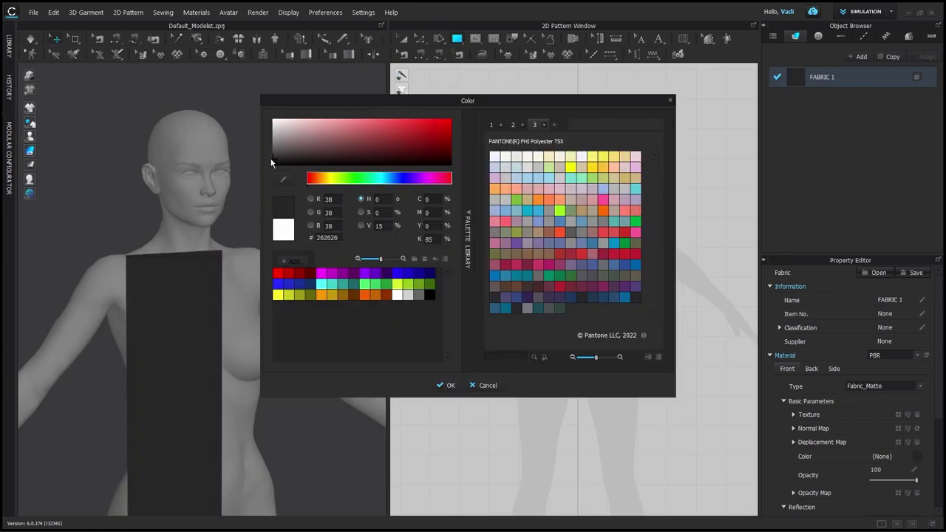
Step: Apply the fabric colour 262626 and shape the panel's neckline by removing its upper inner corner and curving the resulting edge
left_click(446, 390)
scroll(584, 221, "up", 3)
key("a")
key("x")
left_click(564, 190)
left_click(527, 154)
key("z")
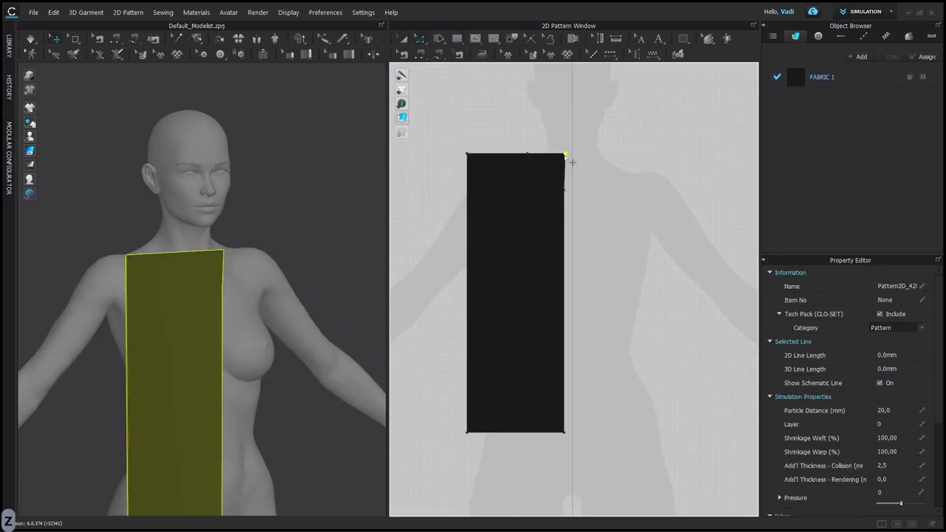
key("Delete")
key("c")
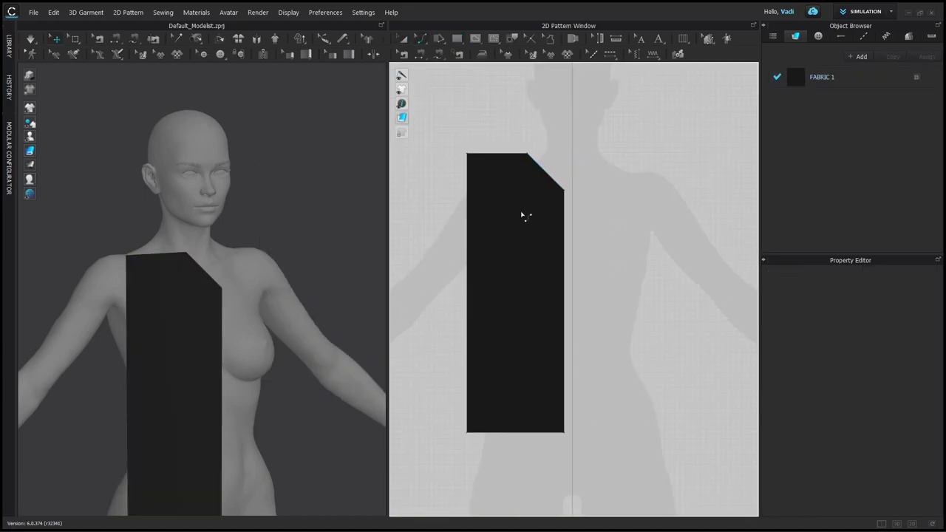
left_click(545, 175)
Step: Lower the panel's outer shoulder corner and carve a curved armhole into the upper part of its outer edge
key("x")
left_click(467, 229)
key("c")
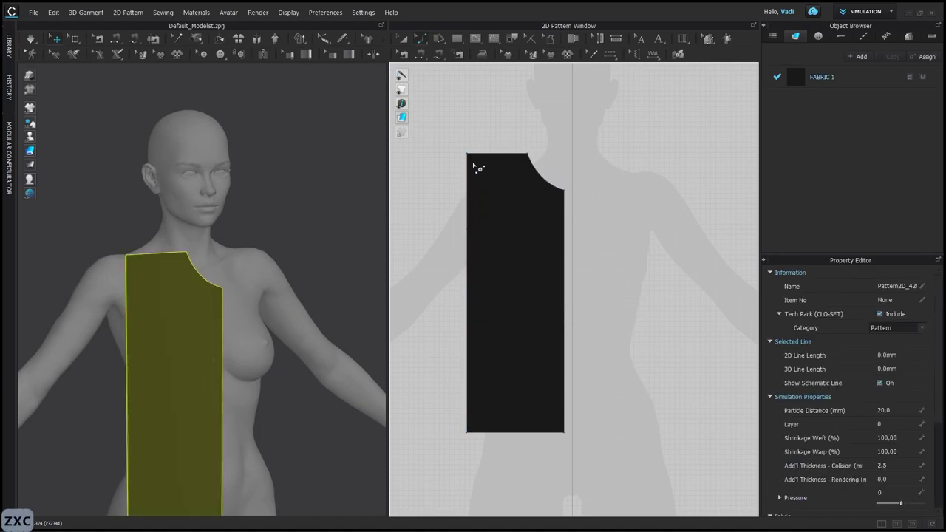
left_click_drag(471, 173, 470, 170)
key("c")
left_click_drag(467, 214, 471, 246)
key("z")
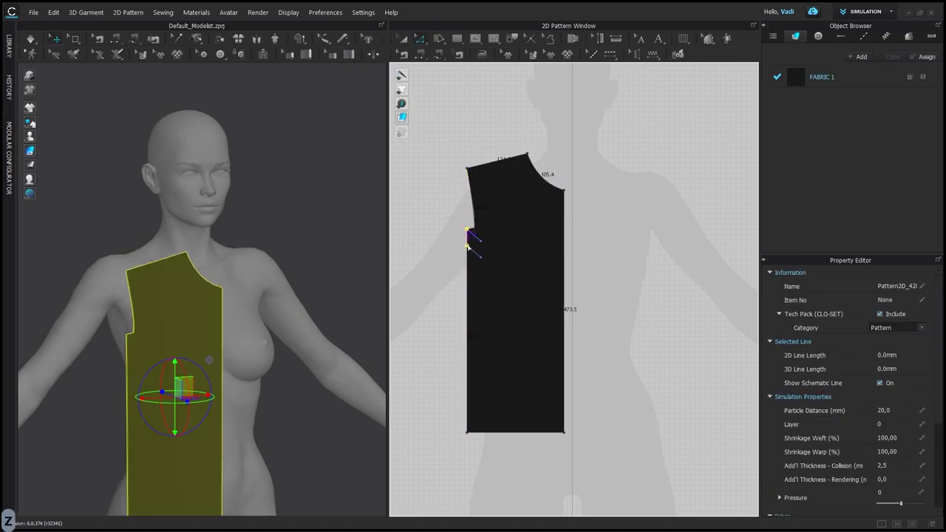
Step: Create a symmetric copy of the bodice panel and place it on the other side of the centre line
key("a")
left_click_drag(259, 334, 204, 336, "alt")
right_click_drag(205, 337, 279, 254)
middle_click_drag(278, 254, 244, 273, "alt")
left_click_drag(244, 272, 226, 253)
right_click(533, 220)
left_click(589, 123)
left_click(623, 294)
Step: Select both bodice panels and widen them symmetrically outward beyond the avatar's sides
left_click(540, 285, "shift")
right_click_drag(257, 282, 150, 188, "alt")
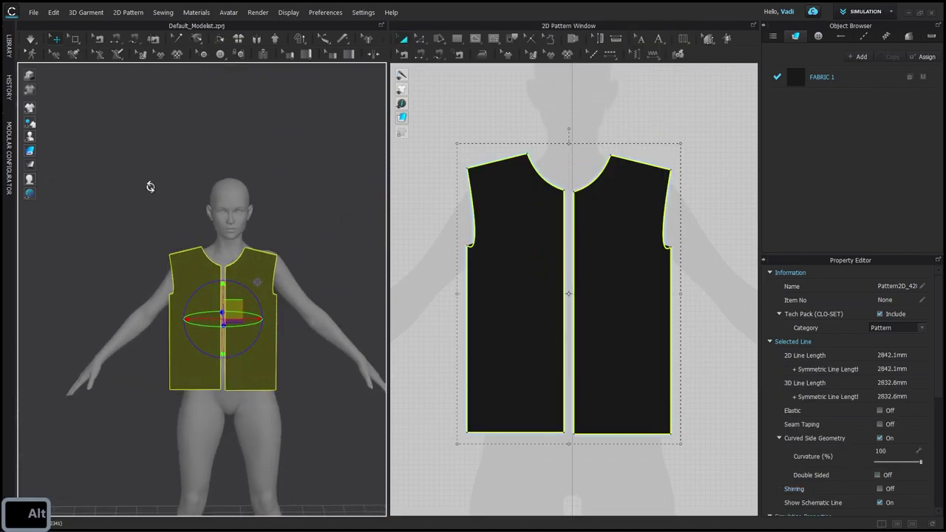
left_click_drag(680, 295, 705, 295)
right_click_drag(310, 257, 440, 293, "alt")
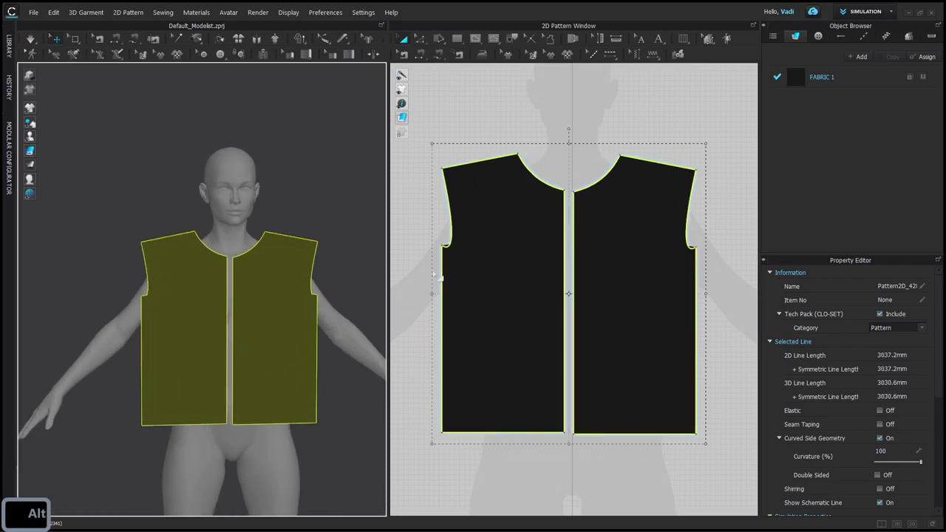
Step: Lower the outer shoulder points of the mirrored panels to give the shoulders a steeper slope
key("z")
left_click_drag(427, 259, 443, 258)
key("a")
key("z")
left_click_drag(442, 169, 442, 183)
key("a")
Step: Duplicate both front panels as a back pair and place the copies beside the originals in the pattern layout
left_click(469, 199)
left_click(638, 239, "shift")
right_click_drag(637, 238, 501, 251, "alt")
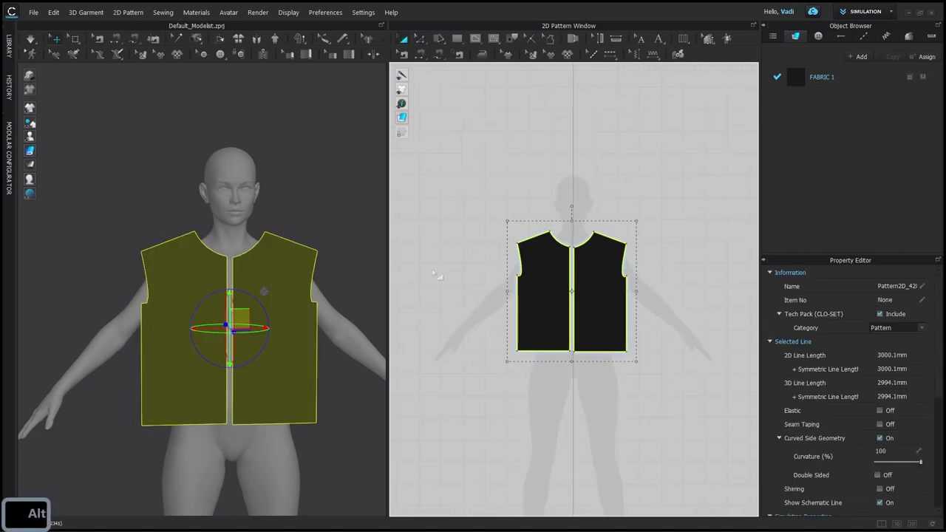
left_click_drag(264, 292, 193, 294, "alt")
right_click_drag(280, 281, 243, 279, "alt")
key("ctrl+c")
key("ctrl+v")
key("ctrl+g")
key("a")
left_click_drag(593, 294, 716, 299)
Step: Sew the side and shoulder seams between the front and back panels, and join the panels' centre edges
middle_click_drag(690, 202, 606, 200, "alt")
key("n")
left_click(535, 294)
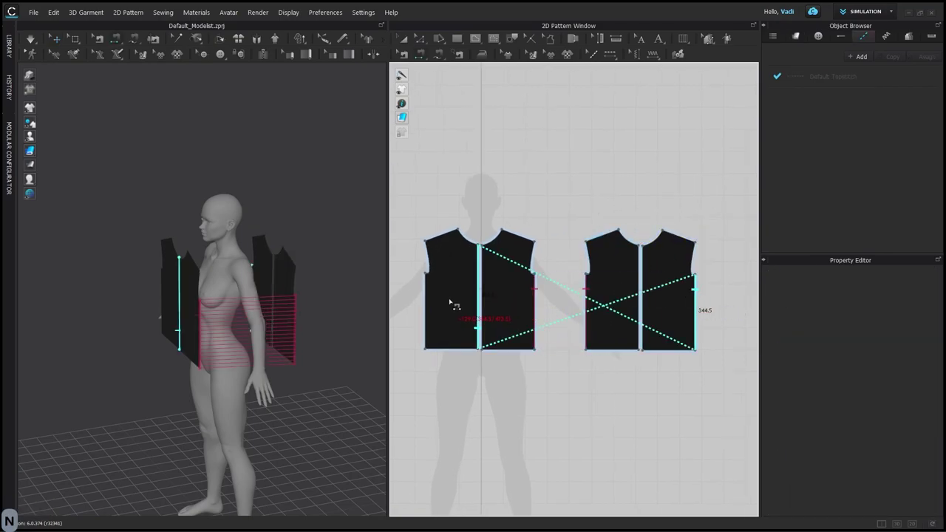
left_click(427, 298)
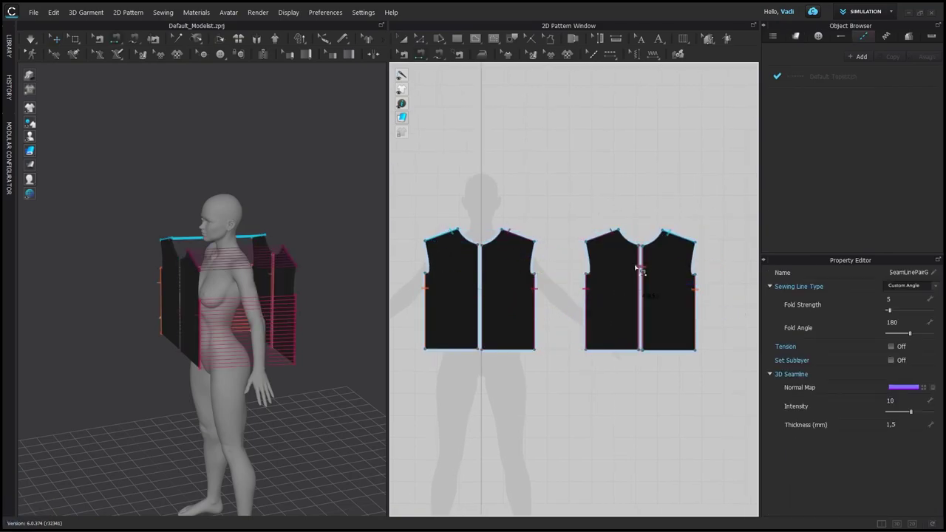
key("a")
left_click_drag(244, 303, 314, 304, "alt")
right_click_drag(314, 305, 369, 317, "alt")
middle_click_drag(369, 317, 310, 314, "alt")
left_click_drag(296, 295, 310, 325, "alt")
left_click(259, 245)
left_click(131, 243, "shift")
key("space")
key("ctrl+z")
left_click(216, 317, "shift")
left_click(304, 389, "shift")
key("space")
key("ctrl+z")
key("space")
left_click_drag(243, 352, 53, 313, "alt")
key("ctrl+z")
Step: Move the back panel pair and the front panel pair closer to the avatar's body
left_click(291, 368)
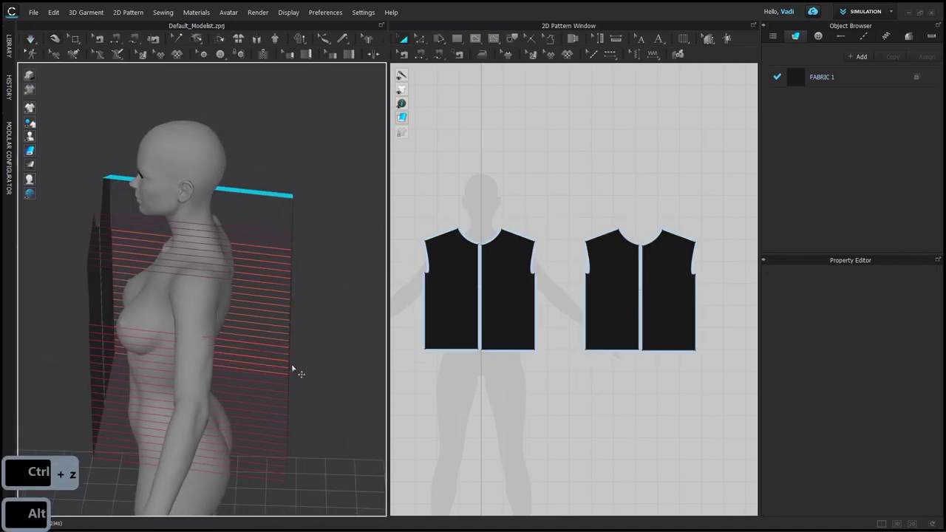
left_click_drag(291, 367, 272, 385, "alt")
left_click(299, 318)
left_click(318, 284, "shift")
left_click_drag(317, 289, 270, 273)
key("space")
key("ctrl+z")
left_click_drag(214, 311, 228, 279, "alt")
left_click(136, 318)
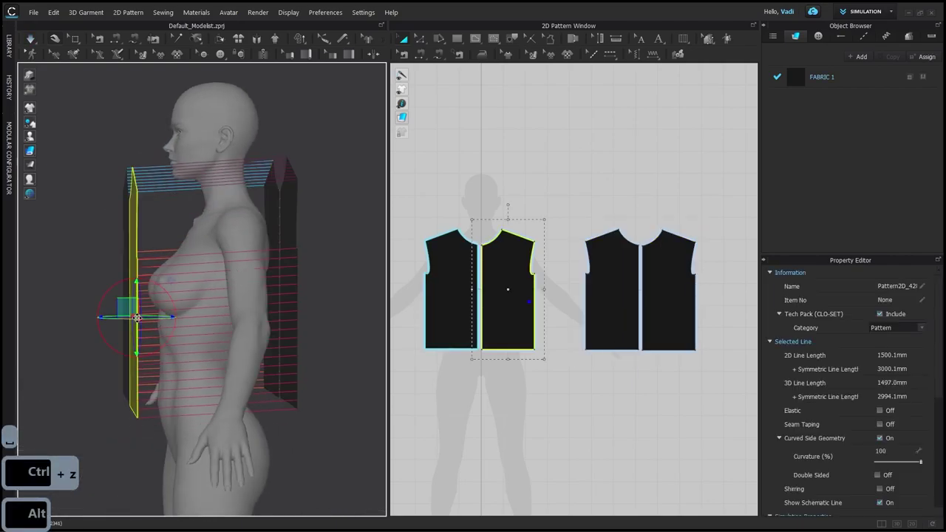
left_click(126, 259, "shift")
left_click_drag(130, 261, 151, 286)
Step: Simulate the sewn panels and pull the cloth so the shirt drapes over the avatar
left_click(289, 237)
left_click(274, 218, "shift")
key("space")
left_click_drag(276, 219, 343, 270)
left_click(196, 353)
scroll(249, 357, "up", 3)
middle_click_drag(250, 358, 218, 365, "alt")
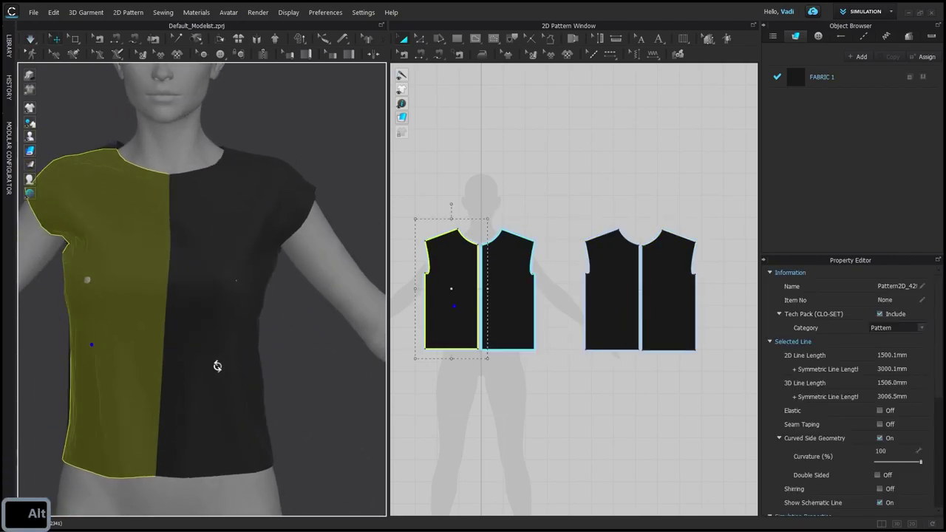
Step: Stop the simulation and raise the centre neckline point of the back panels into a shallower curve
left_click(314, 341)
key("space")
key("z")
scroll(654, 266, "up", 4)
left_click(619, 222)
scroll(623, 221, "up", 4)
left_click_drag(625, 234, 625, 197)
key("c")
key("a")
Step: Simulate the shirt again so it settles with the raised back neckline
left_click_drag(207, 198, 310, 282, "alt")
left_click(287, 293)
left_click(328, 332)
key("space")
left_click_drag(318, 342, 278, 217, "alt")
left_click(279, 217)
scroll(266, 227, "down", 3)
middle_click_drag(254, 238, 224, 253, "alt")
key("space")
left_click(89, 180)
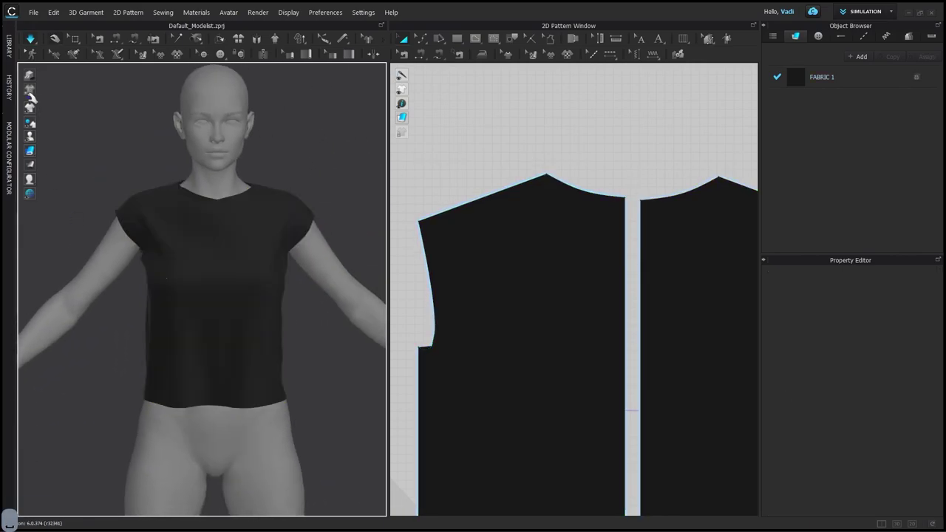
Step: Display the pattern outlines and seam lines on the 3D garment
left_click(30, 90)
middle_click_drag(244, 162, 217, 134, "alt")
left_click(551, 69)
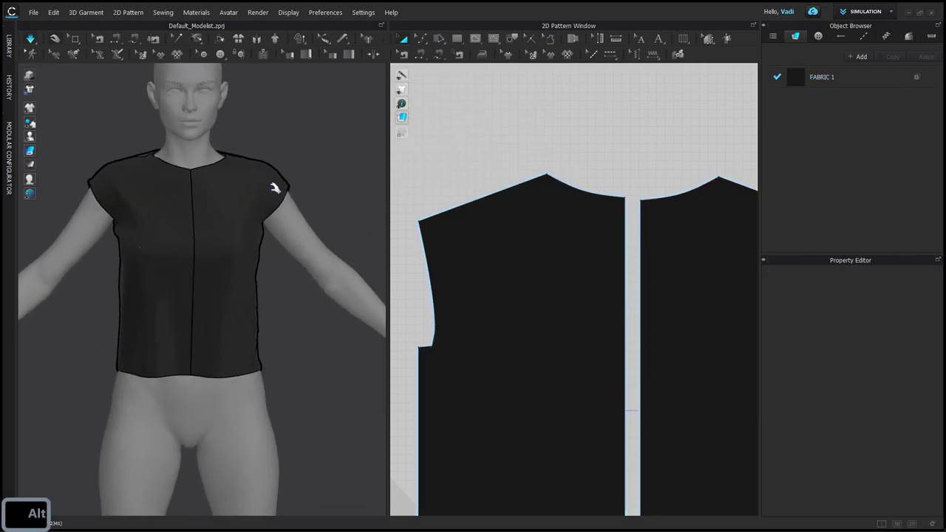
Step: Tug the front of the simulated shirt downward to straighten the drape, and stop the simulation
middle_click_drag(267, 184, 267, 149, "alt")
left_click_drag(268, 148, 263, 146, "alt")
left_click_drag(160, 243, 146, 280)
key("space")
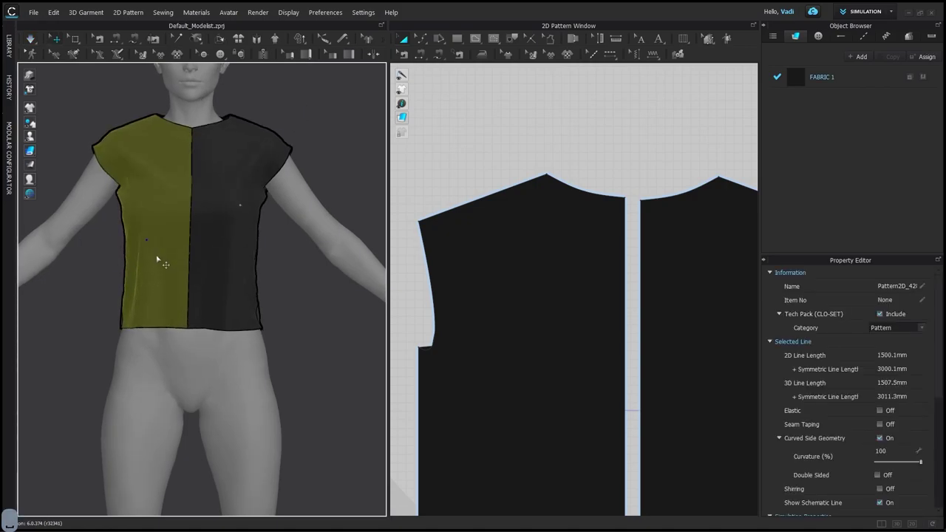
scroll(193, 265, "down", 2)
left_click_drag(205, 266, 173, 319, "alt")
scroll(524, 333, "down", 4)
middle_click_drag(532, 325, 569, 267, "alt")
left_click_drag(281, 271, 186, 274, "alt")
key("space")
left_click_drag(182, 311, 177, 355)
key("space")
Step: Draw a rectangular half-sleeve panel about 248 mm wide beside the front panel's armhole
key("a")
scroll(473, 257, "down", 4)
middle_click_drag(473, 257, 606, 271, "alt")
scroll(463, 237, "up", 3)
key("s")
left_click_drag(417, 238, 500, 278)
Step: Align the half-sleeve's upper edge with the shoulder tip and extend its lower edge to the underarm level
key("a")
scroll(500, 277, "up", 4)
left_click_drag(489, 230, 513, 219)
scroll(521, 236, "up", 4)
key("a")
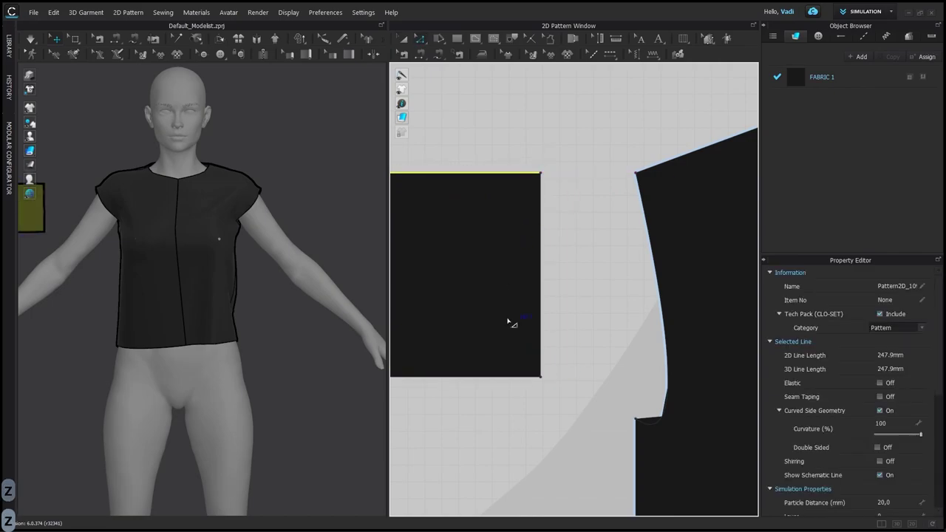
left_click_drag(508, 420, 508, 419)
Step: Shift the half-sleeve's upper inner corner toward the shoulder and bend the edge below it into an S-shaped sleeve cap
left_click(540, 173)
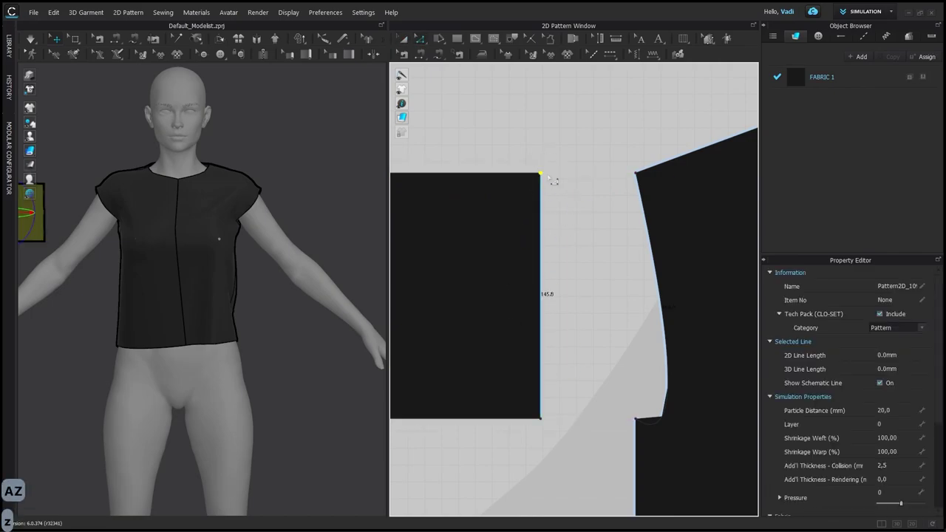
left_click_drag(542, 175, 601, 174)
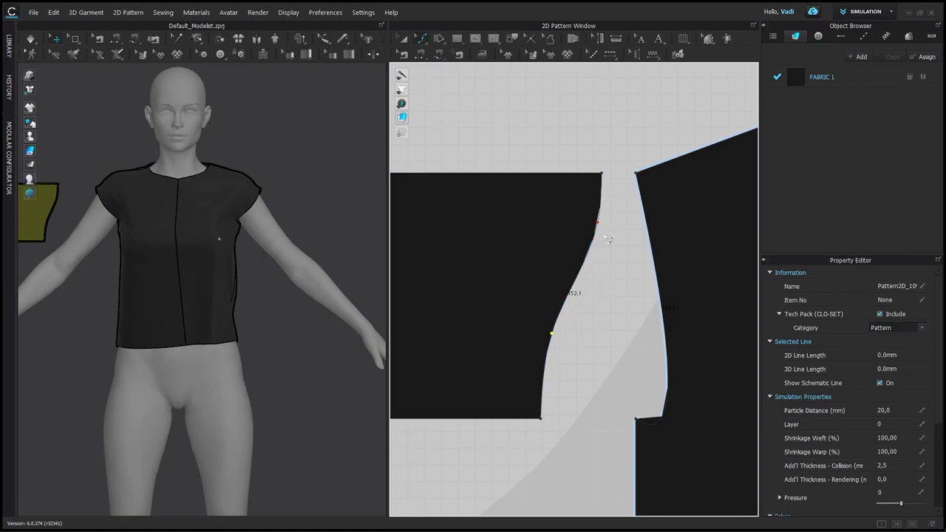
left_click_drag(606, 235, 623, 181)
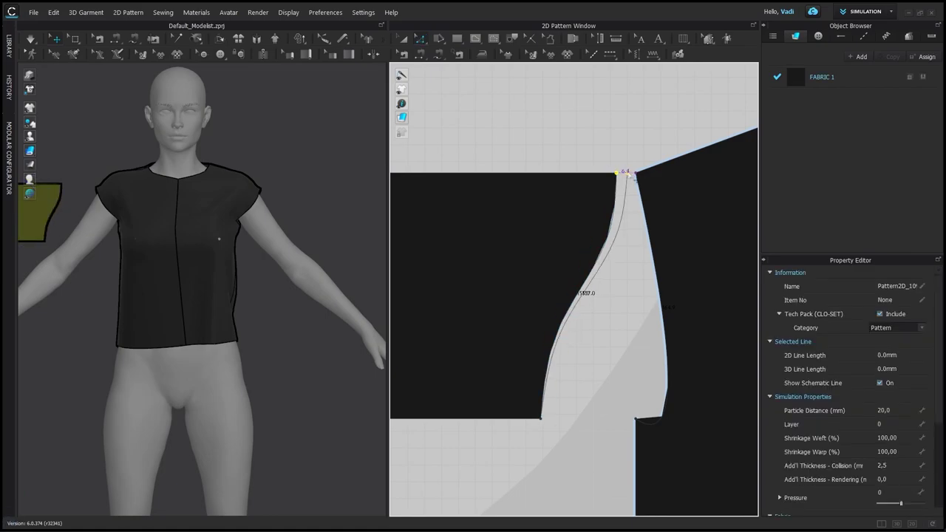
Step: Unfold the half-sleeve along its upper edge to form the full sleeve pattern
key("z")
left_click(603, 174)
right_click(604, 175)
left_click(621, 322)
key("a")
Step: Sew both halves of the sleeve cap to the front and back armholes of the shirt
right_click_drag(621, 322, 517, 318, "alt")
middle_click_drag(137, 283, 298, 378, "alt")
left_click_drag(297, 377, 240, 359, "alt")
left_click(297, 428)
key("n")
left_click(215, 369)
left_click_drag(177, 376, 118, 377, "alt")
middle_click_drag(119, 377, 257, 382, "alt")
key("a")
Step: Simulate the attached sleeve and pull it down along the avatar's arm
key("space")
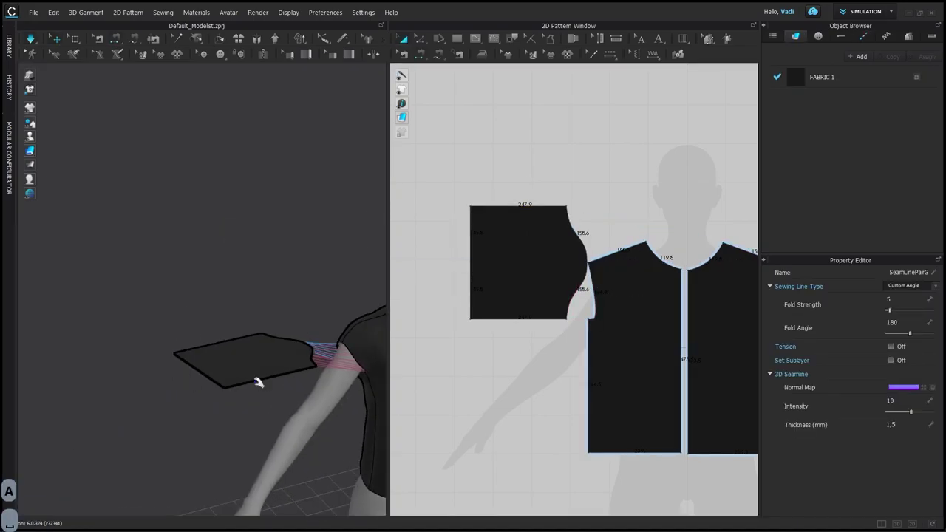
left_click_drag(300, 411, 326, 456)
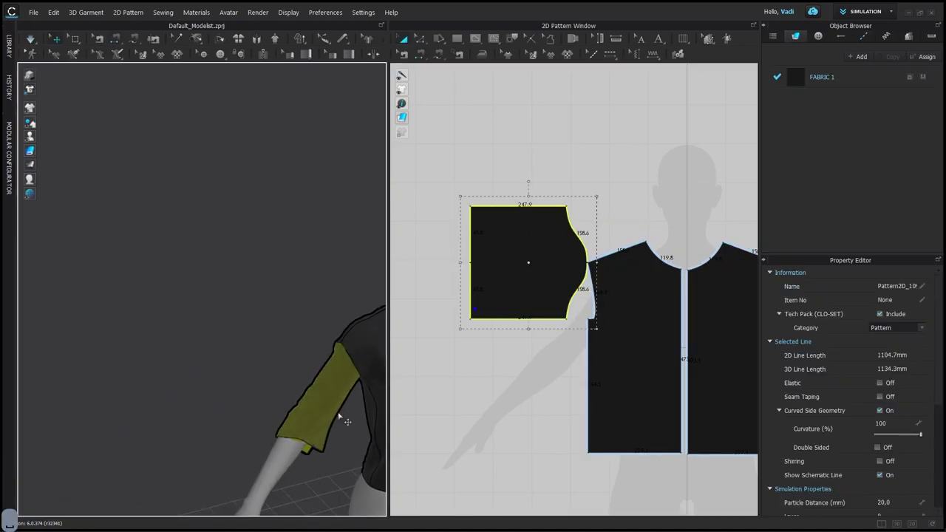
middle_click_drag(338, 424, 214, 274, "alt")
right_click_drag(214, 274, 239, 263, "alt")
middle_click_drag(239, 263, 219, 361, "alt")
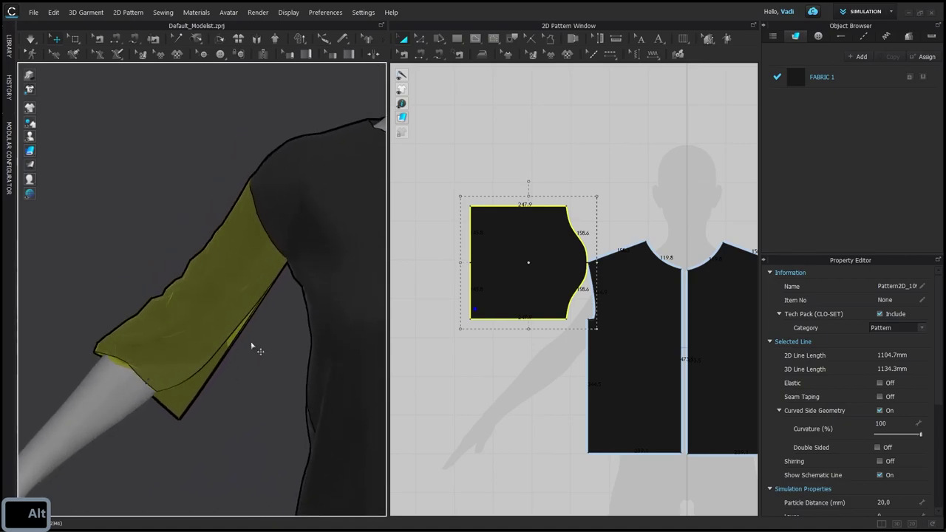
right_click_drag(251, 346, 233, 352, "alt")
left_click(276, 169)
Step: Narrow the bodice by moving the panels' outer side edges and armholes inward, leaving shoulder edges about 136 mm long
key("a")
middle_click_drag(649, 303, 506, 262, "alt")
left_click(422, 225)
middle_click_drag(604, 261, 578, 228, "alt")
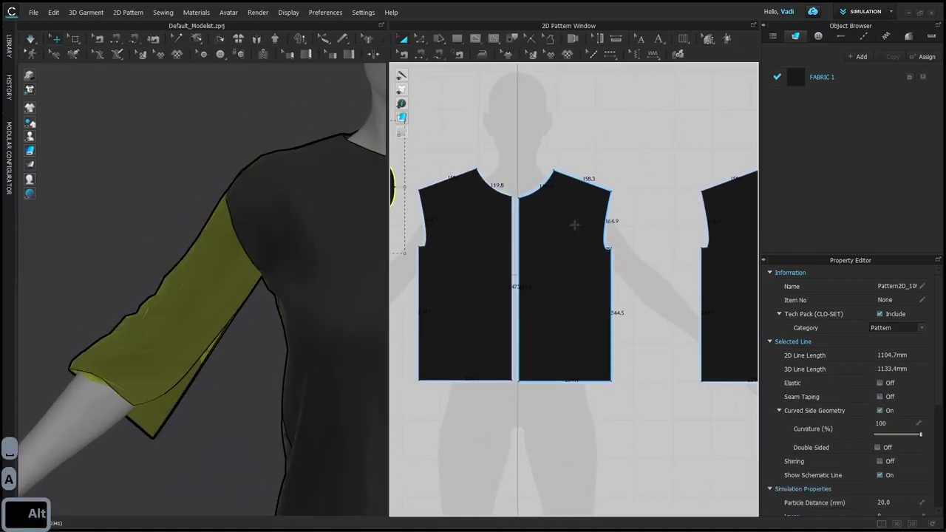
right_click_drag(579, 228, 518, 222, "alt")
key("z")
left_click_drag(453, 201, 489, 369)
left_click_drag(469, 279, 476, 279, "shift")
Step: Simulate the narrowed bodice and tug the front panel into place on the avatar
key("a")
key("space")
left_click(287, 162)
right_click_drag(287, 162, 196, 224, "alt")
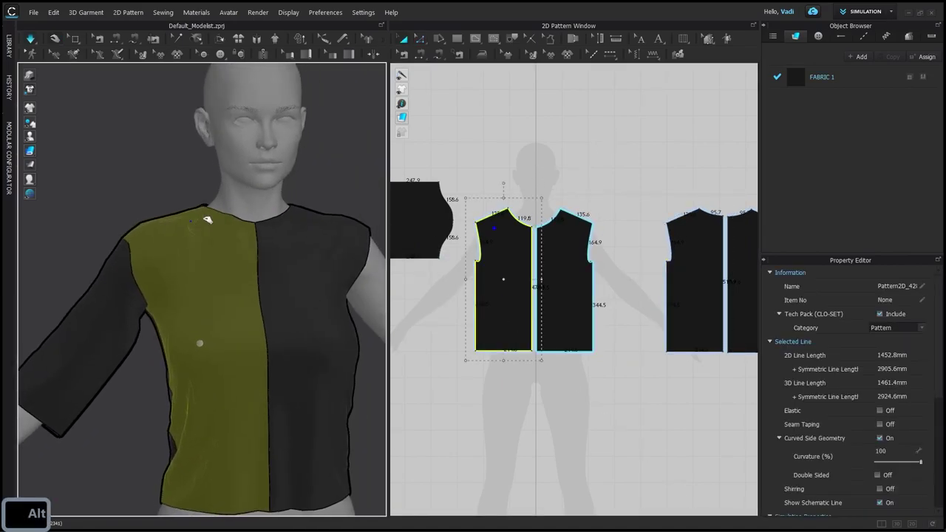
middle_click_drag(147, 274, 215, 252, "alt")
key("space")
Step: Move the peak point of the sleeve cap outward so each cap edge is about 163.5 mm long
middle_click_drag(473, 217, 583, 237, "alt")
scroll(584, 237, "up", 6)
key("z")
left_click(555, 244)
scroll(563, 248, "up", 6)
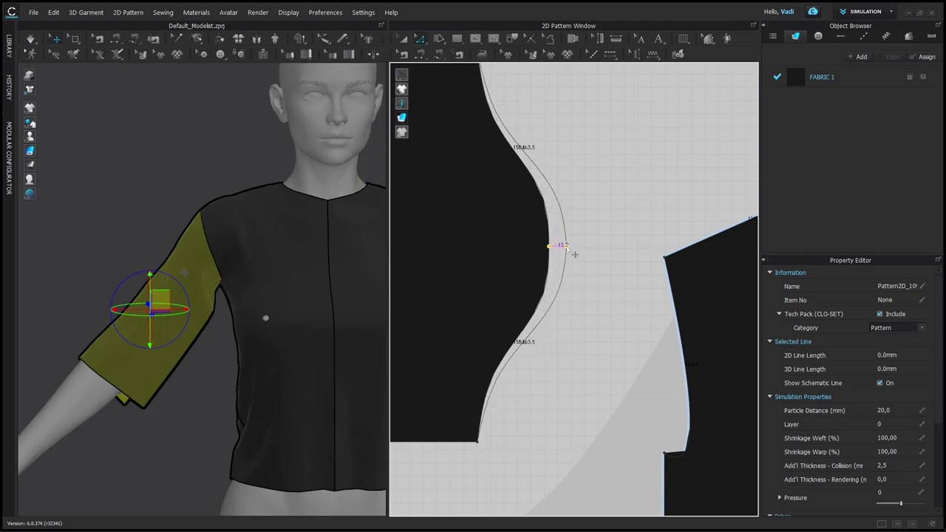
left_click_drag(567, 248, 567, 248)
Step: Simulate the sleeve with its raised cap on the avatar's arm
key("a")
left_click(218, 238)
key("space")
right_click_drag(235, 257, 268, 289, "alt")
middle_click_drag(268, 289, 366, 224, "alt")
Step: Delete the midpoint of the sleeve's hem edge so that it becomes a single edge
scroll(525, 279, "down", 5)
middle_click_drag(451, 233, 584, 229, "alt")
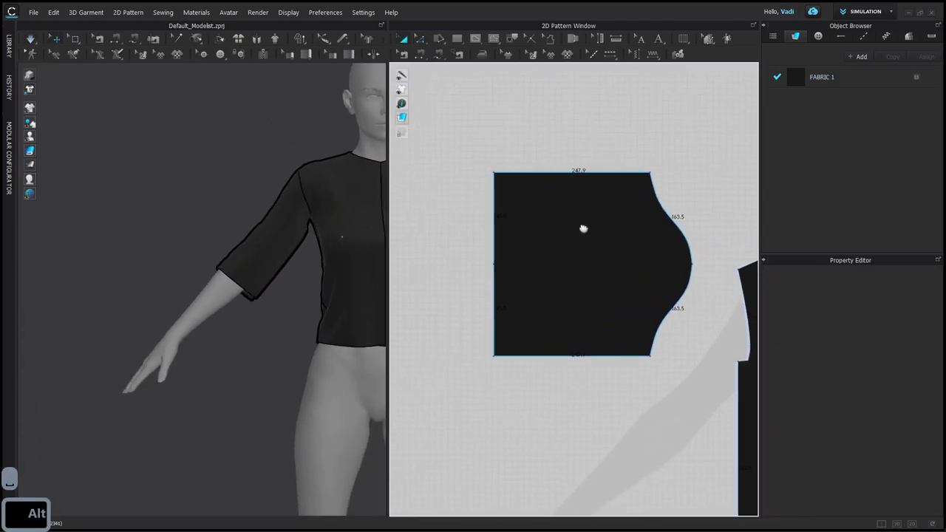
middle_click_drag(442, 263, 539, 245, "alt")
key("z")
left_click(591, 287)
left_click(591, 246)
key("Delete")
Step: Lengthen the sleeve to the wrist by moving its hem edge outward, making the long edges about 434 mm
key("z")
left_click(592, 246)
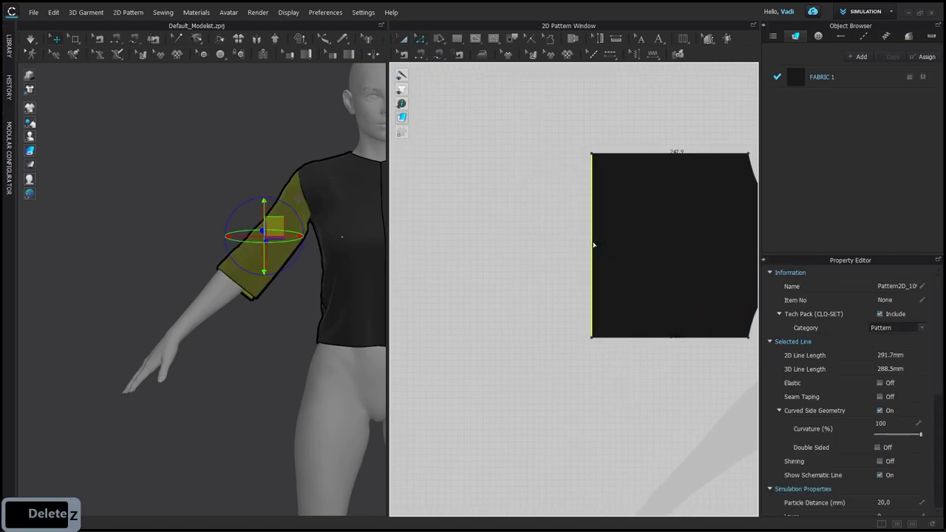
left_click_drag(593, 246, 542, 247, "shift")
key("a")
key("space")
key("z")
key("z")
left_click(543, 267)
left_click_drag(490, 271, 474, 259)
Step: Simulate the lengthened sleeve and pull it into place along the avatar's arm
key("space")
key("z")
left_click(489, 257)
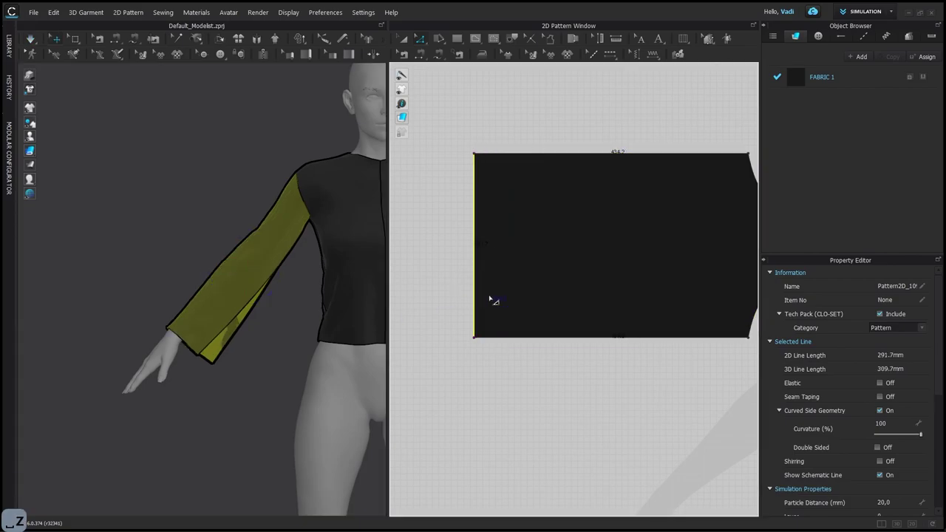
key("space")
key("space")
left_click(508, 381)
key("a")
left_click(197, 302)
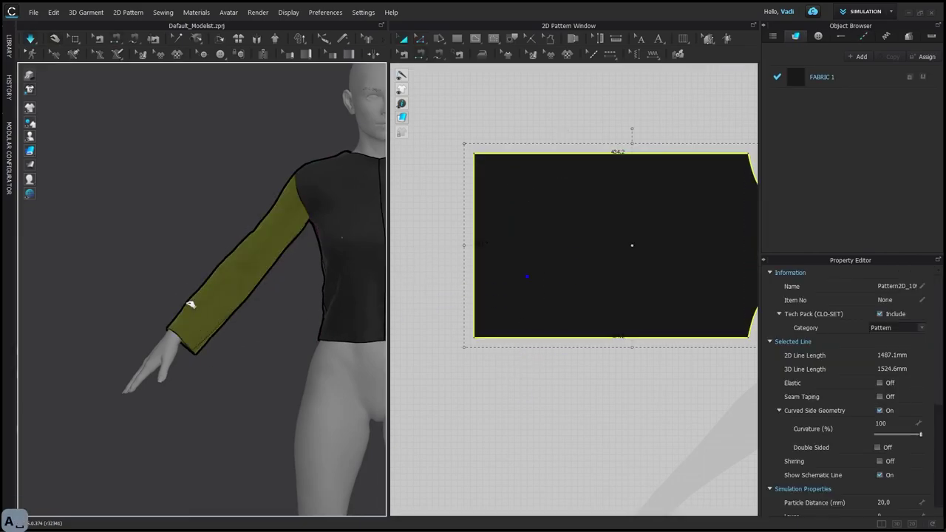
Step: Lower the underarm point of the bodice armhole, leaving a side edge about 325 mm long
middle_click_drag(281, 283, 228, 308, "alt")
scroll(598, 376, "down", 4)
middle_click_drag(598, 376, 466, 303, "alt")
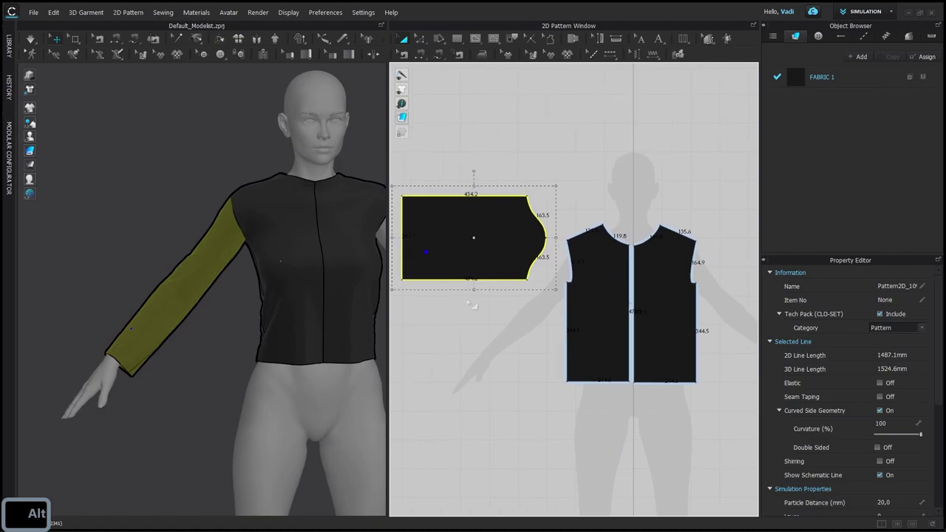
middle_click_drag(325, 305, 266, 316, "alt")
scroll(473, 279, "down", 4)
key("z")
mouse_move(526, 279)
left_mouse_down()
mouse_move(549, 290)
mouse_move(526, 282)
left_mouse_up()
Step: Stretch the sleeve pattern wider so that each cap edge is about 182 mm long
scroll(550, 291, "up", 3)
scroll(522, 273, "up", 4)
left_click(435, 227)
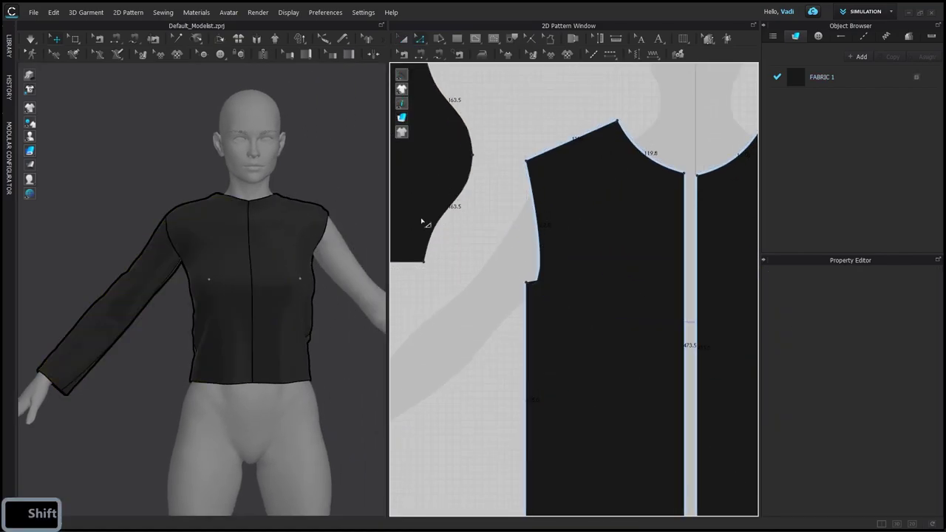
middle_click_drag(433, 226, 596, 301)
key("a")
left_click(544, 269)
left_click_drag(450, 365, 450, 377)
left_click(509, 419)
Step: Simulate the widened sleeve and pull the cloth down around the armhole and upper arm
key("space")
mouse_move(171, 284)
left_mouse_down()
mouse_move(189, 285)
mouse_move(178, 280)
left_mouse_up()
left_click_drag(178, 272, 192, 314)
scroll(192, 315, "down", 1)
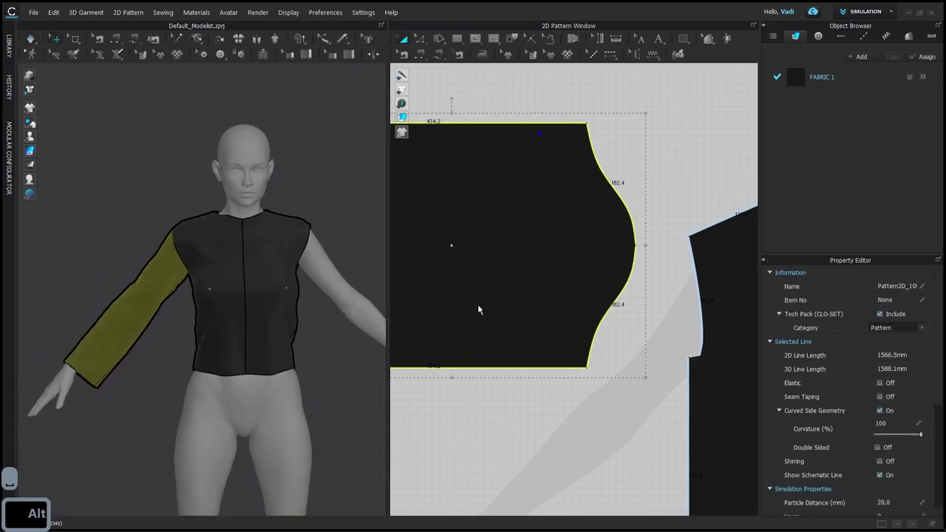
Step: Taper the sleeve toward the wrist by moving both hem corners 15 mm inward
middle_click_drag(433, 315, 654, 300, "alt")
key("z")
left_click_drag(487, 354, 488, 346)
right_click(488, 346)
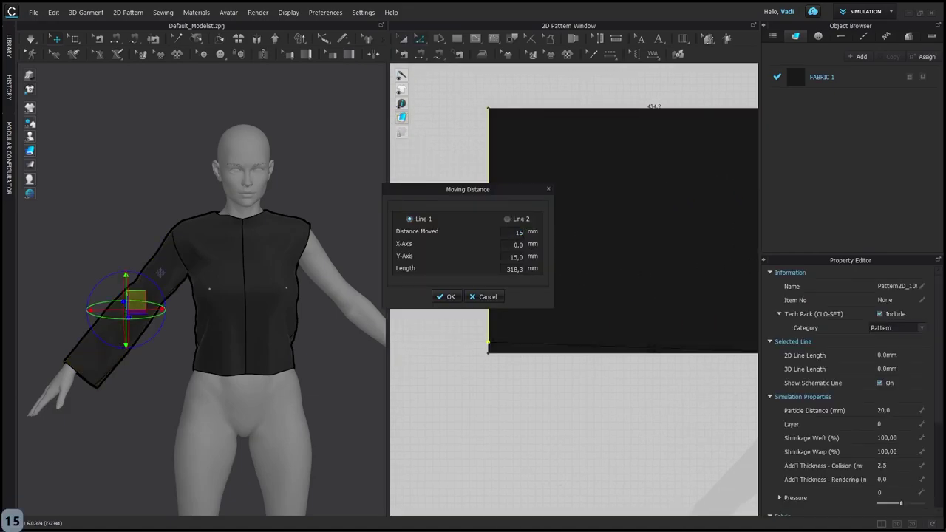
key("ctrl+c")
left_click(448, 297)
left_click_drag(488, 110, 489, 121)
right_click(489, 121)
key("ctrl+v")
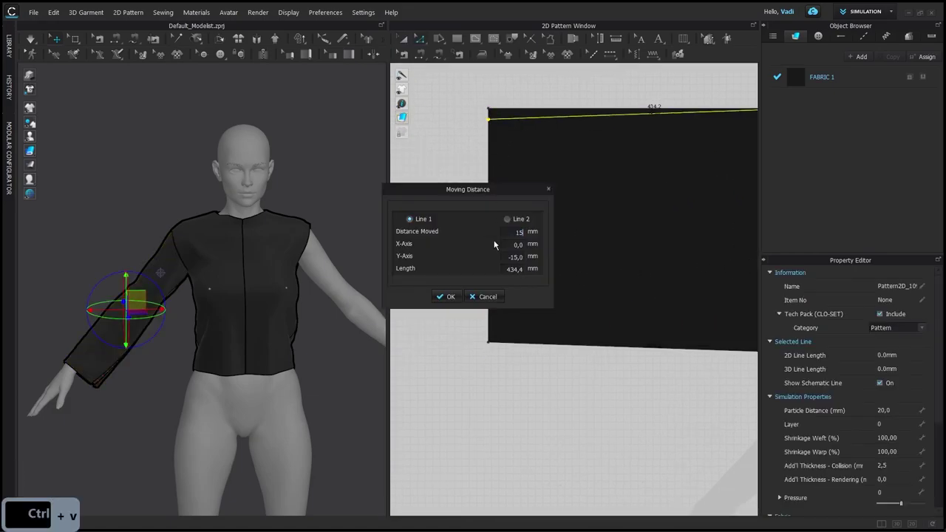
left_click(449, 296)
Step: Simulate the garment with the tapered sleeve and settle it on the avatar
key("a")
left_click(131, 333)
left_click(168, 353)
key("space")
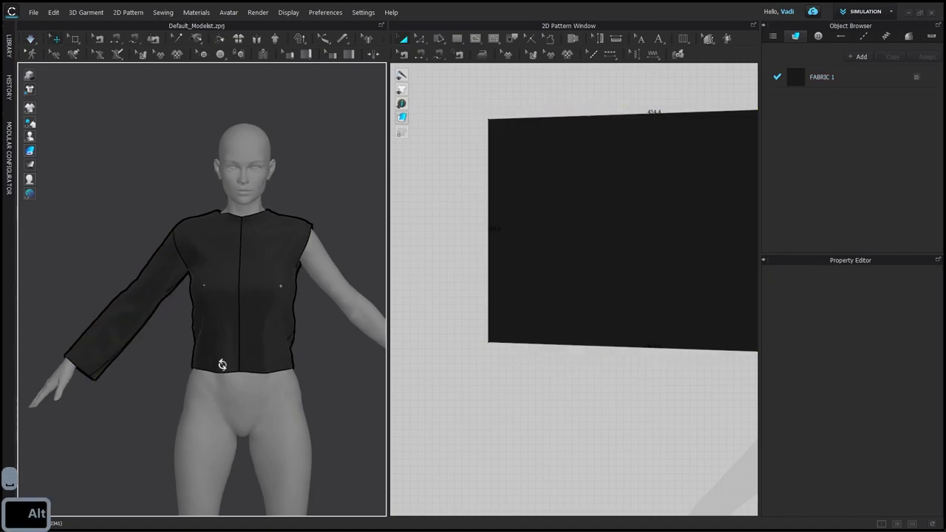
left_click_drag(220, 362, 225, 288, "alt")
scroll(225, 248, "up", 3)
key("space")
left_click(235, 287)
scroll(672, 265, "down", 4)
middle_click_drag(672, 265, 414, 333, "alt")
scroll(557, 333, "up", 4)
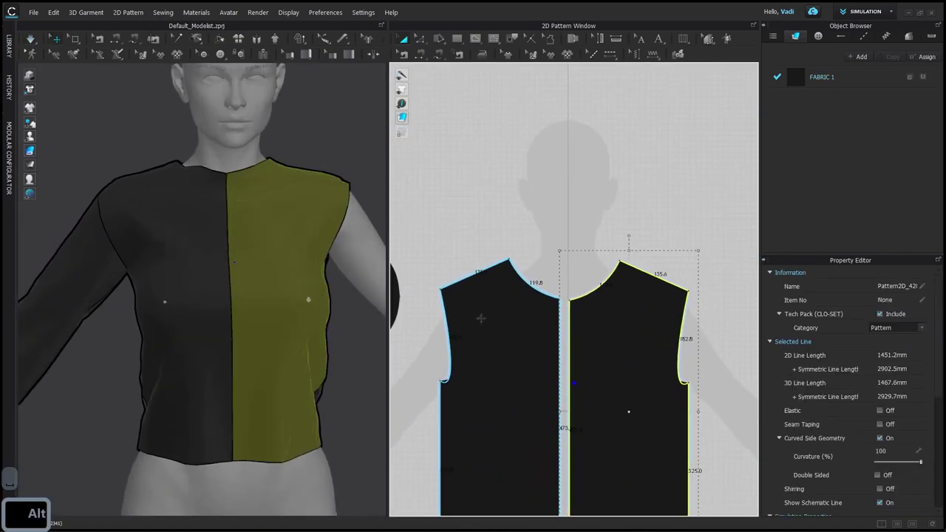
key("space")
key("space")
left_click_drag(323, 379, 325, 328, "alt")
Step: Select all pattern pieces and set their particle distance to 15 mm
scroll(333, 374, "down", 3)
scroll(436, 222, "down", 5)
key("a")
left_click_drag(429, 209, 739, 403)
scroll(911, 490, "down", 1)
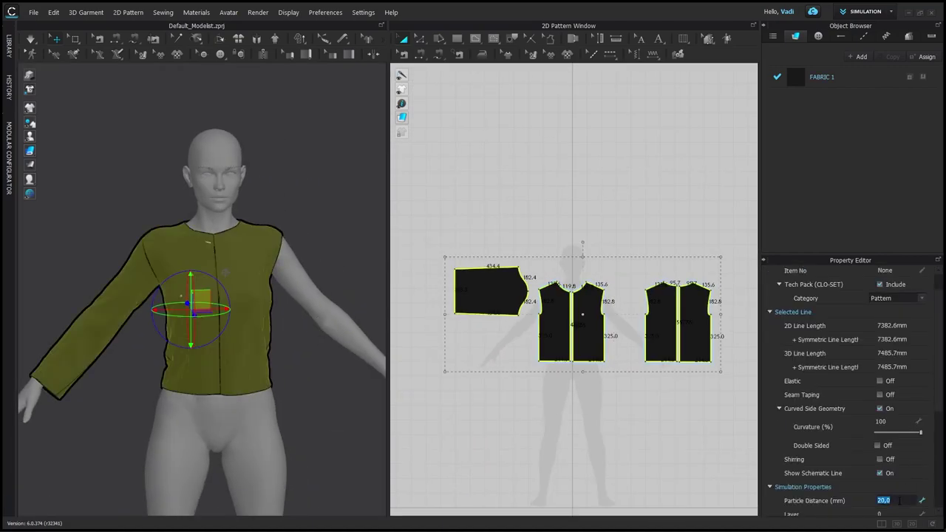
left_click(636, 436)
Step: Simulate the garment with the finer mesh and pull the bodice front downward
scroll(242, 377, "up", 2)
key("space")
left_click_drag(240, 382, 241, 398)
left_click_drag(290, 353, 303, 321, "alt")
scroll(291, 248, "up", 2)
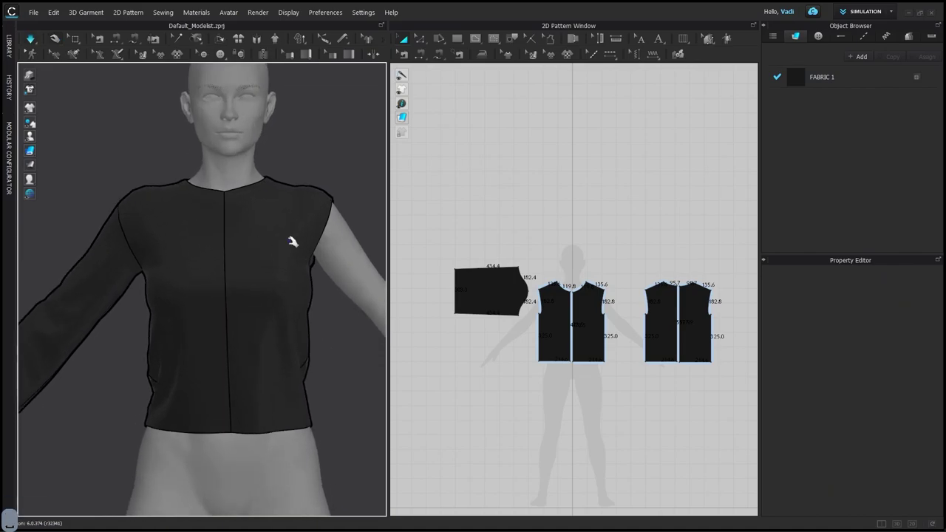
left_click_drag(294, 241, 286, 288)
left_click(197, 267)
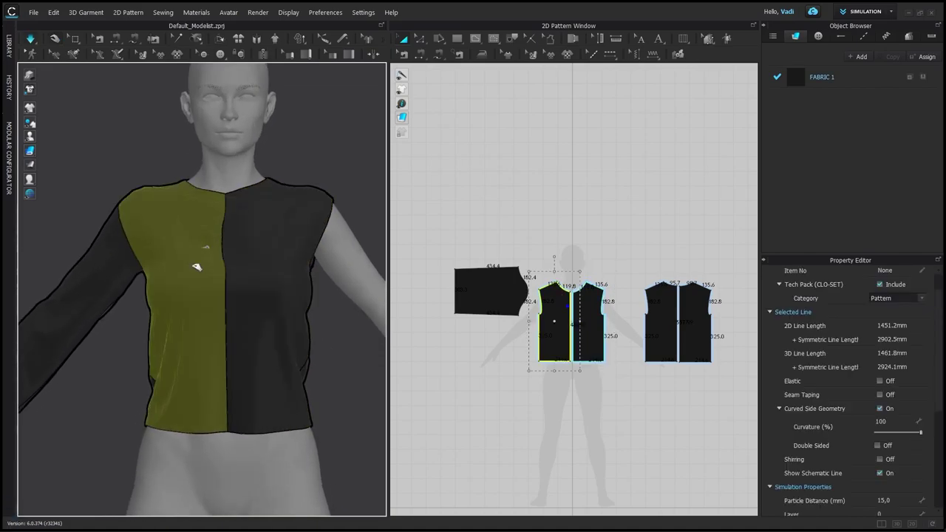
Step: Create a mirrored symmetric copy of the sleeve and place it above the original pattern
left_click(78, 290)
key("ctrl+d")
left_click(491, 215, "shift")
Step: Sew the cap of the mirrored sleeve to the open armhole of the bodice
right_click_drag(247, 291, 170, 244, "alt")
left_click_drag(137, 180, 197, 311)
left_click_drag(136, 312, 151, 324)
middle_click_drag(225, 322, 289, 321, "alt")
right_click_drag(289, 321, 325, 325, "alt")
left_click_drag(296, 318, 245, 346, "alt")
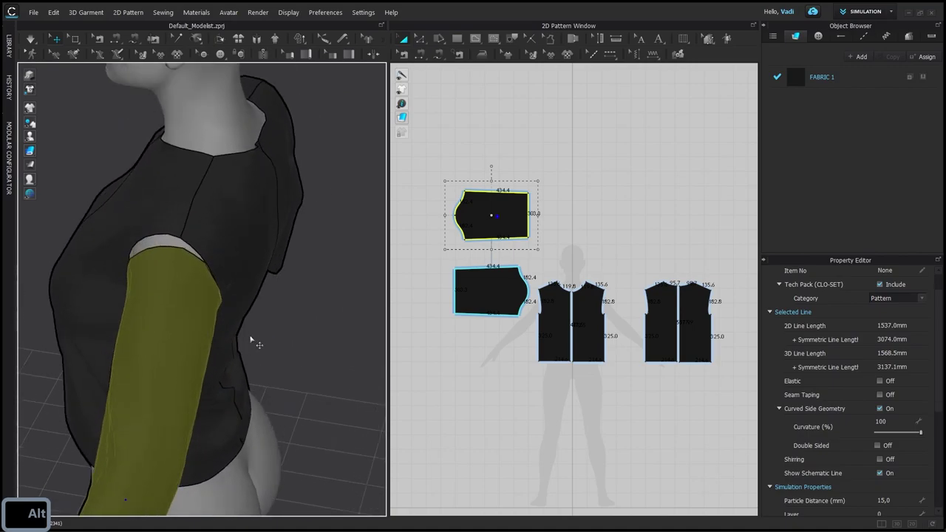
key("n")
left_click(198, 263)
left_click(211, 270)
key("a")
Step: Simulate the garment so that the mirrored sleeve is drawn onto the second arm
key("space")
left_click_drag(317, 325, 273, 325, "alt")
key("space")
right_click_drag(273, 325, 193, 301, "alt")
left_click_drag(194, 301, 461, 304, "alt")
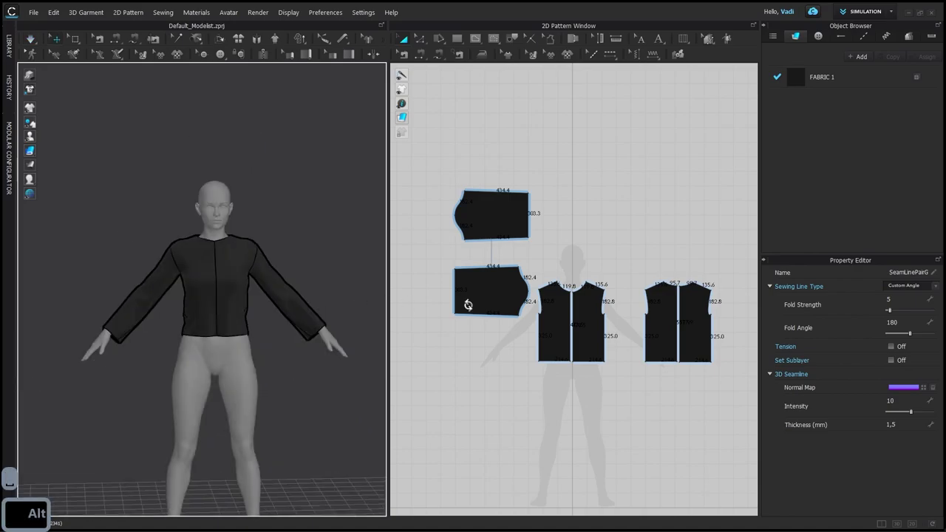
right_click_drag(322, 312, 361, 314, "alt")
middle_click_drag(357, 312, 339, 289, "alt")
middle_click_drag(545, 355, 524, 331, "alt")
right_click_drag(275, 329, 330, 342, "alt")
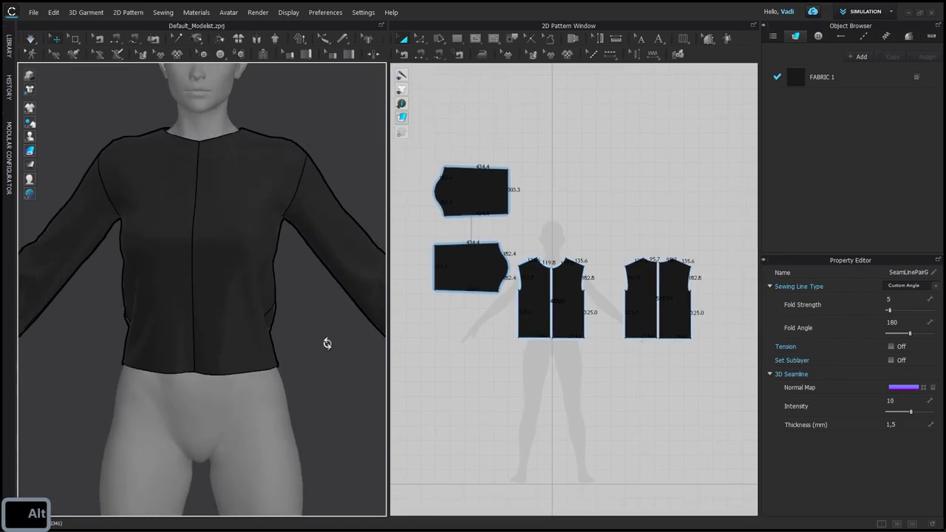
Step: Simulate the two-sleeved garment and pull its side and centre front hem into place
key("space")
left_click_drag(266, 321, 285, 319)
right_click_drag(303, 321, 279, 304, "alt")
left_click_drag(289, 299, 319, 288, "alt")
key("space")
left_click_drag(192, 330, 194, 365)
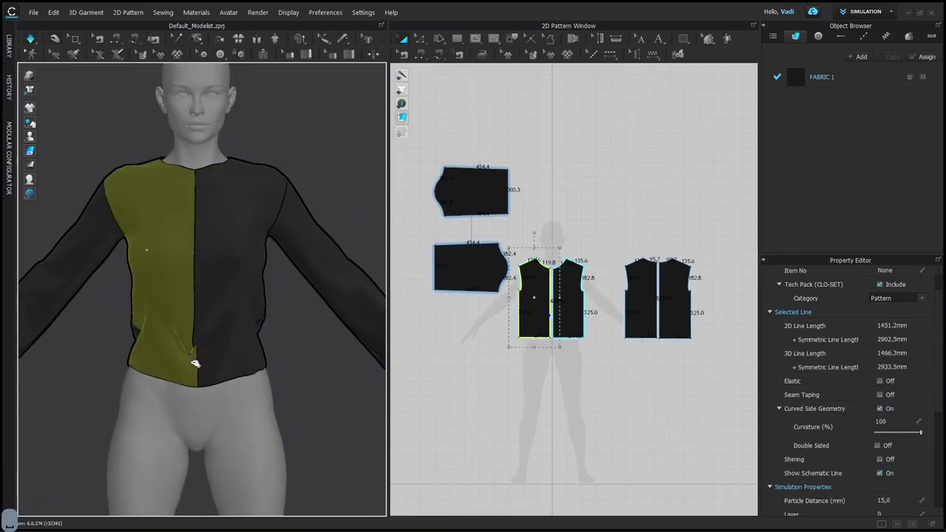
key("space")
left_click(314, 352)
right_click_drag(316, 352, 292, 346, "alt")
Step: Rename the fabric to JACKET MEDIUM and choose a preset for its physical properties
double_click(836, 77)
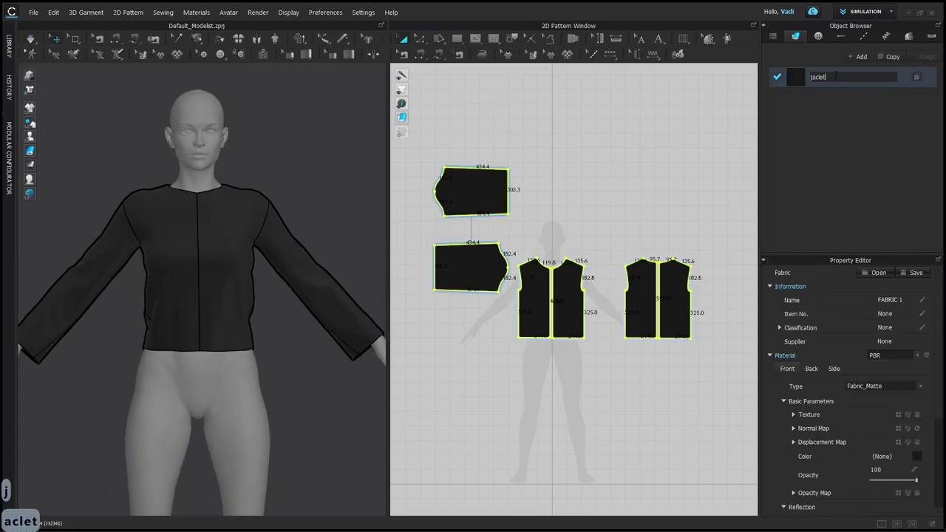
type("JACLE")
type("K")
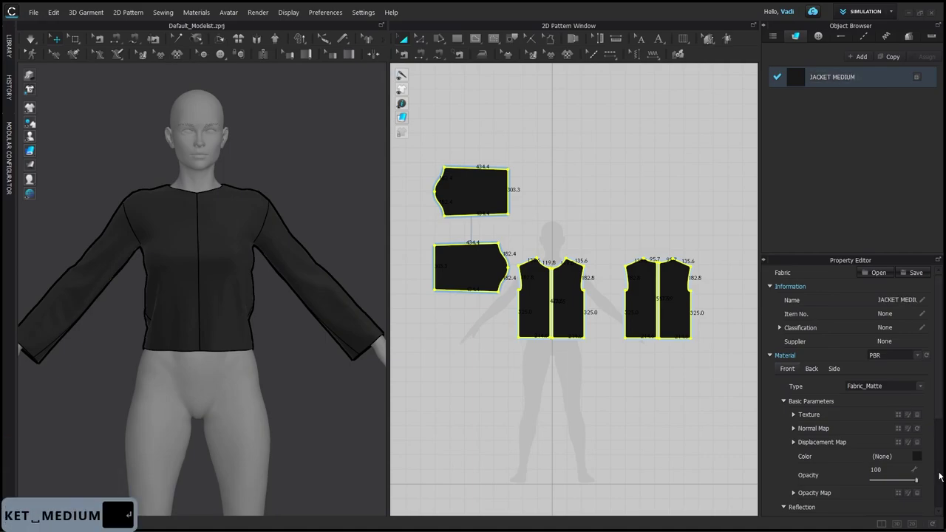
left_click(939, 477)
left_click(898, 481)
left_click(878, 448)
key("a")
left_click(422, 377)
Step: Simulate the jacket with the updated fabric and tug the lower front panels
key("space")
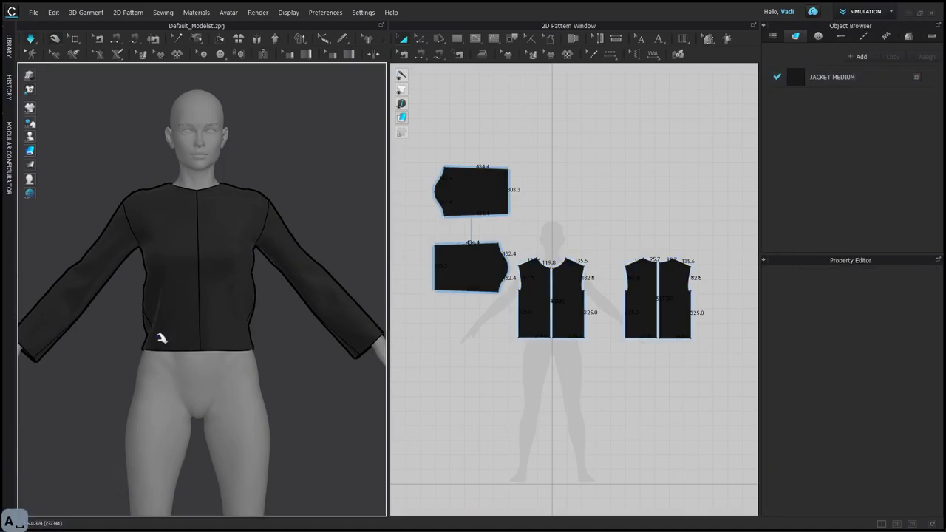
key("space")
left_click(170, 331)
left_click(205, 329)
key("space")
left_click(281, 273)
Step: Simulate the jacket from an angled close view and pull the centre front hem down
left_click_drag(282, 271, 267, 279, "alt")
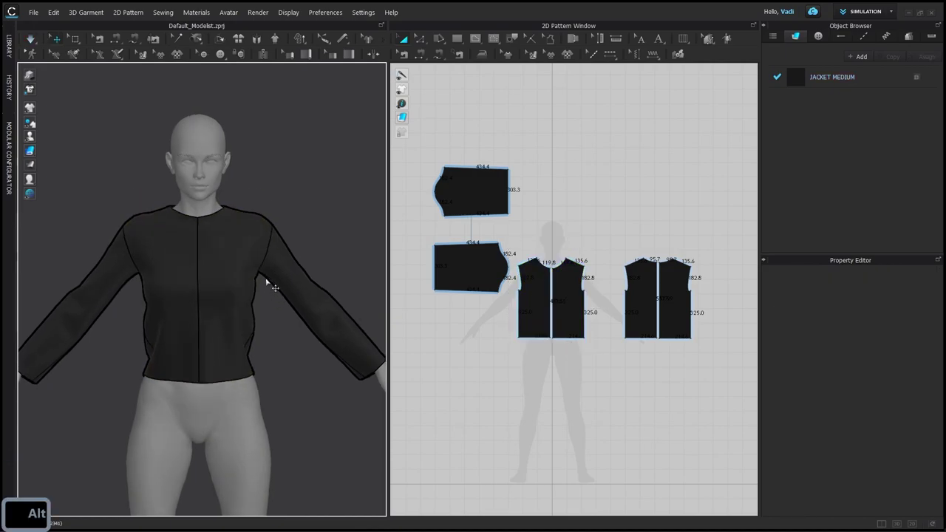
middle_click_drag(270, 251, 268, 285, "alt")
scroll(271, 295, "up", 4, "alt")
left_click_drag(272, 299, 153, 325, "alt")
key("space")
left_click_drag(151, 338, 315, 249)
left_click_drag(214, 432, 220, 504)
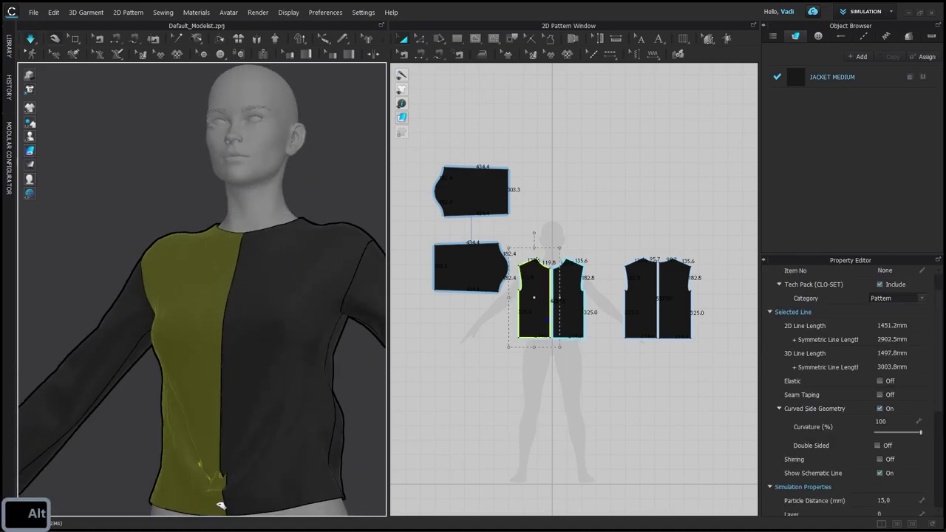
Step: Resume the simulation from a slightly turned view and tug the lower front panels down at the centre front hem
key("space")
left_click_drag(214, 368, 229, 399, "alt")
key("space")
left_click_drag(215, 440, 214, 484)
left_click_drag(229, 424, 217, 464)
key("space")
Step: Move the centre back edges of the back panels inward so each back neckline is about 87 mm long
left_click_drag(289, 329, 172, 282, "alt")
scroll(681, 287, "up", 1)
middle_click_drag(681, 287, 618, 283, "alt")
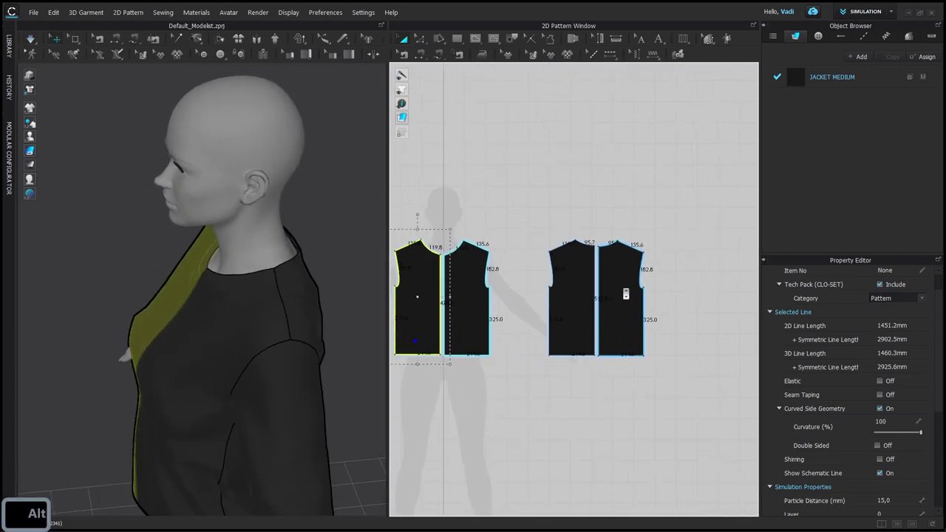
scroll(582, 274, "up", 6)
left_click(592, 271)
key("z")
key("a")
left_click(577, 264)
key("z")
scroll(630, 222, "up", 3)
left_click_drag(630, 260, 622, 260)
key("a")
left_click(644, 179)
Step: Simulate the jacket with the narrowed back panels and pull the centre front hem down
key("space")
key("space")
left_click_drag(195, 345, 342, 275, "alt")
key("space")
left_click_drag(209, 436, 213, 458)
key("space")
left_click(289, 254)
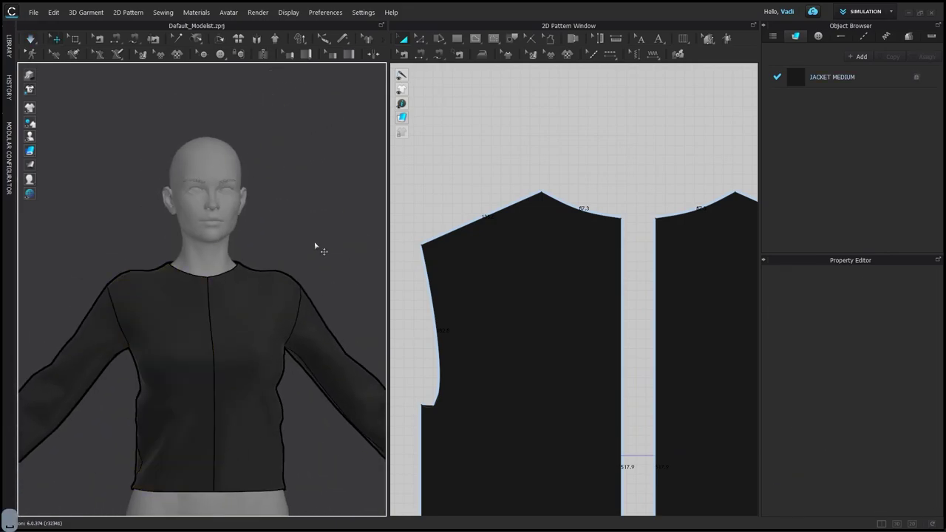
Step: Duplicate the JACKET MEDIUM fabric and rename the copy to COLLAR MEDIUM
left_click(868, 77)
left_click(892, 57)
double_click(826, 100)
double_click(824, 101)
type("col")
key("BackSpace")
key("BackSpace")
key("BackSpace")
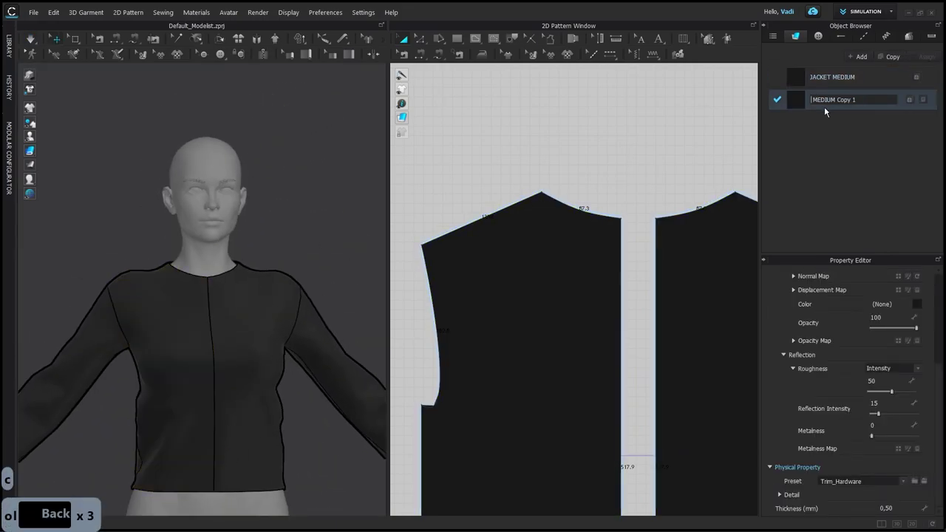
type("COLLAR")
left_click_drag(877, 100, 859, 100)
Step: Hide the avatar and draw a rectangular collar strip about 275 by 63.5 mm above the bodice patterns
left_click_drag(281, 235, 289, 215, "alt")
key("a")
key("a")
key("a")
key("s")
middle_click_drag(643, 156, 578, 228, "alt")
right_click_drag(684, 275, 619, 193, "alt")
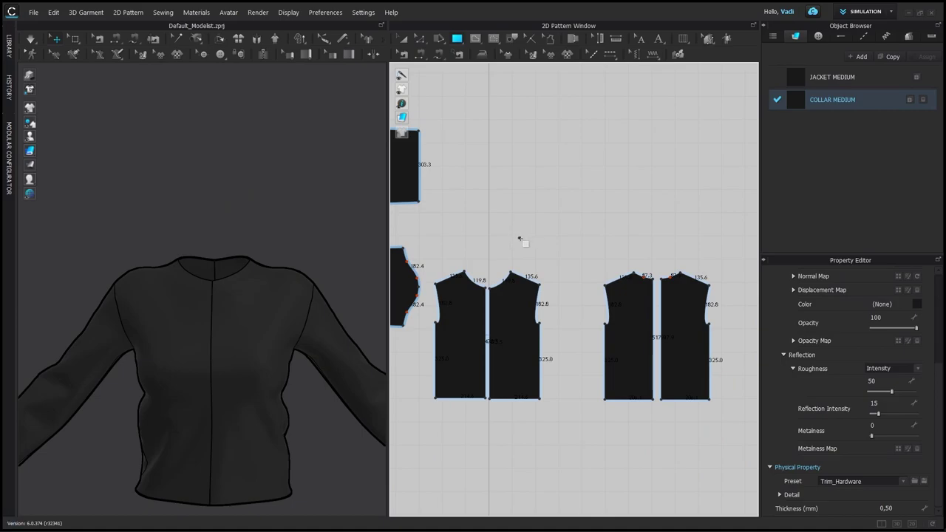
left_click_drag(597, 257, 583, 252)
scroll(560, 253, "up", 2)
Step: Check the front and back neckline lengths and move the collar strip closer above the front panels
key("z")
left_click(417, 309)
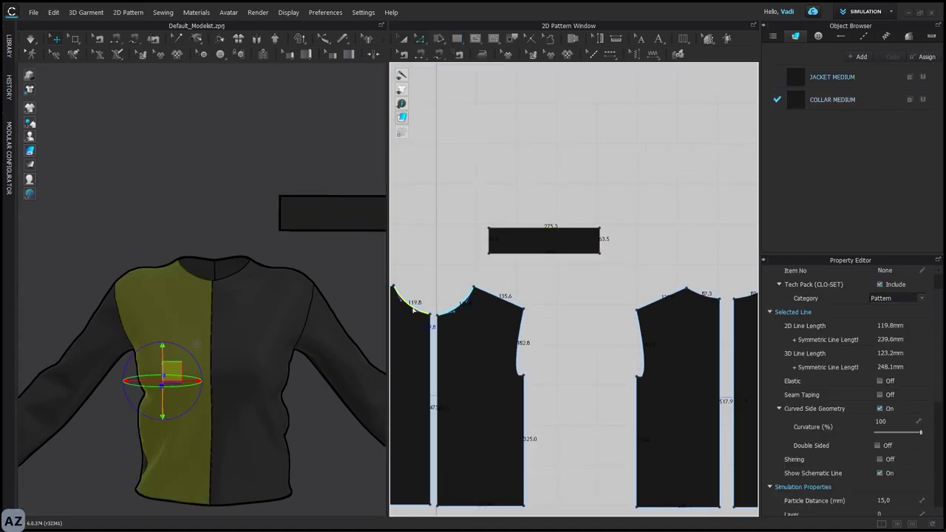
scroll(710, 298, "up", 1)
left_click(709, 297, "shift")
key("z")
left_click(528, 237)
middle_click_drag(528, 238, 611, 245)
key("a")
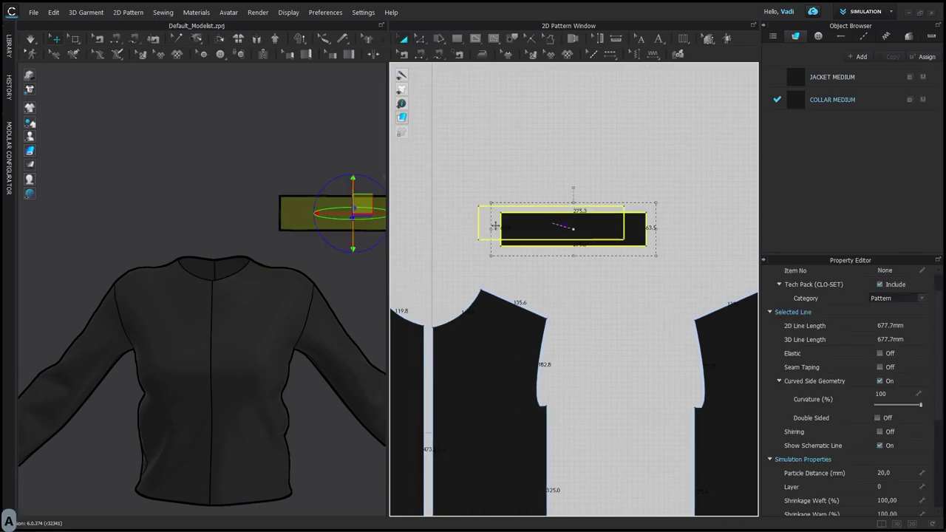
left_click_drag(572, 228, 509, 211)
Step: Widen the collar strip to 378 mm and centre it over the two front panels
key("z")
left_click(583, 215)
left_click_drag(647, 217, 647, 218)
key("alt+Tab")
key("a")
left_click(597, 214)
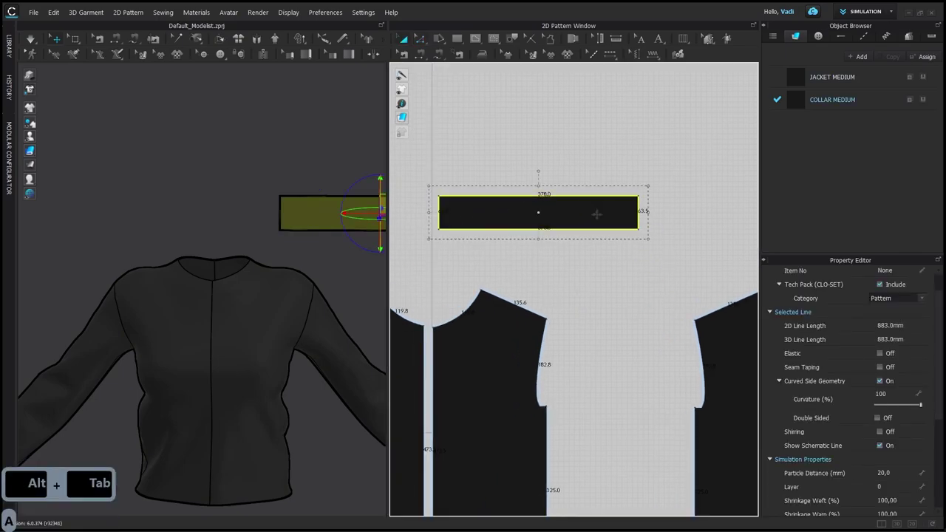
scroll(275, 313, "down", 1)
middle_click_drag(607, 247, 642, 271, "alt")
left_click_drag(618, 235, 536, 229)
Step: Lower the centre front neck points of both front panels to deepen the neckline
scroll(539, 281, "up", 5)
middle_click_drag(508, 380, 536, 288, "alt")
key("z")
left_click_drag(536, 253, 544, 349)
left_click_drag(537, 316, 537, 393)
left_click(532, 302)
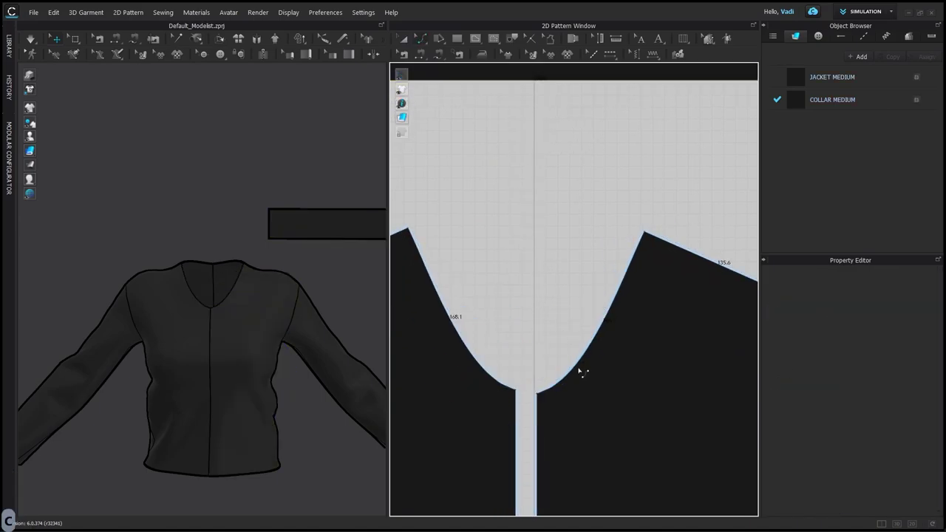
Step: Reshape the front neckline curve into a straighter V about 165 mm long per side
key("shift+a")
key("shift+a")
left_click_drag(580, 362, 570, 354)
key("a")
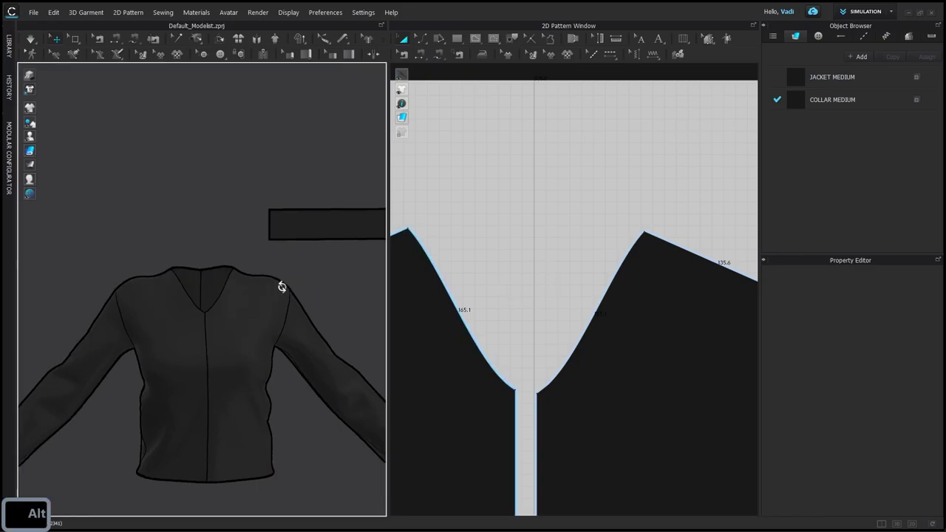
Step: Sew the lower edge of the collar strip to the front and back neckline edges
right_click_drag(281, 285, 325, 281, "alt")
right_click_drag(606, 221, 545, 212, "alt")
key("a")
left_click(543, 171)
left_click_drag(138, 272, 68, 298, "alt")
scroll(517, 270, "down", 4)
key("n")
left_click(500, 237)
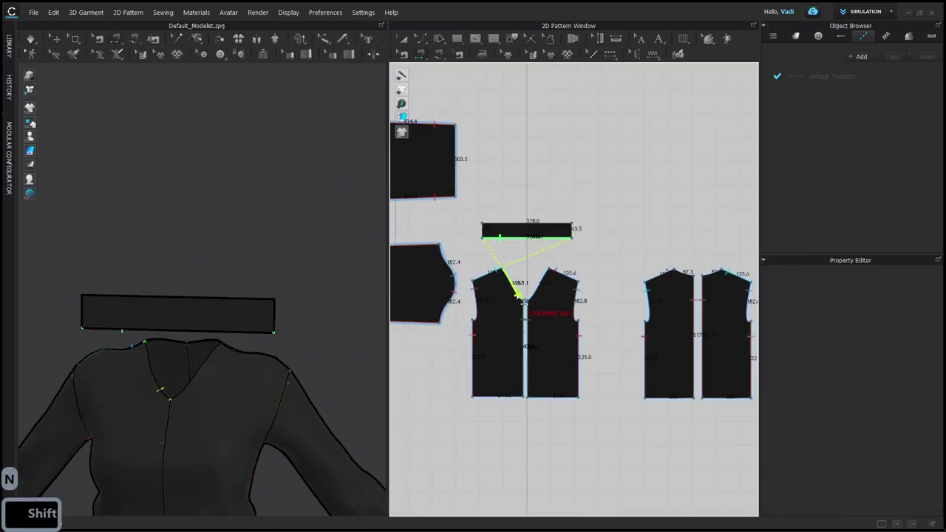
Step: Lengthen the collar strip to about 455 mm and place it above the neckline in the 3D view
key("q")
left_click_drag(261, 306, 294, 279)
middle_click_drag(293, 278, 315, 274, "alt")
left_click_drag(281, 267, 245, 275)
key("ctrl+z")
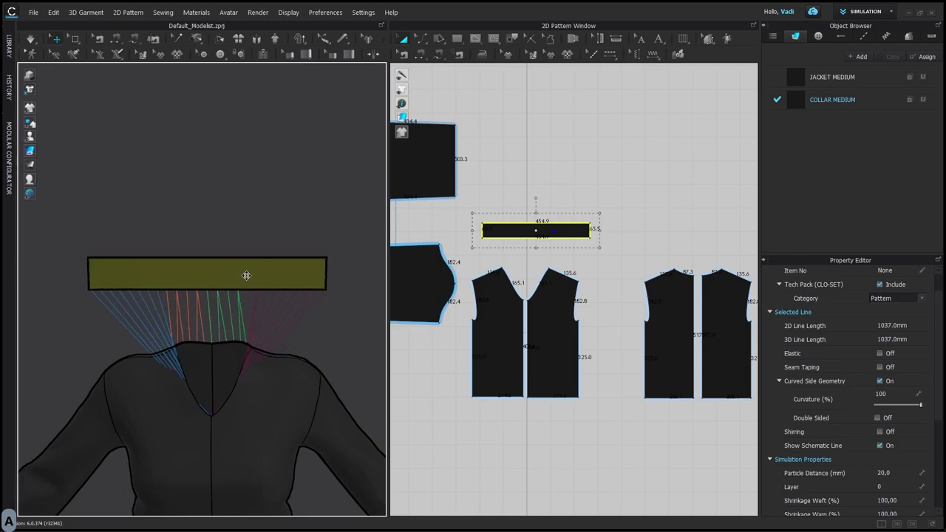
Step: Simulate the garment so the sewn collar wraps onto the neckline, and show the avatar again
key("space")
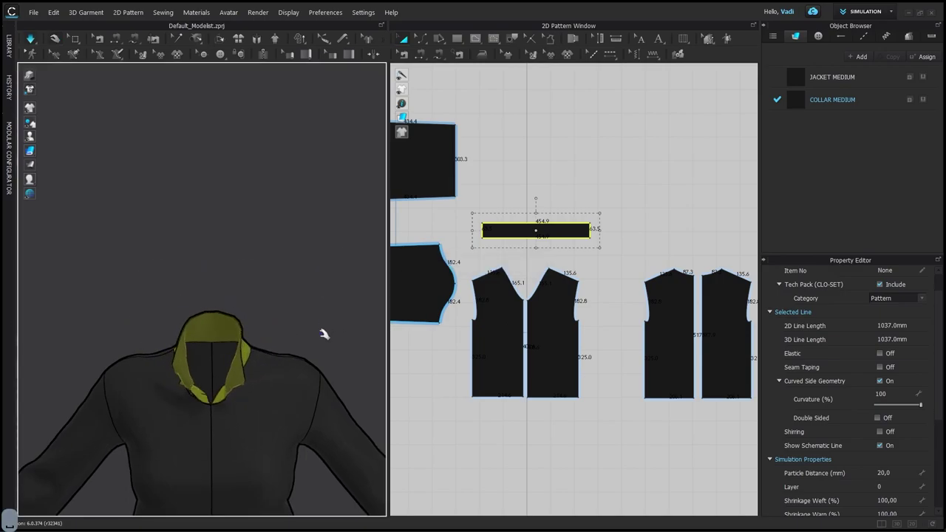
key("a")
left_click_drag(233, 398, 275, 281, "alt")
key("space")
Step: Examine how the simulated collar sits around the neck and at the centre front
right_click_drag(274, 281, 298, 281, "alt")
left_click_drag(298, 280, 315, 296, "alt")
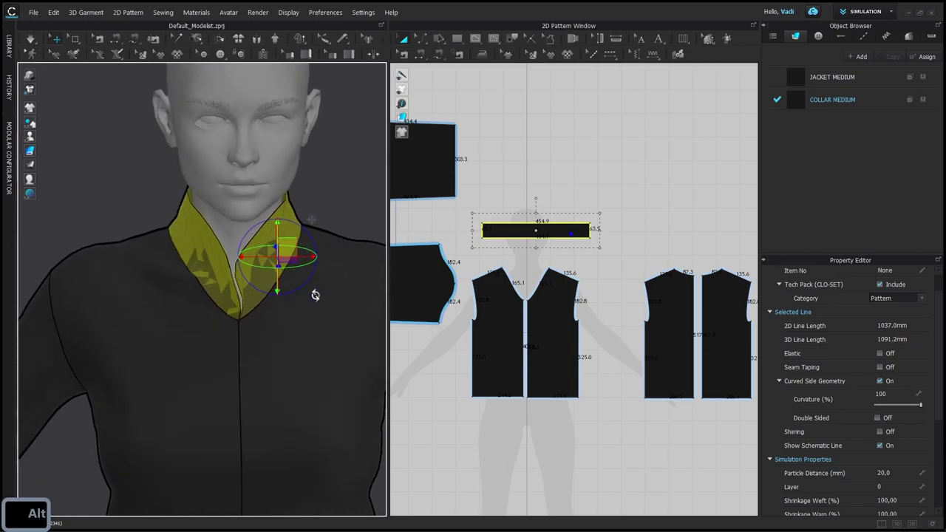
right_click_drag(321, 363, 289, 337, "alt")
middle_click_drag(289, 337, 289, 267, "alt")
right_click_drag(276, 262, 289, 281, "alt")
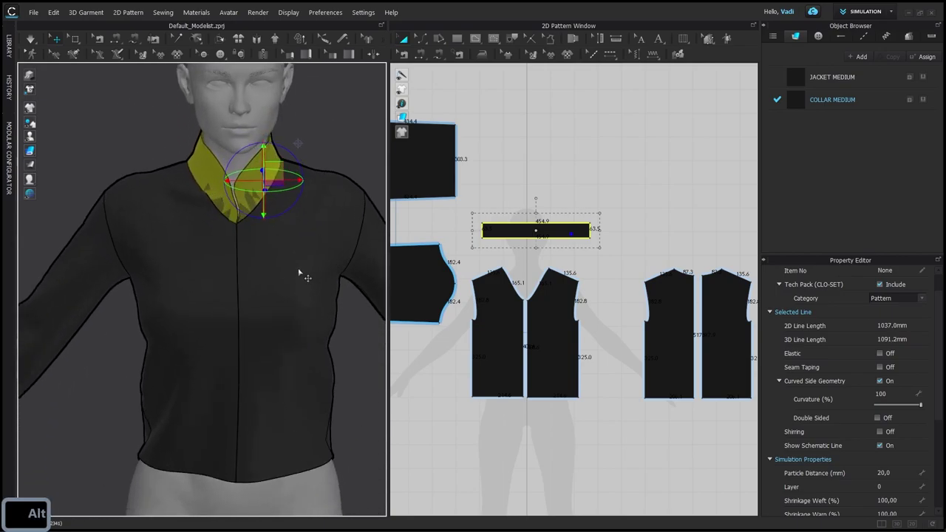
middle_click_drag(267, 301, 259, 346, "alt")
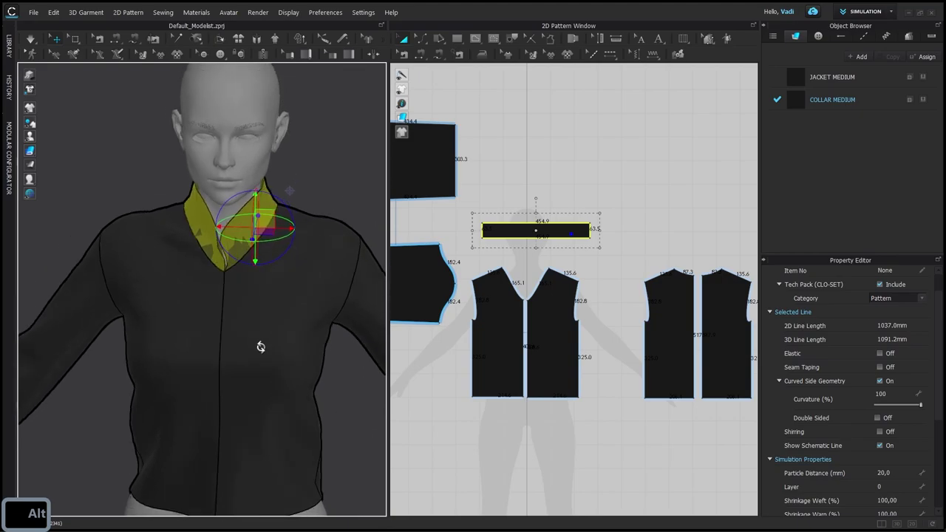
left_click_drag(259, 346, 274, 323, "alt")
right_click_drag(274, 323, 293, 306, "alt")
Step: Lower the centre front neck points further so each front neckline is about 213 mm long
scroll(549, 298, "up", 4)
key("z")
left_click(492, 303)
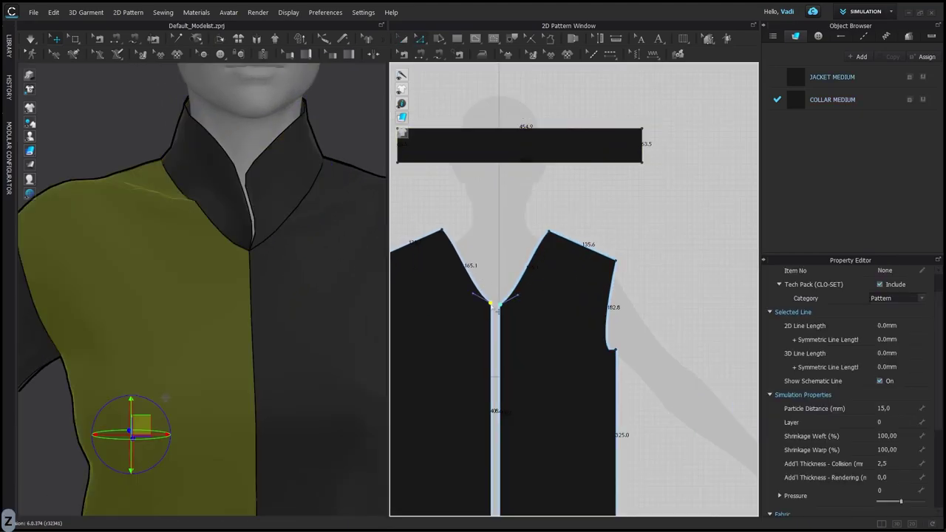
left_click_drag(495, 337, 492, 330)
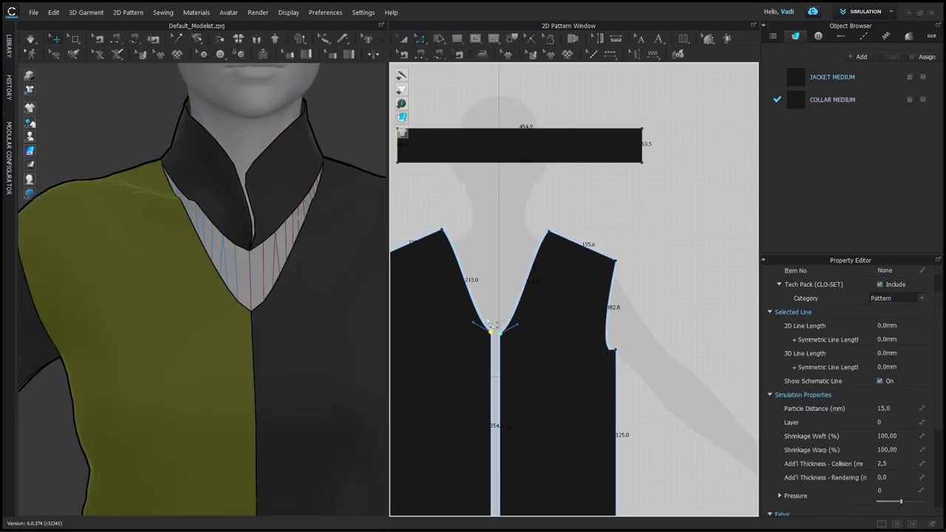
Step: Widen the collar strip to about 511 mm and simulate it on the deeper neckline
key("a")
middle_click_drag(516, 180, 530, 213, "alt")
key("a")
left_click(645, 179)
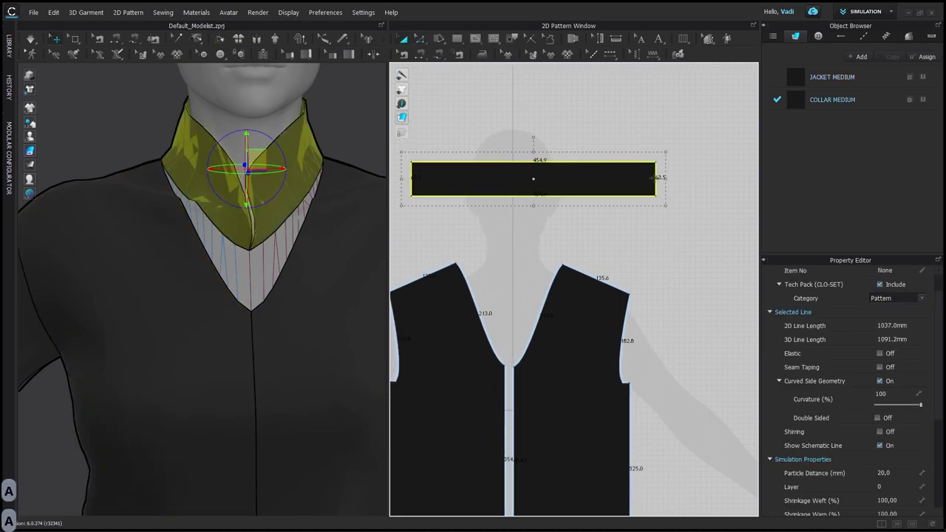
key("space")
left_click_drag(285, 247, 306, 251, "alt")
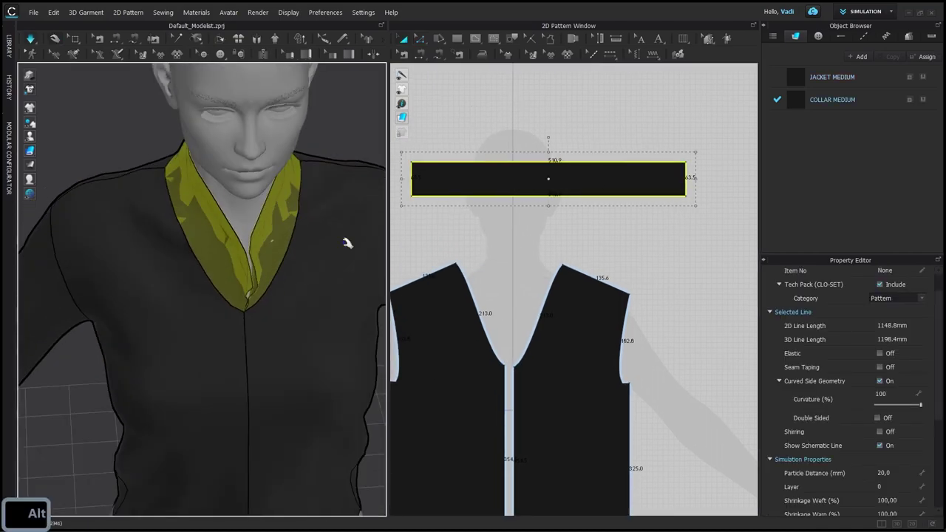
key("space")
Step: Check the collar edge against the front neckline and lengthen the collar strip to about 608 mm
key("z")
left_click(521, 197)
left_click(474, 297)
scroll(473, 297, "down", 5)
scroll(678, 291, "up", 3)
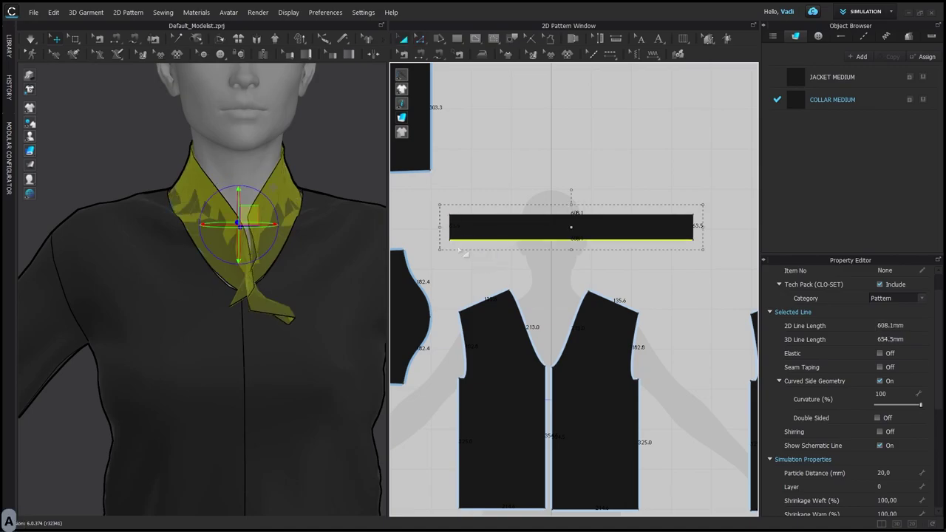
Step: Simulate the longer collar and pull its front end outward to untangle it
key("z")
key("space")
left_click_drag(277, 217, 319, 216)
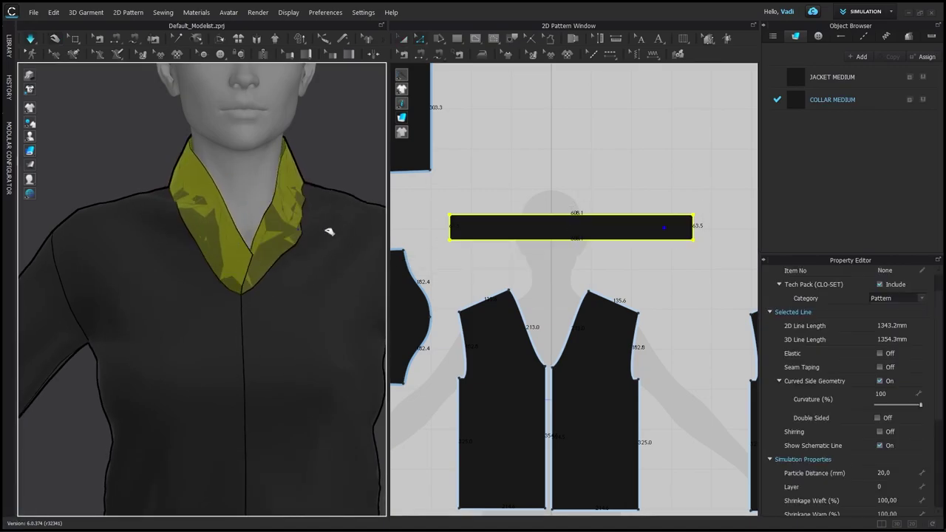
key("space")
Step: Simulate the collared jacket and pull the front panels' hem down at the centre and sides
left_click_drag(313, 258, 340, 258, "alt")
middle_click_drag(340, 258, 256, 197, "alt")
left_click(247, 256)
right_click_drag(256, 197, 214, 208, "alt")
left_click_drag(215, 209, 193, 252, "alt")
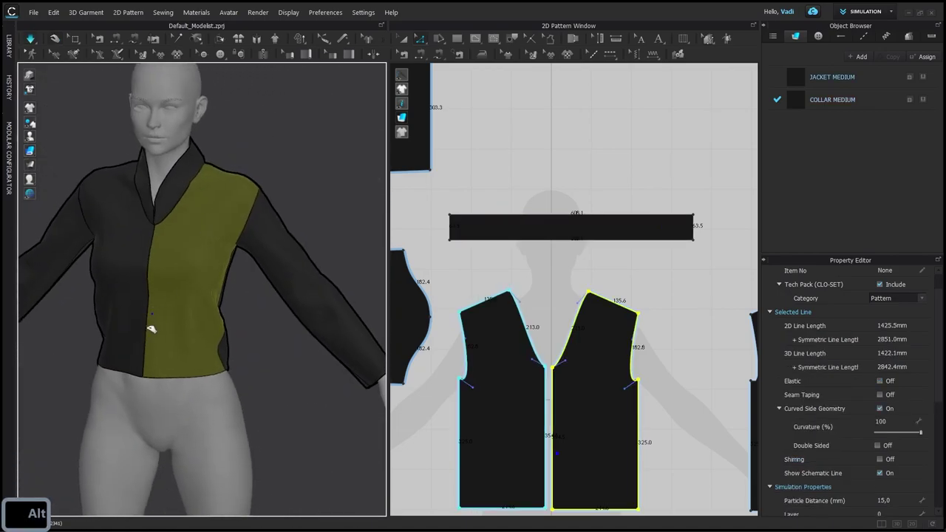
left_click_drag(127, 358, 129, 390)
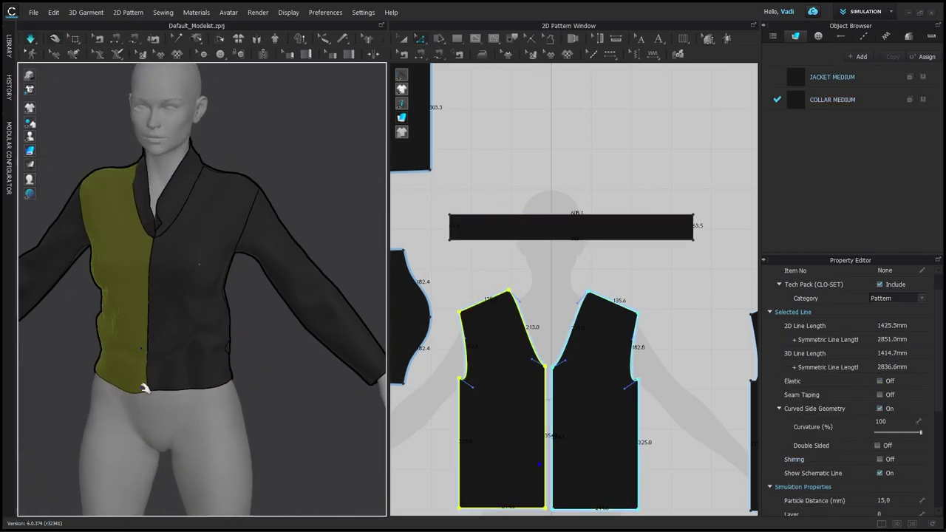
left_click_drag(176, 366, 204, 353, "alt")
middle_click_drag(204, 353, 249, 376, "alt")
left_click_drag(251, 380, 249, 403)
left_click_drag(173, 392, 207, 399)
left_click(305, 371)
Step: Freeze both front panels of the jacket
right_click_drag(305, 372, 296, 329, "alt")
left_click(252, 304)
left_click(168, 288, "shift")
key("ctrl+k")
left_click(325, 199)
Step: Inspect the collar's fit and its overlapping ends at the centre front from several angles
right_click_drag(326, 200, 287, 161, "alt")
middle_click_drag(287, 161, 243, 240, "alt")
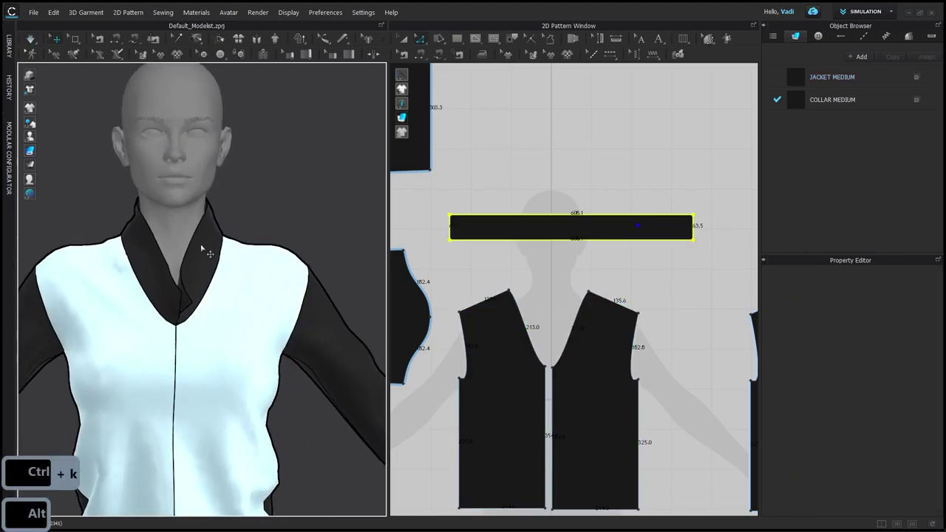
left_click(200, 244)
left_click_drag(261, 269, 236, 249, "alt")
middle_click_drag(236, 249, 252, 257, "alt")
left_click(295, 209)
left_click(222, 250)
middle_click_drag(576, 251, 559, 258, "alt")
left_click_drag(304, 259, 346, 251, "alt")
right_click_drag(346, 252, 333, 281, "alt")
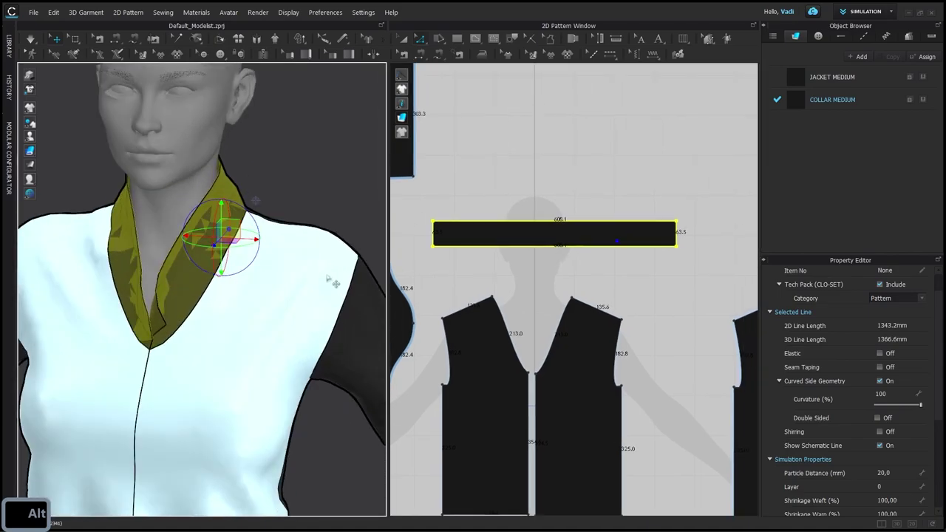
left_click_drag(333, 281, 321, 268, "alt")
middle_click_drag(321, 268, 300, 257, "alt")
left_click(308, 193)
left_click(230, 232)
mouse_move(241, 267)
left_mouse_down("alt")
mouse_move(272, 274)
mouse_move(255, 272)
left_mouse_up("alt")
Step: Centre the collar strip on the vertical centre line above the front panels
scroll(648, 246, "up", 3)
key("g")
scroll(608, 249, "down", 3)
middle_click_drag(558, 263, 575, 268, "alt")
key("a")
left_click_drag(550, 243, 532, 242)
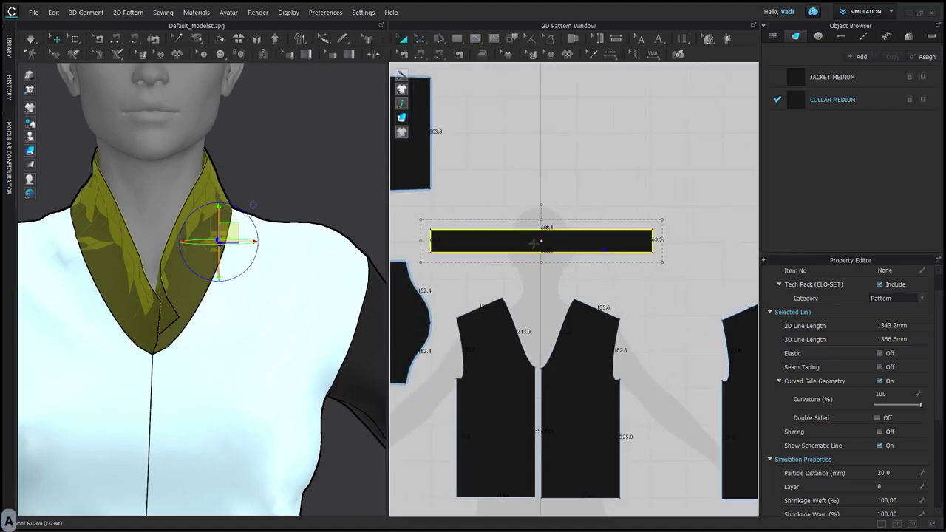
Step: Draw a vertical internal line through the middle of the collar strip and cut the strip in half along it
left_click(543, 210)
key("g")
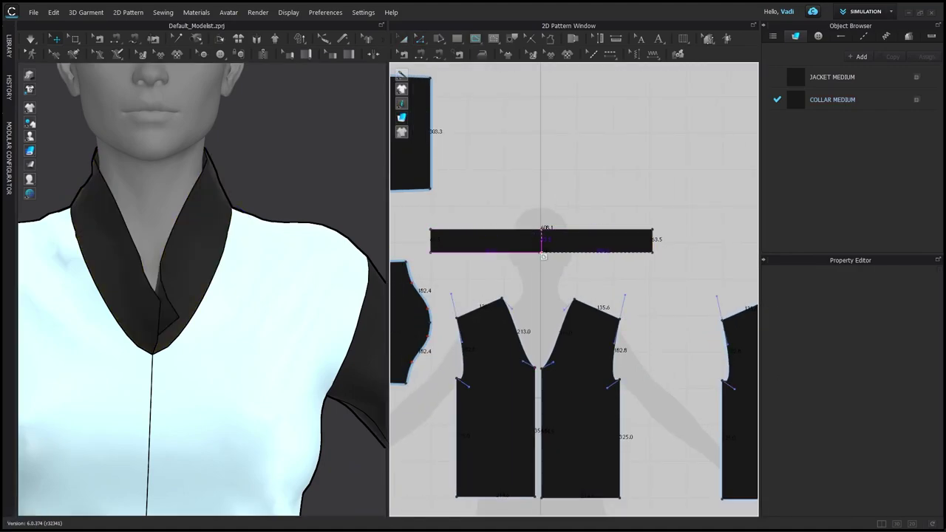
right_click(540, 246)
left_click(572, 303)
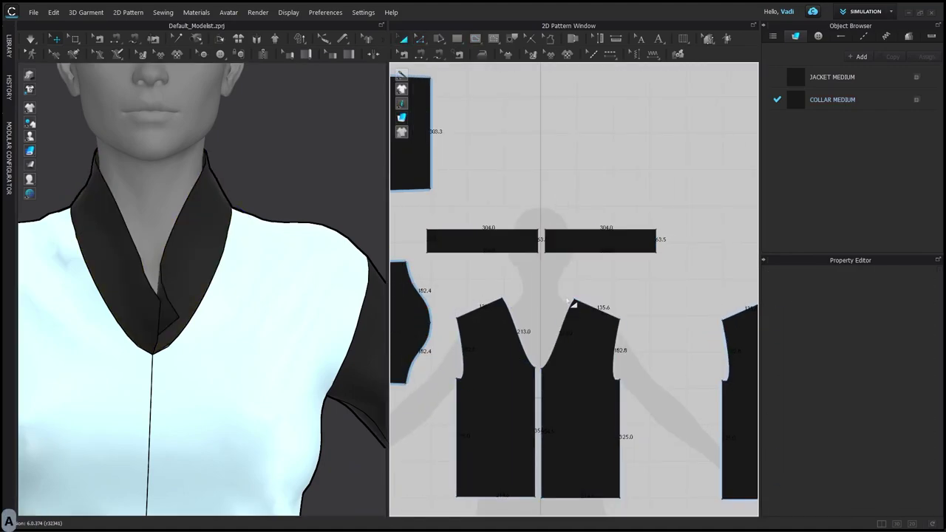
Step: Select both halves of the collar strip and link them as symmetric patterns for mirrored editing
left_click(220, 244)
scroll(599, 246, "up", 2)
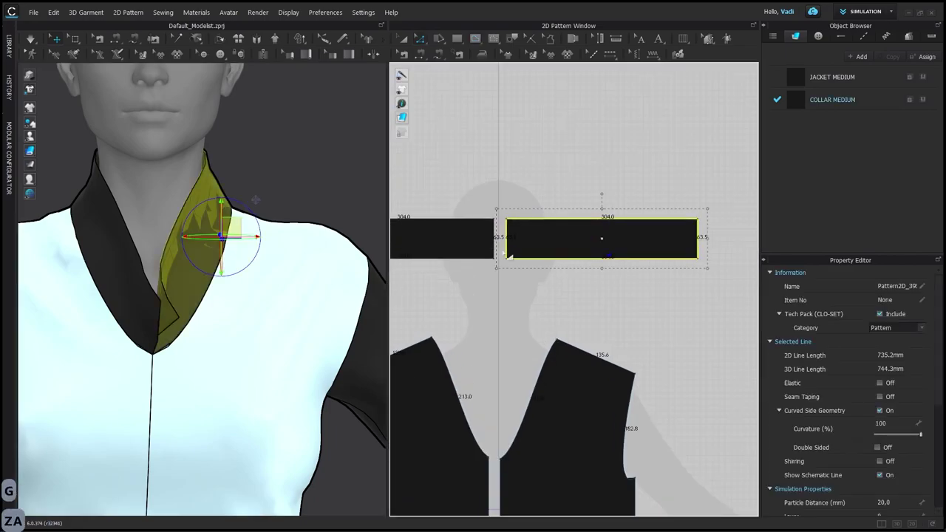
key("a")
left_click(480, 244, "shift")
right_click(560, 241)
left_click(610, 158)
Step: Draw a vertical internal line through the middle of each collar half and cut both halves along it
left_click(221, 247)
key("g")
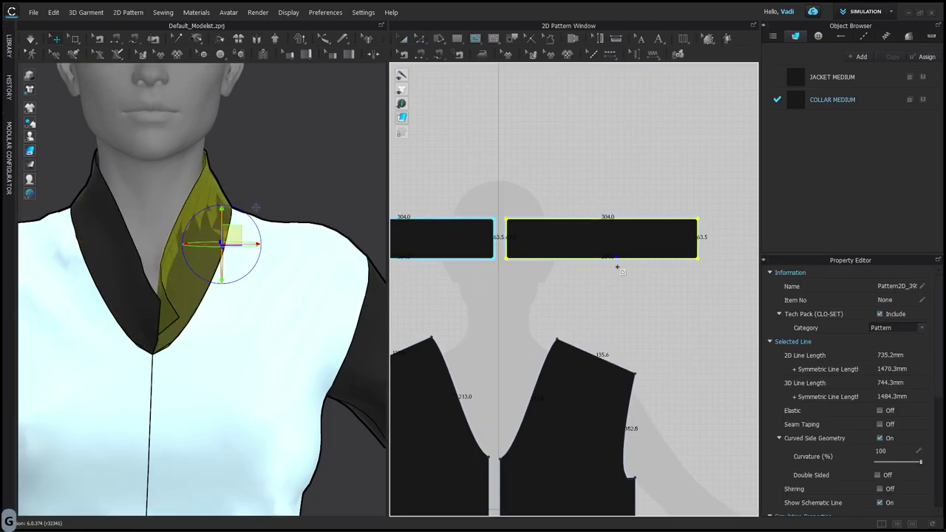
double_click(616, 219)
key("a")
middle_click_drag(243, 247, 270, 244, "alt")
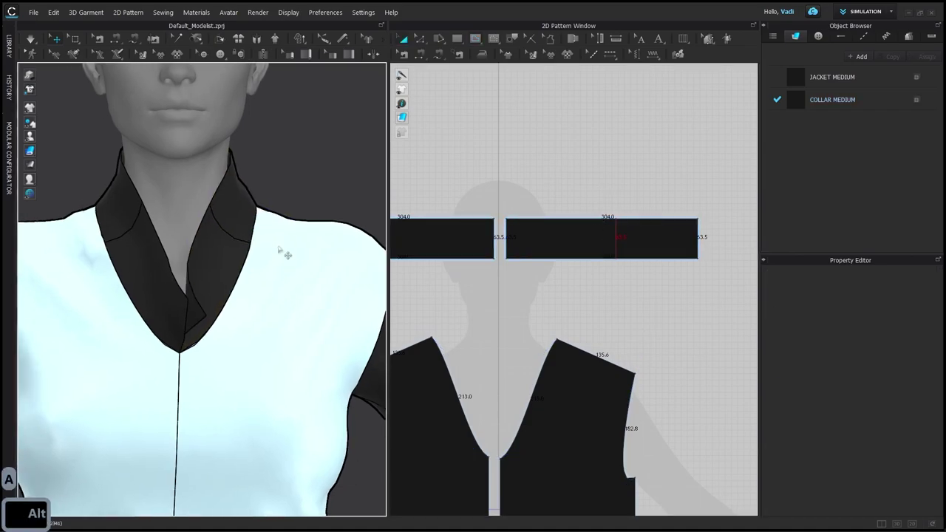
key("z")
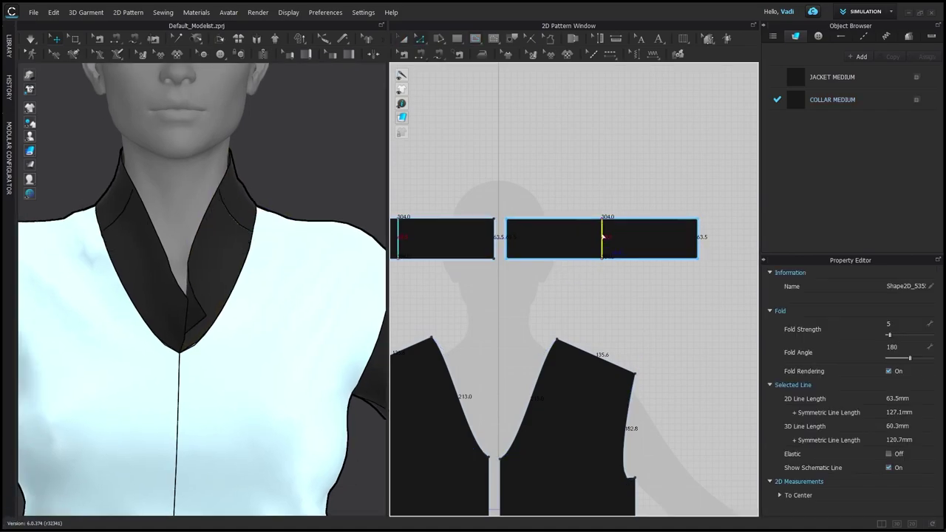
key("z")
right_click(603, 236)
left_click(628, 369)
key("a")
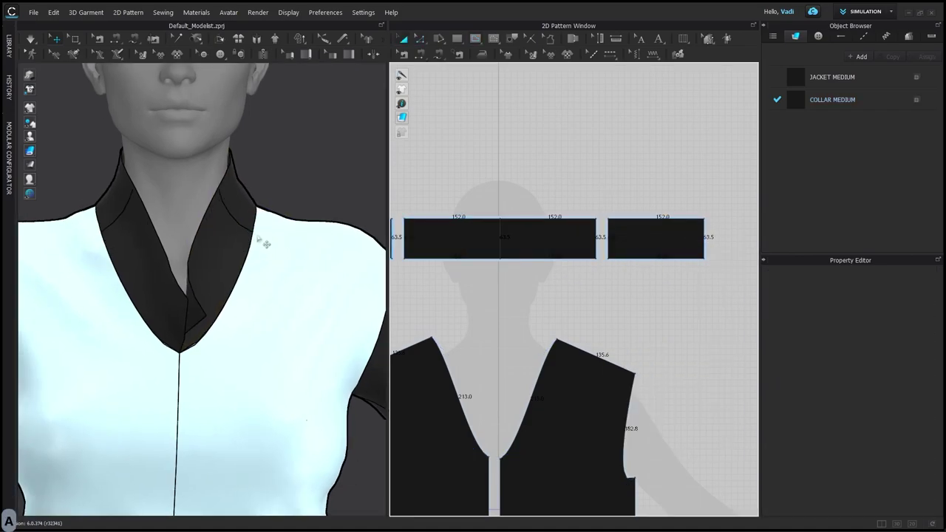
Step: Move the inner collar pieces beside the outer ones and delete the seam joining them on each side
left_click_drag(541, 235, 550, 235)
left_click(558, 191)
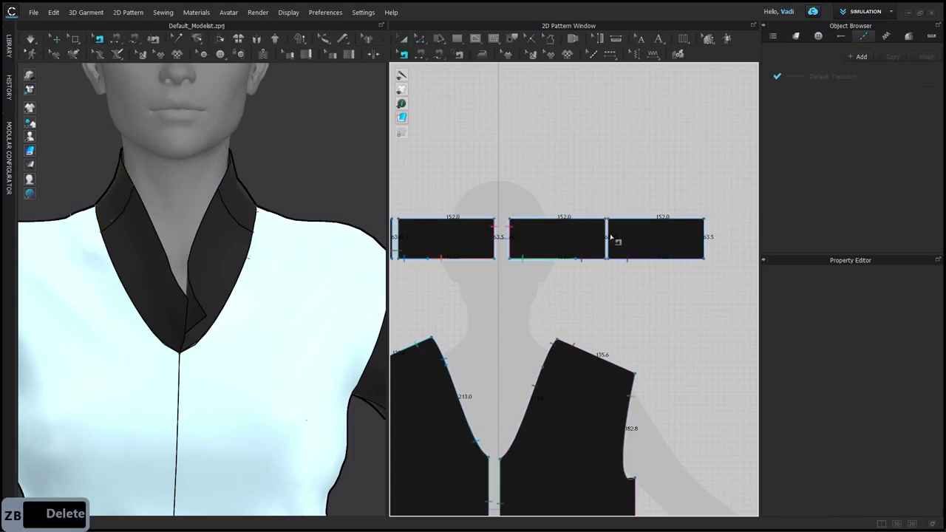
middle_click_drag(400, 238, 434, 237, "alt")
left_click(435, 236)
Step: Simulate the collar and pull the front collar piece on the avatar's left outward over the shoulder
key("space")
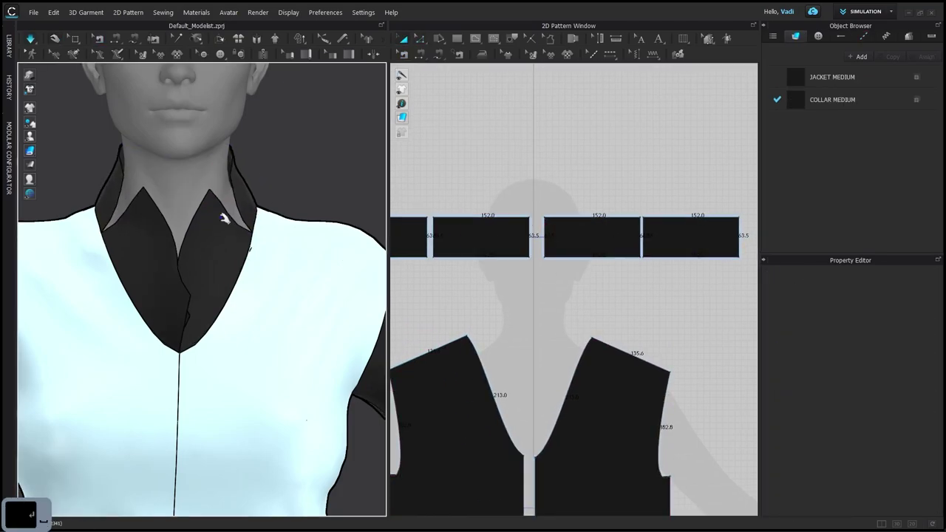
left_click_drag(212, 208, 350, 293)
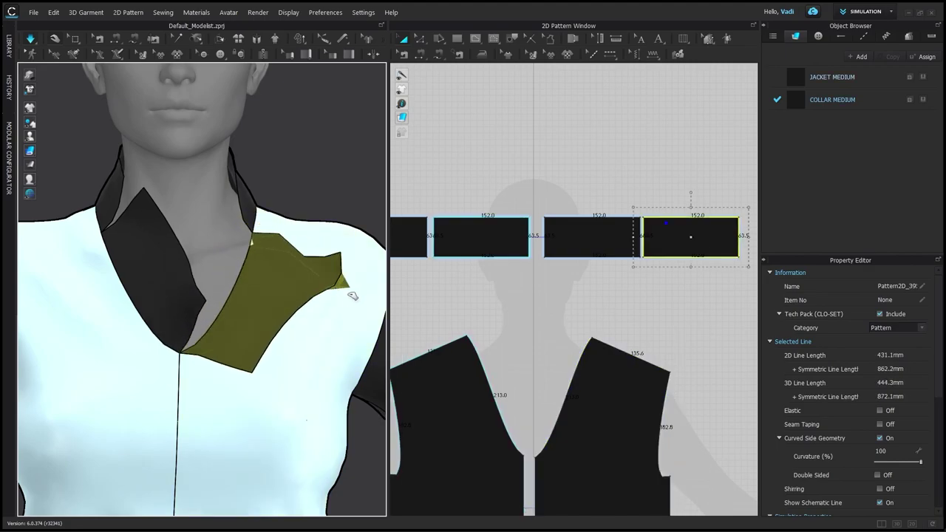
key("space")
Step: Set the particle distance of all four collar pieces to 15 mm
scroll(594, 292, "down", 5)
key("a")
left_click_drag(709, 289, 453, 255)
scroll(904, 485, "down", 1)
left_click(894, 503)
type("1")
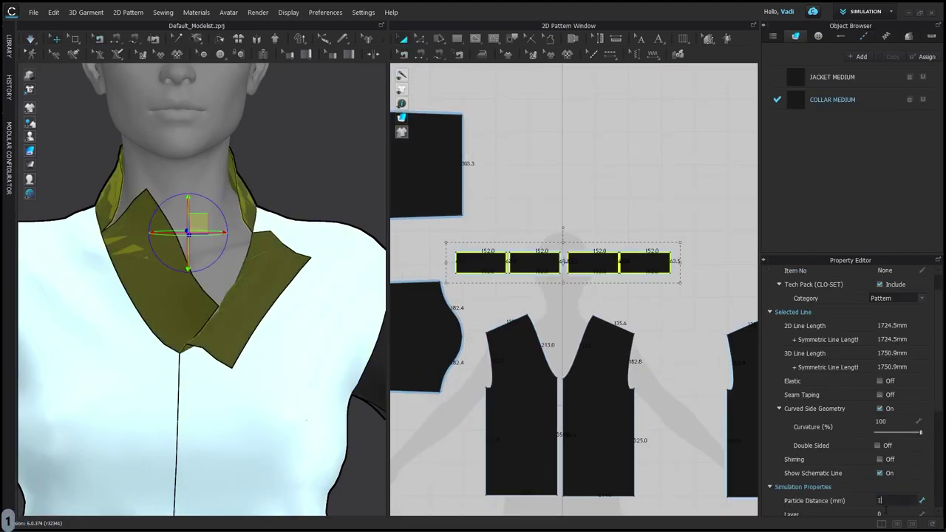
left_click(421, 266)
Step: Simulate the front collar pieces, fold the one on the avatar's right open over the chest, and freeze it
key("space")
left_click_drag(244, 344, 275, 287)
key("space")
key("space")
left_click_drag(153, 211, 36, 292)
key("space")
key("ctrl+k")
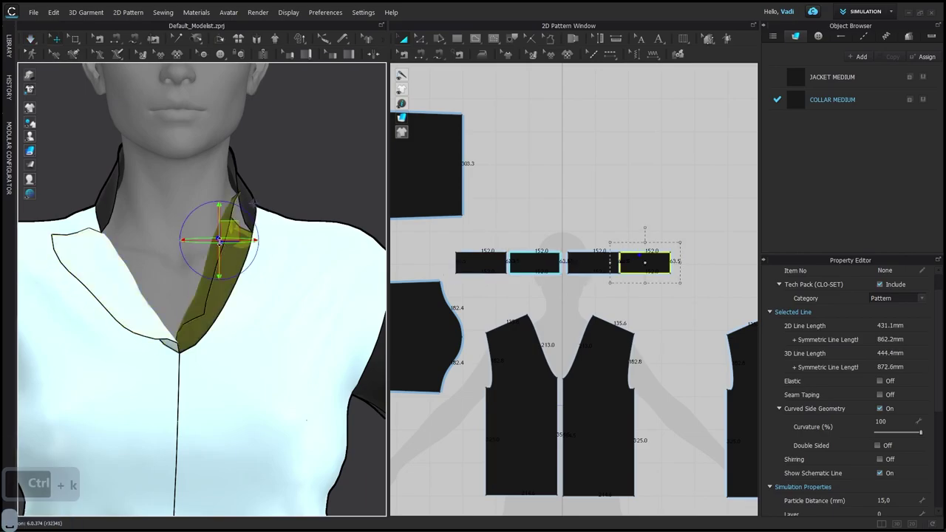
Step: Simulate and fold the front collar piece on the avatar's left outward, and freeze it too
key("space")
left_click_drag(305, 290, 278, 274, "alt")
left_click_drag(207, 274, 288, 277)
key("space")
key("ctrl+k")
middle_click_drag(288, 278, 286, 390, "alt")
left_click(310, 221)
mouse_move(312, 221)
left_mouse_down("alt")
mouse_move(291, 222)
mouse_move(312, 219)
left_mouse_up("alt")
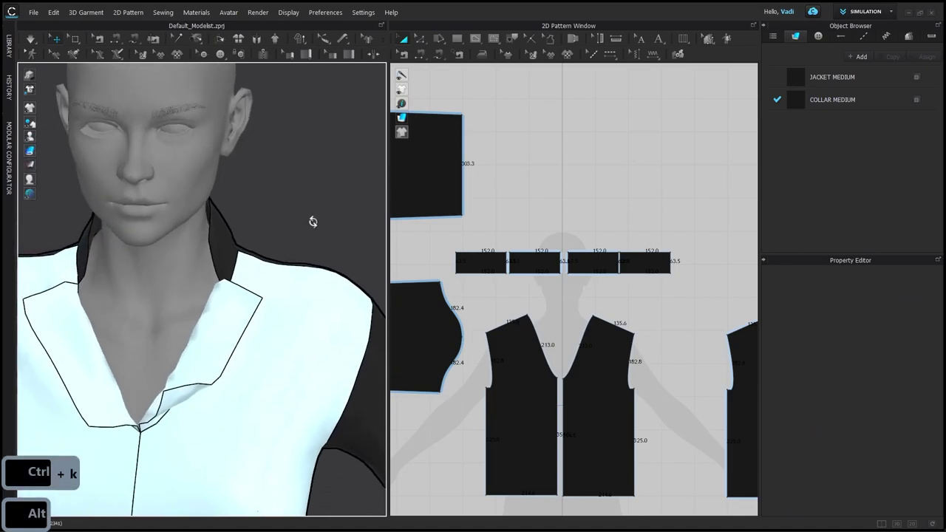
Step: Move the two back collar pieces up above the front collar pieces in the pattern layout
left_click(216, 236)
left_click(534, 263)
left_click(596, 264, "shift")
left_click_drag(600, 267, 596, 238)
Step: Try to slant the back collar piece's outer edge by moving its upper corner outward until the top edge is about 189 mm, and simulate
key("z")
left_click(587, 235)
right_click_drag(510, 216, 633, 222, "alt")
middle_click_drag(641, 224, 399, 259, "alt")
left_click(516, 271)
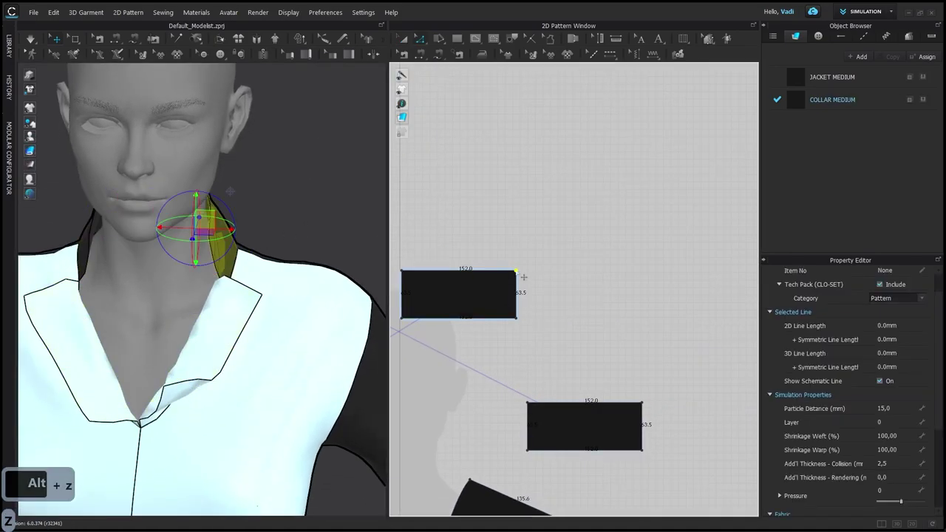
left_click_drag(546, 271, 545, 271)
left_click_drag(305, 265, 255, 286, "alt")
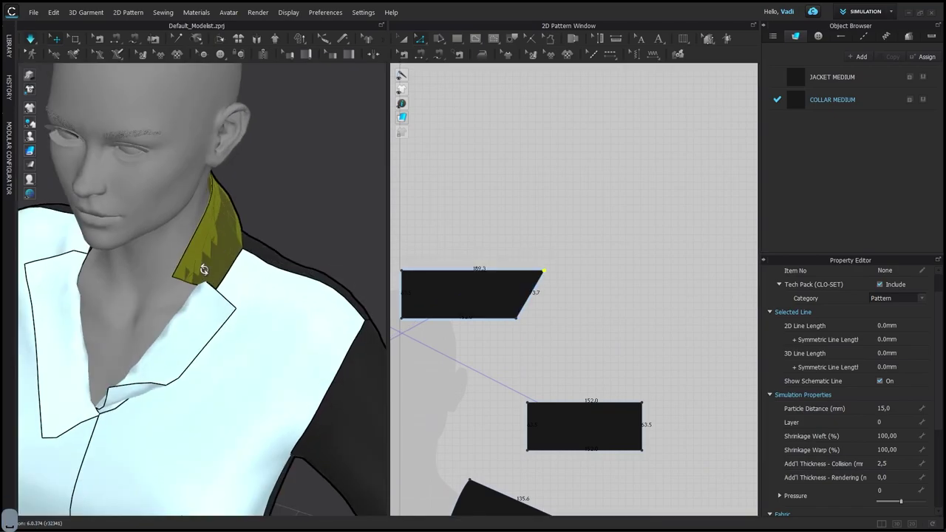
left_click(219, 260)
left_click_drag(288, 259, 375, 226, "alt")
left_click(130, 252)
middle_click_drag(424, 315, 686, 312, "alt")
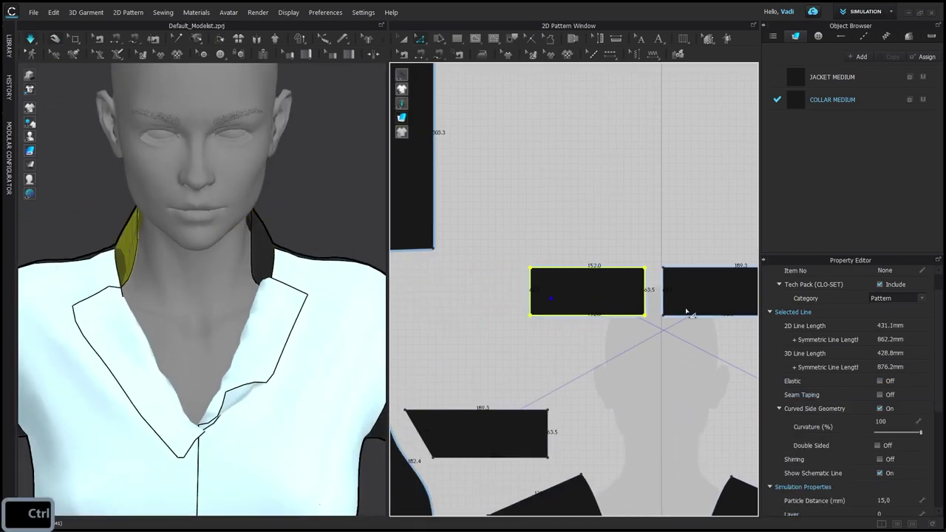
Step: Undo the corner extension on the back collar piece
key("ctrl+z")
key("ctrl+z")
key("ctrl+z")
key("a")
Step: Select both back collar pieces and remove their symmetric link to the front collar pieces
left_click(594, 323)
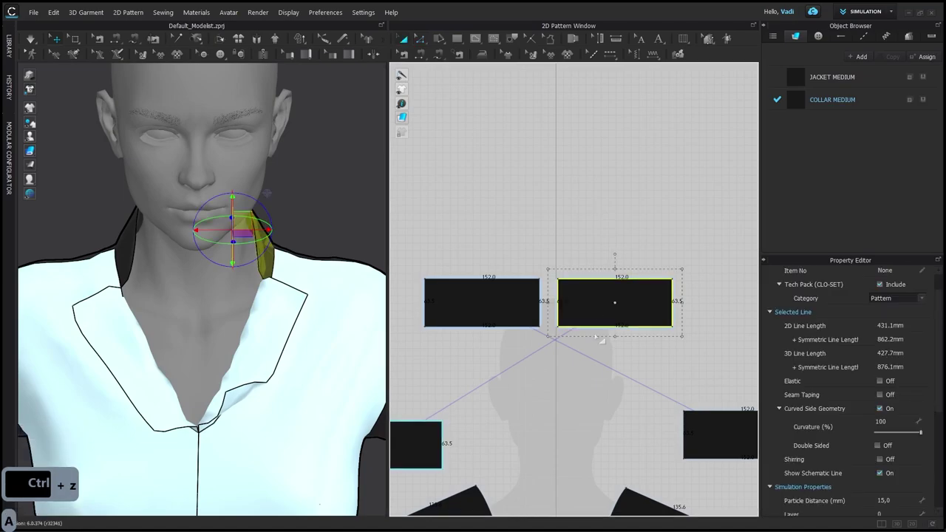
scroll(587, 335, "down", 3)
left_click(541, 319)
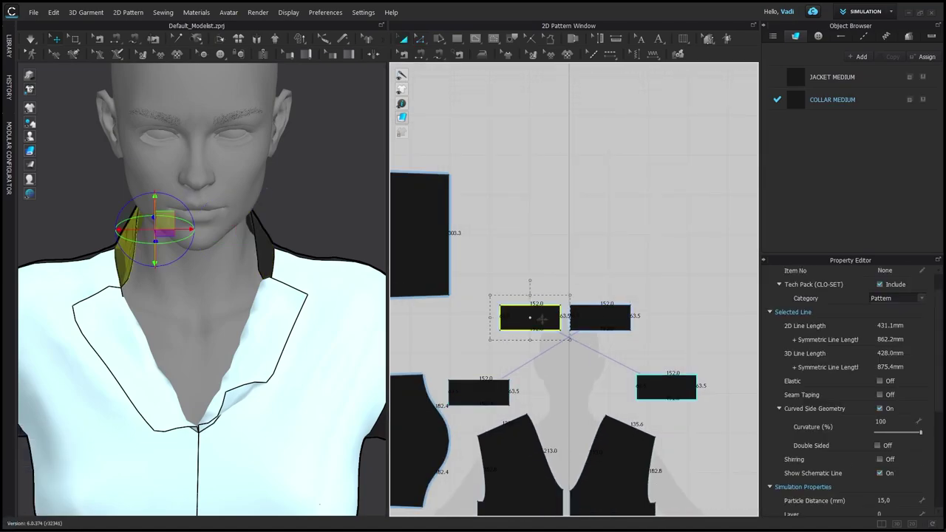
left_click(585, 318, "shift")
right_click(545, 319)
left_click(612, 171)
left_click(593, 227)
Step: Link the two front collar pieces as symmetric patterns and place the left one below the back collar pieces
left_click(654, 385)
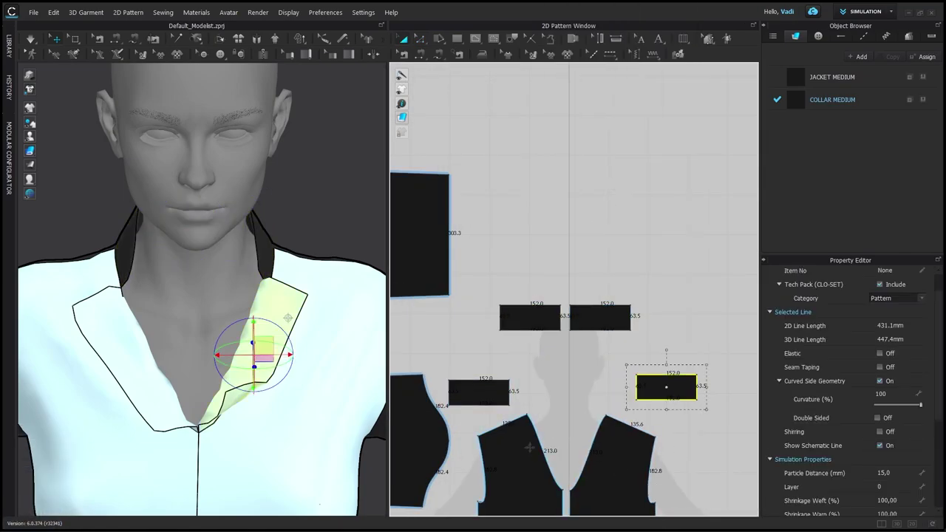
right_click(495, 399)
left_click(554, 159)
left_click(578, 261)
left_click_drag(653, 389, 651, 388)
left_click_drag(481, 393, 532, 380)
left_click(586, 349)
Step: Place symmetric copies of both back collar pieces above the originals, and undo the copies
left_click(591, 321)
left_click(534, 318, "shift")
right_click(523, 318)
left_click(599, 211)
left_click(559, 233)
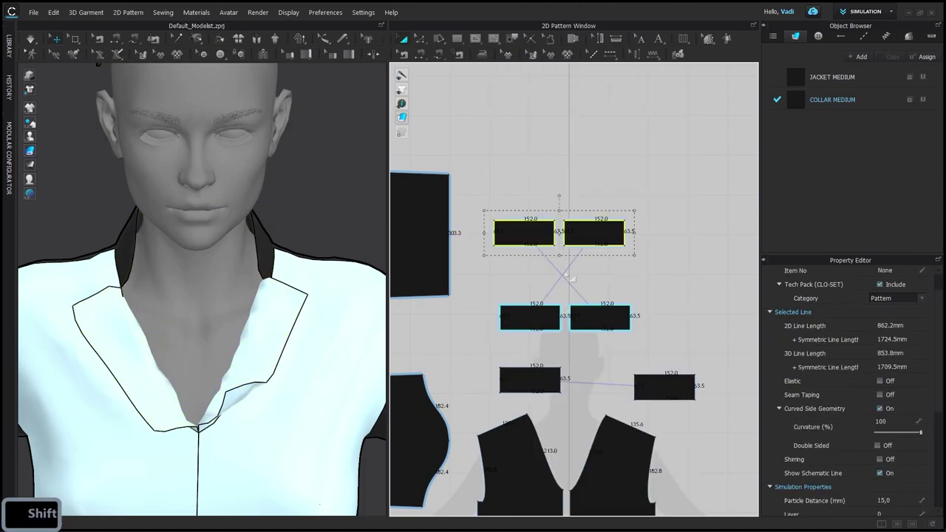
key("ctrl+z")
Step: Link the two back collar pieces to each other as symmetric patterns
right_click(544, 317)
left_click(595, 159)
left_click(580, 255)
Step: Slant the outer edges of the back collar pieces by moving the upper corner outward until the top edge is about 192 mm
left_click(265, 248)
left_click_drag(298, 248, 273, 249, "alt")
scroll(273, 249, "up", 3)
left_click(340, 155)
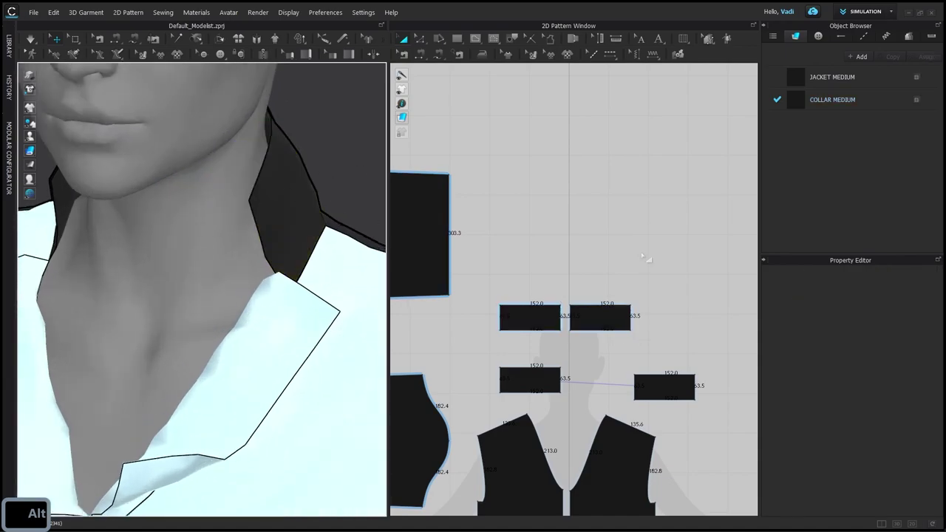
left_click(612, 317)
scroll(637, 303, "up", 3)
key("z")
left_click(627, 308)
left_click_drag(654, 308, 653, 307)
left_click_drag(345, 318, 288, 295, "alt")
Step: Simulate the back collar pieces and pull both of them outward away from the neck
scroll(288, 295, "down", 3)
left_click(243, 262)
left_click_drag(359, 277, 259, 276, "alt")
key("space")
left_click_drag(193, 222, 324, 216, "alt")
left_click_drag(284, 229, 409, 243, "alt")
left_click_drag(133, 269, 192, 271, "alt")
left_click_drag(166, 228, 156, 253)
left_click_drag(214, 250, 147, 276)
left_click_drag(161, 243, 124, 314, "alt")
scroll(163, 185, "down", 3)
Step: Set the particle distance of both back collar pieces to 8 mm
left_click_drag(163, 185, 157, 125, "alt")
left_click(300, 216, "shift")
scroll(849, 413, "down", 2)
left_click(897, 441)
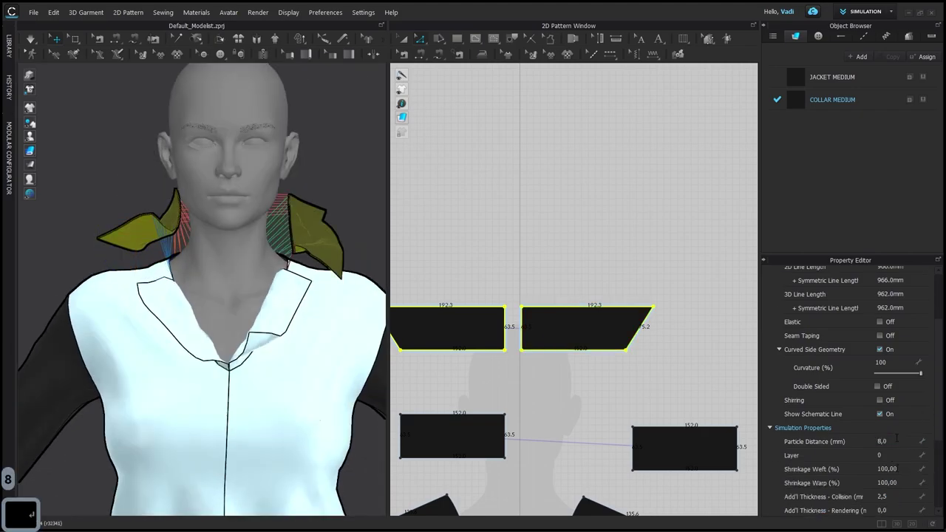
left_click(370, 201)
Step: Simulate the collar again and fold the back collar pieces down over the shoulders
key("space")
middle_click_drag(331, 237, 282, 201, "alt")
scroll(282, 200, "up", 3)
left_click_drag(281, 207, 168, 230, "alt")
left_click_drag(216, 209, 280, 261)
key("ctrl+z")
scroll(263, 217, "down", 3)
scroll(247, 217, "up", 2)
key("a")
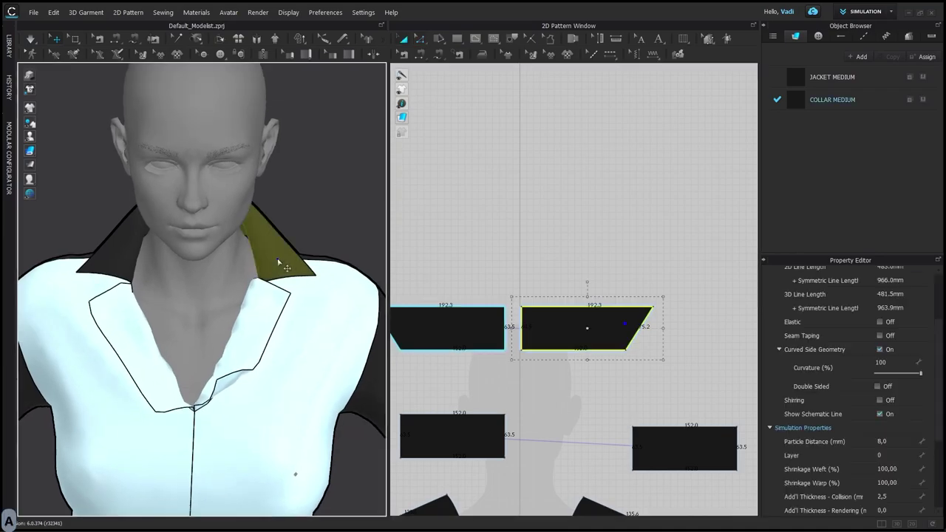
Step: Move the back collar's upper outer corner further outward until the top edge is about 210 mm
middle_click_drag(662, 305, 609, 276)
key("z")
scroll(603, 276, "up", 3)
left_click_drag(598, 279, 601, 278)
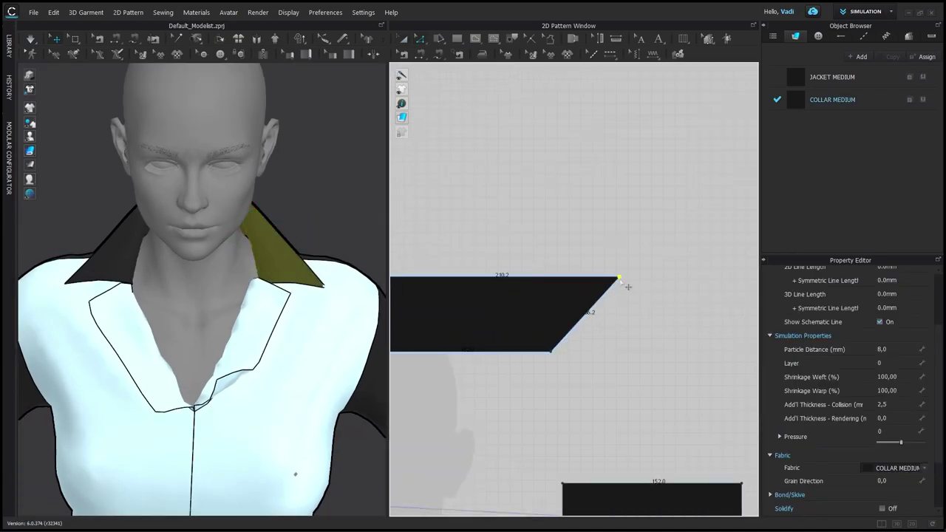
scroll(258, 235, "down", 3)
Step: Simulate the lengthened back collar and pull its point into place on the avatar's left side
left_click_drag(258, 235, 228, 263, "alt")
scroll(257, 270, "up", 3)
key("space")
left_click_drag(245, 176, 272, 201)
left_click_drag(259, 258, 304, 216, "alt")
scroll(197, 318, "down", 3)
Step: Select both front panels and the front collar pieces and unfreeze them
left_click(282, 336)
left_click(187, 342, "shift")
left_click(198, 314, "shift")
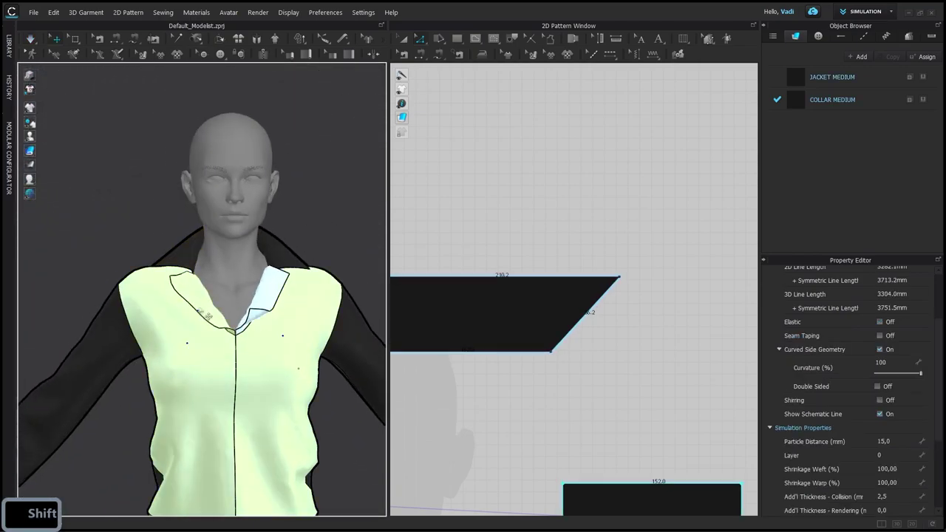
key("ctrl+k")
left_click(309, 229)
Step: Simulate the unfrozen jacket in short runs, pulling its fabric downward to smooth the fit
middle_click_drag(288, 326, 281, 230, "alt")
key("space")
left_click_drag(216, 355, 215, 385)
left_click_drag(223, 323, 276, 330, "alt")
key("space")
left_click_drag(236, 297, 306, 241, "alt")
left_click(277, 323)
mouse_move(278, 321)
left_mouse_down("alt")
mouse_move(342, 331)
mouse_move(310, 354)
mouse_move(333, 285)
mouse_move(237, 283)
mouse_move(239, 386)
mouse_move(196, 325)
mouse_move(275, 329)
left_mouse_up("alt")
left_click(322, 286)
key("space")
key("space")
left_click_drag(262, 442, 260, 491)
key("space")
Step: Select both jacket back panels and freeze them
left_click_drag(313, 395, 274, 362, "alt")
left_click(296, 358)
left_click(348, 347)
left_click(280, 366, "shift")
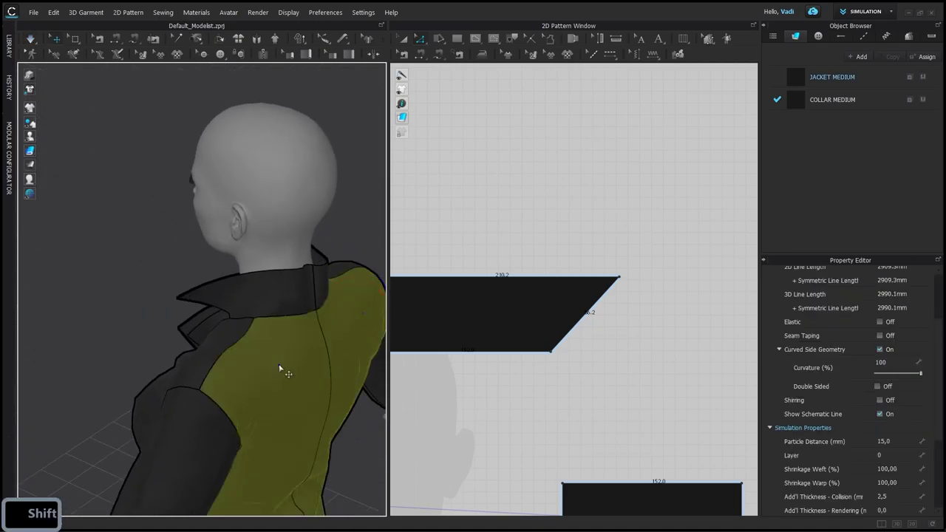
key("ctrl+k")
Step: Simulate the jacket with its back frozen to settle the raised back collar around the neck
left_click_drag(191, 299, 299, 328, "alt")
left_click(253, 446)
left_click(319, 206)
left_click_drag(257, 301, 220, 310, "alt")
left_click(118, 188)
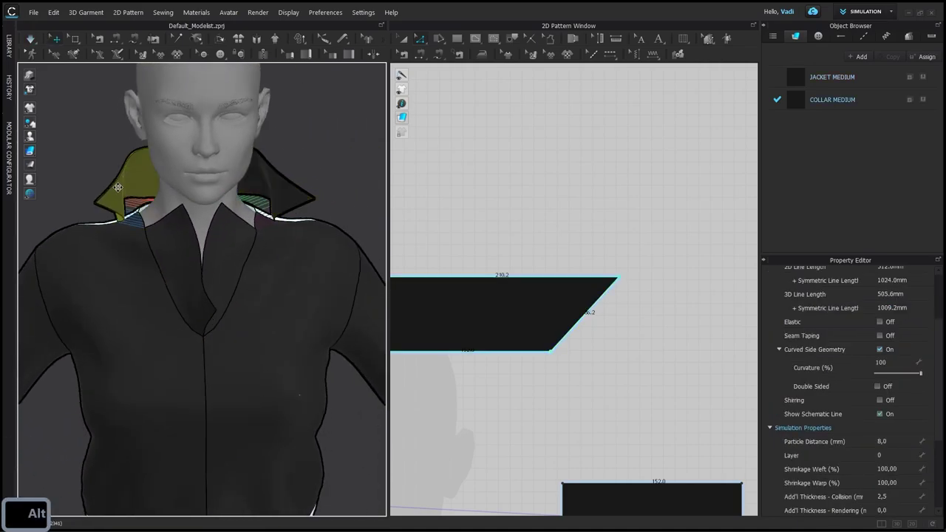
key("a")
left_click_drag(353, 184, 275, 234)
key("space")
key("space")
right_click_drag(274, 234, 333, 270, "alt")
middle_click_drag(382, 342, 390, 347, "alt")
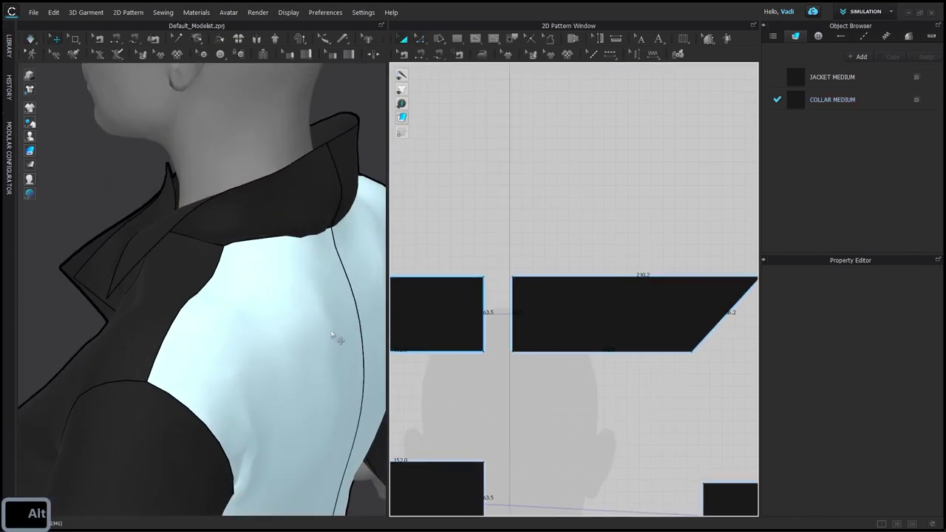
Step: Draw an internal line lengthwise across the back collar from its slanted end to the centre edge
left_click_drag(221, 307, 238, 204, "alt")
left_click(244, 169)
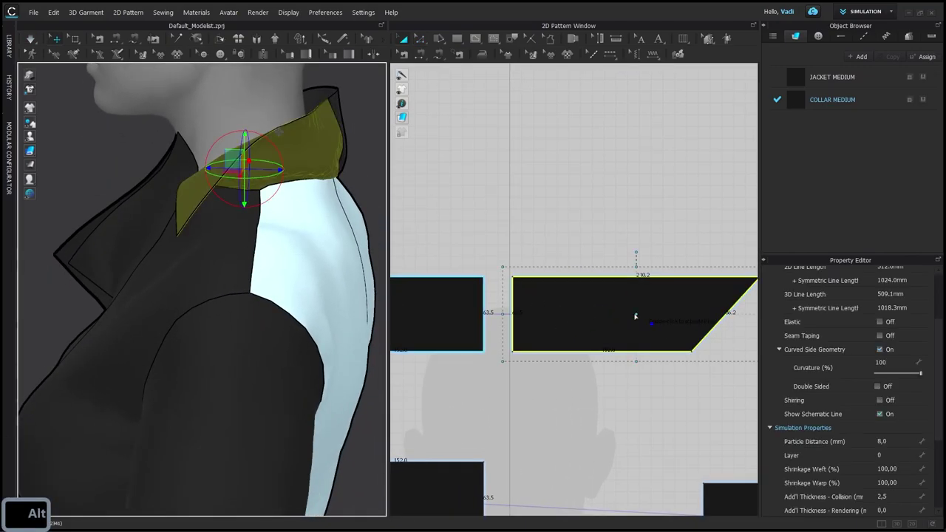
key("g")
left_click(515, 316)
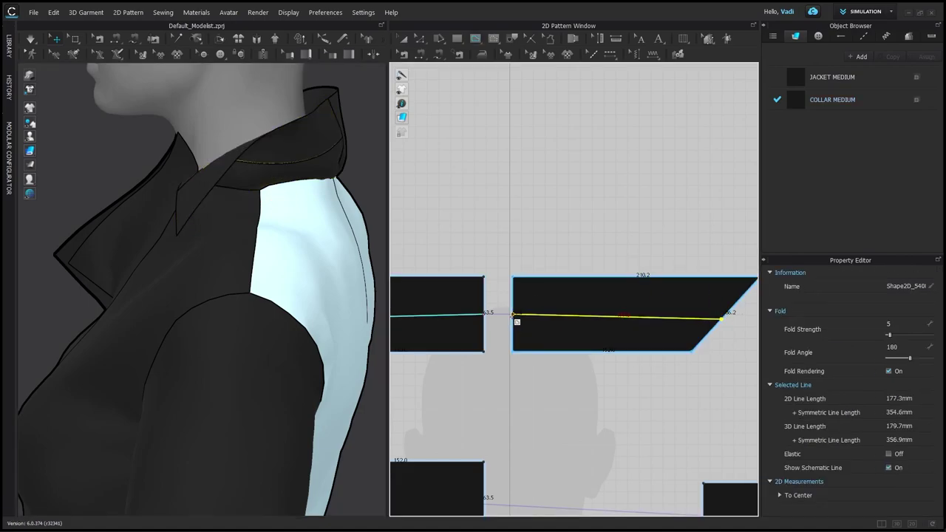
Step: Fold the back collar outward along its internal line with Fold Arrangement and simulate it briefly
middle_click_drag(305, 176, 269, 200, "alt")
left_click(220, 39)
left_click(271, 178)
left_click(255, 187)
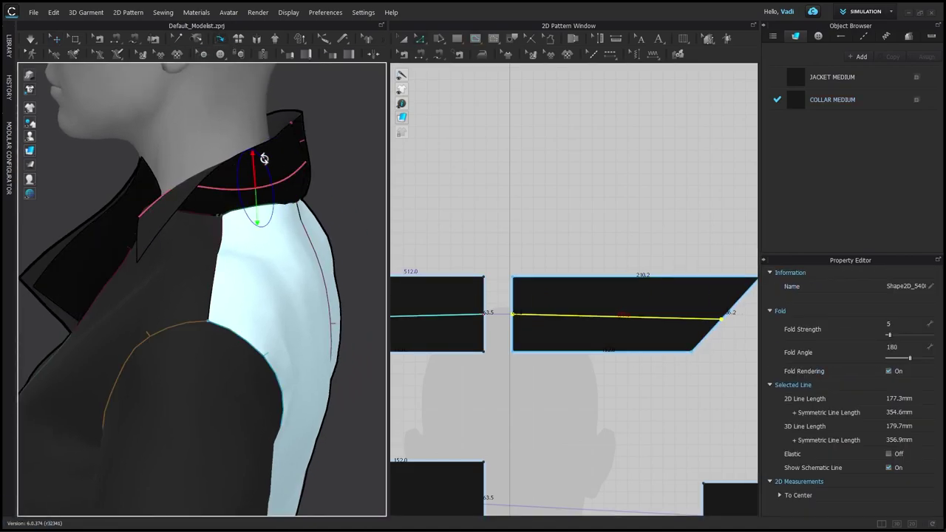
left_click_drag(292, 125, 333, 224, "alt")
key("a")
key("space")
key("space")
Step: Select both back collar pieces, strengthen them and start simulating
left_click_drag(295, 183, 255, 141, "alt")
key("a")
left_click(568, 279)
key("ctrl+h")
key("space")
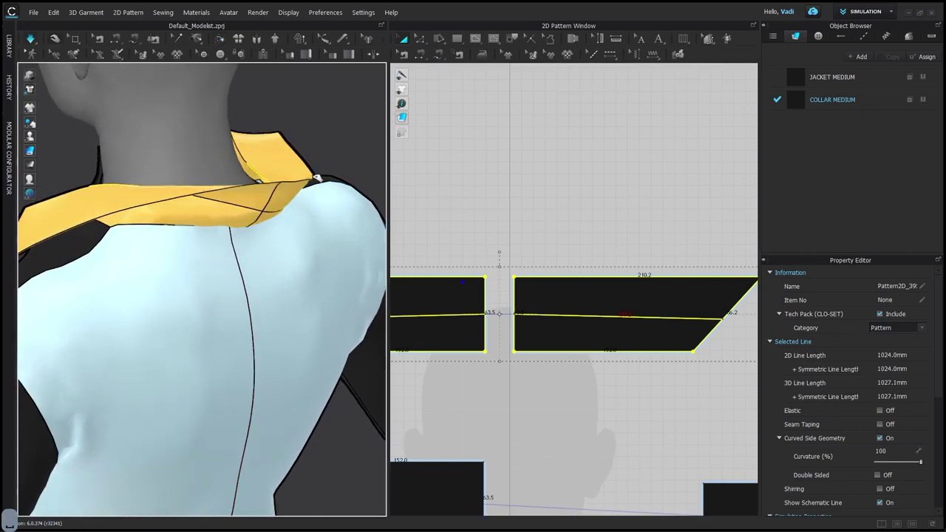
Step: Pull the strengthened back collar down so its points fold over the shoulders
left_click_drag(334, 274, 66, 136, "alt")
left_click_drag(214, 129, 252, 172)
left_click(251, 170)
left_click_drag(246, 136, 302, 146)
left_click(221, 186)
scroll(302, 145, "down", 3)
left_click(303, 145)
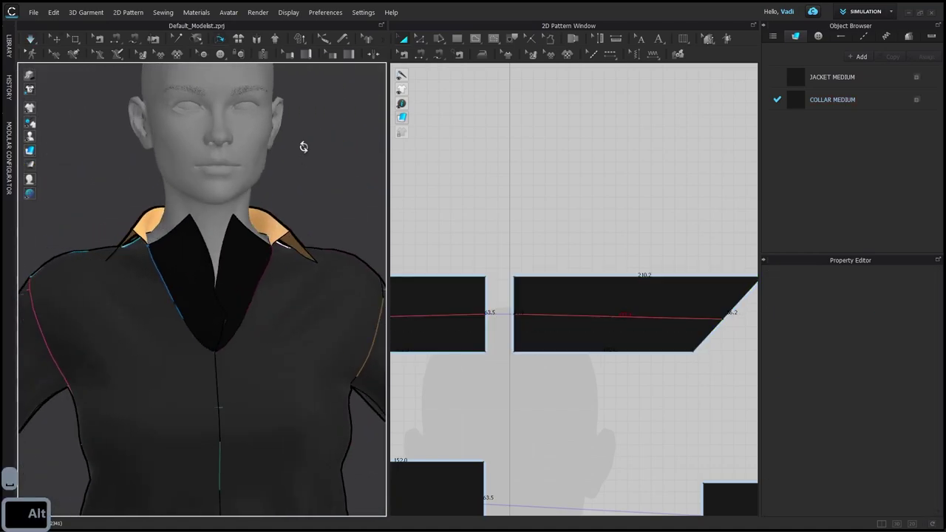
Step: Delete the internal fold line from the back collar and simulate the garment
scroll(302, 148, "up", 2)
key("a")
key("z")
left_click(465, 317)
key("Delete")
key("a")
key("space")
right_click_drag(325, 250, 162, 238)
Step: Remove the strengthening from the back collar pieces and simulate them
key("a")
key("a")
key("a")
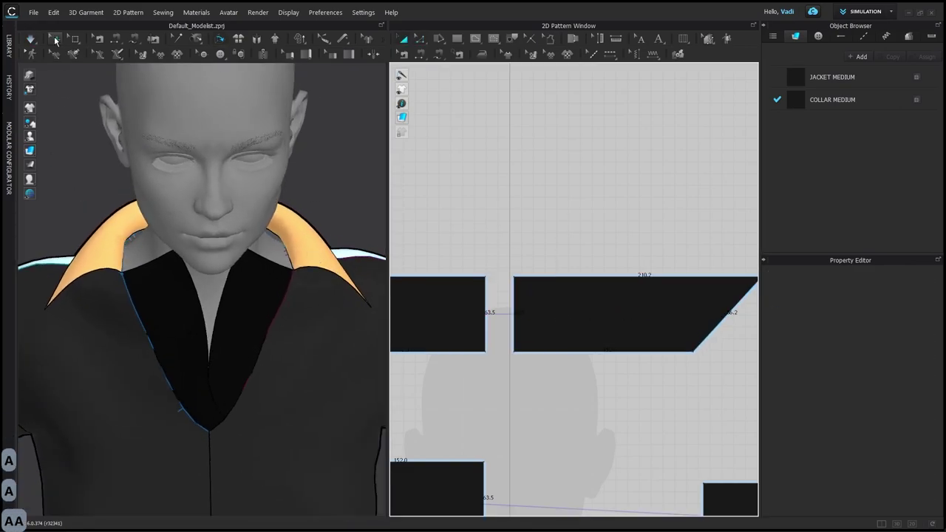
left_click(124, 234)
key("space")
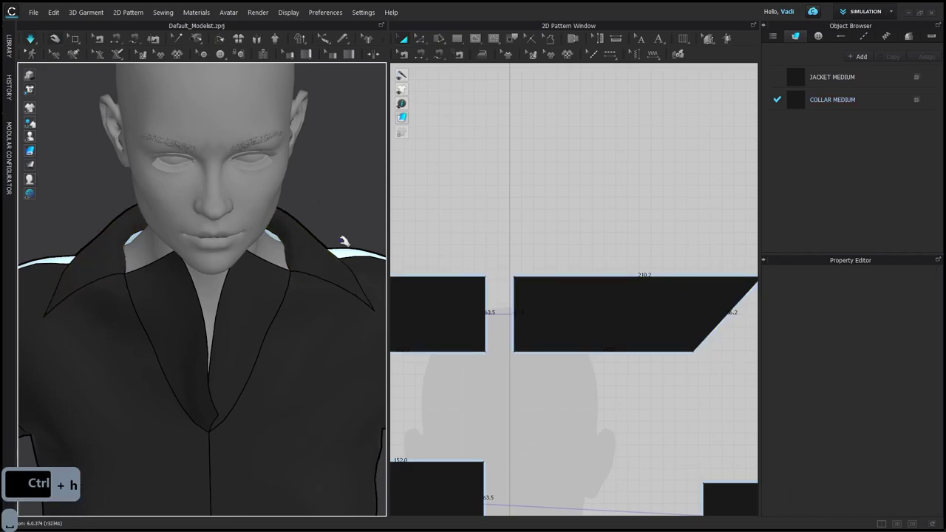
Step: Move the back collar's centre edge toward its outer end until the top edge is about 200 mm long
scroll(326, 223, "down", 4)
left_click_drag(298, 210, 145, 220, "alt")
left_click_drag(289, 264, 285, 290, "alt")
left_click(274, 275)
key("space")
scroll(543, 320, "down", 3)
key("z")
scroll(519, 324, "up", 3)
left_click(511, 325)
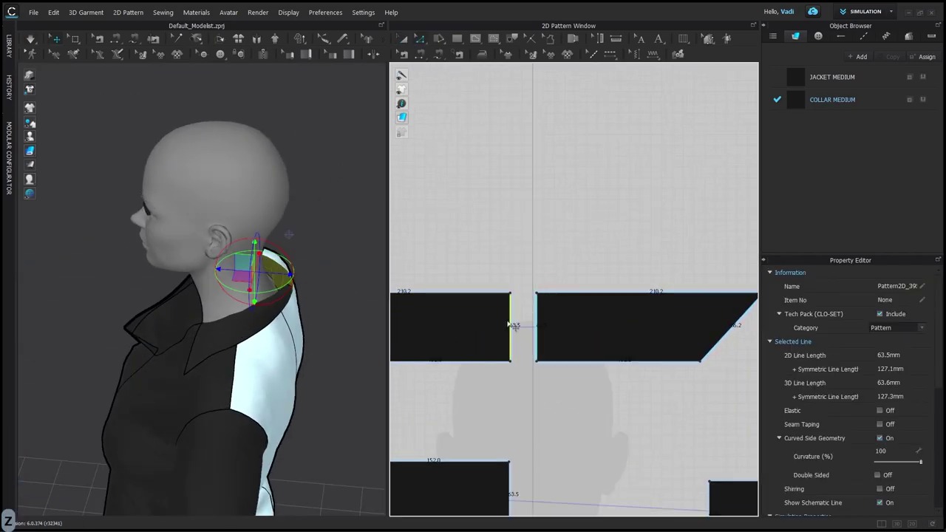
left_click_drag(512, 325, 502, 325)
Step: Simulate the shortened back collar and review its fit from the side and front
key("a")
left_click(521, 247)
key("space")
left_click_drag(355, 315, 283, 293, "alt")
left_click(273, 290)
key("space")
left_click_drag(186, 338, 321, 306, "alt")
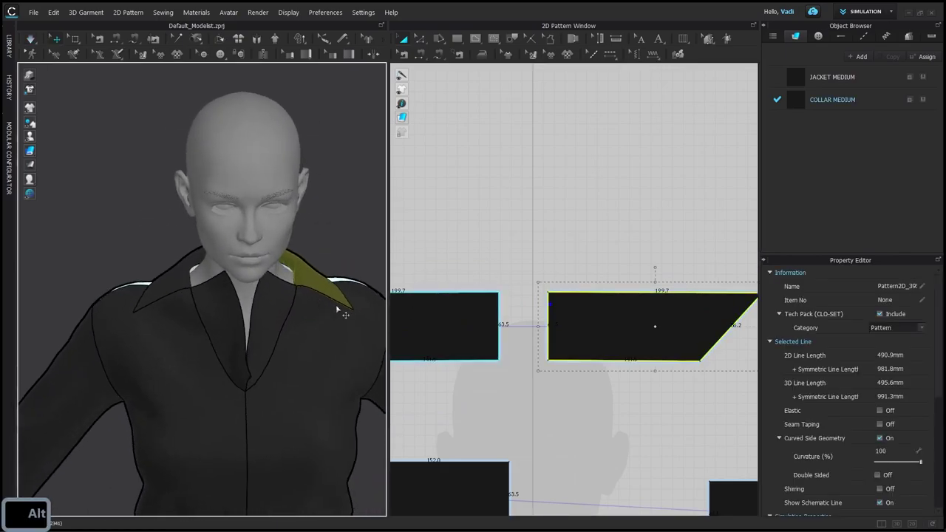
Step: Curve the back collar's slanted end edge slightly outward
scroll(525, 296, "down", 4)
key("c")
scroll(650, 329, "up", 4)
left_click(656, 331)
scroll(639, 330, "up", 3)
left_click_drag(587, 272, 593, 277)
left_click(618, 318)
Step: Simulate the curved back collar and settle its points over the shoulders
left_click_drag(325, 295, 395, 277, "alt")
left_click(327, 275)
key("space")
key("space")
middle_click_drag(289, 238, 240, 225, "alt")
right_click_drag(257, 229, 270, 275, "alt")
left_click_drag(275, 282, 230, 325, "alt")
middle_click_drag(220, 392, 207, 332, "alt")
key("space")
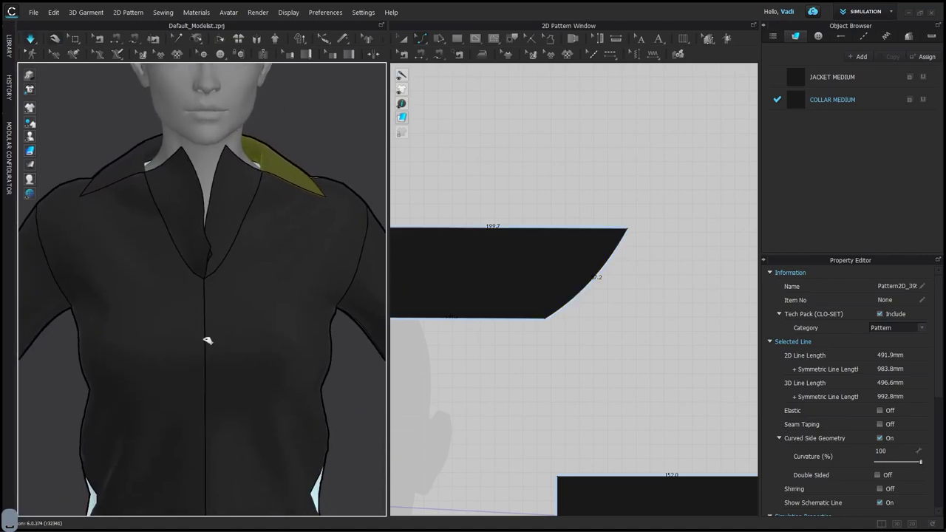
Step: Select both back collar pieces and freeze them
left_click(203, 414)
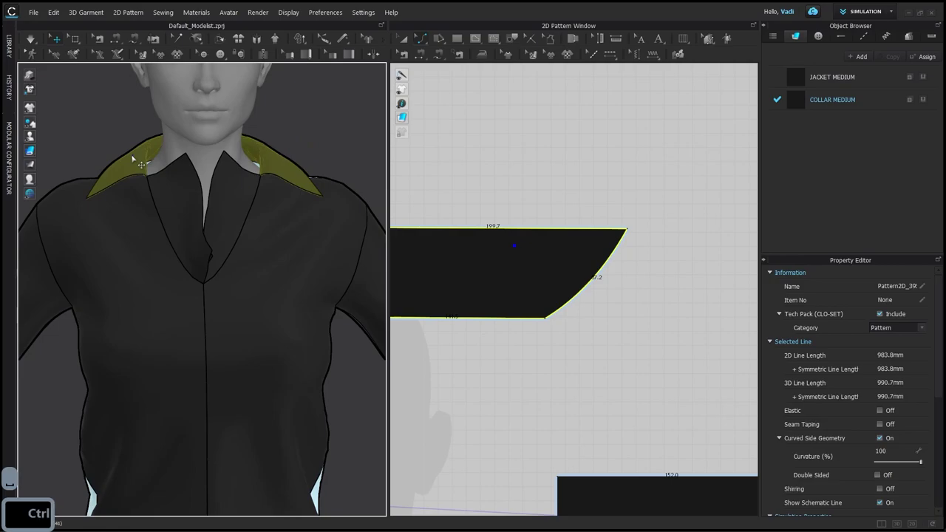
key("ctrl+k")
middle_click_drag(226, 177, 214, 151, "alt")
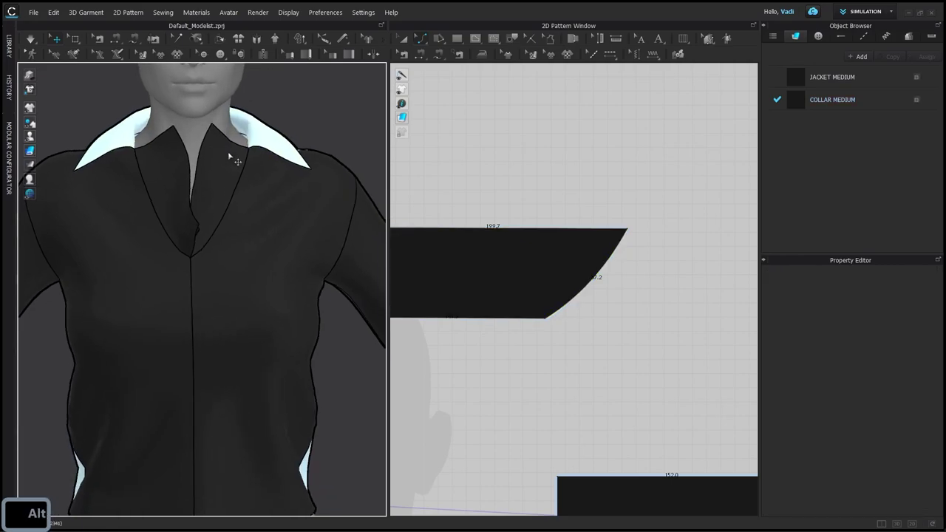
Step: Merge the two front panels along their centre front edges
right_click_drag(252, 258, 231, 257, "alt")
middle_click_drag(230, 256, 246, 192, "alt")
right_click_drag(635, 288, 497, 292, "alt")
middle_click_drag(496, 291, 503, 198, "alt")
right_click_drag(504, 198, 532, 198, "alt")
key("z")
right_click(516, 302)
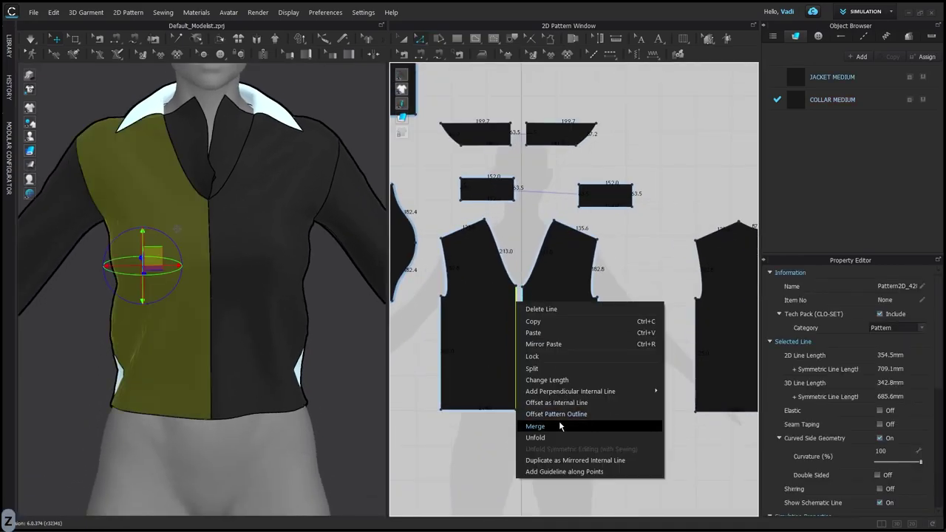
left_click(559, 425)
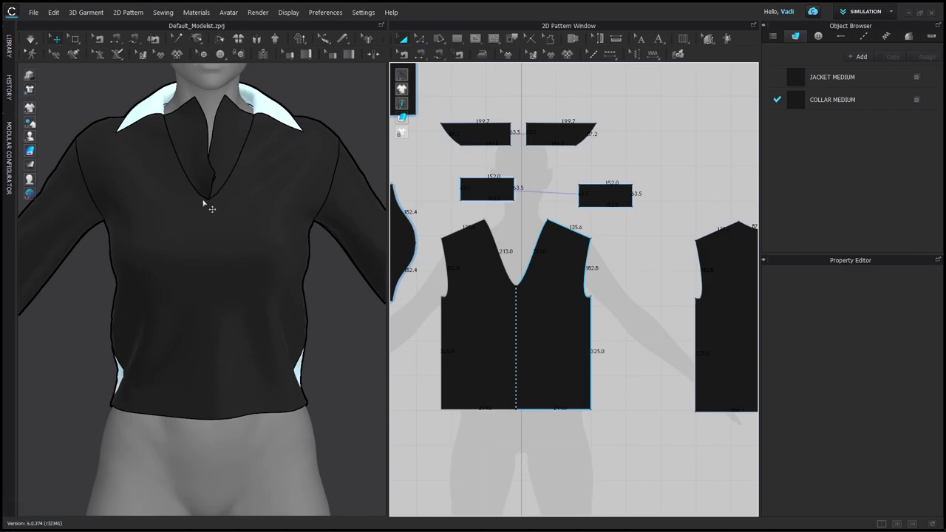
Step: Draw a slanted internal line on the merged front from the neckline point to the hem, just beside the centre line
left_click(183, 170)
middle_click_drag(500, 310, 507, 266, "alt")
right_click_drag(507, 266, 529, 262, "alt")
key("g")
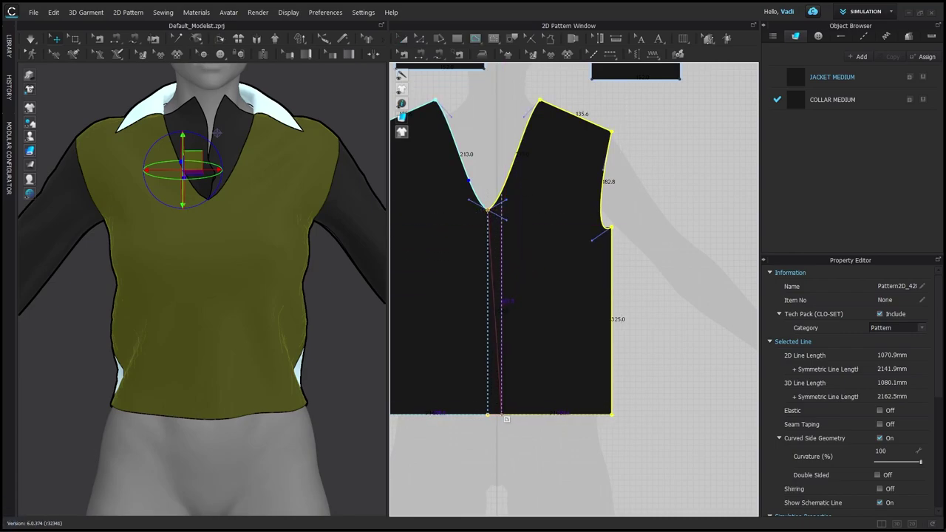
left_click(506, 417)
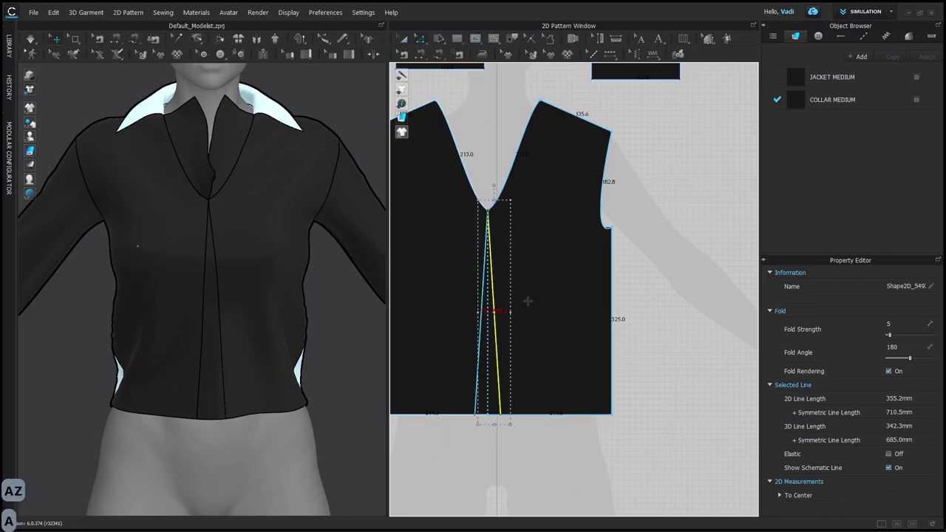
Step: Unlink the front's symmetric editing and delete the mirrored slanted line
key("a")
right_click(539, 290)
left_click(593, 138)
key("z")
left_click(482, 290)
key("Delete")
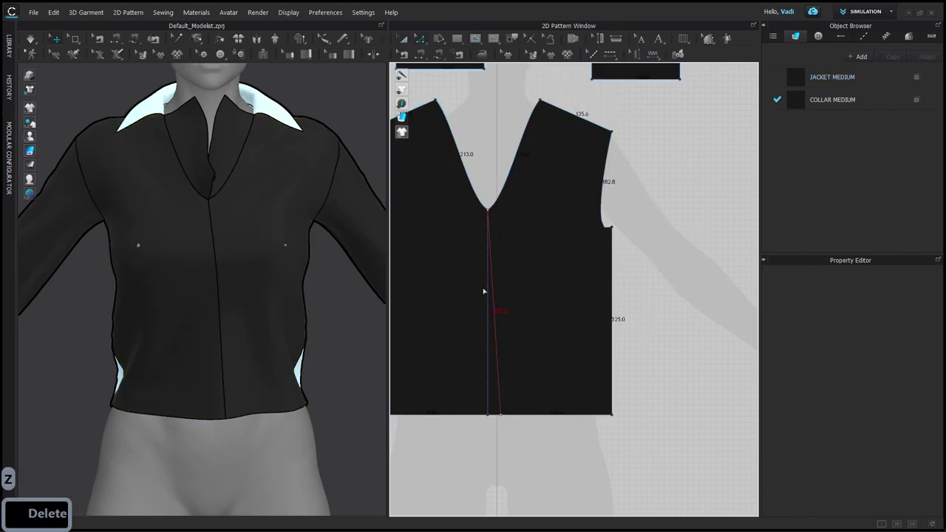
Step: Cut and sew the front pattern along the remaining slanted line
right_click(489, 259)
left_click(532, 395)
key("a")
left_click(278, 296)
middle_click_drag(236, 263, 269, 259, "alt")
key("alt+Tab")
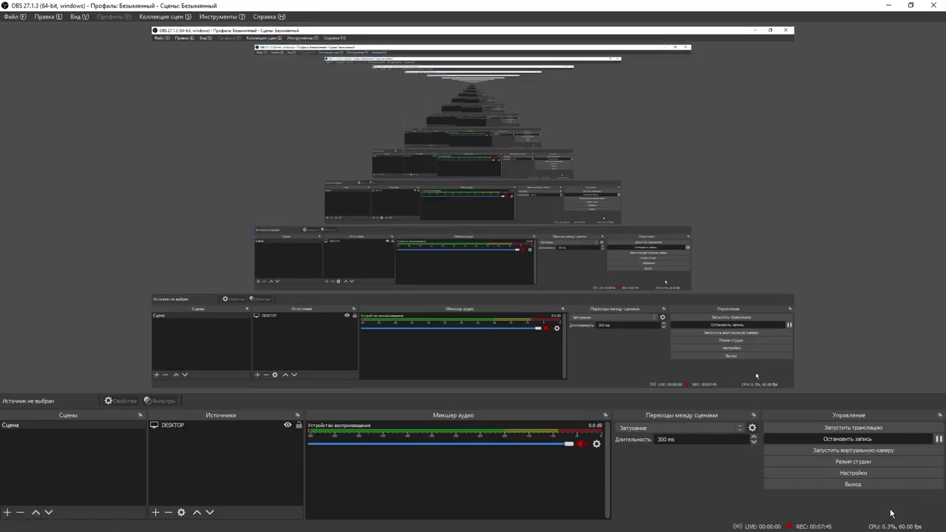
key("alt+Tab")
key("alt+Tab")
key("alt+Tab")
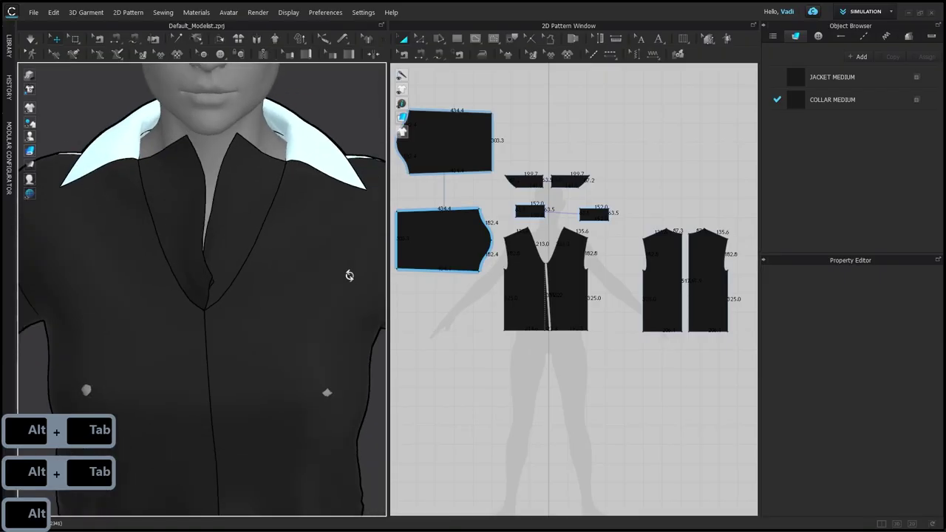
Step: Simulate the recut front and pull the panel on the avatar's left into place
key("space")
middle_click_drag(287, 436, 275, 360, "alt")
left_click_drag(275, 361, 276, 297)
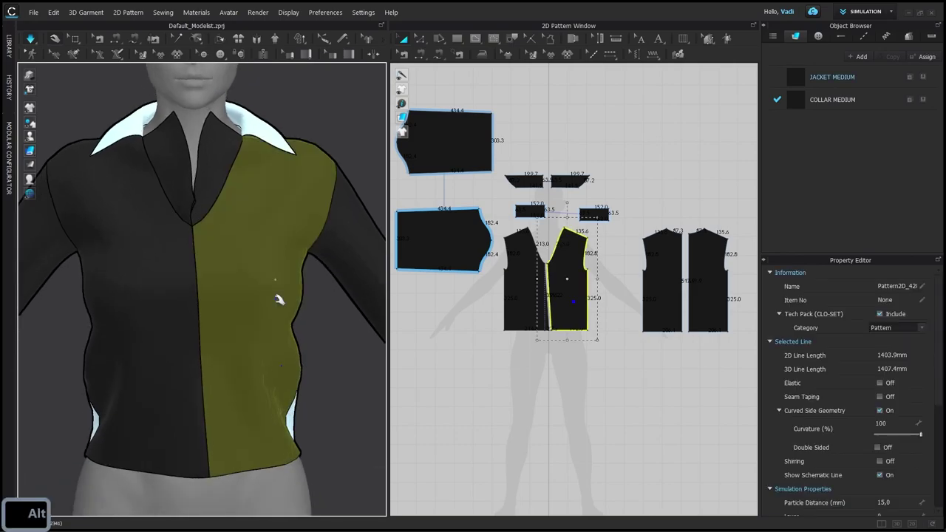
left_click_drag(336, 298, 332, 298)
key("space")
scroll(258, 298, "up", 3)
middle_click_drag(211, 177, 235, 319, "alt")
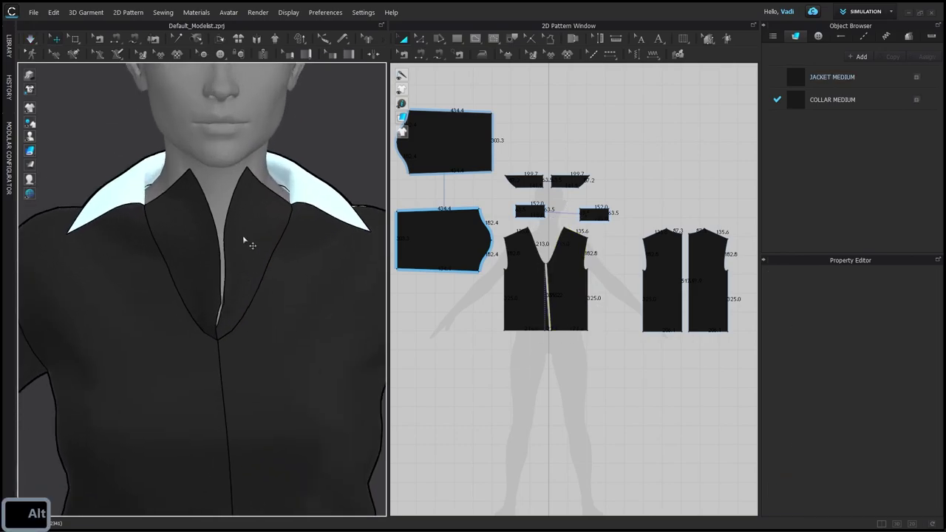
Step: Strengthen the front collar piece on the avatar's left and simulate it
left_click(252, 242)
scroll(586, 224, "up", 5)
middle_click_drag(586, 224, 569, 345, "alt")
scroll(511, 308, "up", 1)
left_click(579, 229)
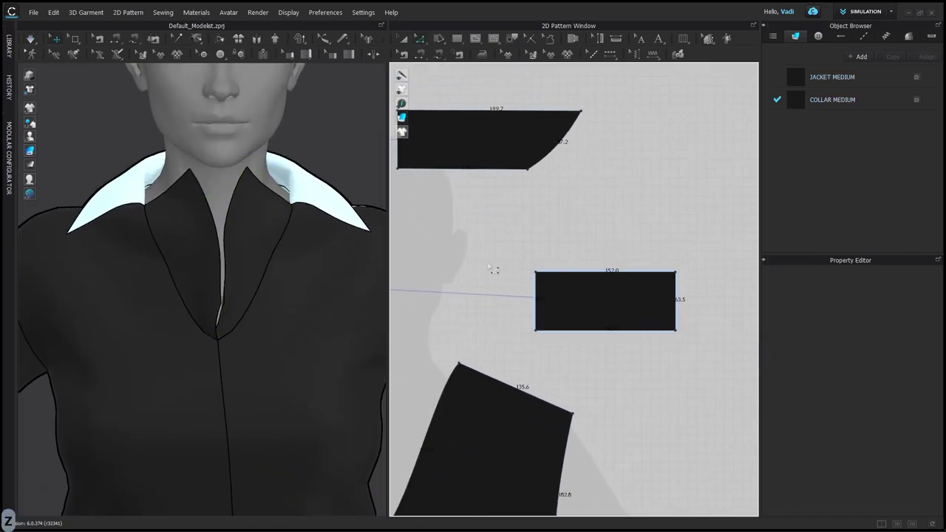
left_click_drag(258, 202, 283, 327, "alt")
left_click(263, 192)
key("ctrl+g")
key("ctrl+z")
key("space")
key("space")
Step: Delete the upper outer corner point of the rectangular front collar piece to make it triangular
middle_click_drag(507, 265, 489, 216, "alt")
key("z")
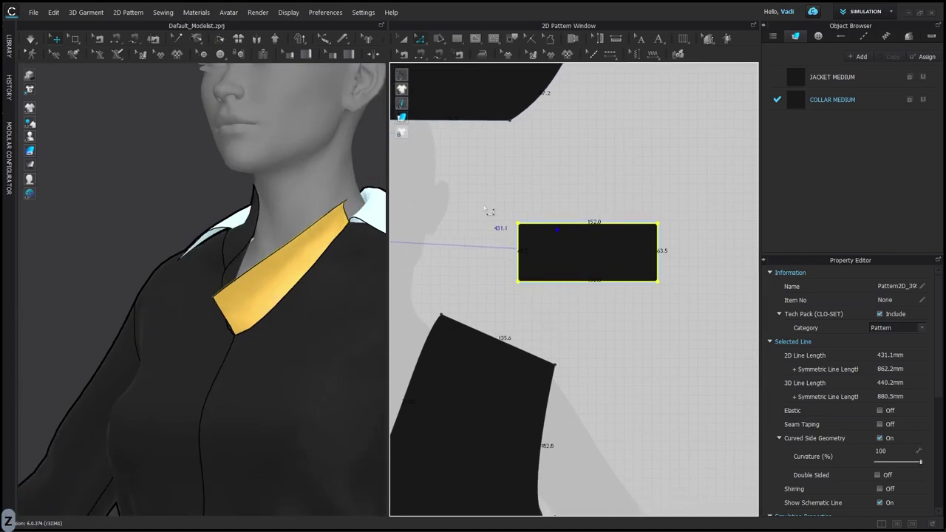
left_click(518, 224)
key("z")
left_click(657, 223)
key("Delete")
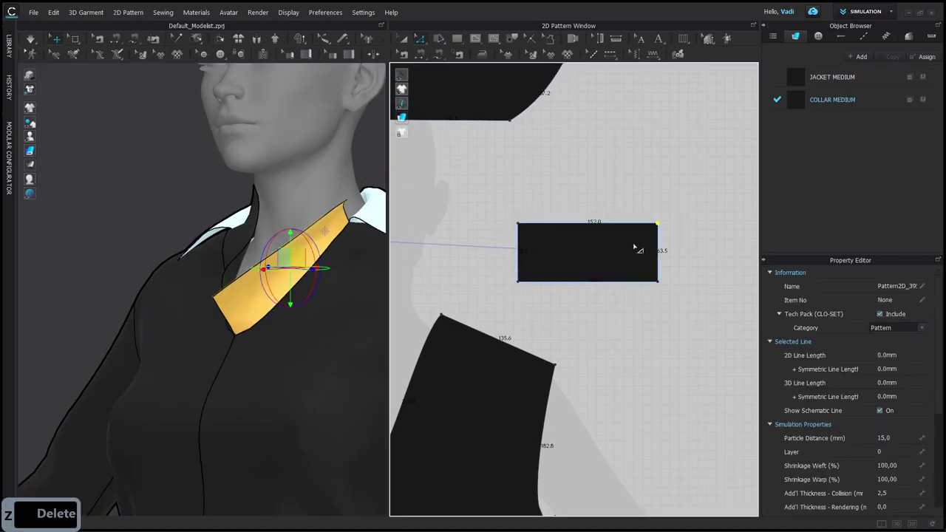
right_click(651, 221)
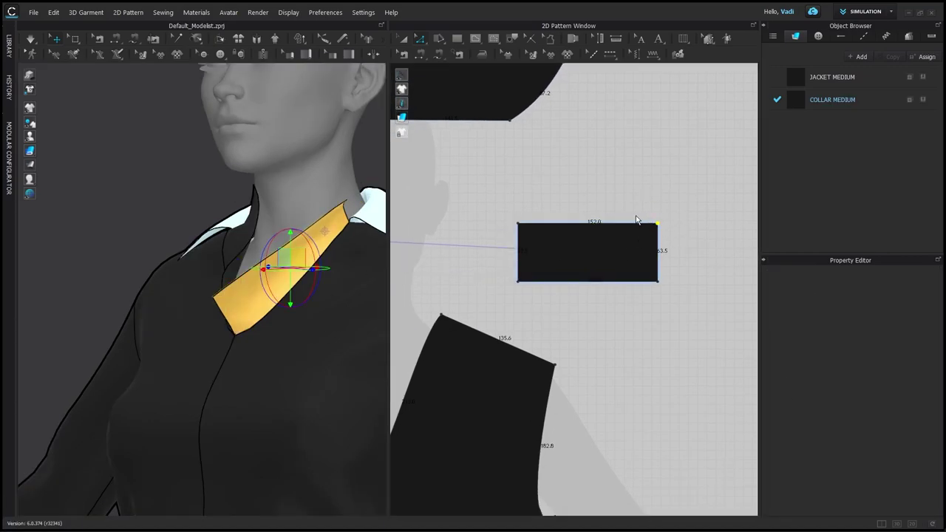
Step: Turn off strengthening on the triangular front collar piece and pull it open on the avatar's left while simulating
left_click_drag(273, 270, 315, 328, "alt")
key("space")
left_click_drag(311, 220, 352, 285)
key("ctrl+h")
left_click_drag(332, 226, 354, 243)
Step: Set the triangular front collar piece's pressure to -21 and pull its point outward over the shoulder
scroll(921, 468, "down", 3)
scroll(905, 498, "down", 1)
left_click_drag(901, 505, 896, 506)
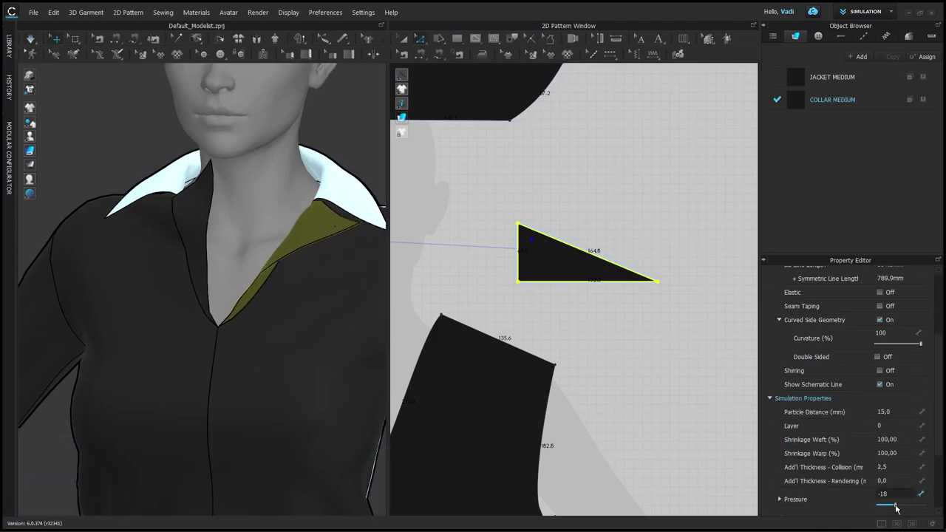
left_click_drag(357, 247, 378, 242)
Step: Straighten the curved neckline edge on both front panels
left_click_drag(302, 260, 291, 251, "alt")
right_click_drag(291, 251, 319, 296, "alt")
mouse_move(319, 295)
left_mouse_down("alt")
mouse_move(293, 286)
mouse_move(323, 300)
left_mouse_up("alt")
middle_click_drag(421, 460, 567, 341, "alt")
scroll(568, 342, "up", 1)
left_click(529, 340)
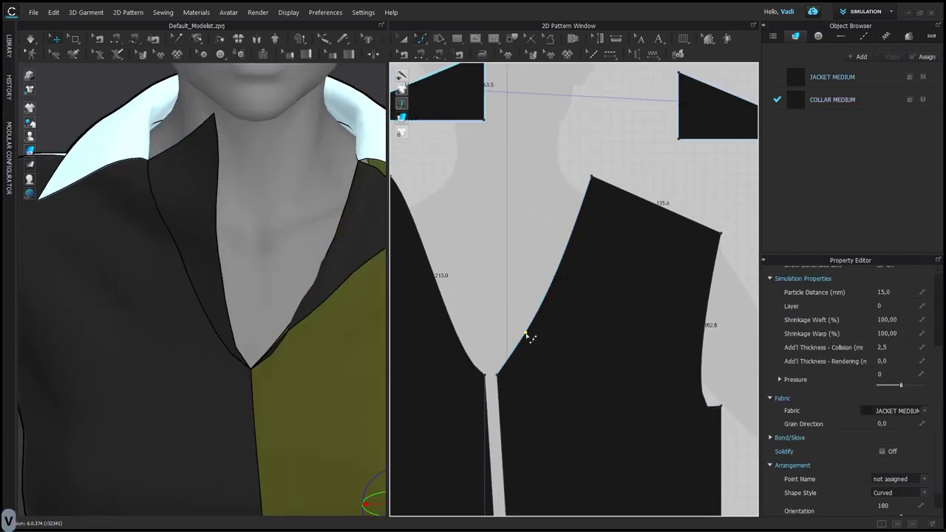
left_click(460, 341)
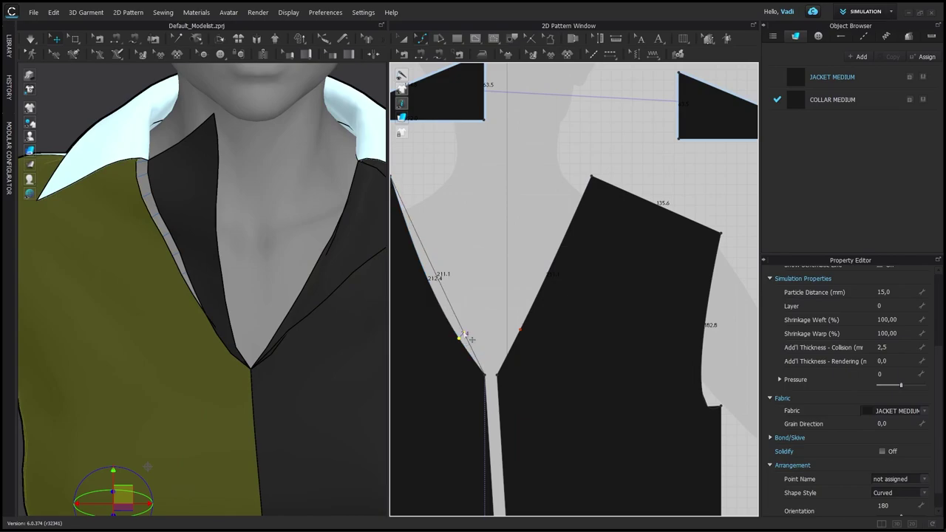
left_click_drag(464, 335, 465, 334)
key("a")
Step: Simulate the straightened neckline and pull the front collar piece on the avatar's left into place
key("space")
middle_click_drag(378, 238, 280, 246, "alt")
left_click_drag(284, 247, 304, 271)
Step: Move the triangular collar piece's upper corner outward, making its slanted edge about 144 mm, and simulate the new shape
scroll(652, 232, "down", 1)
middle_click_drag(658, 236, 506, 324, "alt")
key("z")
left_click(520, 191)
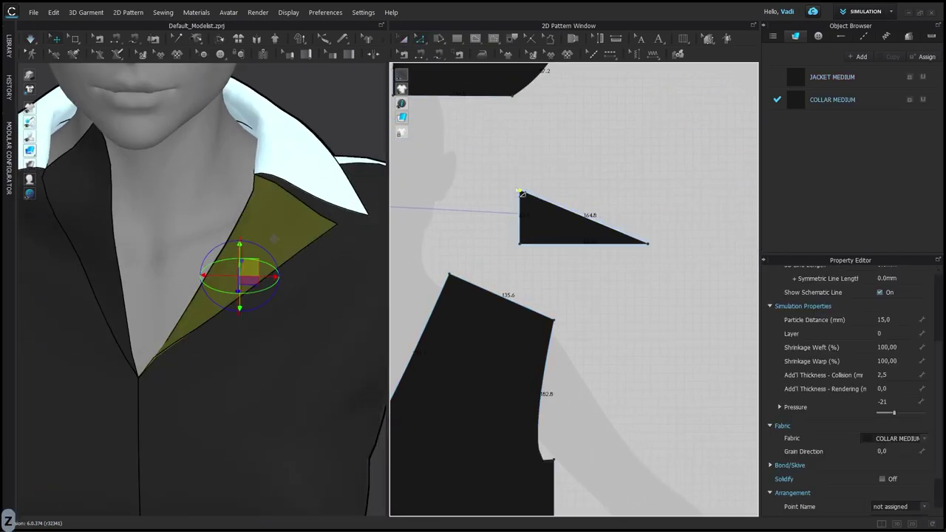
left_click_drag(540, 190, 542, 187)
key("space")
left_click_drag(296, 245, 258, 235)
key("space")
scroll(310, 251, "down", 3)
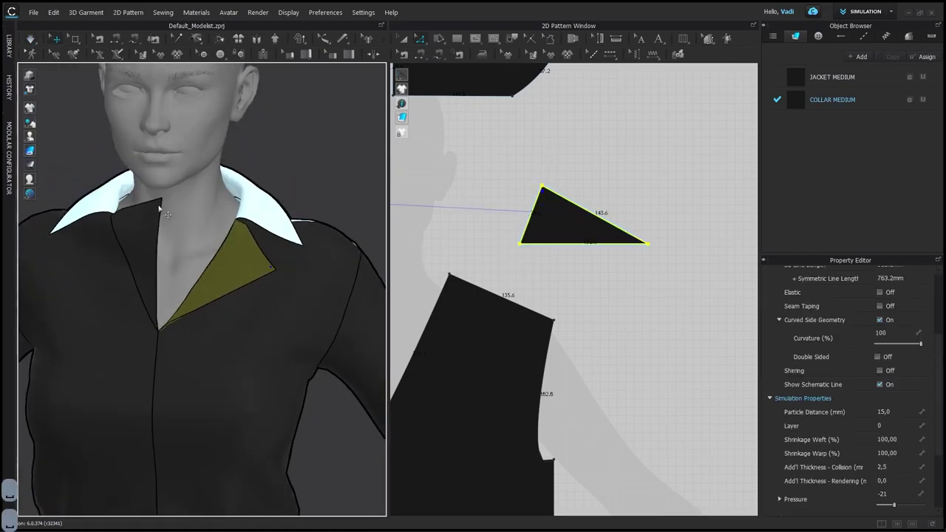
Step: Simulate and fold the front collar piece on the avatar's right outward over the chest
key("space")
left_click_drag(158, 208, 67, 255)
key("space")
middle_click_drag(527, 275, 718, 297, "alt")
middle_click_drag(167, 235, 241, 222, "alt")
left_click_drag(241, 222, 219, 230, "alt")
key("space")
left_click(212, 194)
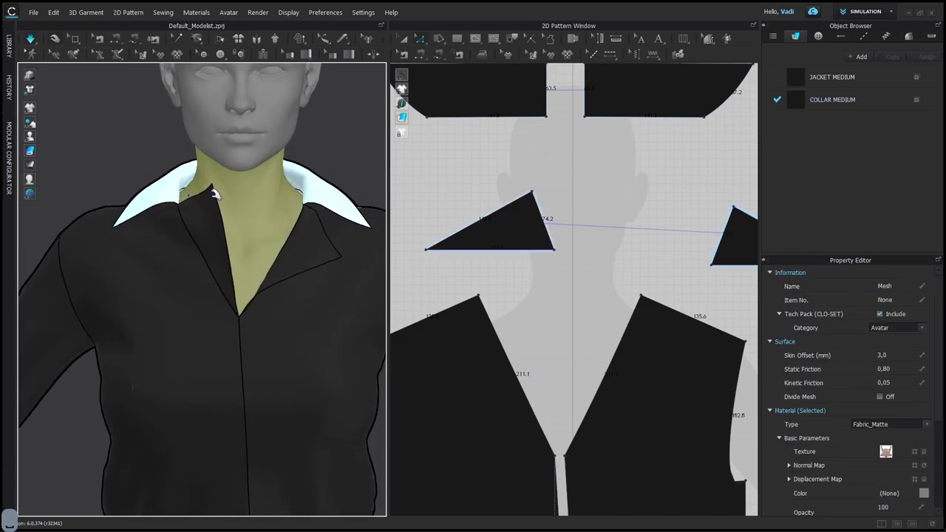
left_click_drag(206, 198, 129, 246)
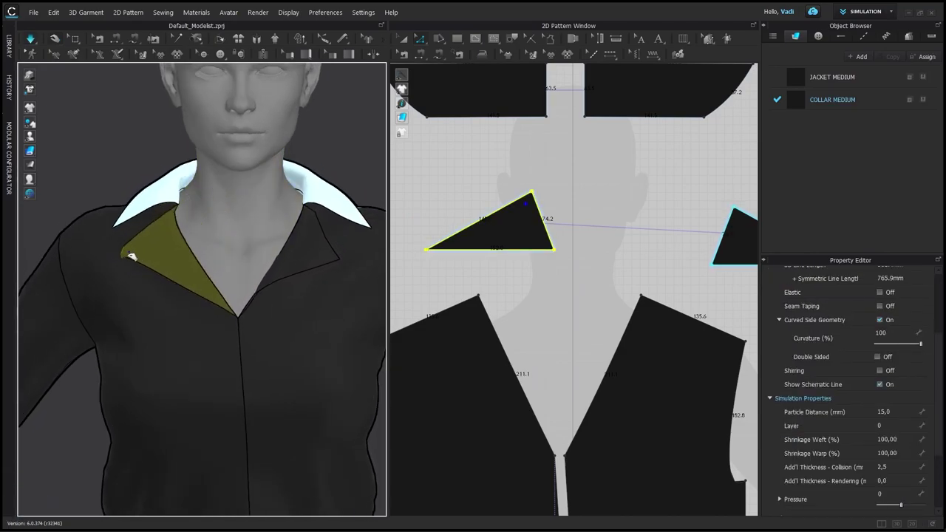
key("space")
Step: Freeze the front collar piece on the avatar's right
scroll(294, 258, "down", 3)
middle_click_drag(294, 258, 287, 233, "alt")
left_click(327, 246)
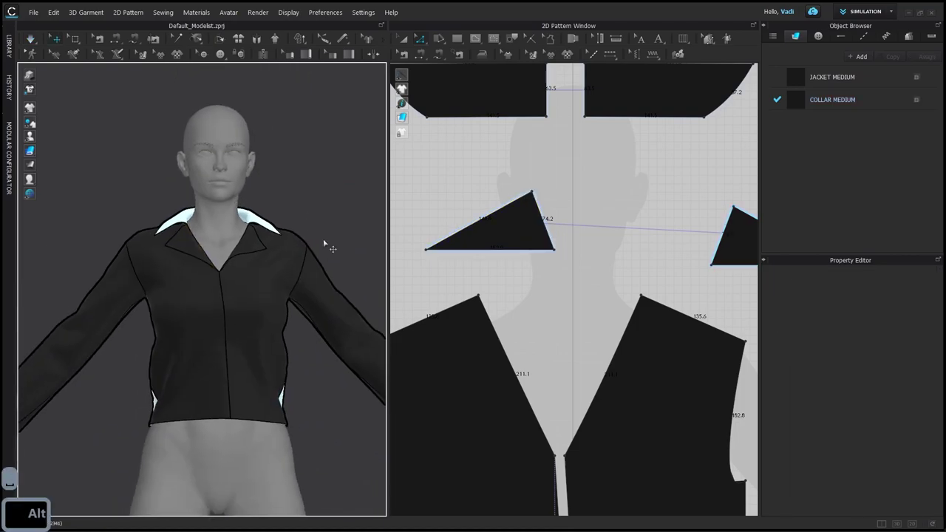
scroll(316, 248, "up", 1)
middle_click_drag(299, 302, 269, 259, "alt")
mouse_move(268, 259)
left_mouse_down("alt")
mouse_move(256, 277)
mouse_move(275, 274)
left_mouse_up("alt")
middle_click_drag(275, 274, 260, 366, "alt")
scroll(242, 294, "up", 3)
left_click(229, 283)
left_click_drag(194, 302, 79, 286, "alt")
scroll(79, 287, "up", 2)
key("ctrl+k")
Step: Simulate the front collar piece on the avatar's left and pull its point into position
left_click(223, 257)
key("space")
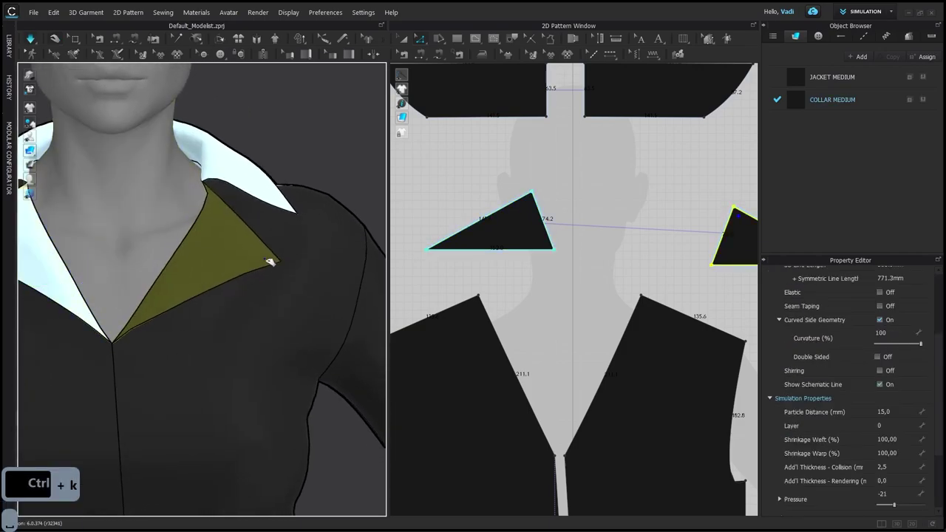
key("space")
left_click_drag(266, 256, 258, 252, "alt")
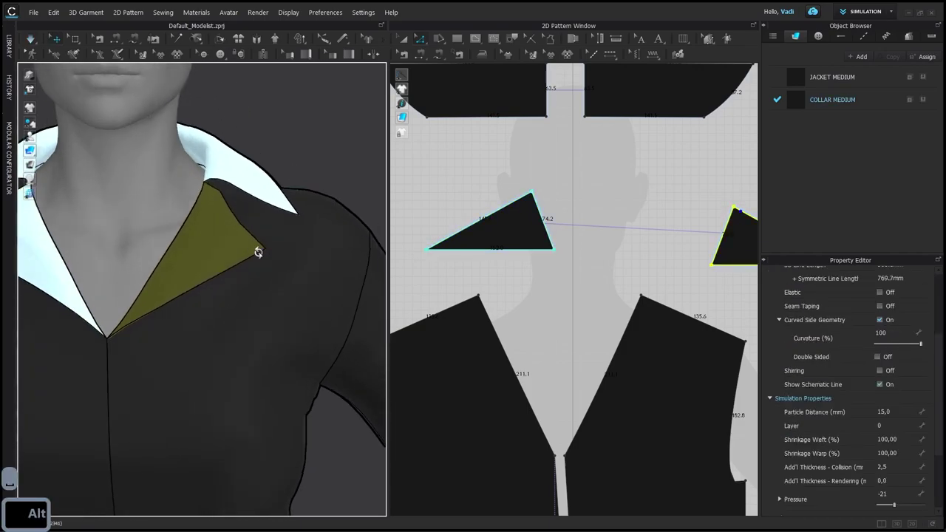
Step: Freeze the front collar piece on the avatar's left and unfreeze both upper collar pieces
left_click(258, 181)
left_click_drag(258, 181, 321, 223, "alt")
left_click(74, 226, "shift")
key("ctrl+k")
Step: Simulate the upper collar, try pulling it outward on the avatar's left, and undo the last two changes
left_click(293, 187)
key("space")
left_click_drag(293, 188, 96, 185, "alt")
left_click_drag(255, 232, 300, 241)
left_click_drag(262, 270, 252, 272, "alt")
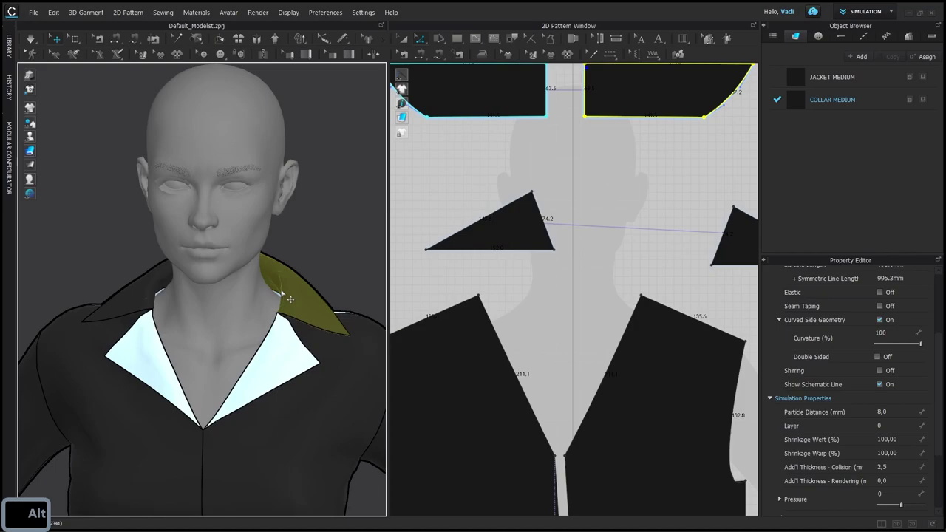
left_click_drag(327, 329, 308, 298, "alt")
key("space")
key("ctrl+z")
key("ctrl+z")
Step: Try lowering the upper collar's outer corner so its top edge is about 205 mm, and simulate the collar
middle_click_drag(598, 305, 474, 456, "alt")
key("z")
left_click(629, 214)
scroll(640, 220, "up", 3)
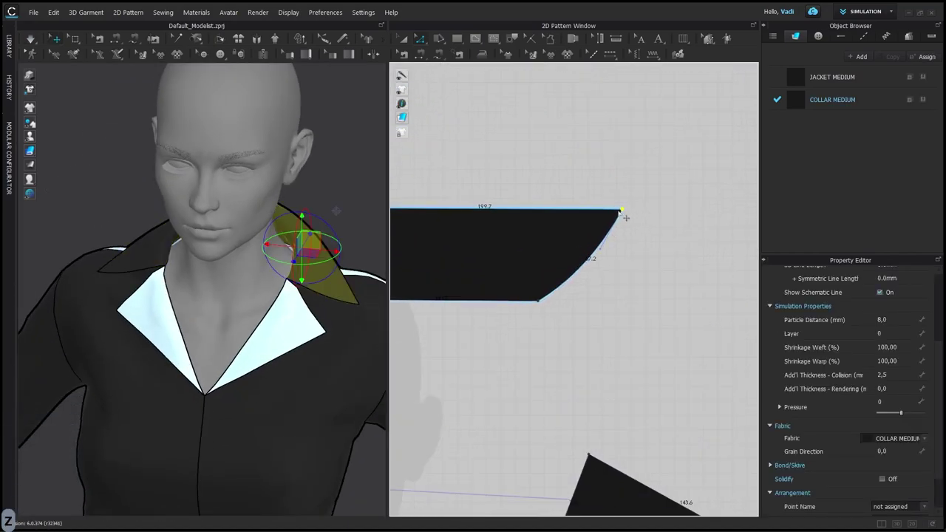
left_click_drag(609, 186, 609, 185)
key("ctrl+z")
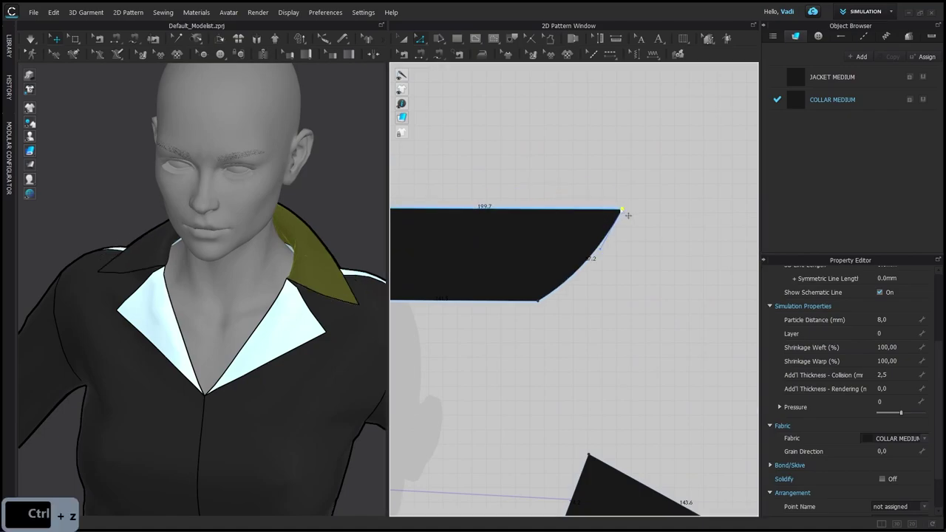
left_click_drag(629, 226, 629, 226)
left_click_drag(282, 232, 306, 210, "alt")
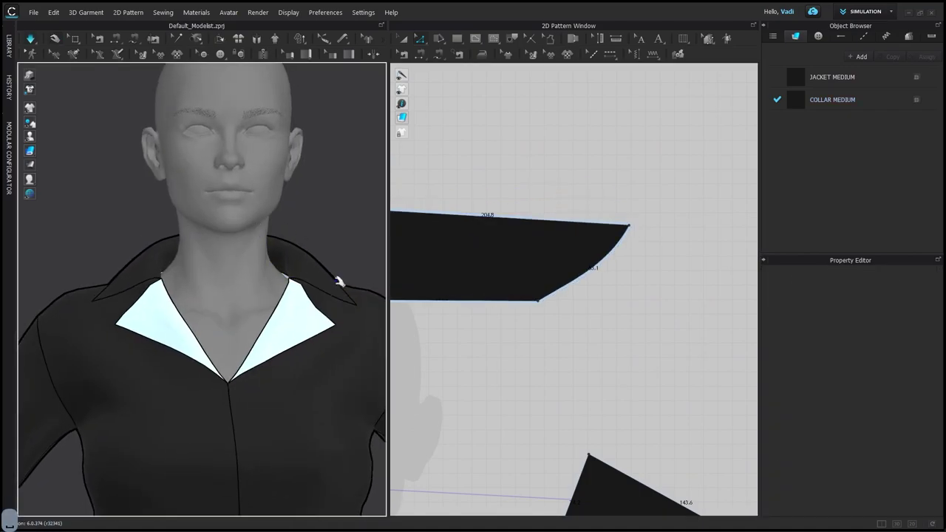
key("space")
left_click_drag(326, 294, 332, 326, "alt")
left_click(349, 326)
Step: Reposition the upper collar's outer corner level with its top edge, making that edge about 208 mm long
middle_click_drag(526, 289, 650, 329, "alt")
left_click_drag(355, 292, 318, 283, "alt")
middle_click_drag(690, 306, 544, 312, "alt")
key("z")
left_click_drag(642, 249, 594, 281)
left_click_drag(602, 272, 608, 268)
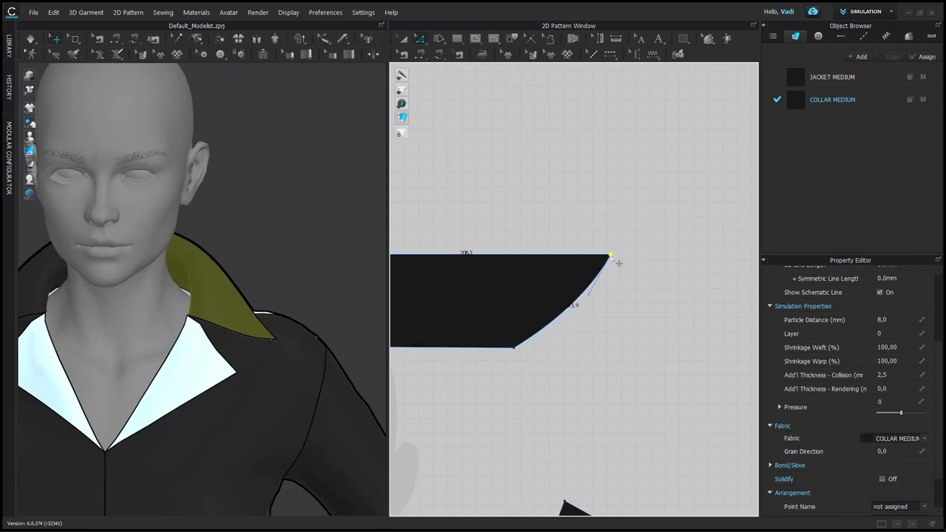
Step: Simulate the reshaped upper collar and pull it into place on the avatar's left
middle_click_drag(272, 342, 340, 306, "alt")
right_click_drag(340, 307, 313, 273, "alt")
key("space")
left_click_drag(313, 274, 240, 288)
key("space")
Step: Freeze both upper collar pieces
left_click(106, 262, "ctrl")
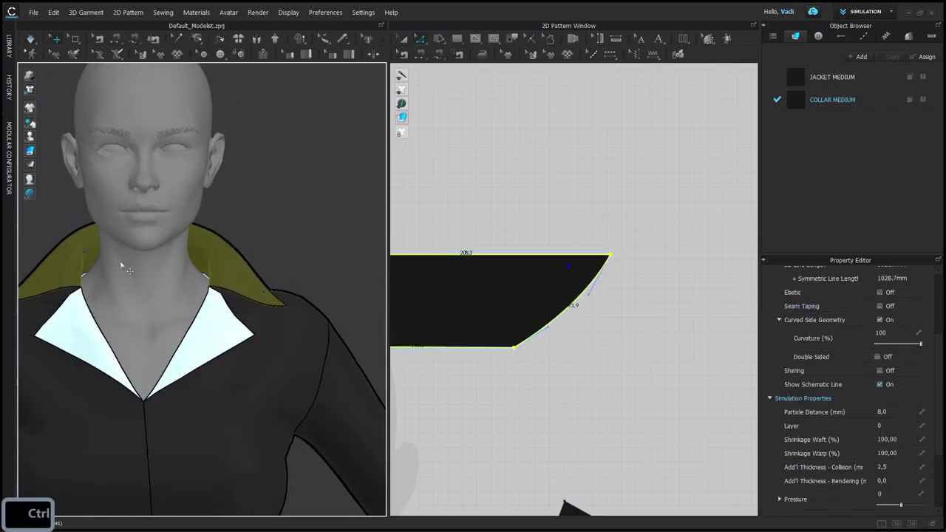
key("ctrl+k")
left_click(342, 289)
Step: Unfreeze both back panels of the jacket
middle_click_drag(229, 347, 299, 252, "alt")
right_click_drag(299, 252, 268, 226, "alt")
right_click_drag(289, 277, 148, 366, "alt")
middle_click_drag(251, 380, 250, 323, "alt")
right_click_drag(250, 323, 245, 304, "alt")
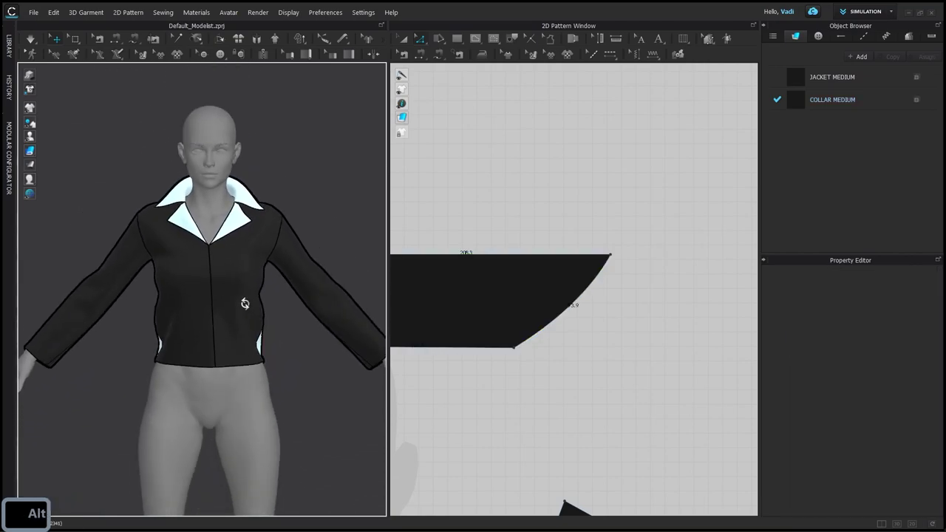
left_click_drag(244, 303, 259, 301, "alt")
right_click_drag(261, 300, 260, 340, "alt")
left_click_drag(260, 339, 133, 360, "alt")
left_click(272, 268)
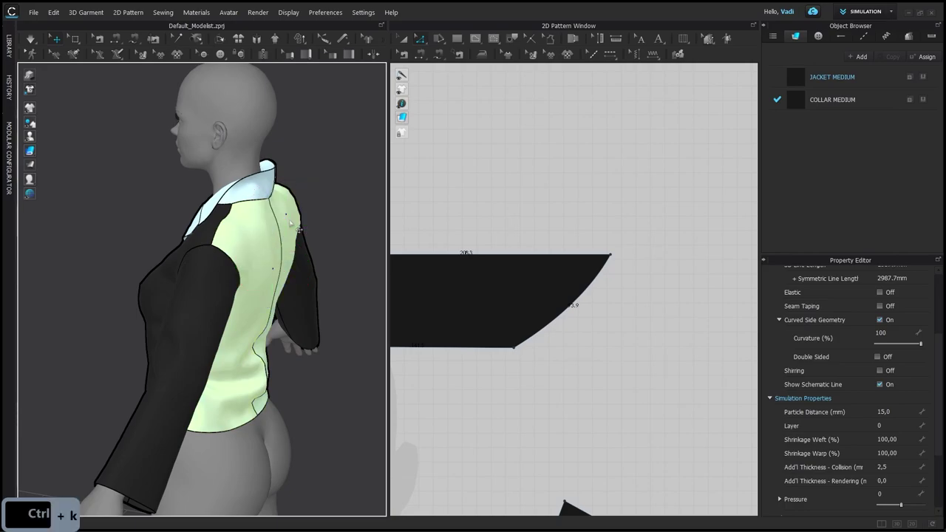
key("ctrl+k")
left_click(322, 270)
left_click_drag(323, 270, 234, 334, "alt")
Step: Merge the two back panels into a single symmetric pattern along the center back line
left_click(233, 342)
right_click_drag(510, 311, 702, 407, "alt")
middle_click_drag(702, 407, 514, 280, "alt")
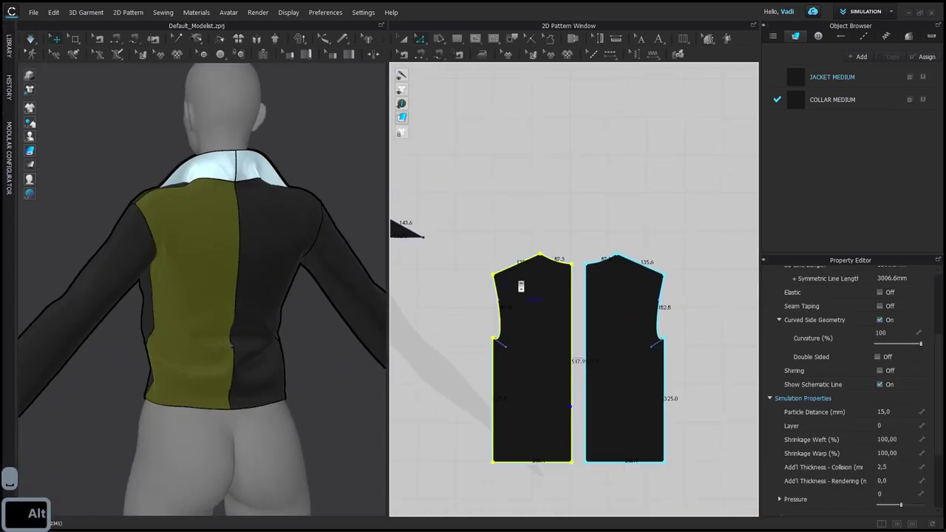
right_click_drag(512, 279, 503, 248, "alt")
right_click(572, 297)
left_click(602, 417)
key("a")
Step: Simulate the merged back panel and pull its hem down
left_click_drag(314, 228, 257, 232, "alt")
left_click(255, 233)
right_click_drag(255, 233, 206, 292, "alt")
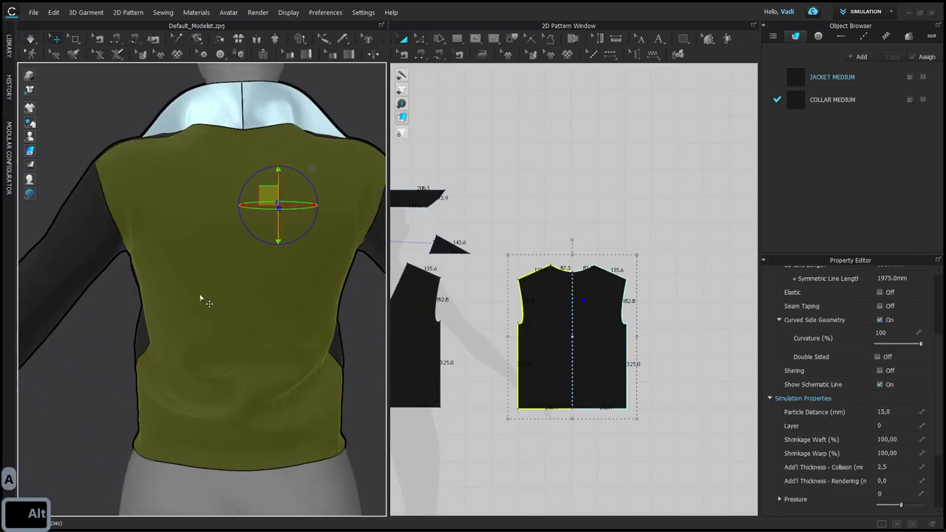
left_click_drag(207, 294, 255, 297, "alt")
key("space")
left_click_drag(246, 431, 249, 448)
Step: Examine the jacket's front, collar and shoulders from several angles
left_click_drag(114, 343, 280, 302, "alt")
right_click_drag(280, 302, 202, 232, "alt")
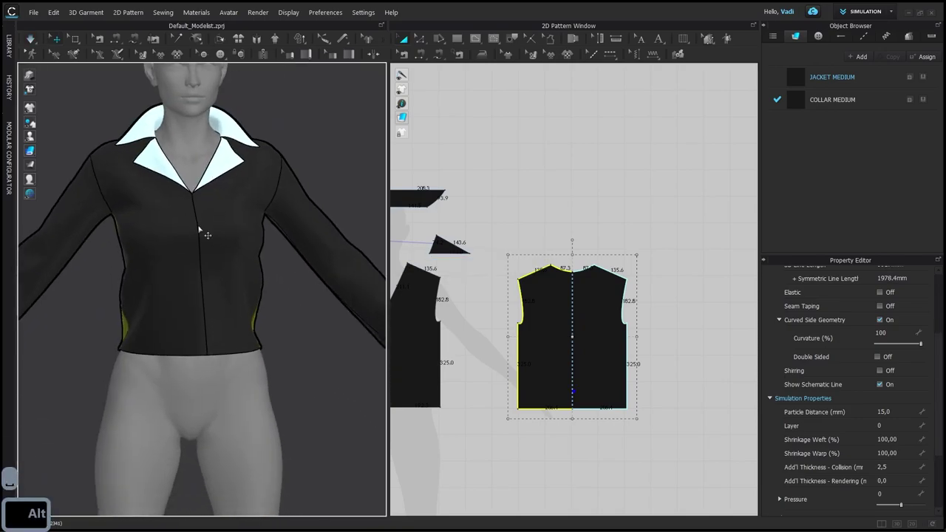
left_click_drag(203, 232, 192, 247, "alt")
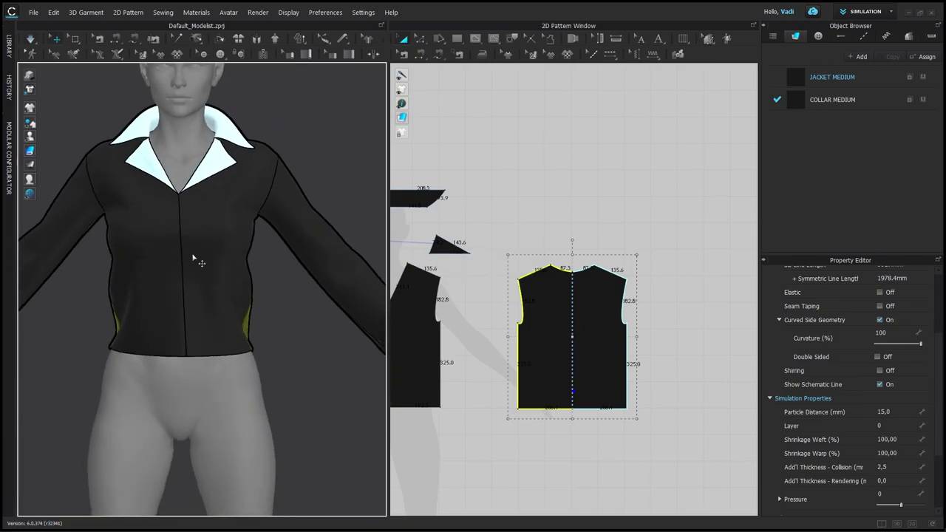
middle_click_drag(247, 246, 253, 310, "alt")
right_click_drag(259, 243, 270, 274, "alt")
left_click_drag(271, 274, 245, 265, "alt")
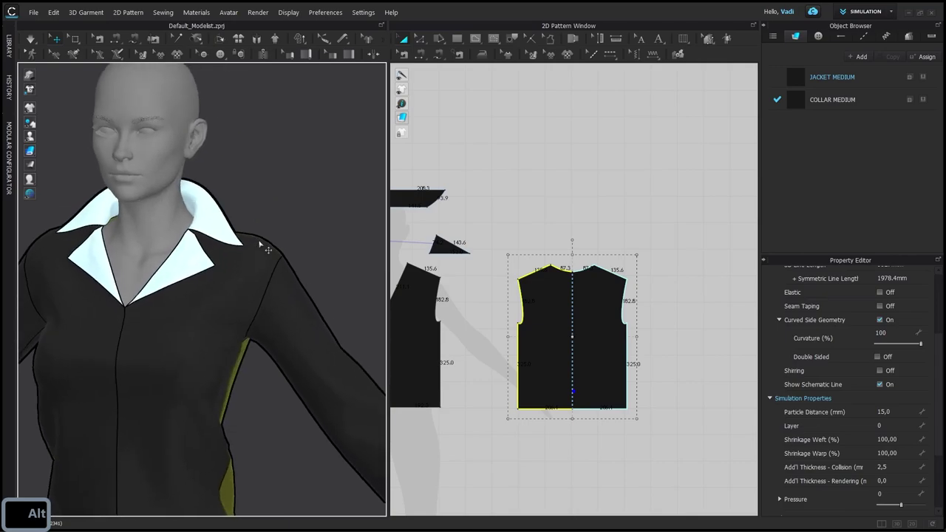
right_click_drag(257, 239, 264, 288, "alt")
left_click_drag(263, 290, 185, 313, "alt")
Step: Draw a rectangular strip about 72 mm by 16 mm above the front panel's shoulder edge
left_click(207, 311)
right_click_drag(517, 285, 546, 295, "alt")
middle_click_drag(546, 251, 694, 205, "alt")
scroll(592, 282, "up", 2)
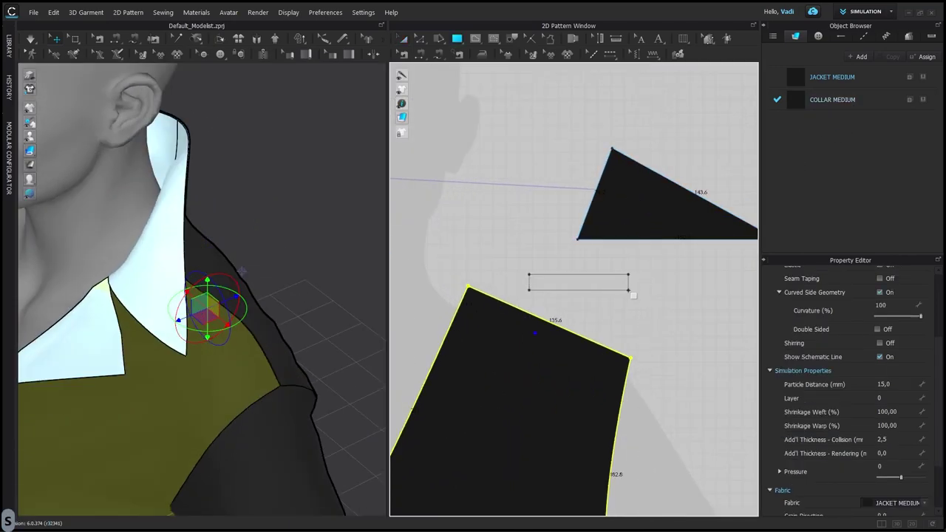
left_click_drag(624, 295, 625, 295)
Step: Move the new strip onto the jacket's shoulder seam on the avatar's left
left_click_drag(280, 295, 247, 306, "alt")
right_click_drag(246, 306, 173, 293, "alt")
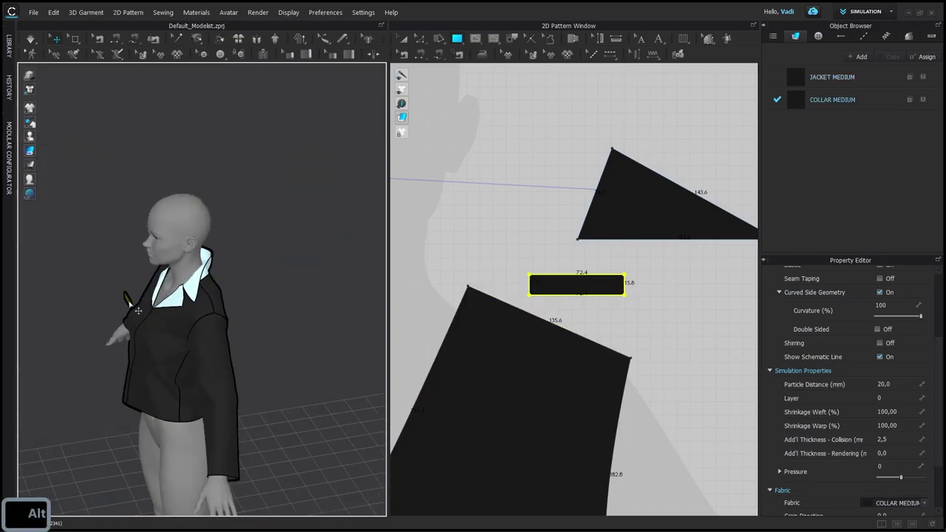
left_click_drag(138, 310, 123, 294, "alt")
left_click(121, 279)
left_click(125, 281)
right_click_drag(232, 303, 264, 348, "alt")
left_click_drag(264, 348, 275, 326, "alt")
left_click_drag(264, 214, 275, 255)
left_click_drag(285, 274, 363, 326, "alt")
Step: Widen the shoulder strip to about 27 mm by moving its lower edge
key("a")
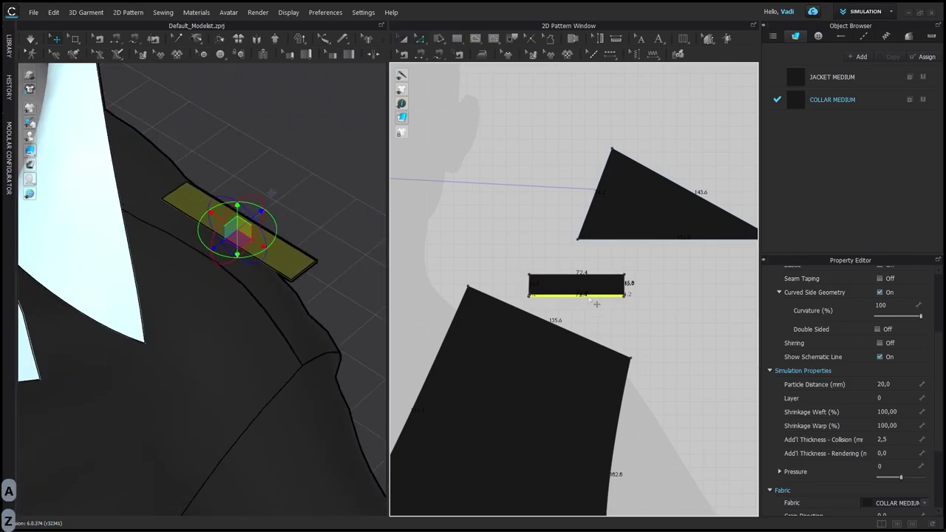
left_click_drag(589, 312, 589, 311)
left_click_drag(338, 260, 290, 317, "alt")
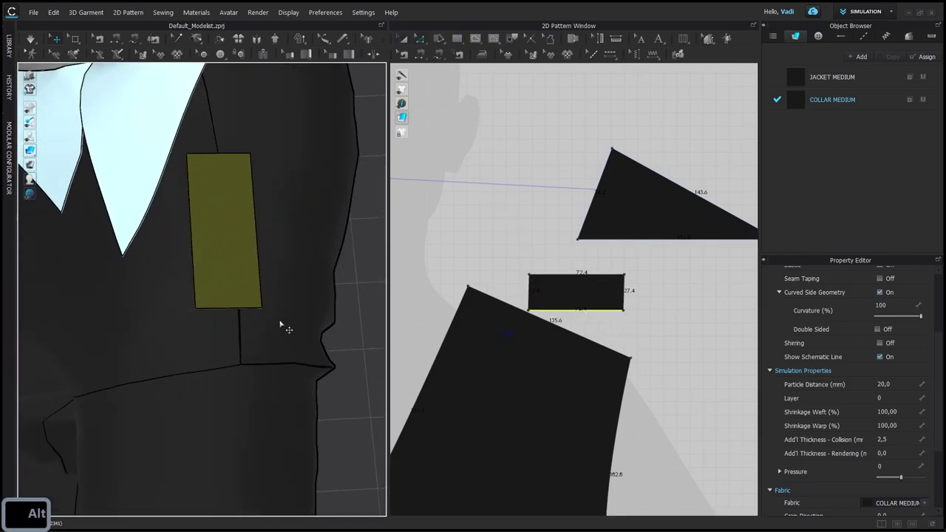
left_click_drag(267, 367, 267, 372, "alt")
right_click_drag(641, 334, 540, 322, "alt")
key("a")
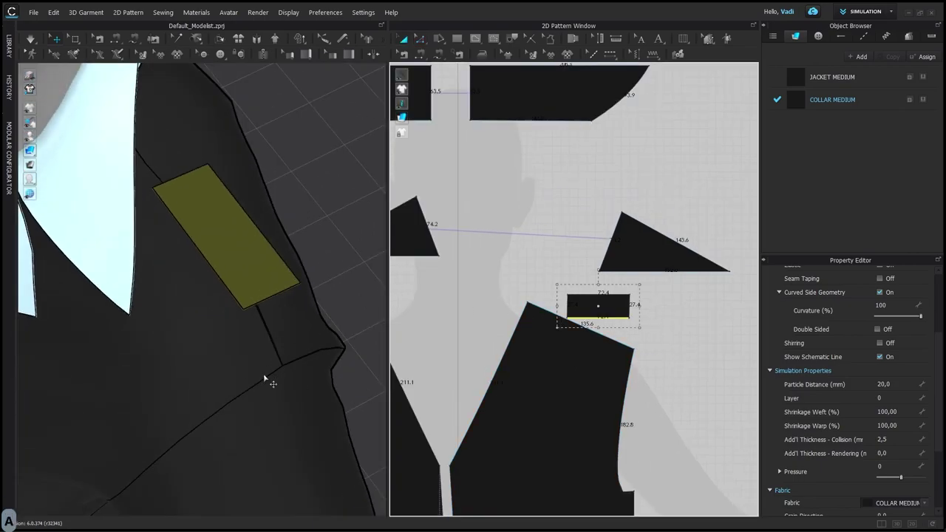
Step: Move the shoulder strip pattern away from the front panel to the open area beside the sleeve patterns
left_click(263, 376)
middle_click_drag(676, 394, 663, 387, "alt")
right_click_drag(663, 387, 584, 347, "alt")
key("a")
left_click_drag(632, 280, 497, 272)
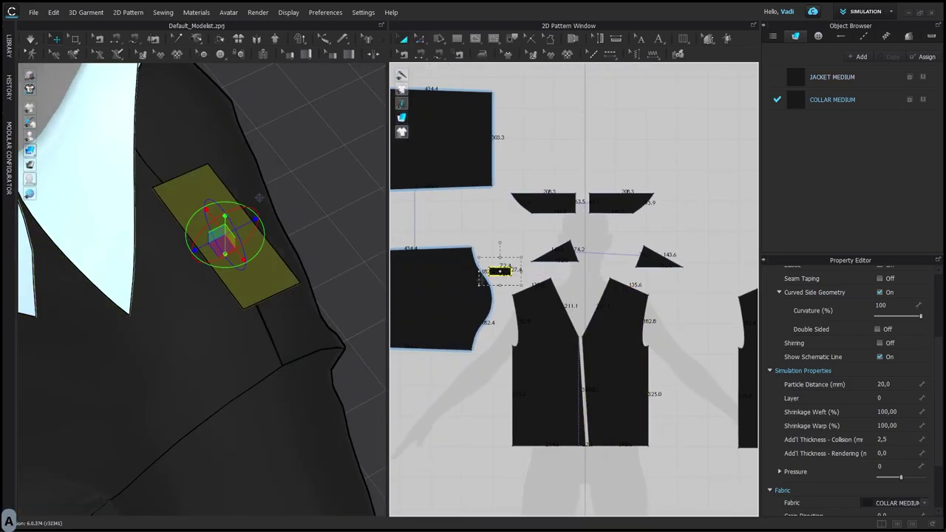
scroll(408, 292, "up", 5)
left_click(271, 380)
right_click_drag(628, 336, 604, 304, "alt")
Step: Sew the short outer edge of the shoulder strip to the cap of the upper sleeve pattern with free sewing
key("m")
left_click(634, 292)
left_click(635, 302)
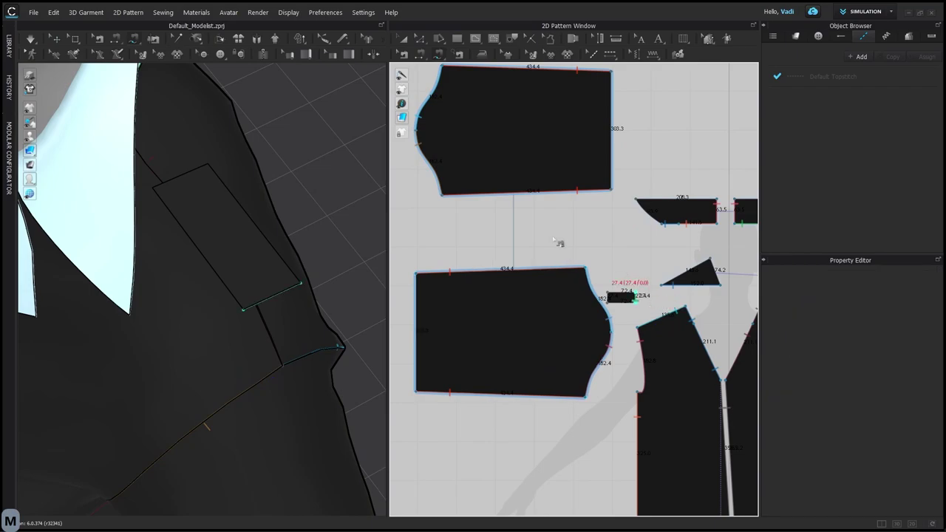
scroll(418, 146, "up", 6)
middle_click_drag(418, 147, 448, 180, "alt")
left_click(440, 182)
left_click(439, 154)
Step: Simulate the garment briefly to settle the sewn shoulder strip on the avatar
key("a")
left_click_drag(234, 241, 264, 182, "alt")
left_click(262, 236)
key("space")
key("space")
right_click_drag(264, 182, 278, 222, "alt")
Step: Move the shoulder strip pattern next to the cap of the sleeve it is sewn to
right_click_drag(465, 304, 515, 304, "alt")
key("b")
middle_click_drag(515, 303, 619, 368, "alt")
middle_click_drag(406, 198, 453, 273, "alt")
left_click(454, 226)
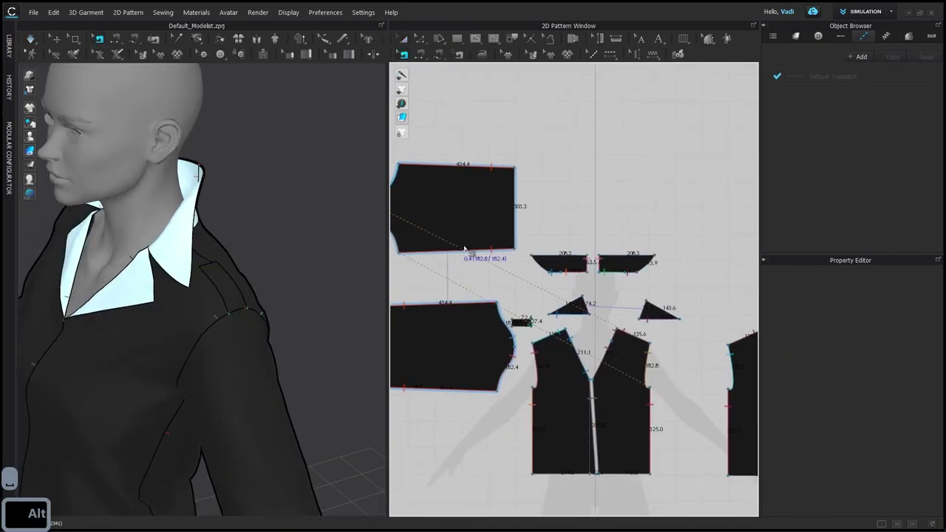
right_click_drag(464, 249, 510, 273, "alt")
key("a")
left_click_drag(581, 310, 404, 215)
middle_click_drag(404, 215, 551, 260, "alt")
Step: Widen the shoulder strip to about 31 mm by moving its long edge
right_click_drag(551, 260, 592, 263, "alt")
key("z")
left_click(547, 265)
left_click_drag(545, 268, 544, 270, "shift")
left_click(541, 224)
middle_click_drag(540, 199, 567, 300, "alt")
right_click_drag(568, 300, 579, 303, "alt")
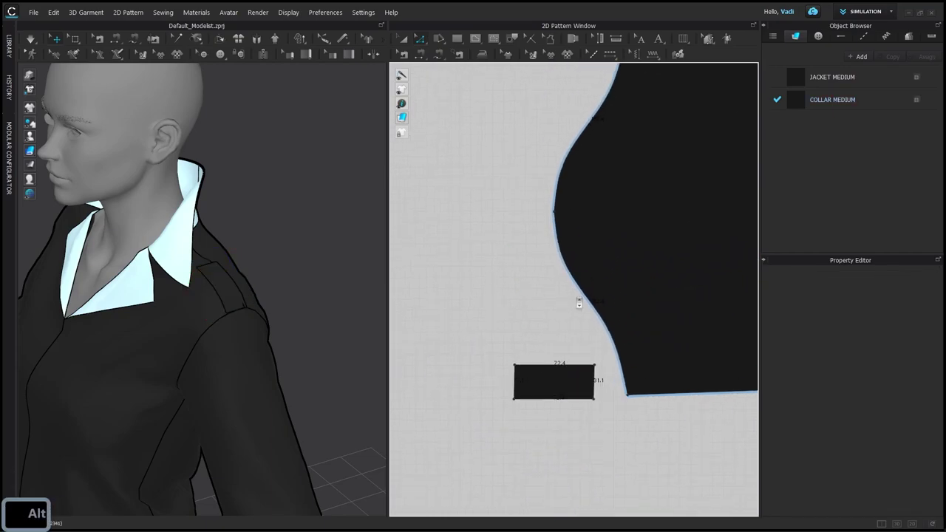
Step: Adjust the strip's seam on the sleeve cap and simulate the strip on the shoulder
left_click(578, 258)
scroll(560, 237, "up", 3)
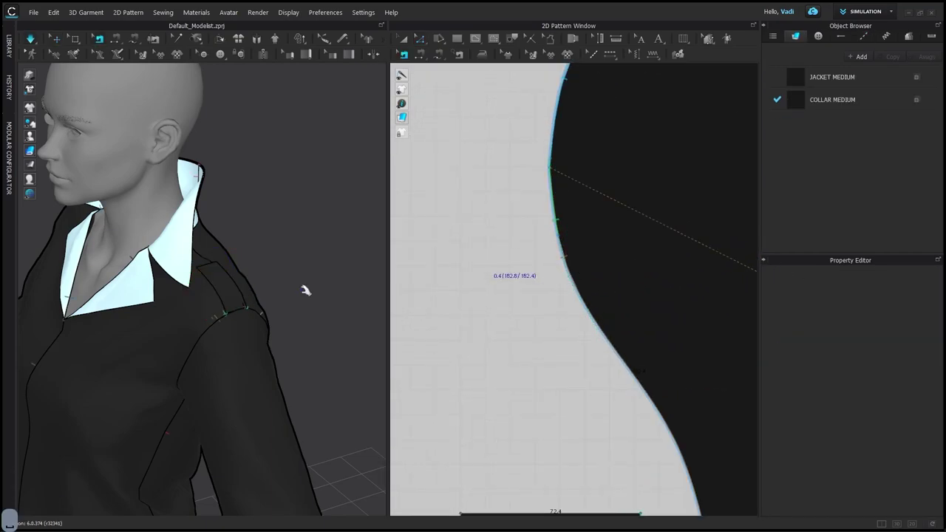
key("a")
left_click(225, 289)
left_click_drag(224, 290, 241, 308, "alt")
key("space")
key("space")
left_click(242, 268)
Step: Shift the strip's seam farther along the sleeve cap and simulate so the strip follows
key("n")
scroll(241, 309, "up", 3)
middle_click_drag(557, 208, 538, 243, "alt")
key("b")
left_click(538, 240)
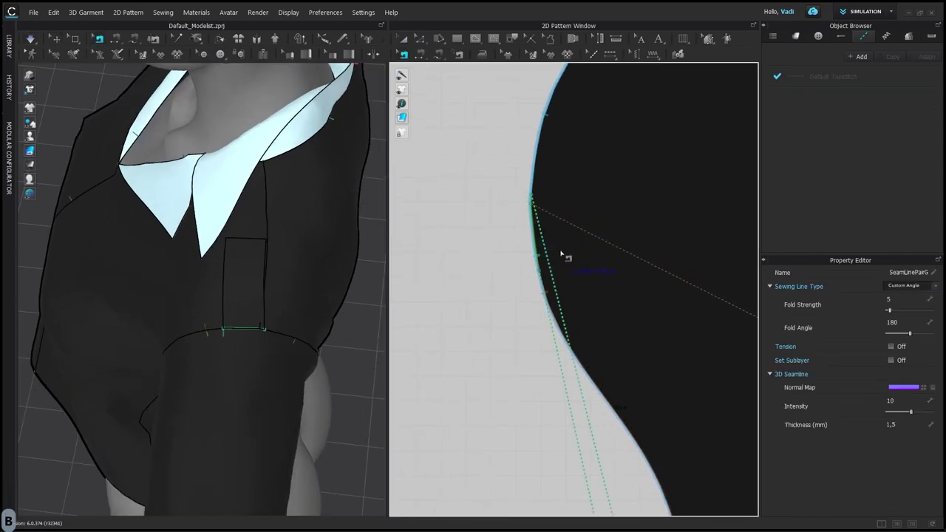
key("space")
left_click(260, 263)
key("space")
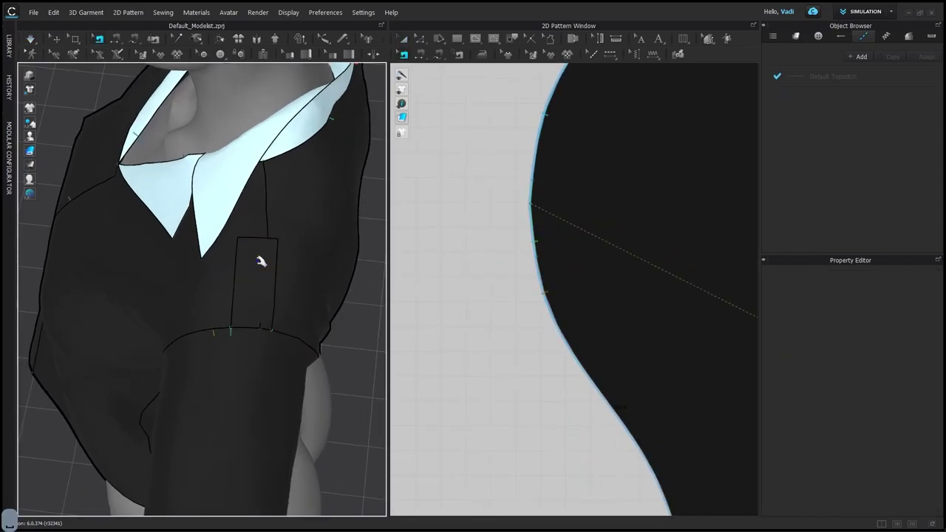
Step: Lengthen the shoulder strip to about 100 mm by moving its free short edge outward
left_click_drag(289, 267, 314, 253, "alt")
scroll(467, 292, "down", 3)
middle_click_drag(473, 466, 547, 329, "alt")
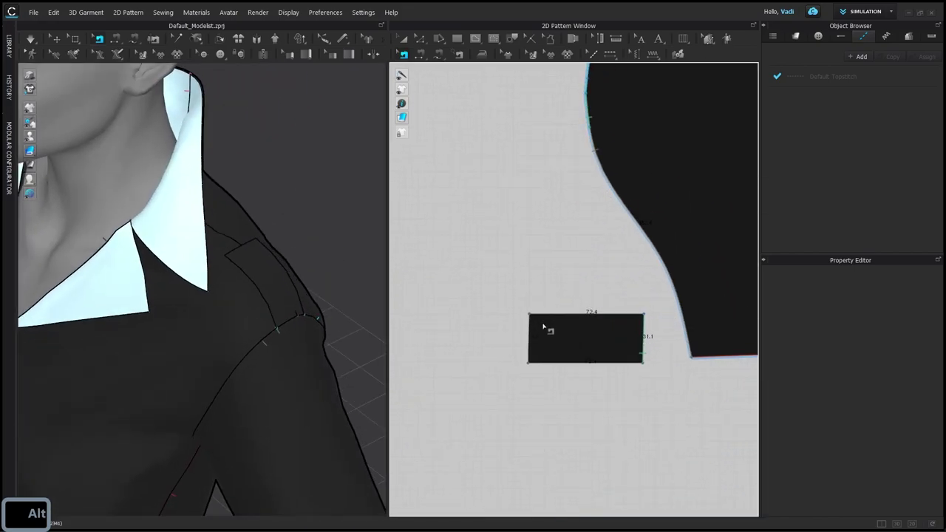
scroll(547, 330, "up", 2)
key("z")
left_click(600, 311)
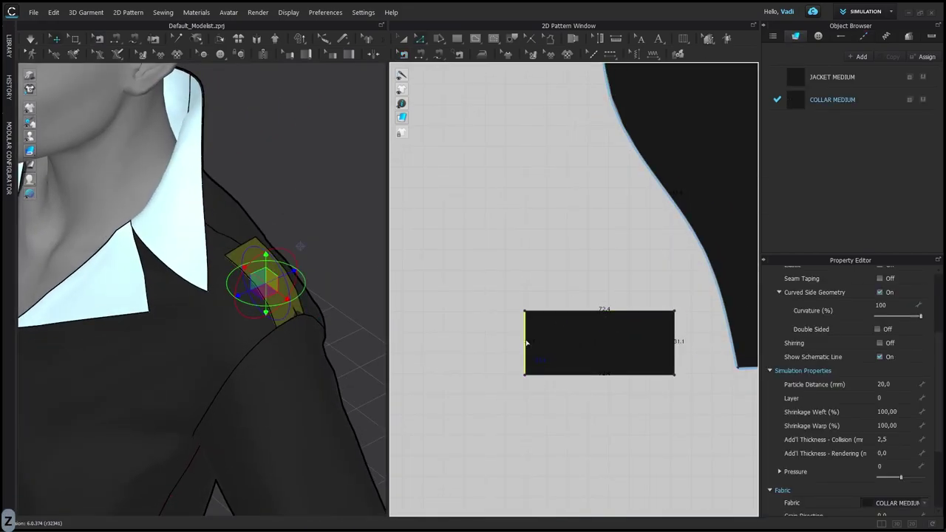
left_click_drag(470, 342, 471, 342)
Step: Split the strip's free short edge into two lines near its middle
left_click_drag(295, 303, 222, 308, "alt")
key("x")
key("x")
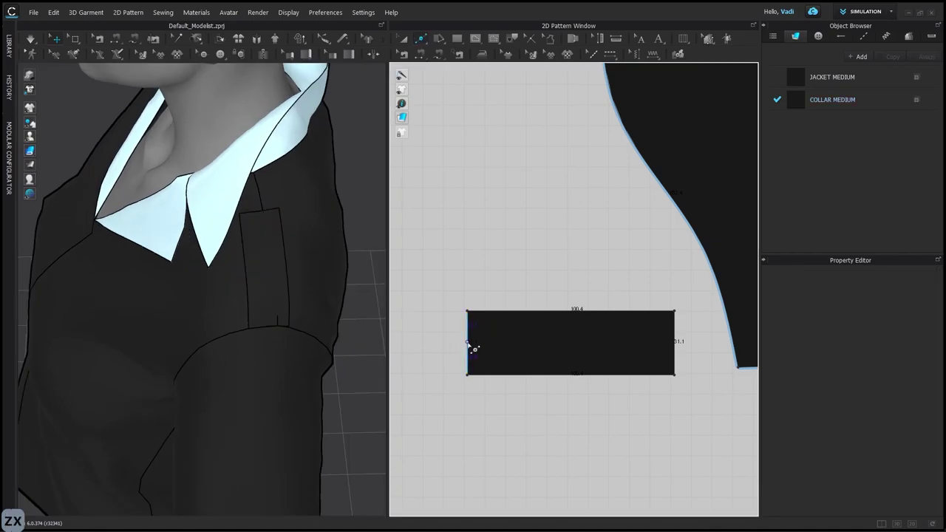
left_click(468, 340)
left_click_drag(501, 141, 523, 107)
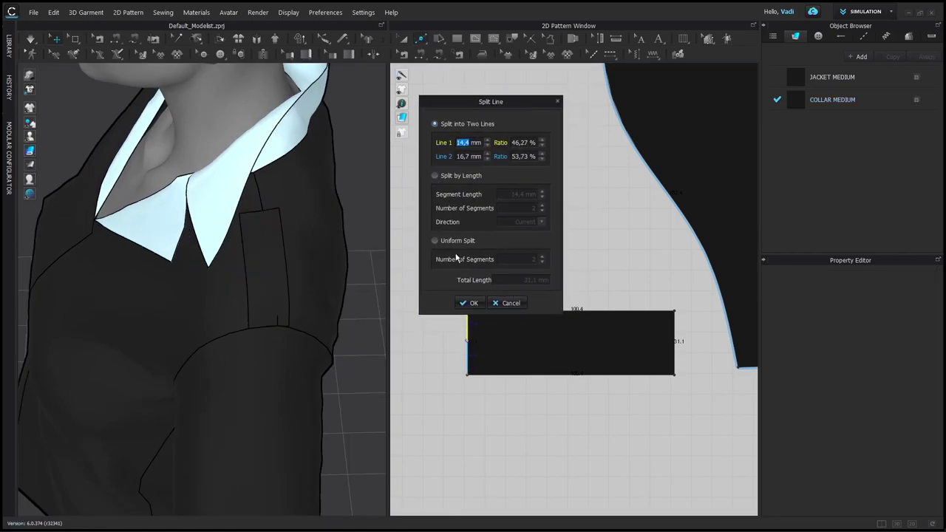
left_click(470, 303)
Step: Pull the new point on the strip's free short edge outward to form a pointed end
key("z")
left_click_drag(467, 340, 446, 342)
key("a")
scroll(452, 295, "up", 2)
left_click_drag(295, 293, 473, 281, "alt")
left_click_drag(362, 291, 261, 298, "alt")
scroll(555, 311, "down", 2)
Step: Widen the pointed strip to about 36 mm, adjust its seam on the sleeve cap and simulate it
key("z")
key("a")
left_click(534, 338)
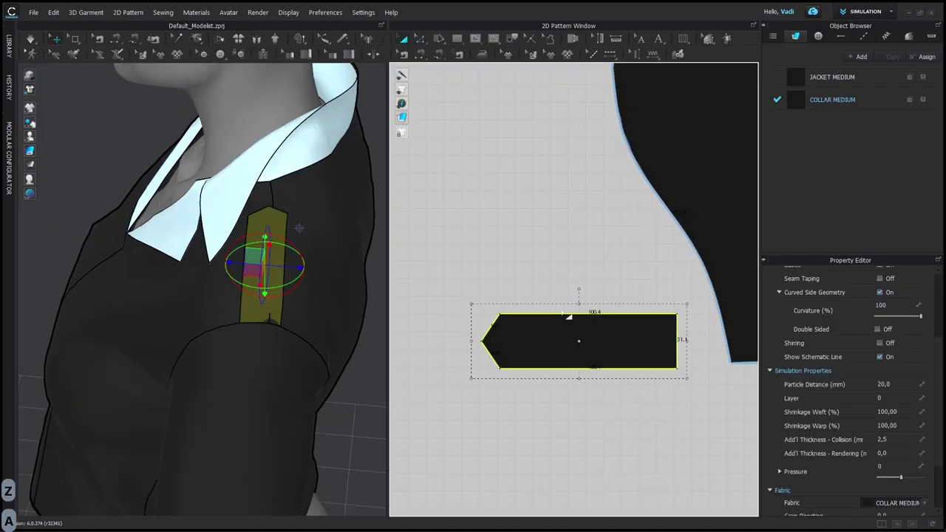
middle_click_drag(598, 125, 545, 283, "alt")
key("b")
left_click(564, 259)
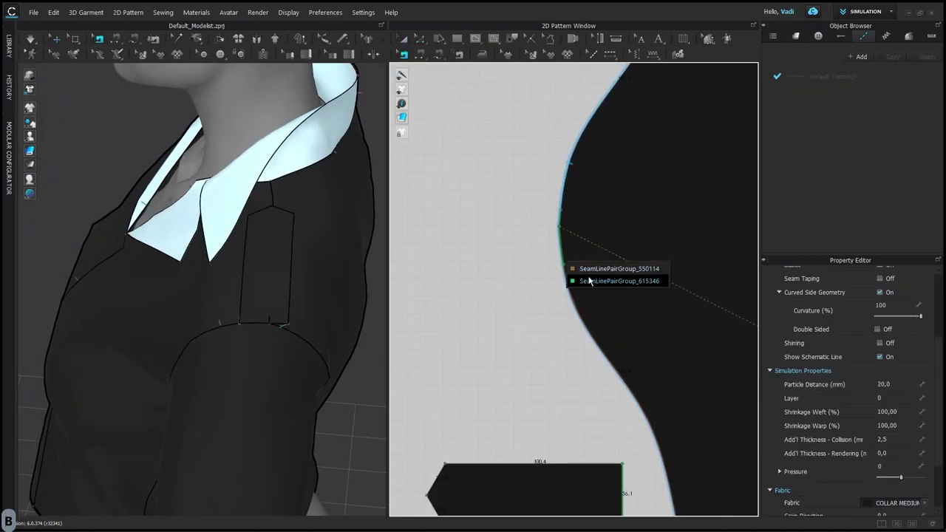
left_click(590, 281)
left_click(276, 225)
left_click_drag(276, 226, 351, 307, "alt")
key("space")
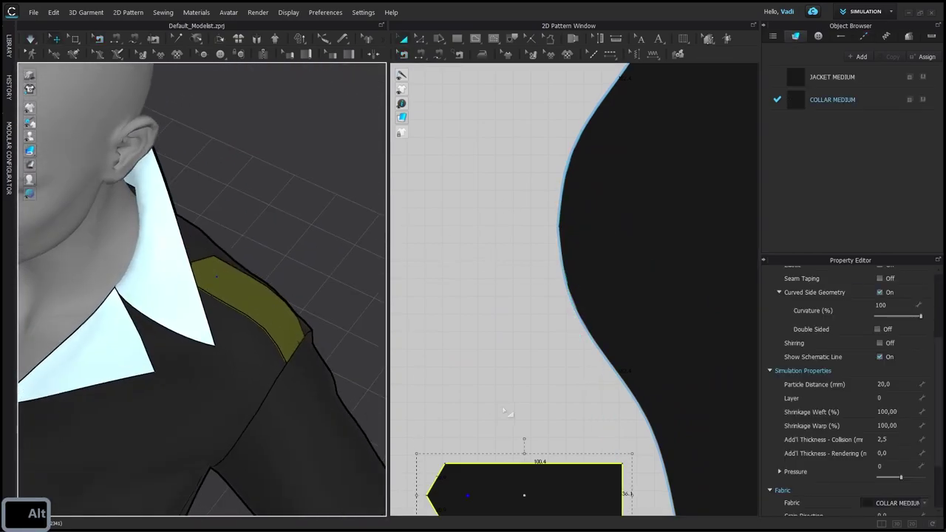
Step: Draw a small internal circle for a button near the pointed end of the shoulder strip
middle_click_drag(509, 416, 517, 326, "alt")
left_click_drag(197, 310, 108, 324, "alt")
scroll(495, 316, "down", 4)
key("r")
scroll(482, 367, "up", 5)
left_click_drag(463, 351, 482, 371, "shift")
key("a")
scroll(482, 361, "up", 1)
left_click(496, 281)
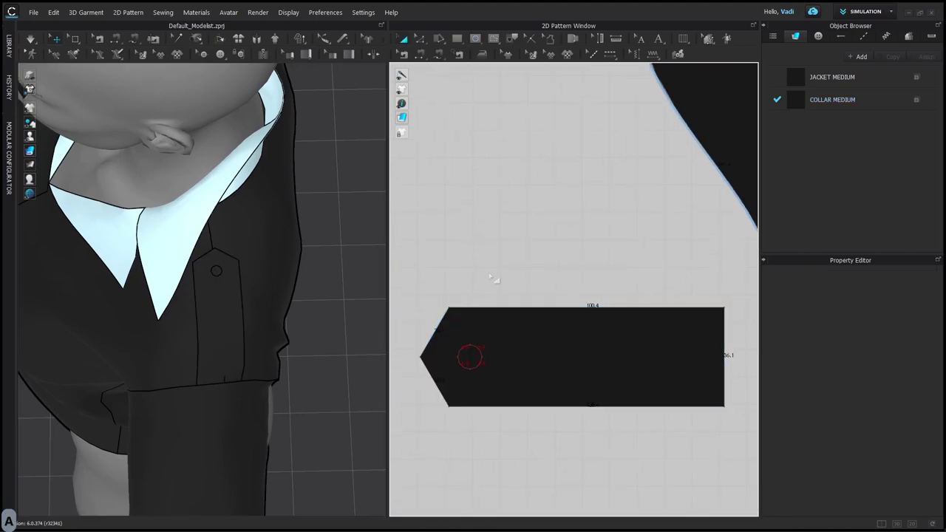
Step: Locate the front panel that lies under the shoulder strip and copy the strip's internal circle
scroll(532, 364, "down", 5)
middle_click_drag(590, 364, 516, 319, "alt")
scroll(519, 299, "down", 3)
left_click(203, 289)
left_click(674, 395)
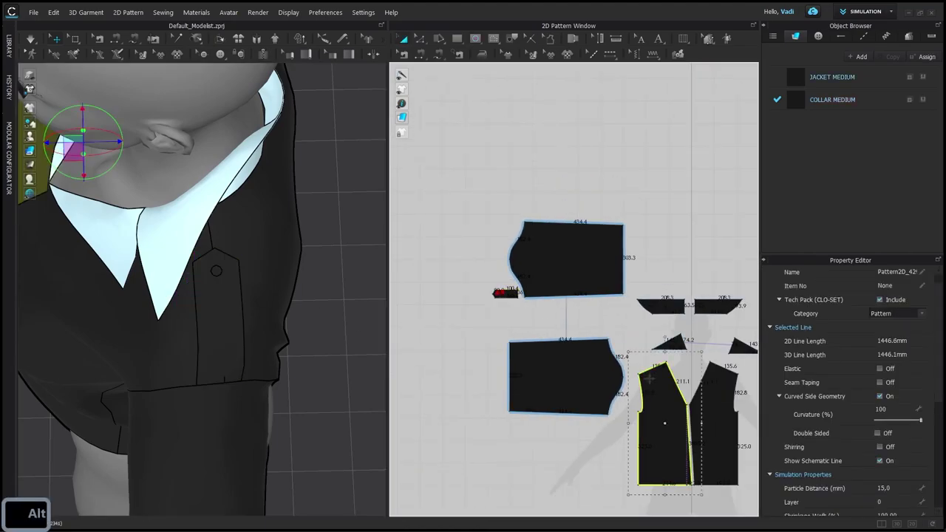
left_click(711, 403)
scroll(525, 321, "up", 5)
left_click(438, 243)
key("a")
key("ctrl+c")
Step: Paste the copied circle onto the front panel close to its shoulder edge
middle_click_drag(724, 399, 486, 327, "alt")
middle_click_drag(687, 355, 510, 291, "alt")
left_click(510, 296)
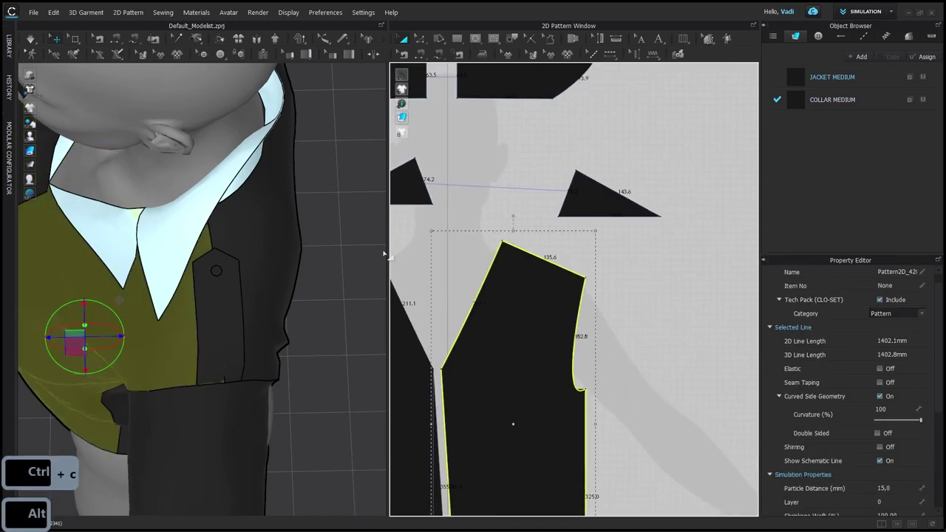
scroll(201, 274, "up", 2)
left_click(191, 276)
scroll(558, 288, "up", 4)
key("ctrl+v")
left_click(517, 229)
key("ctrl+v")
scroll(517, 230, "down", 2)
scroll(516, 230, "up", 3)
left_click(510, 230)
scroll(510, 230, "up", 2)
Step: Try to sew the strip's circle to the matching circle on the front panel
left_click(227, 296)
key("shift+q")
key("a")
left_click_drag(510, 230, 519, 220)
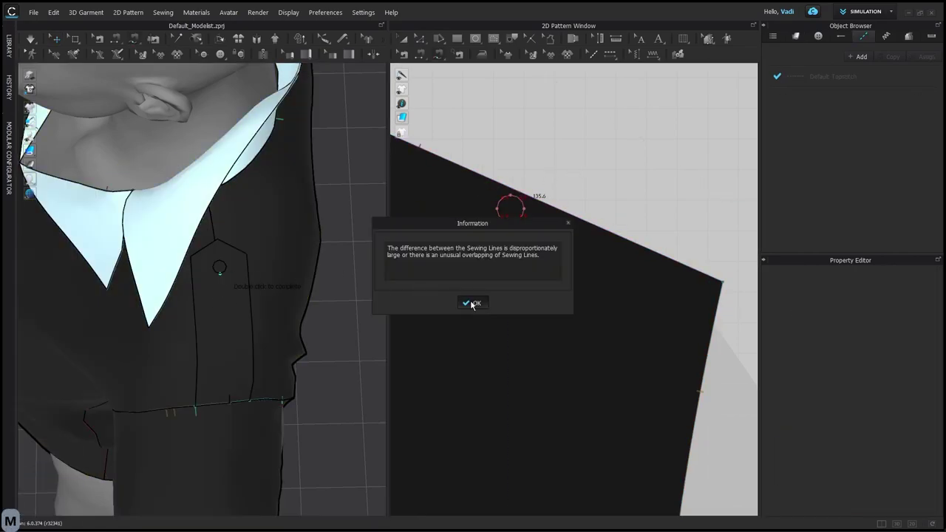
left_click(471, 305)
double_click(511, 222)
double_click(220, 274)
Step: Undo the last change and delete the seam between the two circles
key("a")
left_click(245, 295)
left_click_drag(245, 295, 313, 271, "alt")
key("ctrl+z")
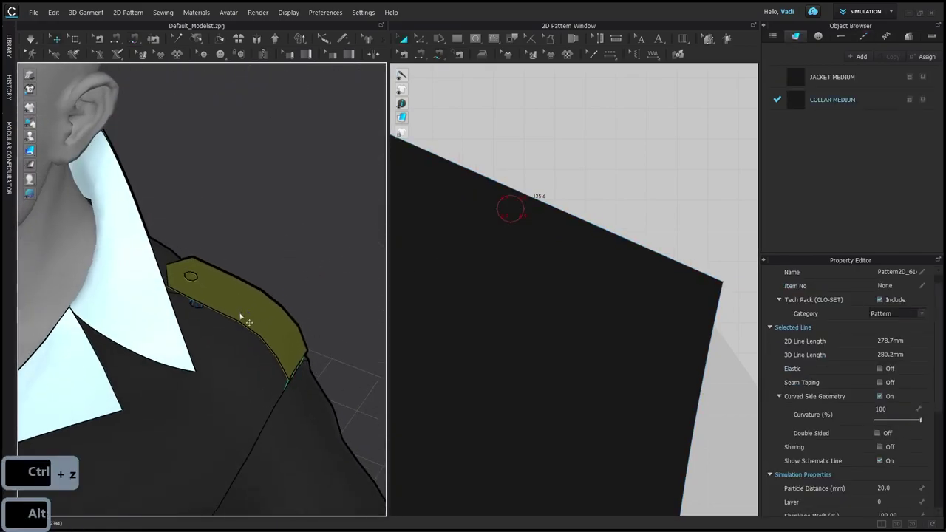
scroll(249, 317, "up", 3)
left_click_drag(249, 317, 274, 294, "alt")
key("b")
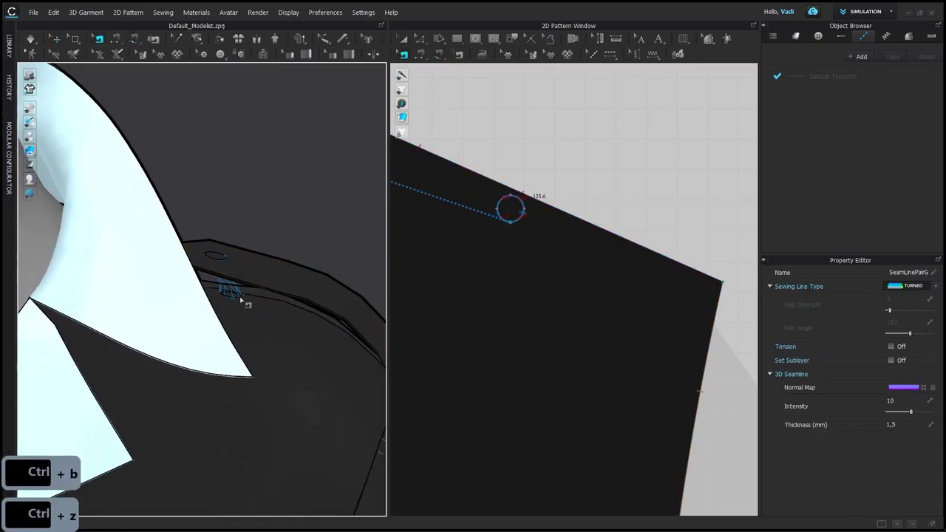
key("Delete")
Step: Sew the two circles together again from a different starting point and simulate the strip
key("m")
double_click(526, 214)
key("a")
left_click_drag(277, 235, 255, 243, "alt")
key("space")
left_click_drag(281, 289, 255, 299, "alt")
scroll(257, 346, "down", 3)
Step: Move the front panel's circle along the shoulder edge toward the neck and simulate the strip's fit
left_click_drag(510, 209, 478, 191)
left_click(264, 310)
left_click_drag(264, 310, 367, 266, "alt")
scroll(349, 334, "up", 4)
left_click_drag(349, 334, 281, 285, "alt")
scroll(281, 285, "down", 3)
key("space")
Step: Open the shoulder strip's particle distance for editing and simulate the garment
scroll(584, 329, "down", 5)
scroll(903, 430, "down", 1)
left_click(904, 429)
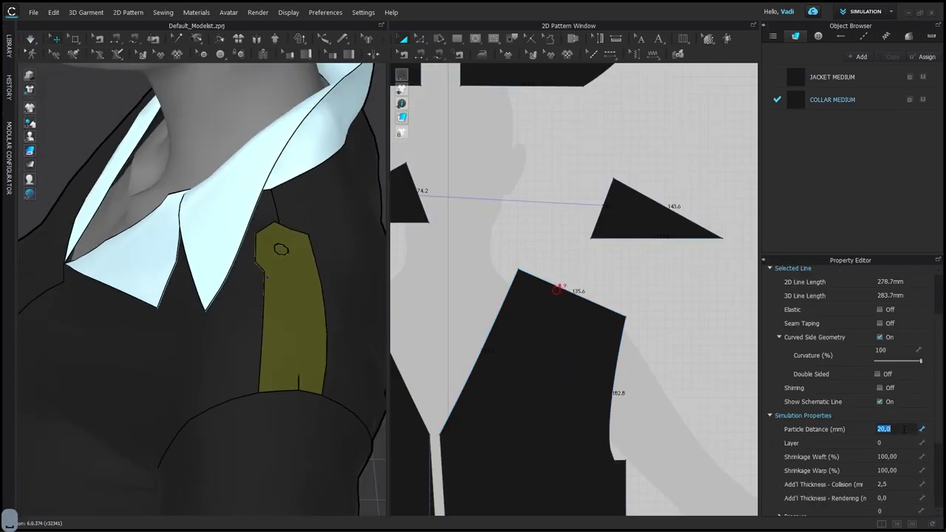
left_click(441, 263)
key("space")
left_click(276, 280)
left_click_drag(277, 281, 122, 242, "alt")
scroll(217, 228, "down", 5)
left_click(216, 227)
Step: Adjust where the shoulder strap's straight end is sewn along the sleeve cap and simulate the garment
right_click_drag(577, 318, 547, 303, "alt")
middle_click_drag(443, 295, 710, 414, "alt")
right_click_drag(502, 281, 554, 253, "alt")
key("b")
left_click(500, 254)
left_click(509, 264)
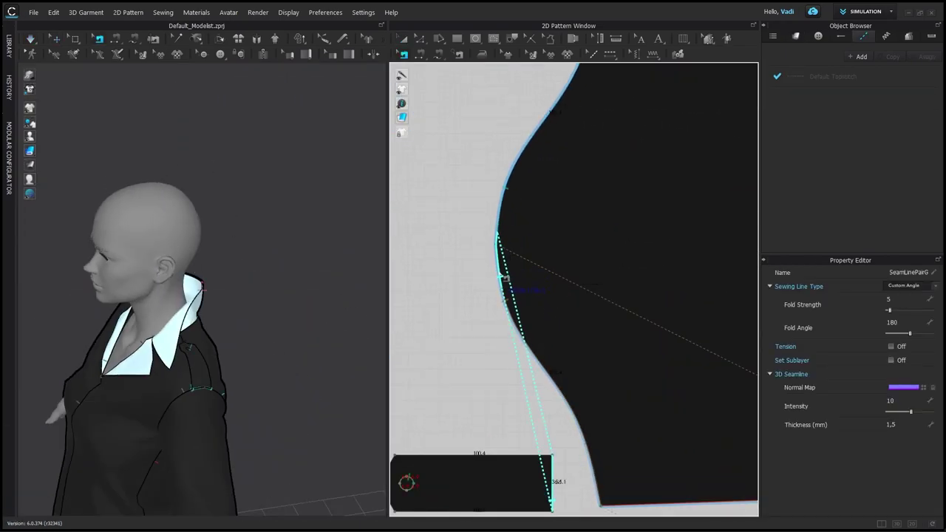
key("space")
left_click(198, 372)
key("space")
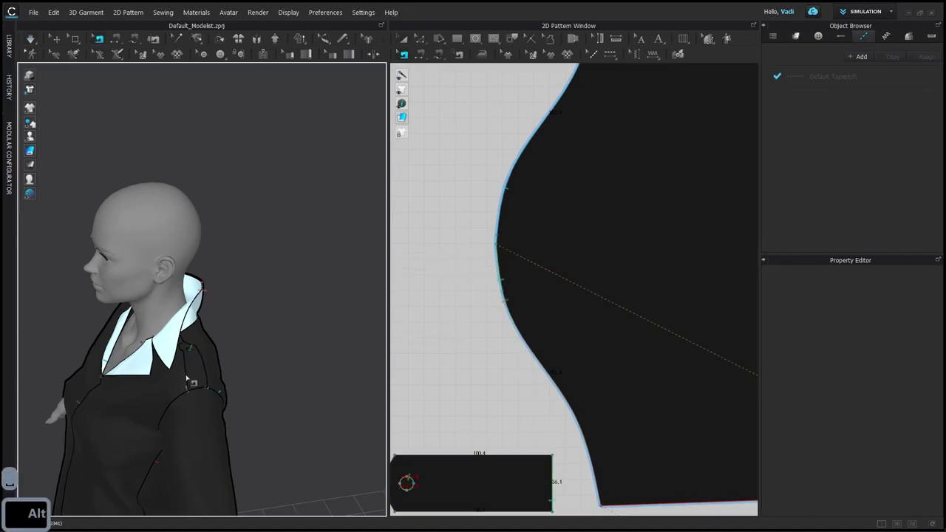
Step: Create a symmetric copy of the shoulder strap with its sewing and place it beside the opposite sleeve's cap
left_click_drag(190, 382, 323, 308, "alt")
right_click_drag(691, 325, 639, 332, "alt")
middle_click_drag(640, 332, 583, 290, "alt")
right_click_drag(584, 290, 638, 300, "alt")
middle_click_drag(638, 300, 643, 298, "alt")
left_click_drag(281, 299, 230, 325, "alt")
right_click_drag(229, 325, 288, 325, "alt")
key("a")
left_click(297, 336)
right_click_drag(473, 318, 414, 311, "alt")
middle_click_drag(414, 310, 549, 300, "alt")
key("ctrl+d")
scroll(640, 307, "up", 5, "shift")
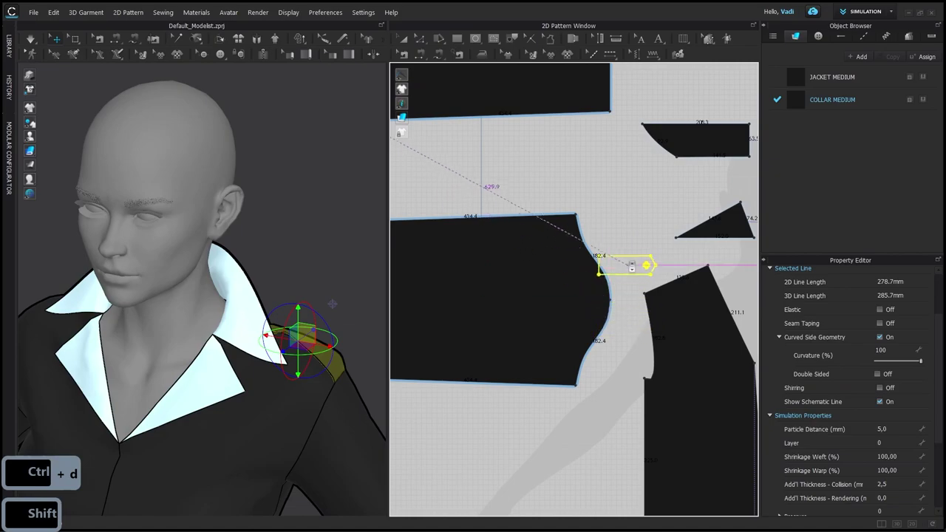
left_click(629, 246)
Step: Copy the circle from the mirrored strap and paste it just inside the opposite front panel's shoulder edge
left_click_drag(200, 339, 274, 310, "alt")
right_click_drag(274, 310, 192, 306, "alt")
left_click_drag(192, 307, 281, 362, "alt")
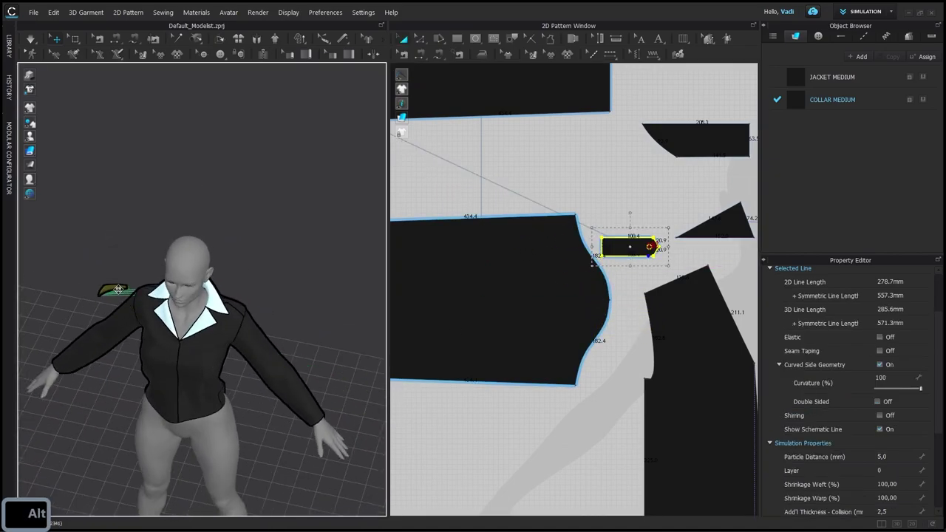
left_click_drag(148, 280, 190, 279, "alt")
right_click_drag(133, 317, 206, 279, "alt")
middle_click_drag(207, 278, 136, 323, "alt")
key("a")
left_click(649, 247)
key("ctrl+c")
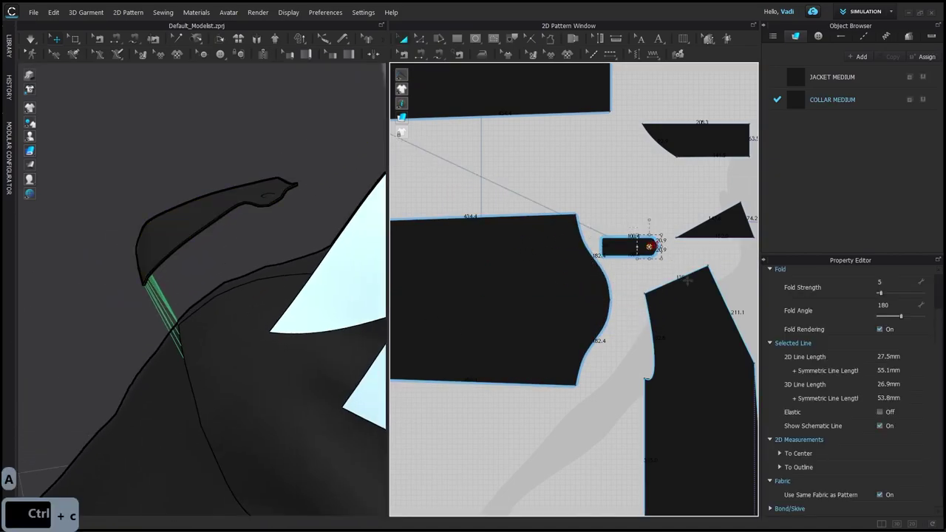
scroll(688, 285, "up", 4)
key("ctrl+v")
left_click(653, 280)
Step: Sew the mirrored strap's circle to the circle on the front panel and simulate the strap onto the shoulder
right_click_drag(270, 274, 328, 263, "alt")
key("m")
left_click_drag(310, 152, 310, 168, "alt")
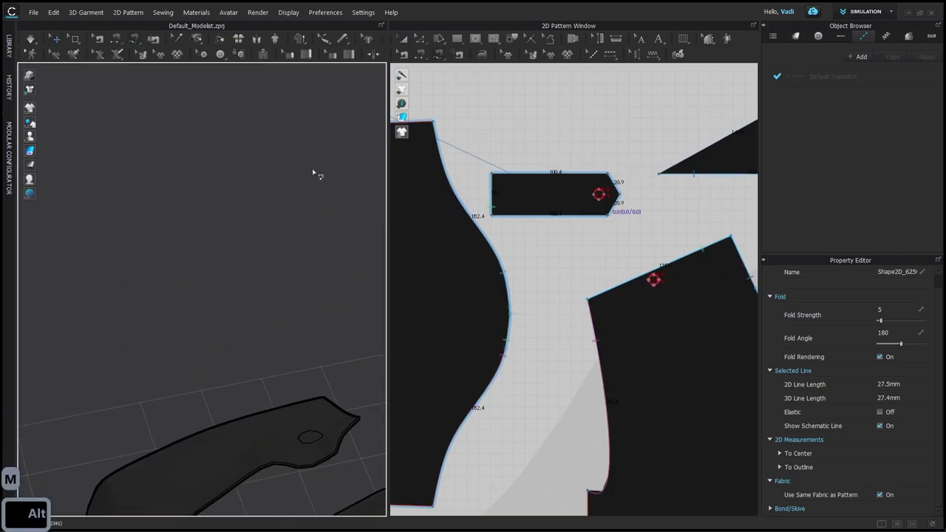
left_click(323, 438)
left_click(323, 438)
left_click(475, 307)
left_click(604, 194)
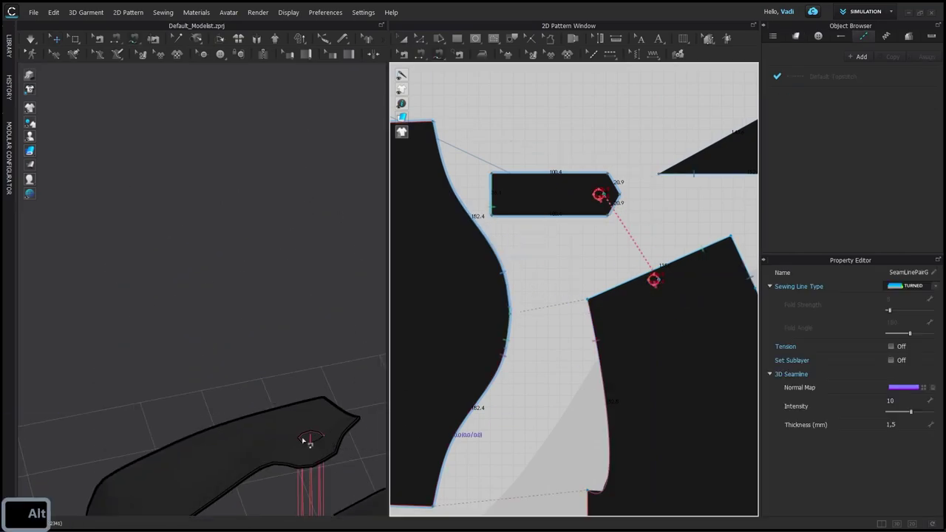
middle_click_drag(225, 436, 212, 349, "alt")
key("a")
key("space")
Step: Move the front panel's new circle along the shoulder edge toward the neck and simulate
key("a")
scroll(675, 269, "up", 3)
left_click_drag(636, 287, 672, 269)
key("space")
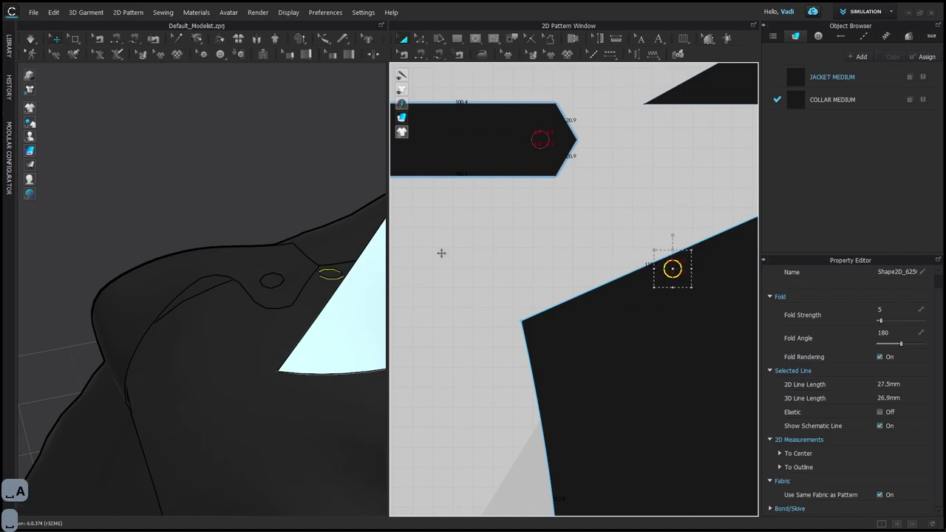
Step: Examine the jacket's overall fit on the avatar, from the shoulder straps down to the sleeves and hem
right_click_drag(350, 293, 311, 279, "alt")
middle_click_drag(311, 279, 275, 215, "alt")
left_click_drag(275, 215, 203, 249, "alt")
middle_click_drag(203, 249, 211, 316, "alt")
right_click_drag(211, 315, 234, 318, "alt")
right_click_drag(306, 317, 311, 293, "alt")
middle_click_drag(312, 294, 306, 247, "alt")
key("a")
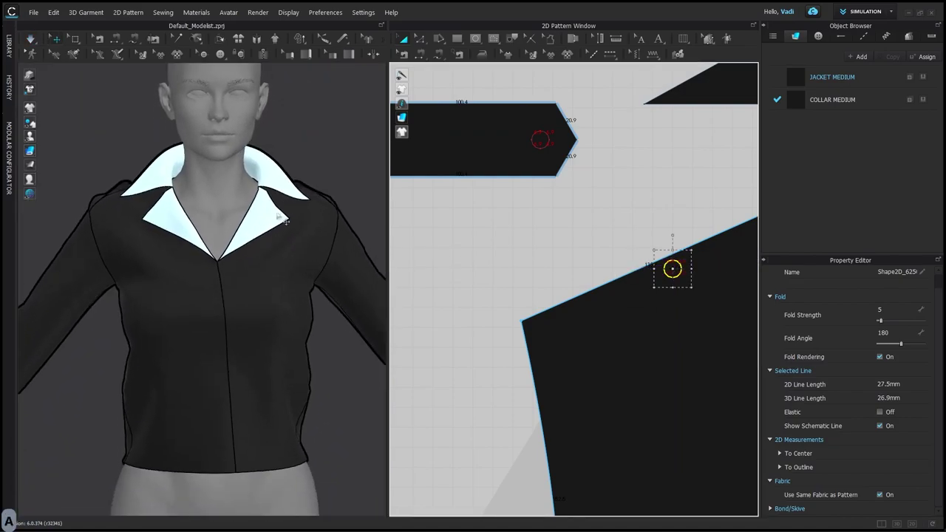
right_click_drag(282, 193, 237, 291, "alt")
middle_click_drag(237, 292, 172, 228, "alt")
right_click_drag(172, 228, 231, 275, "alt")
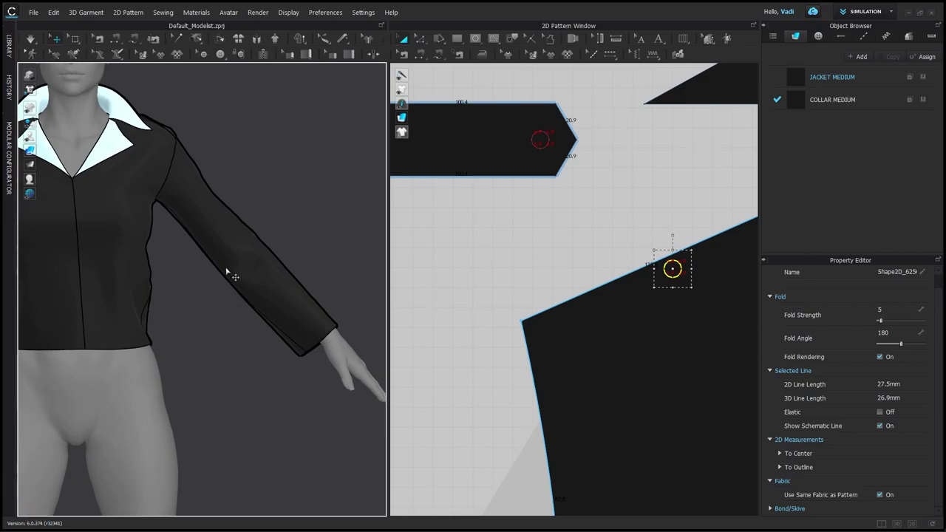
right_click_drag(263, 268, 225, 197, "alt")
key("a")
middle_click_drag(225, 198, 325, 215, "alt")
right_click_drag(325, 215, 271, 275, "alt")
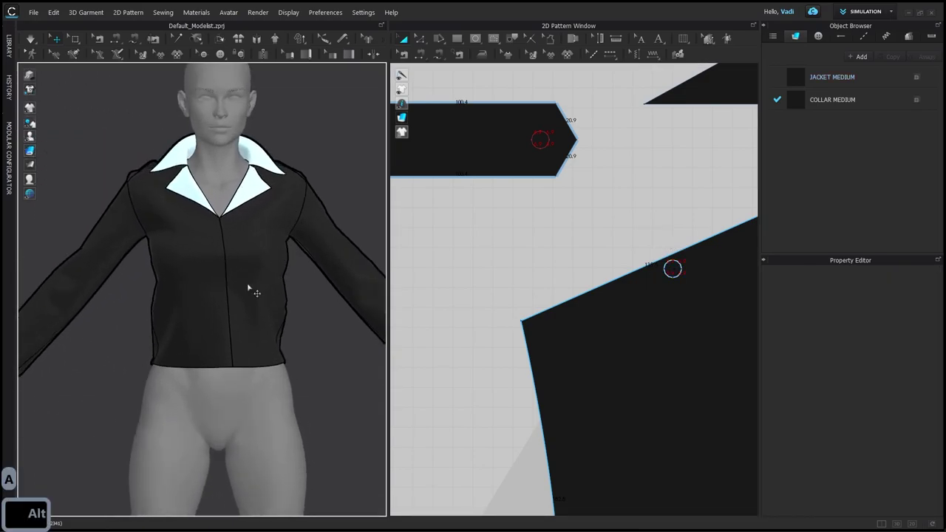
right_click_drag(162, 316, 211, 320, "alt")
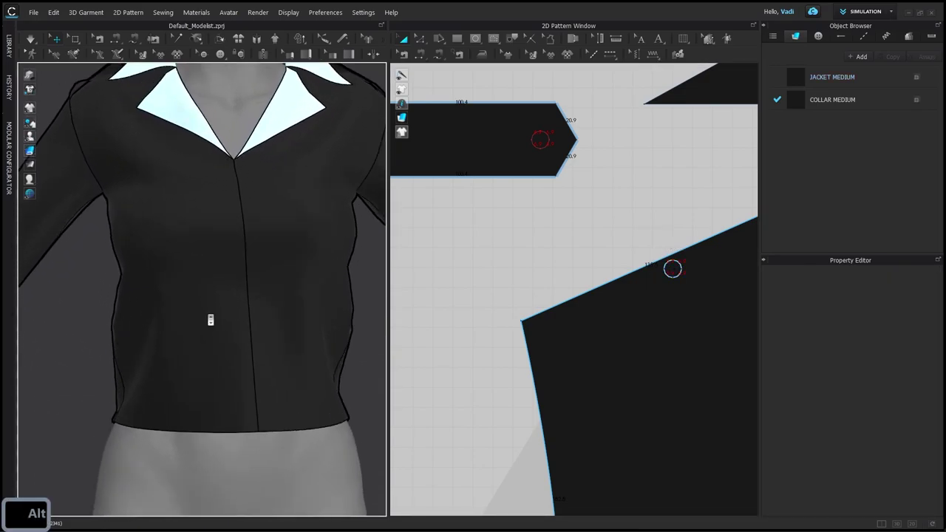
left_click_drag(249, 311, 274, 257, "alt")
right_click_drag(274, 257, 327, 259, "alt")
middle_click_drag(327, 259, 274, 241, "alt")
Step: Select both sleeves and look over their 2D patterns
left_click(273, 243)
key("a")
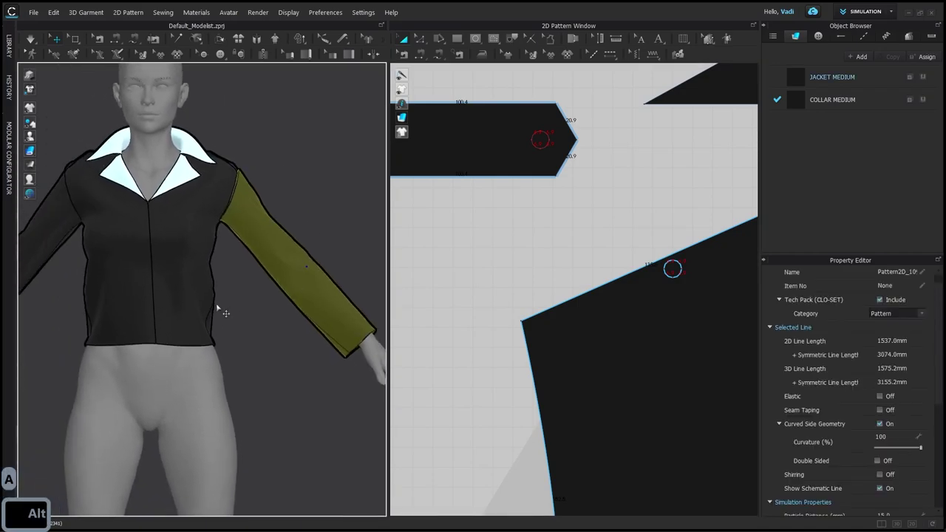
key("ctrl+z")
right_click_drag(215, 307, 252, 307, "alt")
middle_click_drag(252, 307, 286, 346, "alt")
left_click(111, 273, "shift")
left_click_drag(232, 333, 273, 332, "alt")
right_click_drag(484, 336, 591, 342, "alt")
middle_click_drag(543, 256, 612, 287, "alt")
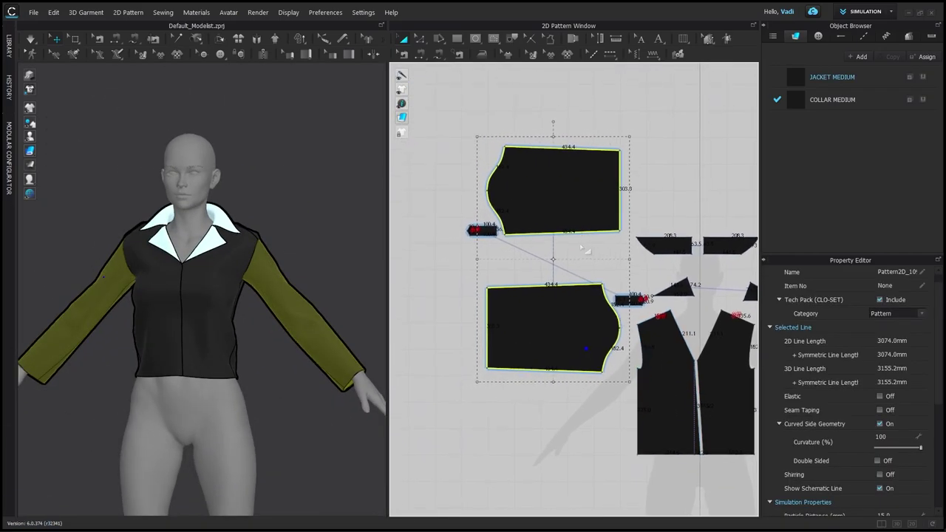
Step: Delete the seam joining the two front panels at center front and simulate the garment
middle_click_drag(583, 333, 526, 297, "alt")
key("b")
left_click(643, 353)
key("Delete")
key("a")
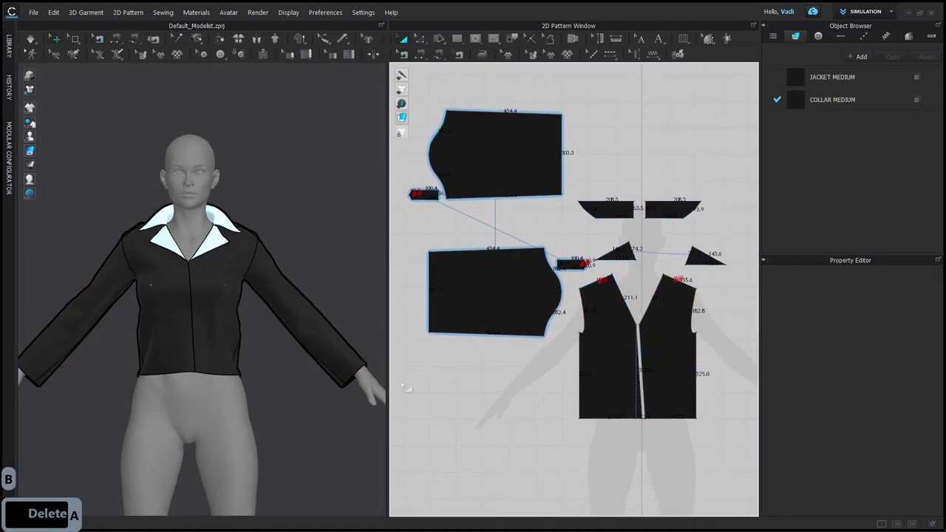
key("space")
Step: Undo the last simulation and unfreeze both lapels
key("ctrl+z")
left_click(209, 243)
left_click(174, 252, "shift")
key("ctrl+k")
left_click(283, 184)
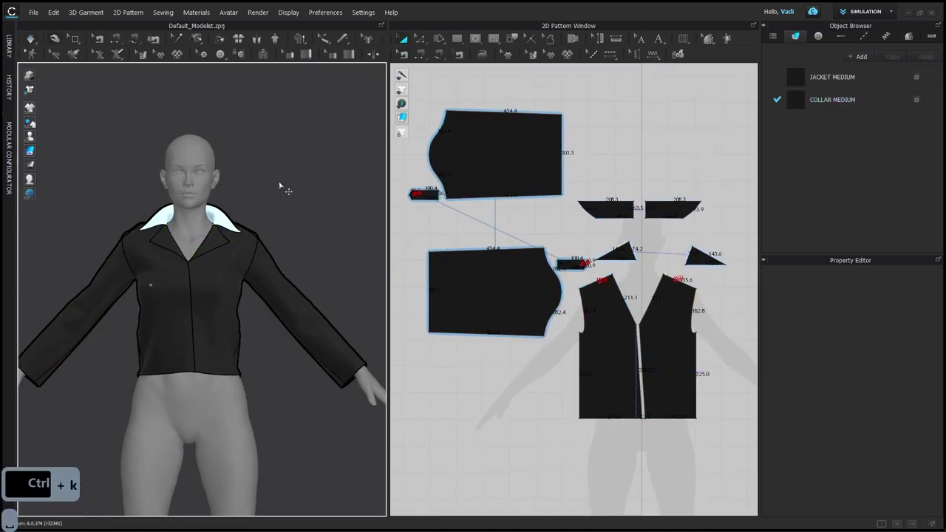
Step: Simulate the jacket while pulling its front open and tugging the collar, and undo the result
key("space")
left_click_drag(178, 359, 170, 372)
left_click_drag(160, 239, 159, 222)
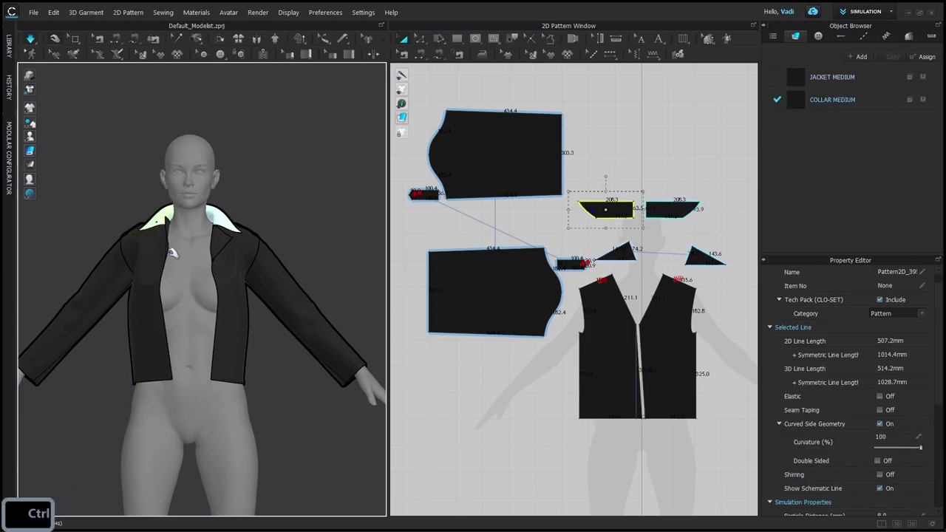
key("ctrl+z")
key("ctrl+z")
key("ctrl+z")
key("ctrl+z")
Step: Set the pressure of the lapel on the avatar's right side to -28 and simulate while pulling the front open
left_click(159, 241)
left_click(207, 242)
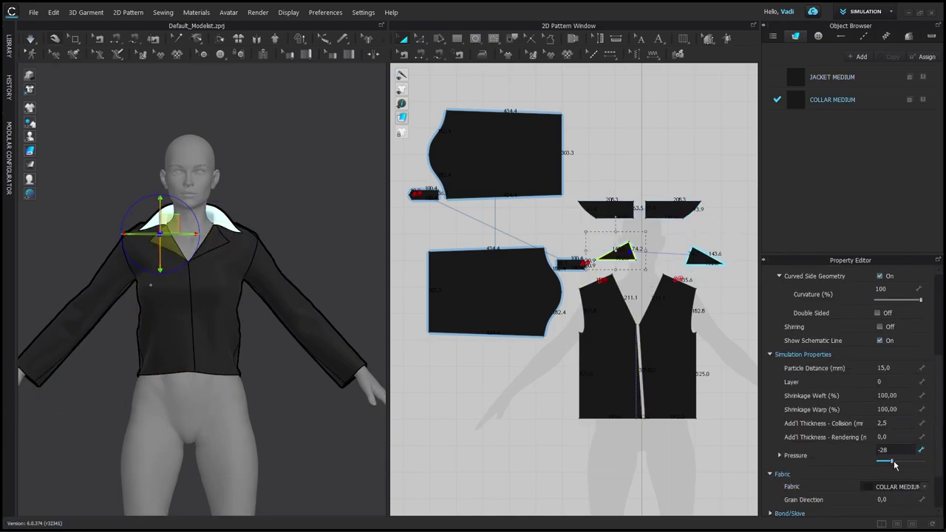
left_click(114, 323)
key("space")
mouse_move(177, 354)
left_mouse_down()
mouse_move(163, 365)
mouse_move(176, 351)
left_mouse_up()
left_click_drag(111, 289, 154, 353)
left_click(129, 240)
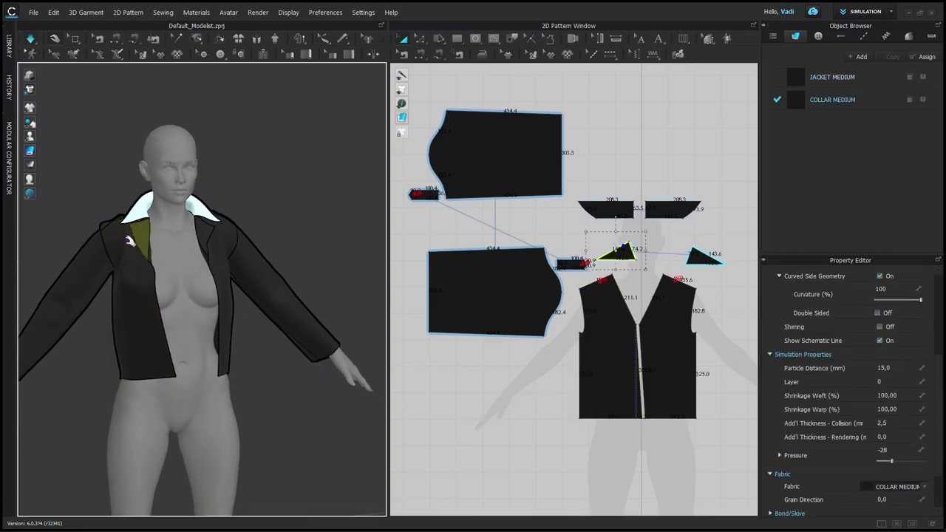
Step: Simulate the opened jacket again while adjusting the drape of the front panel and collar
left_click(157, 268)
left_click_drag(157, 267, 180, 266, "alt")
middle_click_drag(180, 266, 190, 305, "alt")
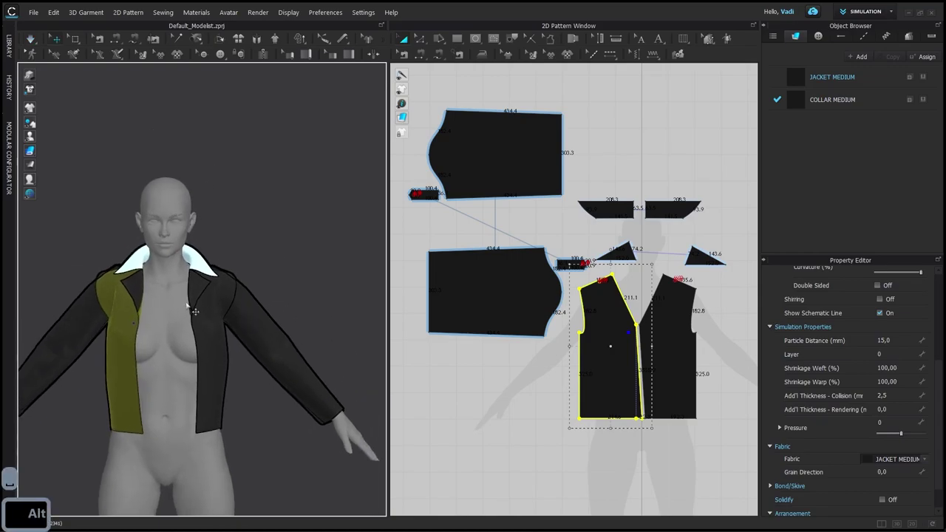
right_click_drag(190, 304, 296, 267, "alt")
key("z")
key("space")
left_click(181, 333)
left_click(208, 247)
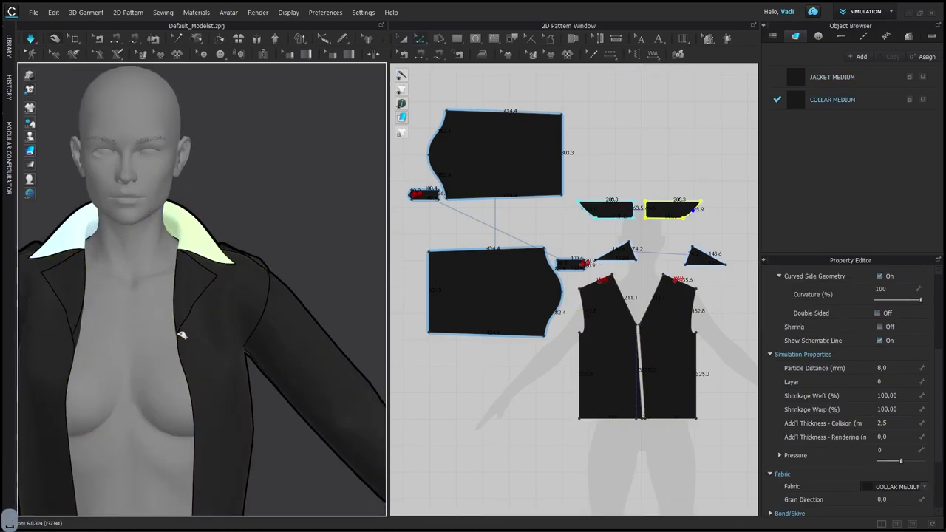
Step: Add a point on each edge beside the lapel's outer tip and delete the tip point to cut the corner
right_click_drag(170, 332, 243, 336, "alt")
middle_click_drag(664, 237, 524, 257, "alt")
right_click_drag(525, 257, 563, 253, "alt")
left_click(243, 233)
middle_click_drag(644, 312, 573, 313, "alt")
scroll(572, 314, "up", 5)
left_click(537, 273)
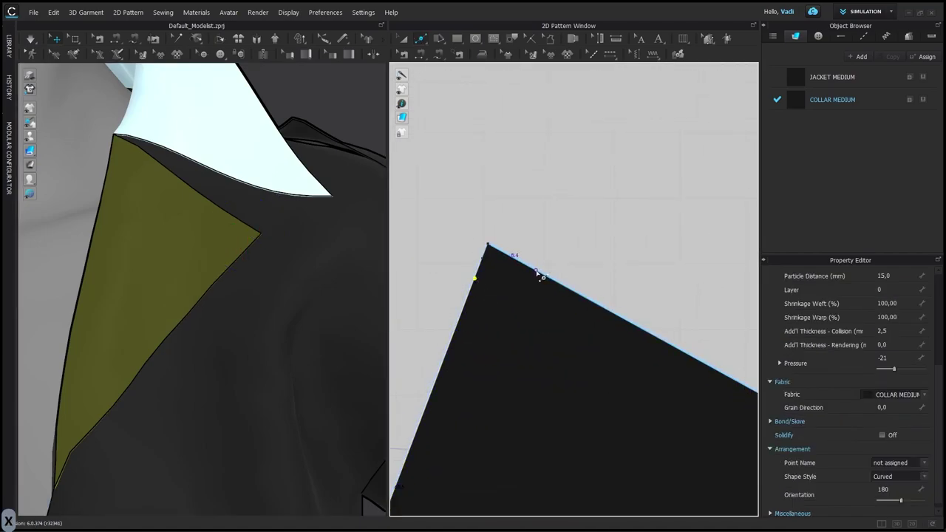
left_click(487, 245)
key("Delete")
Step: Curve the short edge at the lapel's cut corner outward to round the tip
key("c")
left_click_drag(506, 276, 502, 258)
key("a")
left_click(516, 312)
scroll(638, 357, "down", 5)
scroll(606, 346, "down", 3)
middle_click_drag(606, 345, 726, 301, "alt")
left_click(605, 297)
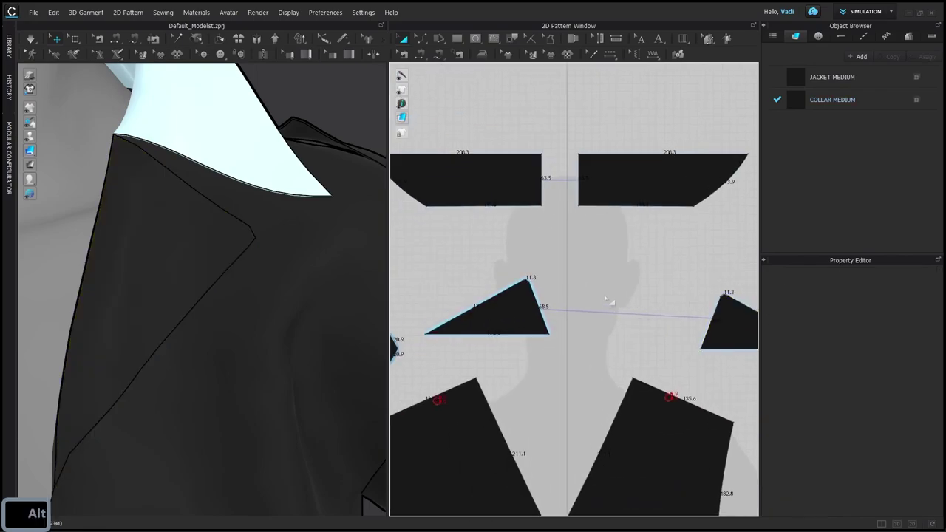
Step: Try raising a single point of the lapel's rounded tip and undo the move
scroll(245, 238, "down", 5)
middle_click_drag(224, 312, 274, 272, "alt")
key("a")
middle_click_drag(673, 285, 492, 262, "alt")
left_click(550, 287)
scroll(550, 270, "up", 5)
key("z")
left_click(540, 276)
left_click_drag(543, 278, 542, 264)
key("ctrl+z")
Step: Move the lapel's rounded tip upward in the pattern and simulate while pulling the front panel into place
left_click_drag(491, 252, 603, 300)
left_click_drag(534, 278, 534, 255)
key("ctrl+z")
left_click(473, 265)
key("space")
left_click_drag(202, 321, 196, 353)
scroll(498, 380, "down", 5)
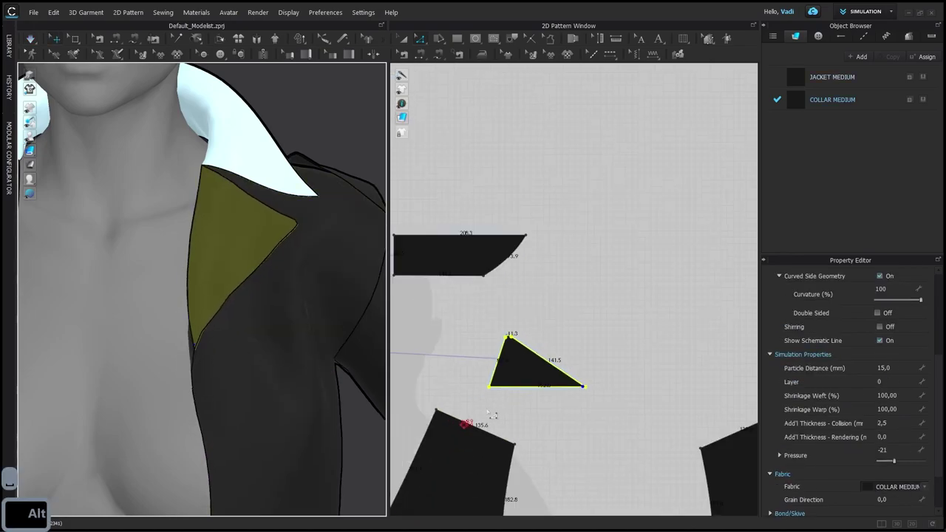
Step: Simulate the jacket again to settle the reshaped lapels on the open front
middle_click_drag(497, 381, 628, 272, "alt")
key("space")
key("z")
left_click_drag(247, 336, 203, 374, "alt")
key("space")
key("space")
scroll(205, 315, "down", 5)
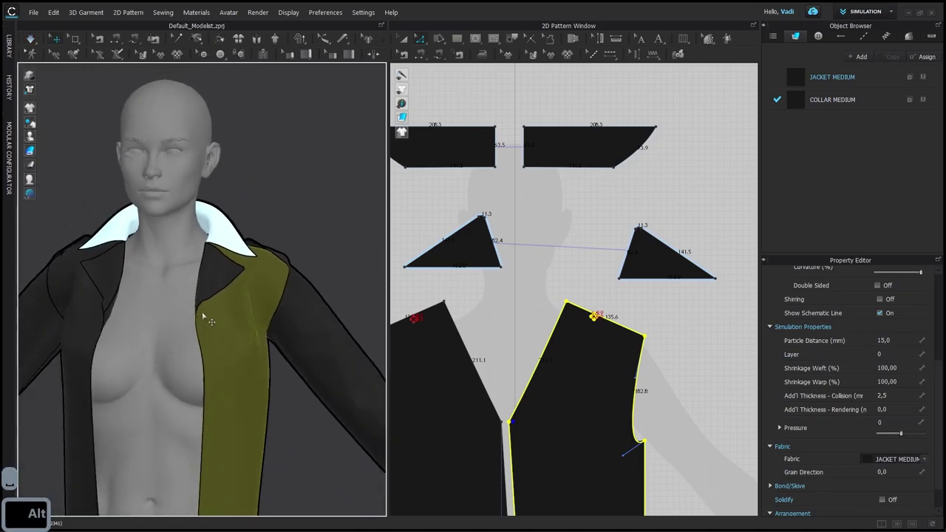
Step: Simulate the jacket while pulling the wearer's left lapel tip and front edge into place
left_click_drag(205, 314, 237, 325, "alt")
left_click(296, 384)
scroll(300, 296, "down", 2)
left_click_drag(295, 258, 204, 312, "alt")
scroll(624, 215, "up", 5)
middle_click_drag(624, 216, 513, 243)
mouse_move(512, 243)
left_mouse_down()
mouse_move(608, 296)
mouse_move(504, 238)
mouse_move(504, 226)
left_mouse_up()
scroll(566, 274, "up", 6)
scroll(238, 291, "up", 5)
left_click_drag(238, 291, 333, 272, "alt")
left_click(332, 272)
key("space")
left_click_drag(167, 326, 163, 319)
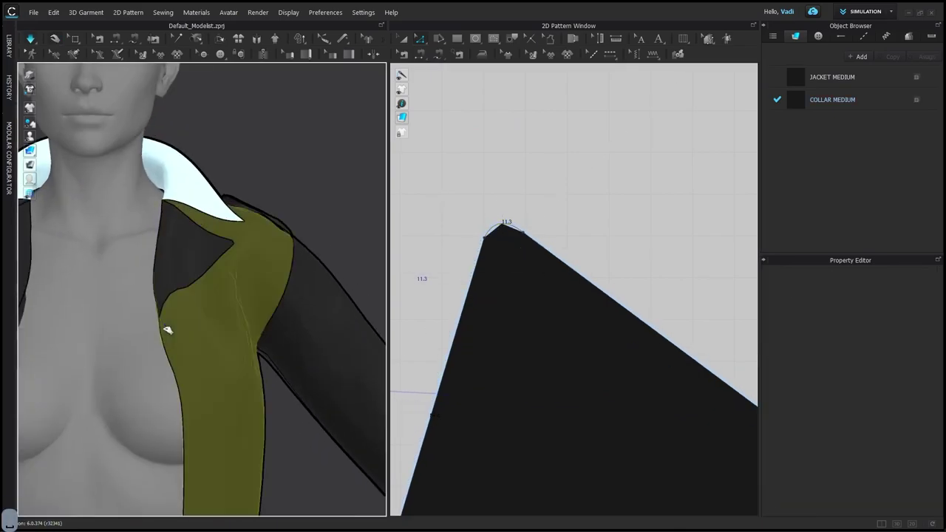
left_click_drag(221, 246, 237, 238)
mouse_move(165, 319)
left_mouse_down()
mouse_move(173, 314)
mouse_move(153, 318)
left_mouse_up()
key("space")
Step: Examine the settled lapels on the avatar and the jacket's front pattern pieces
scroll(296, 235, "down", 3)
left_click_drag(296, 235, 203, 277, "alt")
scroll(214, 276, "down", 2)
scroll(565, 288, "down", 6)
middle_click_drag(555, 292, 512, 263)
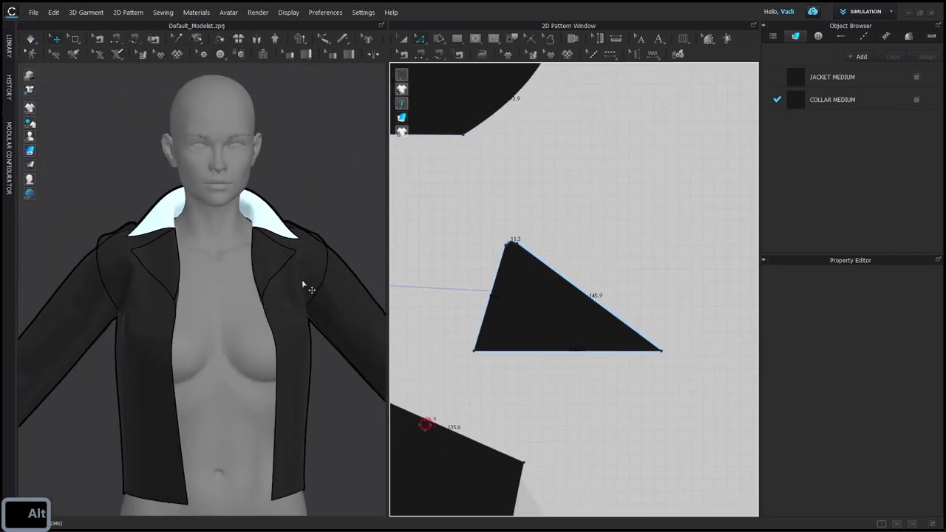
left_click_drag(286, 304, 253, 305, "alt")
scroll(575, 288, "down", 6)
middle_click_drag(621, 388, 690, 283)
key("a")
left_click_drag(477, 316, 463, 319)
left_click(584, 325)
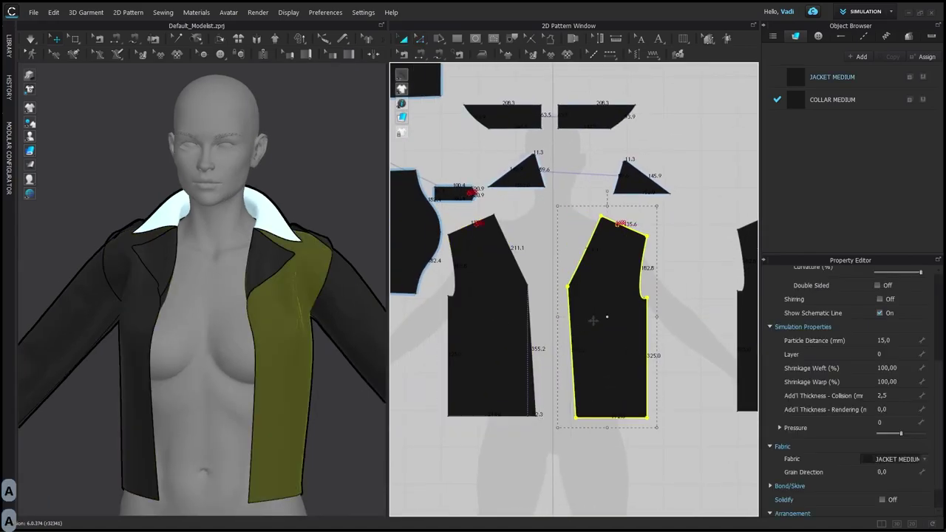
Step: Copy the COLLAR MEDIUM fabric as ZIP, with the (Default_for_Simulation) physical preset and the grey colour 616161
left_click(889, 95)
left_click(888, 57)
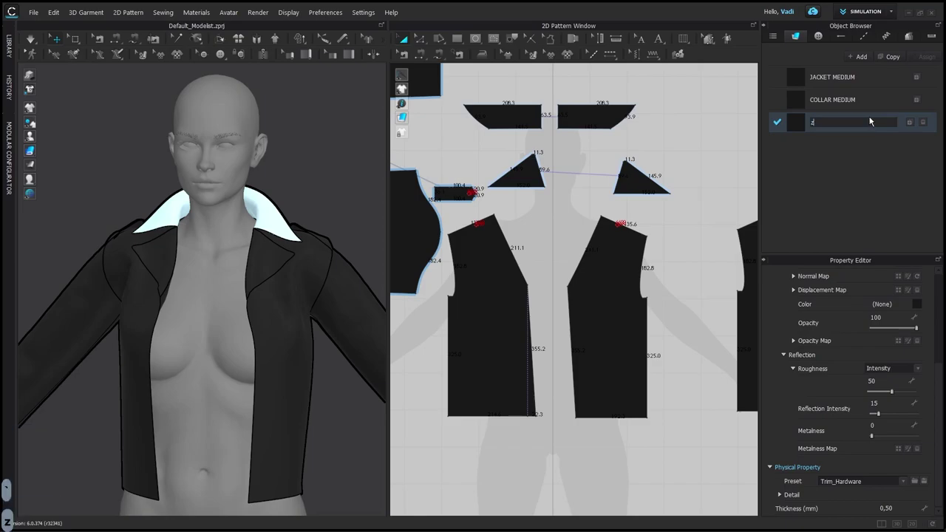
left_click(872, 480)
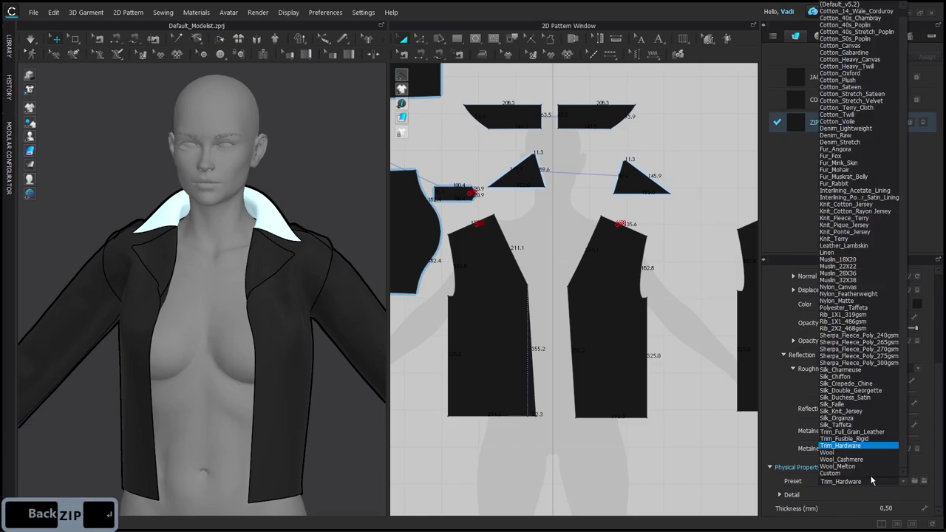
left_click(890, 172)
left_click(917, 304)
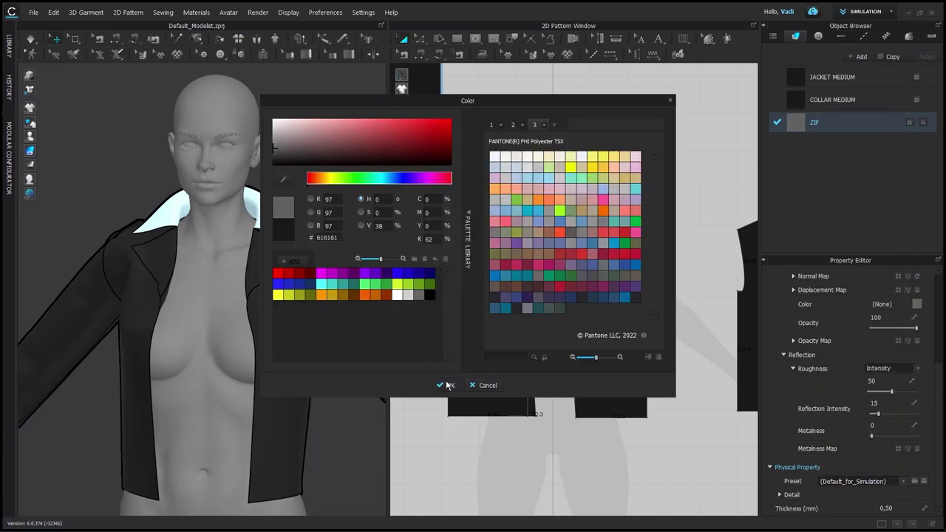
left_click(444, 382)
Step: Measure the combined length of the wearer's left front edge and the lapel's base edge
scroll(565, 322, "up", 4)
key("z")
left_click(575, 315)
middle_click_drag(680, 257, 569, 362, "alt")
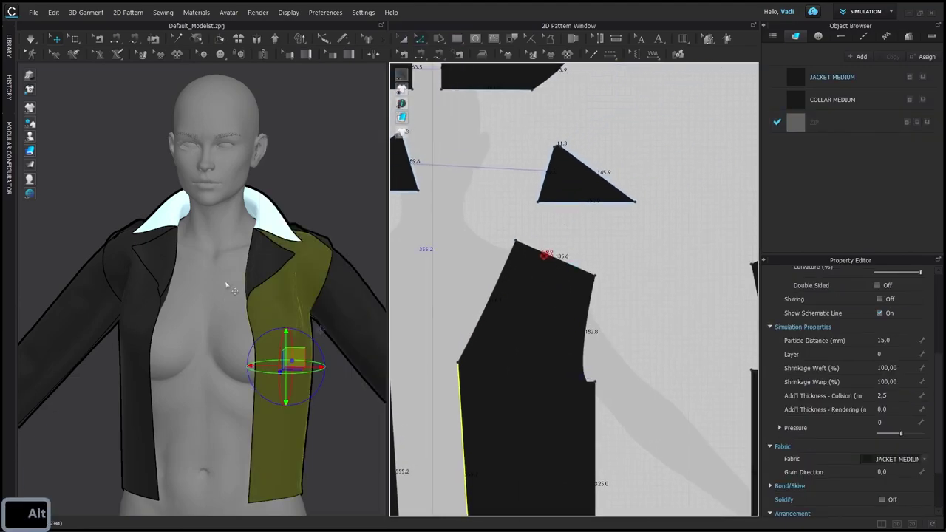
left_click(255, 273)
key("z")
left_click(584, 202)
left_click(459, 397, "shift")
left_click_drag(299, 351, 338, 357, "alt")
Step: Create a 10 by 507.3 mm rectangle in the ZIP fabric beside the wearer's left front pattern
key("s")
left_click(650, 224)
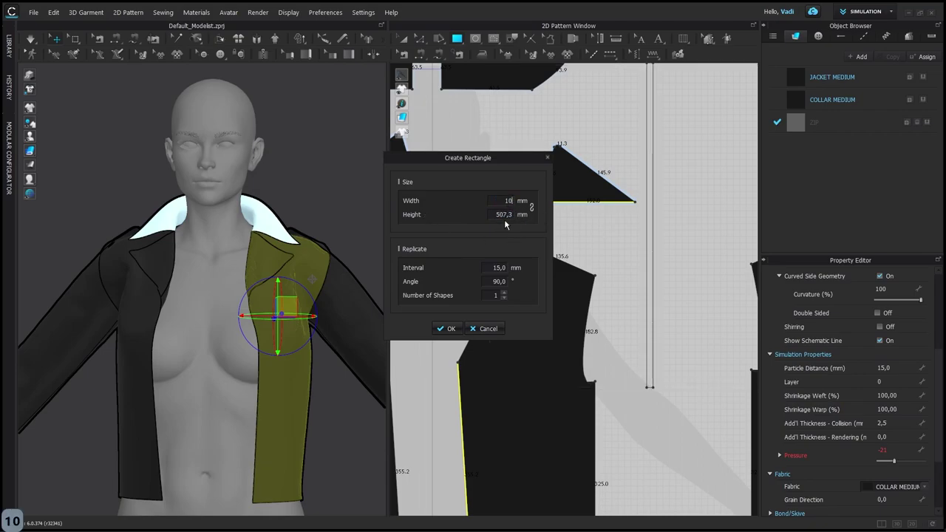
left_click(449, 334)
key("a")
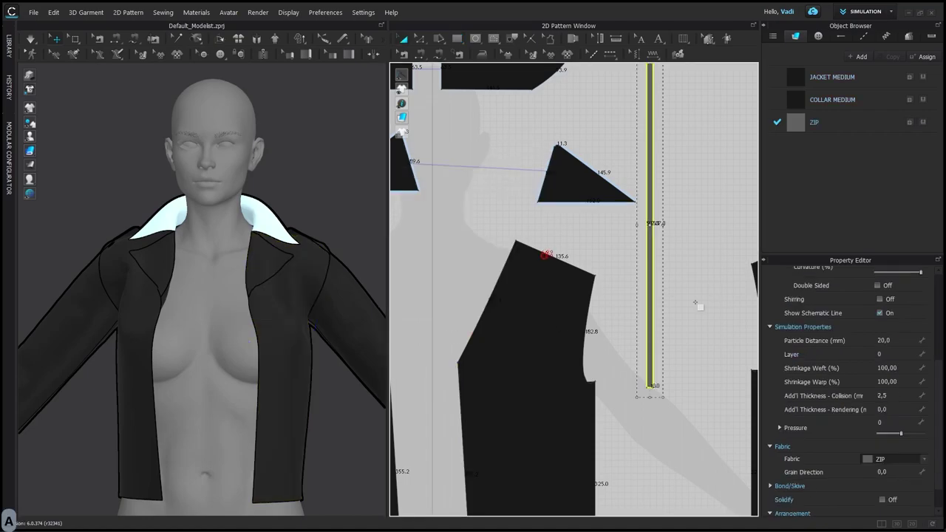
Step: Sew the zip strip's long edge to the wearer's left front edge and the base edge of its lapel
scroll(621, 268, "down", 4)
scroll(620, 262, "up", 2)
key("m")
left_click(642, 328)
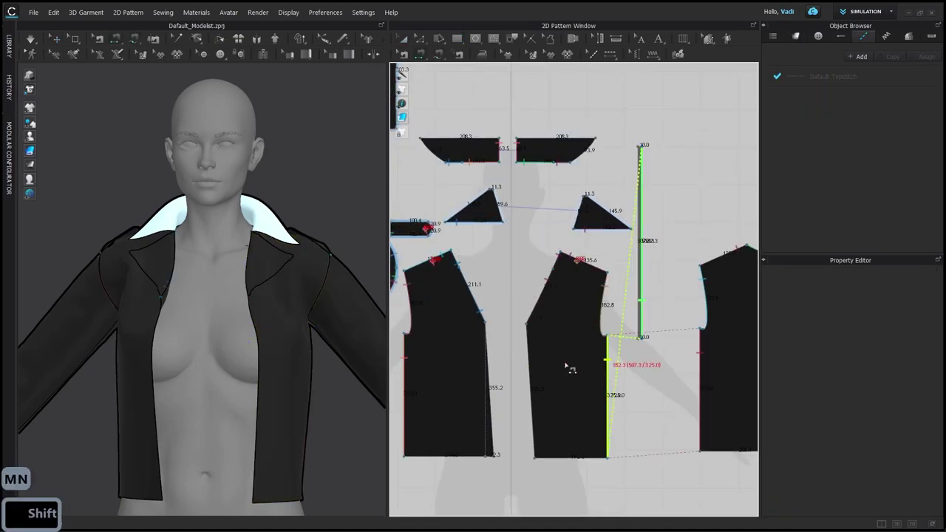
left_click(604, 232)
key("a")
Step: Reverse the strip's two seams to the front edge and the lapel so their sewing lines no longer cross
scroll(317, 269, "down", 5)
left_click_drag(315, 265, 221, 336)
scroll(251, 369, "up", 5)
left_click_drag(255, 377, 259, 346, "alt")
key("b")
left_click(259, 344)
key("ctrl+b")
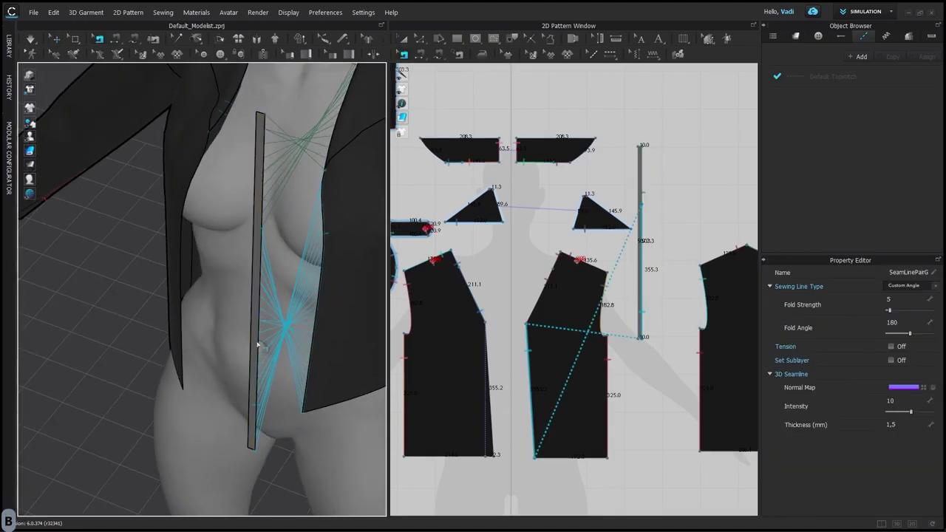
left_click(262, 197)
key("ctrl+b")
Step: Try simulating the jacket with the zip strip sewn on and undo the simulation
key("a")
left_click_drag(264, 199, 285, 162, "alt")
middle_click_drag(285, 162, 237, 306, "alt")
key("space")
left_click_drag(243, 302, 270, 306, "alt")
key("ctrl+z")
Step: Measure the combined length of the wearer's left front edge and the lapel's long slanted outer edge
key("a")
left_click(642, 208)
key("z")
scroll(587, 220, "up", 3)
left_click(507, 373)
left_click(587, 230)
left_click(230, 292)
key("z")
left_click(625, 217)
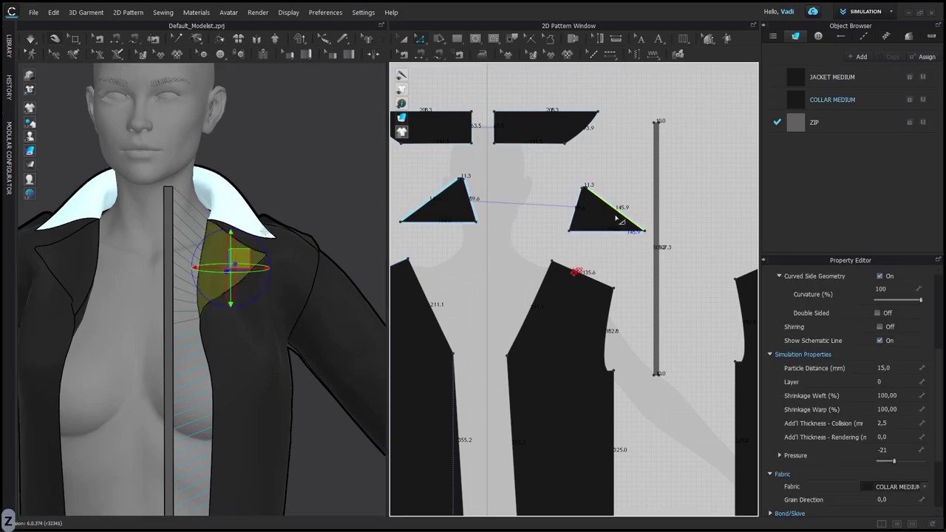
left_click(509, 375, "shift")
scroll(695, 199, "up", 3)
middle_click_drag(681, 238, 643, 229, "alt")
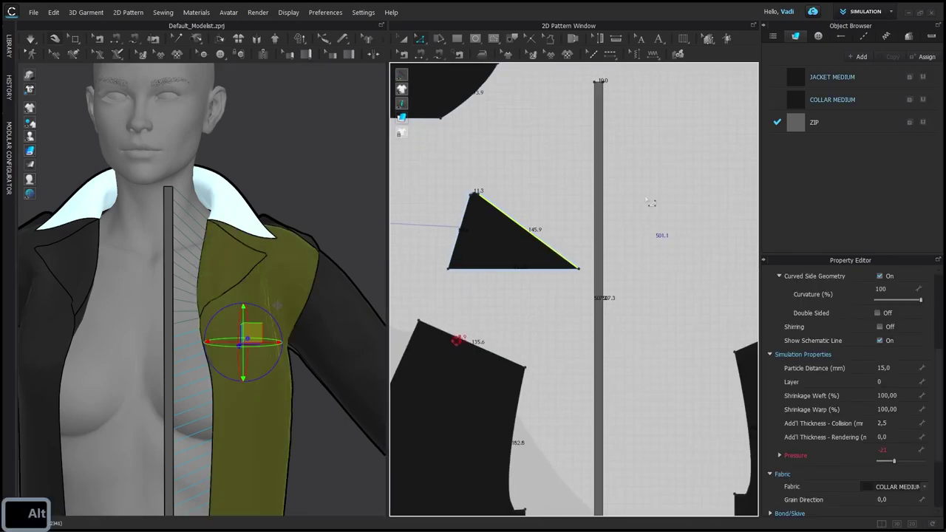
Step: Shorten the zip strip to 501.1 mm by moving its top edge down
left_click(600, 83)
scroll(600, 84, "up", 3)
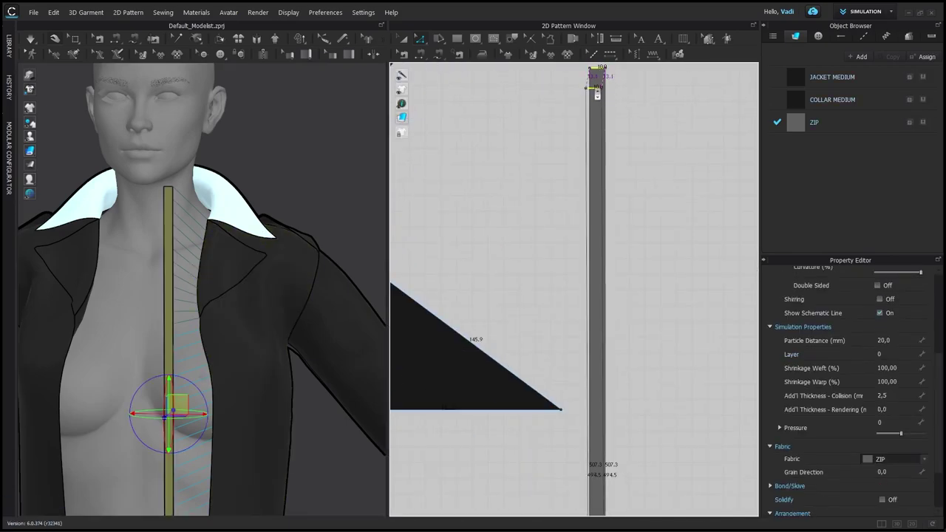
left_click_drag(599, 83, 599, 84)
key("a")
scroll(637, 207, "down", 5)
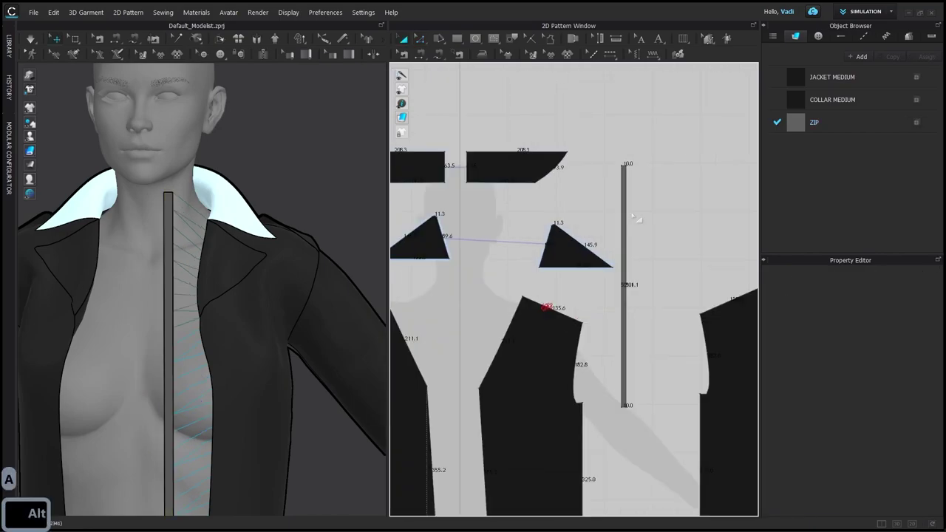
Step: Delete the strip's seam to the lapel base and sew that part to the lapel's slanted outer edge instead
key("b")
left_click(626, 213)
key("Delete")
key("n")
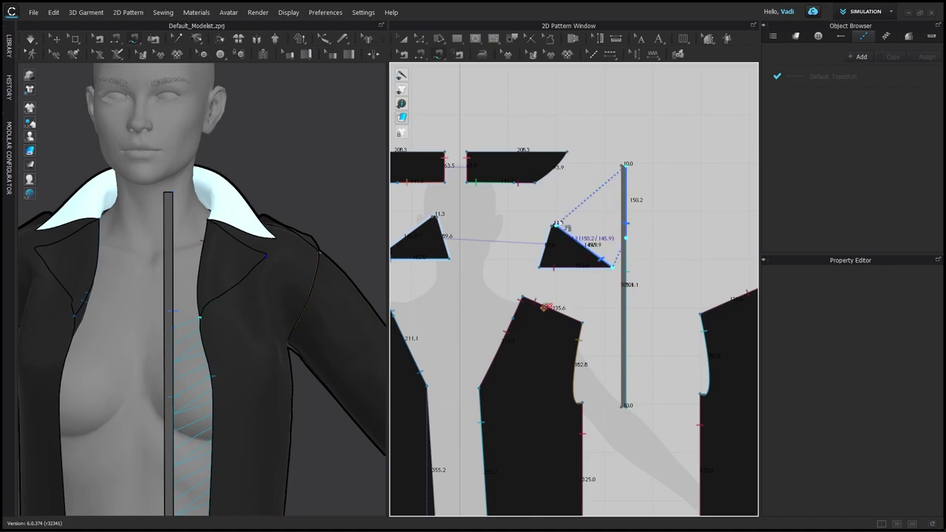
scroll(560, 224, "up", 5)
scroll(524, 230, "up", 2)
left_click(525, 228)
key("a")
Step: Simulate the jacket and pull the zip strip smooth along the lapel's outer edge
key("space")
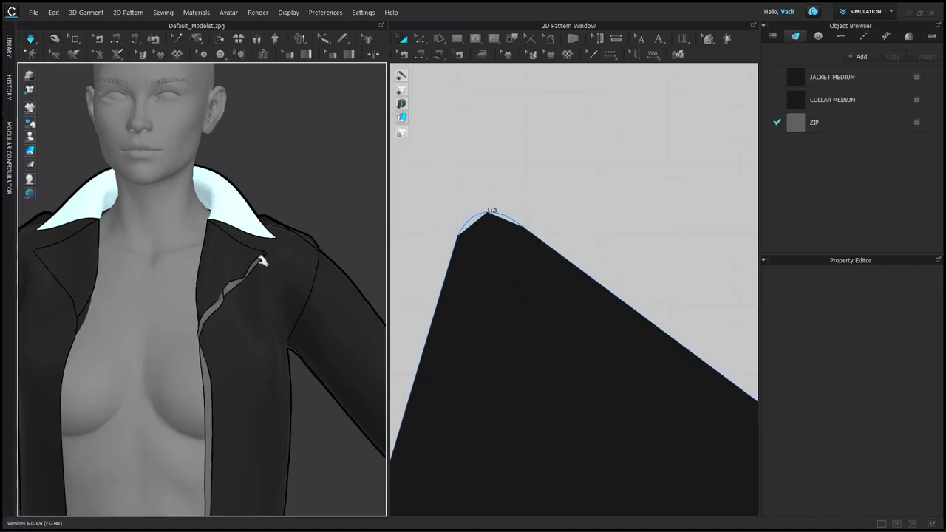
left_click(261, 260)
left_click(209, 291)
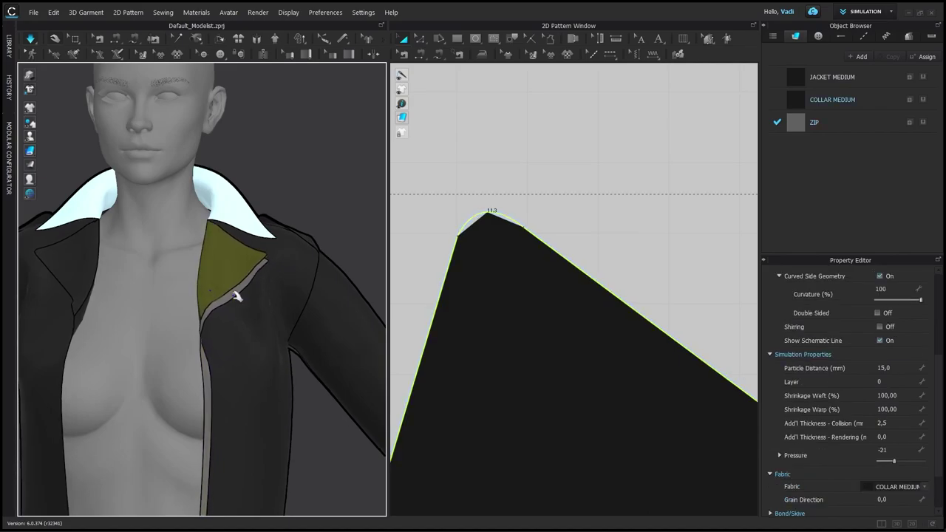
left_click(233, 294)
Step: Change the ZIP fabric's physical preset and choose ZIP again as the strip's fabric
left_click(839, 127)
left_click(871, 480)
left_click(866, 455)
key("a")
key("space")
left_click(209, 390)
left_click(909, 460)
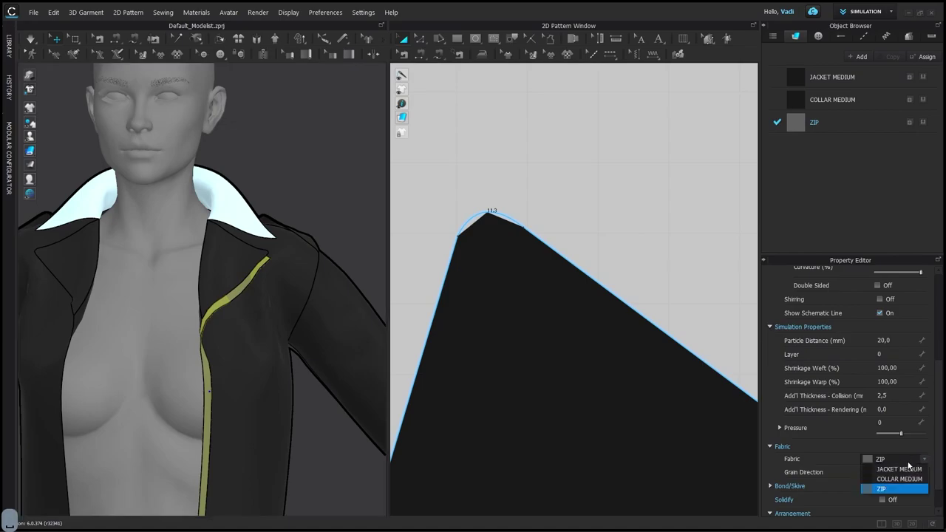
left_click(902, 488)
left_click(849, 105)
left_click(855, 126)
Step: Simulate again while pulling the zip strip's upper end, the lapel and the wearer's left front hem into place
key("space")
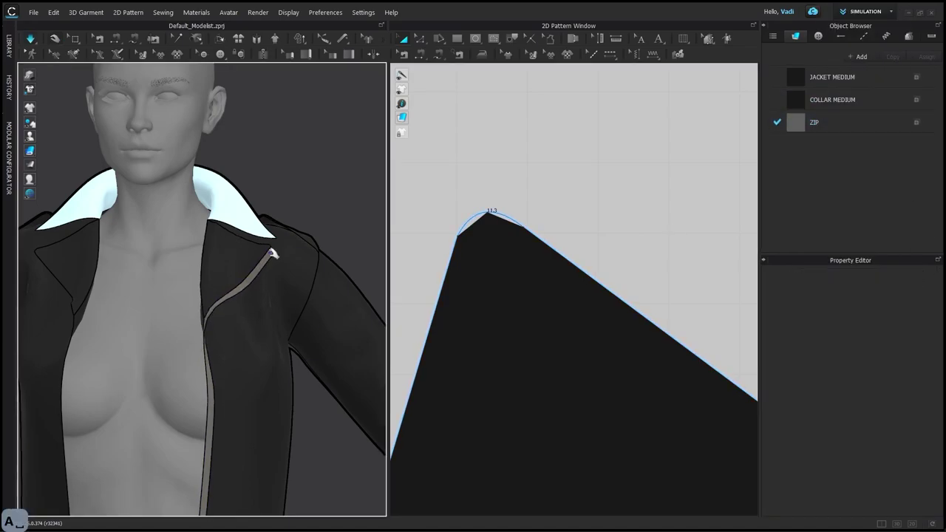
left_click(271, 256)
right_click_drag(272, 307, 258, 221, "alt")
key("space")
left_click_drag(258, 222, 246, 235)
key("space")
scroll(284, 193, "down", 3)
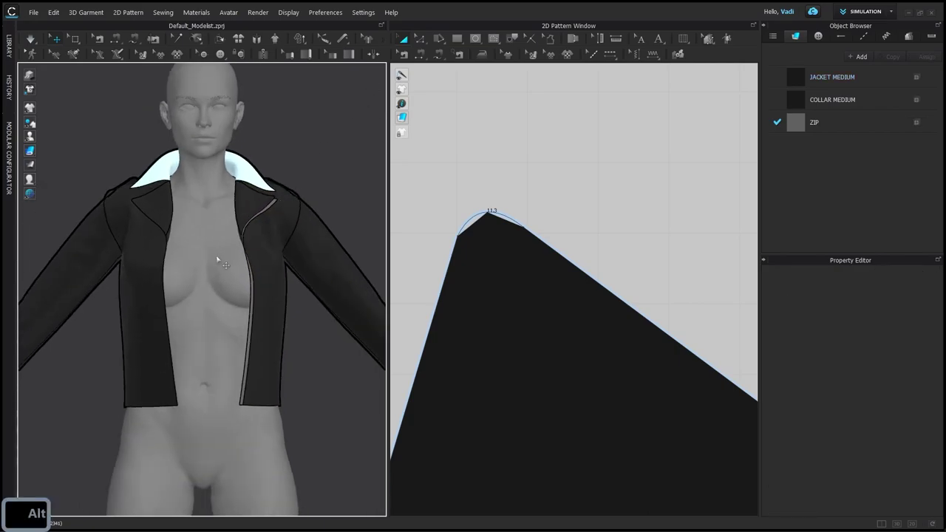
left_click_drag(269, 260, 266, 259, "alt")
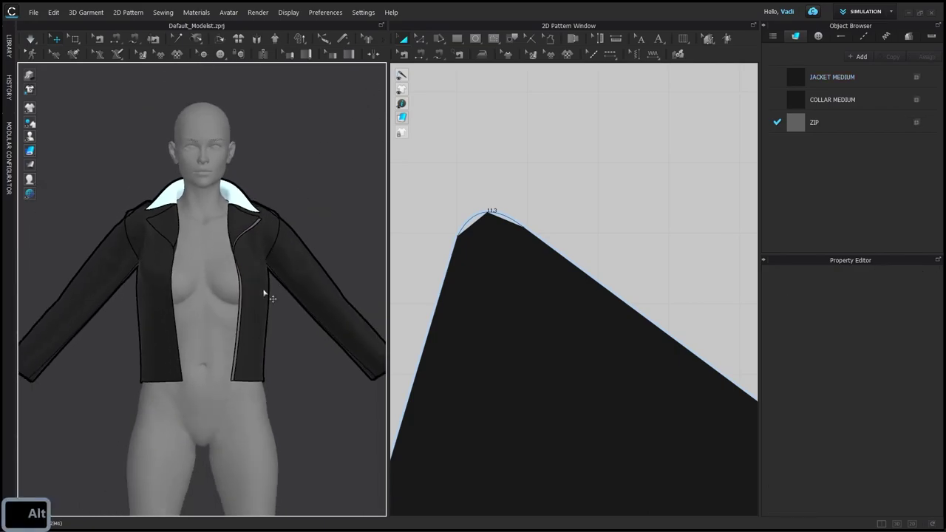
scroll(259, 275, "up", 5)
left_click(258, 308)
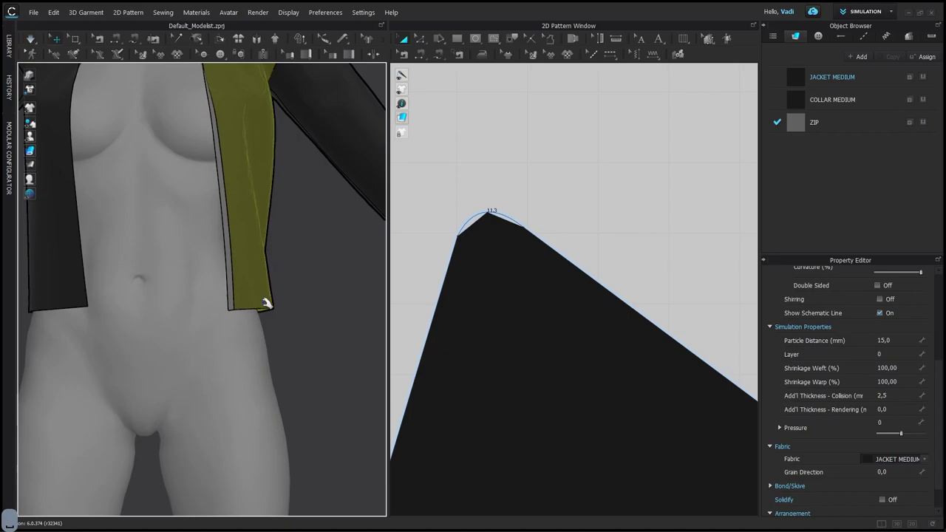
middle_click_drag(266, 303, 277, 326, "alt")
Step: Check the seam and edge lengths on the wearer's right front where its lapel is attached
scroll(250, 365, "down", 3)
left_click(152, 306)
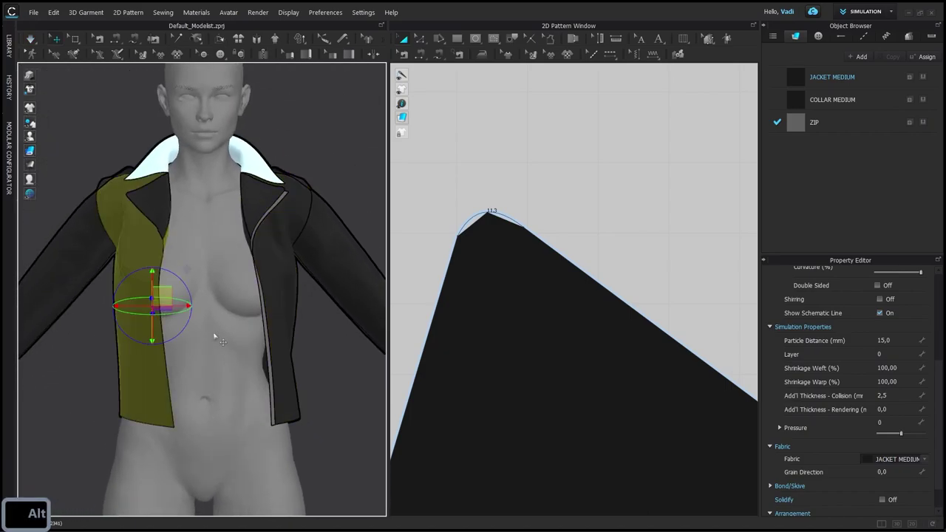
middle_click_drag(206, 280, 225, 301, "alt")
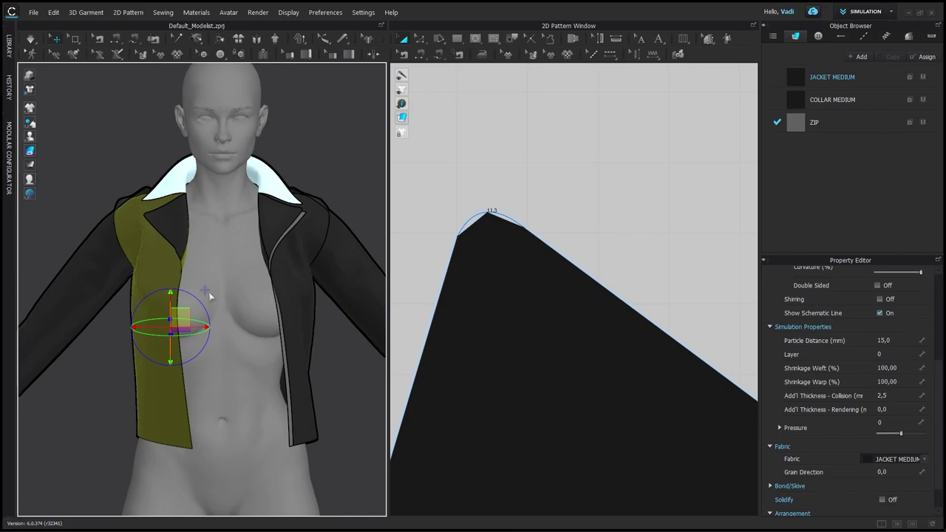
left_click_drag(213, 294, 208, 268, "alt")
scroll(581, 357, "down", 10)
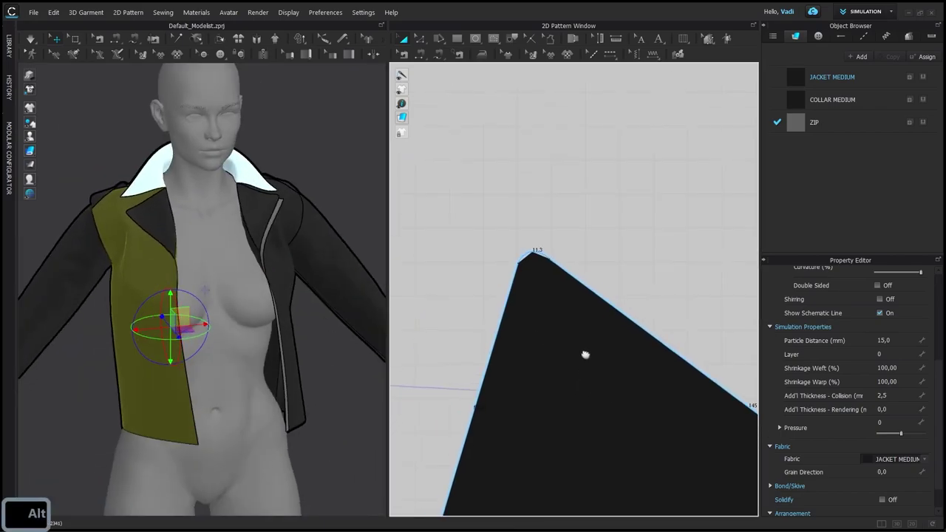
middle_click_drag(570, 264, 600, 177, "alt")
left_click(654, 241)
key("z")
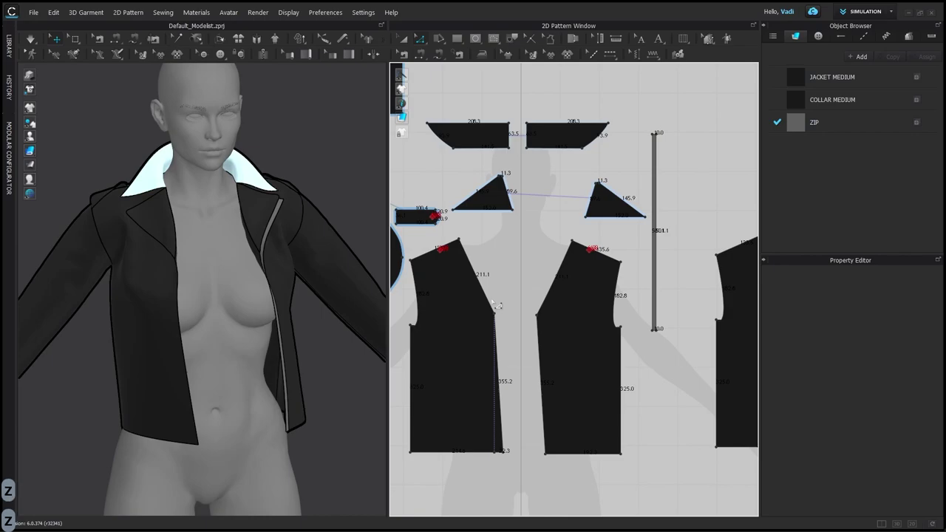
key("b")
scroll(483, 282, "up", 4)
left_click(474, 279)
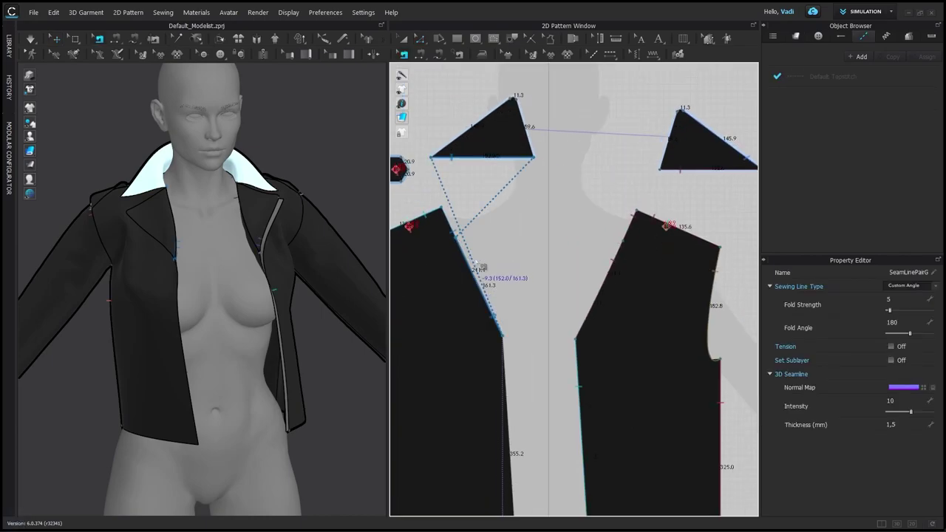
key("z")
left_click(510, 356)
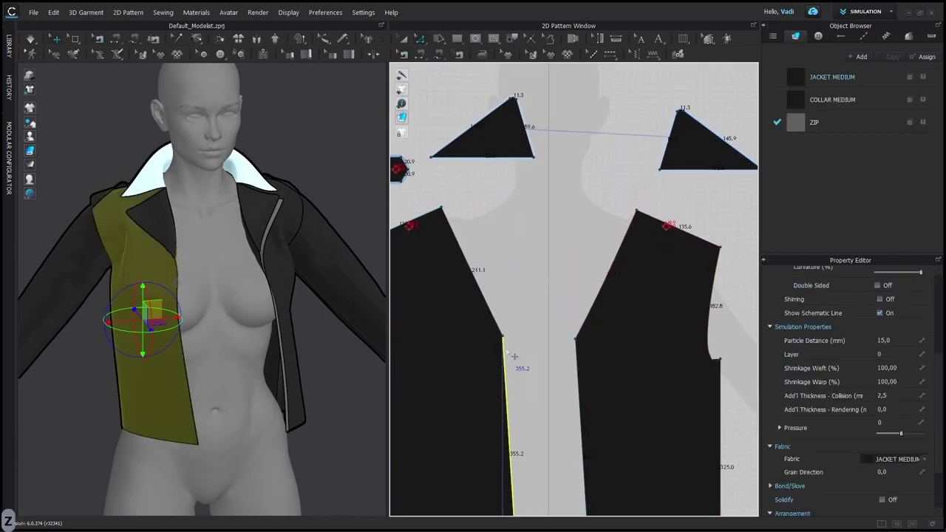
Step: Try creating a rectangle 161.3 mm high beside the wearer's right front and undo it
left_click(523, 249)
left_click(510, 215)
type("161.,")
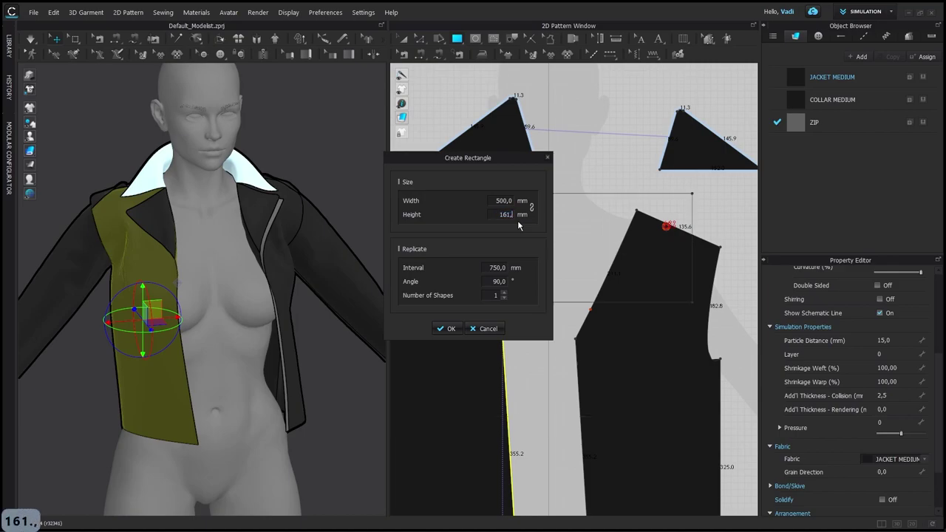
type("3")
key("Return")
scroll(527, 237, "down", 4)
key("ctrl+z")
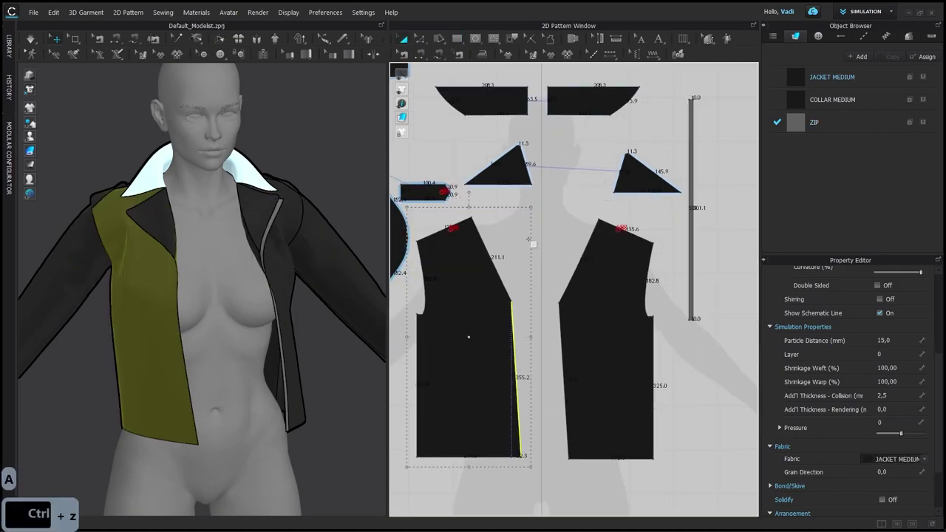
Step: Create a 10 by 161.3 mm rectangle in the ZIP fabric between the two front patterns
key("a")
key("s")
left_click(536, 245)
type("61,")
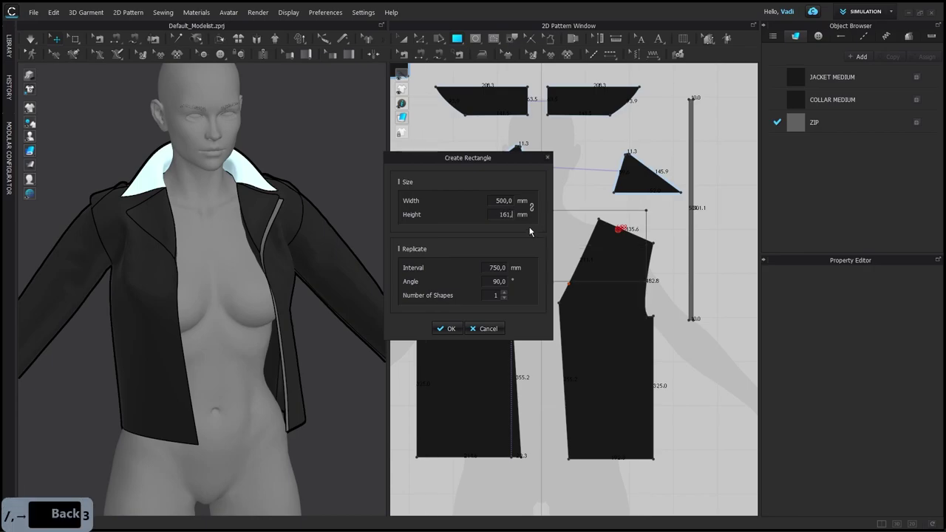
type("10")
key("Return")
key("a")
Step: Sew the short zip strip's long edge to the slanted lapel edge of the wearer's right front
scroll(515, 292, "up", 3)
middle_click_drag(299, 284, 330, 279, "alt")
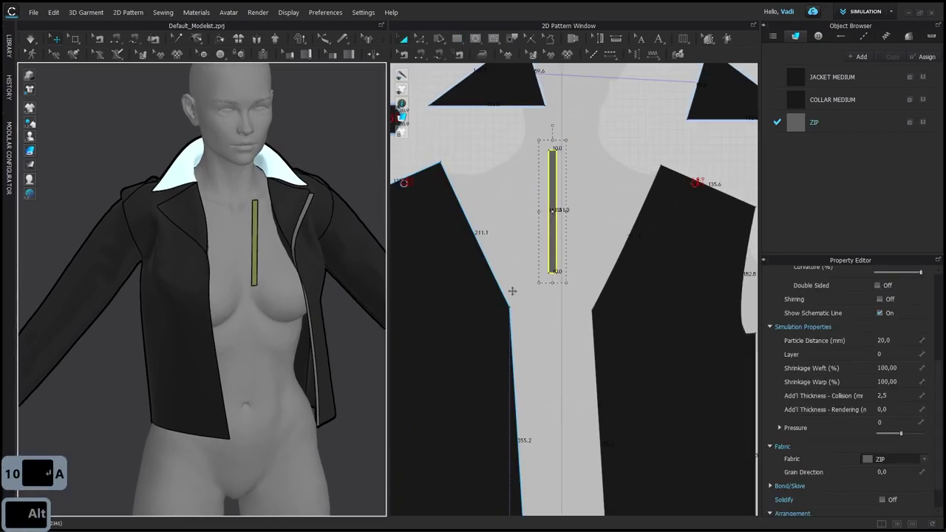
key("m")
scroll(551, 279, "up", 2)
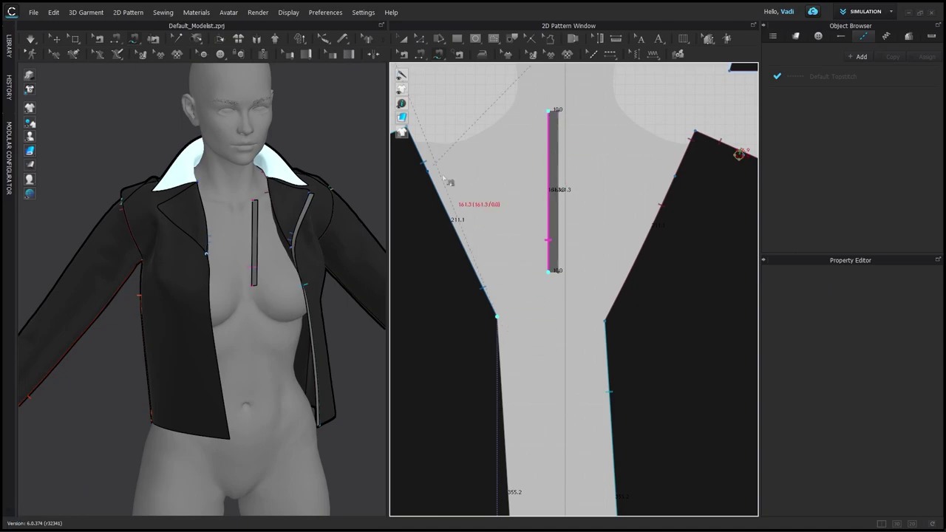
left_click(449, 193)
Step: Try positioning the short zip strip beside the wearer's right lapel, simulate it, and undo the attempt
key("a")
left_click_drag(254, 247, 196, 258)
left_click_drag(193, 212, 277, 243)
key("ctrl+z")
scroll(221, 250, "up", 4)
left_click(212, 171)
key("space")
key("ctrl+z")
key("ctrl+z")
key("ctrl+z")
key("ctrl+z")
Step: Try rotating and moving the short strip behind the lapel before simulating, and undo the changes
left_click_drag(275, 164, 270, 262, "alt")
left_click(256, 229)
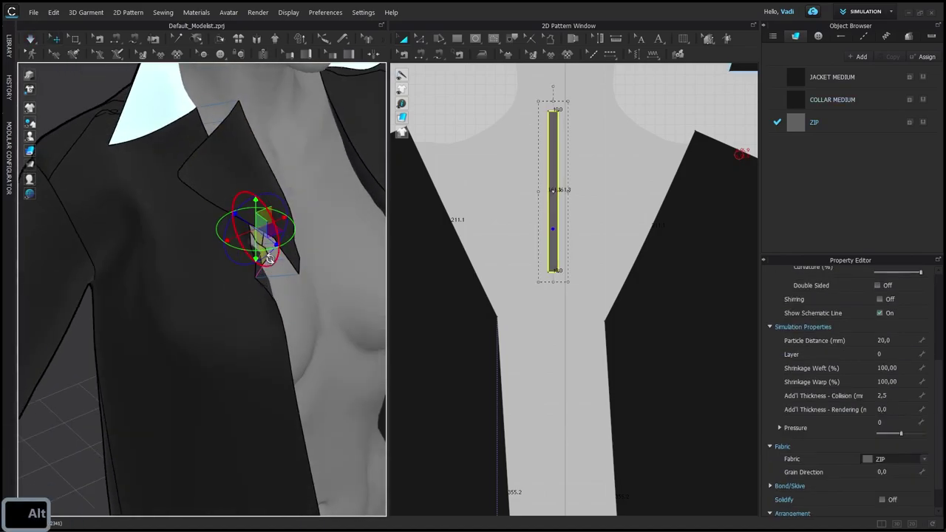
left_click_drag(239, 181, 224, 260)
left_click_drag(224, 260, 206, 229, "alt")
left_click_drag(259, 304, 177, 247)
left_click_drag(169, 260, 247, 332)
key("space")
key("ctrl+z")
key("ctrl+z")
key("ctrl+z")
key("ctrl+z")
key("ctrl+z")
key("ctrl+z")
key("ctrl+z")
key("ctrl+z")
key("ctrl+z")
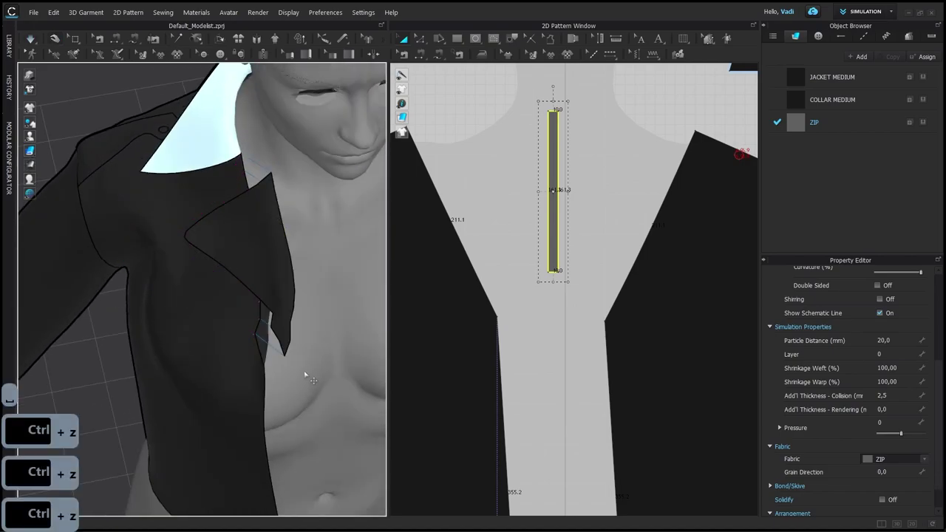
Step: Try simulating the strip and lapel again while viewing the wearer's right front from several sides
left_click_drag(246, 333, 229, 295, "alt")
left_click(147, 299)
left_click_drag(148, 297, 133, 256, "alt")
left_click_drag(200, 261, 171, 257, "alt")
key("ctrl+z")
left_click_drag(153, 297, 212, 264, "alt")
left_click(148, 319)
mouse_move(269, 301)
left_mouse_down("alt")
mouse_move(330, 299)
mouse_move(268, 301)
left_mouse_up("alt")
left_click_drag(266, 302, 201, 312, "alt")
key("space")
key("ctrl+z")
right_click_drag(336, 317, 302, 359, "alt")
left_click(294, 358)
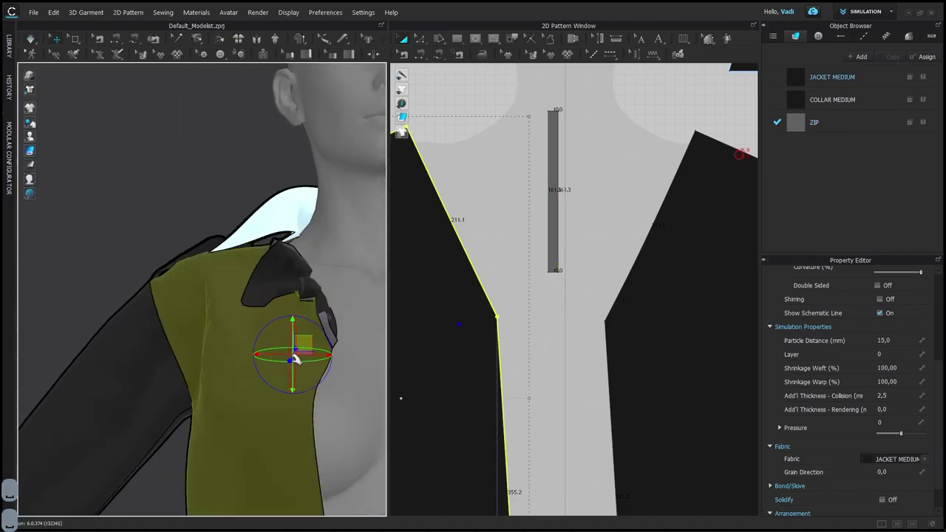
key("ctrl+z")
Step: Try pulling the crumpled lapel into place on the wearer's right front during simulation, and undo it
left_click(306, 288)
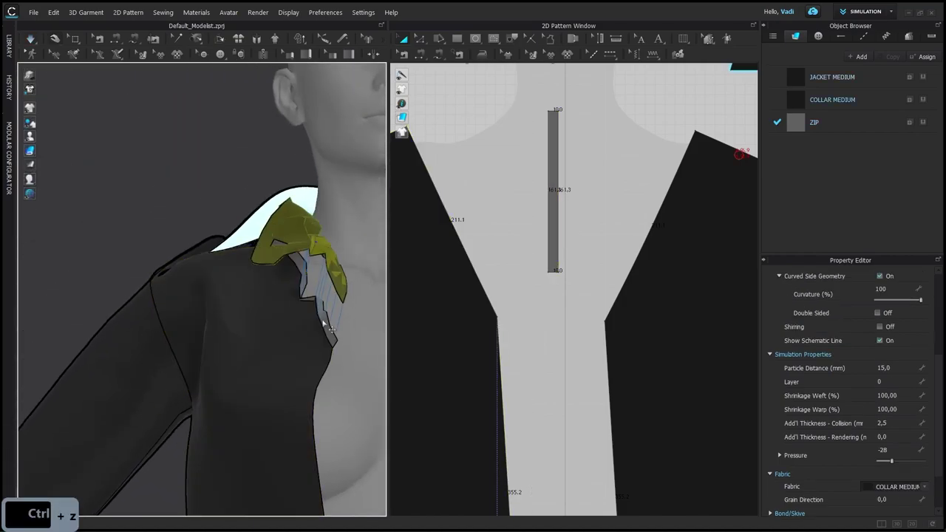
left_click(312, 322)
left_click(281, 236)
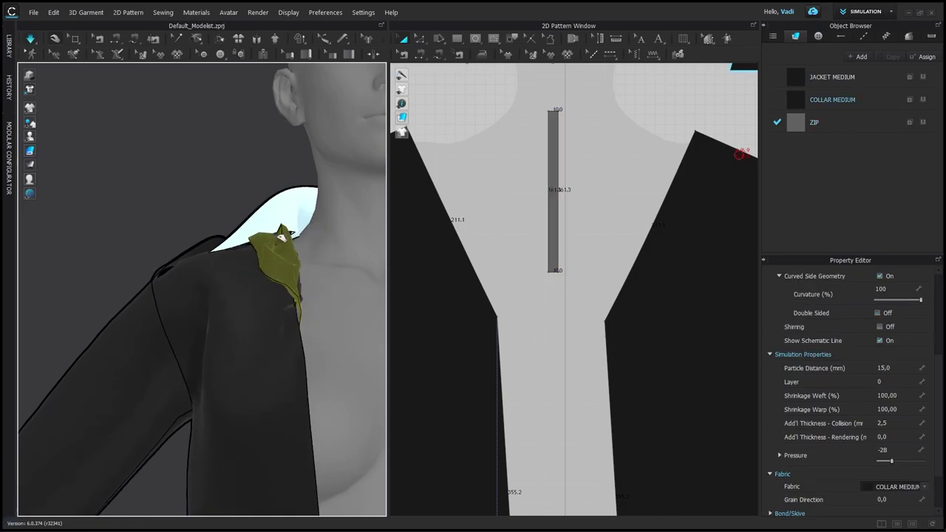
left_click_drag(297, 361, 332, 390)
left_click(290, 285)
key("space")
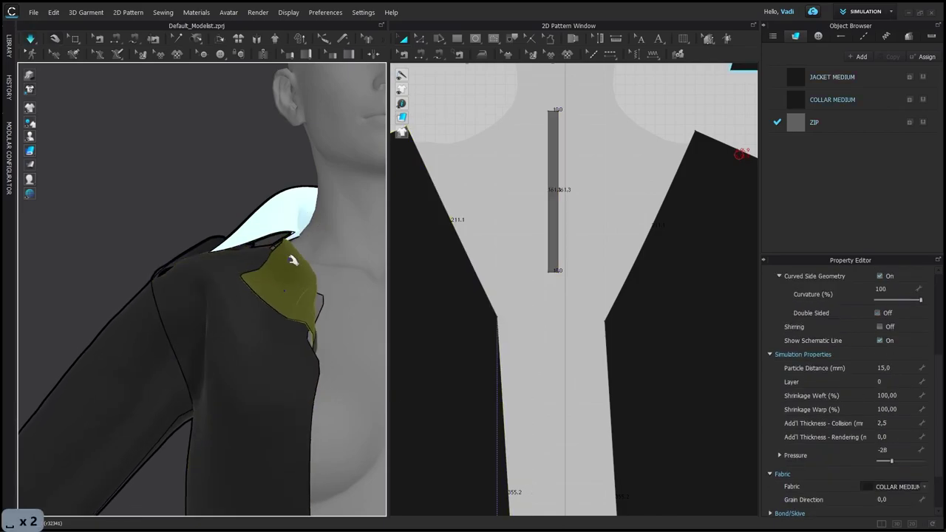
key("ctrl+z")
key("ctrl+z")
key("ctrl+z")
key("ctrl+z")
key("ctrl+z")
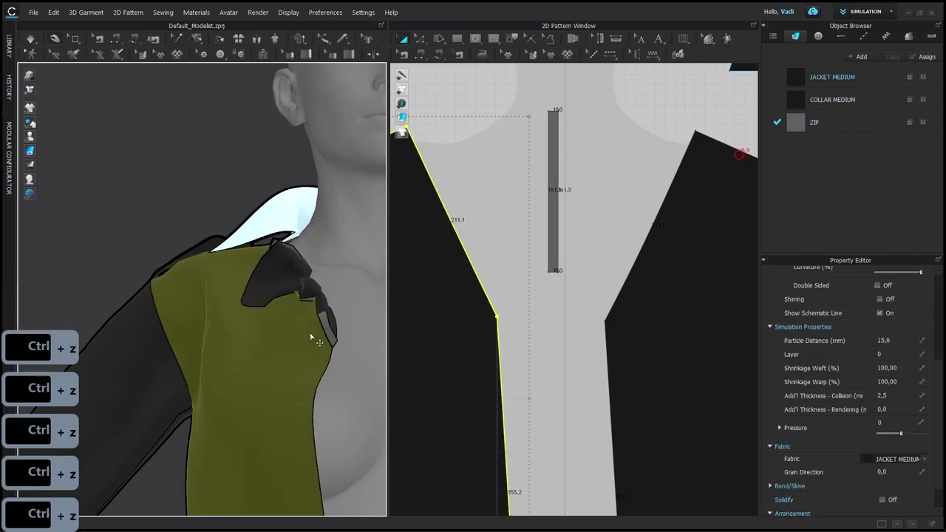
Step: Freeze the wearer's right front pattern, trying a simulation of the lapel and zip strip and undoing it
left_click_drag(314, 339, 302, 348, "alt")
left_click(302, 345)
key("ctrl+k")
left_click(331, 333)
key("space")
key("ctrl+z")
Step: Set the particle distance of the wearer's right lapel and the short zip strip to 5 mm
left_click(292, 285)
left_click(309, 245, "shift")
scroll(818, 484, "down", 1)
left_click(897, 340)
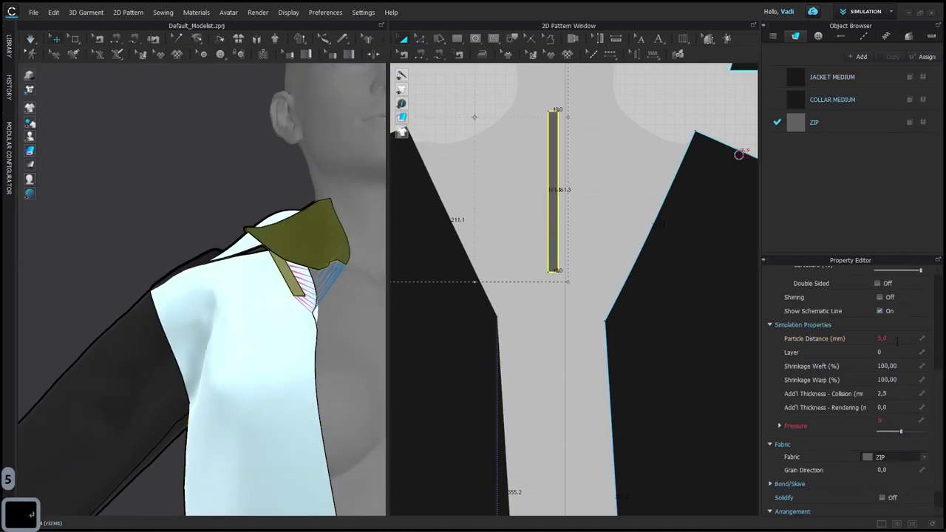
Step: Place the short zip strip behind the lapel and simulate to drape both over the frozen front
left_click(325, 329)
key("space")
left_click_drag(302, 288, 293, 258)
left_click(304, 296)
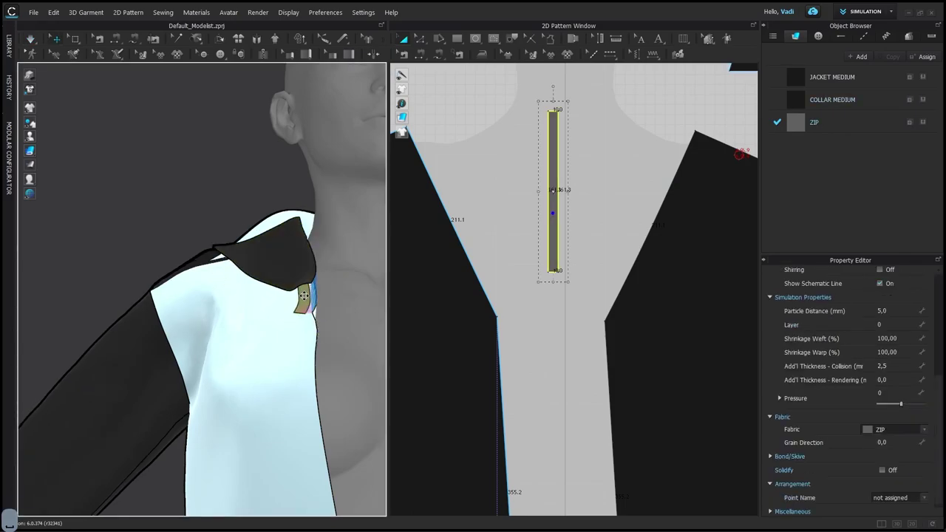
left_click_drag(306, 305, 376, 316, "alt")
left_click(300, 278)
key("space")
left_click_drag(304, 275, 245, 321, "alt")
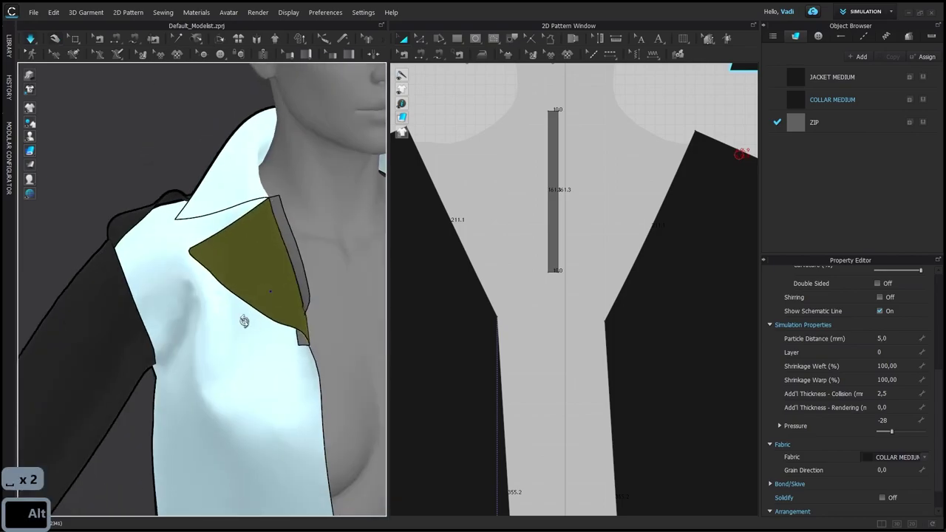
Step: Tug the zip strip and lapel during simulation, undo poor results, and pull the lapel tip outward to flatten it
left_click_drag(301, 279, 239, 288)
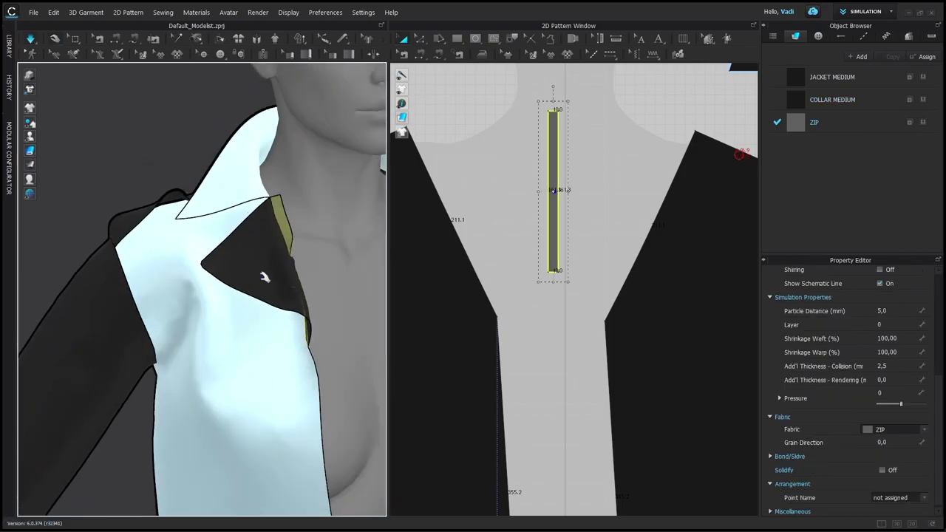
left_click(265, 282)
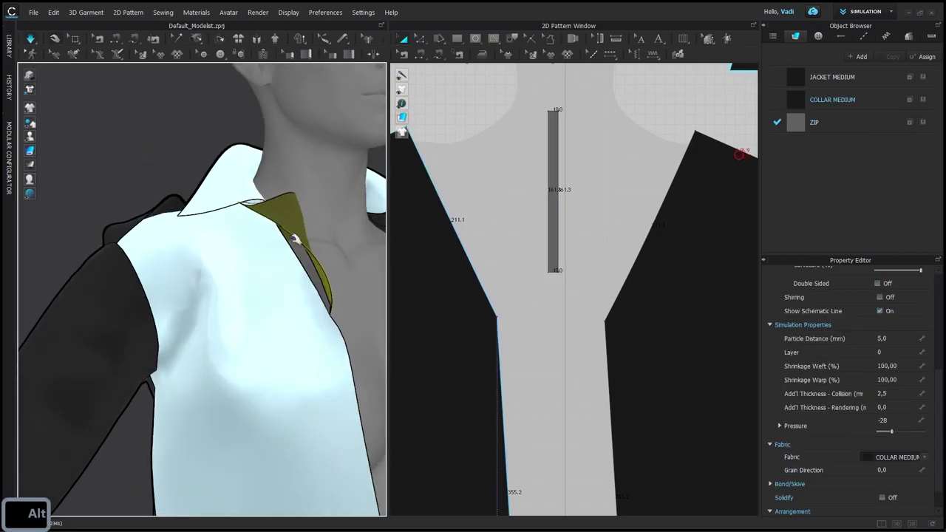
key("ctrl+z")
key("ctrl+z")
left_click_drag(283, 265, 247, 230)
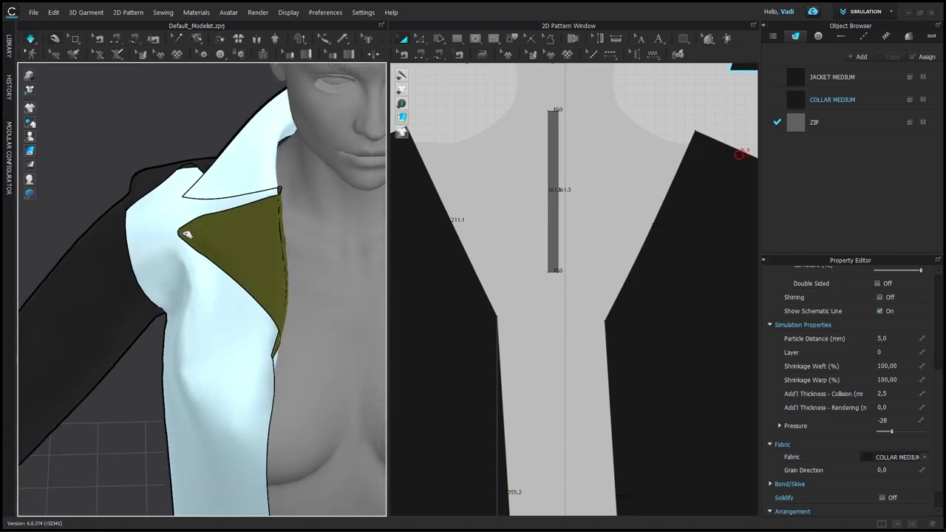
left_click_drag(163, 236, 235, 235, "alt")
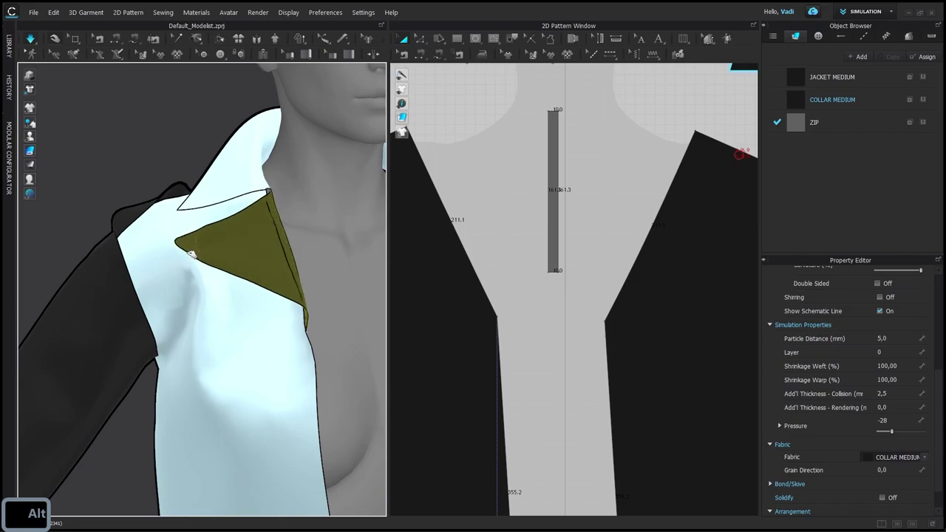
right_click_drag(280, 253, 226, 213, "alt")
middle_click_drag(226, 213, 205, 178, "alt")
right_click_drag(204, 178, 259, 222, "alt")
left_click(232, 289)
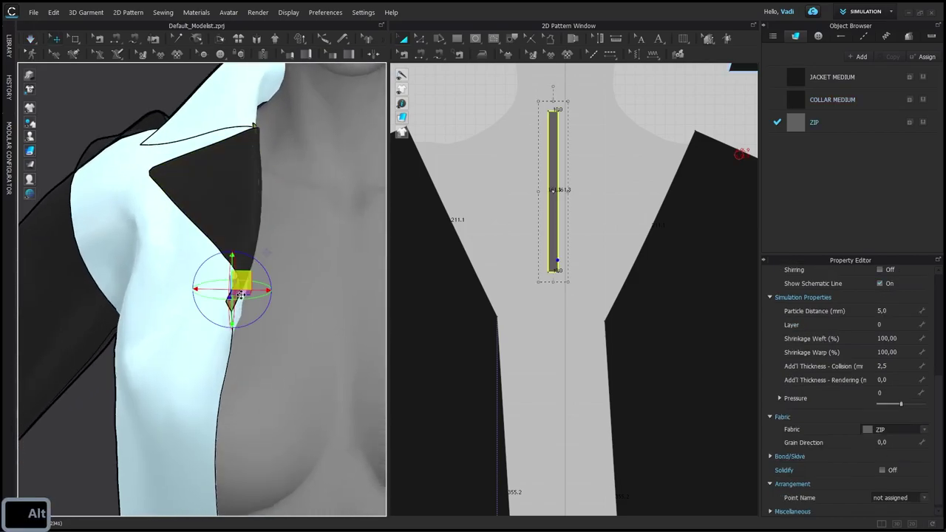
Step: Check the wearer's right front edge length and create a 10 by 355.2 mm ZIP rectangle placed below the short strip
middle_click_drag(354, 369, 333, 290, "alt")
scroll(553, 340, "down", 3)
middle_click_drag(552, 340, 549, 249, "alt")
key("z")
left_click(528, 287)
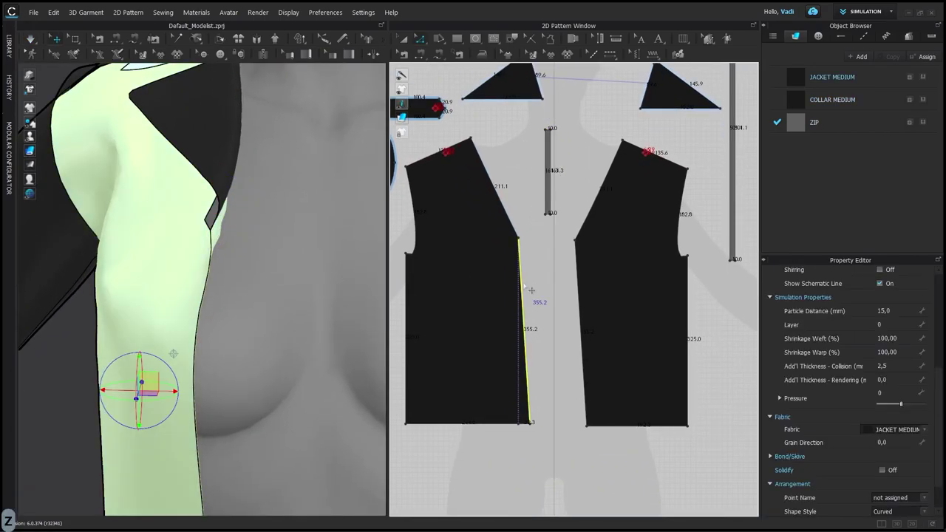
scroll(529, 287, "up", 1)
left_click(554, 207)
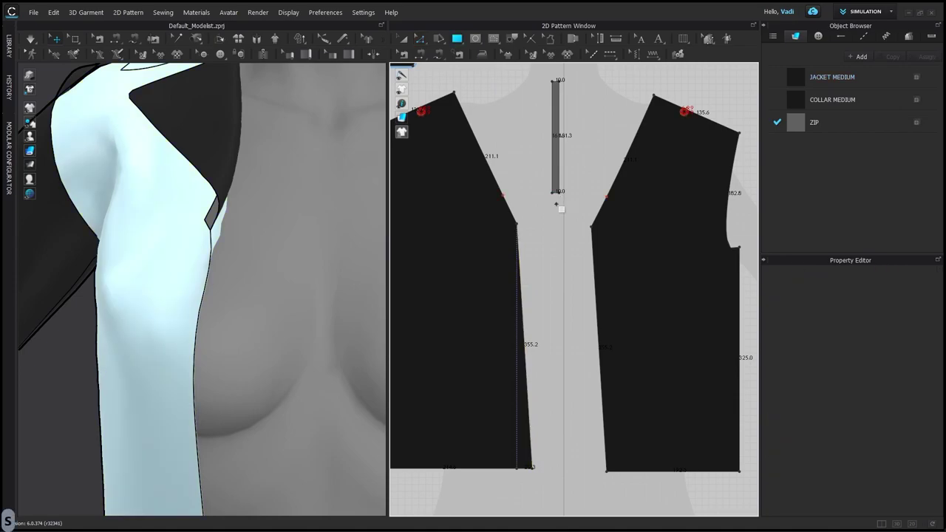
left_click(556, 205)
key("Tab")
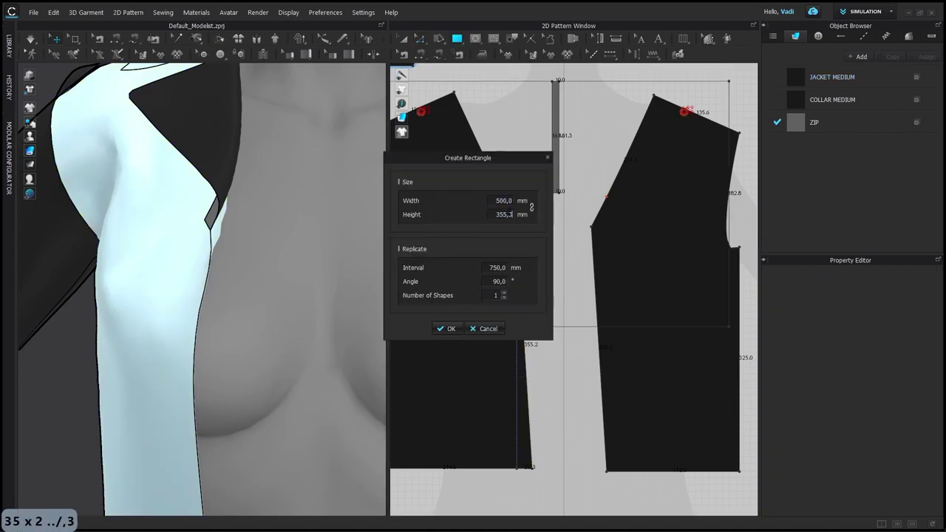
type("10")
key("Return")
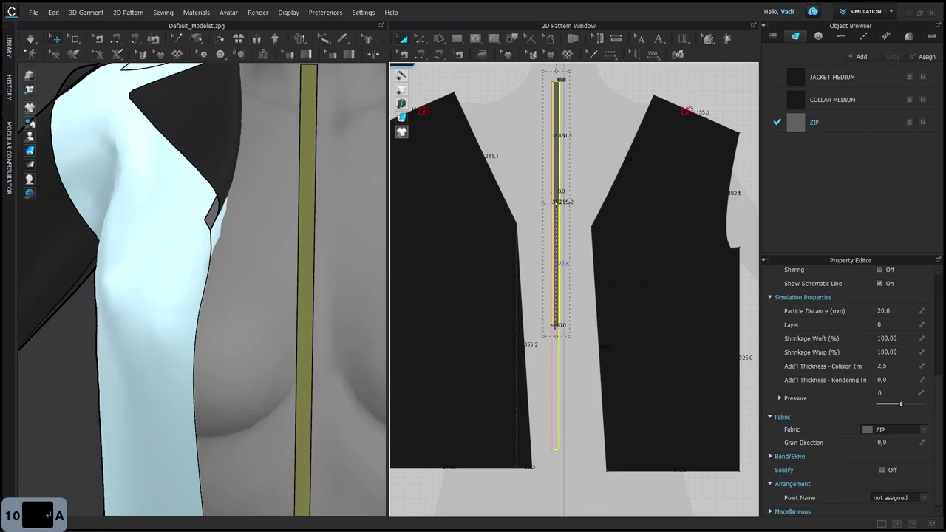
left_click_drag(556, 323, 555, 334)
Step: Sew the long zip strip's side to the lower front edge of the wearer's right front
scroll(561, 304, "up", 3)
key("n")
left_click(545, 236)
left_click(494, 222)
key("a")
Step: Sew the top end of the long zip strip to the bottom end of the short one
key("n")
left_click(550, 145)
left_click(550, 114)
key("a")
Step: Move the long zip strip to the wearer's right front edge in 3D and simulate, pulling the lapel tip outward
right_click_drag(317, 248, 261, 249, "alt")
left_click_drag(253, 246, 185, 331)
key("space")
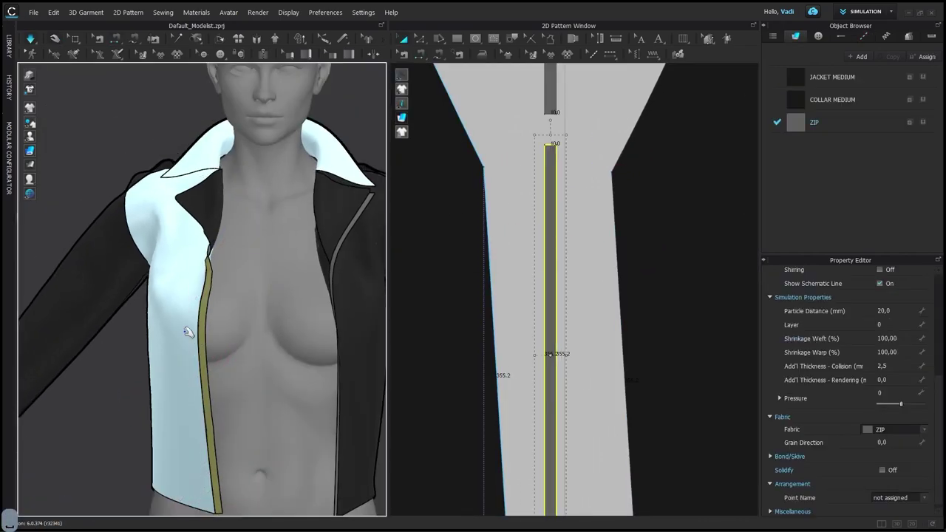
left_click_drag(130, 253, 180, 260, "alt")
middle_click_drag(180, 259, 227, 253, "alt")
left_click_drag(168, 198, 153, 209)
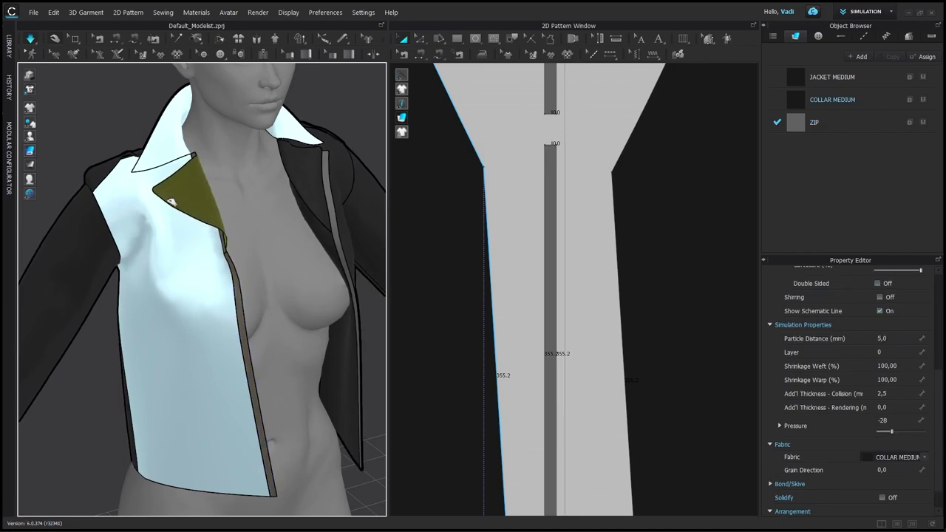
Step: Lower the short zip strip's top edge to shorten the strip to about 120.3 mm
middle_click_drag(252, 249, 301, 293, "alt")
middle_click_drag(545, 90, 626, 319, "alt")
key("z")
key("z")
left_click_drag(633, 151, 633, 165)
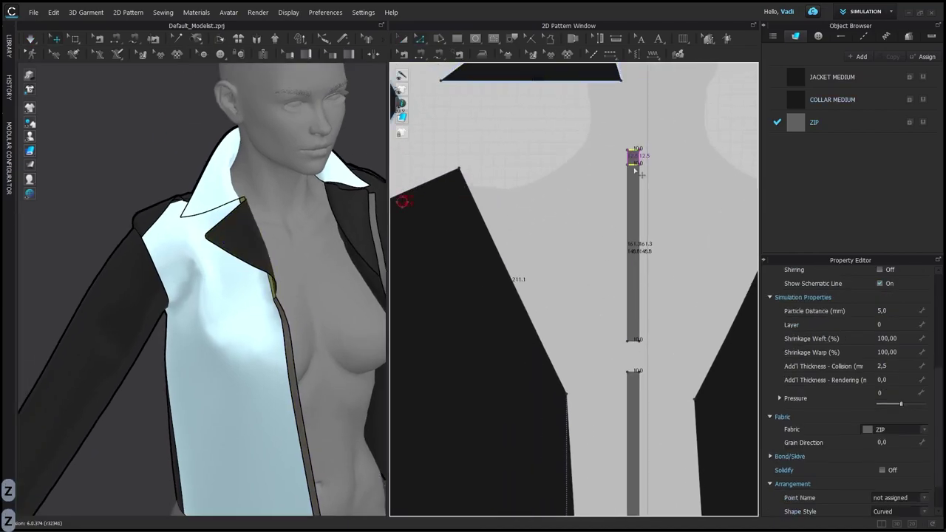
Step: Shorten the short strip's seam on the wearer's right front to about 125.7 mm
key("v")
key("b")
left_click(511, 278)
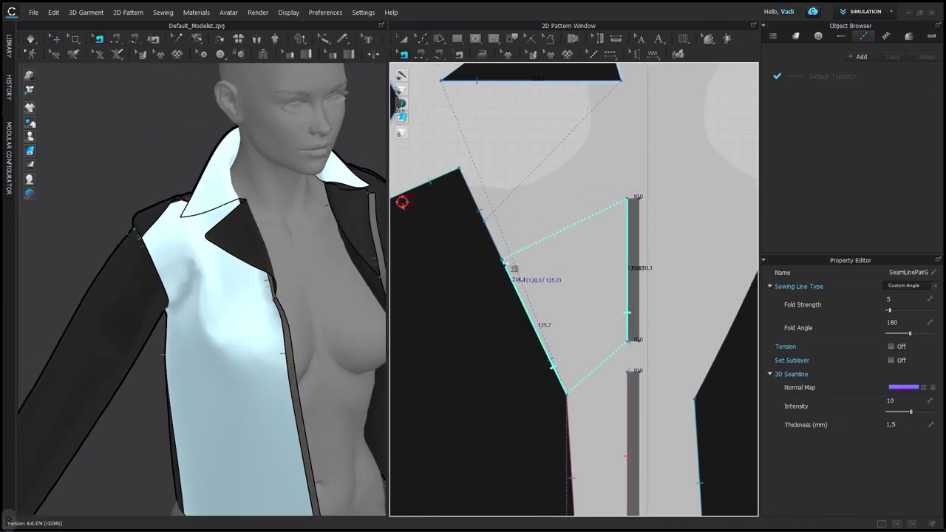
Step: Simulate the shortened zip strip while pulling the wearer's right lapel tip outward
key("a")
key("space")
left_click_drag(218, 239, 180, 248)
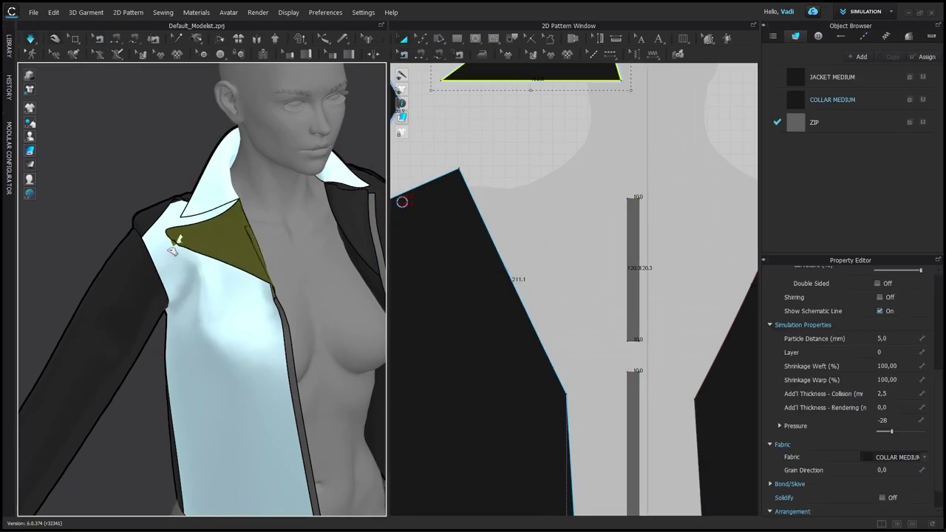
key("space")
left_click_drag(260, 277, 227, 274, "alt")
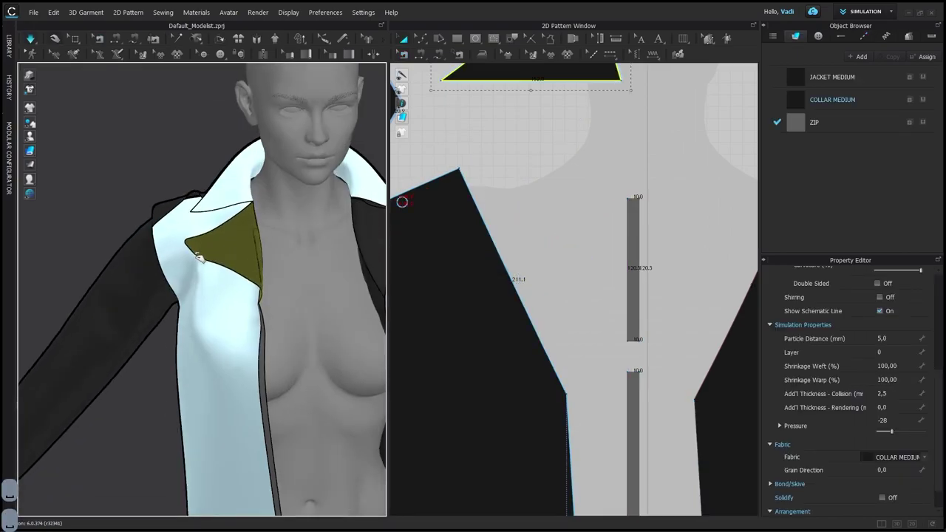
Step: Merge the facing ends of the short and long zip strips into one pattern
key("z")
left_click(633, 372)
left_click(633, 340, "shift")
right_click(631, 340)
left_click(669, 445)
Step: Remove the two leftover points where the zip strips were joined
left_click_drag(613, 328, 662, 352)
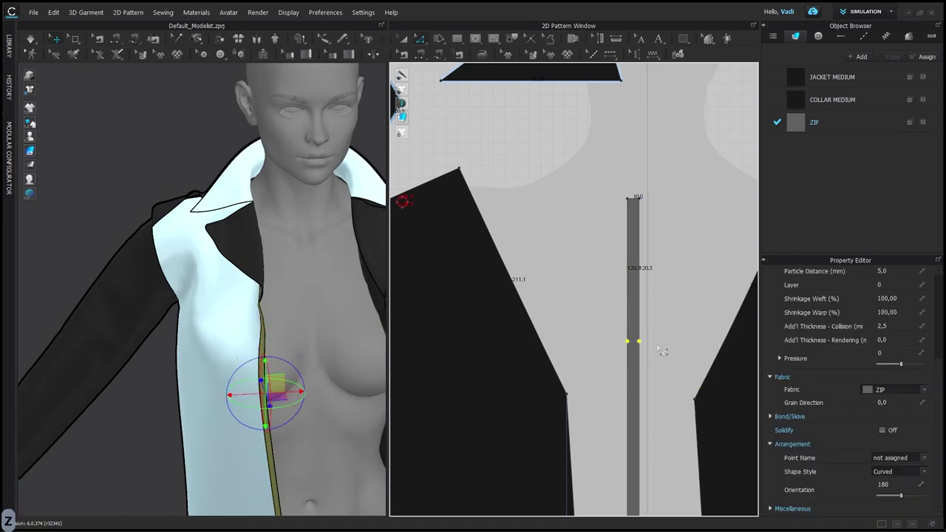
key("Delete")
right_click(651, 334)
left_click(691, 212)
Step: Simulate the merged zip strip while pulling the lapel tip outward, and review the whole jacket
key("a")
left_click(179, 245)
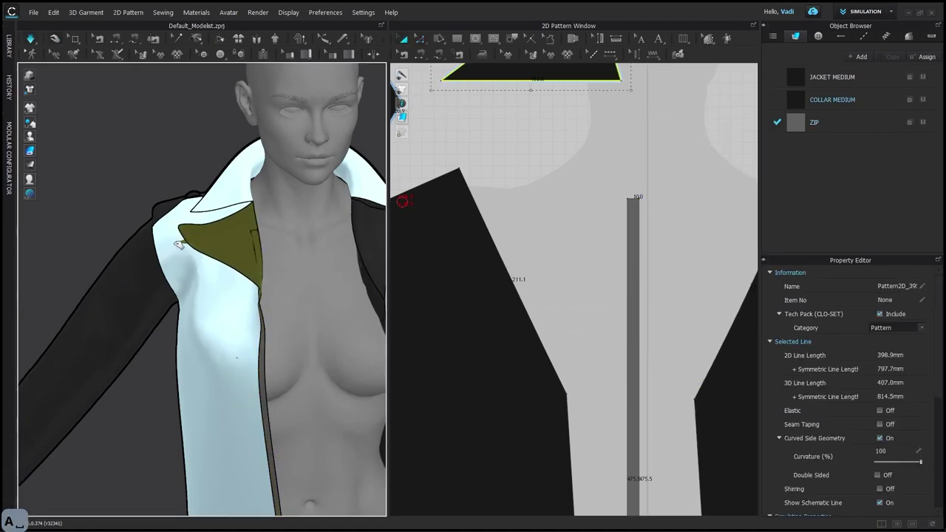
scroll(271, 293, "down", 3)
left_click_drag(271, 294, 226, 199, "alt")
scroll(224, 277, "up", 2)
left_click_drag(225, 277, 222, 323, "alt")
right_click_drag(219, 328, 190, 328, "alt")
left_click_drag(190, 327, 230, 265, "alt")
right_click_drag(229, 264, 192, 266, "alt")
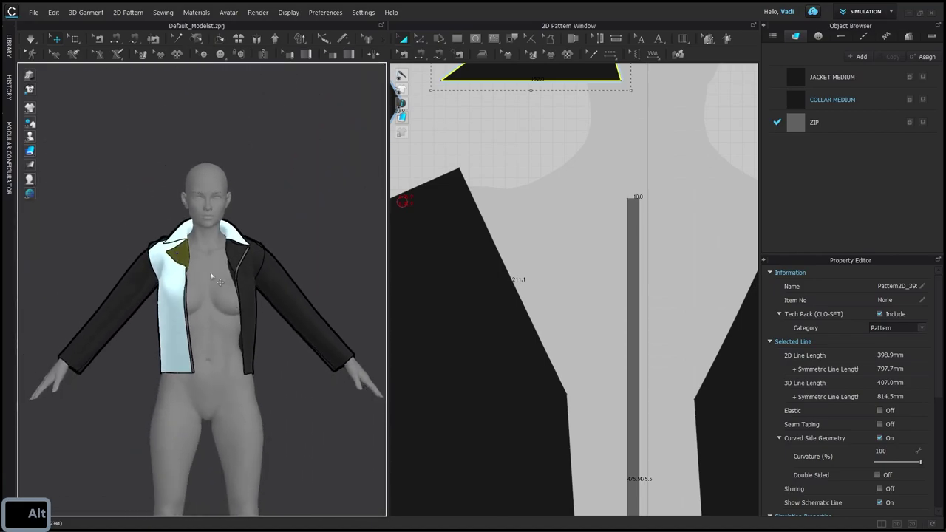
Step: Freeze every jacket pattern except the two sleeves
key("a")
left_click(322, 322)
middle_click_drag(323, 323, 308, 285, "alt")
left_click(113, 261, "shift")
mouse_move(240, 297)
left_mouse_down("alt")
mouse_move(205, 291)
mouse_move(241, 301)
left_mouse_up("alt")
key("ctrl+a")
key("ctrl+j")
key("ctrl+k")
key("ctrl+k")
key("ctrl+k")
left_click(281, 249)
key("ctrl+k")
Step: Set both sleeves' shrinkage to 108% weft and 104% warp
middle_click_drag(288, 267, 229, 279, "alt")
scroll(228, 279, "up", 3)
scroll(898, 459, "down", 3)
left_click(901, 469)
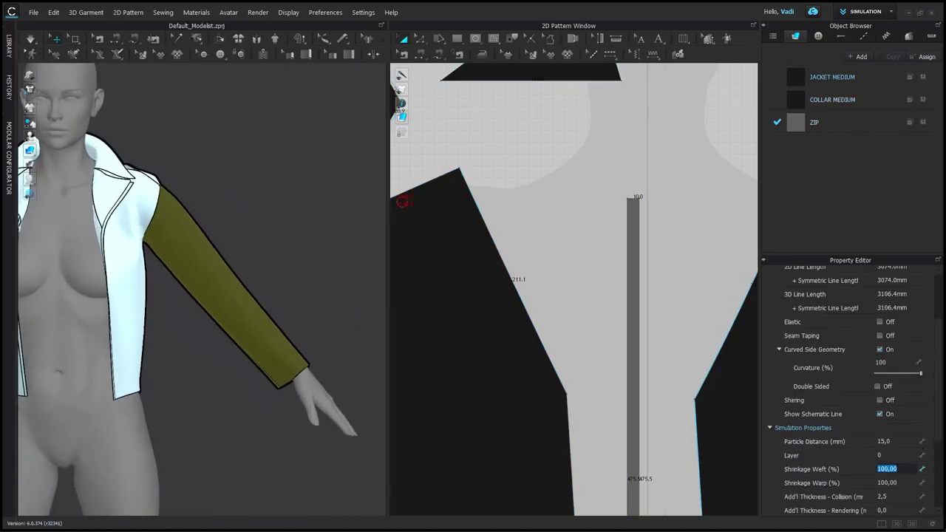
left_click(694, 354)
Step: Simulate the lengthened sleeves while pulling the wearer's left sleeve into folds around the elbow
key("space")
left_click_drag(203, 279, 209, 296)
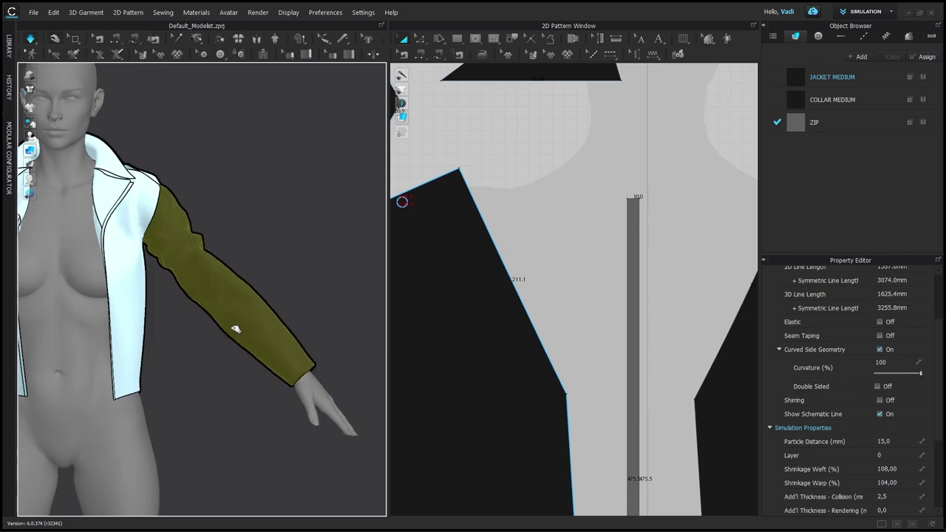
left_click(293, 269)
scroll(288, 270, "down", 3)
middle_click_drag(287, 270, 262, 278, "alt")
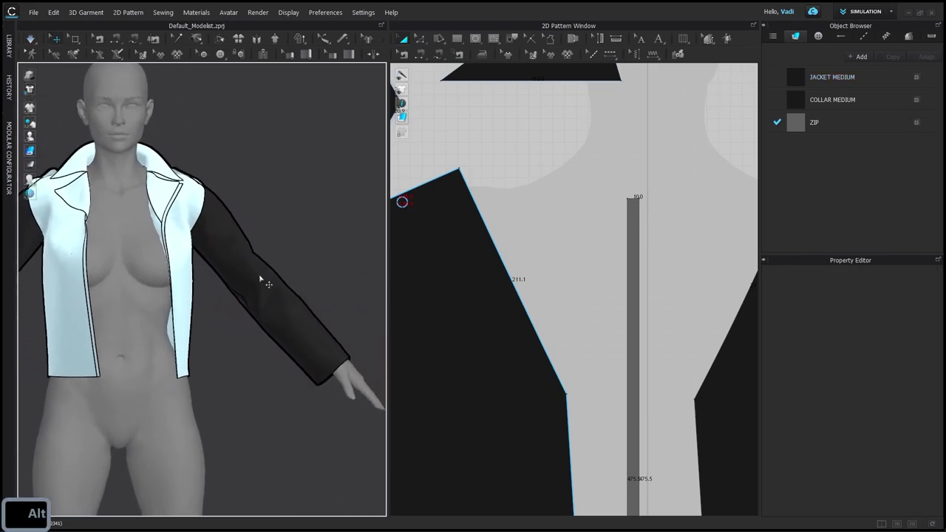
scroll(263, 281, "up", 2)
left_click(221, 276)
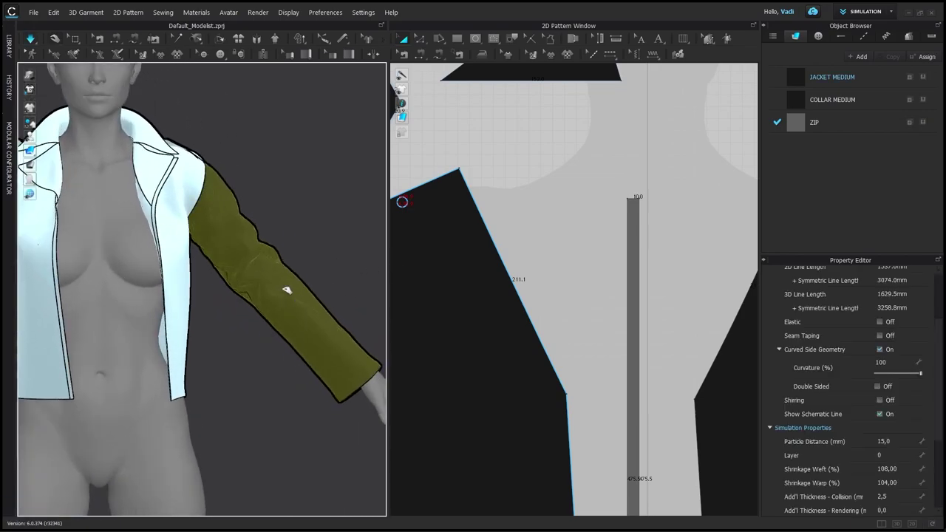
key("space")
Step: Freeze the wearer's left sleeve
left_click(332, 261)
middle_click_drag(332, 261, 302, 235, "alt")
left_click(300, 332)
key("ctrl+k")
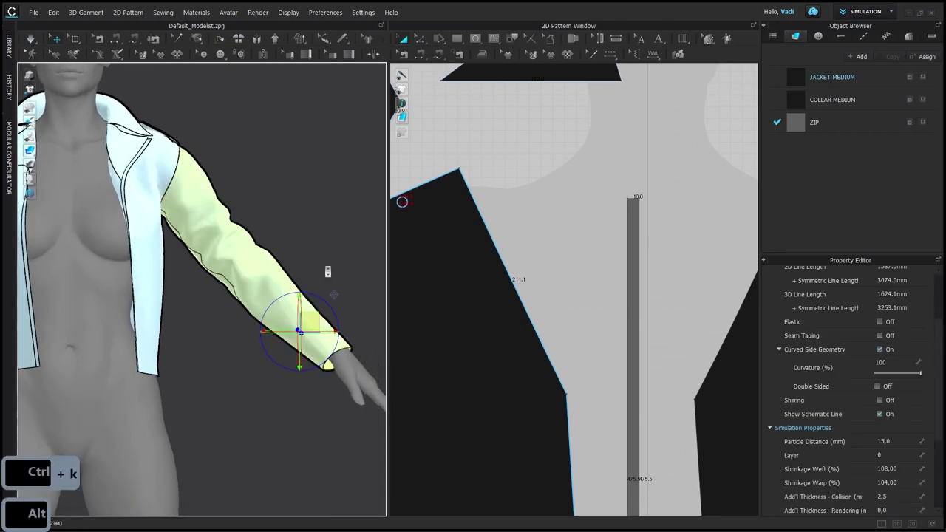
Step: Simulate the wearer's right sleeve while pulling its lower part to form folds along the arm
scroll(334, 270, "down", 3)
middle_click_drag(61, 287, 161, 301, "alt")
scroll(161, 301, "up", 2)
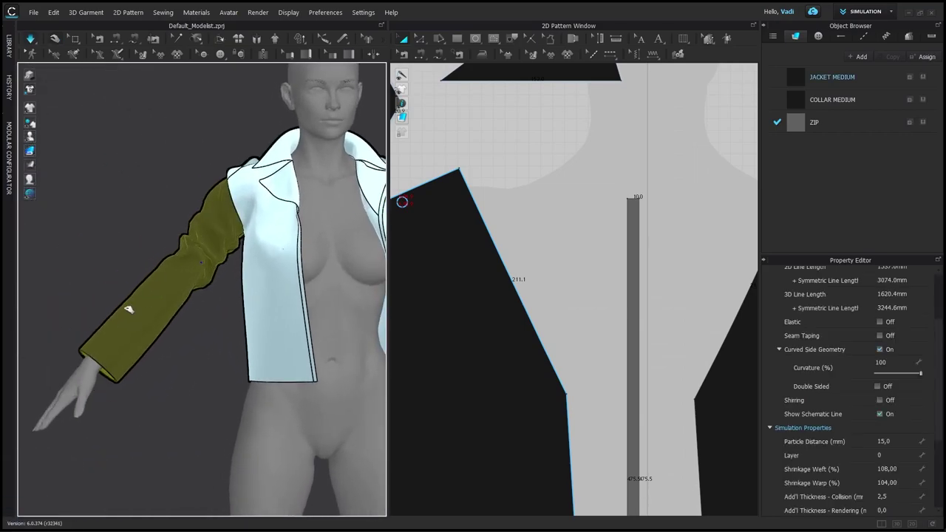
left_click(155, 279)
Step: Set the sleeves' particle distance to 5 mm and simulate while pushing the wearer's right sleeve up the arm
scroll(916, 451, "down", 1)
left_click(905, 416)
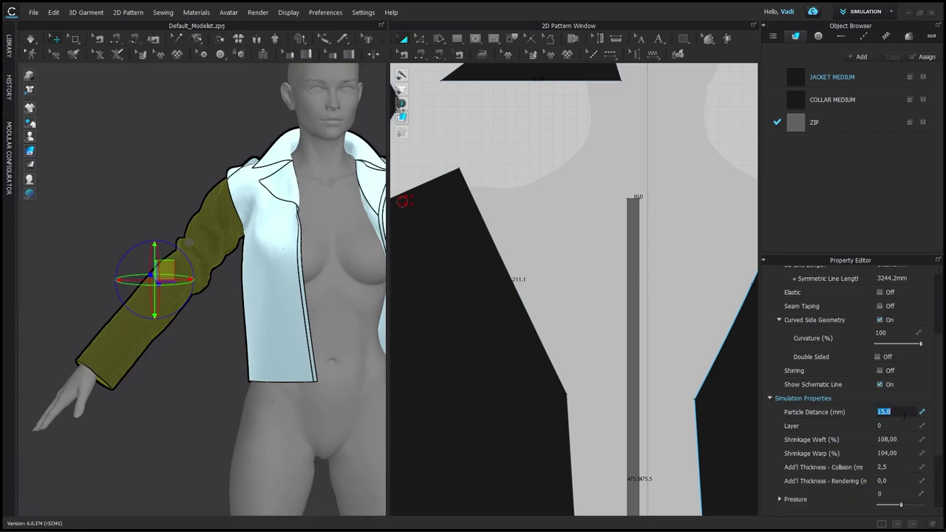
key("space")
left_click(173, 287)
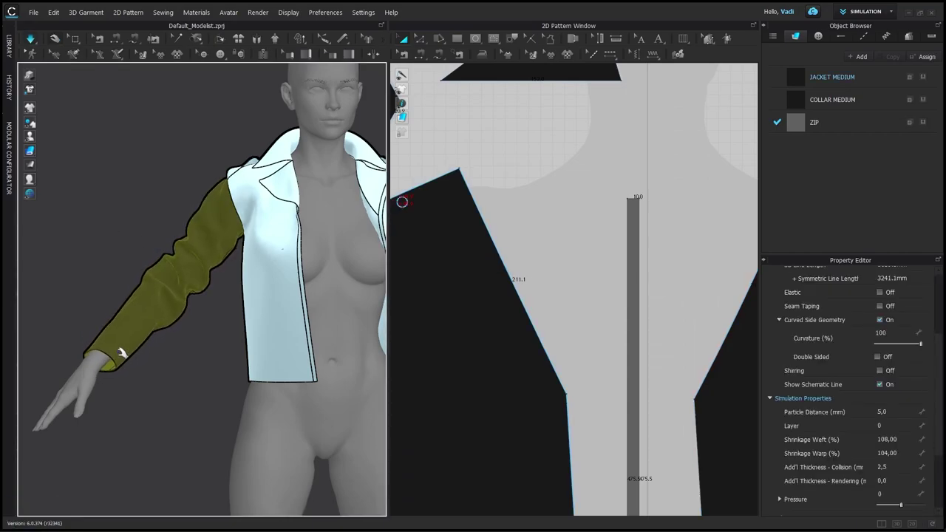
Step: Freeze the wearer's right sleeve and inspect its folds up close
left_click(137, 388)
right_click_drag(137, 388, 194, 357, "alt")
middle_click_drag(195, 357, 130, 384, "alt")
left_click(131, 328)
key("ctrl+k")
left_click_drag(169, 371, 213, 332, "alt")
scroll(170, 284, "up", 4)
Step: Unfreeze the wearer's right sleeve for another simulation pass, and refreeze it
left_click(194, 297)
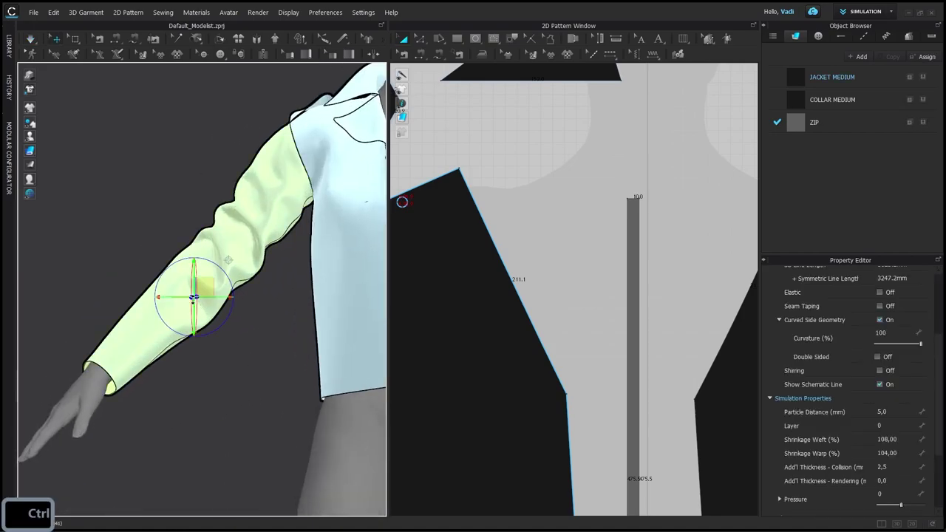
key("ctrl+k")
key("space")
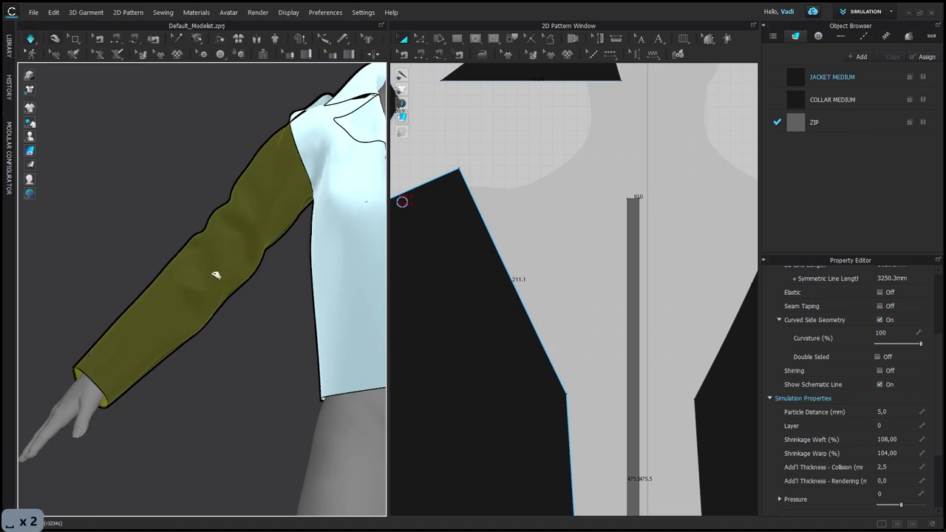
right_click_drag(165, 354, 206, 367, "alt")
left_click(127, 320)
middle_click_drag(207, 367, 19, 371, "alt")
key("ctrl+k")
Step: Unfreeze the wearer's left sleeve and simulate it while pulling the fabric near the cuff
key("alt+space")
left_click(267, 309)
key("ctrl+k")
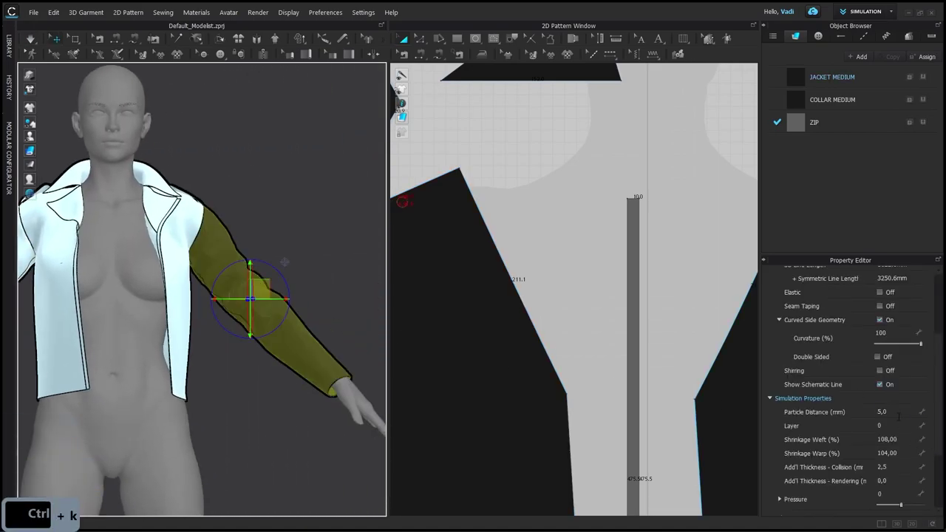
left_click(339, 285)
left_click(268, 315)
left_click(332, 269)
key("space")
left_click_drag(311, 384, 299, 377)
key("space")
Step: Freeze the wearer's left sleeve again and check the whole jacket from the front
right_click_drag(337, 308, 266, 314, "alt")
left_click(260, 316)
key("ctrl+k")
left_click(305, 232)
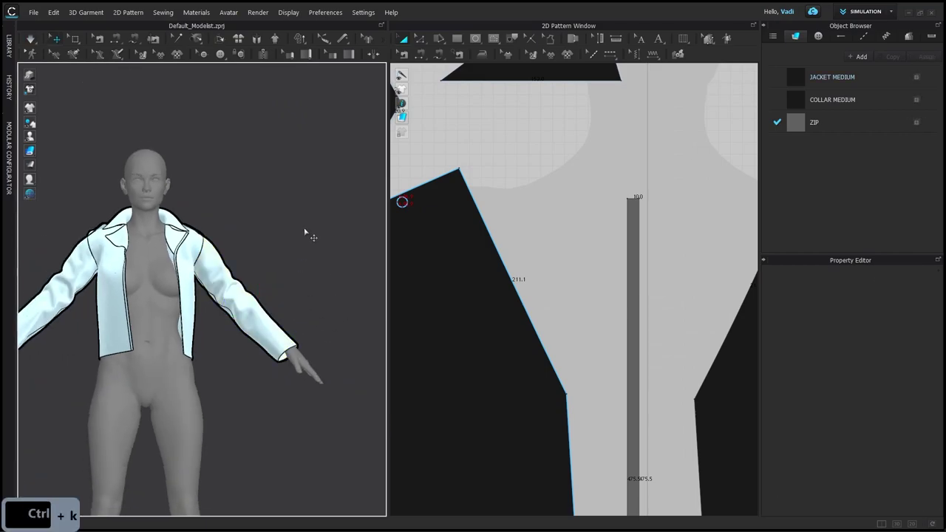
middle_click_drag(213, 215, 249, 272, "alt")
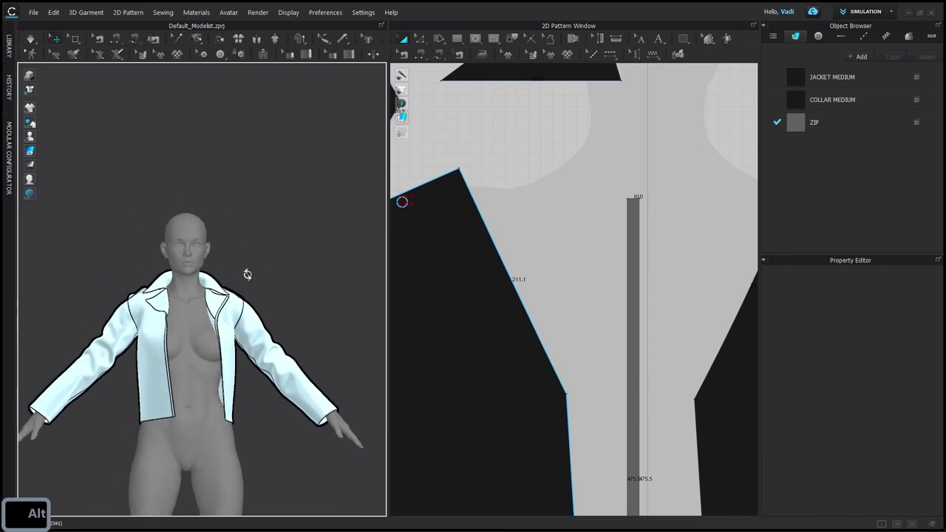
right_click_drag(249, 273, 274, 327, "alt")
middle_click_drag(274, 327, 271, 288, "alt")
right_click_drag(225, 253, 244, 291, "alt")
middle_click_drag(248, 337, 254, 285, "alt")
left_click(263, 292)
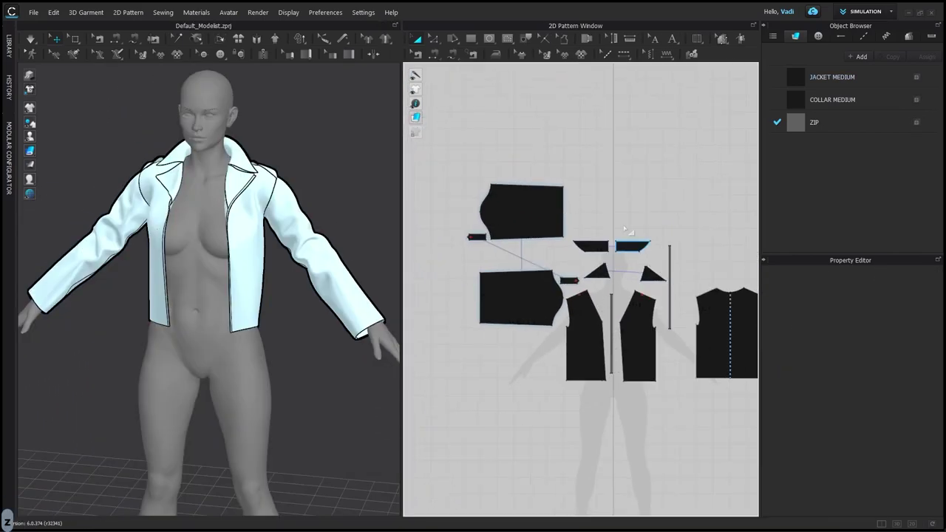
Step: Place the longer zip strip beside the shorter one between the front panels, with their lower ends aligned
key("z")
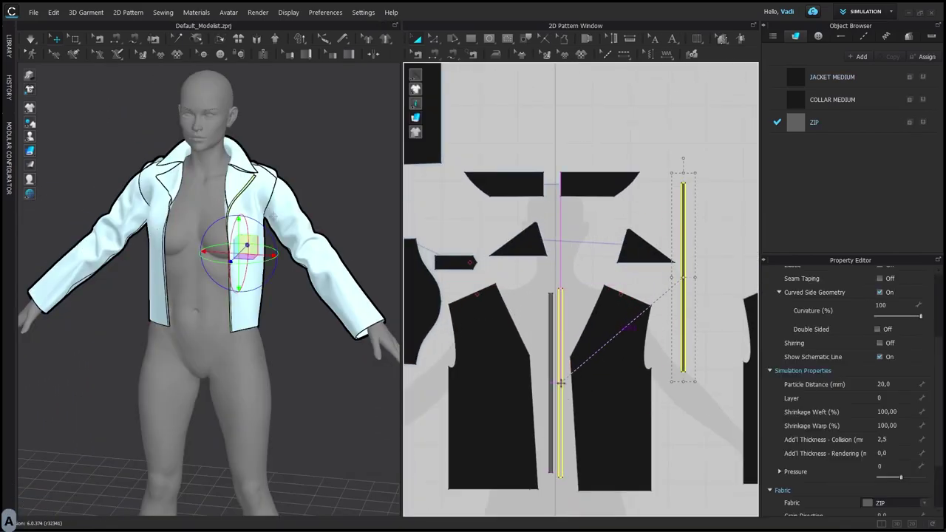
left_click_drag(560, 382, 560, 388)
scroll(559, 370, "up", 4)
left_click(545, 351)
left_click(566, 360, "shift")
scroll(572, 317, "down", 2)
middle_click_drag(573, 314, 567, 249, "alt")
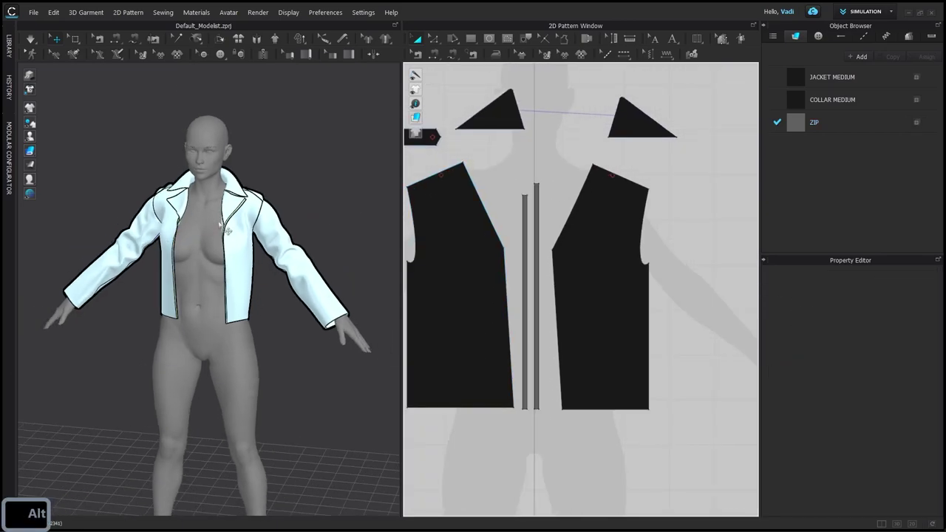
Step: Unfreeze all jacket patterns
key("ctrl+a")
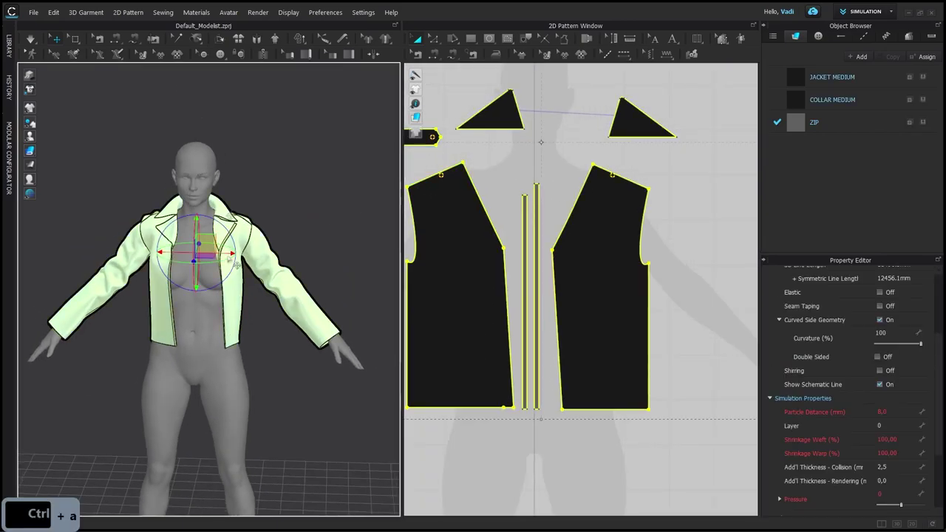
key("ctrl+k")
left_click(277, 200)
right_click_drag(276, 200, 303, 255, "alt")
middle_click_drag(304, 255, 333, 292, "alt")
left_click_drag(99, 99, 206, 165, "alt")
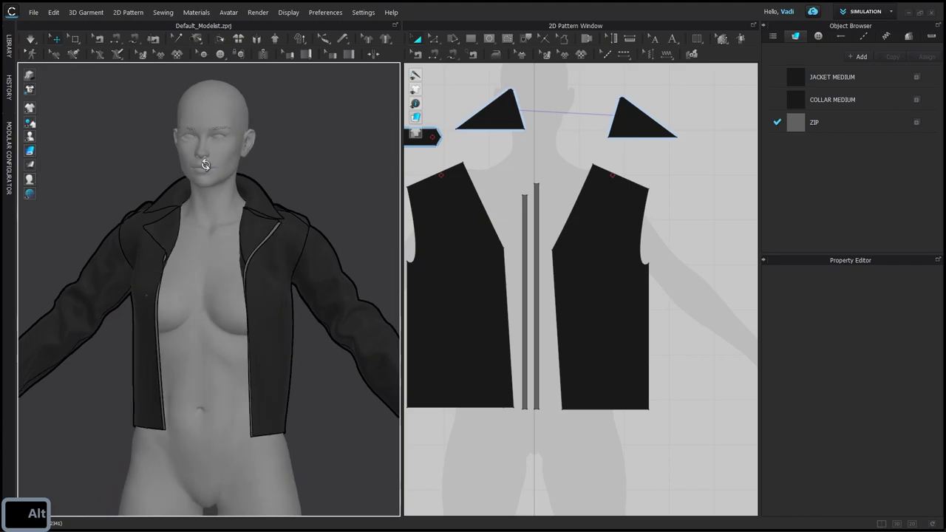
Step: Add the POSE COLLADA avatar file to the scene alongside the existing avatar
left_click(32, 12)
mouse_move(44, 34)
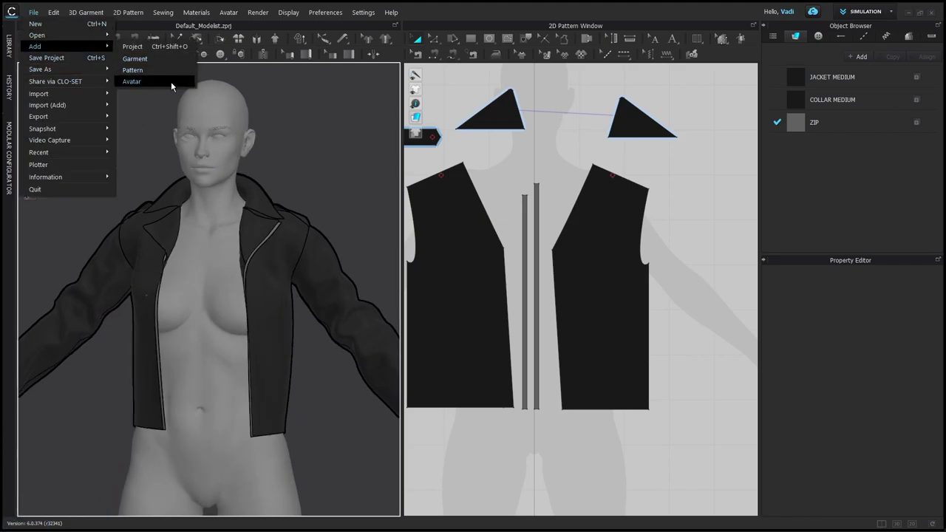
left_click(170, 79)
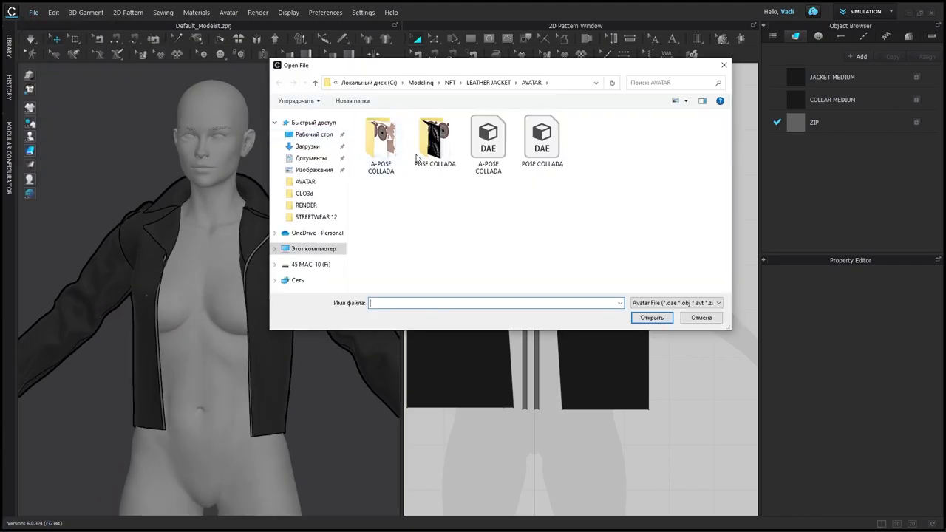
left_click(655, 319)
left_click(482, 240)
left_click(481, 252)
left_click(479, 401)
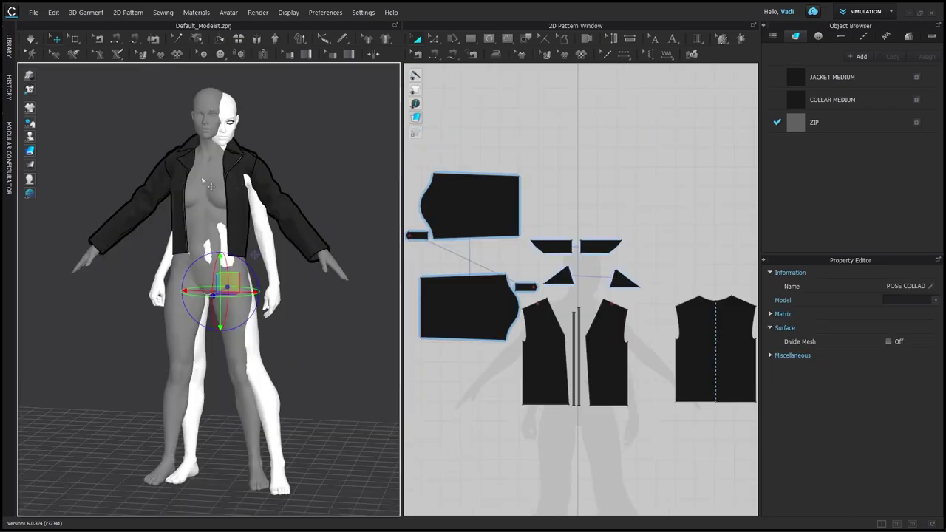
Step: Save the added avatar's pose as POSE POS in the AVATAR folder of LEATHER JACKET
scroll(258, 129, "up", 3)
middle_click_drag(242, 116, 248, 126, "alt")
left_click(239, 118)
left_click(34, 12)
mouse_move(74, 73)
left_click(167, 126)
left_click(391, 84)
left_click(477, 84)
double_click(394, 204)
double_click(389, 160)
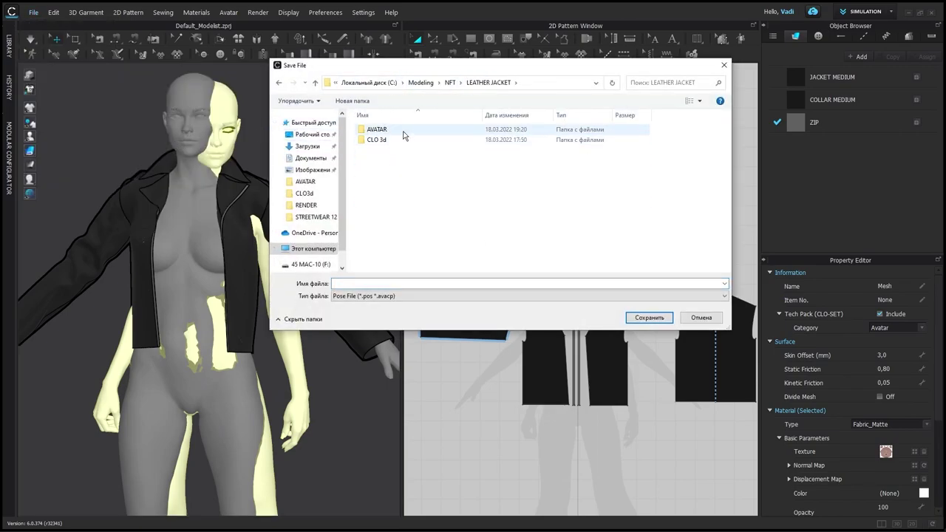
double_click(404, 135)
left_click(419, 283)
key("BackSpace")
type("POSE POS")
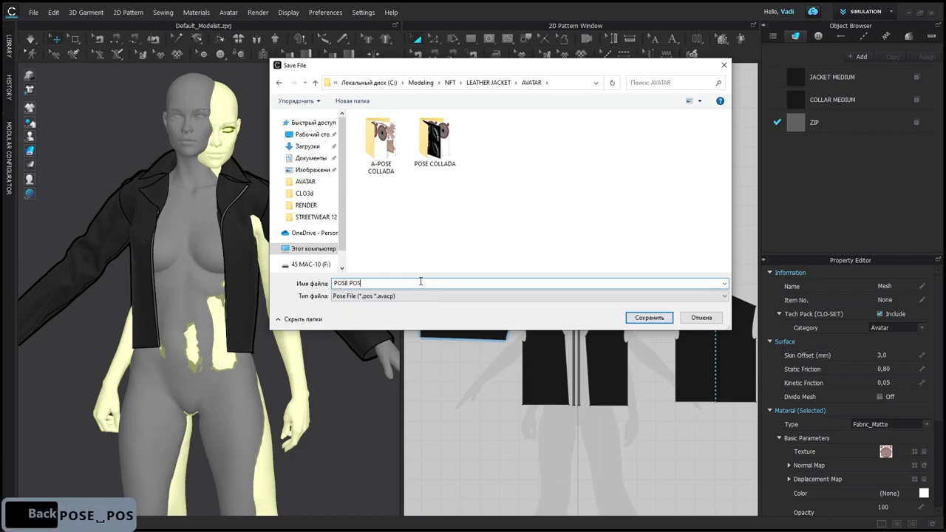
key("Return")
left_click(435, 286)
Step: Delete the added white avatar from the scene
left_click(228, 135)
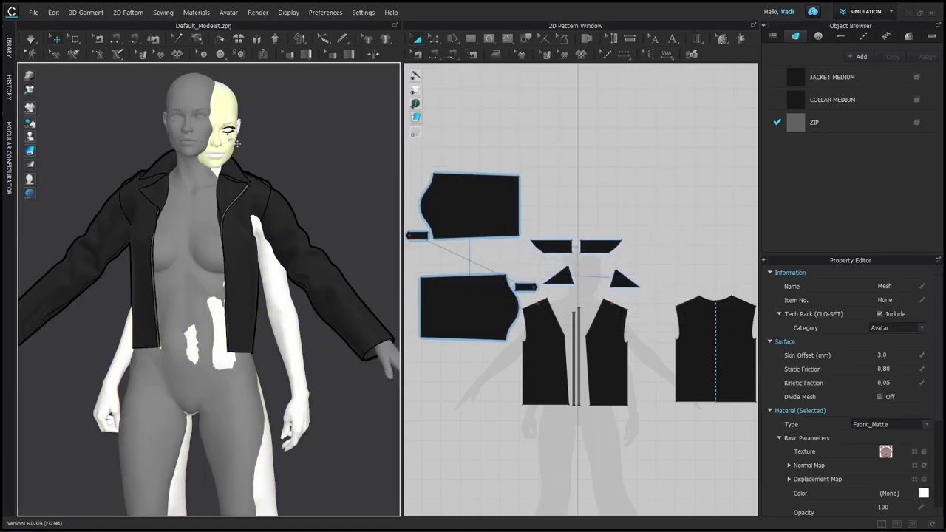
key("Delete")
right_click_drag(306, 156, 295, 131, "alt")
Step: Apply the POSE POS pose file to the avatar with Pose & Joint Translation, simulating the jacket into it
left_click(33, 12)
mouse_move(54, 36)
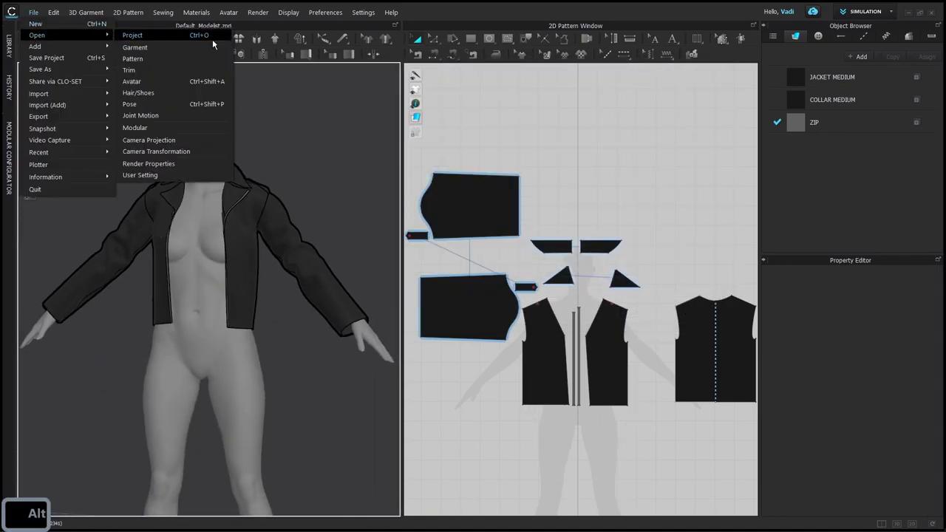
left_click(129, 103)
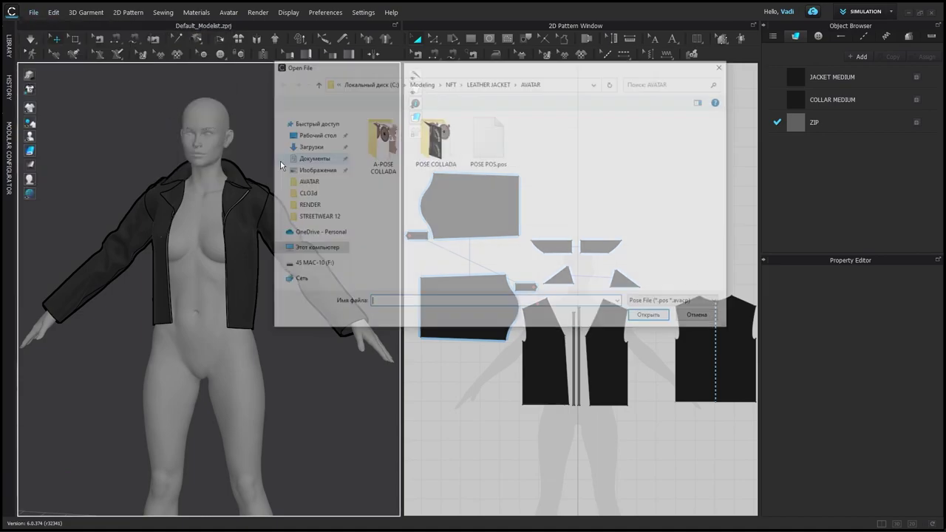
left_click(650, 317)
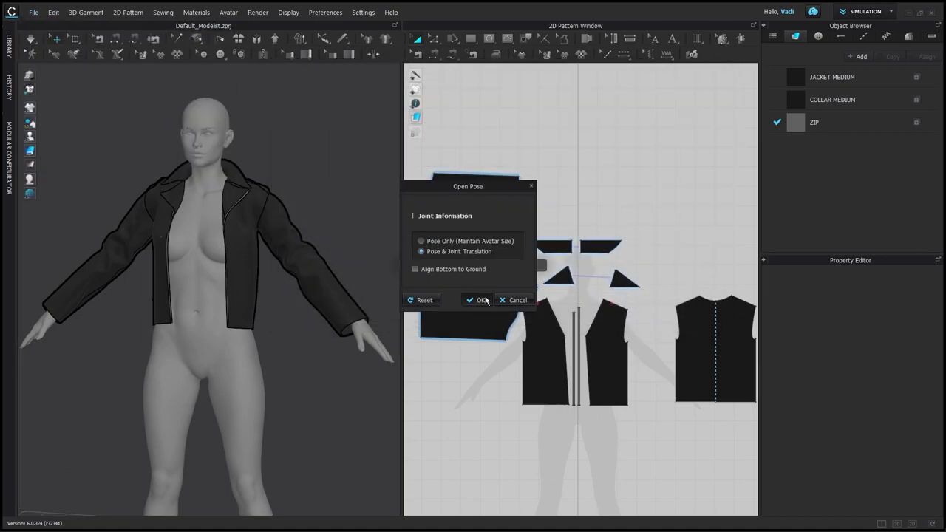
left_click(481, 300)
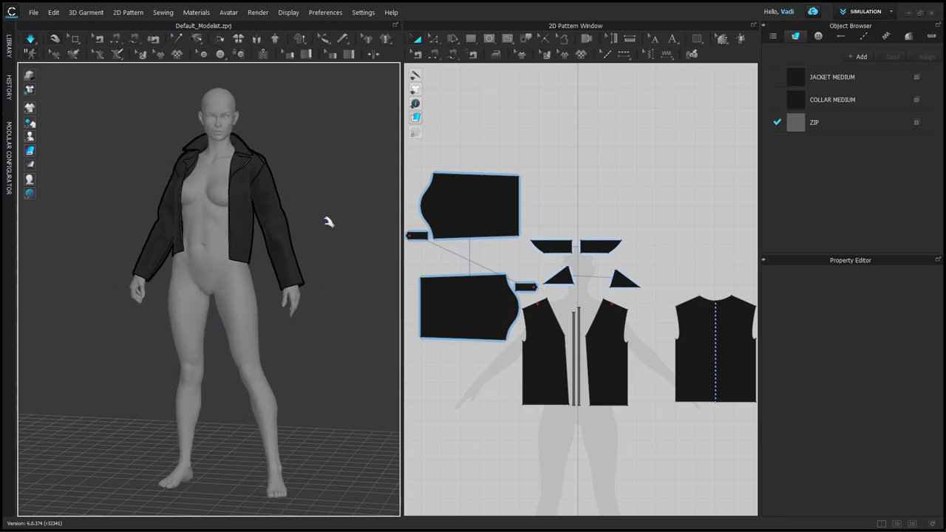
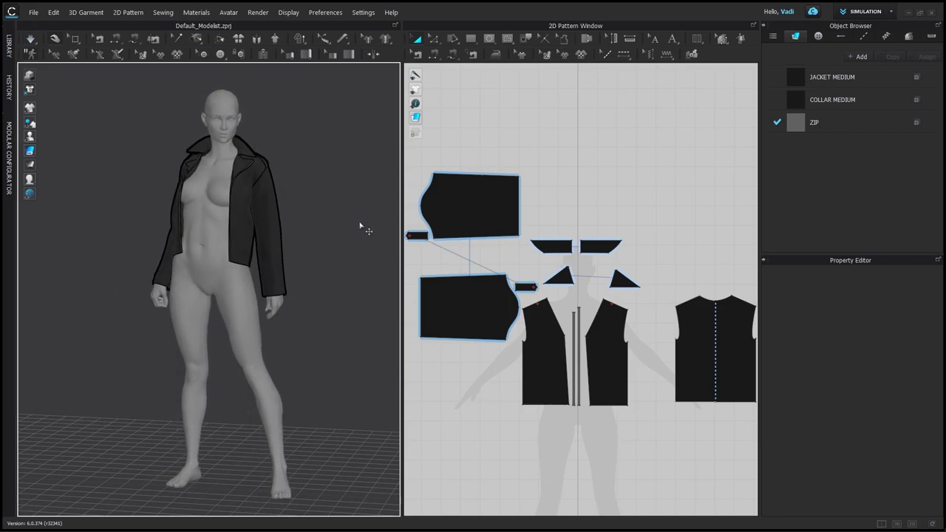
Step: Examine the jacket's fit on the posed avatar, including the wearer's right front panel
left_click_drag(360, 227, 325, 238, "alt")
middle_click_drag(325, 238, 325, 271, "alt")
right_click_drag(325, 270, 347, 304, "alt")
middle_click_drag(348, 304, 342, 348, "alt")
left_click_drag(341, 347, 274, 353, "alt")
left_click(139, 294)
left_click_drag(215, 300, 279, 306, "alt")
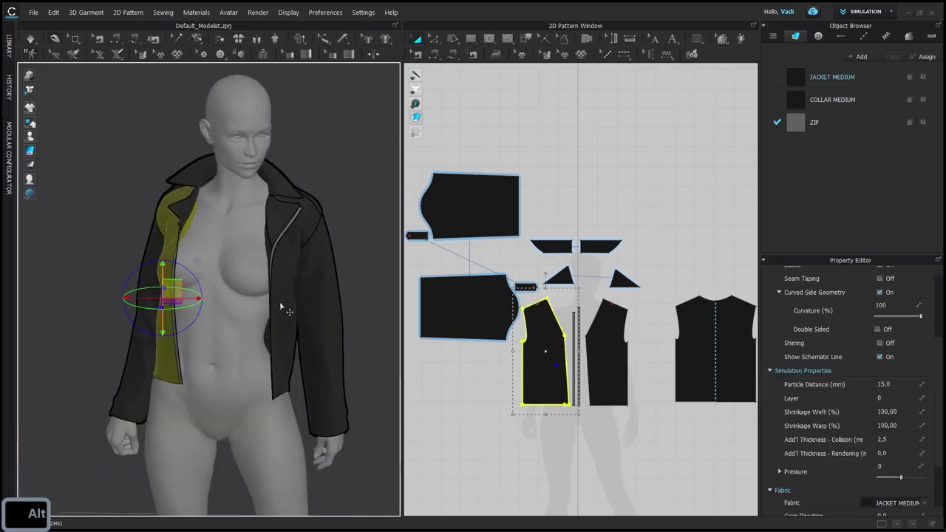
Step: Try freezing and deactivating the collar on the wearer's left side
left_click(280, 180)
key("ctrl+k")
key("ctrl+k")
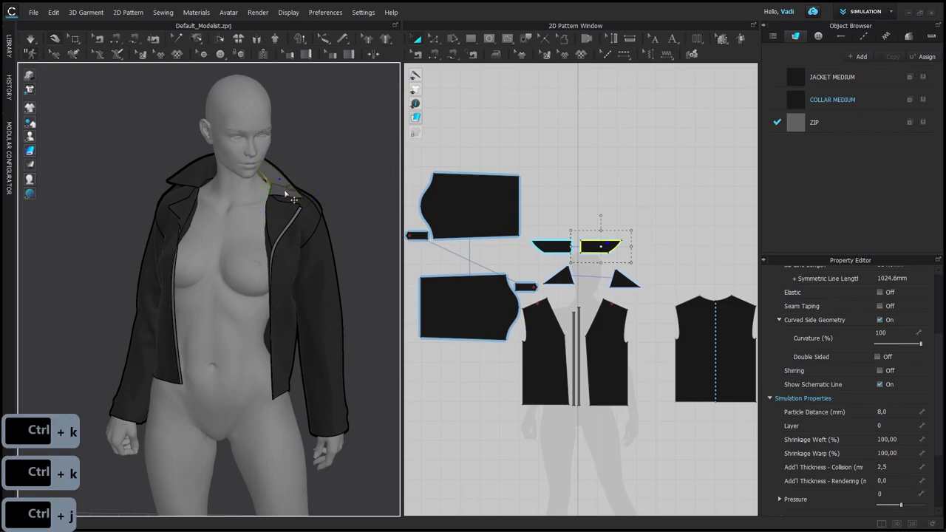
key("ctrl+k")
left_click(277, 219)
key("ctrl+k")
Step: Try moving the wearer's right sleeve and the back panel away from the body
right_click_drag(223, 225, 250, 231, "alt")
left_click_drag(194, 258, 286, 328, "alt")
left_click(253, 286)
left_click(183, 342)
left_click_drag(182, 345, 105, 370)
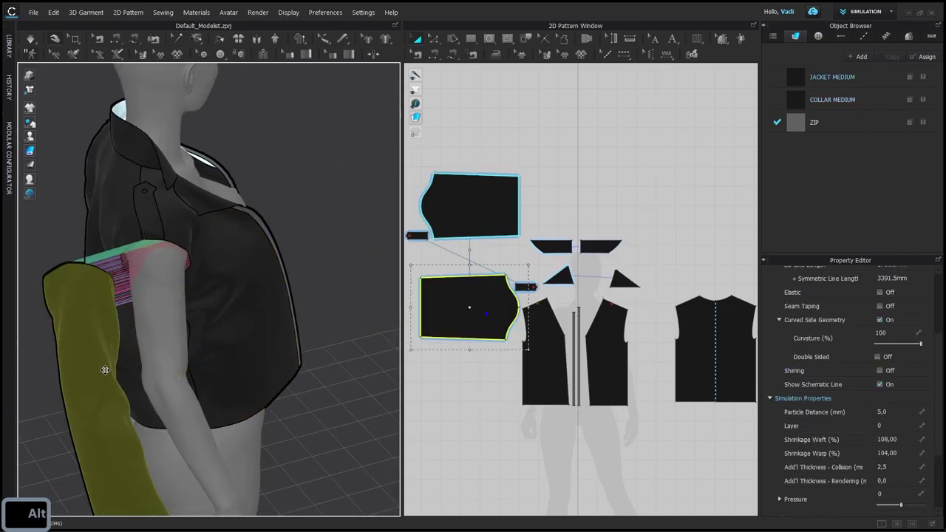
left_click_drag(174, 303, 222, 323, "alt")
left_click_drag(164, 186, 89, 198)
left_click_drag(254, 211, 262, 214)
key("ctrl+z")
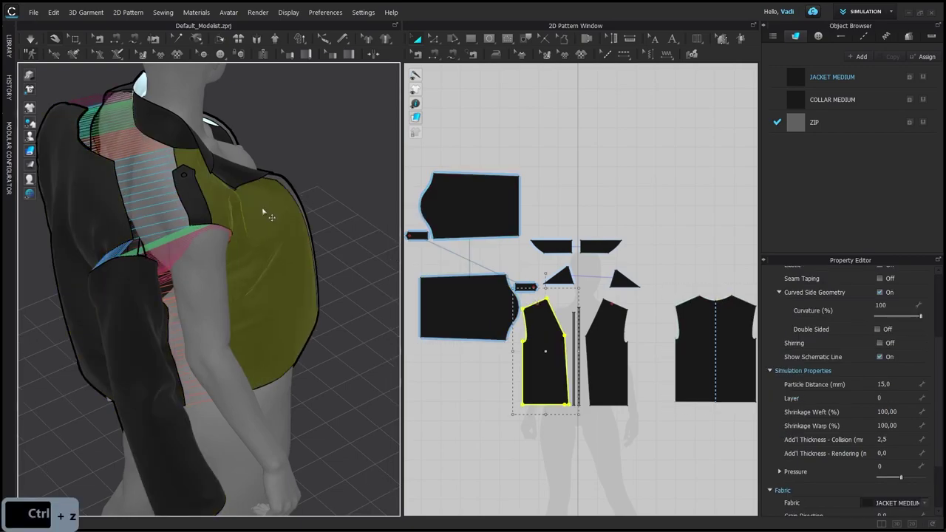
Step: Undo the latest moves of the wearer's right sleeve and the back panel
left_click(284, 190, "shift")
left_click(240, 181, "shift")
key("ctrl+z")
key("ctrl+z")
key("ctrl+z")
key("ctrl+z")
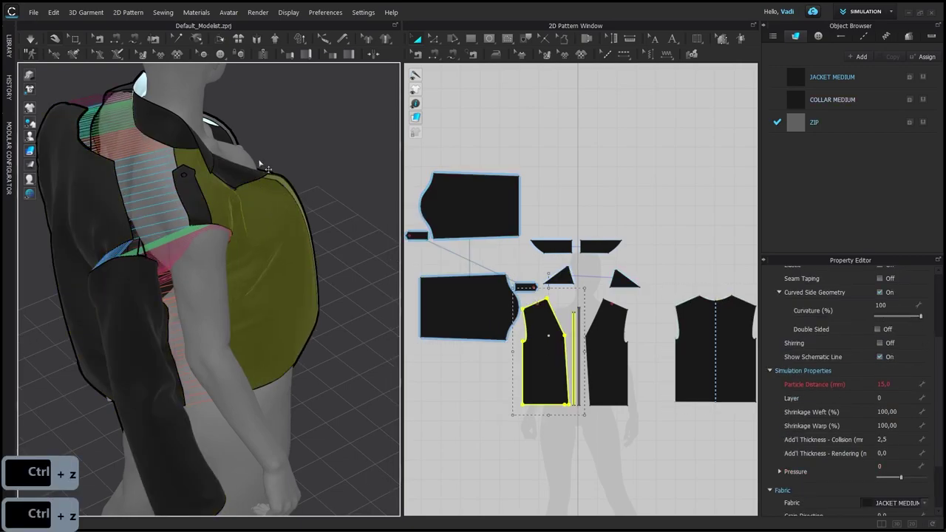
Step: Select the wearer's right front panel, lapel, shoulder strap and sleeve together and move them away from the body
left_click(179, 201, "shift")
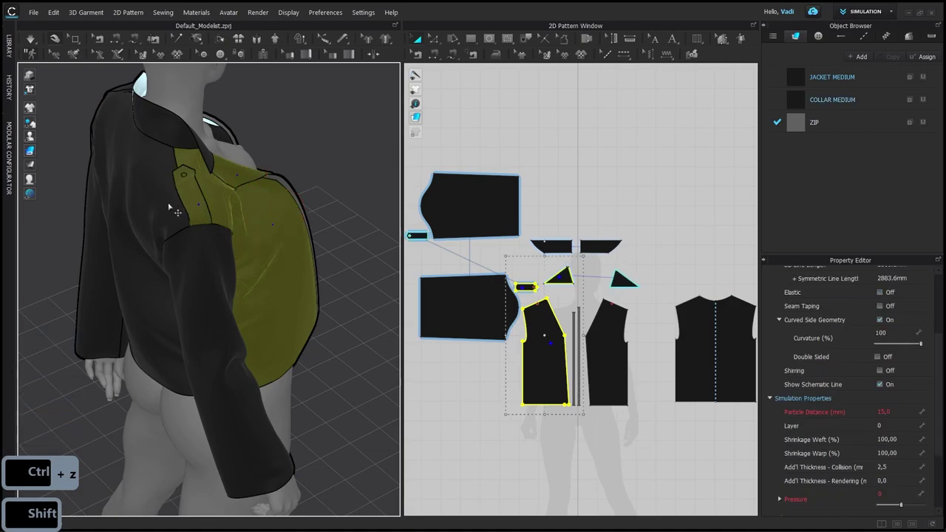
left_click(137, 222, "shift")
left_click(203, 277, "shift")
left_click_drag(260, 271, 249, 276)
key("ctrl+z")
left_click(240, 181, "shift")
left_click(306, 241, "shift")
left_click_drag(305, 242, 350, 303)
Step: Simulate the jacket and pull its right side off the wearer's shoulder so it hangs from the left shoulder only
scroll(135, 337, "down", 4)
scroll(355, 269, "up", 3)
left_click(219, 196)
left_click_drag(219, 200, 222, 214, "alt")
right_click_drag(221, 214, 175, 216, "alt")
left_click_drag(179, 219, 349, 154, "alt")
key("space")
mouse_move(291, 375)
left_mouse_down()
mouse_move(260, 386)
mouse_move(326, 360)
mouse_move(298, 374)
left_mouse_up()
right_click_drag(287, 386, 235, 397)
right_click_drag(264, 364, 150, 326)
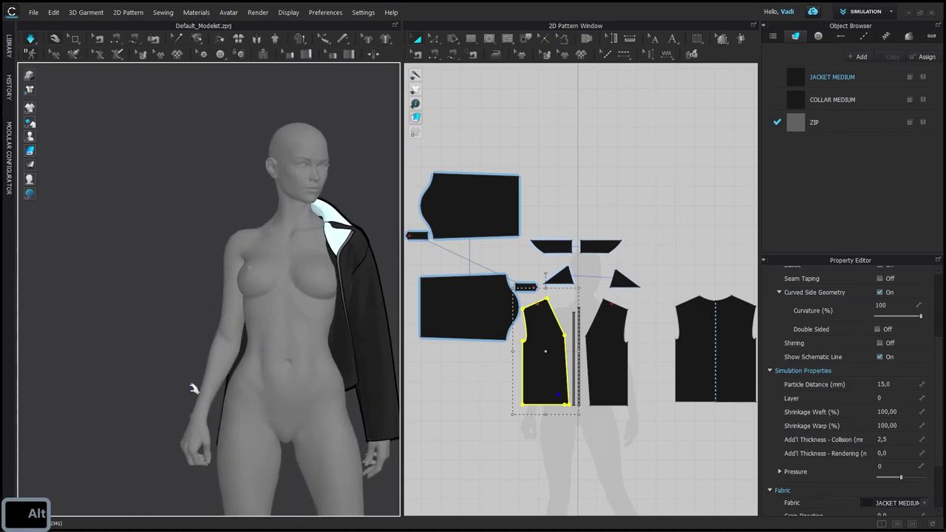
Step: Turn on Divide Mesh at level 1 for the avatar's body
scroll(289, 348, "up", 4)
left_click(256, 269)
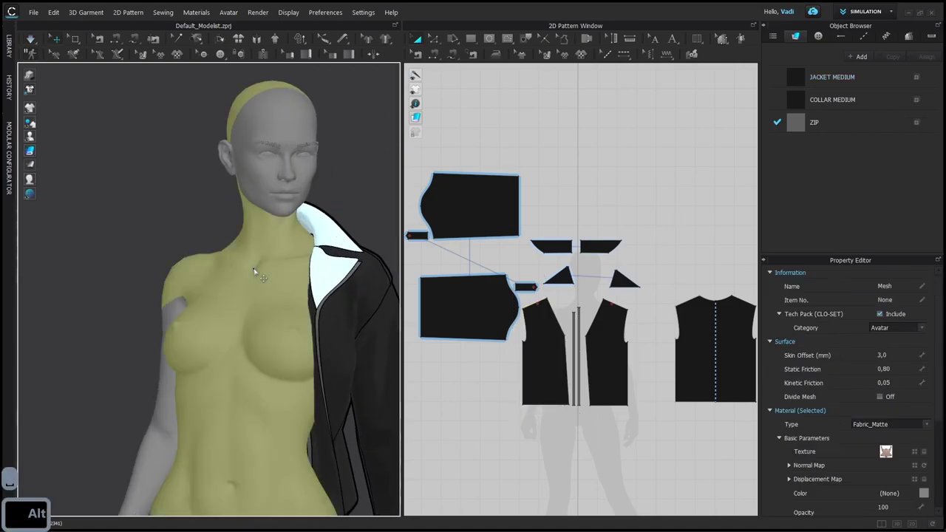
left_click(880, 397)
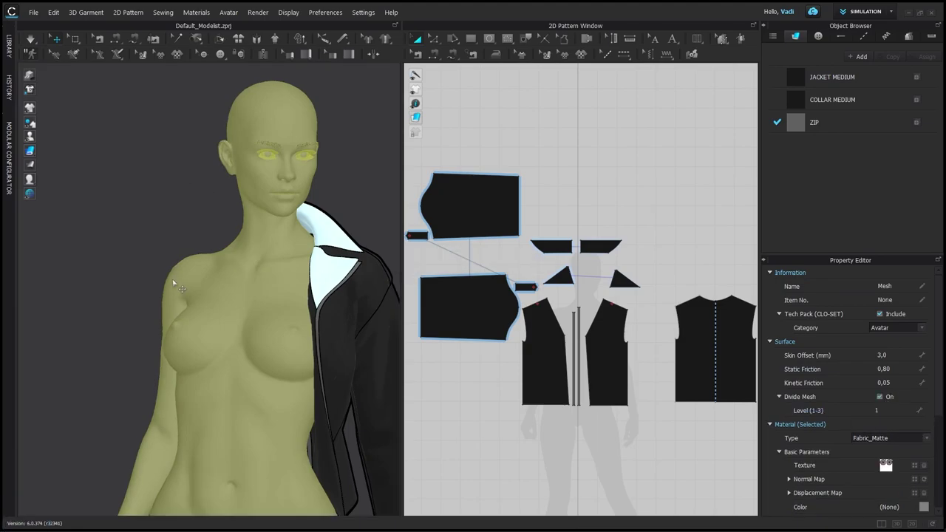
left_click(177, 238)
Step: Toggle freezing on the jacket pieces around the wearer's left front opening
left_click_drag(256, 245, 200, 227, "alt")
scroll(277, 286, "down", 3)
scroll(207, 237, "up", 4)
left_click_drag(226, 268, 289, 365, "alt")
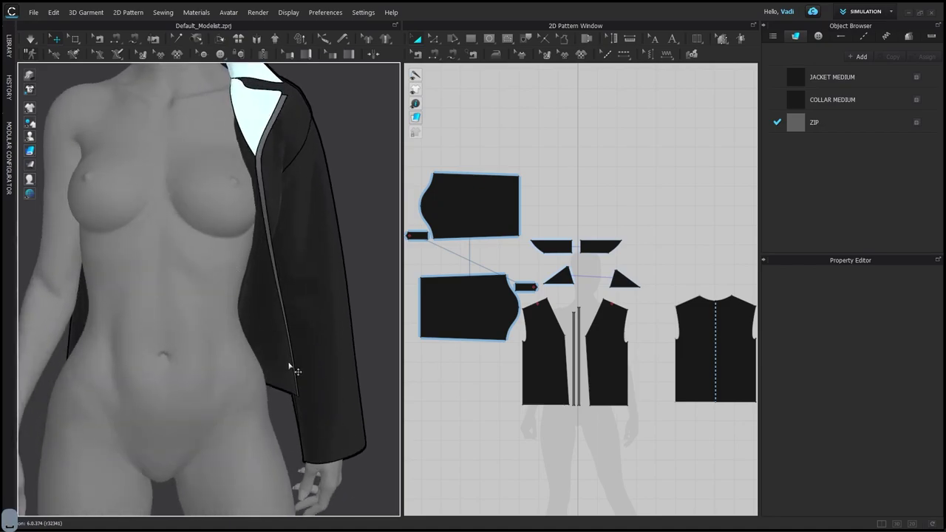
left_click(271, 371)
left_click_drag(259, 335, 300, 295, "alt")
middle_click_drag(300, 296, 222, 369, "alt")
left_click(235, 250, "shift")
left_click(247, 201, "shift")
key("ctrl+k")
left_click_drag(268, 247, 347, 222, "alt")
left_click(131, 198)
key("ctrl+k")
Step: Simulate the jacket and pull the wearer's left front panel forward across the body
left_click_drag(297, 202, 260, 310, "alt")
key("space")
left_click_drag(277, 376, 232, 376)
left_click_drag(265, 415, 248, 412)
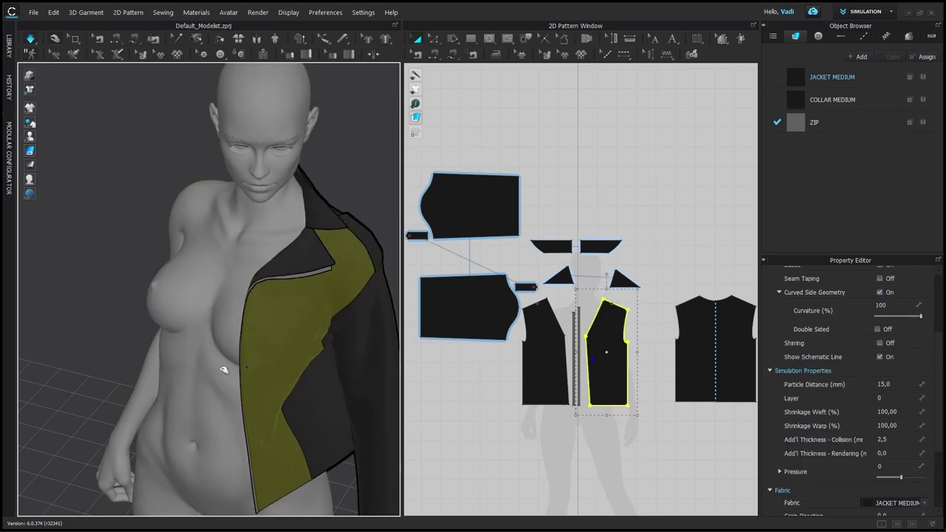
left_click_drag(198, 369, 119, 318)
key("space")
Step: Try toggling the freeze on a left-side piece, then simulate and pull the left front panel into place again
scroll(246, 408, "down", 3)
left_click(272, 266)
key("ctrl+k")
left_click(305, 228)
left_click_drag(305, 228, 200, 270, "alt")
key("space")
left_click_drag(169, 340, 208, 358, "alt")
left_click_drag(167, 355, 161, 353)
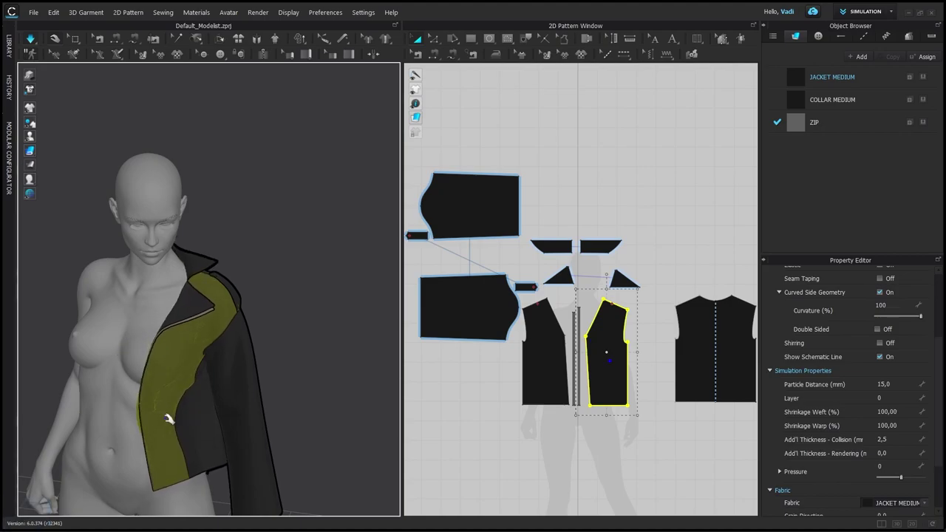
Step: Undo the latest freeze and draping changes on the jacket's left side
key("space")
left_click_drag(229, 362, 288, 409, "alt")
scroll(288, 409, "up", 3)
right_click_drag(288, 409, 268, 352, "alt")
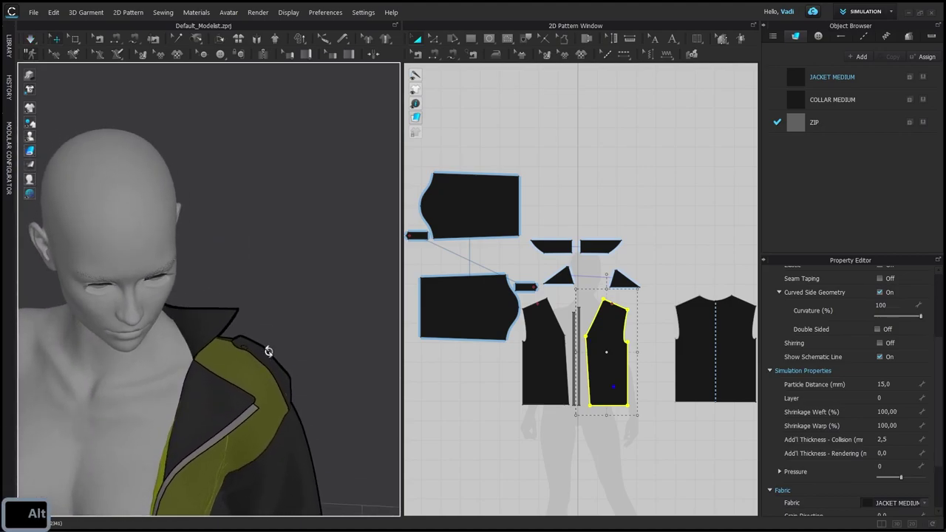
left_click_drag(268, 352, 249, 359, "alt")
key("ctrl+z")
key("ctrl+z")
left_click(245, 306)
key("ctrl+z")
key("ctrl+z")
Step: Freeze the wearer's left front panel and the back panel, and simulate the remaining pieces
left_click(274, 295)
left_click(250, 361)
left_click(182, 444, "shift")
key("ctrl+k")
left_click(319, 300)
left_click_drag(318, 300, 331, 259, "alt")
key("space")
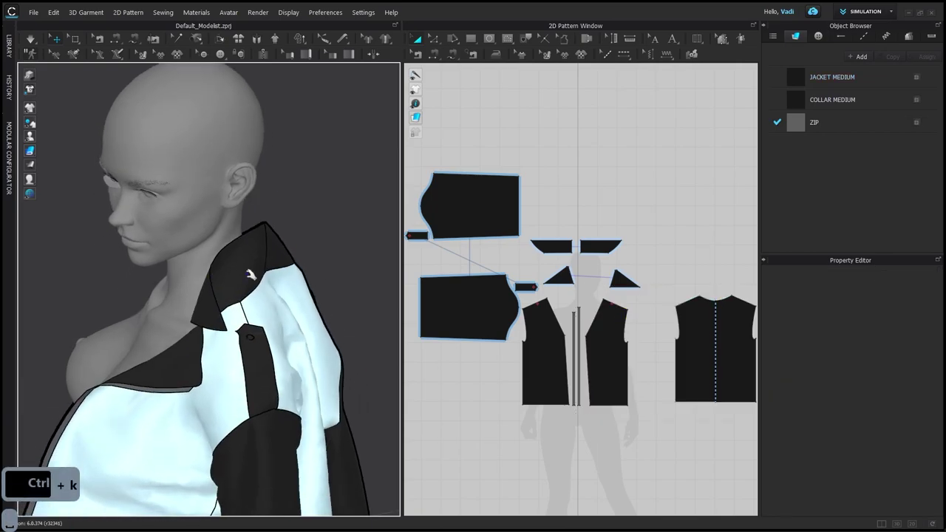
Step: Pull the collar on the wearer's left side into shape around the neck and shoulder from several angles
left_click_drag(249, 274, 245, 244)
left_click_drag(315, 307, 242, 296, "alt")
left_click_drag(244, 295, 204, 299)
left_click_drag(226, 352, 289, 305, "alt")
left_click_drag(255, 277, 219, 256)
left_click_drag(240, 299, 369, 277, "alt")
left_click_drag(296, 297, 332, 330)
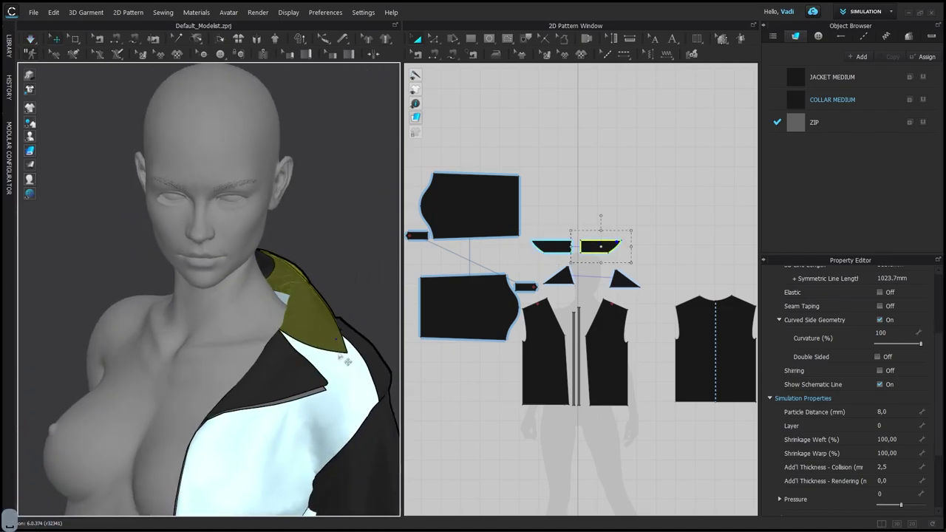
Step: Set the avatar's Skin Offset to 1.0 mm
right_click_drag(342, 364, 253, 314, "alt")
right_click_drag(273, 275, 309, 266, "alt")
left_click_drag(310, 319, 323, 291, "alt")
right_click_drag(323, 291, 294, 298, "alt")
left_click_drag(294, 298, 308, 282, "alt")
right_click_drag(307, 283, 298, 321, "alt")
mouse_move(298, 320)
left_mouse_down("alt")
mouse_move(351, 314)
mouse_move(310, 319)
left_mouse_up("alt")
left_click(211, 347)
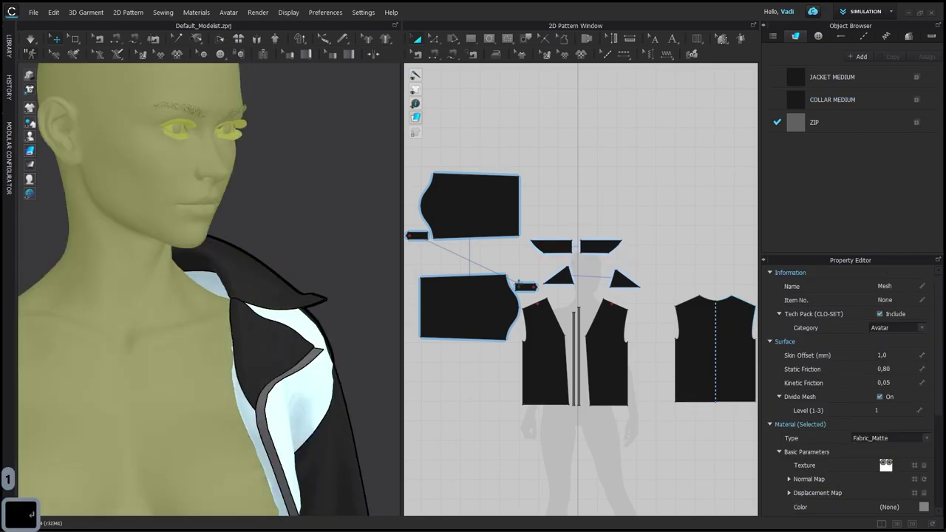
Step: Unfreeze the left front and back panels and simulate the whole jacket
left_click(606, 324)
key("ctrl+k")
left_click(214, 285)
key("ctrl+k")
key("space")
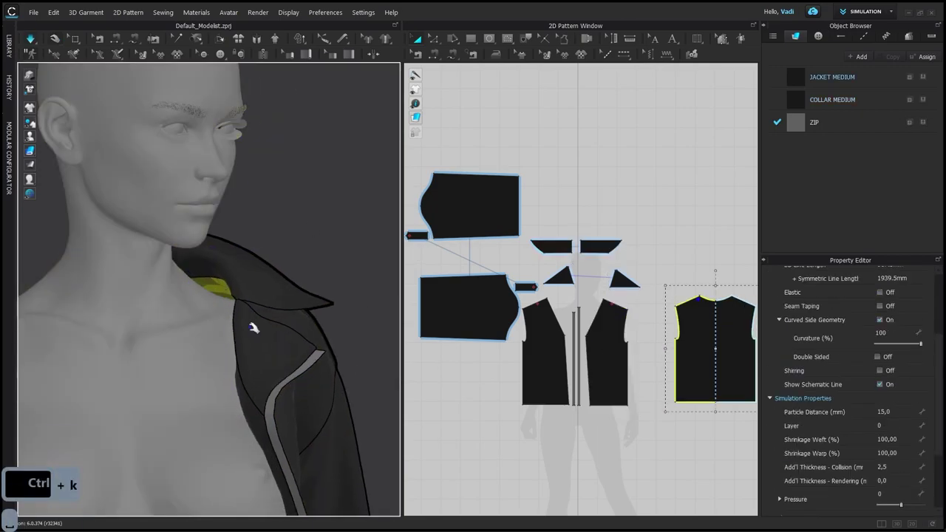
Step: Stop the simulation, check the draped collar and lapel, and toggle freezing on the selected jacket pieces
key("space")
left_click_drag(229, 310, 245, 239, "alt")
left_click(245, 238)
right_click_drag(245, 239, 246, 207, "alt")
left_click_drag(246, 208, 266, 243, "alt")
right_click_drag(266, 243, 289, 287, "alt")
key("ctrl+a")
left_click(348, 260)
left_click_drag(348, 260, 245, 330, "alt")
left_click(315, 350)
key("ctrl+k")
Step: Select the wearer's left front panel and pick its opening edge in the pattern for editing
right_click_drag(245, 331, 274, 246, "alt")
left_click_drag(274, 247, 234, 335, "alt")
left_click(224, 238)
left_click_drag(227, 290, 224, 261, "alt")
middle_click_drag(610, 366, 568, 343, "alt")
scroll(567, 343, "up", 4)
key("z")
left_click(516, 327)
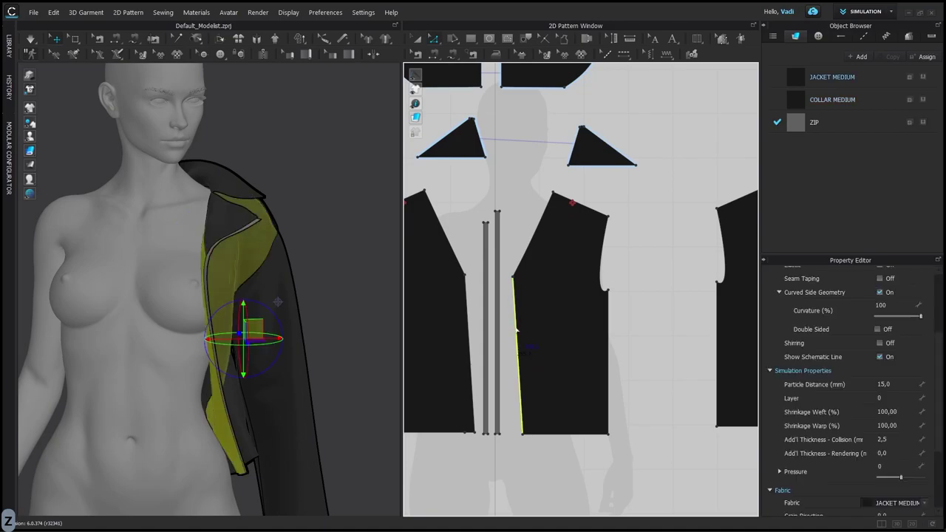
scroll(520, 328, "up", 3)
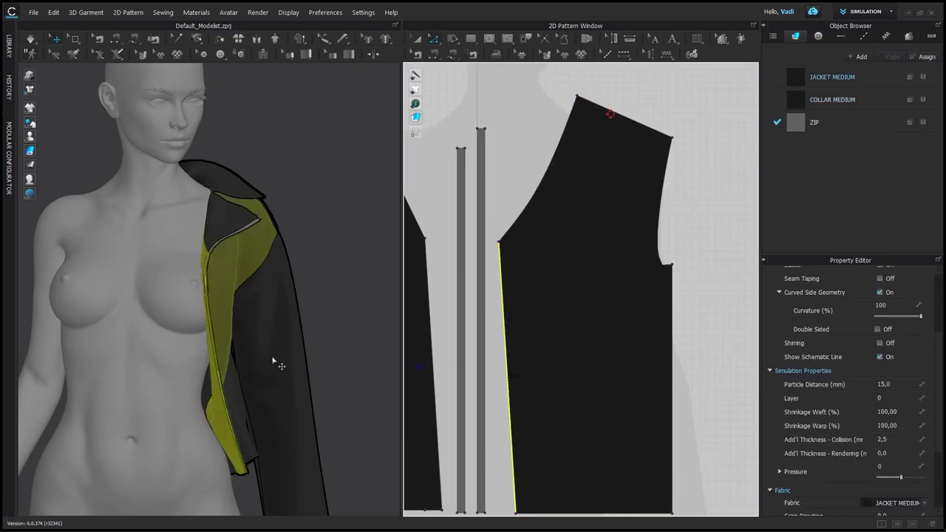
Step: Simulate the jacket and pull the left zip edge and front panel across the belly
key("space")
right_click_drag(237, 368, 198, 387, "alt")
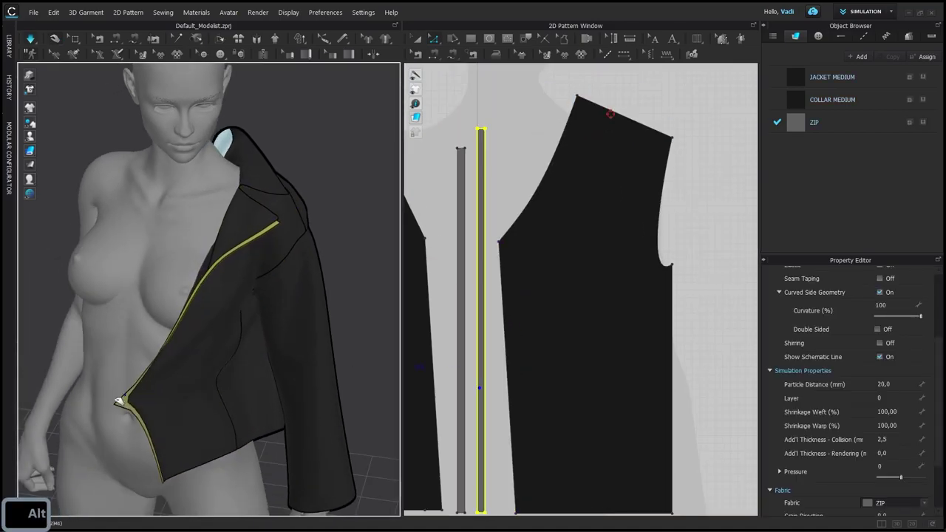
left_click(158, 458)
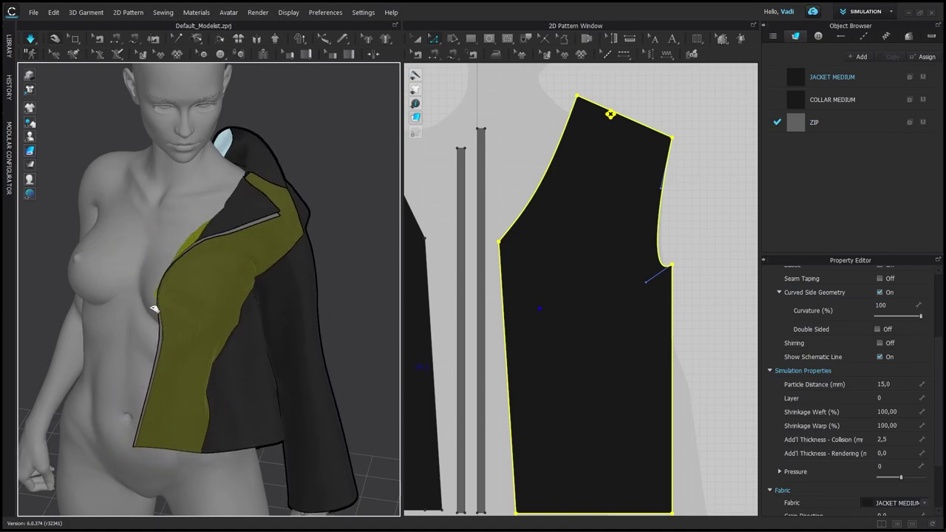
key("space")
Step: Resume simulating and pull the left front panel's edge back toward the arm to open the jacket
left_click_drag(164, 349, 212, 333, "alt")
right_click_drag(170, 473, 245, 319, "alt")
left_click(355, 295)
mouse_move(355, 296)
left_mouse_down("alt")
mouse_move(356, 280)
mouse_move(355, 313)
mouse_move(355, 287)
left_mouse_up("alt")
key("space")
left_click_drag(217, 431, 290, 287)
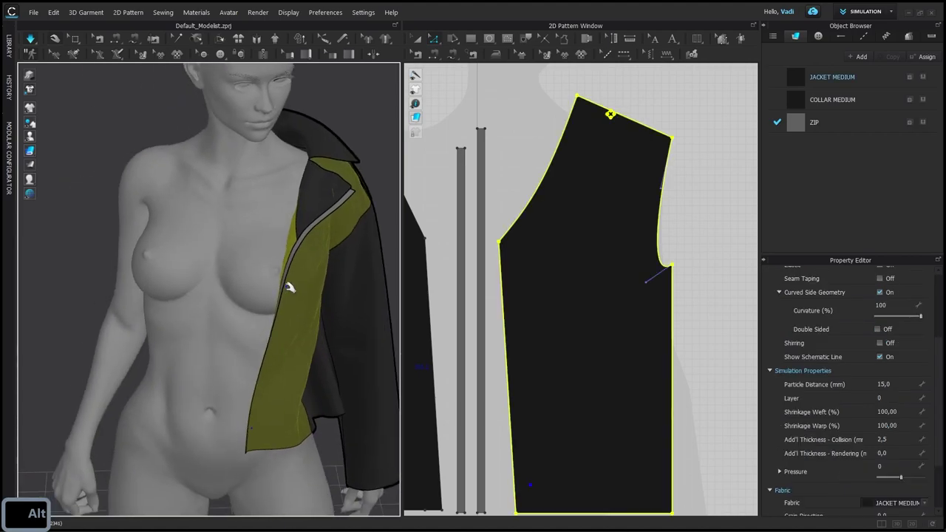
key("space")
Step: Simulate again and reposition the left front panel and its zip strip alongside the bust
scroll(287, 348, "down", 3)
left_click_drag(288, 348, 310, 323, "alt")
left_click(275, 353)
middle_click_drag(310, 323, 291, 243, "alt")
left_click_drag(291, 243, 289, 295, "alt")
key("space")
left_click_drag(291, 301, 237, 295)
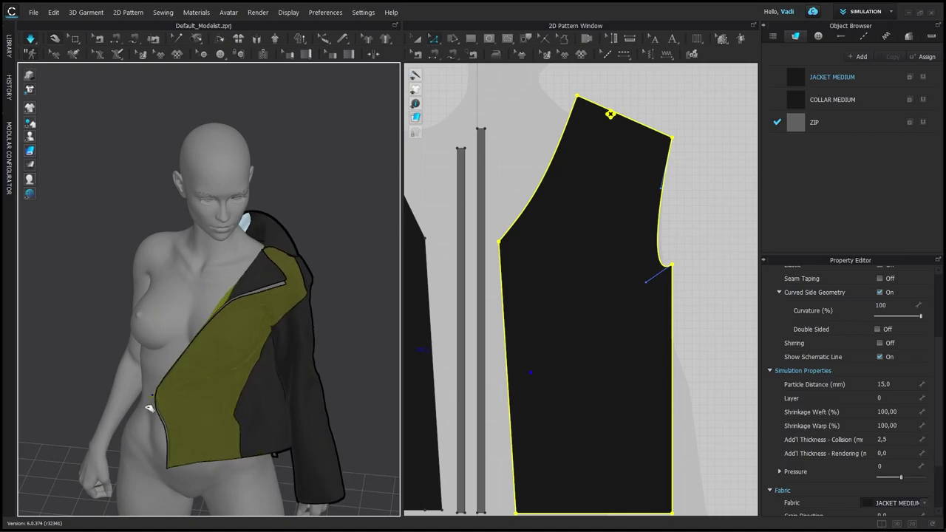
left_click(232, 305)
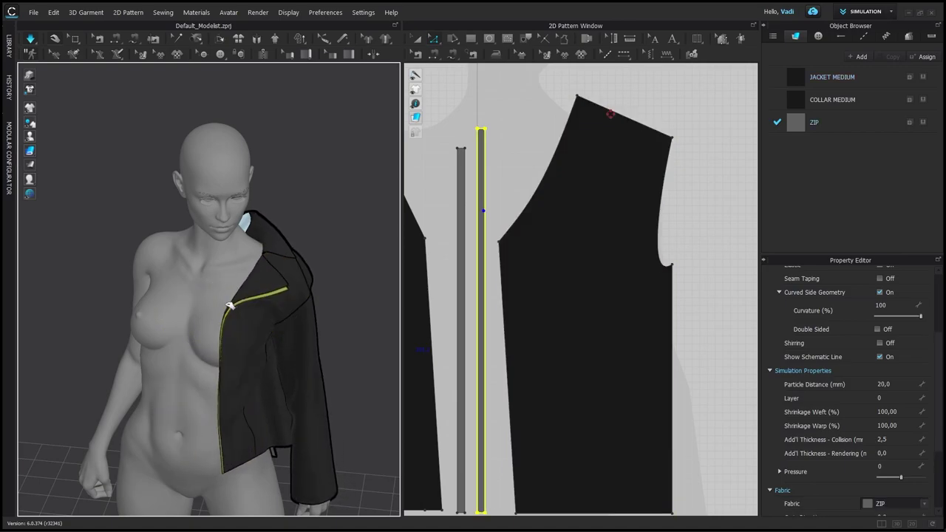
left_click_drag(225, 333, 253, 348)
Step: Stop the simulation and undo the last change to the drape around the left lapel
middle_click_drag(253, 348, 256, 318, "alt")
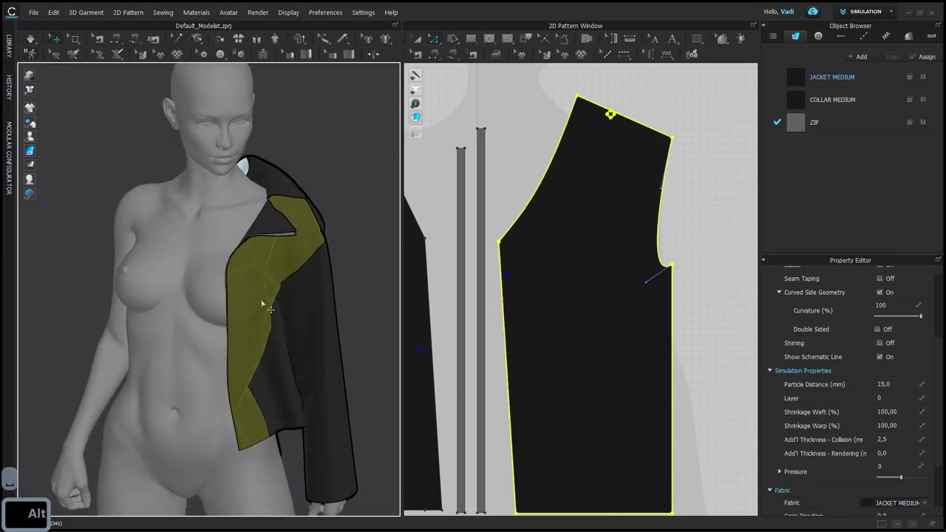
key("space")
left_click(277, 225)
key("ctrl+z")
Step: Simulate the jacket and pull the lower corner of the left front panel toward the hip
key("space")
left_click_drag(251, 437, 258, 399, "alt")
left_click(259, 395)
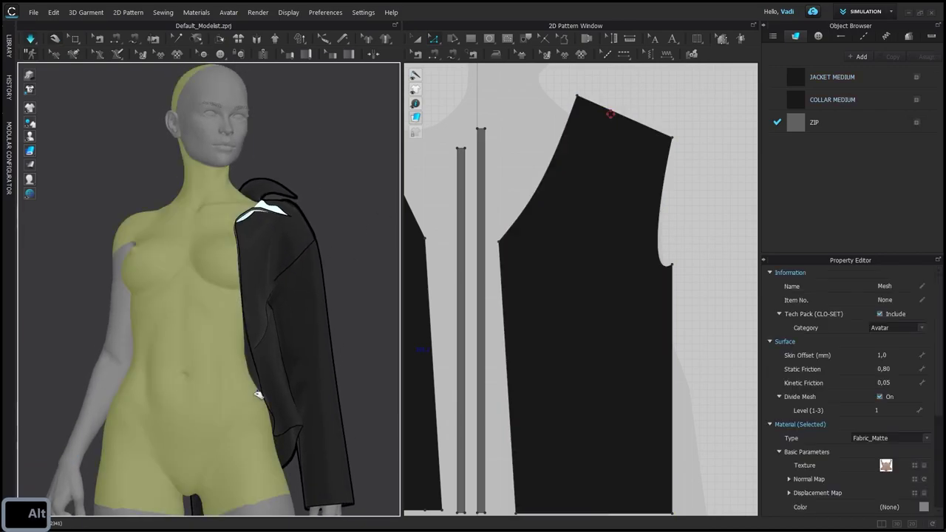
right_click_drag(255, 400, 273, 434, "alt")
left_click_drag(277, 428, 267, 501, "alt")
left_click(264, 504)
right_click_drag(260, 484, 283, 396, "alt")
left_click_drag(252, 432, 286, 435, "alt")
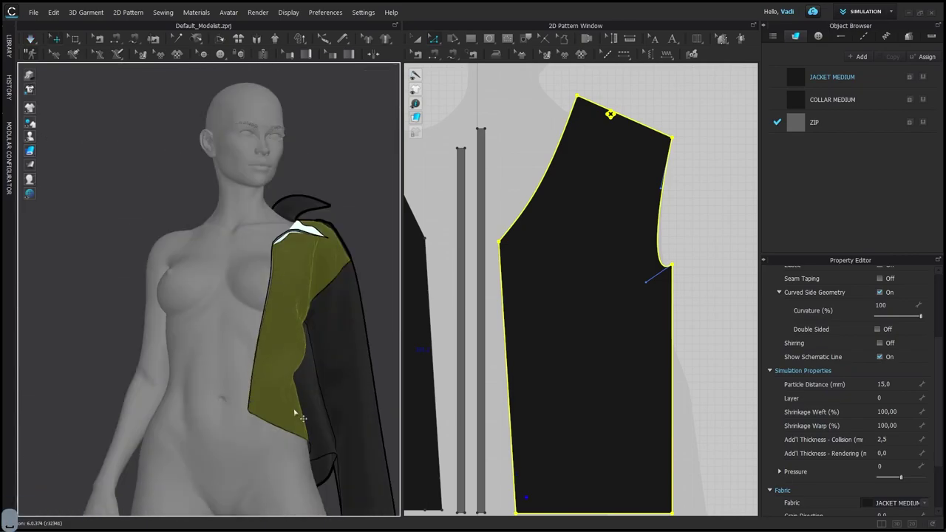
Step: Restart the simulation and pull the left front panel's lower edge outward, working from below
middle_click_drag(285, 435, 291, 399, "alt")
key("space")
scroll(298, 325, "up", 3)
middle_click_drag(298, 326, 300, 295, "alt")
left_click_drag(301, 295, 242, 369, "alt")
key("space")
left_click(234, 377)
left_click(261, 360)
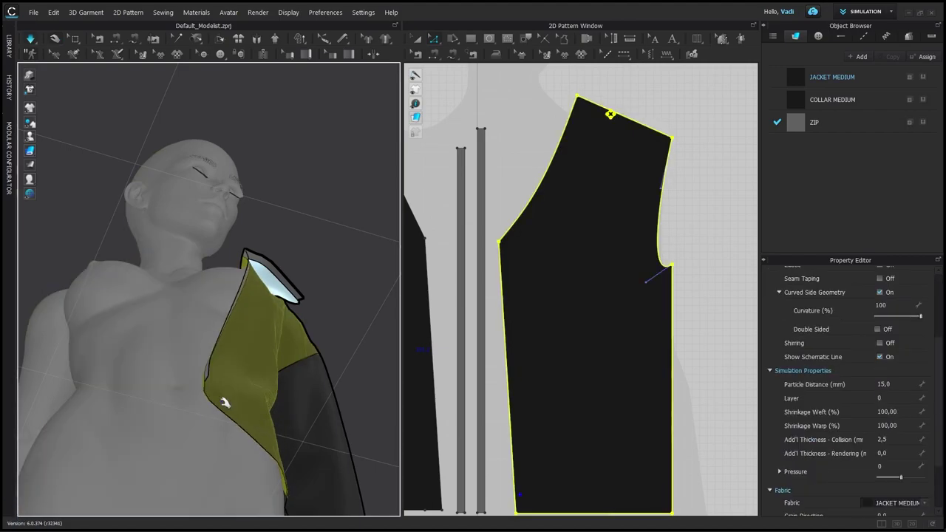
Step: Simulate once more and straighten the left front panel so its opening edge hangs vertically over the waist
right_click_drag(303, 329, 296, 298, "alt")
scroll(316, 307, "up", 3, "alt")
middle_click_drag(276, 308, 276, 256, "alt")
scroll(276, 256, "up", 4, "alt")
left_click_drag(285, 296, 333, 310, "alt")
key("space")
left_click(227, 284)
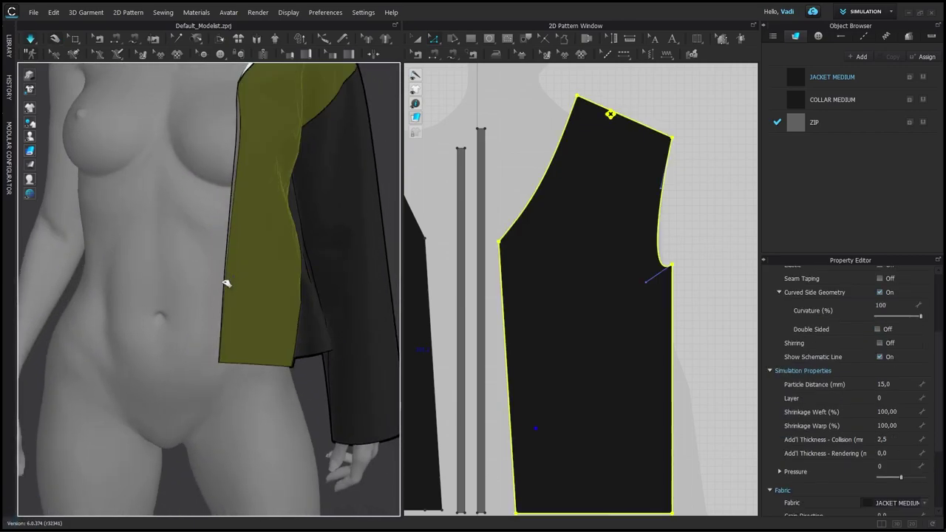
Step: Simulate the jacket and pull the lower part of the left sleeve outward along the forearm
mouse_move(252, 334)
left_mouse_down("alt")
mouse_move(230, 323)
mouse_move(248, 325)
left_mouse_up("alt")
key("space")
left_click_drag(297, 396, 315, 399)
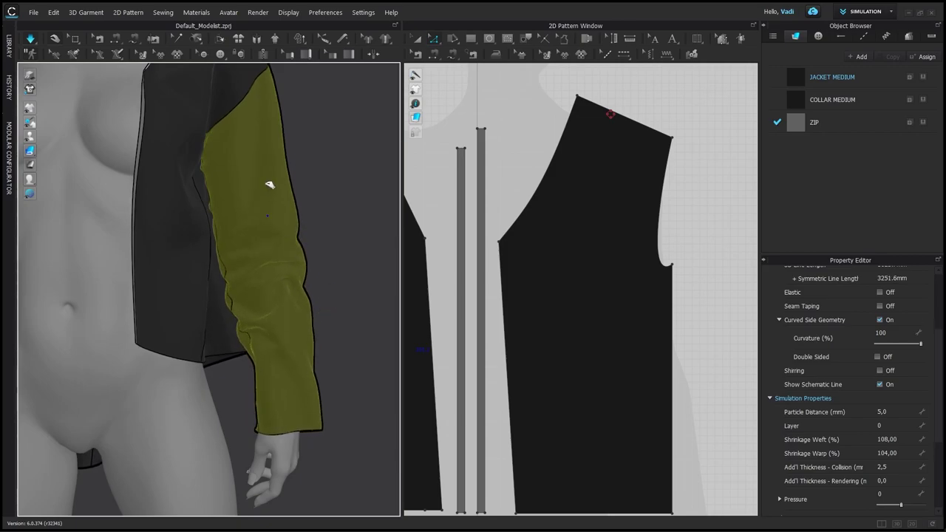
key("space")
Step: Set the left sleeve's shrinkage to 104% weft and 102% warp
left_click(357, 360)
right_click_drag(361, 355, 370, 314, "alt")
left_click_drag(369, 315, 342, 342, "alt")
left_click(252, 276)
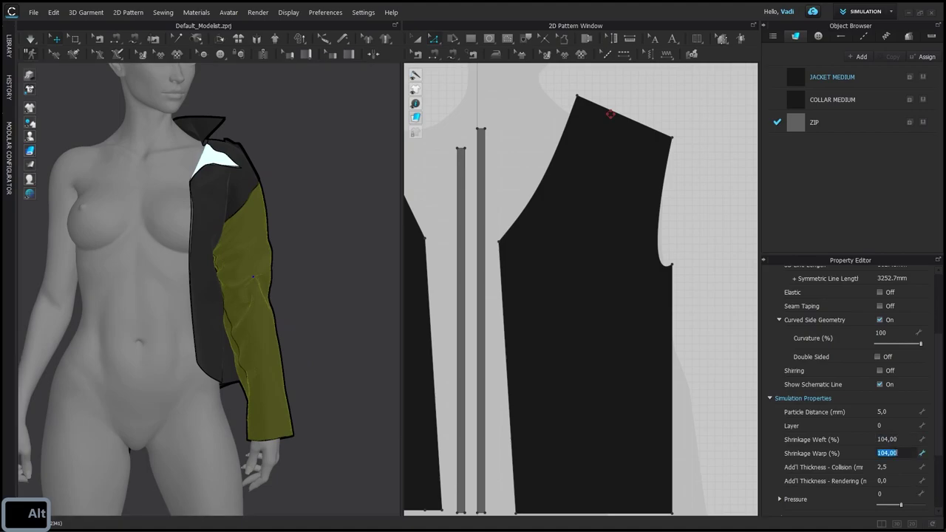
type("102")
left_click(688, 319)
Step: Simulate the jacket with the new sleeve shrinkage, tugging the left sleeve upward at the forearm until it settles
key("space")
left_click_drag(268, 299, 268, 287)
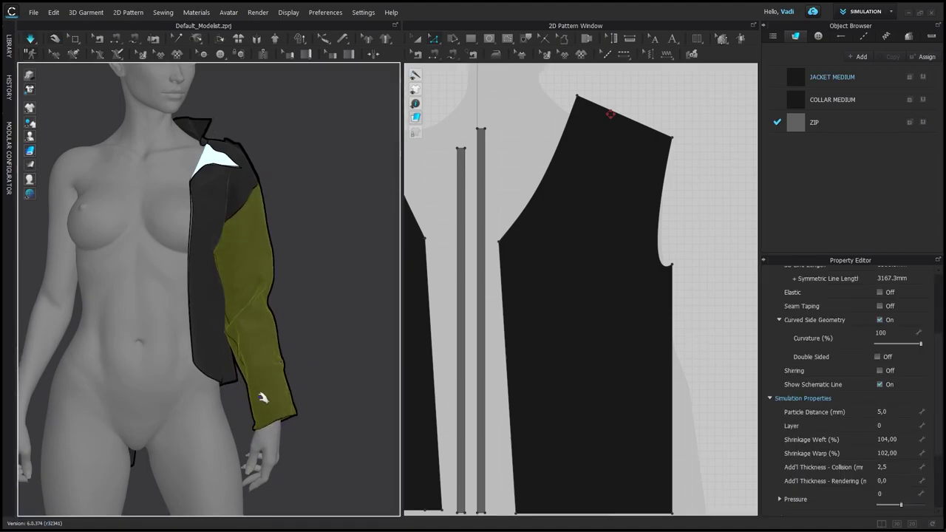
left_click(328, 359)
key("space")
right_click_drag(328, 359, 317, 332, "alt")
mouse_move(318, 333)
left_mouse_down("alt")
mouse_move(268, 292)
mouse_move(309, 343)
left_mouse_up("alt")
key("space")
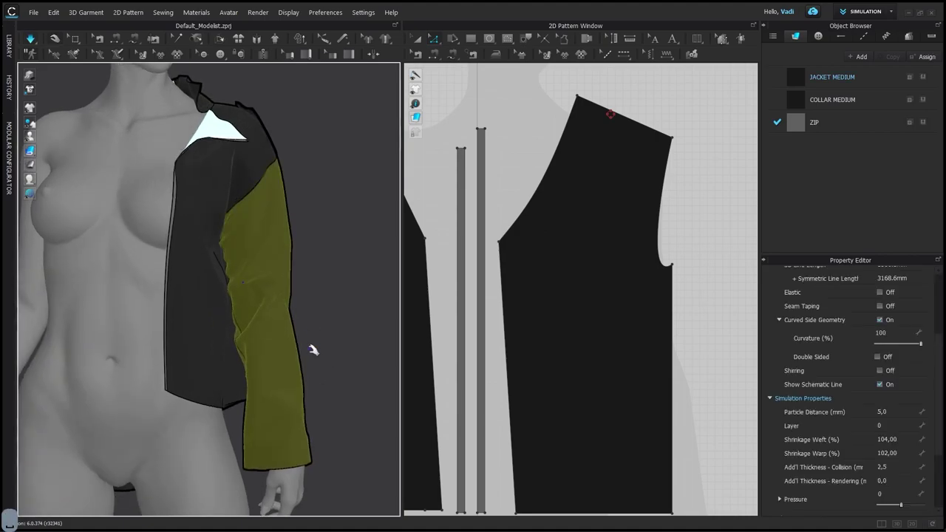
left_click(353, 382)
key("space")
Step: Examine the drape of the jacket's left front and sleeve on the full figure from several angles
right_click_drag(354, 382, 378, 348, "alt")
left_click_drag(378, 349, 347, 334, "alt")
right_click_drag(347, 334, 316, 311, "alt")
middle_click_drag(277, 322, 291, 318, "alt")
left_click_drag(291, 317, 284, 326, "alt")
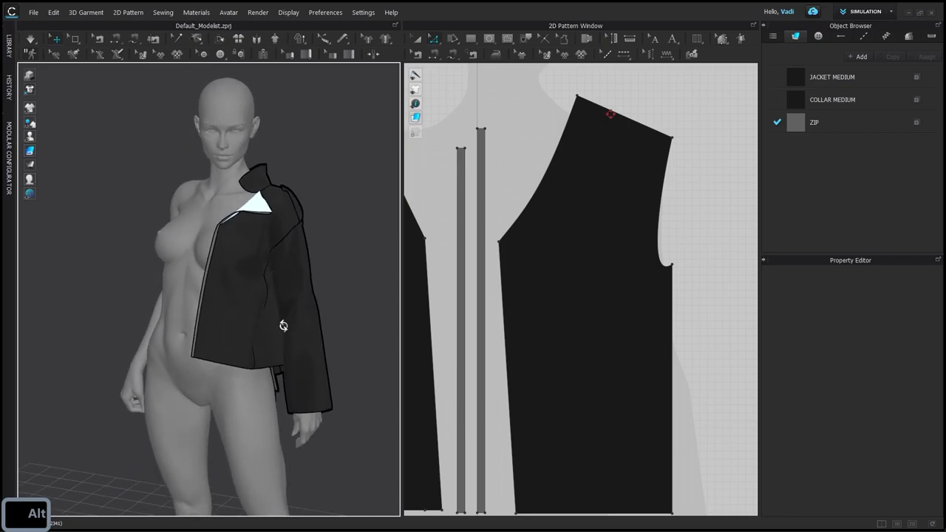
mouse_move(277, 311)
right_mouse_down("alt")
mouse_move(184, 306)
mouse_move(37, 326)
mouse_move(421, 313)
mouse_move(284, 316)
right_mouse_up("alt")
left_click_drag(274, 311, 322, 310, "alt")
scroll(303, 319, "down", 1, "alt")
scroll(330, 312, "up", 2, "alt")
scroll(323, 318, "down", 1, "alt")
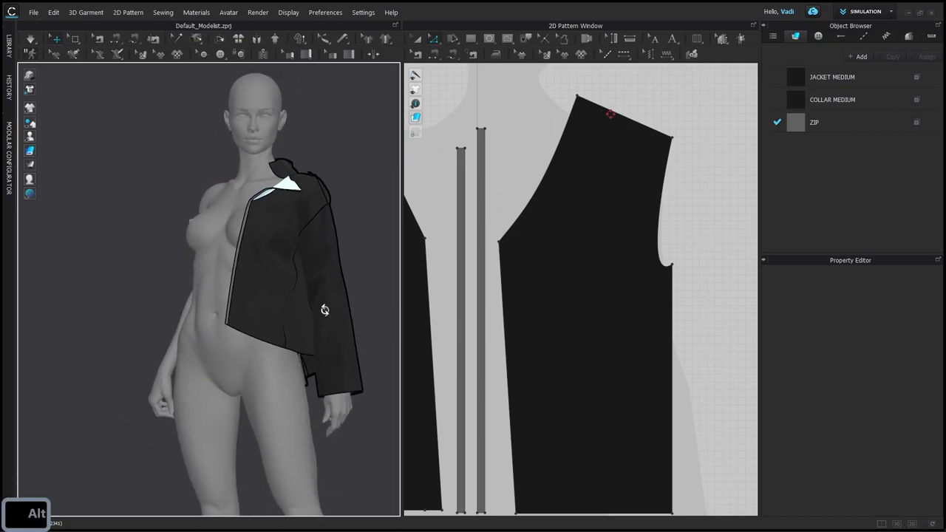
Step: Freeze the left front panel, leave its lapel unfrozen, and simulate the lapel's fold at the neckline
scroll(325, 310, "up", 5)
middle_click_drag(338, 330, 119, 374, "alt")
left_click(231, 222)
left_click(356, 133)
left_click_drag(193, 260, 244, 331, "alt")
left_click(256, 348)
key("ctrl+k")
key("space")
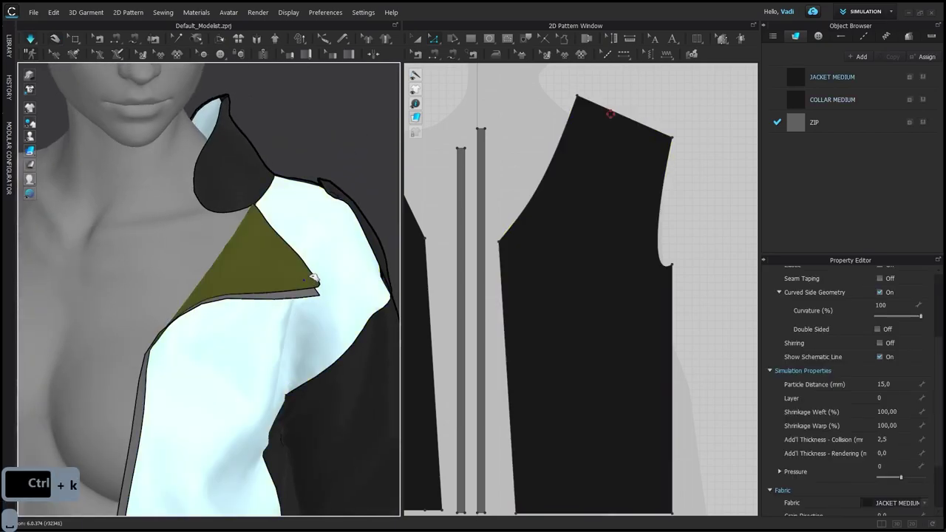
left_click(257, 242)
Step: Adjust the collar tip over the left shoulder and unfreeze the inner collar piece
left_click_drag(351, 190, 118, 236, "alt")
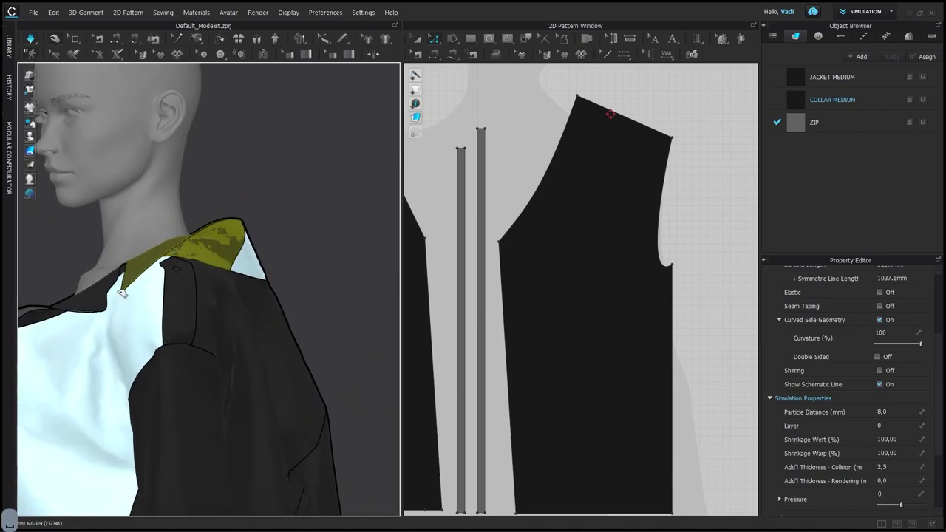
right_click_drag(116, 296, 285, 230, "alt")
left_click_drag(280, 224, 254, 192, "alt")
left_click(247, 144)
key("ctrl+k")
Step: Simulate and pull the back of the collar outward so it folds down over the jacket's back
left_click_drag(246, 144, 247, 67, "alt")
right_click_drag(248, 67, 271, 118, "alt")
left_click_drag(266, 141, 365, 157)
key("space")
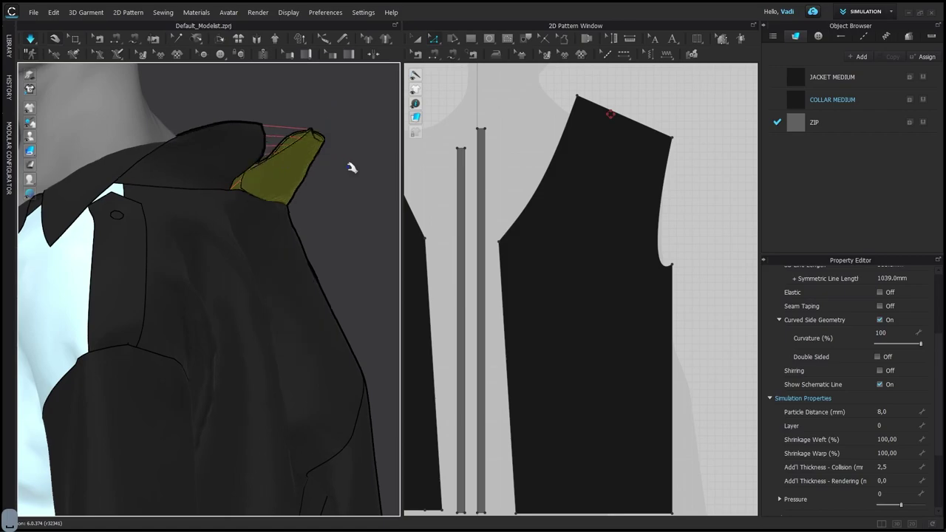
key("space")
left_click_drag(264, 155, 246, 244, "alt")
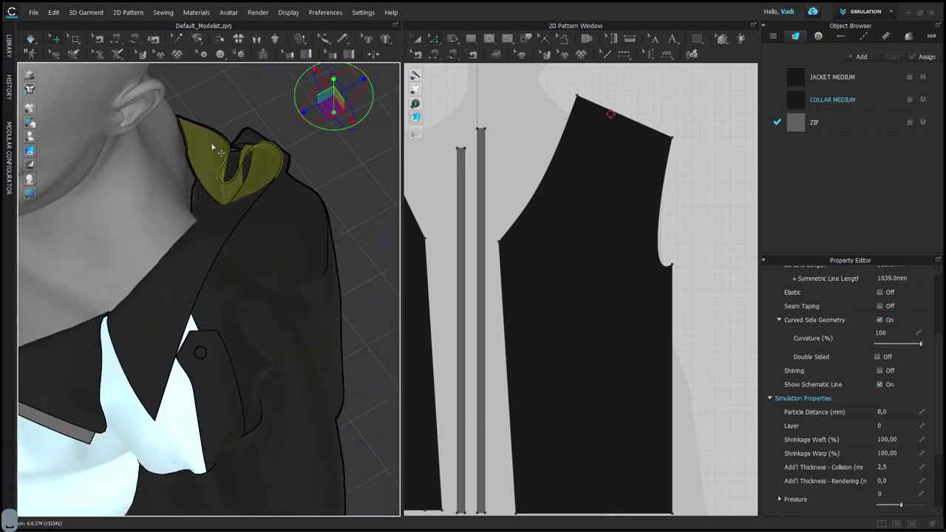
right_click_drag(215, 142, 252, 173, "alt")
mouse_move(252, 172)
left_mouse_down("alt")
mouse_move(310, 175)
mouse_move(264, 179)
left_mouse_up("alt")
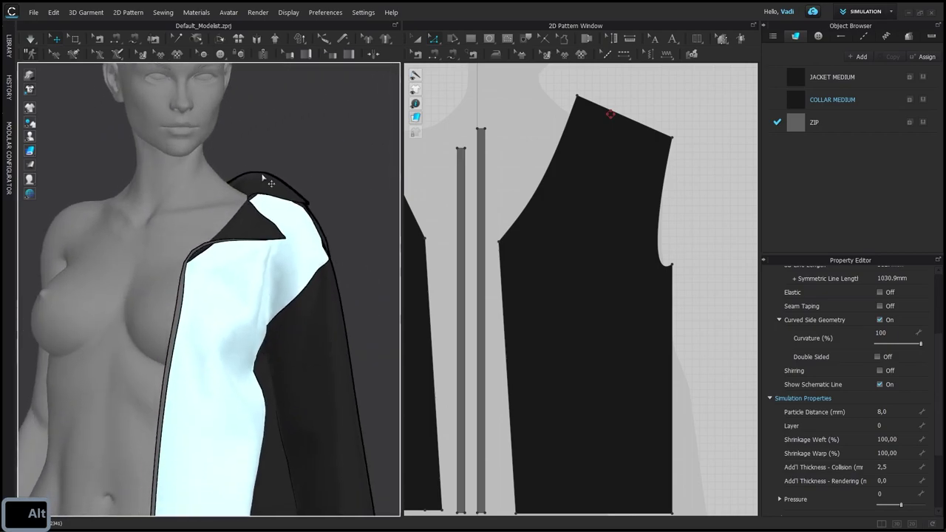
scroll(264, 179, "down", 5)
scroll(250, 296, "up", 5)
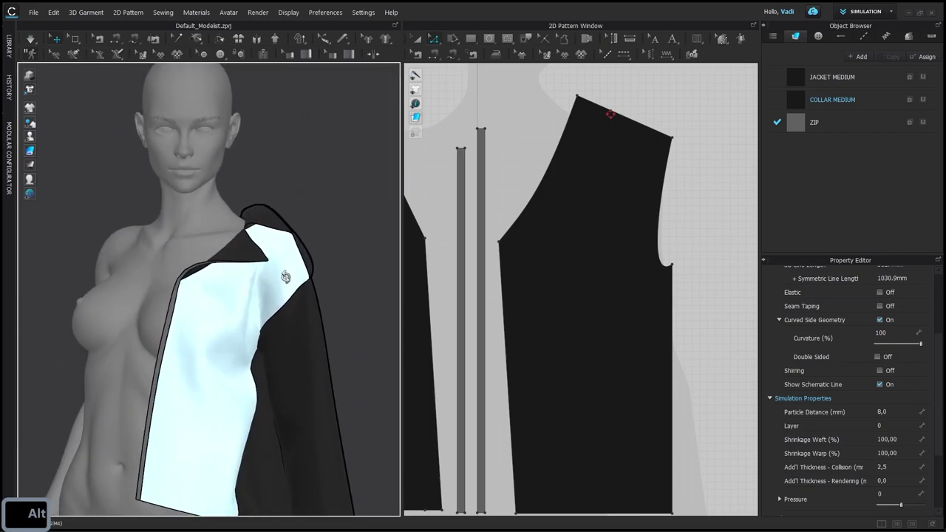
Step: Undo the last collar changes and pull the collar upward away from the shoulder at the back
key("ctrl+z")
left_click_drag(243, 303, 148, 253, "alt")
key("ctrl+z")
left_click_drag(280, 255, 231, 242, "alt")
left_click(264, 308)
key("ctrl+k")
left_click_drag(294, 225, 271, 196)
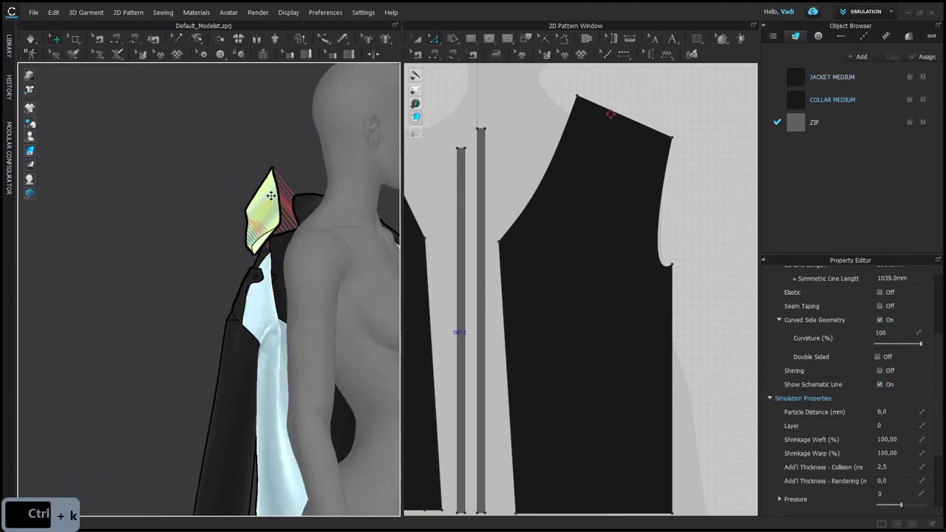
Step: Let the simulation settle the collar along the back neckline and stop it
left_click_drag(227, 163, 442, 233, "alt")
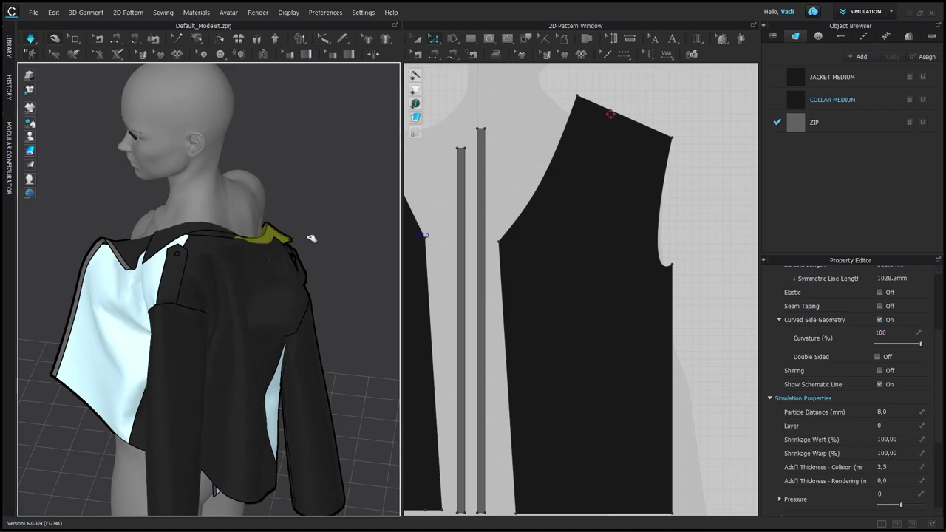
left_click_drag(341, 251, 348, 205, "alt")
middle_click_drag(348, 205, 255, 192, "alt")
left_click_drag(255, 192, 169, 277, "alt")
key("space")
left_click(313, 169)
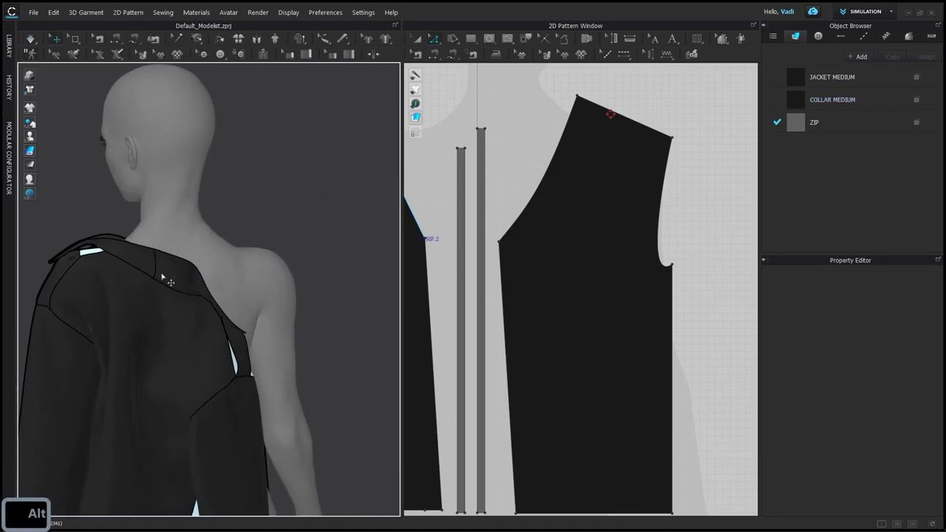
Step: Select the collar pattern and delete the internal line at its centre
left_click(161, 274)
right_click_drag(594, 328, 555, 207, "alt")
scroll(554, 199, "up", 5)
key("z")
right_click(546, 190)
left_click(580, 221)
key("a")
key("z")
left_click(546, 194)
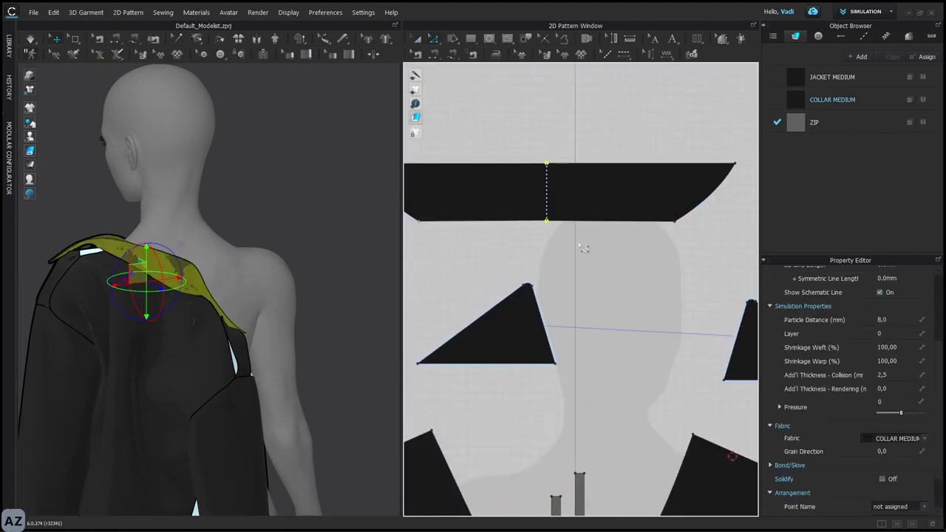
key("Delete")
Step: Simulate the garment with the edited collar and try pulling the collar edge outward over the shoulder
left_click_drag(255, 254, 105, 270, "alt")
right_click_drag(106, 271, 166, 295, "alt")
left_click_drag(166, 296, 205, 310, "alt")
left_click(241, 246)
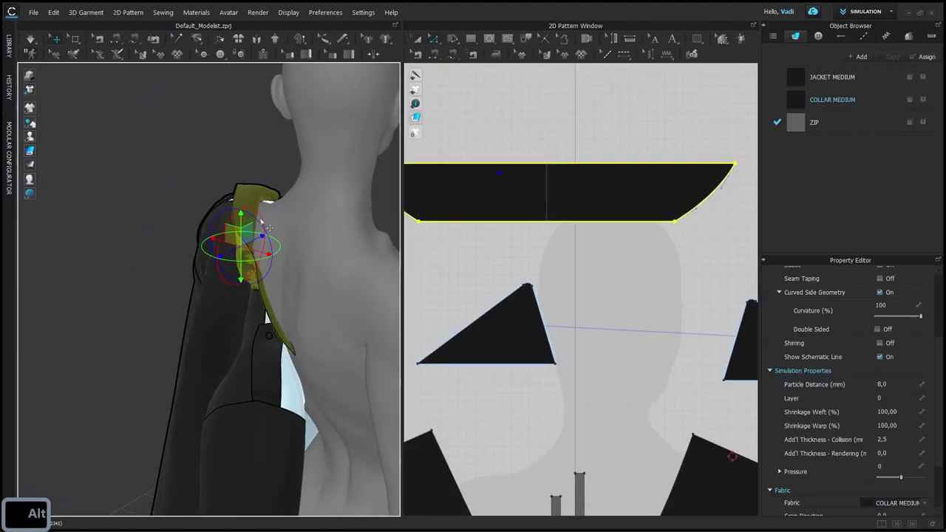
key("space")
left_click_drag(251, 252, 361, 241, "alt")
left_click(361, 241)
right_click_drag(361, 241, 279, 207, "alt")
left_click_drag(278, 207, 274, 243, "alt")
right_click_drag(274, 243, 280, 279, "alt")
left_click_drag(279, 280, 217, 288, "alt")
left_click(207, 273)
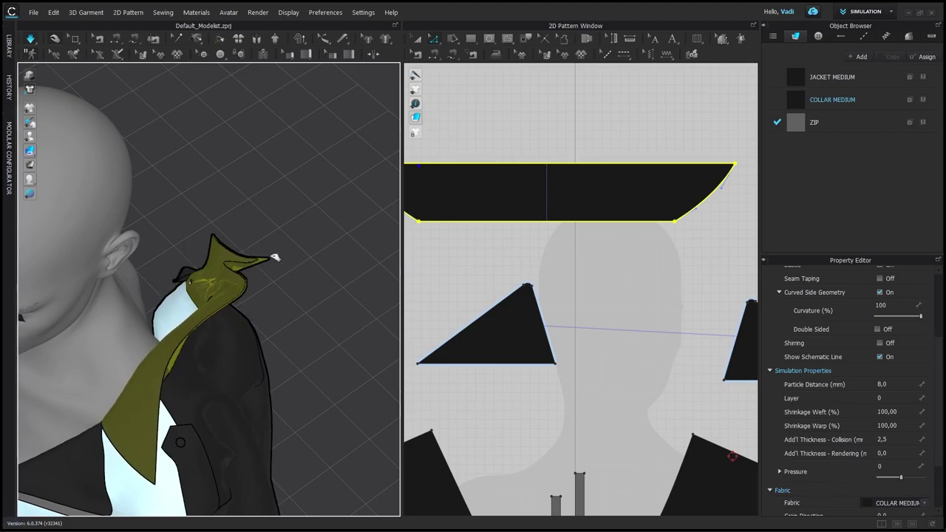
Step: Try to fold the collar over the back by pulling its edge and the back panel during simulation
left_click_drag(303, 301, 126, 301, "alt")
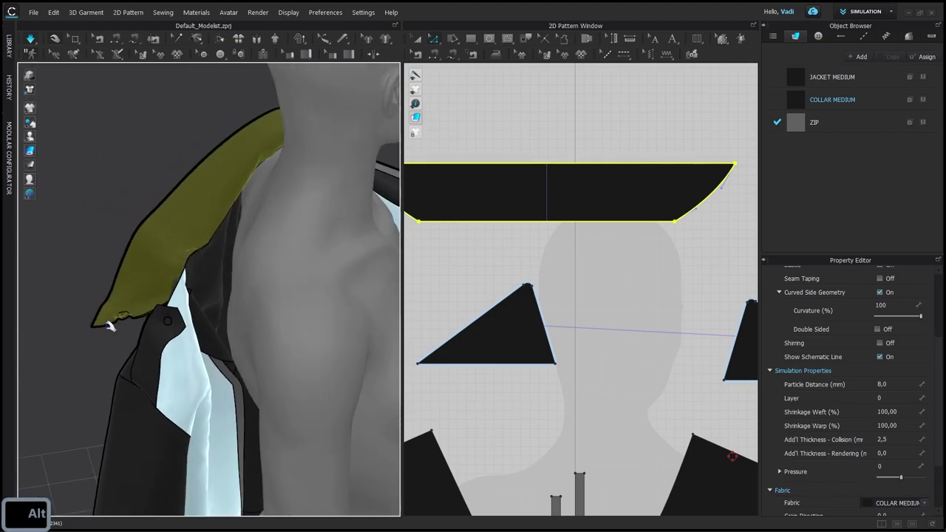
right_click_drag(139, 335, 114, 262)
left_click_drag(201, 313, 258, 229)
left_click_drag(81, 429, 16, 482)
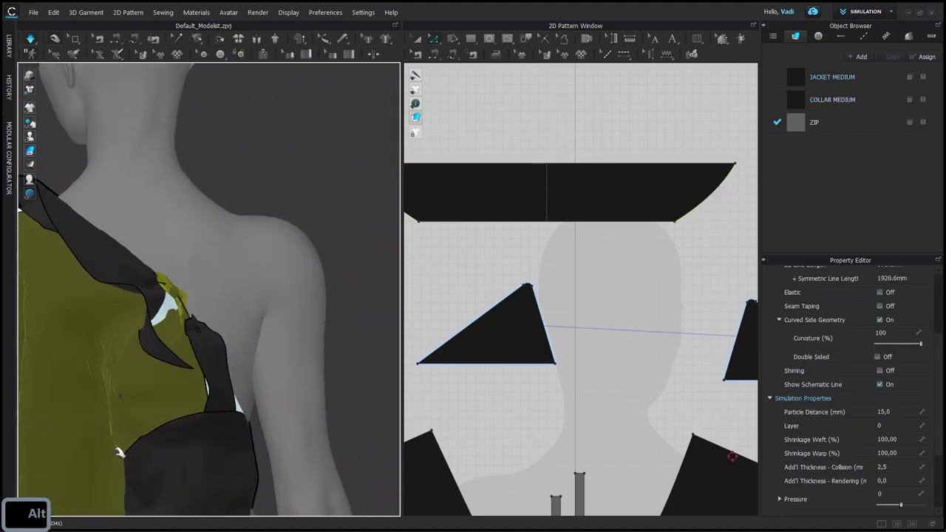
left_click_drag(150, 326, 130, 258)
key("space")
left_click_drag(178, 352, 154, 374, "alt")
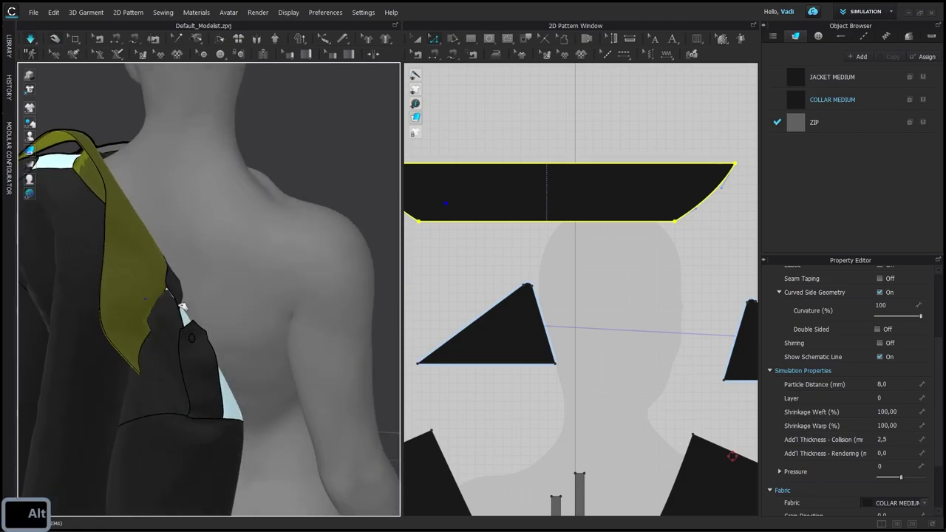
Step: Try to free the collar end and back panel around the shoulder strap by pulling the fabric
left_click(154, 336)
left_click_drag(174, 314, 128, 263, "alt")
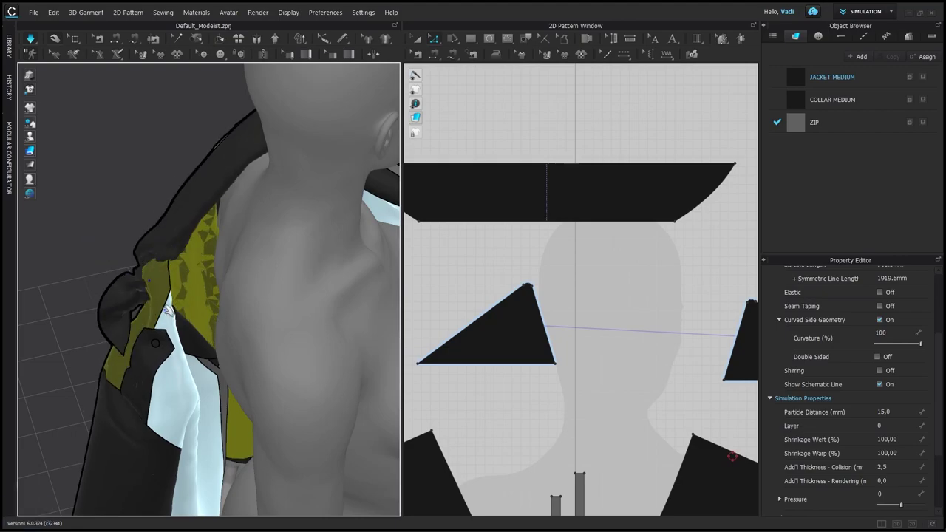
left_click_drag(124, 319, 8, 320)
right_click_drag(205, 334, 232, 295, "alt")
key("ctrl+z")
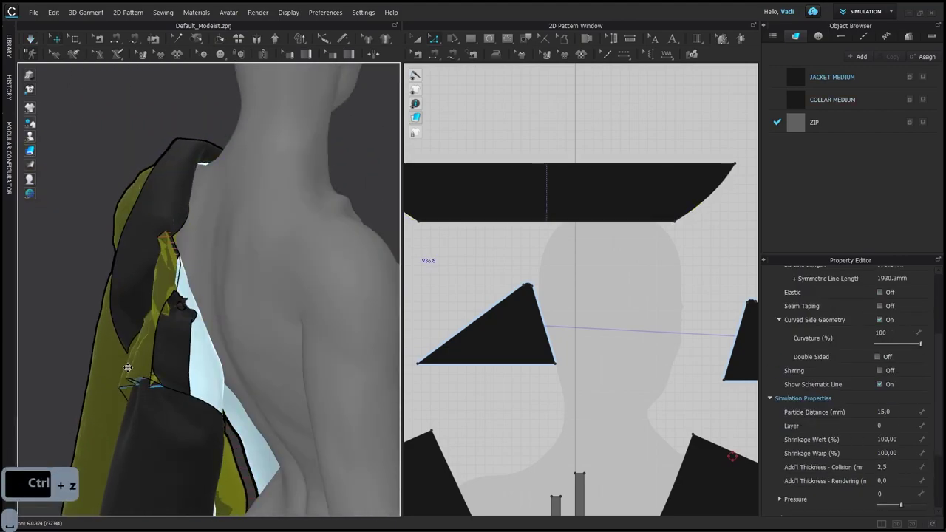
right_click_drag(118, 367, 125, 392, "alt")
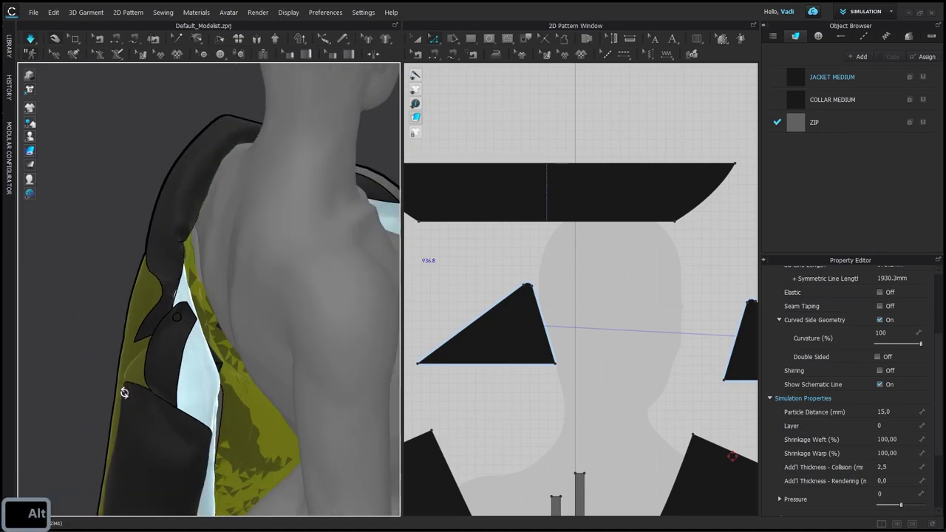
left_click_drag(181, 358, 251, 271, "alt")
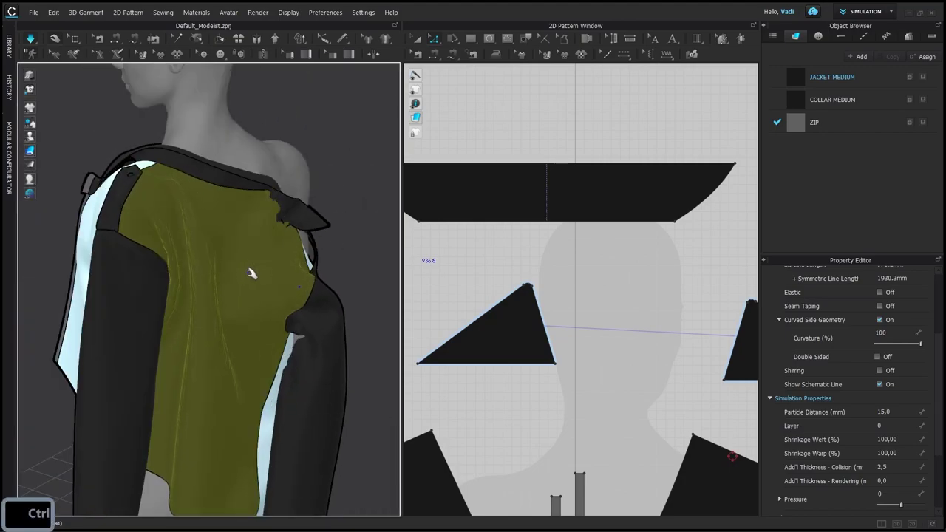
Step: Undo the recent collar and back panel pulls until the collar stands raised above the neckline
key("ctrl+z")
key("ctrl+z")
key("ctrl+z")
key("ctrl+z")
key("ctrl+z")
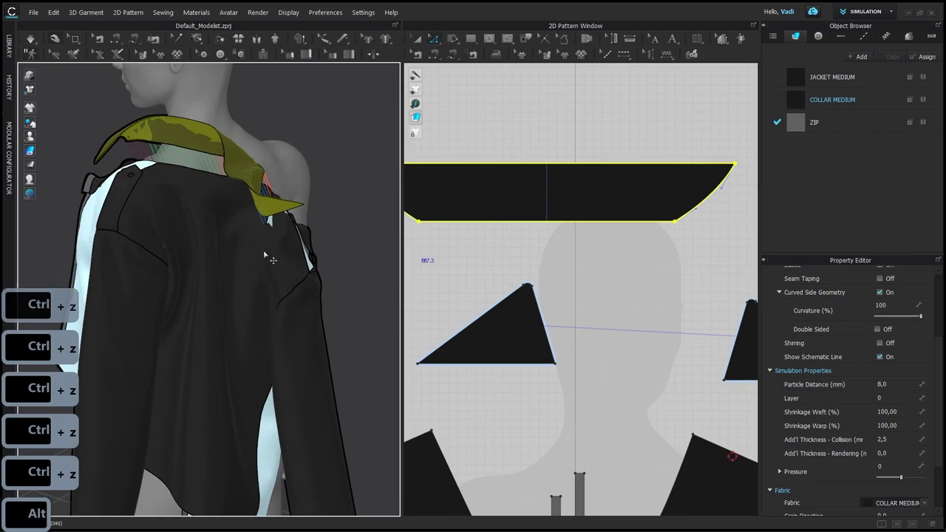
key("ctrl+z")
key("ctrl+z")
key("ctrl+z")
key("ctrl+z")
key("ctrl+z")
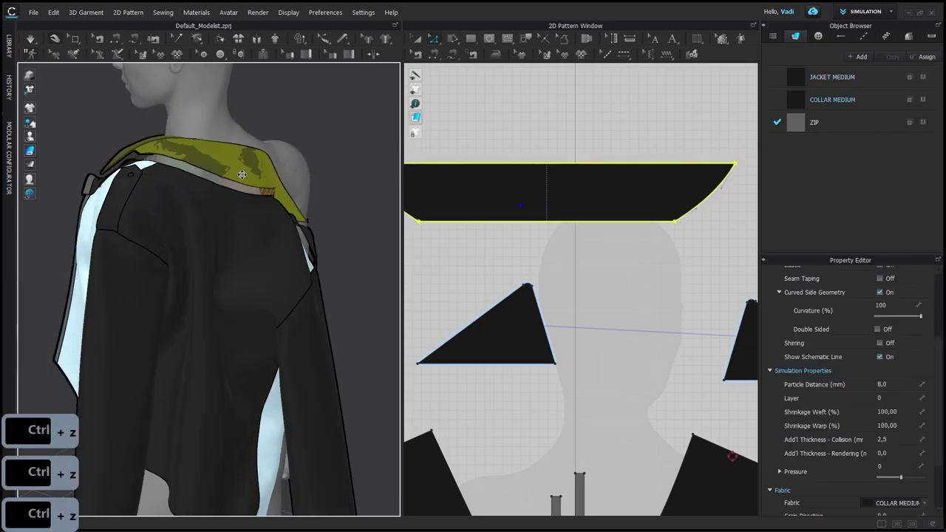
Step: Simulate the garment again and pull the collar's front tip down over the shoulder beside the lapel
key("space")
left_click_drag(296, 191, 237, 183, "alt")
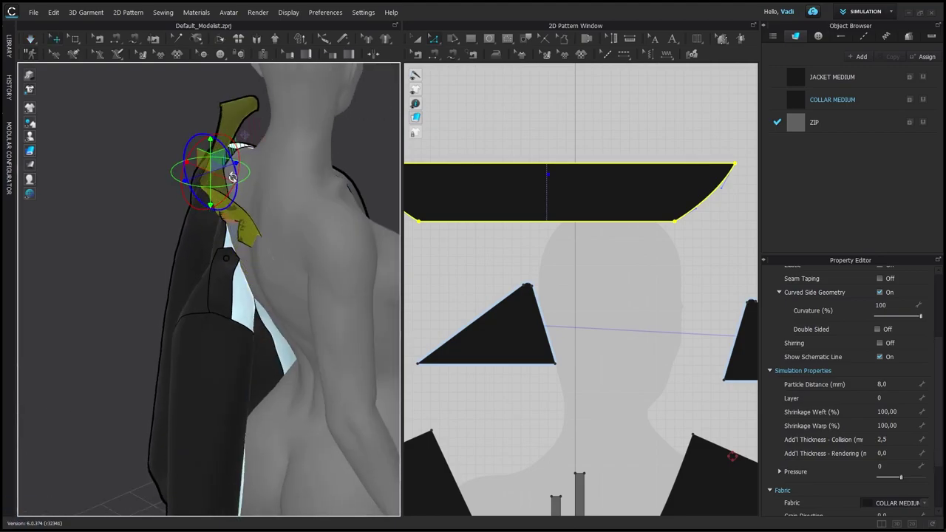
key("space")
left_click_drag(229, 207, 509, 209, "alt")
left_click(361, 165)
left_click_drag(363, 167, 319, 220, "alt")
scroll(349, 297, "up", 3)
key("space")
left_click_drag(343, 269, 337, 307)
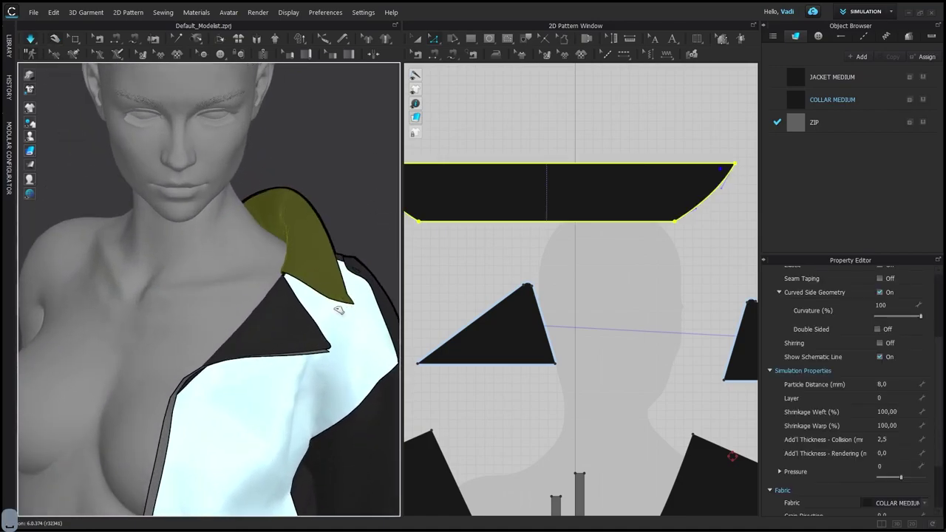
Step: Refine the drape of the collar's pointed front end with another short simulation, then deselect the collar
key("space")
left_click(345, 152)
scroll(336, 108, "down", 4)
left_click_drag(335, 108, 279, 138, "alt")
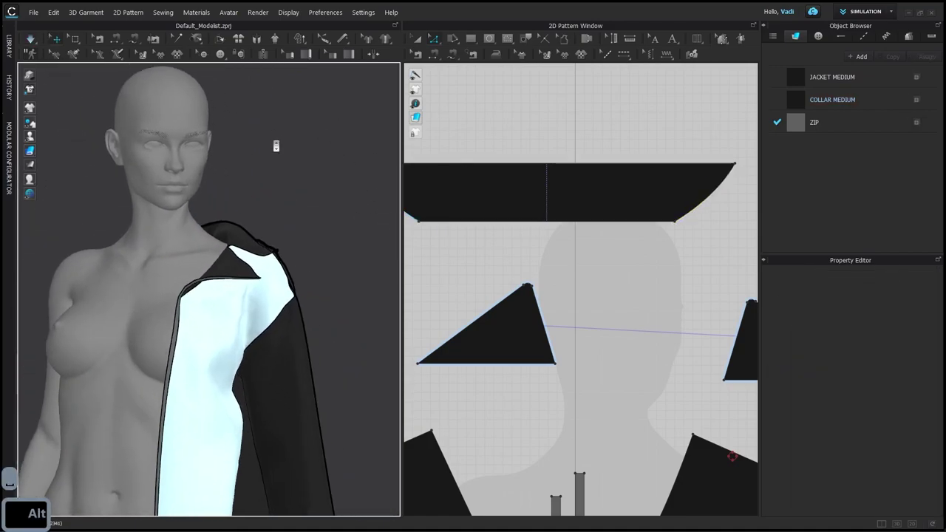
scroll(221, 222, "up", 6)
middle_click_drag(217, 230, 219, 252, "alt")
key("space")
left_click(327, 245)
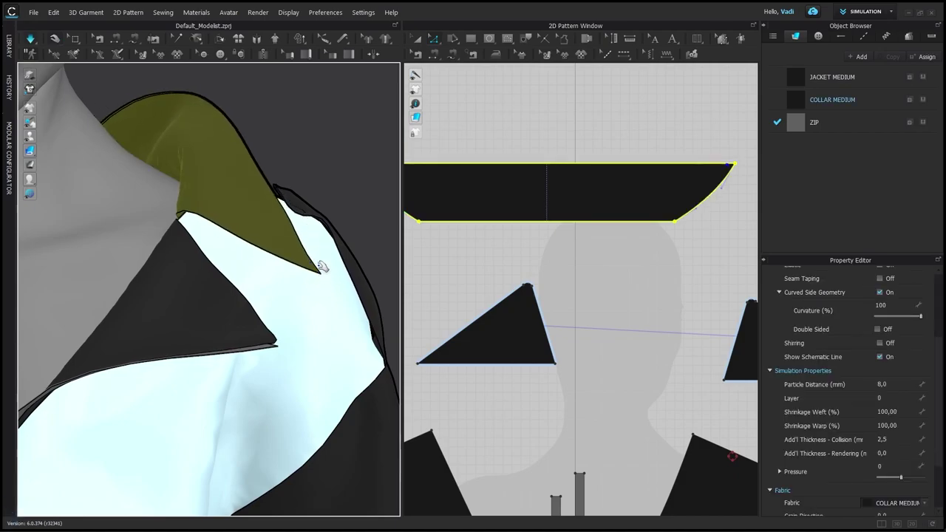
key("space")
left_click(298, 128)
Step: Simulate briefly while pulling the collar outward and upward at the front shoulder
scroll(298, 128, "down", 5)
left_click_drag(298, 129, 298, 150, "alt")
scroll(299, 146, "down", 3)
scroll(300, 143, "up", 7)
middle_click_drag(300, 144, 306, 268, "alt")
left_click_drag(306, 268, 309, 270, "alt")
key("space")
left_click_drag(248, 201, 277, 175)
key("space")
left_click(274, 142)
Step: Pull the collar tip up and inward in another simulation, and check the jacket from the front
scroll(272, 141, "down", 4)
left_click_drag(273, 141, 235, 165, "alt")
scroll(290, 244, "up", 4)
key("space")
left_click_drag(286, 219, 251, 157)
scroll(275, 243, "down", 3)
left_click(302, 202)
scroll(258, 152, "down", 4)
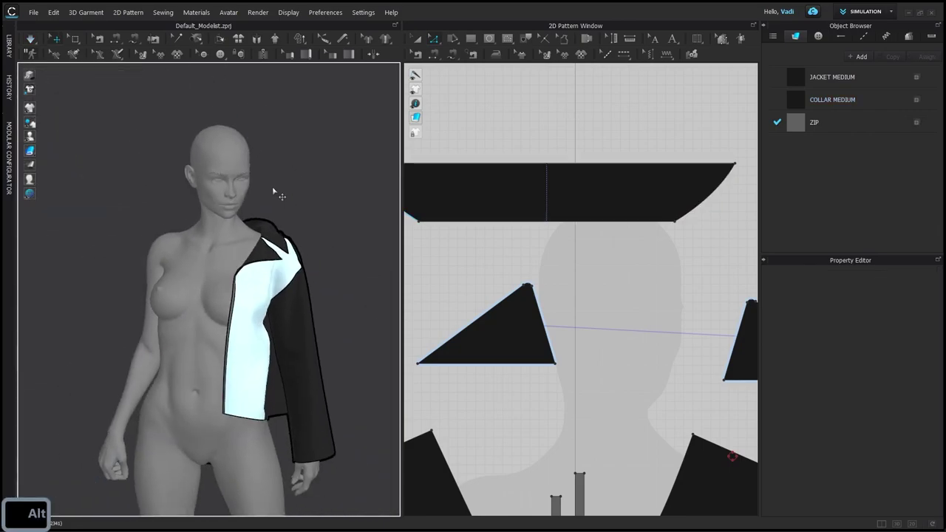
left_click_drag(308, 202, 334, 235, "alt")
scroll(297, 213, "up", 3)
scroll(313, 214, "down", 3)
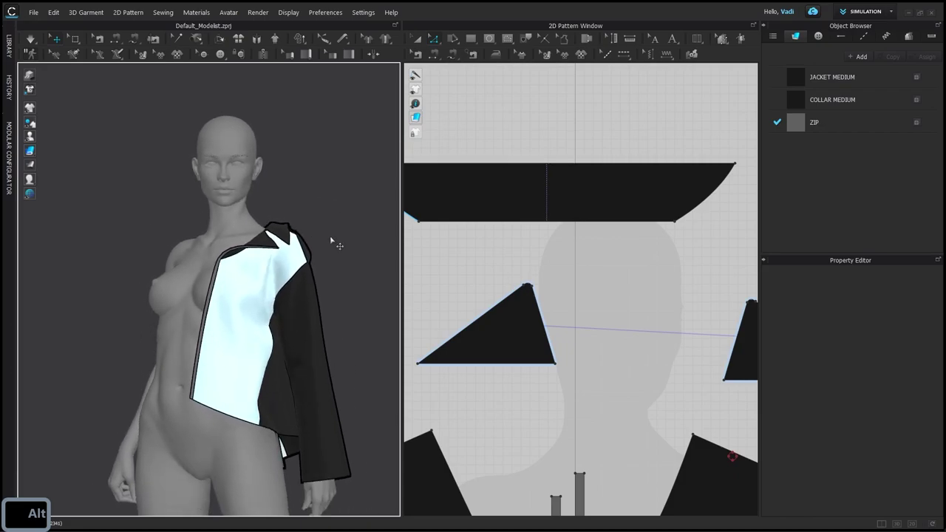
Step: Save the project as 1 in the CLO 3d folder inside LEATHER JACKET
middle_click_drag(334, 236, 321, 206, "alt")
left_click(35, 14)
mouse_move(59, 70)
left_click(147, 73)
left_click(424, 83)
double_click(377, 201)
double_click(380, 161)
double_click(378, 140)
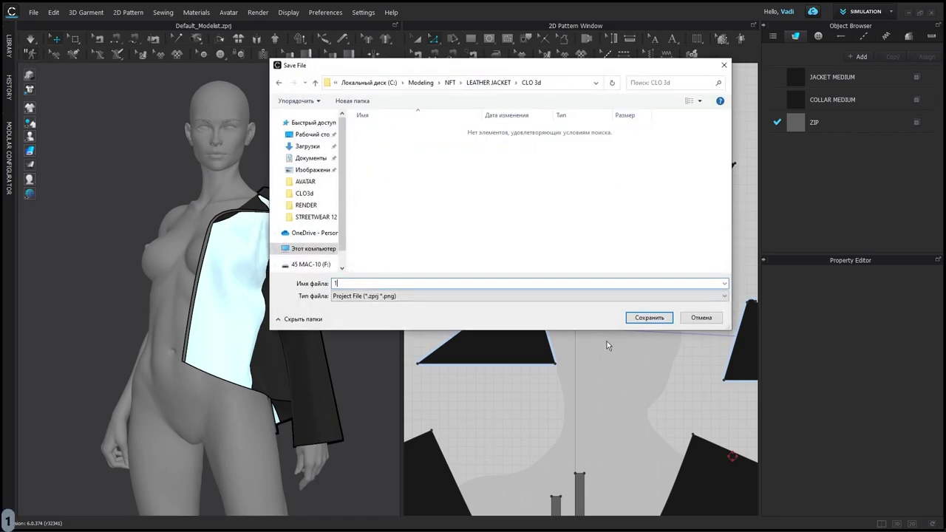
key("Return")
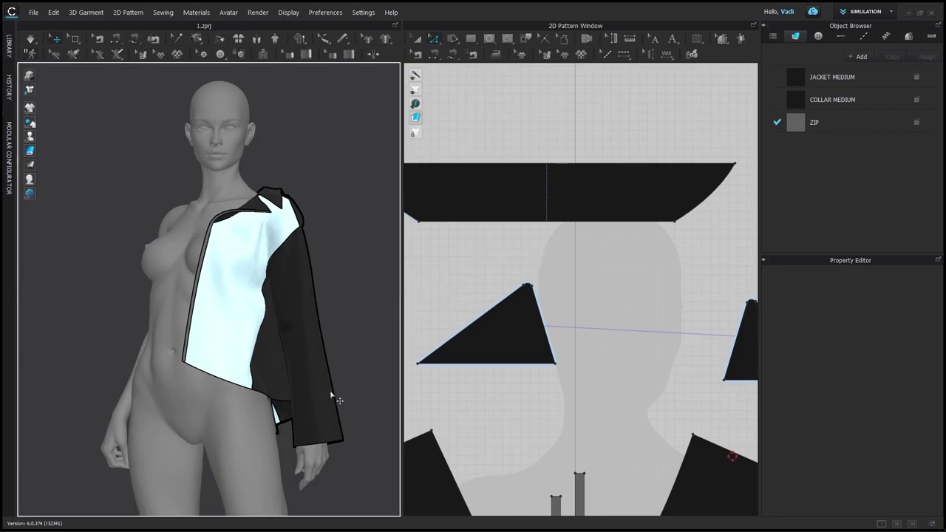
Step: Start an OBJ export and create a destination folder named ZBRUSH inside LEATHER JACKET
middle_click_drag(334, 330, 314, 311, "alt")
left_click(32, 14)
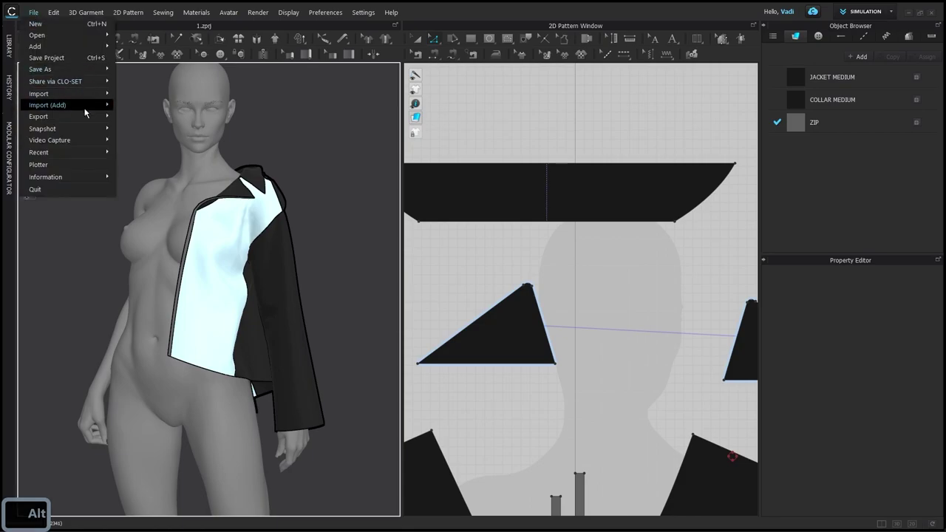
mouse_move(86, 117)
left_click(181, 178)
double_click(408, 168)
key("ctrl+shift+n")
type("zb")
key("BackSpace")
key("BackSpace")
key("BackSpace")
type("ZBRUSH")
key("Return")
Step: Export all patterns as a single-object OBJ at cm (DAZ Studio) scale into the ZBRUSH folder
double_click(484, 152)
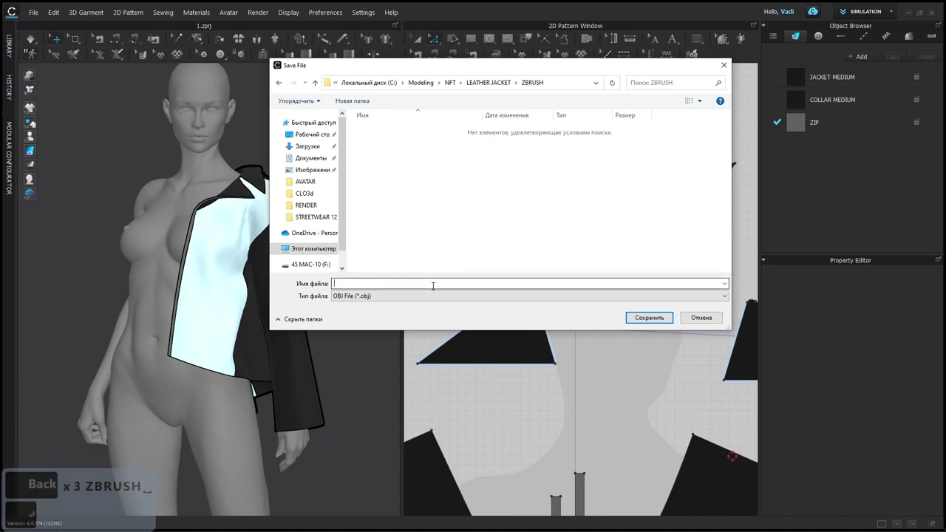
left_click(664, 318)
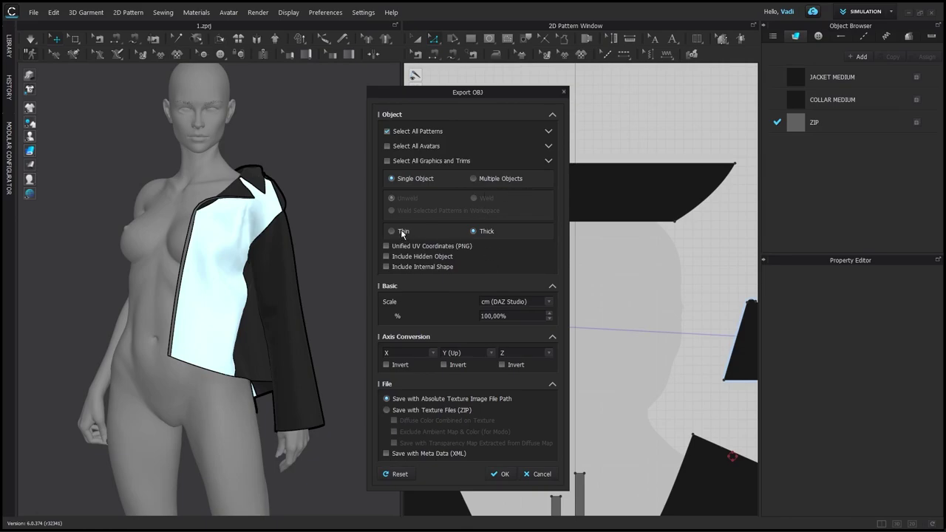
left_click(504, 474)
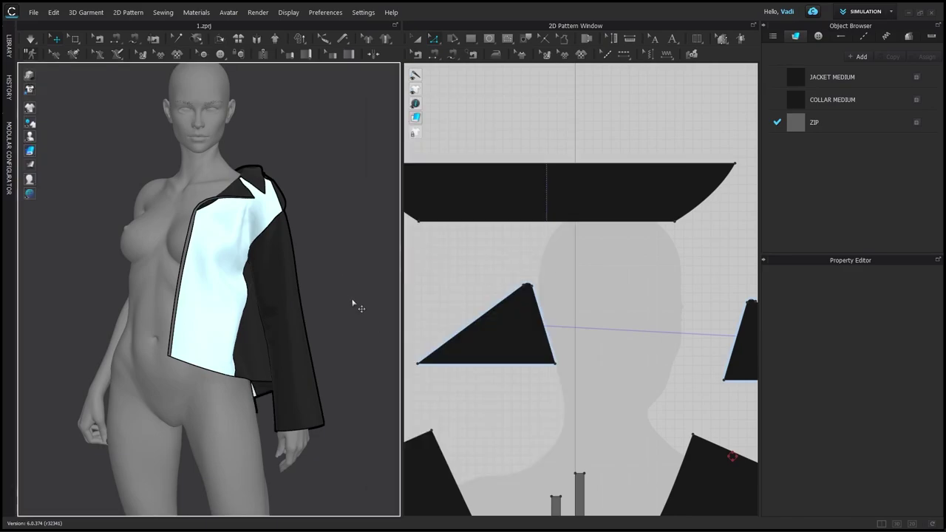
Step: Switch to ZBrush, place the avatar with the jacket on a cleared canvas in edit mode, and frame the torso
key("alt+Tab")
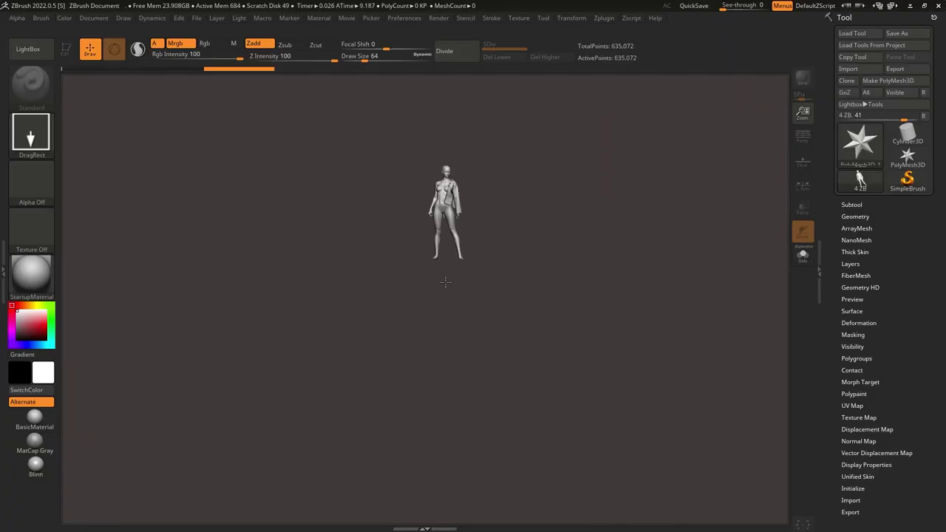
left_click_drag(445, 277, 425, 396)
key("t")
key("ctrl+n")
mouse_move(551, 266)
left_mouse_down()
mouse_move(496, 258)
mouse_move(519, 283)
mouse_move(545, 284)
left_mouse_up()
key("shift+f")
left_click_drag(545, 285, 546, 238, "alt")
key("shift+f")
key("v")
key("v")
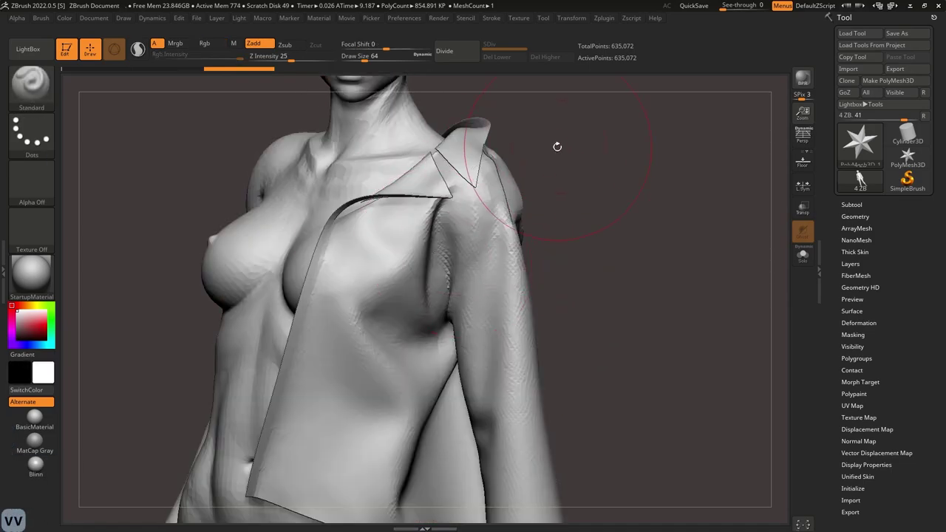
Step: Load the custom interface configuration Lakad Matataag.cfg from the desktop
left_click(407, 18)
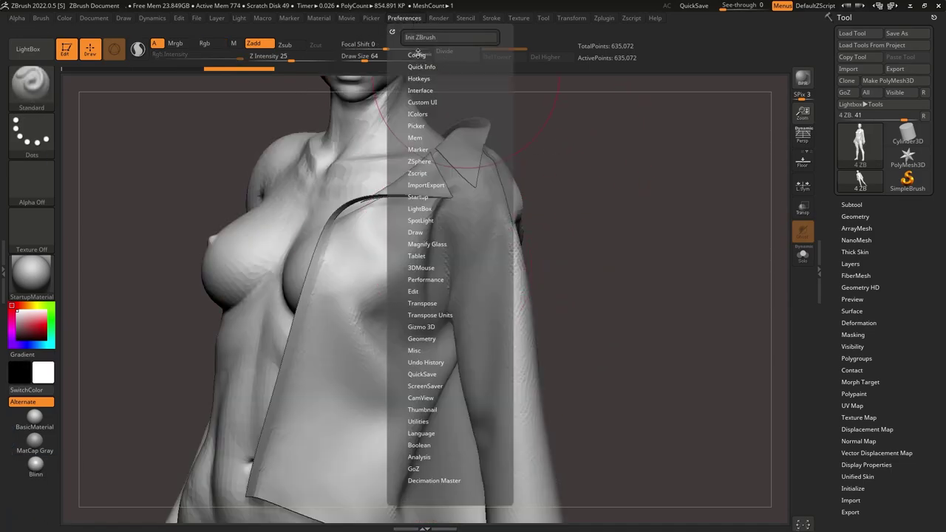
left_click(417, 55)
left_click(435, 102)
left_click(49, 78)
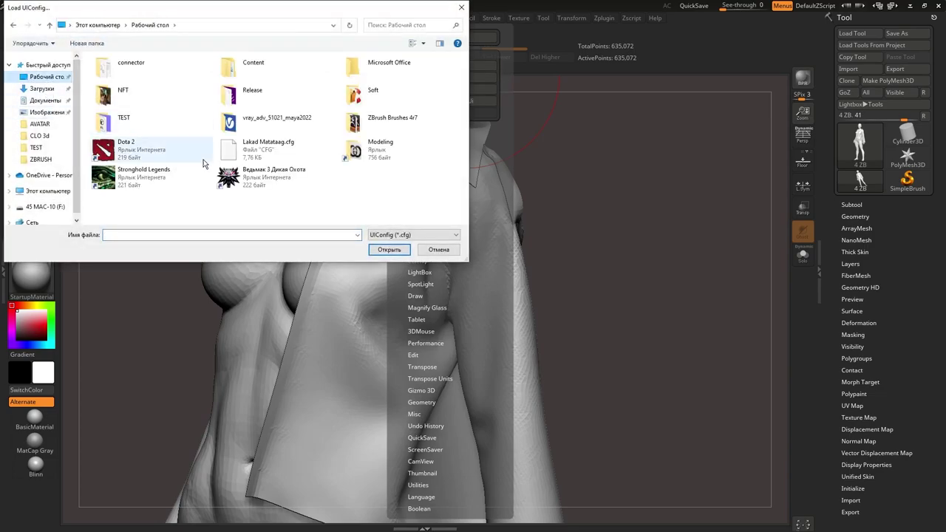
left_click(271, 150)
left_click(389, 250)
Step: Show the model's polygroups with wireframe, switch the active colour to white, and open the custom popup of mesh tools
key("v")
left_click(535, 353)
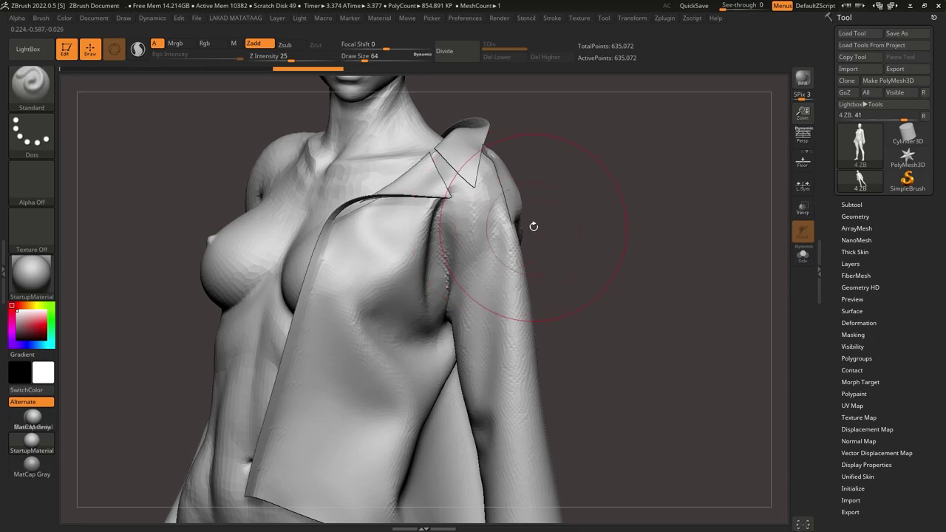
key("shift+f")
mouse_move(525, 230)
right_mouse_down("ctrl")
mouse_move(533, 296)
mouse_move(422, 200)
mouse_move(555, 251)
mouse_move(511, 218)
right_mouse_up("ctrl")
right_click(439, 267)
key("v")
key("v")
key("v")
key("v")
left_click(17, 311)
key("v")
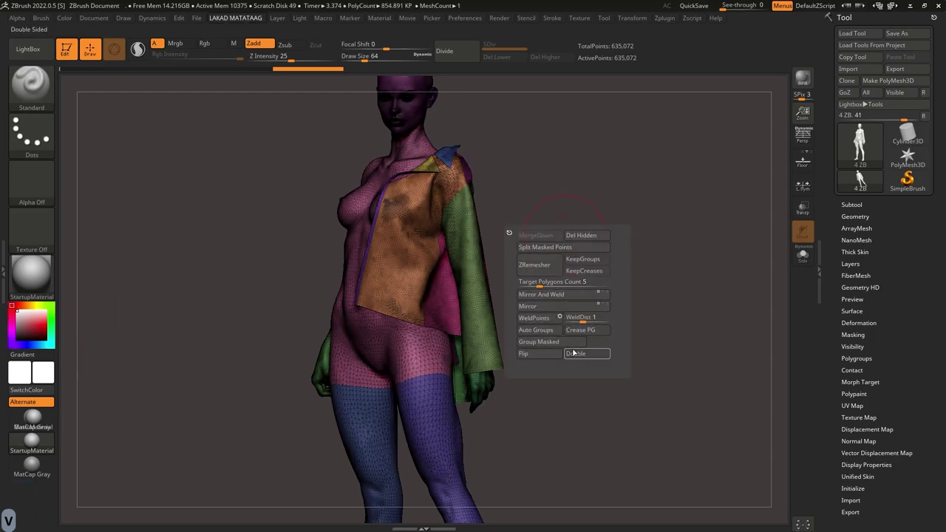
Step: Turn on double-sided display for the model and mask the avatar's torso by isolating its polygroup
left_click(573, 353)
key("shift+f")
right_click_drag(511, 190, 497, 270)
right_click_drag(497, 269, 464, 285, "alt")
key("shift+f")
key("shift+f")
left_click(370, 200, "ctrl+shift")
left_click(517, 194, "ctrl")
left_click(514, 194, "ctrl+shift")
left_click(378, 153, "ctrl+shift")
key("ctrl+z")
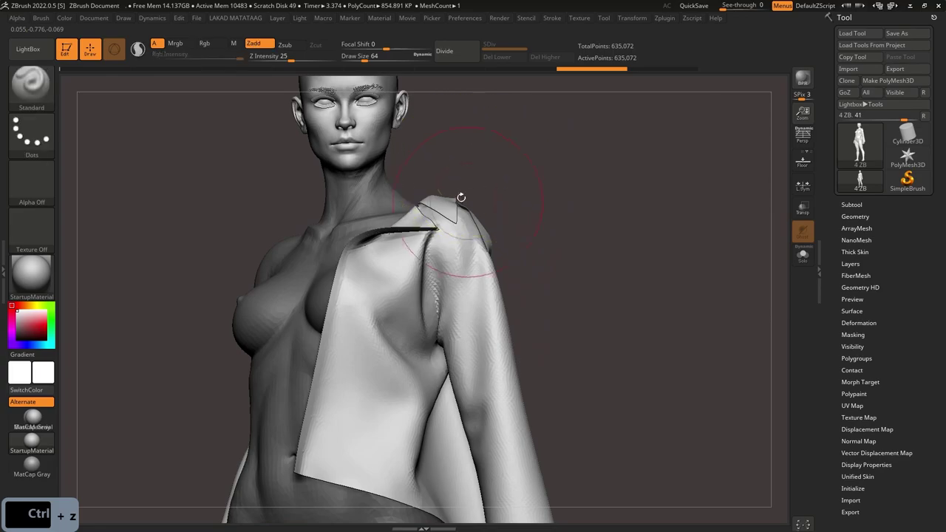
Step: Extend the mask over the avatar's head and legs, isolating polygroups where needed
right_click_drag(469, 202, 500, 336, "alt")
left_click_drag(262, 131, 510, 323, "ctrl")
right_click_drag(510, 334, 507, 436, "ctrl")
right_click_drag(507, 435, 448, 260, "alt")
left_click(427, 276, "ctrl+shift")
left_click(509, 349, "ctrl")
left_click(508, 349, "ctrl+shift")
left_click(384, 317, "ctrl+shift")
left_click(507, 366, "ctrl")
left_click(508, 368, "ctrl+shift")
Step: Mask the rest of the avatar down to the feet, including the arm and hand outside the jacket
right_click_drag(508, 369, 493, 262, "alt")
left_click(301, 318, "ctrl+shift")
left_click(384, 366, "ctrl")
left_click(384, 367, "ctrl+shift")
left_click_drag(598, 334, 209, 495, "ctrl")
right_click_drag(562, 318, 596, 334, "ctrl")
left_click_drag(599, 329, 422, 445, "ctrl")
right_click_drag(422, 445, 402, 373, "ctrl")
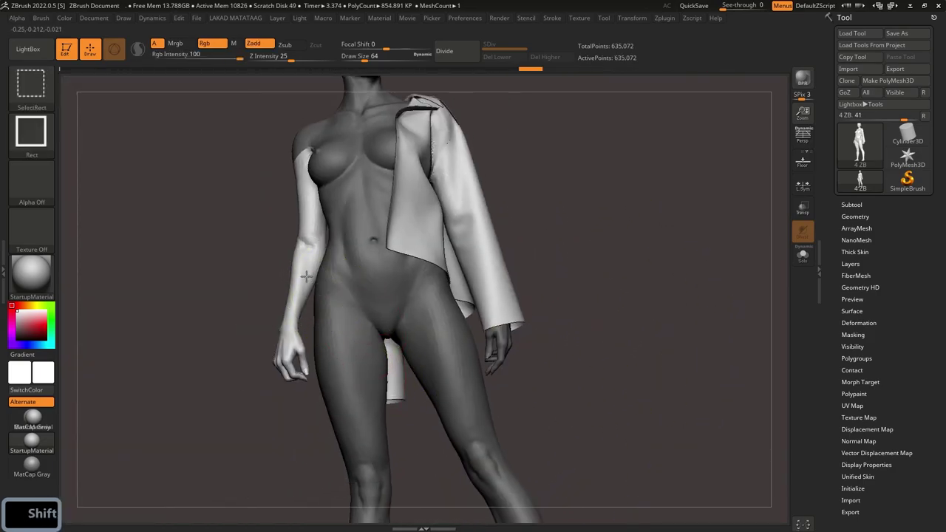
left_click(306, 276, "ctrl+shift")
left_click(238, 291, "ctrl")
left_click(239, 293, "ctrl+shift")
mouse_move(218, 313)
left_mouse_down("ctrl")
mouse_move(313, 401)
mouse_move(317, 422)
left_mouse_up("ctrl")
Step: Split the masked avatar into its own subtool and show only the jacket in Solo mode
mouse_move(231, 378)
right_mouse_down()
mouse_move(330, 374)
mouse_move(337, 357)
right_mouse_up()
key("v")
left_click(333, 372)
left_click(859, 205)
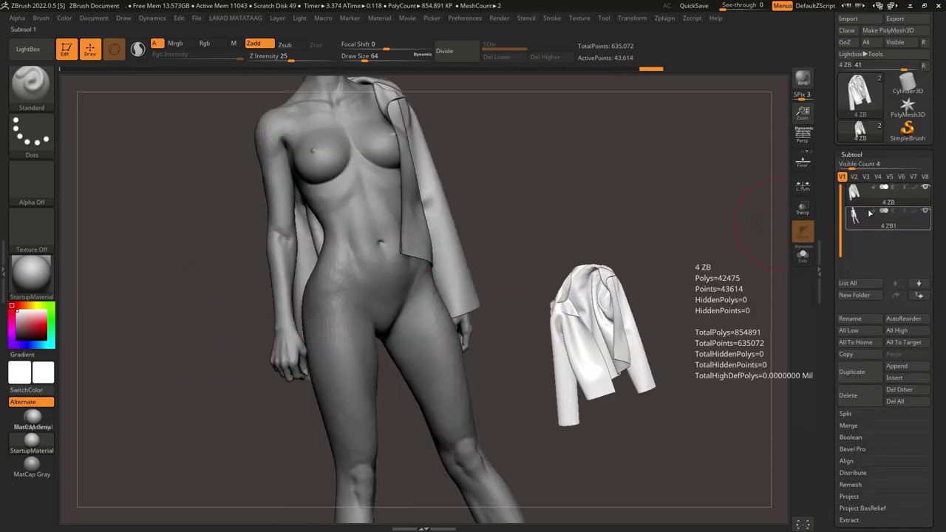
left_click(802, 254)
Step: Show the jacket's polygroups and mask the brown front panel next to the green sleeve
mouse_move(510, 214)
right_mouse_down("alt")
mouse_move(535, 313)
mouse_move(462, 219)
mouse_move(502, 199)
right_mouse_up("alt")
key("shift+f")
right_click_drag(503, 199, 481, 226, "alt")
key("shift+f")
key("shift+f")
left_click(505, 214, "ctrl+shift")
left_click(635, 271, "ctrl")
left_click(661, 276, "ctrl+shift")
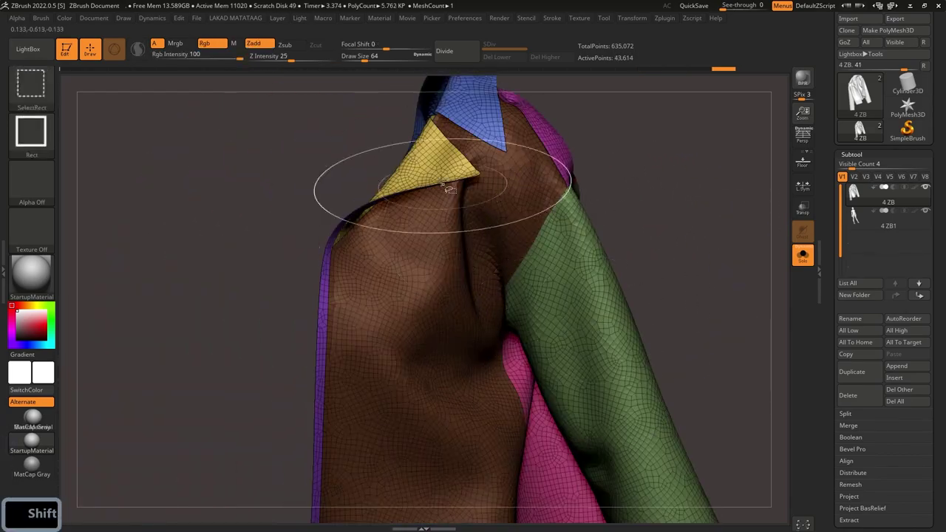
Step: Add the adjoining yellow lapel to the mask, group the masked parts as one polygroup, and clear the mask
left_click(442, 179, "ctrl+shift")
left_click(261, 252, "ctrl")
left_click(261, 251, "ctrl+shift")
right_click_drag(266, 255, 337, 303)
key("v")
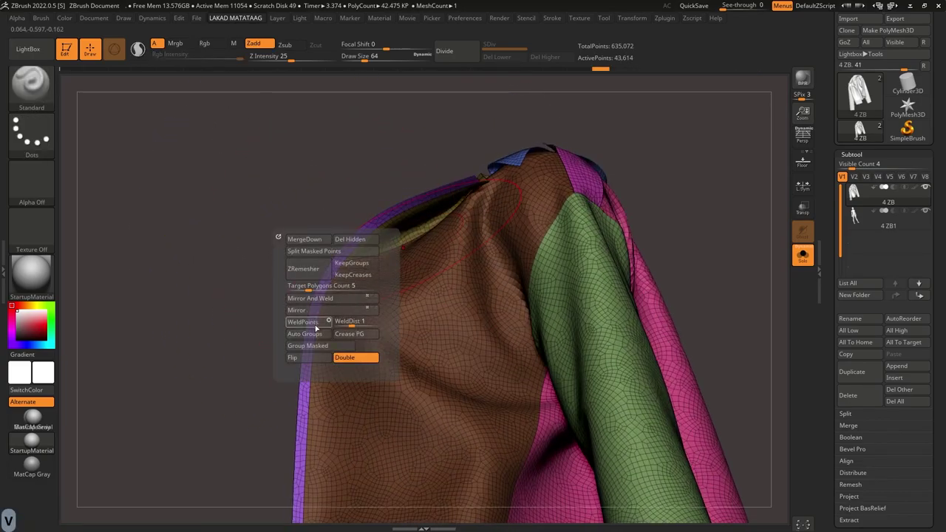
left_click(318, 345)
left_click_drag(665, 170, 691, 196, "ctrl")
Step: Mask the opposite front panel with its lapel and combine them into a single polygroup
right_click_drag(643, 215, 571, 205, "ctrl")
key("shift+f")
key("shift+f")
key("shift+f")
left_click(326, 314, "ctrl+shift")
left_click(198, 285, "ctrl")
left_click(198, 286, "ctrl+shift")
left_click(332, 277, "ctrl+shift")
left_click(236, 213, "ctrl")
left_click(236, 212, "ctrl+shift")
mouse_move(618, 260)
right_mouse_down()
mouse_move(560, 246)
mouse_move(575, 242)
mouse_move(530, 181)
mouse_move(549, 199)
mouse_move(539, 206)
mouse_move(488, 179)
right_mouse_up()
key("shift+f")
key("3")
left_click(573, 352)
key("shift+f")
left_click(553, 222, "ctrl")
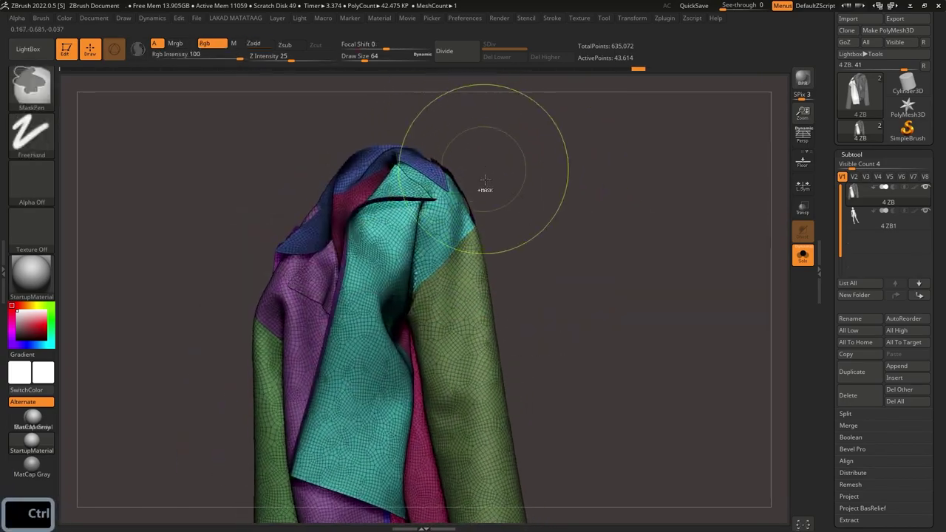
Step: Hide the narrow trim strips along the jacket's edges, keeping the main panels, collar and sleeves visible
left_click(473, 275, "ctrl+shift")
key("ctrl+z")
right_click_drag(536, 260, 487, 222)
right_click_drag(487, 222, 473, 252, "ctrl")
left_click(471, 214, "ctrl+shift")
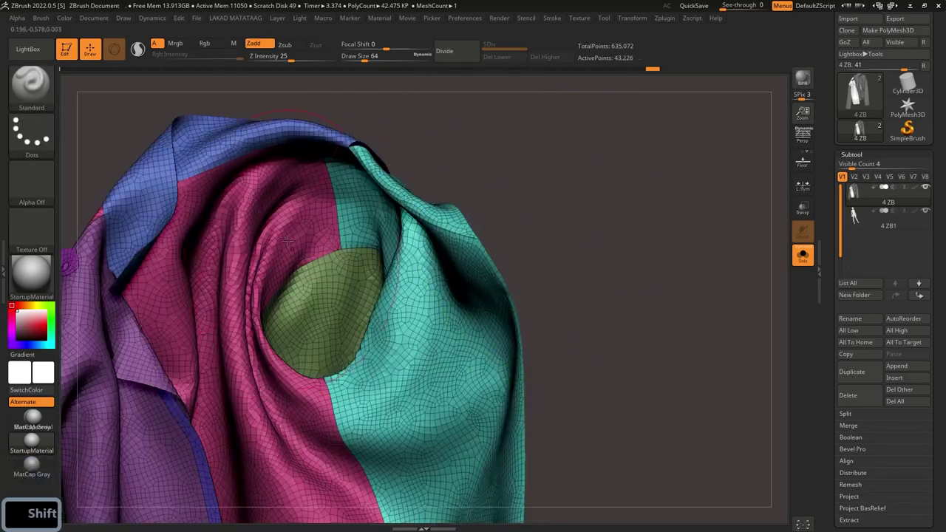
right_click_drag(296, 384, 447, 323, "alt")
left_click(345, 357, "ctrl+shift")
right_click_drag(345, 357, 355, 310, "ctrl")
right_click_drag(502, 200, 295, 214)
left_click(445, 186, "ctrl+shift")
left_click(549, 282, "ctrl+shift")
Step: Mask the jacket's main panels and split them from the trim strips into a separate subtool
right_click_drag(549, 283, 480, 302)
right_click_drag(480, 301, 396, 271, "alt")
left_click(630, 249, "ctrl")
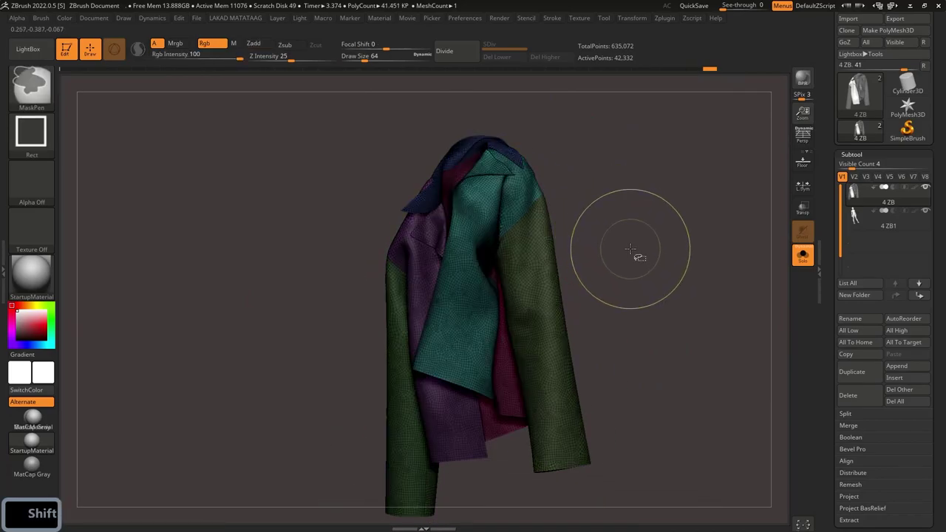
key("v")
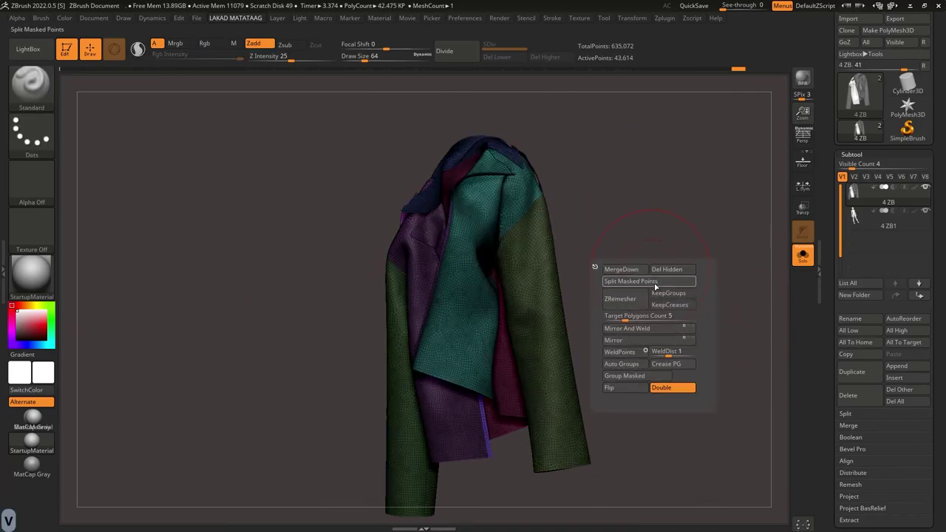
left_click(654, 284)
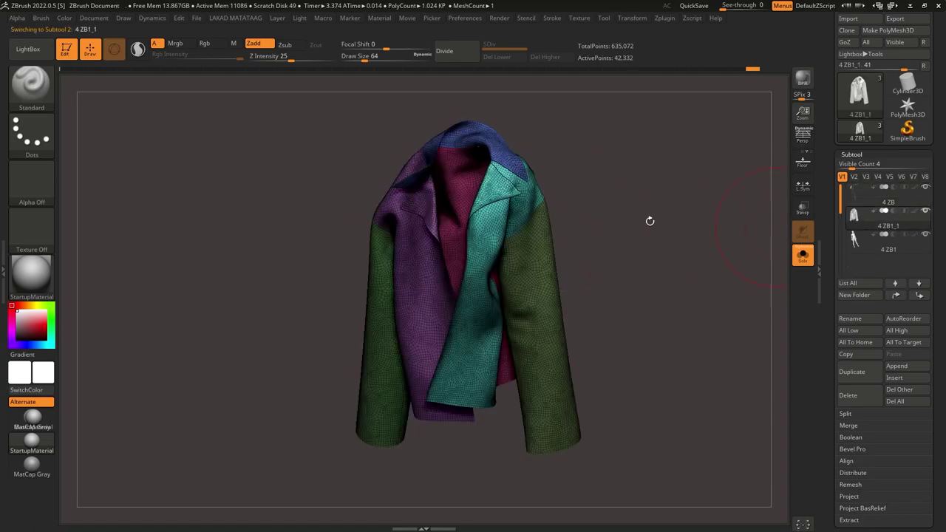
Step: Weld the jacket's seam points with a weld distance of 1.82896
right_click_drag(624, 232, 619, 277, "ctrl")
right_click_drag(619, 277, 550, 266)
key("ctrl+d")
key("ctrl+z")
key("v")
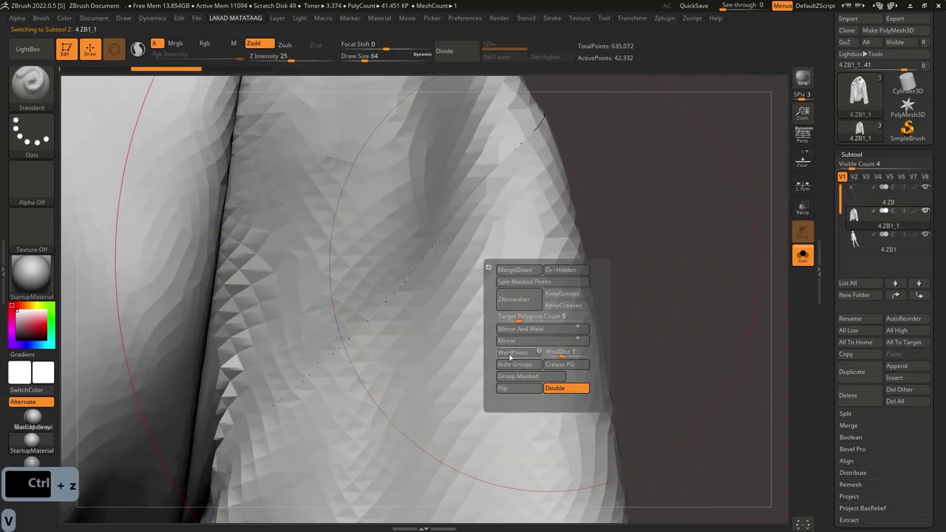
left_click(532, 354)
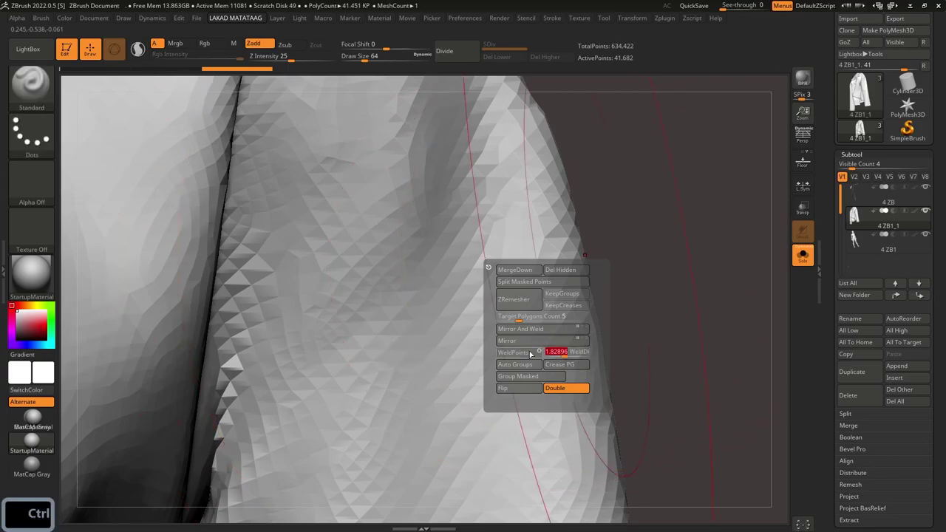
Step: Try subdividing the welded jacket to check its seams
right_click_drag(534, 347, 542, 197, "ctrl")
key("ctrl+d")
mouse_move(544, 325)
right_mouse_down("ctrl")
mouse_move(548, 282)
mouse_move(452, 268)
mouse_move(579, 287)
mouse_move(589, 345)
mouse_move(636, 342)
right_mouse_up("ctrl")
key("ctrl+z")
key("shift+f")
key("ctrl+d")
key("ctrl+z")
Step: Reduce the draw size to about 18 and bring the jacket's folds and armhole seam into view
key("s")
left_click_drag(538, 291, 527, 289)
right_click_drag(530, 274, 443, 252)
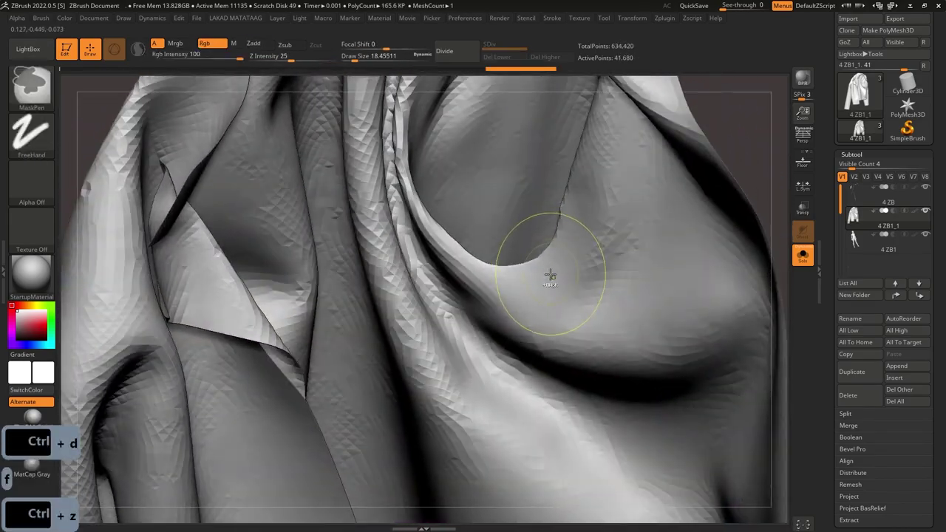
key("ctrl+z")
Step: Try two subdivisions on the jacket to preview the smoothed surface without creases
right_click_drag(550, 275, 517, 270, "ctrl")
key("shift+f")
right_click_drag(517, 269, 509, 268, "ctrl")
key("shift+f")
key("ctrl+d")
key("ctrl+d")
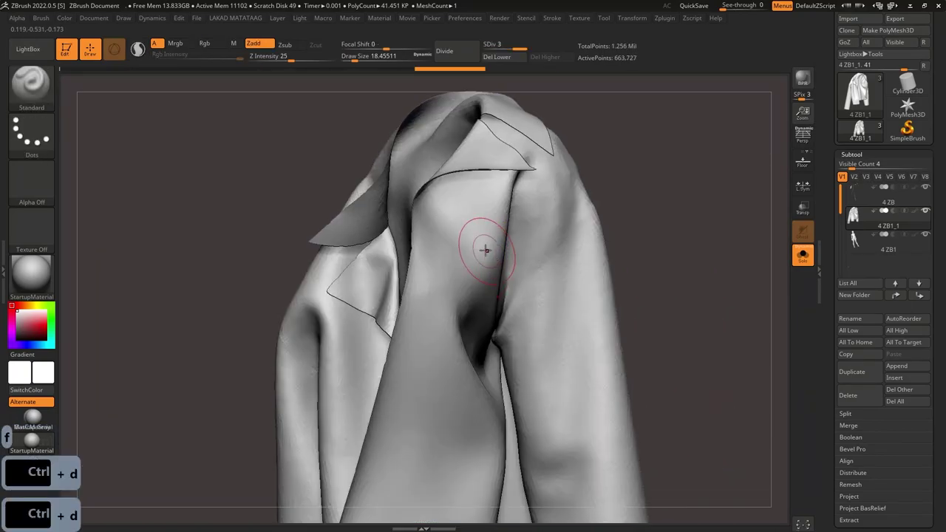
key("ctrl+z")
key("ctrl+z")
key("f")
Step: Crease the jacket along its polygroup borders
key("v")
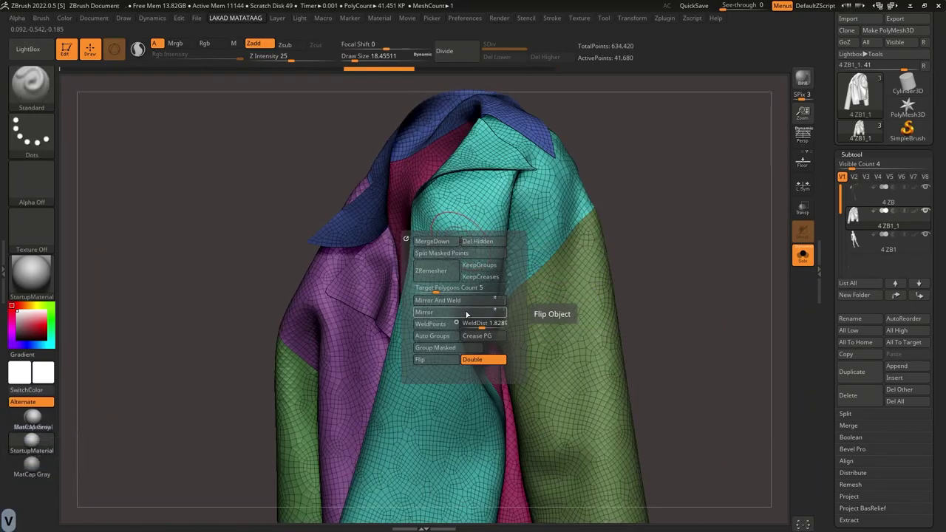
left_click(471, 337)
key("shift+f")
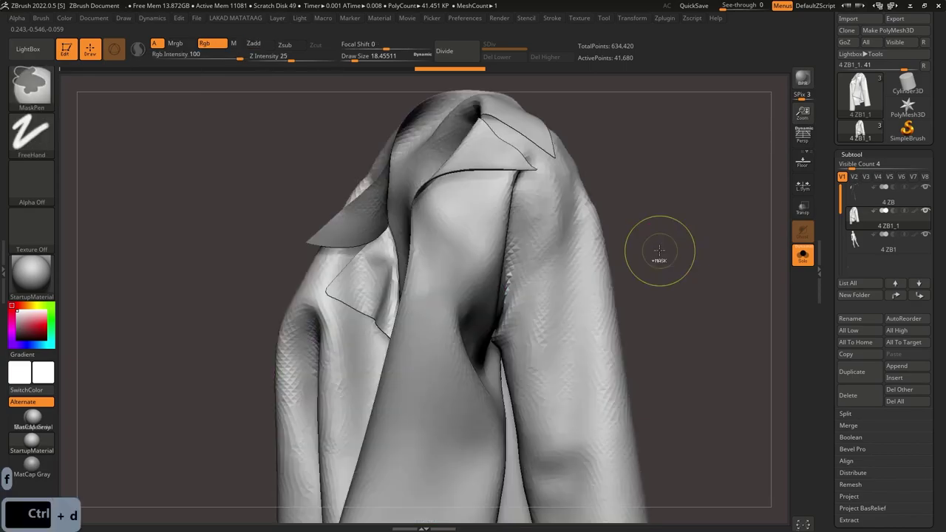
Step: Try two subdivisions on the creased jacket and check the result from another angle
key("ctrl+d")
key("ctrl+d")
right_click_drag(584, 278, 637, 336)
key("ctrl+z")
key("ctrl+z")
Step: Subdivide the jacket to the third level and delete its lower subdivision levels
key("shift+f")
key("ctrl+d")
key("ctrl+d")
key("ctrl+d")
key("shift+f")
left_click(498, 57)
key("shift+f")
key("ctrl+z")
key("ctrl+d")
key("shift+f")
left_click(545, 57)
left_click(505, 57)
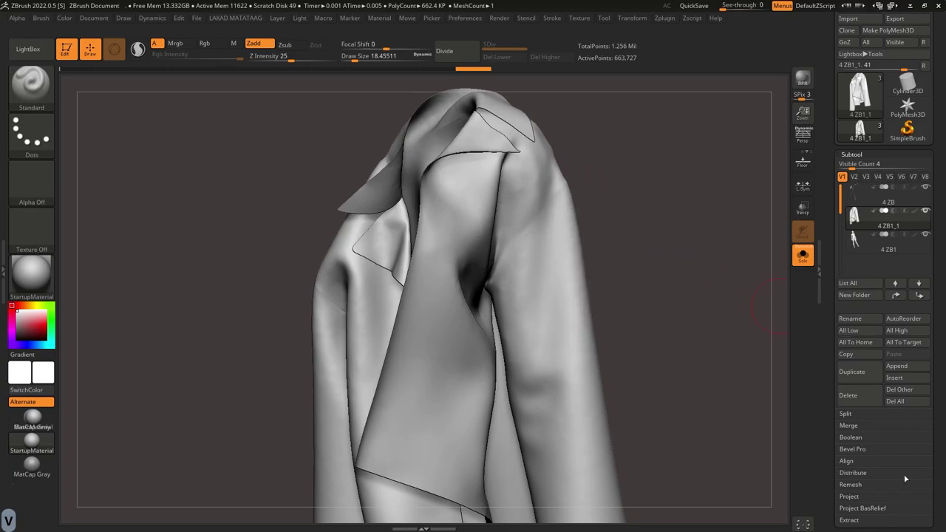
Step: ZRemesh the jacket with KeepGroups and KeepCreases on and a target polygon count of 50
left_click_drag(882, 468, 817, 305)
left_click(857, 310)
left_click_drag(927, 317, 925, 372)
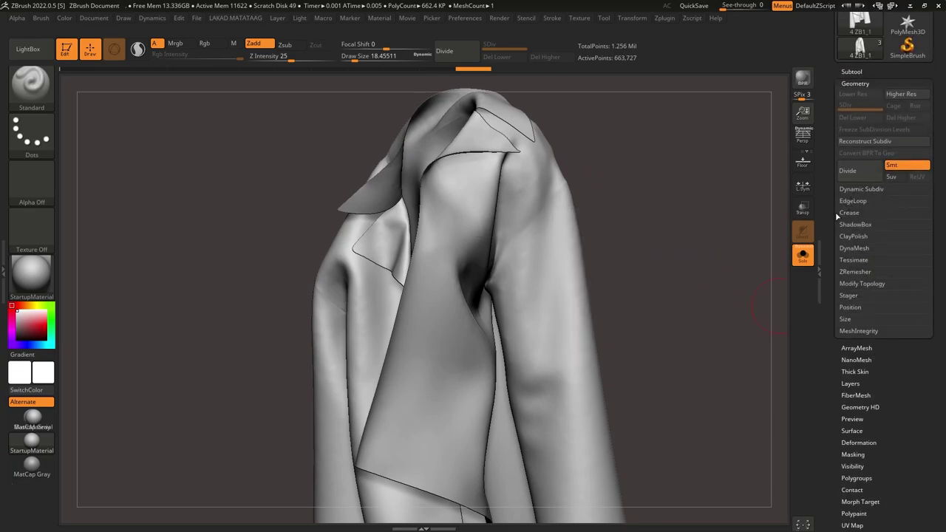
left_click(861, 272)
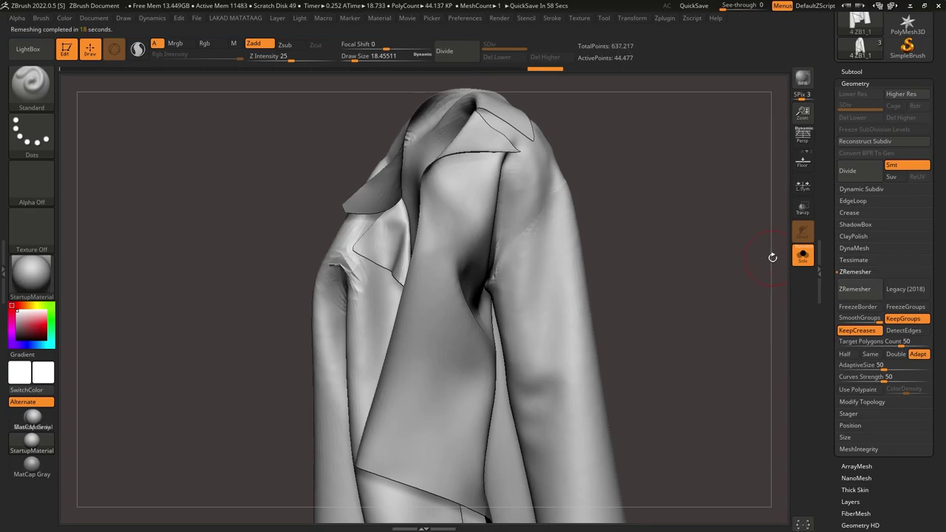
Step: Examine the remeshed jacket's wireframe up close and undo the ZRemesher result
key("shift+f")
mouse_move(707, 256)
right_mouse_down("ctrl")
mouse_move(638, 278)
mouse_move(663, 302)
mouse_move(594, 206)
mouse_move(606, 251)
mouse_move(473, 318)
mouse_move(510, 325)
mouse_move(563, 330)
mouse_move(510, 310)
mouse_move(496, 229)
mouse_move(539, 362)
mouse_move(562, 324)
mouse_move(586, 352)
mouse_move(577, 334)
mouse_move(507, 370)
right_mouse_up("ctrl")
key("ctrl+z")
key("shift+f")
left_click_drag(507, 369, 517, 384, "shift")
right_click_drag(517, 384, 523, 399)
key("ctrl+z")
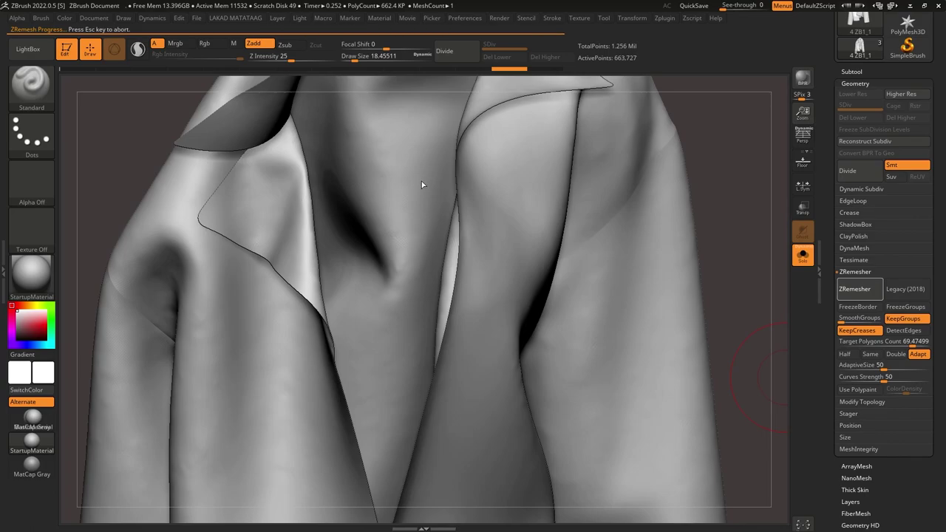
Step: Examine the remeshed jacket's surface and wireframe around the lapels, chest and sleeve folds
key("shift+f")
mouse_move(555, 233)
right_mouse_down()
mouse_move(601, 262)
mouse_move(570, 250)
mouse_move(545, 222)
right_mouse_up()
mouse_move(222, 244)
right_mouse_down()
mouse_move(302, 251)
mouse_move(384, 296)
right_mouse_up()
left_click_drag(418, 277, 438, 314, "shift")
left_click_drag(441, 269, 408, 292, "shift")
right_click_drag(433, 281, 554, 207, "ctrl")
right_click_drag(554, 207, 384, 281)
left_click_drag(342, 237, 370, 247, "shift")
right_click_drag(650, 214, 400, 295)
right_click_drag(400, 296, 370, 229, "ctrl")
mouse_move(385, 233)
left_mouse_down("shift")
mouse_move(404, 246)
mouse_move(391, 229)
left_mouse_up("shift")
right_click_drag(392, 229, 422, 234)
Step: Undo the recent edits and ZRemesh the jacket with KeepGroups and KeepCreases at a target polygon count of 28.02818
key("shift+f")
right_click_drag(490, 298, 503, 259, "ctrl")
mouse_move(547, 296)
right_mouse_down()
mouse_move(517, 309)
mouse_move(399, 295)
right_mouse_up()
key("shift+f")
key("ctrl+z")
key("ctrl+z")
mouse_move(569, 265)
right_mouse_down("ctrl")
mouse_move(568, 332)
mouse_move(580, 266)
right_mouse_up("ctrl")
left_click_drag(561, 244, 574, 259, "shift")
key("ctrl+z")
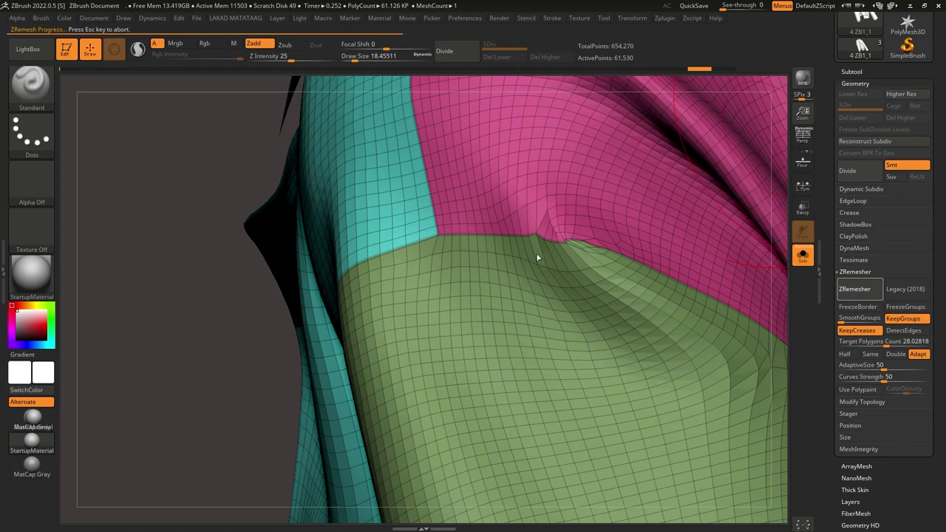
Step: Examine the remeshed topology where the sleeve meets the back panel at the armhole seam
right_click_drag(526, 264, 544, 199, "ctrl")
right_click_drag(543, 295, 517, 199, "alt")
mouse_move(473, 258)
right_mouse_down()
mouse_move(527, 269)
mouse_move(473, 243)
mouse_move(506, 274)
mouse_move(496, 289)
mouse_move(526, 270)
mouse_move(477, 253)
right_mouse_up()
key("shift+f")
key("shift+f")
key("shift+f")
mouse_move(517, 295)
right_mouse_down("alt")
mouse_move(528, 195)
mouse_move(562, 221)
right_mouse_up("alt")
Step: Isolate the olive-green sleeve polygroup, inspect its armhole opening, and show the whole jacket again
left_click(570, 365, "ctrl+shift")
key("shift+f")
mouse_move(570, 365)
right_mouse_down()
mouse_move(559, 318)
mouse_move(504, 383)
right_mouse_up()
right_click(504, 382)
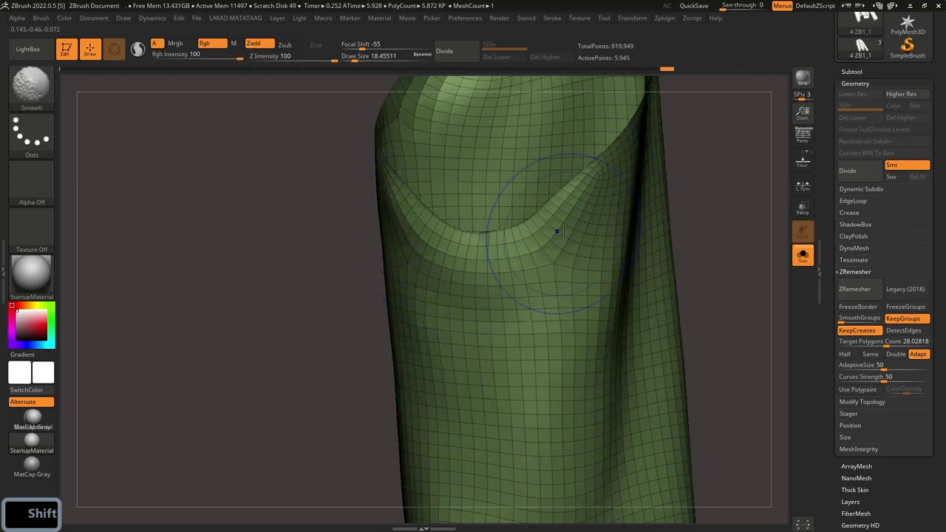
left_click_drag(563, 223, 544, 216, "shift")
right_click_drag(543, 216, 477, 196)
right_click_drag(476, 196, 455, 90, "ctrl")
left_click(637, 194, "ctrl+shift")
right_click_drag(637, 194, 576, 199)
Step: Switch to the Move brush at a draw size of 3.67271 and work on the jagged polygons at the back armhole seam
mouse_move(577, 199)
right_mouse_down("ctrl")
mouse_move(565, 259)
mouse_move(591, 222)
right_mouse_up("ctrl")
right_click_drag(539, 144, 549, 296, "ctrl")
key("s")
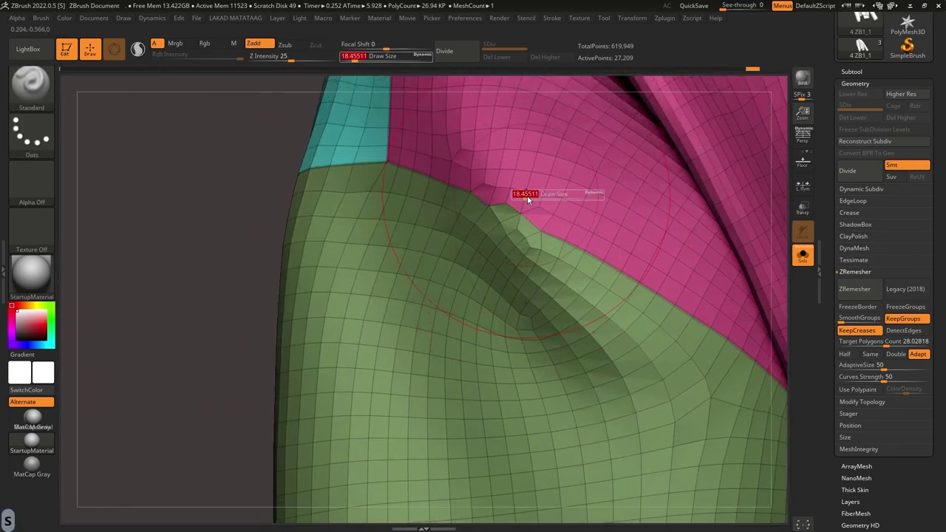
key("b")
key("m")
key("v")
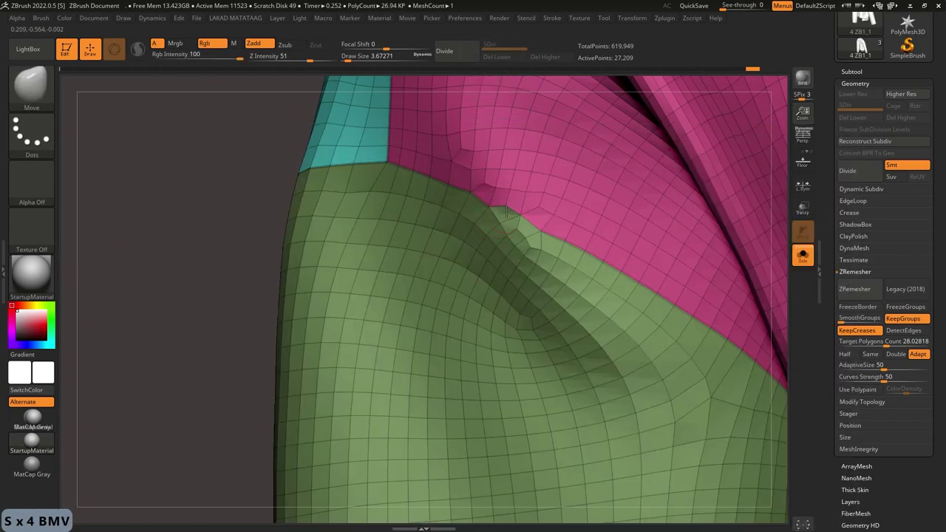
right_click_drag(541, 232, 494, 265, "ctrl")
key("v")
right_click_drag(549, 237, 491, 235)
right_click_drag(490, 235, 546, 339, "alt")
Step: Even out the seam between the pink back panel and the blue collar with small move and smooth strokes at draw size 1.82491
right_click_drag(560, 296, 545, 275)
mouse_move(546, 275)
left_mouse_down()
mouse_move(532, 255)
mouse_move(529, 274)
left_mouse_up()
right_click_drag(529, 275, 510, 255)
left_click_drag(510, 255, 496, 235, "shift")
mouse_move(496, 235)
right_mouse_down()
mouse_move(494, 243)
mouse_move(506, 214)
mouse_move(488, 222)
right_mouse_up()
key("s")
left_click_drag(489, 222, 486, 222)
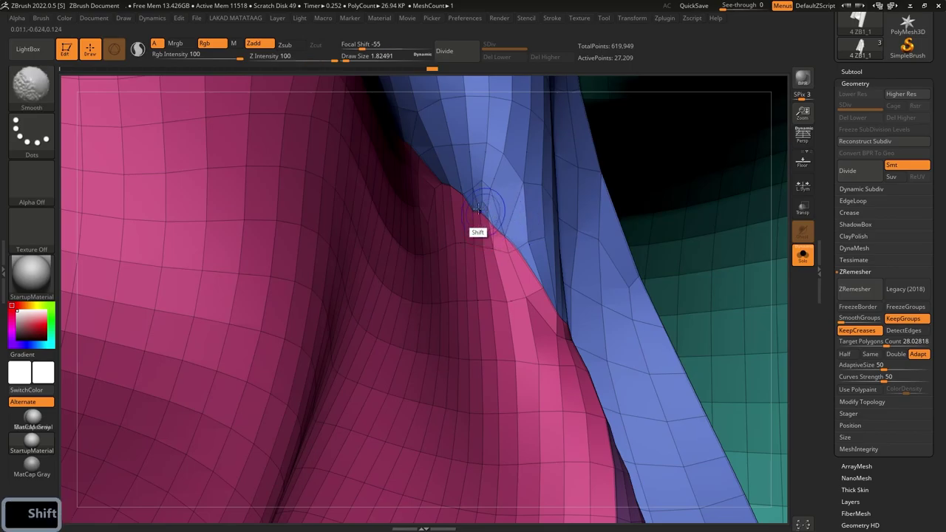
right_click_drag(476, 189, 442, 227, "ctrl")
key("s")
left_click_drag(448, 244, 461, 253)
mouse_move(460, 253)
right_mouse_down("ctrl")
mouse_move(462, 199)
mouse_move(452, 281)
right_mouse_up("ctrl")
mouse_move(452, 281)
right_mouse_down("alt")
mouse_move(436, 256)
mouse_move(471, 260)
mouse_move(493, 280)
mouse_move(591, 285)
mouse_move(604, 304)
mouse_move(625, 228)
right_mouse_up("alt")
Step: Undo the last seam stroke and smooth rough areas of the jacket with a draw size of 10.53596
key("ctrl+z")
key("shift+f")
key("shift+f")
mouse_move(585, 277)
right_mouse_down()
mouse_move(574, 277)
mouse_move(552, 313)
right_mouse_up()
left_click_drag(552, 313, 521, 301, "shift")
mouse_move(521, 302)
right_mouse_down()
mouse_move(450, 325)
mouse_move(466, 351)
right_mouse_up()
left_click_drag(465, 350, 479, 365, "shift")
key("shift+f")
left_click_drag(618, 435, 577, 460, "shift")
mouse_move(576, 459)
right_mouse_down("ctrl")
mouse_move(517, 274)
mouse_move(484, 346)
mouse_move(475, 226)
right_mouse_up("ctrl")
key("shift+f")
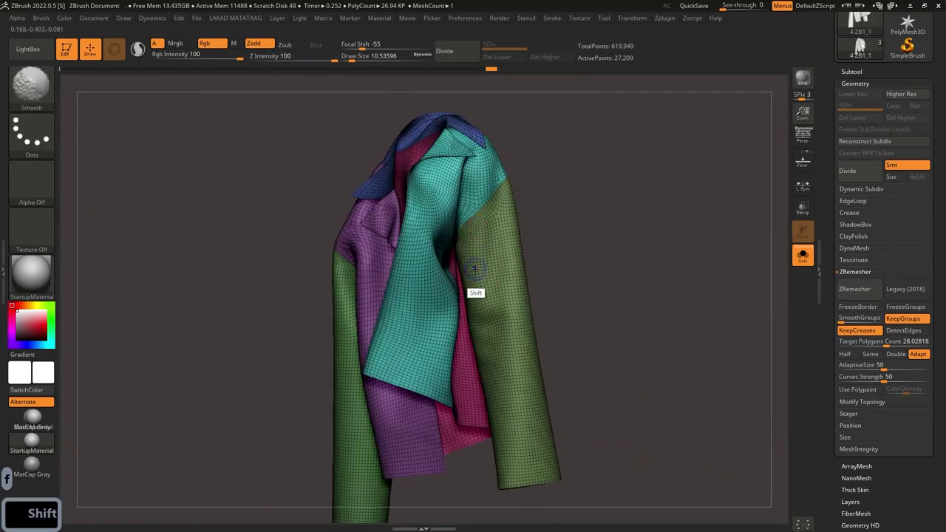
Step: Try ZRemeshing the jacket with KeepGroups and KeepCreases at a target polygon count of 10, and undo it
key("shift+f")
key("v")
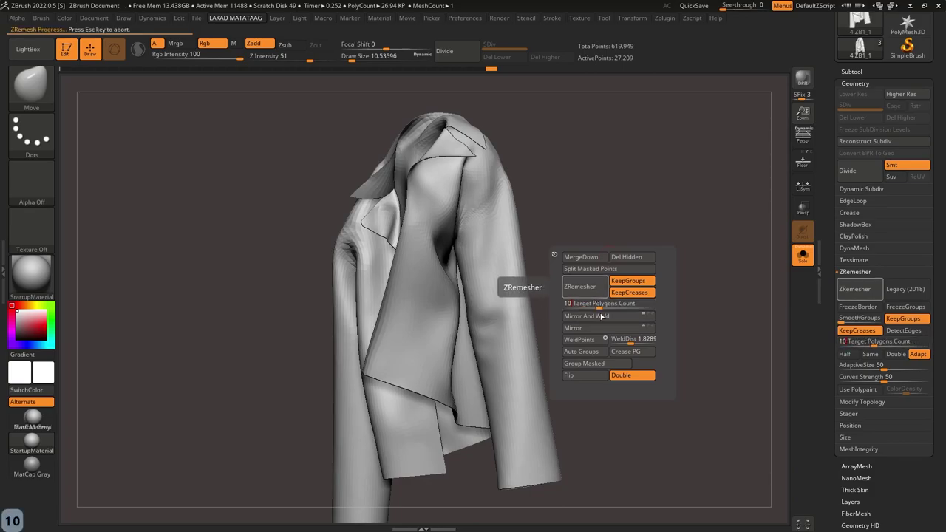
key("shift+f")
key("shift+f")
right_click_drag(531, 236, 532, 265)
key("ctrl+z")
Step: Try ZRemeshing the jacket at a target polygon count of 20 and inspect the armhole seam's wireframe
key("shift+f")
key("shift+f")
key("v")
left_click(536, 340)
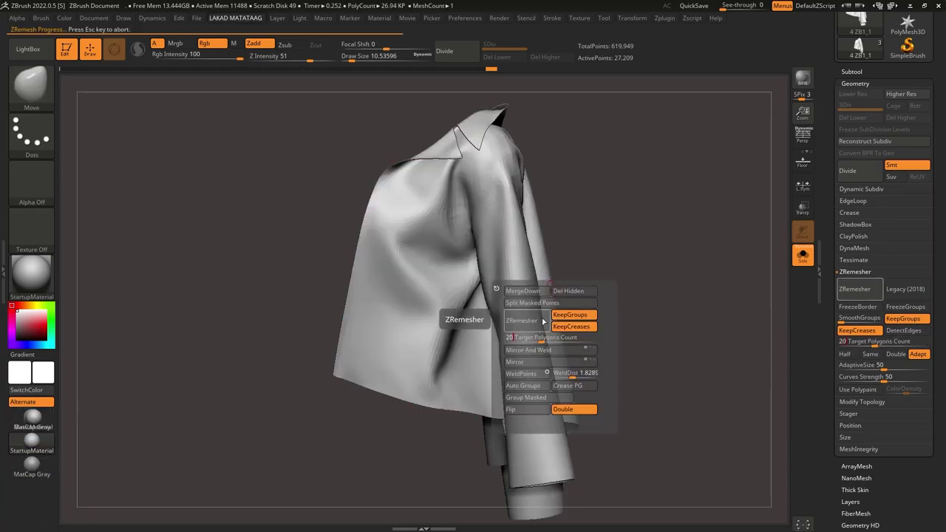
key("shift+f")
right_click_drag(562, 241, 420, 240)
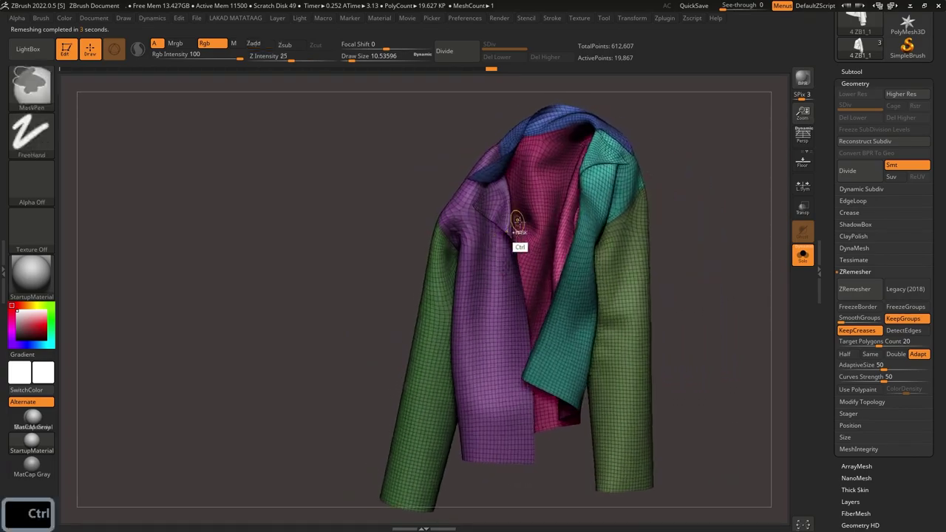
right_click_drag(511, 219, 451, 226)
mouse_move(529, 274)
right_mouse_down("ctrl")
mouse_move(538, 355)
mouse_move(467, 310)
right_mouse_up("ctrl")
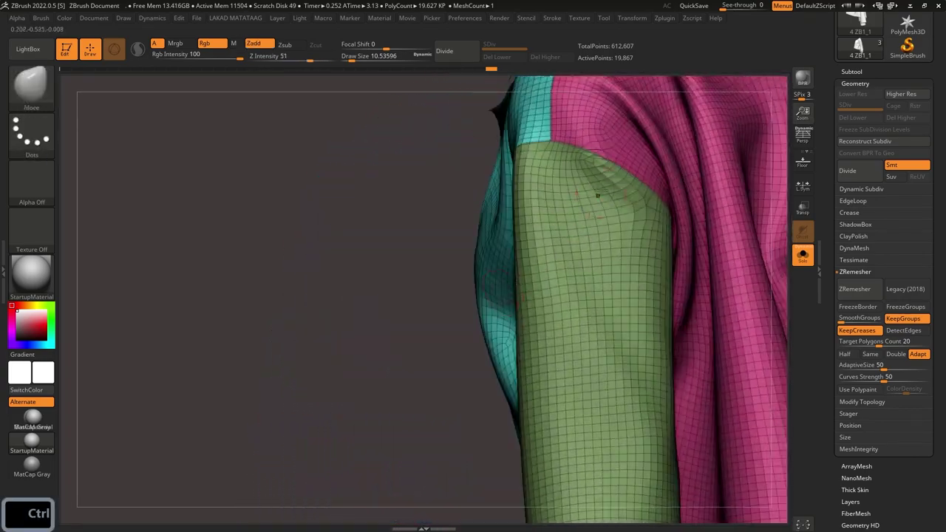
right_click_drag(578, 152, 600, 232, "ctrl")
Step: Undo the last strokes and touch up the coarser mesh along its seams with a draw size of 3.67271
key("ctrl+z")
key("ctrl+z")
right_click_drag(665, 177, 629, 207)
left_click_drag(628, 205, 635, 186, "shift")
right_click_drag(635, 187, 626, 171, "ctrl")
mouse_move(627, 171)
right_mouse_down()
mouse_move(548, 208)
mouse_move(552, 188)
mouse_move(521, 167)
mouse_move(569, 260)
right_mouse_up()
left_click_drag(556, 272, 552, 265, "shift")
mouse_move(553, 264)
right_mouse_down()
mouse_move(549, 255)
mouse_move(554, 325)
mouse_move(537, 203)
mouse_move(519, 196)
mouse_move(516, 182)
mouse_move(478, 209)
mouse_move(497, 217)
mouse_move(510, 251)
mouse_move(504, 278)
mouse_move(547, 267)
mouse_move(544, 284)
right_mouse_up()
right_click_drag(544, 284, 572, 332, "ctrl")
Step: Try two subdivisions on the coarser jacket mesh and step through the history to compare the surface
key("ctrl+d")
key("f")
key("ctrl+d")
key("shift+f")
key("shift+f")
key("ctrl+z")
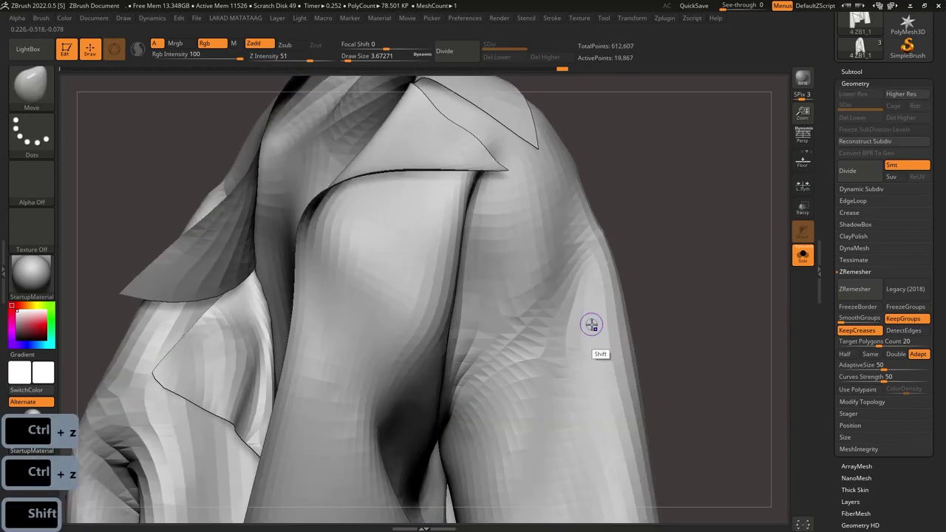
key("f")
key("ctrl+shift+z")
key("ctrl+shift+z")
key("ctrl+shift+z")
key("ctrl+z")
Step: Undo back to the jacket mesh from before the 20-count ZRemesh
key("shift+f")
right_click_drag(592, 326, 538, 313, "ctrl")
key("ctrl+z")
key("ctrl+z")
key("ctrl+z")
key("ctrl+z")
key("ctrl+z")
key("ctrl+z")
key("ctrl+z")
key("ctrl+z")
key("ctrl+z")
key("ctrl+z")
key("ctrl+z")
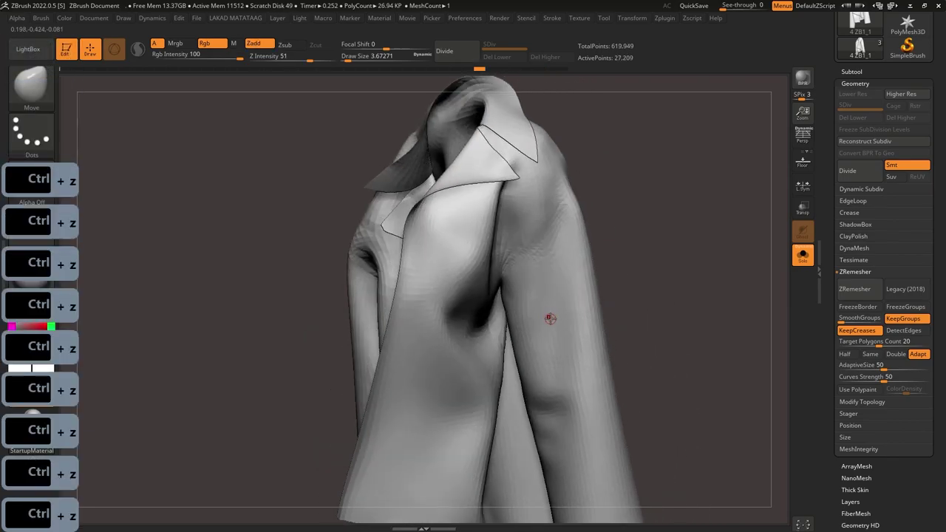
Step: ZRemesh the jacket with KeepGroups and KeepCreases at a target polygon count of 25.075 and check the armhole seam
key("f")
right_click_drag(530, 228, 524, 334, "ctrl")
key("shift+v")
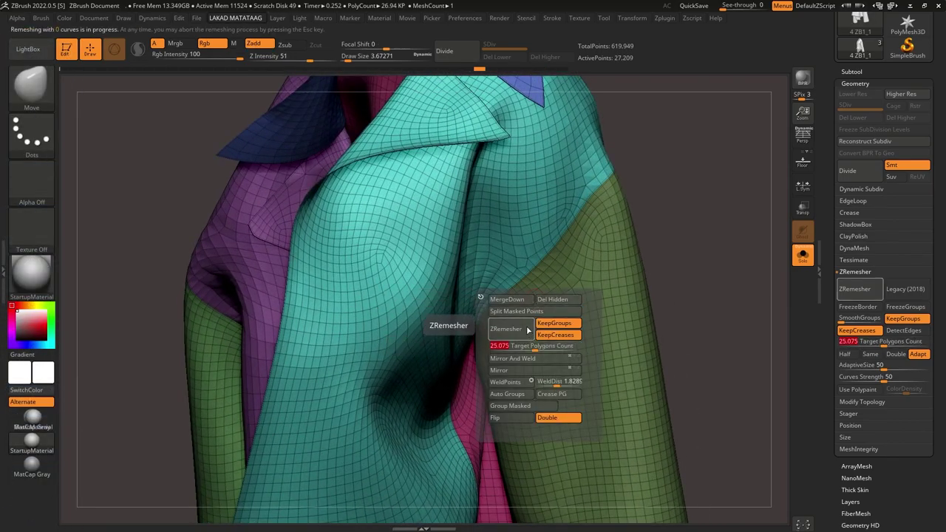
right_click_drag(555, 251, 484, 226)
right_click_drag(651, 132, 648, 300, "ctrl")
key("f")
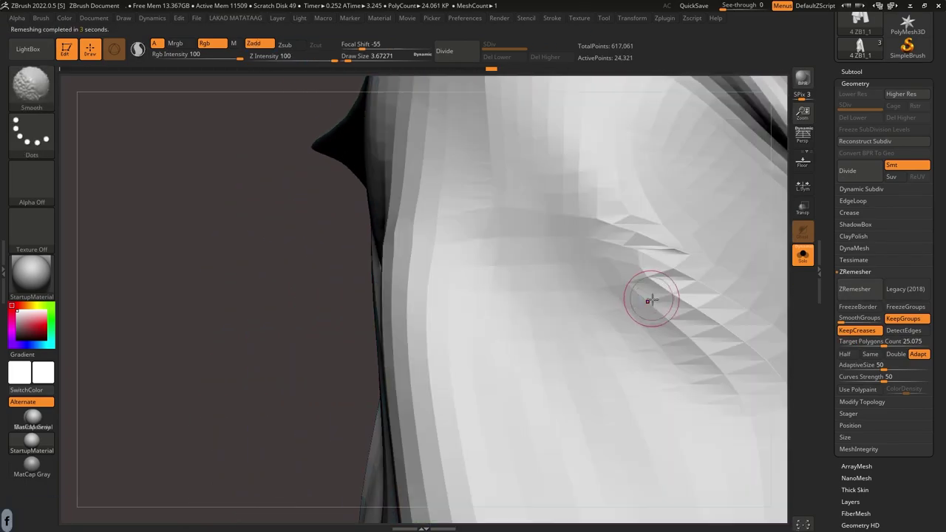
Step: Try a repeat ZRemesh at the same 25.075 target count and undo it
key("f")
key("shift+v")
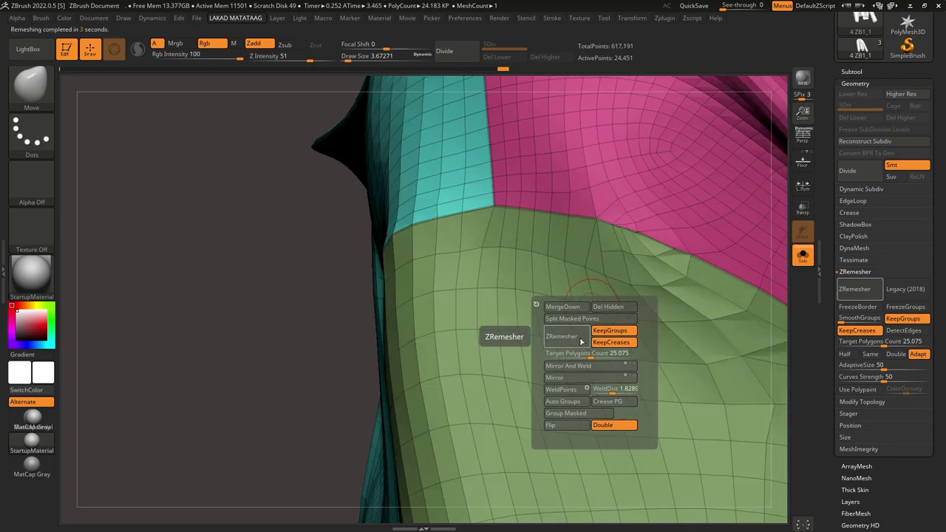
key("ctrl+z")
Step: Run ZRemesher again at a target polygon count of 25.075 and inspect the seam between collar and back panel
right_click_drag(575, 274, 517, 215, "ctrl")
right_click_drag(518, 214, 618, 309, "alt")
key("v")
left_click(608, 316)
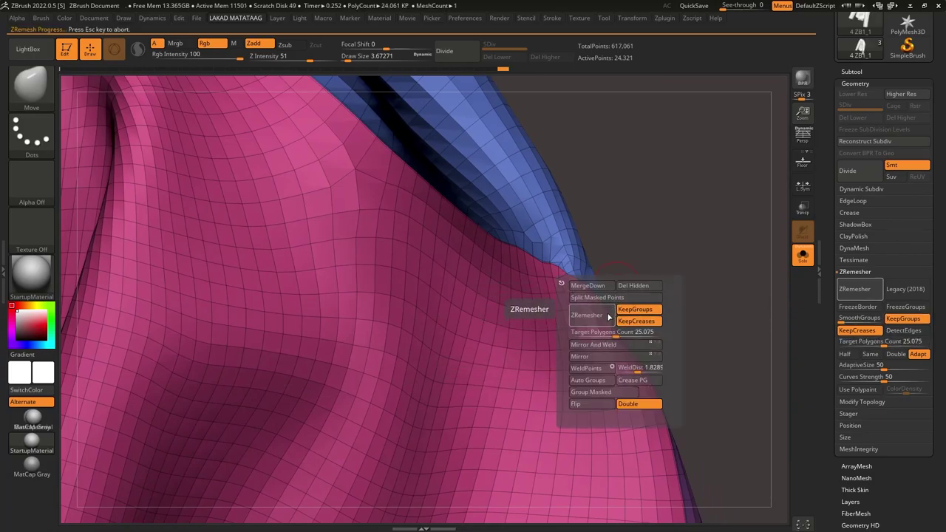
right_click_drag(614, 256, 584, 266)
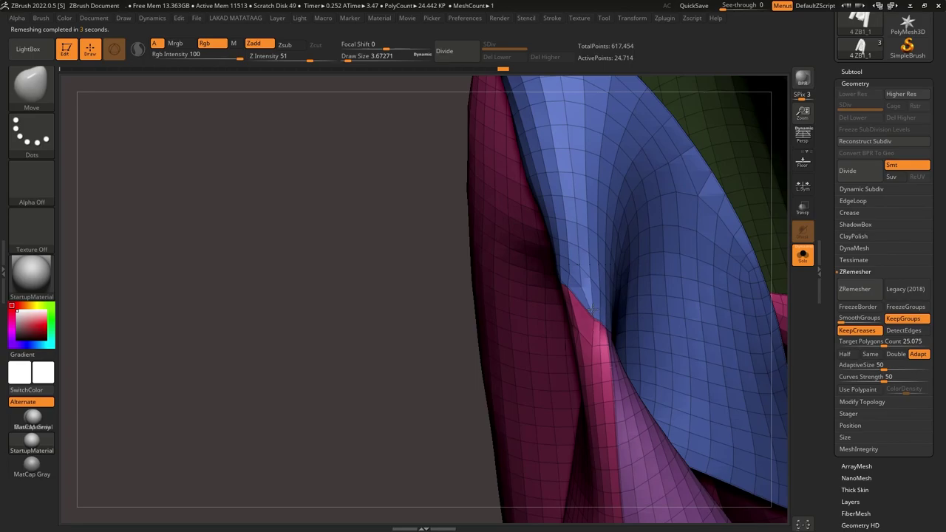
right_click_drag(593, 310, 583, 310)
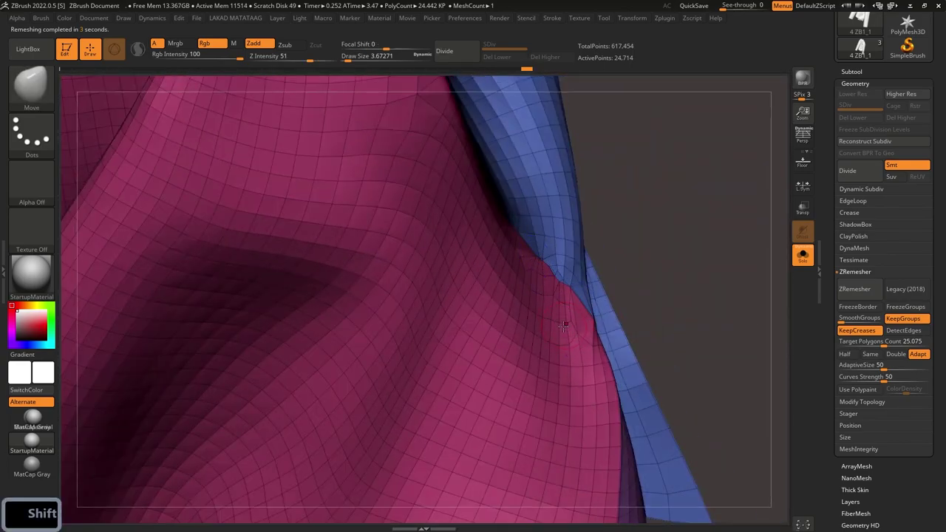
right_click_drag(528, 297, 521, 376, "ctrl")
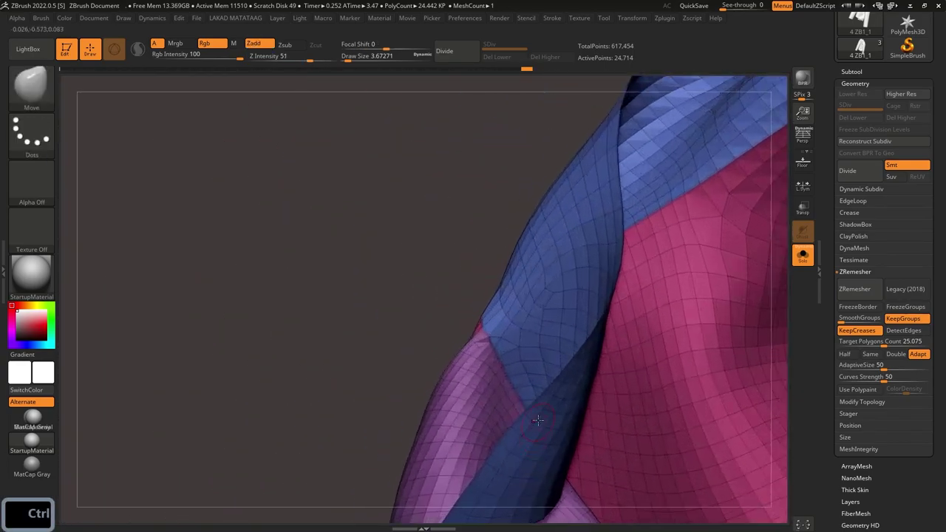
Step: Try two subdivisions to preview the collar seam's smoothness, and undo both
key("shift+f")
key("ctrl+d")
key("ctrl+d")
right_click_drag(538, 414, 565, 267)
key("shift+f")
key("ctrl+z")
key("ctrl+z")
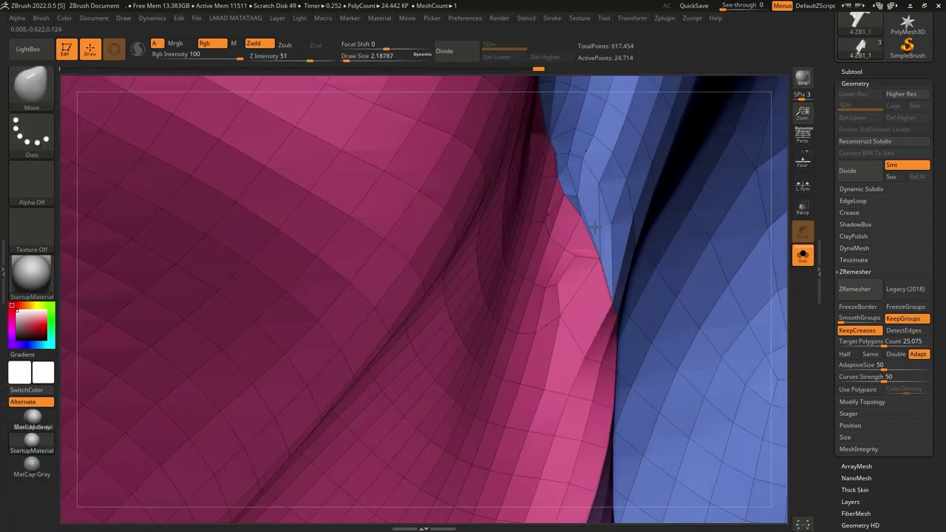
Step: Reposition the uneven vertices along the collar-to-back seam with the Move brush at draw size 2.18787
right_click_drag(595, 228, 543, 214)
left_click_drag(555, 194, 562, 193)
right_click_drag(589, 189, 577, 200)
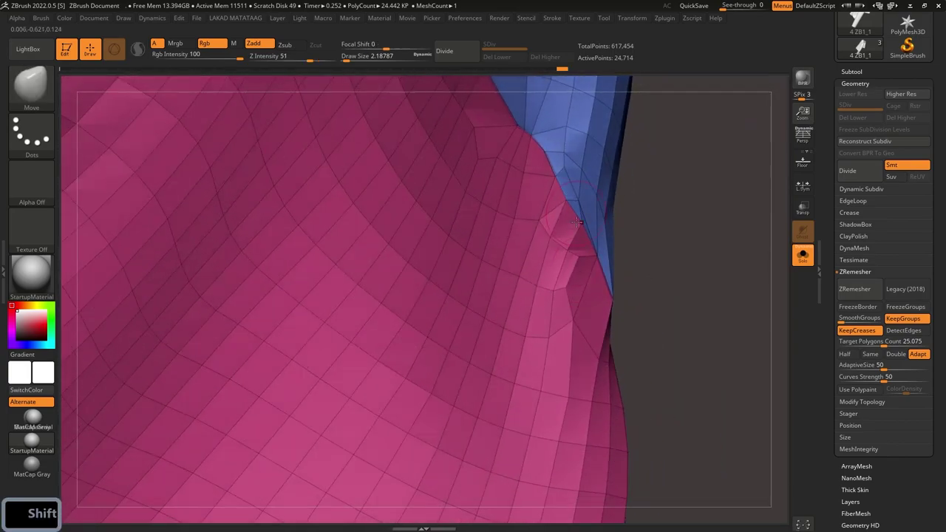
left_click_drag(570, 299, 576, 298)
Step: Preview the repaired collar seam and the jacket's front with two subdivisions, and undo both
mouse_move(575, 298)
right_mouse_down()
mouse_move(615, 298)
mouse_move(584, 222)
mouse_move(609, 200)
mouse_move(597, 96)
right_mouse_up()
right_click_drag(597, 96, 546, 219, "ctrl")
key("v")
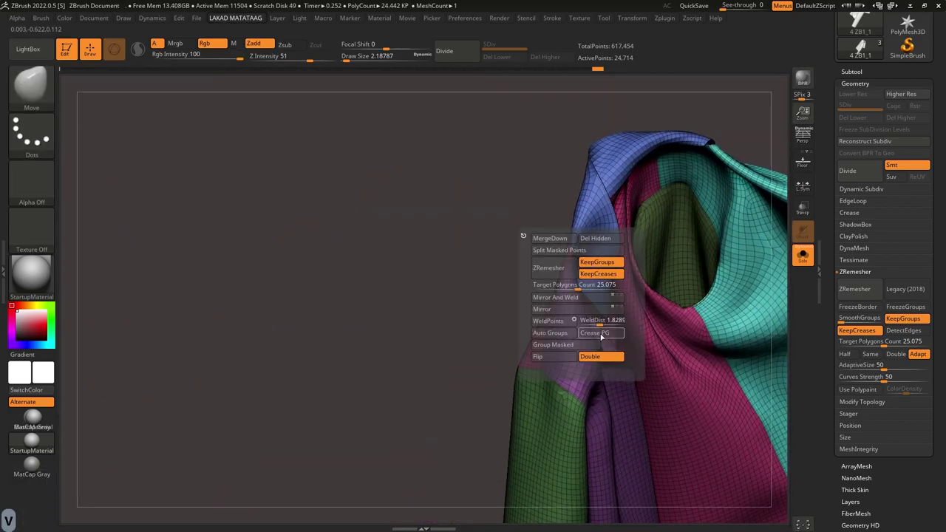
right_click_drag(572, 226, 375, 296)
right_click_drag(375, 295, 361, 320, "alt")
key("shift+f")
key("ctrl+d")
key("ctrl+d")
key("ctrl+z")
key("ctrl+z")
Step: Compare the collar and lapels with and without the wireframe, and undo a single trial subdivision
key("shift+f")
key("shift+f")
key("shift+f")
key("shift+f")
key("shift+f")
key("ctrl+d")
key("ctrl+z")
Step: Duplicate the jacket subtool as a backup and hide the copy
left_click(858, 72)
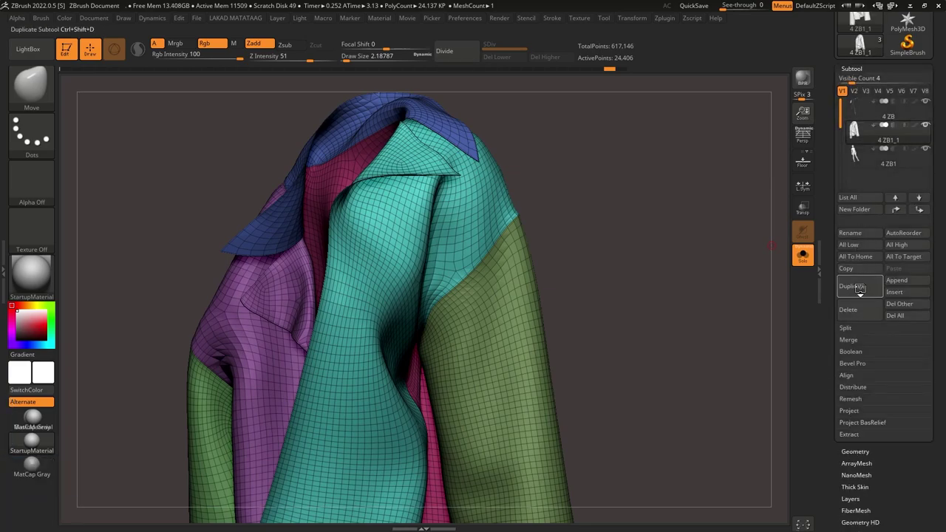
left_click(859, 290)
left_click(925, 149)
key("shift+f")
key("shift+f")
Step: Turn off the double-sided display of the jacket mesh
key("v")
left_click(477, 367)
left_click(476, 367)
right_click_drag(391, 258, 446, 274, "ctrl")
Step: Choose the ZModeler brush and set its polygon action to Extrude over the lapel
key("b")
key("z")
key("m")
right_click_drag(429, 203, 458, 167, "ctrl")
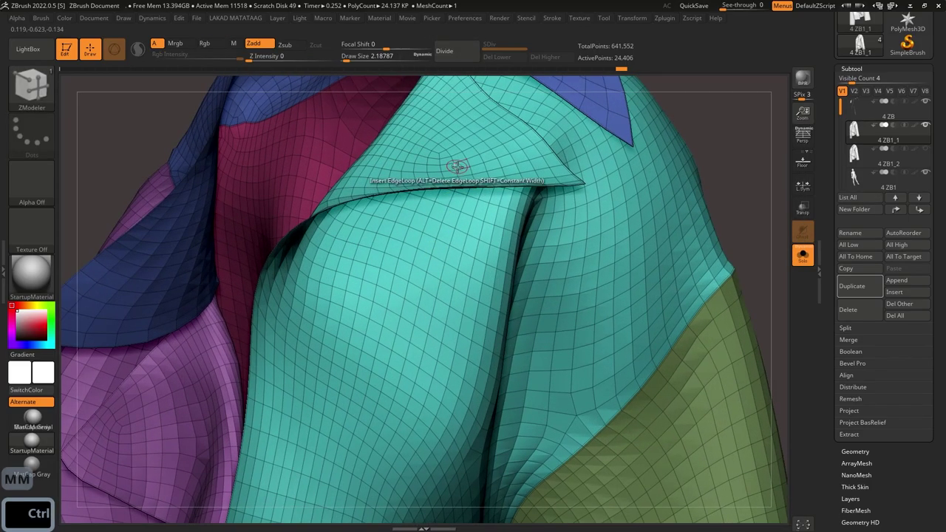
key("space")
left_click(375, 197)
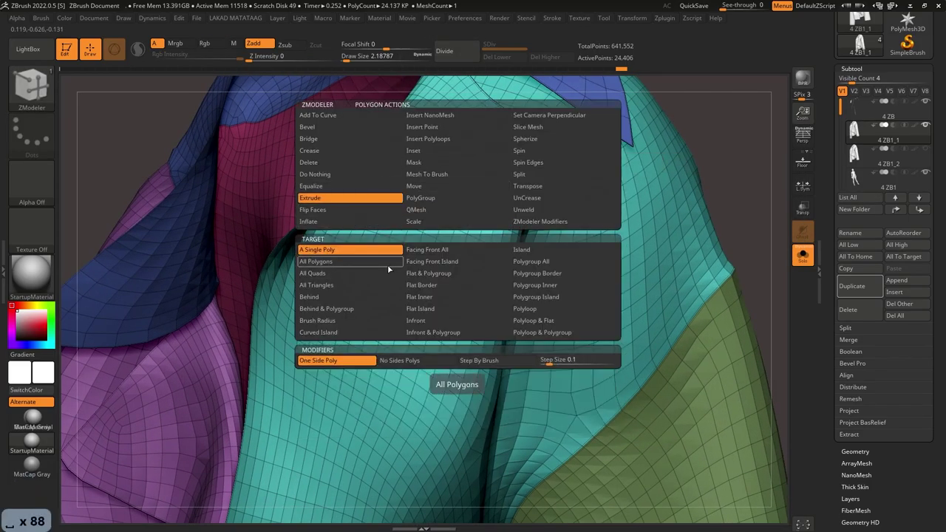
Step: Try extruding the front panel with the Polygroup All target and flipping the normals, and undo both
left_click(531, 263)
right_click_drag(476, 244, 465, 195, "ctrl")
left_click_drag(464, 193, 470, 173)
key("v")
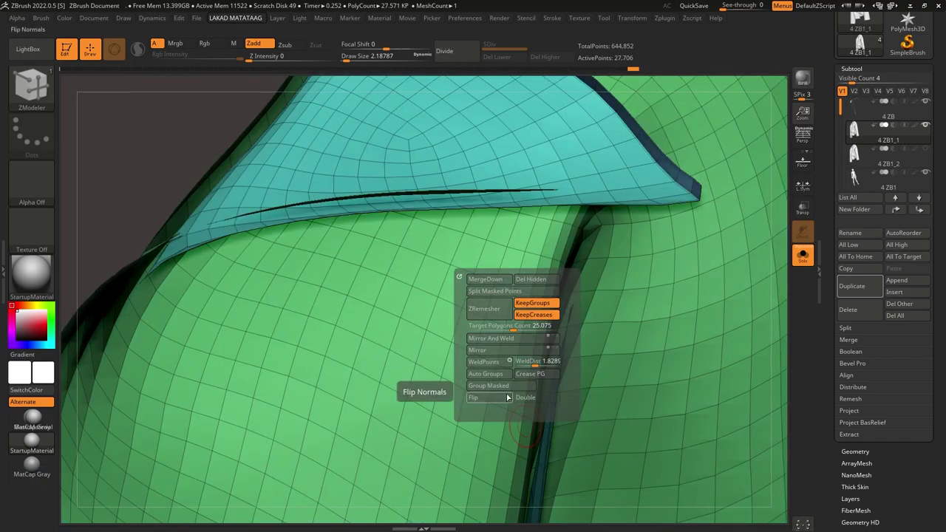
key("ctrl+z")
key("ctrl+z")
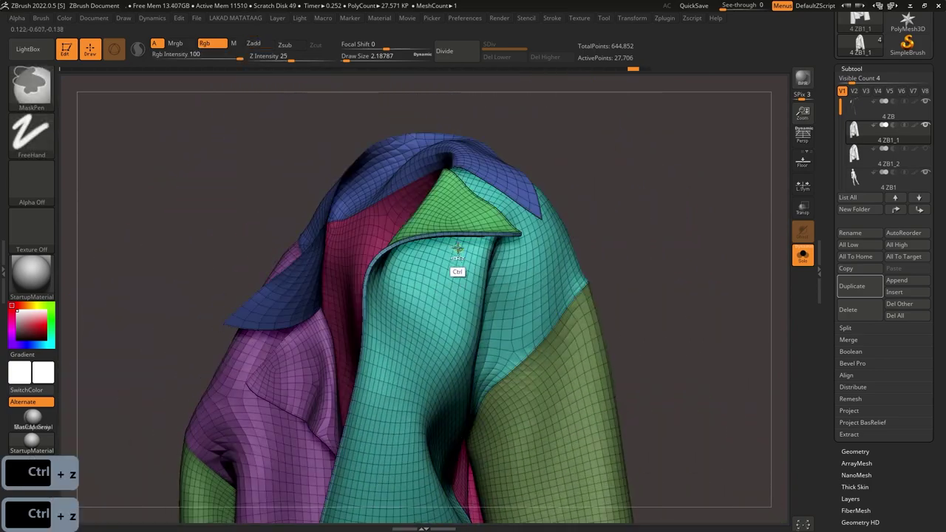
key("ctrl+z")
key("ctrl+z")
key("ctrl+z")
key("ctrl+z")
Step: Set the Extrude target to All Polygons, try thickening the whole jacket, and undo the trial extrusions
key("space")
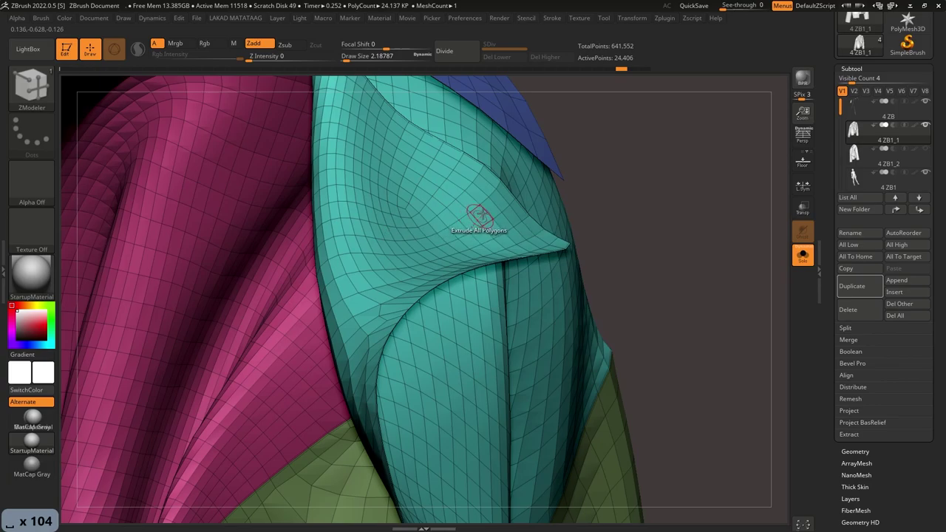
left_click_drag(480, 216, 481, 210)
right_click_drag(481, 210, 472, 443, "ctrl")
key("ctrl+z")
left_click_drag(469, 265, 477, 232)
right_click_drag(444, 369, 443, 251, "ctrl")
key("shift+f")
right_click_drag(443, 251, 462, 199, "alt")
key("ctrl+z")
Step: Extrude all of the jacket's polygons slightly to give the cloth a thin, even thickness
right_click_drag(462, 199, 484, 277, "ctrl")
key("shift+f")
left_click_drag(490, 284, 495, 269)
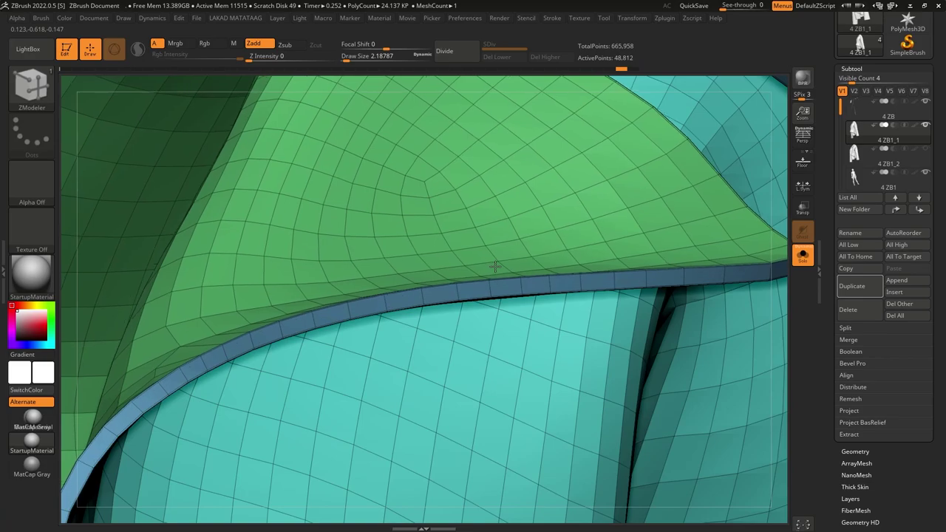
key("shift+f")
right_click_drag(493, 321, 449, 257, "ctrl")
key("shift+f")
key("shift+f")
Step: Insert a single edge loop along the middle of the jacket's thickness rim
key("q")
left_click(471, 379)
left_click(450, 378)
mouse_move(448, 380)
right_mouse_down("ctrl")
mouse_move(475, 136)
mouse_move(437, 171)
mouse_move(470, 311)
mouse_move(488, 319)
mouse_move(475, 224)
mouse_move(394, 382)
mouse_move(436, 363)
mouse_move(425, 335)
mouse_move(434, 403)
right_mouse_up("ctrl")
key("shift+f")
key("space")
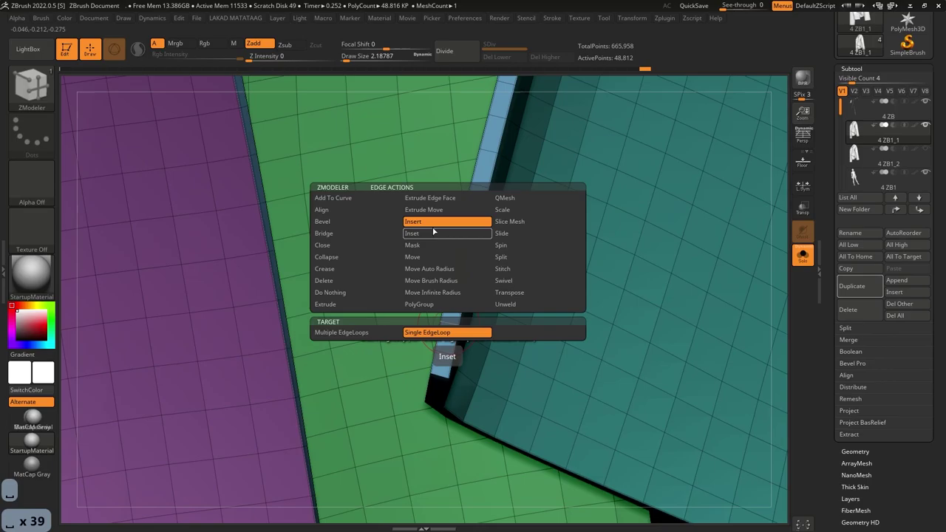
right_click_drag(444, 334, 489, 350)
right_click_drag(489, 350, 464, 195, "alt")
right_click_drag(562, 442, 512, 295, "alt")
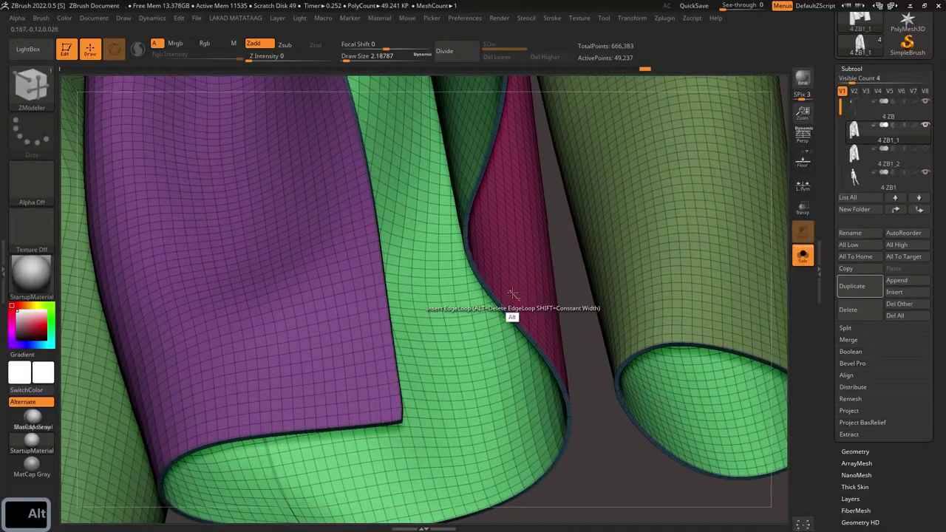
right_click_drag(482, 238, 437, 273)
Step: Mask the rim's middle edge with the EdgeLoop Complete target and invert the mask
key("space")
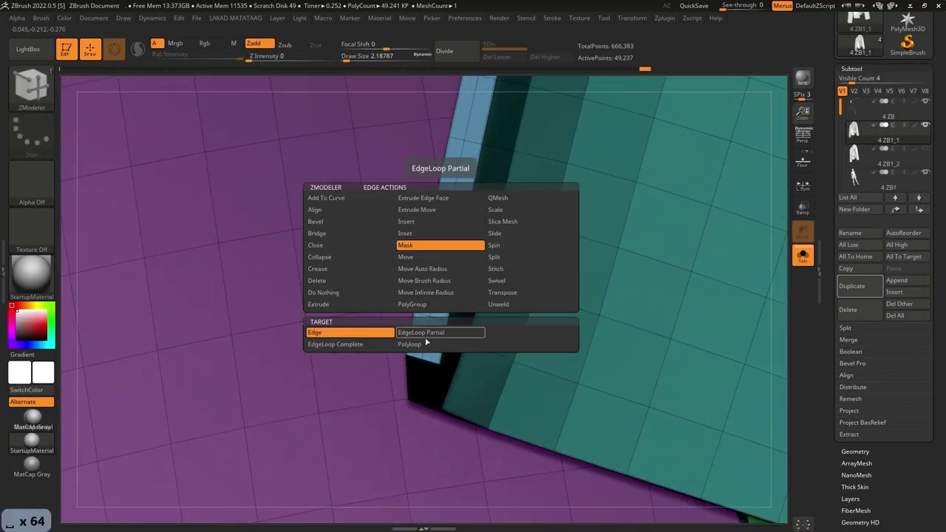
left_click(385, 345)
right_click_drag(443, 245, 483, 146)
left_click(430, 329)
left_click(690, 318, "ctrl")
right_click_drag(517, 288, 340, 296)
Step: Insert a supporting edge loop close to the rim on each face of the jacket, and clear the mask
key("w")
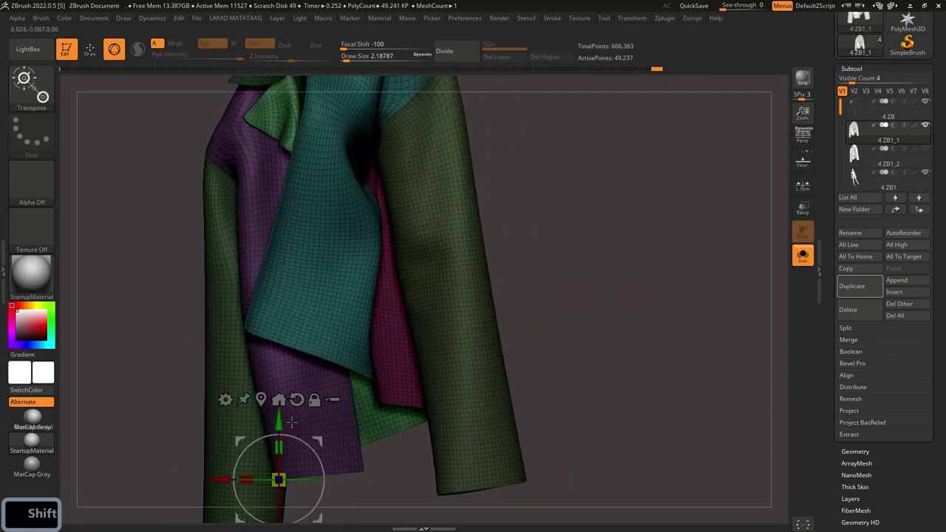
right_click_drag(243, 351, 351, 390, "ctrl")
right_click(352, 338, "ctrl")
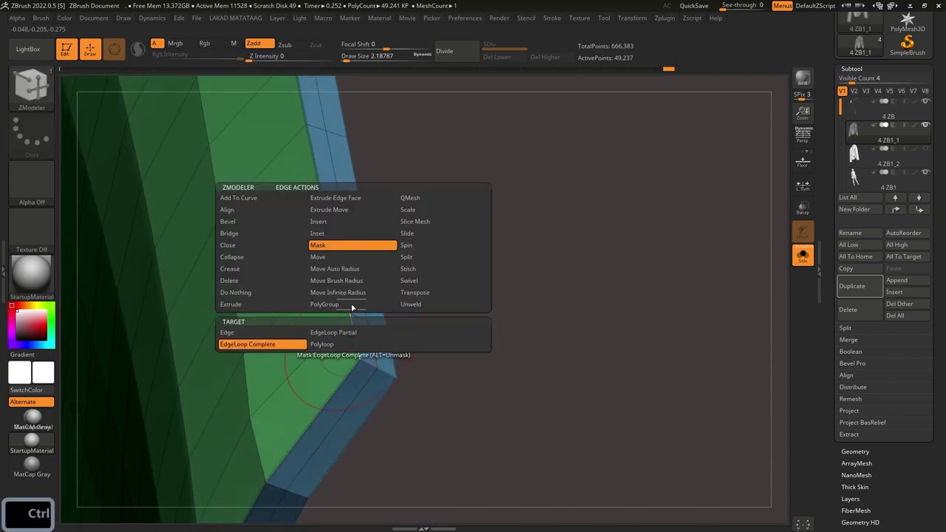
left_click(352, 338, "ctrl")
key("ctrl+i")
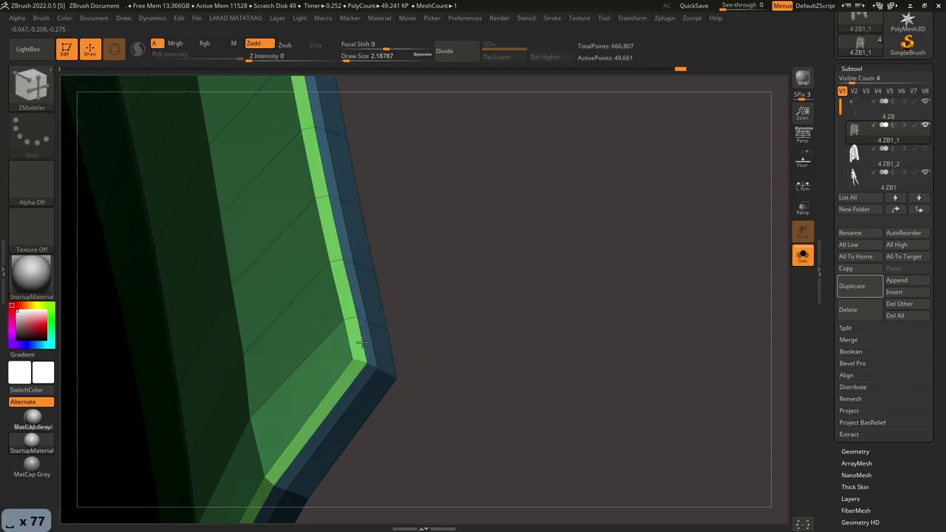
right_click_drag(359, 345, 376, 329)
left_click_drag(350, 255, 361, 272, "ctrl")
left_click_drag(381, 336, 389, 348)
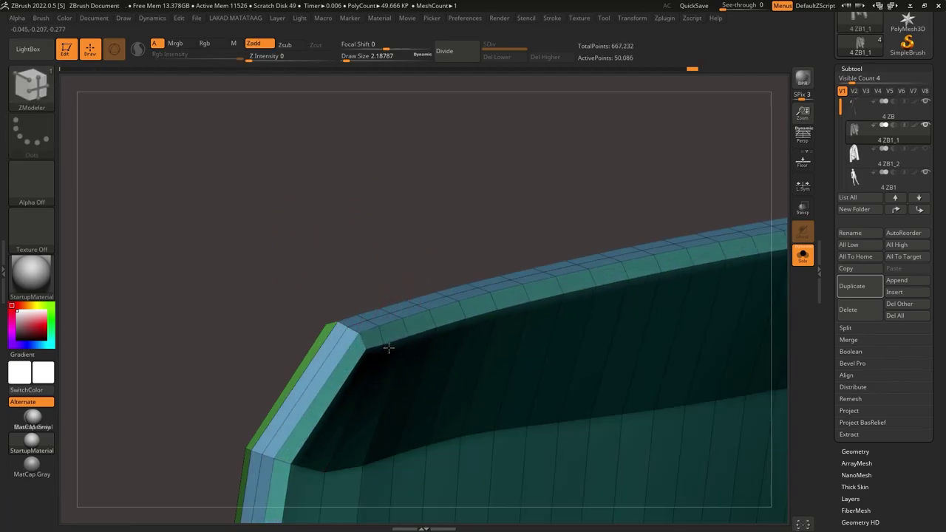
Step: Subdivide the jacket twice and check the smoothing of the thickened rim around the collar and lapel
right_click_drag(365, 303, 432, 447)
key("ctrl+d")
key("ctrl+z")
key("ctrl+d")
key("ctrl+d")
key("shift+f")
right_click_drag(416, 394, 363, 283, "ctrl")
right_click_drag(392, 103, 408, 166, "alt")
right_click_drag(408, 166, 414, 298, "alt")
right_click_drag(473, 211, 518, 270)
Step: Try a third subdivision on the lapel and collar edges, and return to the twice-subdivided mesh
key("shift+f")
key("shift+f")
right_click_drag(565, 179, 489, 255, "alt")
key("ctrl+d")
key("ctrl+z")
key("ctrl+z")
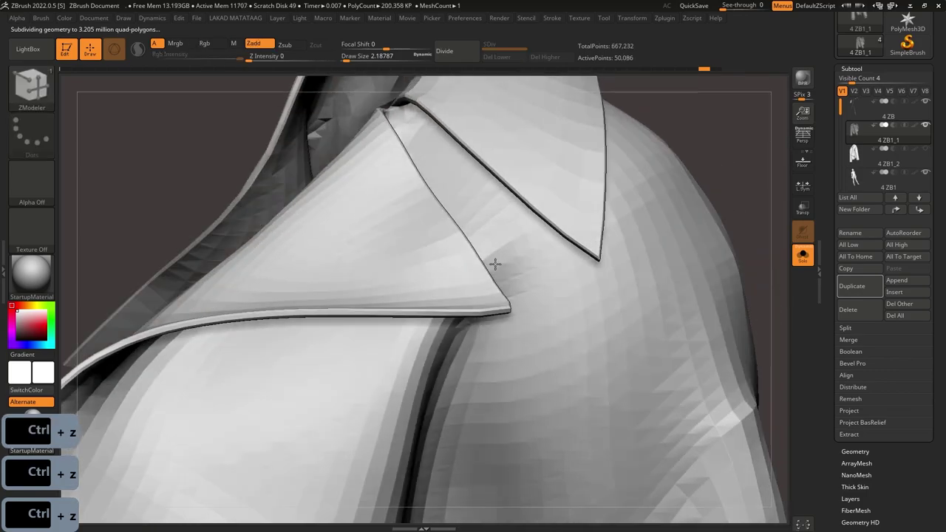
mouse_move(380, 263)
right_mouse_down()
mouse_move(509, 217)
mouse_move(534, 304)
right_mouse_up()
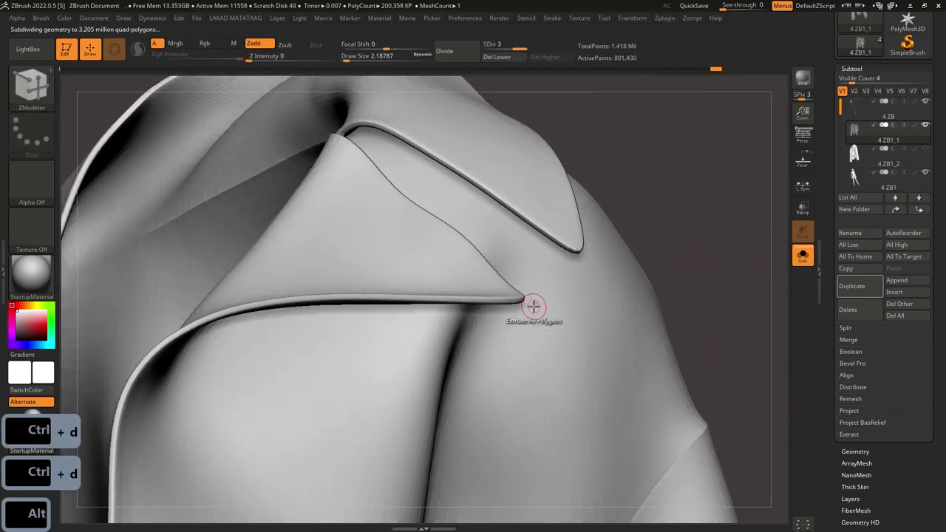
Step: Switch to the leather jacket reference photo and examine the collar and lapel edges up close
key("alt+Tab")
key("alt+Tab")
key("alt+Tab")
left_click(771, 273)
scroll(757, 107, "up", 3)
middle_click_drag(758, 107, 659, 215)
scroll(660, 215, "up", 3)
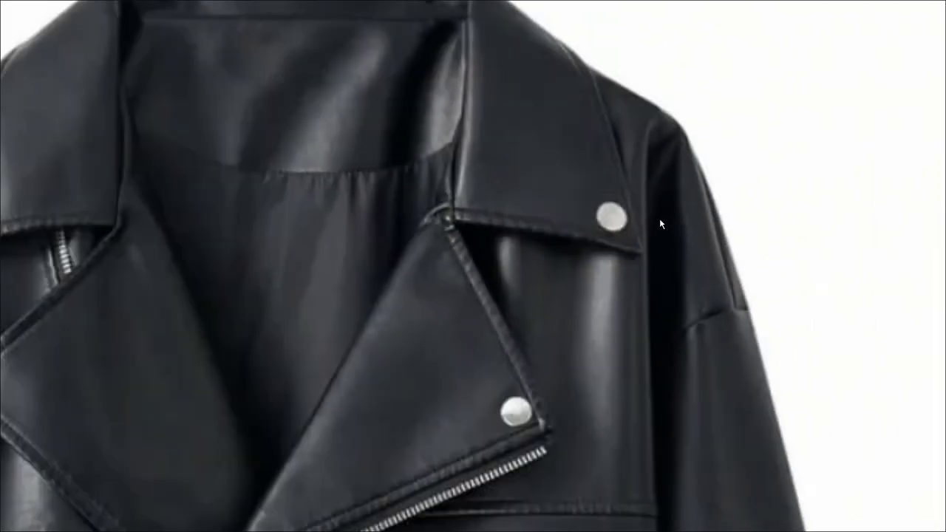
key("alt+Tab")
Step: Lower the jacket to SDiv 1 and examine the wireframe along the inner front edge
right_click_drag(649, 277, 473, 251, "alt")
right_click_drag(473, 251, 604, 207)
key("shift+f")
mouse_move(606, 268)
right_mouse_down("ctrl")
mouse_move(377, 226)
mouse_move(569, 365)
mouse_move(346, 212)
mouse_move(369, 275)
mouse_move(482, 286)
mouse_move(529, 283)
mouse_move(530, 212)
right_mouse_up("ctrl")
key("shift+d")
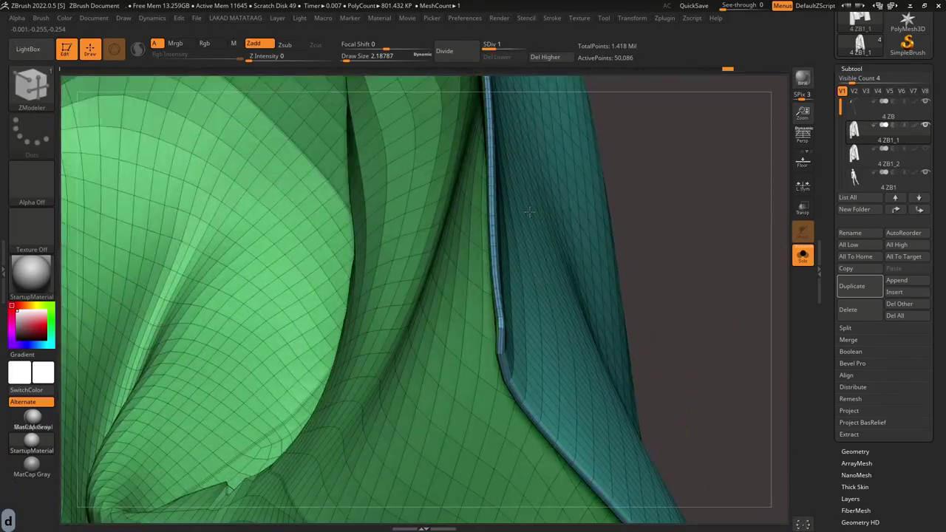
right_click_drag(523, 248, 542, 309)
key("shift+f")
Step: Try further subdivisions to preview the jacket's edges, cancelling the first attempt and undoing the last one
key("ctrl+d")
key("Escape")
mouse_move(575, 124)
right_mouse_down("ctrl")
mouse_move(614, 212)
mouse_move(517, 189)
mouse_move(436, 258)
mouse_move(426, 238)
mouse_move(450, 262)
mouse_move(593, 298)
mouse_move(581, 241)
mouse_move(570, 265)
mouse_move(481, 207)
mouse_move(625, 308)
mouse_move(611, 275)
right_mouse_up("ctrl")
key("shift+f")
key("shift+f")
key("ctrl+d")
key("ctrl+d")
key("ctrl+z")
Step: Examine the lapel and shoulder topology with and without the wireframe, and undo one trial subdivision
right_click_drag(510, 104, 510, 159, "alt")
key("shift+f")
right_click_drag(509, 159, 576, 222, "alt")
key("shift+f")
right_click_drag(602, 281, 615, 171, "alt")
key("shift+f")
right_click_drag(507, 190, 518, 214, "ctrl")
right_click_drag(517, 215, 569, 214, "alt")
right_click_drag(569, 214, 614, 296, "ctrl")
key("ctrl+d")
key("ctrl+z")
Step: Preview the shoulder-to-sleeve seam with two subdivisions, and undo both
key("shift+f")
right_click_drag(613, 296, 650, 263, "alt")
key("ctrl+d")
key("ctrl+d")
key("ctrl+z")
key("ctrl+z")
right_click_drag(650, 264, 614, 240)
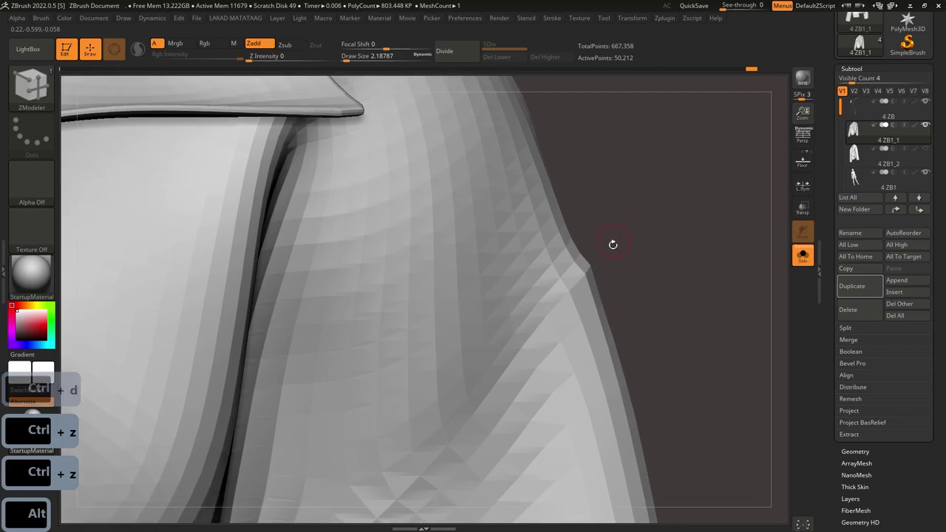
key("shift+f")
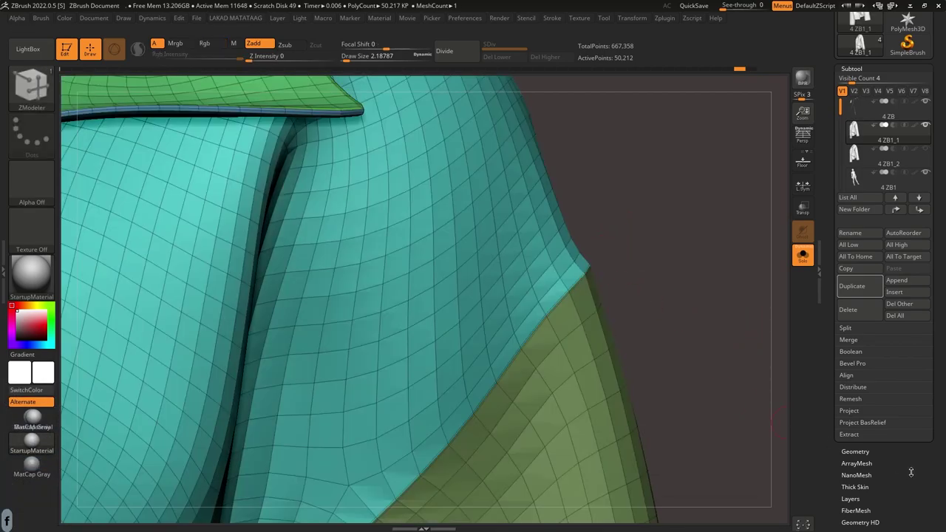
Step: Open the jacket's crease settings, preview the seams and shape without wireframe at two extra subdivisions, and undo both
left_click(855, 451)
left_click_drag(912, 466, 903, 445)
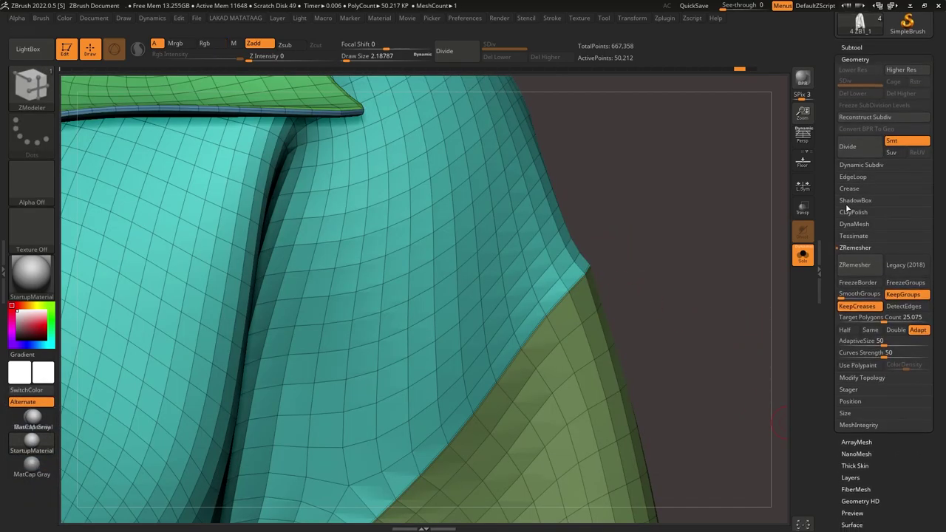
left_click(846, 190)
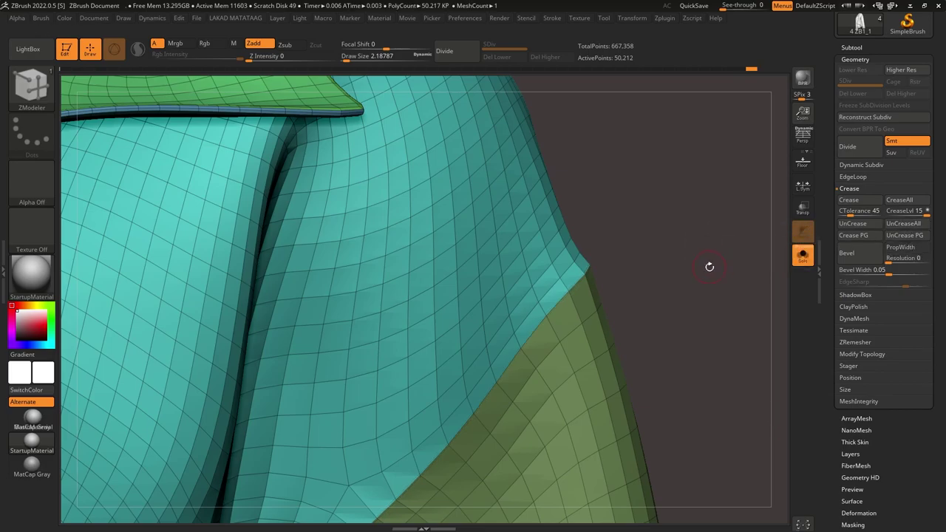
key("shift+f")
key("ctrl+d")
key("ctrl+d")
right_click_drag(682, 280, 572, 244, "ctrl")
right_click_drag(573, 244, 568, 230, "ctrl")
right_click_drag(377, 254, 559, 262, "alt")
right_click_drag(676, 310, 561, 266, "alt")
key("ctrl+z")
key("ctrl+z")
Step: Check the jacket's polygroup wireframe, hide it, and subdivide the mesh three times to SDiv 4
right_click_drag(608, 298, 584, 340)
key("shift+f")
right_click_drag(584, 170, 666, 200, "ctrl")
right_click_drag(666, 200, 629, 194, "alt")
key("shift+f")
key("shift+f")
right_click_drag(629, 194, 634, 212, "ctrl")
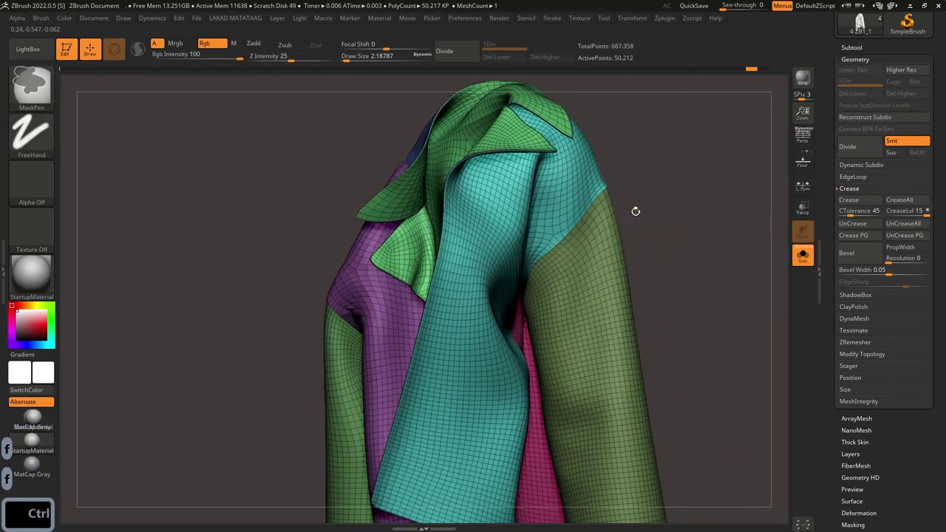
right_click_drag(423, 235, 492, 247, "ctrl")
key("shift+f")
key("ctrl+d")
key("ctrl+d")
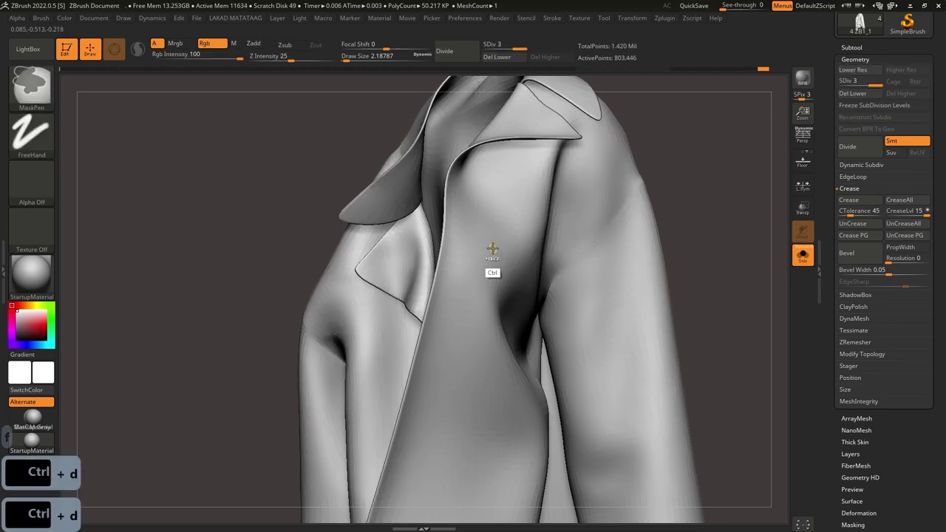
key("ctrl+d")
Step: Select the ClayBuildup brush, and replace it with the DamStandard brush
key("b")
key("c")
key("b")
key("b")
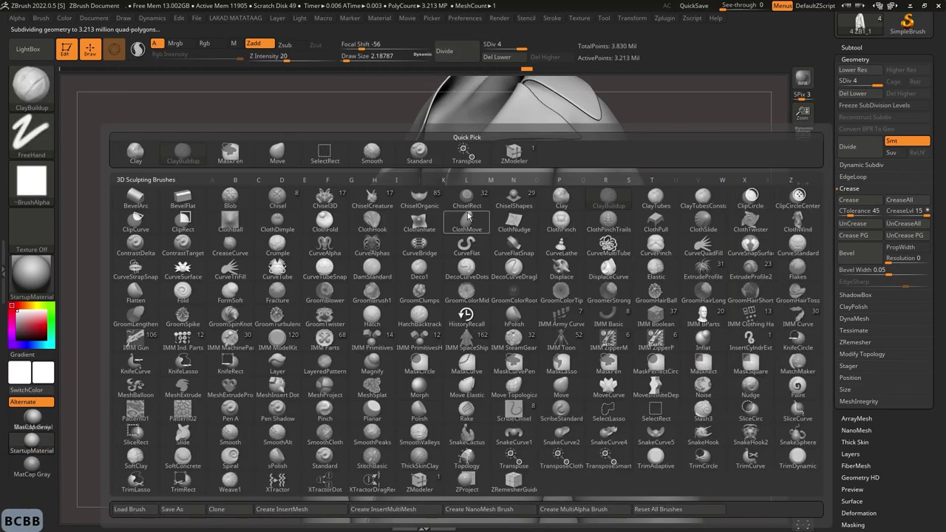
key("d")
key("s")
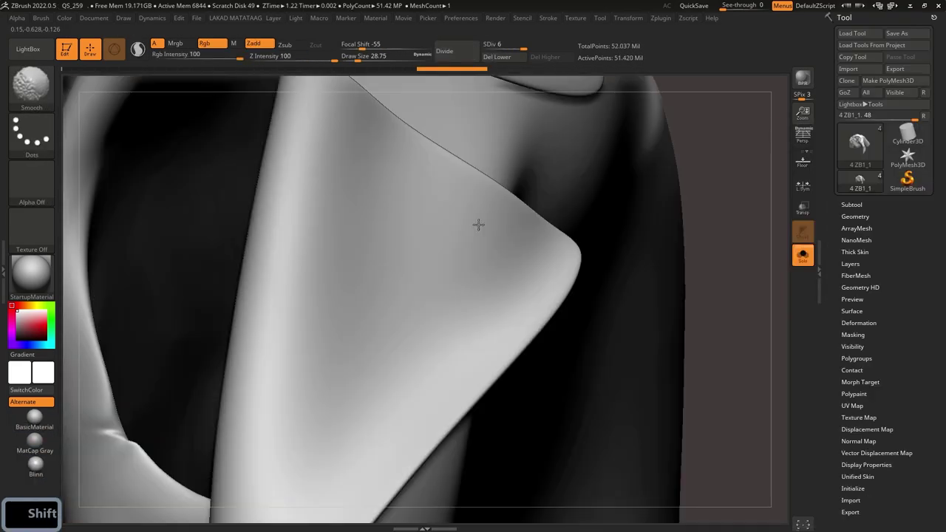
Step: Reduce the Standard brush's draw size to about 6.58 for work on the lapel
mouse_move(352, 123)
right_mouse_down("alt")
mouse_move(486, 309)
mouse_move(505, 295)
right_mouse_up("alt")
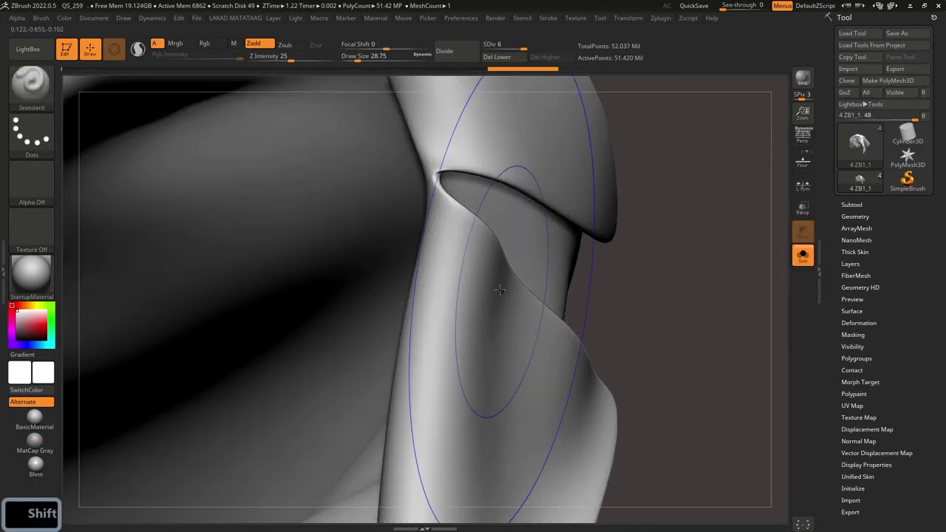
mouse_move(566, 385)
right_mouse_down()
mouse_move(510, 243)
mouse_move(549, 319)
mouse_move(675, 363)
mouse_move(672, 203)
mouse_move(599, 291)
mouse_move(628, 326)
right_mouse_up()
right_click_drag(628, 325, 591, 291, "alt")
key("s")
left_click_drag(591, 291, 575, 286)
right_click_drag(575, 287, 589, 326, "ctrl")
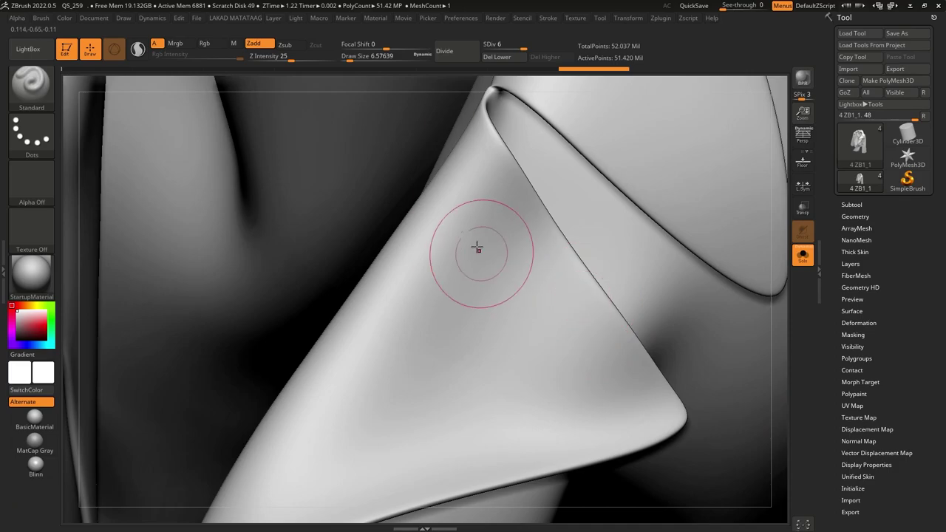
Step: Browse LightBox from the QuickSave projects up to the asset folders and open the Alphas&Textures folder
left_click(28, 50)
left_click_drag(415, 120, 84, 120)
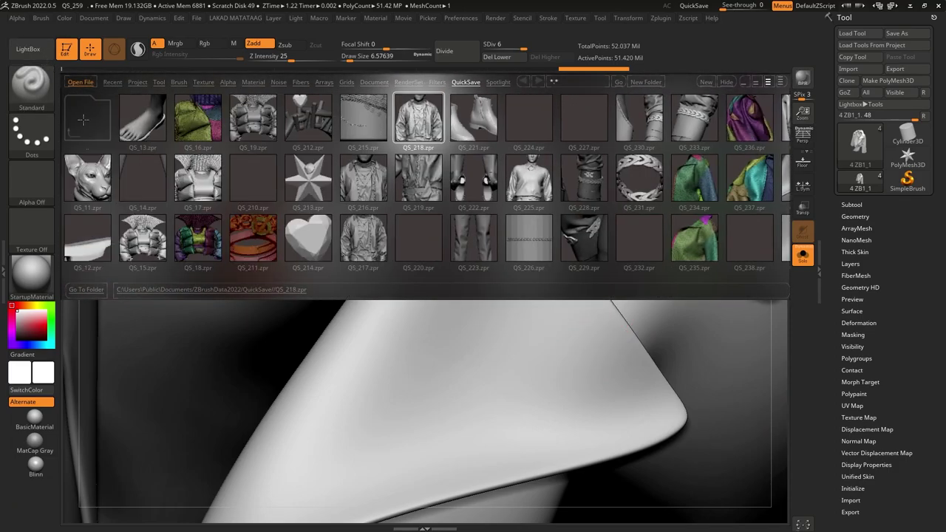
double_click(84, 119)
double_click(86, 123)
double_click(87, 122)
double_click(88, 121)
double_click(89, 122)
left_click(239, 109)
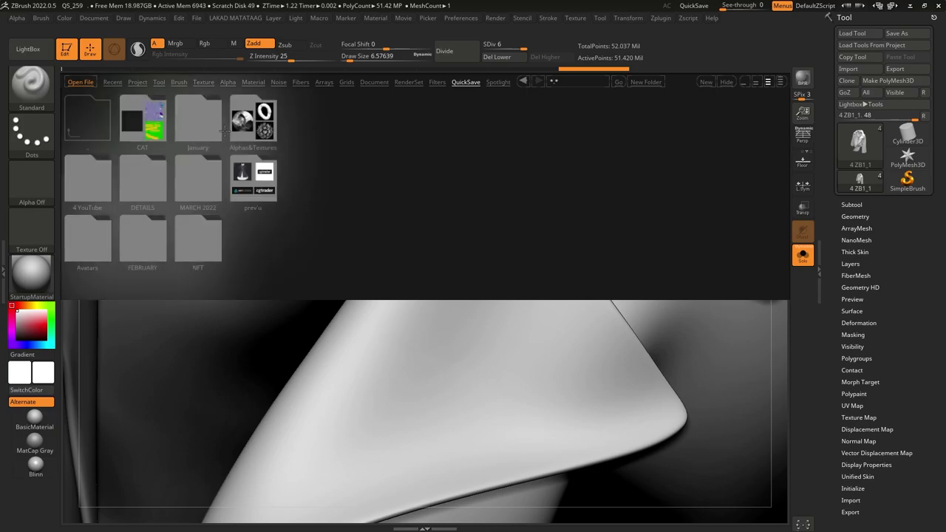
left_click(237, 133)
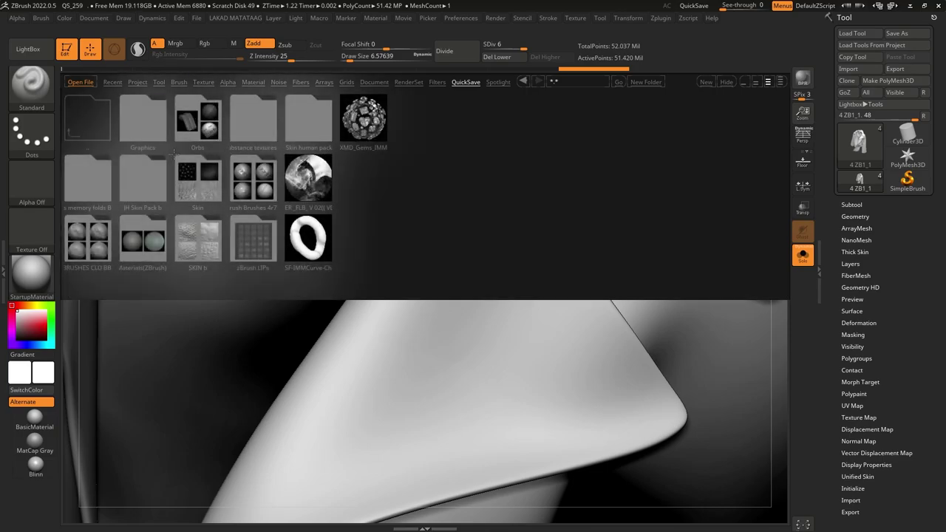
Step: Look through the MSA_ClothSeam brush folder, and load seam_16 from the other seam brush folder
left_click(74, 239)
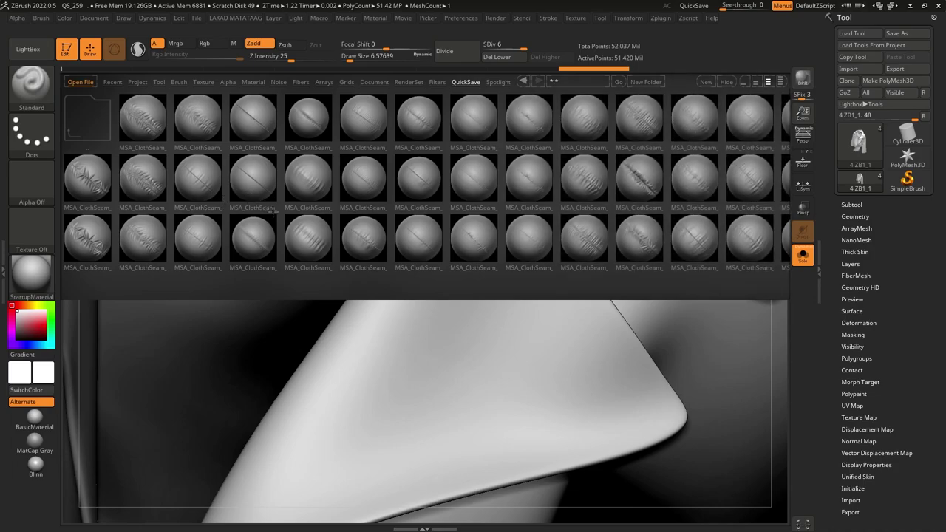
left_click(88, 118)
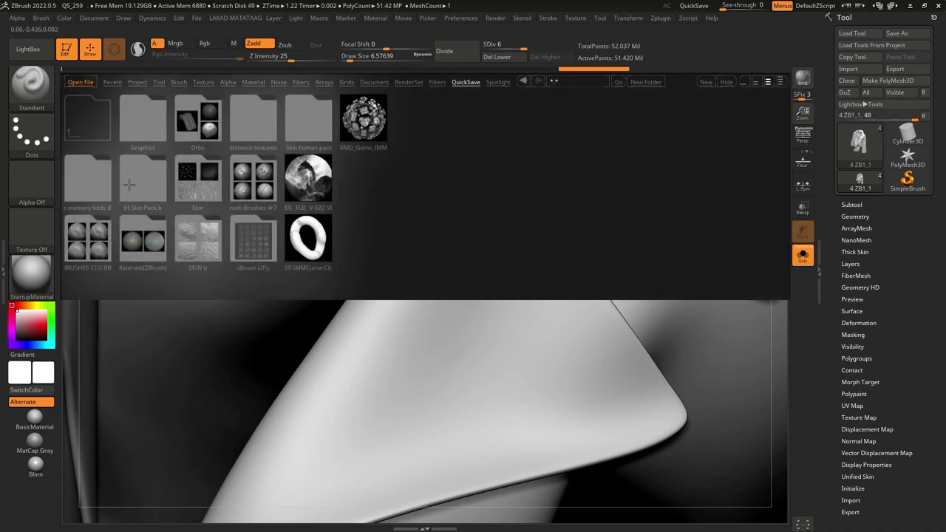
left_click(255, 175)
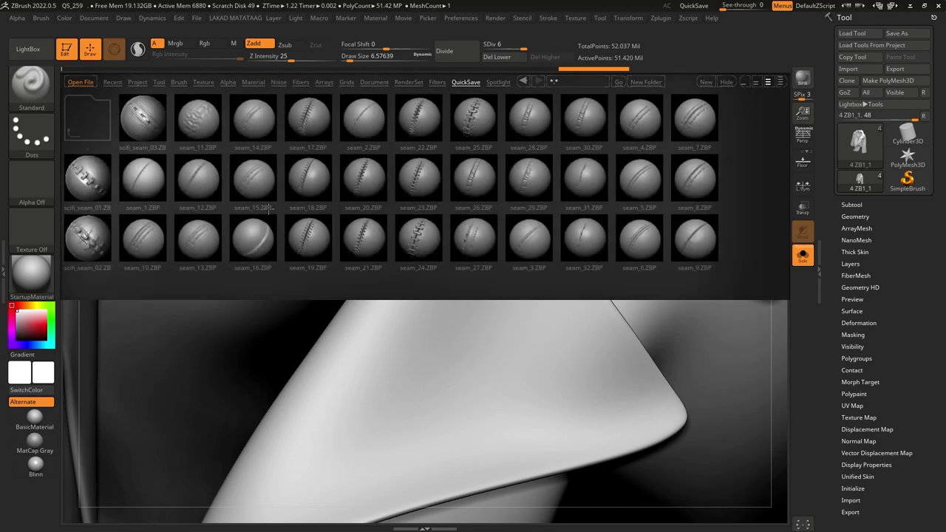
double_click(253, 238)
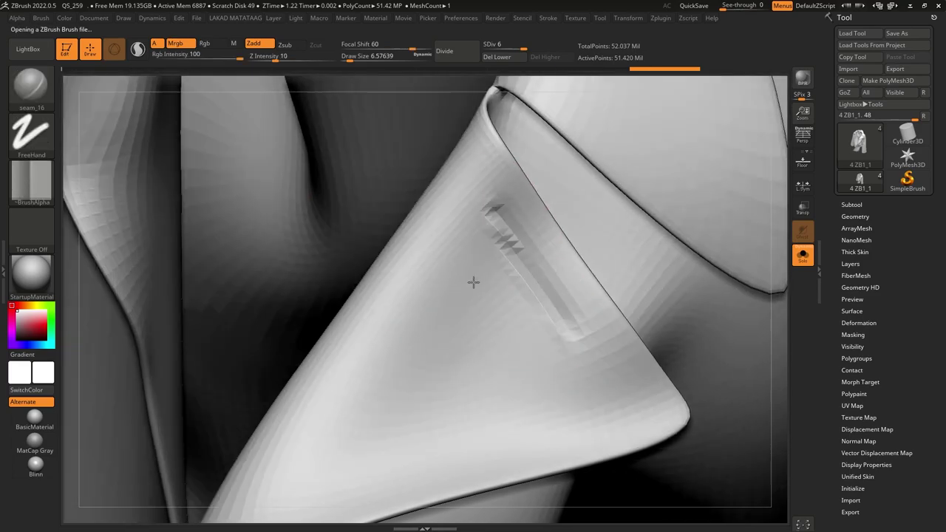
Step: Try seam_16 strokes beside the lapel's upper edge, and undo them
key("ctrl")
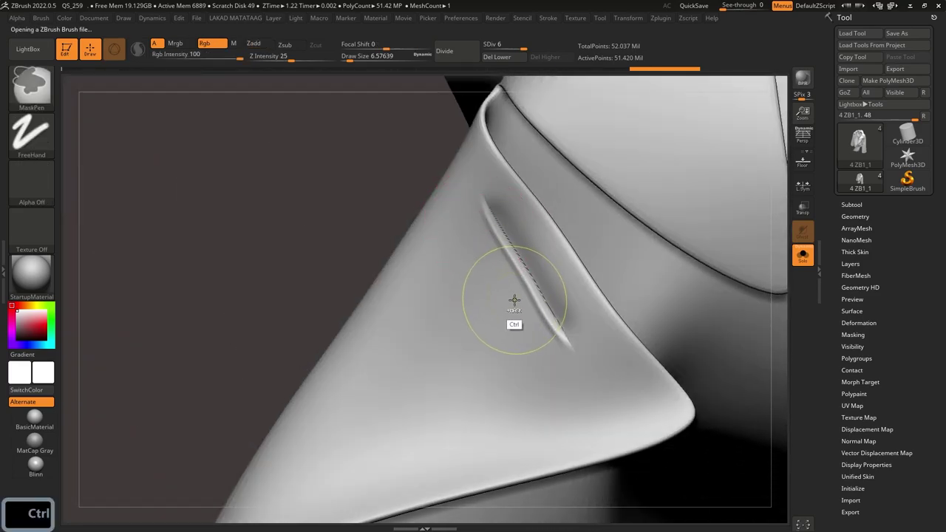
key("ctrl+z")
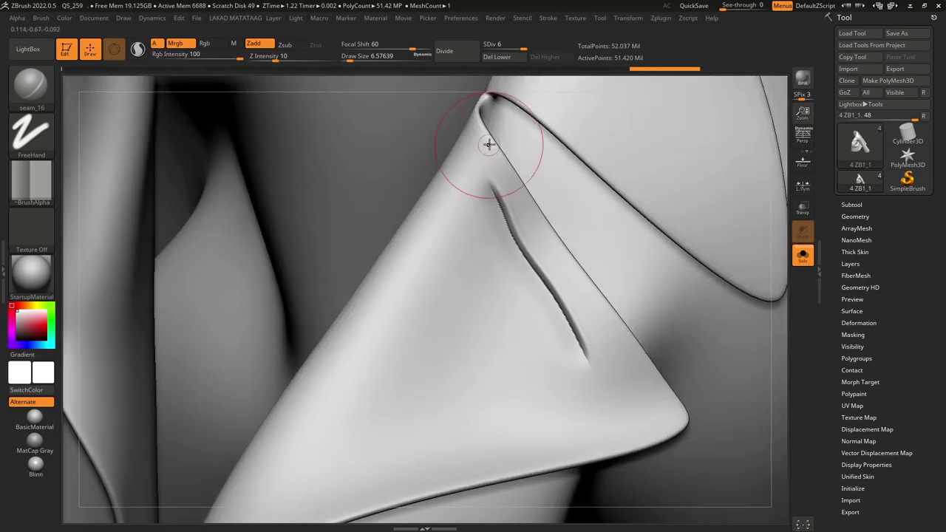
key("ctrl+z")
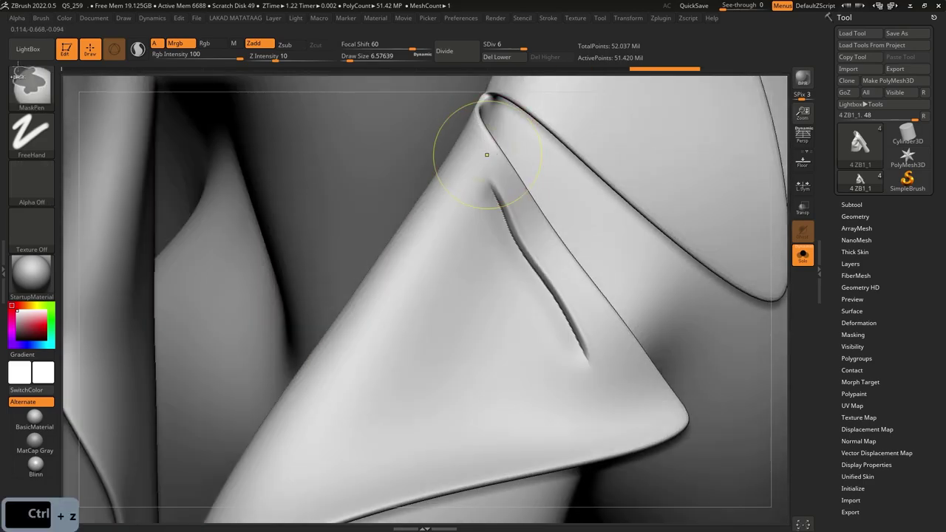
key("ctrl+z")
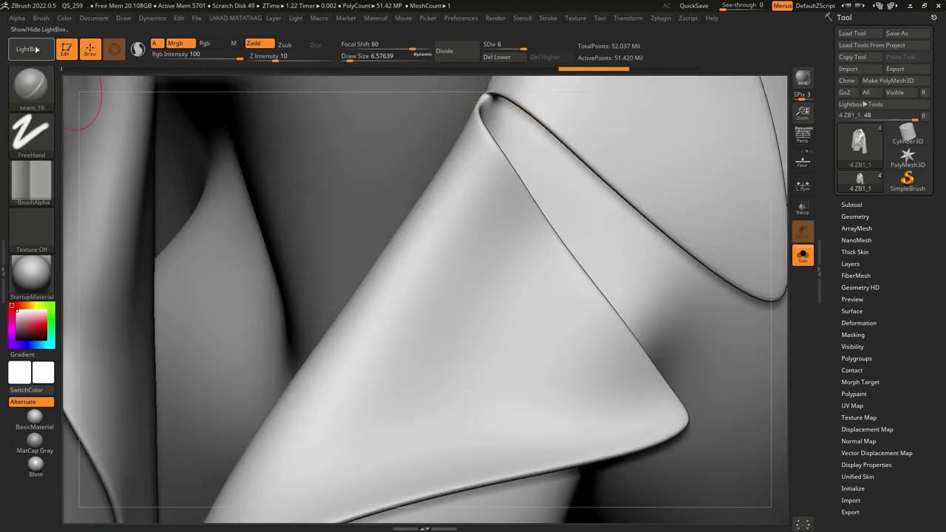
Step: Load the seam_1 brush and set its draw size to about 2.62, undoing the test strokes on the lapel
left_click(28, 49)
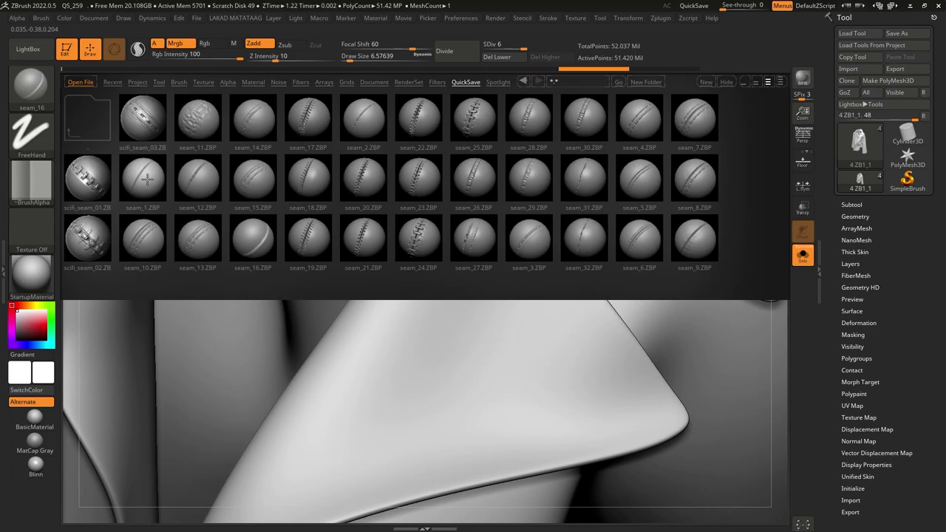
double_click(147, 178)
left_click_drag(559, 328, 579, 360)
key("ctrl+z")
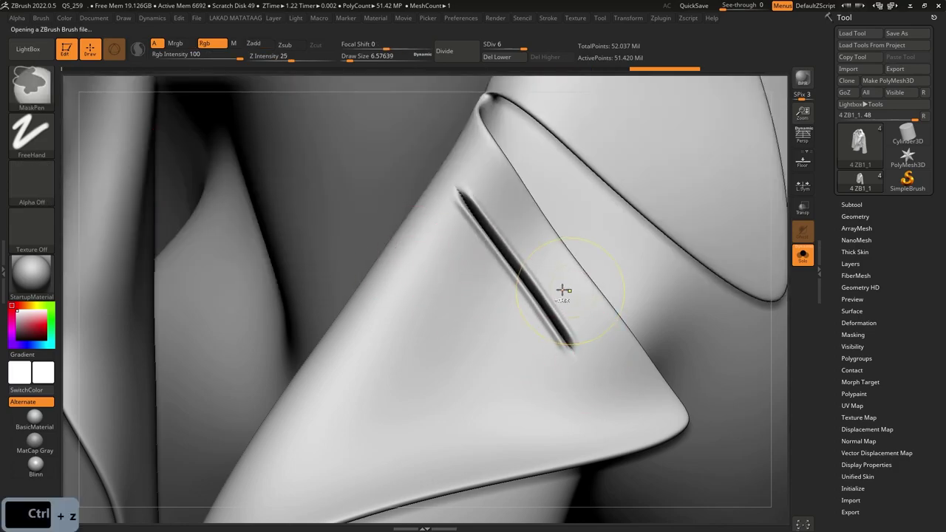
key("s")
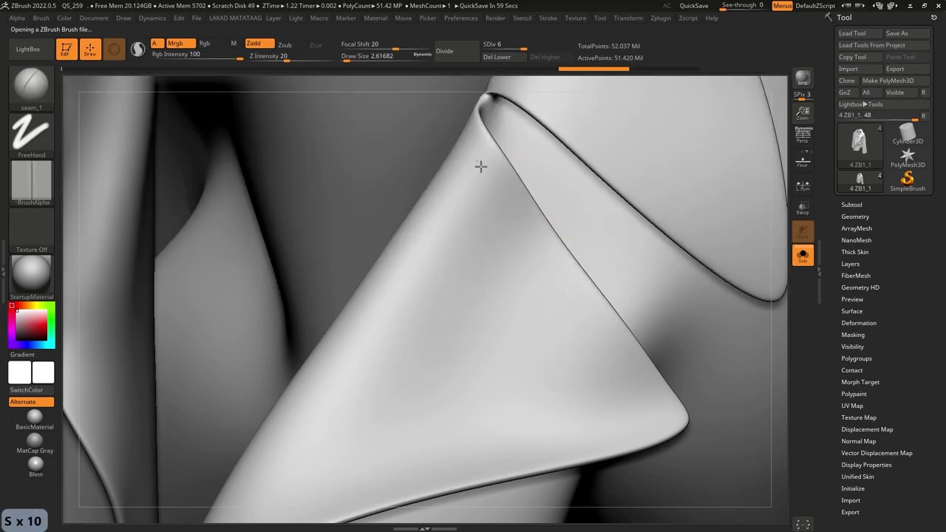
key("ctrl")
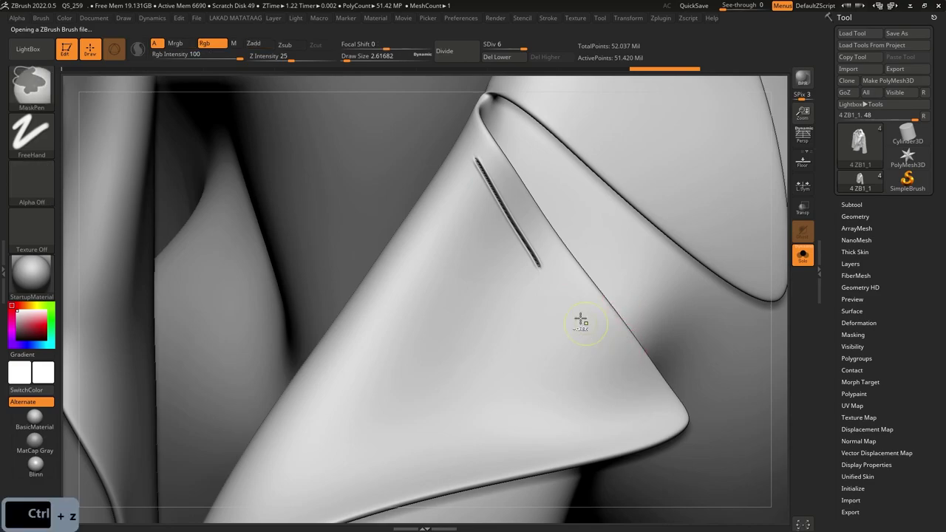
key("ctrl+z")
Step: Try a seam_1 stroke along the lapel's upper edge and around its tip, and undo it
right_click_drag(500, 154, 479, 148)
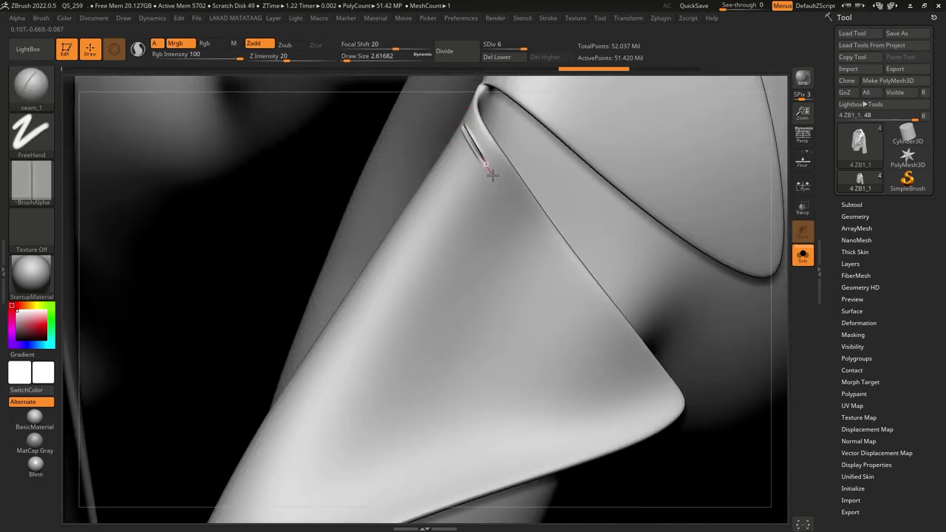
key("ctrl+z")
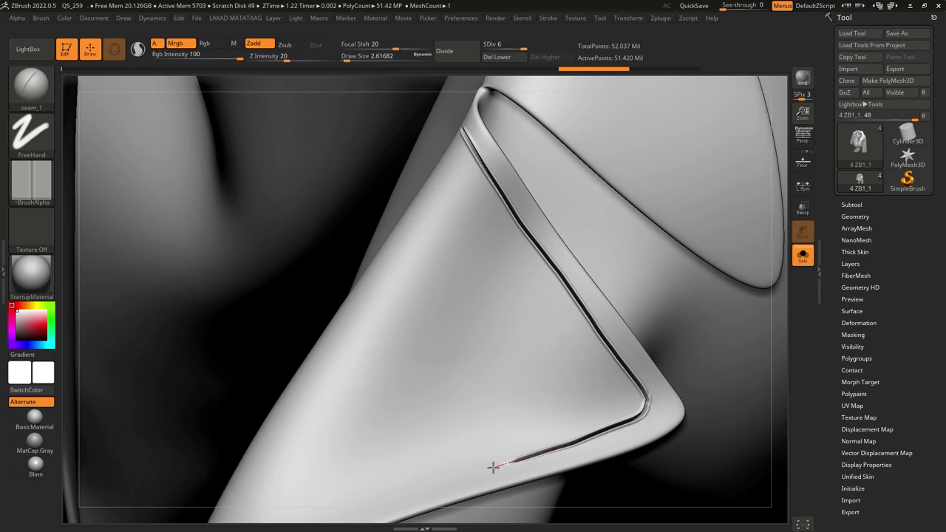
mouse_move(536, 280)
right_mouse_down()
mouse_move(543, 308)
mouse_move(542, 273)
mouse_move(509, 214)
right_mouse_up()
key("ctrl+z")
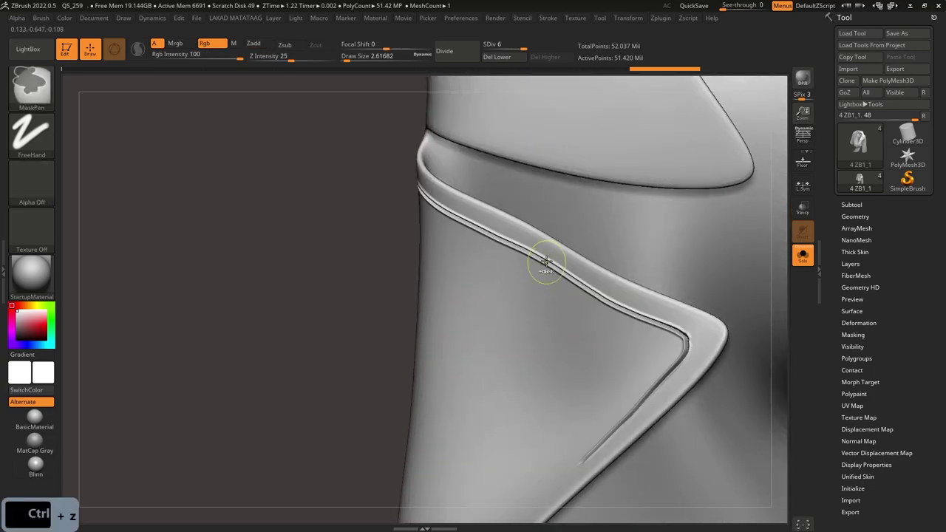
key("ctrl+z")
Step: Open the seam_1 brush's auto masking settings, and carve the seam along the lapel's upper edge and around its tip
right_click_drag(546, 261, 477, 231)
left_click(43, 18)
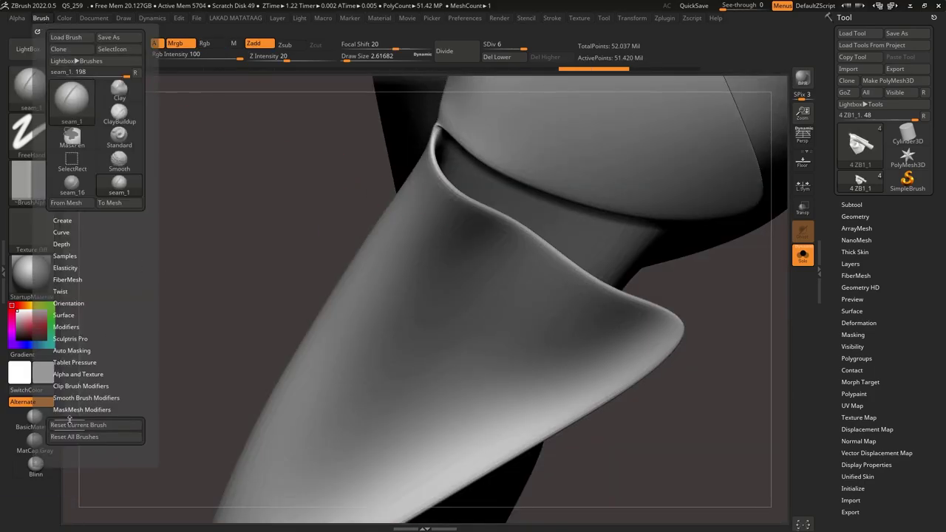
left_click(71, 350)
mouse_move(355, 251)
right_mouse_down()
mouse_move(401, 139)
mouse_move(392, 104)
right_mouse_up()
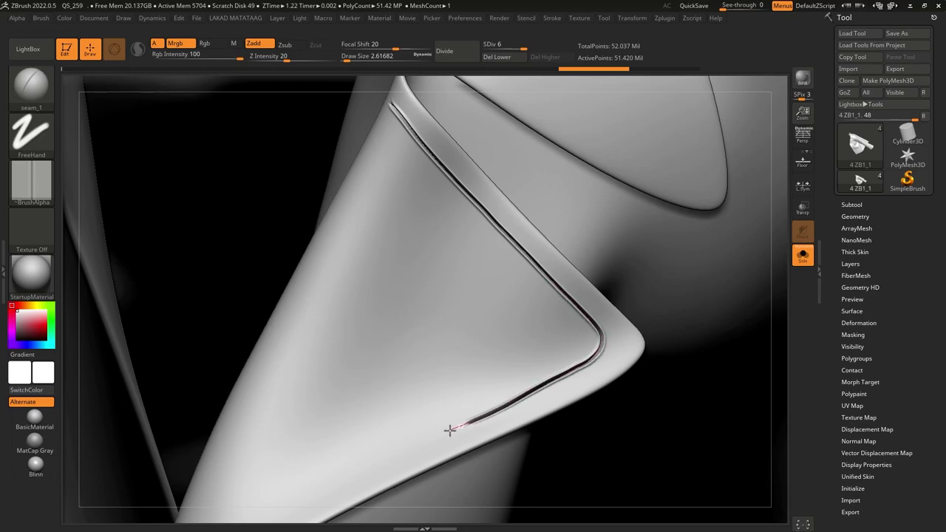
Step: Try to continue the seam from the tip along the lapel's lower edge, undoing each attempt
mouse_move(390, 375)
right_mouse_down()
mouse_move(421, 376)
mouse_move(453, 296)
mouse_move(436, 259)
mouse_move(467, 211)
mouse_move(509, 249)
mouse_move(490, 304)
mouse_move(603, 264)
mouse_move(631, 222)
mouse_move(679, 204)
right_mouse_up()
left_click_drag(658, 211, 570, 281)
key("ctrl+z")
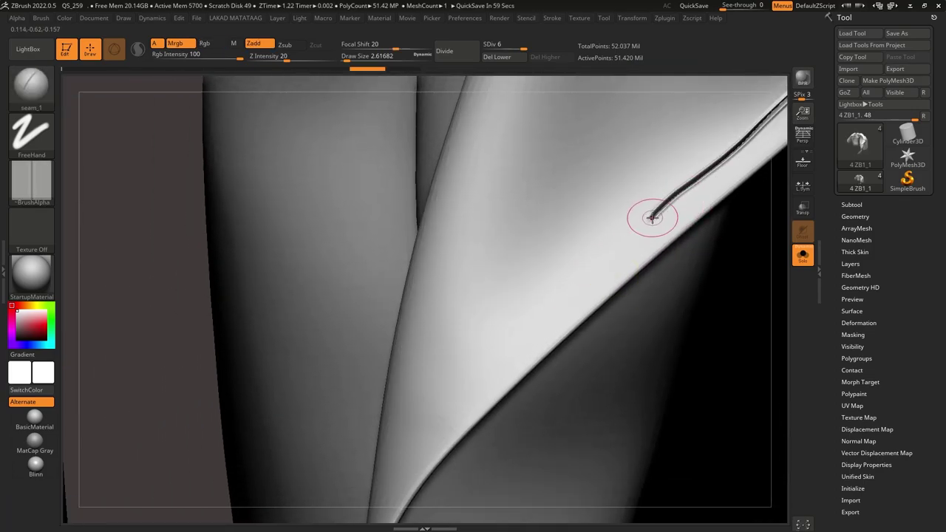
right_click_drag(654, 217, 660, 212)
left_click_drag(660, 210, 545, 300)
key("ctrl+z")
right_click_drag(654, 286, 686, 250)
left_click_drag(695, 226, 576, 319)
key("ctrl+z")
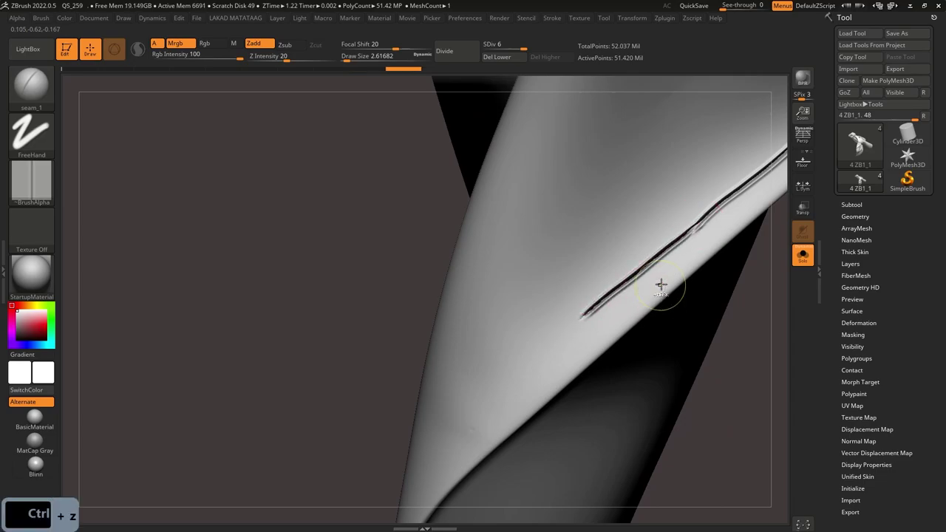
Step: Carve the seam along the lapel's lower edge toward the fold, undoing one pass and redrawing it
left_click_drag(696, 226, 484, 416)
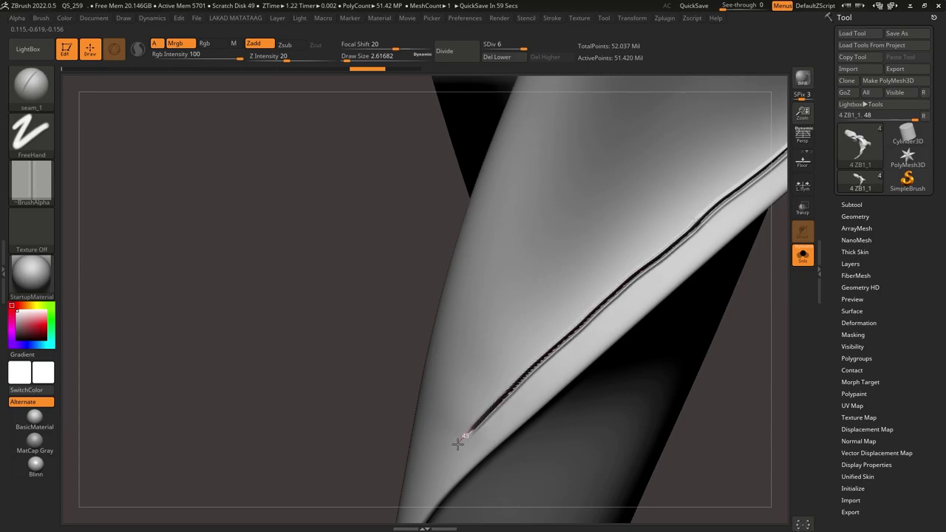
left_click_drag(438, 470, 427, 489)
mouse_move(426, 488)
right_mouse_down("alt")
mouse_move(549, 325)
mouse_move(573, 313)
right_mouse_up("alt")
key("ctrl+z")
right_click_drag(702, 137, 715, 118, "alt")
mouse_move(780, 85)
left_mouse_down()
mouse_move(460, 337)
mouse_move(429, 376)
left_mouse_up()
Step: Smooth the carved seam along the lapel's lower edge and at the corner near its tip
right_click_drag(428, 376, 456, 386)
left_click_drag(450, 364, 636, 184, "shift")
right_click_drag(635, 177, 565, 185)
left_click_drag(632, 196, 726, 130, "shift")
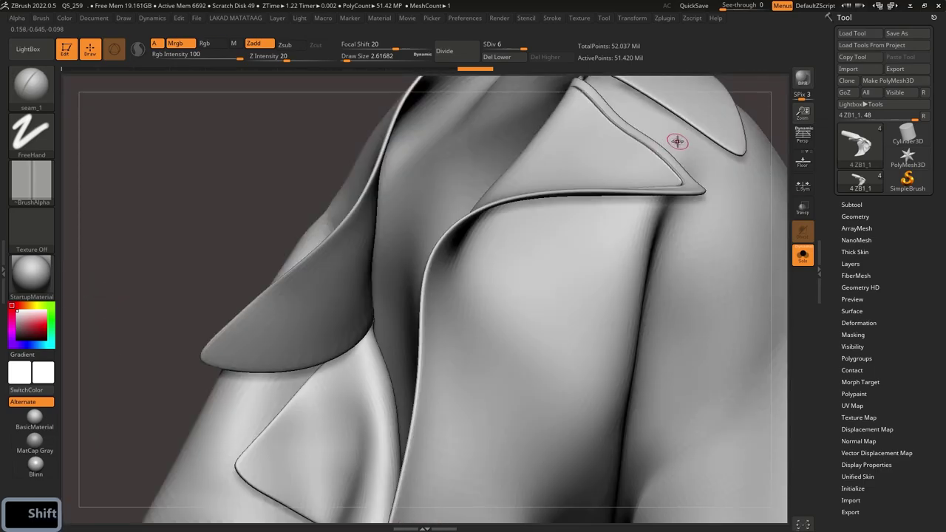
right_click_drag(677, 141, 639, 204)
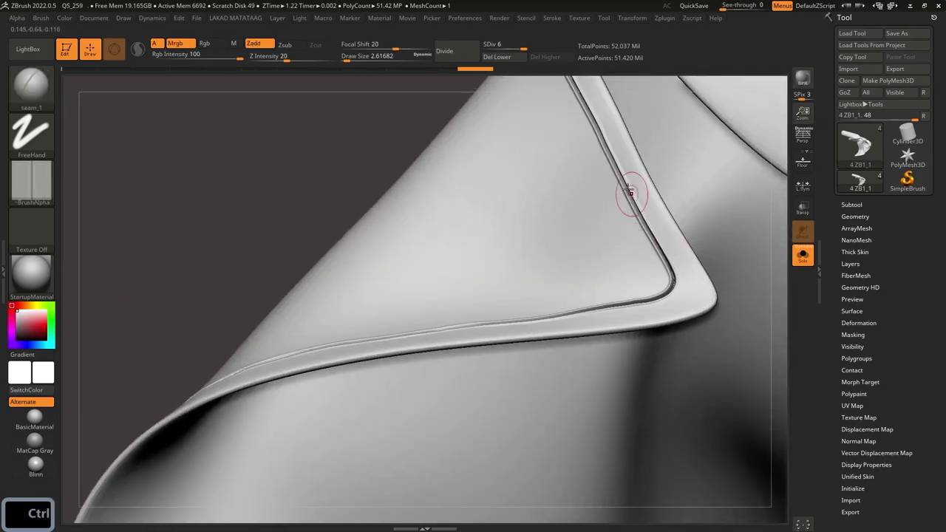
left_click_drag(663, 281, 660, 299, "shift")
Step: Try a seam down the jacket's front edge below the lapel, and undo the last stroke
mouse_move(557, 315)
right_mouse_down("ctrl")
mouse_move(516, 383)
mouse_move(669, 221)
right_mouse_up("ctrl")
mouse_move(515, 279)
right_mouse_down("alt")
mouse_move(613, 156)
mouse_move(559, 181)
right_mouse_up("alt")
left_click_drag(568, 158, 551, 194)
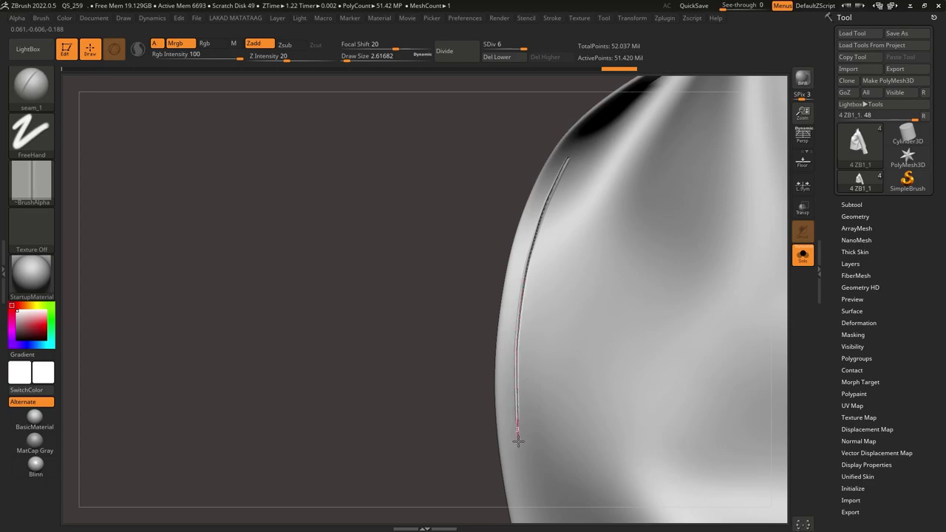
left_click_drag(522, 468, 524, 482)
mouse_move(485, 342)
right_mouse_down("alt")
mouse_move(511, 281)
mouse_move(537, 291)
mouse_move(522, 210)
right_mouse_up("alt")
right_click_drag(576, 105, 559, 232, "alt")
key("ctrl+z")
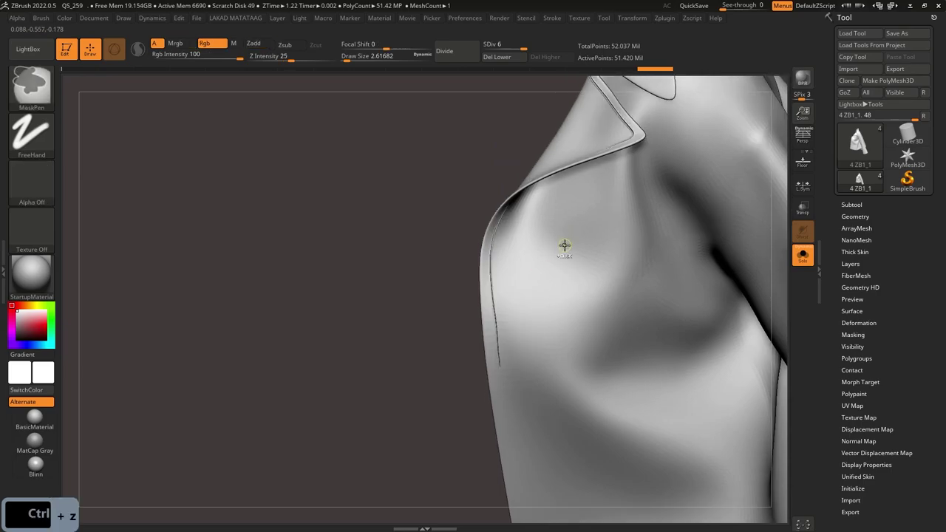
Step: Try a seam down the jacket's front edge below the lapel from two angles, undoing each pass
mouse_move(519, 264)
right_mouse_down()
mouse_move(530, 197)
mouse_move(518, 184)
right_mouse_up()
left_click_drag(517, 193, 502, 224)
left_click_drag(488, 258, 481, 277)
right_click_drag(471, 281, 499, 238)
key("ctrl+z")
mouse_move(545, 123)
left_mouse_down()
mouse_move(511, 181)
mouse_move(468, 315)
mouse_move(467, 471)
left_mouse_up()
key("ctrl")
right_click_drag(451, 348, 459, 246, "ctrl")
key("ctrl+z")
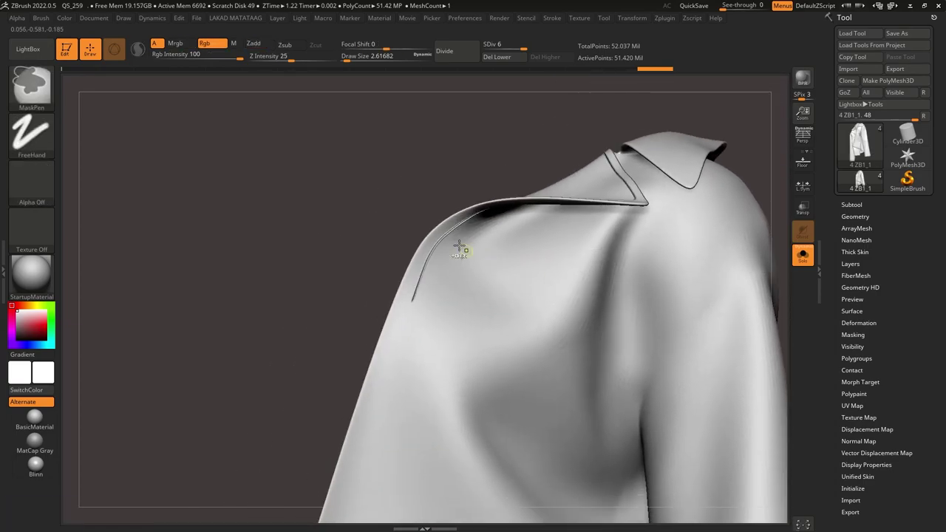
Step: Retry the front-edge seam with the seam_1 brush, starting just below the lapel fold, and undo it
mouse_move(437, 279)
right_mouse_down()
mouse_move(422, 263)
mouse_move(563, 285)
mouse_move(513, 317)
mouse_move(515, 256)
mouse_move(546, 370)
mouse_move(537, 260)
mouse_move(550, 198)
right_mouse_up()
right_click_drag(551, 198, 585, 187, "alt")
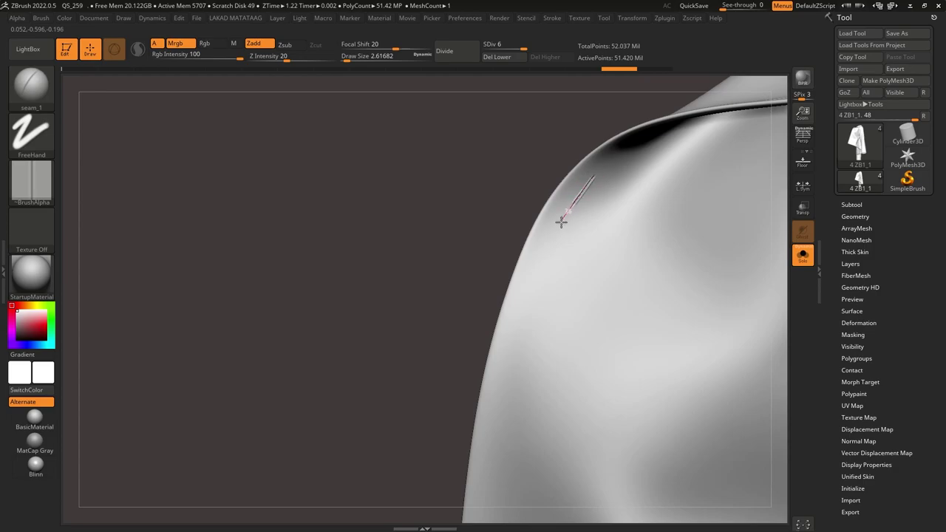
left_click_drag(500, 421, 497, 441)
right_click_drag(490, 369, 554, 328)
key("ctrl+z")
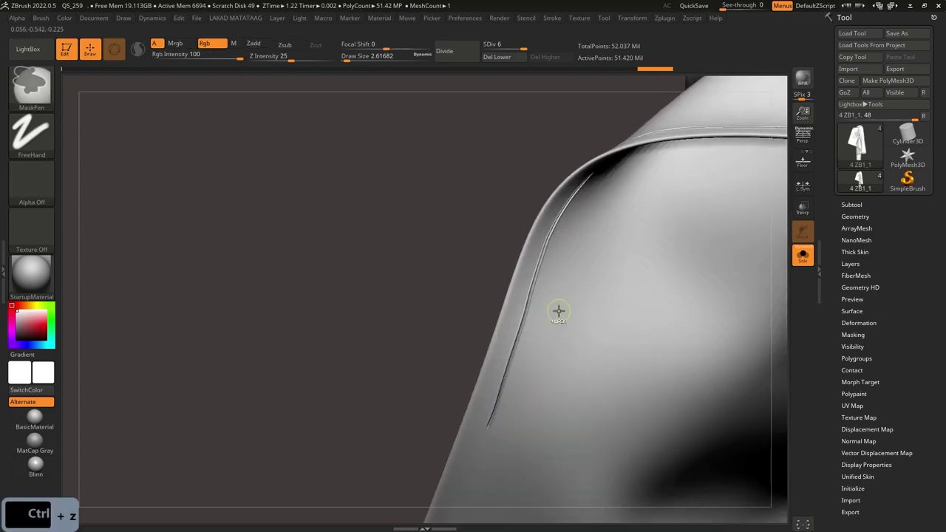
right_click(543, 284)
key("alt+Tab")
key("alt+Tab")
key("alt+Tab")
mouse_move(538, 222)
right_mouse_down()
mouse_move(535, 241)
mouse_move(581, 167)
mouse_move(612, 186)
mouse_move(601, 152)
mouse_move(666, 199)
mouse_move(698, 144)
mouse_move(601, 138)
mouse_move(561, 170)
right_mouse_up()
scroll(535, 244, "down", 4)
scroll(180, 277, "up", 4)
scroll(185, 277, "down", 3)
scroll(574, 346, "up", 3)
key("alt+Tab")
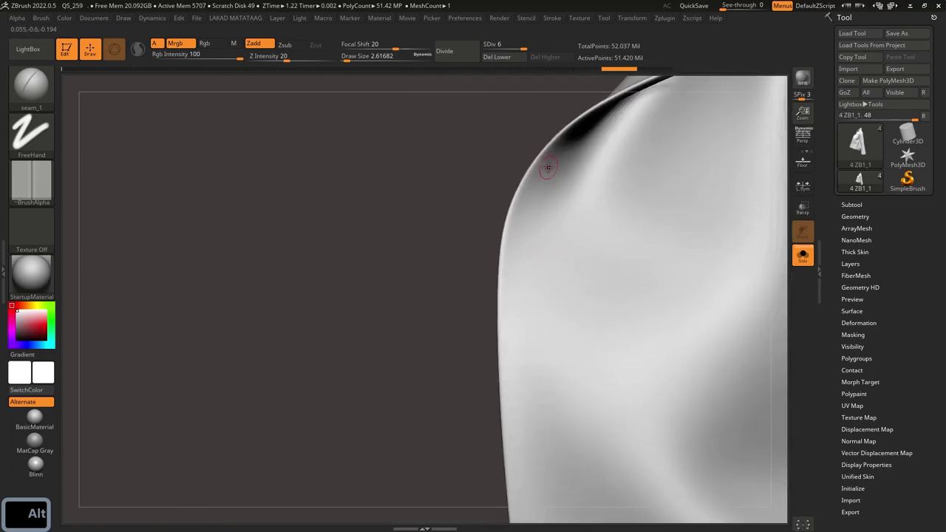
Step: Try one long seam stroke following the front edge from the lapel fold downward, and undo it
left_click_drag(551, 170, 534, 195)
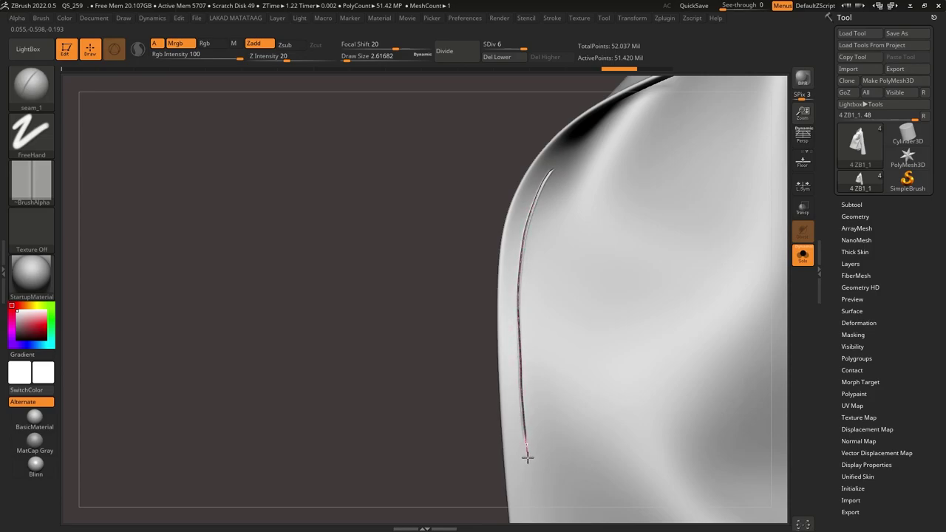
left_click_drag(529, 488, 531, 491)
right_click_drag(490, 336, 461, 125, "alt")
mouse_move(504, 247)
right_mouse_down("ctrl")
mouse_move(495, 82)
mouse_move(491, 311)
right_mouse_up("ctrl")
key("ctrl+z")
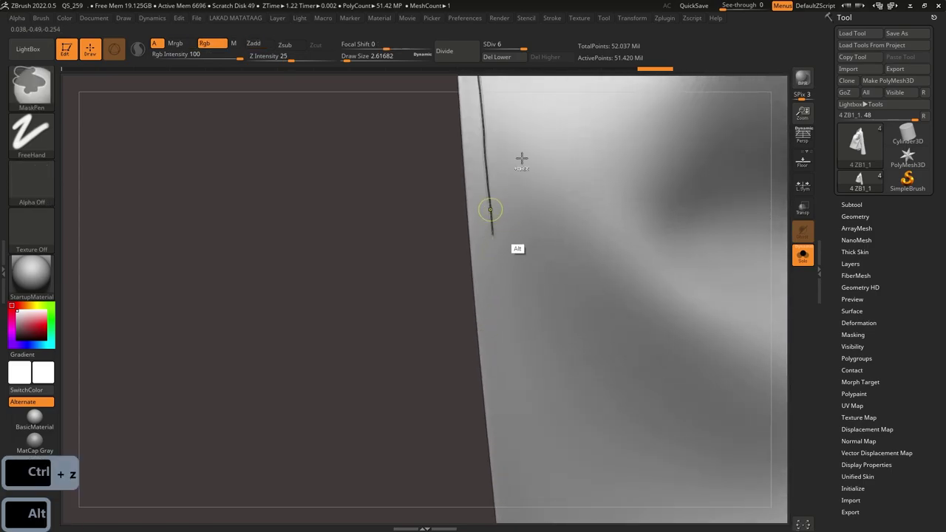
Step: Carve the seam down the front edge from below the lapel fold, undoing and redrawing the lower section
mouse_move(515, 166)
right_mouse_down("alt")
mouse_move(498, 184)
mouse_move(483, 249)
right_mouse_up("alt")
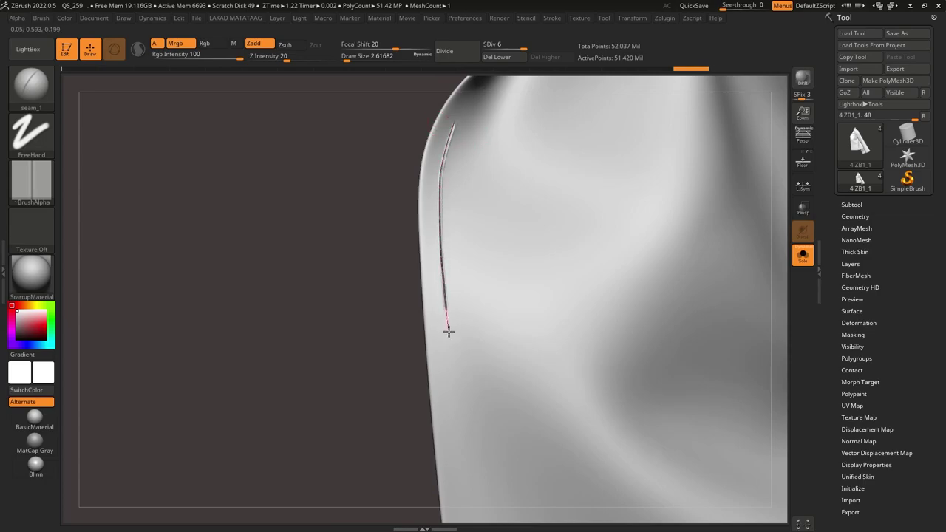
left_click_drag(465, 483, 467, 511)
mouse_move(454, 515)
right_mouse_down("alt")
mouse_move(402, 226)
mouse_move(407, 147)
right_mouse_up("alt")
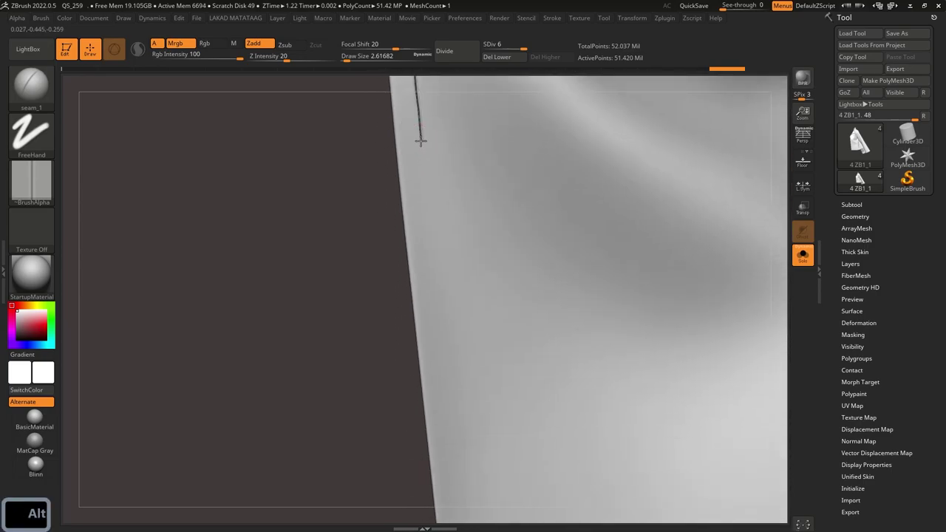
left_click_drag(420, 136, 423, 169)
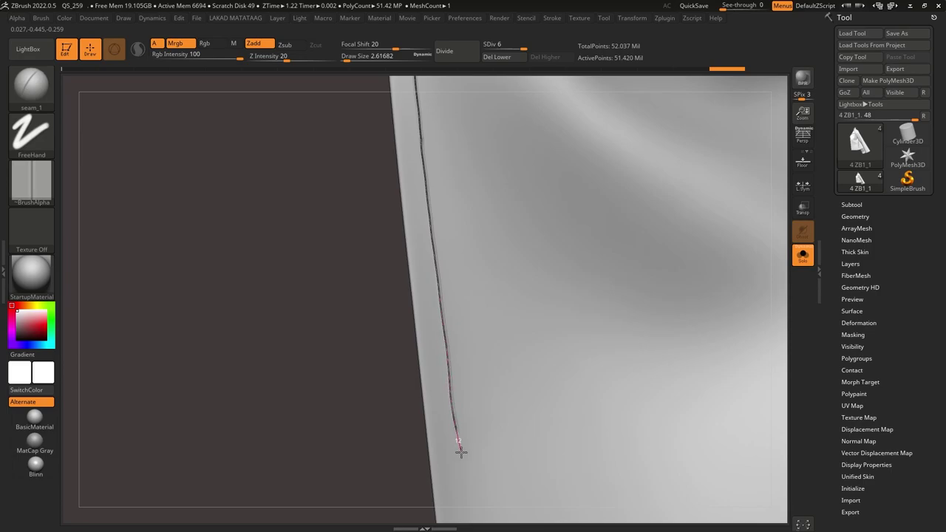
left_click_drag(461, 451, 460, 452)
key("ctrl+z")
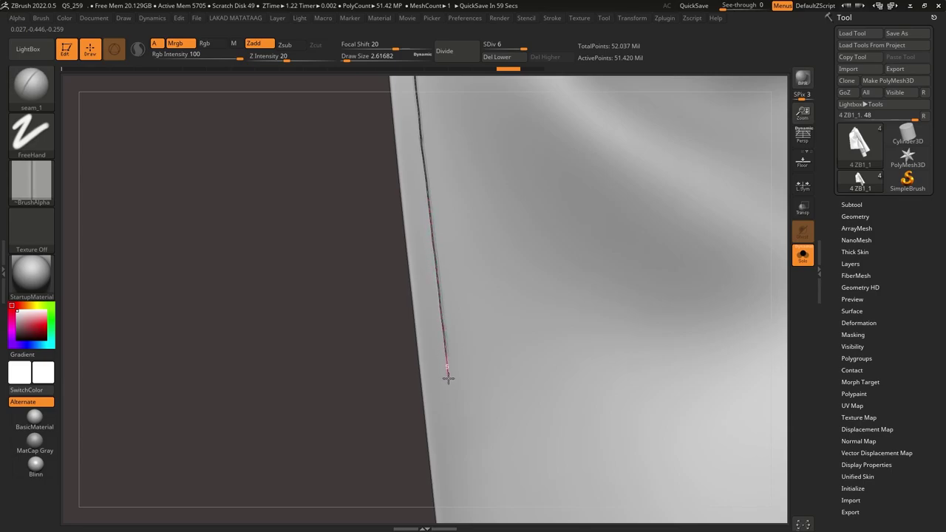
left_click_drag(456, 440, 456, 440)
Step: Undo the first strokes near the hem and carve the seam around the front corner onto the hem
mouse_move(387, 329)
left_mouse_down("alt")
mouse_move(338, 196)
mouse_move(314, 37)
left_mouse_up("alt")
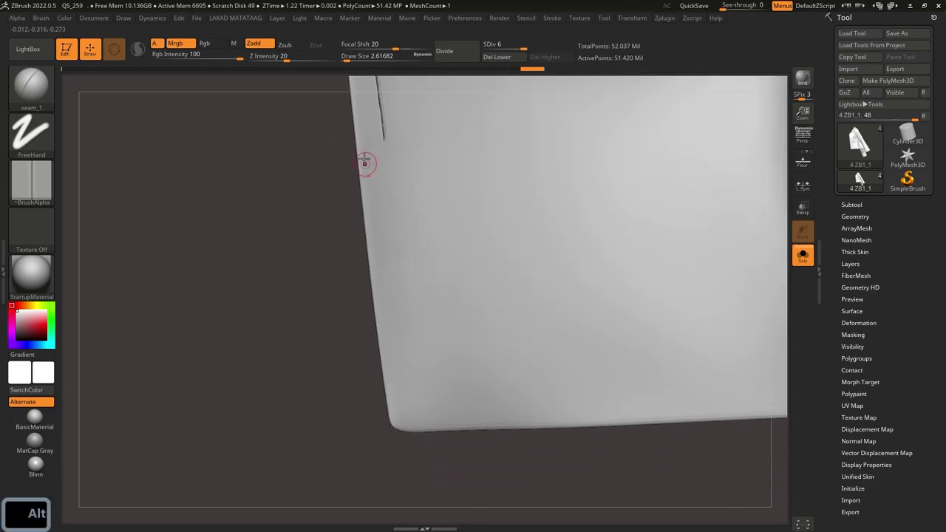
key("ctrl+z")
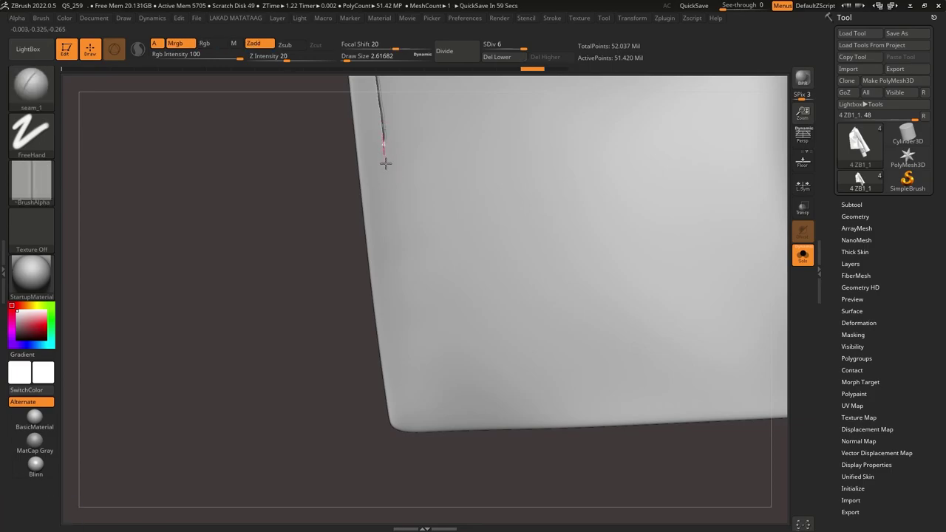
key("ctrl+z")
mouse_move(378, 138)
right_mouse_down()
mouse_move(384, 186)
mouse_move(369, 128)
right_mouse_up()
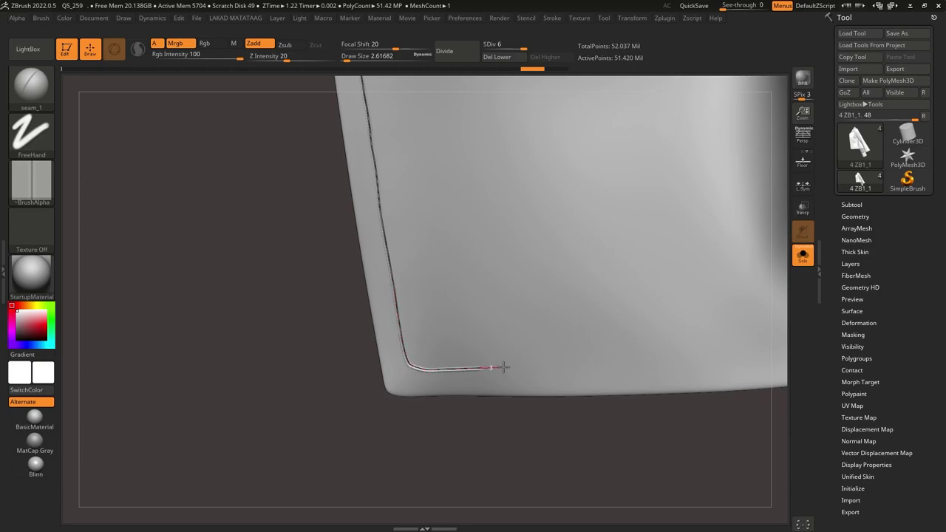
left_click_drag(616, 366, 622, 366)
Step: Try to reshape the seam at the front hem corner with the Move brush
mouse_move(476, 323)
right_mouse_down("ctrl")
mouse_move(482, 391)
mouse_move(425, 155)
mouse_move(412, 244)
mouse_move(457, 220)
right_mouse_up("ctrl")
right_click_drag(422, 259, 413, 193, "alt")
right_click_drag(414, 193, 376, 243)
key("b")
key("m")
key("v")
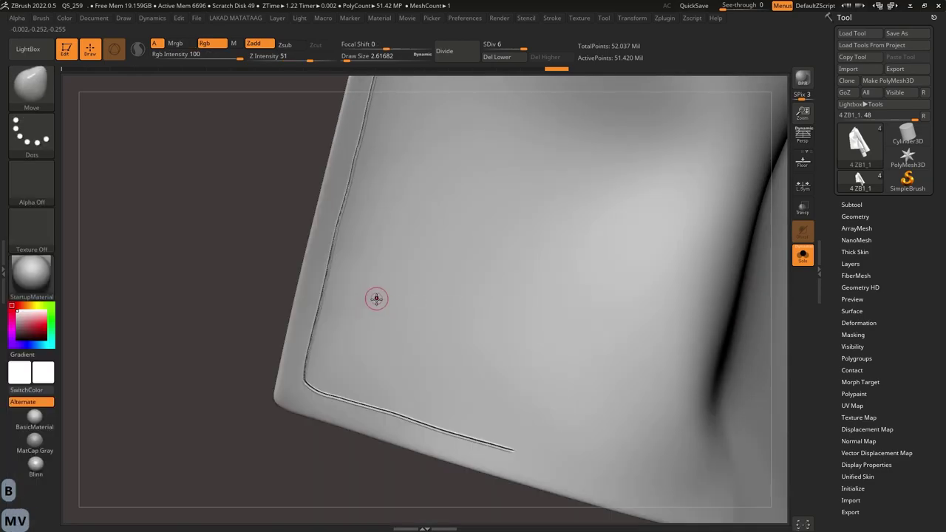
key("s")
left_click_drag(378, 297, 384, 296)
left_click_drag(314, 377, 320, 397)
key("s")
left_click_drag(328, 309, 330, 307)
mouse_move(332, 306)
right_mouse_down("ctrl")
mouse_move(361, 259)
mouse_move(353, 332)
mouse_move(344, 329)
right_mouse_up("ctrl")
key("s")
left_click_drag(344, 329, 333, 336)
left_click(333, 338)
Step: Reload the seam_1 brush and undo the Move edits at the front hem corner
left_click(38, 58)
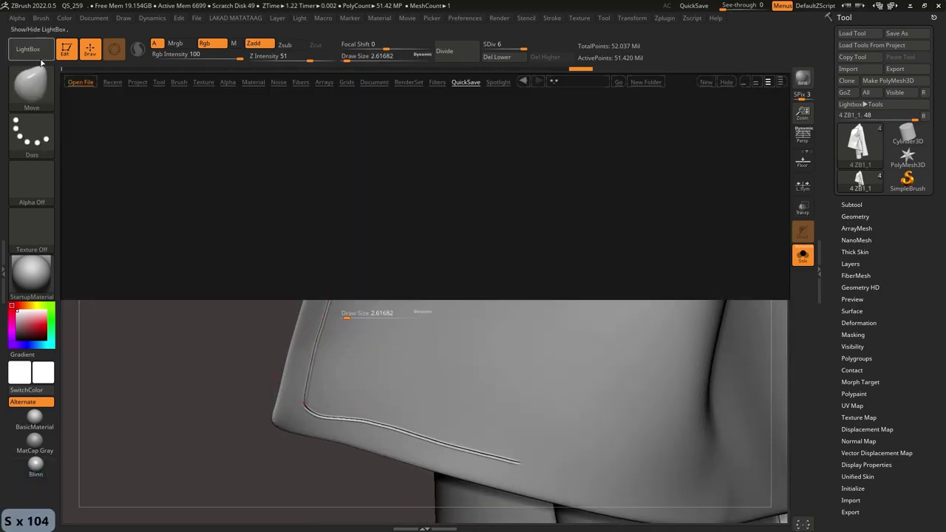
double_click(164, 184)
key("ctrl+z")
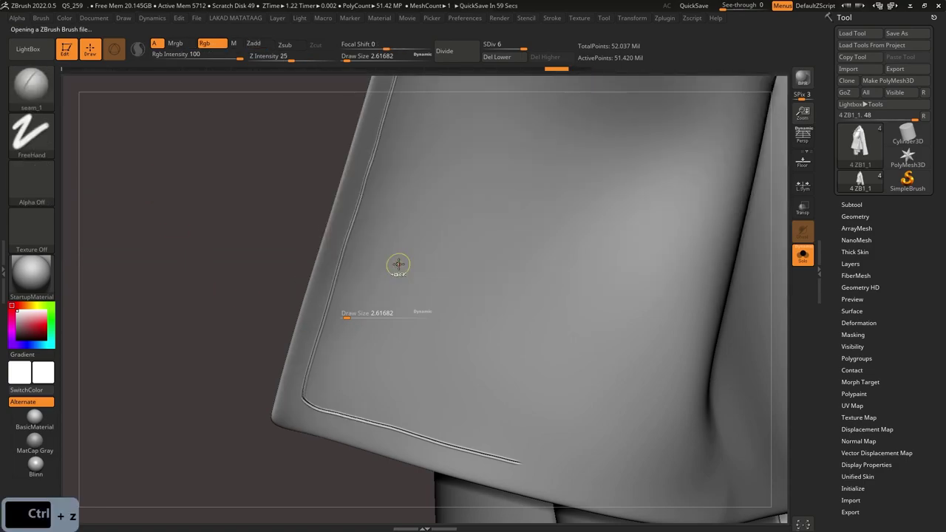
Step: Try redrawing the seam around the front hem corner and partway along the hem, and undo it
mouse_move(398, 265)
right_mouse_down()
mouse_move(363, 199)
mouse_move(330, 166)
right_mouse_up()
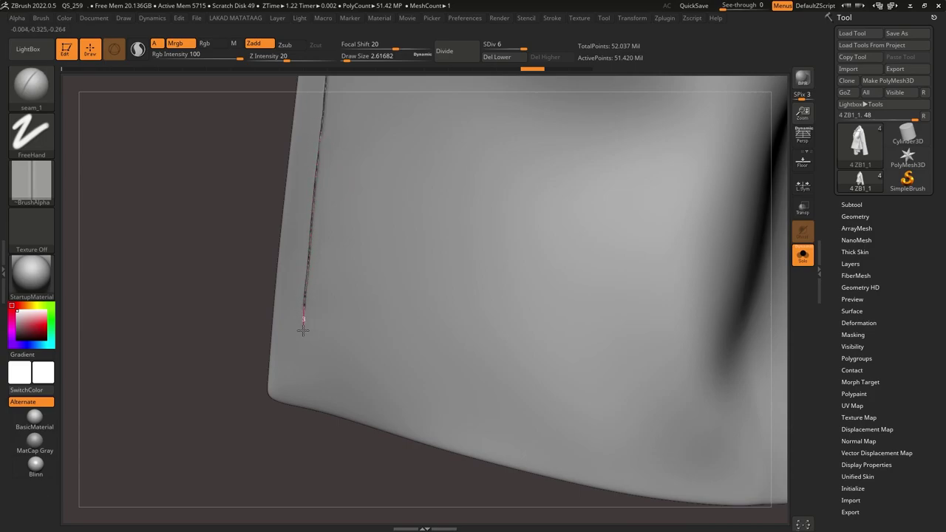
left_click_drag(330, 391, 363, 394)
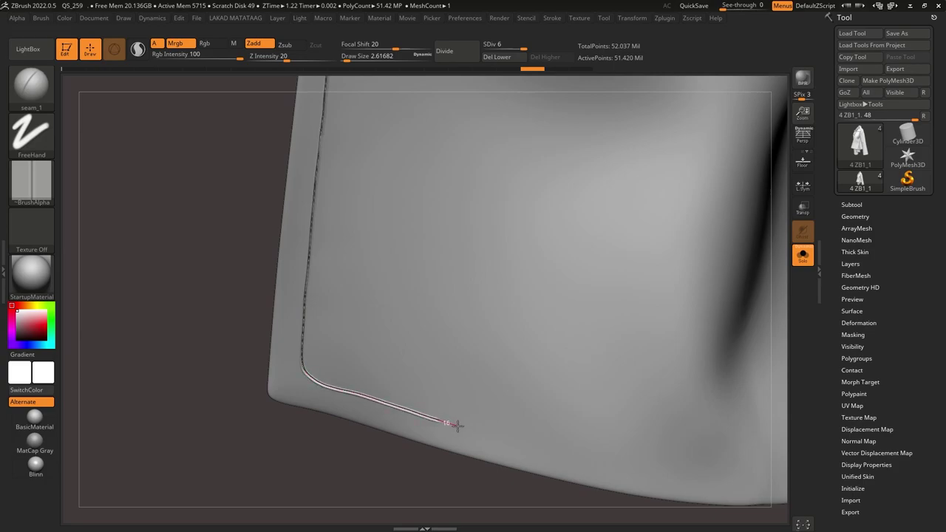
left_click_drag(498, 436, 498, 435)
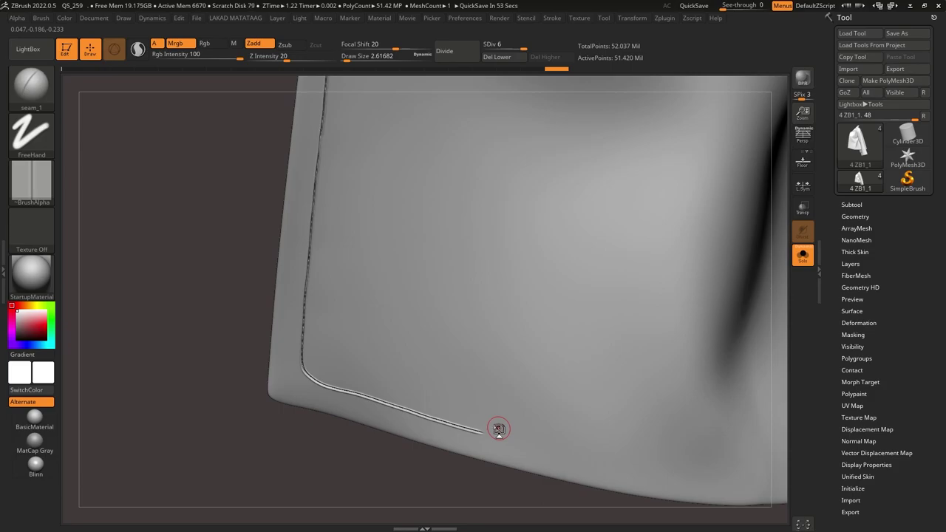
right_click_drag(499, 429, 436, 243, "ctrl")
right_click_drag(436, 244, 412, 361)
key("ctrl+z")
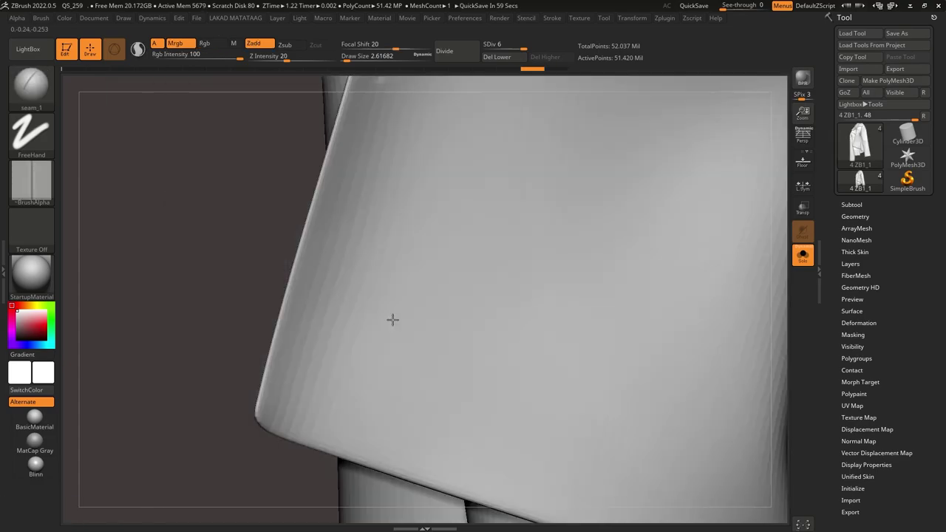
Step: Try two more seam passes around the hem corner from a turned view, undoing both
mouse_move(391, 318)
right_mouse_down()
mouse_move(373, 243)
mouse_move(372, 153)
right_mouse_up()
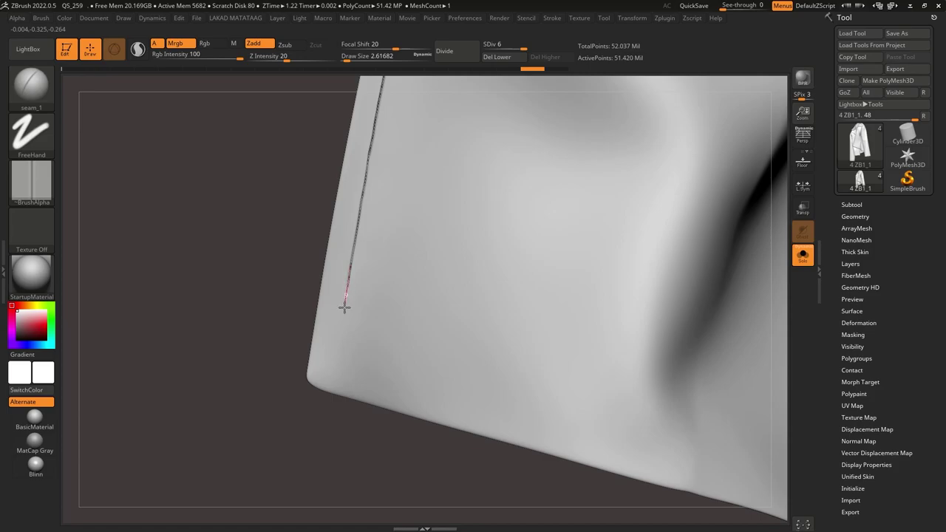
left_click_drag(360, 386, 382, 386)
key("ctrl+z")
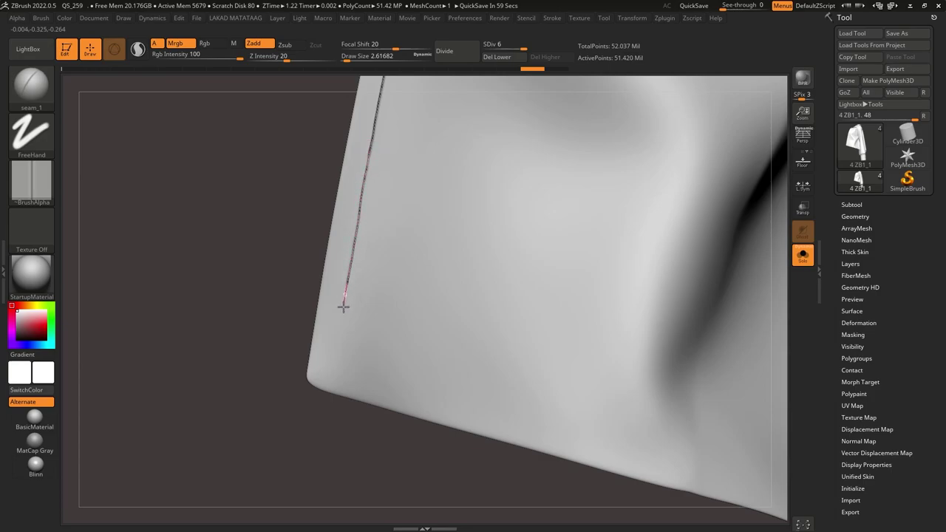
left_click_drag(365, 378, 385, 380)
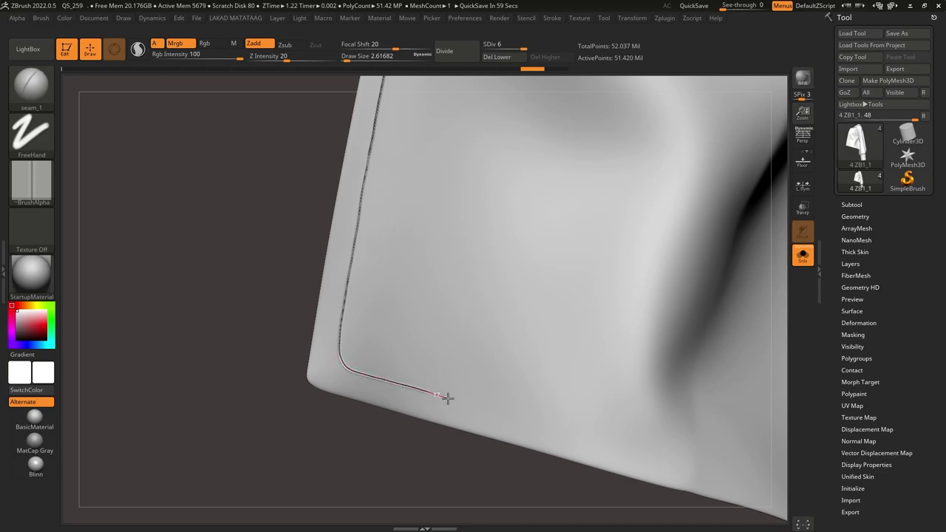
left_click_drag(531, 423, 532, 423)
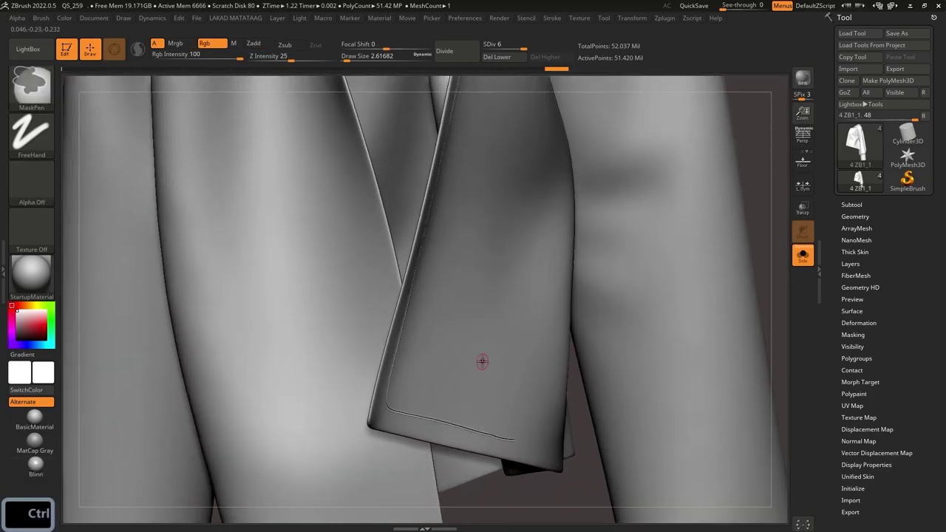
key("ctrl+z")
key("ctrl+z")
Step: Carve the seam down the last part of the front edge, around the rounded corner and along the hem
mouse_move(449, 276)
right_mouse_down("alt")
mouse_move(376, 167)
mouse_move(353, 210)
right_mouse_up("alt")
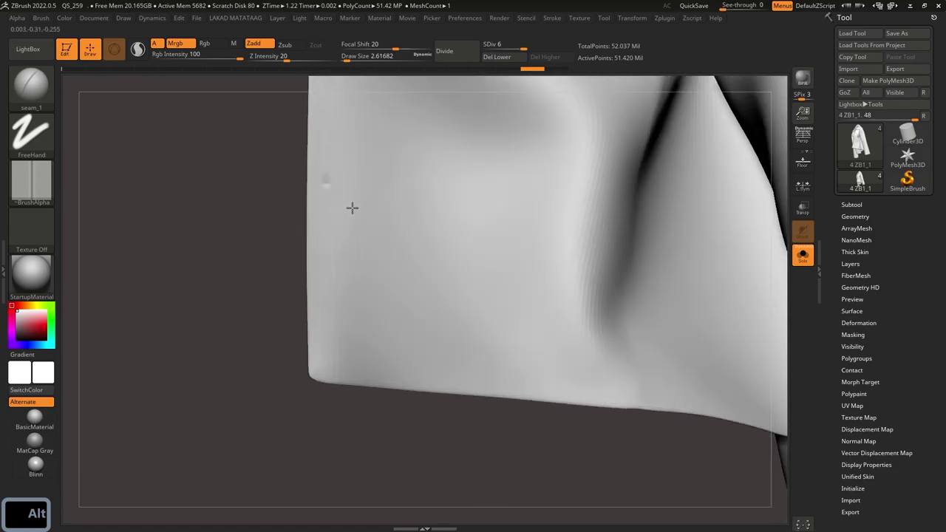
left_click_drag(326, 178, 327, 195)
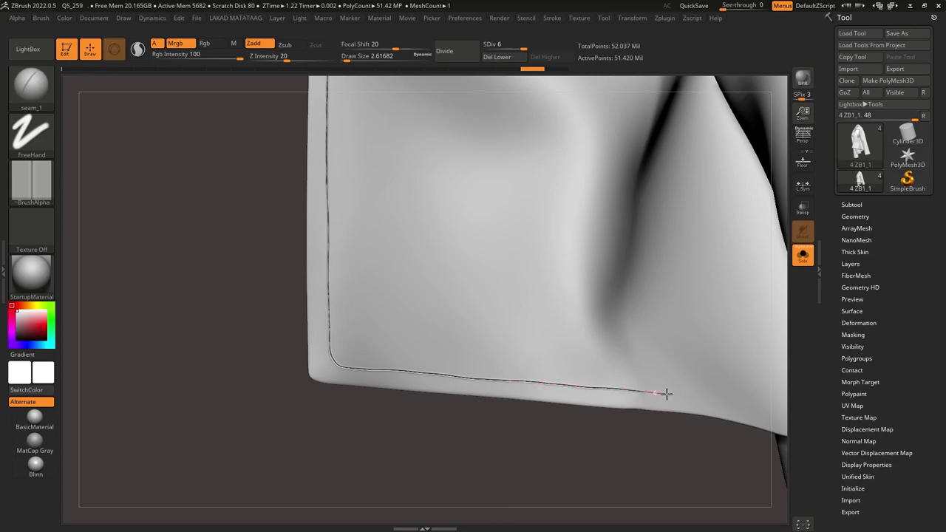
right_click_drag(673, 382, 527, 232)
Step: Isolate the jacket's front body part and extend the hem seam toward the side
right_click_drag(494, 164, 464, 227, "ctrl")
right_click_drag(530, 287, 429, 248, "alt")
right_click_drag(429, 248, 528, 369, "alt")
left_click(525, 306, "ctrl+shift")
left_click_drag(528, 377, 564, 385)
Step: Continue the hem seam along the isolated part with parallel spacing to the edge, undoing and redrawing faulty passes
right_click_drag(564, 385, 450, 352)
right_click_drag(451, 352, 391, 361, "alt")
right_click_drag(392, 361, 328, 365, "alt")
key("ctrl+z")
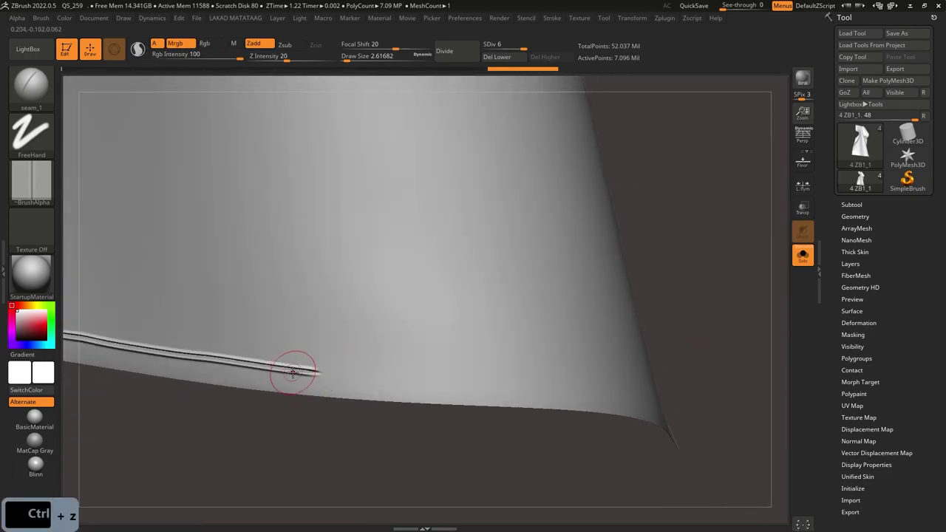
key("ctrl+z")
left_click_drag(326, 374, 304, 371)
key("ctrl+z")
left_click_drag(363, 372, 427, 374)
right_click_drag(555, 380, 400, 378)
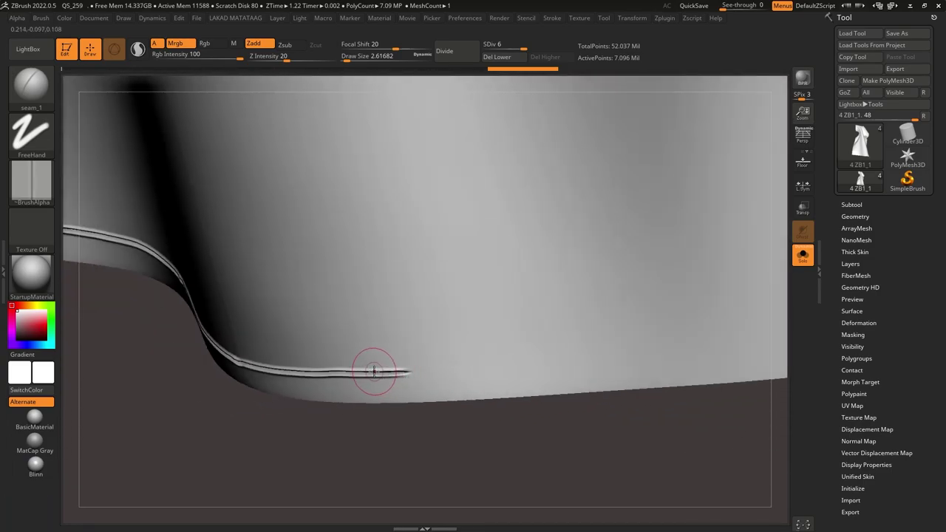
Step: Redraw the hem seam's last stretch past the deep fold and smooth the carved line
key("ctrl+z")
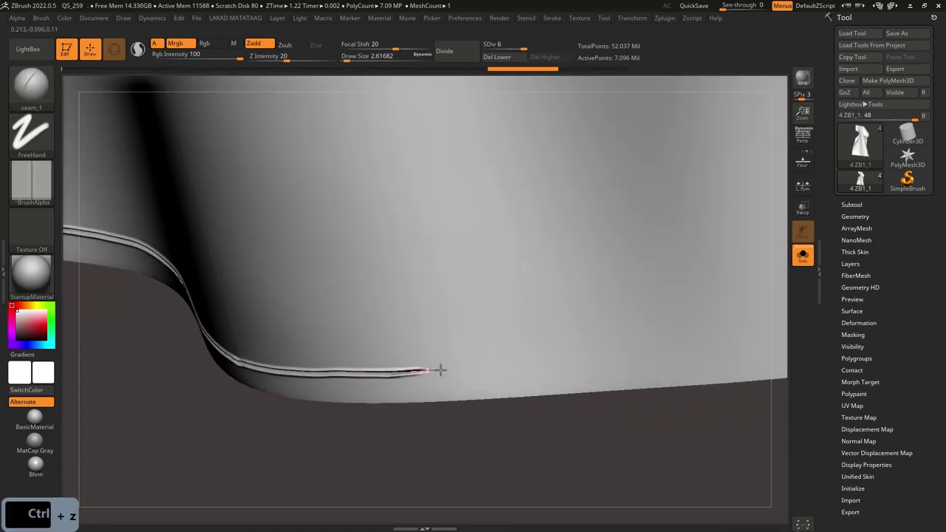
left_click_drag(438, 370, 501, 368)
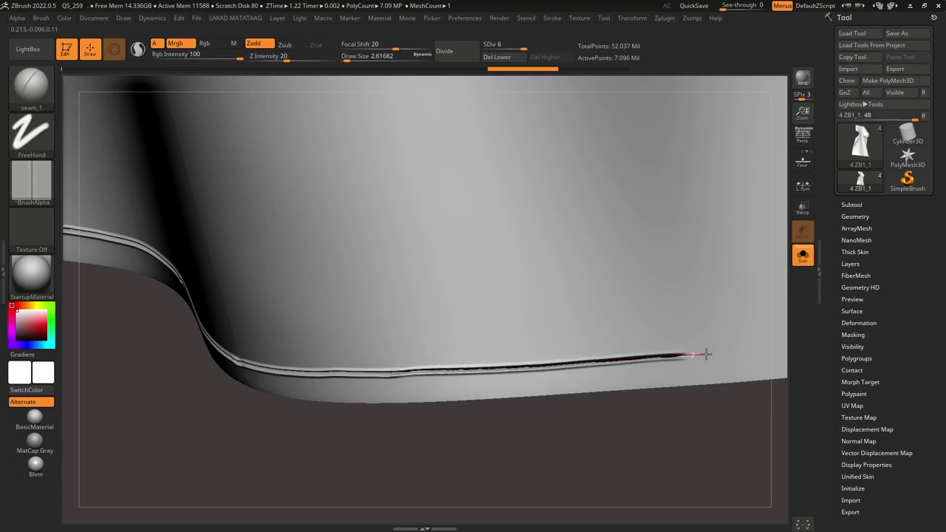
right_click_drag(705, 348, 550, 314)
mouse_move(551, 314)
right_mouse_down("ctrl")
mouse_move(523, 249)
mouse_move(465, 160)
mouse_move(477, 363)
right_mouse_up("ctrl")
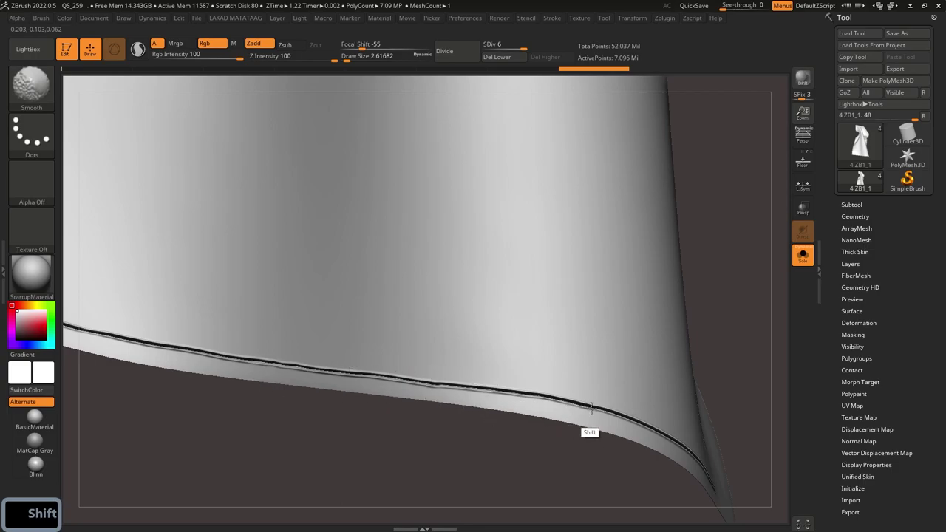
left_click_drag(573, 405, 610, 411, "shift")
Step: Turn off solo mode and unhide the rest of the jacket
left_click(802, 261)
right_click_drag(528, 295, 473, 255, "ctrl")
mouse_move(473, 255)
right_mouse_down()
mouse_move(420, 270)
mouse_move(422, 293)
mouse_move(510, 266)
mouse_move(441, 214)
mouse_move(465, 204)
mouse_move(447, 356)
right_mouse_up()
left_click(514, 259, "ctrl+shift")
Step: Carve the front-edge seam upward across the fold beneath the lapel, undoing one pass, and smooth the stroke
right_click_drag(365, 249, 469, 367, "alt")
right_click_drag(403, 290, 472, 410, "alt")
right_click_drag(432, 218, 405, 444, "alt")
mouse_move(429, 203)
right_mouse_down("alt")
mouse_move(404, 379)
mouse_move(418, 221)
right_mouse_up("alt")
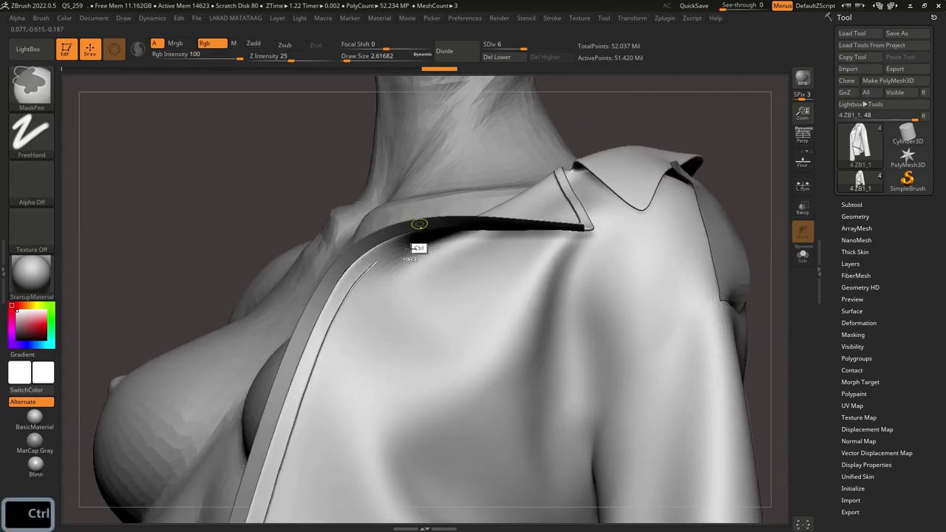
key("ctrl+z")
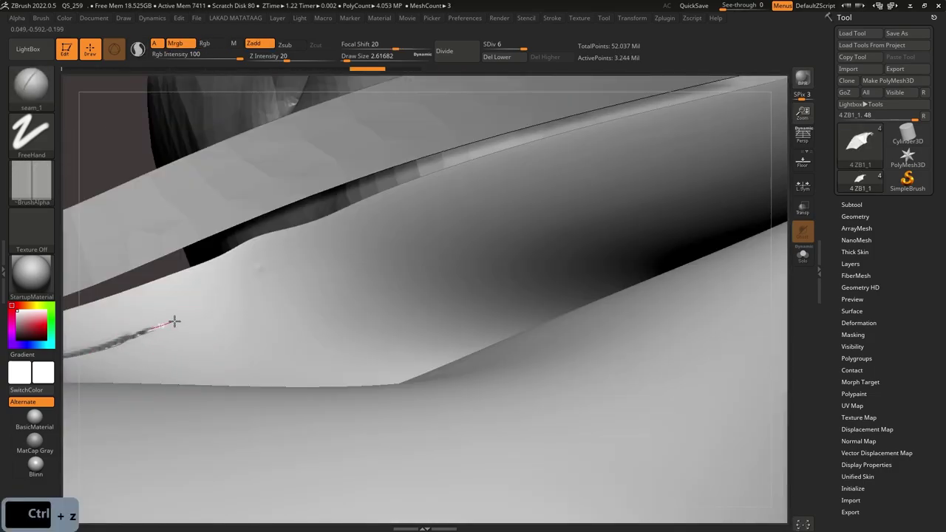
left_click_drag(174, 321, 229, 297)
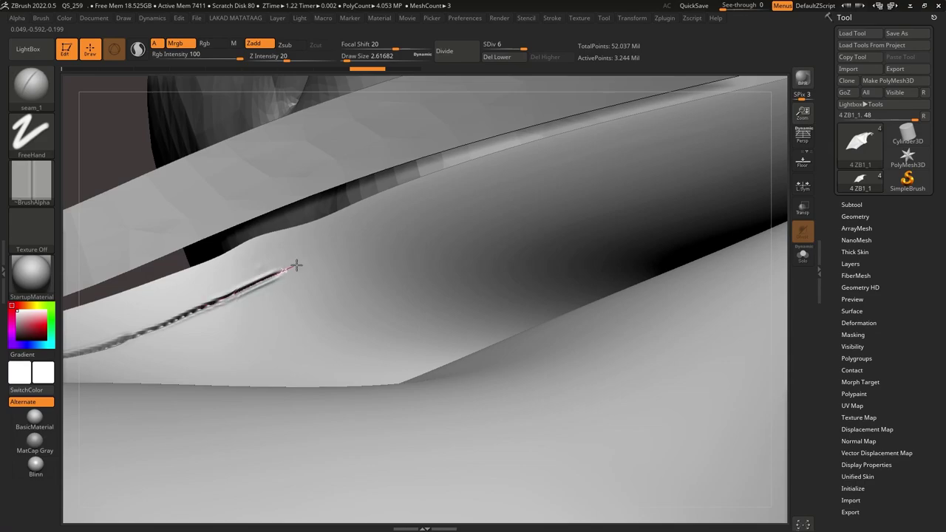
mouse_move(505, 189)
left_mouse_down("shift")
mouse_move(405, 219)
mouse_move(230, 296)
left_mouse_up("shift")
mouse_move(195, 289)
right_mouse_down()
mouse_move(261, 323)
mouse_move(257, 348)
mouse_move(274, 295)
right_mouse_up()
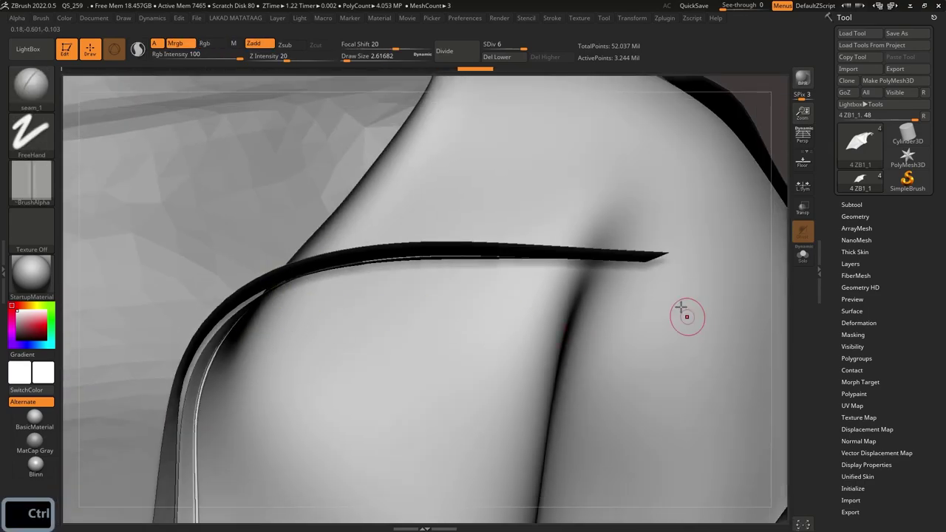
Step: Unhide the rest of the jacket and isolate it in solo mode, framing the lower front corner
left_click(769, 104, "ctrl+shift")
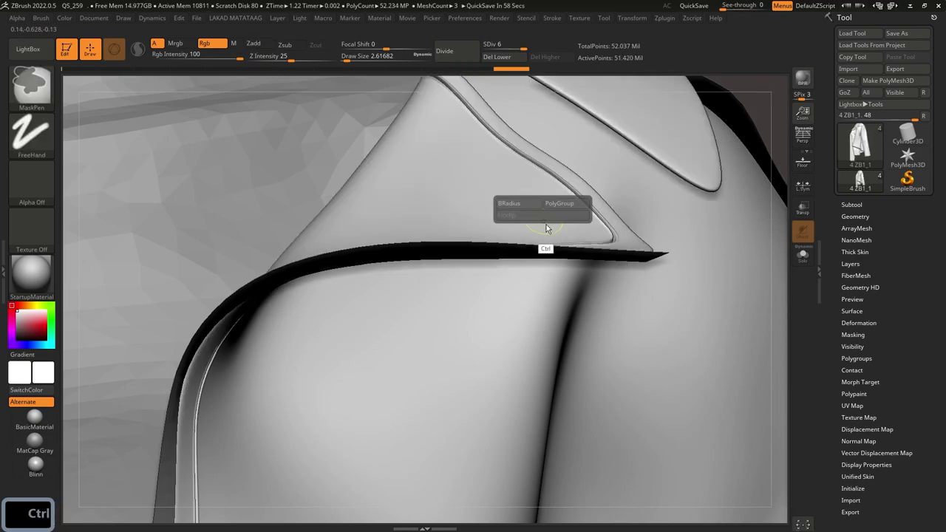
right_click_drag(546, 226, 543, 214, "ctrl")
right_click_drag(502, 244, 533, 194, "ctrl")
right_click_drag(529, 237, 547, 244, "ctrl")
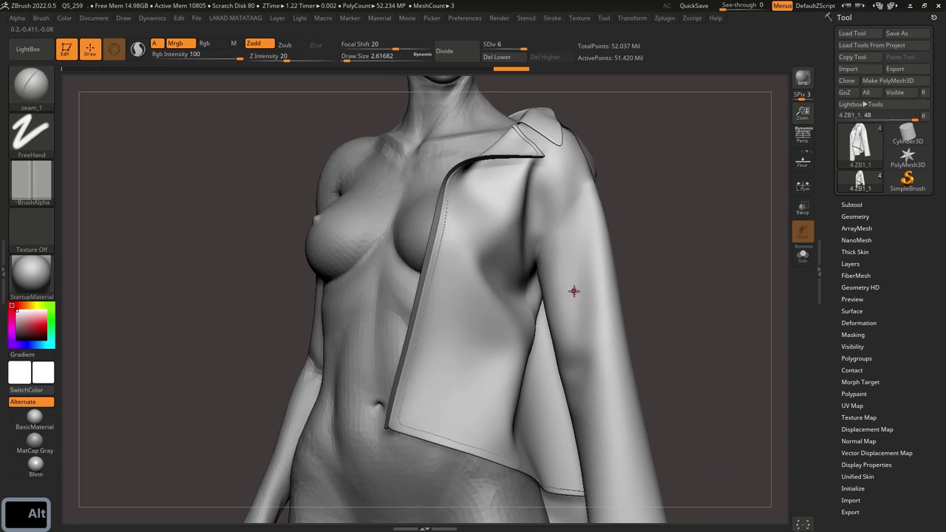
left_click(803, 255)
right_click_drag(507, 312, 503, 215, "alt")
right_click_drag(480, 273, 412, 376, "ctrl")
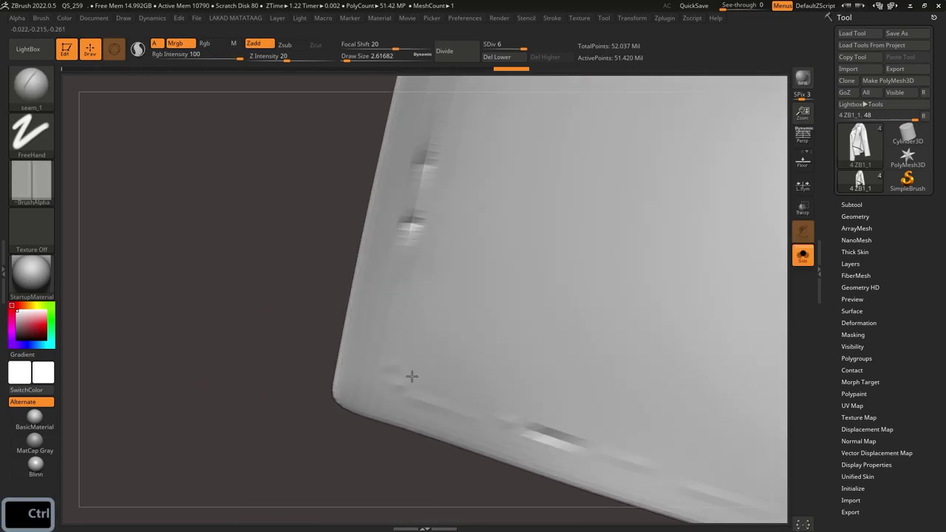
Step: Lower the jacket to subdivision level 4 and select the Move brush
key("shift+d")
key("shift+d")
key("b")
key("comma")
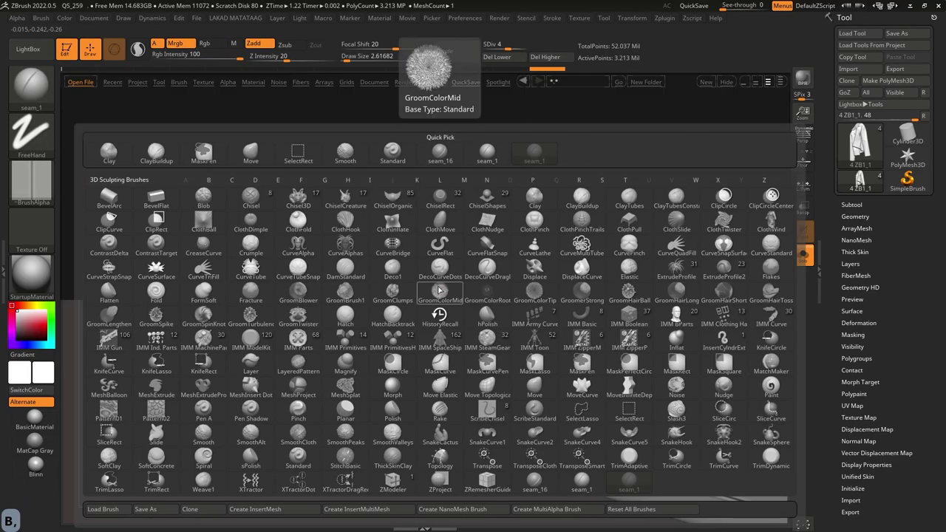
key("Escape")
key("b")
key("m")
key("v")
left_click(34, 49)
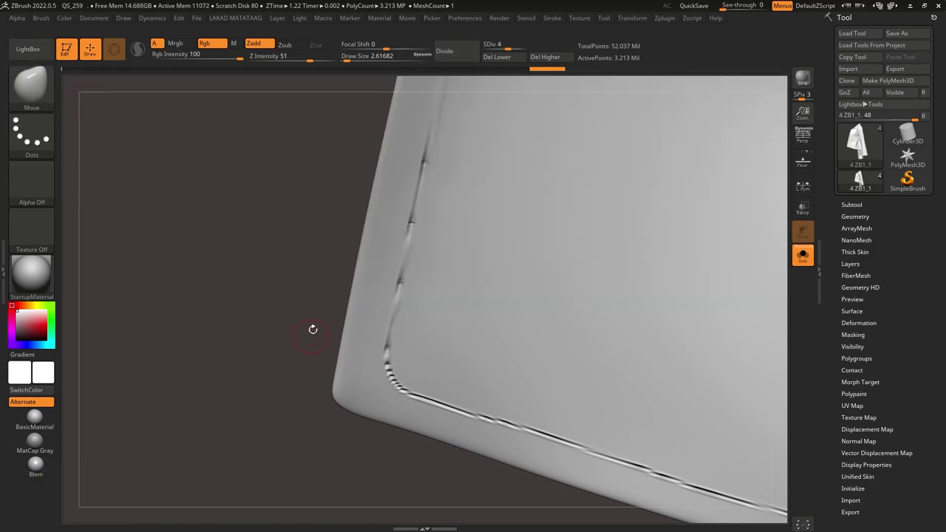
Step: Nudge the seam curve at the lower front corner with a draw size of about 7.5 and return to subdivision level 6
key("s")
left_click_drag(385, 327, 394, 359)
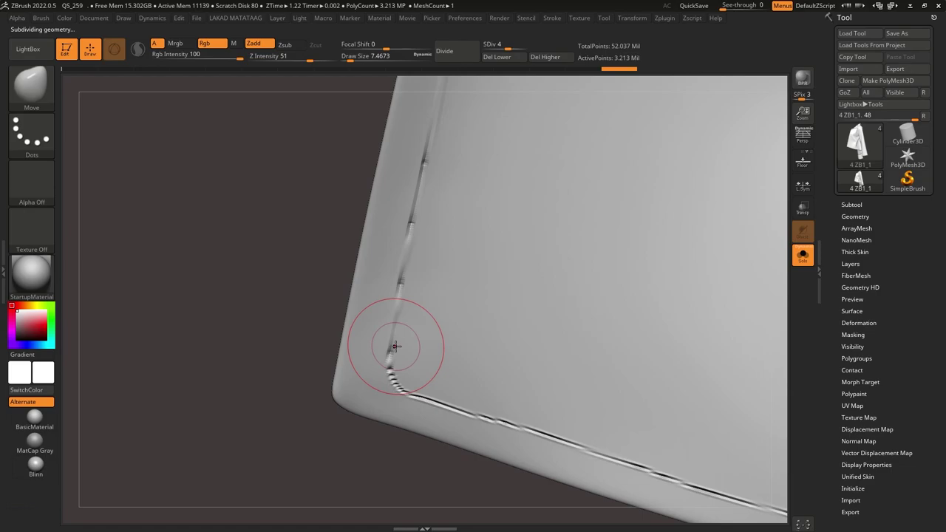
key("d")
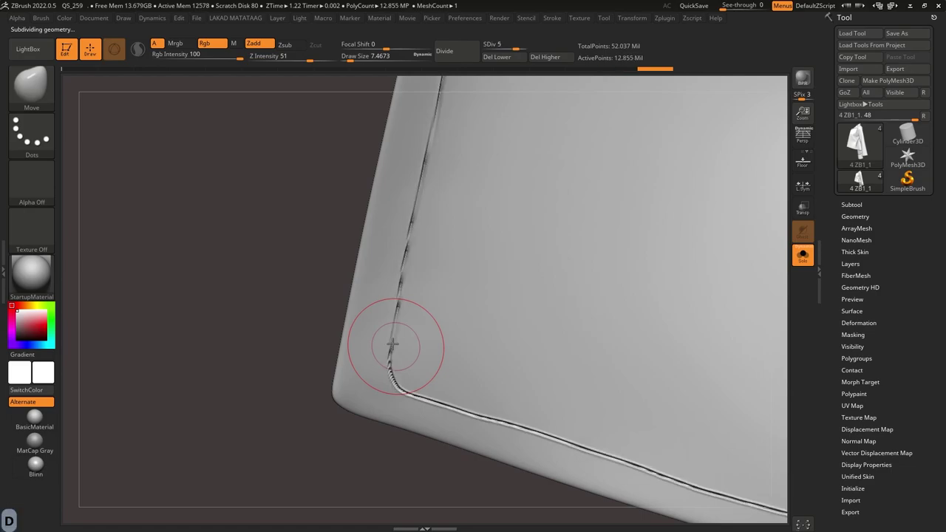
key("d")
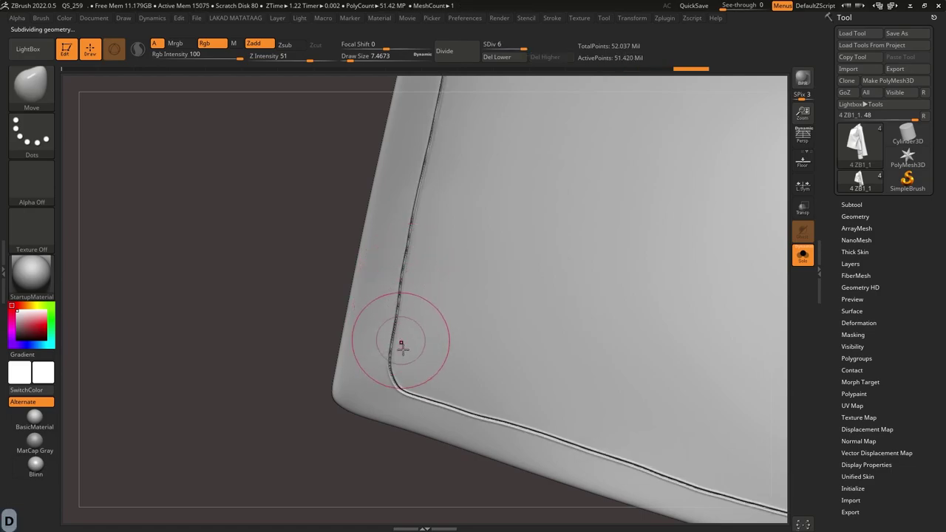
Step: Refine the seam at the front corner and along the hem with the Move brush at subdivision level 5, and return to level 6
mouse_move(395, 328)
right_mouse_down("ctrl")
mouse_move(380, 279)
mouse_move(403, 225)
mouse_move(392, 285)
right_mouse_up("ctrl")
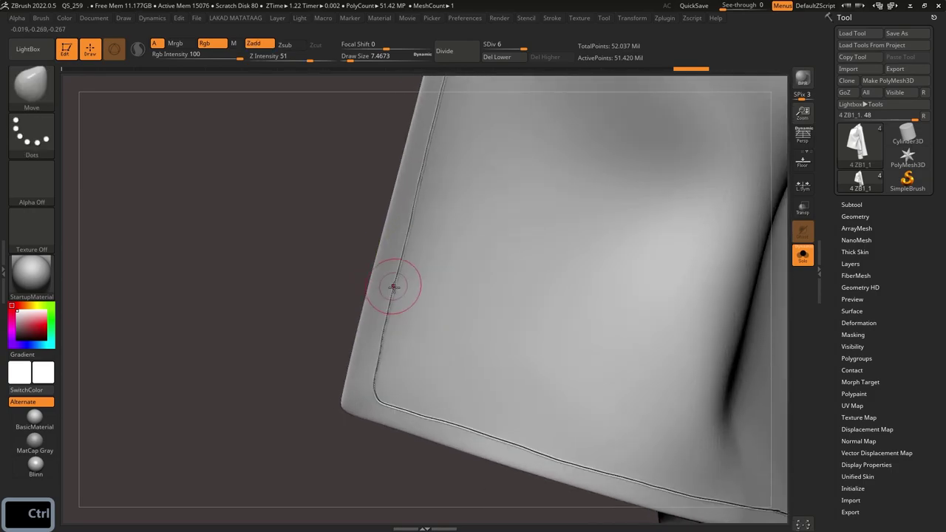
key("shift+d")
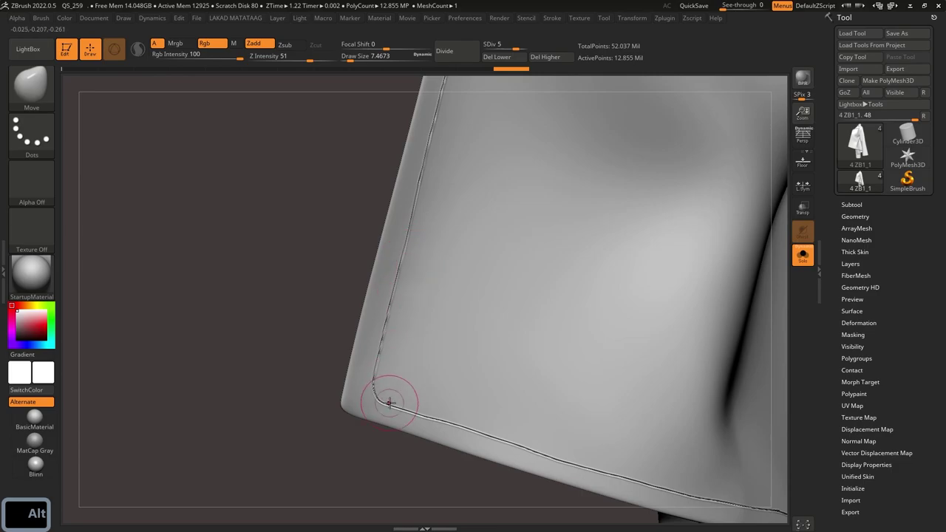
left_click_drag(384, 402, 386, 402)
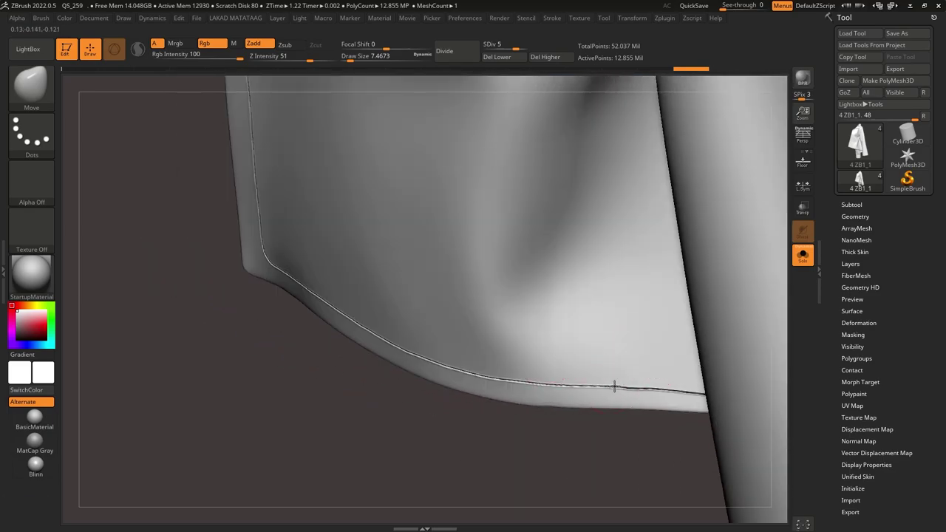
mouse_move(661, 399)
right_mouse_down("alt")
mouse_move(576, 346)
mouse_move(613, 357)
right_mouse_up("alt")
left_click_drag(636, 384, 636, 376)
right_click_drag(633, 378, 392, 333, "ctrl")
right_click_drag(418, 285, 390, 436, "alt")
mouse_move(438, 236)
right_mouse_down("alt")
mouse_move(422, 343)
mouse_move(464, 251)
mouse_move(604, 270)
mouse_move(572, 344)
right_mouse_up("alt")
key("d")
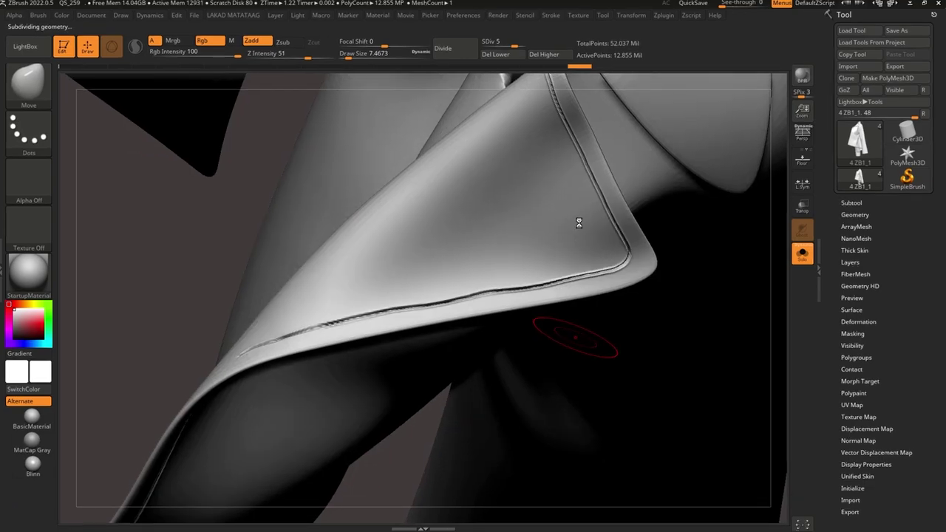
Step: Switch to PureRef to study the black leather jacket's collar and seams, and return to ZBrush
key("alt+Tab")
key("alt+Tab")
key("alt+Tab")
key("alt+Tab")
key("alt+Tab")
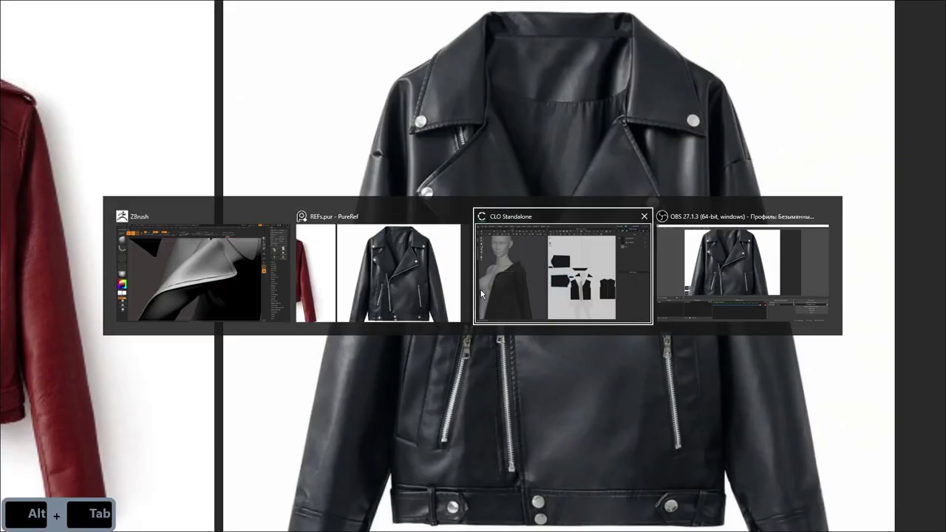
Step: Set the draw size to about 1.8 and smooth the carved seam along the lapel's outer edge
right_click_drag(325, 279, 483, 348)
mouse_move(482, 191)
right_mouse_down("alt")
mouse_move(498, 285)
mouse_move(487, 283)
mouse_move(490, 315)
right_mouse_up("alt")
key("s")
left_click_drag(498, 289, 577, 341)
right_click_drag(577, 341, 440, 318, "alt")
mouse_move(441, 318)
left_mouse_down("shift")
mouse_move(366, 266)
mouse_move(448, 322)
left_mouse_up("shift")
right_click_drag(448, 322, 279, 238, "alt")
left_click_drag(284, 242, 655, 445, "shift")
left_click_drag(163, 166, 537, 375, "shift")
left_click_drag(464, 338, 545, 384, "shift")
Step: Smooth the seam around the lapel tip and along its lower edge toward the front fold
mouse_move(545, 384)
right_mouse_down("alt")
mouse_move(483, 389)
mouse_move(534, 267)
right_mouse_up("alt")
left_click_drag(429, 380, 387, 433, "shift")
right_click_drag(387, 433, 510, 276, "alt")
left_click_drag(441, 364, 405, 426, "shift")
mouse_move(486, 281)
right_mouse_down("alt")
mouse_move(549, 160)
mouse_move(509, 231)
right_mouse_up("alt")
mouse_move(473, 366)
right_mouse_down("alt")
mouse_move(470, 211)
mouse_move(439, 230)
mouse_move(504, 209)
mouse_move(502, 179)
mouse_move(488, 285)
right_mouse_up("alt")
left_click_drag(573, 197, 281, 324, "shift")
right_click_drag(277, 326, 519, 180, "alt")
mouse_move(537, 171)
left_mouse_down("shift")
mouse_move(422, 239)
mouse_move(335, 306)
left_mouse_up("shift")
right_click_drag(335, 306, 357, 292)
left_click_drag(356, 291, 283, 345, "shift")
Step: Smooth the front-edge seam downward from the fold in successive overlapping strokes
right_click_drag(283, 345, 316, 347)
mouse_move(317, 347)
right_mouse_down("ctrl")
mouse_move(315, 366)
mouse_move(458, 123)
right_mouse_up("ctrl")
left_click_drag(429, 154, 386, 237, "shift")
right_click_drag(357, 402, 406, 142, "alt")
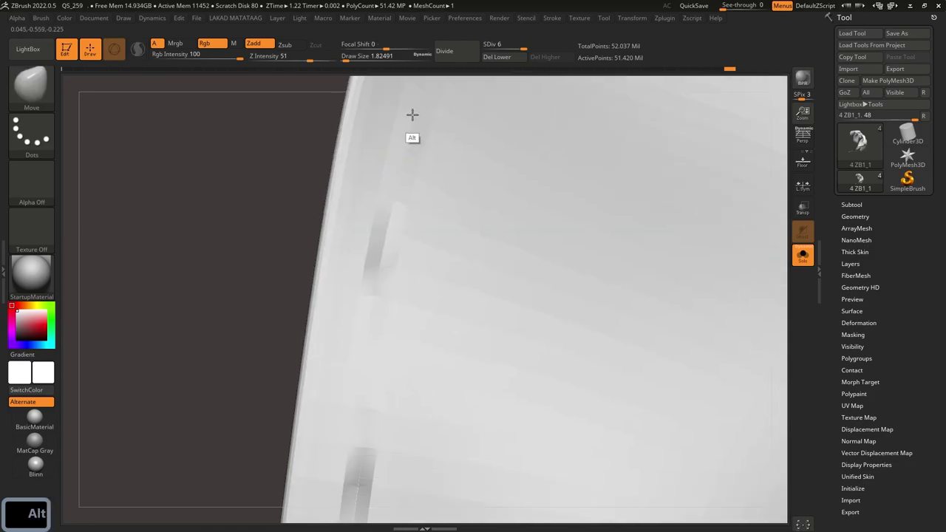
left_click_drag(392, 192, 362, 388, "shift")
right_click_drag(362, 388, 392, 148, "alt")
left_click_drag(386, 203, 352, 414, "shift")
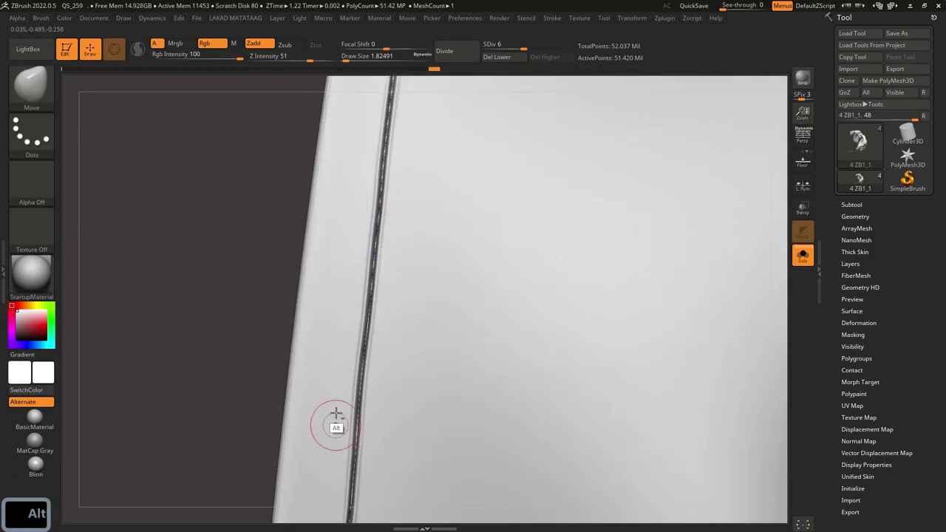
right_click_drag(344, 403, 394, 224, "alt")
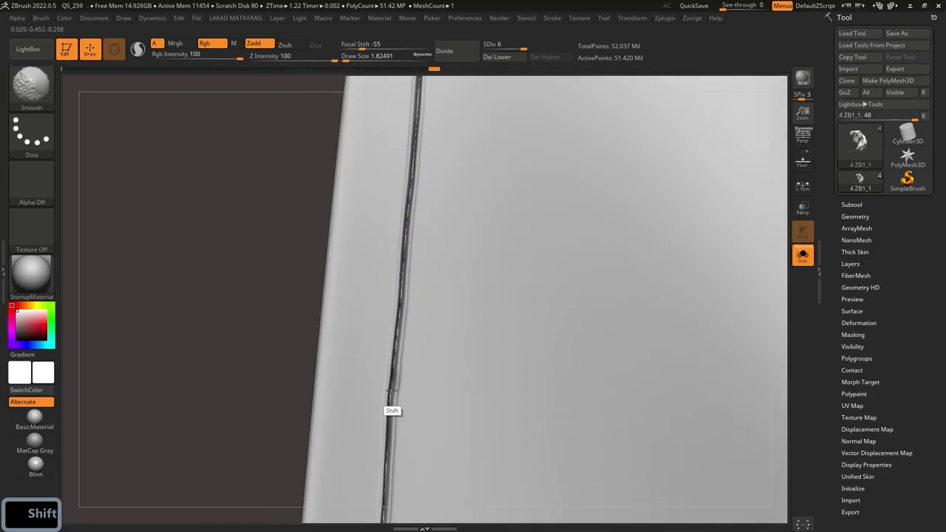
left_click_drag(395, 357, 385, 462, "shift")
right_click_drag(385, 462, 425, 291, "alt")
right_click_drag(415, 235, 401, 173, "alt")
left_click_drag(415, 259, 404, 407, "shift")
right_click_drag(404, 406, 408, 259, "alt")
Step: Smooth the lowest stretch of the front-edge seam into the rounded corner and inspect the jacket front
right_click_drag(393, 304, 397, 178, "ctrl")
right_click_drag(392, 269, 397, 196, "alt")
right_click_drag(397, 195, 407, 247, "ctrl")
left_click_drag(401, 251, 389, 371, "shift")
right_click_drag(369, 372, 385, 261, "alt")
left_click_drag(386, 264, 388, 364, "shift")
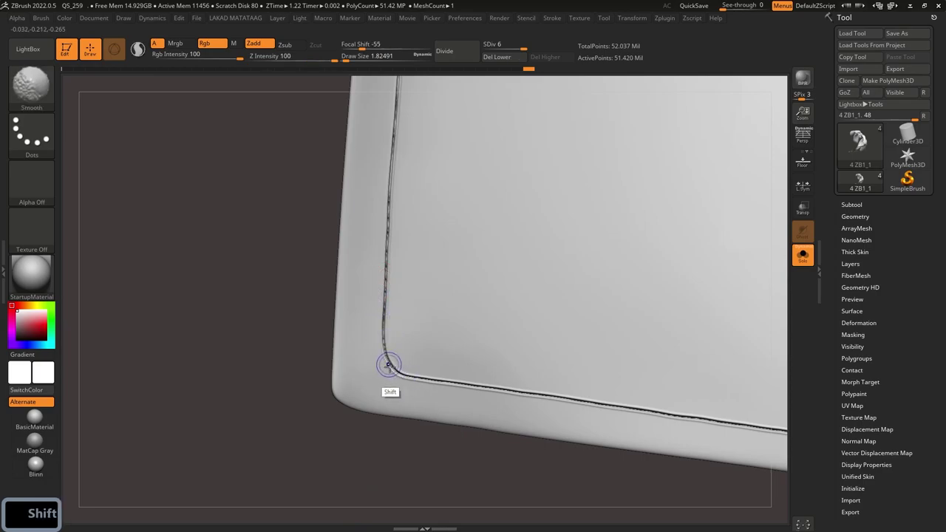
left_click_drag(390, 216, 388, 342, "shift")
right_click_drag(386, 244, 379, 320, "ctrl")
right_click_drag(445, 384, 417, 275, "ctrl")
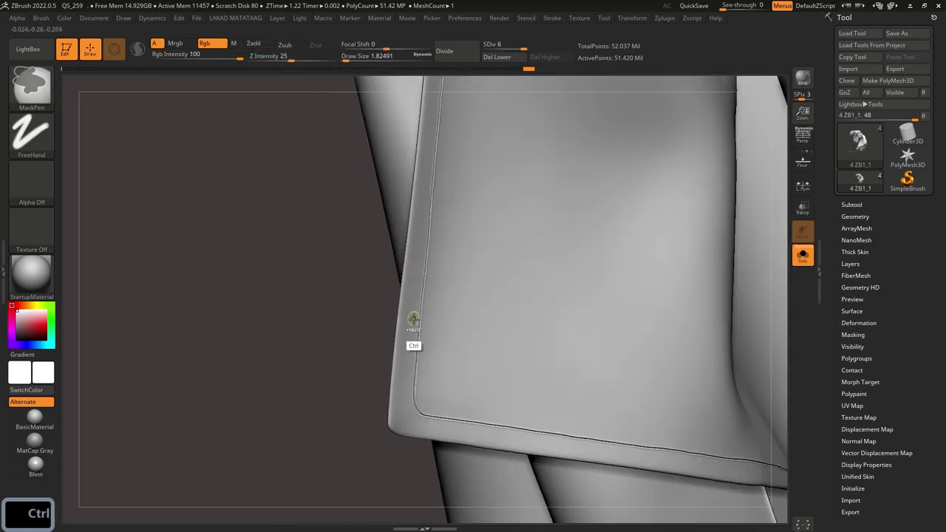
right_click_drag(424, 355, 433, 284, "ctrl")
right_click_drag(472, 374, 403, 374, "ctrl")
right_click_drag(413, 159, 422, 276, "alt")
right_click_drag(434, 236, 443, 269)
Step: Undo the latest strokes until the stray spike on the jacket front is removed
key("ctrl+z")
key("ctrl+z")
key("ctrl+z")
key("ctrl+z")
key("ctrl+z")
key("ctrl+z")
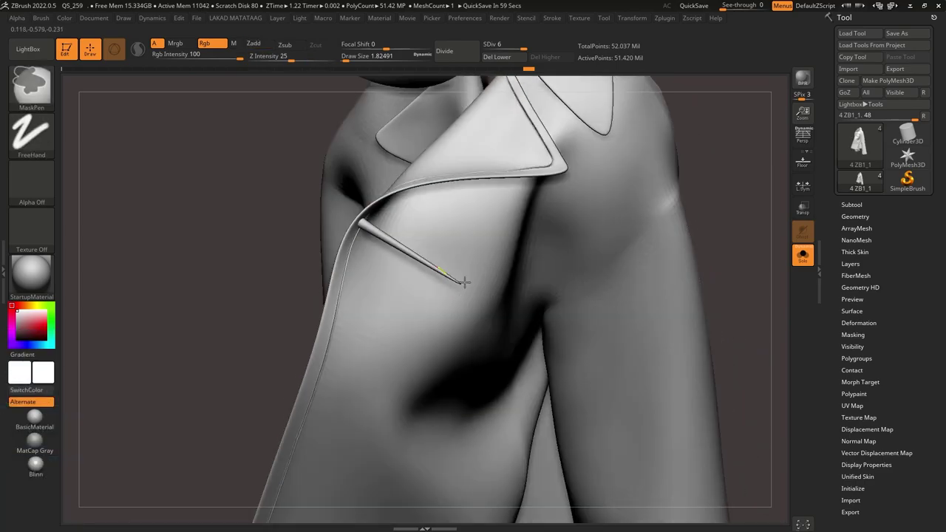
key("ctrl+z")
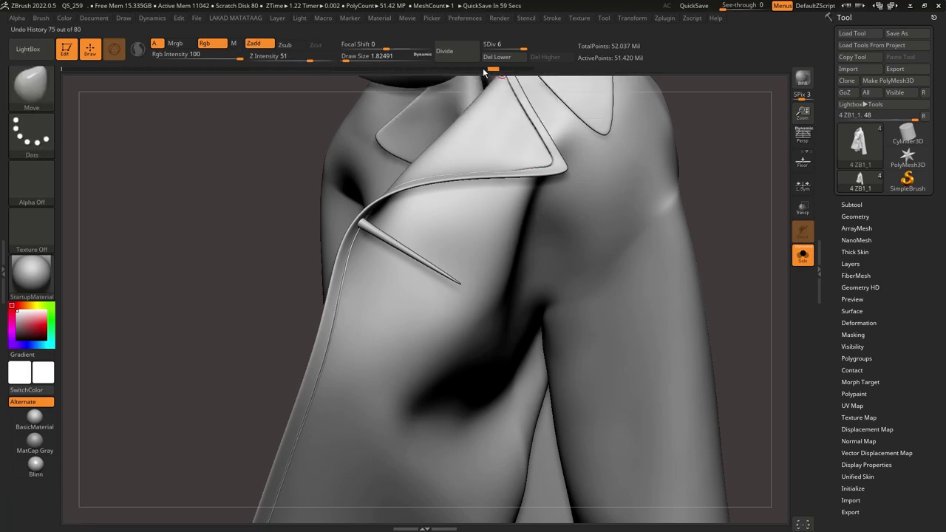
left_click(482, 70)
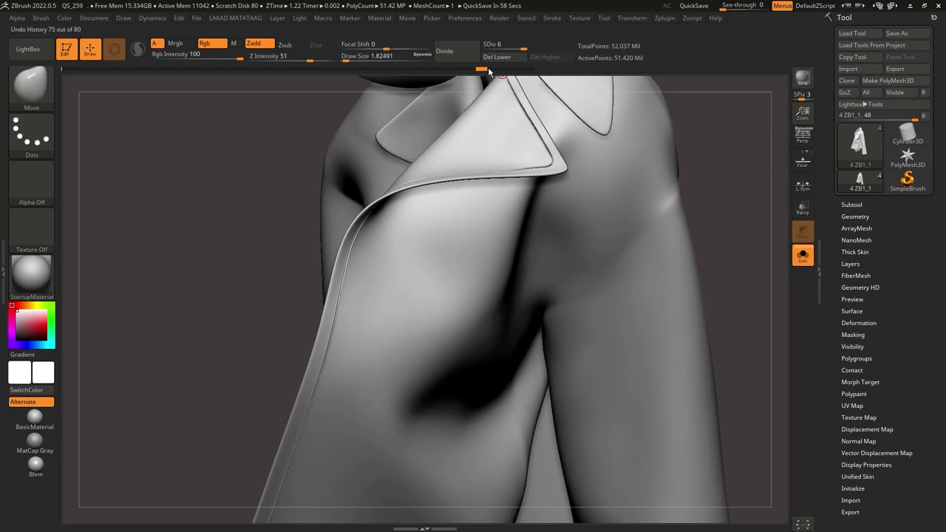
left_click(488, 69)
left_click(482, 70)
Step: Enlarge the draw size to about 8.4 and smooth the front-edge seam down toward the hem corner
mouse_move(382, 300)
right_mouse_down()
mouse_move(363, 310)
mouse_move(515, 281)
mouse_move(527, 217)
right_mouse_up()
key("s")
left_click_drag(494, 226, 499, 226)
left_click_drag(446, 344, 438, 395, "shift")
right_click_drag(437, 395, 462, 159, "alt")
left_click_drag(467, 148, 428, 392, "shift")
right_click_drag(447, 170, 479, 92, "alt")
left_click_drag(484, 133, 460, 322, "shift")
left_click_drag(529, 471, 658, 491, "shift")
right_click_drag(667, 477, 568, 346, "alt")
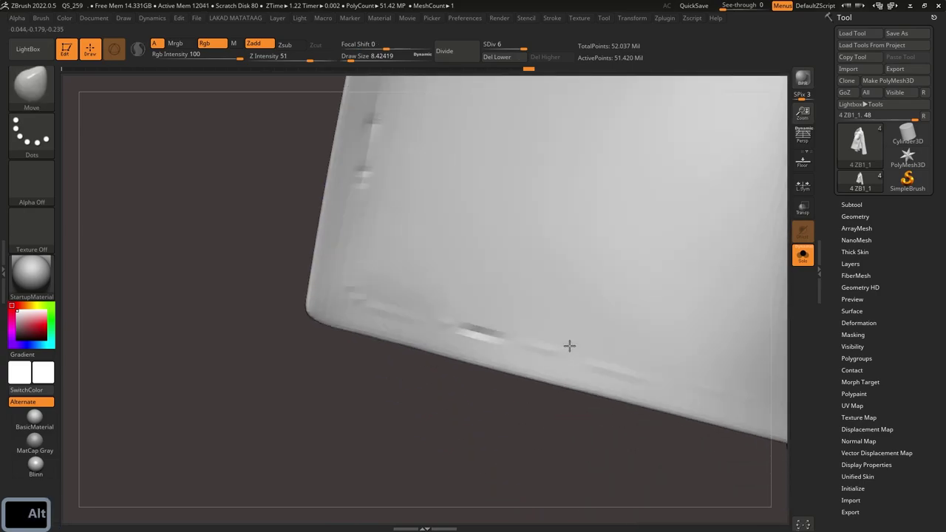
Step: Smooth the seam along the hem, undoing one stroke and repeating it after adjusting the draw size
left_click_drag(408, 318, 530, 350, "shift")
right_click_drag(532, 352, 324, 291, "alt")
right_click_drag(656, 362, 517, 351)
right_click_drag(517, 351, 549, 372, "ctrl")
mouse_move(556, 347)
left_mouse_down("shift")
mouse_move(602, 353)
mouse_move(614, 340)
mouse_move(577, 351)
mouse_move(635, 356)
left_mouse_up("shift")
key("ctrl+z")
key("s")
mouse_move(635, 356)
left_mouse_down("shift")
mouse_move(489, 355)
mouse_move(235, 296)
left_mouse_up("shift")
Step: Smooth the remaining stretch of the hem seam and undo the final stroke
right_click_drag(235, 296, 207, 291)
right_click_drag(124, 270, 308, 329, "alt")
left_click_drag(318, 337, 240, 316, "shift")
mouse_move(269, 320)
right_mouse_down("ctrl")
mouse_move(209, 238)
mouse_move(336, 273)
right_mouse_up("ctrl")
right_click_drag(336, 273, 317, 254, "ctrl")
left_click_drag(317, 254, 292, 333, "shift")
right_click_drag(291, 333, 303, 229)
key("ctrl+z")
Step: Select the Inflat brush with a draw size of about 1.8, smooth the lapel seam's upper end, and undo the latest stroke
key("b")
key("i")
key("n")
right_click_drag(317, 184, 299, 345, "alt")
key("alt+Tab")
key("alt+Tab")
mouse_move(362, 177)
right_mouse_down("alt")
mouse_move(271, 371)
mouse_move(371, 262)
mouse_move(401, 204)
mouse_move(369, 244)
mouse_move(384, 222)
right_mouse_up("alt")
mouse_move(370, 216)
left_mouse_down("shift")
mouse_move(385, 226)
mouse_move(369, 238)
left_mouse_up("shift")
right_click_drag(370, 238, 408, 281, "ctrl")
key("s")
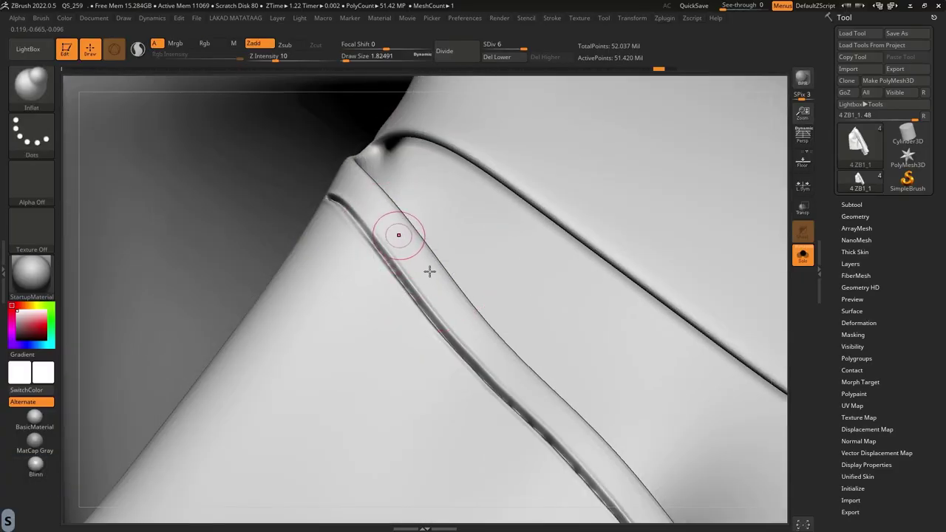
key("ctrl+z")
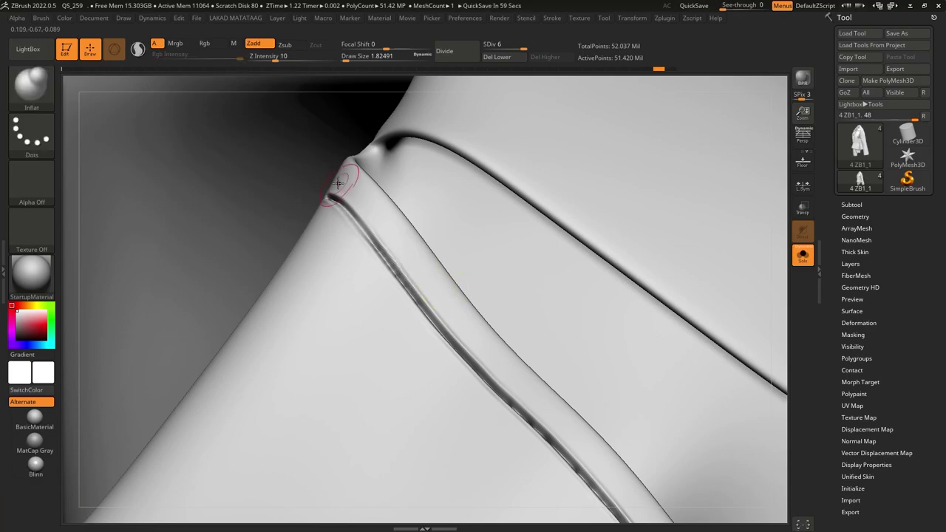
Step: Load the seam_1 brush and extend the lapel seam's upper end to the folded edge, undoing and redrawing faulty strokes
right_click_drag(340, 188, 355, 234)
left_click(31, 50)
double_click(144, 182)
mouse_move(323, 192)
right_mouse_down()
mouse_move(319, 219)
mouse_move(328, 210)
right_mouse_up()
mouse_move(328, 198)
left_mouse_down()
mouse_move(303, 154)
mouse_move(317, 174)
left_mouse_up()
key("ctrl+z")
left_click_drag(345, 217, 358, 241)
mouse_move(337, 203)
right_mouse_down()
mouse_move(306, 131)
mouse_move(318, 140)
right_mouse_up()
key("ctrl+z")
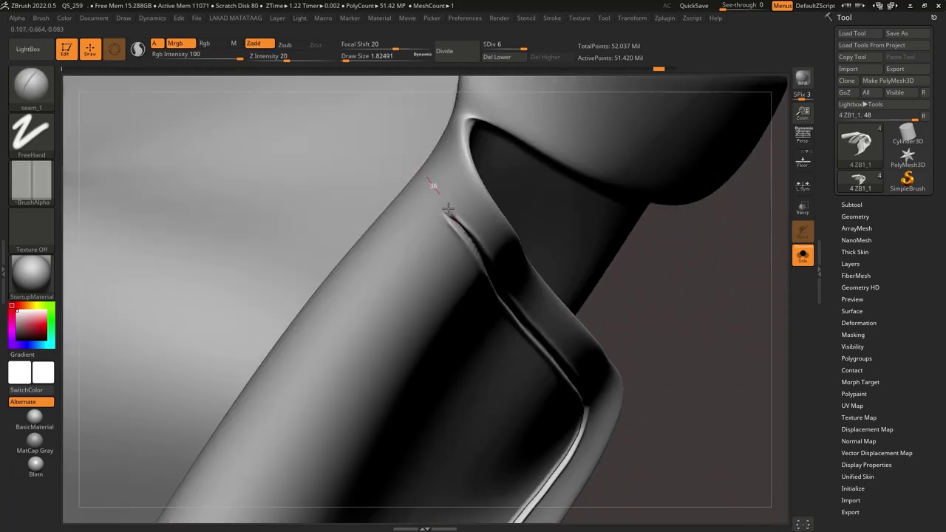
key("ctrl+z")
key("ctrl+z")
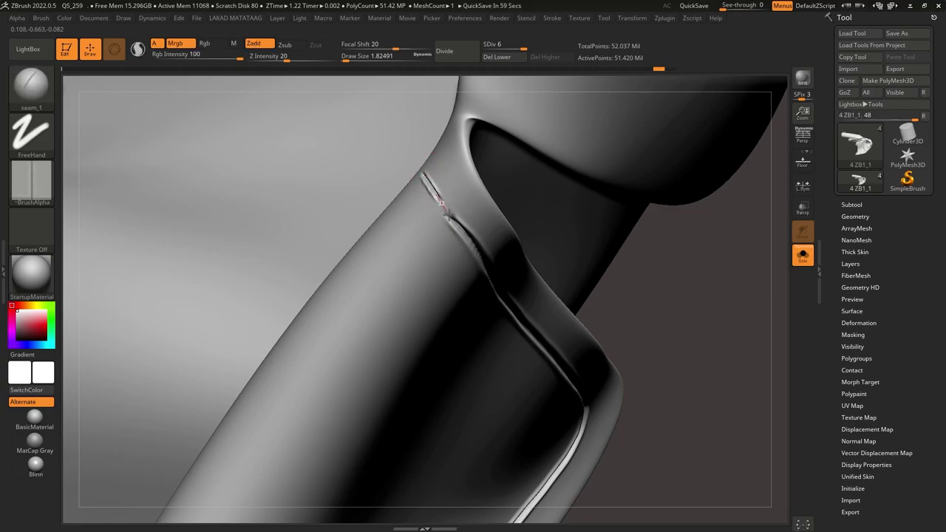
key("shift")
Step: Undo the last seam stroke, redraw the join at the lapel's fold, and smooth it
mouse_move(419, 164)
right_mouse_down("alt")
mouse_move(433, 310)
mouse_move(377, 245)
right_mouse_up("alt")
key("ctrl+z")
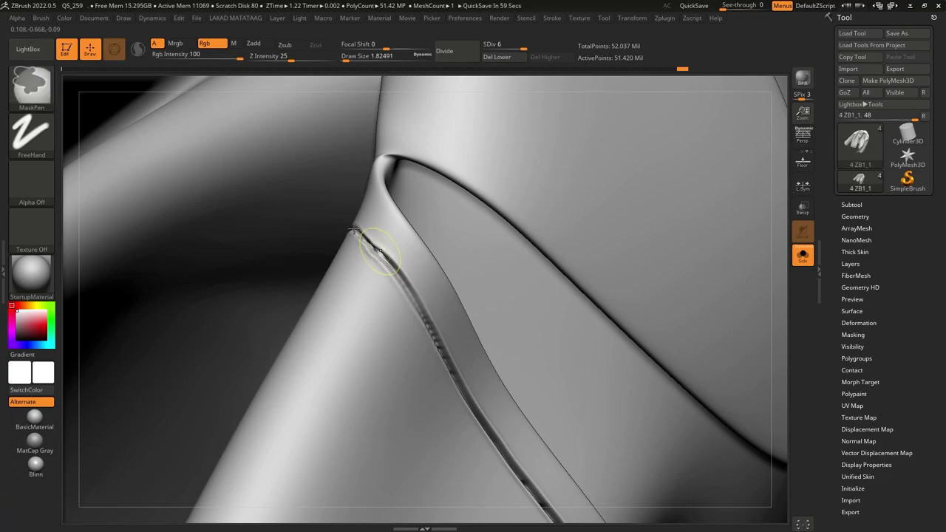
right_click_drag(354, 229, 343, 214)
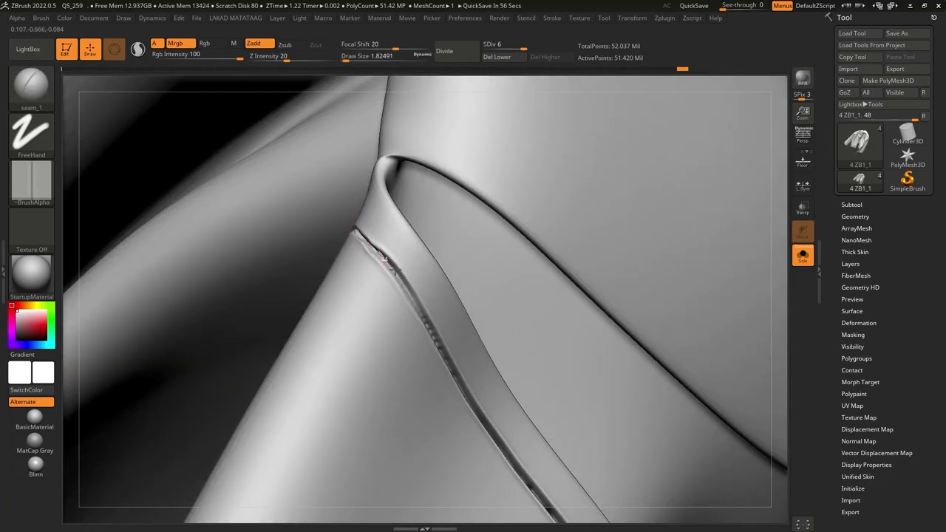
key("shift")
right_click_drag(379, 252, 401, 241)
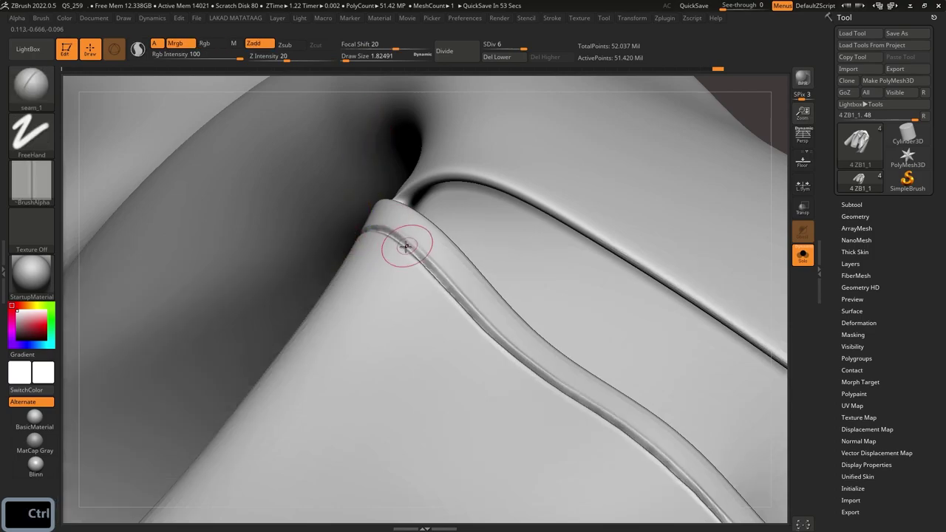
Step: Inflate the border strip between the lapel seam and its outer edge with the Inflat brush, undoing one stroke
key("b")
key("i")
key("n")
right_click_drag(463, 247, 463, 286)
right_click_drag(462, 322, 436, 236, "alt")
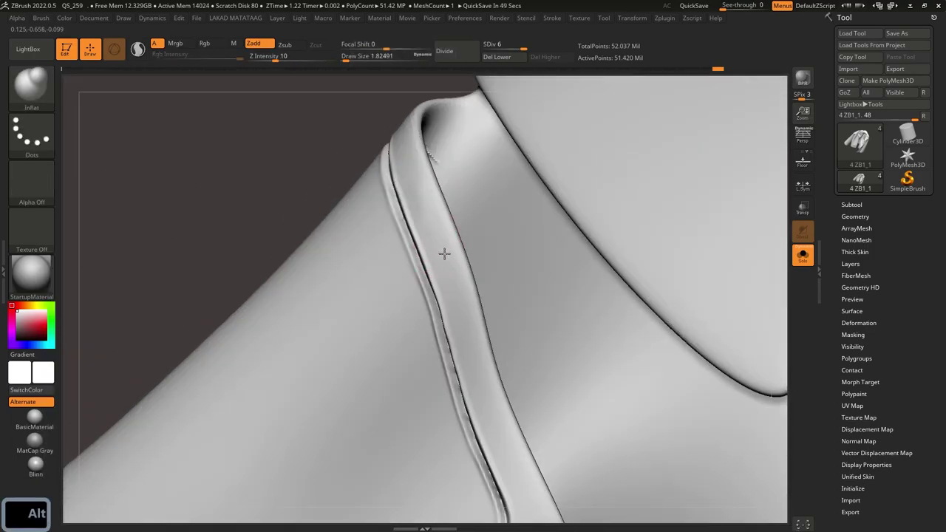
right_click_drag(495, 384, 451, 297, "alt")
key("ctrl+z")
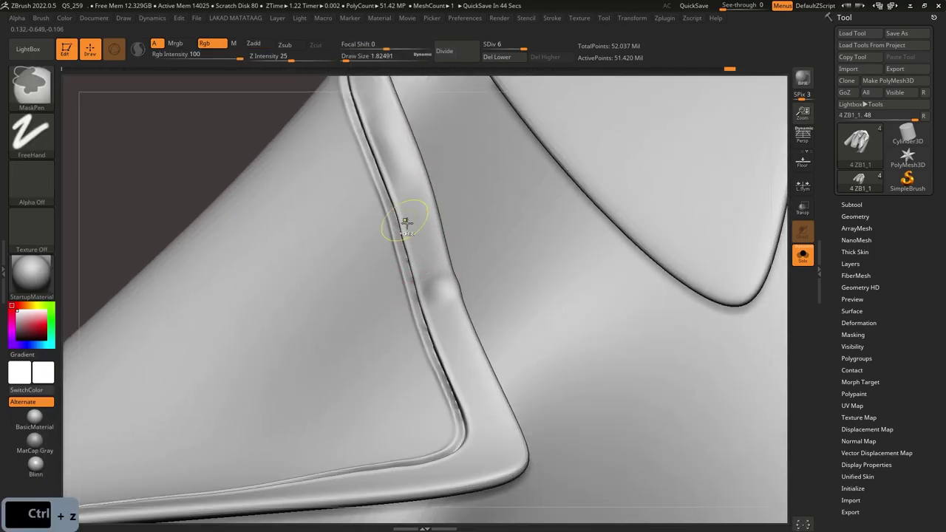
Step: Sculpt small puckers with the Inflat brush on the border strip around the lapel's pointed corner
right_click_drag(475, 413, 442, 304, "alt")
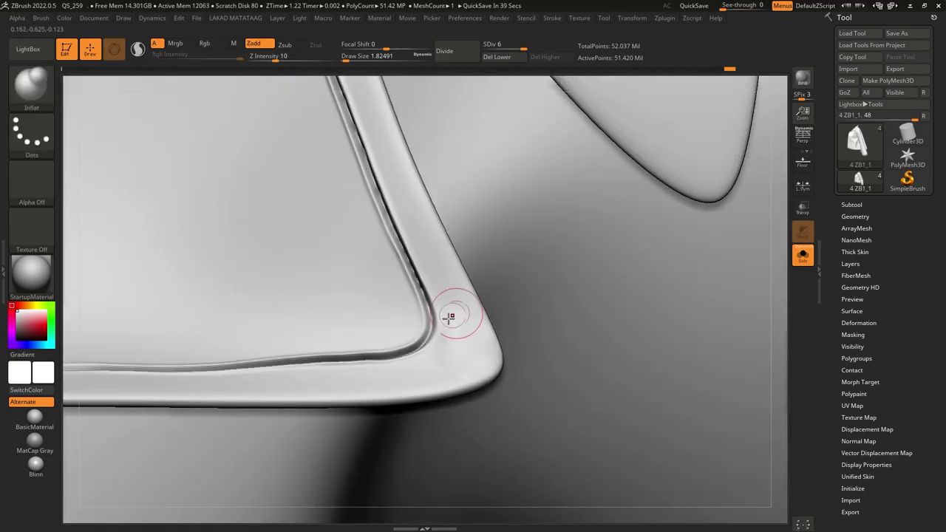
right_click_drag(456, 312, 471, 273)
left_click_drag(437, 369, 379, 344)
right_click_drag(380, 344, 472, 332)
left_click_drag(472, 332, 468, 351, "alt")
left_click_drag(434, 334, 438, 357, "alt")
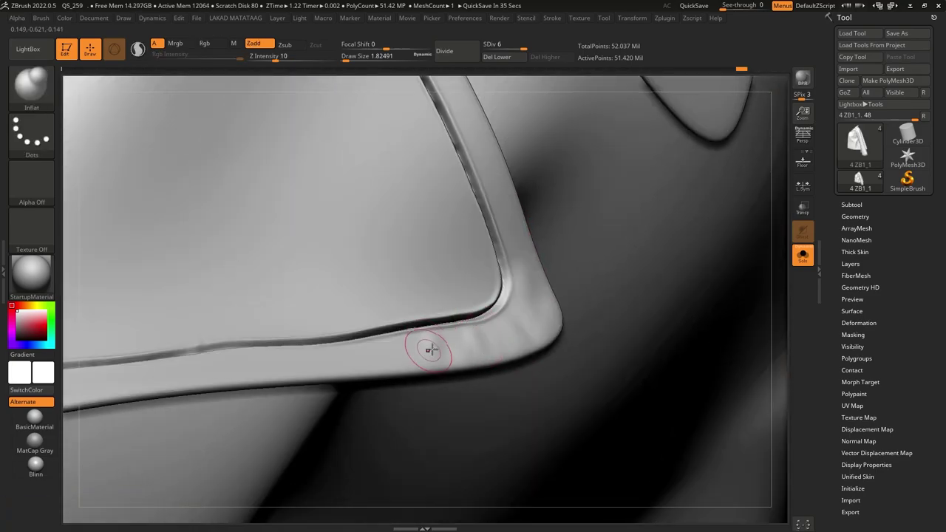
right_click_drag(444, 343, 491, 325)
mouse_move(492, 322)
left_mouse_down("alt")
mouse_move(494, 300)
mouse_move(500, 321)
left_mouse_up("alt")
Step: Continue the Inflat puckering along the lapel's lower border strip, from the corner toward the seam's tapered end
right_click_drag(384, 340, 404, 325)
right_click_drag(404, 325, 458, 275, "alt")
mouse_move(464, 279)
left_mouse_down("alt")
mouse_move(460, 300)
mouse_move(422, 325)
left_mouse_up("alt")
right_click_drag(382, 320, 438, 327, "alt")
left_click_drag(417, 324, 435, 352, "alt")
right_click_drag(378, 363, 484, 308, "alt")
left_click_drag(466, 326, 477, 336)
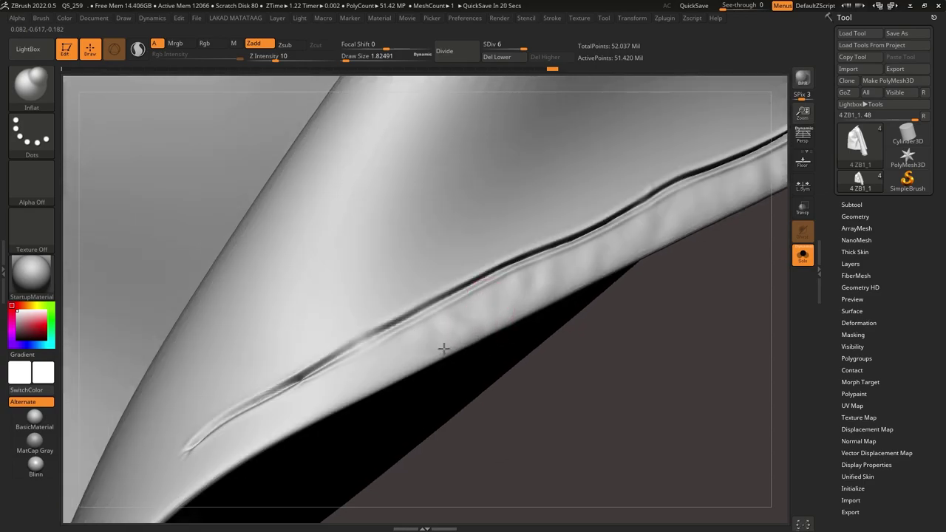
right_click_drag(404, 369, 479, 319, "alt")
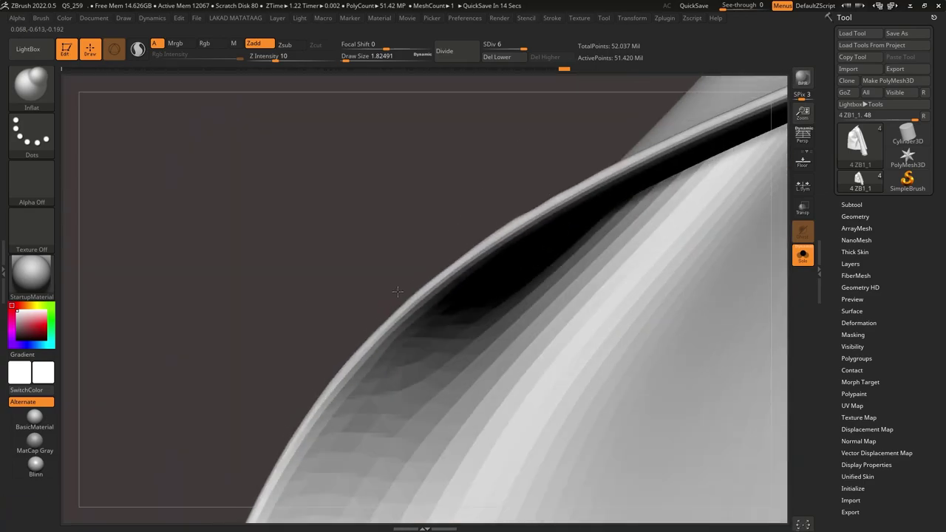
Step: Inflate small puckers along the lapel's upper border strip, from the folded edge toward the corner
key("ctrl")
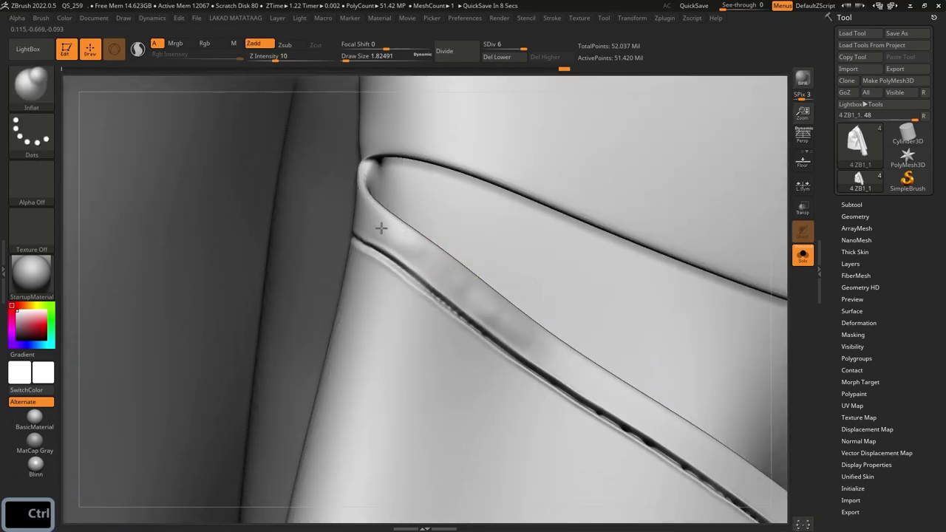
right_click_drag(529, 333, 448, 264, "alt")
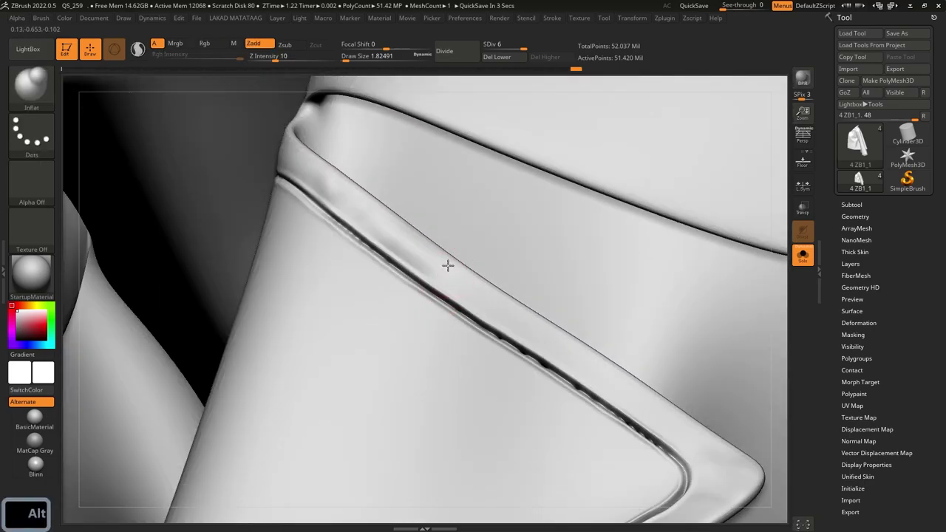
right_click_drag(497, 311, 448, 266, "alt")
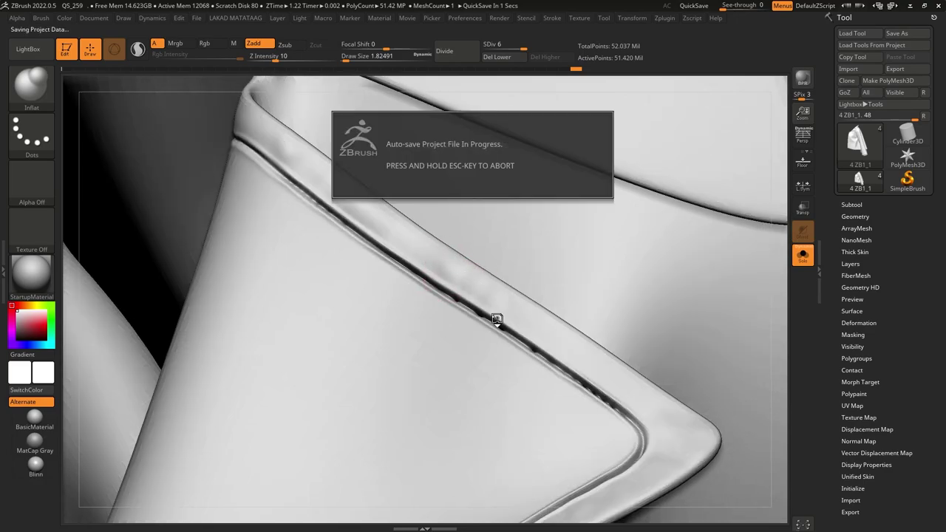
right_click_drag(530, 285, 512, 309)
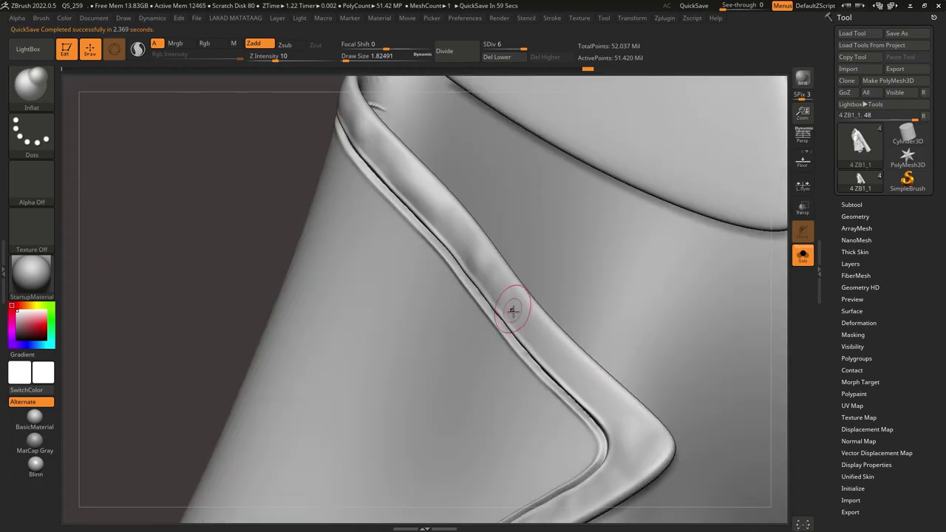
left_click_drag(531, 332, 598, 392)
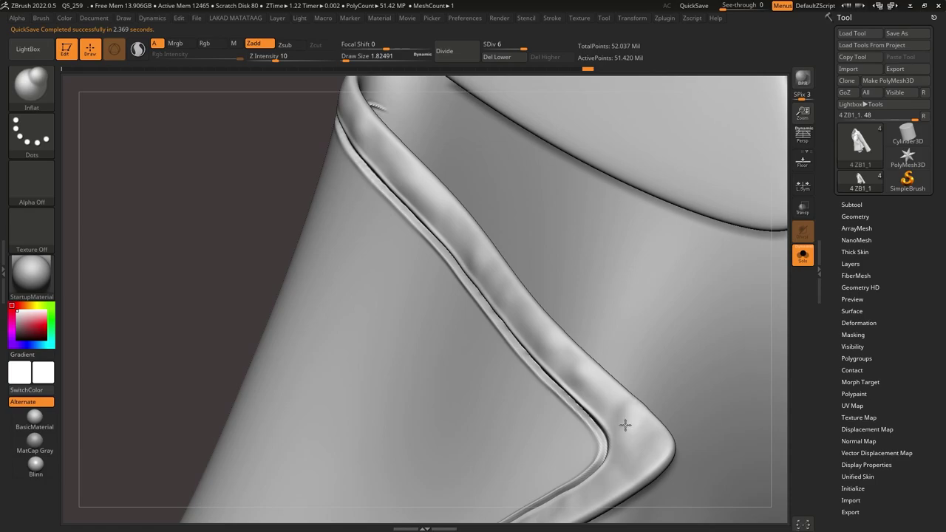
Step: Undo the latest inflate strokes on the lapel's upper border strip and redraw the puckers near the corner
mouse_move(580, 366)
right_mouse_down()
mouse_move(555, 309)
mouse_move(543, 338)
right_mouse_up()
key("ctrl+z")
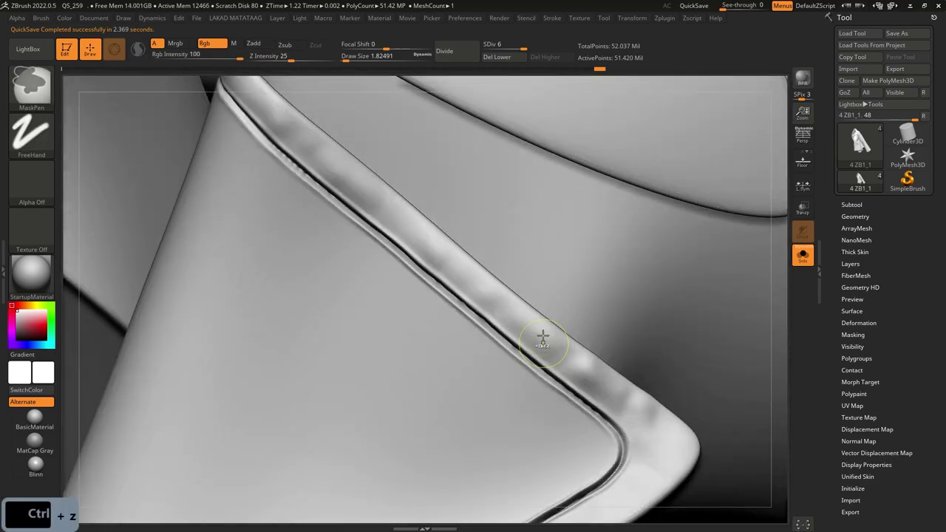
key("ctrl+z")
left_click_drag(544, 334, 654, 433)
left_click_drag(556, 352, 589, 382)
Step: Raise the draw size to about 2.6 and inflate puckers along the curved upper part of the front edge strip
mouse_move(576, 369)
right_mouse_down("ctrl")
mouse_move(505, 207)
mouse_move(500, 256)
right_mouse_up("ctrl")
mouse_move(506, 384)
right_mouse_down("alt")
mouse_move(549, 256)
mouse_move(548, 212)
mouse_move(437, 302)
mouse_move(437, 253)
right_mouse_up("alt")
key("s")
mouse_move(528, 235)
left_mouse_down()
mouse_move(486, 262)
mouse_move(472, 252)
left_mouse_up()
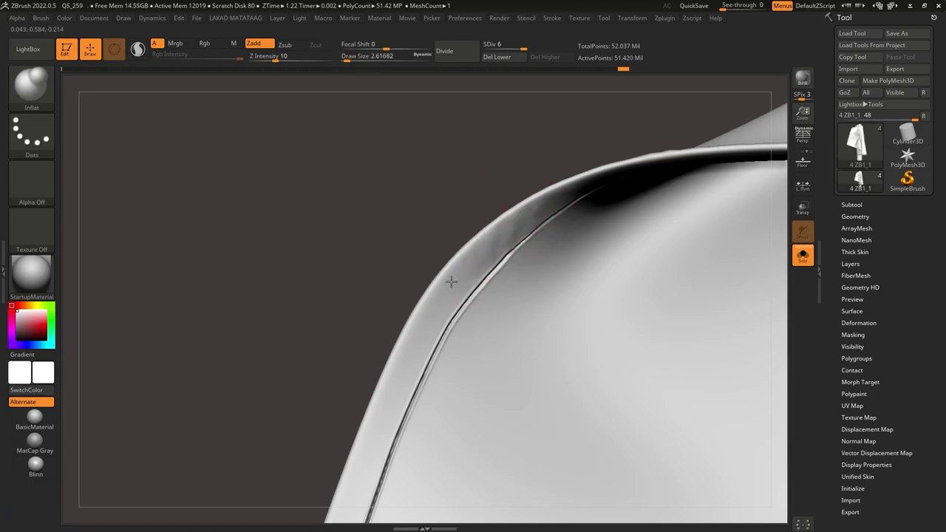
right_click_drag(450, 217, 485, 80, "alt")
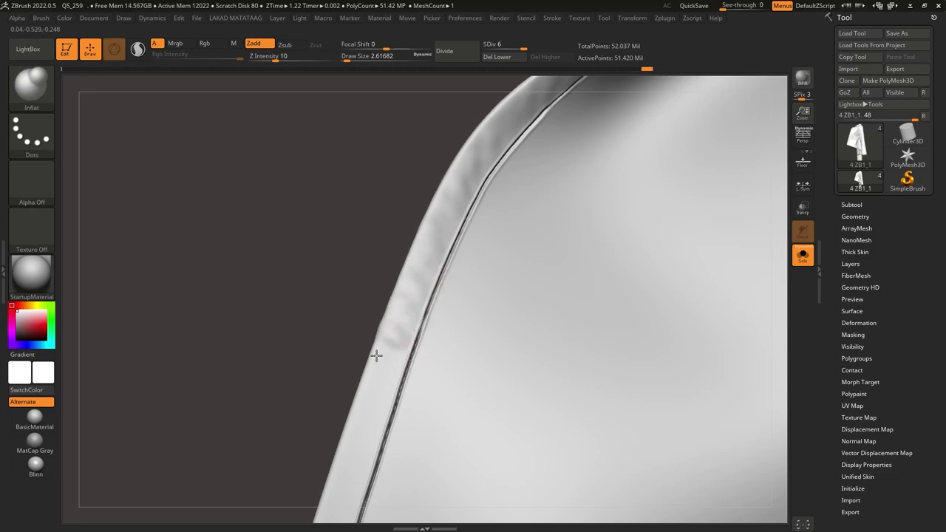
right_click_drag(385, 383, 444, 275, "alt")
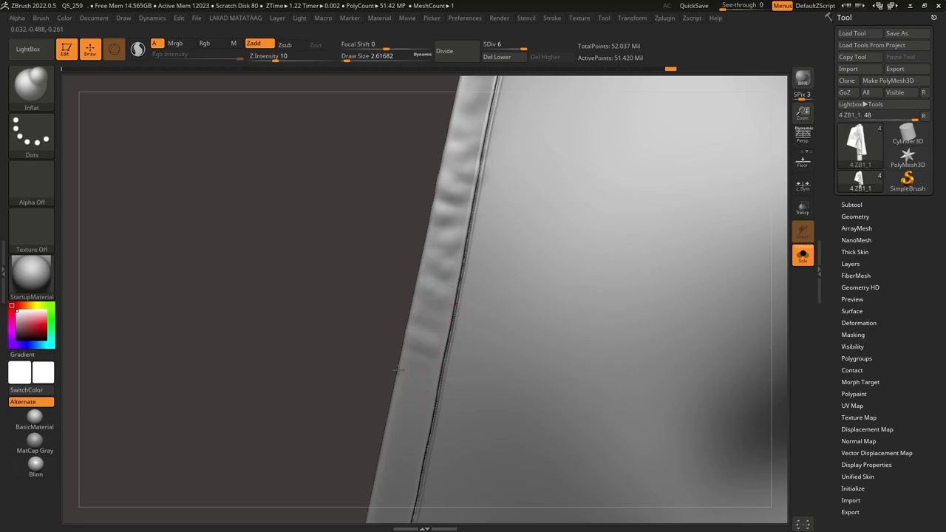
Step: Inflate and indent alternating puckers along the straight middle section of the jacket's front edge strip
right_click_drag(395, 416, 409, 254, "alt")
left_click_drag(419, 248, 436, 264, "alt")
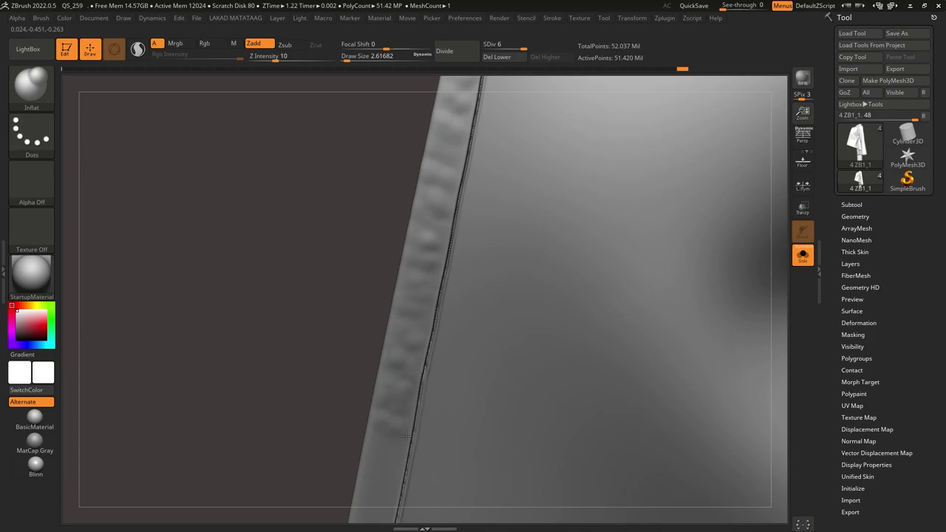
mouse_move(380, 459)
right_mouse_down("ctrl")
mouse_move(394, 270)
mouse_move(510, 313)
mouse_move(456, 320)
mouse_move(468, 266)
mouse_move(447, 224)
right_mouse_up("ctrl")
mouse_move(462, 224)
left_mouse_down("alt")
mouse_move(475, 224)
mouse_move(459, 238)
left_mouse_up("alt")
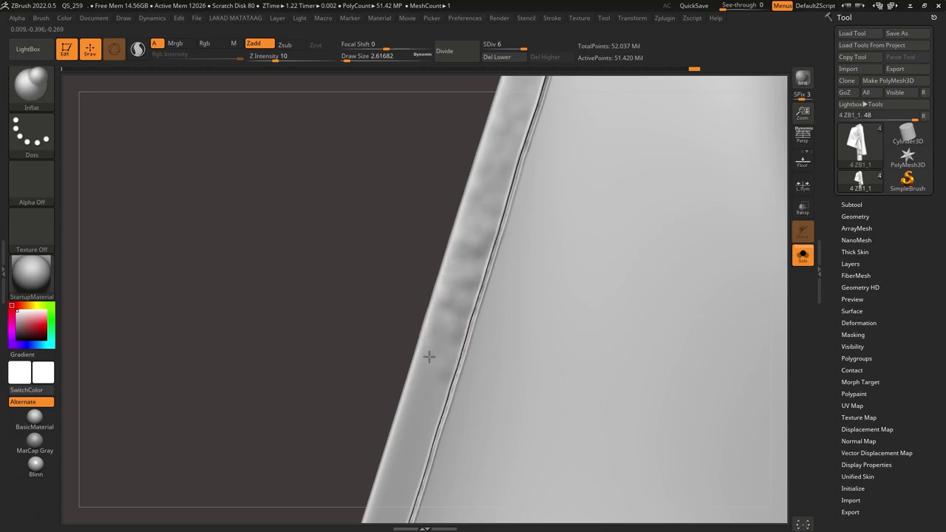
left_click_drag(424, 415, 437, 410)
right_click_drag(416, 256, 430, 119, "alt")
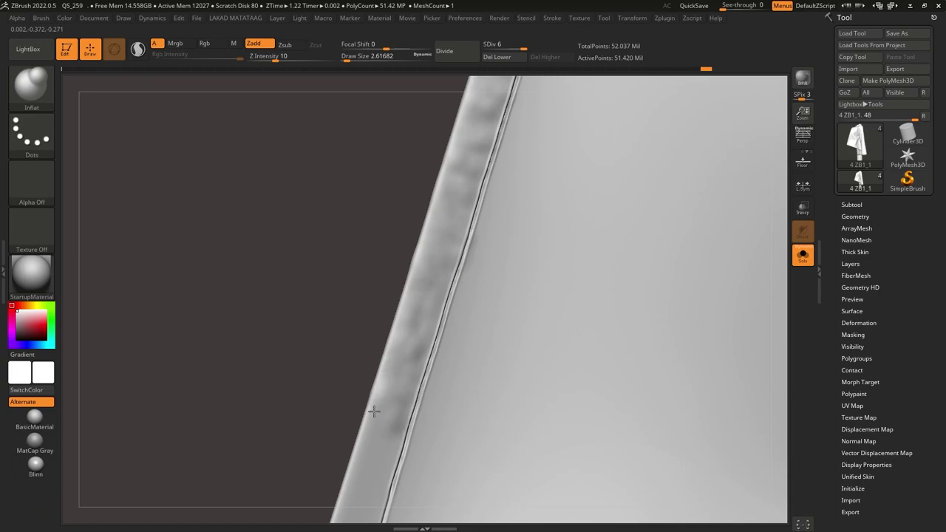
right_click_drag(379, 459, 426, 286, "alt")
Step: Continue the puckering down the front edge strip and around the rounded corner where it meets the hem
left_click_drag(424, 279, 408, 287)
left_click_drag(432, 310, 410, 312)
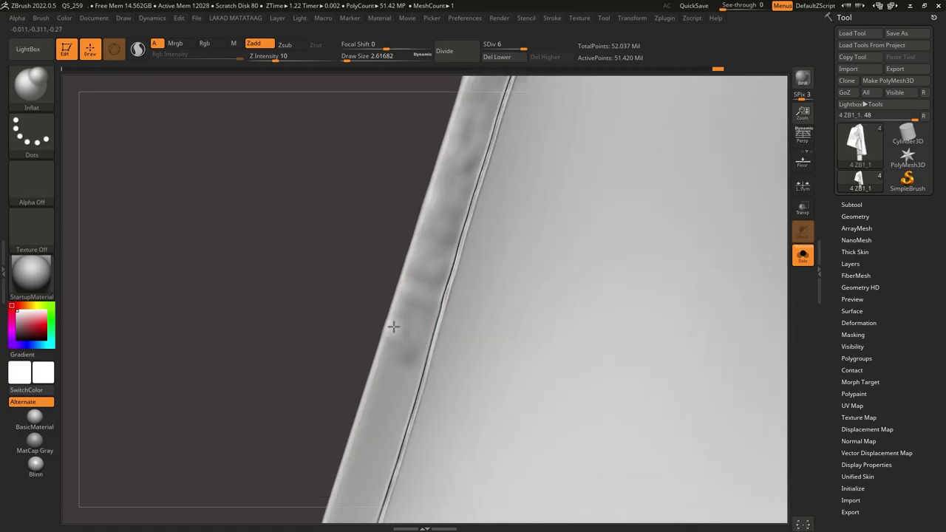
left_click_drag(399, 429, 385, 433)
right_click_drag(377, 399, 426, 235, "alt")
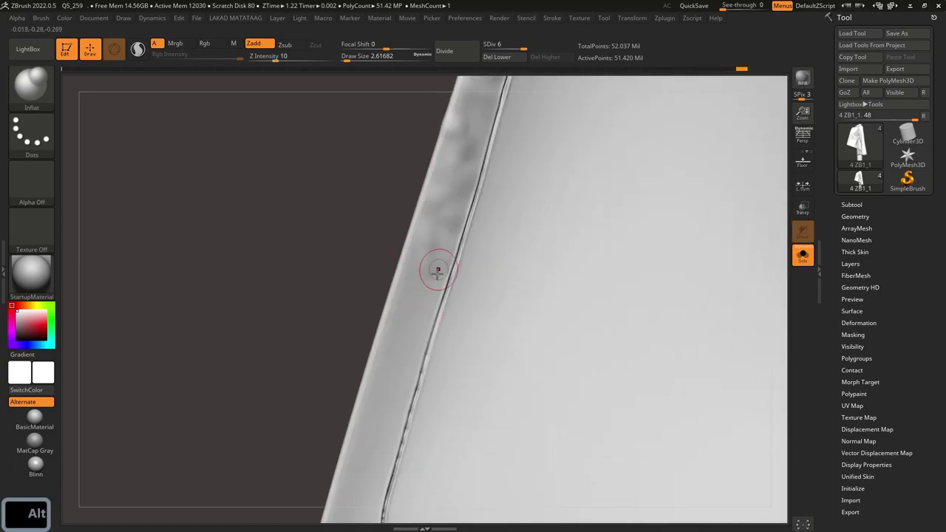
left_click_drag(439, 269, 414, 294)
right_click_drag(374, 395, 406, 220, "alt")
mouse_move(427, 245)
left_mouse_down()
mouse_move(412, 226)
mouse_move(422, 298)
mouse_move(395, 304)
left_mouse_up()
mouse_move(395, 358)
left_mouse_down()
mouse_move(399, 401)
mouse_move(459, 432)
left_mouse_up()
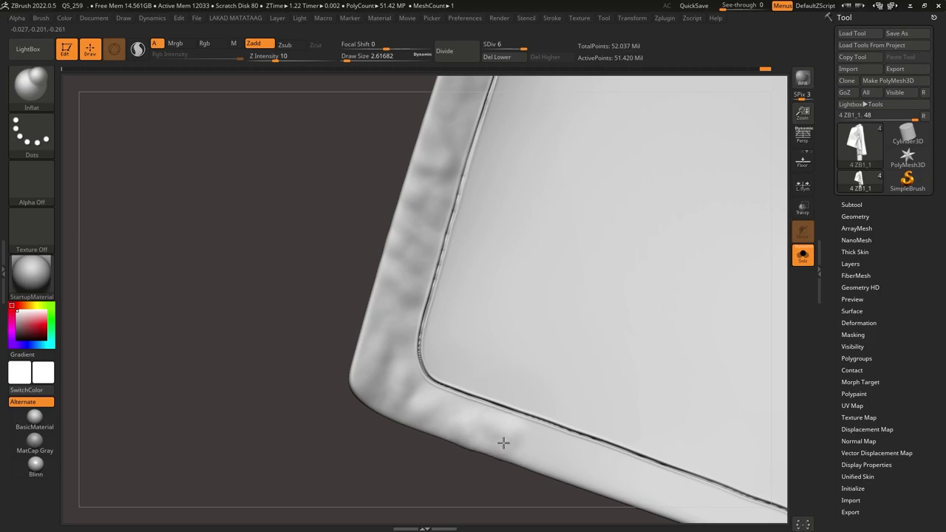
Step: Add Inflat puckers to the hem strip, working from the front corner along the front panel
right_click_drag(469, 421, 357, 315, "alt")
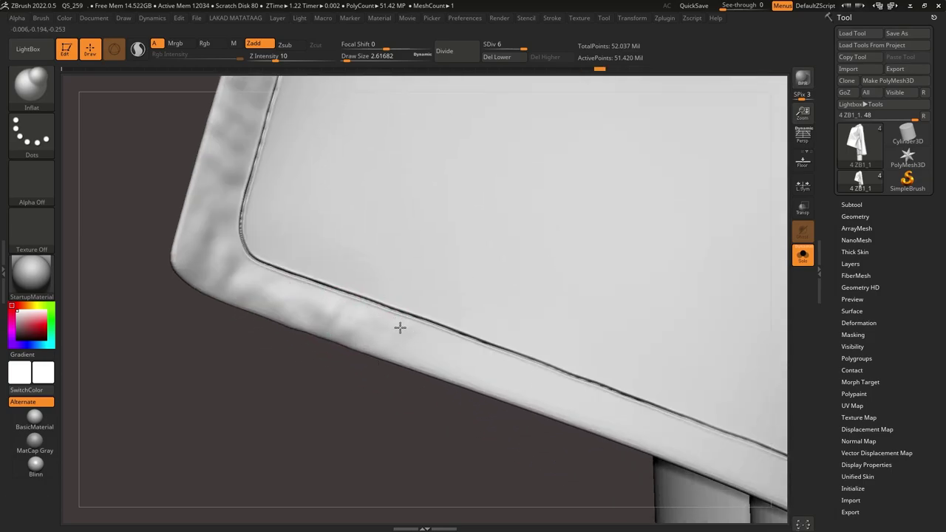
right_click_drag(506, 337, 366, 295, "alt")
left_click_drag(328, 279, 337, 287, "alt")
left_click_drag(498, 336, 505, 358)
left_click_drag(528, 353, 533, 369)
right_click_drag(498, 310, 456, 331)
right_click_drag(528, 353, 447, 330, "alt")
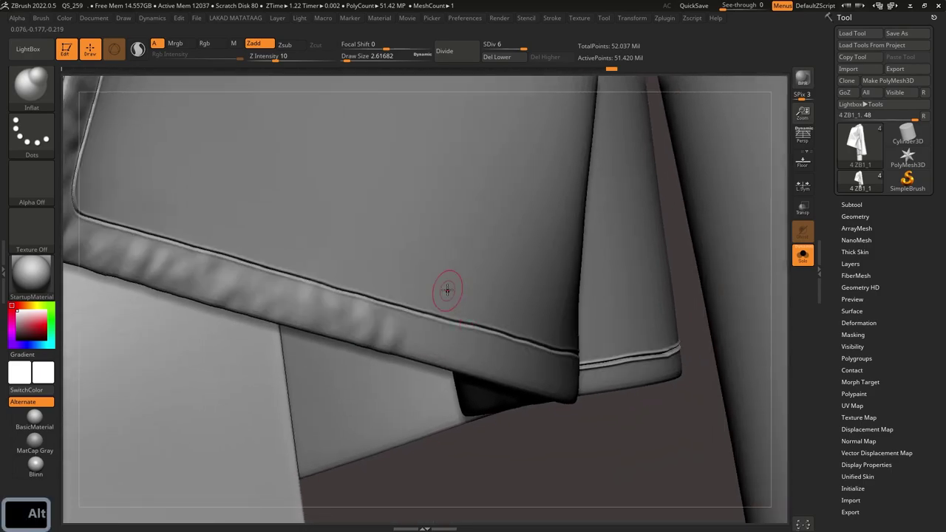
left_click_drag(467, 353, 477, 339)
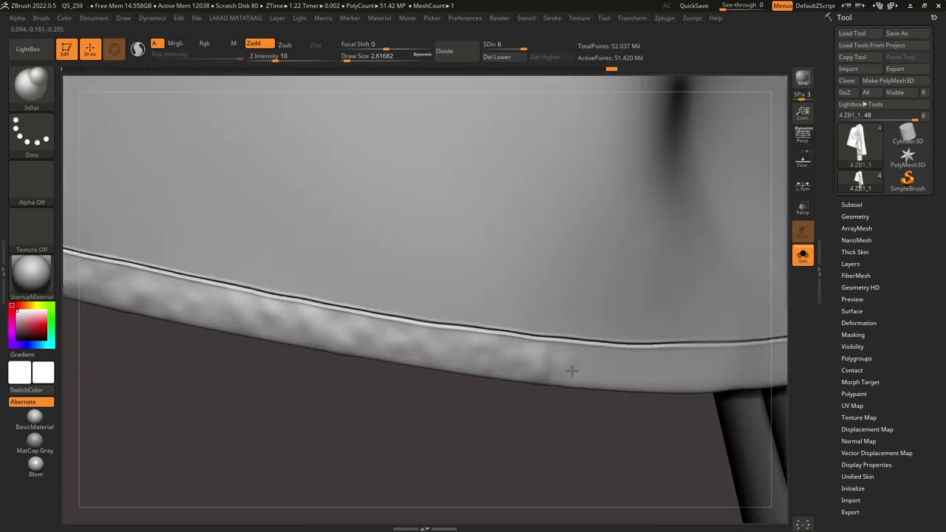
Step: Extend the hem strip's puckers past the front panel and across the gently curved side section
right_click_drag(565, 360, 471, 341, "alt")
left_click_drag(493, 337, 559, 348)
right_click_drag(560, 348, 438, 345, "alt")
left_click_drag(439, 344, 467, 350)
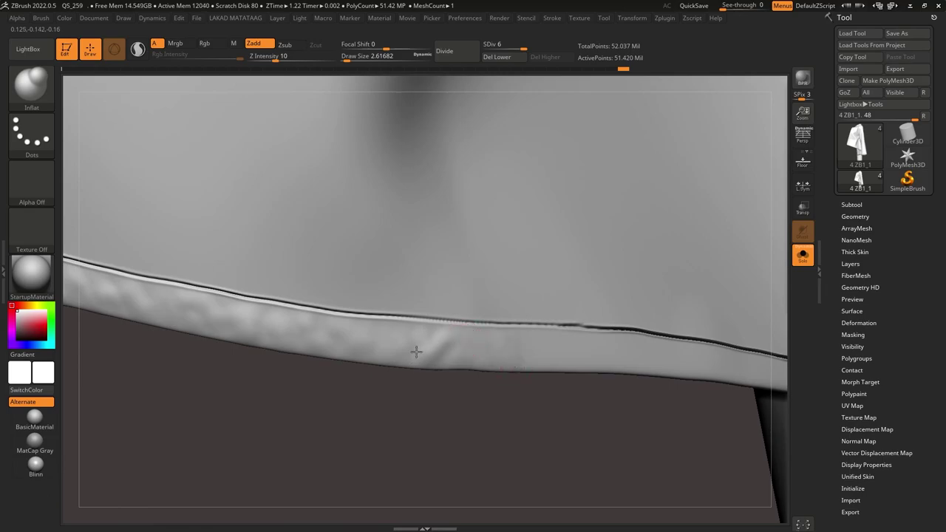
right_click_drag(556, 342, 474, 326, "alt")
right_click_drag(608, 348, 557, 338, "alt")
mouse_move(440, 320)
left_mouse_down()
mouse_move(490, 324)
mouse_move(515, 338)
left_mouse_up()
Step: Inflate puckers on the hem strip beyond the fold, up to where the sleeve covers it
mouse_move(436, 319)
right_mouse_down("alt")
mouse_move(415, 316)
mouse_move(487, 318)
right_mouse_up("alt")
mouse_move(628, 333)
left_mouse_down()
mouse_move(611, 313)
mouse_move(534, 313)
mouse_move(484, 318)
mouse_move(457, 337)
left_mouse_up()
mouse_move(665, 325)
right_mouse_down("alt")
mouse_move(520, 304)
mouse_move(509, 268)
mouse_move(524, 300)
right_mouse_up("alt")
left_click_drag(547, 281, 533, 284)
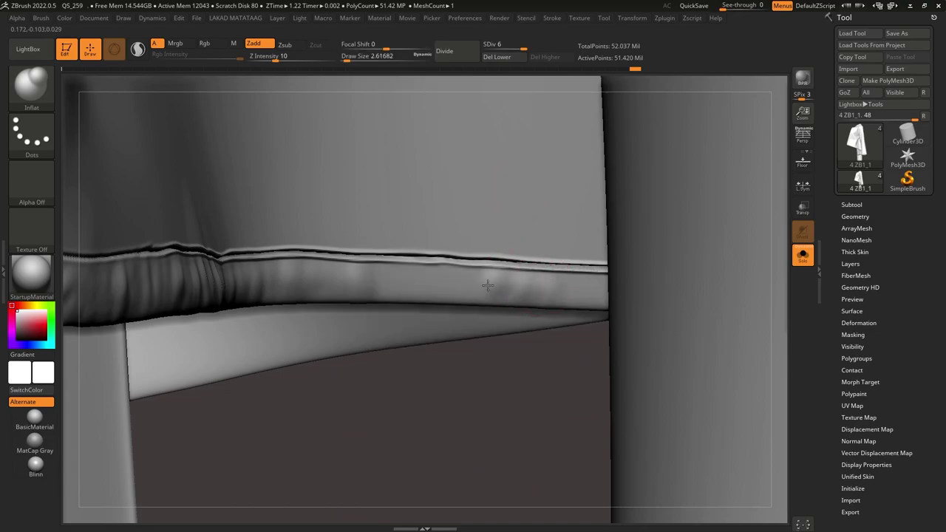
left_click_drag(446, 297, 463, 291)
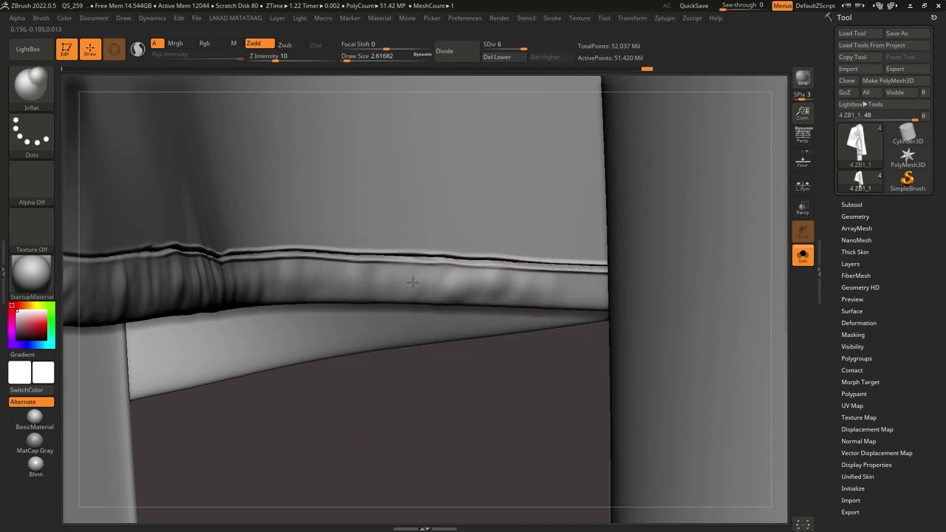
mouse_move(555, 278)
right_mouse_down("alt")
mouse_move(447, 270)
mouse_move(509, 275)
right_mouse_up("alt")
left_click_drag(502, 297, 518, 285)
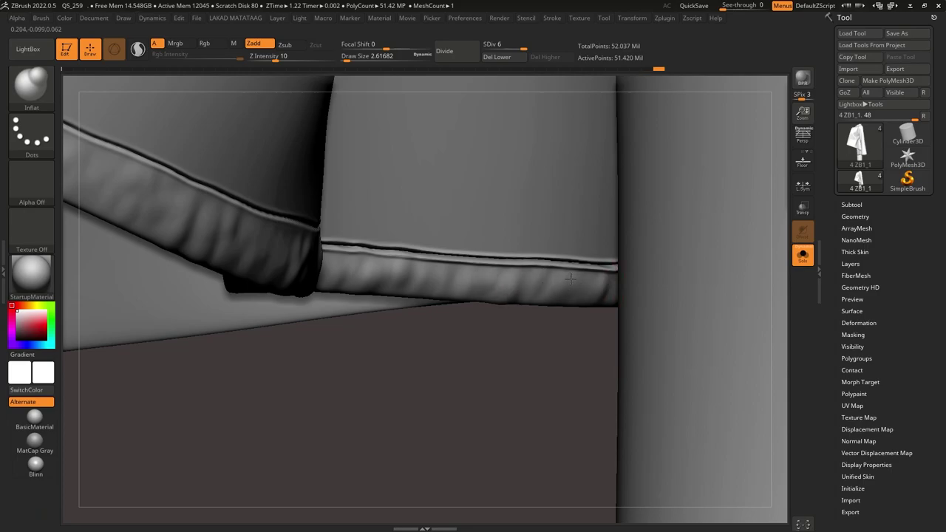
left_click_drag(447, 282, 457, 280)
Step: At subdivision level 4, nudge the uneven hem seam and lower edge beside the sleeve with the Move brush at draw size about 7.5
mouse_move(467, 186)
right_mouse_down("ctrl")
mouse_move(448, 247)
mouse_move(547, 251)
right_mouse_up("ctrl")
right_click_drag(547, 251, 570, 276, "ctrl")
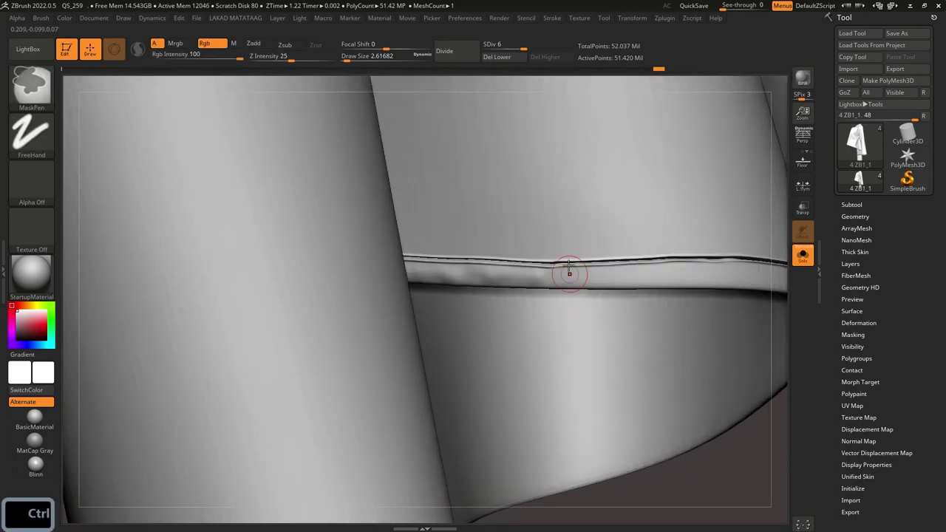
key("b")
key("m")
key("v")
key("s")
left_click(573, 273)
key("shift+d")
key("shift+d")
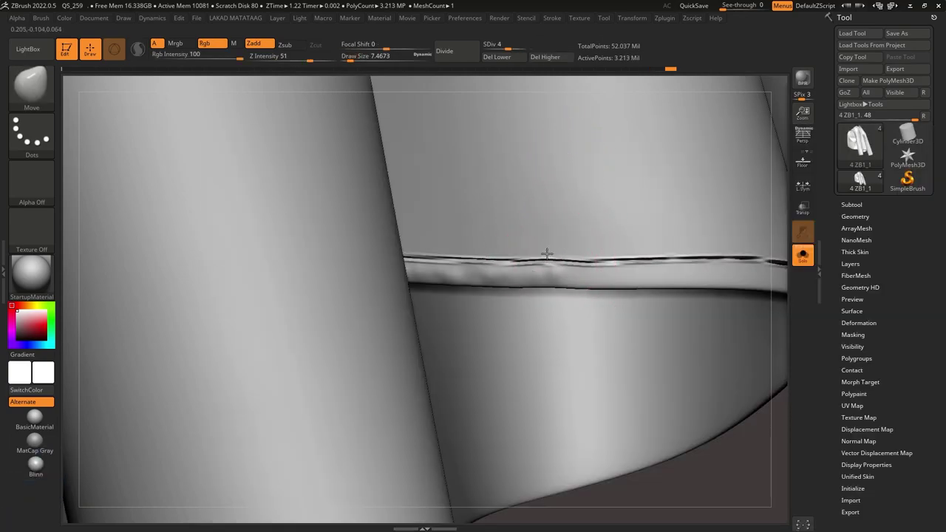
left_click_drag(549, 254, 548, 251)
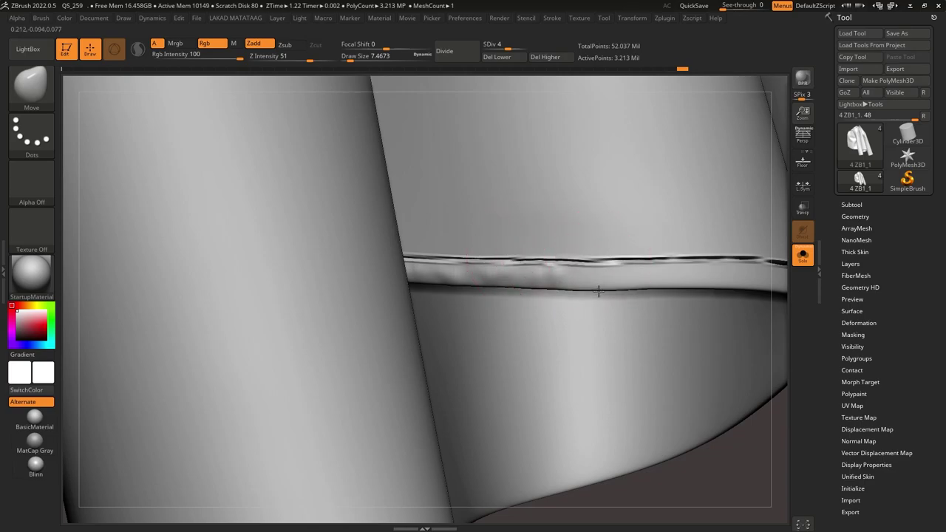
left_click_drag(494, 289, 494, 286)
left_click_drag(476, 244, 510, 253, "alt")
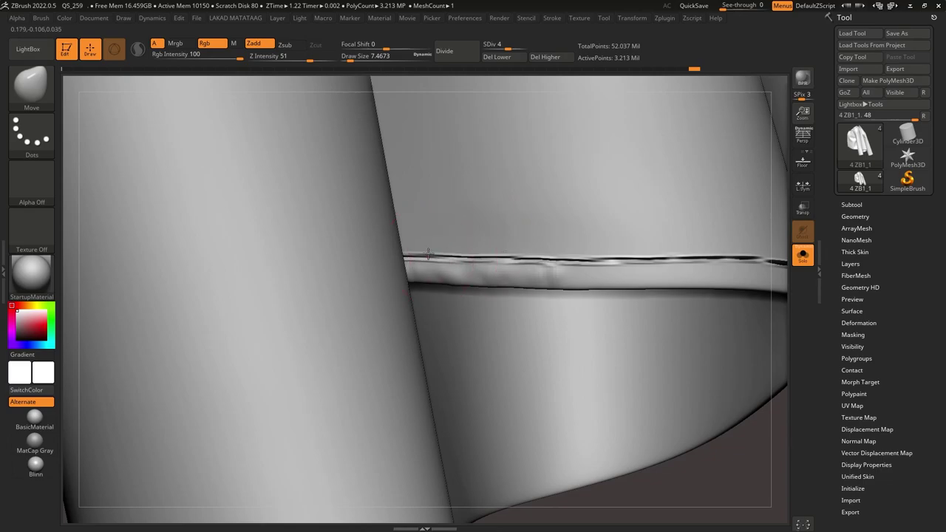
right_click_drag(637, 221, 545, 238, "alt")
Step: Return to subdivision level 6 and pucker the hem strip beside the sleeve using the Inflat brush at draw size about 2.6
key("d")
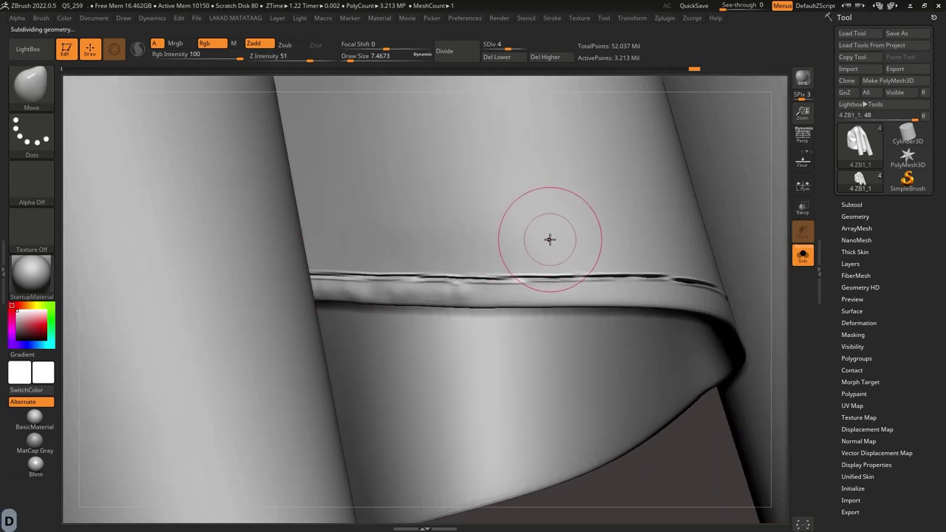
key("i")
key("n")
right_click_drag(439, 225, 513, 242, "ctrl")
key("b")
key("i")
key("n")
key("s")
key("d")
left_click(503, 298)
mouse_move(474, 300)
left_mouse_down()
mouse_move(500, 297)
mouse_move(486, 303)
left_mouse_up()
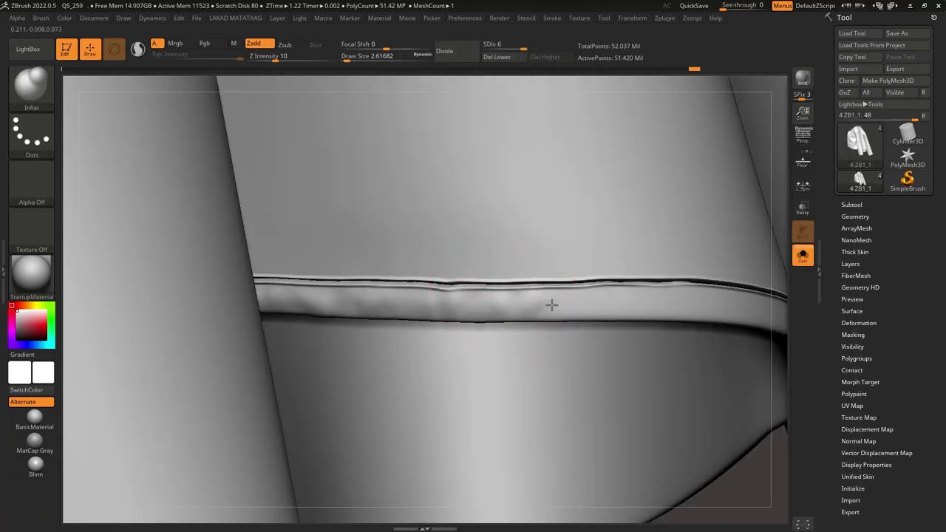
Step: Carry the Inflat puckers around the hem's curved fold and along the adjoining straight section
left_click_drag(597, 311, 669, 292)
right_click_drag(690, 302, 591, 295, "alt")
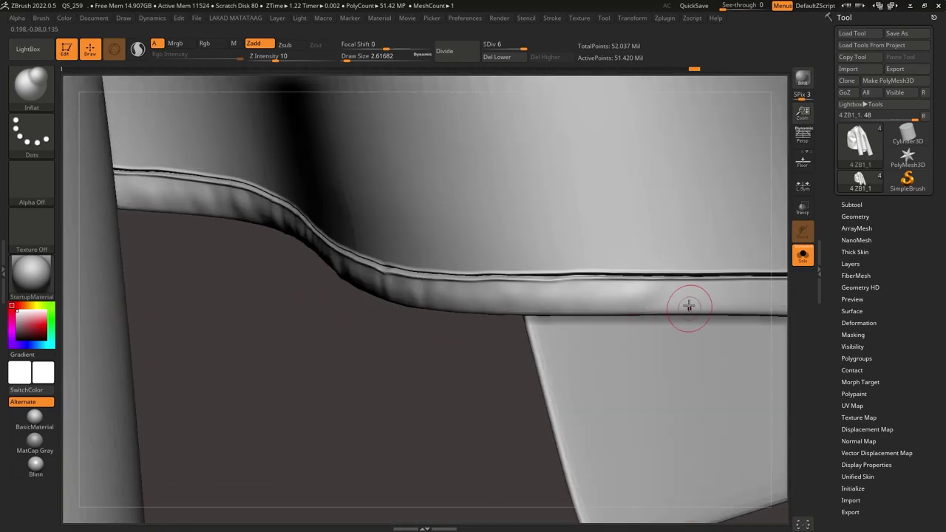
left_click_drag(674, 299, 619, 289)
left_click_drag(490, 294, 462, 302)
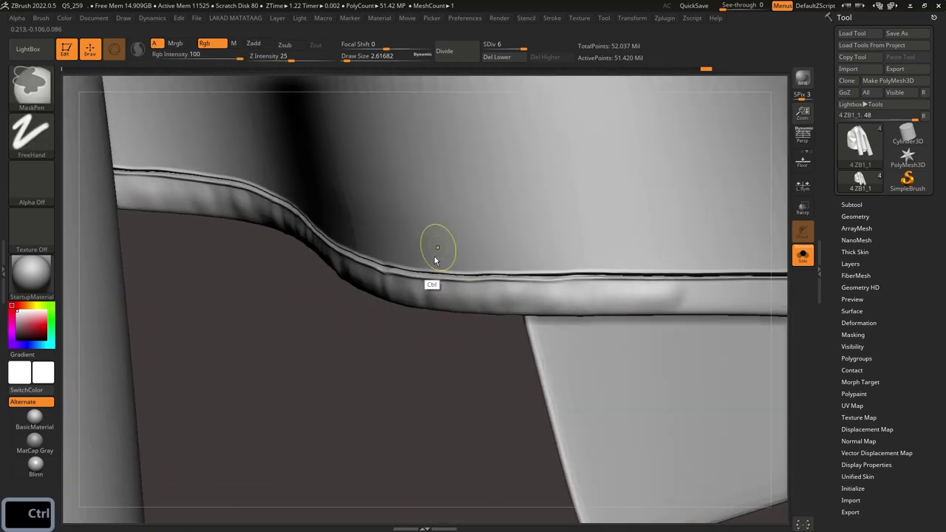
Step: Return to the lapel and strengthen the puckers on its border strip around the corner and along the lower edge
right_click_drag(443, 239, 405, 159, "ctrl")
right_click_drag(399, 235, 452, 383, "alt")
mouse_move(354, 186)
right_mouse_down("ctrl")
mouse_move(348, 132)
mouse_move(411, 200)
mouse_move(420, 289)
mouse_move(454, 331)
mouse_move(477, 259)
mouse_move(431, 306)
right_mouse_up("ctrl")
left_click_drag(431, 306, 501, 385)
right_click_drag(521, 427, 474, 336, "alt")
right_click_drag(547, 425, 476, 418)
mouse_move(477, 417)
right_mouse_down("alt")
mouse_move(465, 325)
mouse_move(484, 366)
right_mouse_up("alt")
left_click_drag(537, 376, 570, 335)
left_click_drag(502, 373, 476, 407)
right_click_drag(382, 395, 451, 435)
right_click_drag(451, 435, 482, 379, "alt")
left_click_drag(457, 368, 442, 398)
left_click_drag(349, 397, 344, 427)
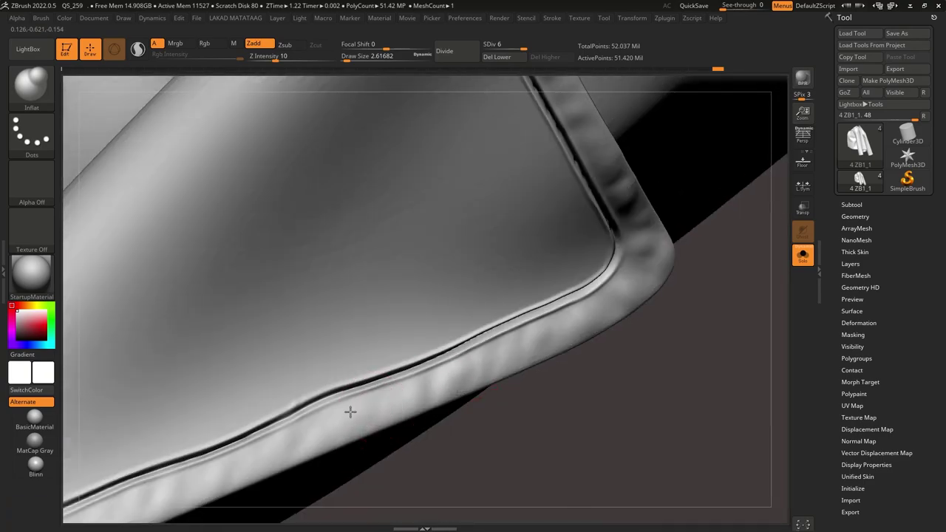
Step: Load the ER_FLB V 02 fold brush set from the brush library and choose the ER_FLB_02 brush
right_click_drag(418, 371, 405, 189, "ctrl")
left_click(31, 49)
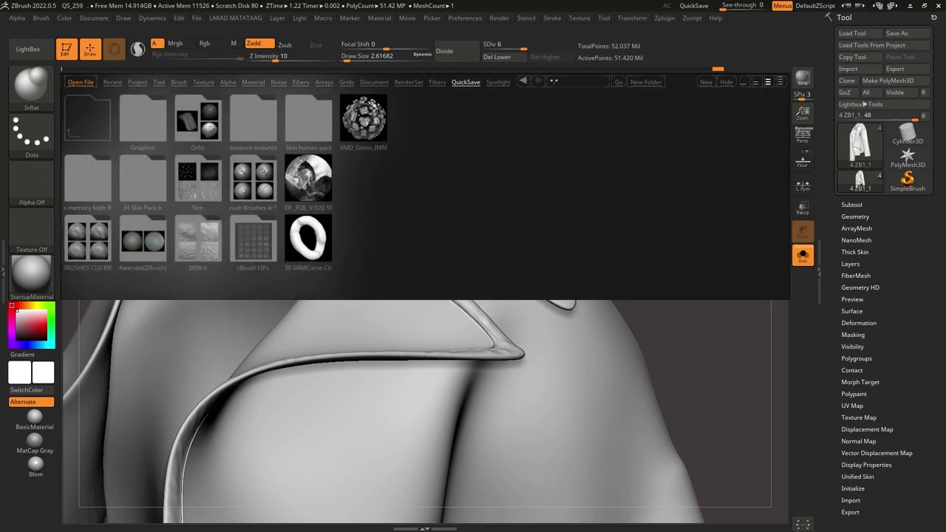
double_click(298, 178)
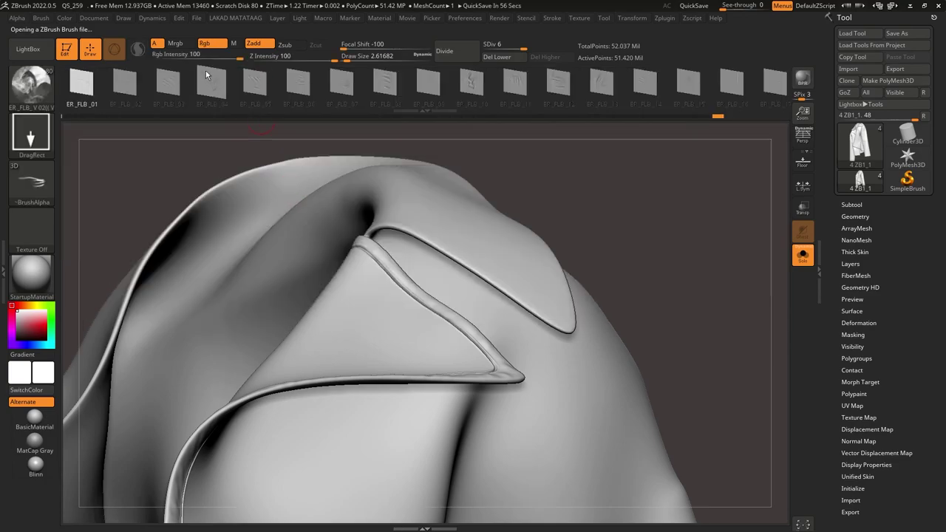
left_click_drag(167, 85, 98, 94)
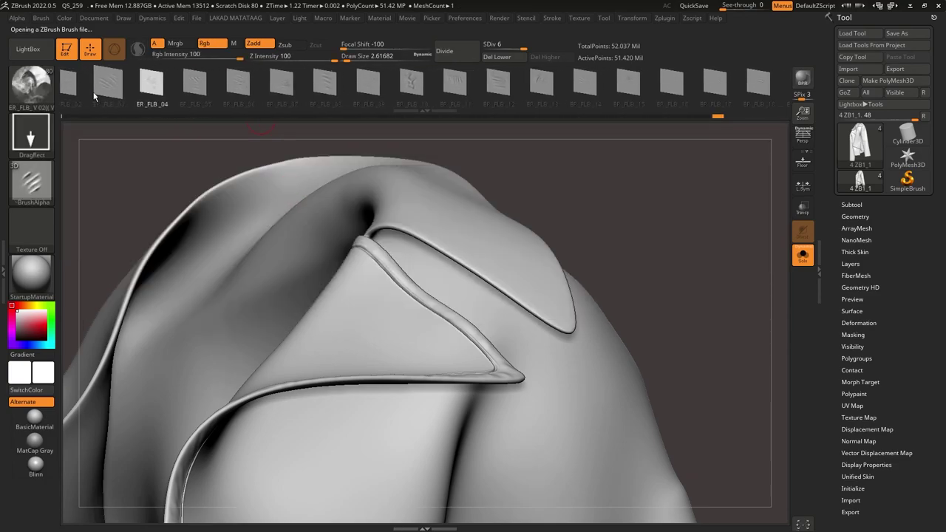
left_click_drag(157, 89, 56, 95)
mouse_move(175, 91)
left_mouse_down()
mouse_move(31, 94)
mouse_move(350, 103)
mouse_move(507, 119)
left_mouse_up()
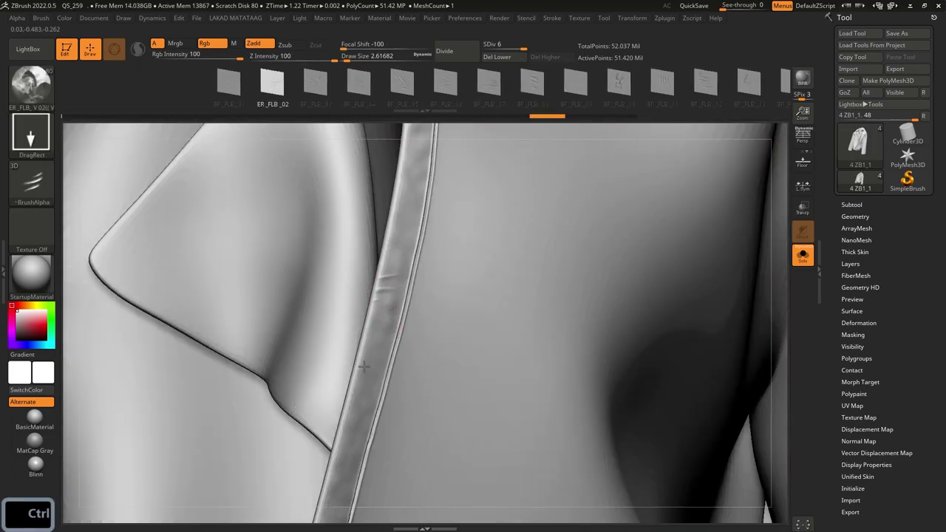
Step: Try stamping ER_FLB_02 folds on the front border strip while comparing with the jacket reference photo, and undo the stamps
key("ctrl+z")
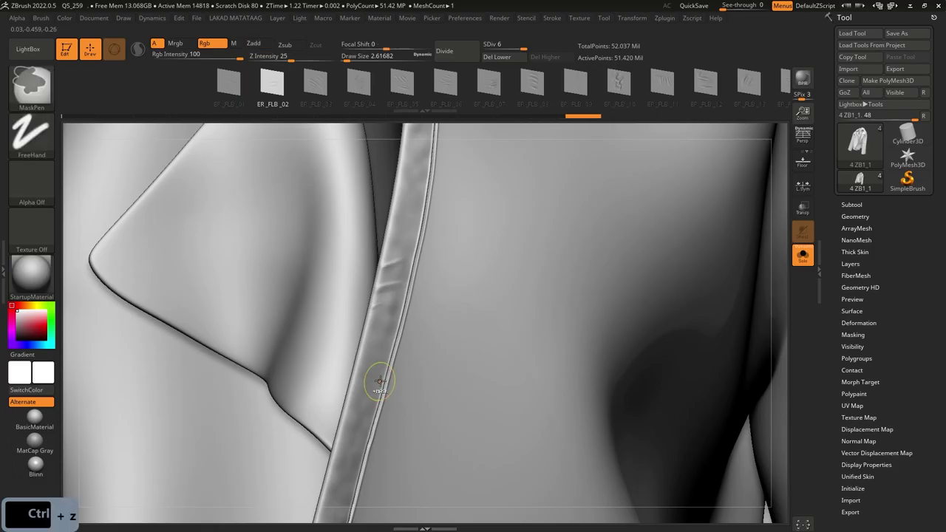
key("alt+Tab")
key("alt")
key("alt+Tab")
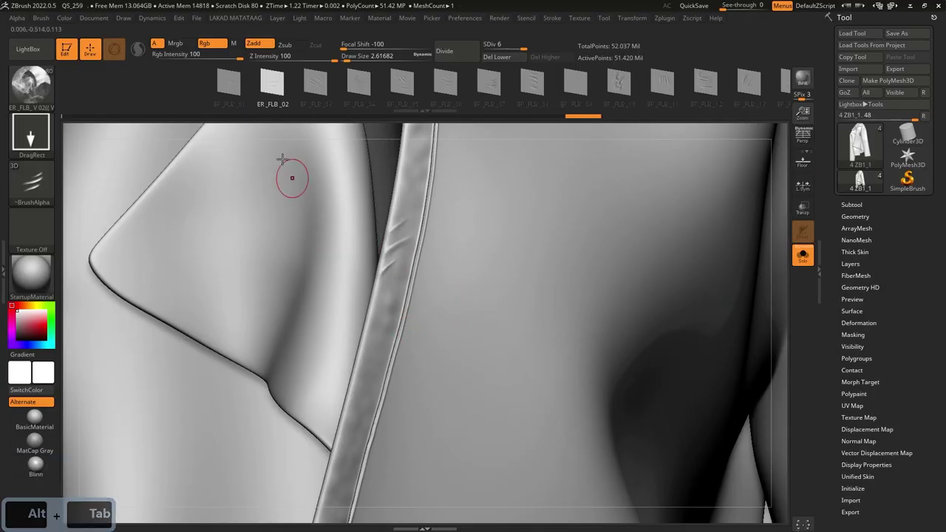
key("ctrl+z")
key("ctrl+z")
Step: Switch to the ER_FLB_08 brush and test its folds on the front border strip against the reference photo
left_click_drag(330, 95, 144, 127)
left_click_drag(385, 303, 386, 336)
key("alt+Tab")
key("alt+Tab")
mouse_move(388, 344)
right_mouse_down()
mouse_move(384, 219)
mouse_move(362, 259)
right_mouse_up()
key("ctrl+z")
left_click_drag(394, 236, 395, 268)
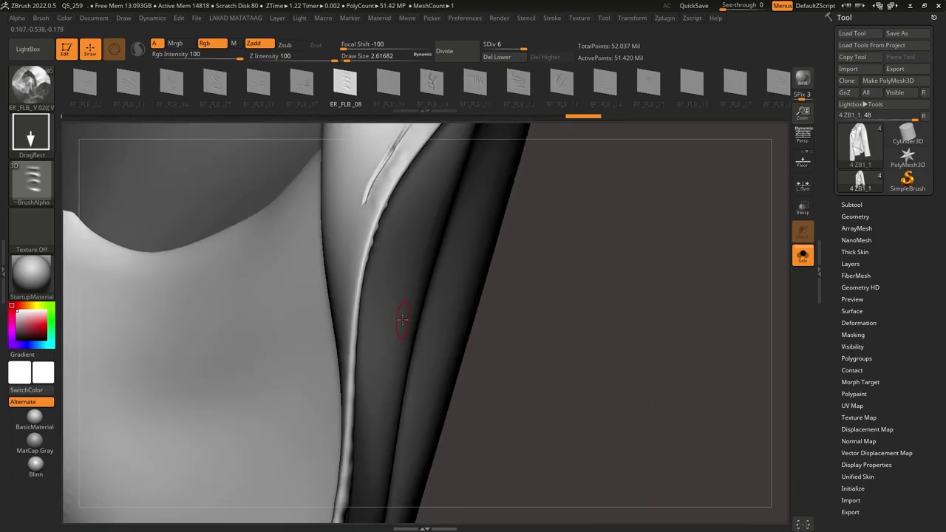
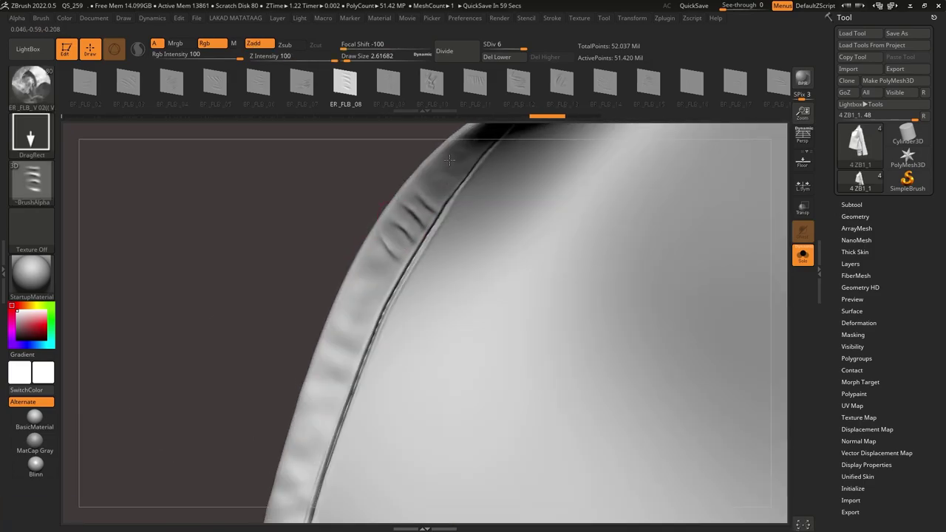
Step: Stamp ER_FLB_08 folds along the upper curve of the front border strip, checking the reference photo for spacing
left_click_drag(426, 135, 385, 229)
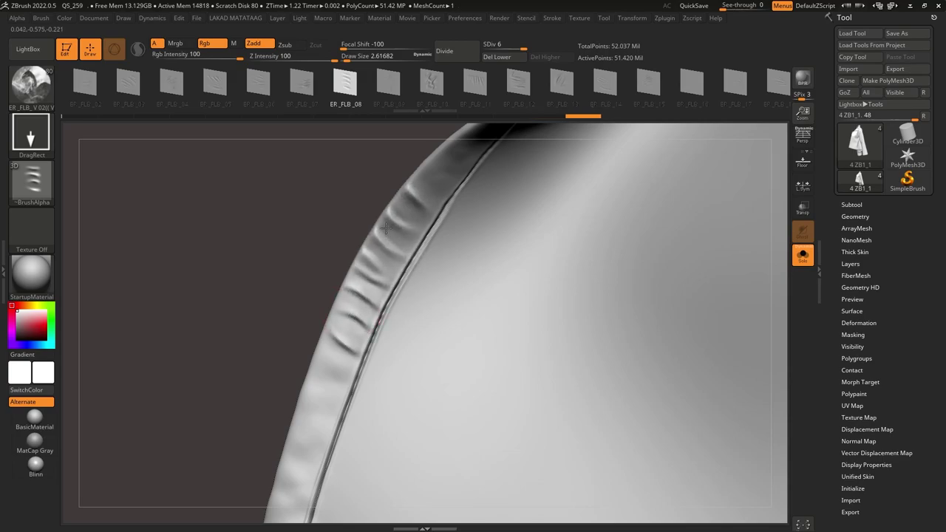
right_click_drag(359, 354, 418, 190, "alt")
left_click_drag(412, 200, 387, 274)
key("ctrl+z")
key("alt+Tab")
key("alt+Tab")
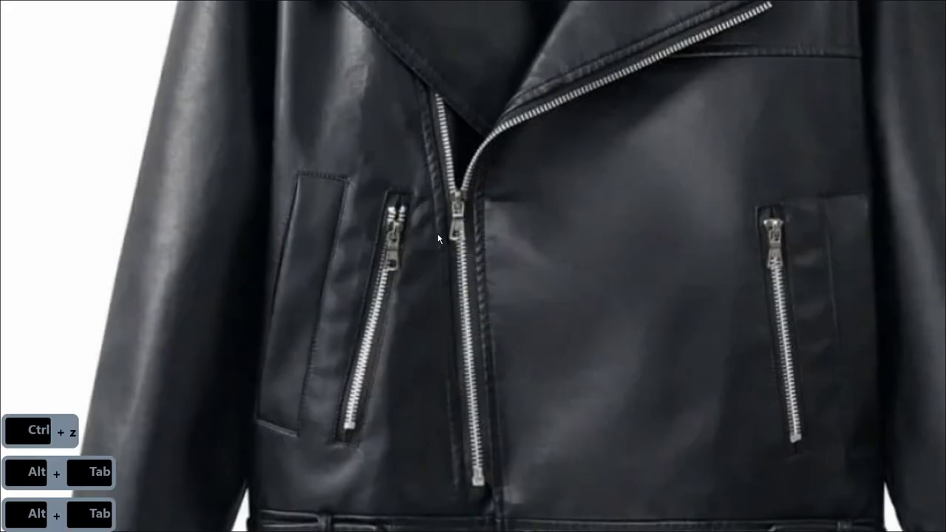
left_click_drag(417, 217, 393, 269)
right_click_drag(400, 266, 424, 216, "alt")
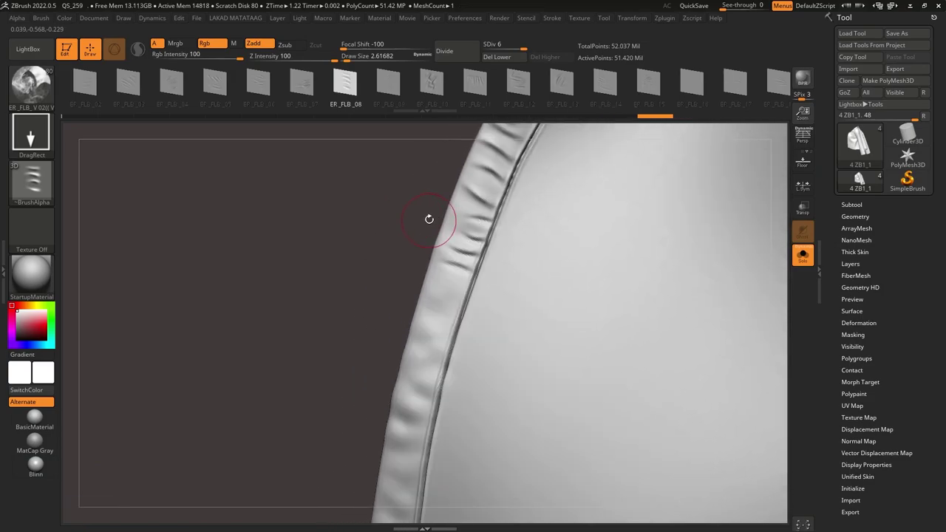
Step: Review the recent fold stamps through the undo history and examine the front edge on the whole jacket
key("ctrl+z")
right_click_drag(443, 260, 441, 227, "alt")
key("ctrl+z")
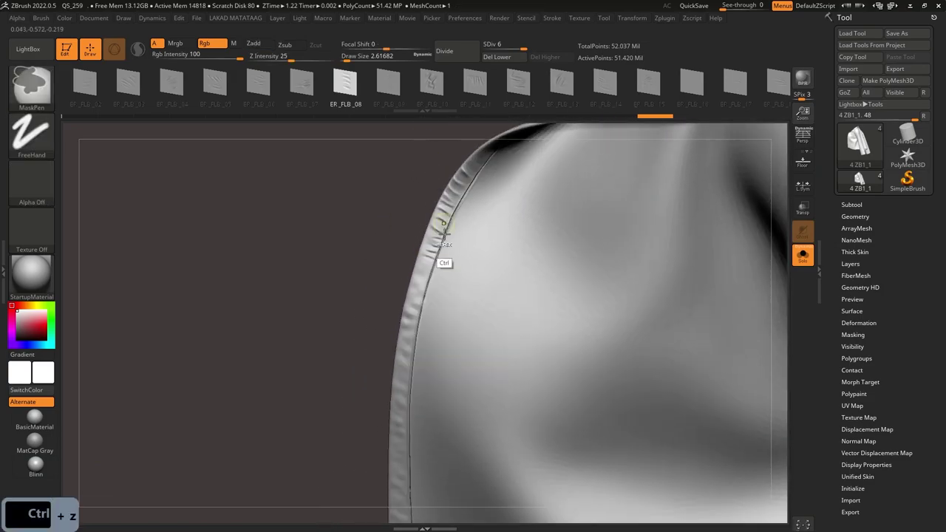
key("ctrl+z")
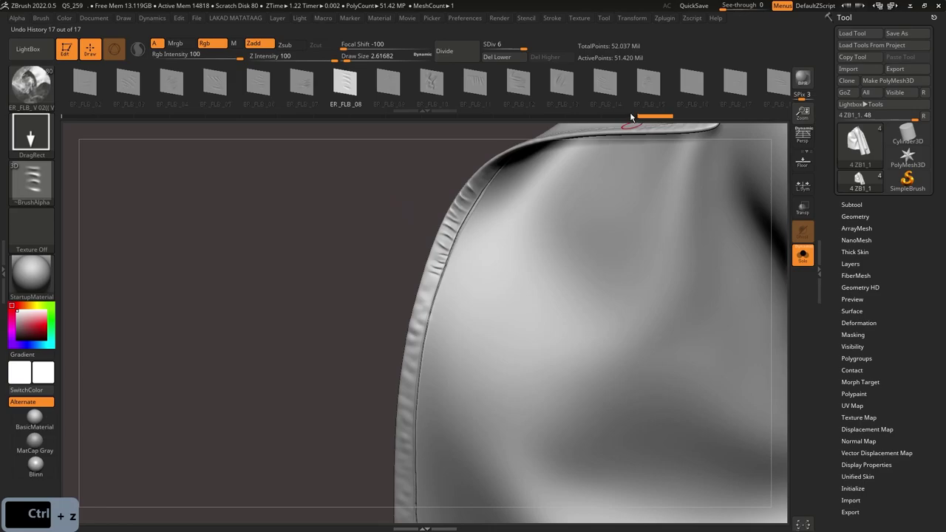
left_click(630, 116)
right_click_drag(406, 276, 412, 244)
right_click_drag(399, 120, 443, 340, "ctrl")
right_click_drag(443, 340, 278, 219, "alt")
left_click_drag(286, 259, 244, 388)
key("ctrl+z")
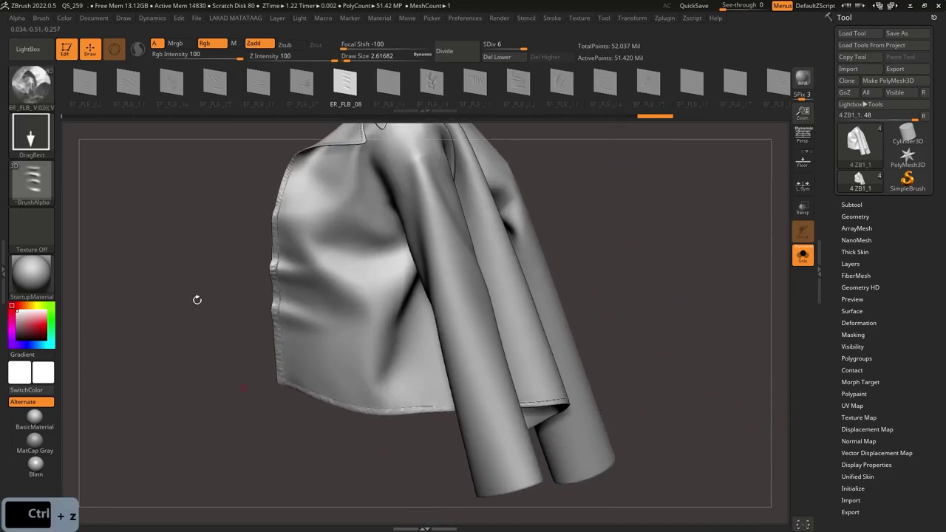
Step: Blend more ER_FLB_08 folds into the front strip just below its upper curve, undoing unwanted changes
right_click_drag(271, 285, 488, 323)
mouse_move(447, 234)
right_mouse_down("ctrl")
mouse_move(423, 211)
mouse_move(397, 212)
right_mouse_up("ctrl")
left_click_drag(389, 217, 379, 276)
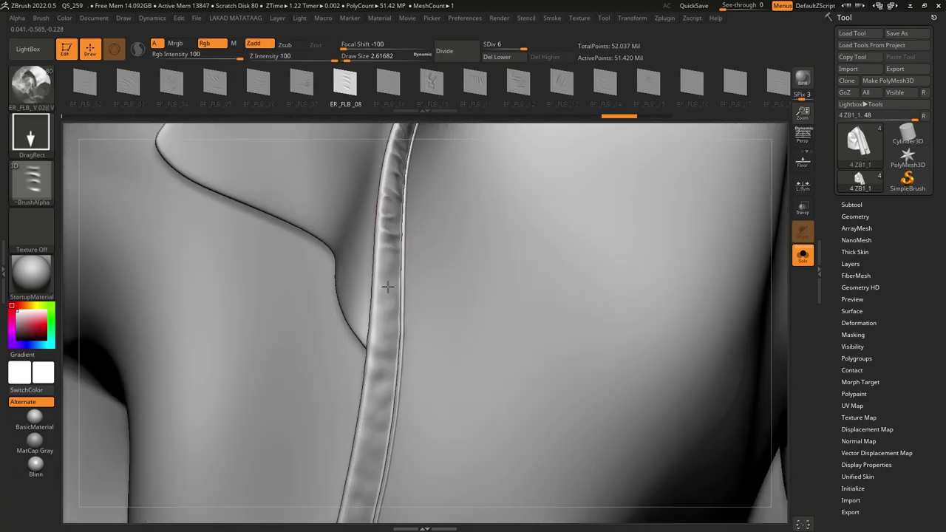
right_click_drag(409, 288, 515, 325, "ctrl")
mouse_move(475, 297)
right_mouse_down("ctrl")
mouse_move(431, 215)
mouse_move(415, 259)
mouse_move(460, 235)
mouse_move(406, 261)
right_mouse_up("ctrl")
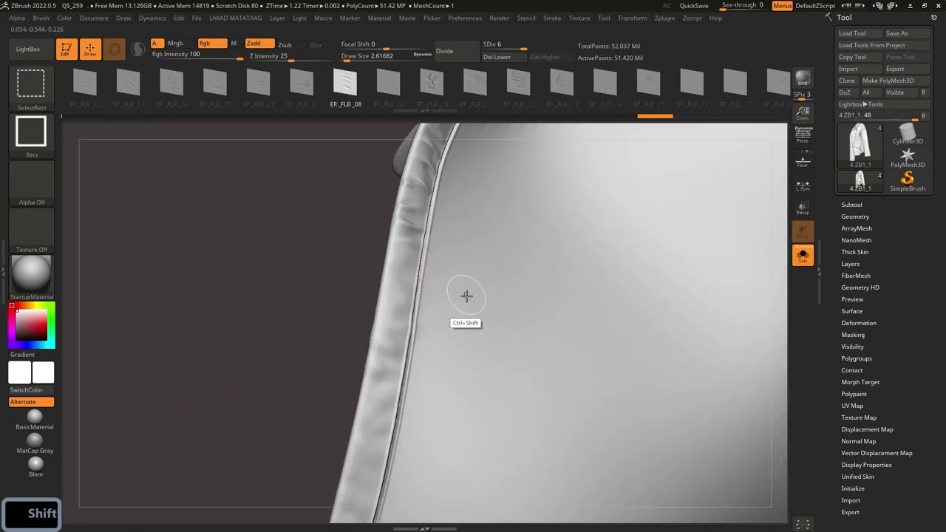
left_click(466, 296, "ctrl+shift")
key("ctrl+z")
key("ctrl+z")
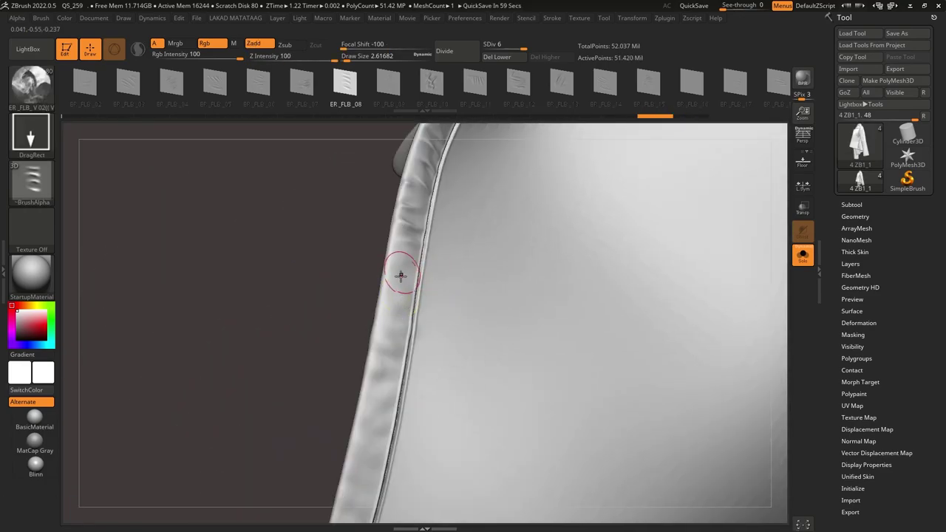
Step: Extend the ER_FLB_08 folds down the front strip's straight section, restamping where the result looks wrong
left_click_drag(372, 342, 372, 345)
right_click_drag(372, 344, 393, 370)
key("ctrl+z")
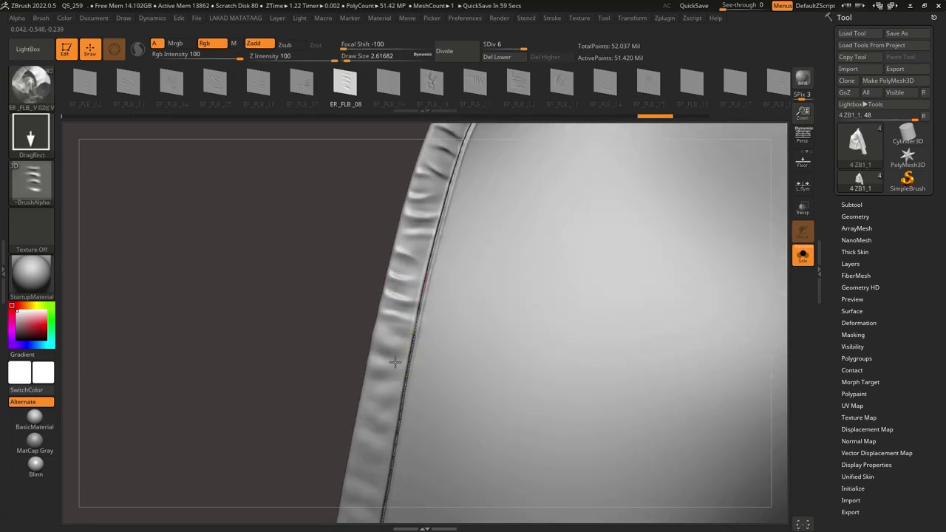
left_click_drag(409, 360, 409, 362)
mouse_move(409, 361)
right_mouse_down()
mouse_move(388, 259)
mouse_move(390, 302)
right_mouse_up()
left_click_drag(388, 306, 387, 342)
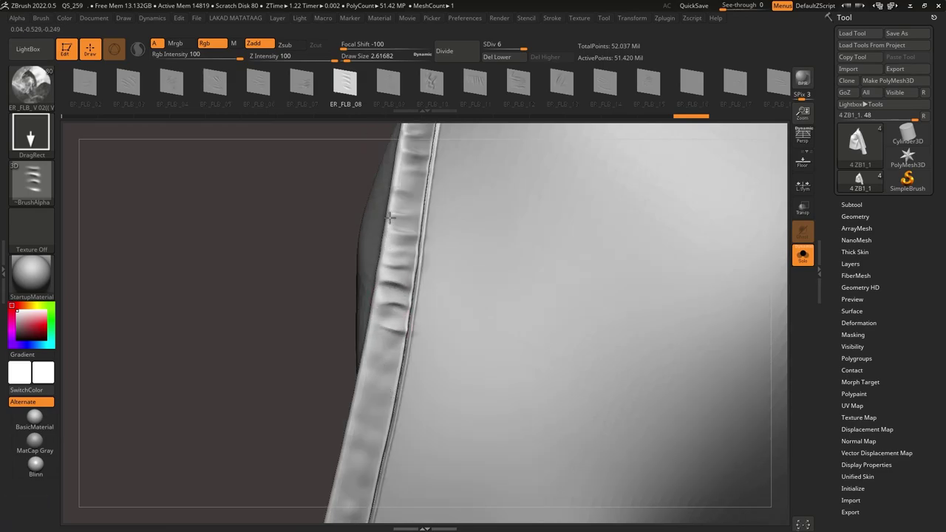
left_click_drag(404, 230, 404, 231)
right_click_drag(396, 268, 386, 264)
Step: Stamp ER_FLB_08 folds on the front strip where it passes the opposite lapel's lower corner
mouse_move(395, 324)
right_mouse_down("alt")
mouse_move(408, 232)
mouse_move(433, 194)
right_mouse_up("alt")
left_click_drag(420, 223, 400, 401)
key("ctrl+z")
right_click_drag(399, 399, 440, 179, "ctrl")
mouse_move(386, 316)
right_mouse_down("alt")
mouse_move(393, 294)
mouse_move(430, 258)
right_mouse_up("alt")
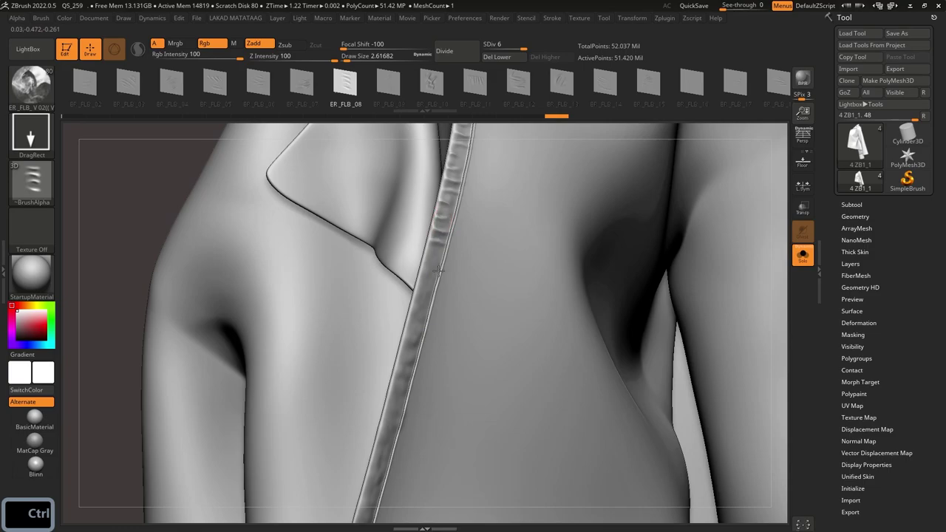
key("ctrl+z")
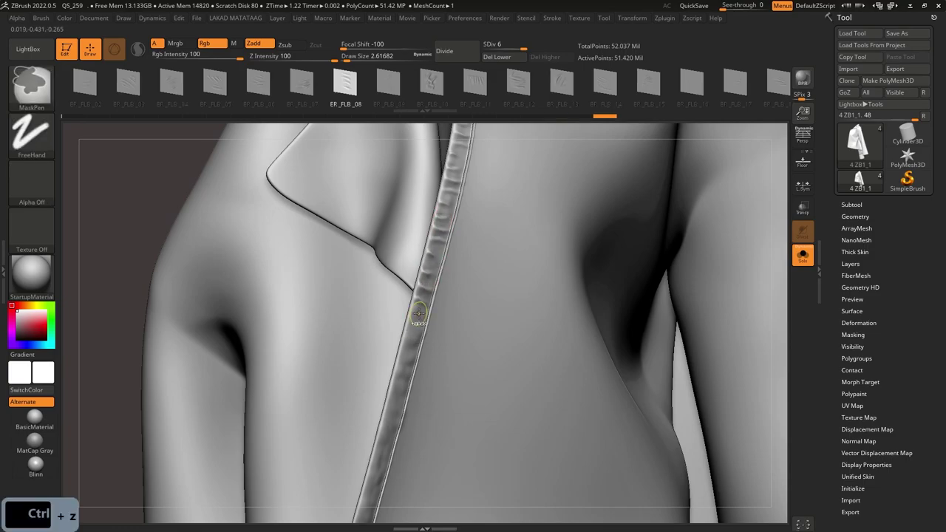
right_click_drag(419, 313, 434, 261)
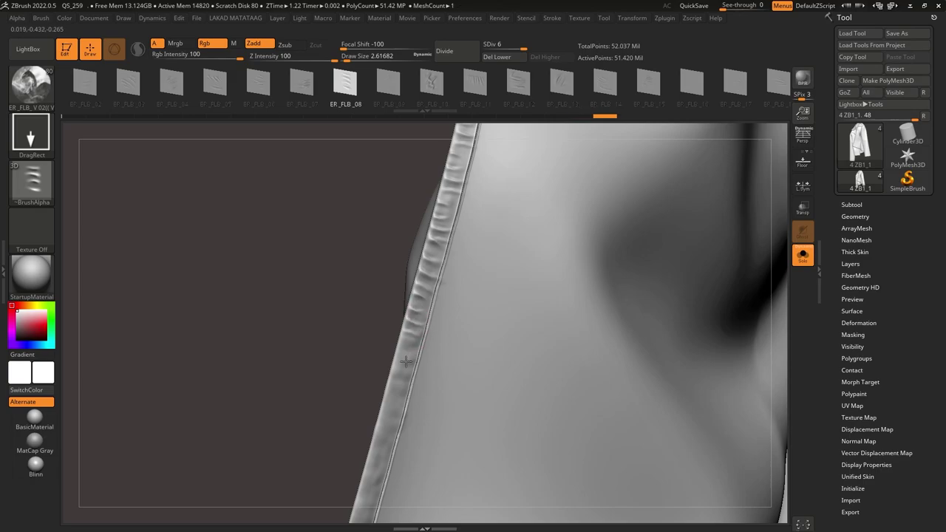
Step: Carry the ER_FLB_08 folds down the front strip below the opposite lapel, undoing and restamping the uneven ones
right_click_drag(394, 414, 441, 250, "alt")
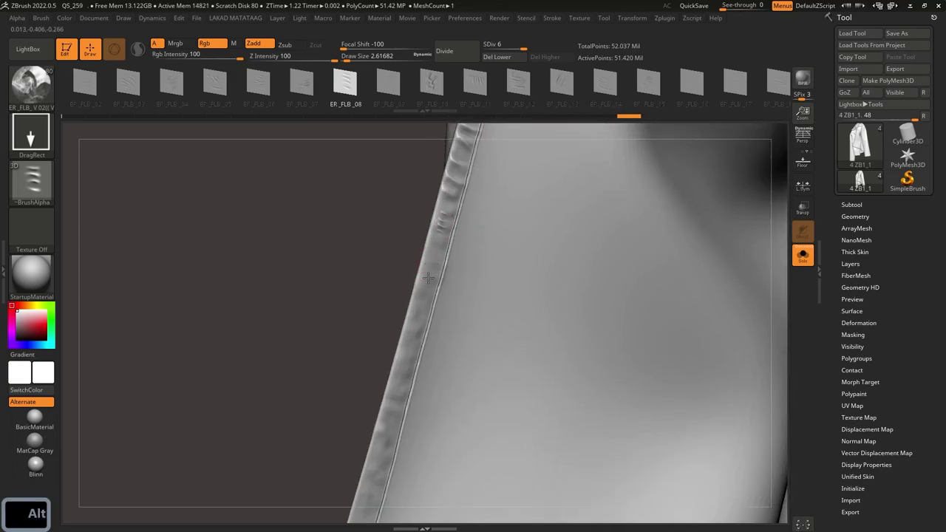
left_click_drag(427, 276, 416, 296)
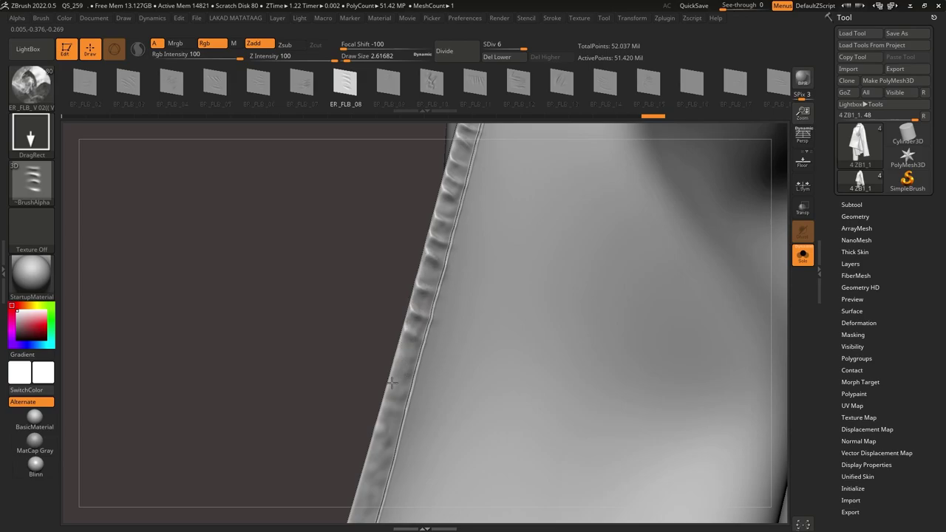
mouse_move(387, 382)
right_mouse_down()
mouse_move(443, 351)
mouse_move(456, 365)
mouse_move(416, 355)
mouse_move(464, 324)
mouse_move(453, 221)
right_mouse_up()
key("ctrl+z")
key("ctrl+z")
left_click_drag(441, 254, 424, 328)
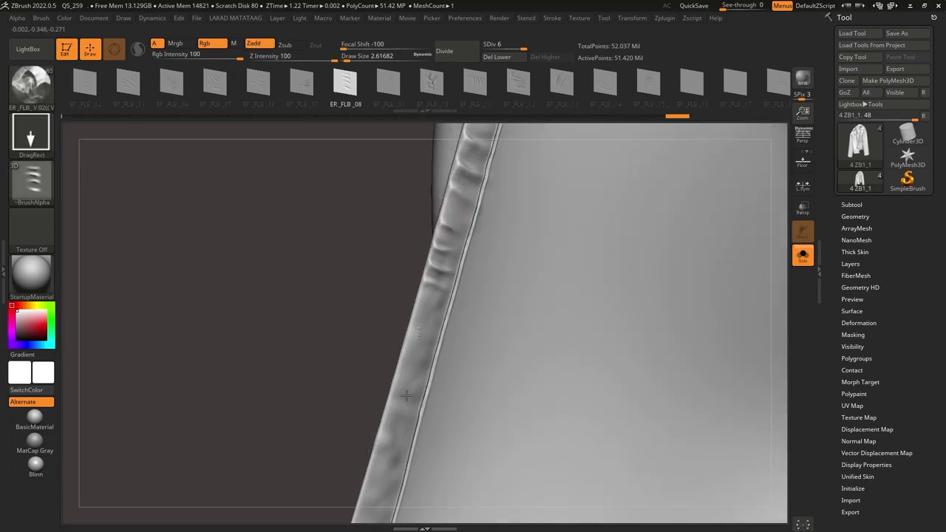
right_click_drag(396, 411, 479, 225, "ctrl")
right_click_drag(478, 225, 482, 309, "alt")
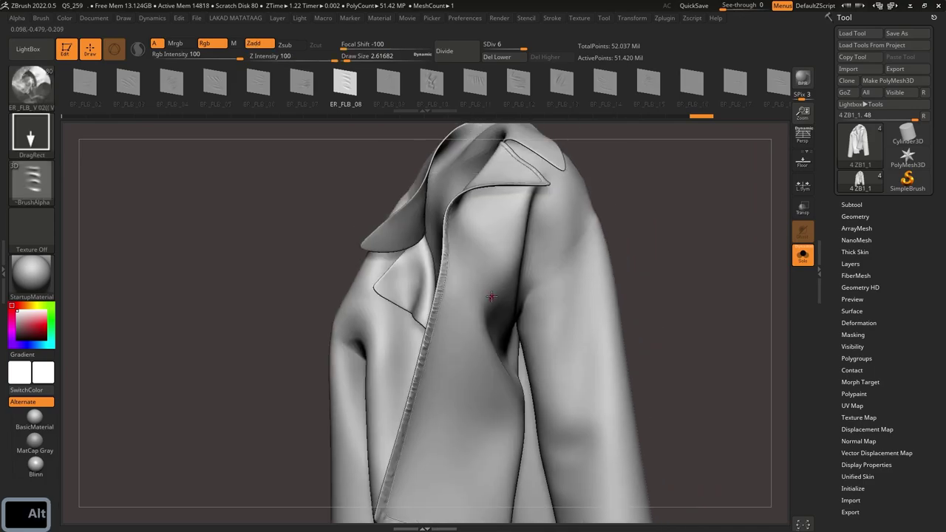
Step: Stamp ER_FLB_08 folds along the lowest part of the front strip down to the hem corner
right_click_drag(447, 364, 417, 258, "alt")
right_click_drag(418, 259, 436, 197, "ctrl")
left_click_drag(417, 274, 392, 339)
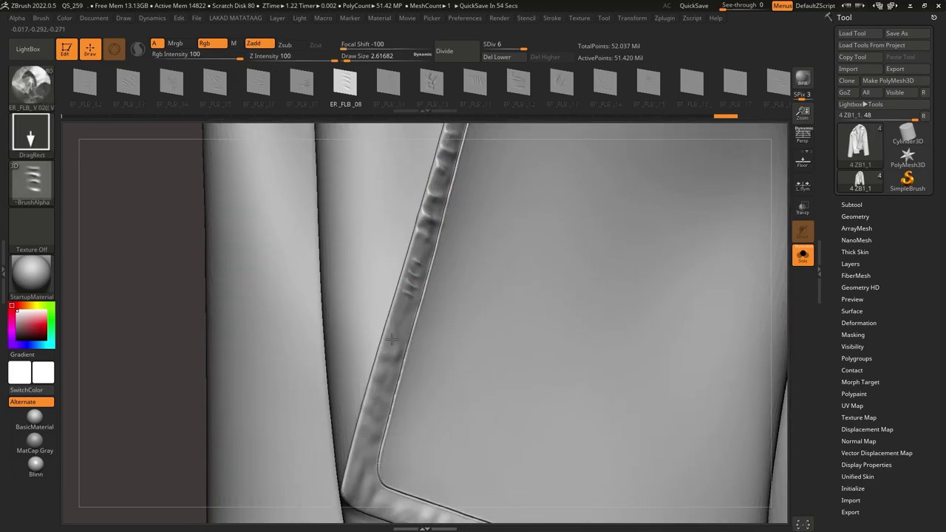
key("ctrl+z")
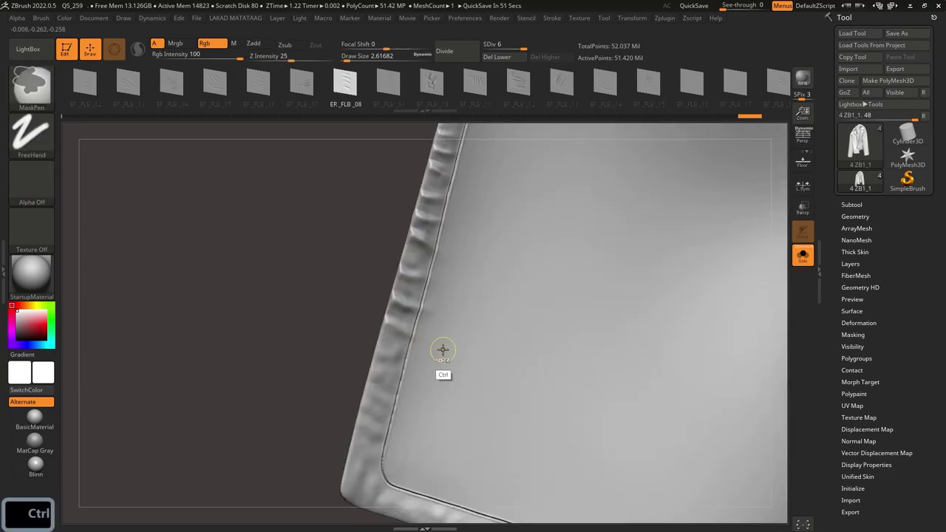
key("ctrl+z")
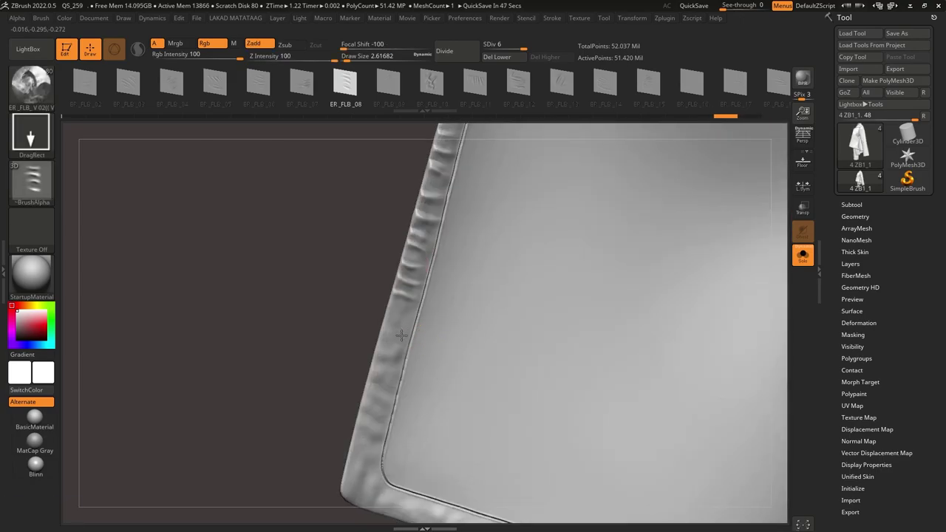
left_click_drag(369, 459, 362, 492)
right_click_drag(365, 429, 373, 329, "alt")
mouse_move(374, 363)
right_mouse_down("ctrl")
mouse_move(410, 327)
mouse_move(393, 339)
mouse_move(463, 360)
right_mouse_up("ctrl")
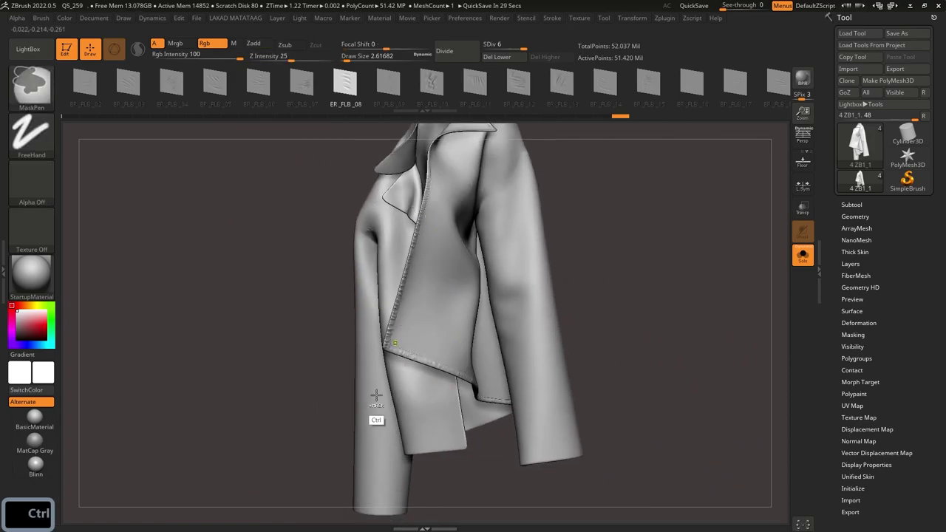
Step: Redo the folds at the front hem corner, smoothing it and stamping ER_FLB_08 folds onto the start of the hem strip
right_click_drag(395, 343, 406, 315, "ctrl")
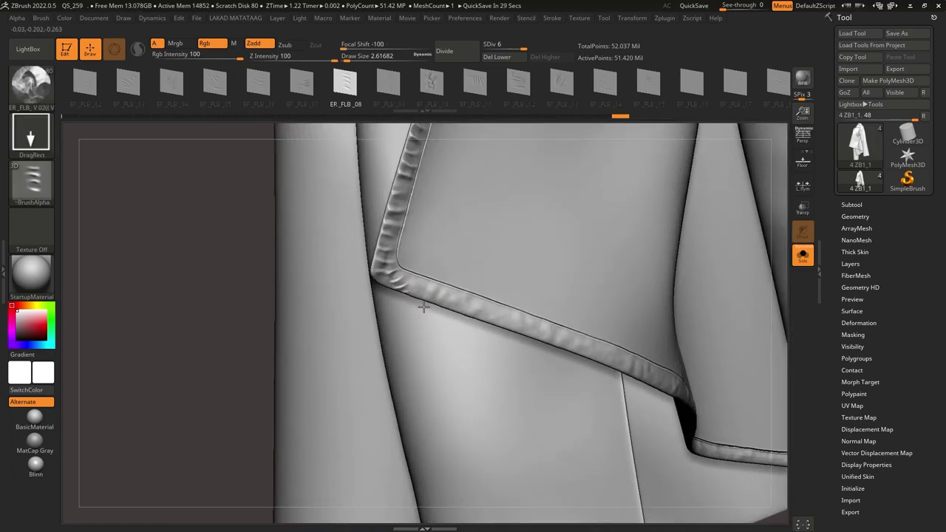
key("ctrl+z")
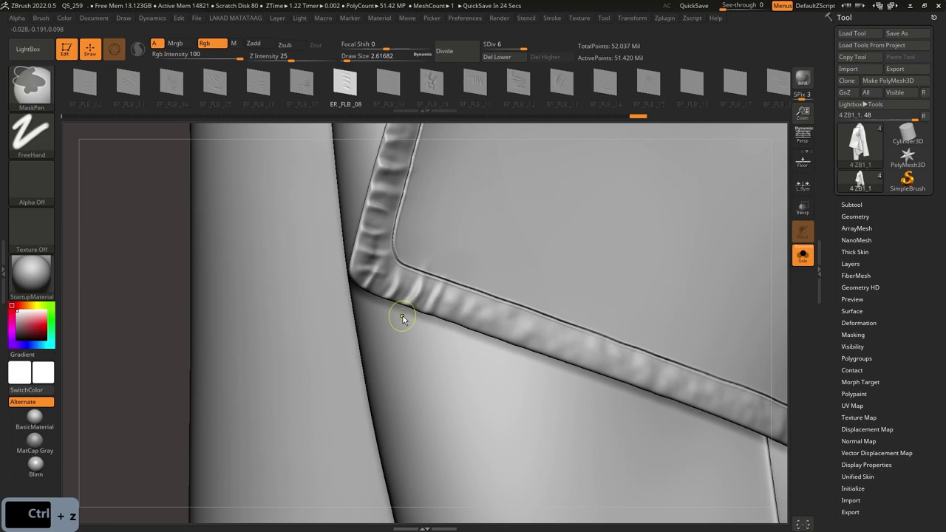
key("ctrl+z")
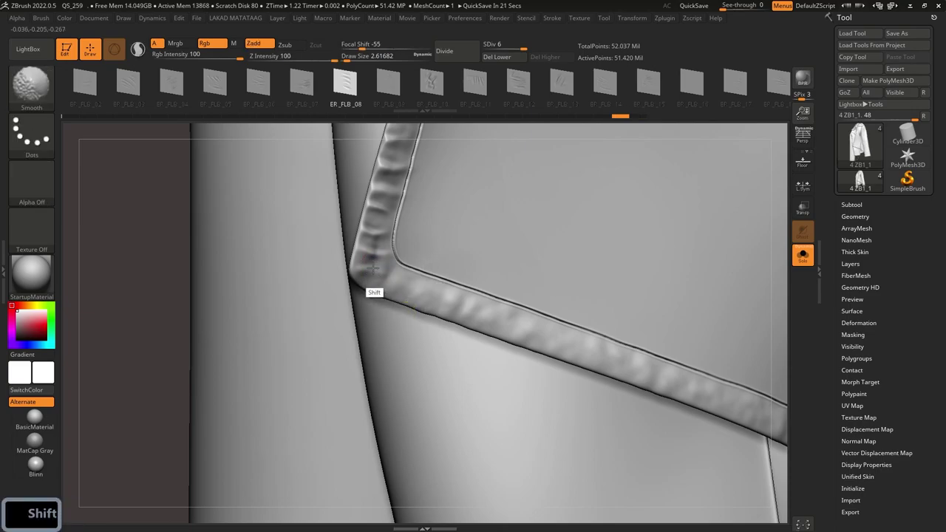
mouse_move(378, 274)
left_mouse_down()
mouse_move(437, 292)
mouse_move(443, 346)
mouse_move(435, 350)
left_mouse_up()
left_click_drag(435, 301, 473, 327)
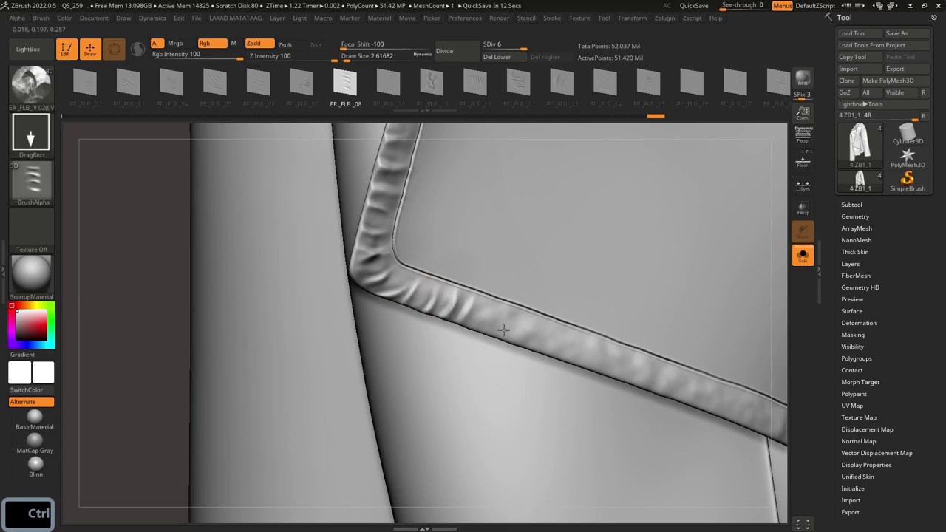
mouse_move(490, 330)
right_mouse_down("ctrl")
mouse_move(450, 241)
mouse_move(401, 332)
right_mouse_up("ctrl")
left_click_drag(401, 329, 437, 340, "shift")
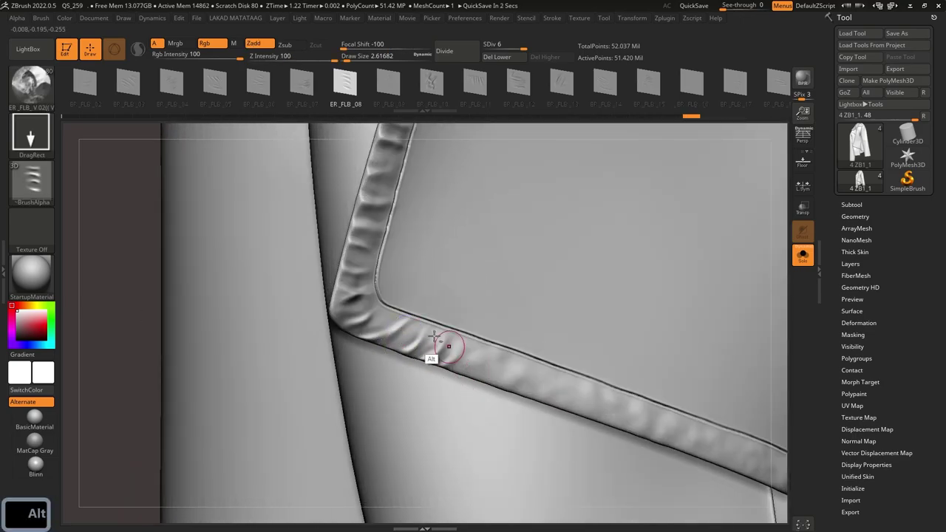
Step: Stamp ER_FLB_08 folds along the remaining hem strip beyond the front corner, undoing any uneven stamp
right_click_drag(469, 365, 419, 299, "alt")
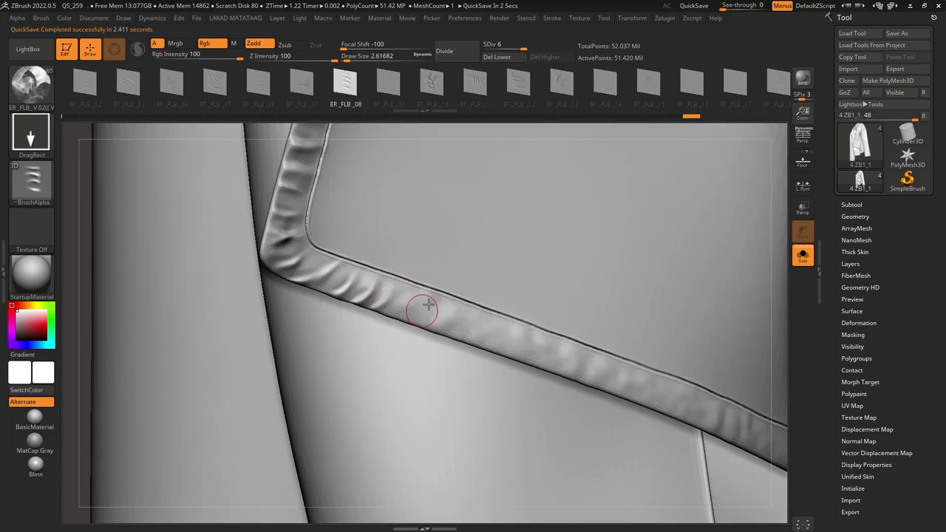
key("ctrl+z")
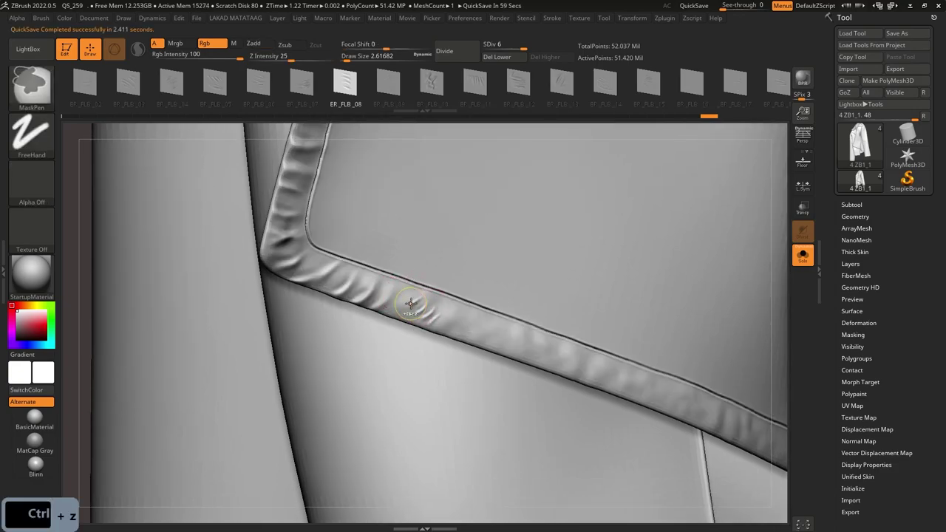
left_click_drag(480, 347, 570, 362)
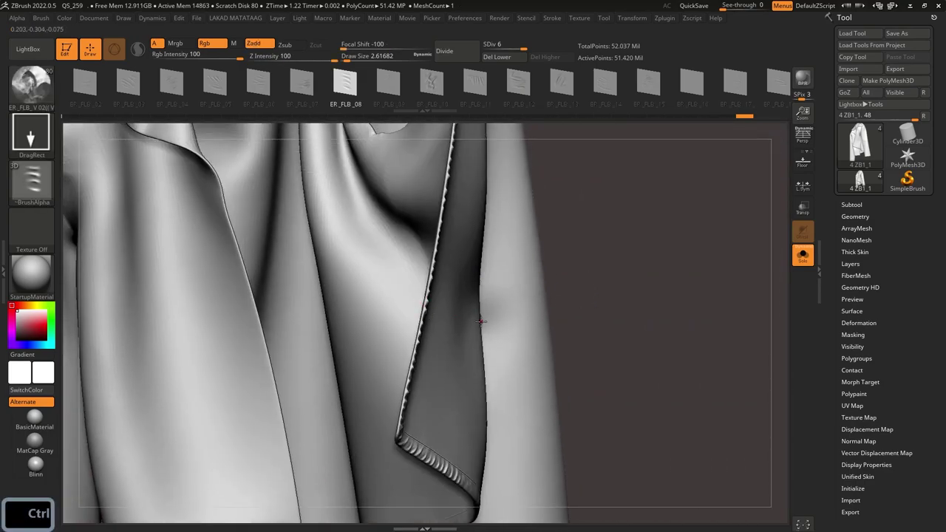
Step: Inflate the puckered front strip up to the lapel's lower edge with the Inflat brush at a draw size of 5.75148
key("b")
key("i")
key("n")
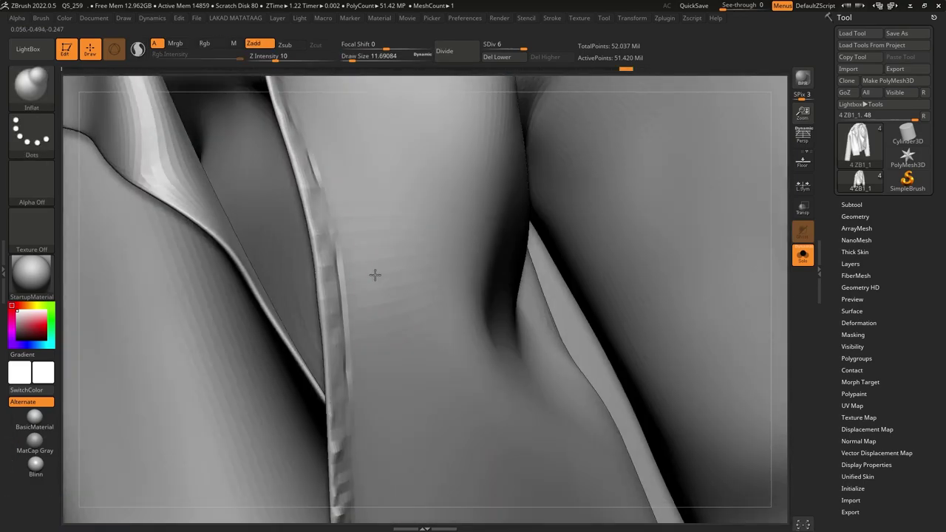
key("ctrl+z")
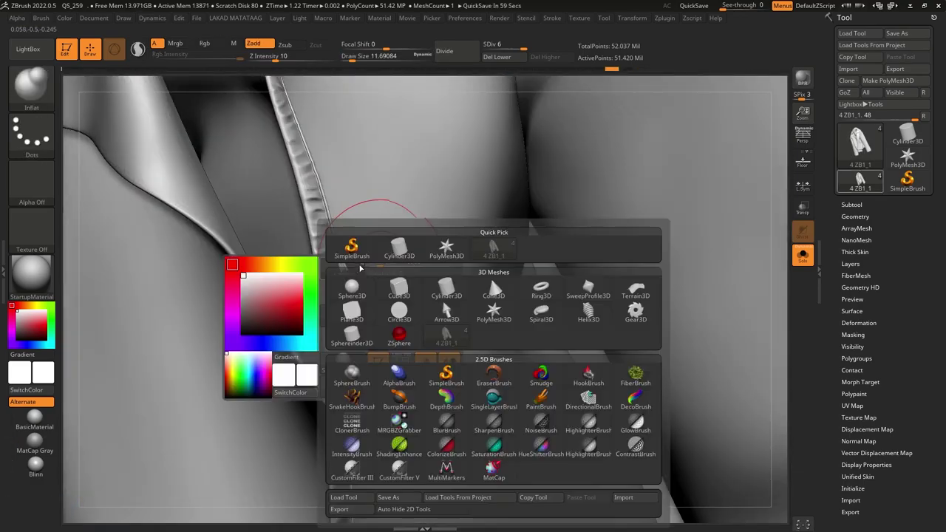
key("s")
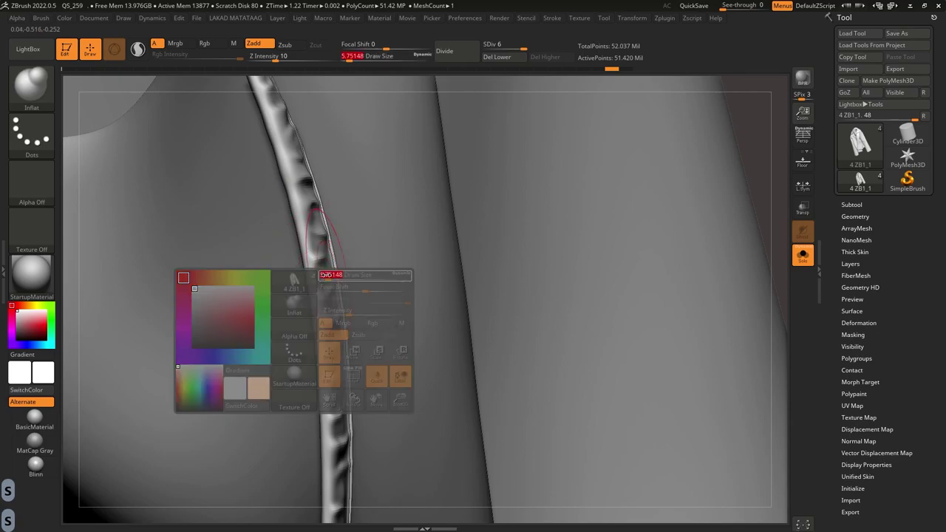
left_click_drag(309, 259, 311, 266)
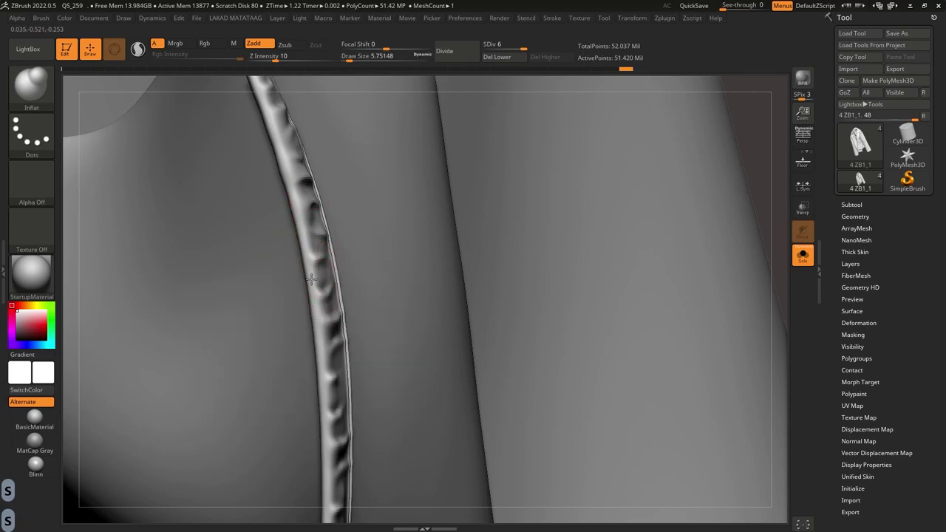
key("alt")
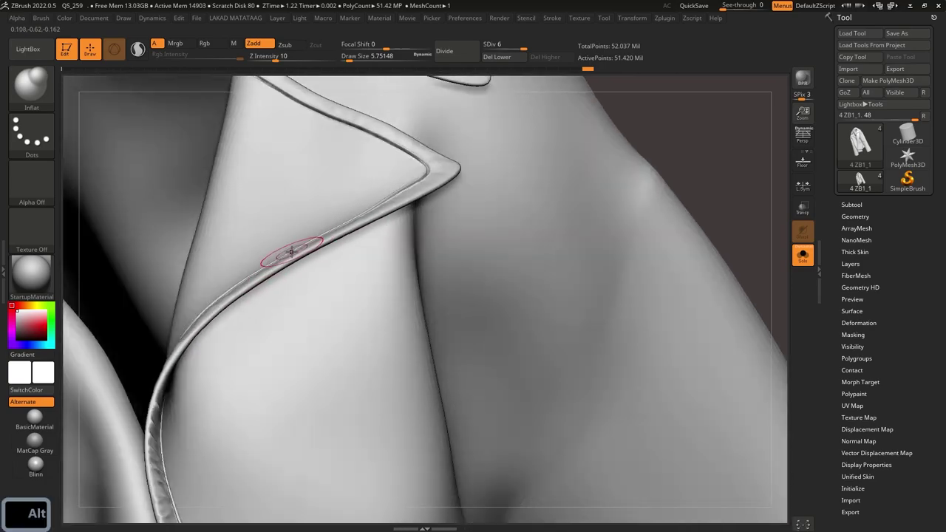
left_click_drag(274, 261, 191, 336)
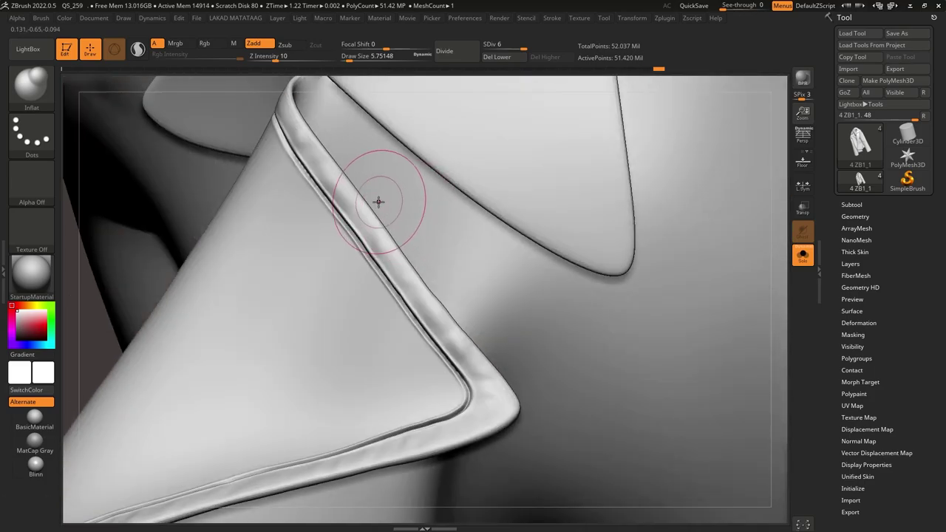
Step: Inflate the lapel's upper edge strip toward the collar, undoing bad strokes and smoothing where it tucks under the collar
key("ctrl+z")
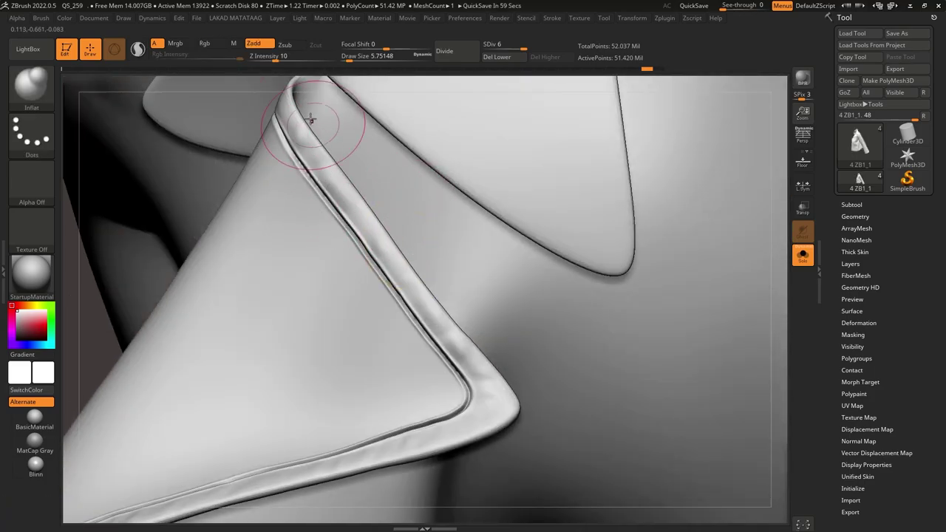
mouse_move(298, 151)
right_mouse_down("alt")
mouse_move(327, 182)
mouse_move(321, 167)
right_mouse_up("alt")
left_click_drag(321, 167, 314, 148)
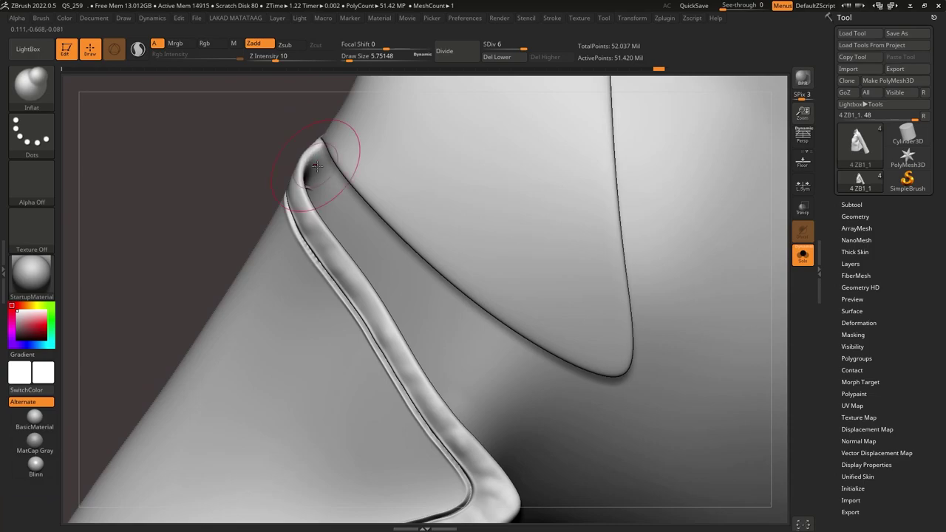
key("ctrl+z")
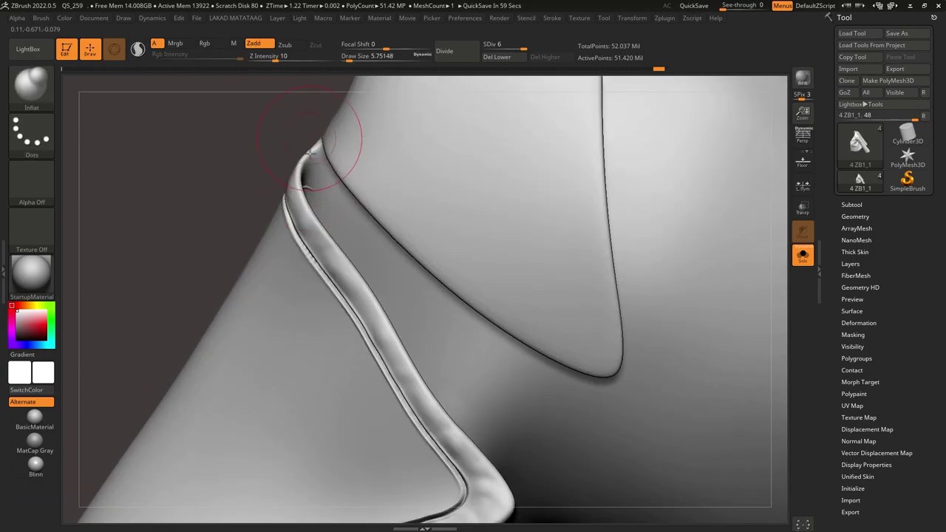
key("shift")
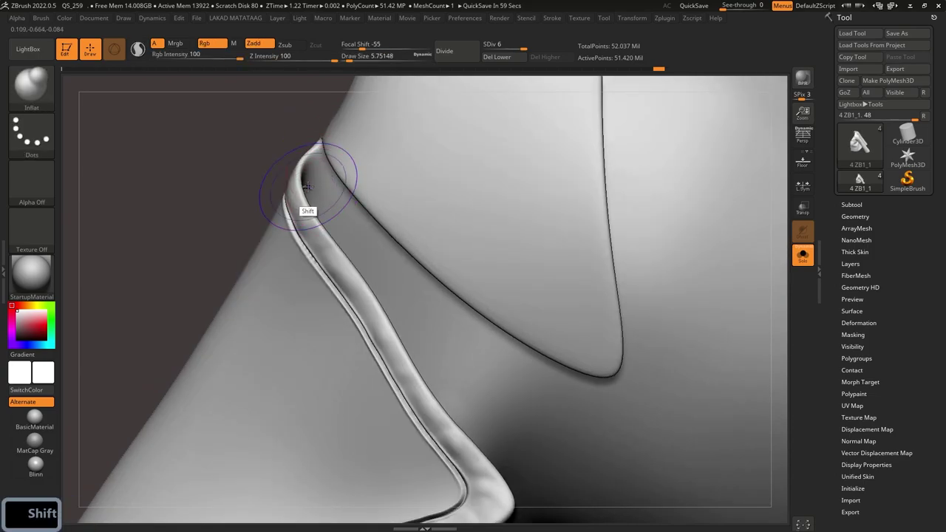
right_click_drag(338, 253, 320, 331, "ctrl")
right_click_drag(318, 232, 326, 273, "ctrl")
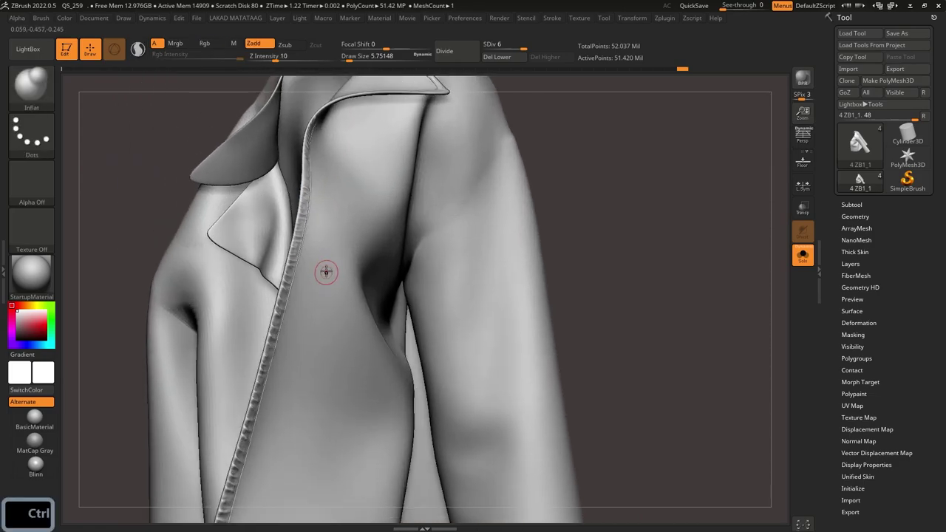
right_click_drag(325, 210, 327, 247, "ctrl")
right_click_drag(326, 173, 316, 334, "alt")
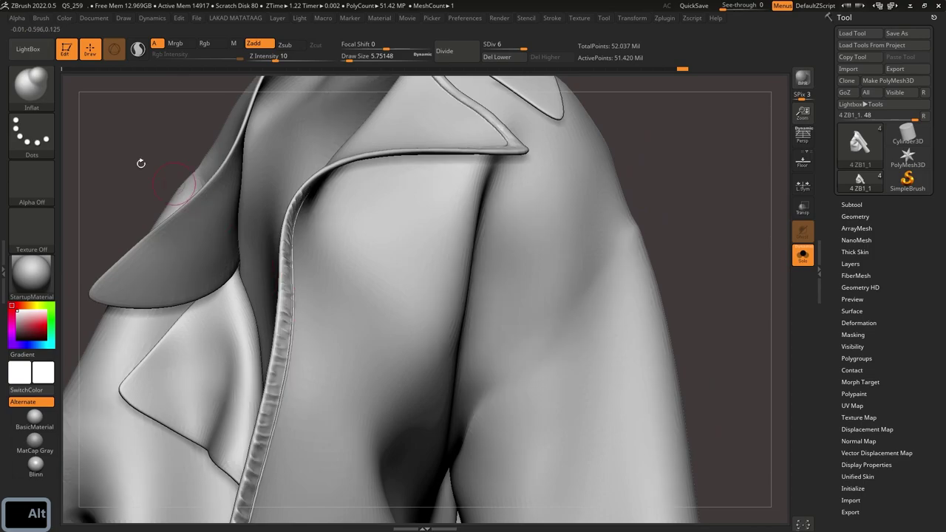
Step: Load the ER_FLB fold brush set from LightBox, choose ER_FLB_13, and undo a test stamp on the lapel's upper strip
left_click(29, 48)
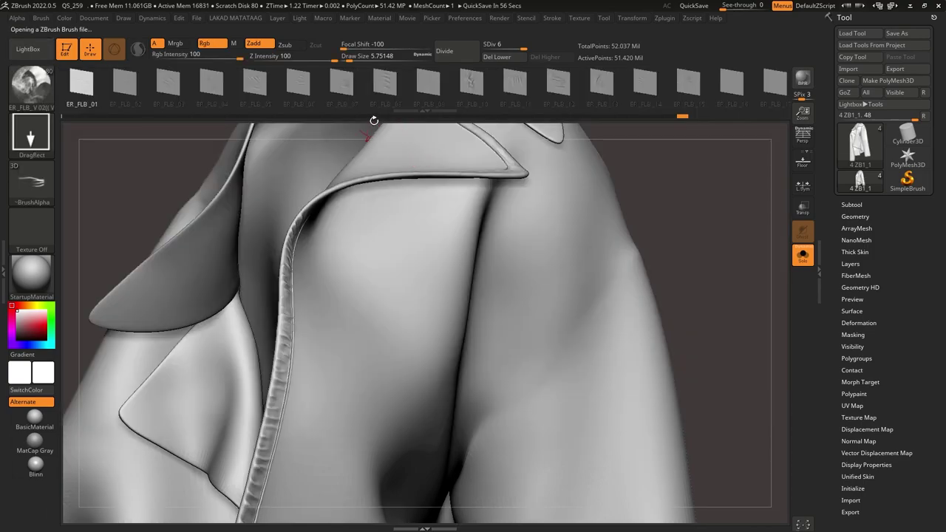
mouse_move(509, 91)
left_mouse_down()
mouse_move(403, 94)
mouse_move(425, 96)
left_mouse_up()
mouse_move(423, 126)
right_mouse_down("alt")
mouse_move(340, 221)
mouse_move(406, 264)
right_mouse_up("alt")
left_click_drag(444, 311, 444, 298)
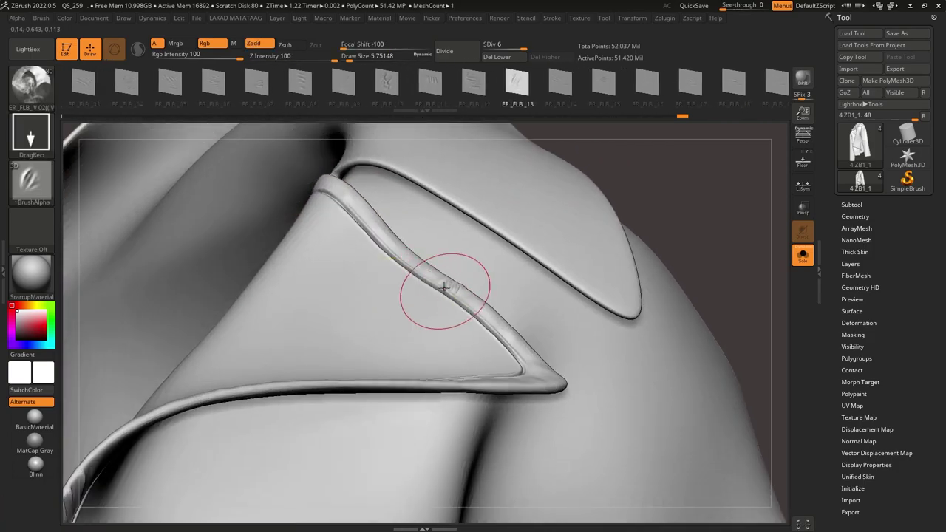
right_click_drag(443, 297, 427, 343)
key("ctrl+z")
mouse_move(518, 84)
left_mouse_down()
mouse_move(417, 86)
mouse_move(311, 108)
mouse_move(652, 114)
mouse_move(760, 89)
mouse_move(484, 104)
left_mouse_up()
left_click(484, 102)
Step: Stamp ER_FLB_13 folds on the strip where the front edge curves into the lapel's lower edge
mouse_move(157, 480)
right_mouse_down("alt")
mouse_move(287, 242)
mouse_move(291, 294)
right_mouse_up("alt")
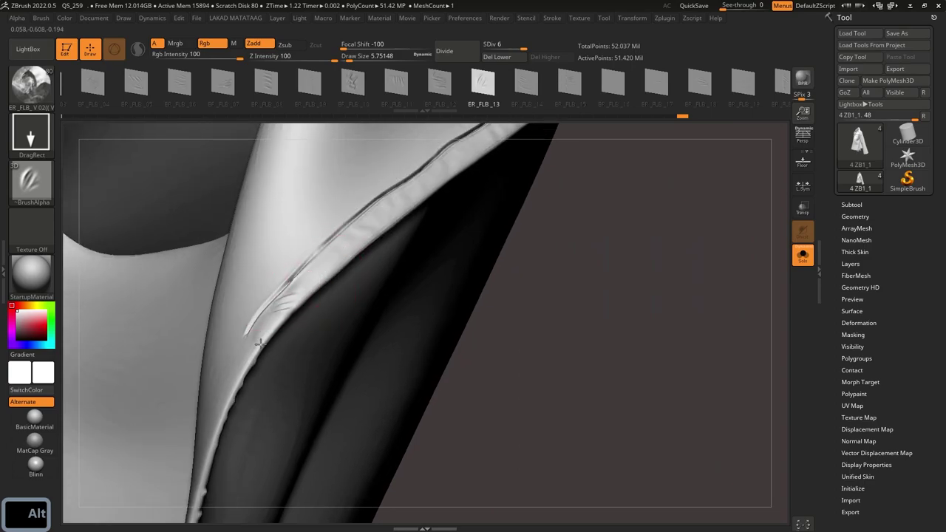
left_click_drag(260, 343, 215, 300)
right_click_drag(266, 297, 363, 407)
left_click_drag(367, 410, 262, 429)
left_click_drag(438, 350, 306, 374)
left_click_drag(541, 268, 381, 318)
right_click_drag(650, 179, 482, 273, "alt")
left_click_drag(482, 273, 327, 365)
right_click_drag(327, 365, 467, 254)
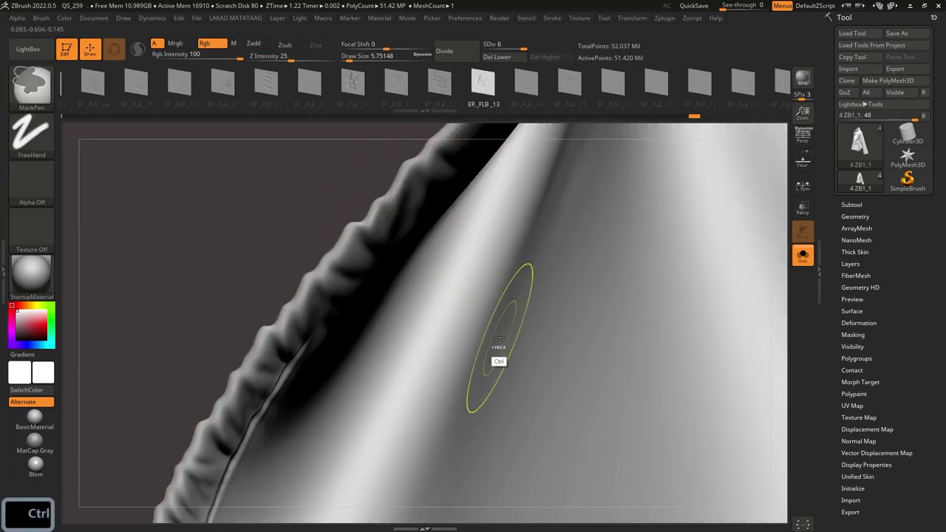
Step: Undo the latest ER_FLB_13 folds on the lapel's lower strip and enable BackfaceMask for the brush
key("ctrl+z")
mouse_move(496, 332)
right_mouse_down()
mouse_move(399, 218)
mouse_move(418, 230)
mouse_move(376, 274)
right_mouse_up()
key("ctrl+z")
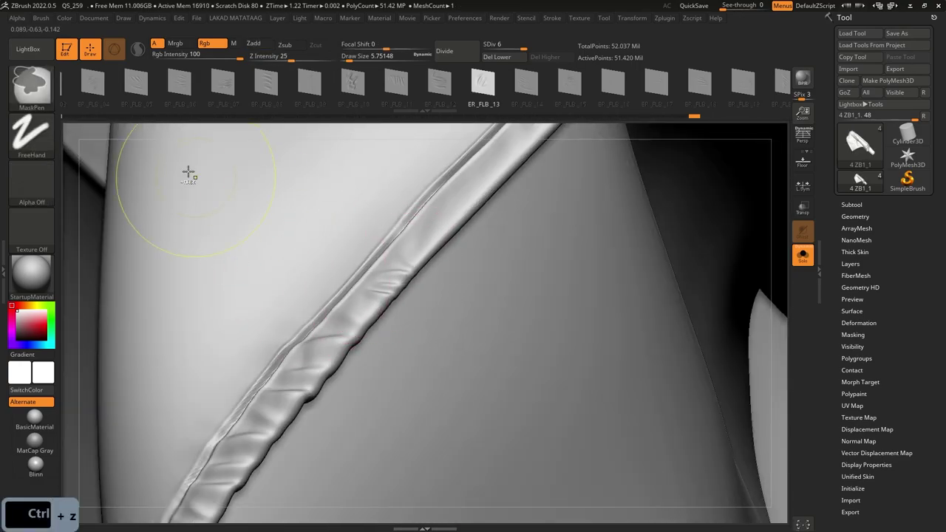
left_click(41, 17)
left_click_drag(146, 280, 150, 198)
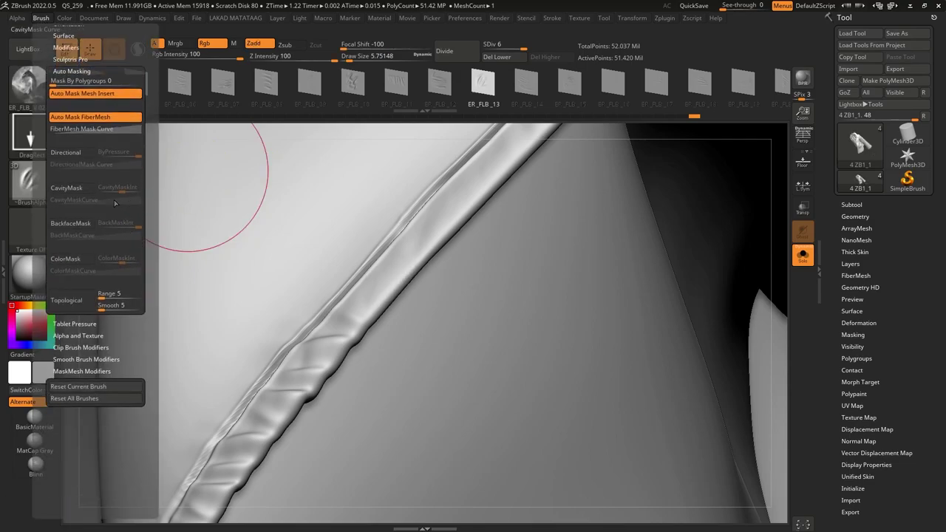
left_click(87, 224)
right_click_drag(289, 287, 285, 246)
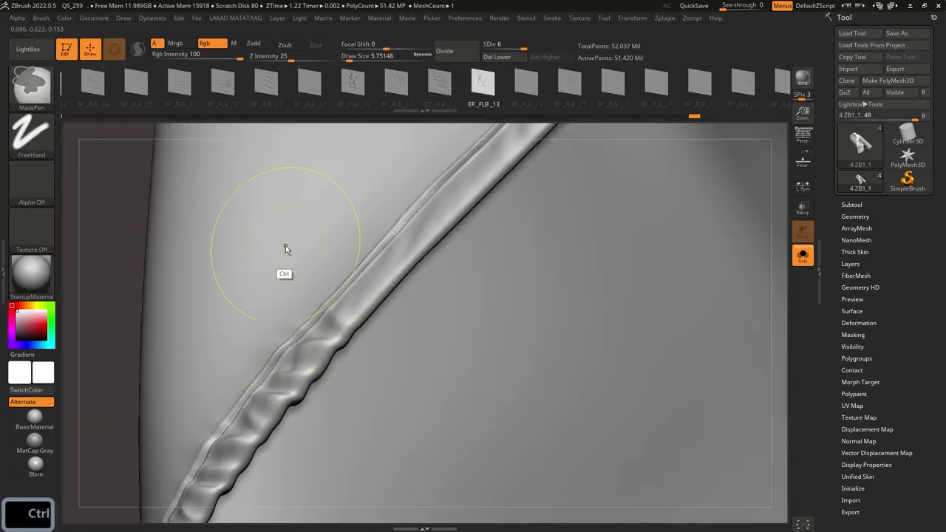
left_click(683, 118)
mouse_move(473, 229)
right_mouse_down()
mouse_move(416, 239)
mouse_move(352, 350)
mouse_move(367, 269)
right_mouse_up()
key("ctrl+z")
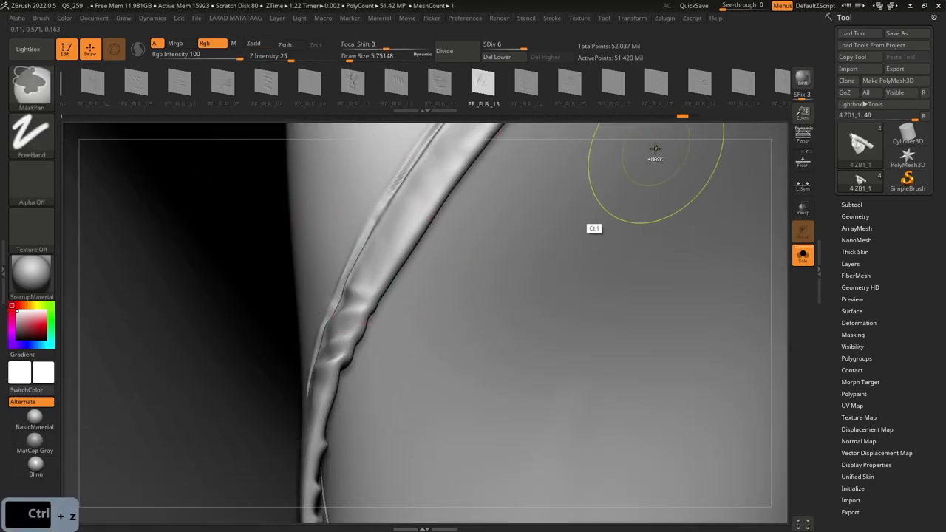
Step: Stamp ER_FLB_13 folds up the curved lower strip of the lapel with backface masking active
right_click_drag(357, 354, 331, 349)
left_click_drag(261, 407, 252, 438)
left_click_drag(341, 347, 342, 331)
right_click_drag(343, 328, 438, 287)
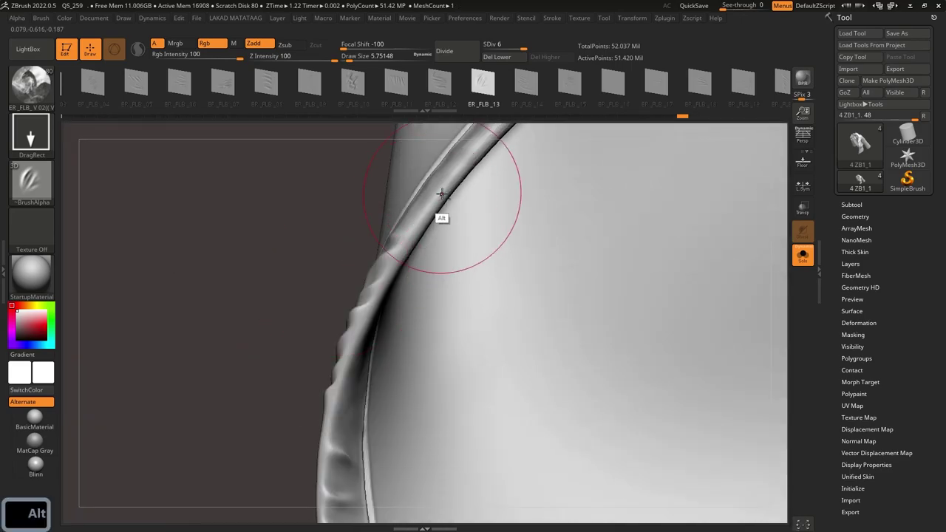
right_click_drag(434, 206, 403, 255, "alt")
right_click_drag(402, 255, 364, 276)
mouse_move(367, 286)
left_mouse_down()
mouse_move(286, 342)
mouse_move(259, 332)
left_mouse_up()
left_click_drag(376, 258, 288, 276)
right_click_drag(510, 131, 402, 230, "alt")
left_click_drag(403, 222, 271, 285)
Step: Undo the uneven fold and continue ER_FLB_13 folds along the lapel's lower strip and around its pointed corner
mouse_move(325, 269)
right_mouse_down("ctrl")
mouse_move(384, 190)
mouse_move(374, 232)
mouse_move(416, 210)
mouse_move(346, 326)
right_mouse_up("ctrl")
left_click(370, 232, "ctrl")
right_click_drag(368, 245, 346, 374)
key("ctrl+z")
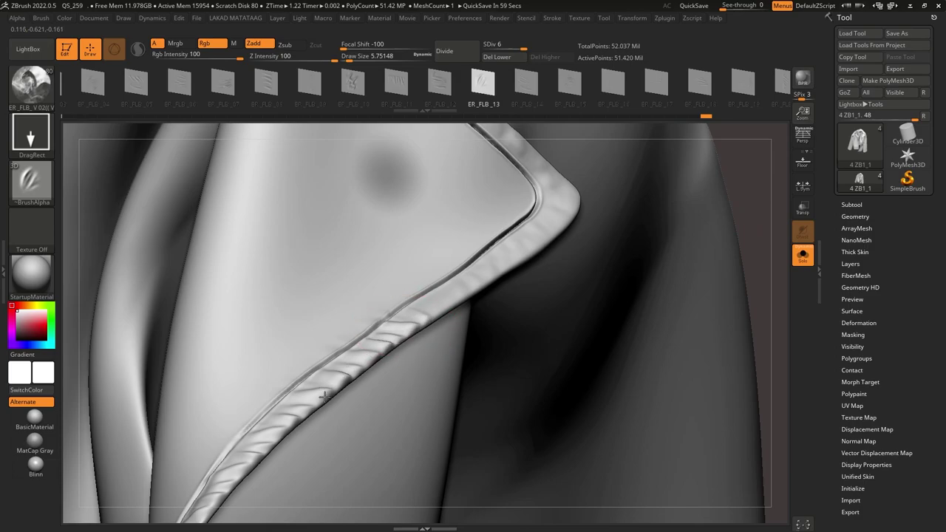
right_click_drag(415, 290, 429, 248)
right_click_drag(429, 247, 425, 428, "ctrl")
right_click_drag(446, 222, 480, 294)
left_click_drag(482, 351, 440, 372)
left_click_drag(318, 374, 327, 374)
left_click_drag(526, 262, 535, 311)
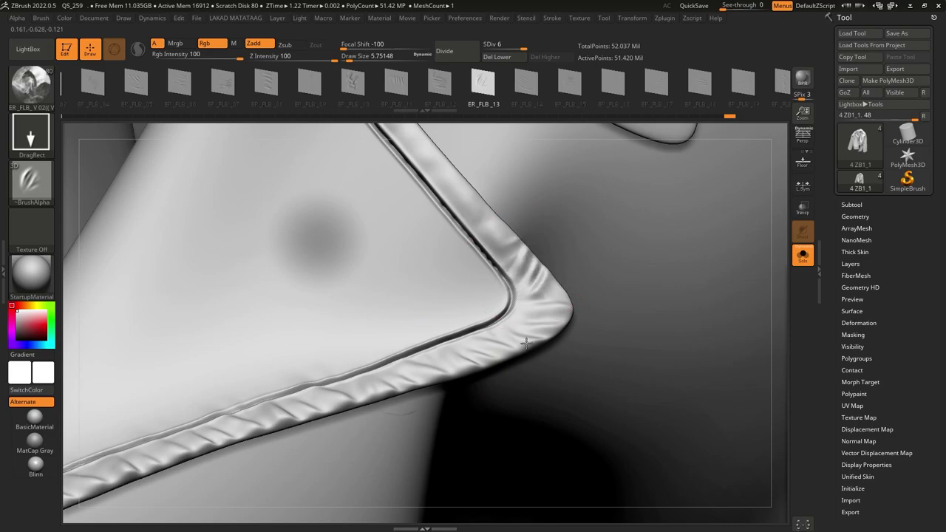
Step: Undo the fold spilling off the lapel corner, isolate and mask the body panel beneath, and show the whole jacket again
right_click_drag(490, 249, 509, 219)
mouse_move(507, 222)
left_mouse_down("shift")
mouse_move(507, 241)
mouse_move(473, 274)
left_mouse_up("shift")
key("ctrl+z")
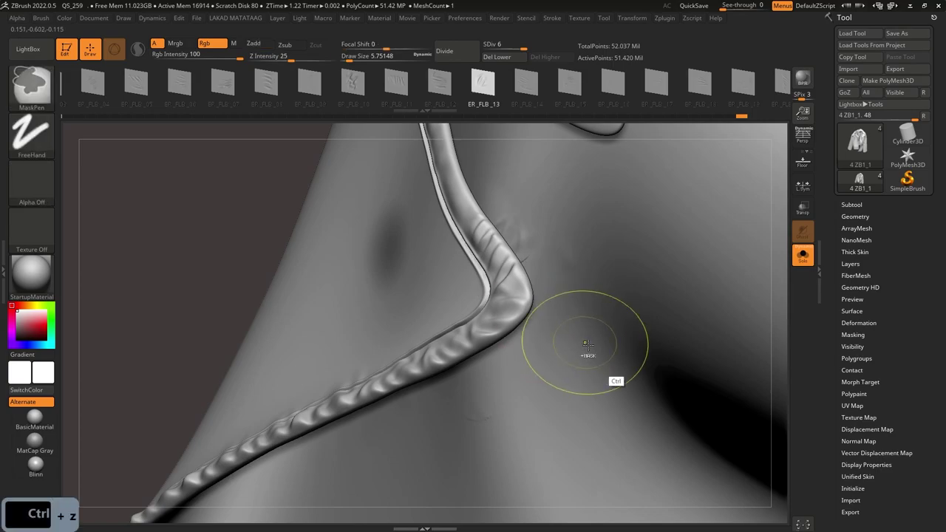
left_click(613, 274, "ctrl+shift")
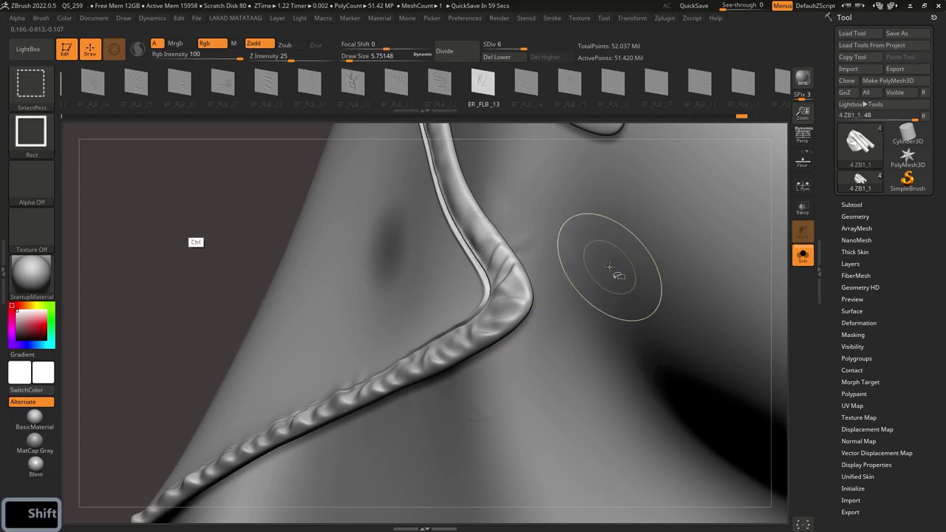
left_click(214, 224, "ctrl")
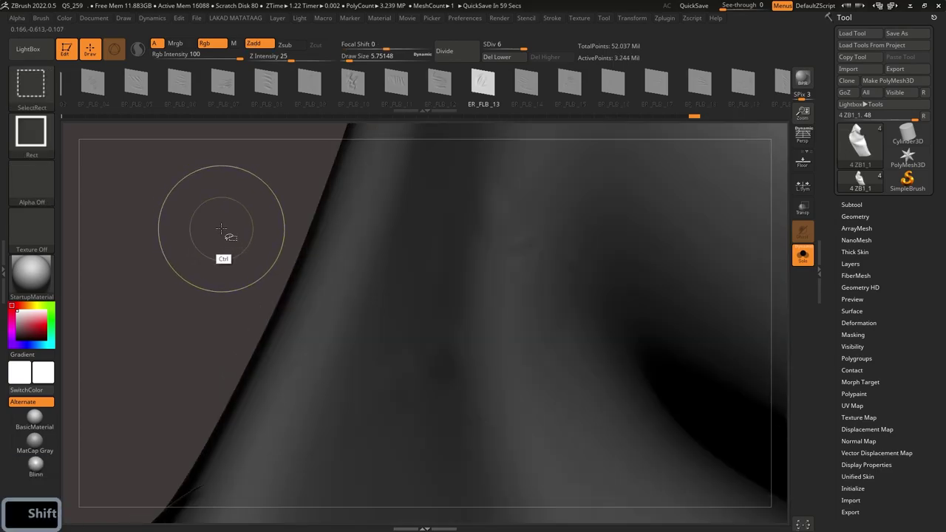
left_click(222, 229, "ctrl+shift")
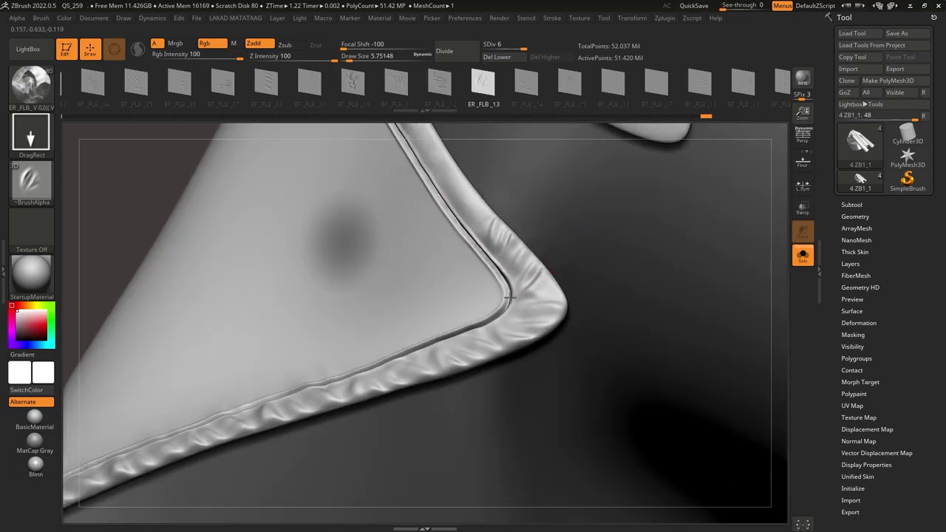
Step: Stamp ER_FLB_13 folds along the lapel's upper strip from the corner toward the collar, undoing the last misplaced ones
right_click_drag(473, 223, 478, 328, "alt")
mouse_move(473, 286)
left_mouse_down()
mouse_move(488, 352)
mouse_move(507, 368)
left_mouse_up()
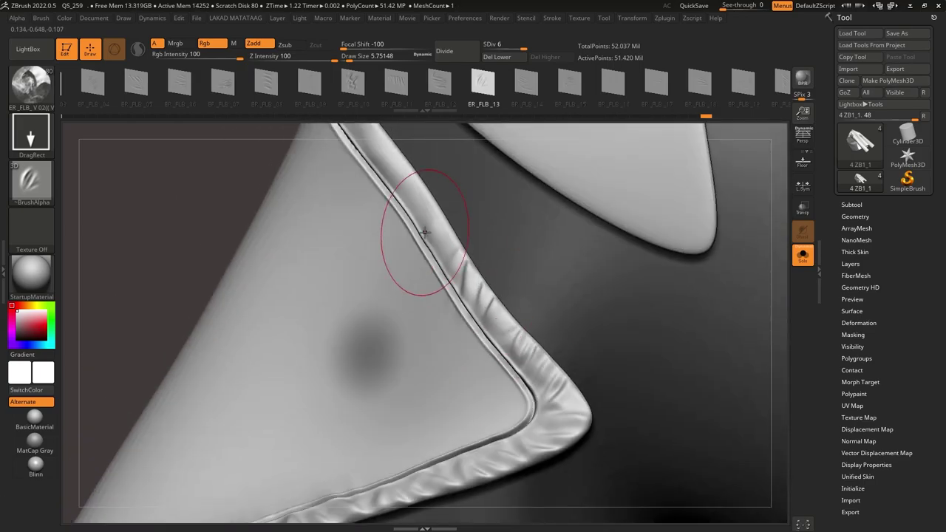
right_click_drag(471, 274, 455, 295)
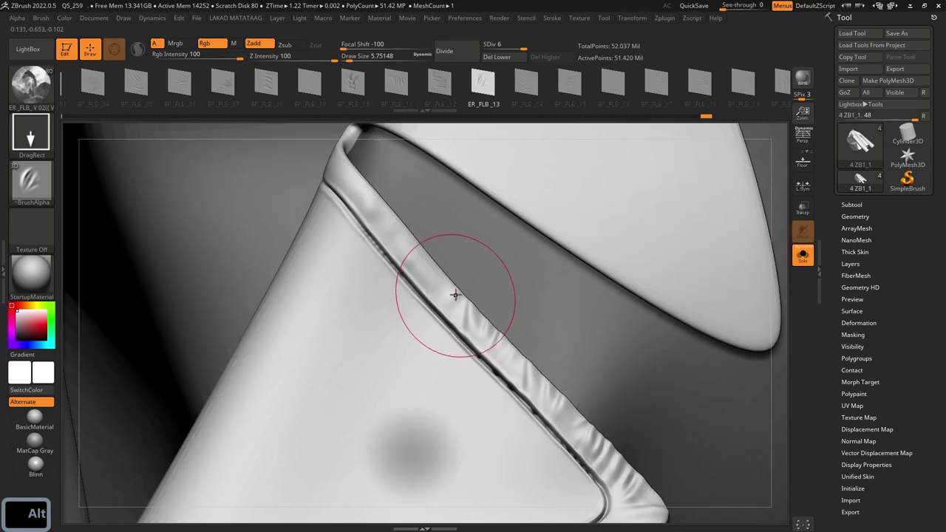
left_click_drag(433, 285, 433, 343)
mouse_move(428, 306)
right_mouse_down()
mouse_move(414, 236)
mouse_move(439, 296)
right_mouse_up()
right_click_drag(370, 264, 403, 207)
right_click_drag(402, 207, 411, 265, "alt")
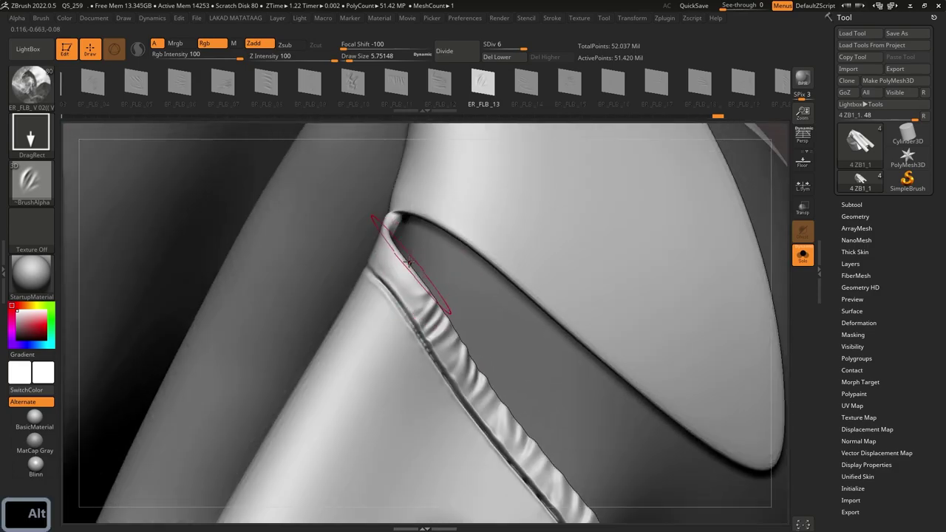
key("ctrl+z")
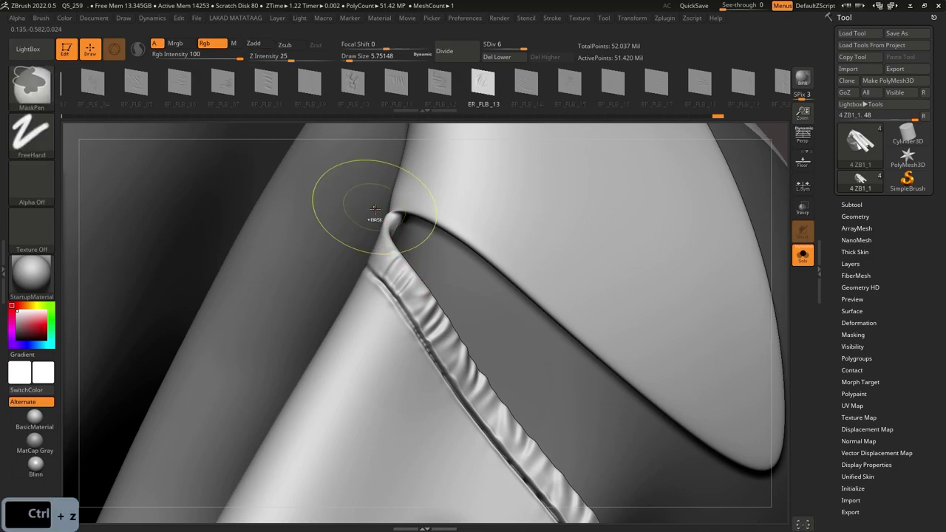
key("ctrl+z")
Step: Clear the mask, reduce the draw size to about 1.13, and smooth the folds along the lapel's upper strip toward the collar, undoing the last stroke
right_click_drag(431, 342, 665, 214, "alt")
left_click_drag(676, 173, 671, 185, "ctrl")
mouse_move(481, 200)
right_mouse_down()
mouse_move(522, 264)
mouse_move(539, 236)
right_mouse_up()
key("s")
left_click_drag(539, 237, 532, 237)
right_click_drag(452, 179, 497, 205, "ctrl")
key("s")
left_click_drag(474, 188, 467, 188)
right_click_drag(513, 253, 446, 213, "shift")
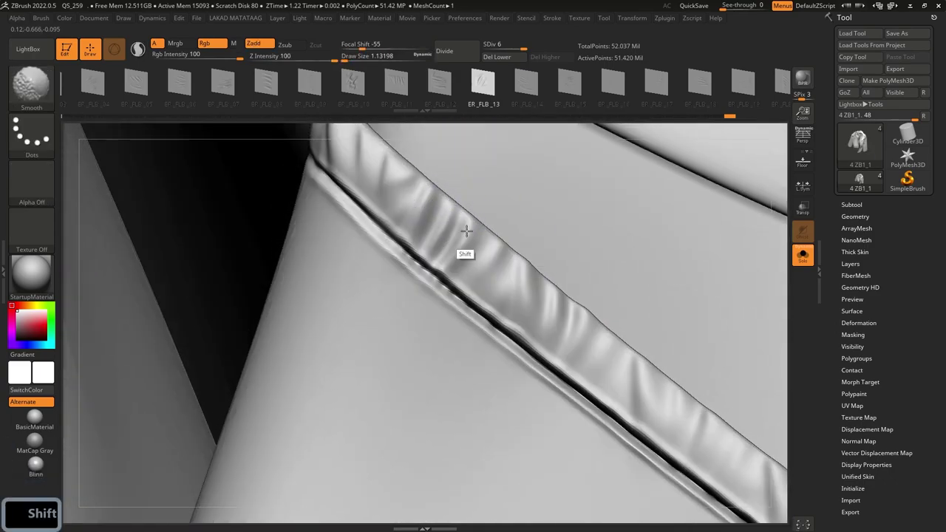
right_click_drag(508, 263, 451, 215)
right_click_drag(451, 215, 414, 221, "alt")
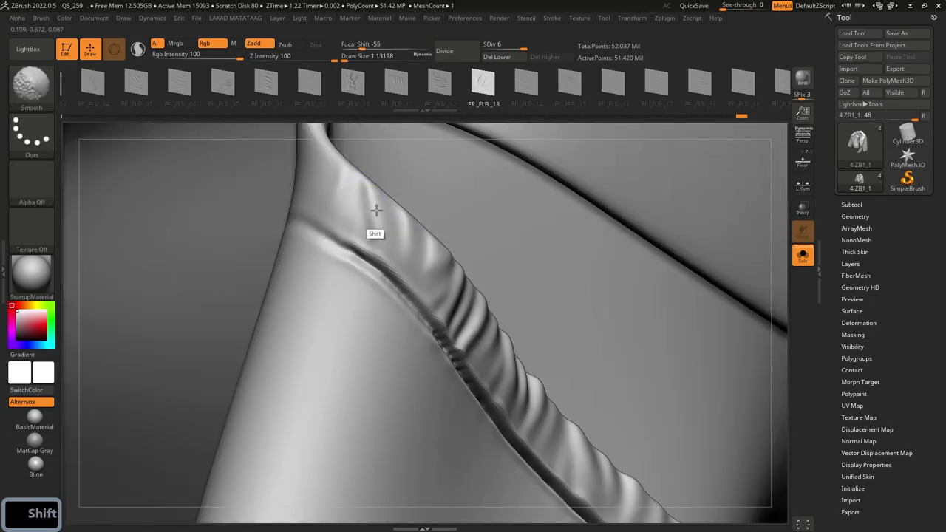
mouse_move(468, 296)
right_mouse_down()
mouse_move(437, 313)
mouse_move(452, 336)
right_mouse_up()
key("ctrl+z")
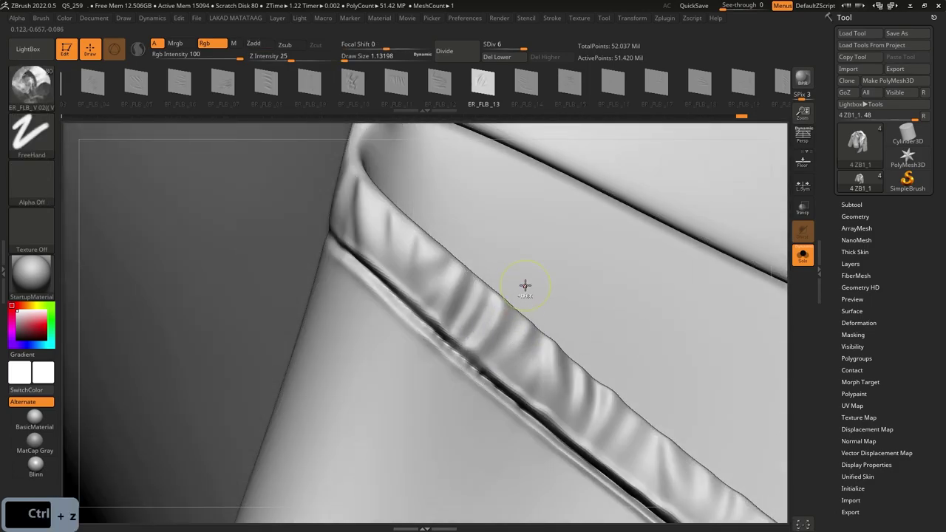
Step: Recut the seam groove beside the lapel's upper strip with DamStandard and smooth the rough spots along it
key("b")
key("d")
key("s")
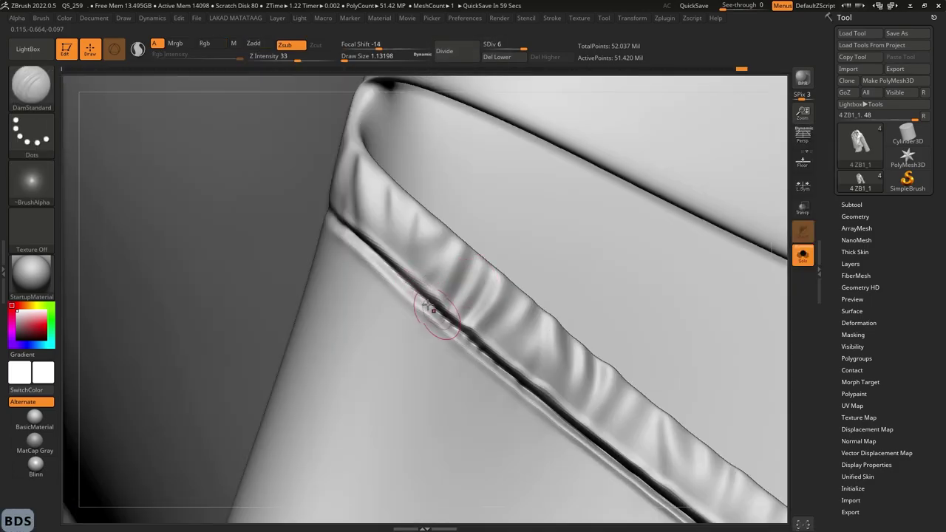
mouse_move(463, 317)
left_mouse_down("shift")
mouse_move(485, 345)
mouse_move(473, 321)
left_mouse_up("shift")
right_click_drag(472, 321, 443, 222)
mouse_move(444, 222)
right_mouse_down("ctrl")
mouse_move(487, 300)
mouse_move(451, 221)
right_mouse_up("ctrl")
mouse_move(451, 222)
right_mouse_down("ctrl")
mouse_move(493, 319)
mouse_move(477, 299)
right_mouse_up("ctrl")
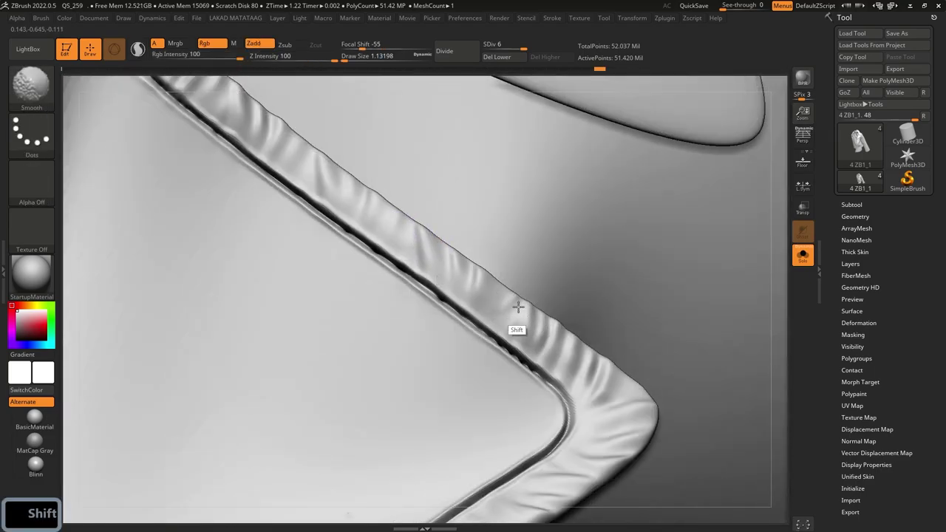
Step: Refine the seam at the lapel's pointed corner and soften its folds with a draw size of about 1.53, undoing the poor stroke
right_click_drag(559, 348, 554, 376)
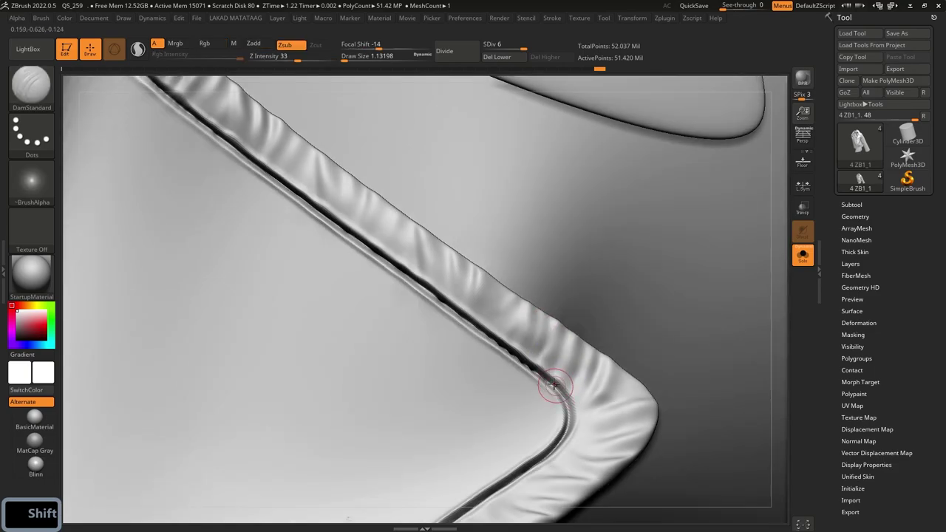
key("shift")
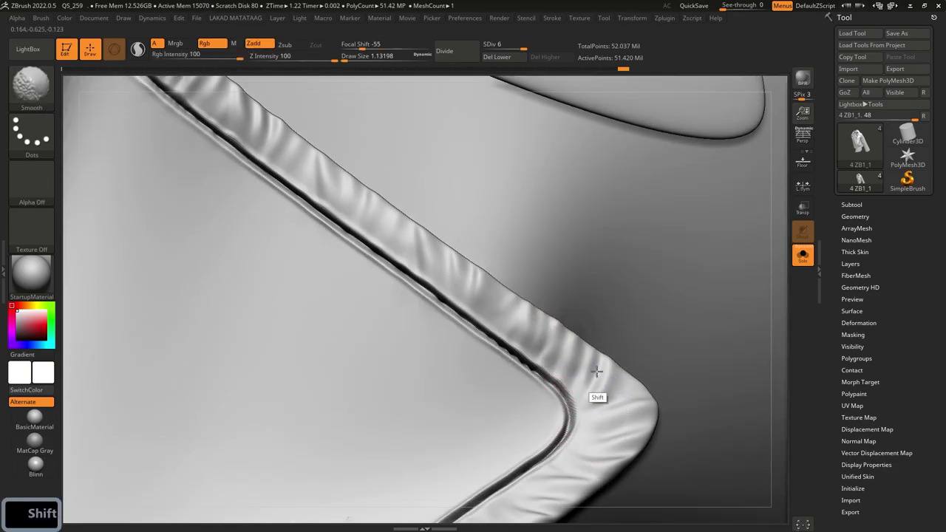
key("s")
mouse_move(615, 380)
left_mouse_down()
mouse_move(608, 389)
mouse_move(627, 447)
left_mouse_up()
key("ctrl+z")
key("s")
key("shift")
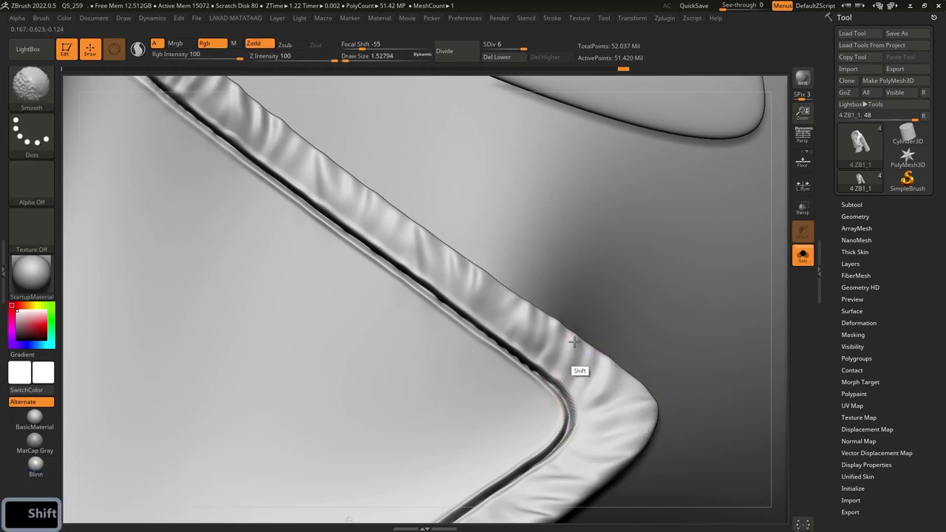
Step: Smooth the seam and folds from the lapel's pointed corner down along its lower strip
mouse_move(485, 337)
right_mouse_down()
mouse_move(495, 254)
mouse_move(422, 184)
mouse_move(529, 294)
right_mouse_up()
key("shift")
left_click_drag(542, 363, 542, 366, "shift")
right_click_drag(381, 489, 521, 313, "alt")
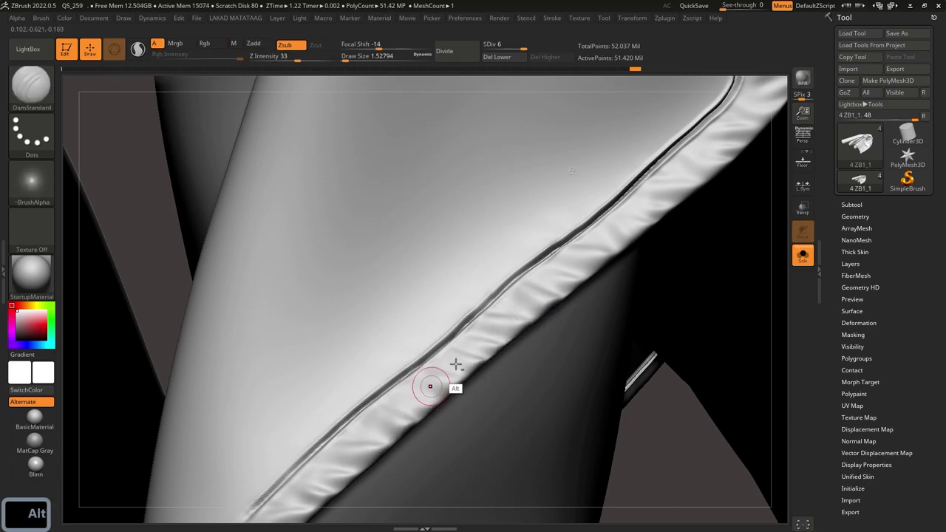
right_click_drag(431, 386, 576, 272, "alt")
right_click_drag(434, 400, 510, 325)
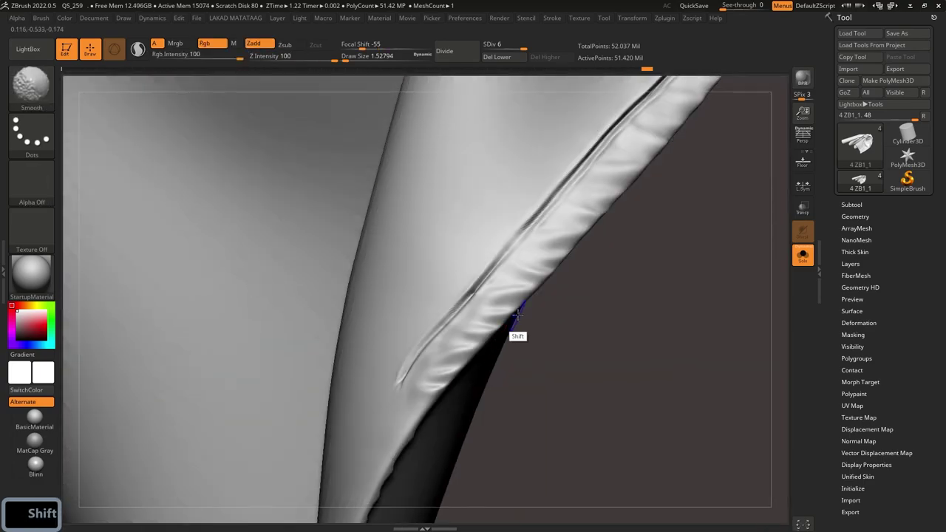
mouse_move(447, 358)
right_mouse_down()
mouse_move(450, 300)
mouse_move(482, 310)
right_mouse_up()
Step: Smooth the folds along the curved section of the strip where the lapel rolls into the front edge
mouse_move(485, 420)
right_mouse_down()
mouse_move(459, 296)
mouse_move(475, 335)
right_mouse_up()
right_click_drag(472, 285, 454, 399, "ctrl")
mouse_move(442, 264)
right_mouse_down("ctrl")
mouse_move(424, 365)
mouse_move(376, 264)
mouse_move(406, 206)
right_mouse_up("ctrl")
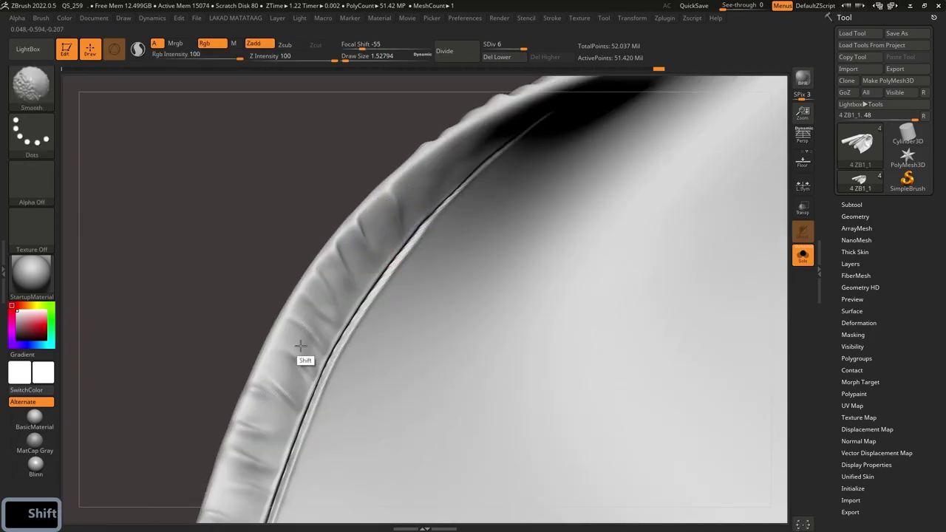
right_click_drag(303, 354, 370, 279, "shift")
mouse_move(312, 477)
right_mouse_down("ctrl")
mouse_move(355, 222)
mouse_move(494, 311)
right_mouse_up("ctrl")
mouse_move(350, 500)
right_mouse_down("alt")
mouse_move(404, 317)
mouse_move(385, 314)
right_mouse_up("alt")
right_click_drag(377, 229, 565, 243, "ctrl")
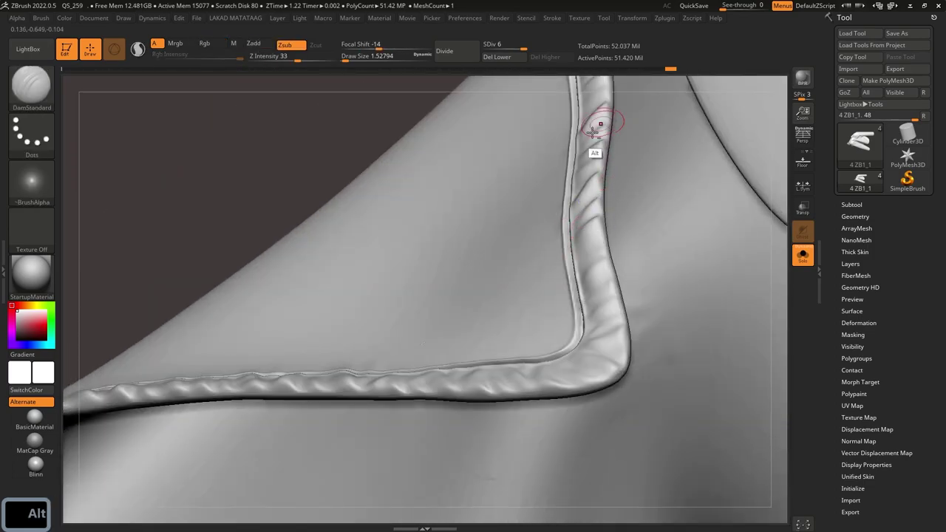
Step: Inflate the strip around the lapel's pointed corner with the Inflat brush at a draw size of about 3.11
right_click_drag(604, 120, 591, 197, "alt")
key("b")
key("i")
key("n")
key("s")
left_click_drag(548, 178, 555, 175)
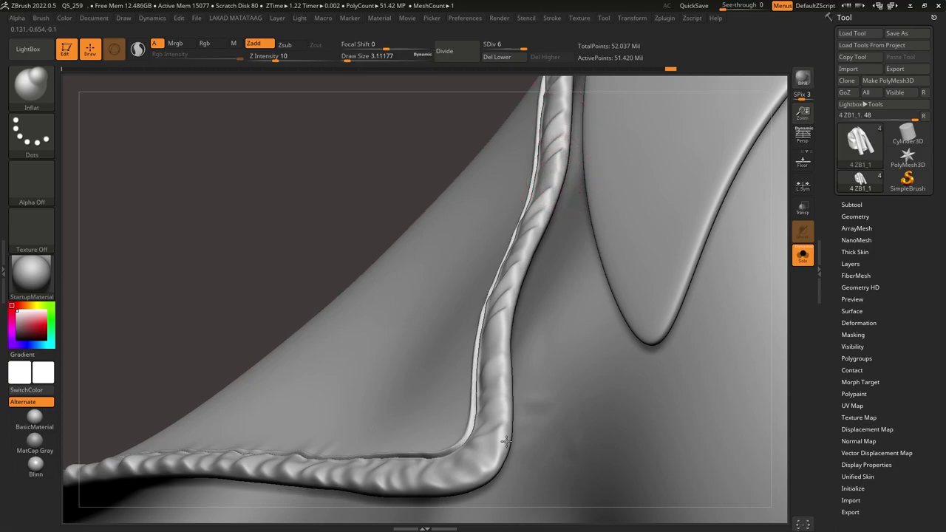
left_click_drag(506, 441, 490, 474)
Step: Flatten the raised folds on the lapel's upper strip near the collar with TrimDynamic
right_click_drag(489, 474, 454, 437)
right_click_drag(460, 281, 473, 244, "ctrl")
right_click_drag(473, 243, 519, 342)
mouse_move(411, 349)
right_mouse_down("ctrl")
mouse_move(426, 386)
mouse_move(355, 332)
mouse_move(376, 264)
mouse_move(360, 293)
right_mouse_up("ctrl")
key("b")
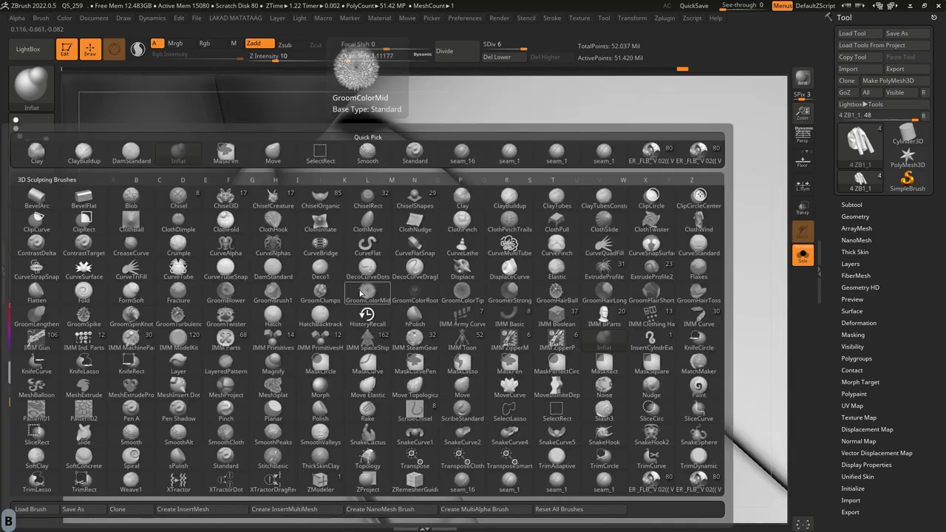
key("t")
key("d")
right_click_drag(320, 264, 302, 239)
left_click_drag(302, 239, 358, 360)
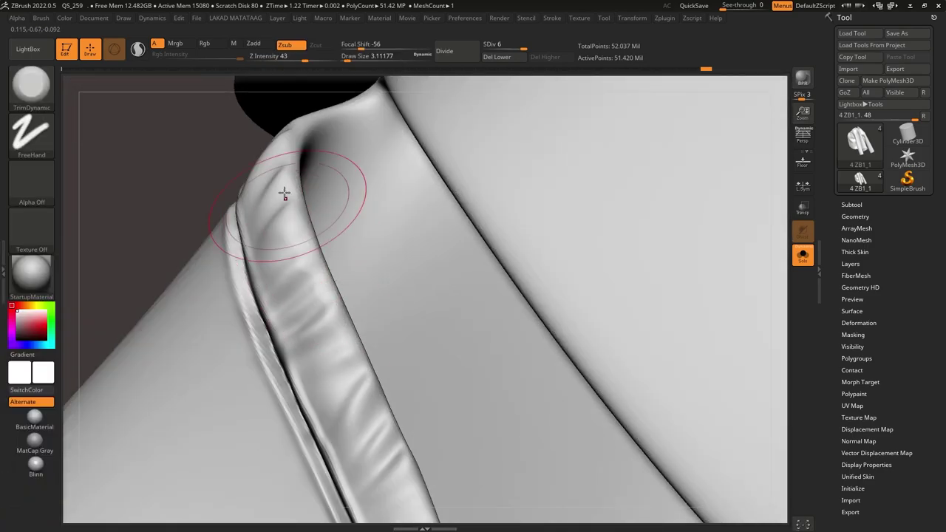
left_click_drag(287, 207, 330, 346)
Step: Continue trimming folds down the lapel's upper strip, undo the last two strokes, and smooth the strip's edge
right_click_drag(329, 346, 334, 238, "alt")
right_click_drag(334, 238, 325, 226)
left_click_drag(326, 226, 398, 412)
left_click_drag(379, 353, 387, 350, "shift")
key("ctrl+z")
key("ctrl+z")
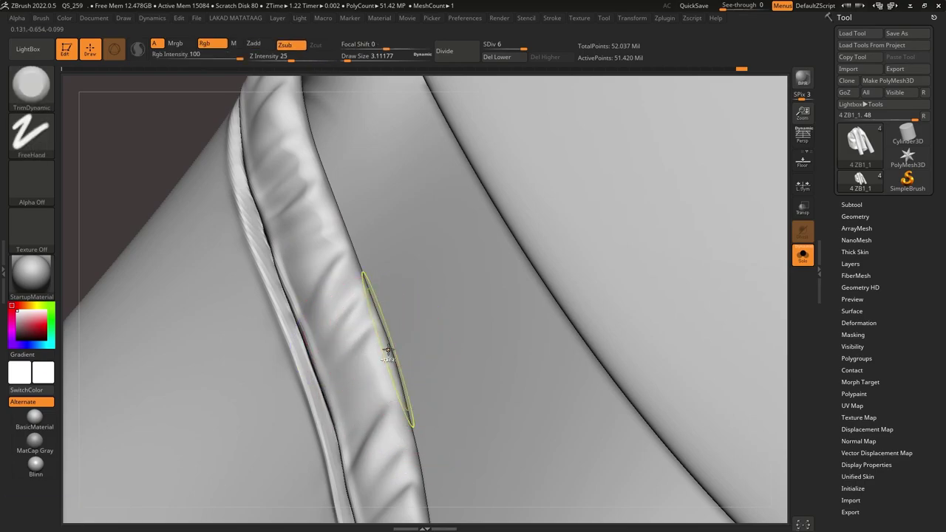
left_click_drag(319, 188, 353, 245, "shift")
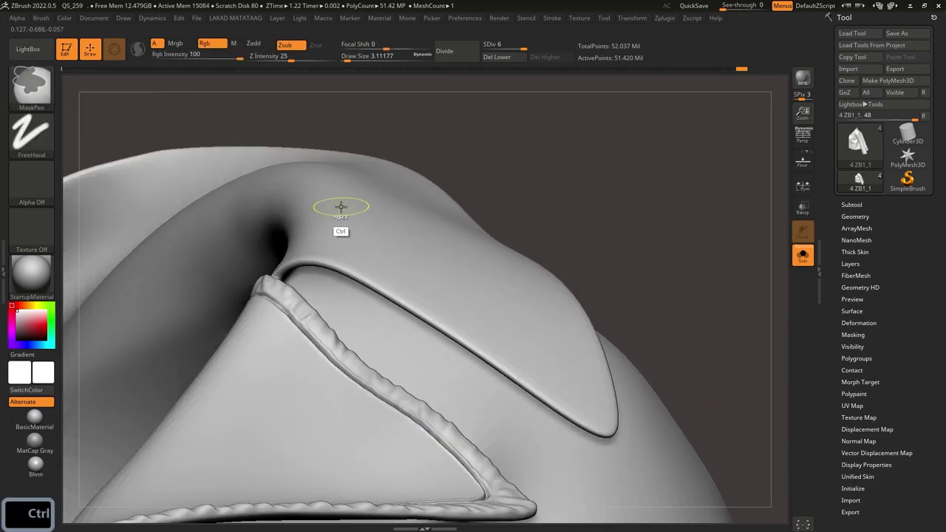
Step: Smooth and trim the harsh folds along the jacket's vertical front edge strip
mouse_move(338, 204)
right_mouse_down()
mouse_move(342, 313)
mouse_move(328, 292)
mouse_move(394, 154)
mouse_move(387, 227)
right_mouse_up()
left_click_drag(391, 208, 399, 169, "shift")
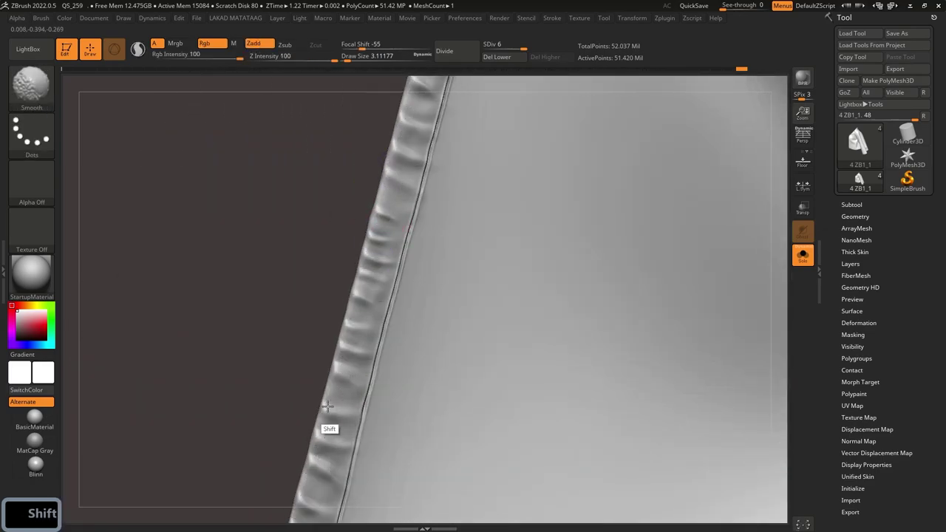
mouse_move(353, 151)
right_mouse_down("alt")
mouse_move(385, 285)
mouse_move(353, 264)
right_mouse_up("alt")
right_click(352, 264)
left_click_drag(381, 216, 390, 216)
mouse_move(389, 216)
right_mouse_down("ctrl")
mouse_move(382, 191)
mouse_move(431, 141)
mouse_move(384, 298)
mouse_move(392, 207)
mouse_move(369, 215)
mouse_move(472, 280)
right_mouse_up("ctrl")
right_click_drag(473, 281, 653, 327, "alt")
Step: Set the draw size to about 3.67 and soften the folds around the bottom front corner and the start of the hem strip
right_click_drag(352, 176, 367, 288, "ctrl")
key("s")
left_click_drag(368, 215, 342, 196)
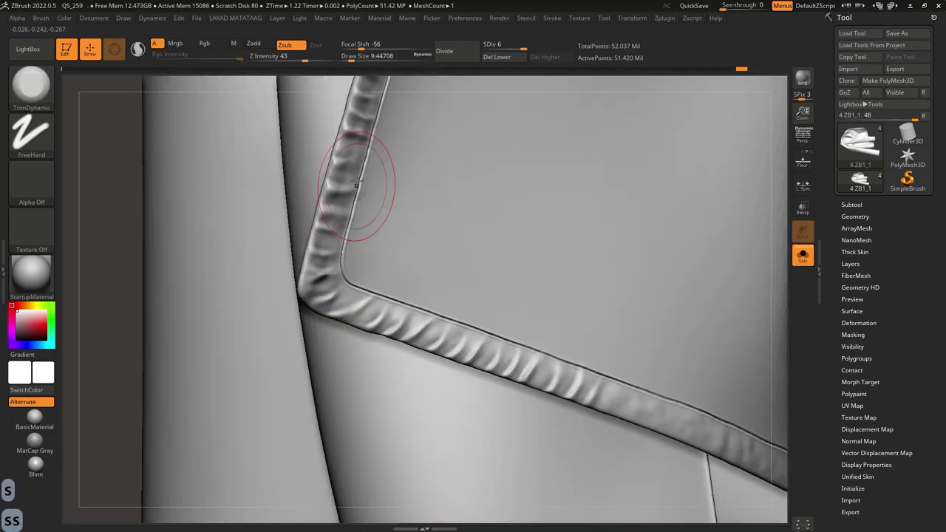
right_click_drag(340, 196, 340, 150)
key("shift")
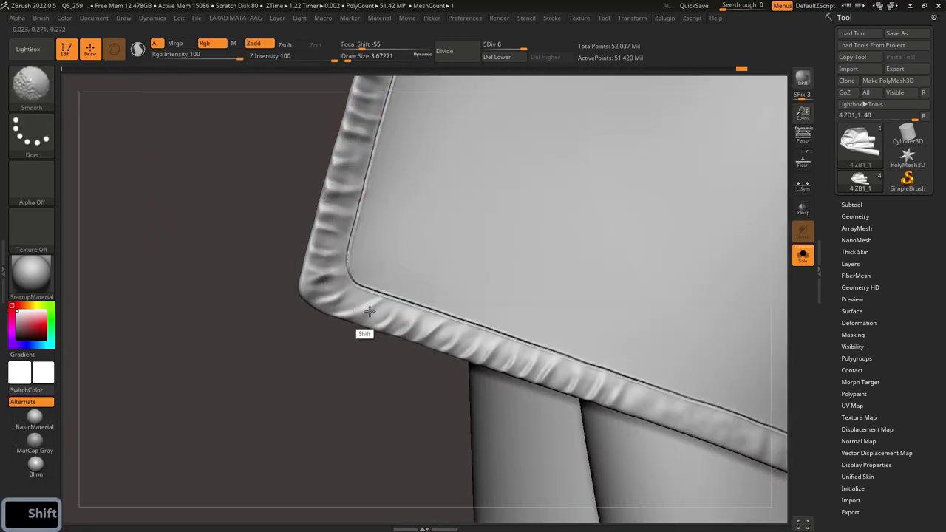
left_click_drag(596, 390, 628, 403, "shift")
right_click_drag(517, 361, 299, 268, "alt")
mouse_move(423, 289)
right_mouse_down("ctrl")
mouse_move(458, 232)
mouse_move(478, 312)
mouse_move(437, 258)
right_mouse_up("ctrl")
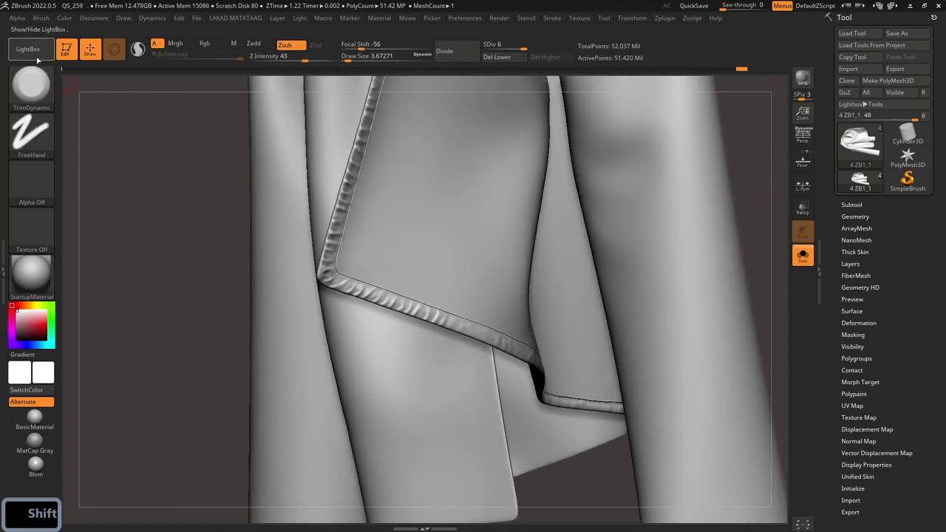
Step: Switch to the fold brush set, choose ER_FLB_08, and stamp folds on the faint section of the hem strip
left_click(36, 58)
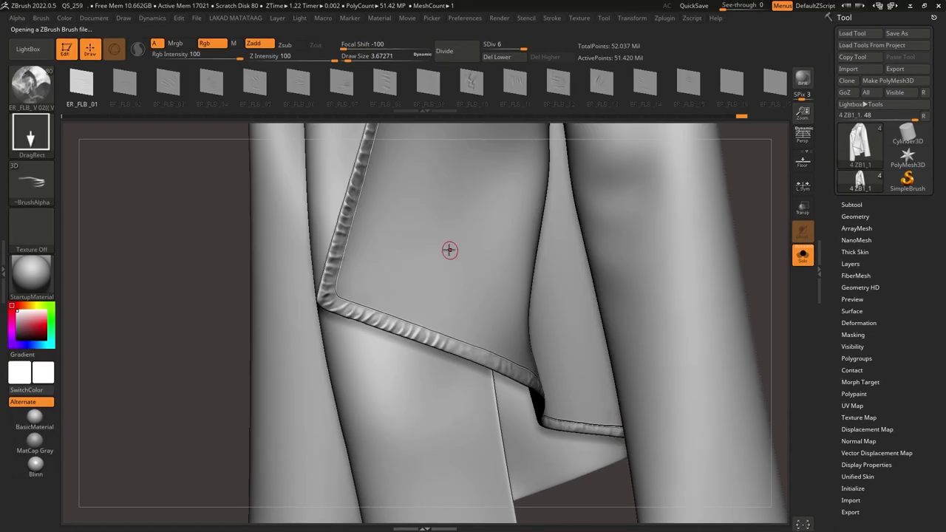
left_click_drag(127, 90, 278, 87)
left_click(296, 90)
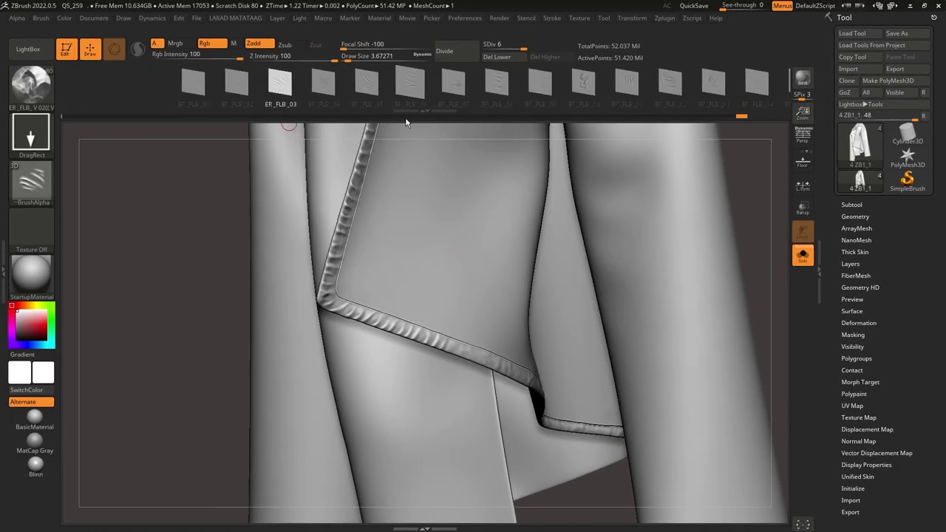
left_click_drag(545, 87, 277, 96)
mouse_move(463, 353)
right_mouse_down("ctrl")
mouse_move(460, 392)
mouse_move(436, 354)
right_mouse_up("ctrl")
mouse_move(438, 358)
left_mouse_down()
mouse_move(540, 377)
mouse_move(543, 390)
left_mouse_up()
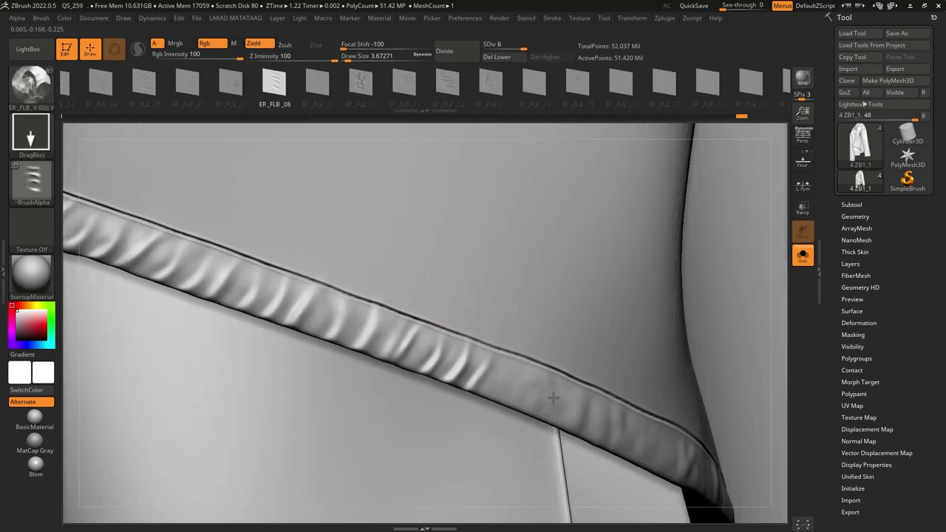
Step: Stamp further ER_FLB_08 folds along the hem strip toward the side of the jacket
right_click_drag(549, 399, 471, 325, "alt")
left_click_drag(560, 348, 568, 367)
mouse_move(486, 318)
right_mouse_down("alt")
mouse_move(433, 285)
mouse_move(473, 318)
right_mouse_up("alt")
left_click_drag(498, 329, 645, 356)
right_click_drag(565, 337, 446, 293)
right_click_drag(524, 327, 543, 346)
left_click_drag(520, 326, 422, 304)
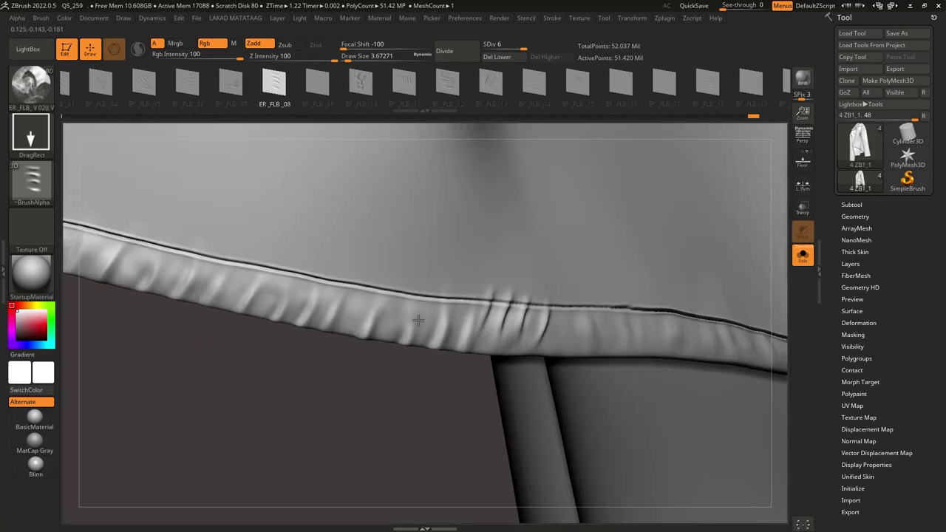
Step: Undo the hem folds that spill over the seam, along with the smoothing and mask strokes made over them
key("ctrl+z")
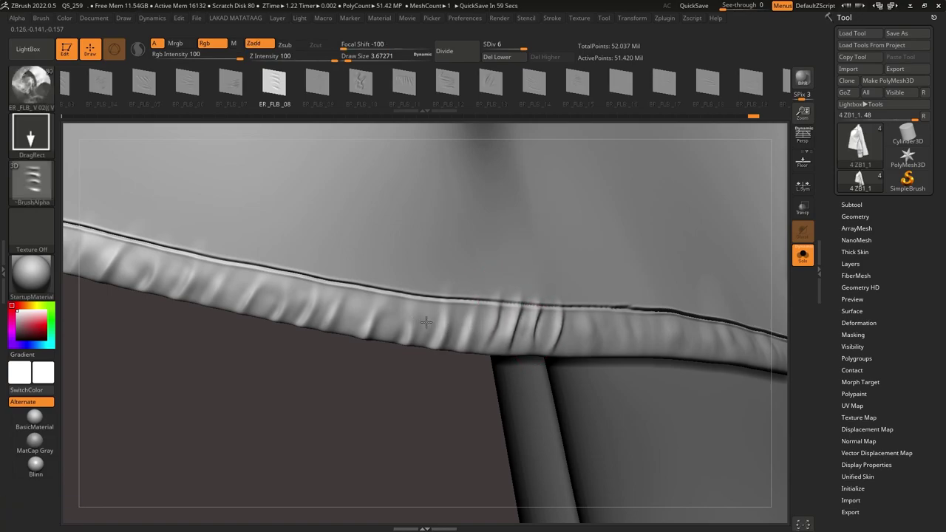
left_click_drag(479, 325, 540, 324, "shift")
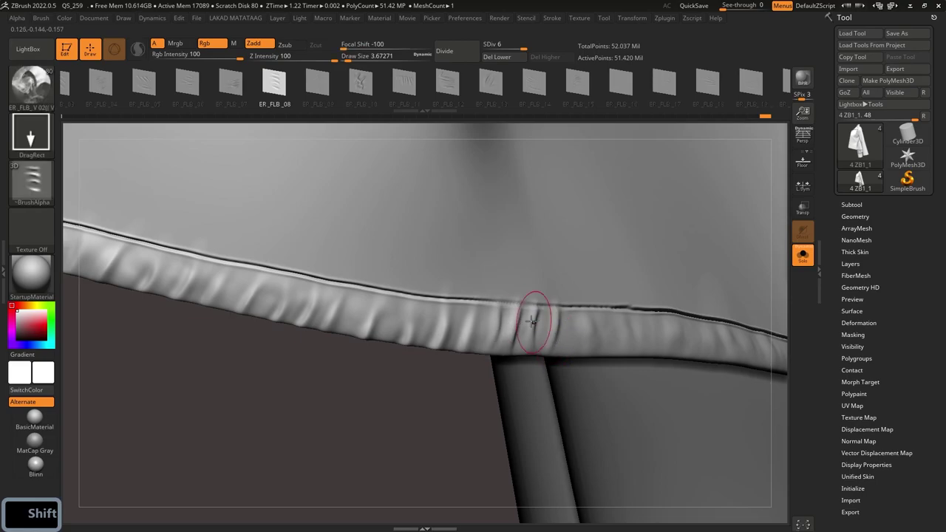
right_click_drag(540, 324, 590, 198)
key("ctrl+z")
key("ctrl+z")
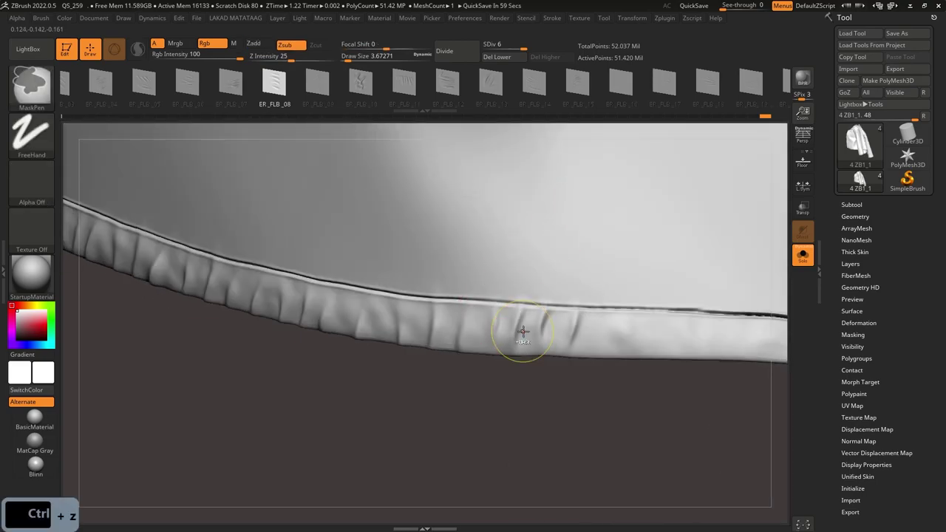
key("ctrl+z")
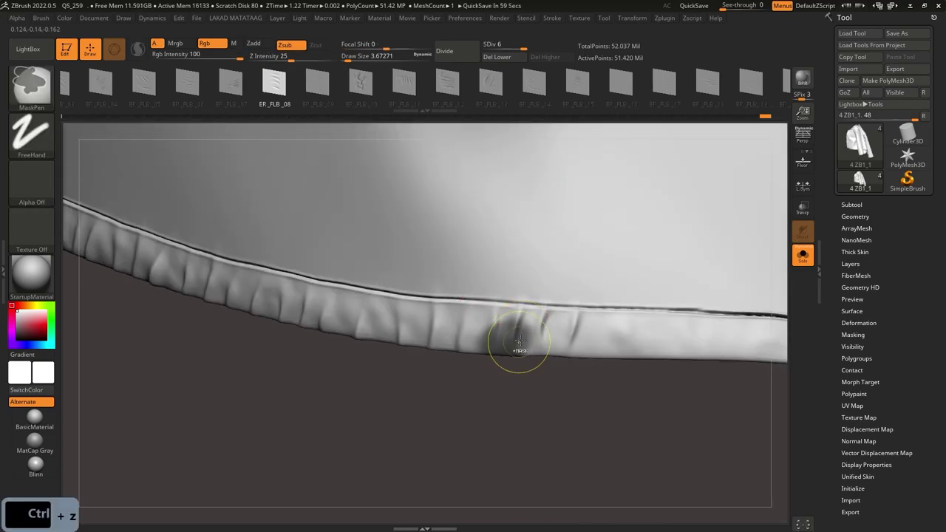
key("ctrl+z")
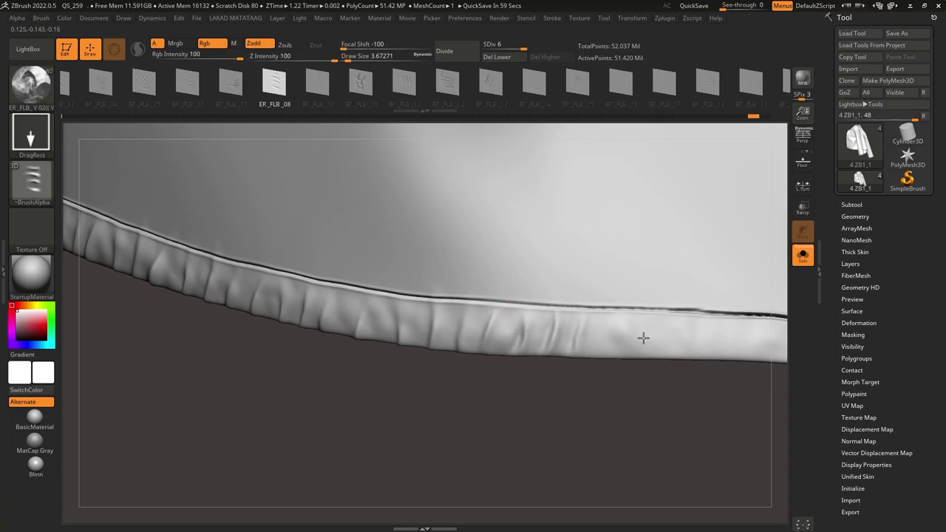
Step: Continue stamping ER_FLB_08 folds along the plain remainder of the hem strip toward the sleeve side
right_click_drag(638, 340, 477, 330, "alt")
left_click_drag(523, 325, 647, 359)
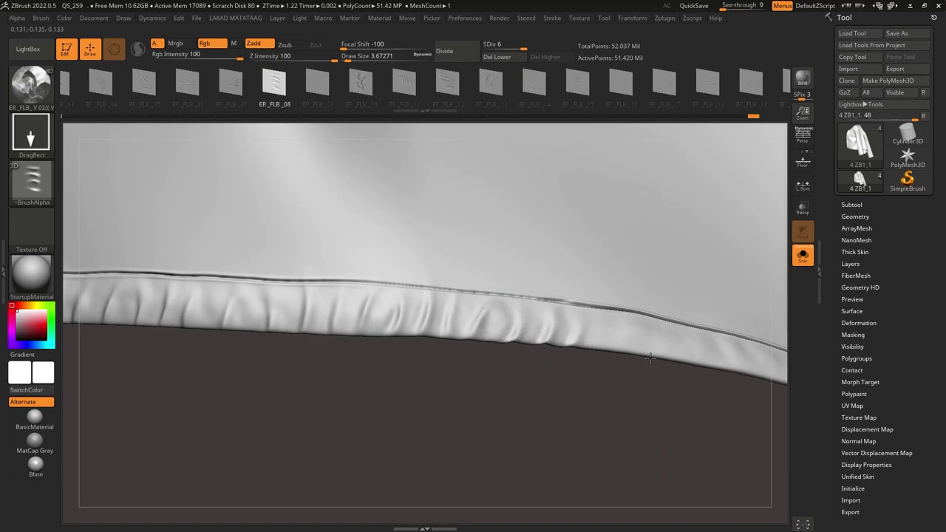
right_click_drag(645, 334, 619, 334)
right_click_drag(577, 306, 452, 320, "alt")
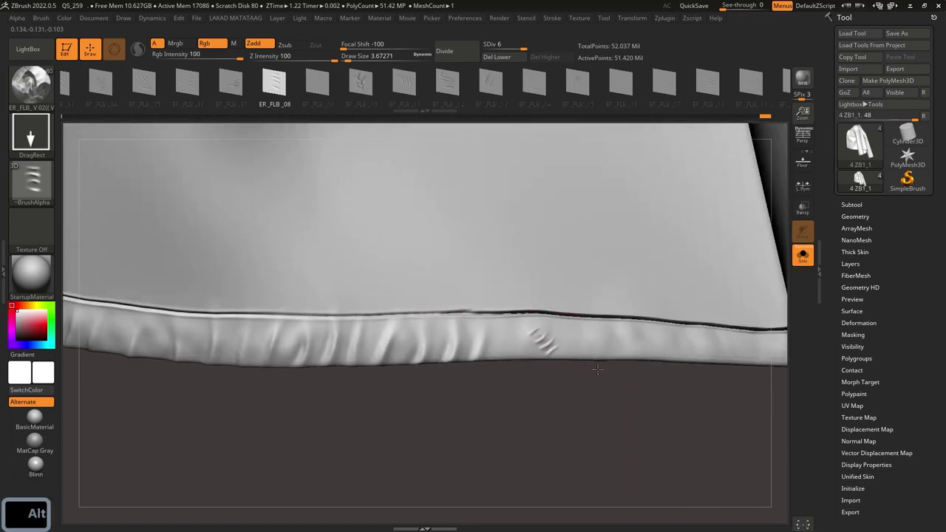
key("shift")
right_click_drag(660, 342, 471, 315, "alt")
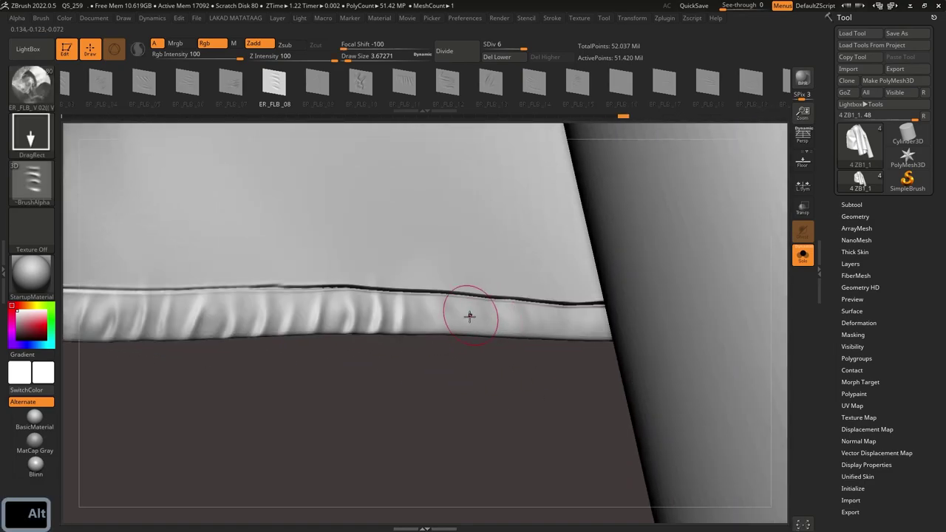
Step: Stamp ER_FLB_08 fold wrinkles along the smooth part of the jacket's hem band up to the sleeve
left_click_drag(575, 329, 517, 310)
key("ctrl+z")
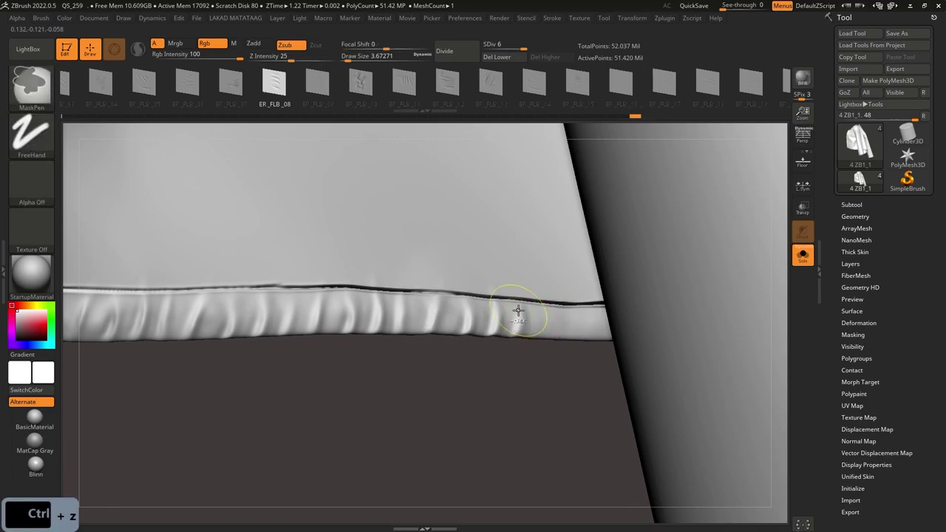
left_click_drag(444, 312, 466, 315, "shift")
right_click_drag(507, 325, 396, 268)
right_click_drag(396, 268, 375, 214, "alt")
right_click_drag(376, 214, 347, 296, "ctrl")
right_click_drag(347, 296, 264, 285, "ctrl")
left_click_drag(269, 286, 353, 283)
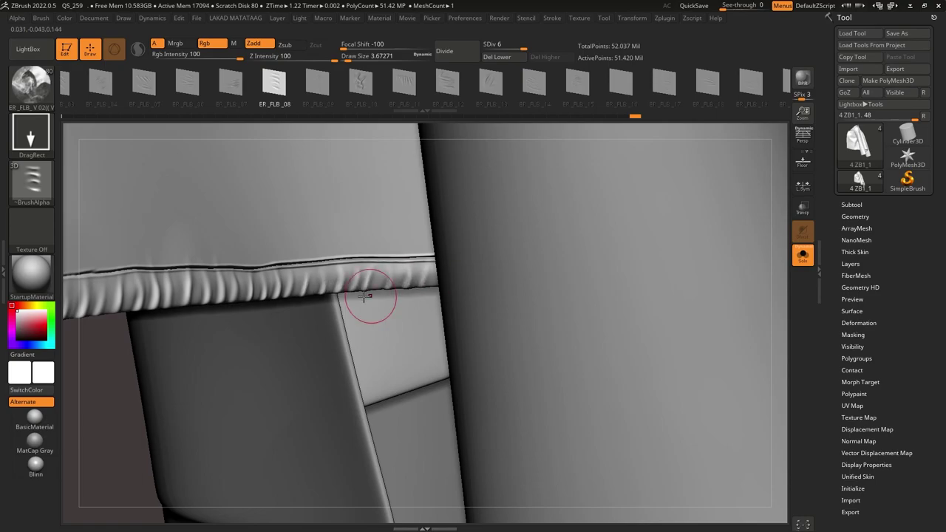
Step: Continue the ER_FLB_08 fold wrinkles along the hem band on the other side of the sleeve
right_click(329, 315)
right_click_drag(374, 186, 426, 288)
right_click_drag(484, 278, 464, 276)
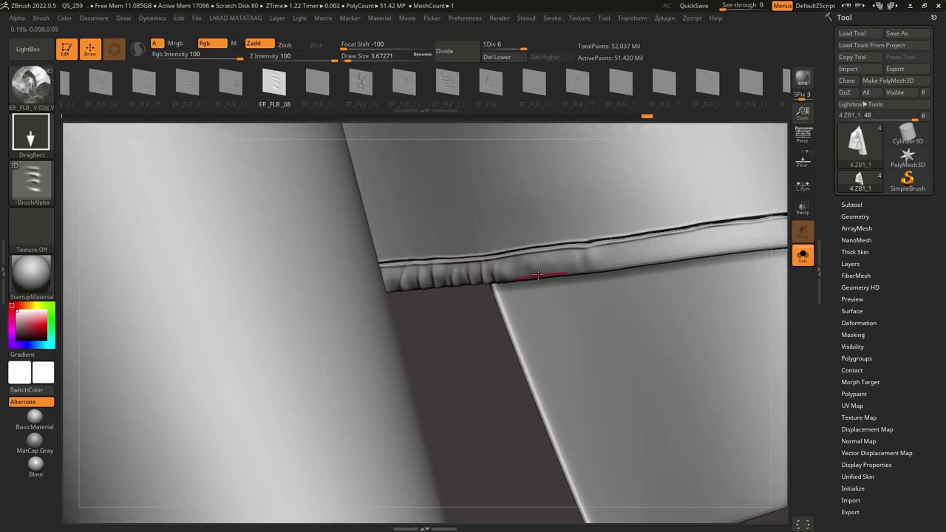
right_click_drag(614, 263, 466, 291, "alt")
left_click_drag(469, 284, 538, 273)
left_click_drag(441, 299, 484, 294, "shift")
left_click_drag(521, 281, 579, 281)
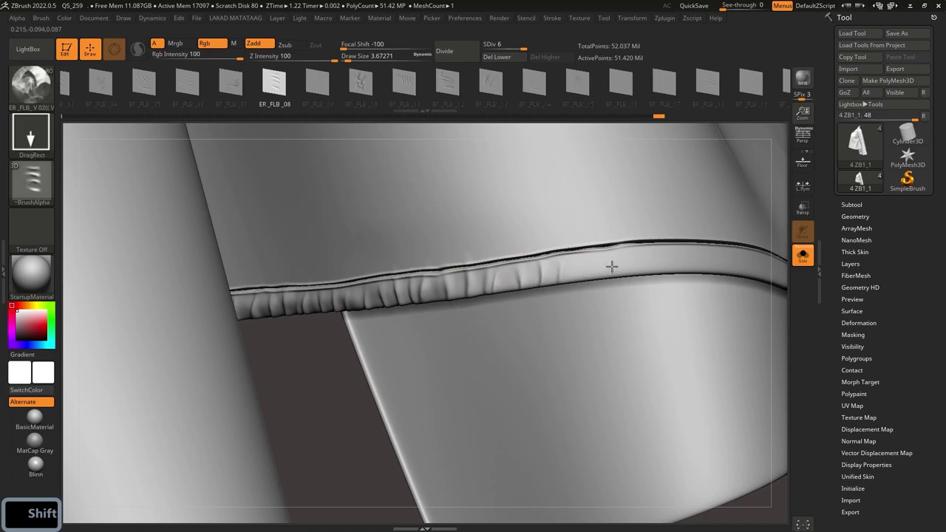
key("ctrl+z")
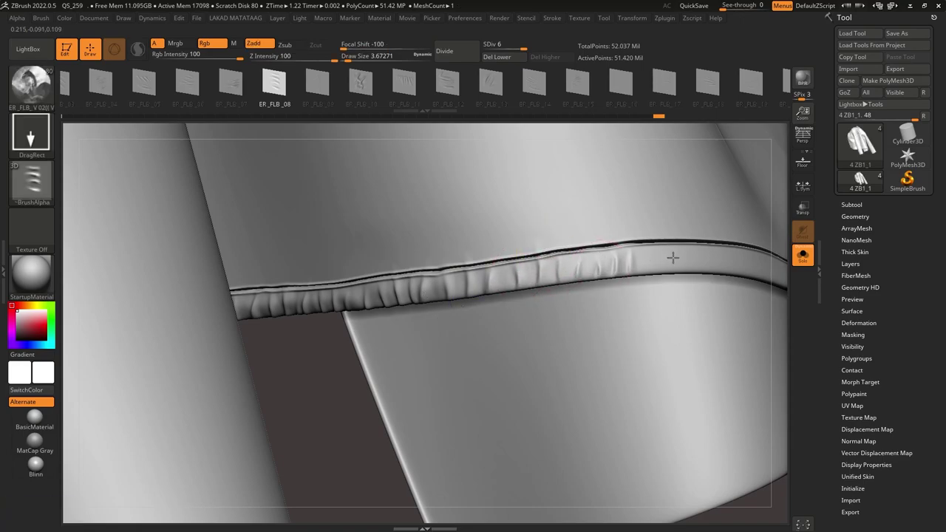
left_click_drag(672, 257, 668, 258)
Step: Examine the wrinkled front, hem and lapel trim, viewing the jacket both on the body and isolated
right_click_drag(549, 262, 558, 214, "ctrl")
right_click_drag(558, 215, 566, 412, "shift")
right_click_drag(473, 207, 458, 285, "ctrl")
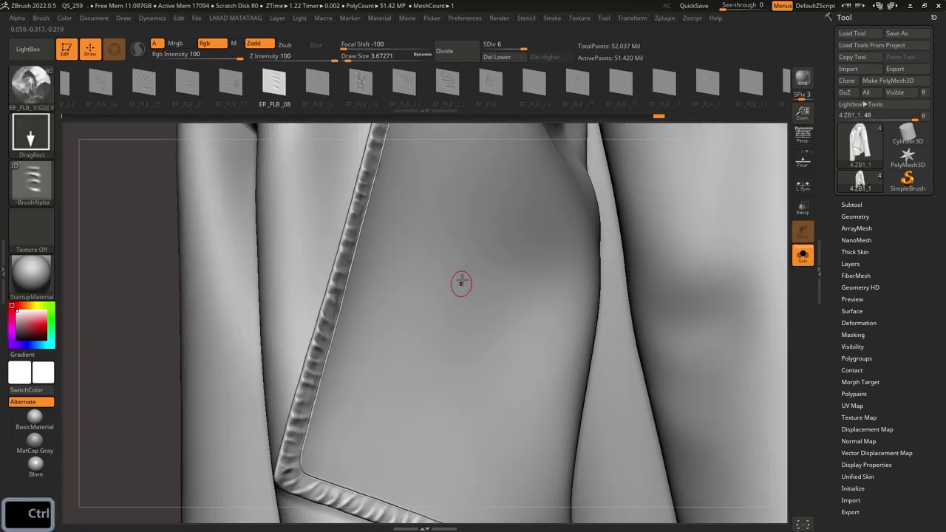
right_click_drag(448, 211, 403, 413, "alt")
right_click_drag(403, 413, 421, 228, "ctrl")
right_click_drag(420, 228, 431, 272, "shift")
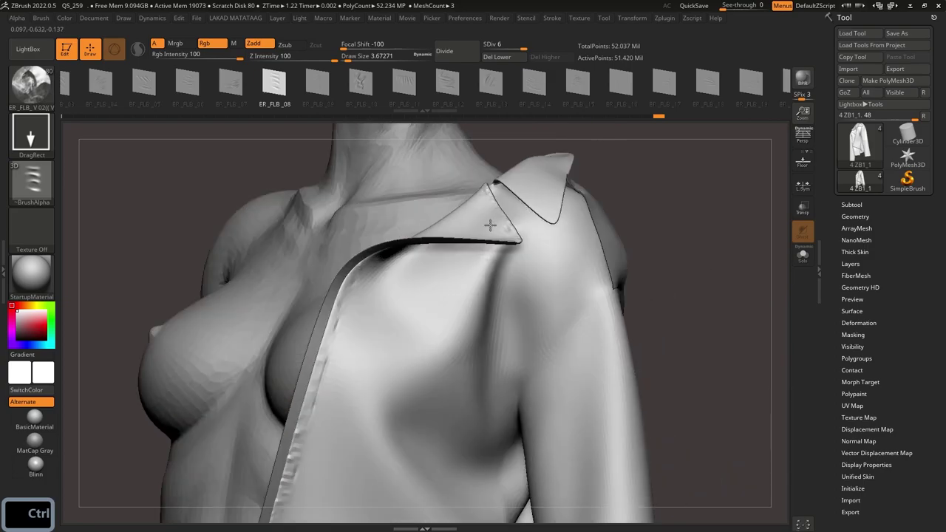
right_click_drag(490, 224, 507, 300, "ctrl")
left_click(808, 261)
right_click_drag(559, 172, 510, 292, "ctrl")
right_click_drag(448, 215, 417, 246, "alt")
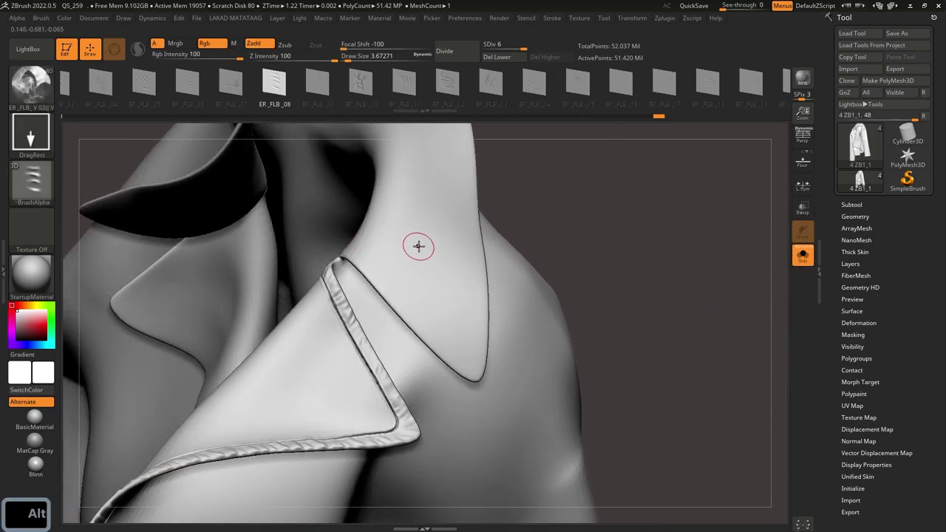
Step: Mask the whole jacket except the sleeve and load the seam_16 brush from the ZBrush Brushes 4r7 folder
right_click_drag(432, 328, 399, 166)
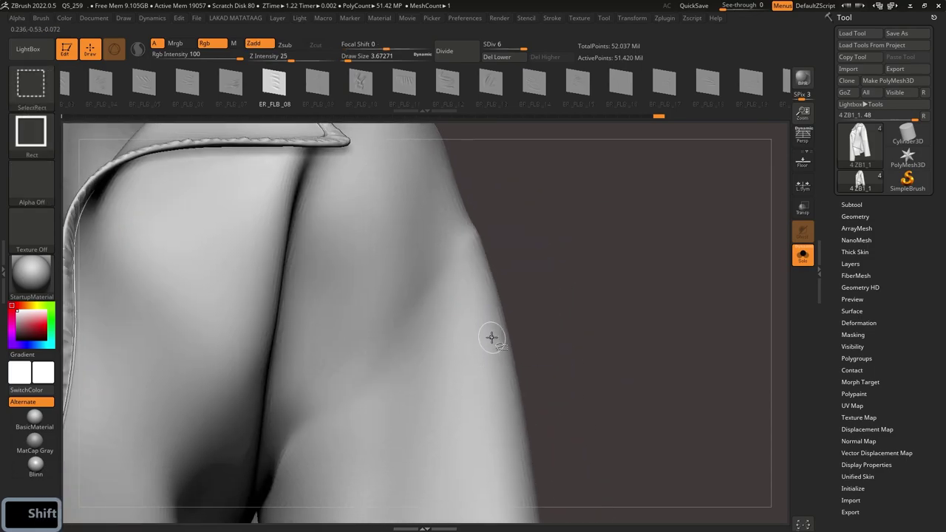
left_click(492, 337, "ctrl+shift")
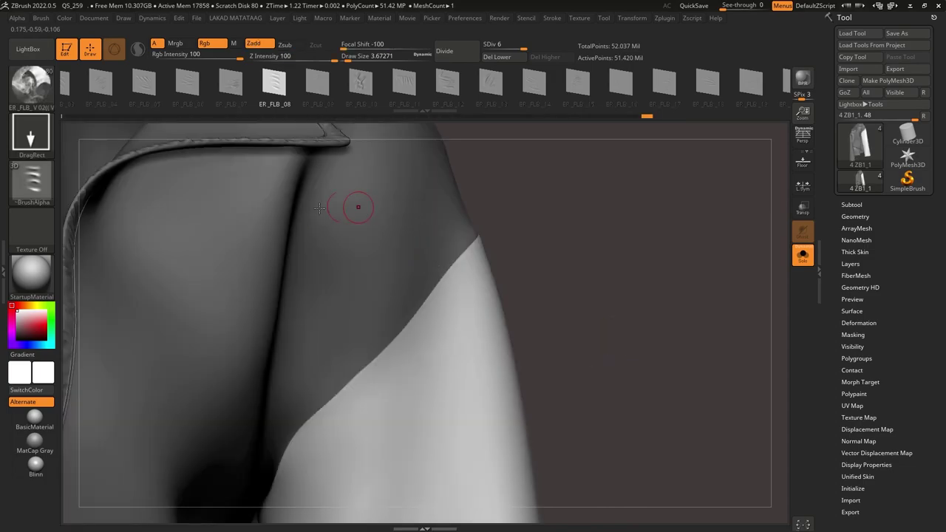
left_click(41, 53)
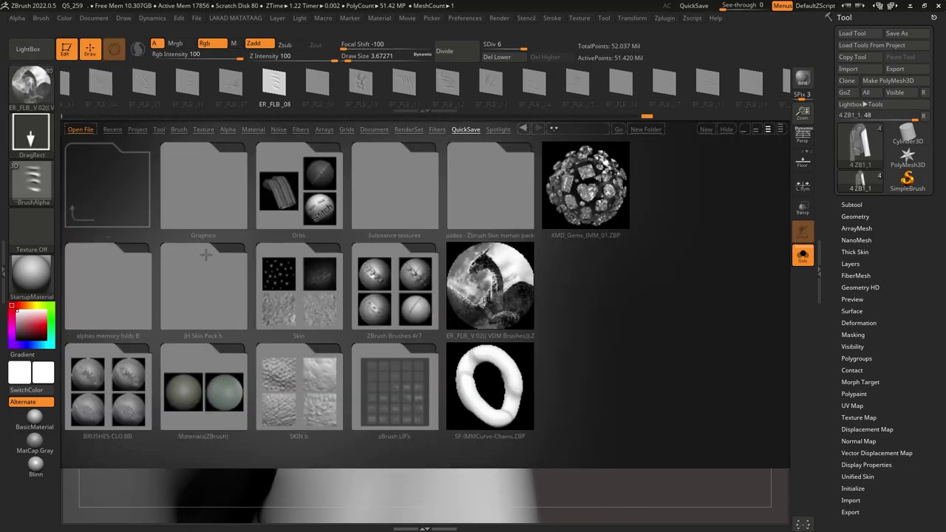
left_click(336, 299)
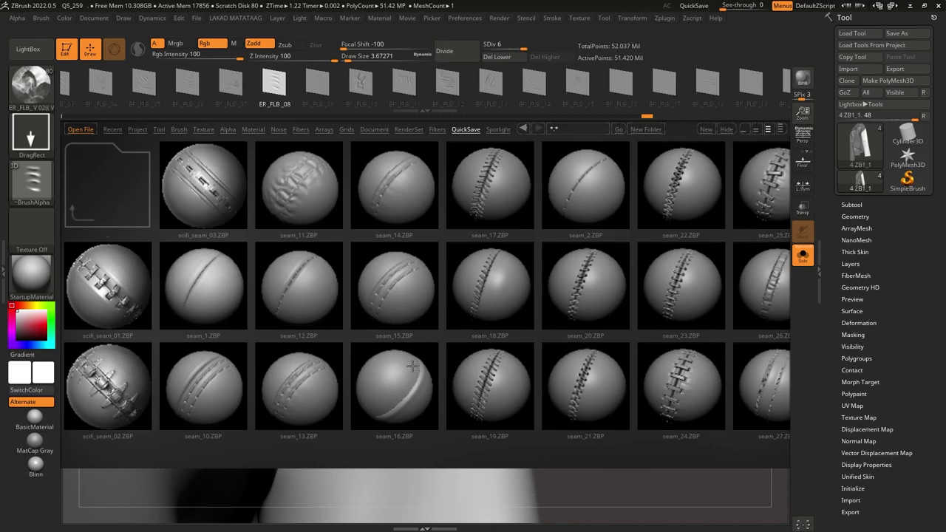
double_click(410, 364)
Step: Set the draw size to about 8.42 and try a seam_16 stroke along the sleeve's armhole edge
mouse_move(422, 325)
right_mouse_down("ctrl")
mouse_move(404, 355)
mouse_move(456, 414)
mouse_move(444, 240)
right_mouse_up("ctrl")
key("ctrl+z")
key("s")
left_click_drag(443, 241, 447, 241)
left_click_drag(363, 339, 508, 152)
mouse_move(440, 281)
right_mouse_down("ctrl")
mouse_move(427, 195)
mouse_move(451, 209)
mouse_move(410, 340)
right_mouse_up("ctrl")
key("ctrl+z")
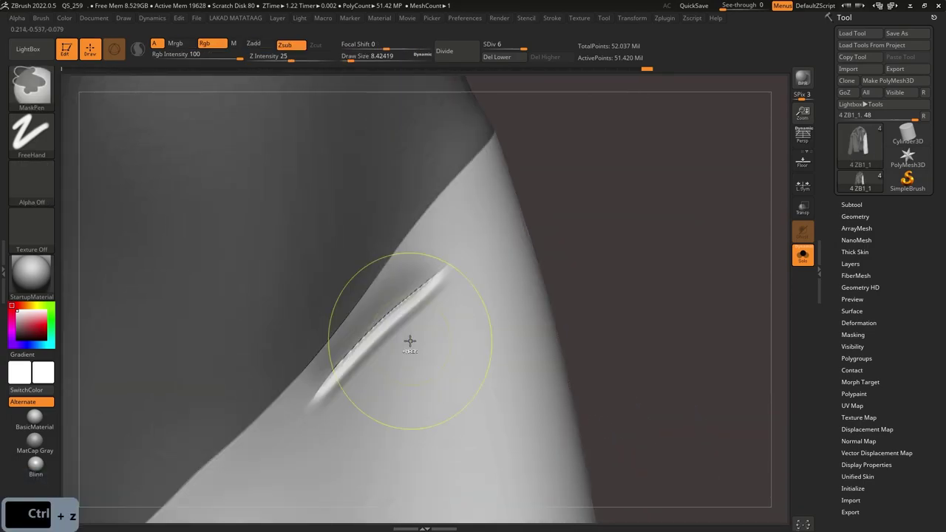
Step: Adjust the seam_16 brush's auto-masking and try another seam stroke beside the sleeve's armhole edge
left_click(40, 20)
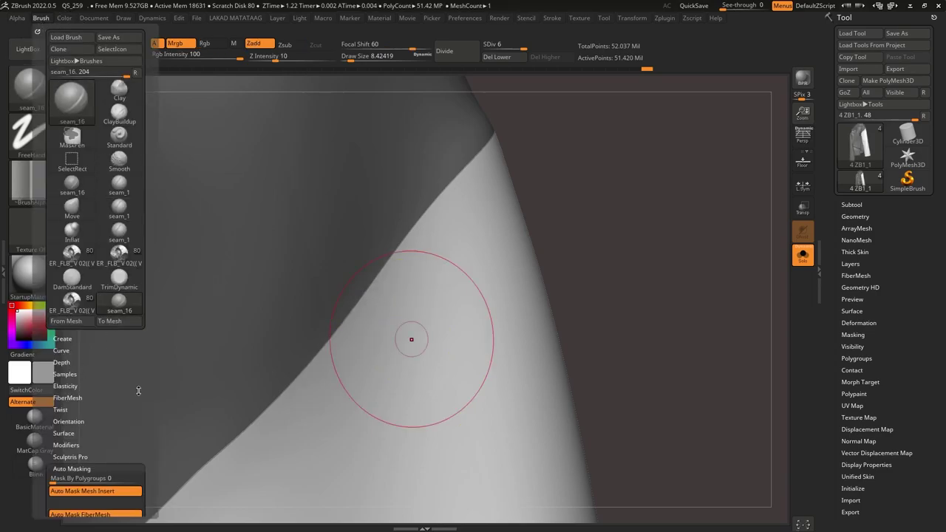
left_click_drag(141, 396, 139, 185)
left_click(73, 409)
left_click_drag(325, 392, 504, 225)
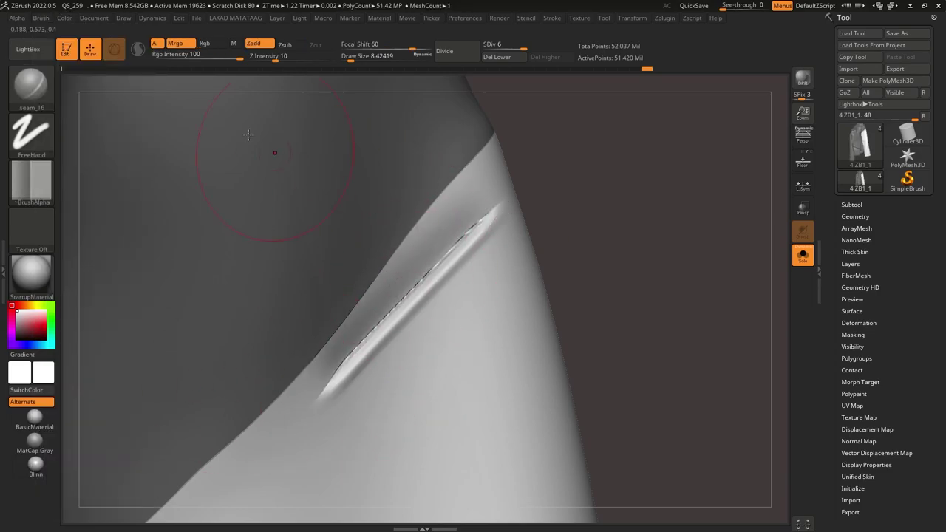
key("ctrl+z")
Step: Load the seam_9 brush and try a seam stroke beside the sleeve's armhole edge
left_click(33, 51)
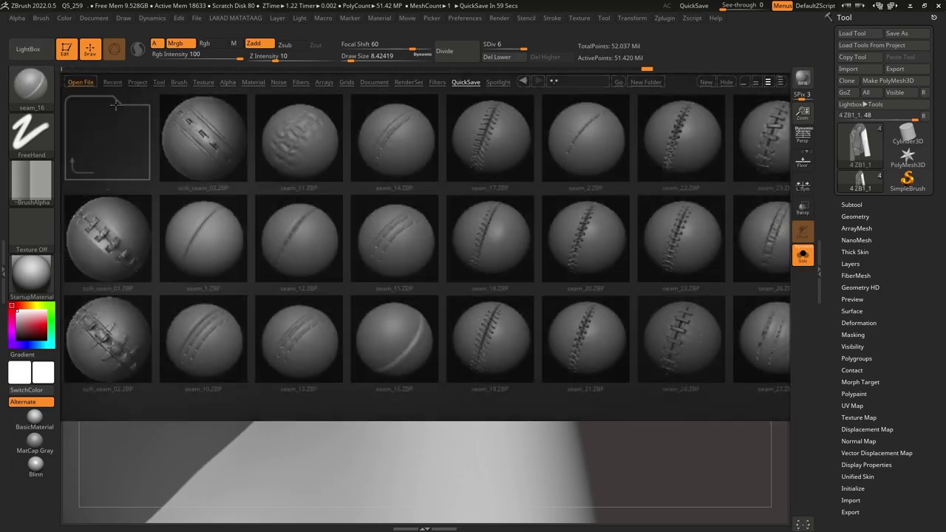
mouse_move(382, 299)
left_mouse_down()
mouse_move(209, 284)
mouse_move(220, 285)
left_mouse_up()
left_click(639, 343)
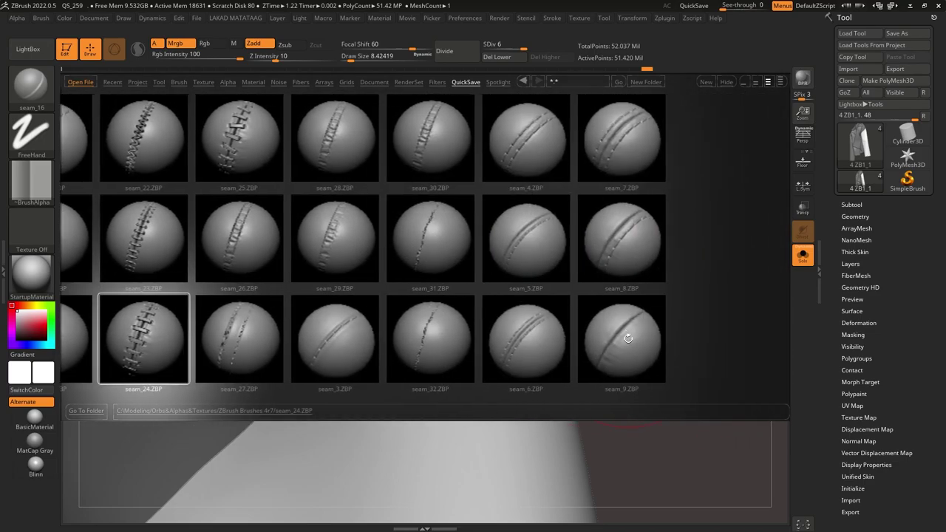
double_click(632, 334)
left_click_drag(350, 385, 497, 214)
mouse_move(481, 249)
right_mouse_down("ctrl")
mouse_move(380, 312)
mouse_move(459, 282)
right_mouse_up("ctrl")
right_click_drag(416, 424, 395, 306, "alt")
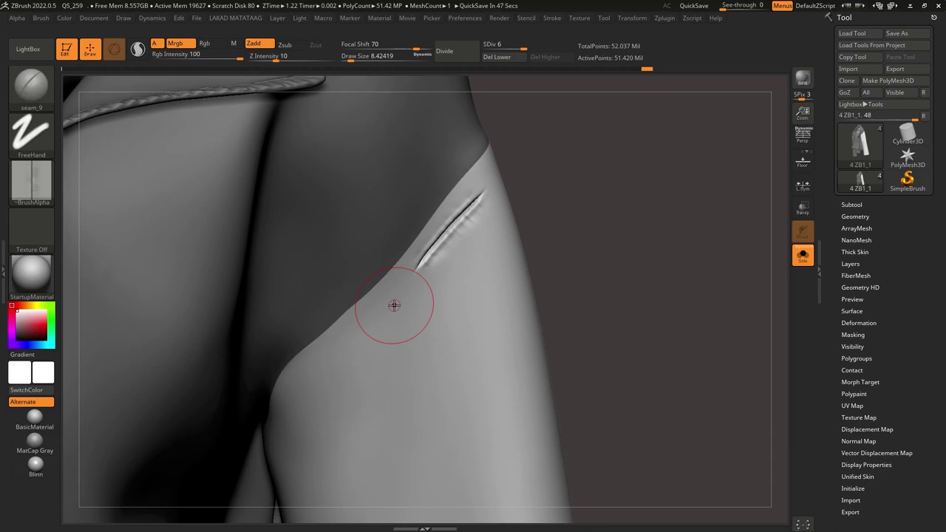
Step: Load the seam_1 brush, test it on the upper sleeve, and undo all test strokes
left_click(32, 88)
left_click(30, 50)
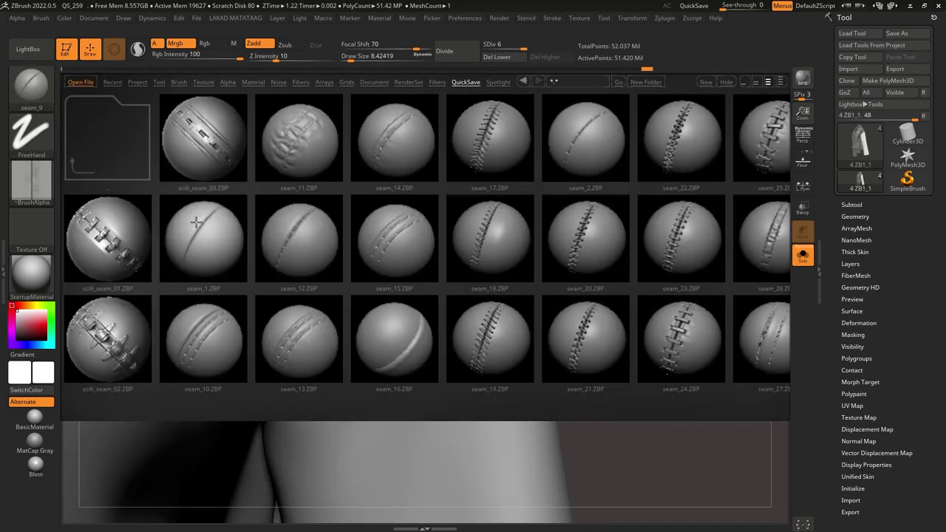
double_click(404, 339)
left_click_drag(405, 366, 516, 272)
right_click_drag(485, 366, 481, 245)
key("ctrl+z")
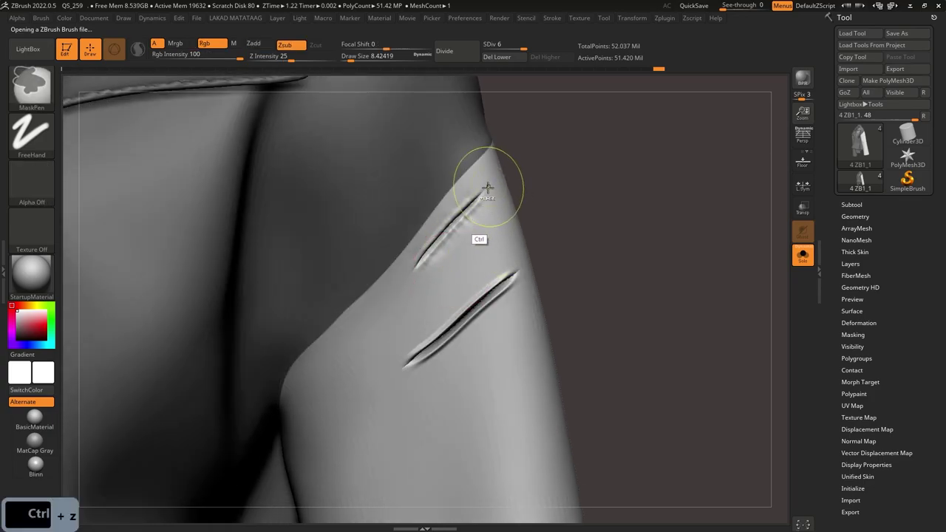
key("ctrl+z")
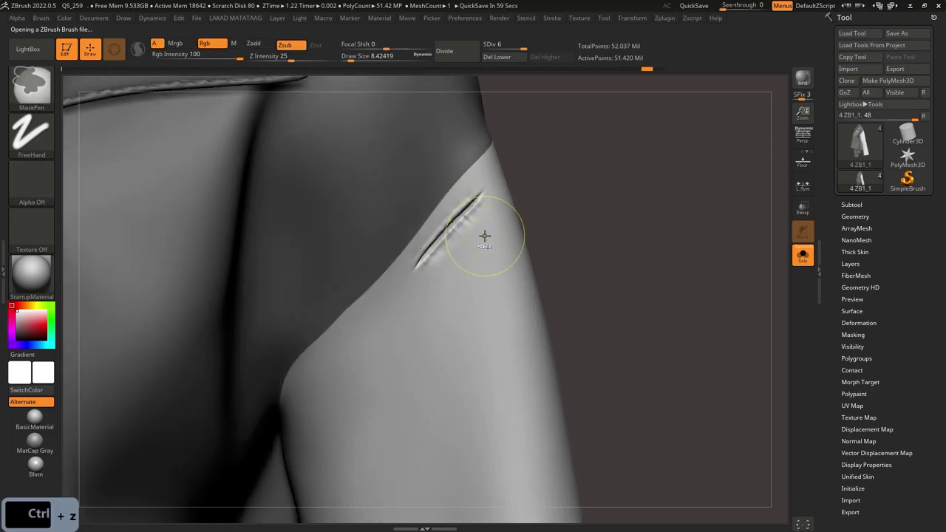
key("ctrl+z")
Step: Try a long seam_1 stroke following the masked armhole edge of the sleeve
mouse_move(407, 320)
right_mouse_down()
mouse_move(397, 291)
mouse_move(407, 315)
right_mouse_up()
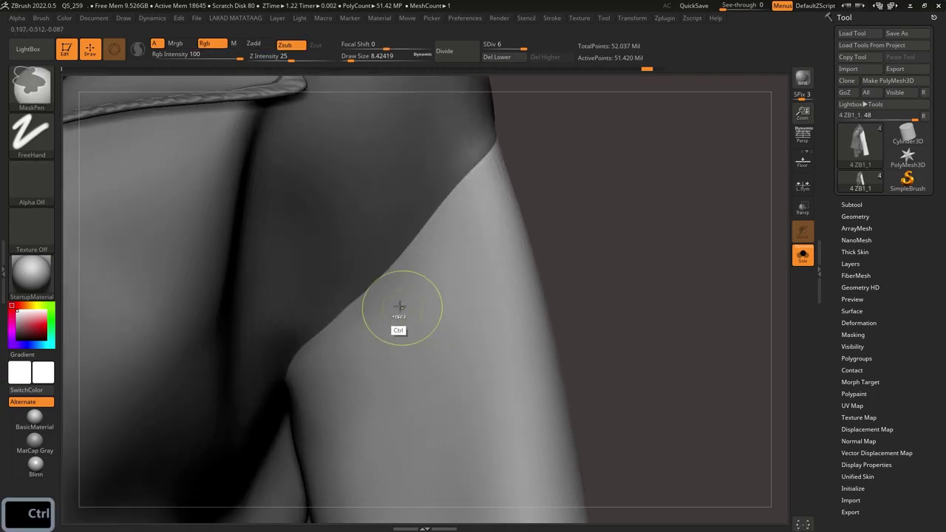
left_click_drag(342, 326, 380, 295)
left_click_drag(474, 190, 489, 175)
right_click_drag(474, 232, 522, 175)
key("ctrl+z")
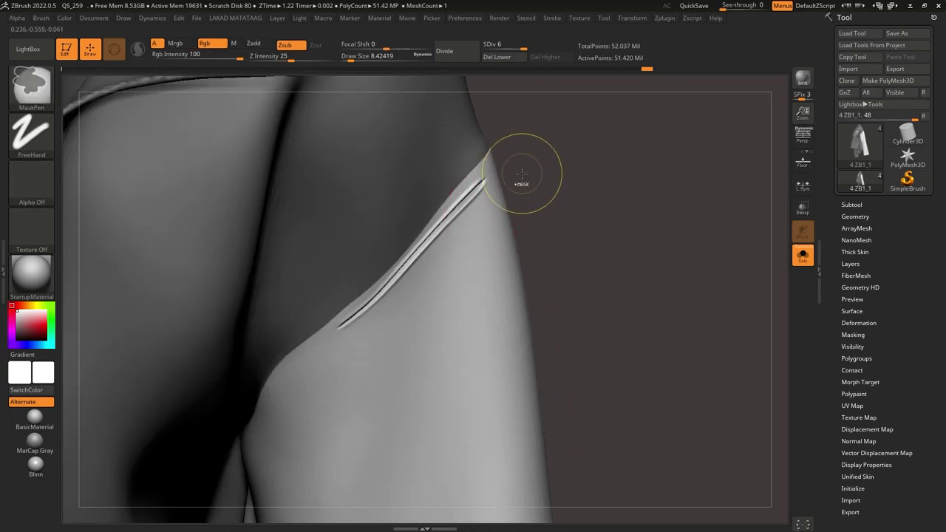
key("ctrl+z")
Step: Clear the mask and isolate the sleeve polygroup
left_click_drag(548, 221, 553, 230, "ctrl")
mouse_move(382, 314)
left_mouse_down("shift")
mouse_move(365, 293)
mouse_move(376, 311)
left_mouse_up("shift")
left_click(449, 323, "ctrl+shift")
right_click_drag(442, 319, 359, 316)
Step: Draw a seam_1 groove along the front and top of the isolated sleeve's open edge, undoing unwanted strokes
left_click_drag(390, 290, 561, 98)
mouse_move(566, 163)
right_mouse_down()
mouse_move(578, 140)
mouse_move(479, 292)
right_mouse_up()
mouse_move(479, 292)
right_mouse_down()
mouse_move(490, 271)
mouse_move(436, 304)
right_mouse_up()
left_click_drag(433, 304, 479, 274)
key("ctrl+z")
mouse_move(480, 272)
right_mouse_down()
mouse_move(481, 247)
mouse_move(459, 291)
right_mouse_up()
left_click_drag(443, 302, 529, 227)
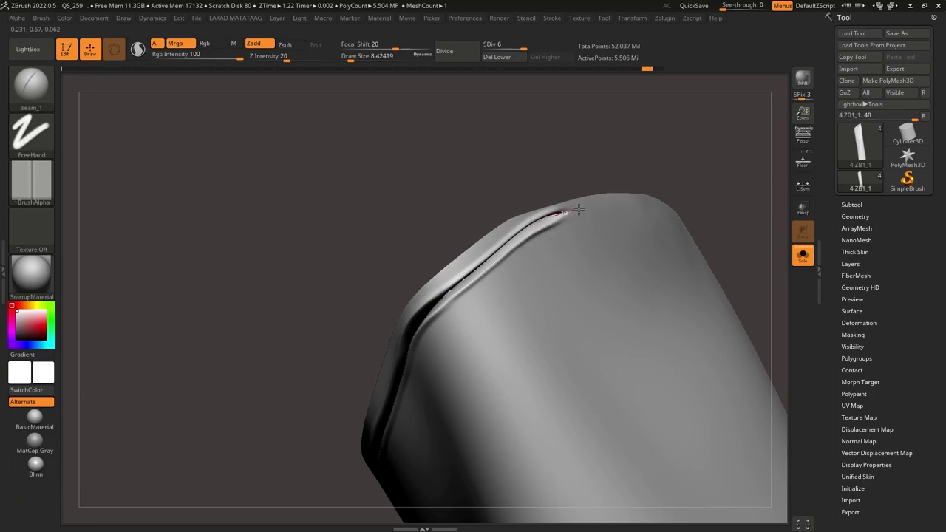
key("ctrl+z")
Step: Extend the seam_1 groove over the sleeve cap and around to the back edge, redoing uneven strokes
right_click_drag(506, 224, 505, 201)
mouse_move(506, 201)
right_mouse_down("alt")
mouse_move(394, 332)
mouse_move(393, 353)
right_mouse_up("alt")
mouse_move(380, 366)
left_mouse_down()
mouse_move(414, 349)
mouse_move(427, 315)
mouse_move(487, 266)
mouse_move(605, 214)
left_mouse_up()
key("ctrl+z")
key("ctrl+z")
left_click_drag(655, 197, 662, 194)
mouse_move(644, 210)
right_mouse_down()
mouse_move(553, 272)
mouse_move(543, 302)
right_mouse_up()
left_click_drag(425, 339, 541, 286)
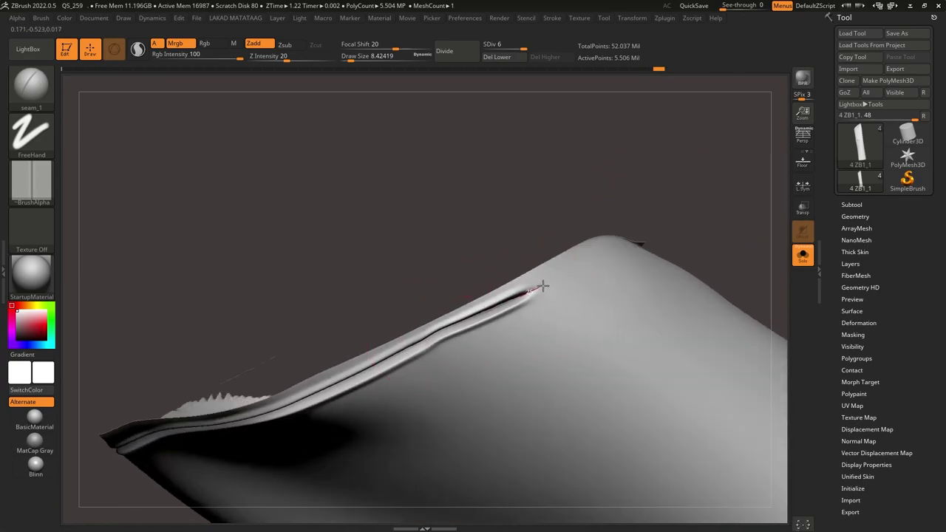
left_click_drag(594, 258, 610, 250)
Step: Try continuing the seam_1 groove from the sleeve cap down toward the underarm
right_click_drag(602, 267, 596, 316)
mouse_move(596, 317)
right_mouse_down("alt")
mouse_move(518, 308)
mouse_move(499, 316)
right_mouse_up("alt")
left_click_drag(427, 367, 581, 285)
key("ctrl+z")
key("ctrl+z")
left_click_drag(613, 229, 622, 205)
mouse_move(622, 201)
right_mouse_down("alt")
mouse_move(524, 294)
mouse_move(473, 211)
mouse_move(441, 131)
mouse_move(458, 201)
mouse_move(447, 161)
right_mouse_up("alt")
key("ctrl+z")
key("ctrl+z")
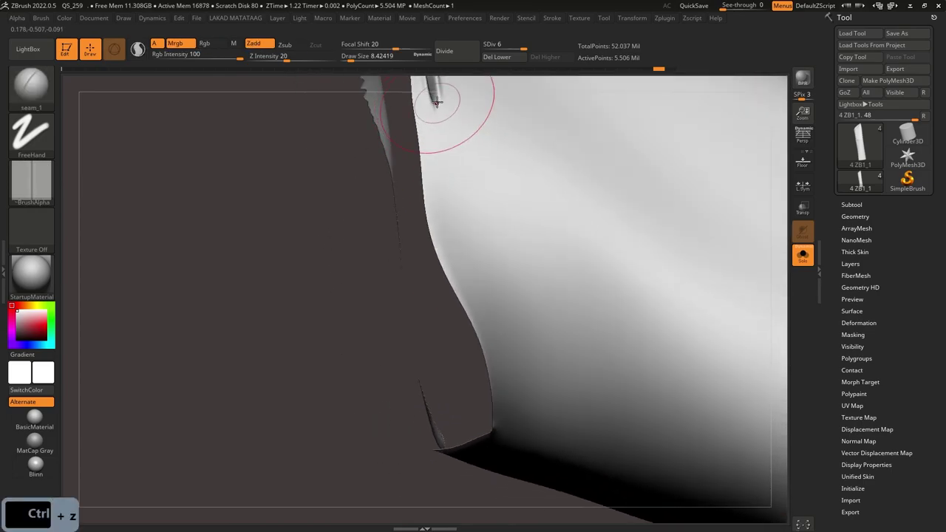
Step: Draw the seam_1 groove down the sleeve edge to the underarm and smooth it
left_click_drag(433, 100, 436, 120)
left_click_drag(441, 166, 455, 226)
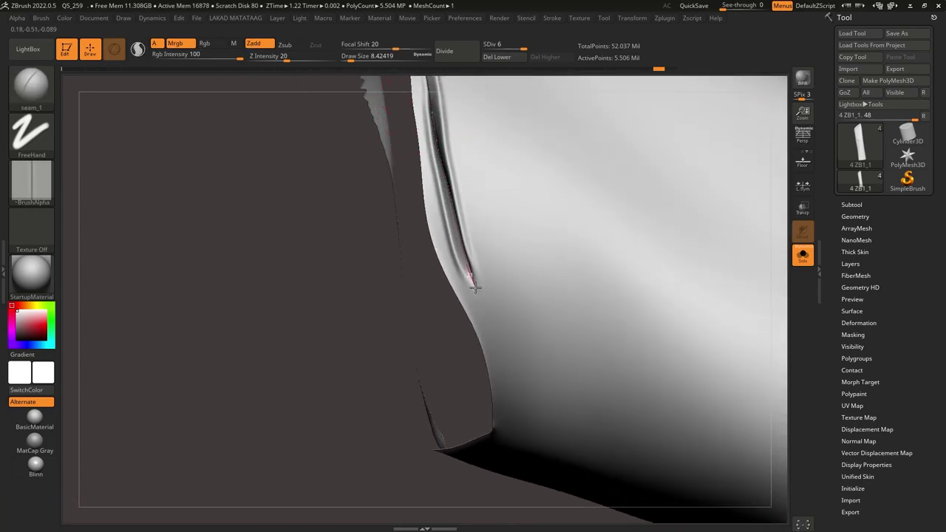
right_click_drag(509, 420, 527, 171, "alt")
mouse_move(524, 175)
left_mouse_down()
mouse_move(515, 239)
mouse_move(433, 355)
left_mouse_up()
left_click_drag(471, 303, 483, 264, "shift")
right_click_drag(483, 265, 510, 222)
mouse_move(510, 221)
right_mouse_down()
mouse_move(478, 303)
mouse_move(465, 229)
mouse_move(536, 387)
mouse_move(530, 270)
mouse_move(543, 198)
mouse_move(512, 188)
mouse_move(473, 201)
mouse_move(477, 186)
mouse_move(463, 224)
right_mouse_up()
left_click_drag(462, 224, 358, 284, "shift")
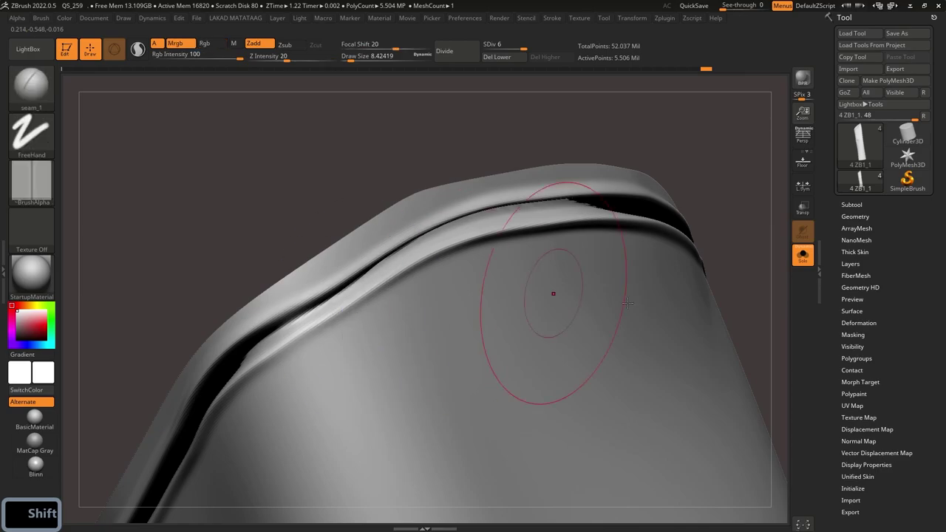
Step: Show the full jacket again and smooth the armhole seam between the sleeve and body
left_click(743, 170, "ctrl+shift")
mouse_move(743, 171)
right_mouse_down()
mouse_move(466, 264)
mouse_move(479, 99)
mouse_move(447, 252)
mouse_move(475, 236)
mouse_move(449, 232)
mouse_move(452, 288)
right_mouse_up()
left_click_drag(467, 184, 373, 288, "shift")
right_click_drag(373, 288, 510, 113, "alt")
left_click_drag(510, 113, 371, 274, "shift")
right_click_drag(504, 141, 414, 258, "alt")
Step: Switch to the Inflat brush, reduce the draw size to about 5.75 and inflate the upper armhole seam
key("b")
key("i")
key("n")
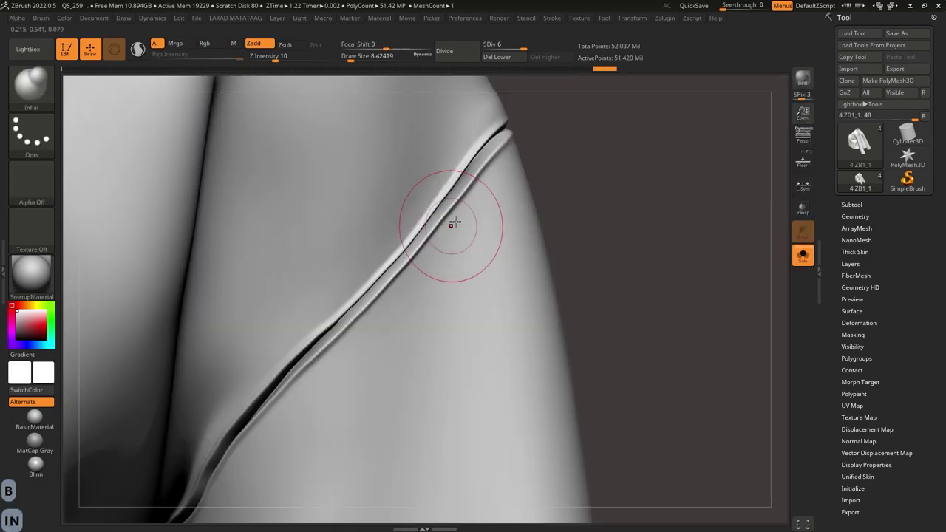
right_click_drag(448, 224, 449, 255, "ctrl")
left_click_drag(222, 436, 447, 206)
mouse_move(448, 166)
right_mouse_down("ctrl")
mouse_move(464, 239)
mouse_move(518, 197)
right_mouse_up("ctrl")
key("ctrl+z")
key("s")
right_click_drag(397, 268, 492, 178, "alt")
left_click_drag(458, 234, 510, 175)
Step: Try further Inflat strokes down the length of the armhole seam, then undo them
right_click_drag(418, 281, 528, 151, "alt")
left_click_drag(510, 172, 336, 329)
right_click_drag(347, 325, 523, 146, "alt")
mouse_move(521, 150)
left_mouse_down()
mouse_move(430, 238)
mouse_move(370, 321)
left_mouse_up()
right_click_drag(370, 322, 499, 164, "alt")
left_click_drag(508, 153, 433, 243)
key("ctrl+z")
key("ctrl+z")
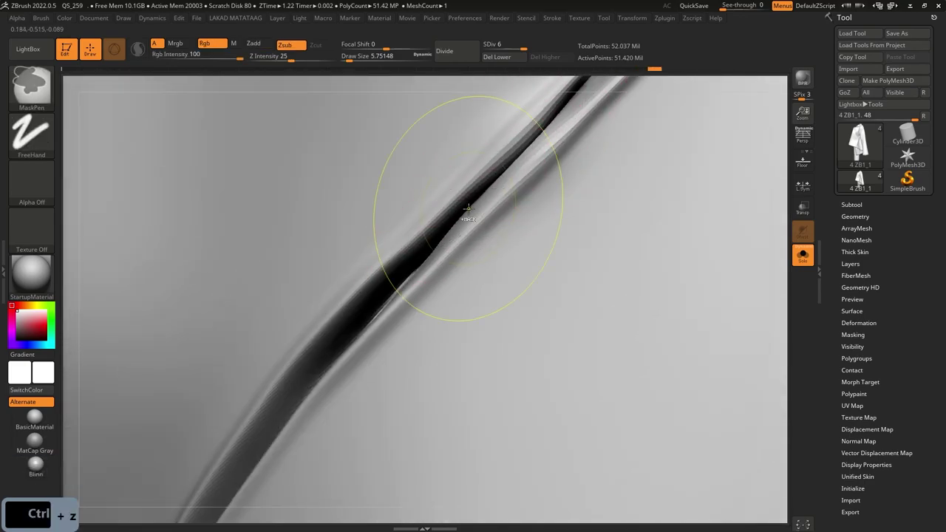
key("ctrl+z")
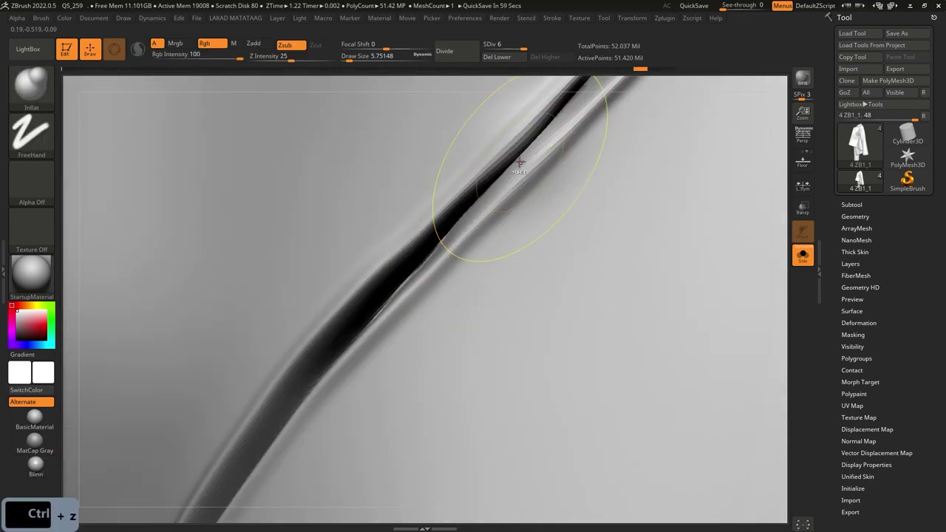
key("ctrl+z")
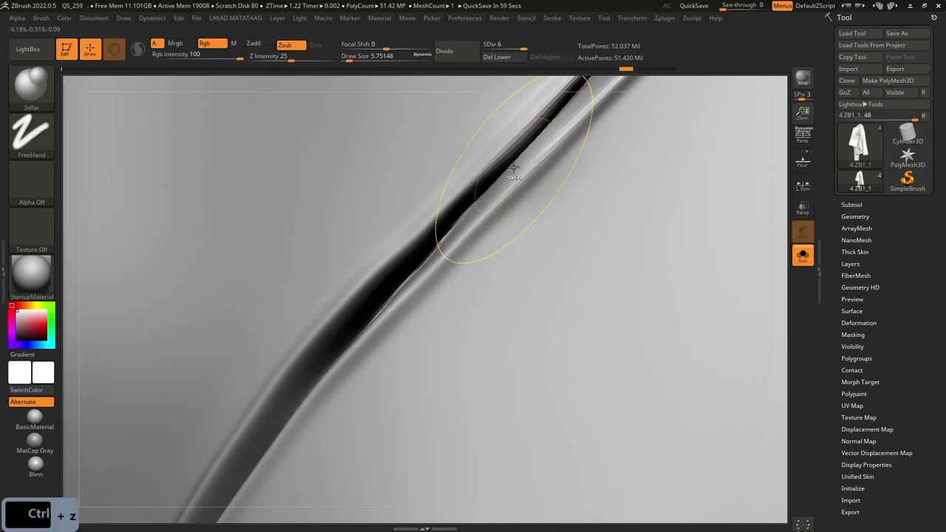
key("ctrl+z")
Step: Inflate both edges of the armhole seam down to the underarm to narrow its gap
left_click_drag(440, 232, 384, 251)
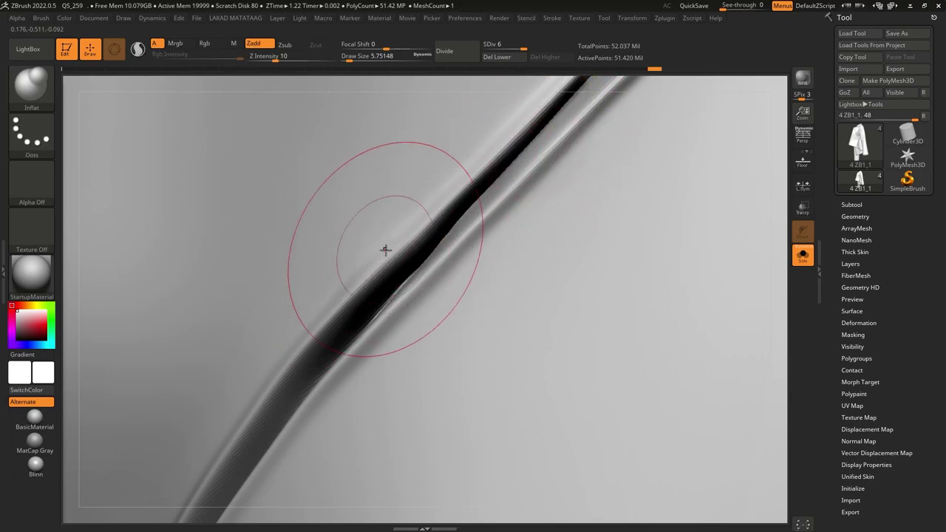
right_click_drag(340, 335, 437, 226, "alt")
mouse_move(360, 411)
right_mouse_down("alt")
mouse_move(354, 318)
mouse_move(408, 234)
right_mouse_up("alt")
left_click_drag(409, 228, 395, 255)
right_click_drag(384, 273, 422, 303)
left_click_drag(381, 369, 356, 419)
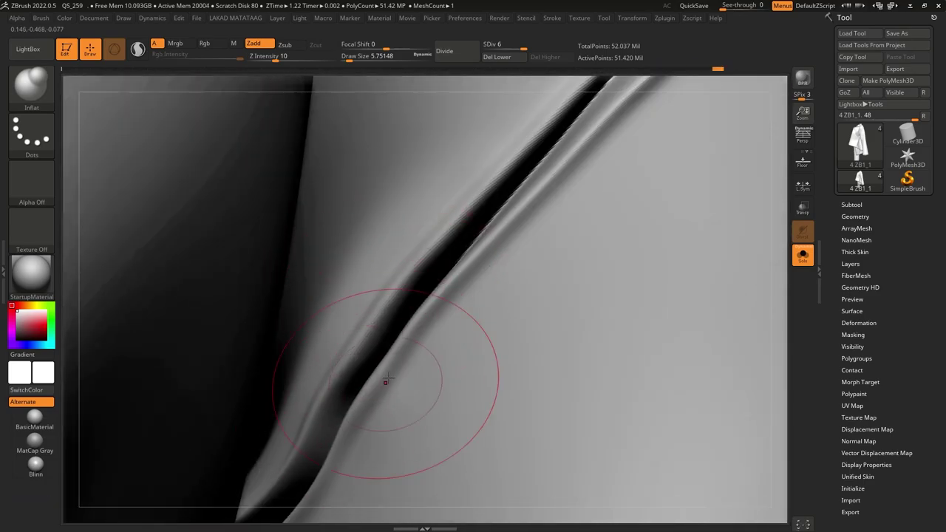
left_click_drag(498, 232, 600, 139)
mouse_move(556, 188)
right_mouse_down("alt")
mouse_move(424, 312)
mouse_move(547, 181)
mouse_move(510, 254)
right_mouse_up("alt")
right_click_drag(510, 255, 499, 217, "ctrl")
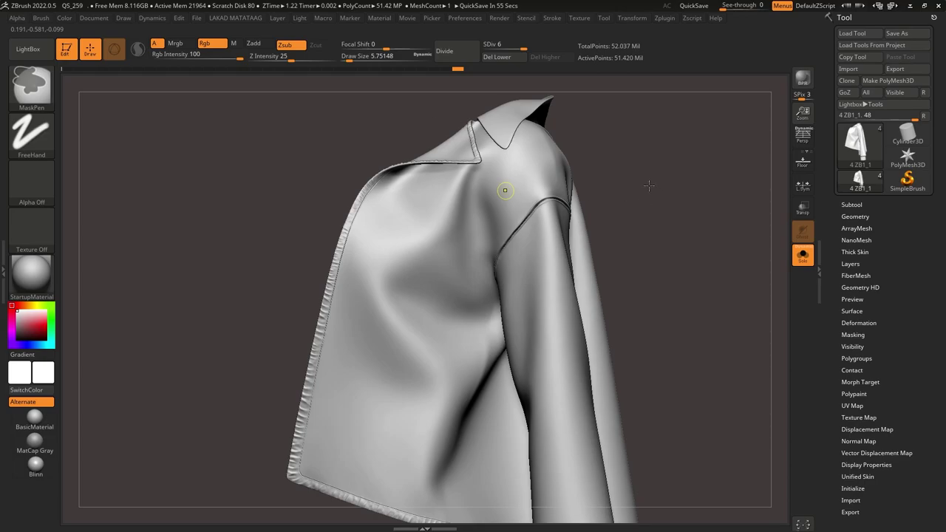
Step: Continue inflating the armhole seam's edges around the front and side of the shoulder at draw size about 5.75
mouse_move(517, 318)
right_mouse_down()
mouse_move(567, 161)
mouse_move(687, 192)
mouse_move(652, 232)
mouse_move(655, 256)
mouse_move(637, 253)
right_mouse_up()
left_click_drag(531, 280, 621, 273)
left_click_drag(566, 264, 644, 302)
right_click_drag(643, 302, 602, 308)
left_click_drag(730, 364, 745, 369)
mouse_move(411, 276)
right_mouse_down()
mouse_move(424, 268)
mouse_move(377, 249)
mouse_move(422, 313)
right_mouse_up()
left_click_drag(405, 299, 464, 277)
right_click_drag(411, 269, 460, 222)
left_click_drag(452, 251, 434, 272)
left_click_drag(350, 318, 403, 294)
right_click_drag(350, 234, 280, 313, "ctrl")
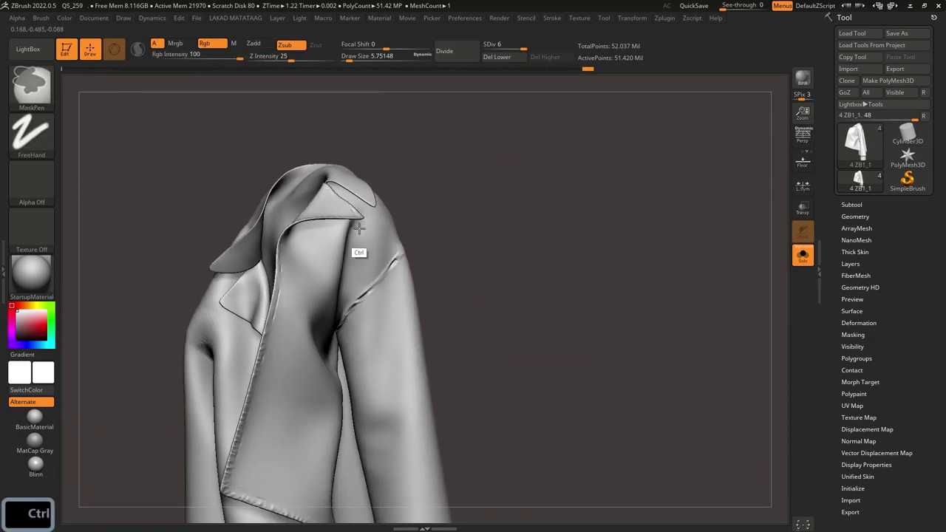
key("ctrl+z")
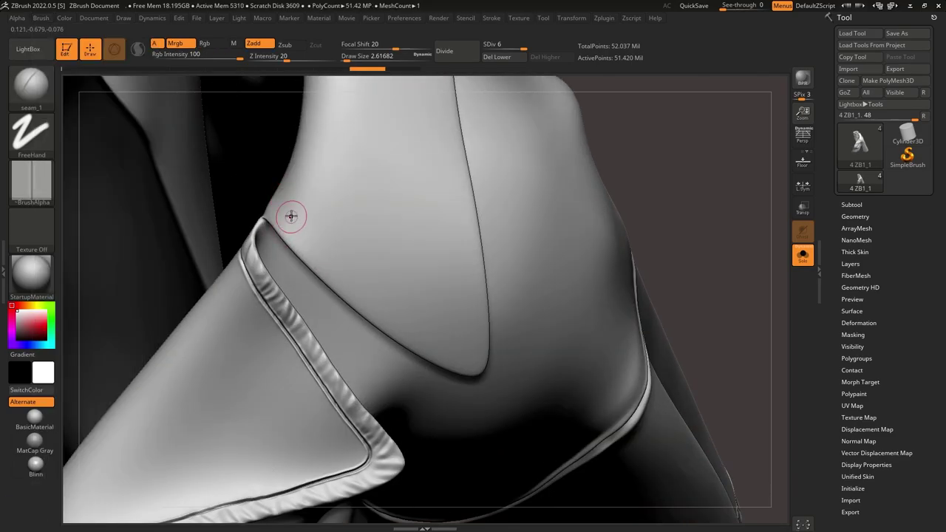
Step: Try seam_1 brush strokes at draw size about 2.62 along the inner edge of the collar tip, then undo them
mouse_move(291, 213)
right_mouse_down("ctrl")
mouse_move(323, 311)
mouse_move(324, 300)
right_mouse_up("ctrl")
key("ctrl+z")
key("ctrl+z")
left_click_drag(295, 232, 448, 348)
right_click_drag(338, 321, 335, 260)
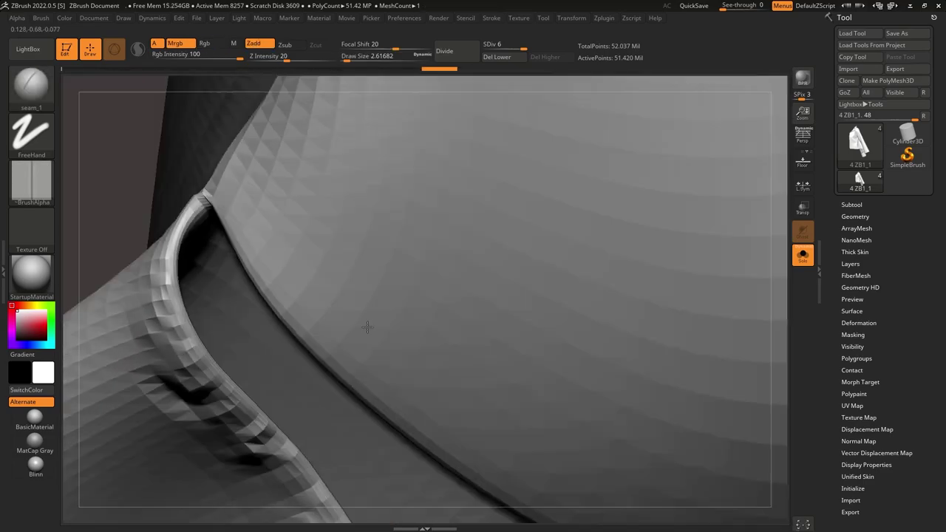
right_click_drag(367, 327, 222, 162, "ctrl")
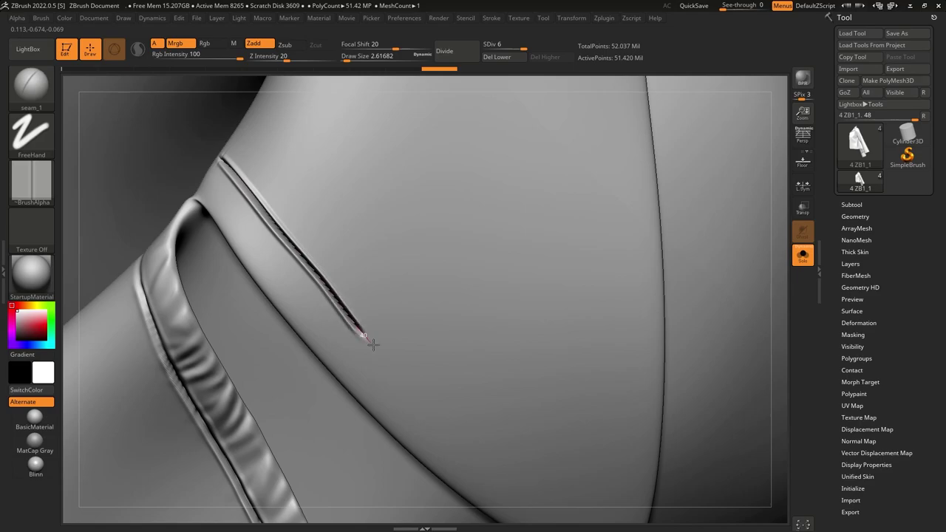
right_click_drag(385, 368, 354, 218, "ctrl")
key("ctrl+z")
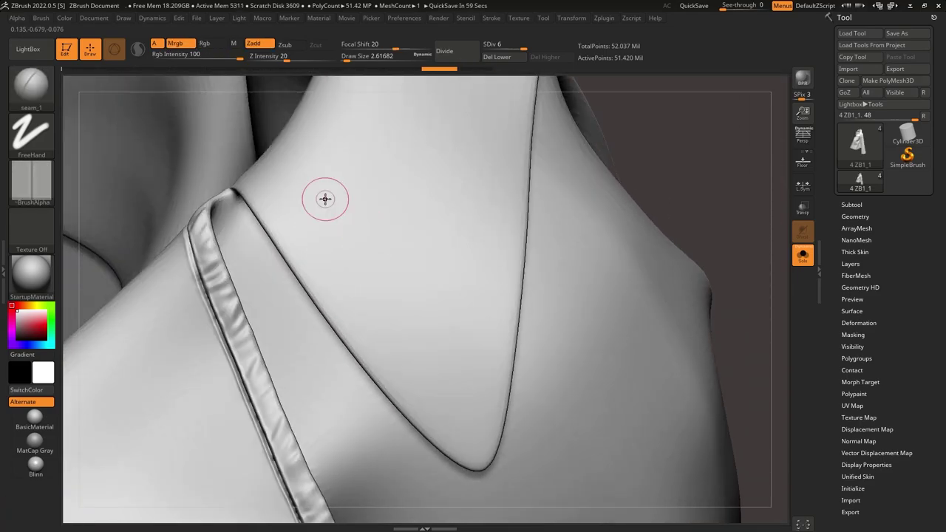
Step: Try longer seam_1 strokes from the collar's inner corner down and around its tip, then undo them
right_click_drag(326, 197, 241, 158)
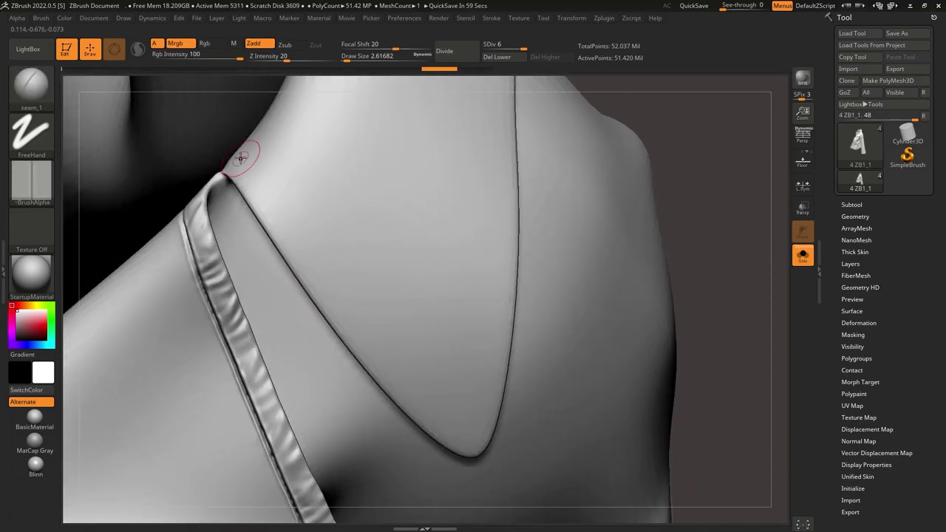
left_click_drag(315, 254, 317, 257)
key("ctrl+z")
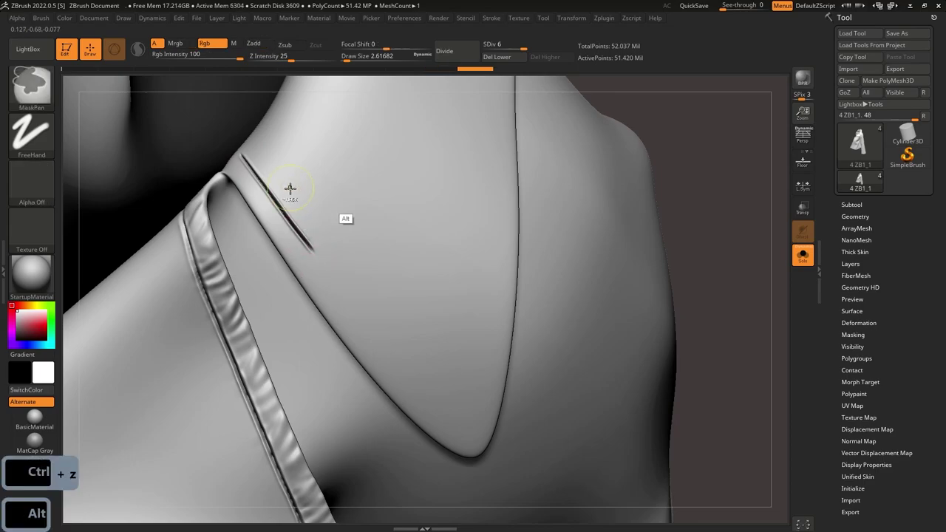
right_click_drag(331, 145, 344, 194)
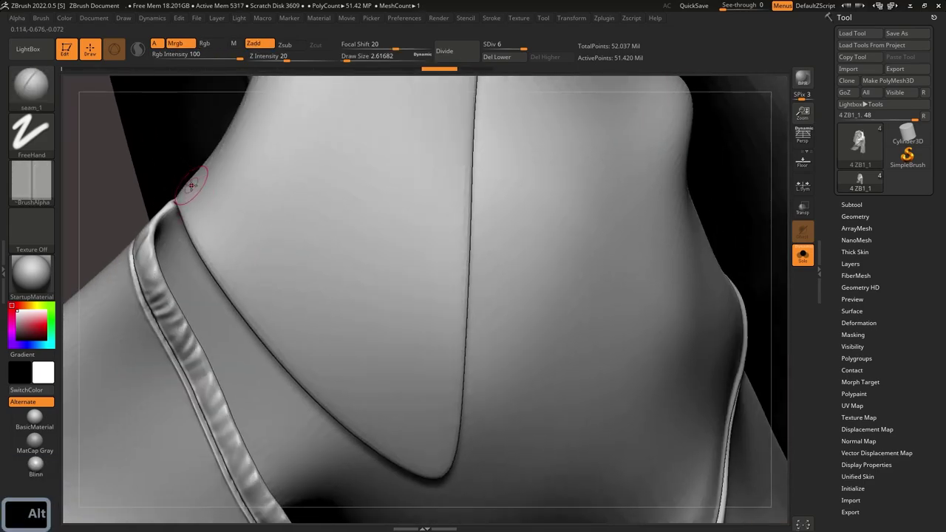
mouse_move(189, 182)
left_mouse_down()
mouse_move(222, 213)
mouse_move(252, 275)
left_mouse_up()
key("ctrl+z")
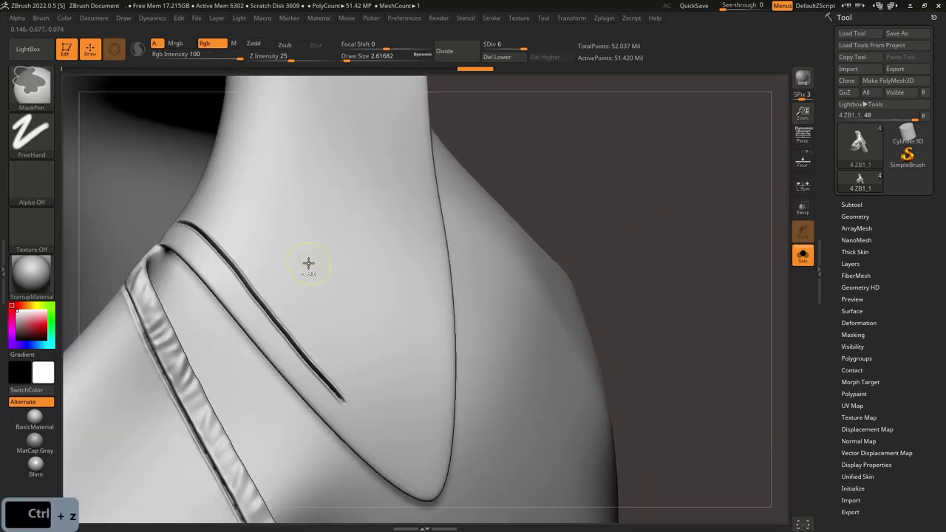
left_click(308, 263, "ctrl")
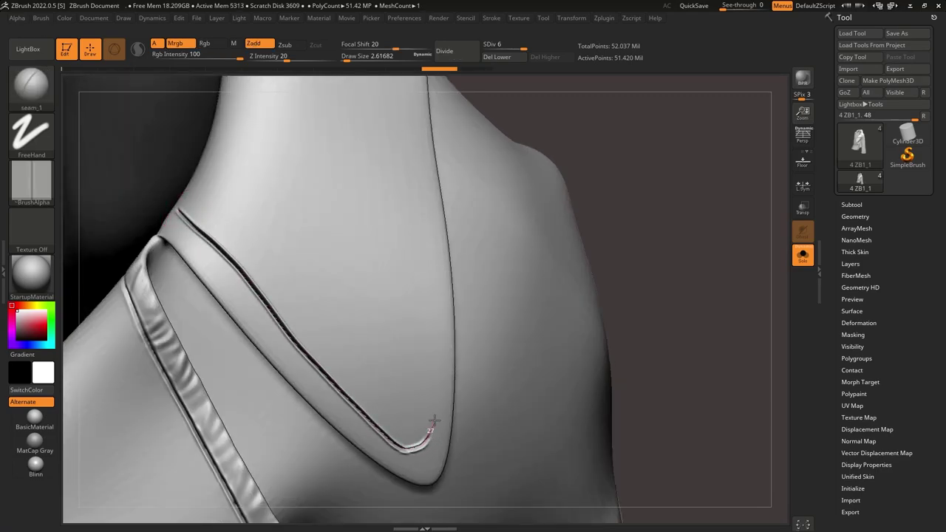
left_click_drag(424, 379, 423, 375)
mouse_move(320, 318)
right_mouse_down()
mouse_move(361, 317)
mouse_move(355, 338)
mouse_move(311, 292)
right_mouse_up()
key("ctrl+z")
key("ctrl+z")
mouse_move(310, 291)
right_mouse_down("alt")
mouse_move(277, 194)
mouse_move(254, 196)
right_mouse_up("alt")
Step: Draw a seam_1 line parallel to the collar's border around its tip and up the outer edge, undoing uneven attempts
left_click_drag(187, 198, 209, 229)
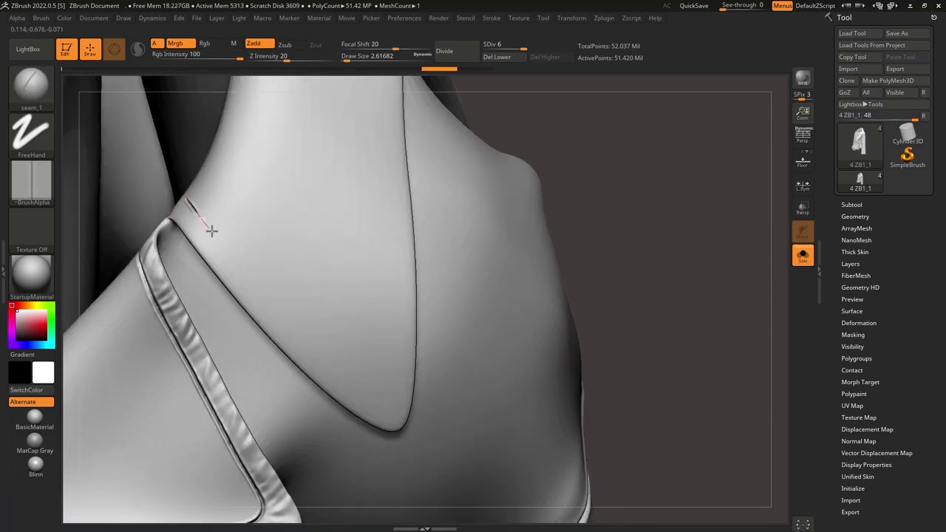
key("ctrl+z")
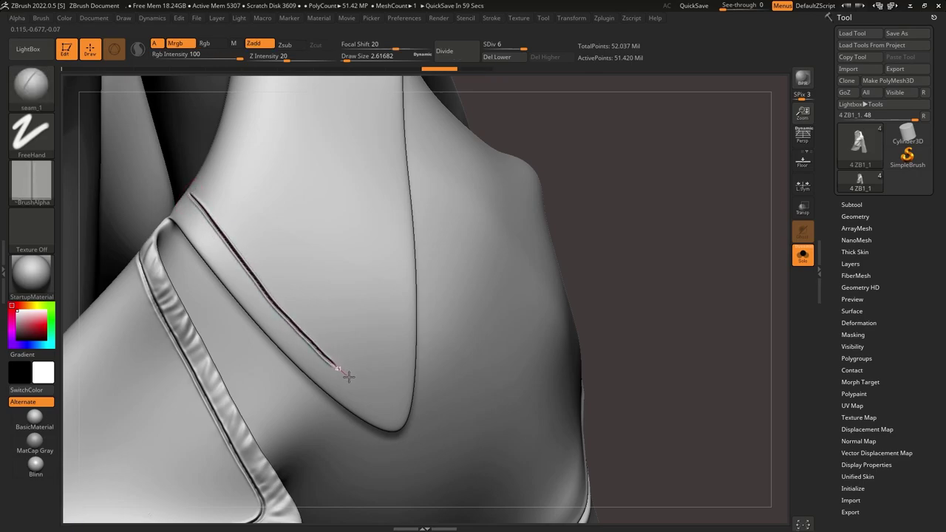
left_click_drag(381, 273, 380, 269)
mouse_move(372, 224)
right_mouse_down("ctrl")
mouse_move(386, 283)
mouse_move(338, 311)
mouse_move(316, 260)
right_mouse_up("ctrl")
key("ctrl+z")
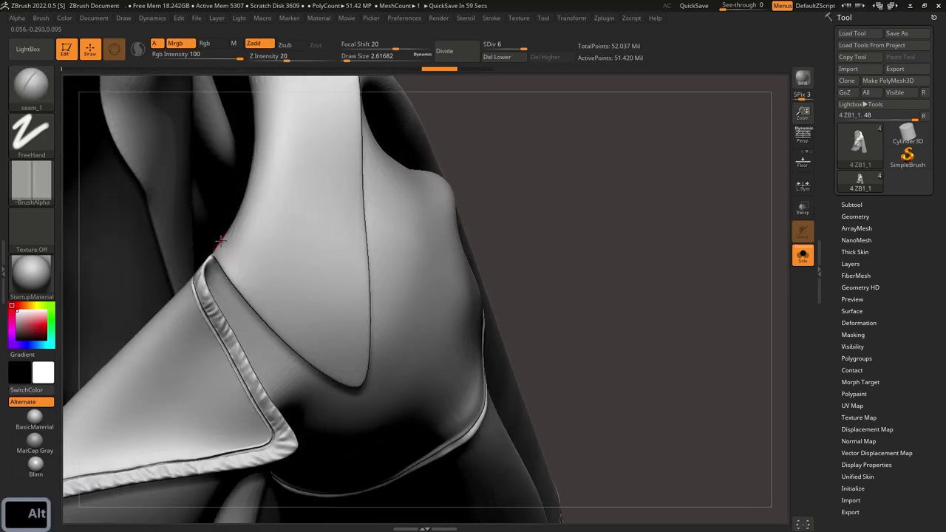
left_click_drag(223, 242, 233, 257)
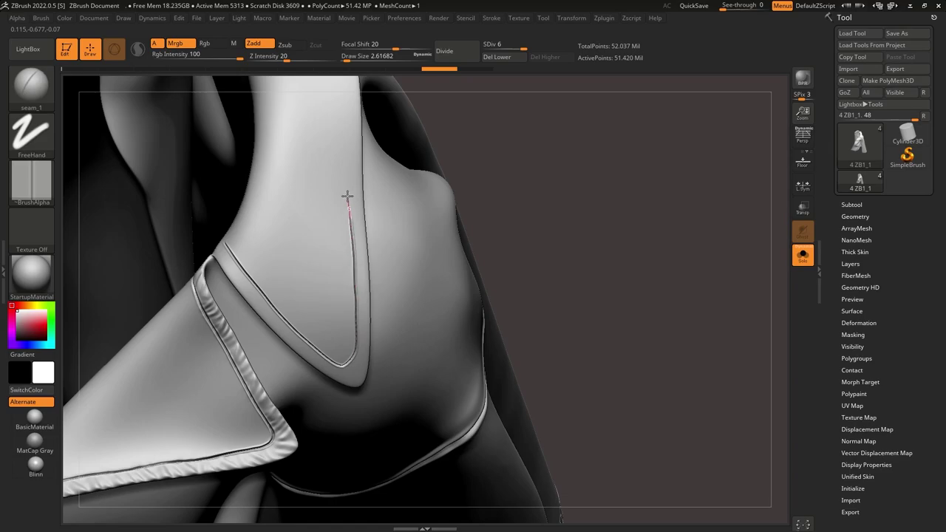
right_click_drag(311, 242, 318, 311)
Step: Switch to the Move brush at draw size about 10.54, try reshaping the seam's corner at the collar tip, and undo it
key("b")
key("m")
key("v")
key("s")
left_click_drag(331, 348, 336, 350)
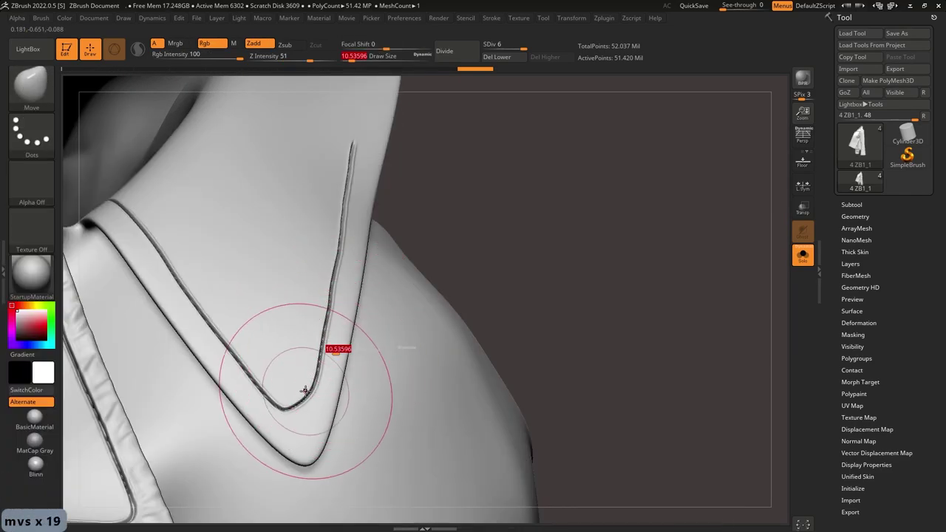
left_click_drag(304, 388, 304, 396)
key("ctrl+z")
Step: Isolate the collar surface and refine the seam's corner and outer run with the Move brush at draw size about 4.3
left_click(282, 267, "ctrl+shift")
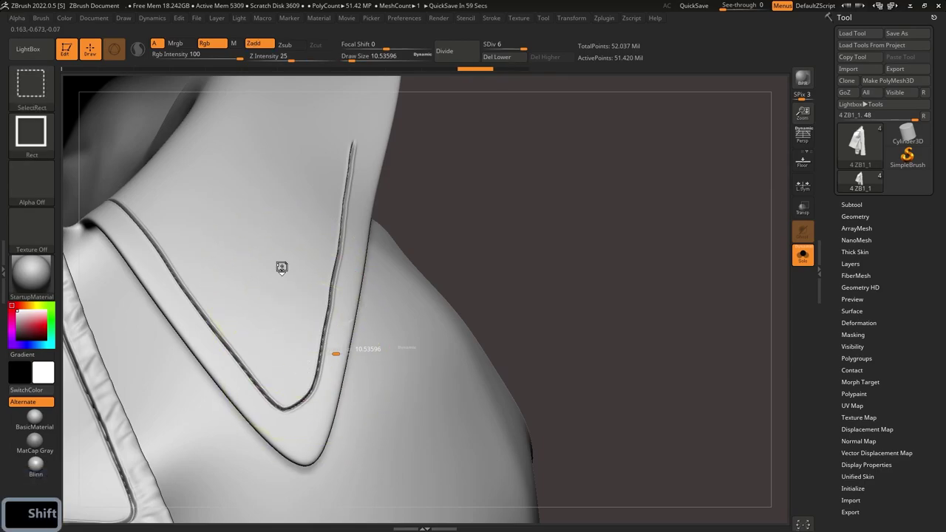
key("s")
left_click_drag(323, 344, 319, 345)
mouse_move(293, 408)
left_mouse_down()
mouse_move(304, 412)
mouse_move(310, 397)
mouse_move(301, 409)
left_mouse_up()
key("ctrl+z")
key("s")
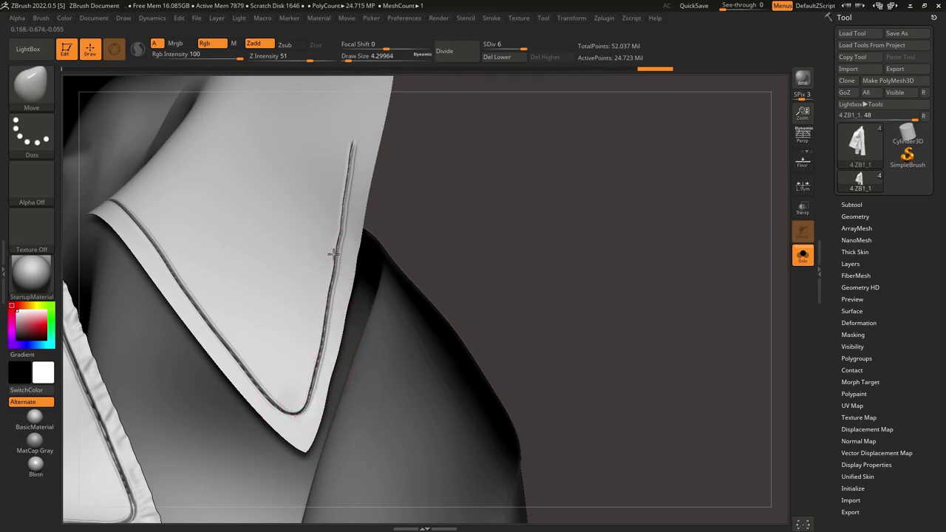
left_click_drag(338, 234, 340, 233)
right_click_drag(360, 244, 405, 212, "ctrl")
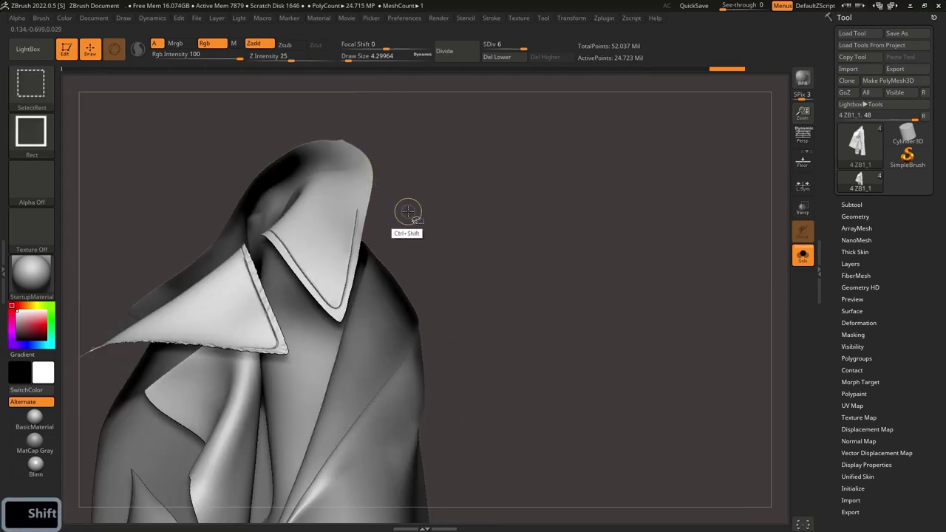
Step: Show the full jacket again, load the seam_1 brush from the brush library and smooth the collar's outer edge
left_click(408, 211, "ctrl+shift")
key("comma")
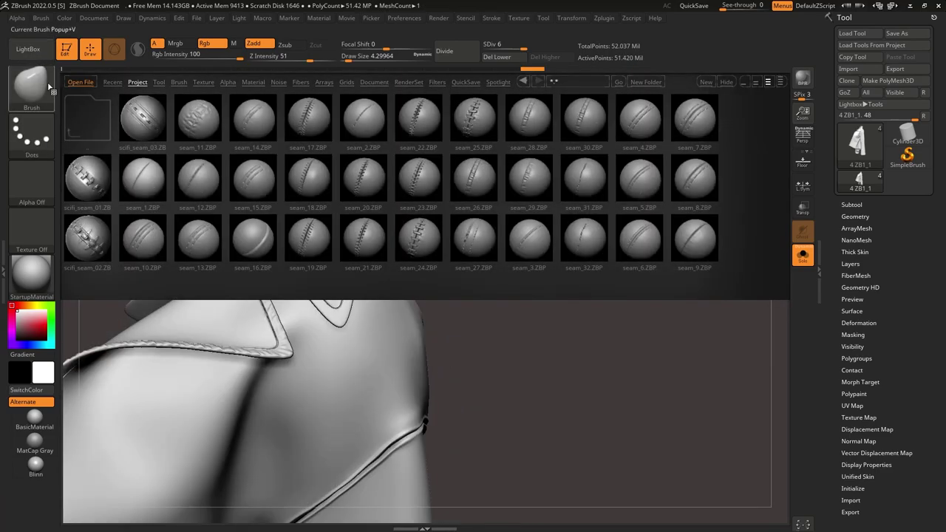
double_click(147, 179)
right_click_drag(360, 246, 346, 168, "ctrl")
left_click_drag(358, 247, 351, 340, "shift")
left_click_drag(363, 253, 352, 339, "shift")
Step: Set the draw size to about 2.62 and draw a seam_1 segment continuing the seam up the collar's outer edge
right_click_drag(379, 154, 358, 260, "alt")
key("s")
left_click_drag(357, 258, 356, 261)
right_click_drag(351, 171, 347, 285, "alt")
left_click_drag(337, 97, 339, 130)
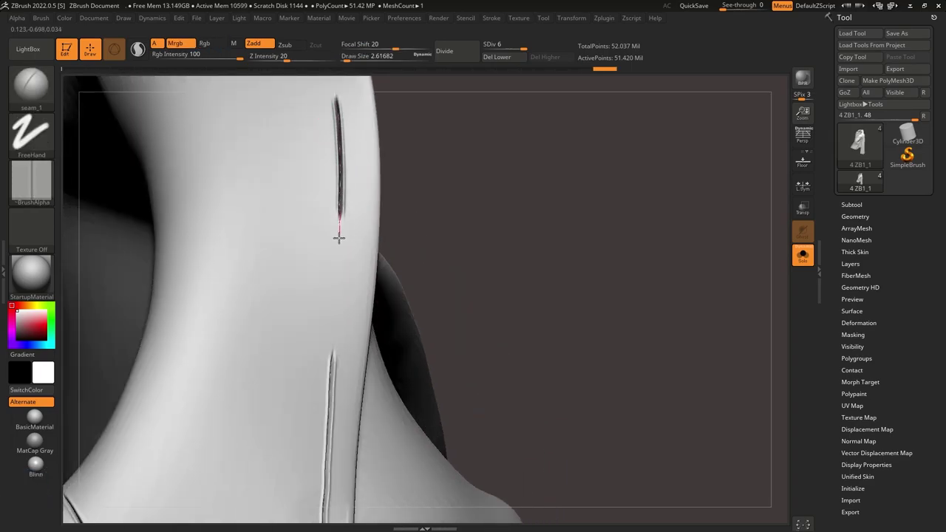
Step: Try extending the seam around the collar's upper curve in overlapping strokes and smoothing the newest stretch
right_click_drag(357, 190, 361, 222, "ctrl")
right_click_drag(361, 222, 278, 203, "alt")
left_click_drag(269, 185, 315, 233, "alt")
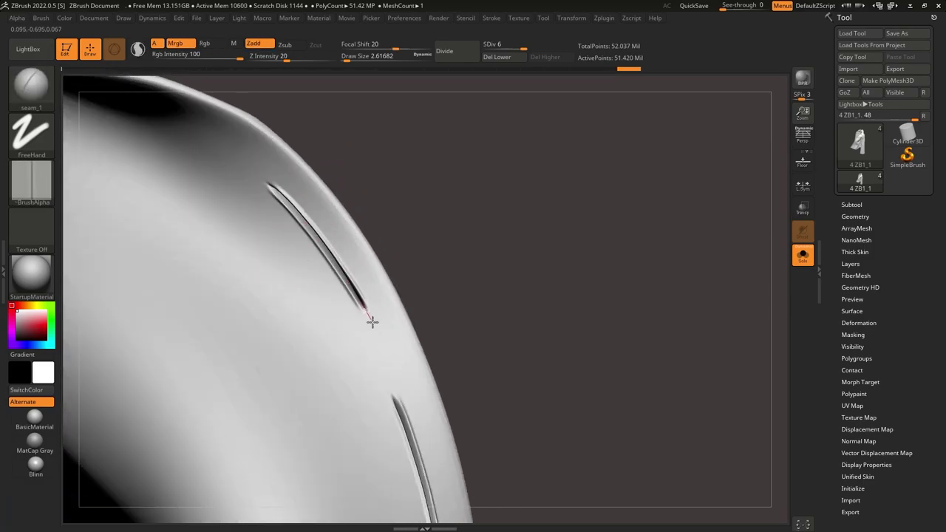
left_click_drag(401, 415, 402, 418)
mouse_move(198, 174)
right_mouse_down("alt")
mouse_move(289, 310)
mouse_move(214, 255)
right_mouse_up("alt")
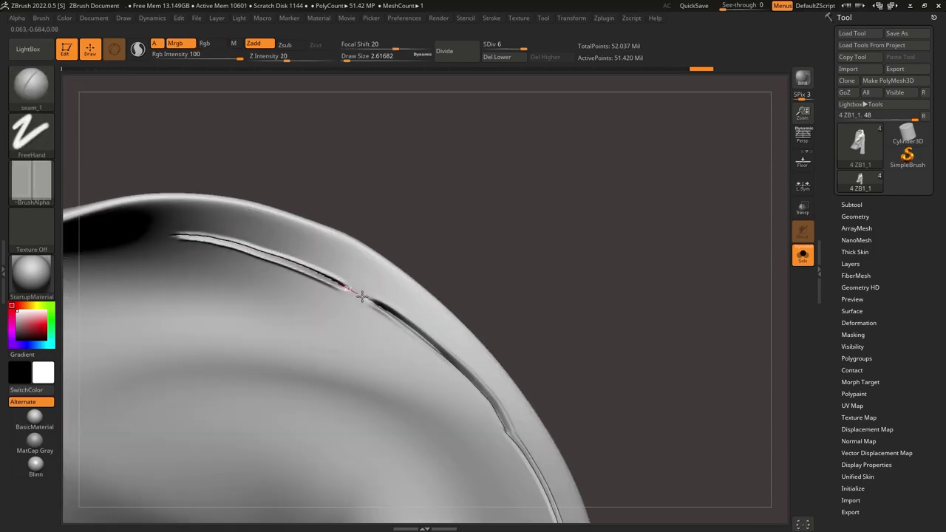
left_click_drag(358, 294, 401, 325)
left_click_drag(293, 268, 200, 240, "shift")
mouse_move(331, 314)
right_mouse_down("ctrl")
mouse_move(329, 255)
mouse_move(376, 142)
right_mouse_up("ctrl")
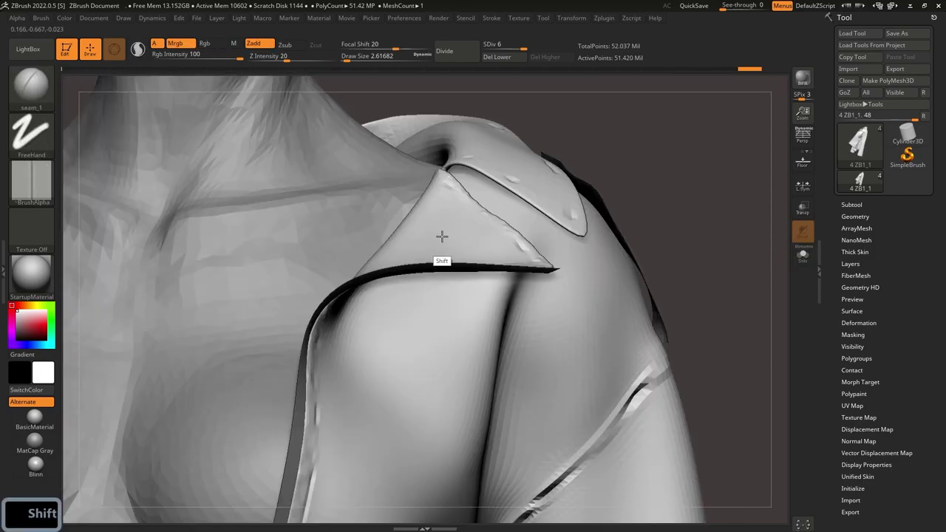
Step: Undo the seam strokes along the collar's upper curve
right_click_drag(441, 177, 436, 294, "ctrl")
right_click_drag(476, 132, 481, 186)
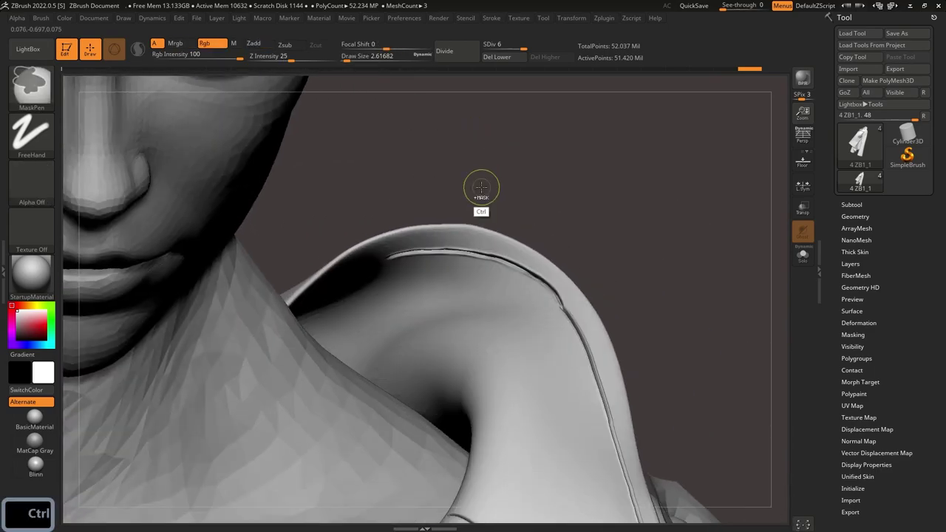
key("ctrl+z")
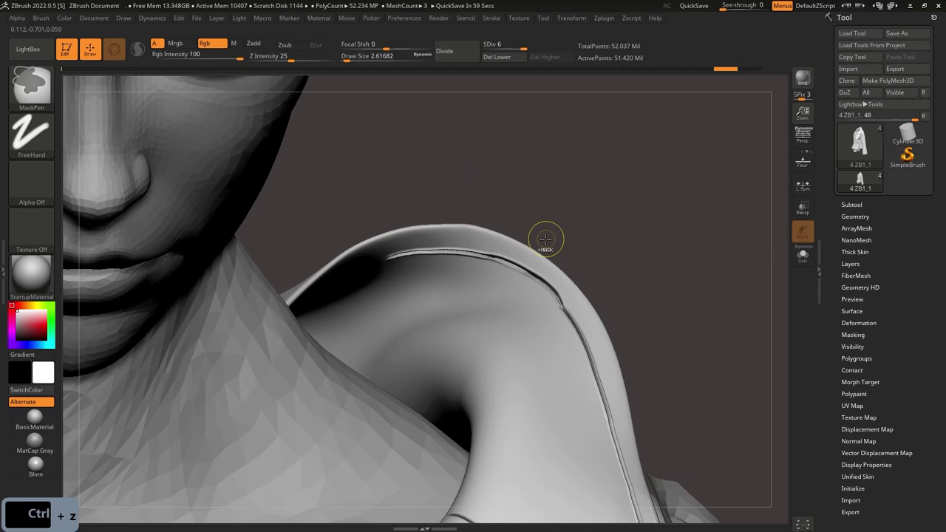
key("ctrl+z")
key("ctrl+z")
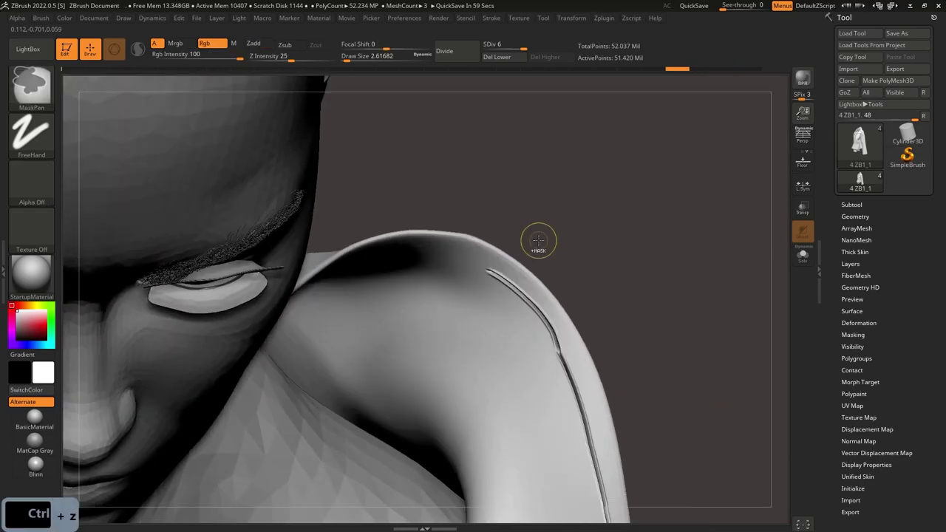
key("ctrl+z")
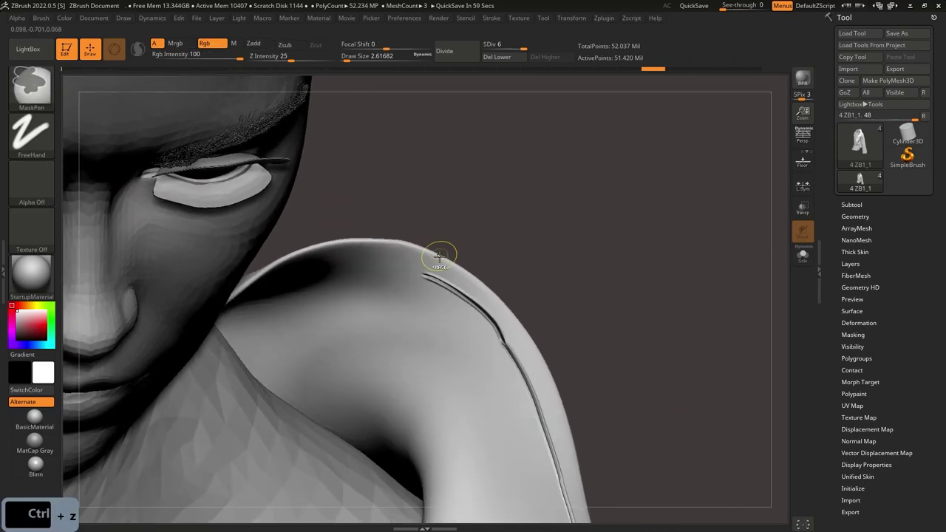
key("ctrl+z")
Step: Redraw the seam segment on the collar's upper curve, then try a stroke across the top and undo it
right_click_drag(433, 271, 430, 264)
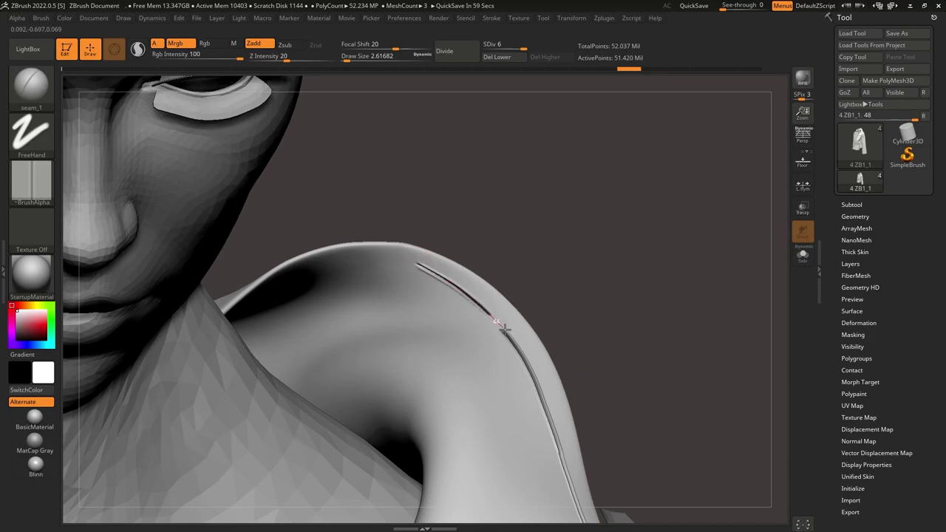
right_click_drag(493, 318, 377, 274)
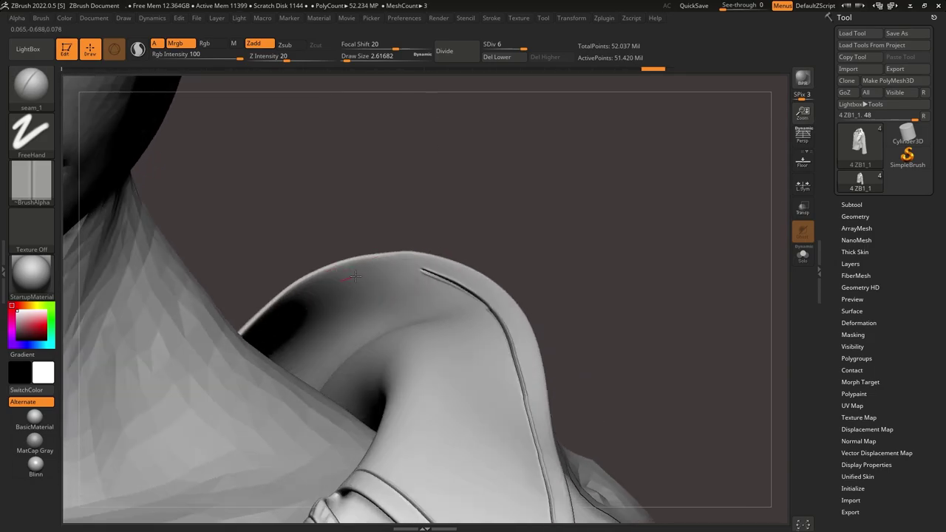
key("ctrl+z")
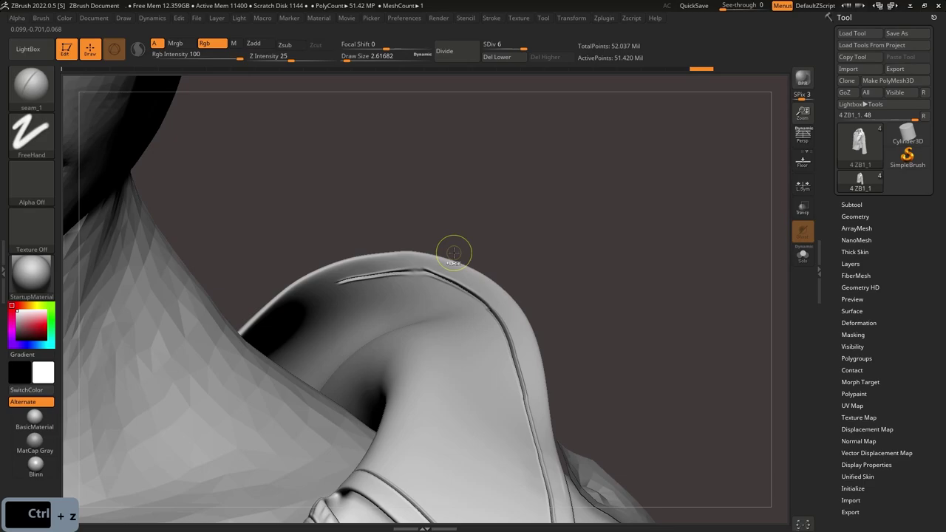
key("ctrl+z")
key("ctrl+z")
Step: Continue the seam_1 line across the top of the collar toward the back of the neck
mouse_move(407, 209)
right_mouse_down("ctrl")
mouse_move(384, 274)
mouse_move(355, 270)
right_mouse_up("ctrl")
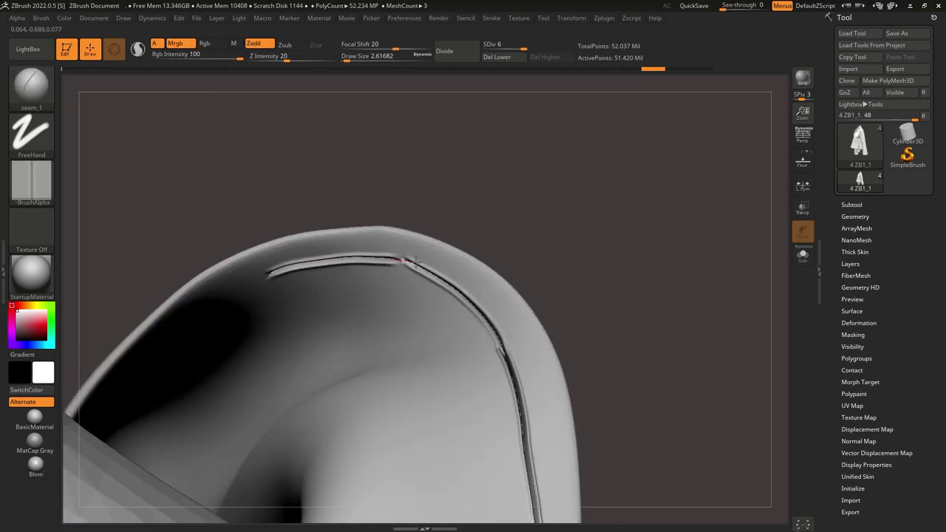
key("ctrl+shift+z")
key("ctrl+shift+z")
key("ctrl+shift+z")
key("ctrl+shift+z")
key("ctrl+shift+z")
key("ctrl+shift+z")
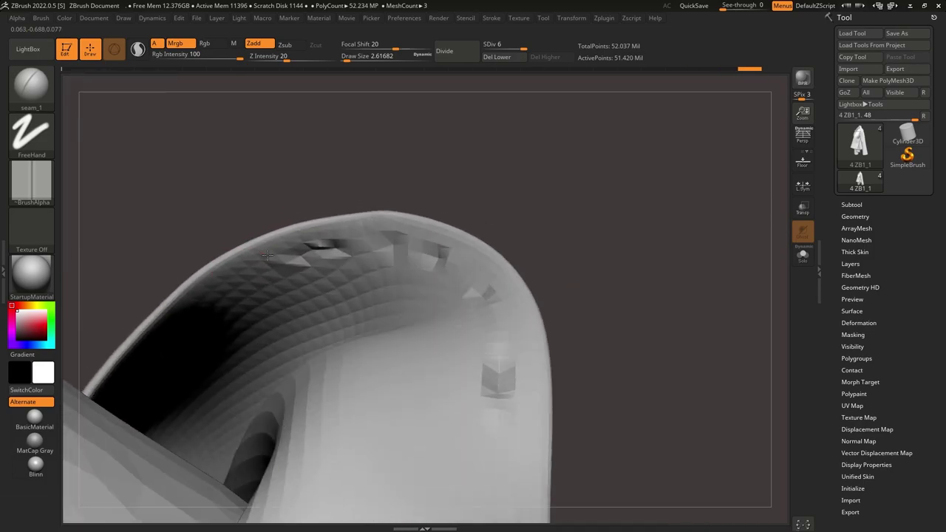
Step: Undo the stray seam end, isolate the jacket with Solo and extend the seam behind the neck along the collar's rim
right_click_drag(267, 255, 248, 295)
key("ctrl+z")
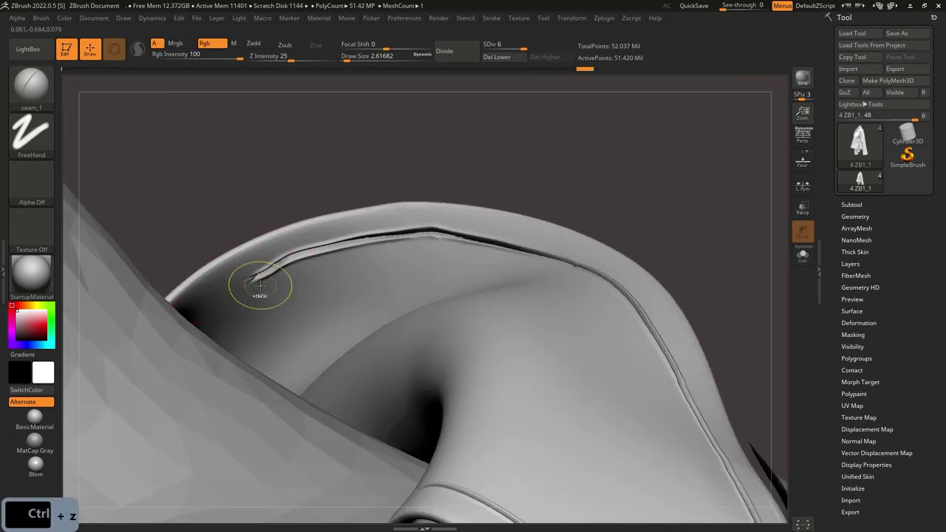
key("ctrl+z")
left_click(802, 255)
mouse_move(488, 258)
right_mouse_down()
mouse_move(428, 253)
mouse_move(397, 219)
right_mouse_up()
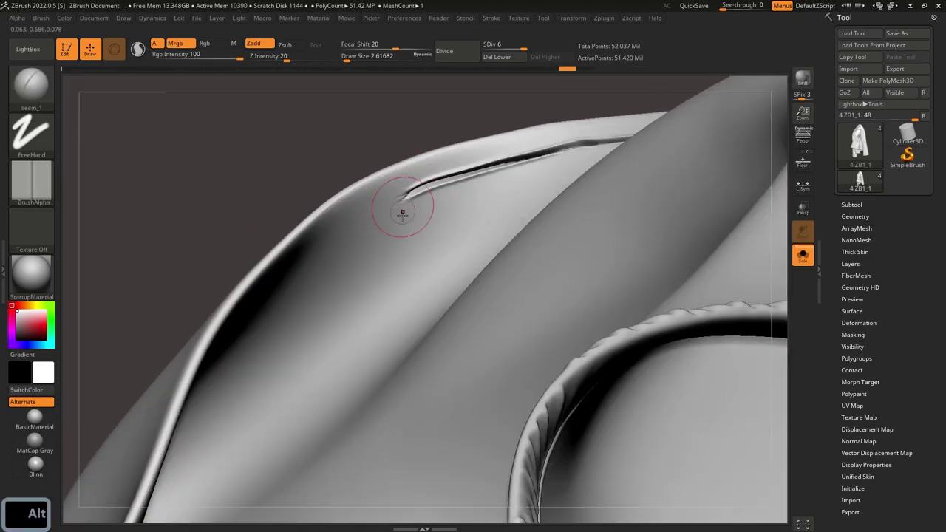
left_click_drag(423, 184, 385, 205)
left_click_drag(330, 237, 298, 267)
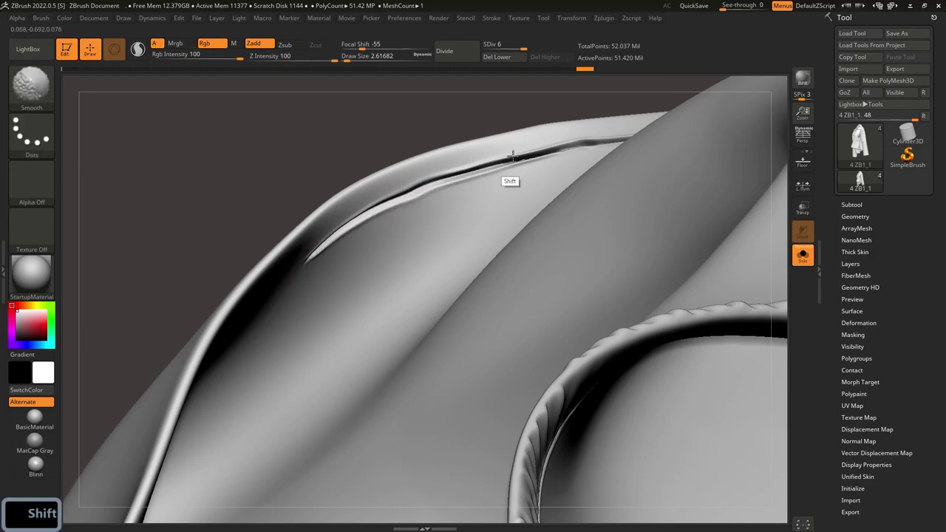
Step: Smooth the seam line along the collar's rim behind the neck and touch up its tapered end
left_click_drag(462, 170, 562, 178, "shift")
mouse_move(561, 178)
right_mouse_down("ctrl")
mouse_move(539, 118)
mouse_move(524, 111)
mouse_move(394, 240)
mouse_move(392, 202)
right_mouse_up("ctrl")
left_click_drag(386, 201, 376, 244, "shift")
key("s")
mouse_move(281, 223)
right_mouse_down()
mouse_move(297, 231)
mouse_move(244, 222)
mouse_move(255, 273)
mouse_move(152, 272)
mouse_move(210, 296)
right_mouse_up()
mouse_move(195, 277)
left_mouse_down()
mouse_move(229, 329)
mouse_move(202, 291)
left_mouse_up()
right_click_drag(333, 383, 363, 301)
right_click_drag(363, 301, 314, 314)
right_click_drag(314, 314, 290, 280)
Step: Smooth the seam down the side of the collar toward its pointed tip
left_click_drag(283, 221, 294, 238, "shift")
left_click_drag(485, 276, 477, 265, "shift")
right_click_drag(424, 385, 403, 325)
mouse_move(403, 325)
right_mouse_down("alt")
mouse_move(390, 238)
mouse_move(390, 285)
right_mouse_up("alt")
left_click_drag(378, 302, 358, 266, "shift")
right_click_drag(364, 275, 382, 319, "ctrl")
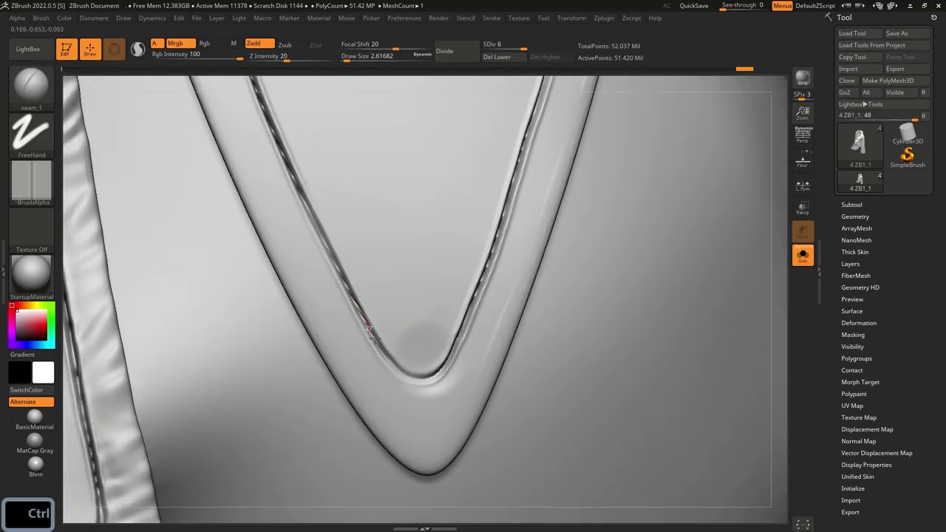
Step: Try a seam_1 stroke across the curve at the collar's tip, then undo it
left_click_drag(409, 377, 427, 365)
key("ctrl+z")
key("ctrl+z")
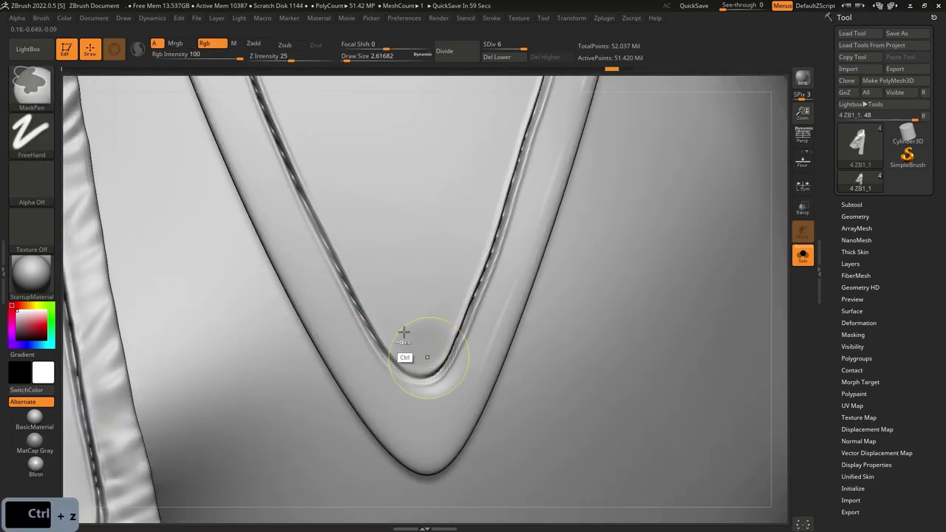
key("ctrl+z")
Step: With the Move brush at a size of about 4.3, pull the seam's curve at the collar tip into shape
key("b")
key("m")
key("v")
key("s")
key("s")
key("s")
left_click_drag(418, 391, 420, 383)
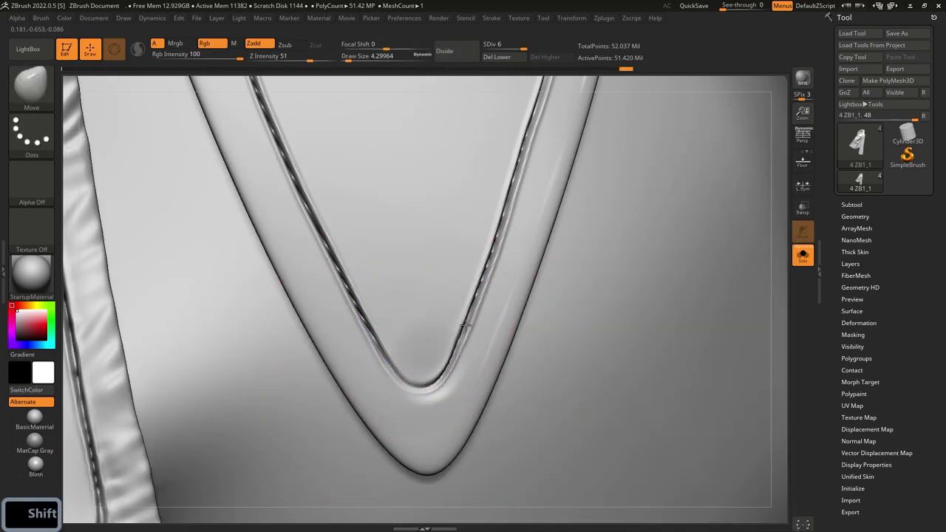
Step: Straighten the seam along the collar's side above the tip with small Move brush strokes
left_click_drag(486, 248, 490, 247)
right_click_drag(517, 151, 485, 263, "alt")
left_click_drag(486, 263, 489, 259)
left_click_drag(505, 202, 509, 200)
mouse_move(517, 162)
right_mouse_down("alt")
mouse_move(483, 261)
mouse_move(490, 167)
mouse_move(494, 238)
right_mouse_up("alt")
Step: Switch to the DamStandard brush at a size of about 1.5 and clean up the seam groove along the collar's side
key("b")
key("d")
key("s")
key("s")
left_click_drag(495, 239, 489, 240)
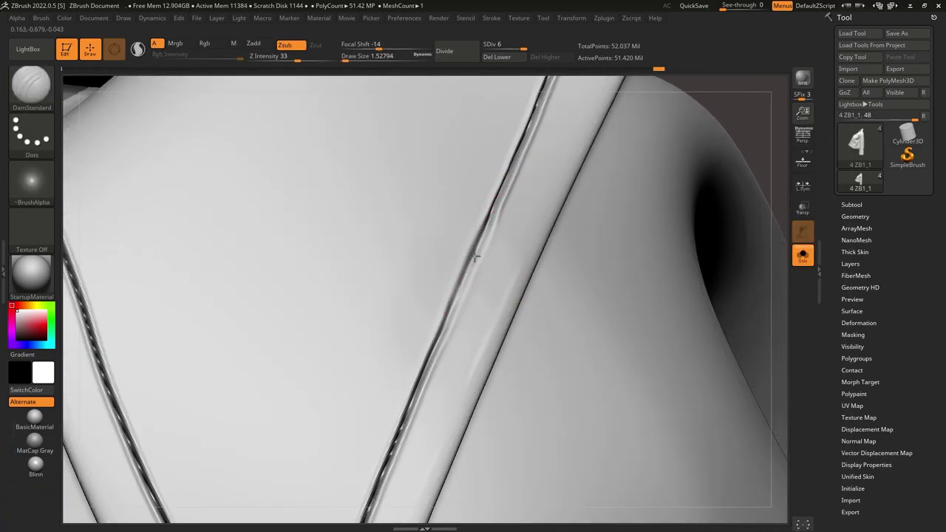
right_click_drag(463, 309, 477, 247, "ctrl")
right_click_drag(519, 169, 504, 222, "ctrl")
left_click_drag(507, 159, 505, 196, "shift")
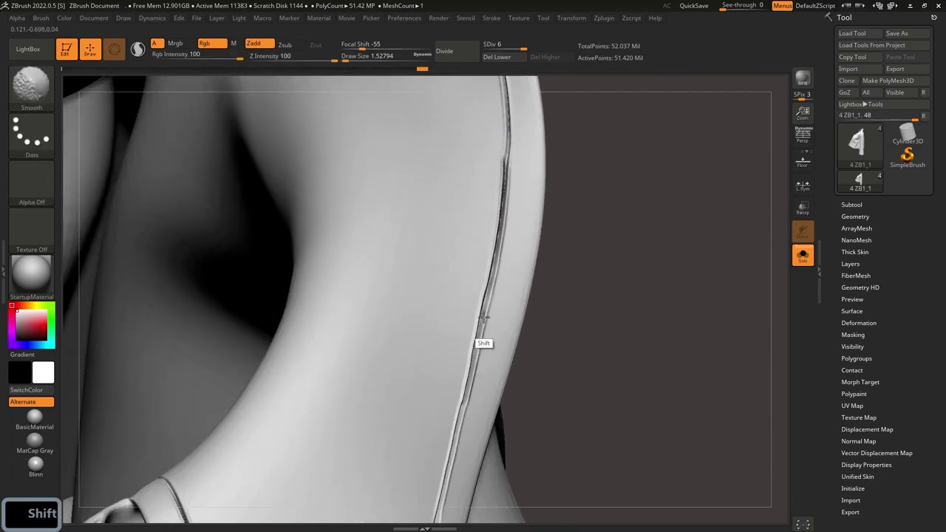
Step: Retouch the kinks in the seam around the collar's back curve with DamStandard and smoothing
key("shift")
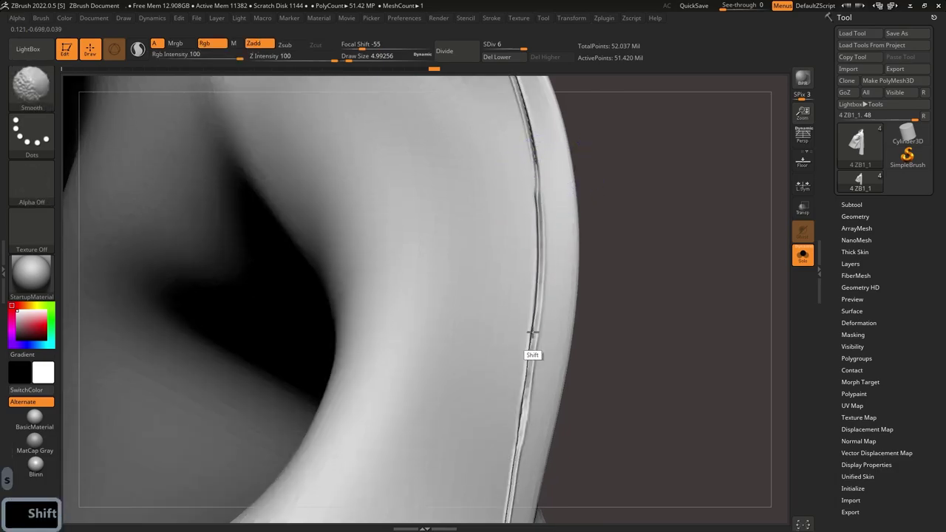
key("ctrl")
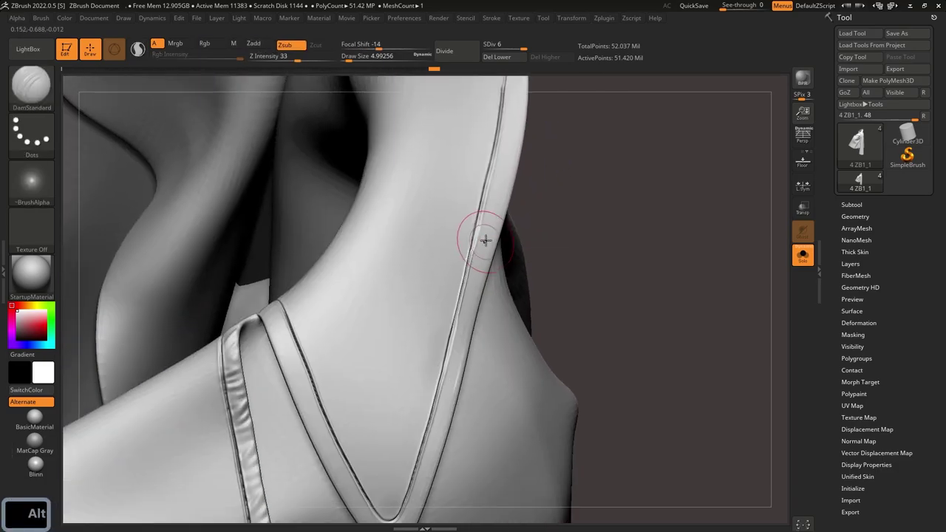
key("shift")
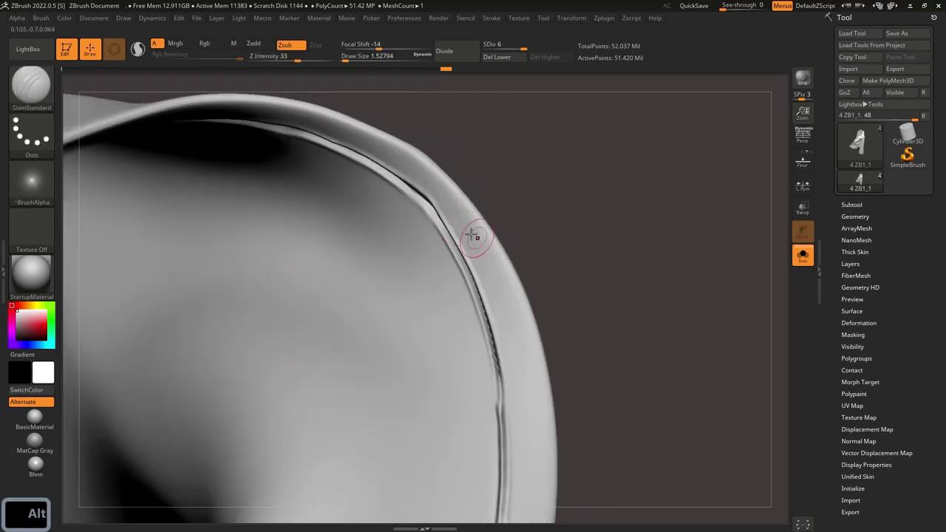
key("shift")
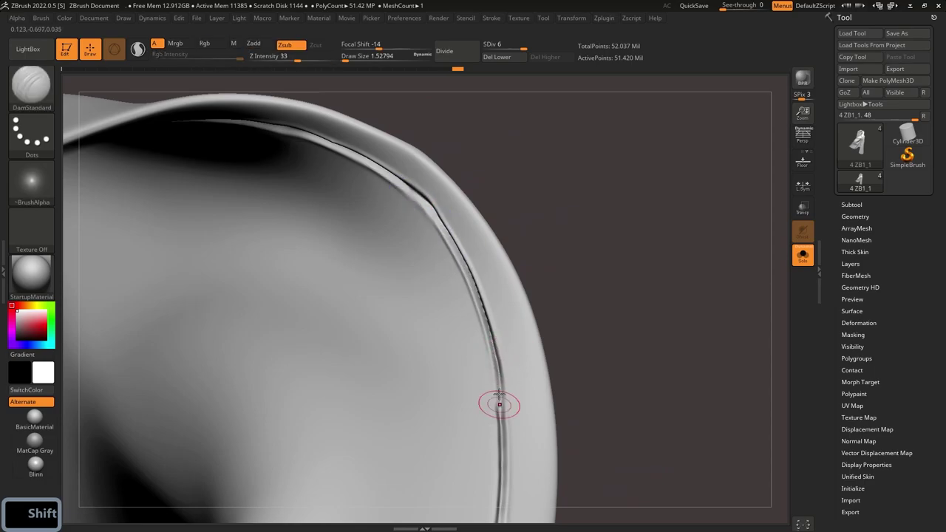
key("shift")
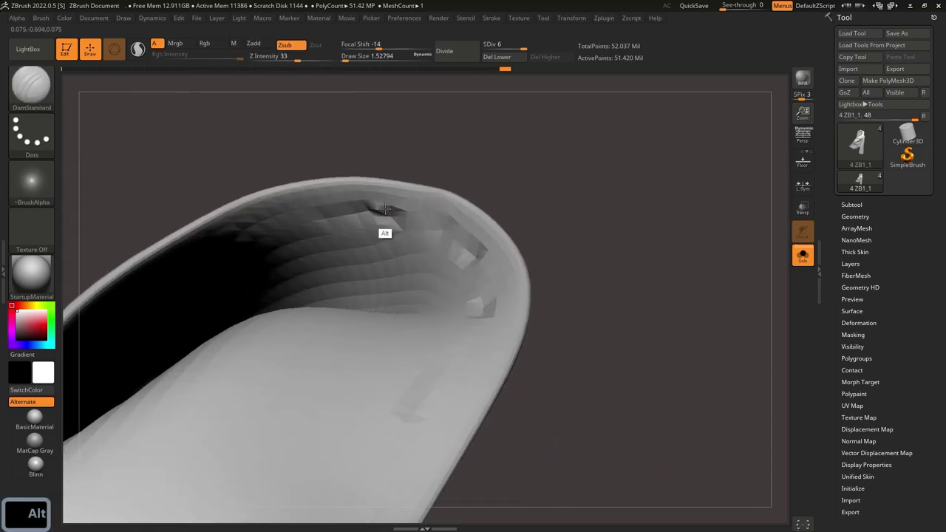
key("shift")
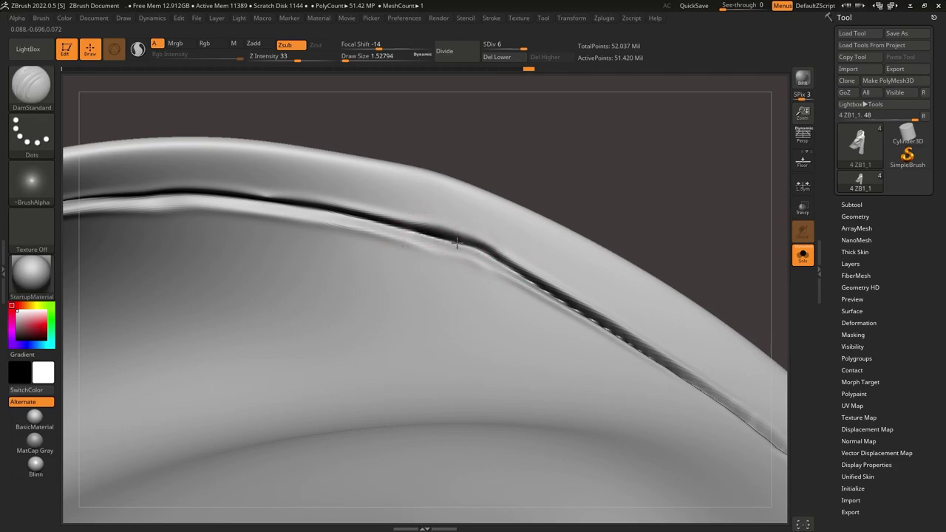
key("shift")
Step: Try carving the seam deeper around the collar's tip with DamStandard, then undo the strokes
key("ctrl")
key("alt")
key("ctrl")
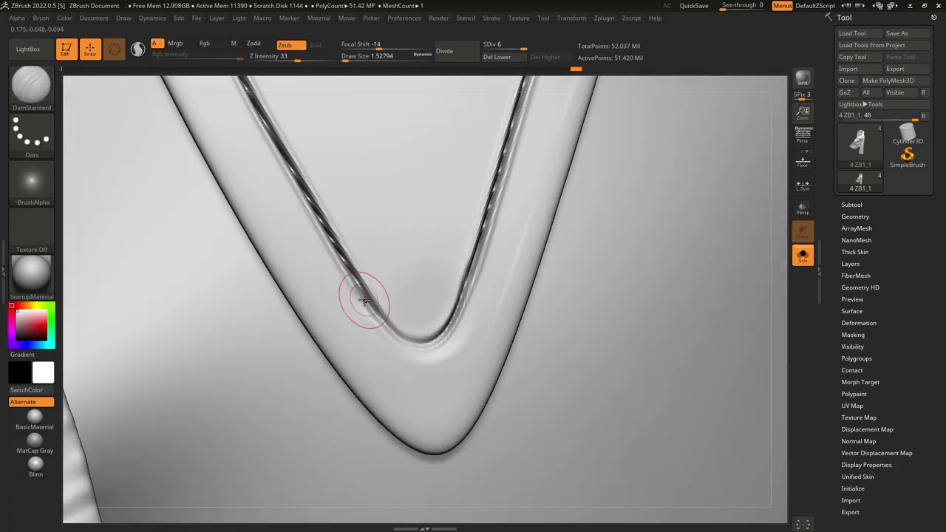
key("ctrl")
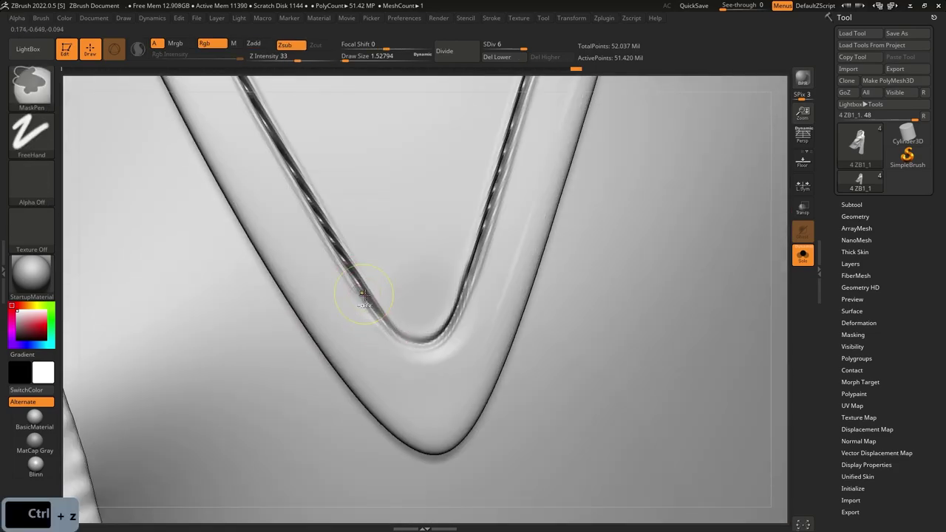
key("ctrl+z")
left_click_drag(343, 260, 377, 313)
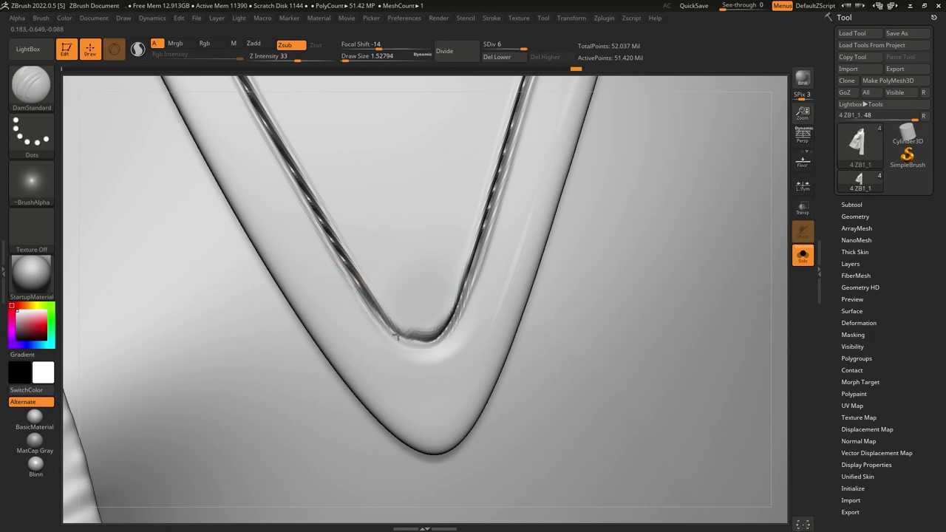
key("ctrl+z")
Step: Enlarge the brush to a size of about 20 and smooth the armhole seam on the upper sleeve
key("shift")
mouse_move(375, 300)
right_mouse_down("ctrl")
mouse_move(352, 158)
mouse_move(401, 272)
mouse_move(387, 246)
right_mouse_up("ctrl")
key("s")
left_click(447, 278)
right_click_drag(452, 223, 469, 259, "ctrl")
key("s")
key("s")
key("shift")
left_click_drag(478, 260, 416, 336, "shift")
right_click_drag(415, 335, 486, 182, "alt")
left_click_drag(486, 182, 454, 208, "shift")
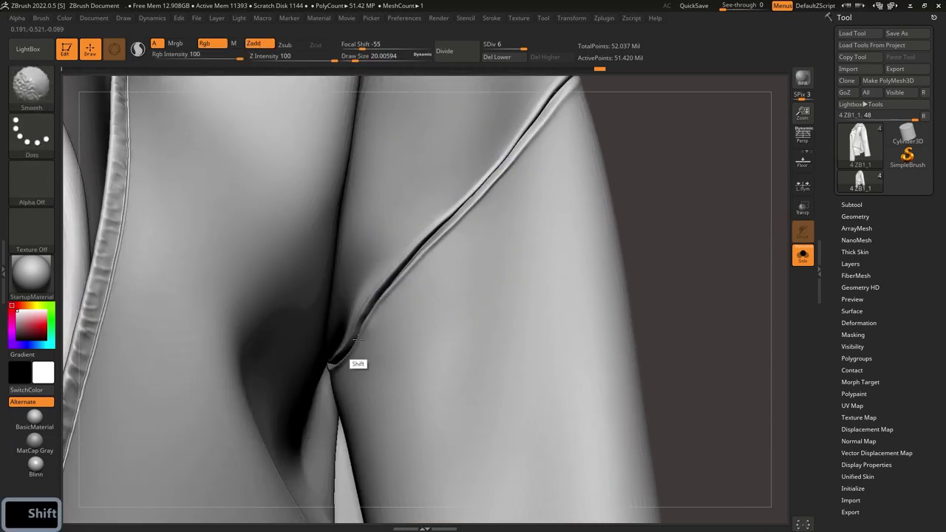
left_click_drag(521, 124, 490, 175, "shift")
Step: Continue smoothing the armhole seam around the other side of the sleeve toward the underarm
mouse_move(491, 176)
right_mouse_down()
mouse_move(507, 200)
mouse_move(465, 221)
mouse_move(339, 219)
mouse_move(343, 208)
right_mouse_up()
left_click_drag(327, 205, 346, 205, "shift")
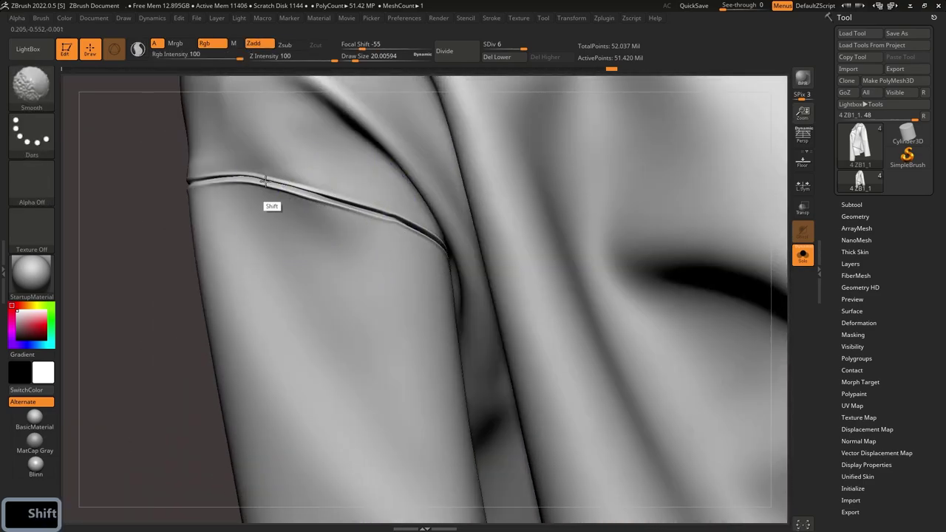
mouse_move(224, 182)
right_mouse_down()
mouse_move(436, 274)
mouse_move(192, 177)
right_mouse_up()
left_click_drag(118, 157, 346, 268, "shift")
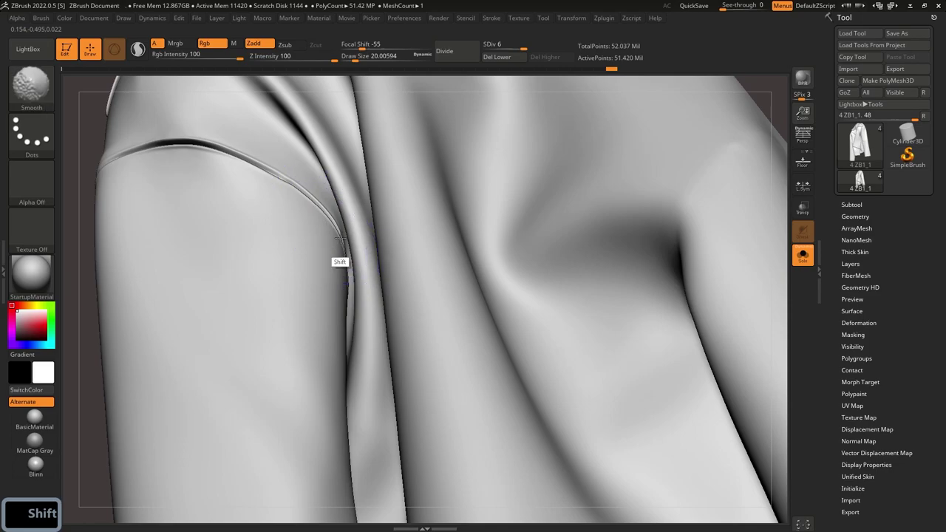
Step: Isolate the sleeve, smooth the seam around its top edge, and bring back the whole jacket
left_click(307, 250, "ctrl+shift")
right_click_drag(307, 250, 381, 279)
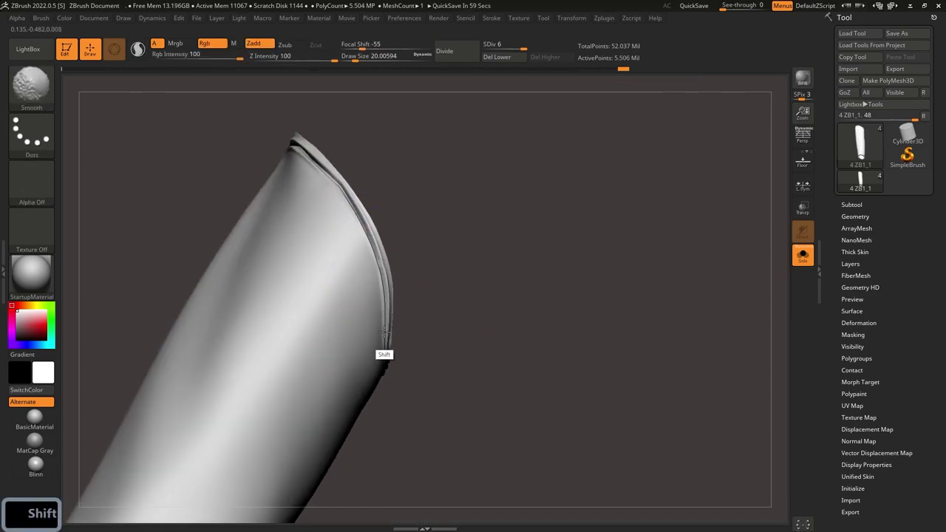
right_click_drag(384, 337, 305, 363)
left_click_drag(399, 348, 500, 362, "shift")
right_click_drag(500, 362, 443, 339)
left_click_drag(510, 325, 567, 203, "shift")
mouse_move(551, 246)
right_mouse_down("ctrl")
mouse_move(594, 182)
mouse_move(461, 327)
mouse_move(458, 376)
mouse_move(530, 145)
right_mouse_up("ctrl")
left_click(593, 182, "ctrl+shift")
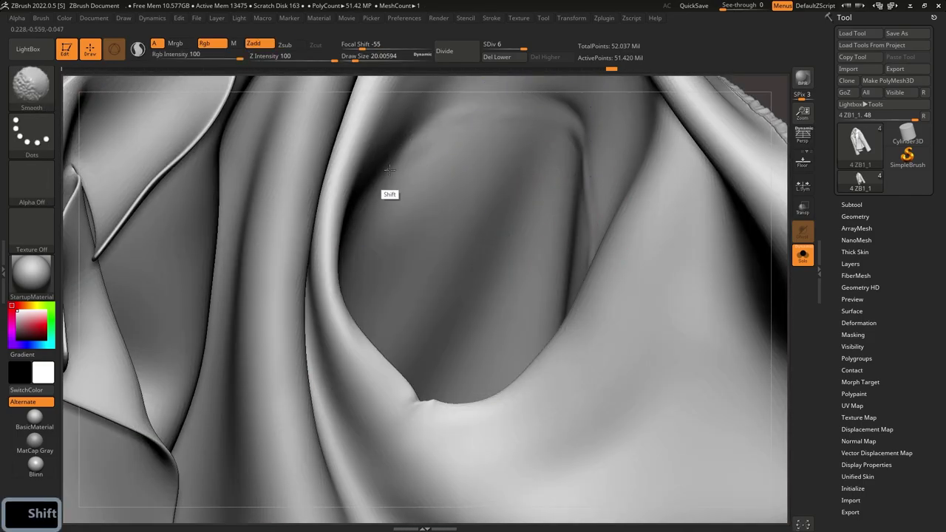
Step: Reduce the brush size to about 2.2 and smooth the seam along the collar's side
right_click_drag(487, 213, 473, 159, "ctrl")
mouse_move(473, 159)
right_mouse_down()
mouse_move(412, 261)
mouse_move(476, 240)
mouse_move(471, 154)
mouse_move(446, 237)
right_mouse_up()
mouse_move(445, 236)
right_mouse_down("ctrl")
mouse_move(448, 348)
mouse_move(448, 244)
right_mouse_up("ctrl")
key("s")
left_click_drag(448, 244, 442, 244)
right_click_drag(442, 245, 420, 267, "ctrl")
key("s")
key("shift")
left_click_drag(387, 215, 399, 311, "shift")
right_click_drag(399, 310, 384, 274, "ctrl")
right_click_drag(384, 273, 382, 315, "ctrl")
left_click_drag(362, 222, 382, 325, "shift")
right_click_drag(381, 326, 382, 275, "ctrl")
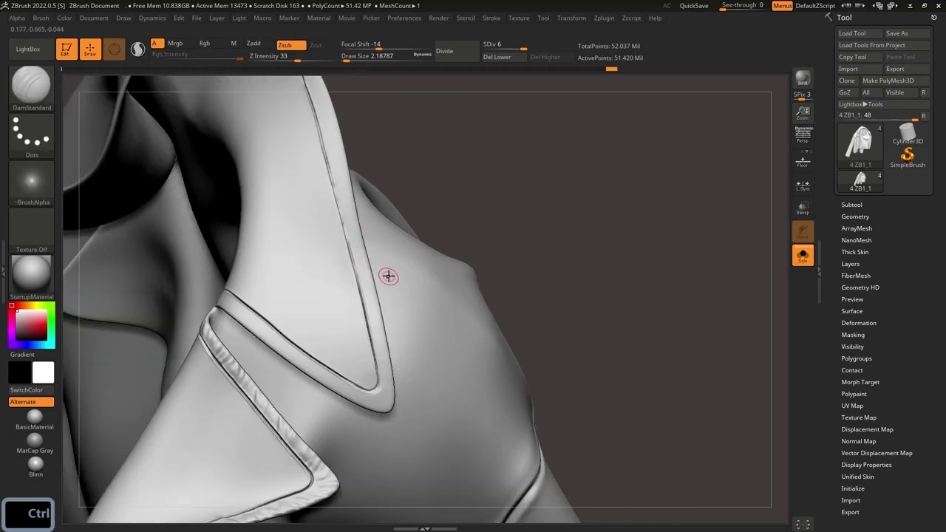
Step: Adjust the collar's outer edge and seam near the neck with the Move brush at a size of about 6.6
mouse_move(382, 215)
right_mouse_down()
mouse_move(372, 152)
mouse_move(374, 178)
right_mouse_up()
right_click_drag(374, 178, 394, 223, "alt")
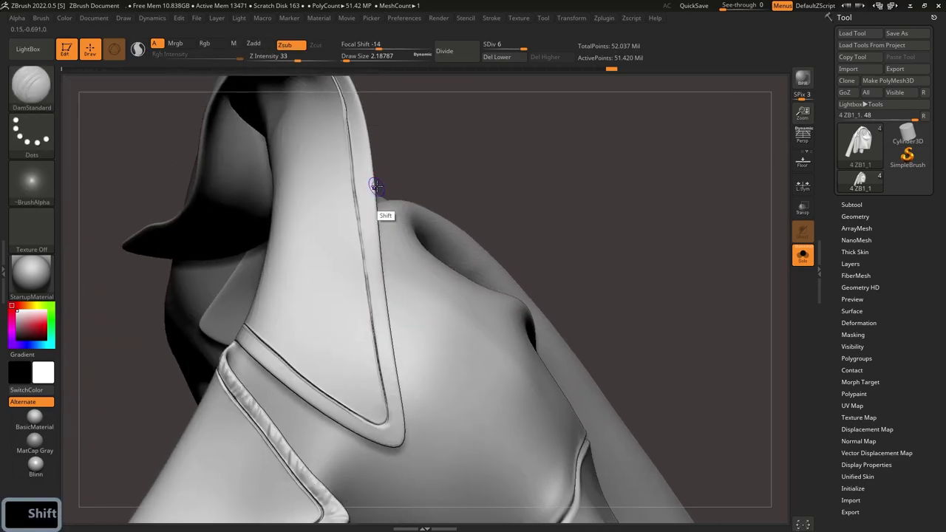
key("b")
key("m")
key("v")
key("s")
left_click_drag(376, 191, 381, 192)
mouse_move(357, 190)
right_mouse_down("ctrl")
mouse_move(354, 221)
mouse_move(375, 194)
right_mouse_up("ctrl")
right_click_drag(376, 194, 382, 173, "alt")
right_click_drag(336, 141, 344, 126)
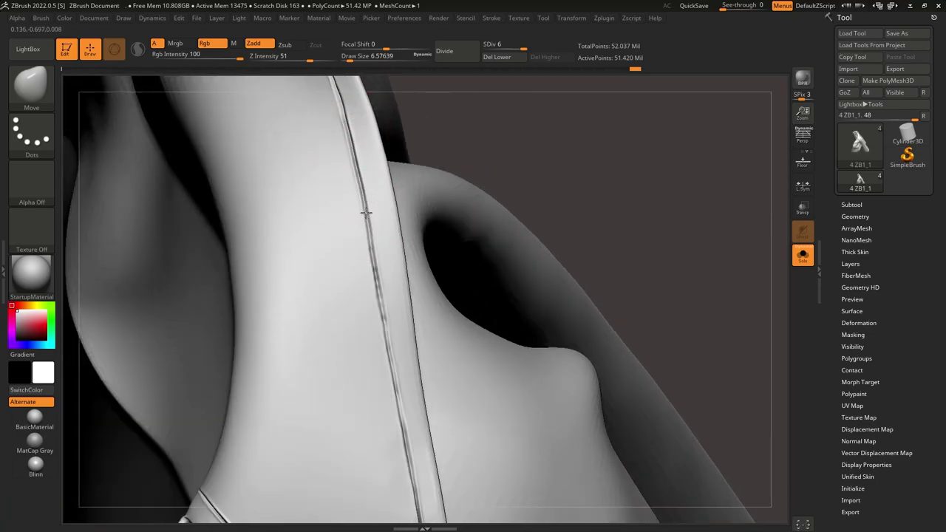
right_click_drag(362, 213, 362, 157, "ctrl")
mouse_move(372, 308)
right_mouse_down("ctrl")
mouse_move(352, 176)
mouse_move(344, 256)
right_mouse_up("ctrl")
Step: Switch to the Inflat brush, puff the band between the collar's seam and lower edge, and set the size to about 5
key("b")
key("i")
key("n")
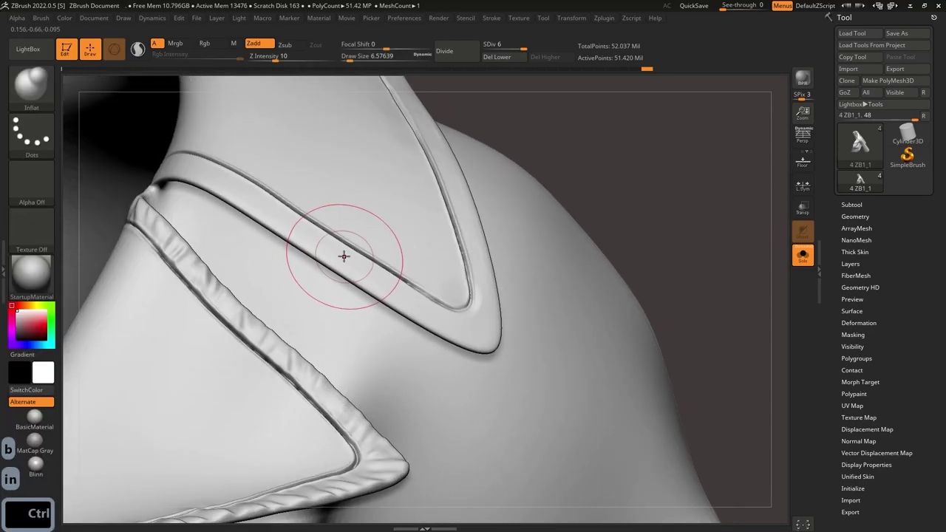
key("s")
left_click_drag(344, 255, 341, 255)
key("s")
right_click_drag(311, 215, 318, 263, "alt")
key("s")
left_click_drag(318, 264, 321, 263)
right_click_drag(321, 264, 255, 228)
left_click_drag(276, 244, 338, 262)
right_click_drag(338, 262, 333, 253)
key("s")
left_click_drag(337, 265, 334, 265)
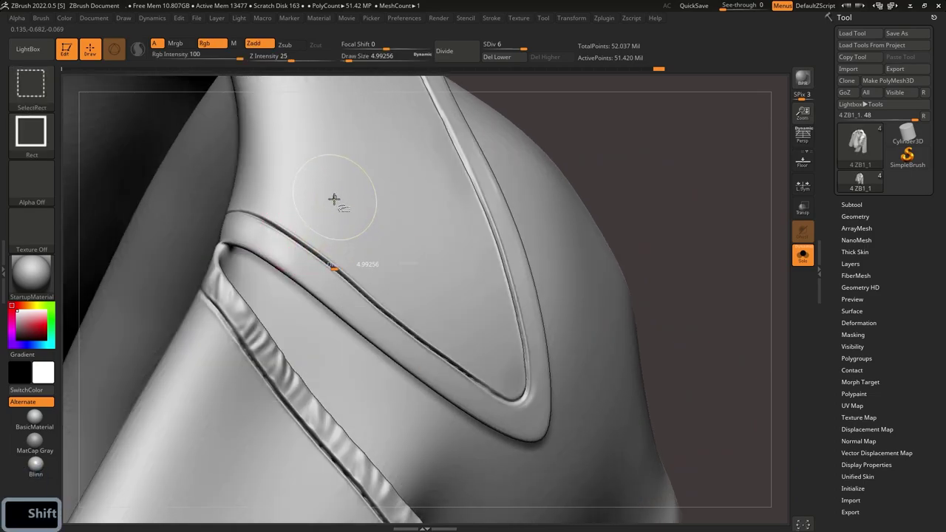
Step: Isolate the collar's outer polygroup, then show the whole jacket again
left_click(334, 199, "ctrl+shift")
right_click_drag(334, 201, 310, 202)
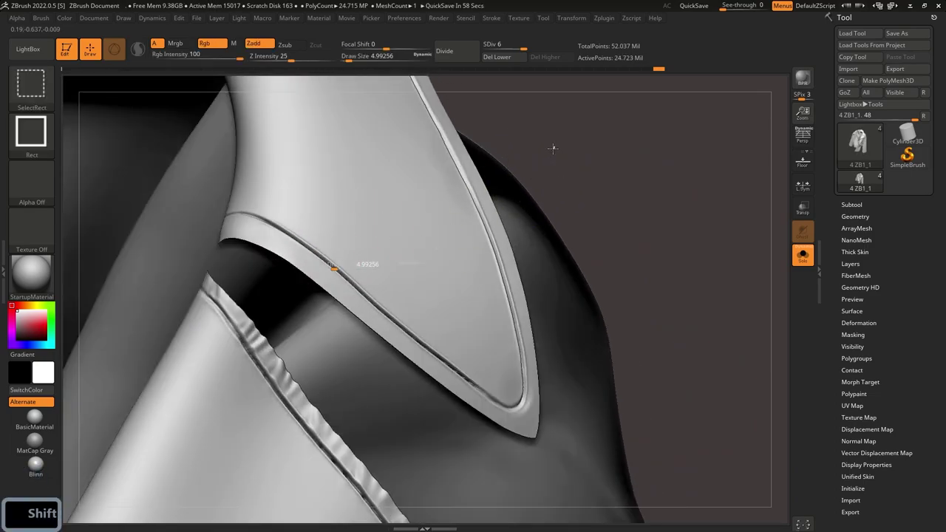
left_click(553, 148, "ctrl+shift")
Step: With Inflat at a size of about 2.2, add small puckers along the collar's lower band and around its tip
right_click_drag(577, 195, 416, 150)
key("s")
left_click_drag(259, 253, 255, 252)
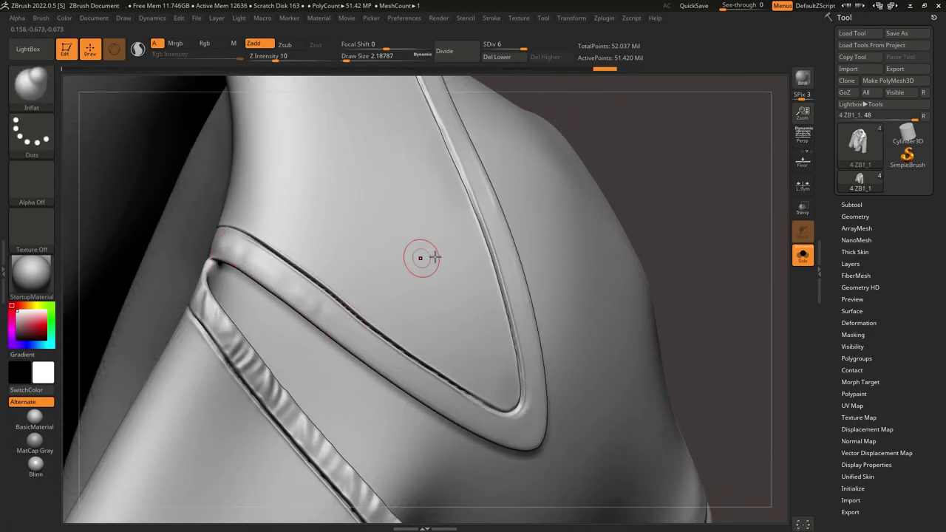
right_click_drag(392, 266, 399, 156, "alt")
left_click_drag(450, 273, 452, 329)
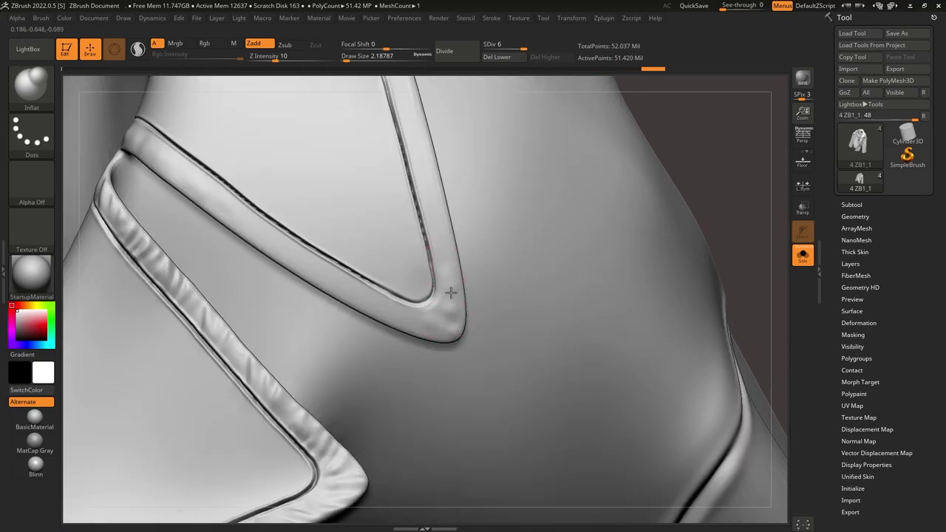
left_click_drag(439, 194, 428, 151)
Step: Inflate puckers up the collar's side band between the seam and the outer edge
right_click_drag(433, 153, 442, 243, "alt")
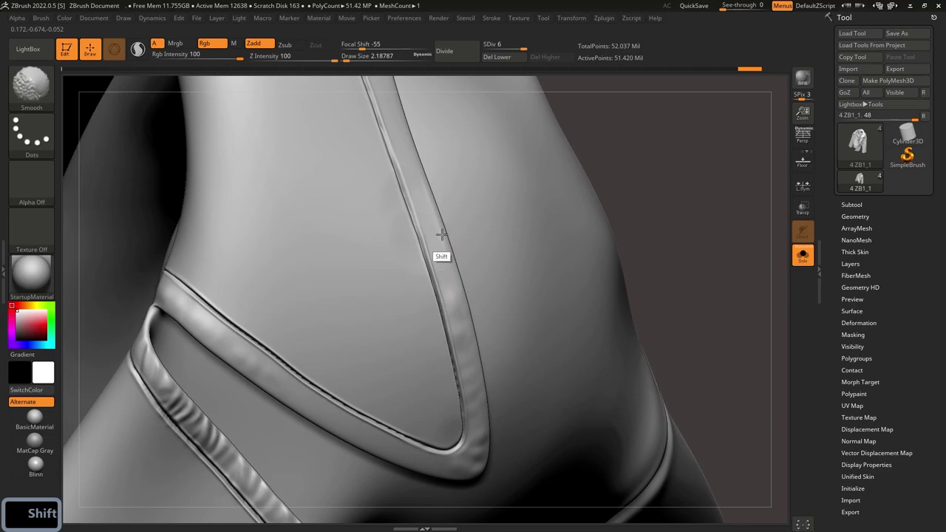
left_click_drag(443, 267, 452, 285)
left_click_drag(432, 240, 444, 233)
left_click_drag(422, 203, 428, 211)
right_click_drag(426, 194, 431, 259, "alt")
left_click_drag(432, 259, 430, 246)
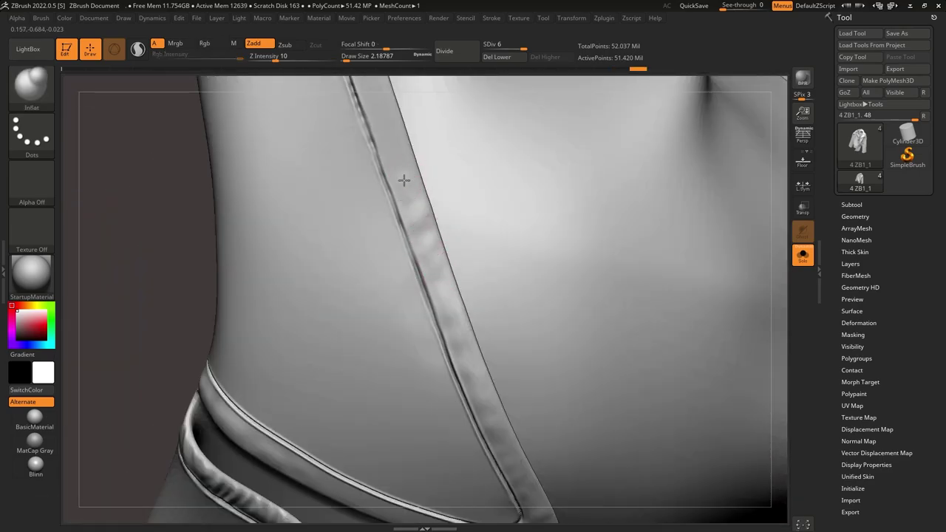
Step: Carry the Inflat puckers up the collar band and along the rim behind the neck
right_click_drag(399, 195, 442, 291, "alt")
left_click_drag(441, 291, 434, 300)
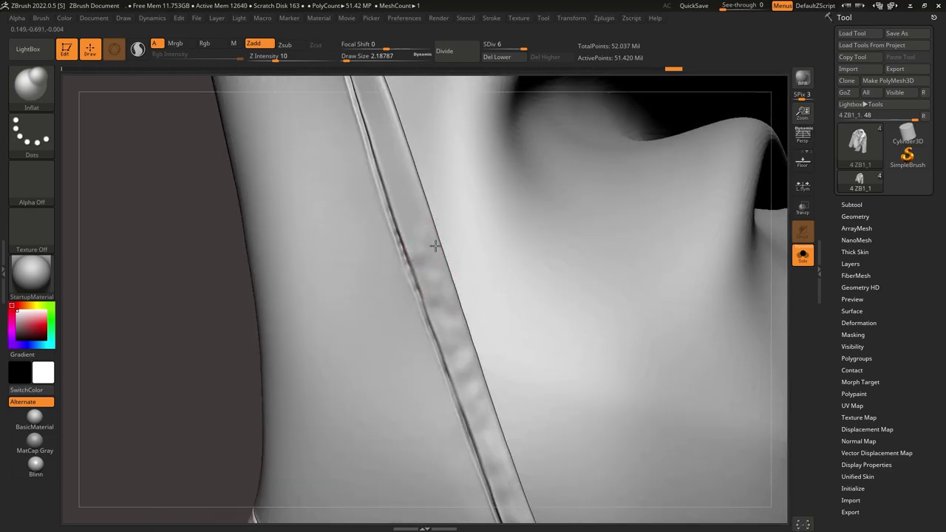
left_click_drag(411, 207, 430, 246, "alt")
right_click_drag(418, 203, 373, 159)
right_click_drag(373, 159, 403, 178, "alt")
right_click_drag(403, 177, 355, 170, "alt")
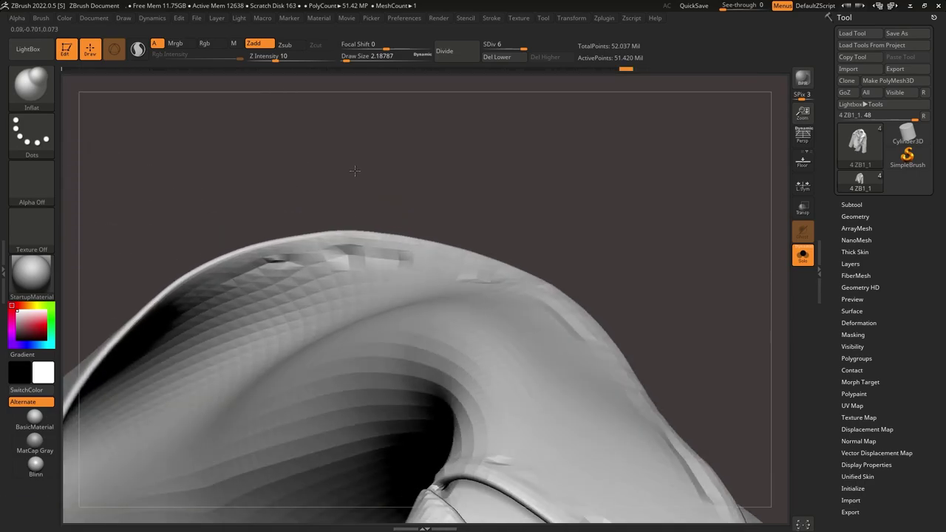
left_click_drag(235, 258, 215, 271)
right_click_drag(215, 273, 205, 249)
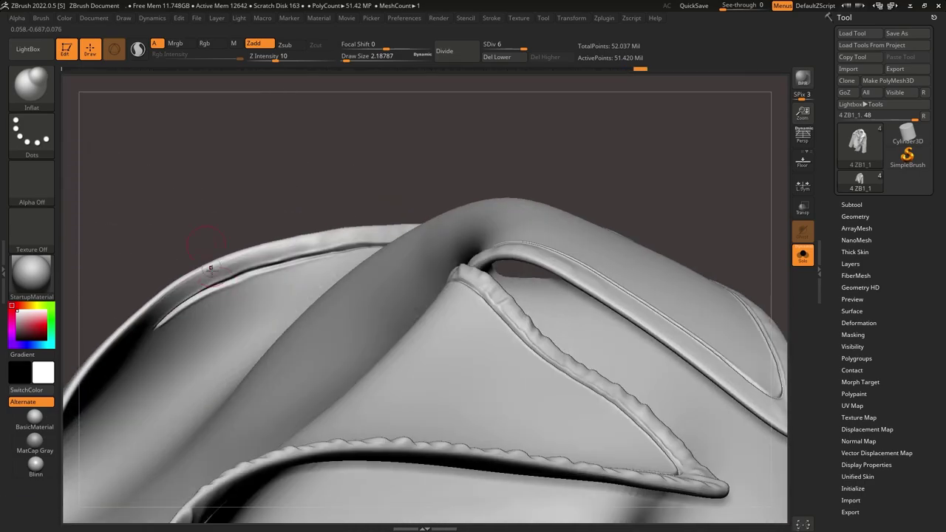
Step: Soften the puckers at the collar's pointed tip with smoothing
right_click_drag(335, 220, 333, 255, "ctrl")
right_click_drag(333, 255, 375, 330)
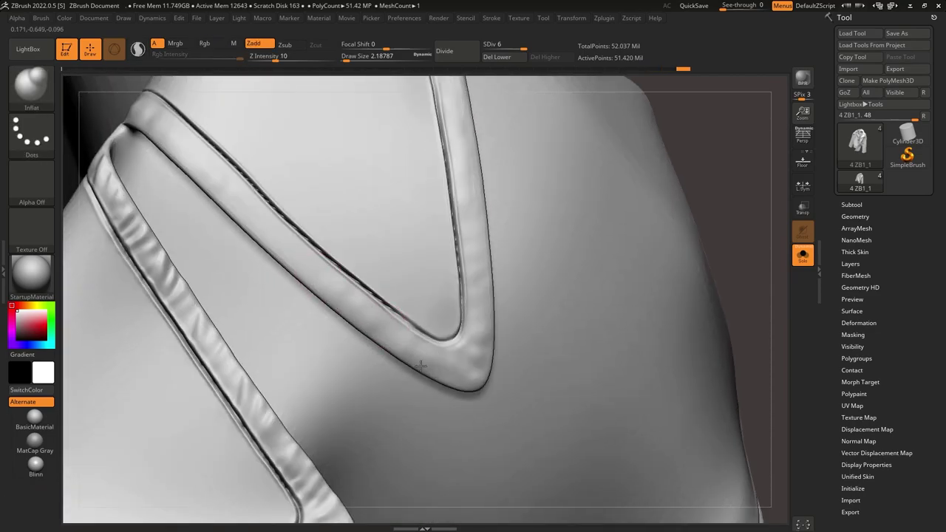
left_click_drag(478, 370, 479, 341, "shift")
Step: Try other preview materials on the jacket and settle on MatCap Gray
right_click_drag(296, 265, 353, 264, "alt")
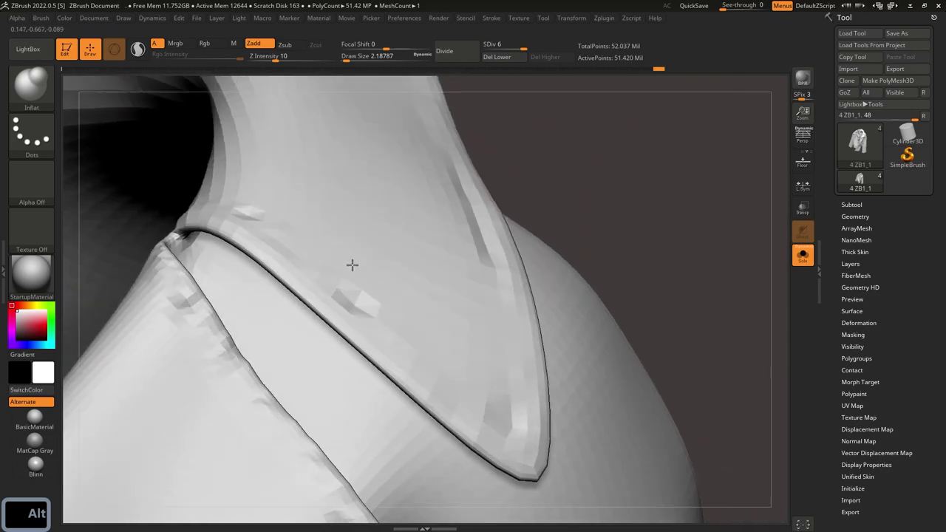
left_click(37, 448)
right_click_drag(170, 414, 209, 445, "alt")
left_click(36, 465)
left_click(35, 442)
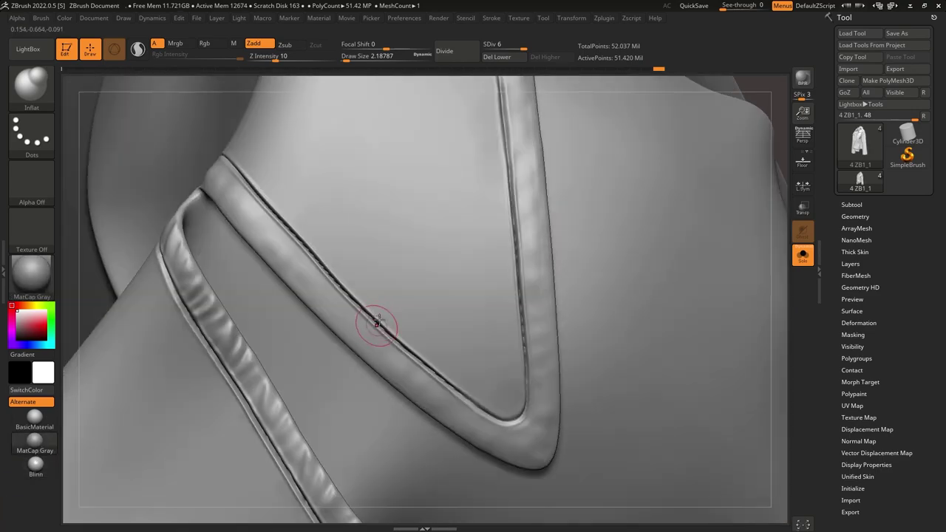
Step: Smooth the stitched seam along the collar band's lower edge and outer side
mouse_move(349, 318)
left_mouse_down()
mouse_move(367, 325)
mouse_move(362, 318)
left_mouse_up()
key("ctrl+z")
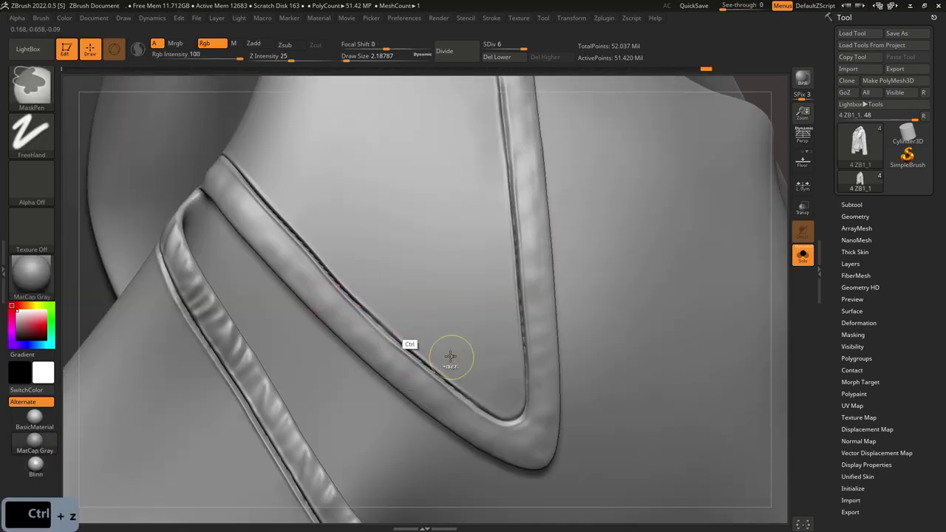
left_click_drag(237, 169, 315, 257, "shift")
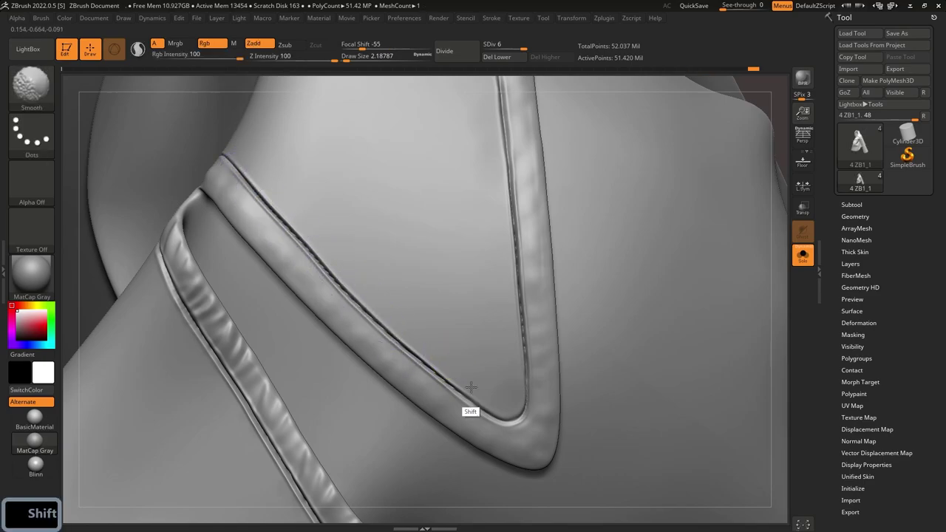
left_click_drag(529, 305, 513, 237, "shift")
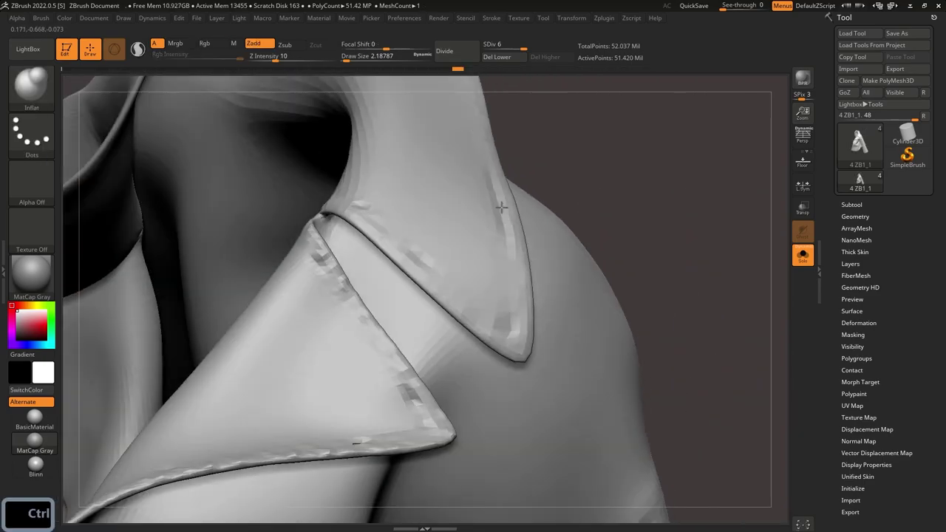
Step: Switch to the Move brush at draw size about 3.67 and nudge the seam line near the collar's pointed tip
right_click_drag(466, 212, 437, 249, "ctrl")
key("b")
key("m")
key("v")
key("s")
mouse_move(420, 246)
left_mouse_down()
mouse_move(401, 268)
mouse_move(419, 285)
left_mouse_up()
key("s")
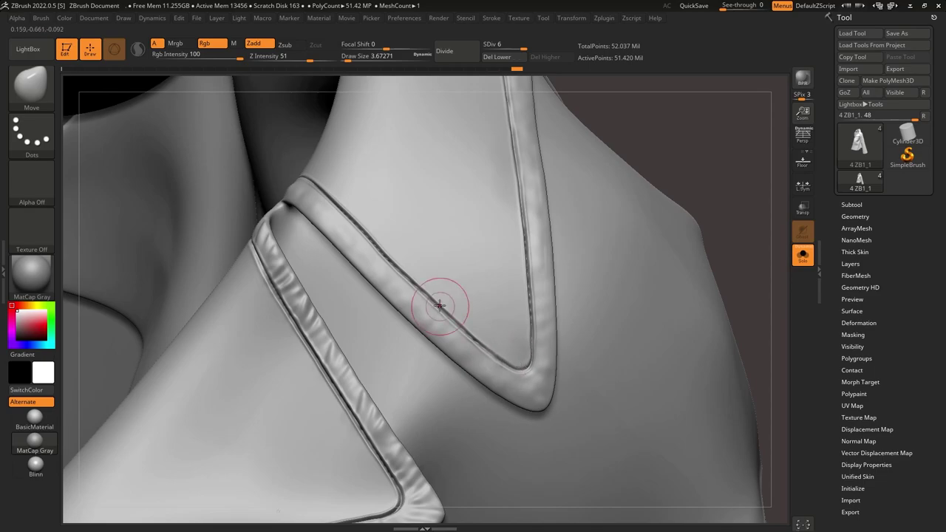
mouse_move(436, 382)
right_mouse_down("ctrl")
mouse_move(467, 449)
mouse_move(473, 362)
right_mouse_up("ctrl")
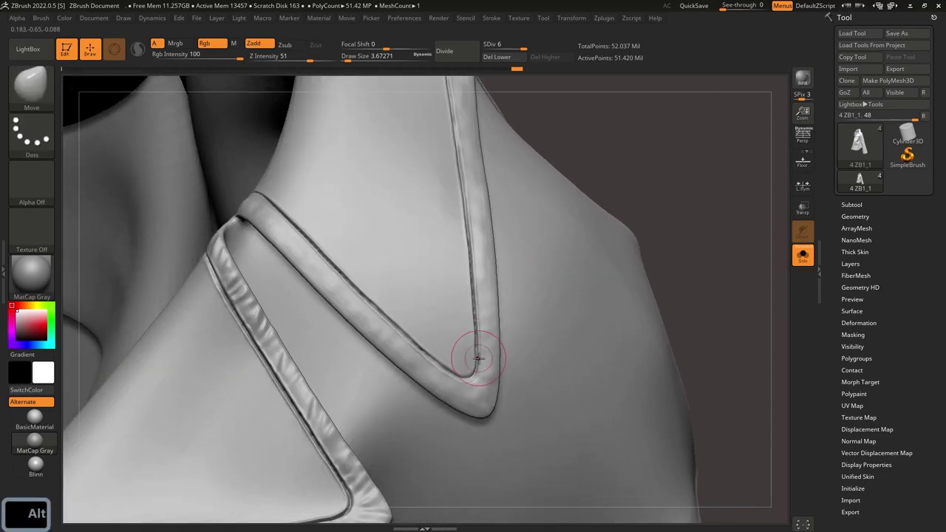
left_click_drag(476, 353, 470, 348)
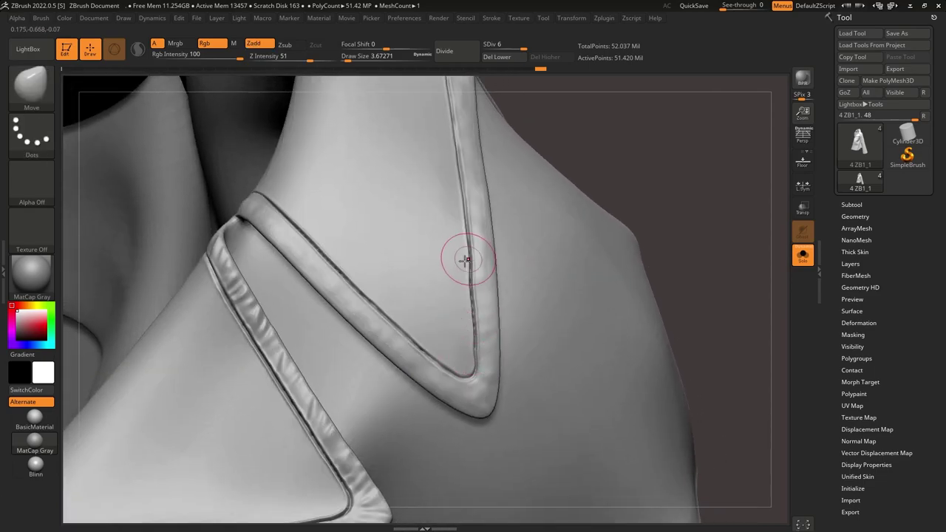
right_click_drag(467, 219, 471, 275)
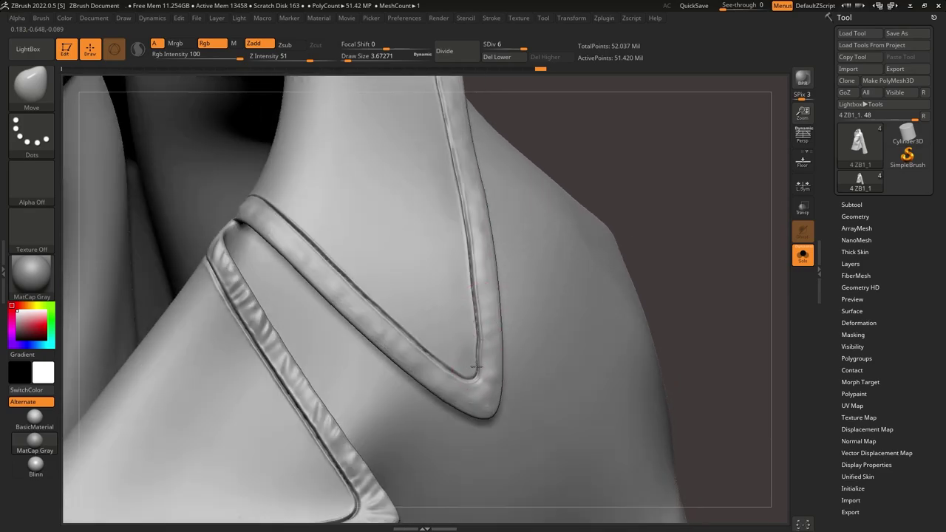
Step: Even out the seam line along the collar's outer side with Move, raising the draw size to about 5.75
left_click_drag(476, 358, 481, 367)
key("ctrl+z")
mouse_move(464, 256)
right_mouse_down()
mouse_move(473, 391)
mouse_move(476, 337)
right_mouse_up()
left_click_drag(473, 320, 473, 318)
mouse_move(473, 319)
right_mouse_down()
mouse_move(467, 243)
mouse_move(453, 251)
mouse_move(454, 268)
right_mouse_up()
key("s")
left_click_drag(453, 269, 458, 273)
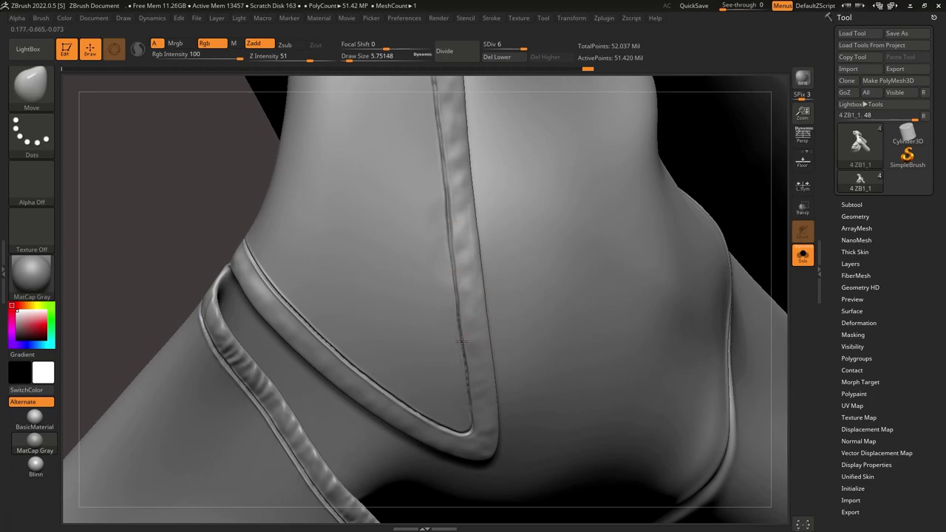
left_click_drag(471, 407, 470, 410)
Step: Try to refine the seam's corner at the collar tip with draw size about 3.11
right_click_drag(470, 410, 476, 382)
key("s")
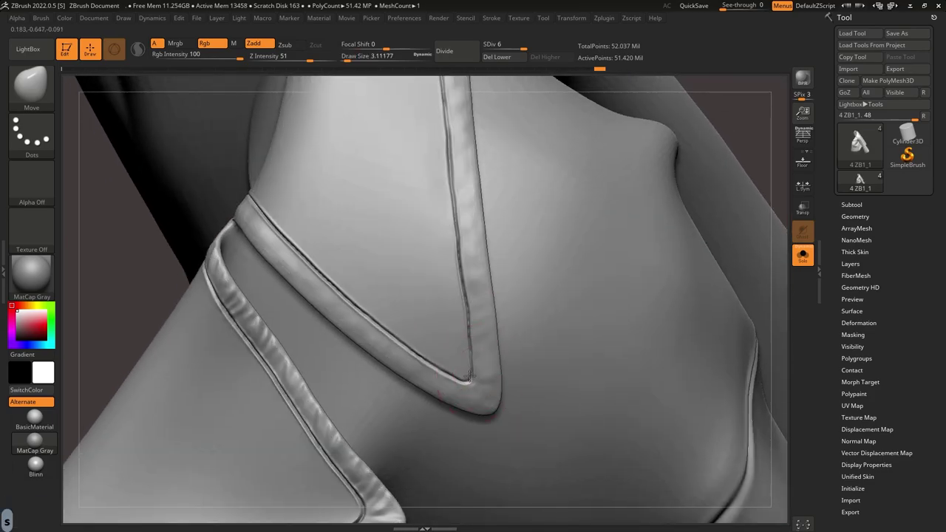
left_click_drag(473, 365, 473, 372, "shift")
mouse_move(473, 372)
right_mouse_down()
mouse_move(491, 356)
mouse_move(498, 300)
mouse_move(444, 255)
right_mouse_up()
key("ctrl+z")
Step: Leave Solo mode so the jacket's surrounding parts are shown around the collar
mouse_move(445, 255)
right_mouse_down("ctrl")
mouse_move(443, 184)
mouse_move(483, 306)
right_mouse_up("ctrl")
mouse_move(468, 169)
right_mouse_down("ctrl")
mouse_move(458, 372)
mouse_move(462, 274)
mouse_move(452, 332)
mouse_move(420, 294)
right_mouse_up("ctrl")
left_click(798, 258)
right_click_drag(473, 110, 517, 204, "alt")
right_click_drag(517, 204, 539, 311)
right_click_drag(540, 310, 501, 416, "alt")
right_click_drag(483, 178, 435, 194)
mouse_move(434, 194)
right_mouse_down()
mouse_move(423, 141)
mouse_move(452, 226)
right_mouse_up()
Step: Shift the seam line along the collar's upper curve beside the neck with Move at draw size about 8.42
key("s")
left_click_drag(453, 228, 441, 215)
key("s")
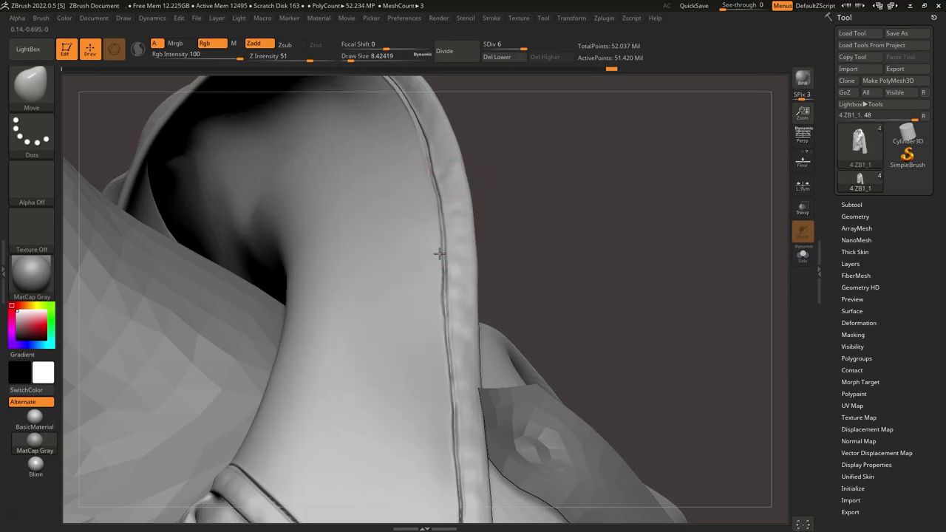
left_click_drag(408, 136, 411, 135)
right_click_drag(412, 136, 429, 199, "alt")
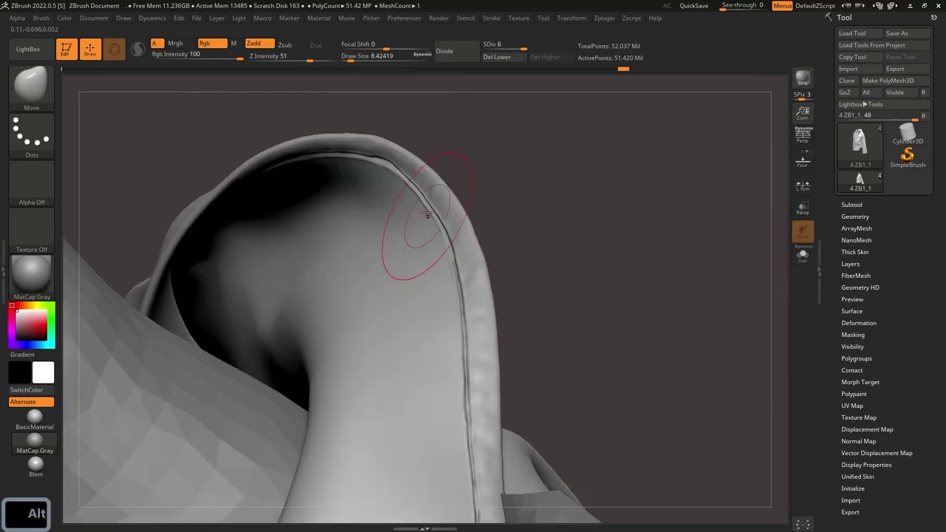
left_click_drag(407, 199, 414, 206)
mouse_move(420, 224)
right_mouse_down()
mouse_move(430, 208)
mouse_move(402, 235)
mouse_move(414, 259)
right_mouse_up()
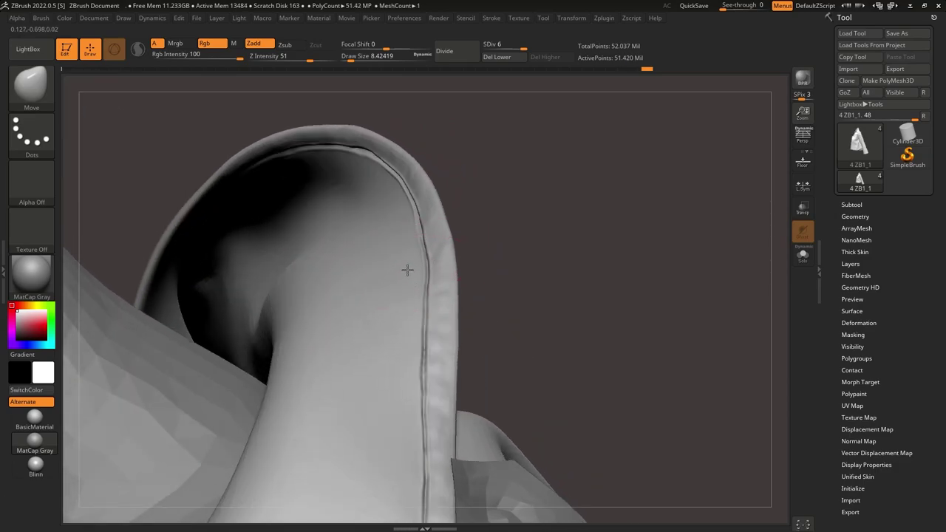
left_click_drag(408, 375, 406, 374)
Step: Try nudging the collar's outer rim with the Move brush and changing the subdivision level
right_click_drag(406, 369, 446, 215, "ctrl")
right_click_drag(446, 215, 481, 239, "ctrl")
left_click_drag(485, 239, 482, 240)
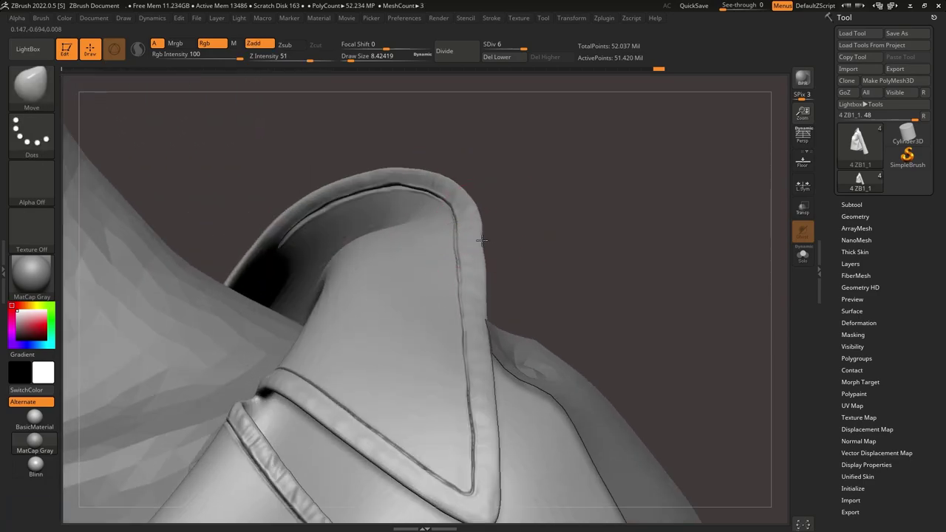
key("ctrl+z")
left_click(493, 53)
key("ctrl+z")
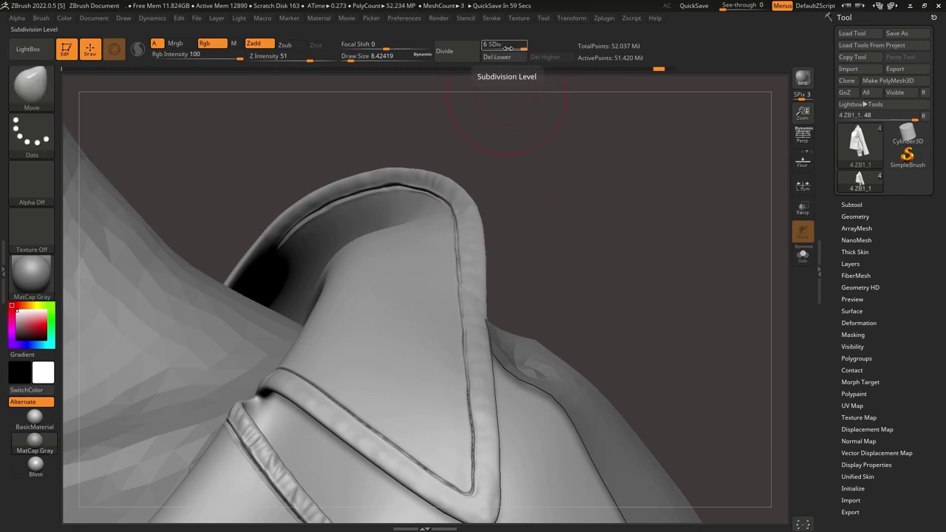
left_click(484, 45)
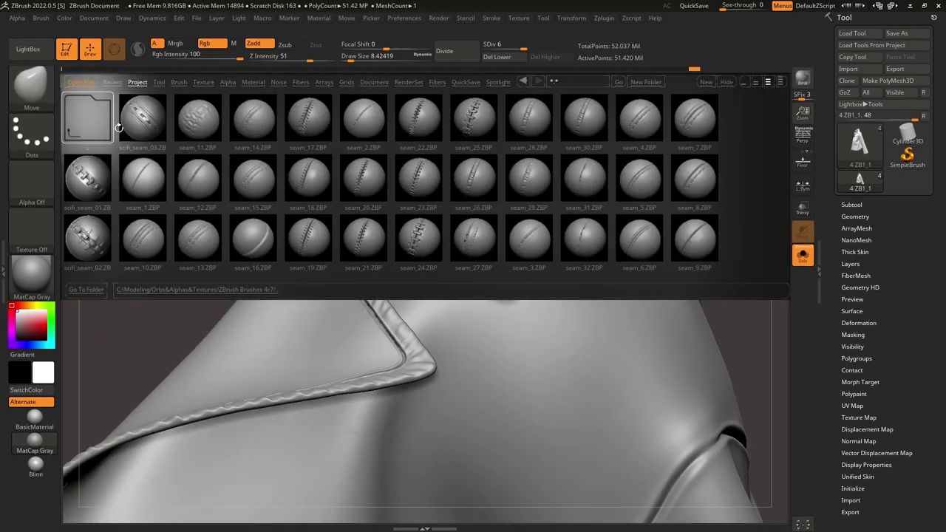
Step: Load the ER_FLB V 02 fabric fold brush and choose its ER_FLB_02 fold shape
left_click(89, 119)
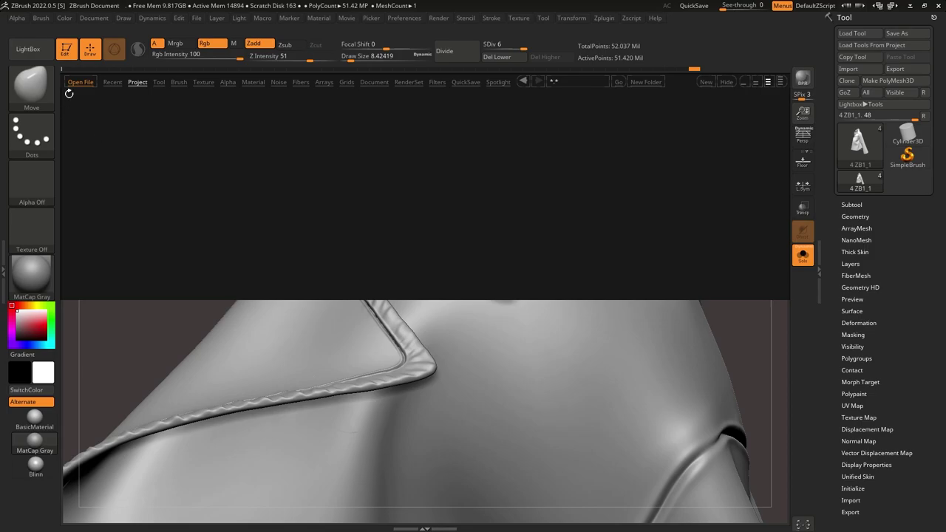
double_click(302, 171)
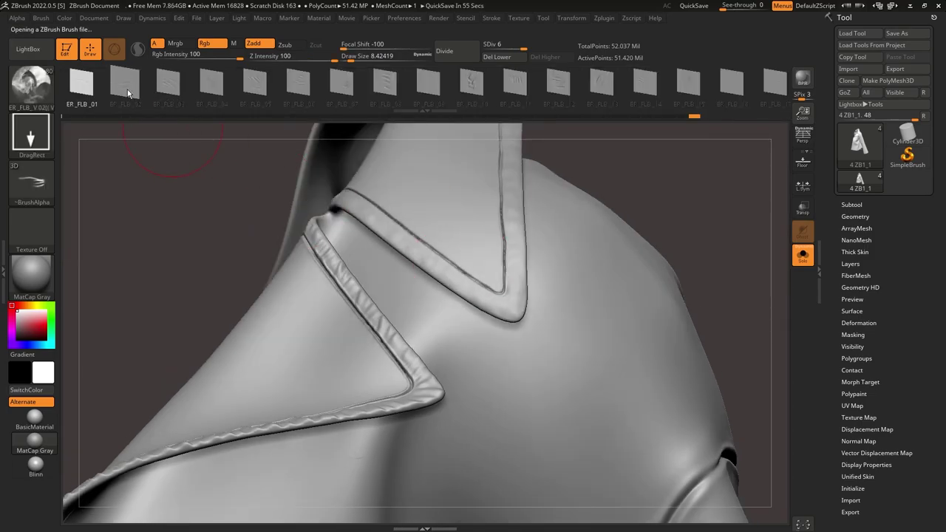
left_click(127, 93)
Step: Try stamping the ER_FLB_02 and ER_FLB_08 folds onto the collar band's inner end
mouse_move(333, 255)
right_mouse_down("ctrl")
mouse_move(344, 323)
mouse_move(354, 311)
right_mouse_up("ctrl")
left_click_drag(363, 191, 307, 253)
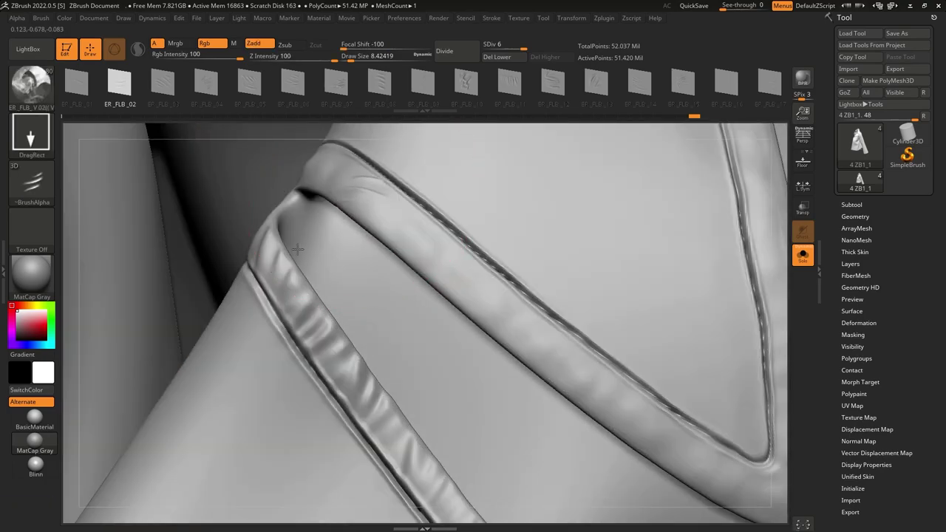
key("ctrl+z")
left_click(378, 85)
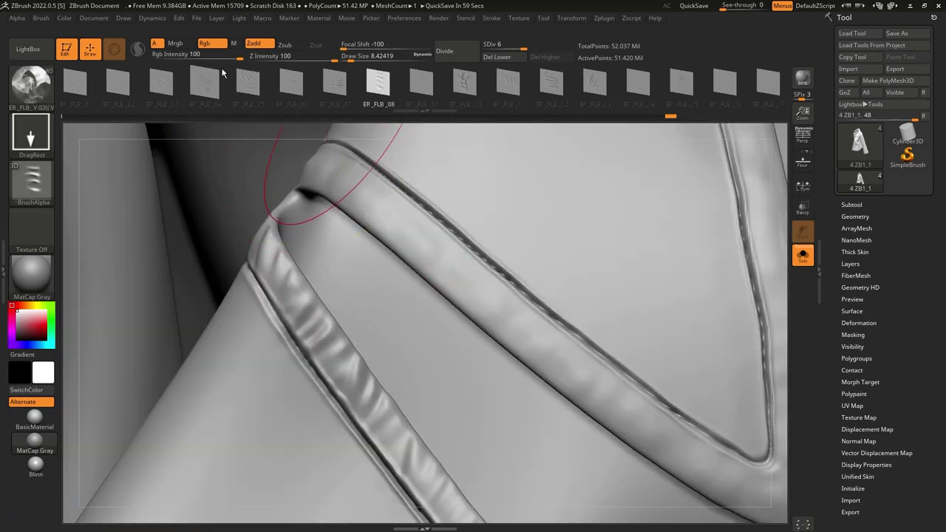
left_click_drag(431, 254, 487, 328)
key("ctrl+z")
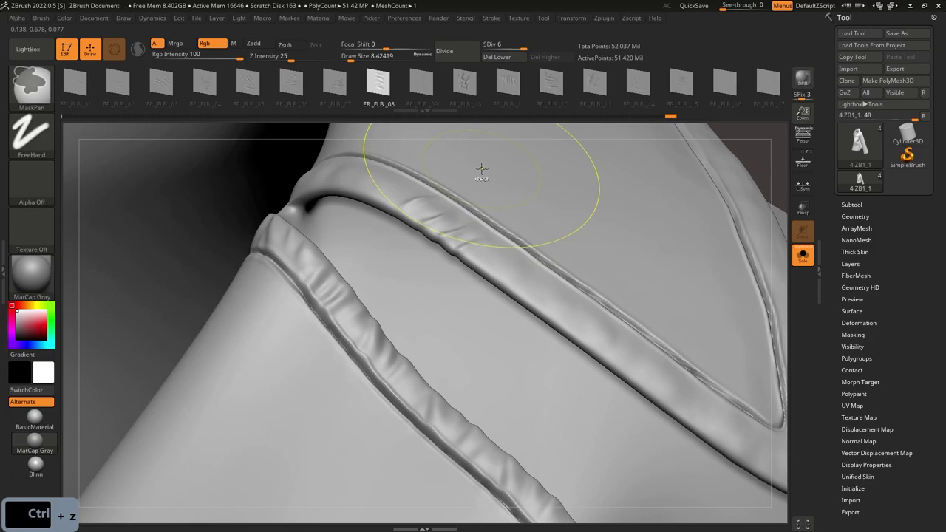
Step: Reduce the draw size to about 1.53 and try stamping the ER_FLB_13 fold on the collar band
left_click(425, 90)
mouse_move(348, 90)
left_mouse_down()
mouse_move(605, 104)
mouse_move(223, 192)
mouse_move(220, 96)
mouse_move(120, 87)
mouse_move(319, 81)
left_mouse_up()
left_click(319, 82)
mouse_move(333, 164)
right_mouse_down()
mouse_move(360, 197)
mouse_move(370, 242)
right_mouse_up()
key("s")
left_click_drag(371, 242, 365, 245)
mouse_move(360, 230)
left_mouse_down()
mouse_move(374, 323)
mouse_move(372, 277)
left_mouse_up()
key("ctrl+z")
key("ctrl+z")
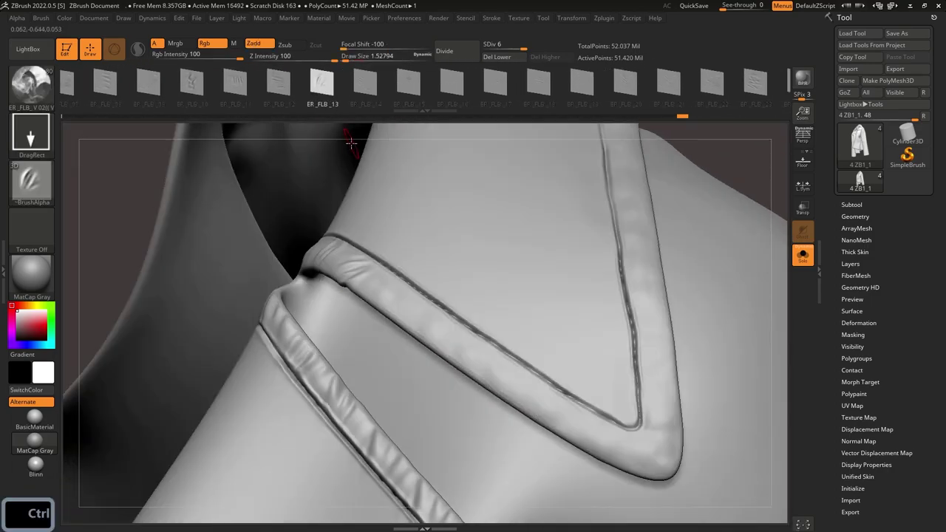
Step: Try stamping the ER_FLB_04 and ER_FLB_08 folds across the collar band
left_click(115, 97)
left_click_drag(329, 103, 287, 102)
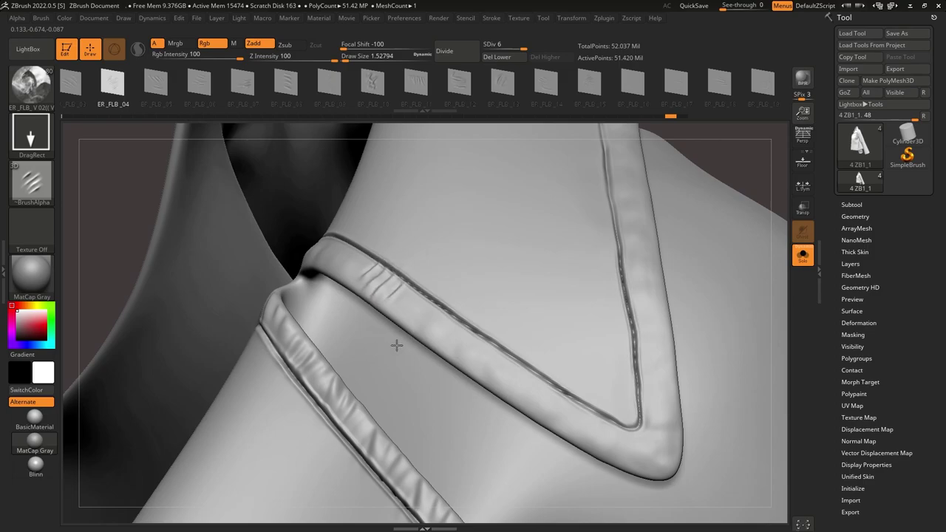
key("ctrl+z")
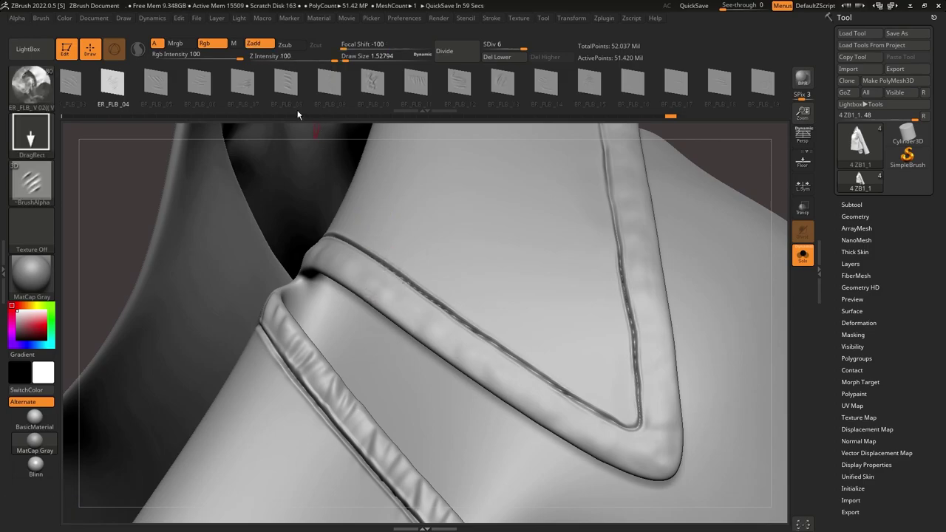
left_click(296, 88)
mouse_move(353, 296)
left_mouse_down()
mouse_move(365, 330)
mouse_move(401, 348)
mouse_move(380, 330)
left_mouse_up()
key("ctrl+z")
Step: Try stamping the ER_FLB_18 and ER_FLB_29 folds across the collar band
left_click_drag(488, 92, 419, 92)
left_click(603, 97)
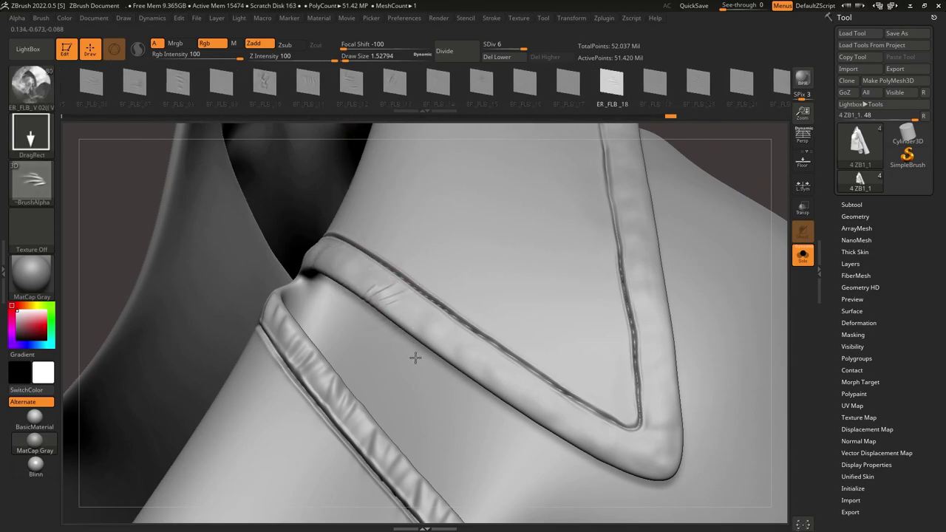
key("ctrl+z")
left_click(660, 91)
key("Right")
key("Right")
key("Right")
key("Right")
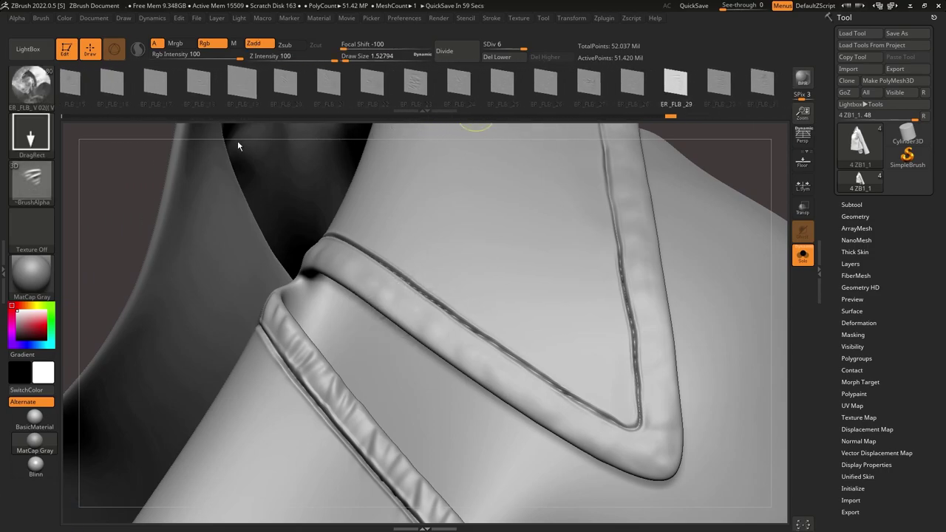
left_click_drag(438, 363, 434, 411)
key("ctrl+z")
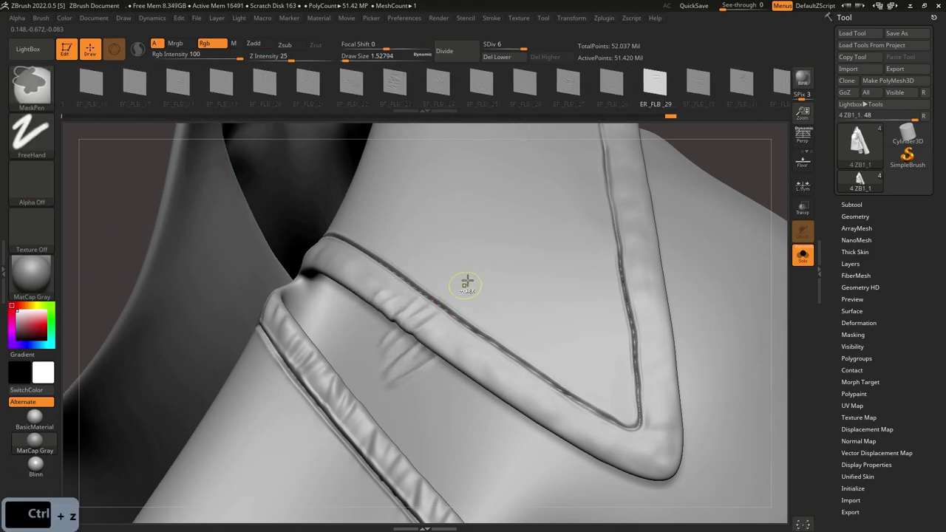
Step: Choose the ER_FLB_05 fold shape and mask the jacket body, leaving the collar and lapel unmasked
left_click_drag(701, 87, 399, 136)
left_click(450, 87)
right_click_drag(380, 215, 605, 288, "ctrl")
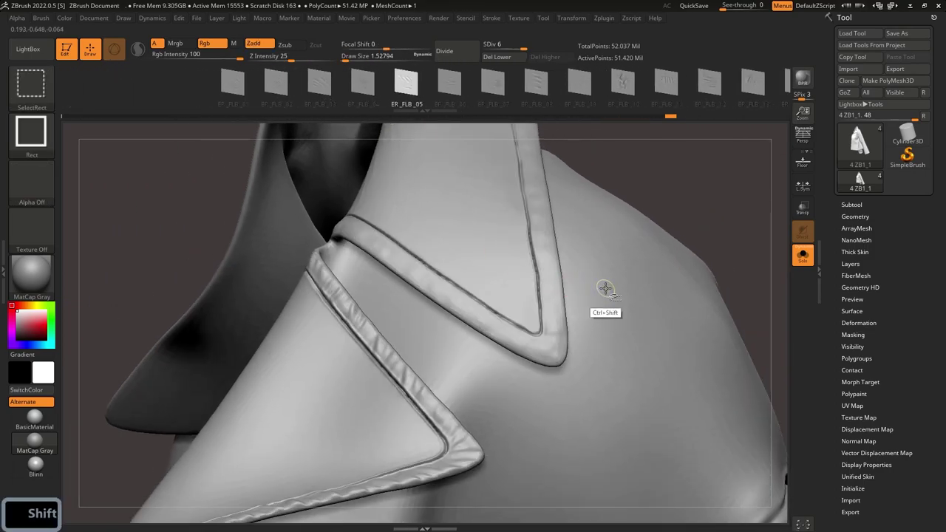
left_click(607, 287, "ctrl+shift")
left_click(701, 213, "ctrl")
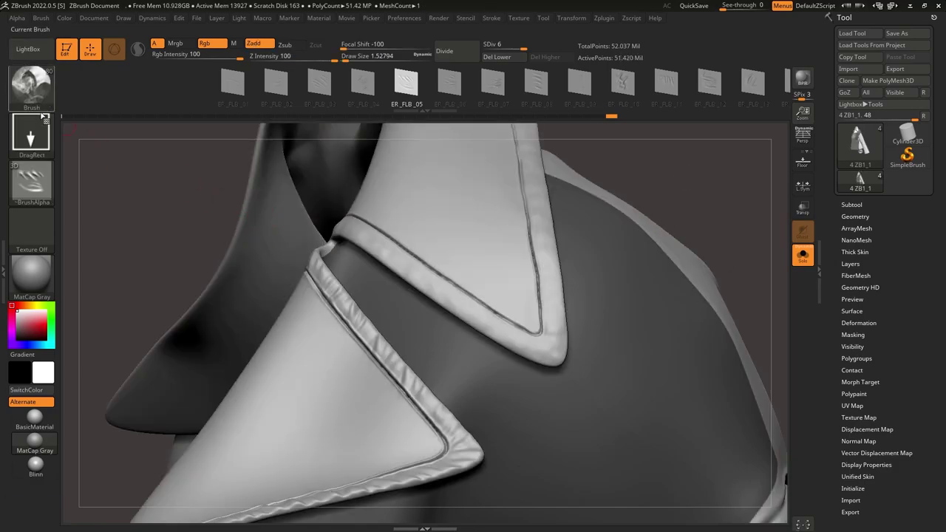
left_click(26, 50)
left_click(26, 51)
Step: Try stamping ER_FLB_04 folds on the unmasked collar band's inner end
left_click(277, 86)
left_click(316, 96)
left_click(359, 96)
right_click_drag(368, 234, 384, 310, "ctrl")
left_click_drag(388, 279, 369, 427)
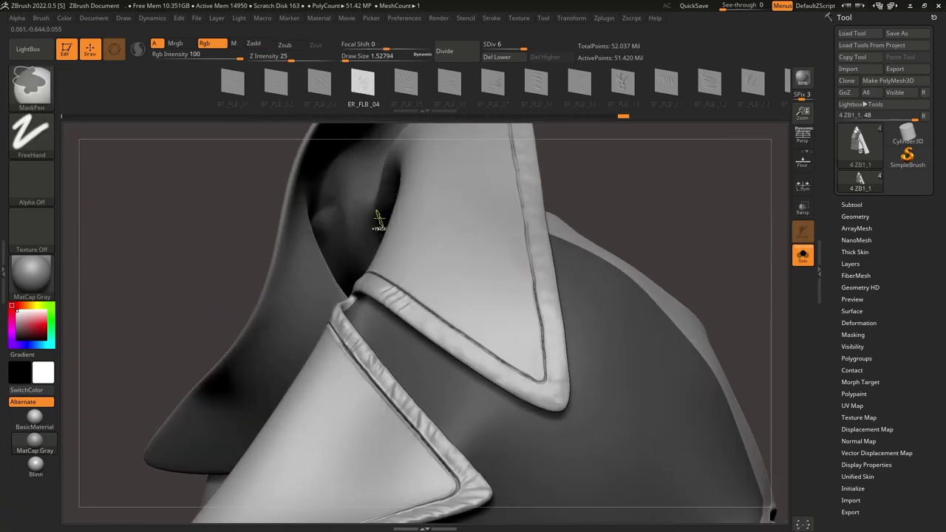
key("ctrl+z")
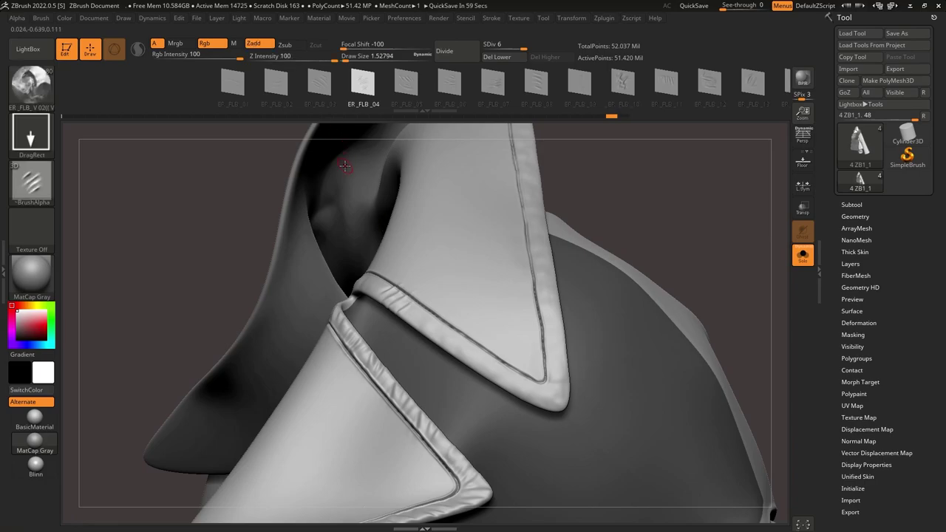
key("ctrl")
key("ctrl+z")
left_click(322, 97)
key("ctrl+z")
Step: Try stamping ER_FLB_02 folds at the collar band's inner end with the jacket body masked
left_click(309, 96)
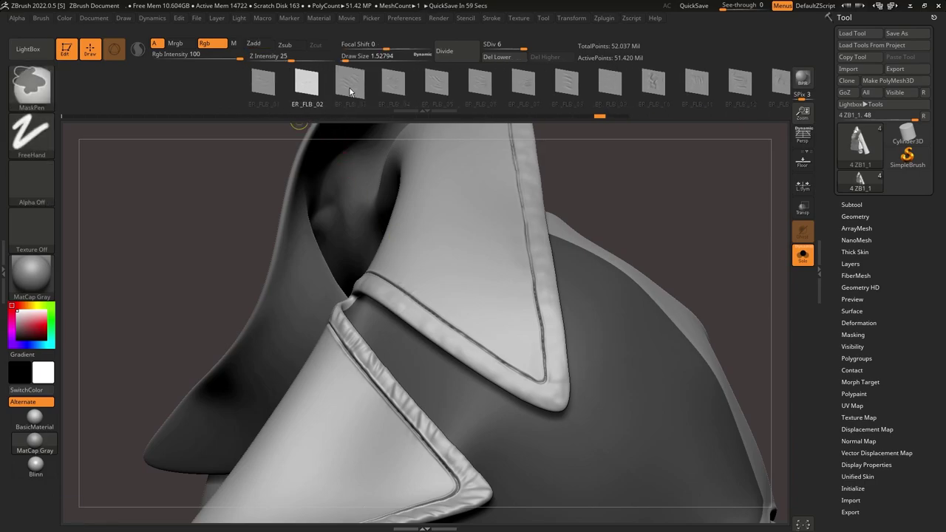
left_click(319, 96)
left_click(306, 98)
left_click(307, 98)
right_click_drag(328, 239, 408, 303, "ctrl")
left_click_drag(397, 287, 473, 408)
left_click_drag(510, 340, 496, 358)
right_click_drag(496, 357, 435, 241)
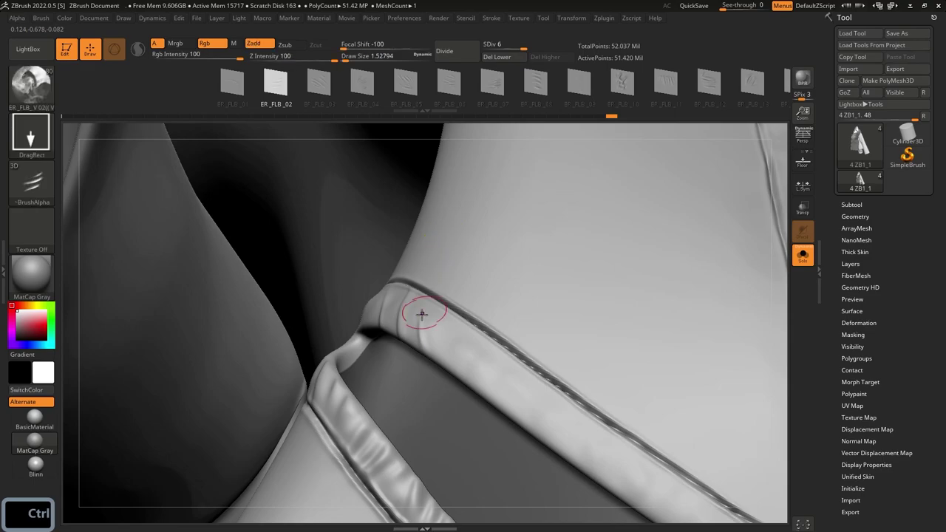
key("shift")
right_click_drag(383, 325, 469, 257)
key("ctrl+z")
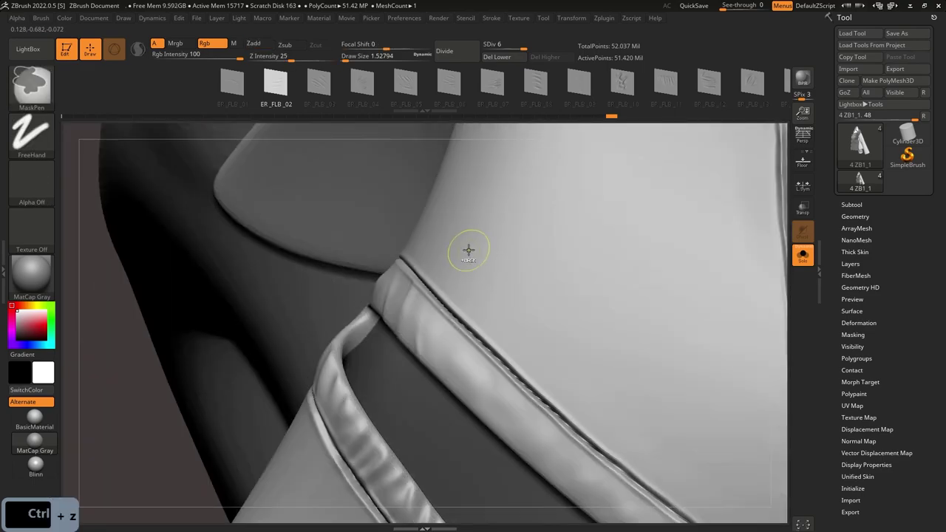
key("ctrl+z")
key("ctrl+z")
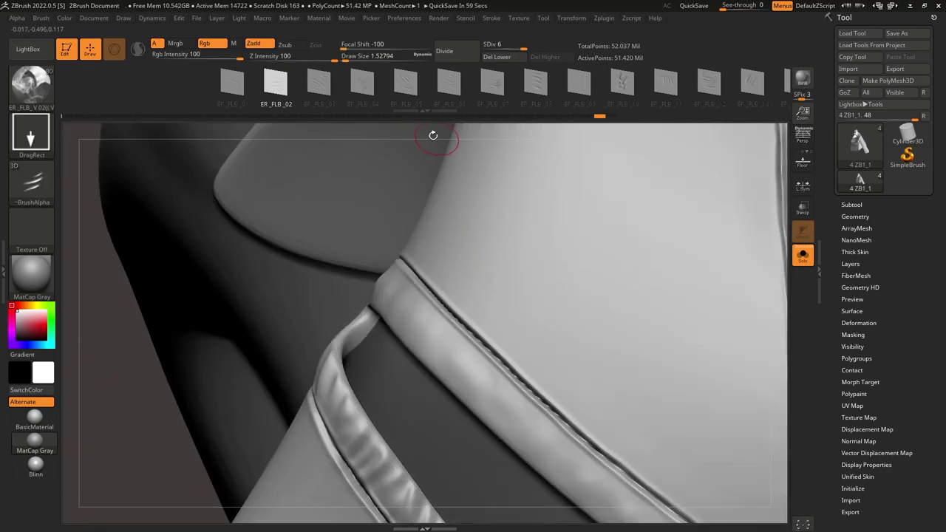
Step: Stamp the ER_FLB_04 fold shape across the collar band near its inner end
left_click(323, 84)
left_click(369, 90)
left_click_drag(411, 302, 405, 428)
key("ctrl+z")
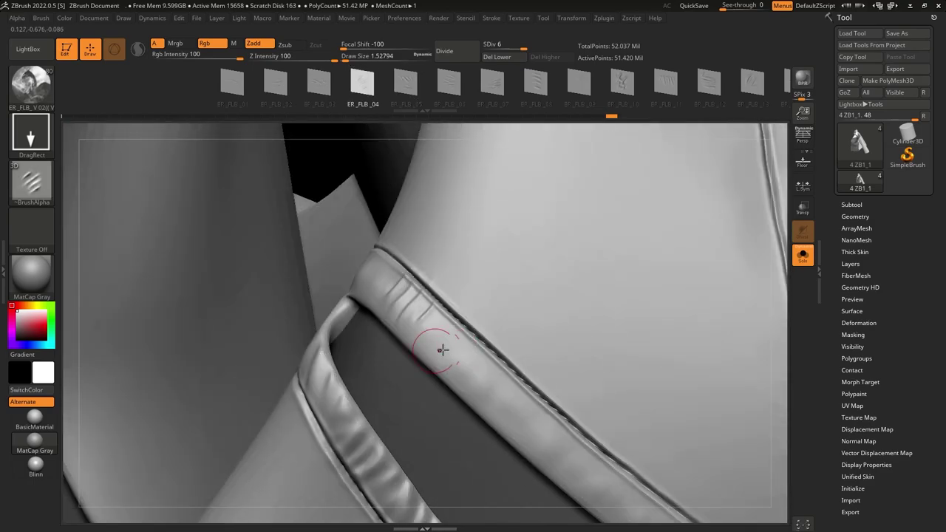
Step: Try stamping the ER_FLB_07 fold shape at the collar band's inner end
left_click(449, 85)
left_click(492, 85)
key("ctrl+z")
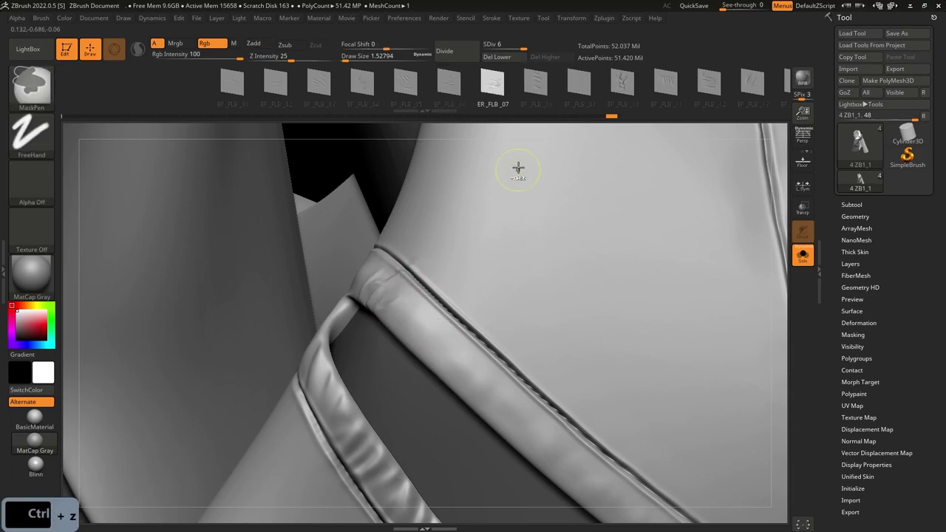
Step: Select the ER_FLB_13 fold shape and try stamping it across the collar band's inner end
left_click(575, 82)
left_click(623, 87)
left_click_drag(587, 92, 603, 91)
left_click(540, 81)
left_click_drag(406, 380, 450, 386)
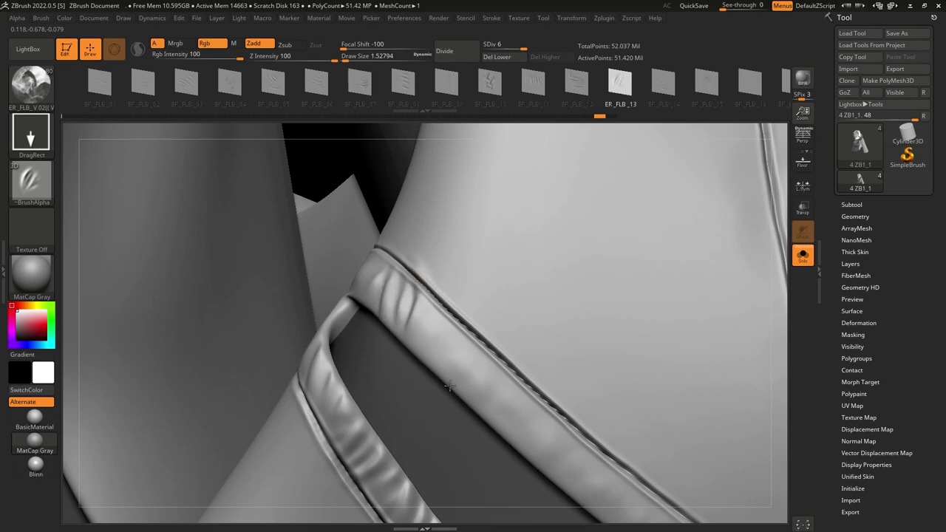
key("ctrl")
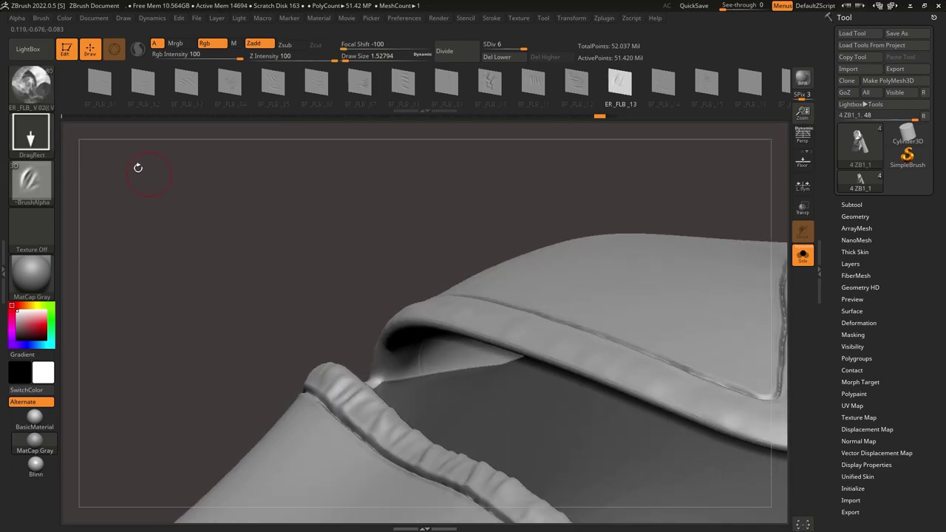
left_click(42, 18)
left_click_drag(139, 376, 139, 213)
left_click(74, 412)
mouse_move(230, 353)
left_mouse_down()
mouse_move(283, 302)
mouse_move(280, 288)
left_mouse_up()
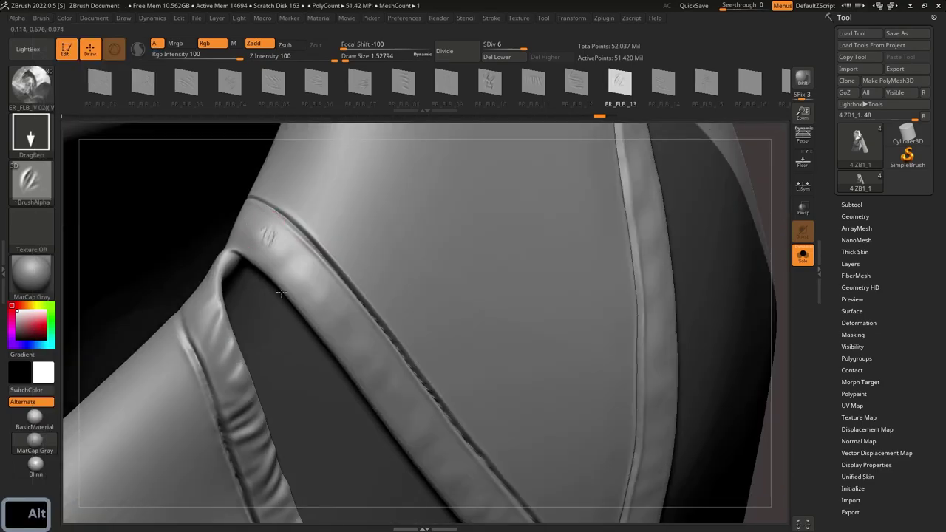
key("ctrl+z")
key("ctrl+z")
Step: Stamp ER_FLB_13 folds across the collar band's inner end and smooth them lightly
left_click_drag(269, 249, 288, 303)
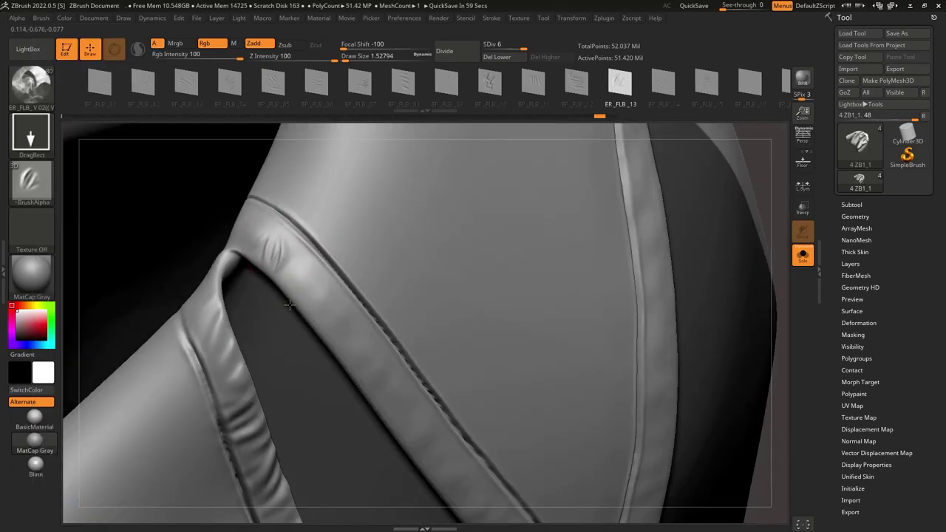
left_click_drag(303, 334, 308, 325)
right_click_drag(314, 311, 277, 221)
left_click_drag(289, 236, 291, 316)
key("shift")
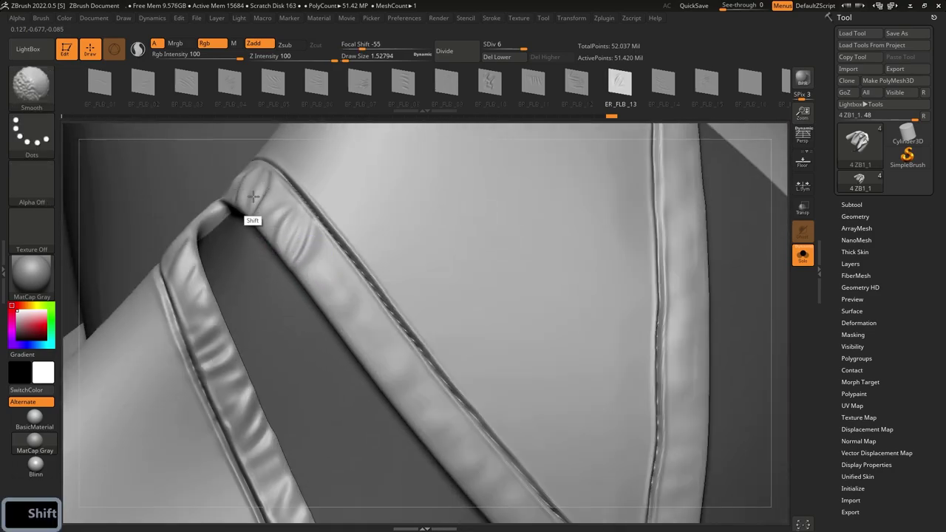
left_click_drag(238, 188, 251, 201, "shift")
Step: Stamp folds on the stretch of collar band just past its inner end and soften them
right_click_drag(340, 287, 289, 200, "alt")
left_click_drag(290, 206, 295, 266)
key("ctrl+z")
left_click_drag(278, 188, 294, 224, "shift")
right_click_drag(336, 247, 287, 204, "alt")
left_click_drag(294, 287, 299, 287)
mouse_move(275, 207)
left_mouse_down("shift")
mouse_move(300, 260)
mouse_move(321, 190)
left_mouse_up("shift")
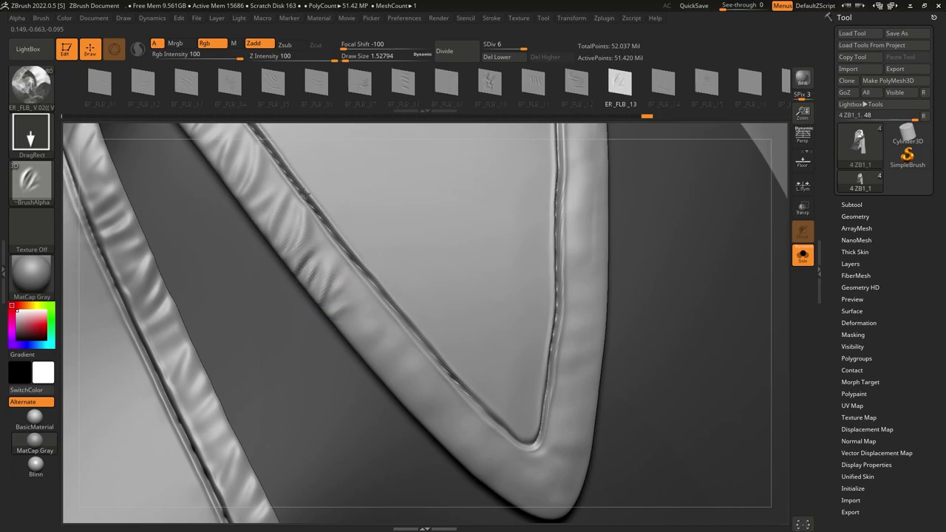
Step: Continue stamping ER_FLB_13 folds down the middle of the collar band towards the tip, smoothing the harsh creases
right_click_drag(333, 224, 352, 314)
right_click_drag(352, 314, 312, 260, "alt")
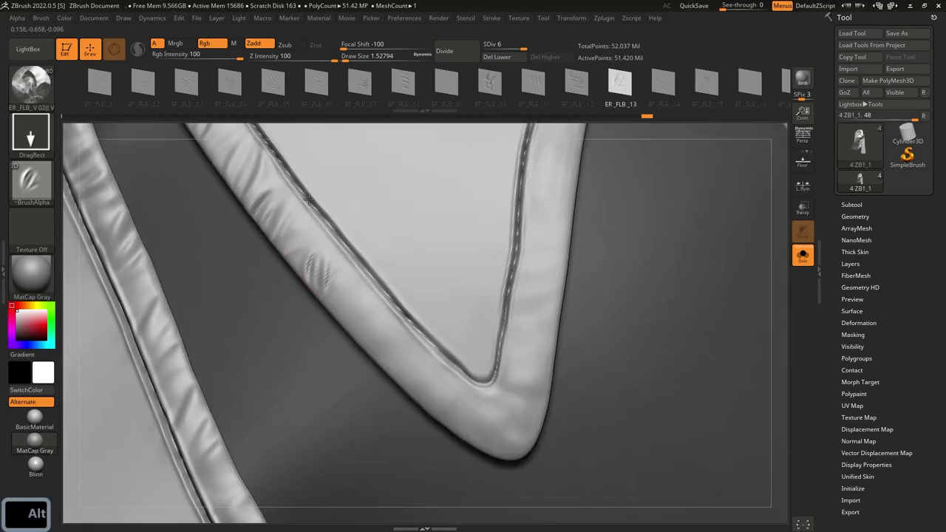
left_click_drag(306, 201, 308, 171)
left_click_drag(367, 305, 388, 340, "shift")
mouse_move(384, 343)
right_mouse_down()
mouse_move(319, 220)
mouse_move(314, 184)
right_mouse_up()
right_click_drag(341, 280, 324, 334, "alt")
left_click_drag(330, 318, 308, 403)
left_click_drag(386, 310, 381, 312)
key("shift")
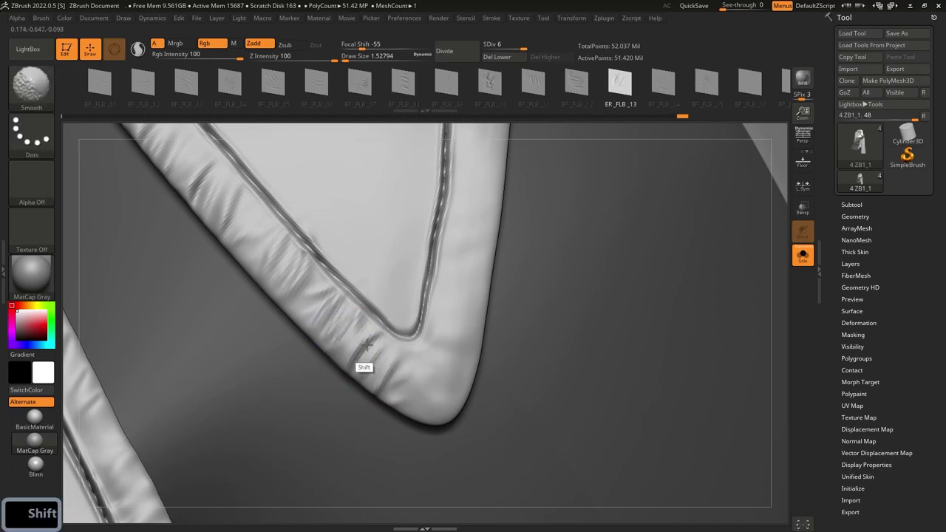
Step: Stamp folds around the collar tip and onto the start of the outer edge band, and smooth them
mouse_move(441, 360)
left_mouse_down()
mouse_move(420, 354)
mouse_move(411, 390)
mouse_move(432, 365)
left_mouse_up()
mouse_move(463, 338)
left_mouse_down()
mouse_move(428, 397)
mouse_move(402, 410)
left_mouse_up()
key("shift")
mouse_move(471, 285)
left_mouse_down()
mouse_move(447, 360)
mouse_move(422, 366)
left_mouse_up()
left_click_drag(476, 251, 477, 238)
key("ctrl+z")
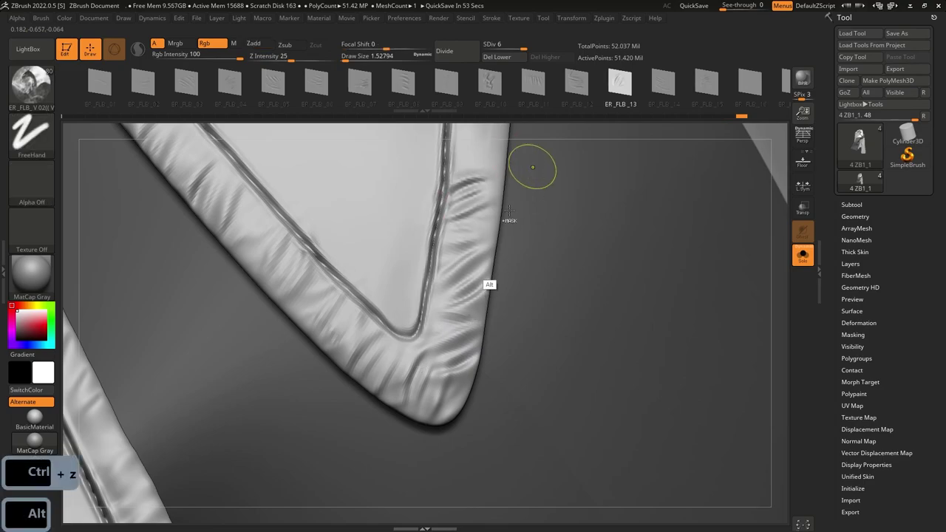
left_click_drag(509, 166, 478, 214, "alt")
key("shift")
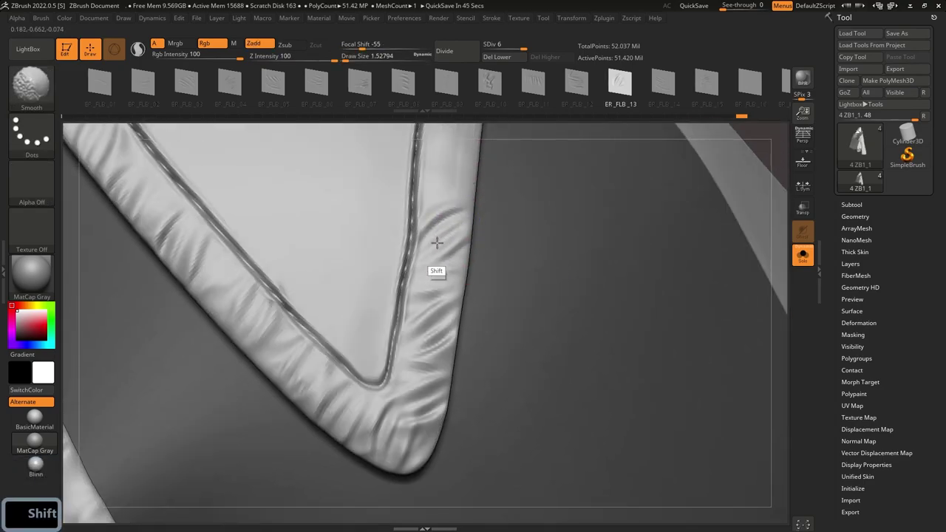
left_click_drag(446, 249, 437, 369, "shift")
Step: Try stamping folds on the bare stretch of the collar's outer edge band above the tip
left_click_drag(509, 177, 478, 316, "alt")
left_click_drag(419, 296, 400, 396)
key("ctrl+z")
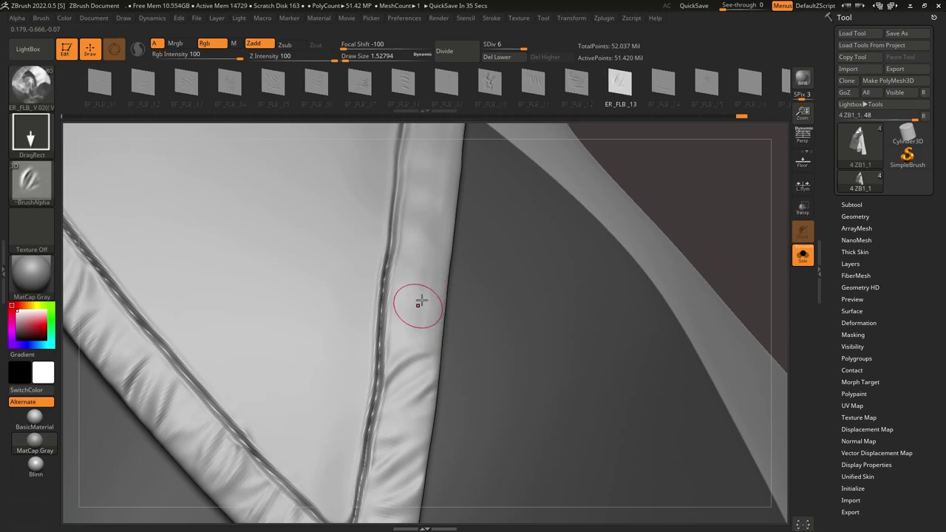
left_click_drag(417, 303, 467, 229)
key("ctrl+z")
Step: Stamp ER_FLB_13 folds on the outer edge band above the collar tip and blend them with smoothing
left_click_drag(423, 298, 376, 422)
left_click_drag(422, 321, 422, 263, "shift")
left_click_drag(431, 208, 410, 329)
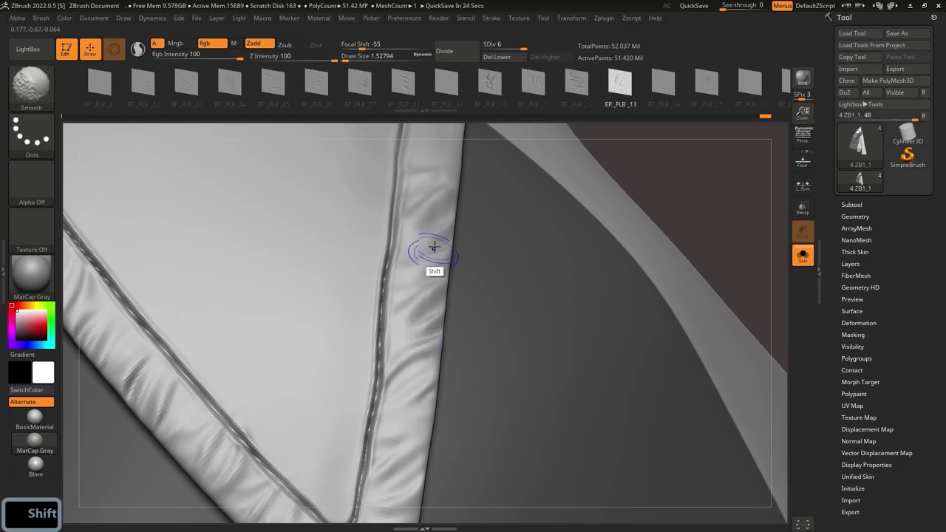
left_click_drag(433, 261, 438, 226, "shift")
left_click_drag(452, 128, 434, 296, "alt")
left_click_drag(373, 400, 377, 386)
mouse_move(408, 264)
right_mouse_down()
mouse_move(442, 295)
mouse_move(447, 256)
mouse_move(549, 308)
right_mouse_up()
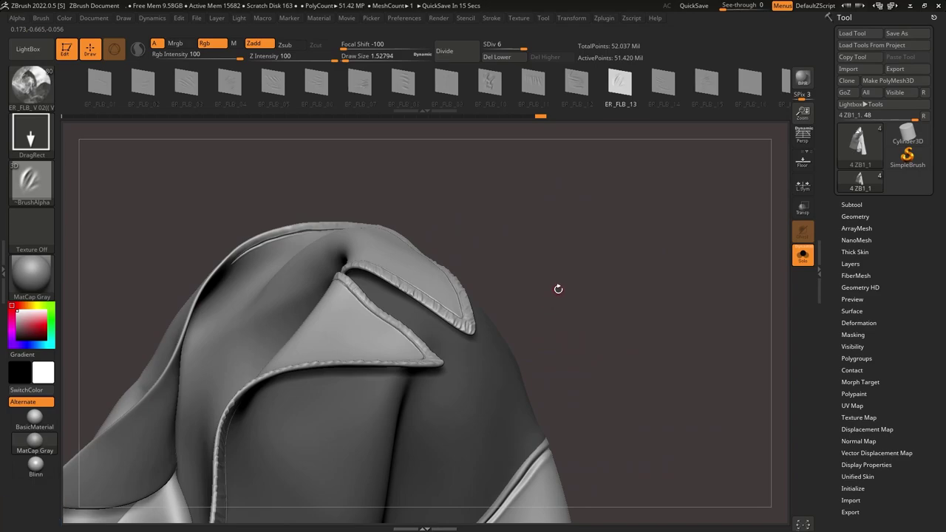
Step: Smooth the stamped folds around the collar tip and back along the band to its inner end
mouse_move(488, 341)
right_mouse_down("ctrl")
mouse_move(454, 429)
mouse_move(434, 413)
right_mouse_up("ctrl")
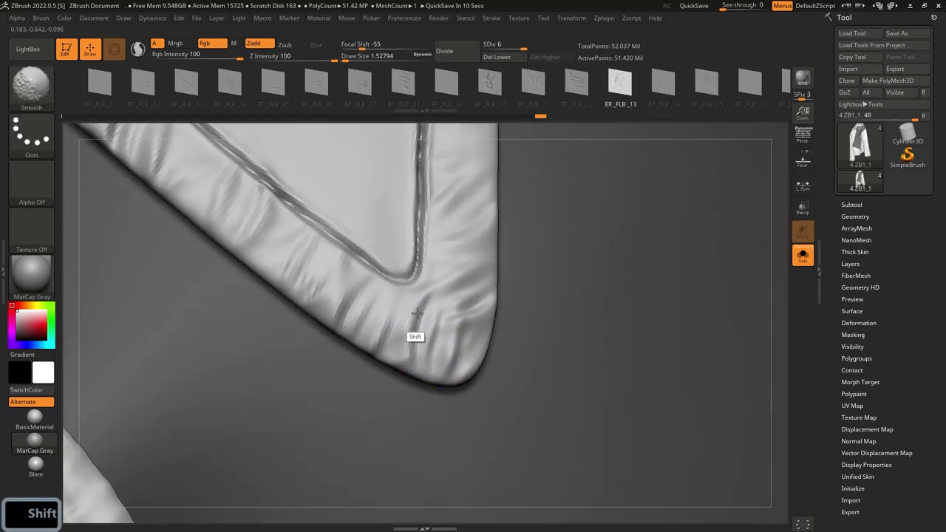
right_click_drag(175, 162, 321, 269, "alt")
left_click_drag(279, 235, 263, 222, "shift")
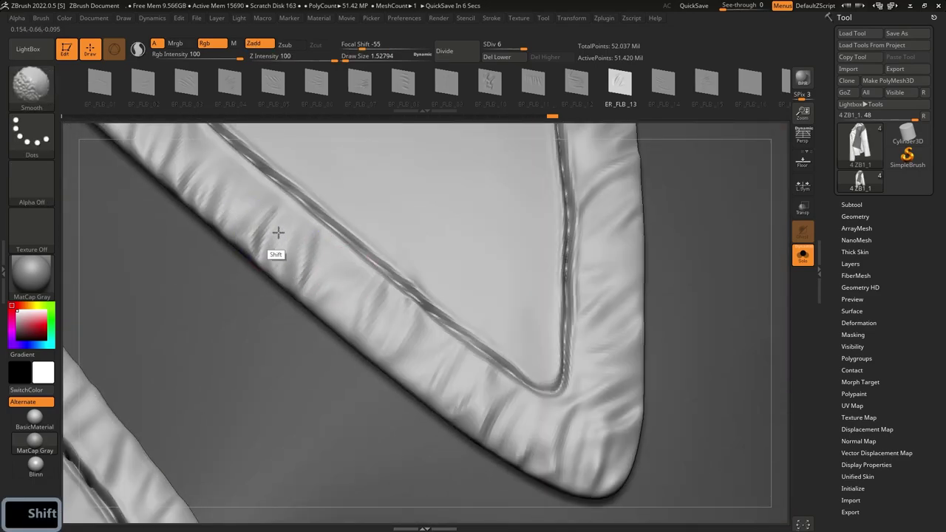
right_click_drag(157, 145, 305, 274, "alt")
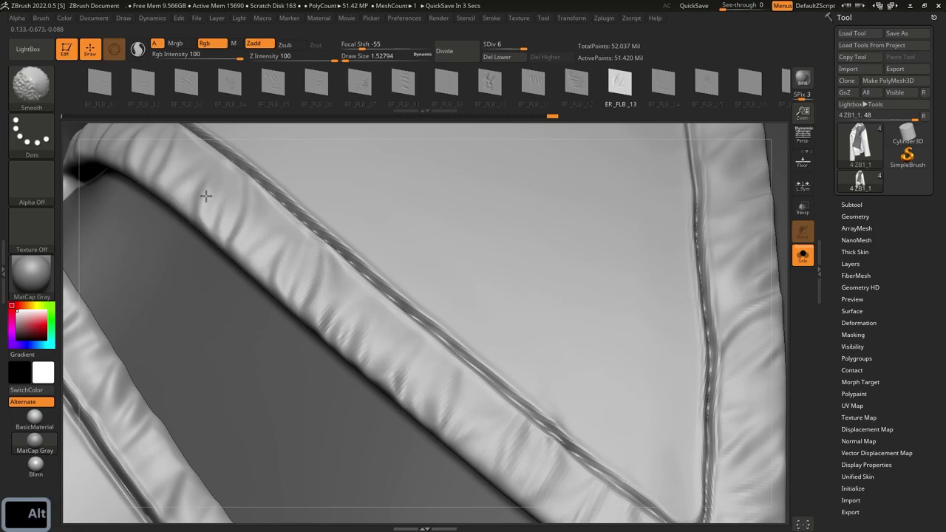
right_click(206, 197)
mouse_move(476, 206)
right_mouse_down()
mouse_move(560, 257)
mouse_move(543, 292)
right_mouse_up()
right_click_drag(566, 179, 528, 354, "alt")
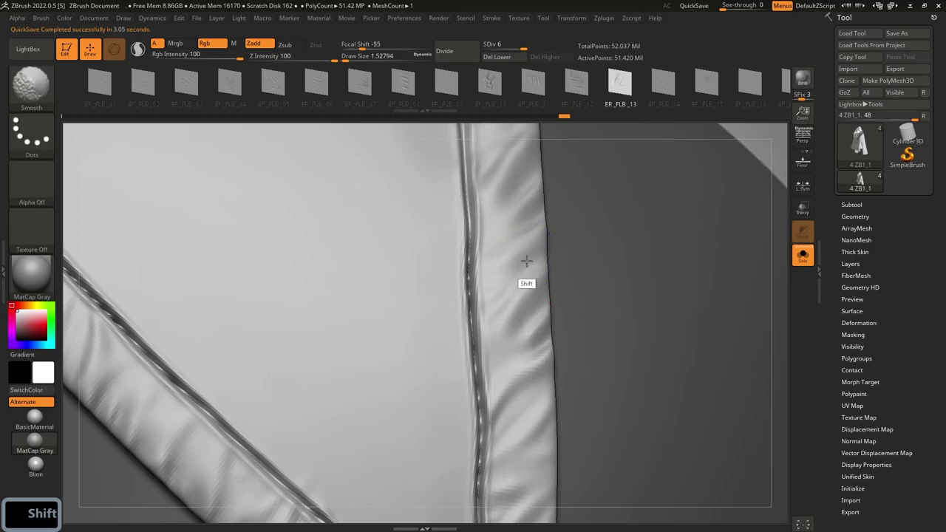
Step: Extend the ER_FLB_13 folds farther up the collar's outer edge band and soften them
right_click_drag(523, 219, 520, 363, "alt")
mouse_move(492, 203)
right_mouse_down("alt")
mouse_move(486, 333)
mouse_move(476, 244)
right_mouse_up("alt")
mouse_move(482, 257)
left_mouse_down()
mouse_move(481, 333)
mouse_move(479, 325)
left_mouse_up()
right_click_drag(484, 182, 473, 300, "alt")
left_click_drag(455, 294, 497, 199)
left_click_drag(453, 270, 458, 291, "shift")
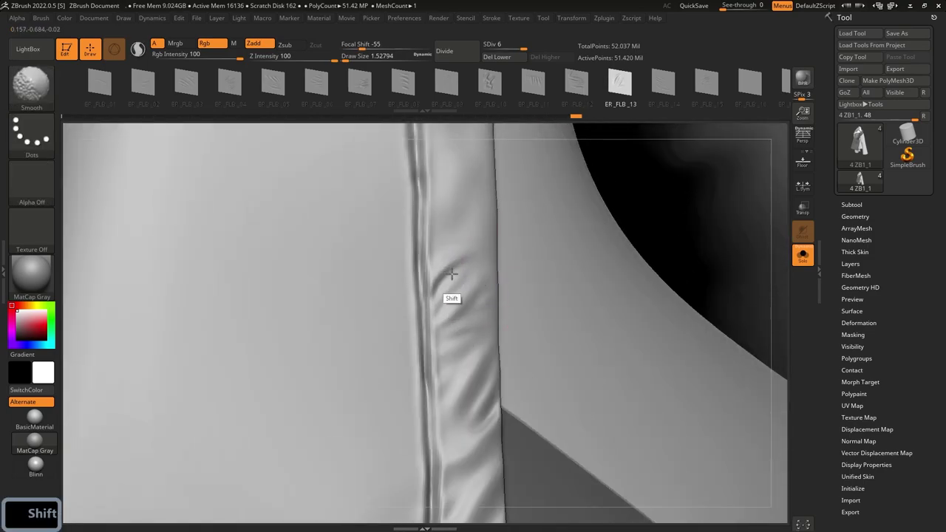
Step: Stamp and smooth folds on the upper stretch of the outer edge band, heading towards the neck
right_click_drag(468, 178, 467, 279, "alt")
mouse_move(467, 267)
left_mouse_down()
mouse_move(449, 396)
mouse_move(446, 365)
mouse_move(408, 384)
left_mouse_up()
left_click_drag(462, 314, 496, 301, "shift")
mouse_move(457, 264)
right_mouse_down()
mouse_move(475, 223)
mouse_move(443, 268)
right_mouse_up()
left_click_drag(438, 277, 427, 403)
left_click_drag(422, 357, 418, 411)
left_click_drag(444, 260, 437, 345, "shift")
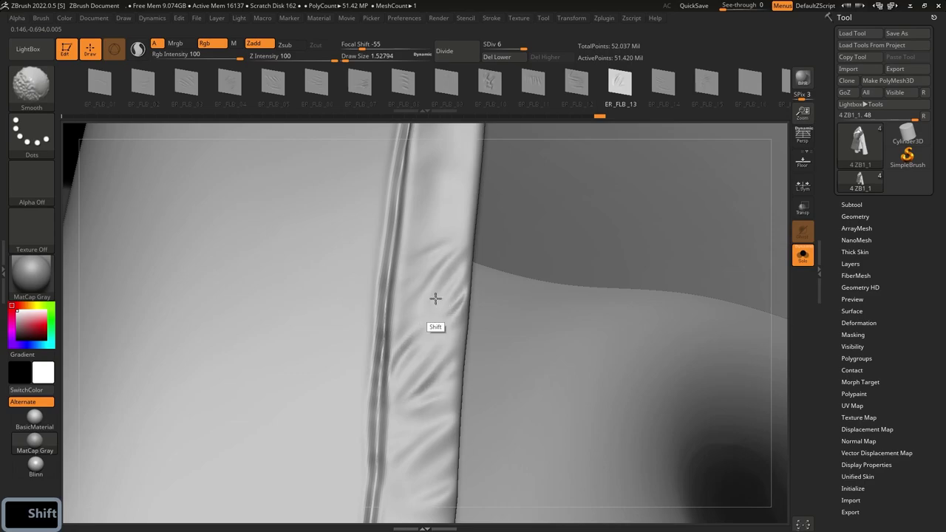
Step: Smooth the lower folds of the outer edge band and stamp more folds farther along it
mouse_move(441, 204)
right_mouse_down()
mouse_move(458, 263)
mouse_move(488, 260)
mouse_move(475, 253)
mouse_move(464, 299)
mouse_move(421, 310)
right_mouse_up()
right_click_drag(421, 311, 361, 371, "ctrl")
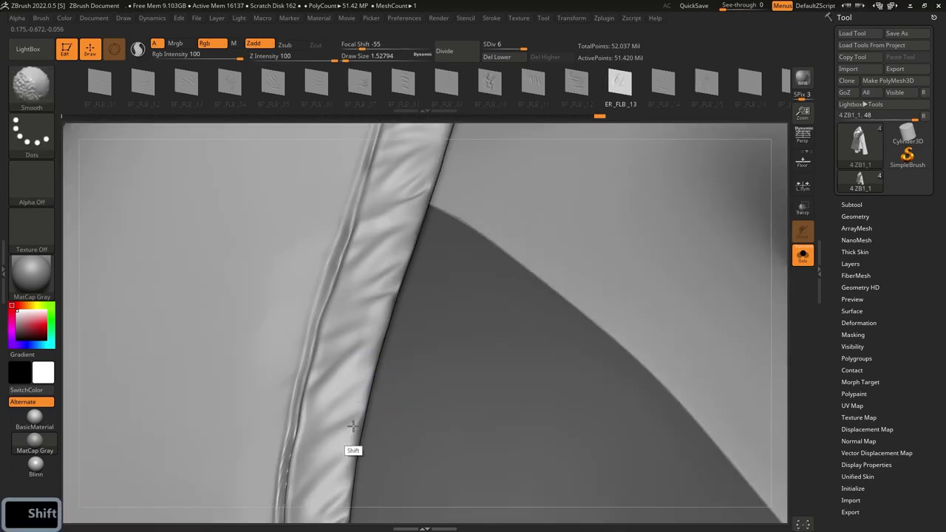
left_click_drag(419, 195, 409, 262, "shift")
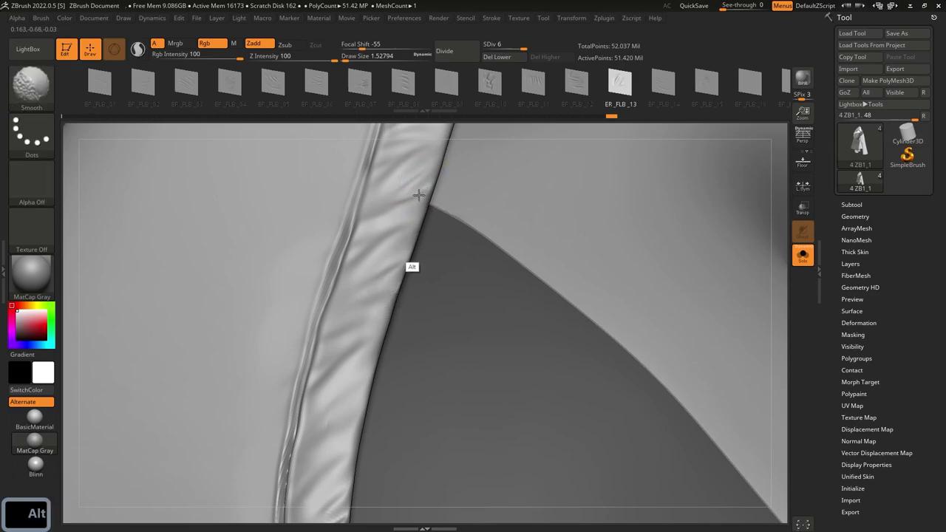
right_click_drag(448, 249, 440, 214, "ctrl")
mouse_move(441, 215)
right_mouse_down("alt")
mouse_move(437, 189)
mouse_move(443, 229)
right_mouse_up("alt")
right_click_drag(444, 229, 421, 332, "ctrl")
left_click_drag(418, 361, 428, 378)
mouse_move(416, 322)
left_mouse_down()
mouse_move(416, 369)
mouse_move(431, 318)
left_mouse_up()
right_click_drag(384, 229, 405, 281, "alt")
right_click_drag(405, 281, 415, 277)
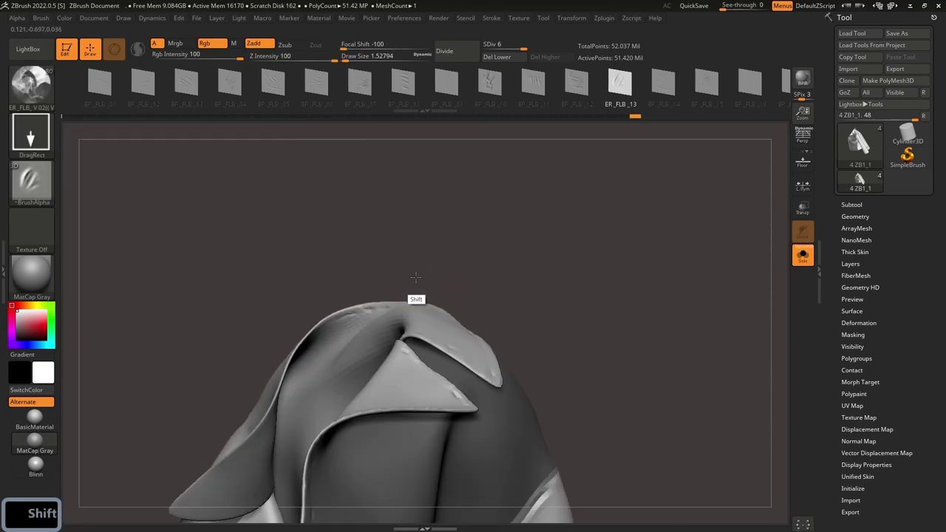
Step: Show the other subtools briefly to check the collar in context, and isolate the jacket again
left_click(801, 256)
right_click_drag(584, 275, 526, 285)
right_click_drag(526, 285, 488, 222, "alt")
right_click(452, 289)
right_click_drag(444, 280, 428, 333, "ctrl")
right_click_drag(429, 332, 507, 236, "alt")
left_click(802, 255)
Step: Stamp ER_FLB_13 folds where the collar band starts curving around the neck, and smooth them
right_click_drag(355, 274, 345, 314, "alt")
left_click_drag(339, 315, 385, 405)
left_click_drag(389, 269, 418, 362)
mouse_move(467, 218)
left_mouse_down()
mouse_move(452, 325)
mouse_move(478, 334)
left_mouse_up()
left_click_drag(391, 270, 354, 303, "shift")
Step: Continue the stamped folds up the collar band's curve around the neck, smoothing between stamps
right_click_drag(510, 214, 546, 194)
right_click_drag(547, 194, 393, 318, "alt")
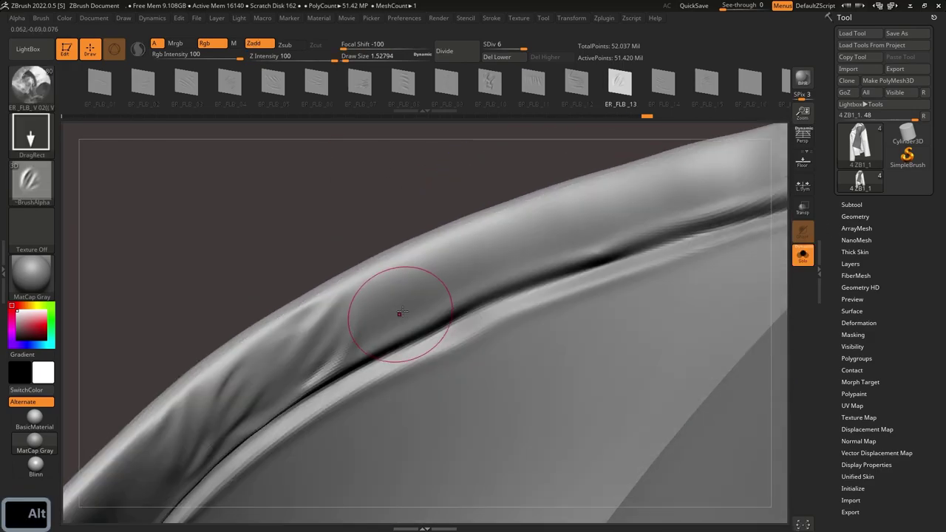
left_click_drag(479, 264, 459, 347)
left_click_drag(523, 149, 520, 157)
left_click_drag(505, 213, 490, 255, "shift")
mouse_move(573, 204)
right_mouse_down("alt")
mouse_move(422, 276)
mouse_move(436, 281)
right_mouse_up("alt")
left_click_drag(437, 288, 427, 354)
left_click_drag(394, 286, 392, 300, "shift")
mouse_move(509, 266)
left_mouse_down()
mouse_move(481, 330)
mouse_move(484, 348)
mouse_move(517, 255)
left_mouse_up()
Step: Cover the middle of the curved collar band behind the neck with ER_FLB_13 folds and soften them
right_click_drag(584, 240, 399, 325, "alt")
left_click_drag(398, 331, 428, 187)
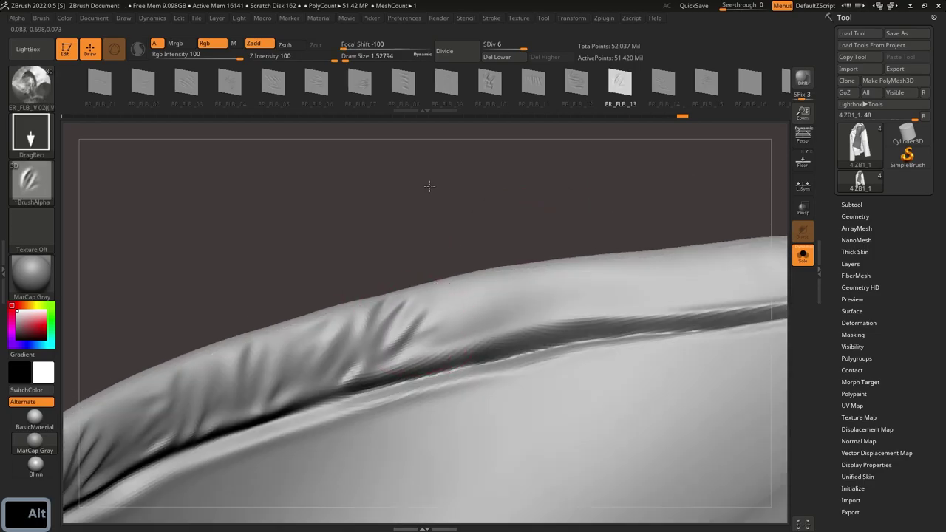
left_click_drag(425, 303, 405, 319, "shift")
mouse_move(488, 310)
left_mouse_down()
mouse_move(429, 405)
mouse_move(493, 294)
left_mouse_up()
right_click_drag(472, 295, 258, 349, "alt")
left_click_drag(355, 345, 384, 230)
left_click_drag(447, 311, 398, 411)
left_click_drag(533, 313, 492, 384)
left_click_drag(572, 279, 552, 288, "shift")
Step: Stamp and smooth folds on the next stretch of band towards the crest of the back collar
right_click_drag(545, 293, 304, 307, "alt")
left_click_drag(347, 324, 389, 194)
left_click_drag(355, 303, 338, 322, "shift")
left_click_drag(447, 309, 420, 430)
left_click_drag(484, 295, 467, 307, "shift")
Step: Fill the remaining back collar band with stamped folds, smooth them, and decline the Sticky Keys prompt
mouse_move(539, 268)
right_mouse_down("alt")
mouse_move(463, 281)
mouse_move(490, 244)
mouse_move(548, 278)
right_mouse_up("alt")
mouse_move(661, 279)
left_mouse_down()
mouse_move(644, 307)
mouse_move(649, 286)
left_mouse_up()
left_click_drag(602, 267, 624, 345)
mouse_move(637, 270)
left_mouse_down("shift")
mouse_move(632, 260)
mouse_move(619, 279)
left_mouse_up("shift")
left_click_drag(539, 285, 568, 198)
left_click_drag(543, 265, 467, 326, "shift")
left_click_drag(468, 273, 422, 301, "shift")
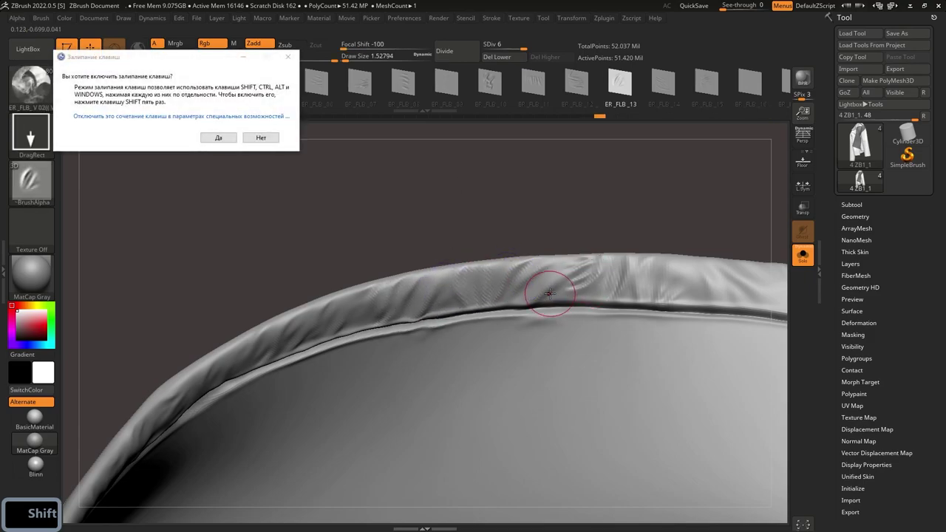
left_click(260, 139)
mouse_move(481, 336)
right_mouse_down()
mouse_move(542, 214)
mouse_move(535, 154)
mouse_move(570, 299)
mouse_move(511, 275)
mouse_move(500, 310)
mouse_move(469, 301)
mouse_move(530, 304)
mouse_move(672, 340)
right_mouse_up()
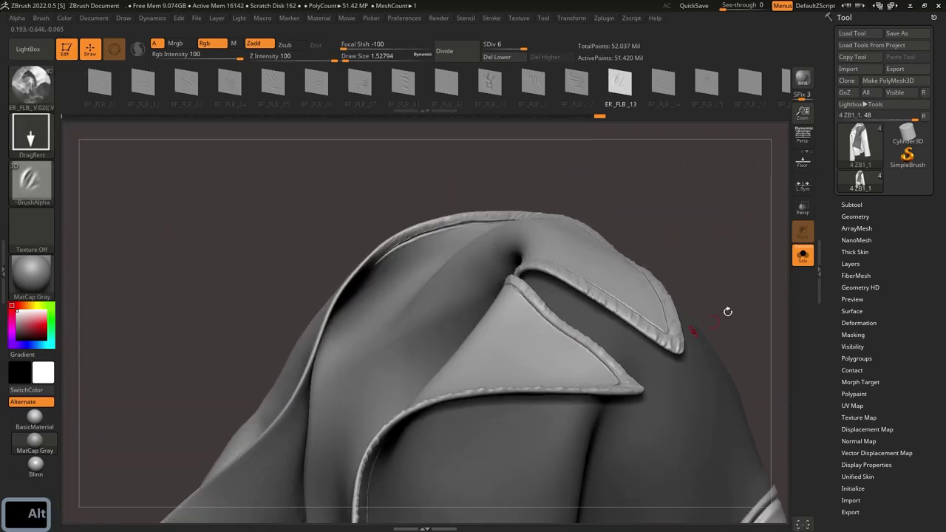
Step: Show all subtools again and switch to the Move brush with a draw size of about 3.67
left_click(803, 255)
right_click_drag(606, 296, 557, 269)
right_click_drag(557, 268, 547, 314, "alt")
mouse_move(546, 314)
right_mouse_down("alt")
mouse_move(524, 298)
mouse_move(537, 353)
right_mouse_up("alt")
key("b")
key("m")
key("b")
key("Escape")
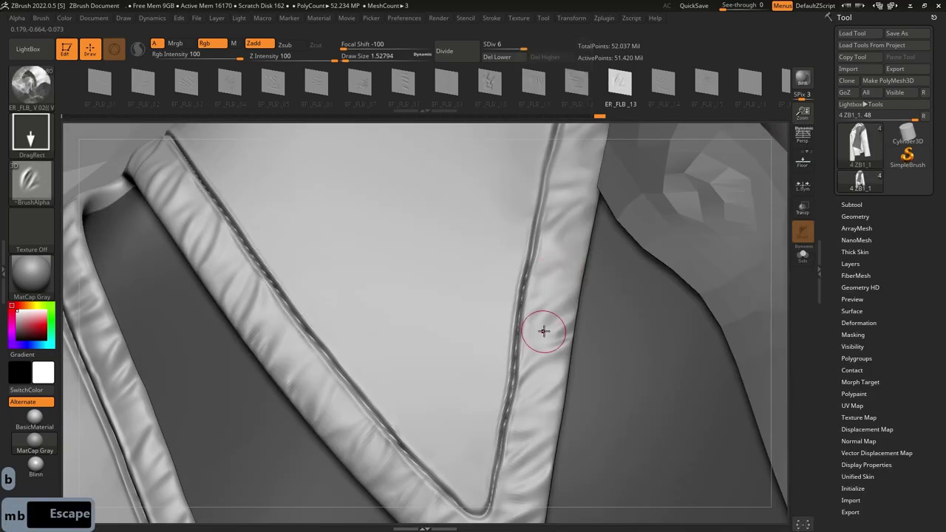
key("b")
key("m")
key("v")
key("s")
Step: Nudge the seam beside the collar's outer edge band into a cleaner line with the Move brush
left_click_drag(532, 316, 522, 293)
left_click_drag(524, 259, 528, 253)
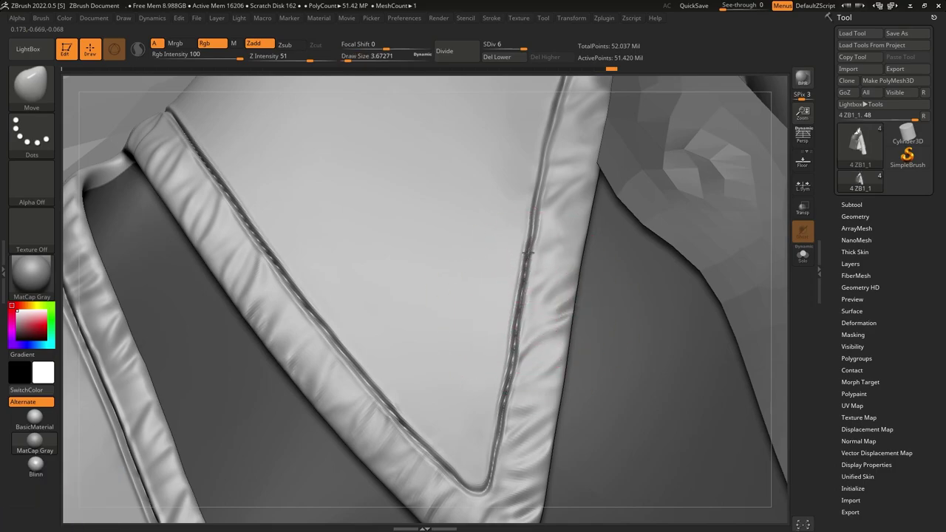
right_click_drag(510, 355, 534, 258, "ctrl")
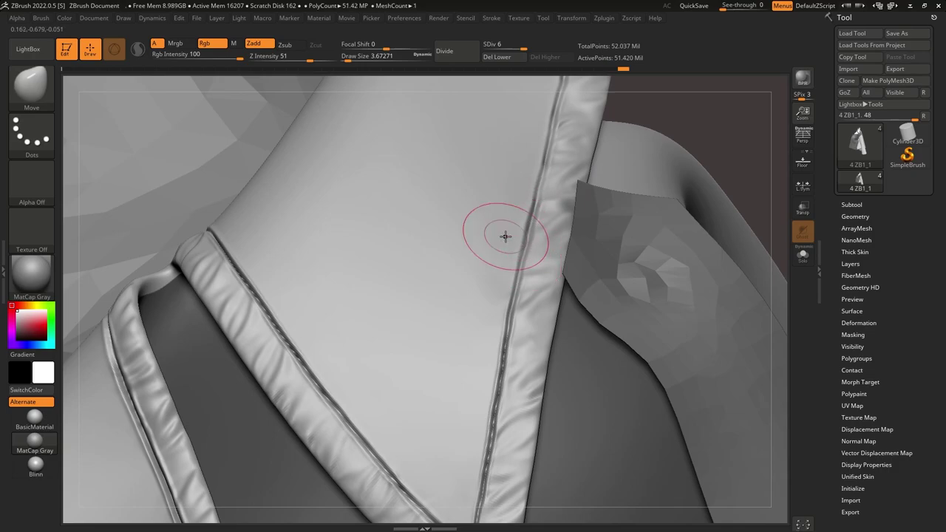
right_click_drag(514, 323, 515, 303)
mouse_move(554, 171)
right_mouse_down("alt")
mouse_move(528, 249)
mouse_move(551, 166)
right_mouse_up("alt")
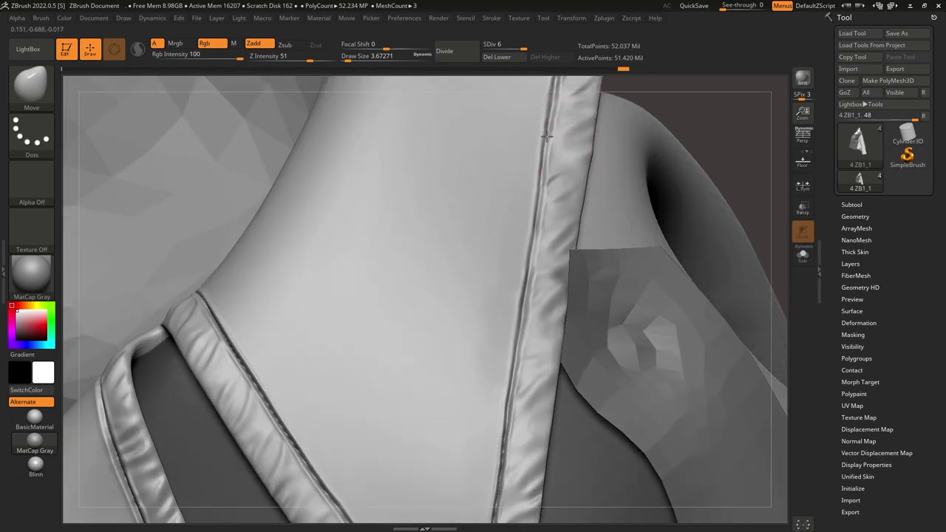
right_click_drag(541, 151, 569, 318, "ctrl")
right_click_drag(569, 317, 651, 284, "ctrl")
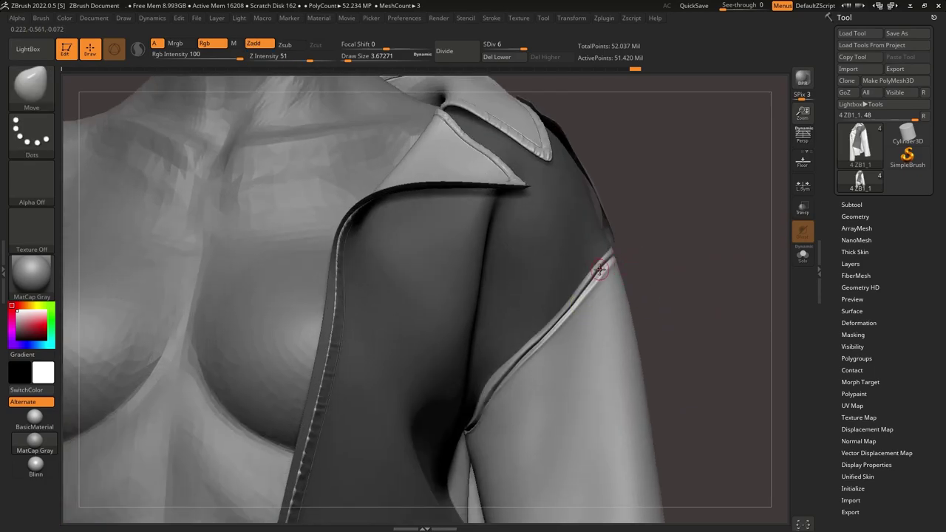
Step: Clear the jacket's mask and load the ER_FLB_V 02 fold brush from the project files
left_click_drag(671, 167, 676, 185, "ctrl")
right_click_drag(592, 244, 580, 322)
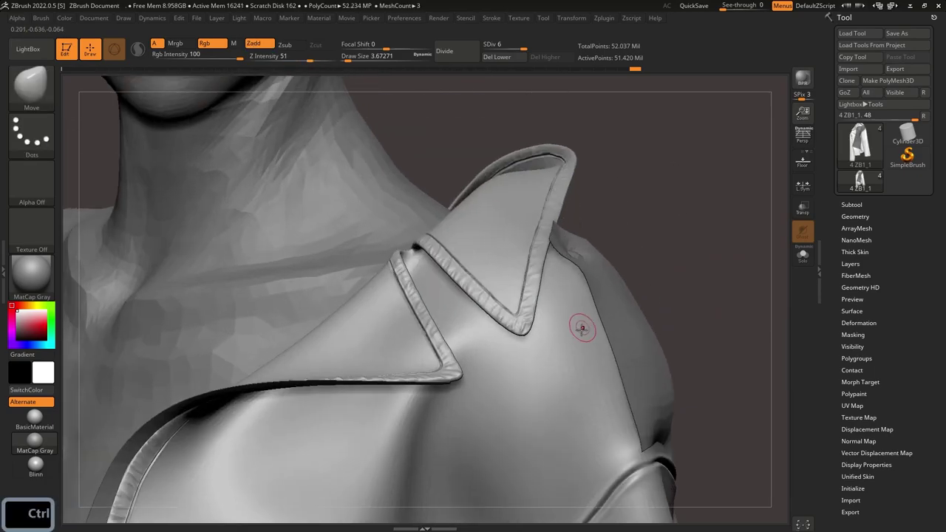
right_click_drag(574, 359, 522, 233, "alt")
left_click(28, 48)
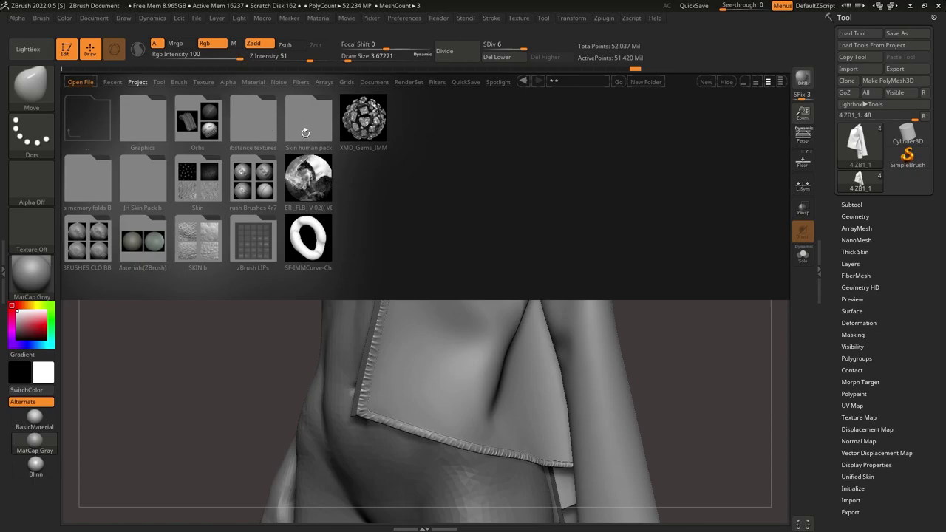
double_click(313, 173)
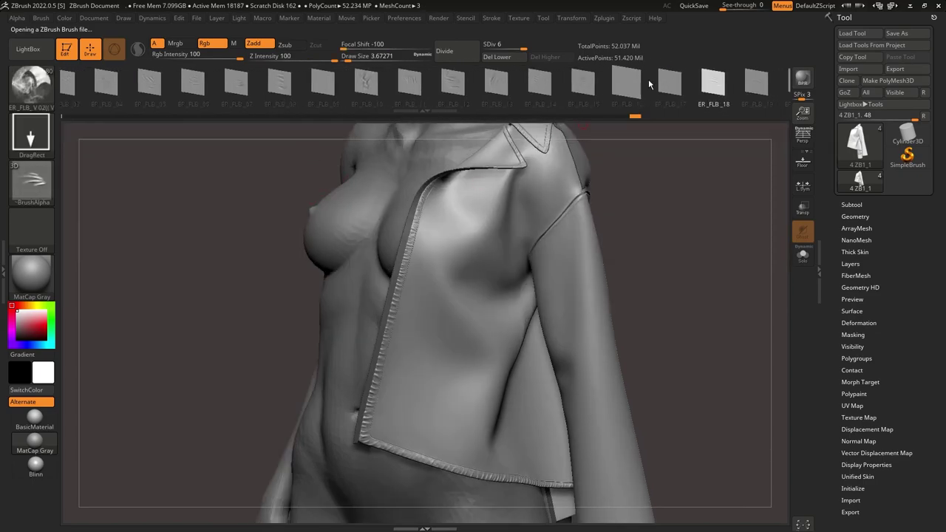
Step: Pick the ER_FLB_07 fold, lower the jacket to subdivision level 1, and switch to the Move brush
mouse_move(676, 92)
left_mouse_down()
mouse_move(266, 97)
mouse_move(305, 102)
mouse_move(226, 90)
mouse_move(136, 94)
left_mouse_up()
mouse_move(504, 238)
right_mouse_down("ctrl")
mouse_move(512, 281)
mouse_move(517, 240)
mouse_move(490, 266)
right_mouse_up("ctrl")
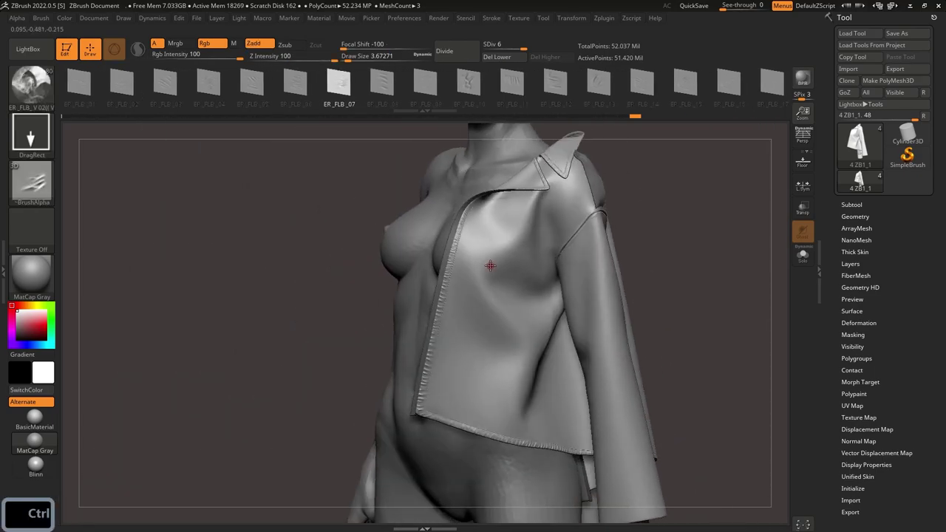
key("shift+d")
key("shift+d")
key("shift+d")
right_click_drag(543, 287, 537, 330, "ctrl")
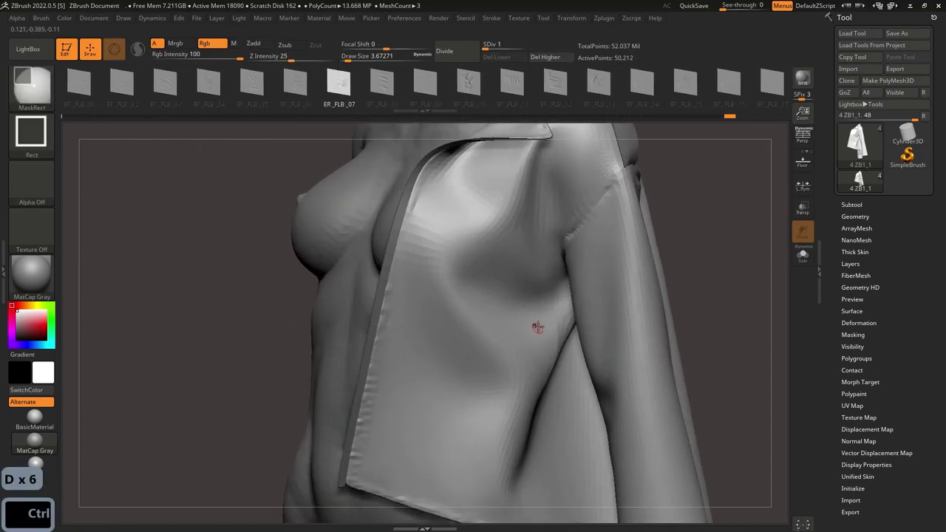
key("b")
key("m")
key("v")
Step: Reshape the jacket's front panel between the chest and armpit with the Move brush, enlarging the draw size to about 32.7
key("s")
left_click_drag(547, 314, 561, 313)
key("s")
right_click_drag(499, 297, 524, 293)
left_click_drag(522, 291, 490, 257)
key("shift")
right_click_drag(493, 284, 520, 281)
key("s")
mouse_move(525, 280)
left_mouse_down()
mouse_move(538, 279)
mouse_move(524, 281)
left_mouse_up()
left_click_drag(485, 254, 532, 300, "shift")
mouse_move(473, 263)
right_mouse_down()
mouse_move(495, 266)
mouse_move(494, 288)
right_mouse_up()
left_click_drag(532, 272, 481, 277)
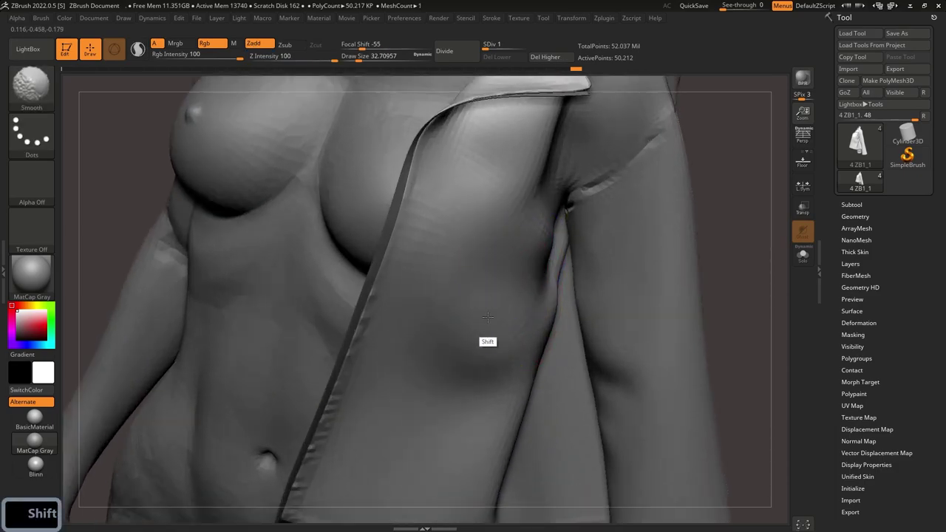
Step: Smooth the reshaped front panel from the chest down towards the waist
mouse_move(560, 259)
right_mouse_down()
mouse_move(534, 248)
mouse_move(509, 261)
right_mouse_up()
left_click_drag(498, 305, 490, 368, "shift")
right_click_drag(490, 368, 501, 271, "ctrl")
left_click_drag(500, 270, 511, 241, "shift")
Step: Return the jacket to subdivision level 6 and reload the ER_FLB_V 02 fold brush from the project files
left_click(512, 48)
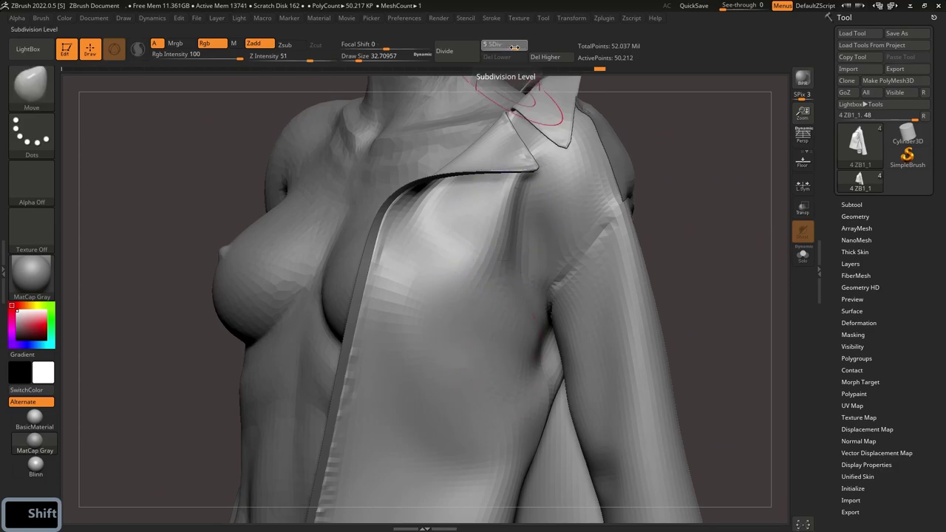
left_click_drag(511, 47, 530, 50)
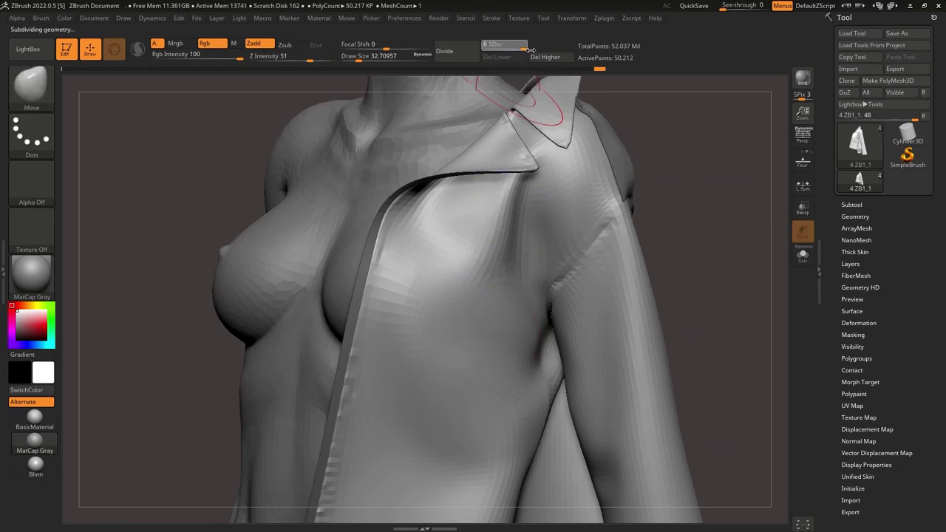
left_click(30, 48)
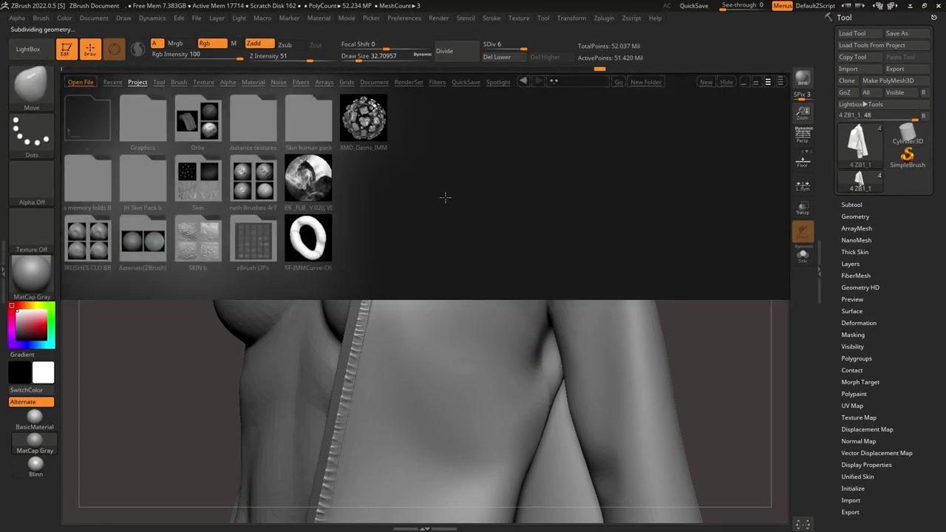
double_click(321, 172)
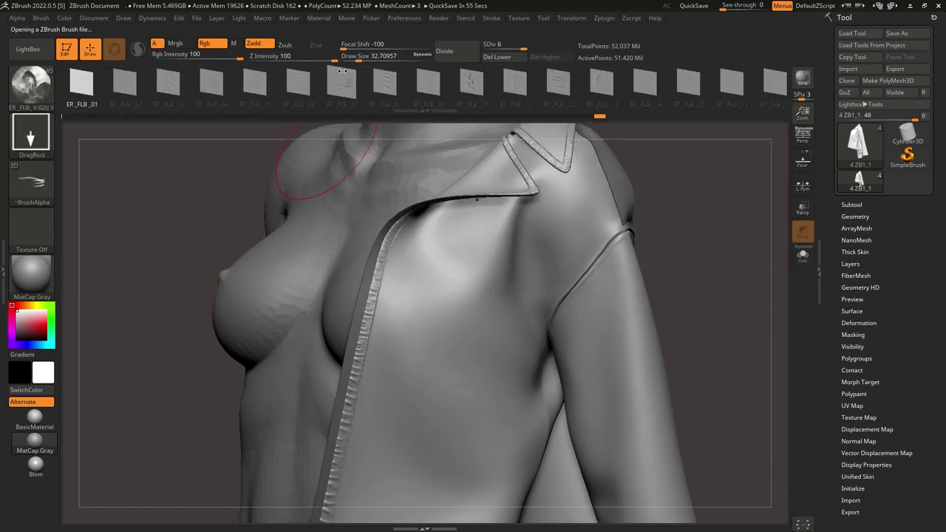
Step: Try an ER_FLB_07 fold stamp across the chest panel, dismiss the undo history note, and undo the stamp
left_click(342, 84)
mouse_move(475, 295)
left_mouse_down()
mouse_move(501, 414)
mouse_move(550, 425)
left_mouse_up()
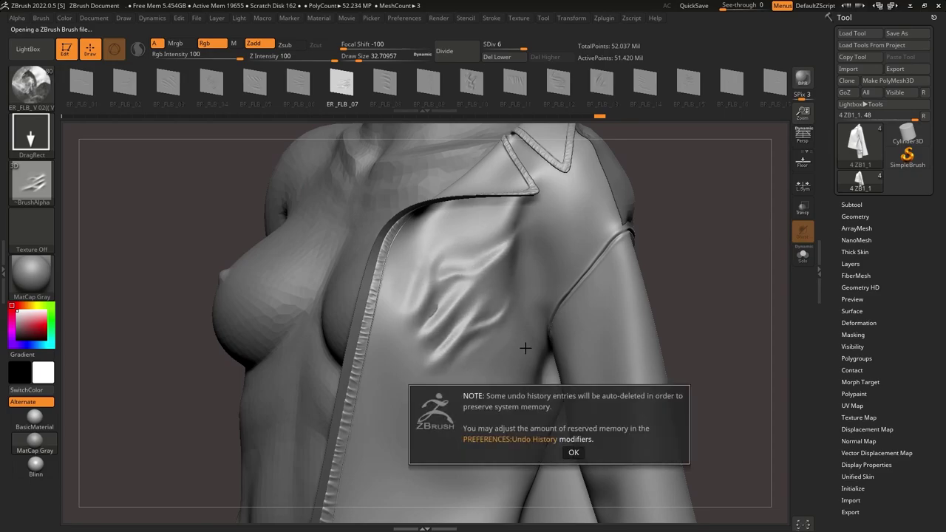
left_click(583, 453)
key("ctrl+z")
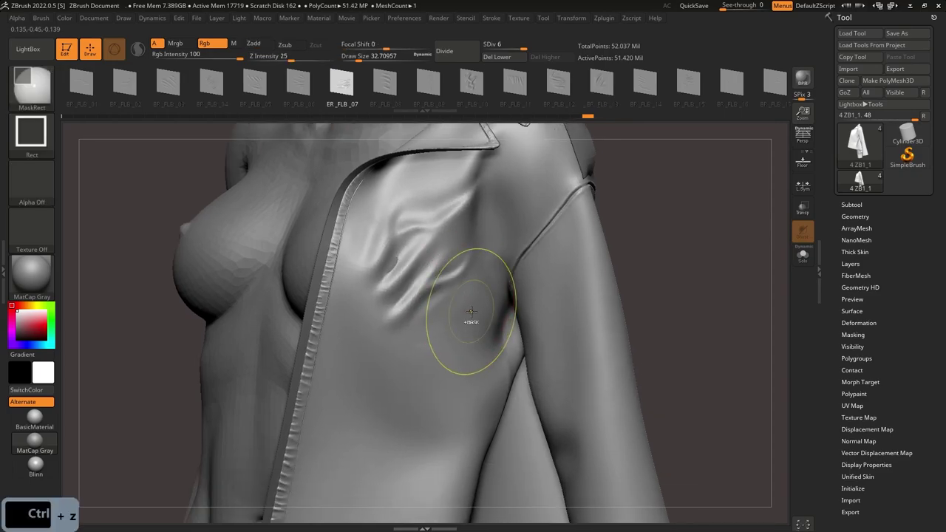
key("ctrl+z")
Step: Try a large ER_FLB_10 fold stamp on the front panel and undo it
left_click(387, 87)
left_click(387, 87)
mouse_move(425, 278)
left_mouse_down()
mouse_move(412, 500)
mouse_move(393, 501)
left_mouse_up()
mouse_move(397, 327)
right_mouse_down("ctrl")
mouse_move(421, 193)
mouse_move(438, 224)
right_mouse_up("ctrl")
key("ctrl+z")
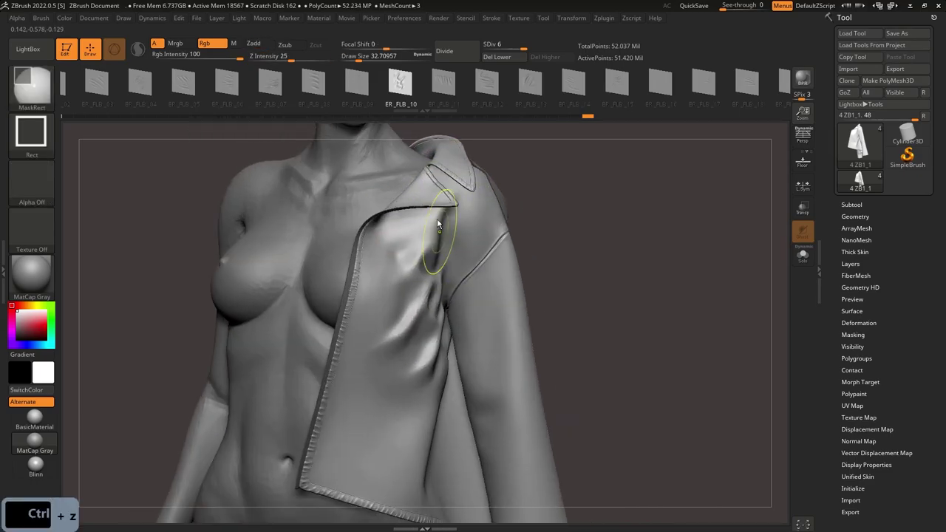
key("ctrl+z")
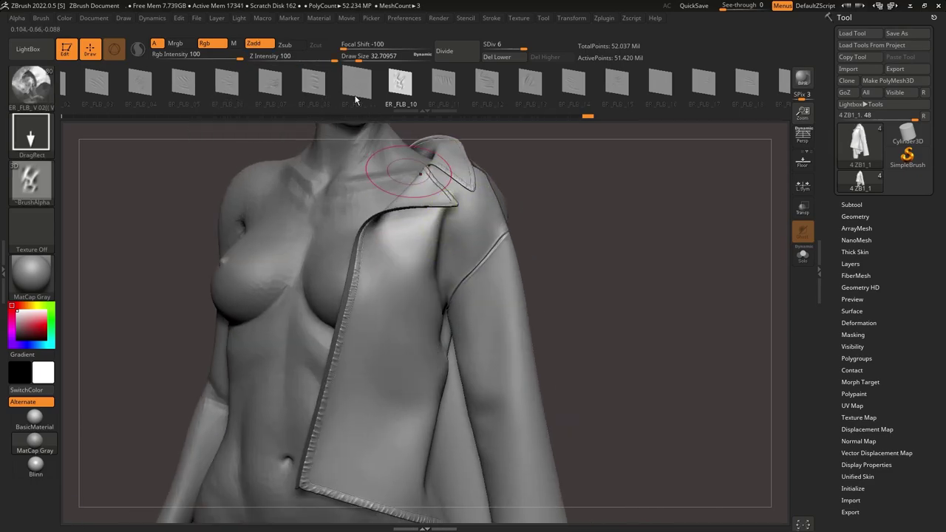
Step: Try ER_FLB_07 fold stamps at several sizes and angles on the chest panel, undoing each one
left_click(355, 93)
left_click(274, 90)
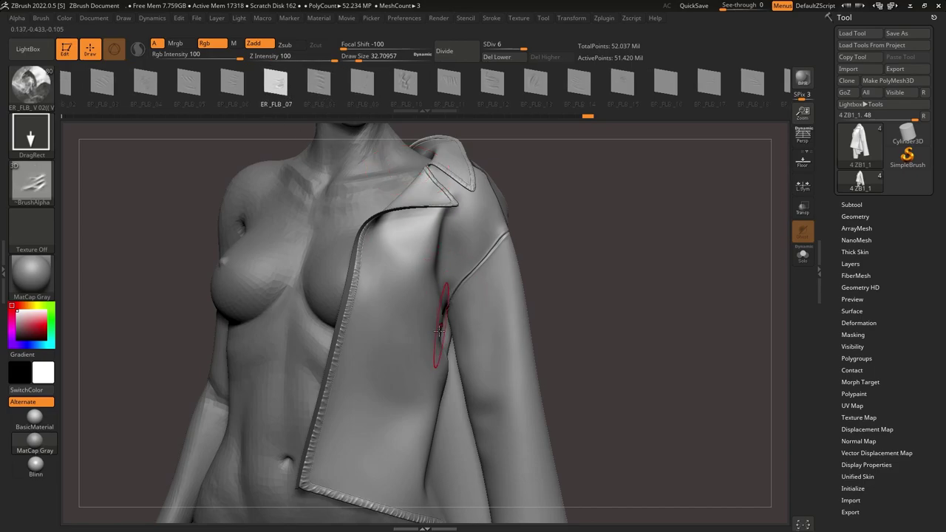
left_click_drag(413, 406, 293, 279)
key("ctrl+z")
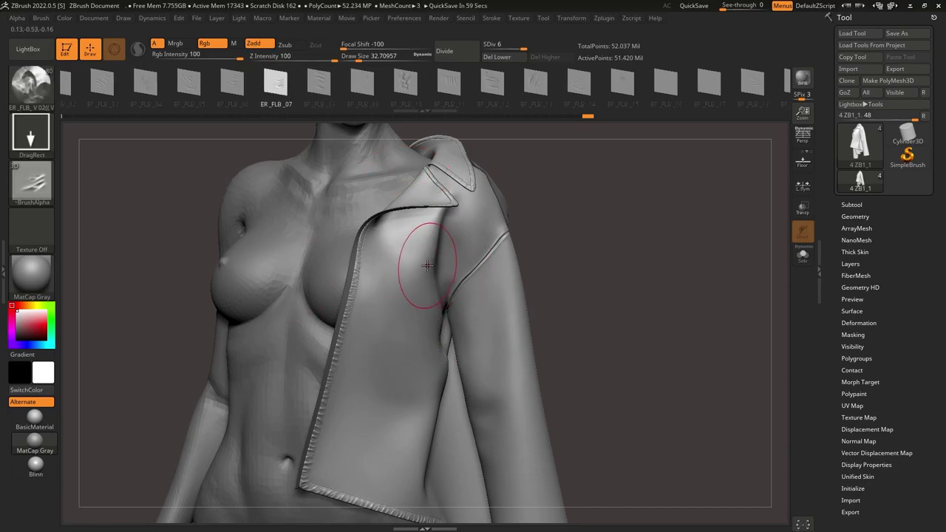
mouse_move(417, 307)
left_mouse_down()
mouse_move(488, 410)
mouse_move(535, 354)
mouse_move(524, 325)
left_mouse_up()
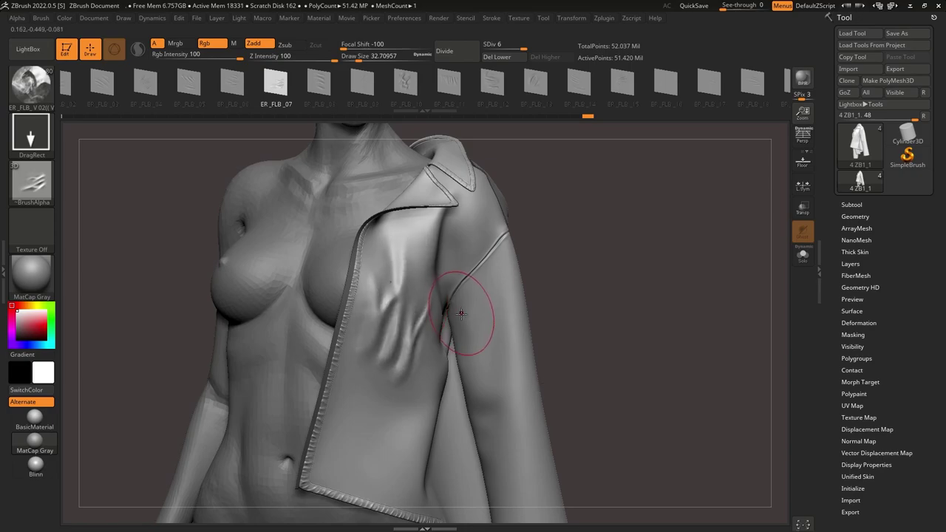
right_click_drag(498, 317, 459, 283)
key("ctrl+z")
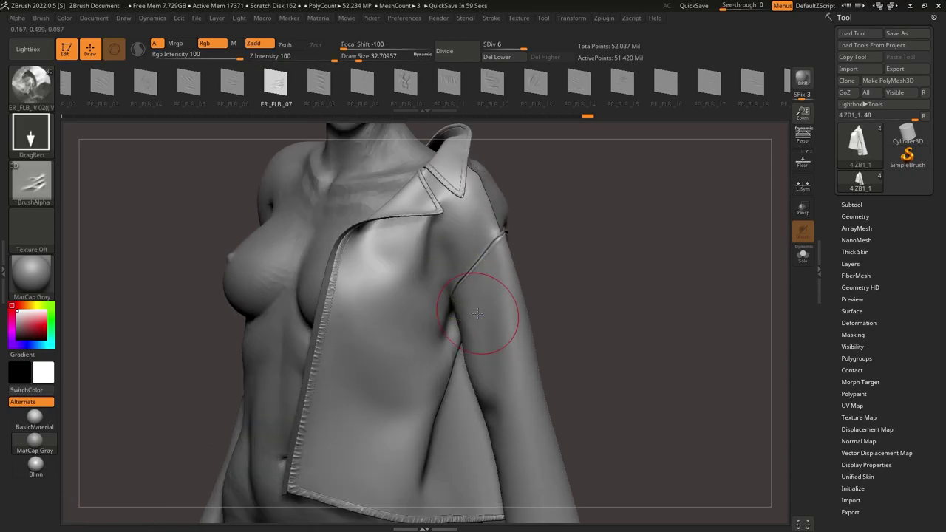
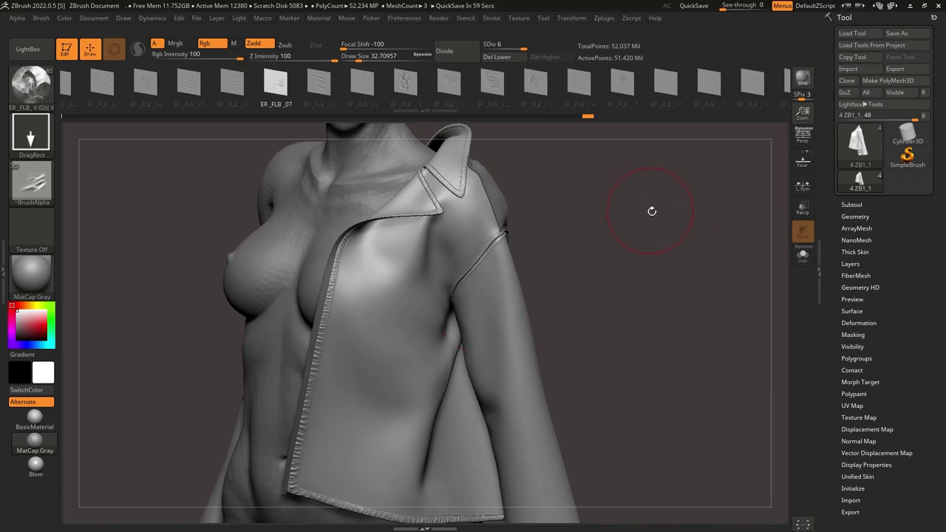
mouse_move(404, 314)
left_mouse_down()
mouse_move(465, 443)
mouse_move(470, 436)
left_mouse_up()
key("ctrl+z")
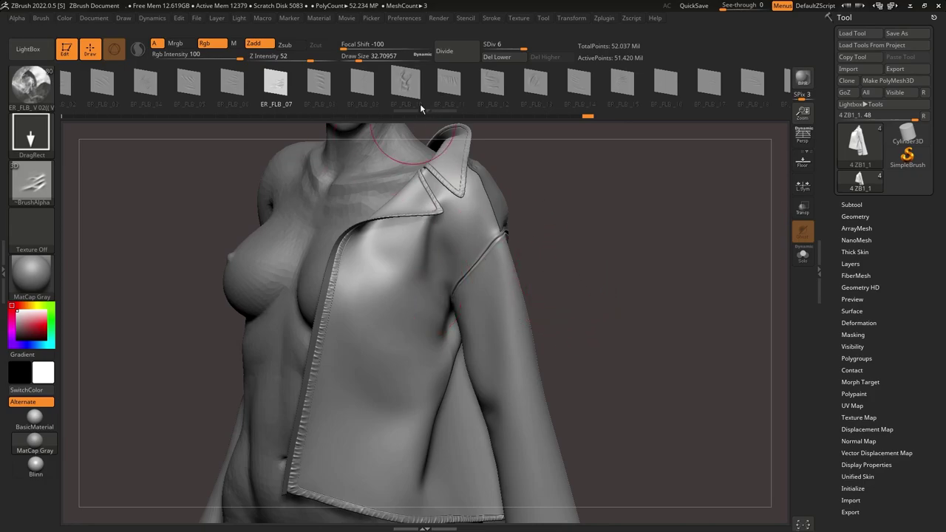
Step: Try ER_FLB_05 and ER_FLB_07 folds on the chest panel with Z Intensity at 52, undoing each stamp
left_click(187, 84)
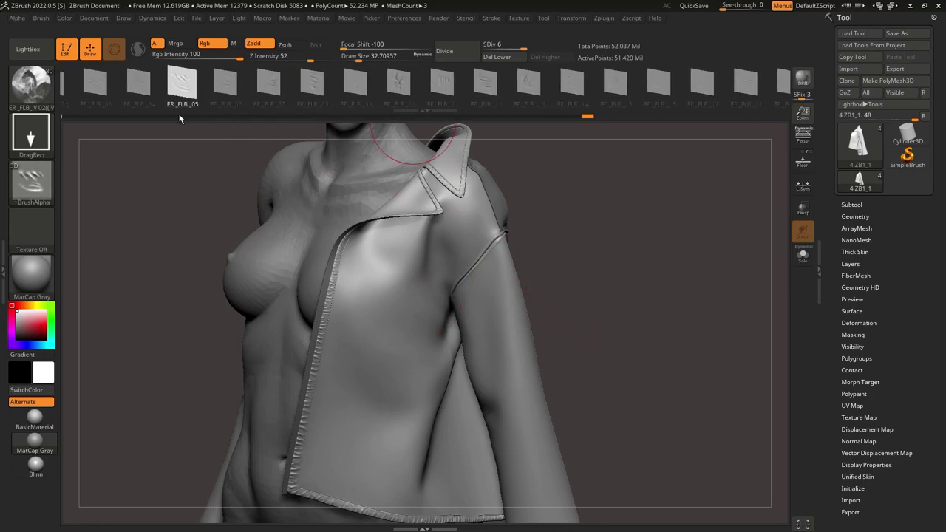
left_click_drag(305, 308, 305, 305)
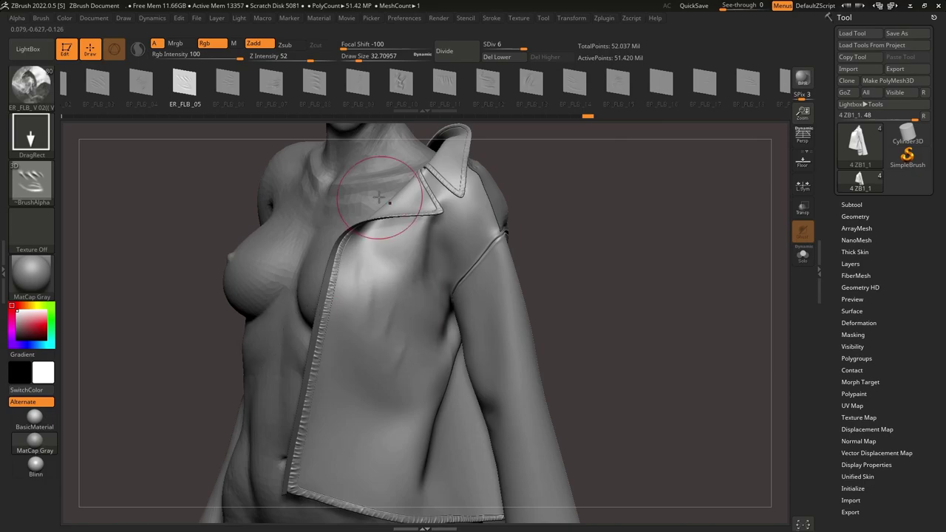
key("ctrl+z")
left_click(271, 83)
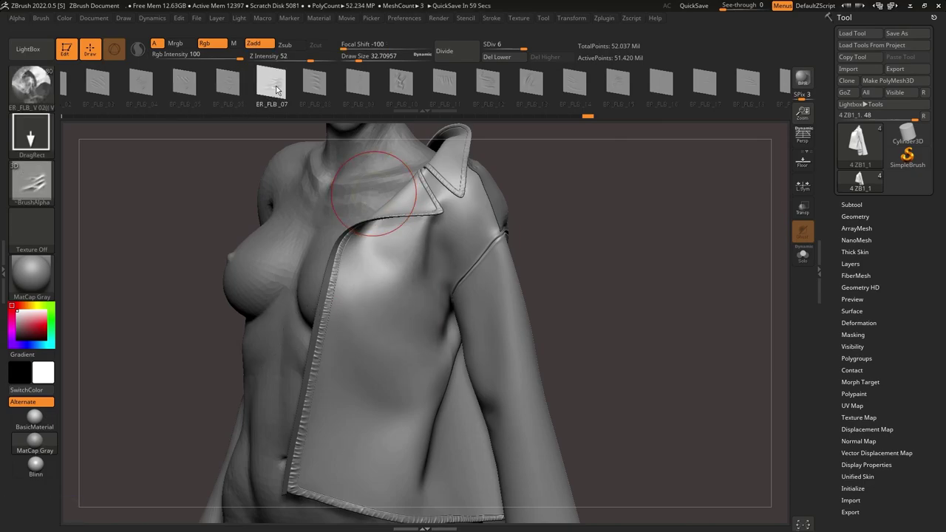
mouse_move(392, 300)
left_mouse_down()
mouse_move(422, 354)
mouse_move(441, 358)
left_mouse_up()
key("ctrl+z")
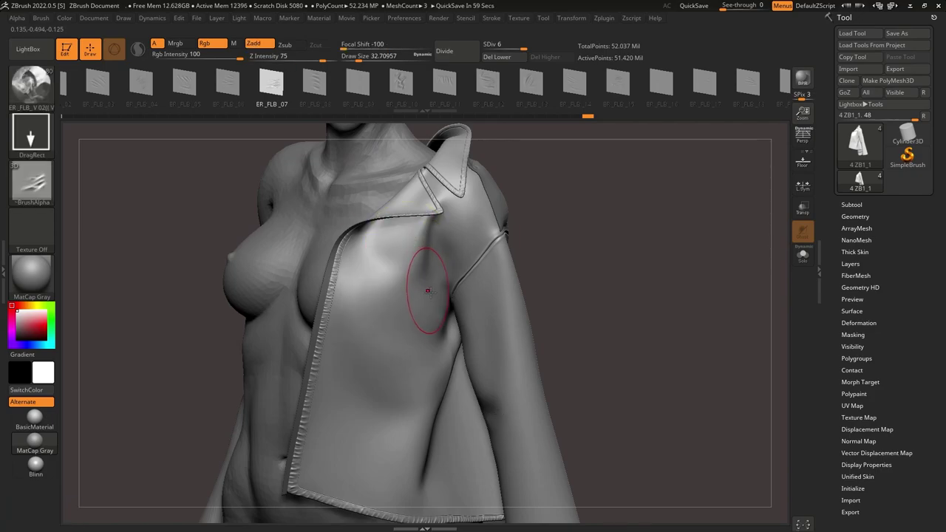
Step: Stamp ER_FLB_07 folds on the chest panel beside the armpit with Z Intensity at 75
left_click_drag(526, 383, 556, 349)
right_click_drag(457, 310, 435, 351, "ctrl")
key("ctrl+z")
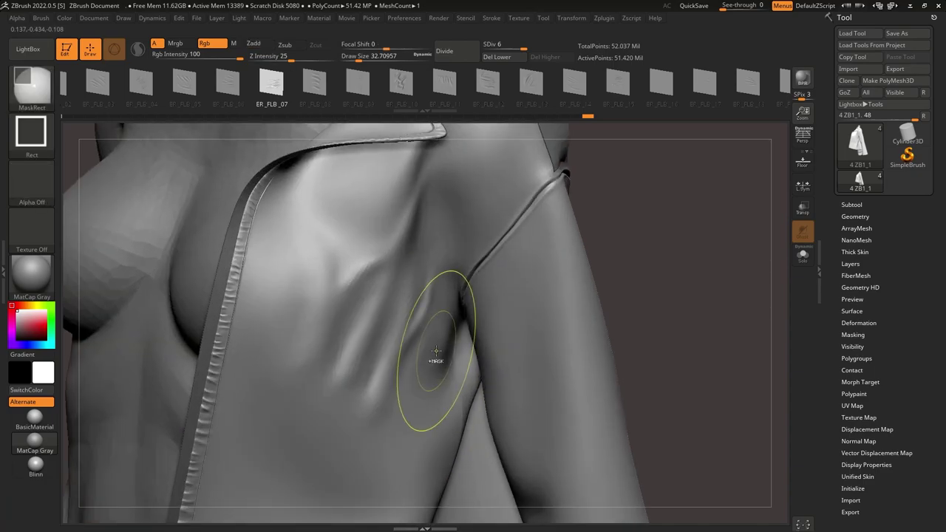
Step: Browse the fold variants, pick ER_FLB_13, and try it on the front panel
left_click(316, 87)
left_click(229, 87)
left_click(276, 88)
left_click(361, 89)
left_click(406, 95)
left_click(448, 89)
left_click(426, 89)
mouse_move(448, 90)
left_mouse_down()
mouse_move(341, 89)
mouse_move(443, 89)
left_mouse_up()
mouse_move(368, 318)
left_mouse_down()
mouse_move(388, 521)
mouse_move(402, 522)
left_mouse_up()
mouse_move(350, 305)
right_mouse_down("ctrl")
mouse_move(395, 255)
mouse_move(420, 296)
right_mouse_up("ctrl")
Step: Stamp ER_FLB_13 folds on the shoulder between the collar and armhole seam, undoing and redoing the placement
left_click_drag(423, 270, 436, 362)
right_click_drag(436, 325, 414, 281)
key("ctrl+z")
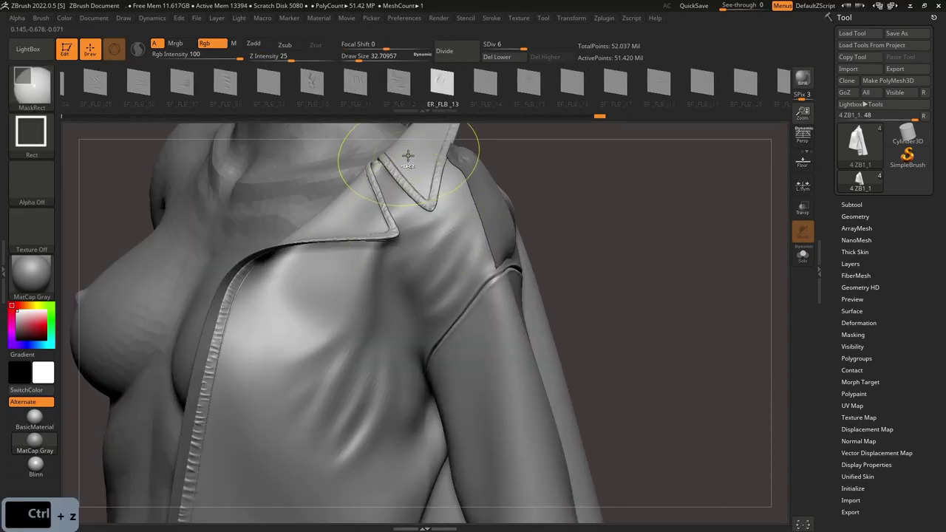
key("ctrl+z")
right_click_drag(416, 289, 404, 265)
mouse_move(421, 270)
left_mouse_down()
mouse_move(395, 412)
mouse_move(429, 419)
mouse_move(402, 408)
left_mouse_up()
mouse_move(414, 296)
right_mouse_down()
mouse_move(399, 247)
mouse_move(397, 175)
mouse_move(394, 284)
right_mouse_up()
mouse_move(391, 340)
right_mouse_down()
mouse_move(357, 353)
mouse_move(384, 188)
right_mouse_up()
Step: Try additional ER_FLB_07 fold stamps below and over the chest folds, undoing each placement
left_click(224, 87)
left_click(164, 90)
mouse_move(384, 311)
right_mouse_down("shift")
mouse_move(418, 302)
mouse_move(393, 279)
right_mouse_up("shift")
mouse_move(375, 278)
left_mouse_down()
mouse_move(446, 371)
mouse_move(484, 337)
left_mouse_up()
key("ctrl+z")
left_click_drag(431, 364, 493, 386)
mouse_move(377, 331)
right_mouse_down()
mouse_move(414, 332)
mouse_move(409, 365)
right_mouse_up()
key("ctrl+z")
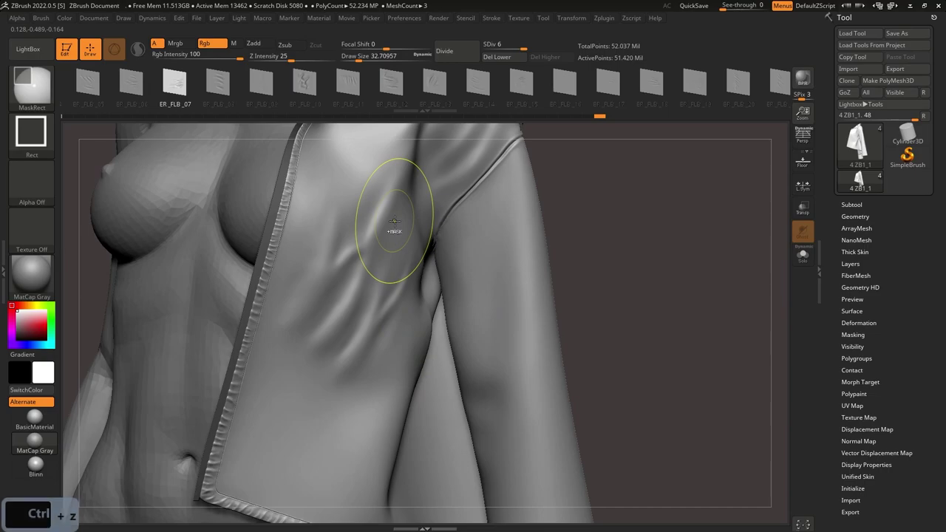
key("ctrl+z")
left_click_drag(376, 195, 353, 267)
mouse_move(353, 267)
right_mouse_down()
mouse_move(379, 269)
mouse_move(436, 320)
mouse_move(404, 293)
right_mouse_up()
key("ctrl+z")
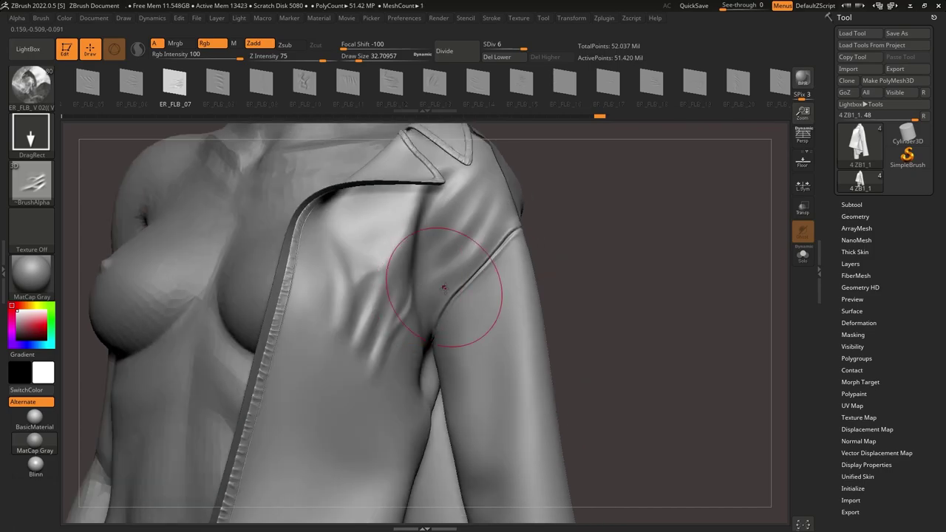
Step: Soften the chest folds with the Smooth brush and lower the jacket to subdivision level 5
key("shift")
key("shift")
key("d")
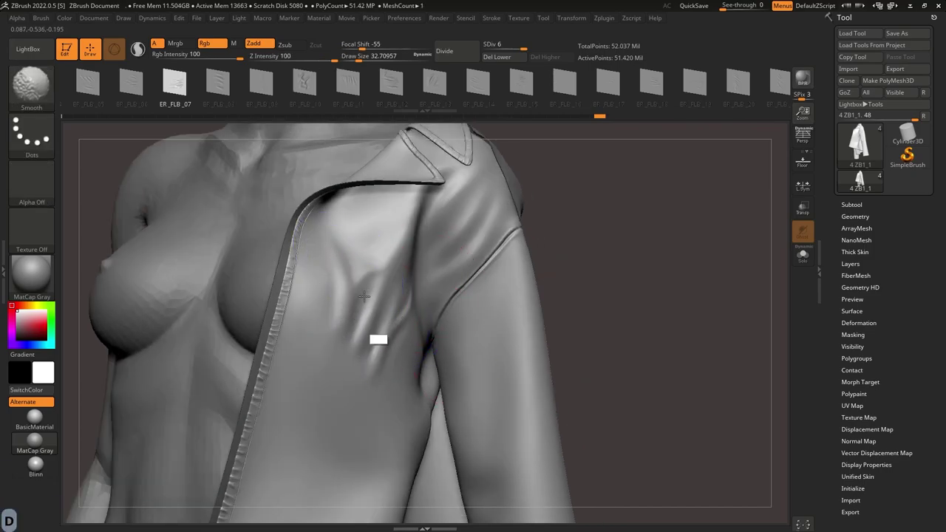
key("shift+d")
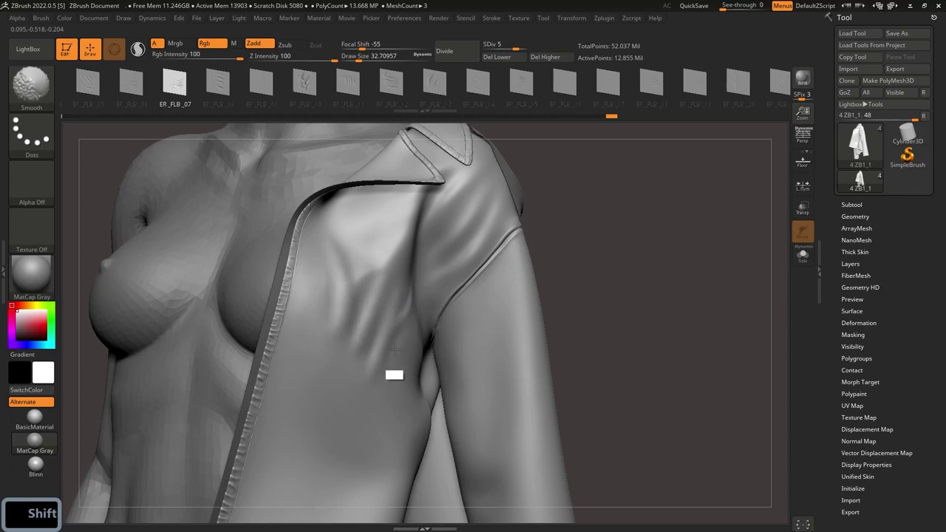
Step: Refine the chest folds with the Standard brush at a draw size of about 14.2 and smooth their lower ends
key("b")
key("s")
key("t")
right_click_drag(395, 313, 372, 224)
key("ctrl+z")
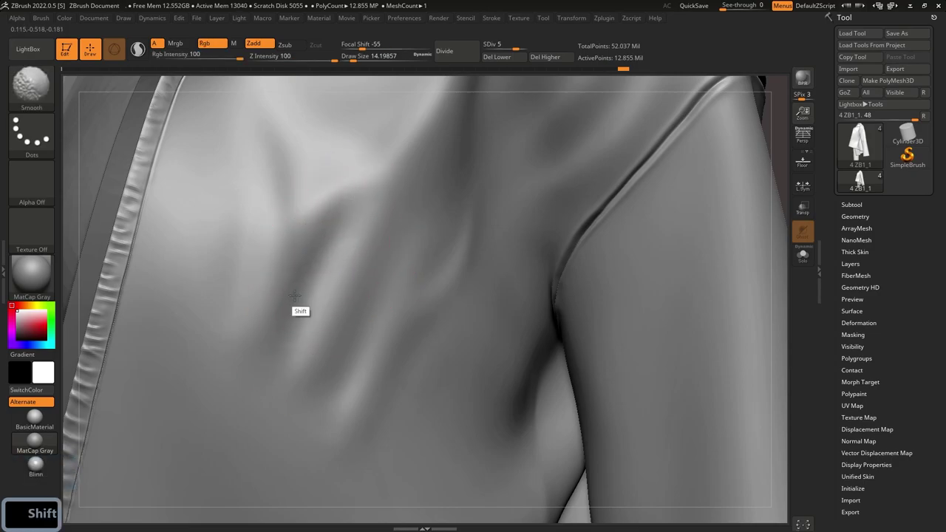
key("shift")
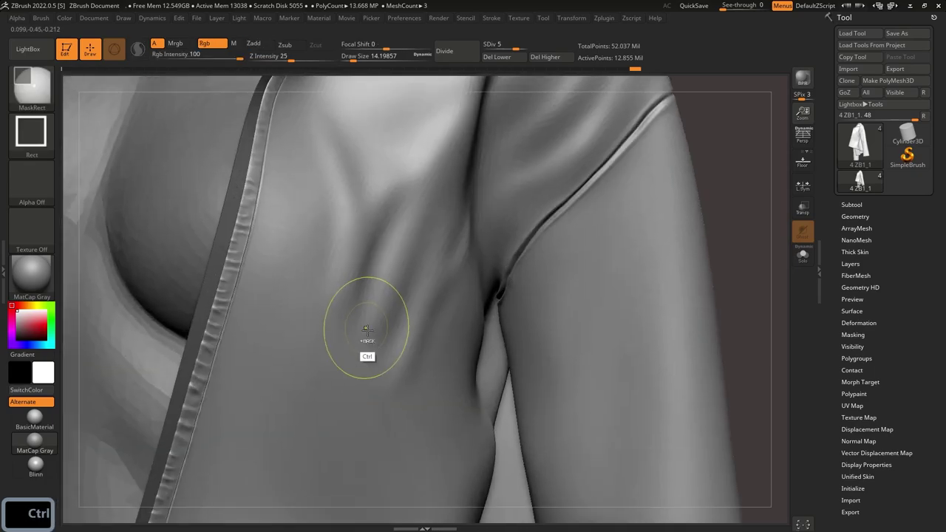
key("shift")
key("shift")
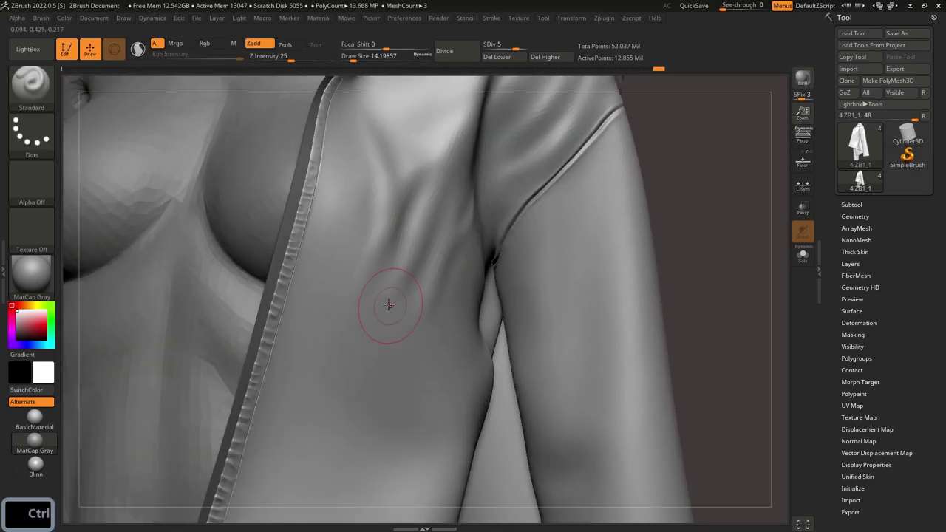
mouse_move(359, 286)
left_mouse_down("shift")
mouse_move(388, 234)
mouse_move(365, 270)
mouse_move(380, 189)
left_mouse_up("shift")
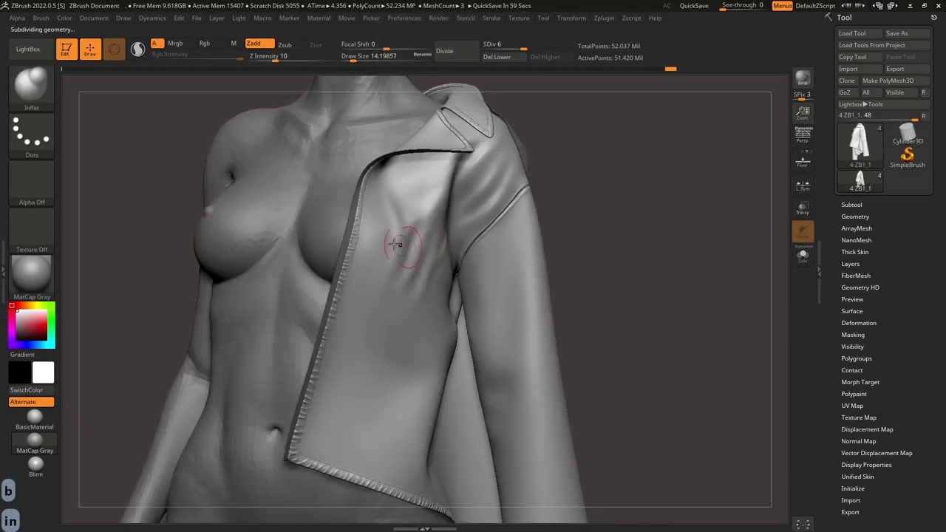
Step: Switch to the Inflat brush and add soft bumps to the lower front panel at Z Intensity 10
key("b")
key("i")
key("n")
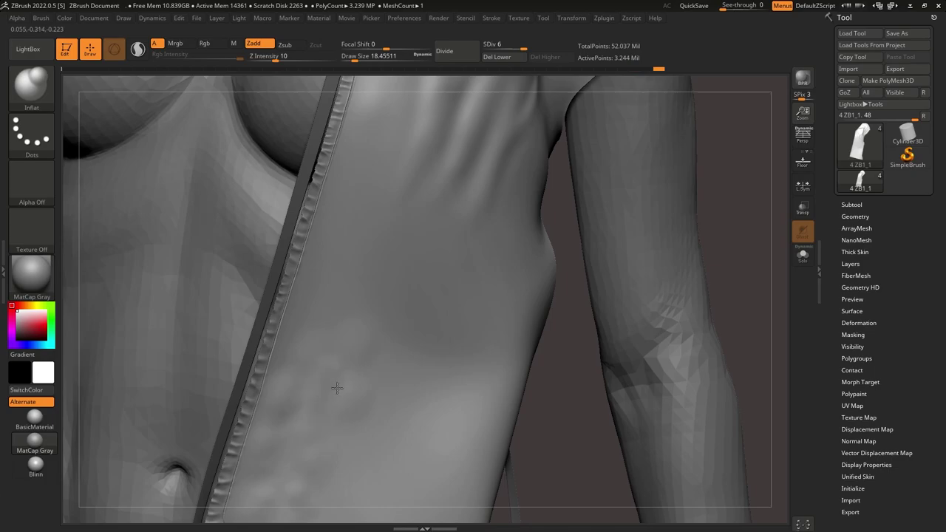
Step: Lower the jacket to subdivision level 5, then add and smooth soft Inflat bumps on the lower front panel
key("shift")
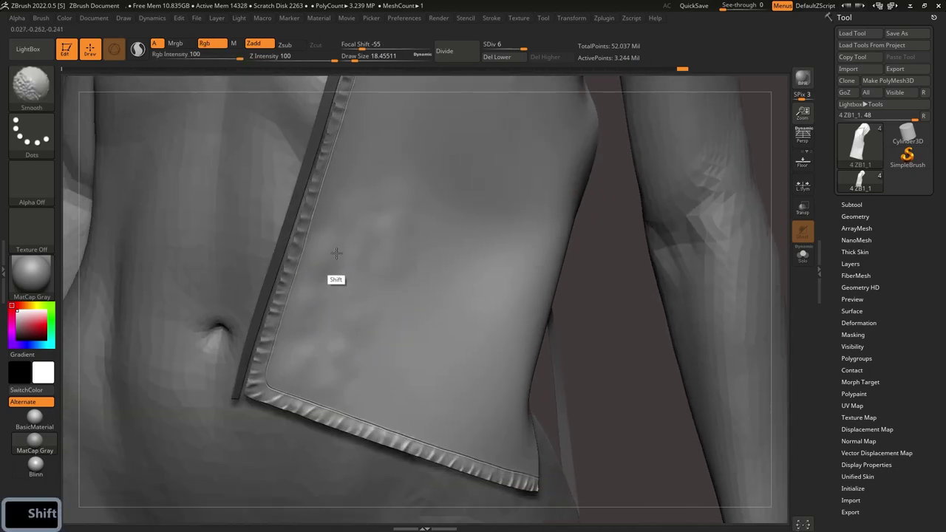
key("ctrl+z")
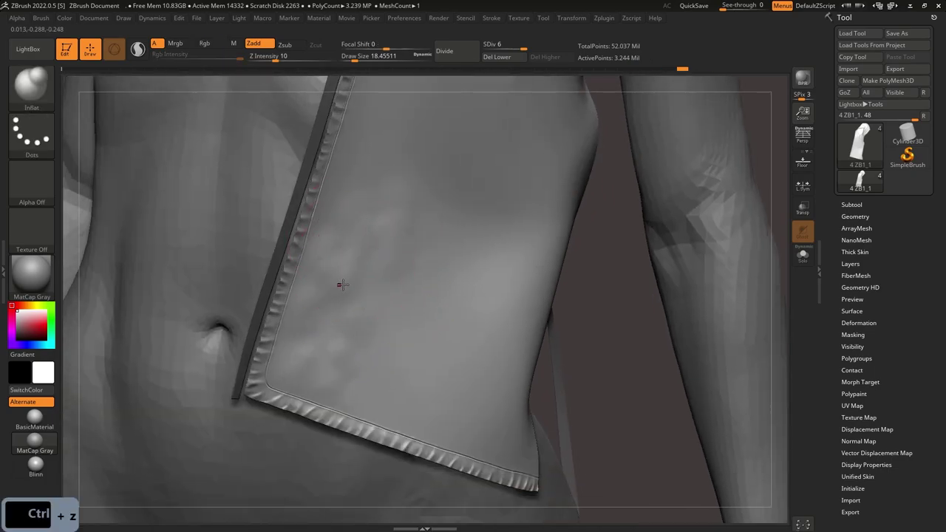
key("shift+d")
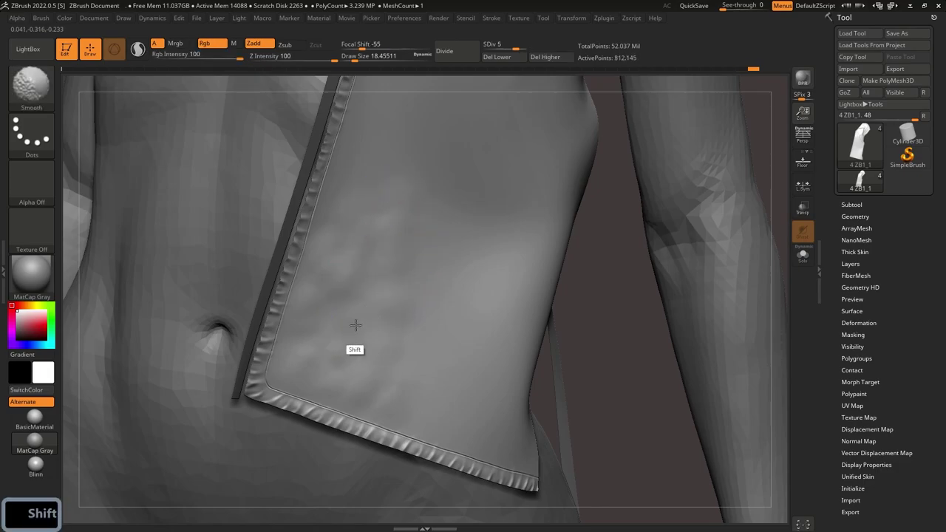
key("s")
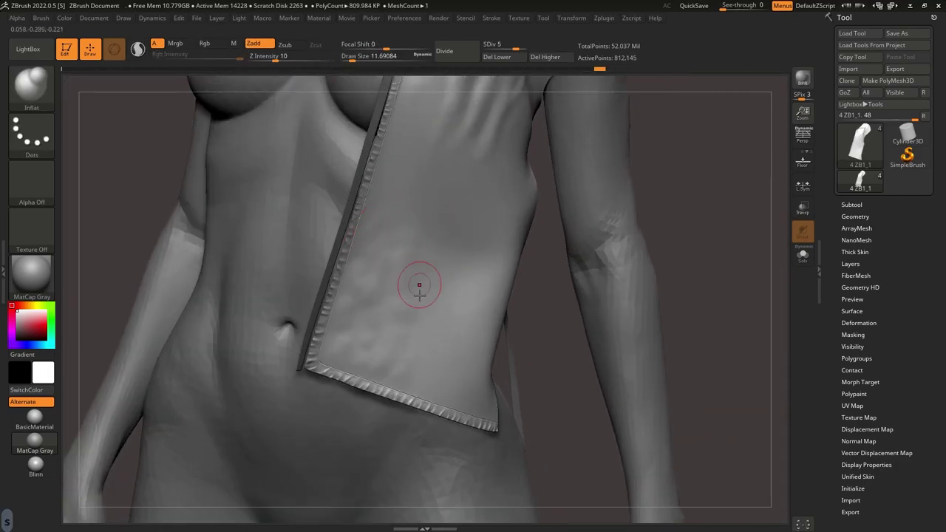
key("ctrl+z")
key("s")
left_click_drag(462, 332, 442, 281)
key("shift")
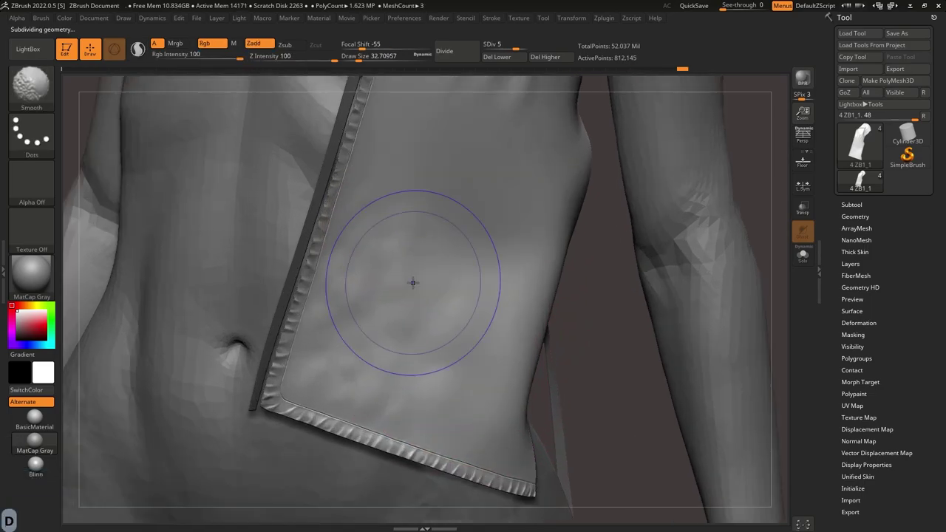
Step: Lower the jacket to subdivision level 4 and smooth the front-panel bumps, ending with a draw size of about 10.5
key("s")
mouse_move(418, 278)
left_mouse_down()
mouse_move(377, 366)
mouse_move(390, 356)
left_mouse_up()
key("shift")
key("s")
left_click_drag(359, 345, 350, 294, "shift")
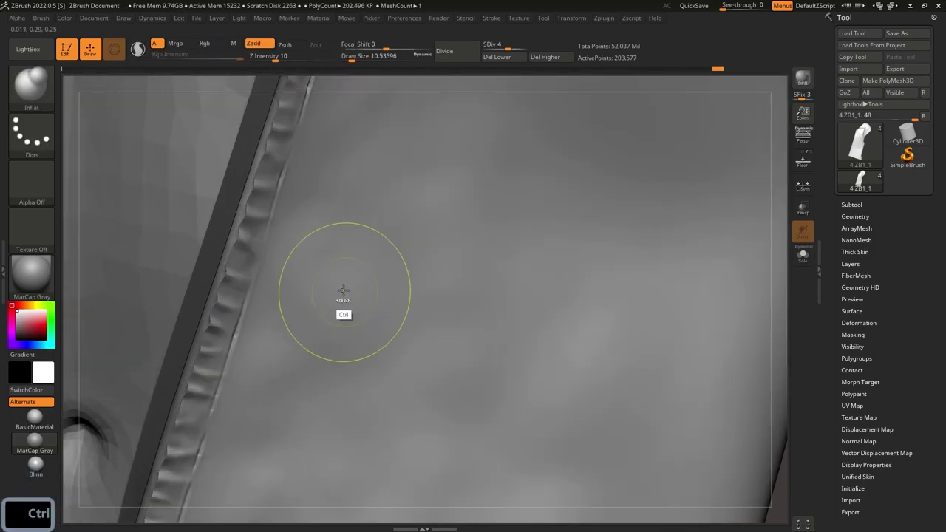
Step: Try the DamStandard brush beside the front seam, undo the strokes, and return the jacket to subdivision level 6
key("ctrl+z")
key("ctrl+z")
key("b")
key("d")
key("s")
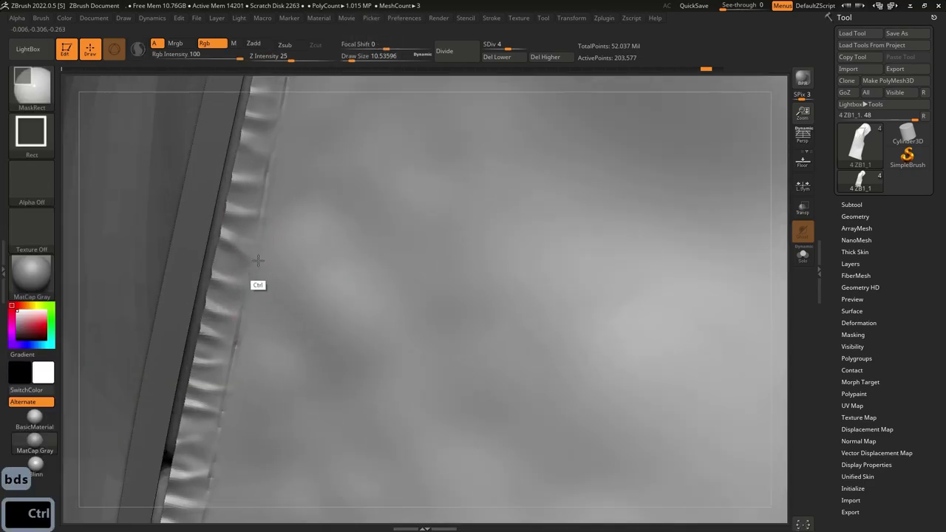
key("ctrl+z")
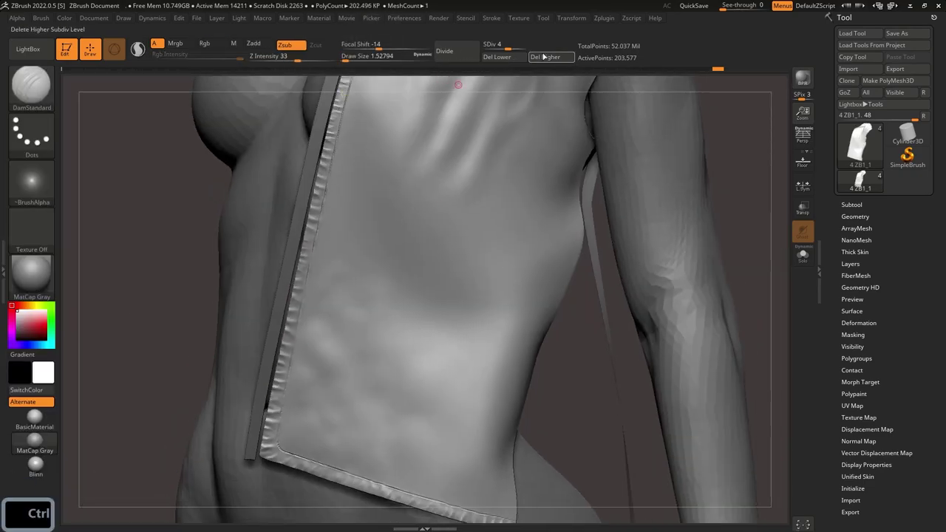
left_click(531, 47)
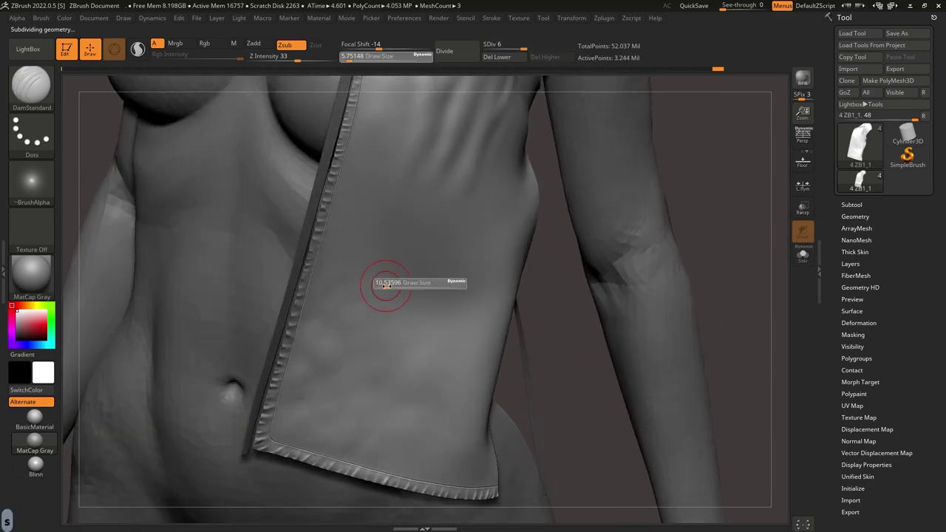
Step: Switch back to the Inflat brush and work more soft bumps into the front panel at subdivision level 5
key("b")
key("i")
key("n")
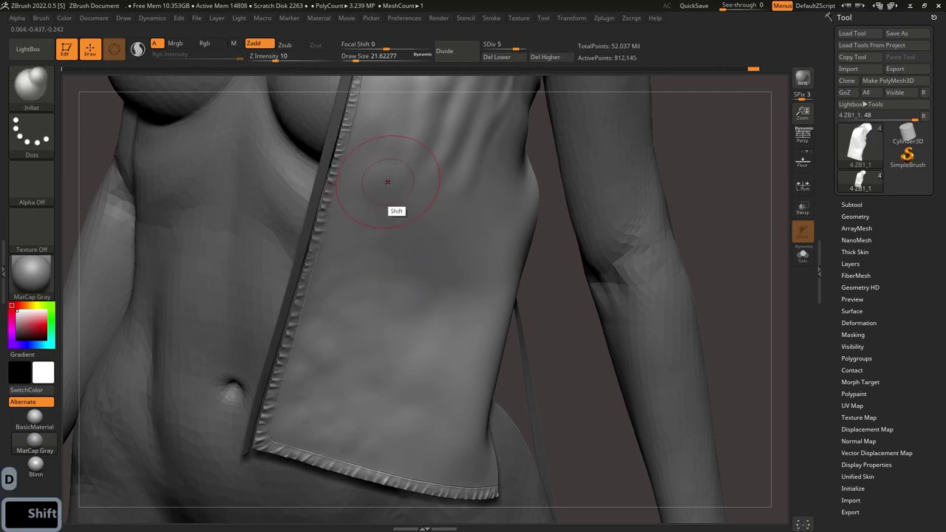
key("shift+d")
right_click_drag(440, 319, 419, 340, "ctrl")
key("s")
key("shift+d")
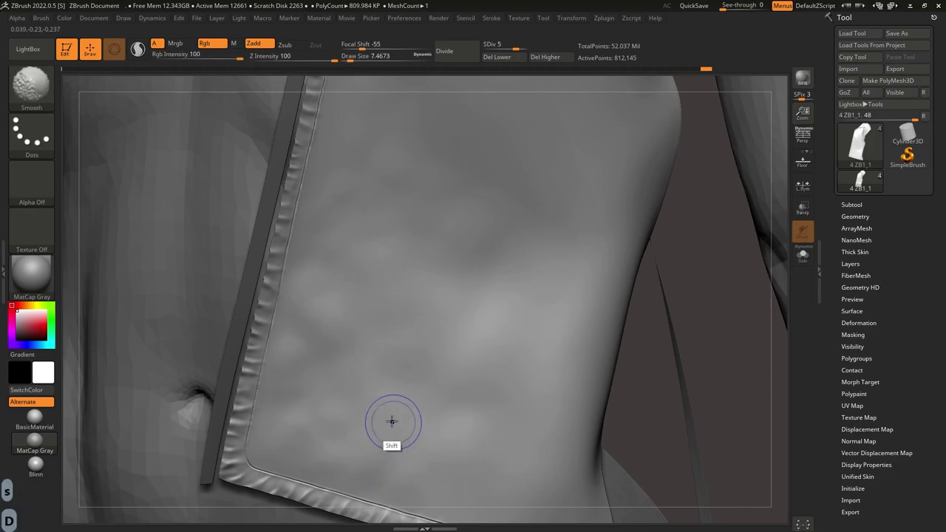
Step: Smooth the bumps across the lower front panel at subdivision level 4, and raise the jacket to level 6
key("shift")
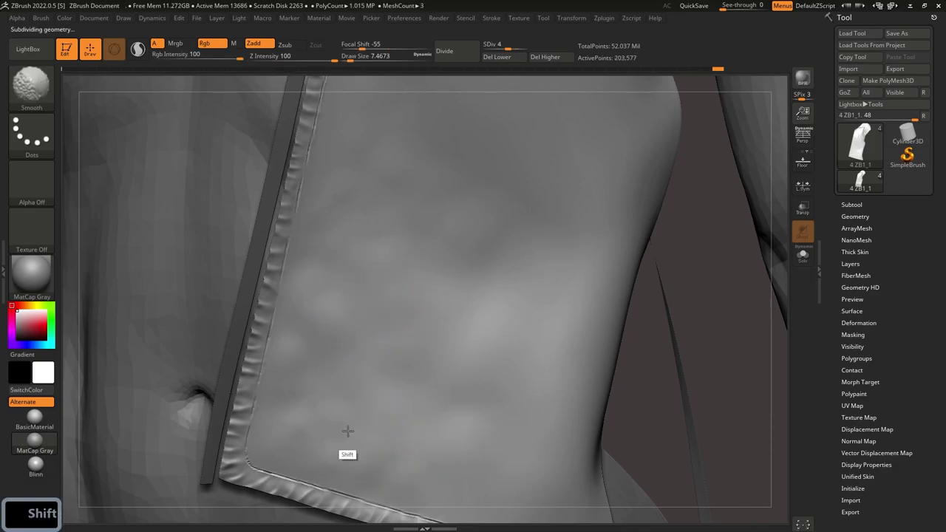
mouse_move(355, 302)
left_mouse_down("shift")
mouse_move(380, 327)
mouse_move(363, 443)
left_mouse_up("shift")
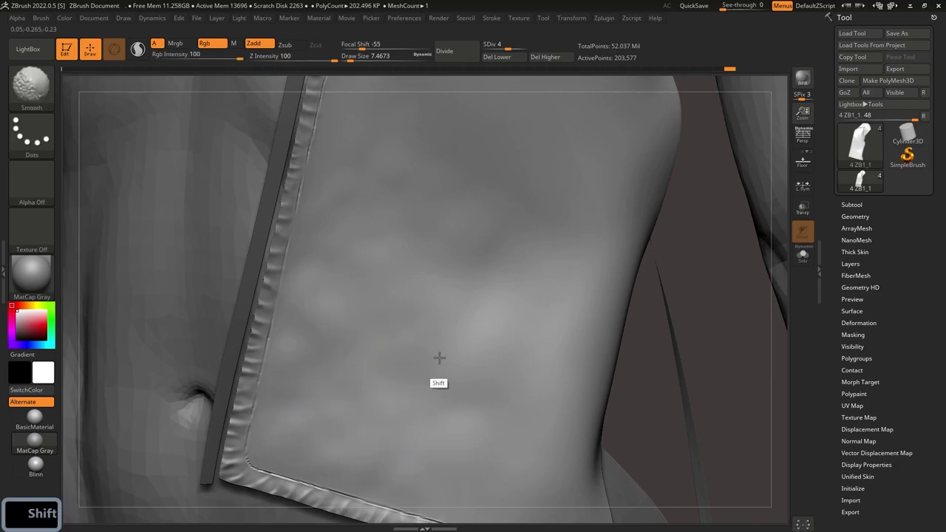
left_click_drag(451, 418, 399, 377, "shift")
right_click_drag(395, 367, 394, 347, "ctrl")
mouse_move(440, 310)
left_mouse_down("shift")
mouse_move(433, 274)
mouse_move(371, 356)
left_mouse_up("shift")
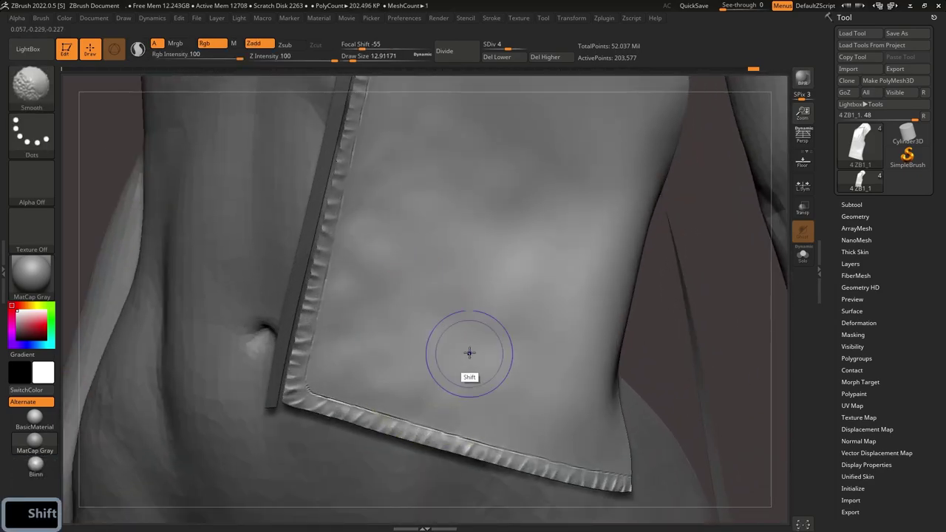
right_click_drag(469, 353, 505, 127, "ctrl")
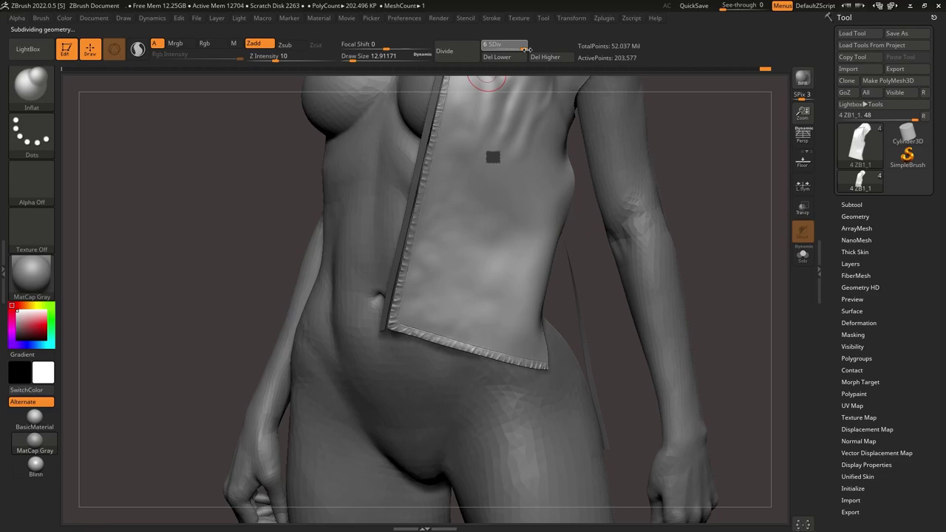
right_click_drag(516, 195, 506, 232, "alt")
Step: Load the ER_FLB V.02 fold brush from the project library and choose the ER_FLB_03 fold
left_click(34, 50)
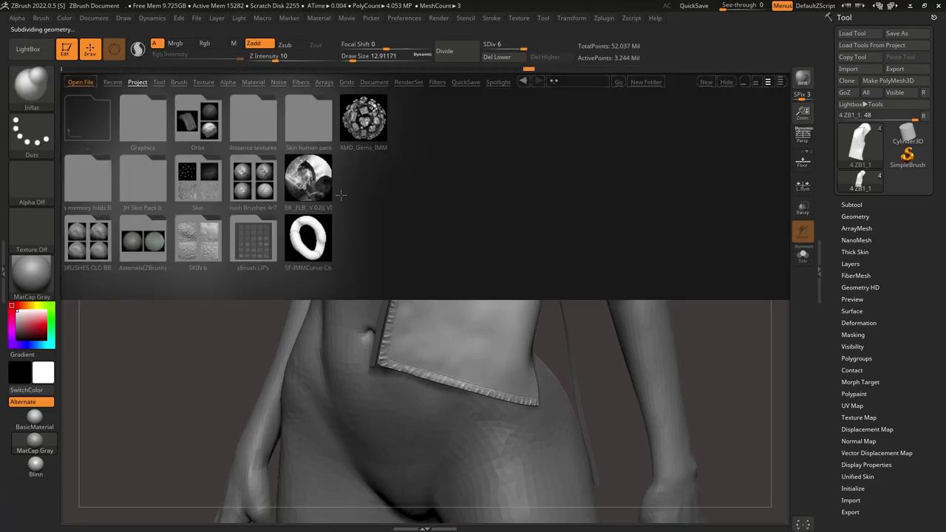
double_click(325, 188)
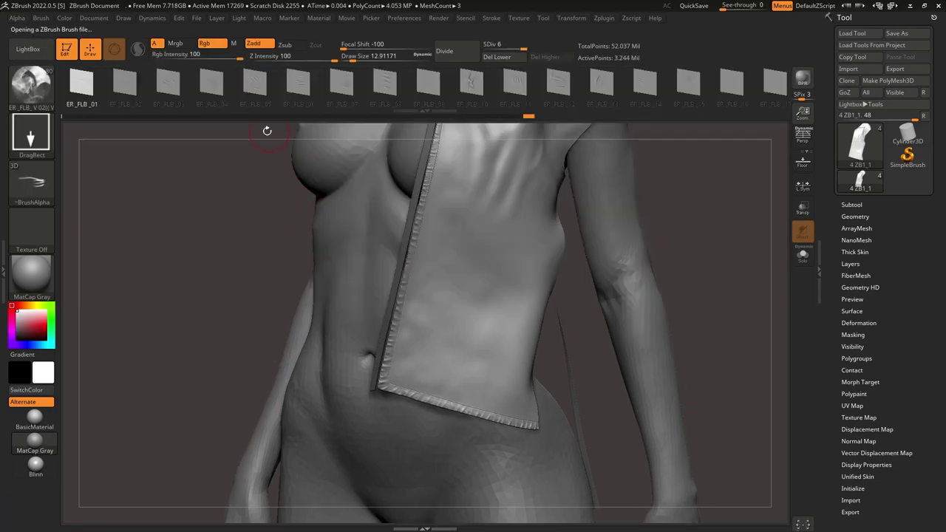
left_click(166, 82)
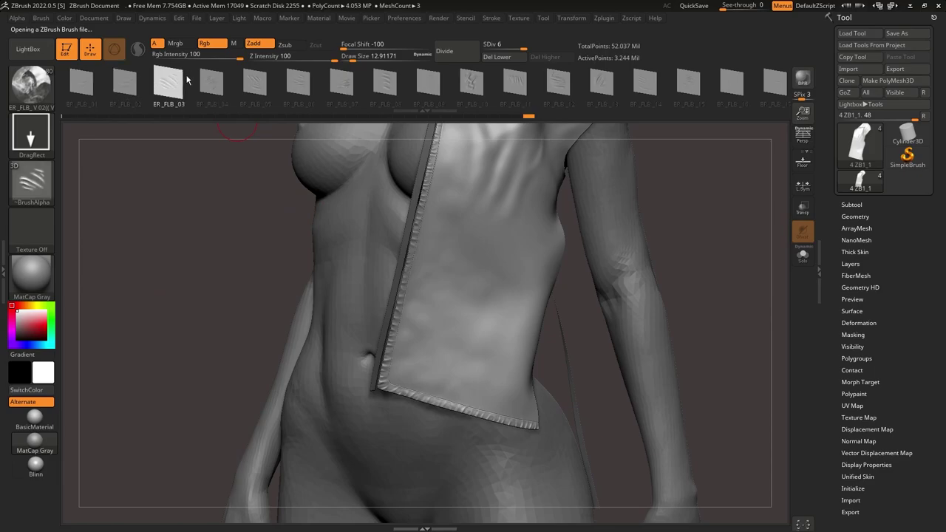
Step: Try two other fold stamps from the ER_FLB set on the front panel, undoing each placement
left_click(415, 94)
right_click_drag(377, 296, 391, 431, "ctrl")
left_click_drag(428, 337, 538, 217)
right_click_drag(510, 274, 454, 169, "ctrl")
key("ctrl+z")
left_click(513, 87)
right_click_drag(436, 221, 412, 342, "ctrl")
mouse_move(422, 344)
left_mouse_down()
mouse_move(576, 380)
mouse_move(318, 450)
mouse_move(285, 318)
mouse_move(252, 316)
mouse_move(262, 286)
left_mouse_up()
key("ctrl+z")
key("ctrl+z")
Step: Try an ER_FLB_17 fold stamp beside the front seam and undo it
left_click(559, 84)
left_click(601, 83)
left_click(646, 85)
mouse_move(685, 87)
left_mouse_down()
mouse_move(559, 89)
mouse_move(579, 89)
left_mouse_up()
mouse_move(432, 333)
left_mouse_down()
mouse_move(421, 262)
mouse_move(408, 494)
left_mouse_up()
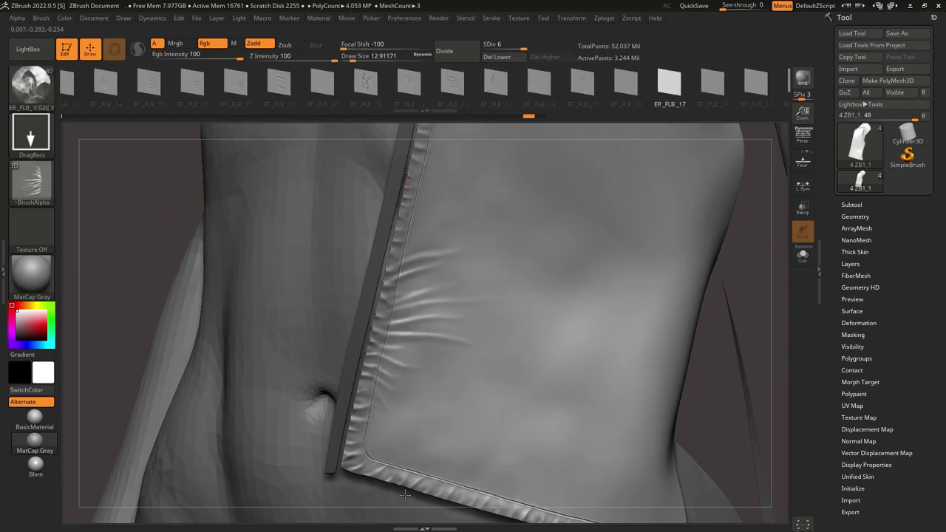
key("ctrl+z")
Step: Choose the ER_FLB_08 fold and test a stamp beside the front seam's lower end, undoing the placement
left_click(385, 85)
left_click_drag(385, 87, 249, 87)
left_click(270, 85)
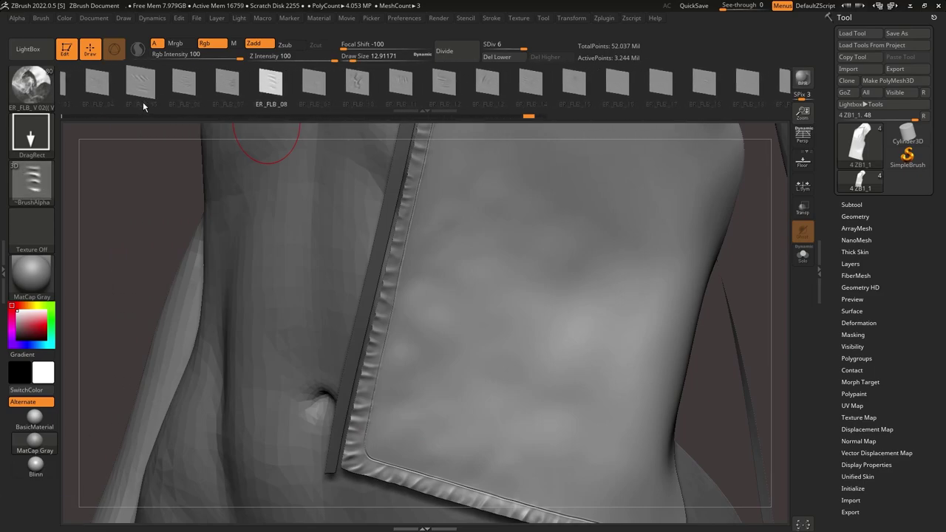
right_click_drag(395, 371, 380, 297, "alt")
left_click_drag(378, 297, 363, 222)
key("ctrl+z")
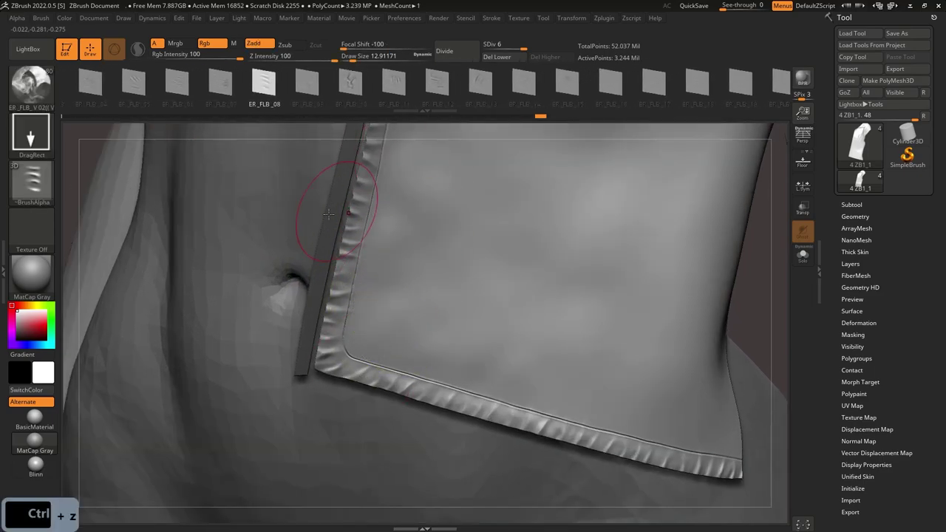
key("ctrl+z")
Step: Adjust the fold brush's settings, undo a test stamp beside the seam, and set Z Intensity to 66
right_click_drag(452, 317, 495, 270, "ctrl")
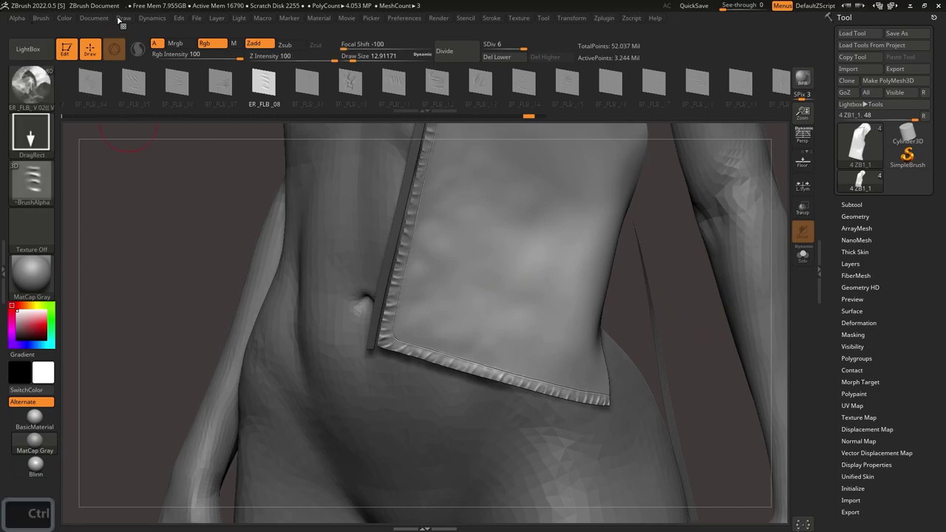
mouse_move(42, 18)
mouse_move(113, 408)
left_mouse_down()
mouse_move(140, 285)
mouse_move(122, 341)
left_mouse_up()
left_click(84, 363)
mouse_move(421, 267)
right_mouse_down("ctrl")
mouse_move(408, 319)
mouse_move(433, 354)
right_mouse_up("ctrl")
left_click_drag(394, 320, 376, 418)
right_click_drag(408, 323, 405, 330, "ctrl")
key("ctrl+z")
left_click_drag(329, 59, 319, 59)
Step: Stamp two ER_FLB_08 fold groups inside the front seam above its lower corner, redoing the upper one
right_click_drag(409, 327, 401, 388, "ctrl")
left_click_drag(392, 403, 380, 452)
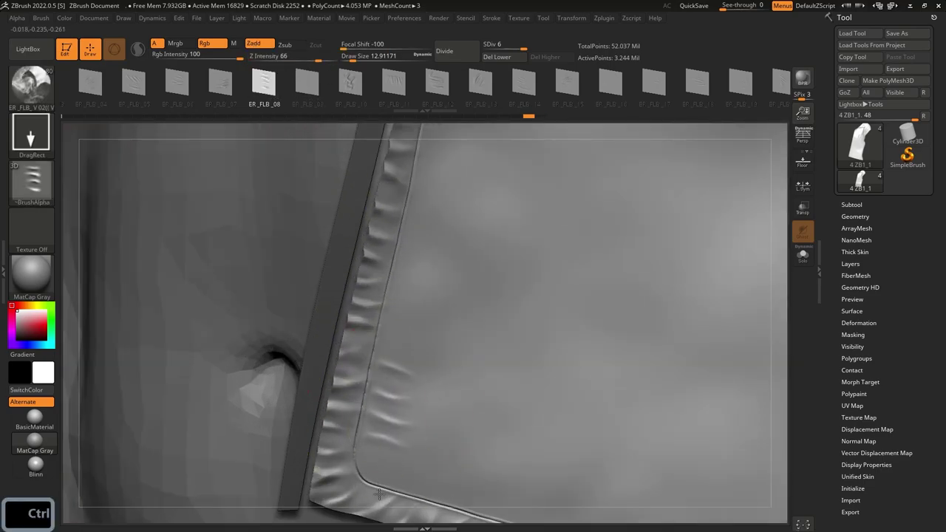
left_click_drag(379, 492, 380, 494)
left_click_drag(418, 284, 396, 386)
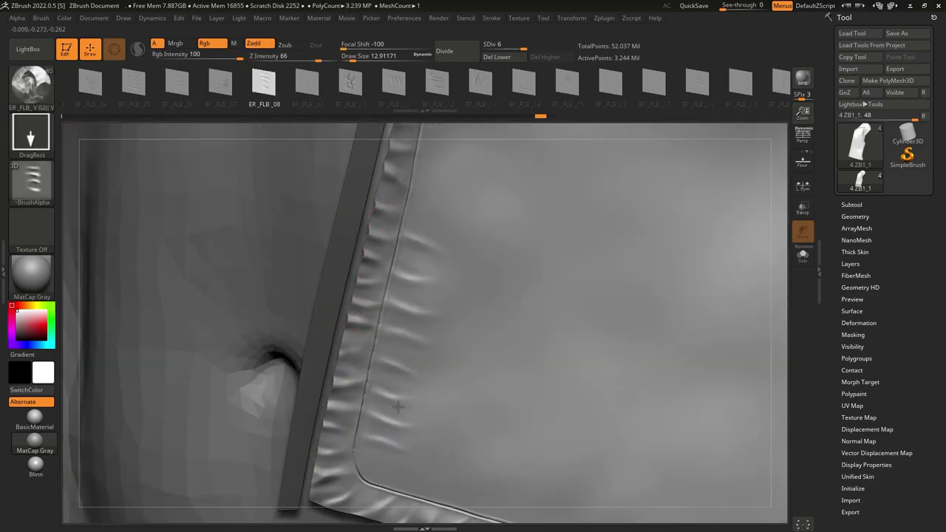
right_click_drag(396, 405, 337, 513, "alt")
key("ctrl+z")
mouse_move(406, 253)
left_mouse_down()
mouse_move(403, 370)
mouse_move(386, 399)
left_mouse_up()
Step: Stamp another ER_FLB_08 fold group higher along the inside of the front seam, undoing misplaced attempts
mouse_move(394, 332)
right_mouse_down("ctrl")
mouse_move(394, 254)
mouse_move(414, 166)
right_mouse_up("ctrl")
right_click_drag(422, 225, 390, 337, "ctrl")
key("ctrl+z")
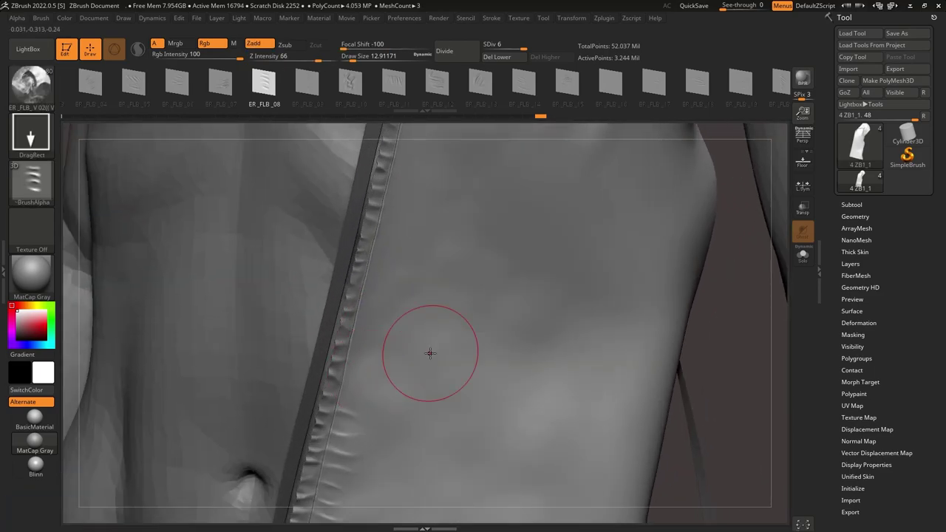
right_click_drag(388, 379, 427, 299, "alt")
key("ctrl+z")
left_click_drag(411, 297, 409, 233)
key("ctrl+z")
left_click_drag(410, 297, 440, 210)
right_click_drag(440, 210, 423, 299, "alt")
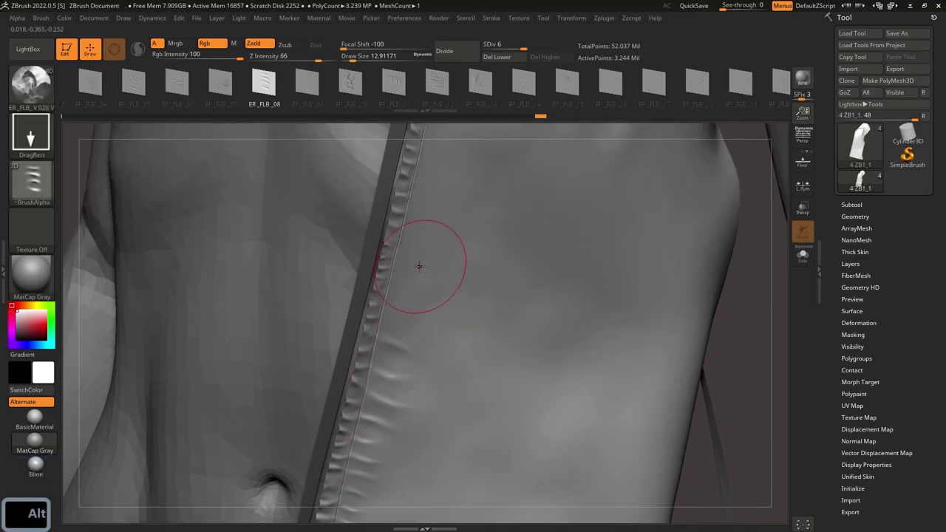
right_click_drag(447, 244, 423, 355, "alt")
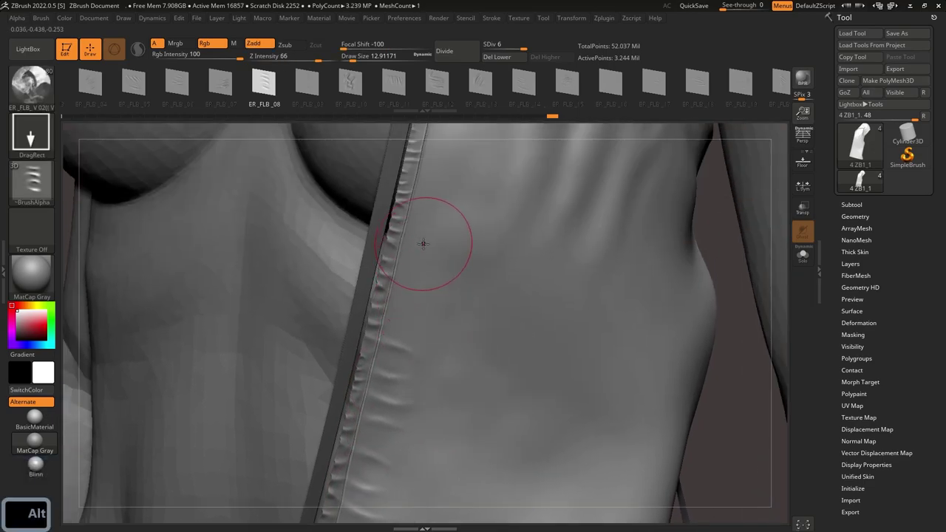
Step: Continue stamping ER_FLB_08 folds up the front seam toward the chest and neckline, undoing misplaced stamps
key("ctrl+z")
key("ctrl+z")
left_click_drag(405, 276, 433, 385)
right_click_drag(431, 239, 429, 163, "ctrl")
right_click_drag(429, 162, 441, 230, "alt")
left_click_drag(441, 230, 435, 251)
key("ctrl+z")
right_click_drag(426, 340, 423, 170)
right_click_drag(423, 170, 393, 274, "alt")
left_click_drag(393, 274, 395, 327)
right_click_drag(399, 318, 431, 140)
right_click_drag(432, 141, 425, 230, "alt")
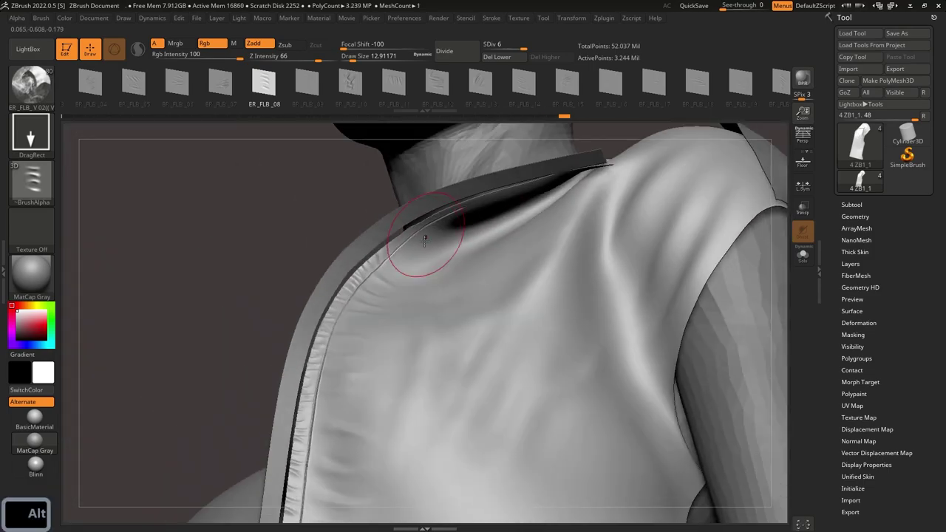
key("ctrl+z")
Step: Soften the stamped folds beside the middle of the front seam with the Smooth brush at a draw size of about 5
right_click_drag(355, 344, 407, 343)
right_click_drag(406, 343, 424, 222, "ctrl")
mouse_move(424, 222)
right_mouse_down()
mouse_move(465, 194)
mouse_move(441, 279)
mouse_move(411, 335)
mouse_move(436, 221)
right_mouse_up()
right_click_drag(436, 222, 463, 219, "ctrl")
left_click_drag(462, 220, 428, 188, "shift")
right_click_drag(428, 188, 456, 203, "alt")
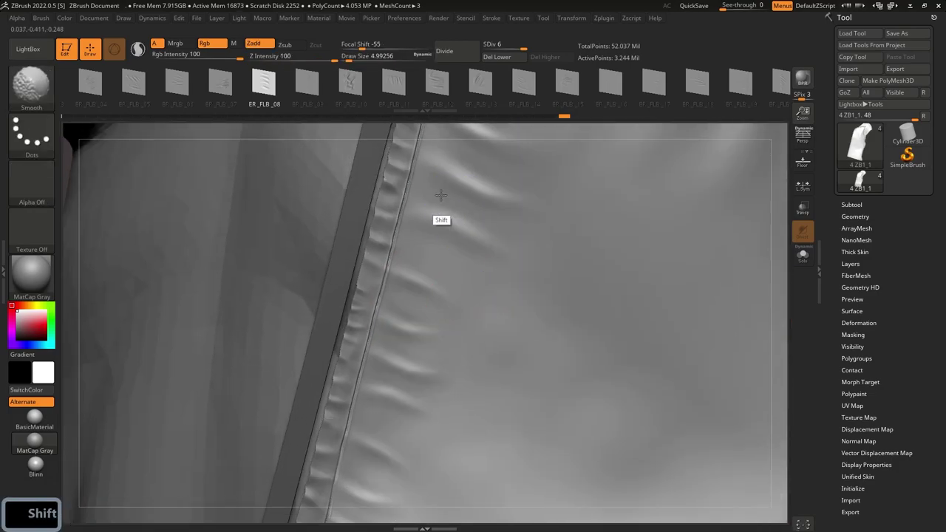
Step: Switch to the Standard brush, build up a fold beside the front seam, and smooth the neighbouring folds
key("b")
key("s")
key("t")
left_click_drag(420, 189, 523, 241)
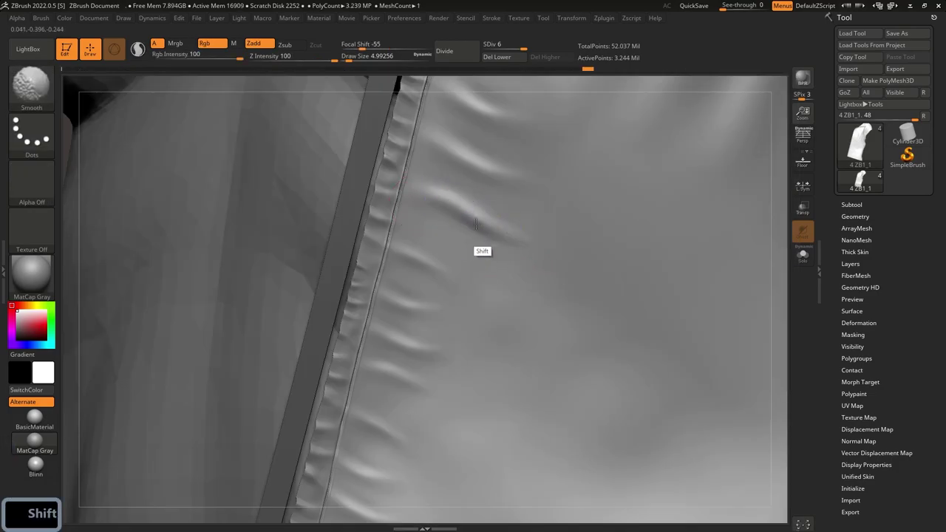
left_click_drag(432, 189, 437, 203, "shift")
left_click_drag(428, 255, 426, 272, "shift")
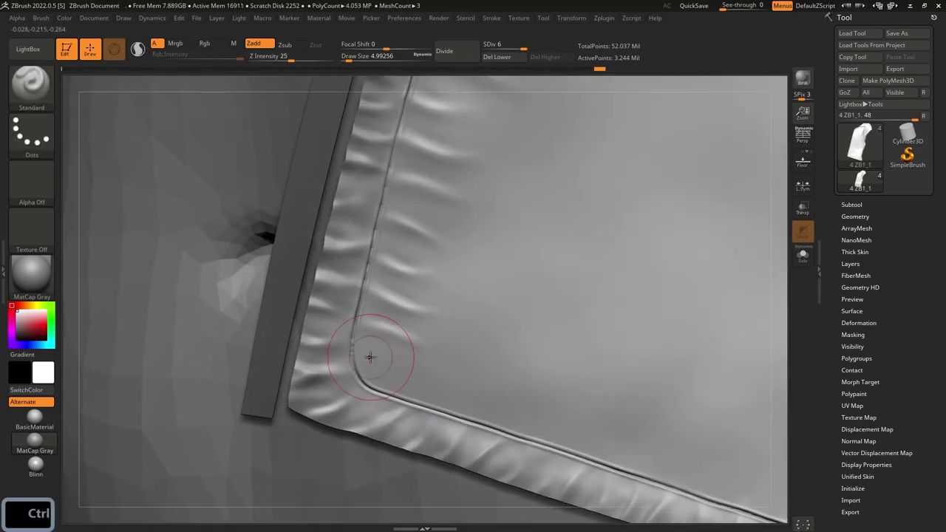
Step: Reduce the Standard brush's draw size to about 2.2 and draw an extra fold beside the seam's lower corner
key("ctrl+z")
right_click_drag(384, 348, 375, 359, "ctrl")
key("s")
key("s")
left_click_drag(375, 360, 369, 358)
key("s")
key("s")
left_click_drag(358, 349, 418, 368)
key("shift")
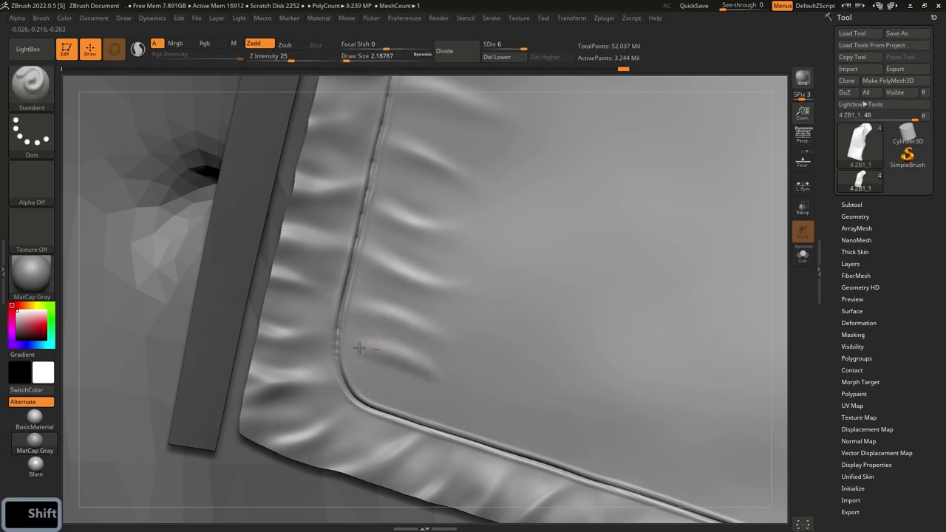
Step: Switch to the DamStandard brush and recut the seam groove along the front panel's lower corner
right_click_drag(393, 354, 400, 159, "ctrl")
right_click_drag(416, 190, 423, 402, "ctrl")
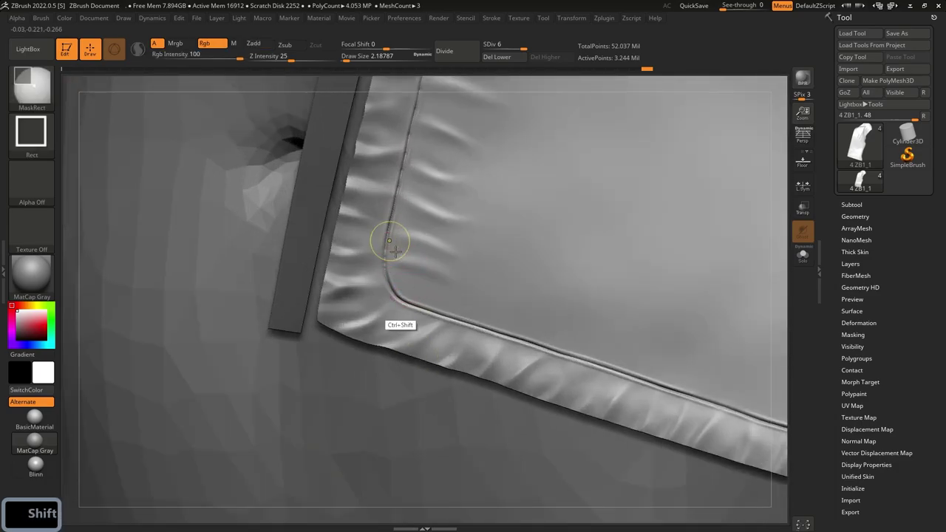
right_click_drag(391, 243, 386, 278, "ctrl")
key("b")
key("d")
key("s")
key("ctrl+z")
key("s")
left_click_drag(379, 277, 398, 351)
right_click_drag(388, 333, 367, 385, "ctrl")
left_click(374, 258)
Step: Switch to the Standard brush with a draw size of about 3.7 and refine and smooth the folds beside the lower front seam
right_click_drag(391, 183, 432, 245, "ctrl")
key("b")
key("s")
key("t")
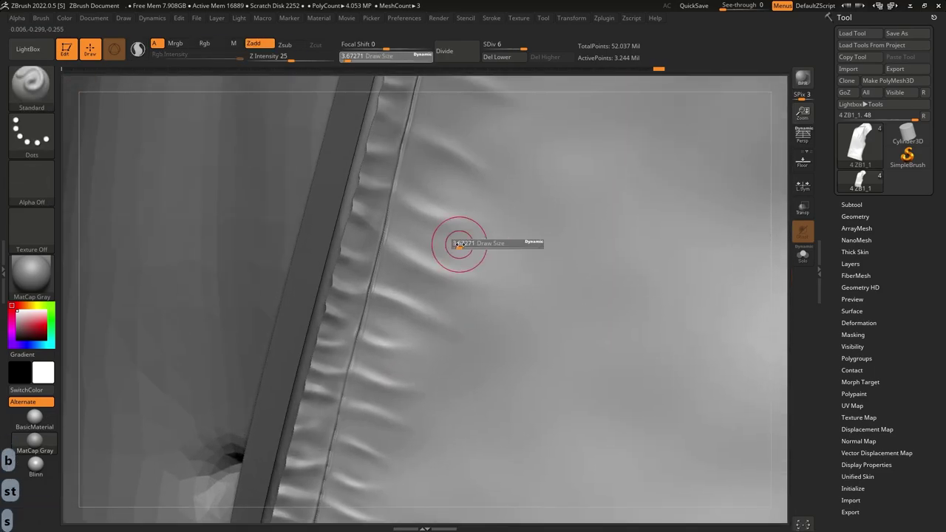
key("shift")
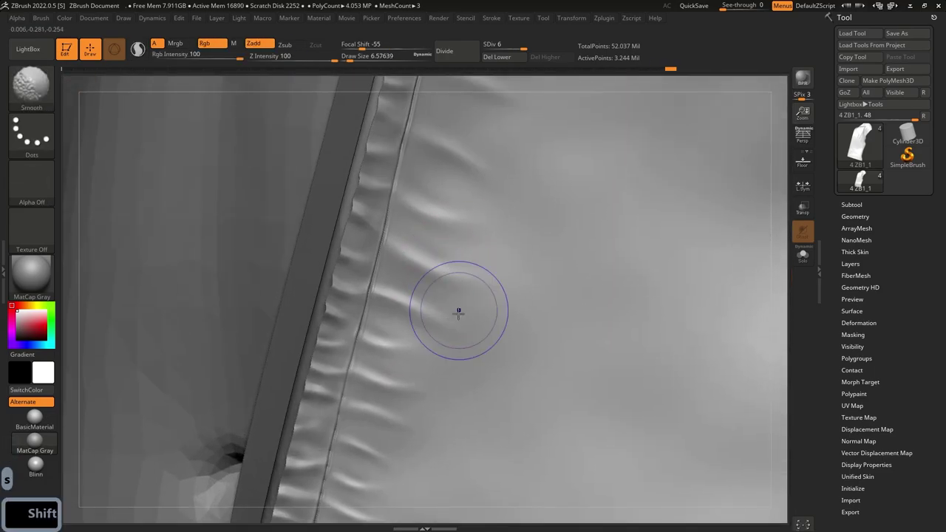
key("alt")
key("shift")
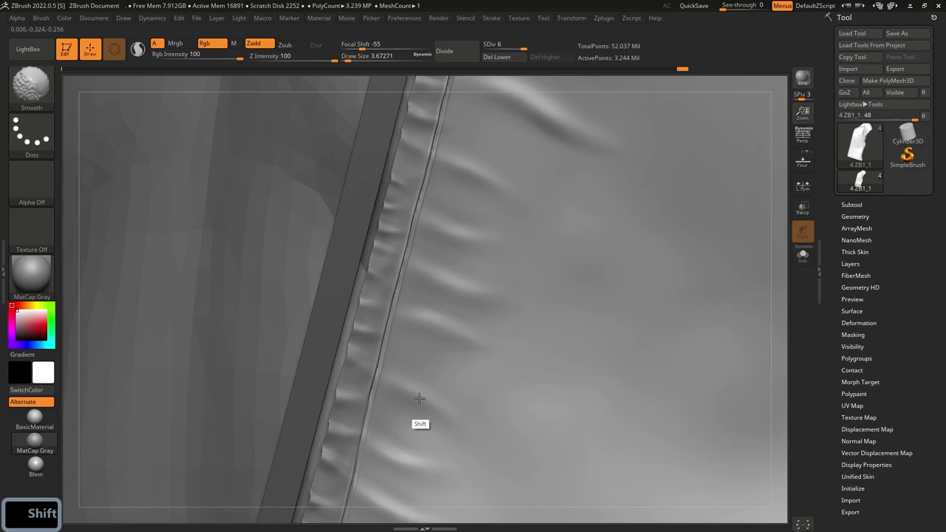
Step: Carve and smooth the stamped folds beside the front seam from the chest up to the neckline
right_click_drag(484, 159, 438, 306, "alt")
key("alt")
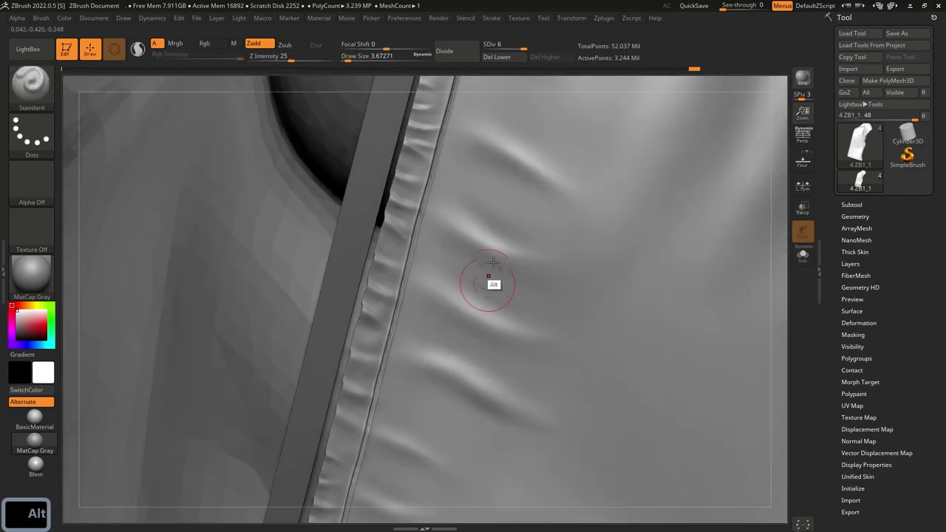
key("shift")
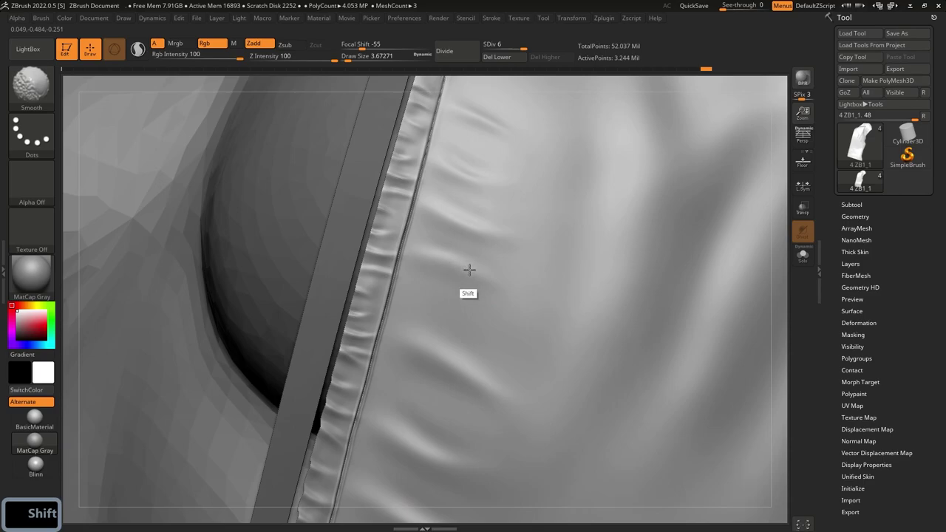
key("alt")
key("shift")
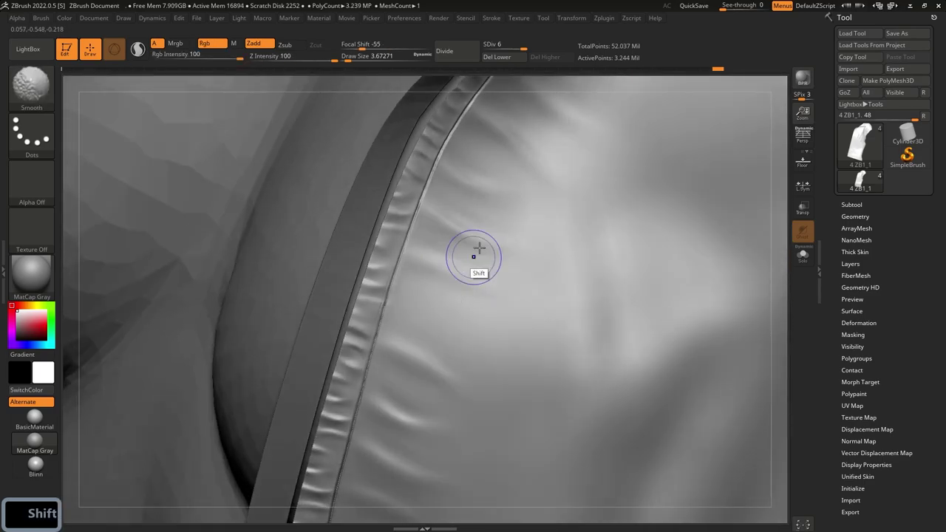
key("alt")
key("shift")
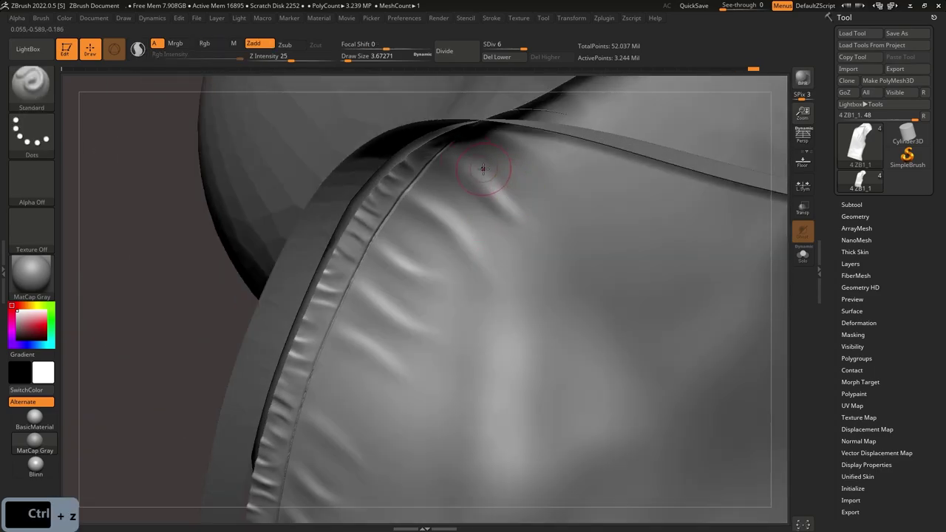
key("shift")
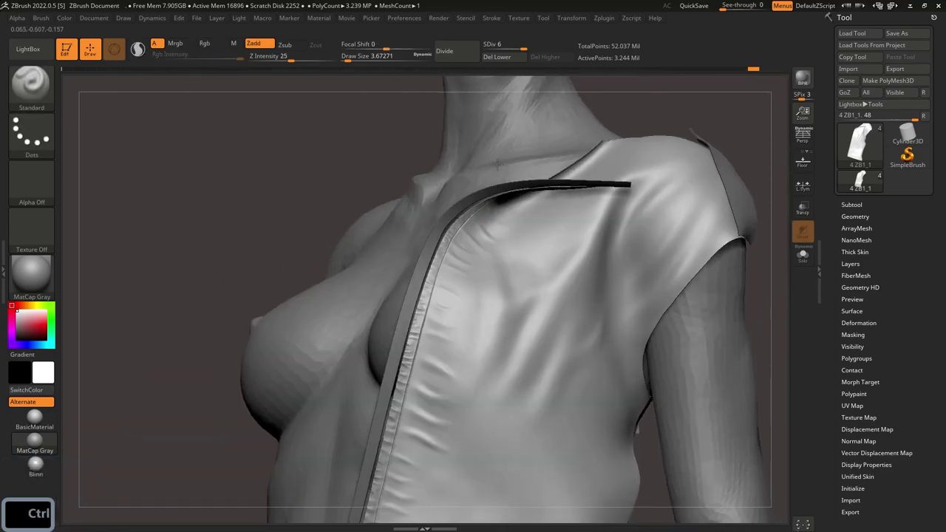
Step: Lower the jacket to subdivision level 5 and smooth the folds beside the middle of the front seam
right_click_drag(497, 165, 496, 70, "ctrl")
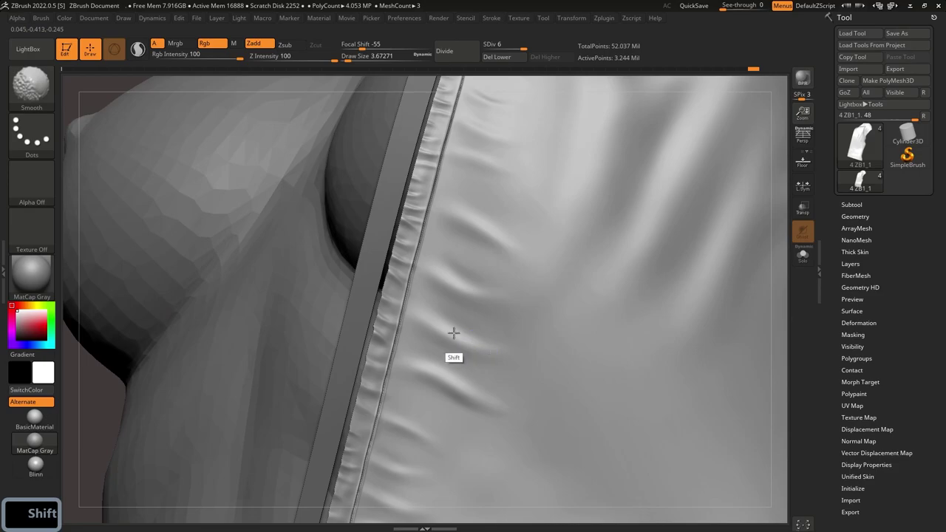
key("d")
key("shift")
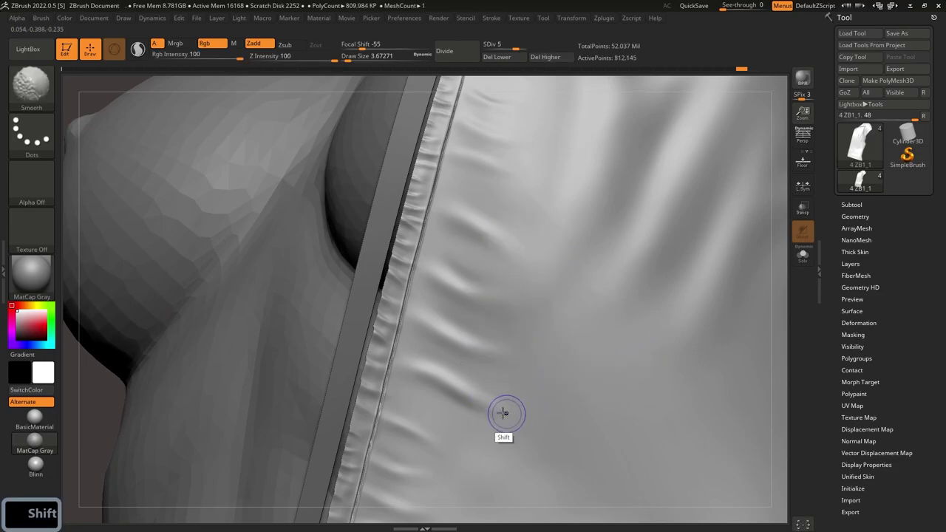
mouse_move(428, 370)
right_mouse_down("ctrl")
mouse_move(424, 388)
mouse_move(450, 376)
right_mouse_up("ctrl")
left_click_drag(450, 376, 458, 372, "shift")
right_click_drag(458, 372, 428, 361)
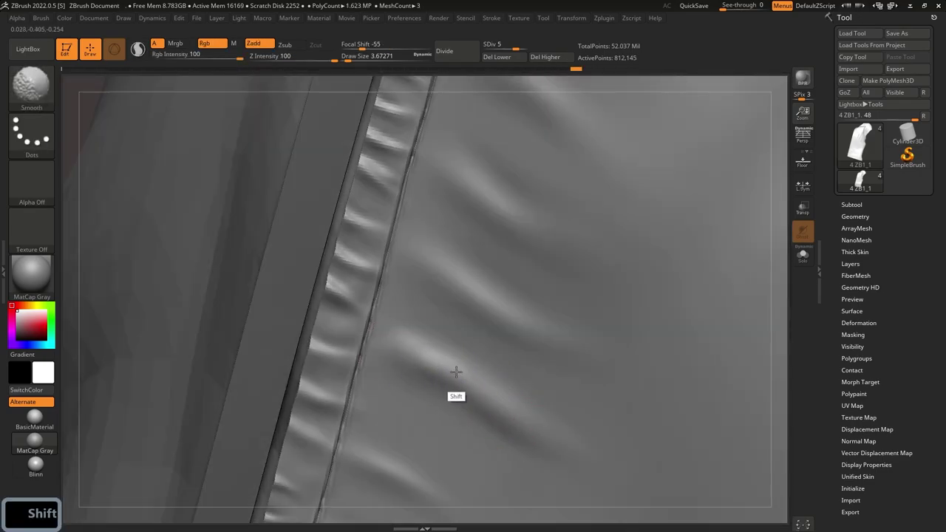
left_click_drag(435, 347, 493, 372, "shift")
mouse_move(493, 372)
right_mouse_down("ctrl")
mouse_move(498, 355)
mouse_move(491, 368)
right_mouse_up("ctrl")
Step: Build up a fold beside the front seam with the Standard brush and smooth its transition into the panel
right_click_drag(490, 368, 414, 250)
left_click_drag(373, 225, 442, 264)
left_click_drag(394, 233, 483, 295, "shift")
mouse_move(482, 295)
right_mouse_down("ctrl")
mouse_move(448, 200)
mouse_move(448, 170)
right_mouse_up("ctrl")
mouse_move(448, 170)
right_mouse_down()
mouse_move(392, 340)
mouse_move(417, 429)
mouse_move(402, 336)
right_mouse_up()
key("shift")
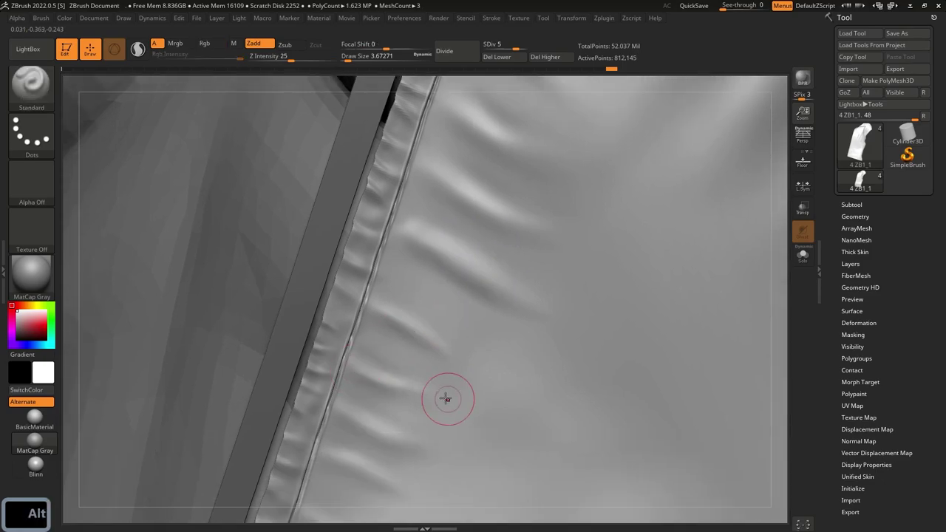
Step: Soften the ends of the smaller folds farther down the front seam with the Smooth brush
mouse_move(415, 392)
left_mouse_down("shift")
mouse_move(393, 380)
mouse_move(424, 391)
left_mouse_up("shift")
right_click_drag(386, 412, 405, 325, "alt")
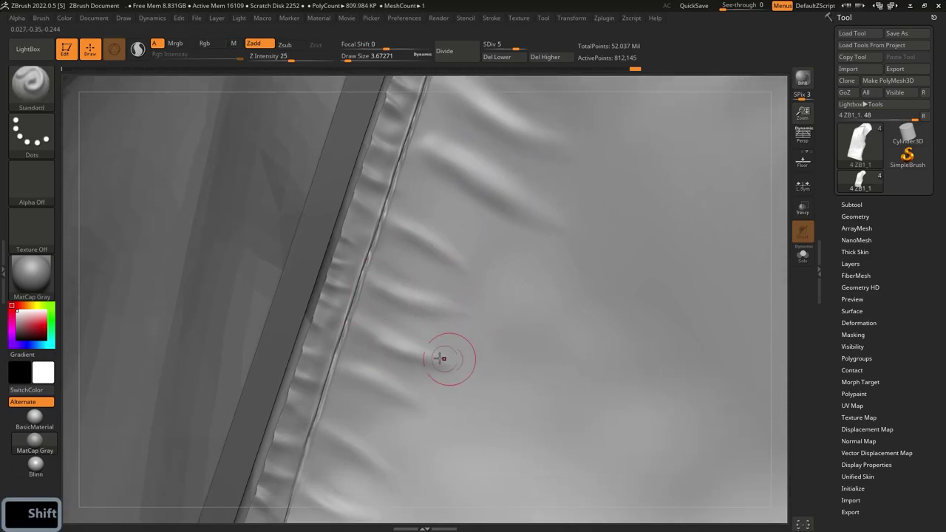
right_click_drag(387, 416, 428, 239, "alt")
left_click_drag(433, 353, 392, 373, "shift")
right_click_drag(375, 380, 403, 204, "ctrl")
Step: Switch to the Inflat brush with a draw size of about 20 and inflate the side of the front panel
right_click_drag(423, 275, 419, 181, "ctrl")
mouse_move(419, 181)
right_mouse_down()
mouse_move(399, 192)
mouse_move(455, 295)
mouse_move(456, 277)
right_mouse_up()
right_click_drag(458, 242, 515, 316)
mouse_move(514, 317)
right_mouse_down("alt")
mouse_move(478, 293)
mouse_move(458, 336)
right_mouse_up("alt")
key("b")
key("i")
key("n")
right_click_drag(459, 336, 473, 318)
key("s")
left_click_drag(444, 314, 456, 312)
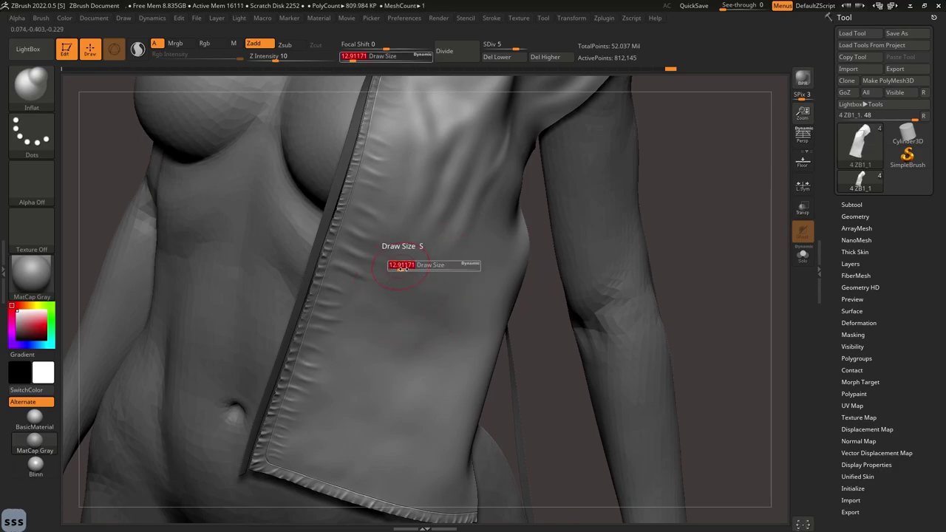
mouse_move(431, 296)
right_mouse_down()
mouse_move(443, 283)
mouse_move(453, 327)
right_mouse_up()
mouse_move(477, 322)
left_mouse_down()
mouse_move(447, 314)
mouse_move(494, 337)
left_mouse_up()
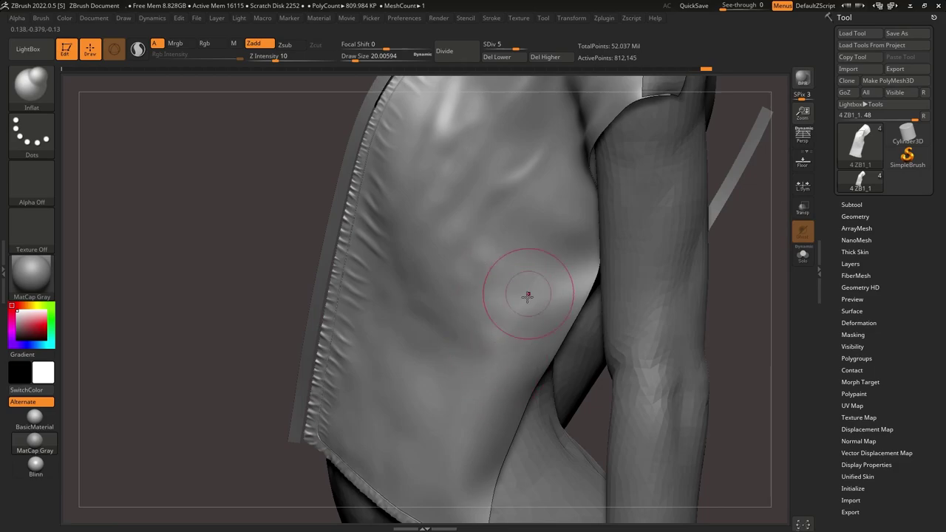
Step: Smooth the side of the front panel and bring the hidden parts of the jacket back into view
key("shift")
mouse_move(487, 242)
right_mouse_down()
mouse_move(510, 167)
mouse_move(443, 317)
mouse_move(470, 317)
mouse_move(493, 348)
mouse_move(465, 418)
mouse_move(434, 304)
mouse_move(452, 301)
right_mouse_up()
key("shift")
left_click(722, 292, "ctrl+shift")
Step: Inflate the jacket's side below the arm and undo the last three strokes
right_click_drag(496, 360, 506, 125, "ctrl")
right_click_drag(507, 125, 448, 329, "alt")
left_click_drag(448, 329, 504, 355)
mouse_move(517, 350)
right_mouse_down()
mouse_move(500, 332)
mouse_move(551, 326)
right_mouse_up()
left_click_drag(550, 326, 558, 263)
key("ctrl+z")
key("ctrl+z")
key("ctrl+z")
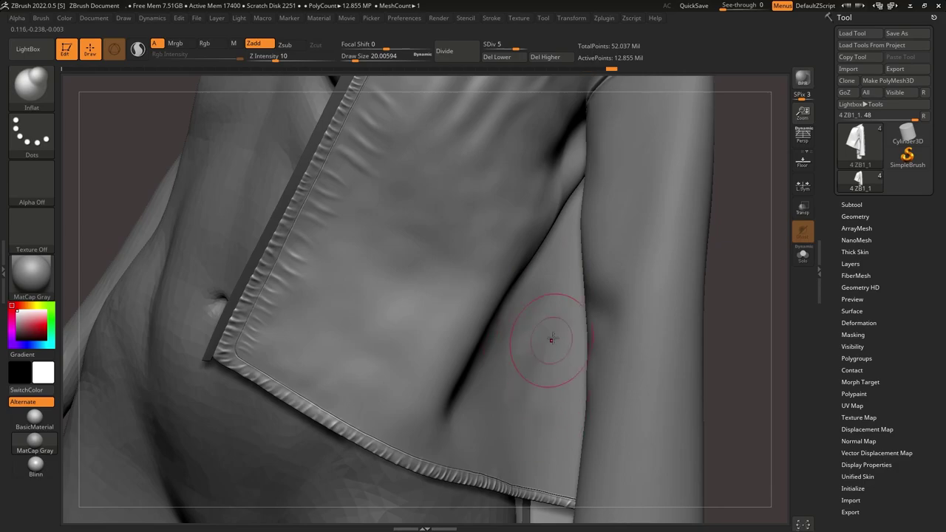
Step: Smooth and inflate the panel behind the jacket's side fold, and step forward through the stroke history
right_click_drag(549, 352, 577, 311)
mouse_move(547, 387)
left_mouse_down("shift")
mouse_move(522, 435)
mouse_move(573, 412)
left_mouse_up("shift")
mouse_move(577, 388)
right_mouse_down()
mouse_move(560, 321)
mouse_move(567, 295)
right_mouse_up()
left_click_drag(569, 285, 587, 219)
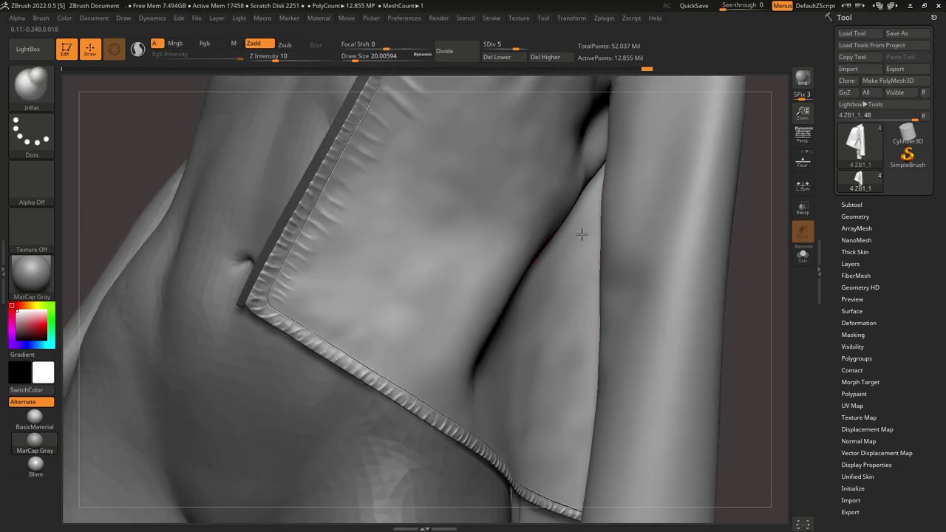
key("ctrl+shift+z")
key("ctrl+shift+z")
key("ctrl+shift+z")
key("ctrl+shift+z")
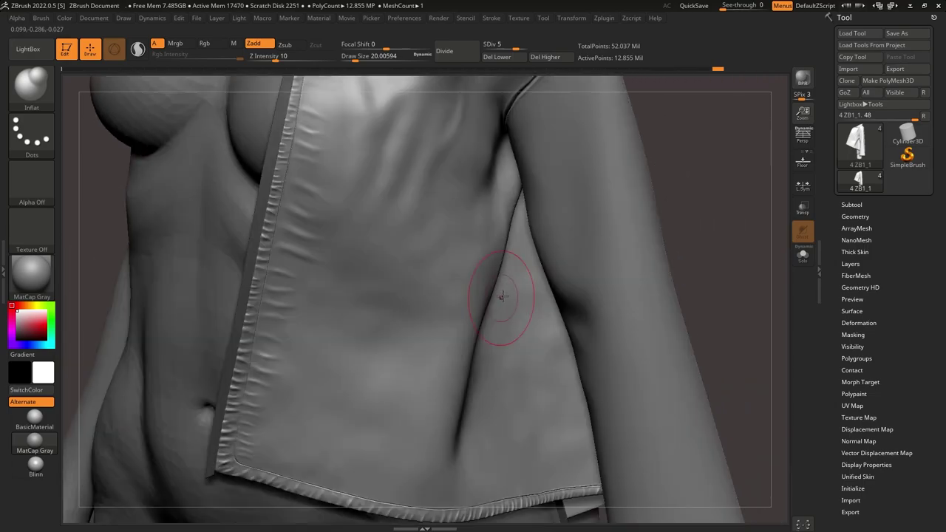
right_click_drag(502, 296, 524, 278, "ctrl")
key("shift+f")
key("shift+f")
right_click_drag(506, 321, 444, 325, "ctrl")
Step: Load the ER_FLB_V 02 fold brush and try stamping the ER_FLB_26 folds on the sleeve
left_click(28, 50)
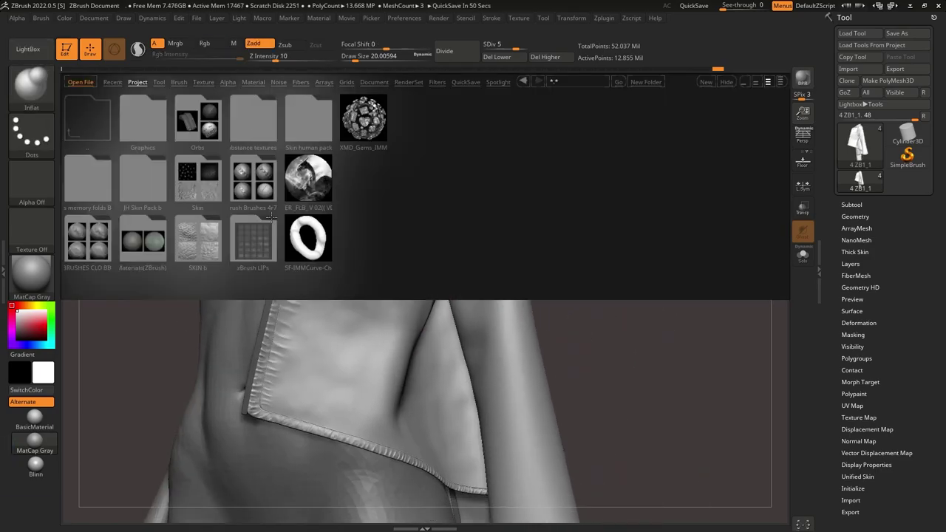
double_click(306, 178)
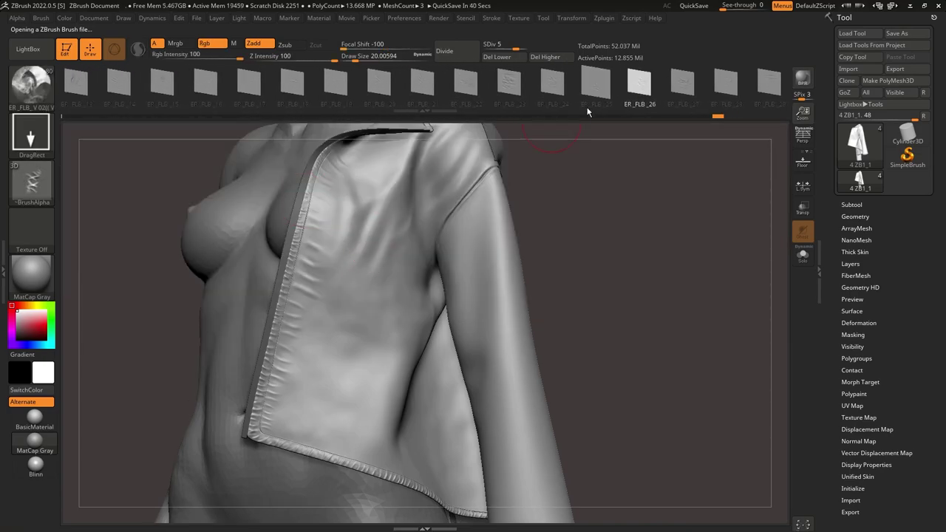
left_click_drag(578, 514, 573, 506)
right_click_drag(465, 235, 531, 226)
key("ctrl+z")
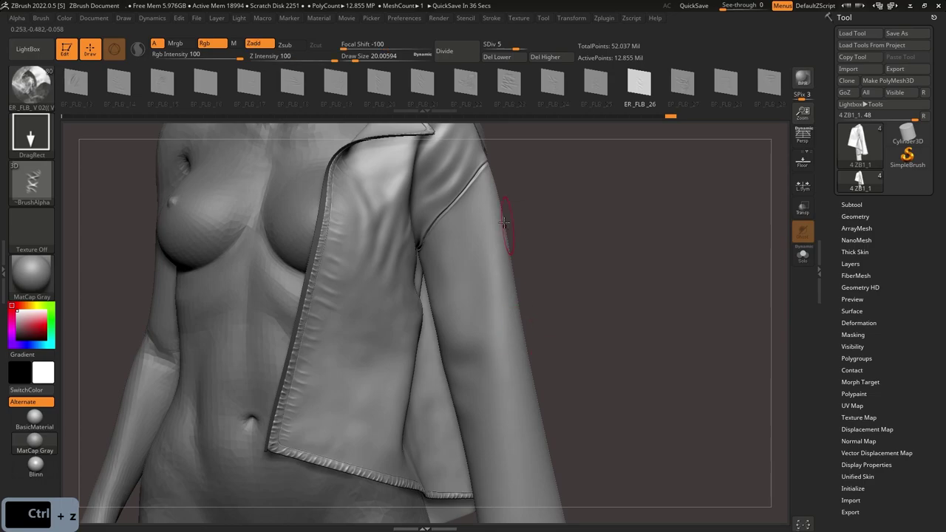
Step: Adjust the jacket's shape at subdivision level 1 using the Move brush with a draw size of about 37, and return to level 6
left_click(493, 48)
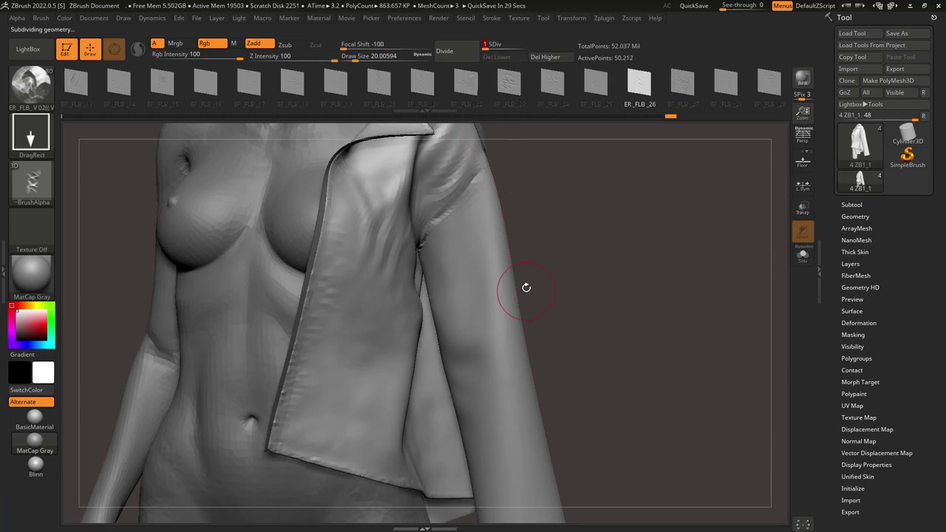
right_click_drag(528, 292, 511, 294)
key("b")
key("m")
key("v")
key("s")
mouse_move(459, 330)
right_mouse_down("alt")
mouse_move(449, 276)
mouse_move(465, 309)
mouse_move(462, 336)
right_mouse_up("alt")
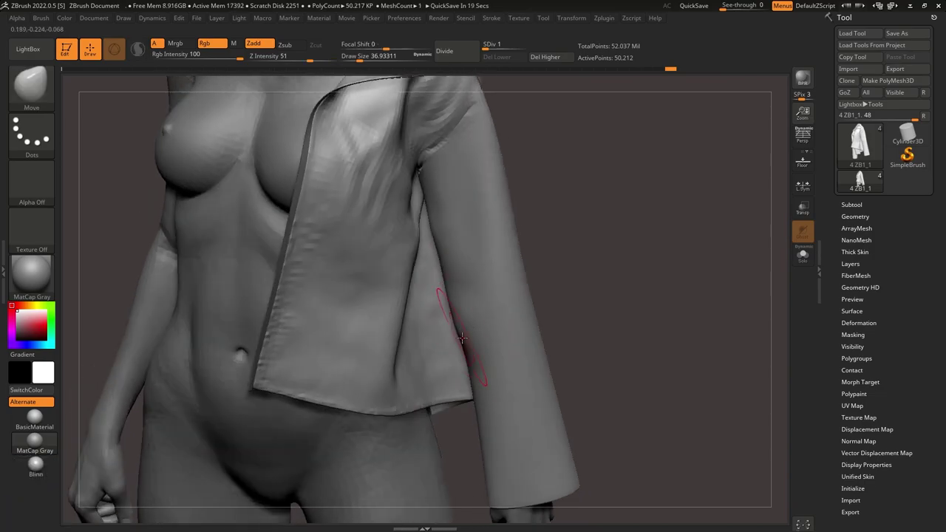
right_click_drag(475, 370, 417, 296)
right_click_drag(417, 295, 459, 267)
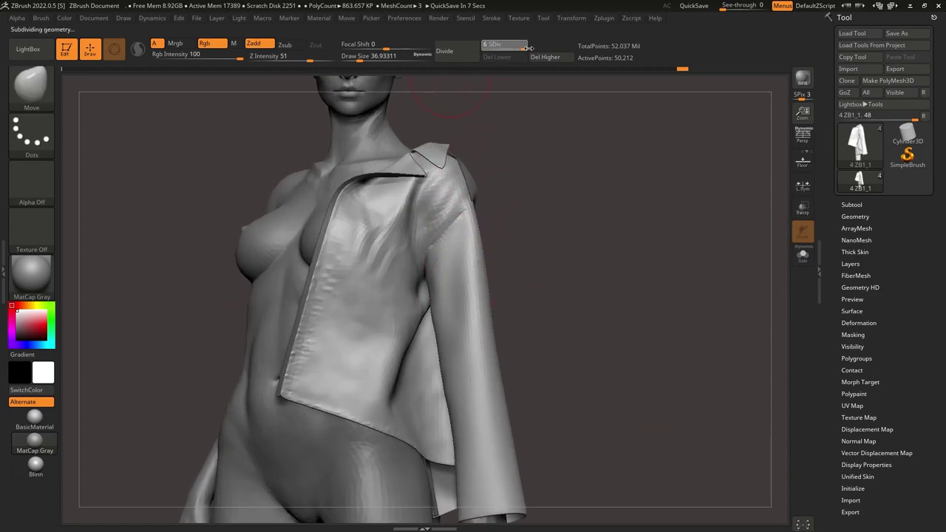
Step: Load the ER_FLB_V 02 fold brush again and pick the ER_FLB_71 fold stamp
left_click(42, 50)
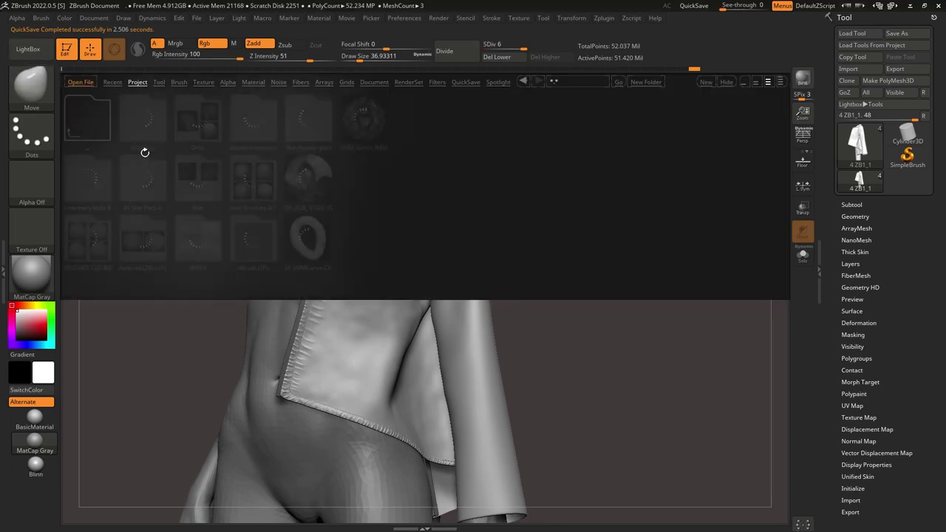
double_click(305, 171)
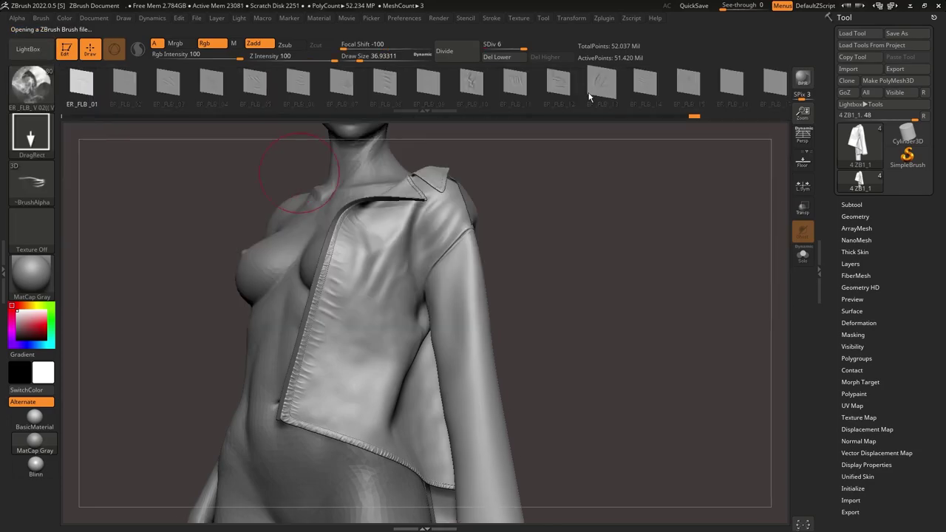
left_click_drag(602, 96, 392, 99)
mouse_move(519, 93)
left_mouse_down()
mouse_move(333, 104)
mouse_move(444, 82)
left_mouse_up()
mouse_move(635, 87)
left_mouse_down()
mouse_move(523, 91)
mouse_move(468, 63)
left_mouse_up()
left_click_drag(583, 87, 554, 89)
mouse_move(642, 87)
left_mouse_down()
mouse_move(678, 78)
mouse_move(669, 72)
mouse_move(761, 68)
left_mouse_up()
left_click_drag(564, 92, 689, 105)
Step: Try stamping the ER_FLB_71 folds along the sleeve with the whole jacket visible
mouse_move(464, 389)
left_mouse_down()
mouse_move(470, 307)
mouse_move(445, 215)
mouse_move(457, 167)
left_mouse_up()
right_click_drag(483, 304, 518, 273)
right_click_drag(517, 274, 492, 291)
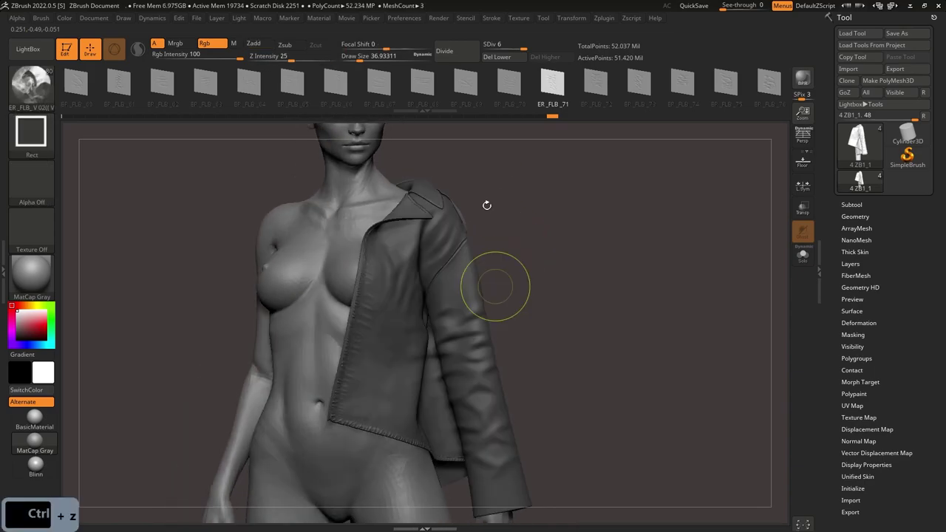
key("ctrl+z")
key("ctrl+z")
Step: Try stamping the ER_FLB_79 folds along the sleeve
left_click_drag(512, 84, 719, 118)
left_click_drag(562, 97, 506, 87)
right_click_drag(448, 311, 438, 220, "alt")
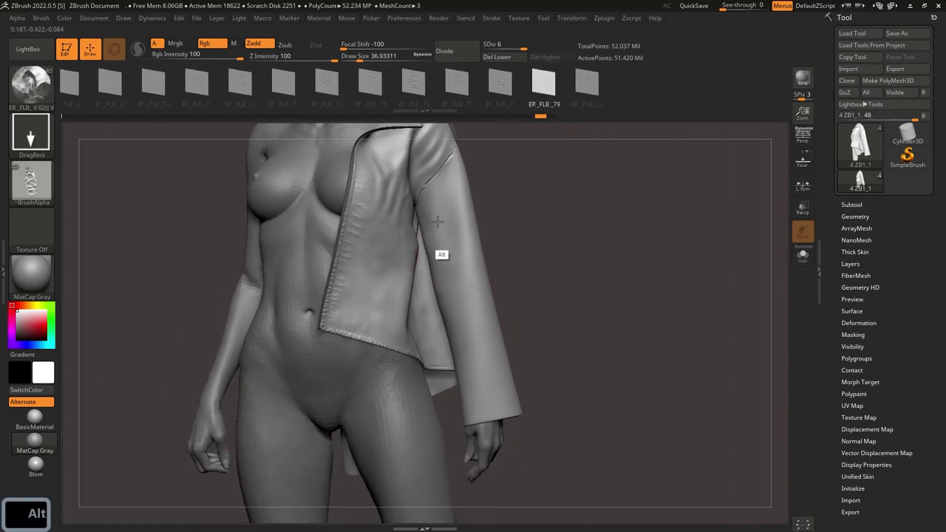
left_click_drag(484, 381, 481, 433)
right_click_drag(482, 385, 454, 359)
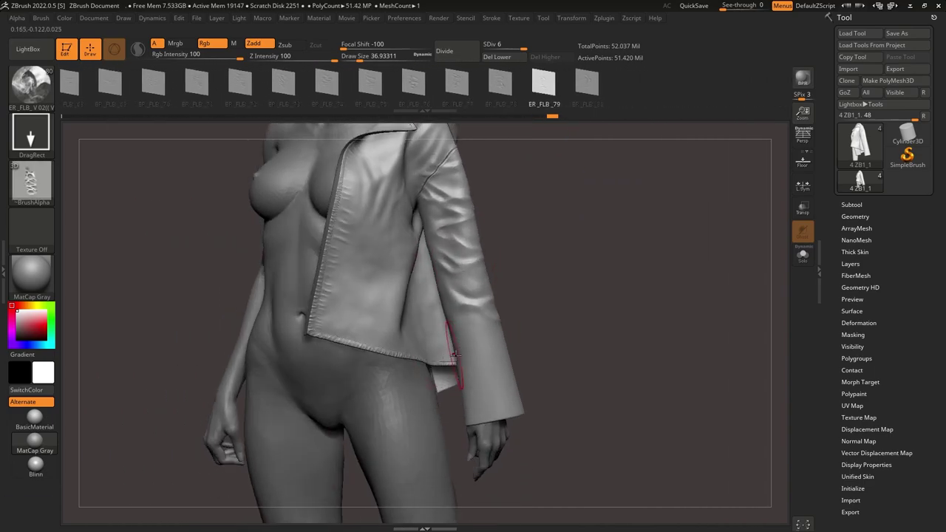
key("ctrl+z")
Step: Try stamping the ER_FLB_80 folds along the sleeve
left_click(588, 87)
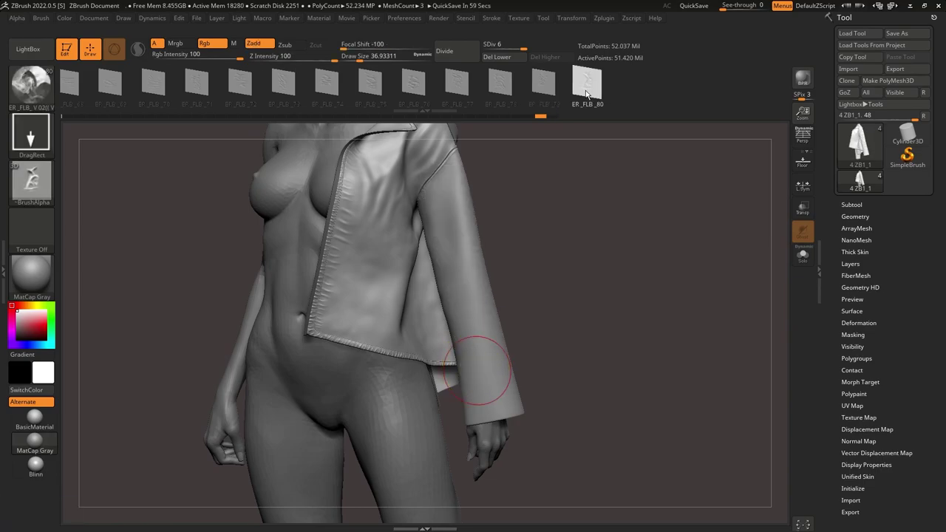
left_click_drag(525, 493, 494, 512)
right_click_drag(482, 279, 500, 271)
key("ctrl+z")
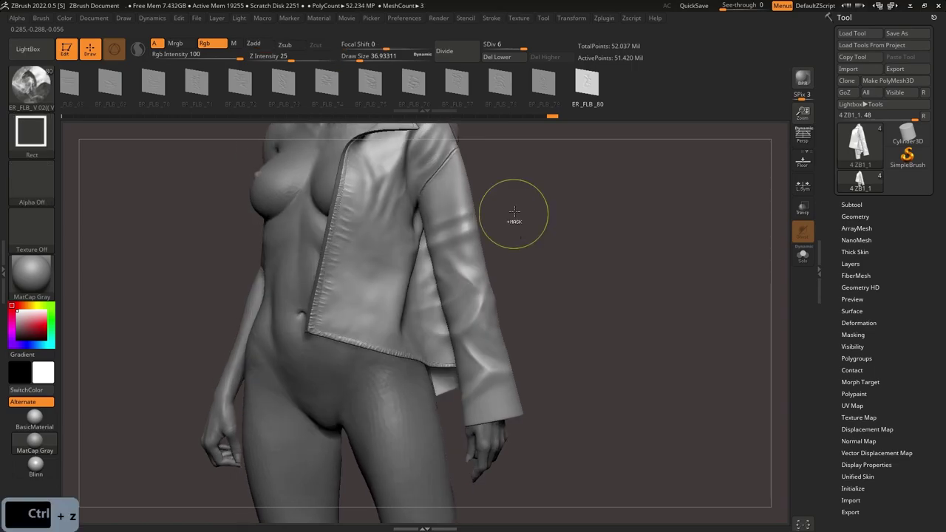
key("ctrl+z")
Step: Reselect the ER_FLB_71 fold stamp, isolate the sleeve, and open the brush's auto masking settings
left_click_drag(361, 89, 539, 81)
mouse_move(445, 281)
right_mouse_down("alt")
mouse_move(457, 210)
mouse_move(463, 263)
right_mouse_up("alt")
left_click(457, 211, "ctrl+shift")
left_click(40, 18)
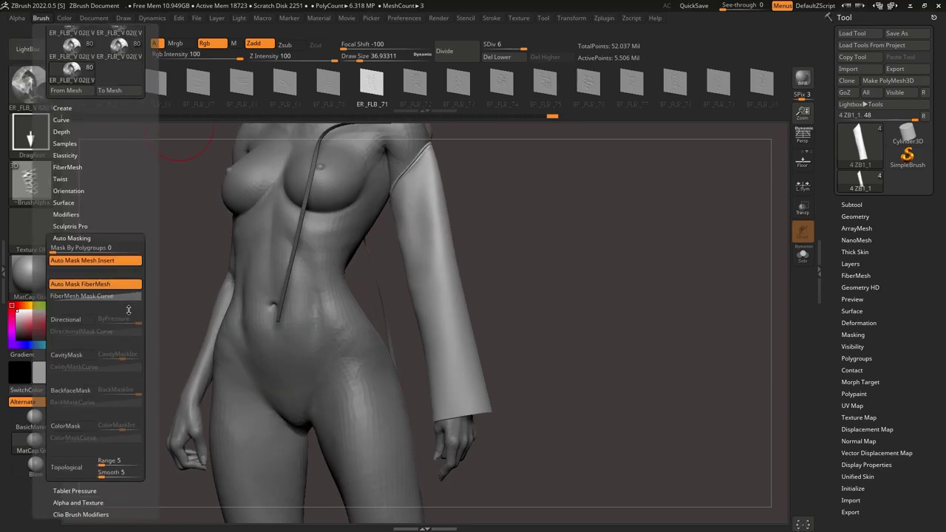
Step: Try the ER_FLB_71 fold stamp at different sizes and positions on the isolated sleeve
left_click_drag(440, 285, 449, 323)
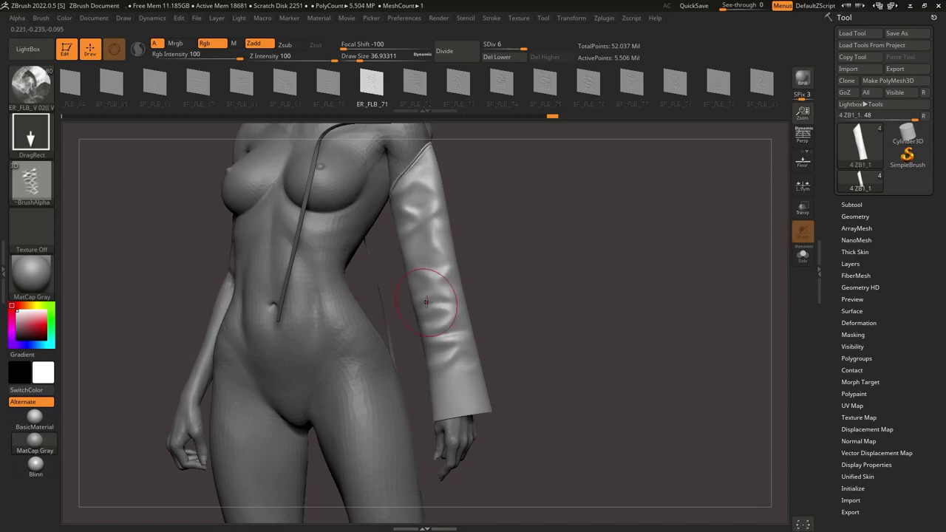
left_click_drag(416, 498, 416, 497)
key("ctrl+z")
right_click_drag(428, 286, 410, 252, "alt")
left_click_drag(424, 251, 443, 343)
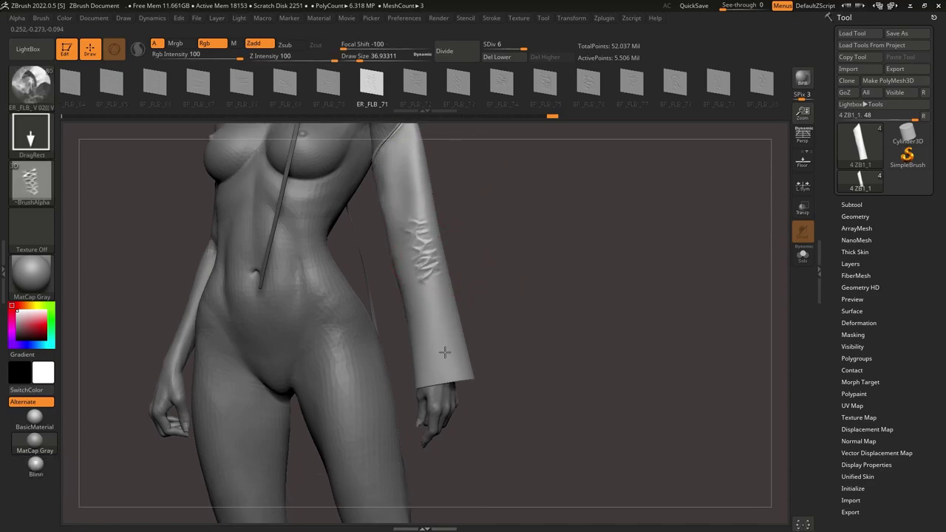
key("ctrl+z")
right_click_drag(402, 250, 392, 226, "alt")
left_click_drag(418, 251, 436, 462)
key("ctrl+z")
Step: Repeat the ER_FLB_71 stamp from the middle of the sleeve, undoing unwanted placements, until folds run from the upper arm to near the cuff
mouse_move(419, 254)
left_mouse_down()
mouse_move(432, 498)
mouse_move(402, 481)
left_mouse_up()
right_click_drag(428, 238, 430, 313, "alt")
key("ctrl+z")
left_click_drag(413, 294, 427, 528)
key("ctrl+z")
key("ctrl+z")
left_click_drag(419, 314, 414, 529)
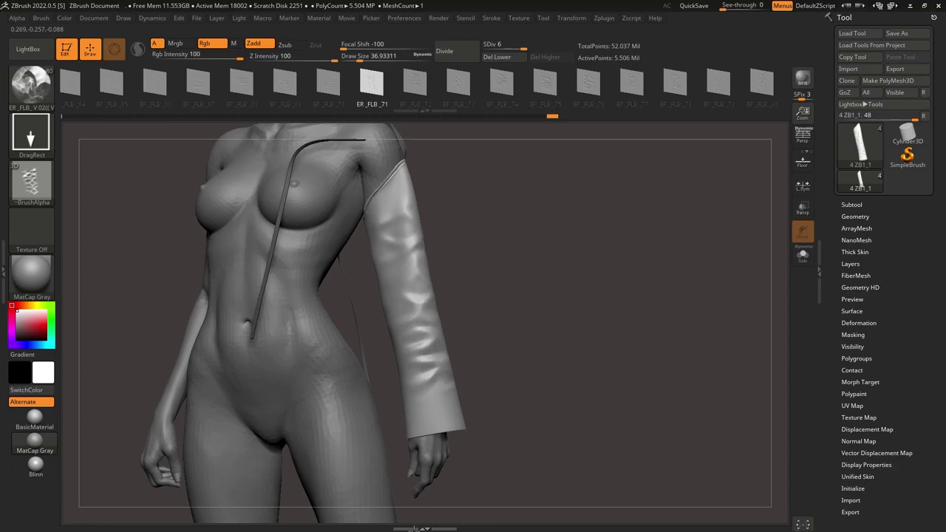
Step: Undo the last sleeve stamp change and select the Standard brush for the upper sleeve
mouse_move(436, 303)
right_mouse_down("ctrl")
mouse_move(427, 368)
mouse_move(441, 258)
mouse_move(390, 322)
mouse_move(445, 303)
mouse_move(431, 287)
right_mouse_up("ctrl")
right_click_drag(446, 197, 479, 259, "alt")
mouse_move(478, 258)
right_mouse_down("ctrl")
mouse_move(463, 226)
mouse_move(478, 317)
right_mouse_up("ctrl")
key("ctrl+z")
right_click_drag(477, 384, 446, 325, "alt")
key("b")
key("s")
key("t")
key("s")
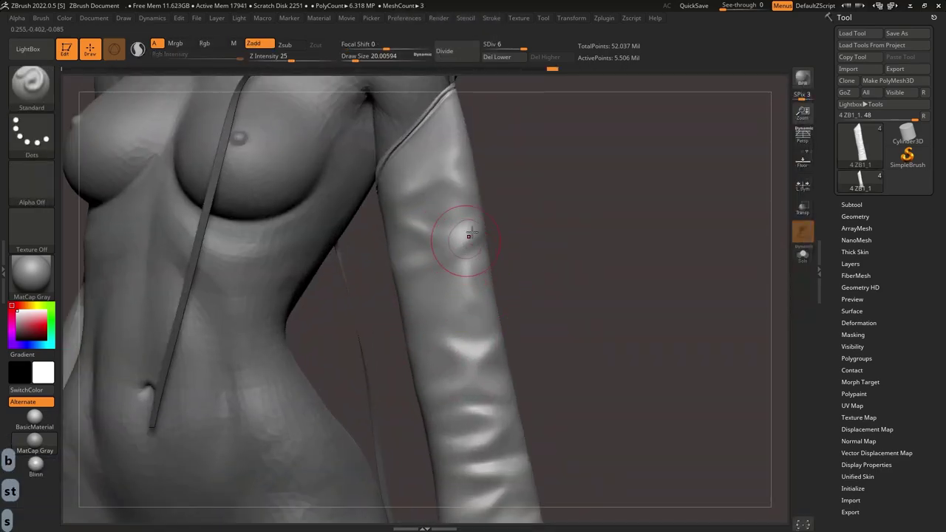
Step: Try Standard brush strokes of different sizes on the upper sleeve, undoing each one
right_click_drag(464, 246, 457, 270, "ctrl")
key("ctrl+z")
key("s")
left_click_drag(391, 228, 384, 228)
key("ctrl+z")
key("s")
mouse_move(392, 159)
left_mouse_down()
mouse_move(433, 158)
mouse_move(409, 194)
left_mouse_up()
key("ctrl+z")
Step: Try sculpting a diagonal fold below the shoulder seam at subdivision level 5 with draw size about 12.9
key("shift+d")
mouse_move(414, 148)
right_mouse_down("alt")
mouse_move(424, 190)
mouse_move(416, 226)
right_mouse_up("alt")
key("s")
left_click_drag(416, 226, 411, 226)
right_click_drag(411, 226, 427, 195)
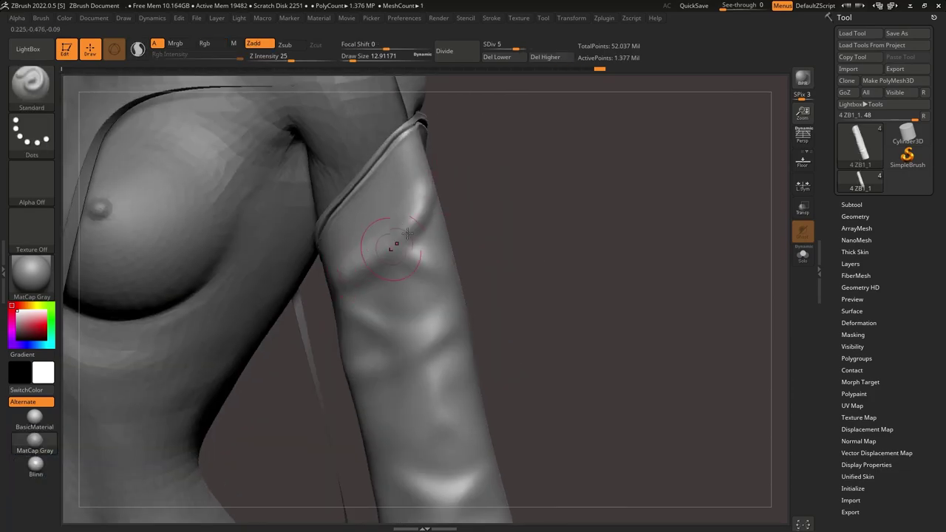
left_click_drag(382, 255, 406, 248)
key("shift")
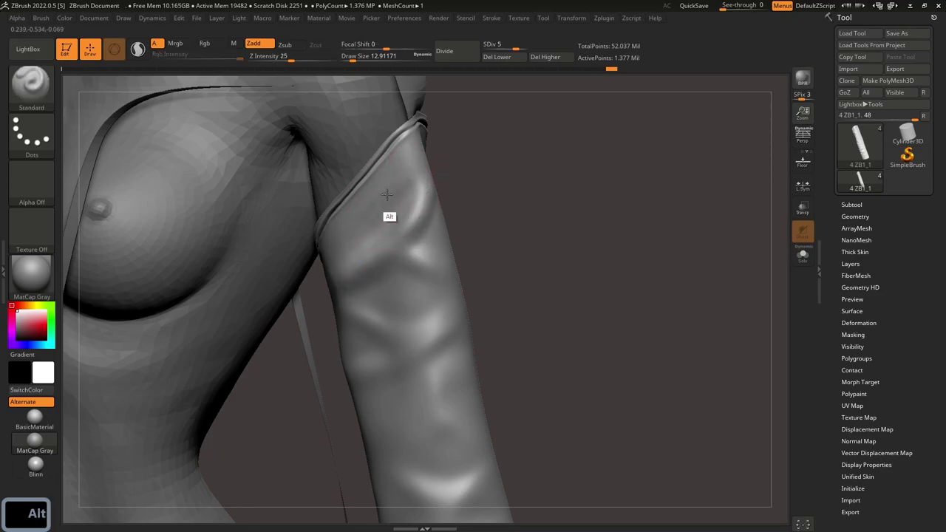
Step: Try extending and smoothing further folds across the upper sleeve below the diagonal one
mouse_move(412, 193)
right_mouse_down("ctrl")
mouse_move(418, 186)
mouse_move(468, 308)
mouse_move(454, 241)
right_mouse_up("ctrl")
right_click_drag(330, 254, 359, 259)
key("shift")
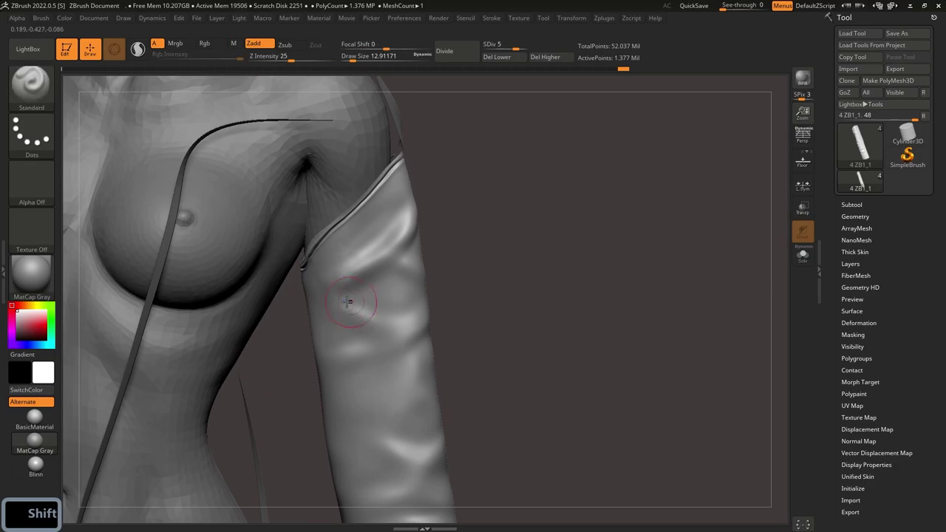
left_click_drag(365, 313, 399, 325)
key("shift")
right_click_drag(332, 271, 334, 248)
right_click_drag(334, 248, 373, 200, "ctrl")
right_click_drag(374, 200, 380, 231, "ctrl")
Step: Undo the Standard brush folds made on the upper sleeve
key("ctrl+z")
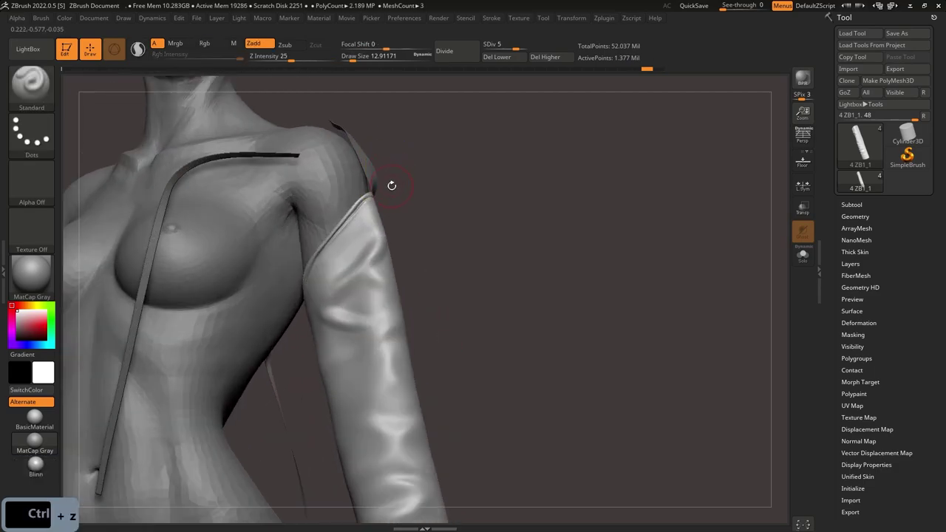
key("ctrl+z")
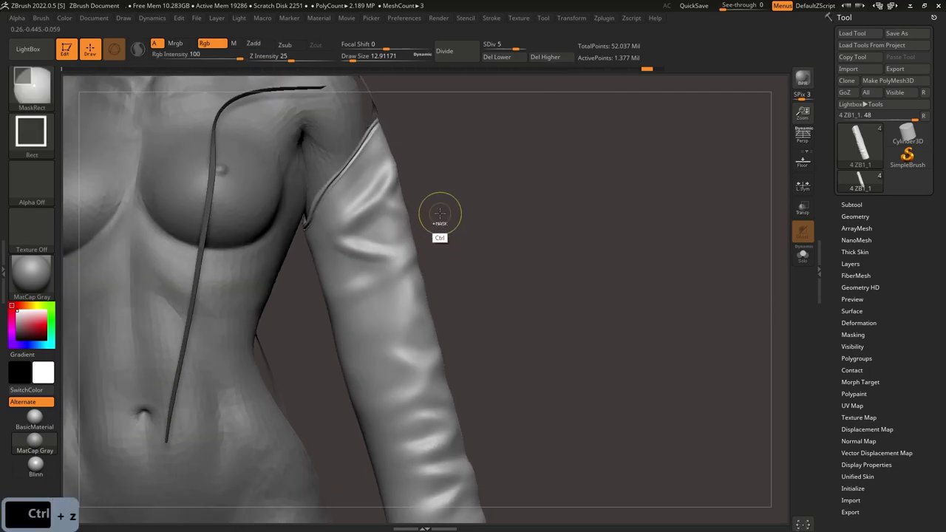
key("ctrl+z")
key("ctrl+z")
key("ctrl+z")
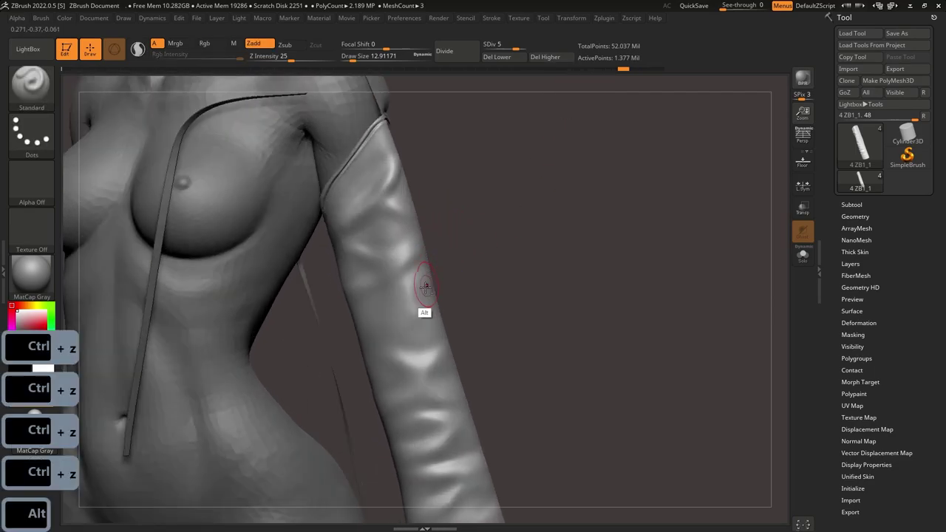
right_click_drag(428, 282, 421, 216, "alt")
Step: Load the ER_FLB fold stamp brush, choose ER_FLB_71, and step the sleeve's history back to its smooth state
left_click(31, 50)
double_click(297, 184)
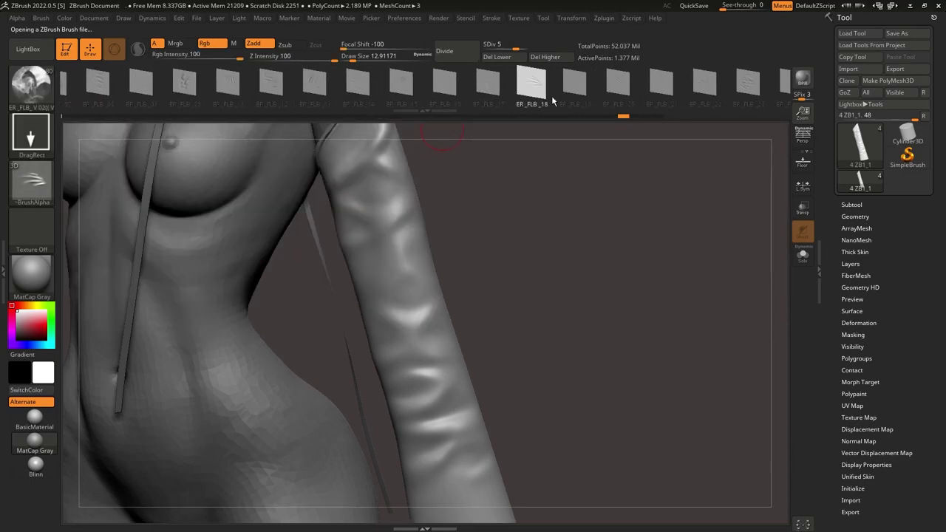
left_click(575, 118)
left_click(552, 117)
left_click_drag(735, 86, 450, 87)
left_click_drag(636, 88, 308, 95)
left_click_drag(605, 95, 557, 101)
key("Left")
key("Left")
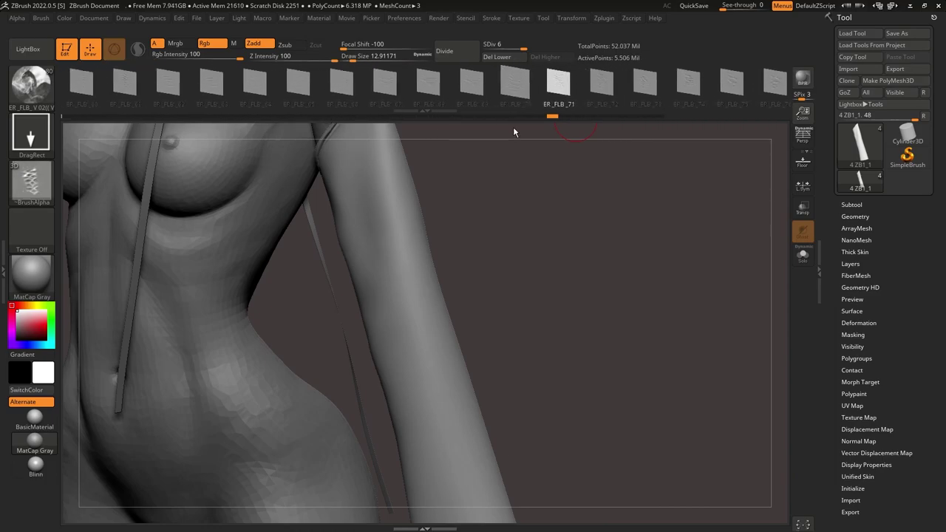
Step: Try small ER_FLB_71 stamps on the middle and lower sleeve, accepting removal of the later history entries
left_click_drag(426, 415, 418, 528)
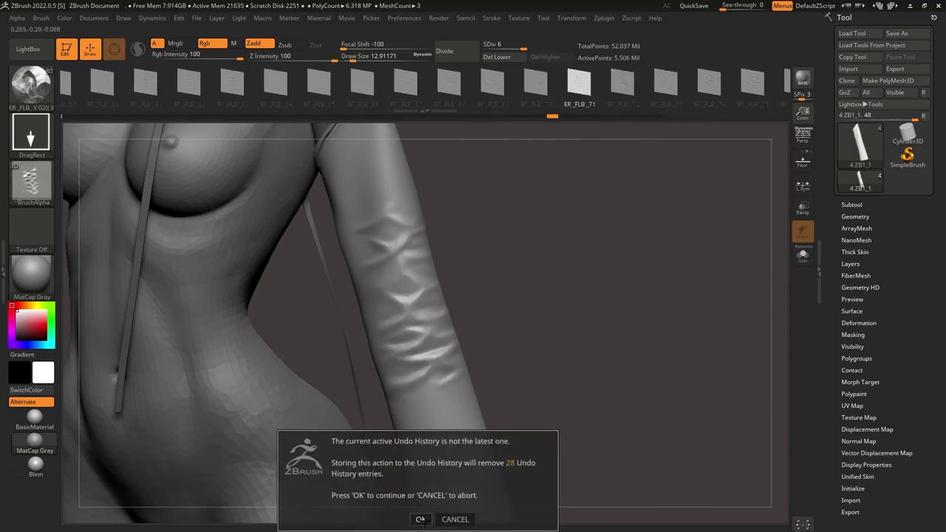
left_click(420, 518)
key("ctrl+z")
left_click_drag(449, 444, 453, 467)
right_click(454, 467)
right_click_drag(454, 467, 475, 453)
key("ctrl+z")
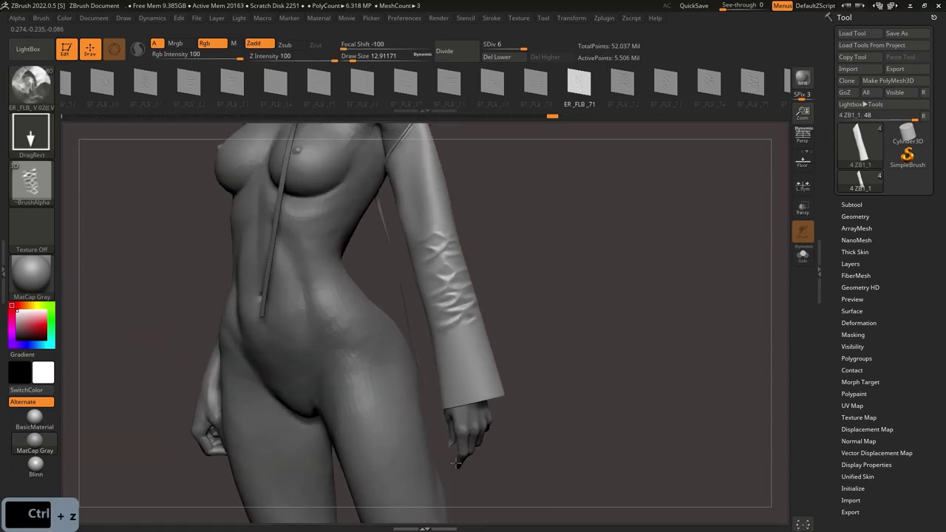
Step: Undo the trial placements and stamp ER_FLB_71 large enough to cover the sleeve from the upper arm to near the cuff
key("ctrl+z")
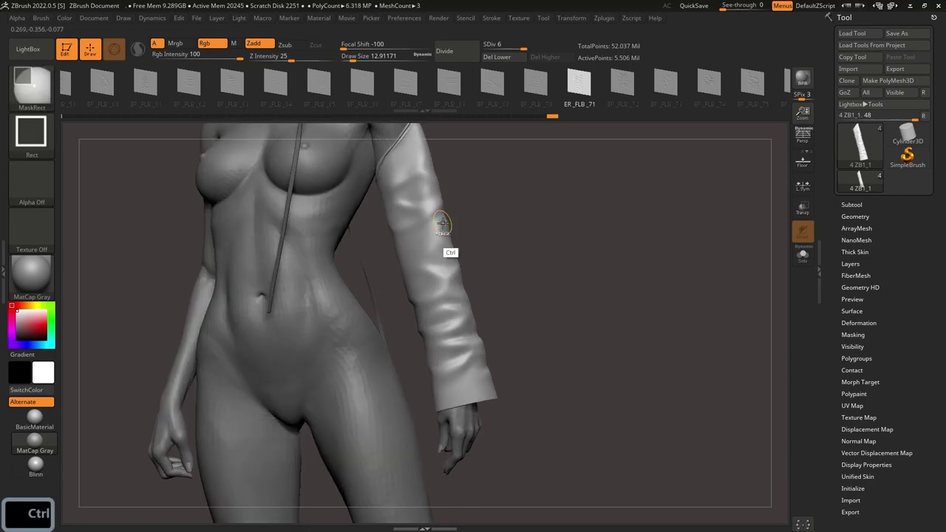
key("ctrl+z")
key("ctrl+z")
left_click_drag(443, 266, 465, 529)
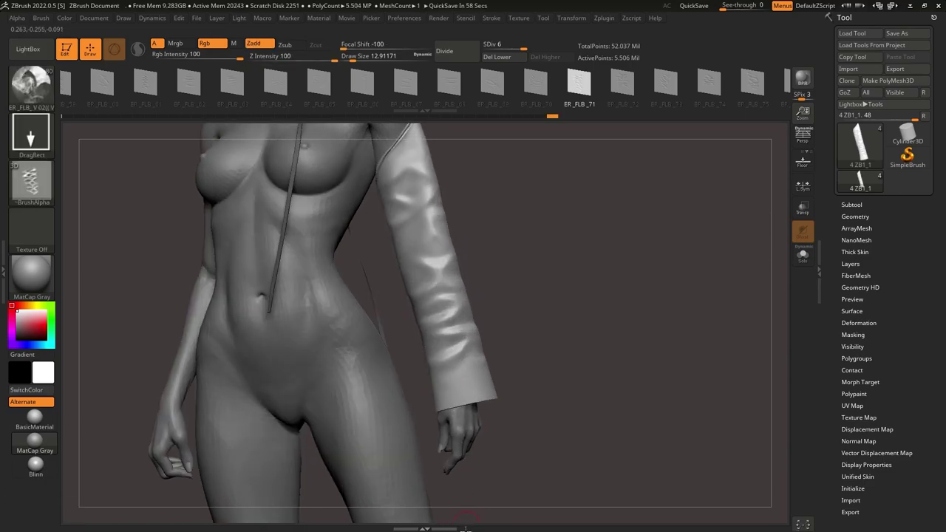
mouse_move(422, 509)
right_mouse_down()
mouse_move(431, 270)
mouse_move(387, 230)
right_mouse_up()
Step: Switch to the Standard brush and undo the trial strokes on the upper sleeve
key("b")
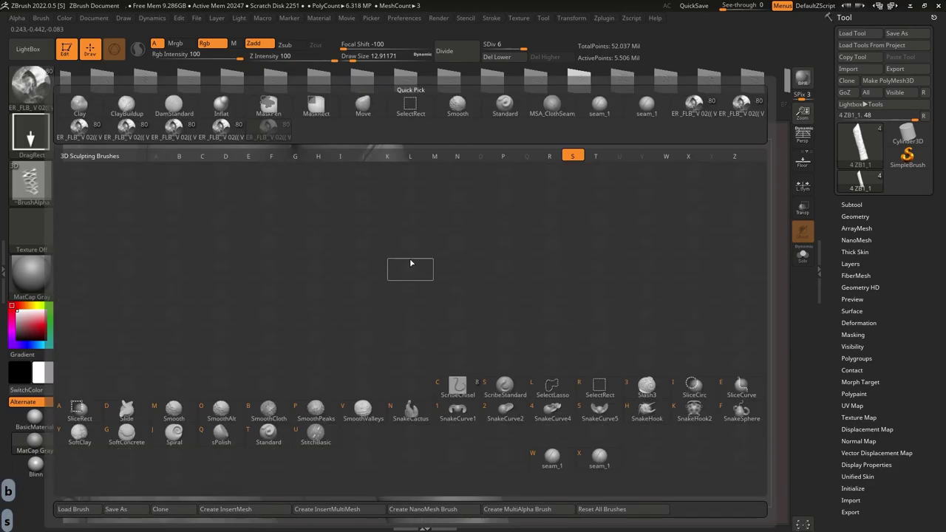
key("s")
key("t")
key("shift")
key("ctrl+z")
key("ctrl+z")
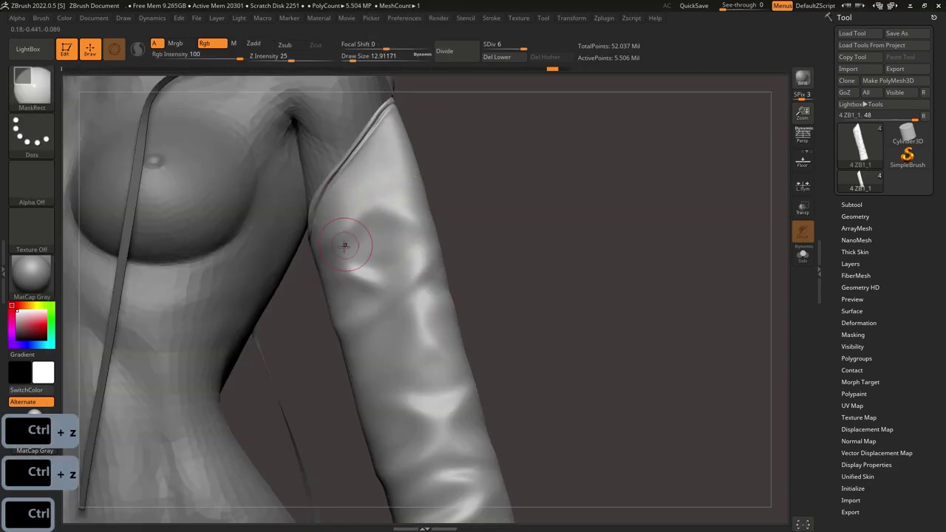
Step: Try a resized Standard brush stroke along the outer edge of the upper sleeve folds
right_click_drag(353, 240, 349, 251)
key("s")
mouse_move(412, 274)
left_mouse_down()
mouse_move(422, 275)
mouse_move(402, 288)
left_mouse_up()
key("ctrl+z")
key("s")
key("ctrl+z")
Step: Sharpen the inner upper sleeve fold at subdivision level 4 with a Standard brush of draw size about 11.7
mouse_move(409, 270)
right_mouse_down()
mouse_move(394, 342)
mouse_move(370, 318)
right_mouse_up()
key("shift")
mouse_move(302, 290)
left_mouse_down()
mouse_move(364, 318)
mouse_move(329, 312)
mouse_move(361, 294)
mouse_move(337, 284)
left_mouse_up()
key("ctrl+z")
key("s")
key("ctrl+z")
key("s")
left_click_drag(277, 266, 351, 281, "alt")
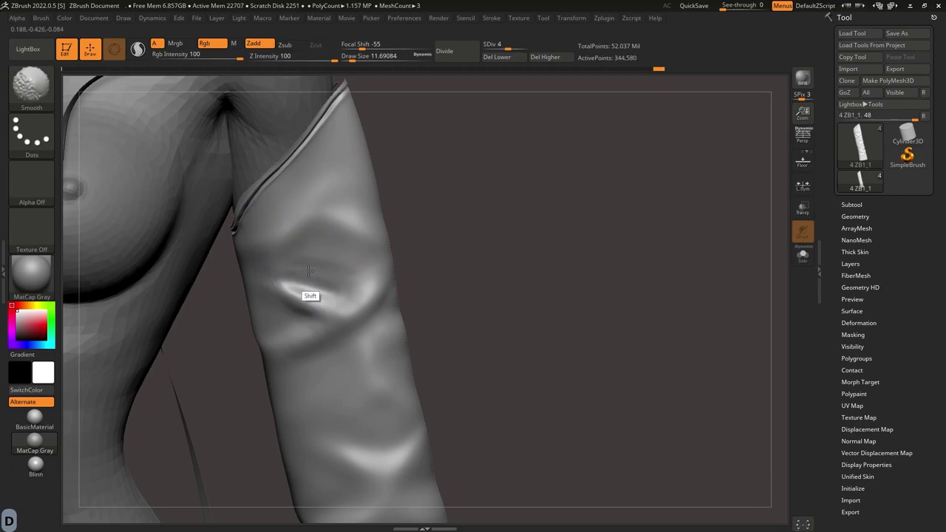
right_click_drag(355, 251, 347, 246)
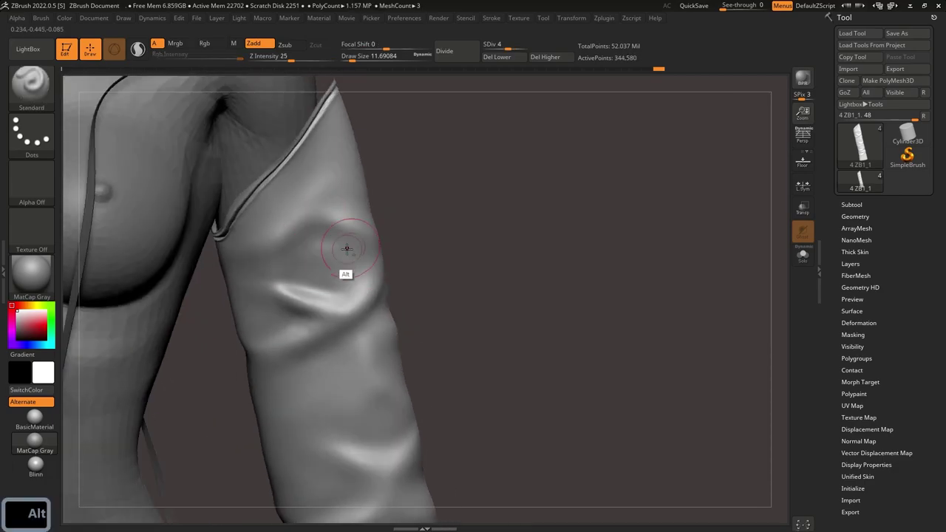
Step: Build up the crease above the sharpened upper sleeve fold and lower the sleeve to subdivision level 3
right_click_drag(326, 208, 308, 210)
mouse_move(319, 211)
left_mouse_down()
mouse_move(370, 220)
mouse_move(350, 224)
left_mouse_up()
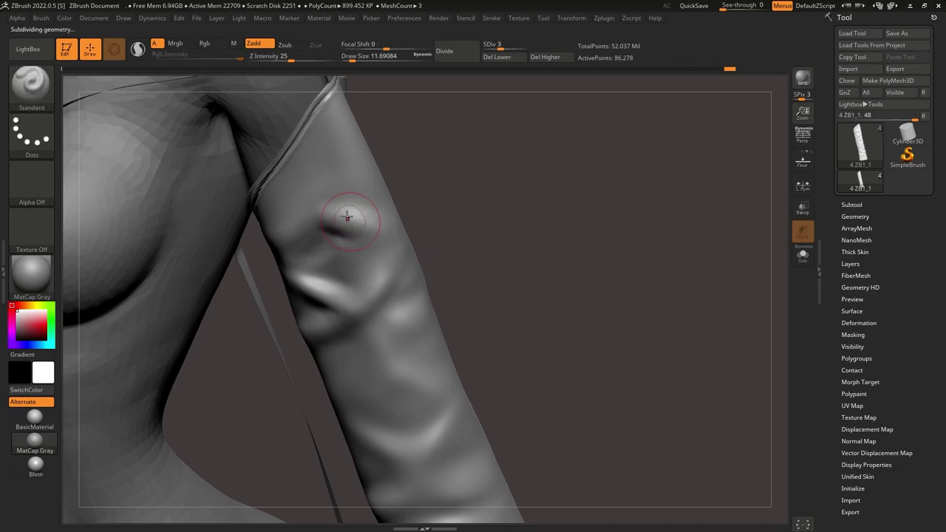
key("shift+d")
right_click_drag(317, 217, 268, 249)
right_click_drag(348, 224, 266, 118, "ctrl")
Step: Sculpt a curved fold from the shoulder seam down across the outer upper sleeve and soften its edge
right_click_drag(322, 162, 388, 314, "ctrl")
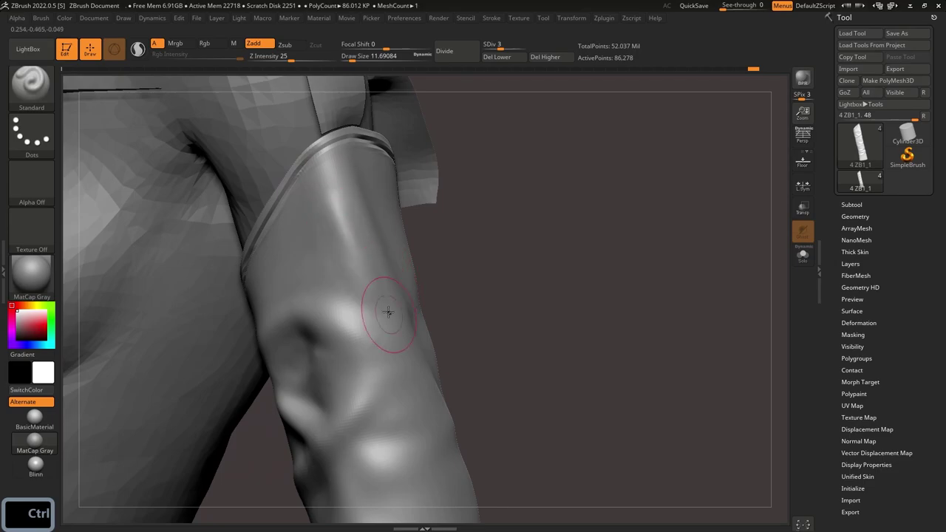
mouse_move(347, 240)
left_mouse_down()
mouse_move(356, 281)
mouse_move(384, 313)
left_mouse_up()
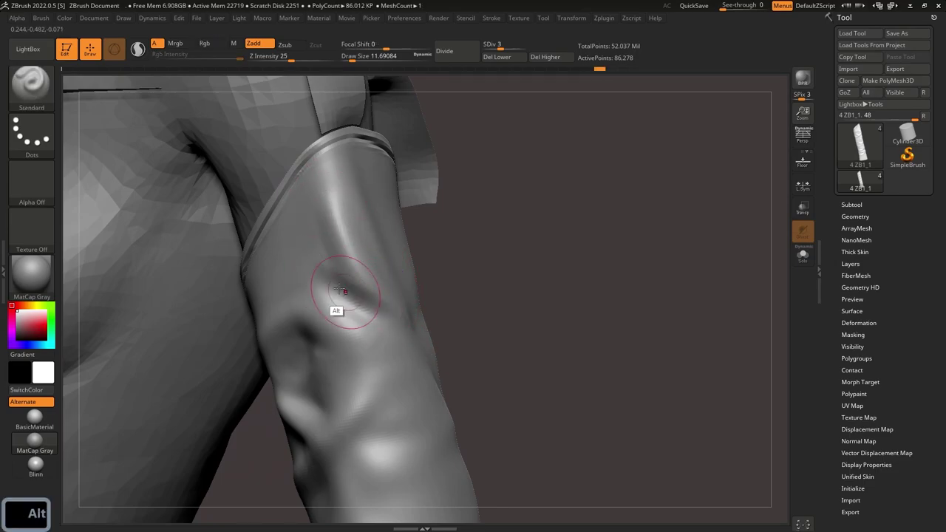
right_click_drag(348, 276, 327, 233)
left_click_drag(366, 274, 443, 313)
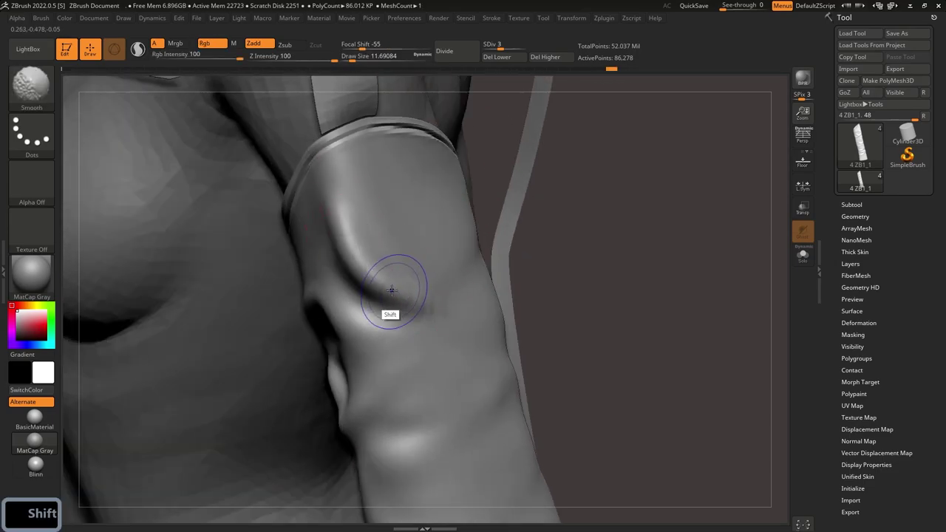
left_click_drag(339, 221, 348, 250, "shift")
Step: Smooth the curved outer fold into the surrounding sleeve, undoing the last unwanted change
mouse_move(348, 249)
right_mouse_down("ctrl")
mouse_move(351, 165)
mouse_move(376, 251)
mouse_move(385, 140)
right_mouse_up("ctrl")
right_click_drag(384, 141, 388, 194, "ctrl")
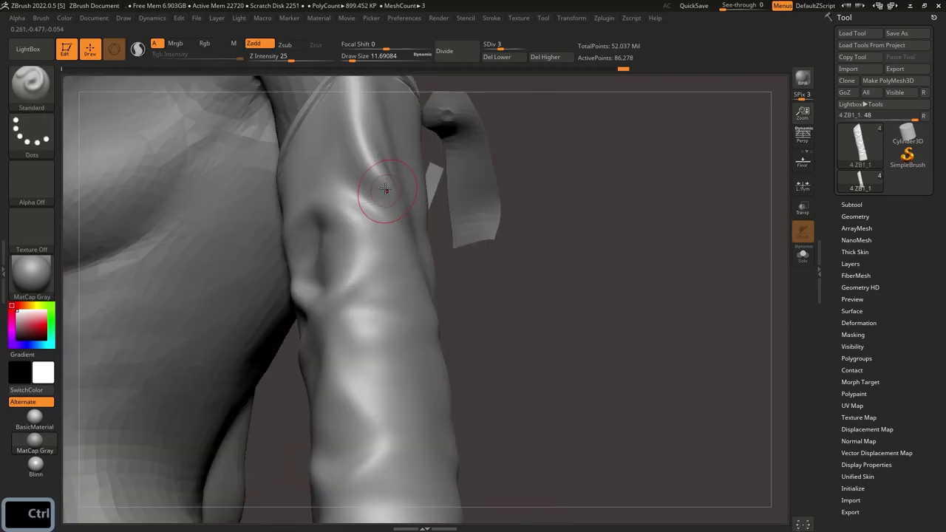
left_click_drag(369, 153, 378, 176, "shift")
mouse_move(377, 176)
right_mouse_down()
mouse_move(361, 159)
mouse_move(388, 71)
right_mouse_up()
key("shift")
key("ctrl+z")
Step: Carve deeper creases between the forearm folds, replacing the first attempt with a stroke lower on the sleeve
mouse_move(378, 302)
right_mouse_down()
mouse_move(348, 327)
mouse_move(383, 302)
right_mouse_up()
key("shift")
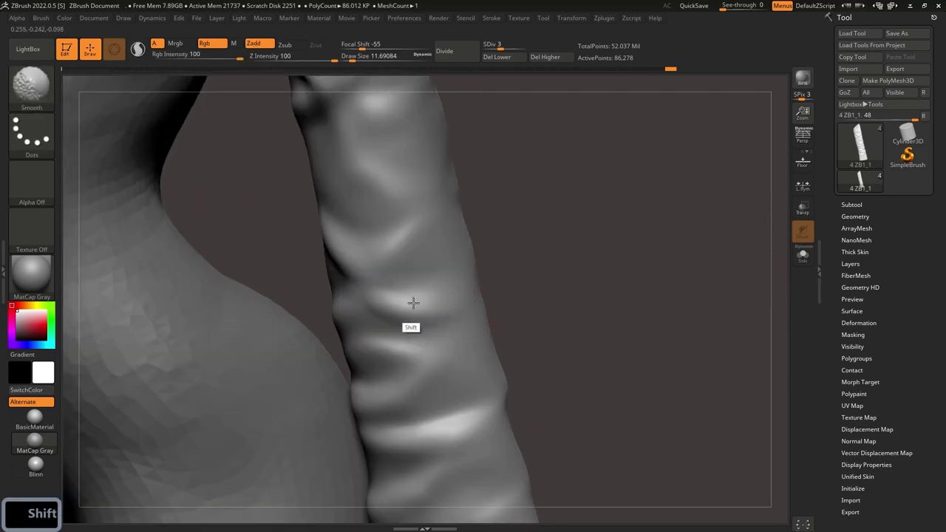
key("alt")
left_click_drag(394, 290, 436, 281, "alt")
mouse_move(436, 238)
right_mouse_down()
mouse_move(405, 240)
mouse_move(387, 151)
mouse_move(353, 208)
mouse_move(364, 127)
right_mouse_up()
key("ctrl+z")
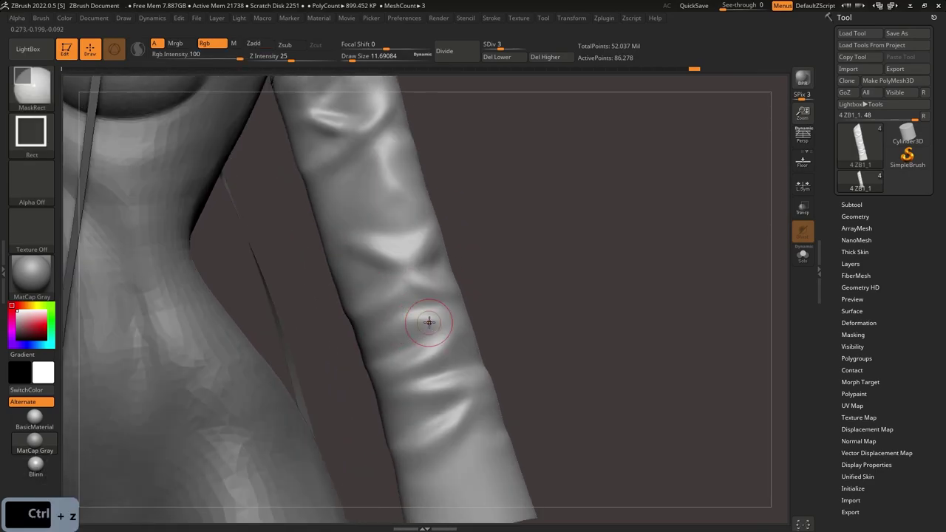
key("shift")
mouse_move(386, 343)
left_mouse_down("alt")
mouse_move(442, 323)
mouse_move(407, 345)
left_mouse_up("alt")
right_click_drag(386, 239, 370, 239)
Step: Try sculpting a diagonal fold on the outer side of the sleeve around the elbow
mouse_move(370, 239)
right_mouse_down("ctrl")
mouse_move(361, 158)
mouse_move(376, 205)
mouse_move(349, 191)
mouse_move(356, 187)
right_mouse_up("ctrl")
left_click_drag(389, 163, 420, 215)
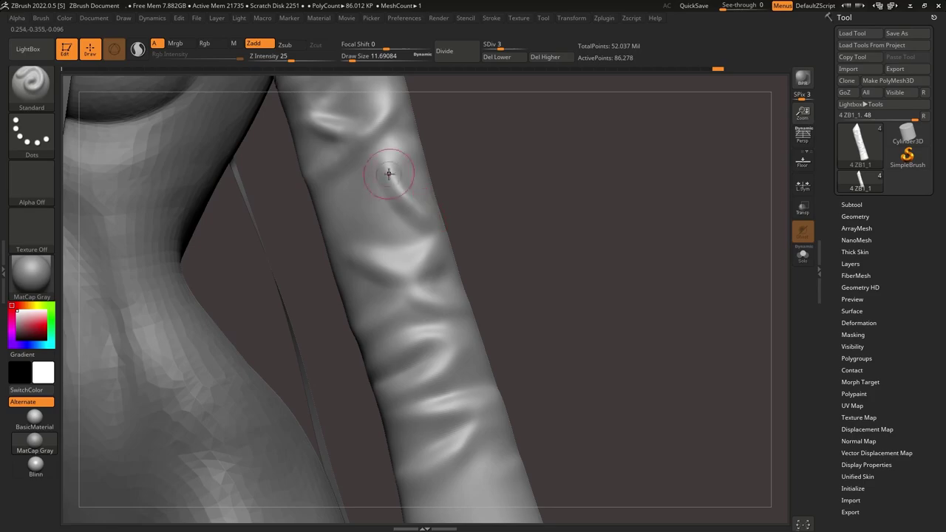
right_click_drag(427, 230, 379, 207)
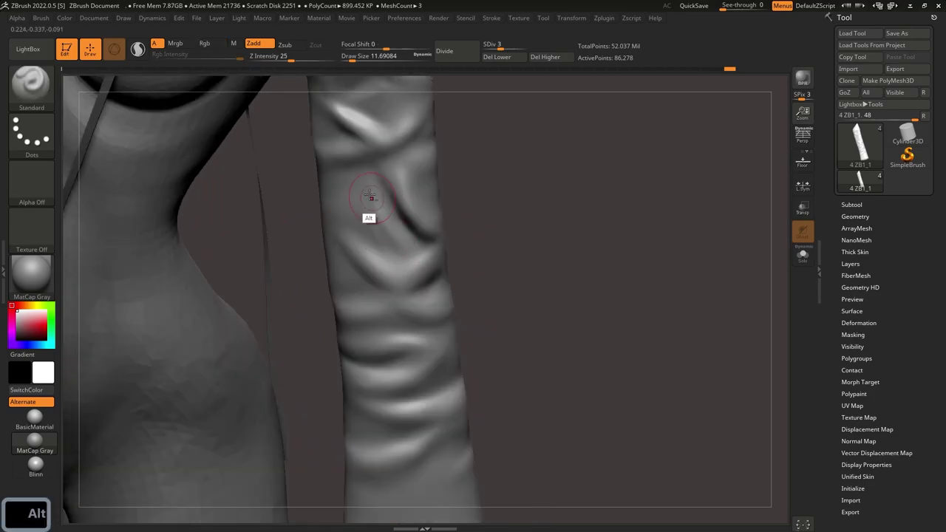
key("shift")
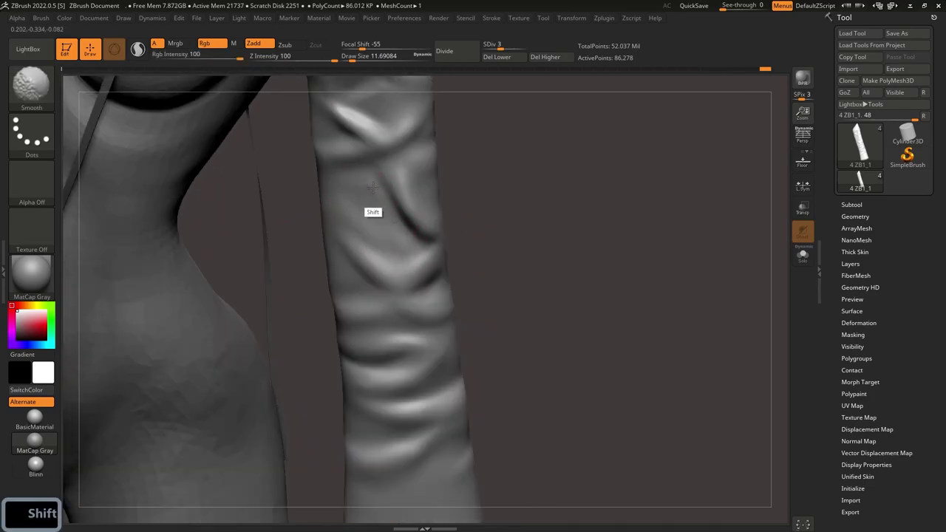
Step: Step back and forth through the undo history to remove the diagonal elbow fold
key("ctrl+z")
key("ctrl+z")
key("ctrl+z")
key("ctrl+z")
key("ctrl+z")
key("ctrl+z")
key("ctrl+z")
key("ctrl+z")
key("ctrl+z")
key("ctrl+z")
key("ctrl+z")
key("ctrl+z")
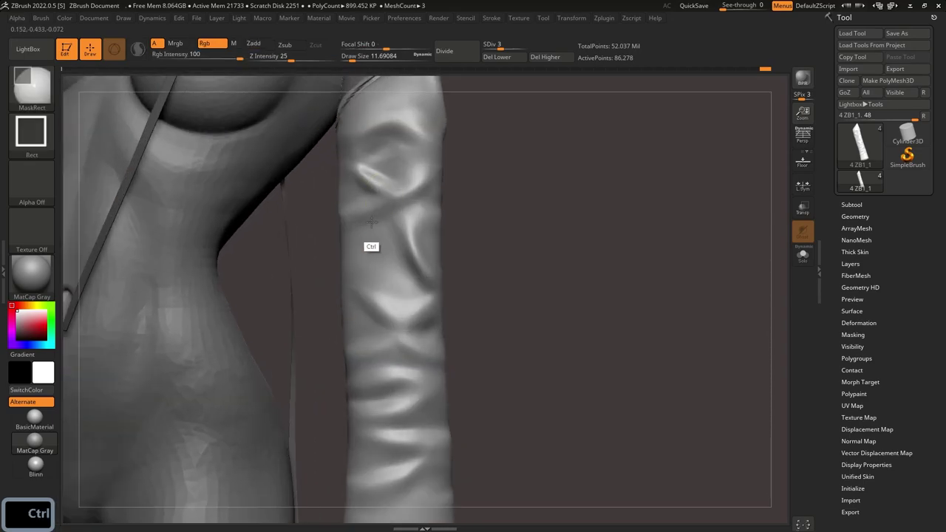
key("ctrl+shift+z")
key("ctrl+shift+z")
key("ctrl+shift+z")
key("ctrl+shift+z")
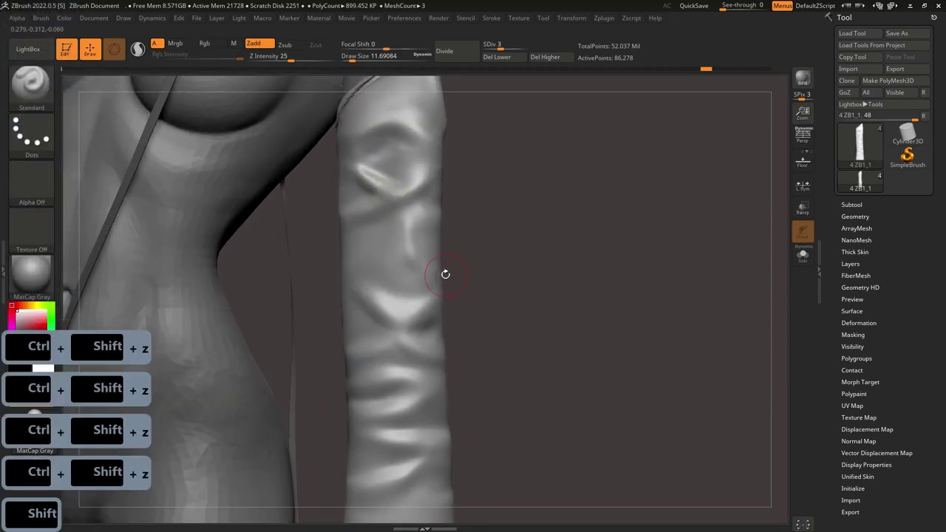
key("ctrl+z")
key("ctrl+z")
Step: Load the ER_FLB fold stamp brush again and choose ER_FLB_10
key("comma")
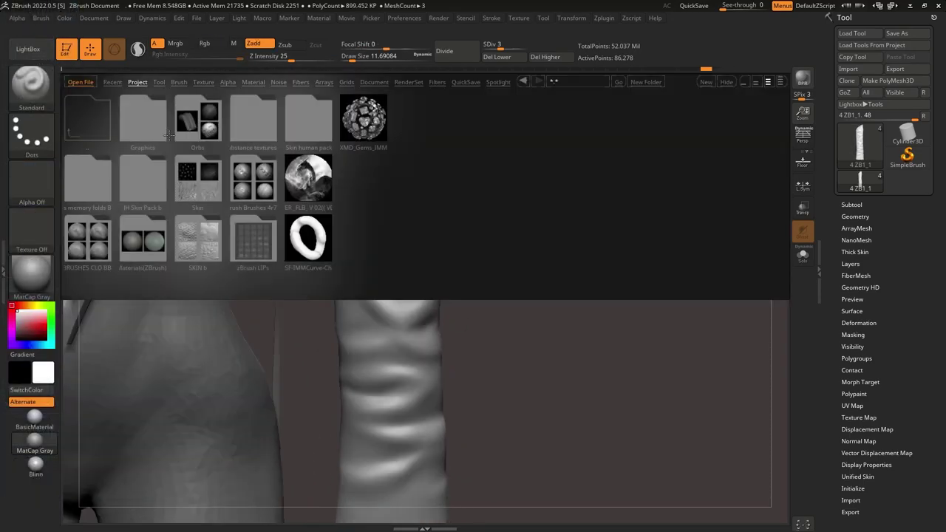
double_click(296, 183)
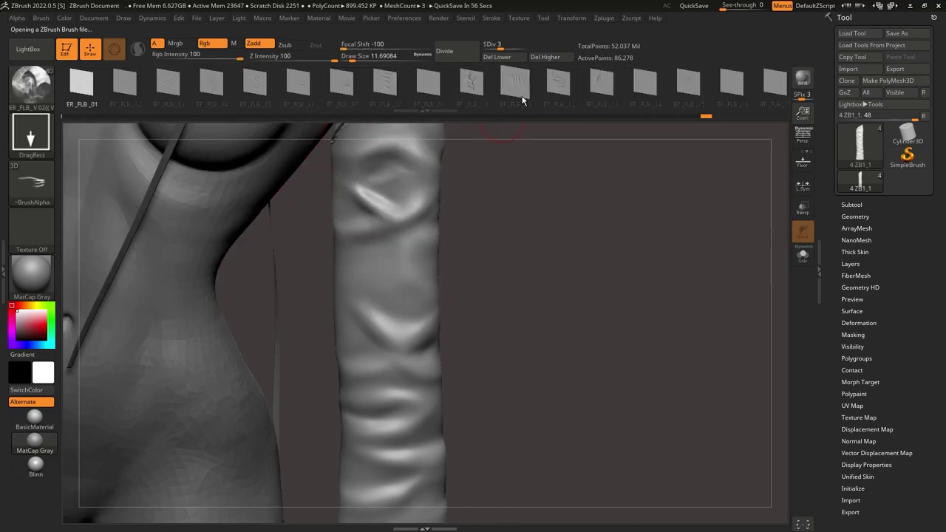
left_click(471, 84)
Step: Try two ER_FLB_10 stamp placements on the plain area in the middle of the sleeve
left_click_drag(388, 285, 353, 361)
right_click_drag(306, 365, 391, 258, "ctrl")
key("ctrl+z")
left_click_drag(400, 279, 387, 322)
right_click_drag(413, 281, 370, 270)
key("ctrl+z")
Step: Browse the fold stamps past ER_FLB_43 and return to ER_FLB_10
left_click_drag(470, 84, 425, 83)
left_click_drag(603, 84, 501, 84)
left_click_drag(631, 81, 471, 70)
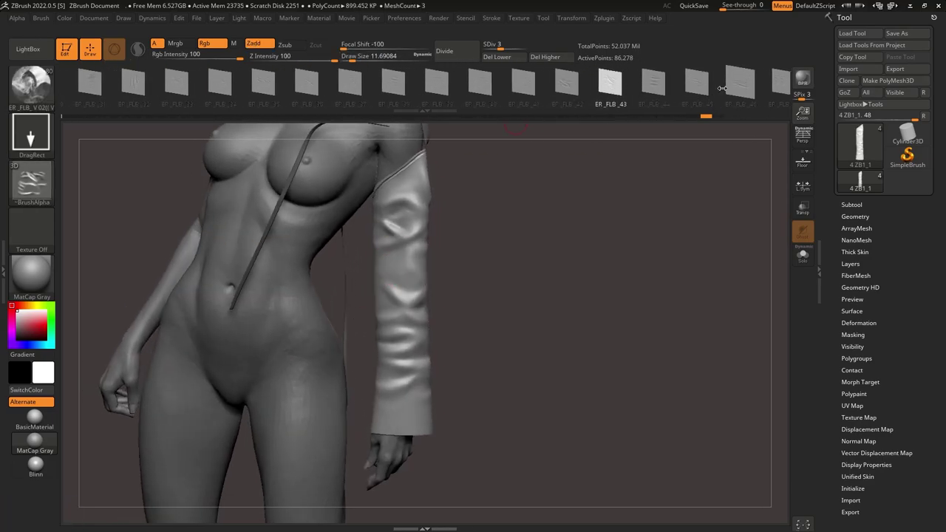
left_click_drag(308, 84, 384, 83)
left_click_drag(198, 84, 394, 57)
mouse_move(94, 83)
left_mouse_down()
mouse_move(357, 98)
mouse_move(127, 89)
left_mouse_up()
Step: Stamp large ER_FLB_10 folds over the middle of the sleeve, undoing the first placement
right_click_drag(420, 240, 405, 298, "ctrl")
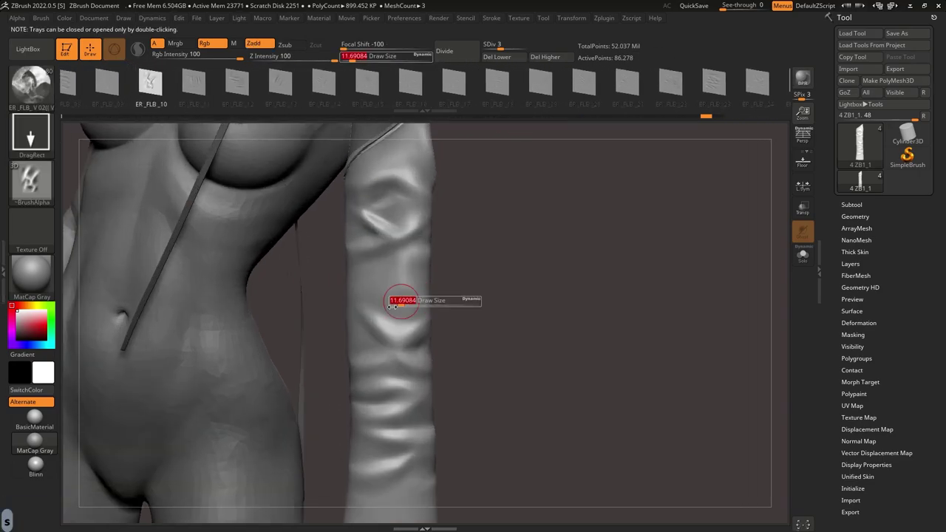
left_click_drag(394, 313, 391, 436)
right_click_drag(392, 436, 458, 425)
key("ctrl+z")
left_click_drag(378, 312, 243, 460)
Step: Smooth the transition above the stamped mid-sleeve folds with draw size about 17
mouse_move(403, 325)
right_mouse_down("ctrl")
mouse_move(392, 222)
mouse_move(403, 444)
right_mouse_up("ctrl")
left_click_drag(389, 226, 377, 215, "shift")
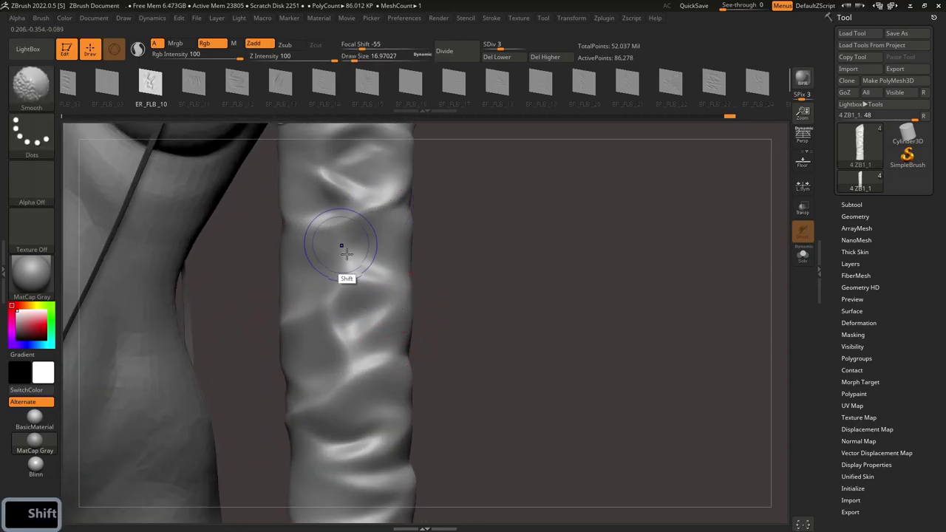
mouse_move(355, 310)
right_mouse_down()
mouse_move(373, 213)
mouse_move(376, 297)
right_mouse_up()
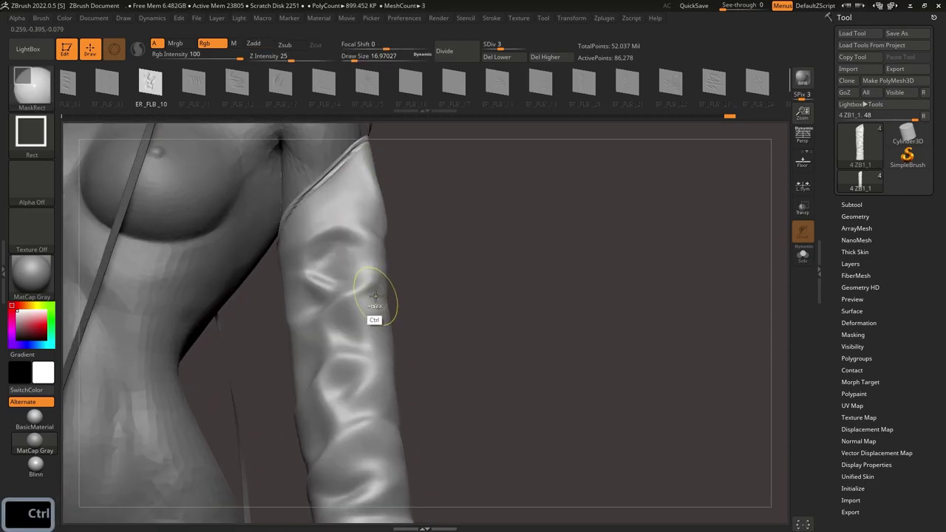
Step: Raise the sleeve to subdivision level 6 and smooth the folds just above the plain cuff area
left_click(517, 48)
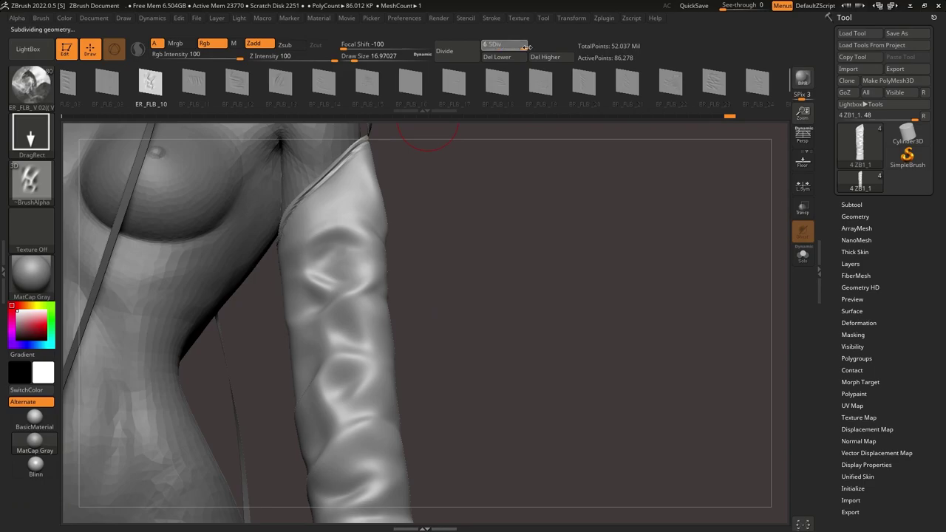
right_click_drag(375, 224, 374, 140, "ctrl")
right_click_drag(373, 340, 375, 284, "alt")
right_click_drag(375, 285, 391, 352, "ctrl")
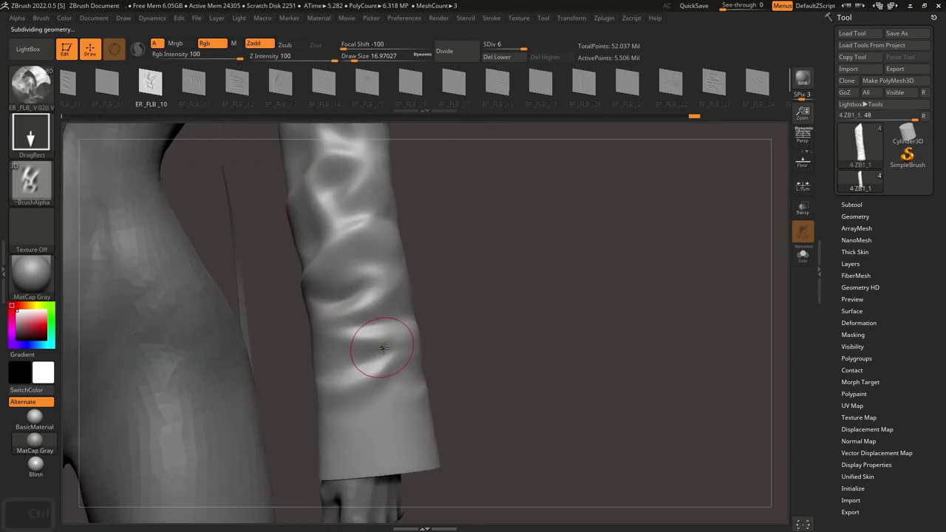
left_click_drag(369, 353, 343, 361, "shift")
Step: Show the whole jacket and examine the folded sleeve next to the body panels
right_click_drag(347, 226, 374, 269, "alt")
key("s")
left_click_drag(363, 268, 374, 268)
mouse_move(374, 269)
right_mouse_down("ctrl")
mouse_move(365, 193)
mouse_move(388, 270)
mouse_move(370, 197)
mouse_move(386, 215)
right_mouse_up("ctrl")
mouse_move(386, 214)
right_mouse_down("ctrl")
mouse_move(385, 191)
mouse_move(372, 195)
right_mouse_up("ctrl")
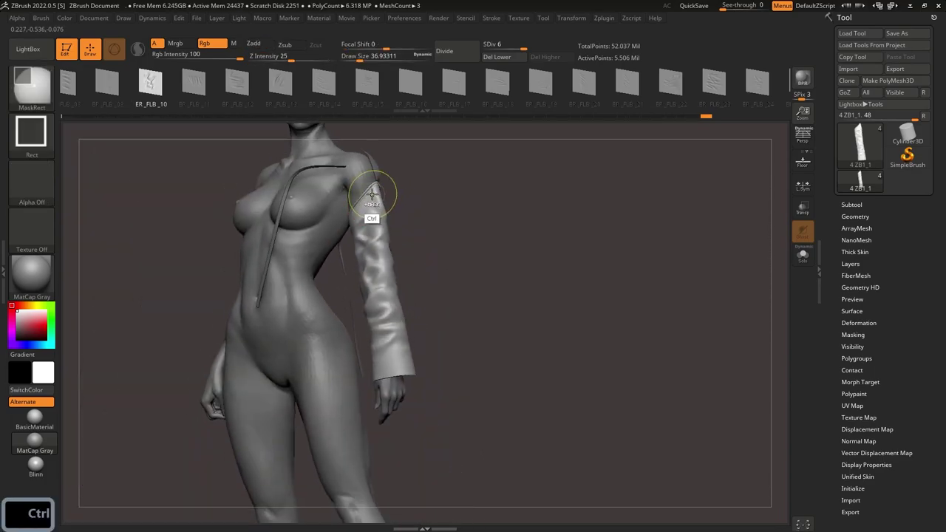
left_click(588, 220, "ctrl+shift")
mouse_move(430, 207)
right_mouse_down()
mouse_move(419, 177)
mouse_move(448, 191)
right_mouse_up()
mouse_move(447, 190)
right_mouse_down("alt")
mouse_move(465, 226)
mouse_move(476, 202)
mouse_move(465, 186)
mouse_move(441, 255)
mouse_move(460, 230)
mouse_move(449, 369)
right_mouse_up("alt")
right_click(463, 203, "ctrl")
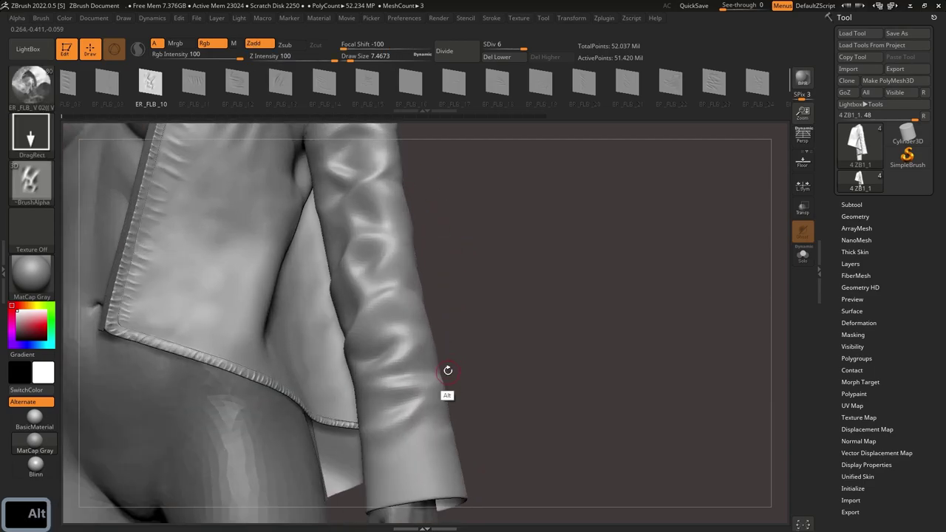
Step: Isolate the sleeve again around its cuff and set the draw size to about 3.1
key("ctrl+z")
key("ctrl+z")
key("ctrl+z")
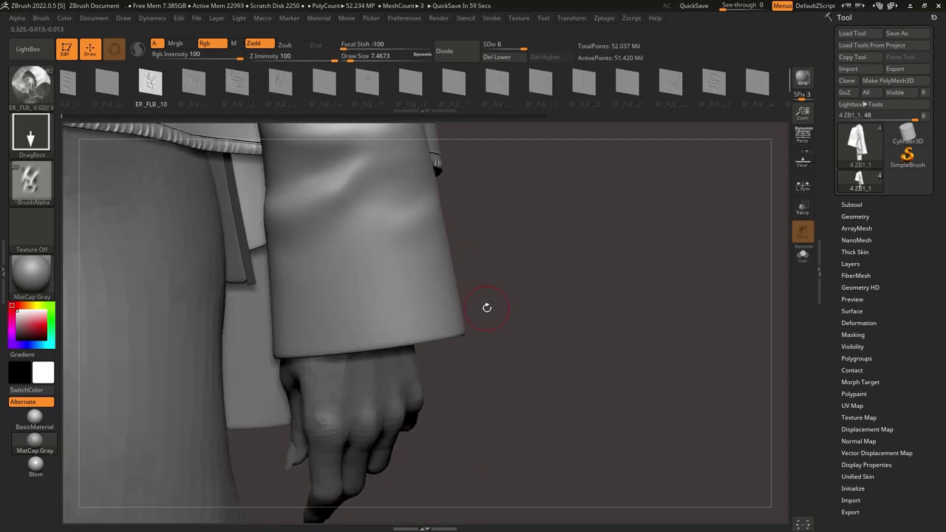
right_click_drag(487, 307, 464, 217)
key("s")
left_click_drag(342, 291, 338, 293)
mouse_move(340, 302)
right_mouse_down()
mouse_move(344, 329)
mouse_move(386, 377)
right_mouse_up()
left_click(389, 318, "ctrl+shift")
right_click_drag(390, 318, 368, 314)
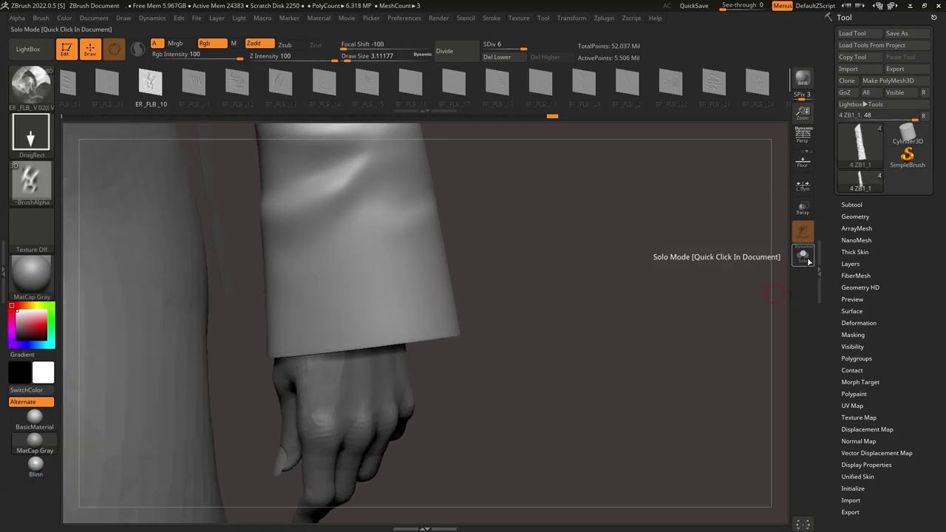
left_click(807, 261)
left_click(673, 256)
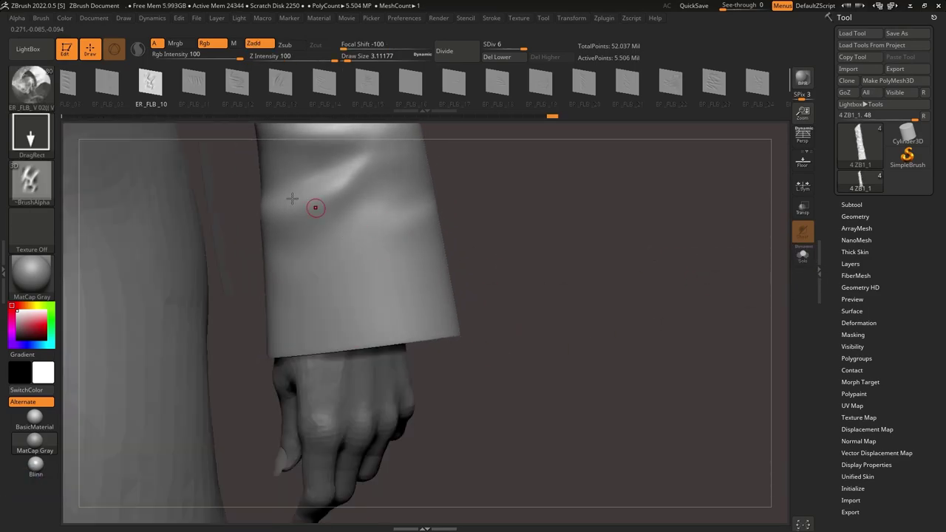
Step: Load an MSA_ClothSeam brush with a puckered alpha, try one stroke across the cuff and undo it
left_click(31, 49)
double_click(93, 285)
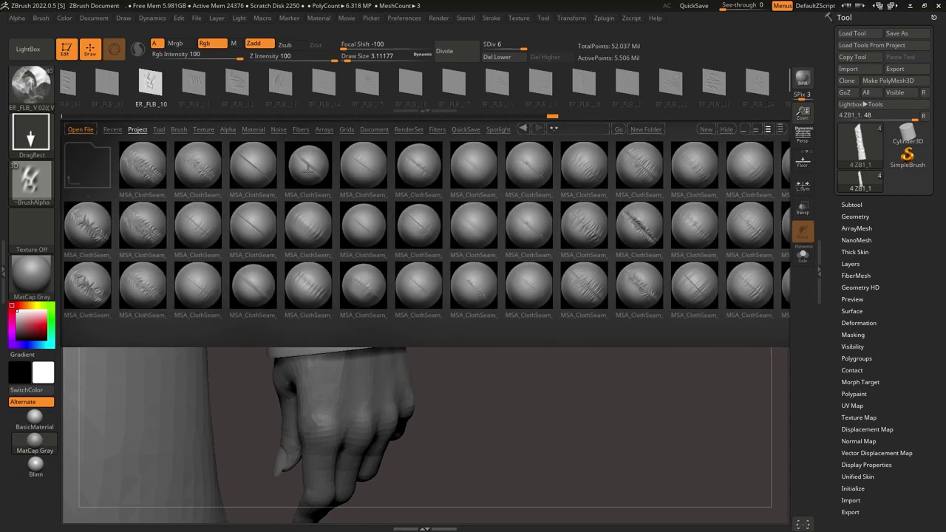
double_click(308, 172)
left_click_drag(315, 274, 416, 263)
right_click_drag(340, 274, 342, 321, "ctrl")
key("ctrl+z")
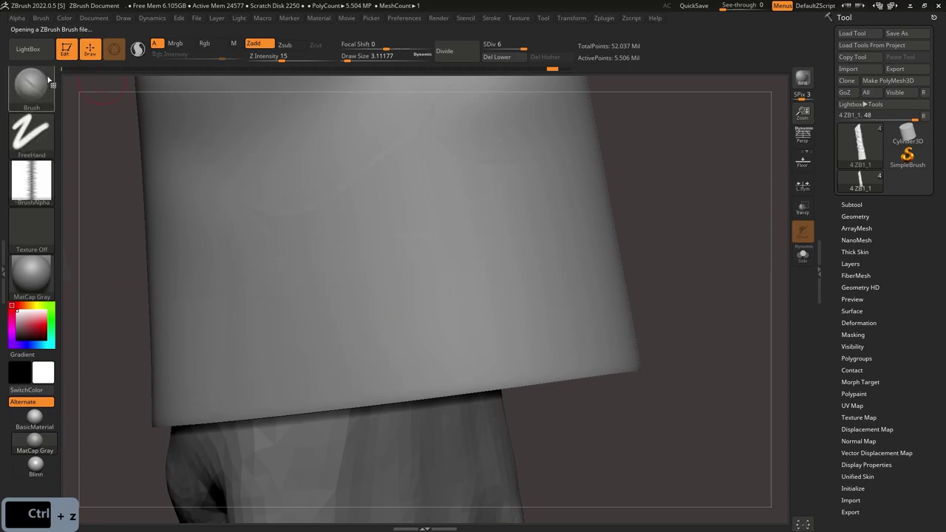
Step: Load a plainer MSA_ClothSeam brush at intensity 30, try a stroke across the cuff and undo it
left_click(39, 78)
left_click(31, 50)
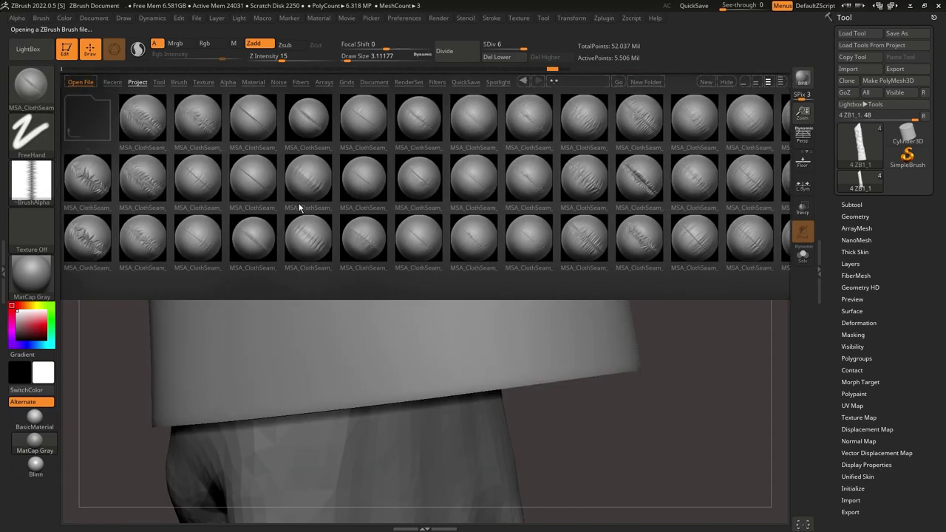
double_click(252, 124)
left_click_drag(228, 337, 445, 318)
key("ctrl+z")
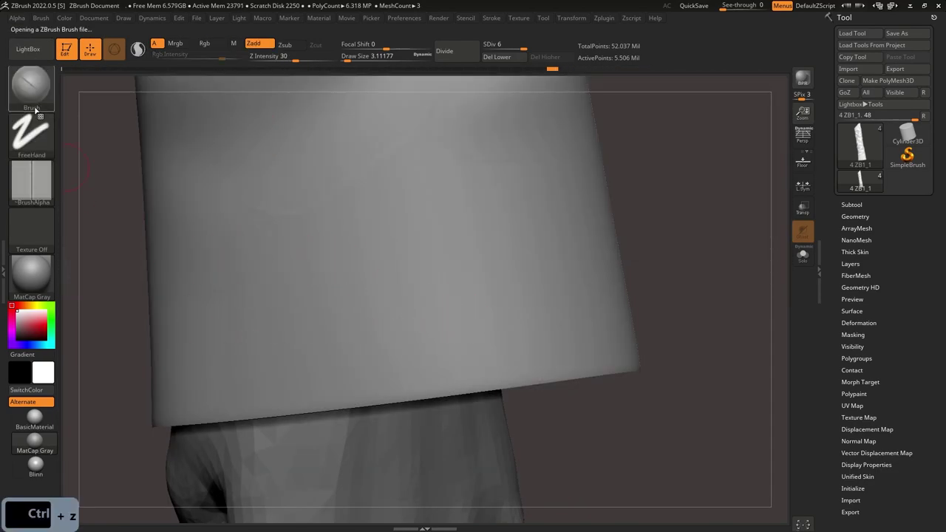
Step: Load the MSA_ClothSeam brush with intensity 18 and try inverted seam strokes across the cuff
left_click(31, 50)
double_click(254, 189)
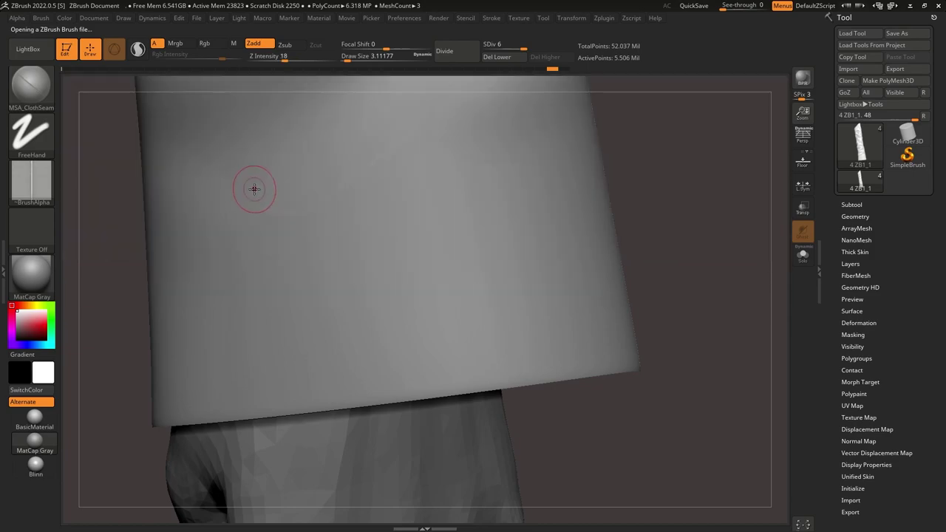
key("ctrl+z")
right_click_drag(341, 260, 392, 263)
left_click_drag(315, 329, 368, 324, "alt")
left_click_drag(512, 297, 532, 292, "alt")
mouse_move(303, 280)
right_mouse_down("ctrl")
mouse_move(294, 198)
mouse_move(306, 280)
right_mouse_up("ctrl")
key("ctrl+z")
Step: Reduce the draw size and smooth the plain surface around the cuff from several sides
key("s")
left_click_drag(341, 285, 333, 285)
mouse_move(333, 285)
right_mouse_down()
mouse_move(241, 376)
mouse_move(272, 273)
mouse_move(364, 365)
right_mouse_up()
left_click_drag(370, 325, 482, 344, "shift")
right_click_drag(347, 343, 451, 340)
mouse_move(381, 340)
left_mouse_down("shift")
mouse_move(566, 240)
mouse_move(634, 239)
left_mouse_up("shift")
mouse_move(634, 239)
right_mouse_down()
mouse_move(518, 259)
mouse_move(414, 347)
right_mouse_up()
mouse_move(413, 347)
right_mouse_down("ctrl")
mouse_move(406, 288)
mouse_move(402, 348)
right_mouse_up("ctrl")
Step: Try a regular and an inverted seam stroke across the cuff, undoing each one
left_click_drag(297, 288, 455, 297)
key("ctrl+z")
left_click_drag(305, 270, 459, 281, "alt")
key("ctrl+z")
Step: Try an inverted seam stroke above the cuff edge with draw size about 11.7, then undo it
key("s")
left_click_drag(363, 262, 357, 262)
left_click_drag(270, 296, 417, 300, "alt")
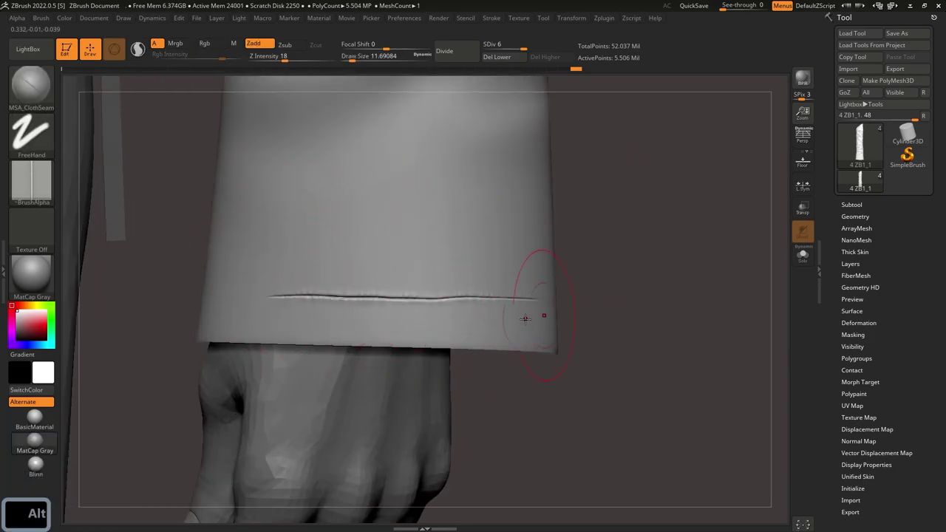
key("ctrl+z")
key("ctrl+z")
key("ctrl+z")
key("ctrl+z")
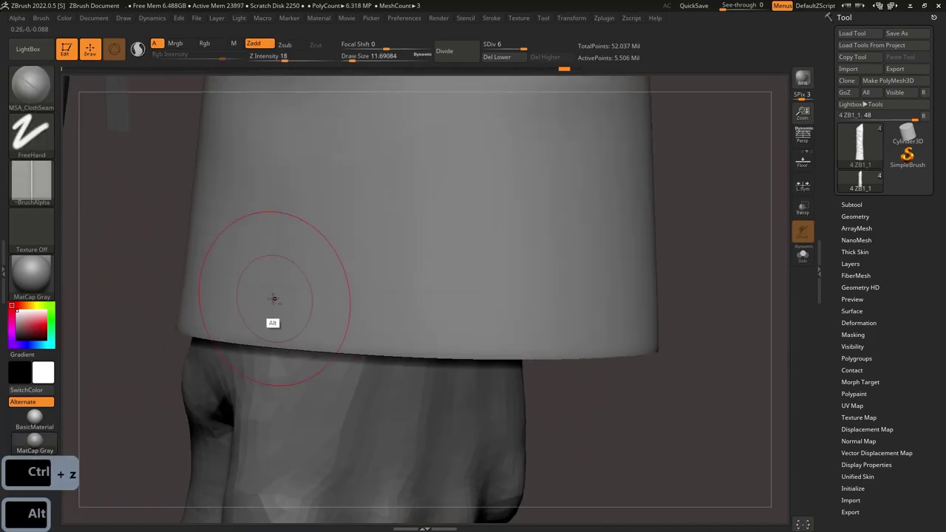
Step: Try another inverted seam along the cuff edge, compare it with the leather jacket reference, and undo it
left_click_drag(250, 295, 570, 316, "alt")
mouse_move(401, 319)
right_mouse_down("ctrl")
mouse_move(374, 142)
mouse_move(384, 303)
right_mouse_up("ctrl")
right_click_drag(384, 302, 448, 355, "alt")
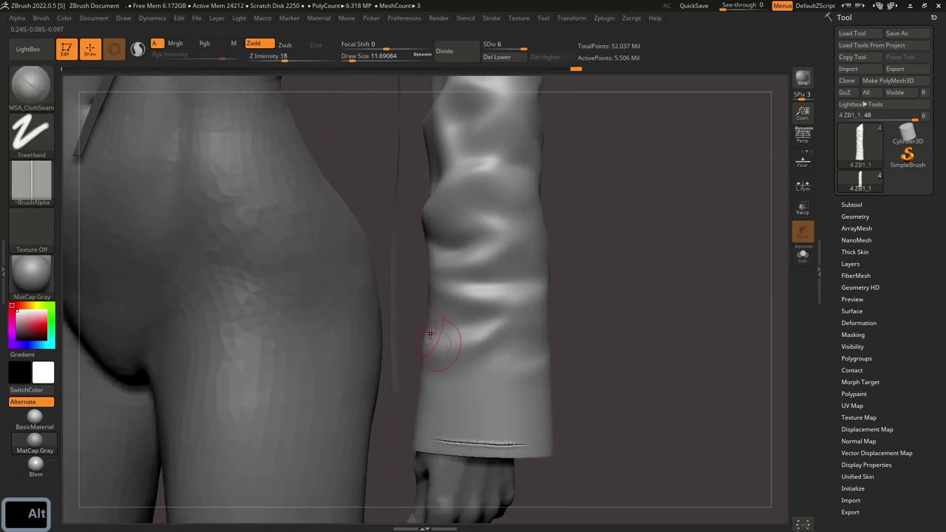
key("ctrl+z")
key("ctrl+z")
key("ctrl+z")
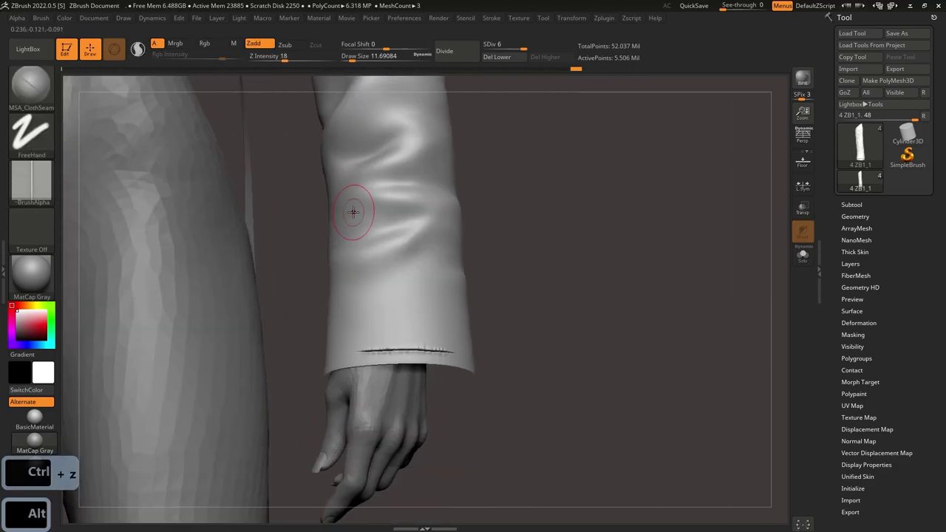
key("alt+Tab")
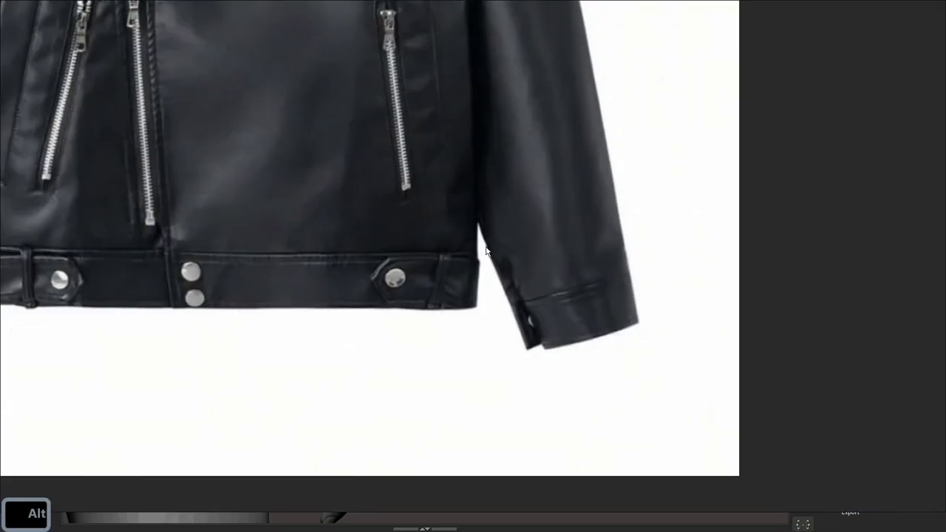
key("alt+Tab")
key("ctrl+z")
Step: Load the seam_12 brush from the BRUSHES CLO BB folder and test one stroke across the cuff, undoing it
left_click(28, 51)
double_click(87, 121)
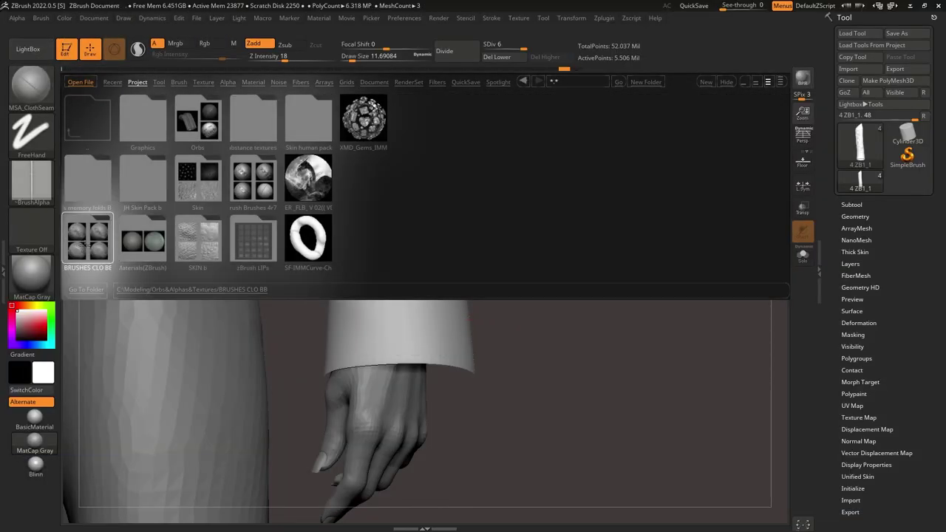
left_click(86, 244)
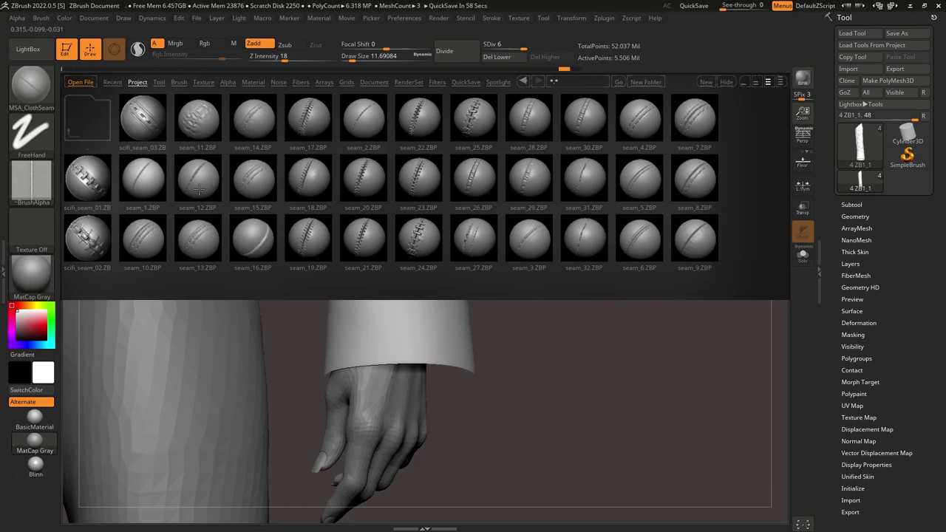
double_click(199, 189)
left_click_drag(371, 325, 448, 327)
right_click_drag(448, 327, 532, 377, "ctrl")
key("ctrl+z")
Step: Set the draw size to about 4.3 and try a seam_12 stroke along the cuff edge, undoing it
mouse_move(473, 281)
right_mouse_down()
mouse_move(452, 242)
mouse_move(439, 249)
right_mouse_up()
key("s")
mouse_move(235, 399)
left_mouse_down()
mouse_move(253, 400)
mouse_move(230, 400)
left_mouse_up()
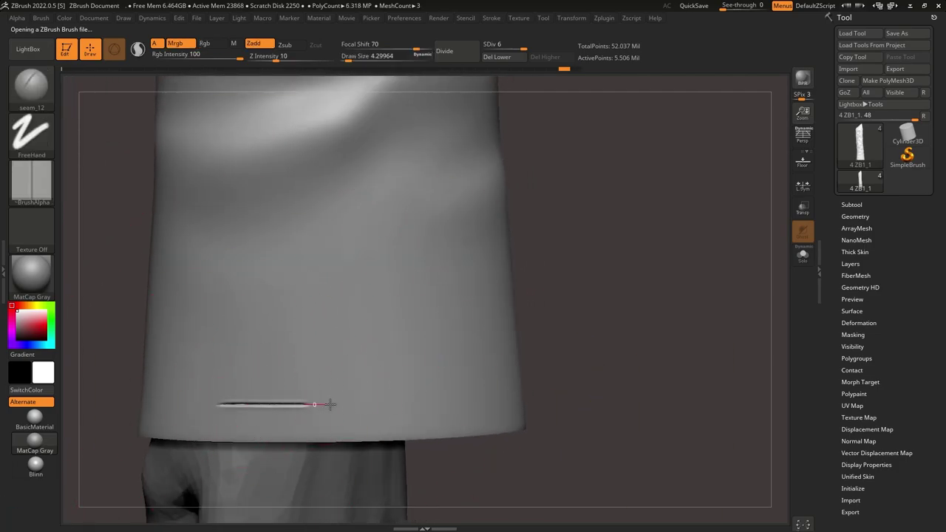
left_click_drag(417, 403, 467, 401)
mouse_move(316, 427)
right_mouse_down("ctrl")
mouse_move(336, 391)
mouse_move(306, 299)
mouse_move(342, 323)
mouse_move(332, 278)
right_mouse_up("ctrl")
key("ctrl+z")
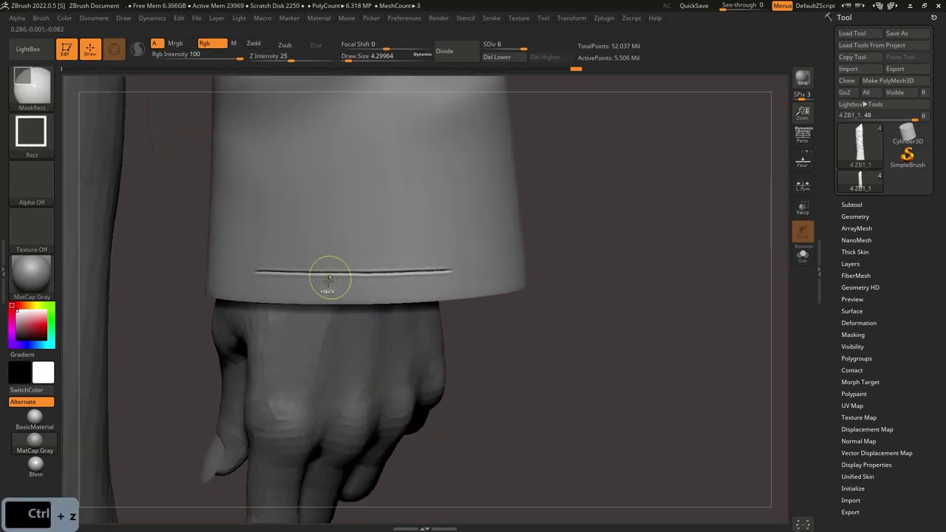
Step: Try two more seam_12 strokes at intensity 10 just above the cuff edge, undoing both
left_click_drag(247, 276, 285, 278)
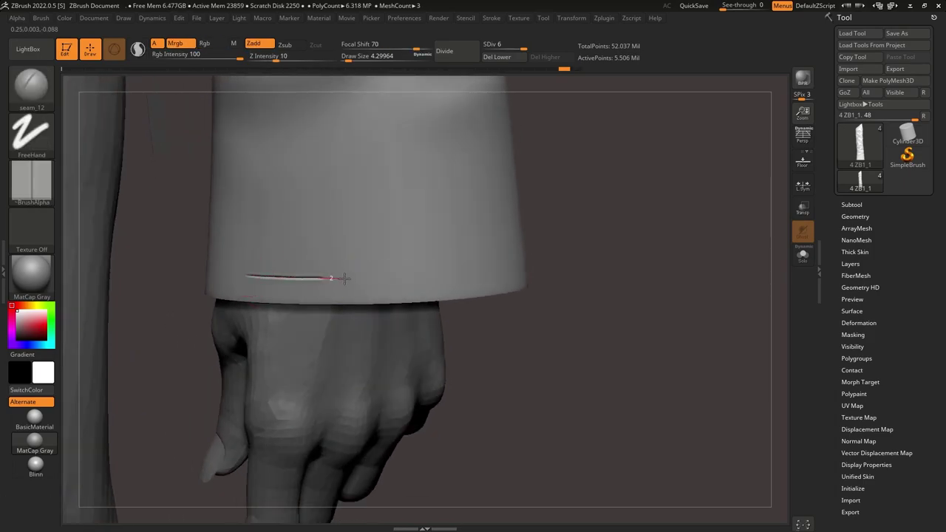
left_click_drag(397, 274, 402, 276)
key("ctrl+z")
left_click_drag(264, 279, 327, 281)
key("ctrl+z")
Step: Raise the brush intensity to 15 and try seam_12 strokes along the cuff at closer range, undoing them
right_click_drag(277, 248, 254, 283, "ctrl")
left_click_drag(232, 284, 322, 278)
key("ctrl+z")
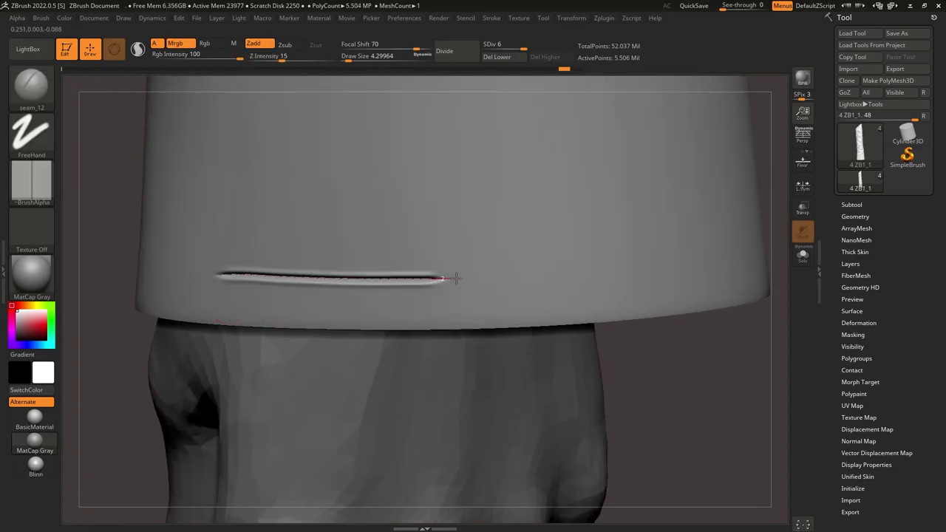
left_click_drag(512, 280, 557, 277)
mouse_move(547, 277)
right_mouse_down("alt")
mouse_move(435, 256)
mouse_move(402, 158)
mouse_move(398, 261)
right_mouse_up("alt")
key("ctrl+z")
key("ctrl+z")
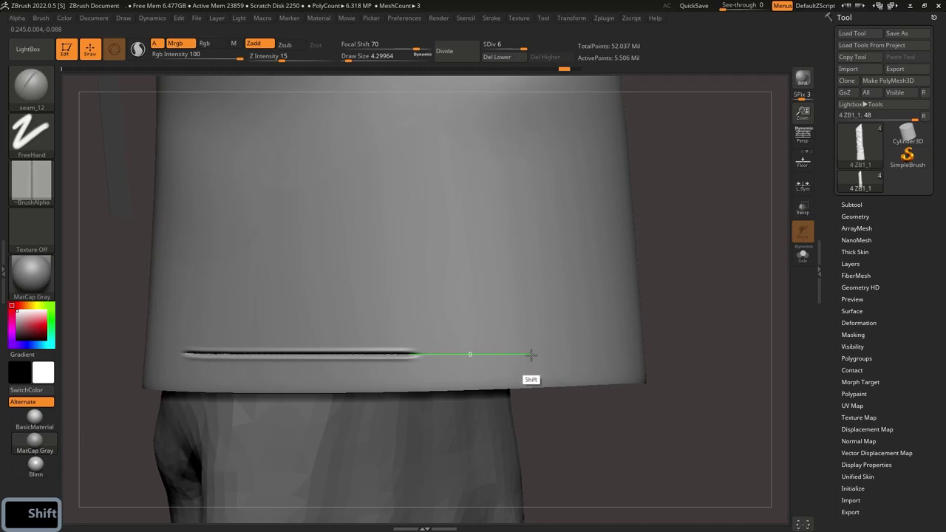
right_click_drag(534, 350, 517, 337)
key("ctrl+z")
right_click_drag(256, 351, 347, 288)
right_click_drag(340, 255, 336, 222, "ctrl")
mouse_move(336, 222)
right_mouse_down()
mouse_move(334, 268)
mouse_move(372, 237)
mouse_move(244, 274)
right_mouse_up()
mouse_move(244, 274)
right_mouse_down("ctrl")
mouse_move(234, 310)
mouse_move(208, 321)
right_mouse_up("ctrl")
key("ctrl+z")
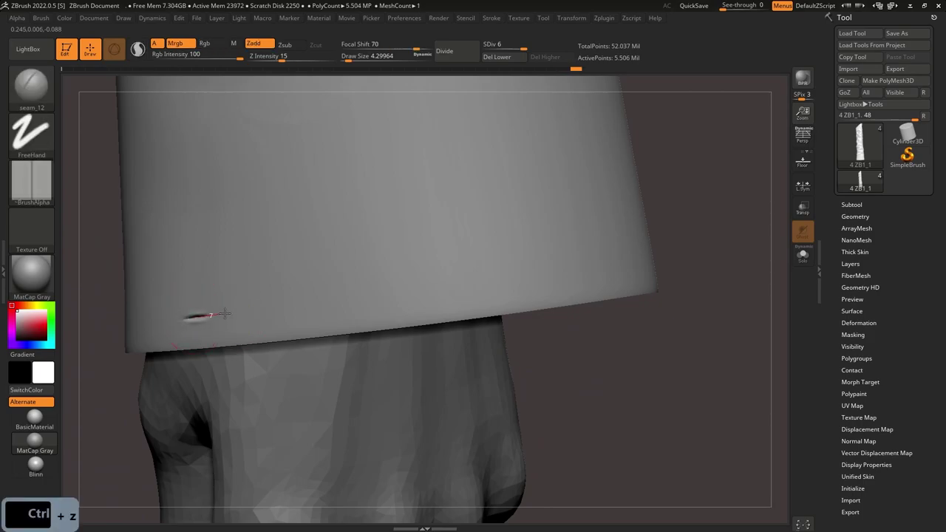
left_click_drag(256, 306, 284, 301)
key("ctrl+z")
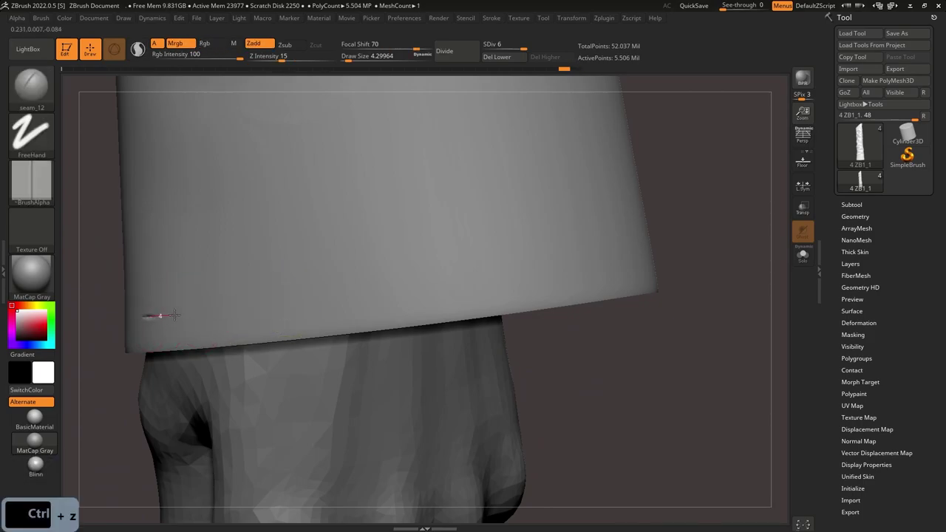
Step: Carve a seam around the sleeve cuff with the seam_12 brush, running parallel to and just above its lower edge
left_click_drag(208, 302, 293, 299)
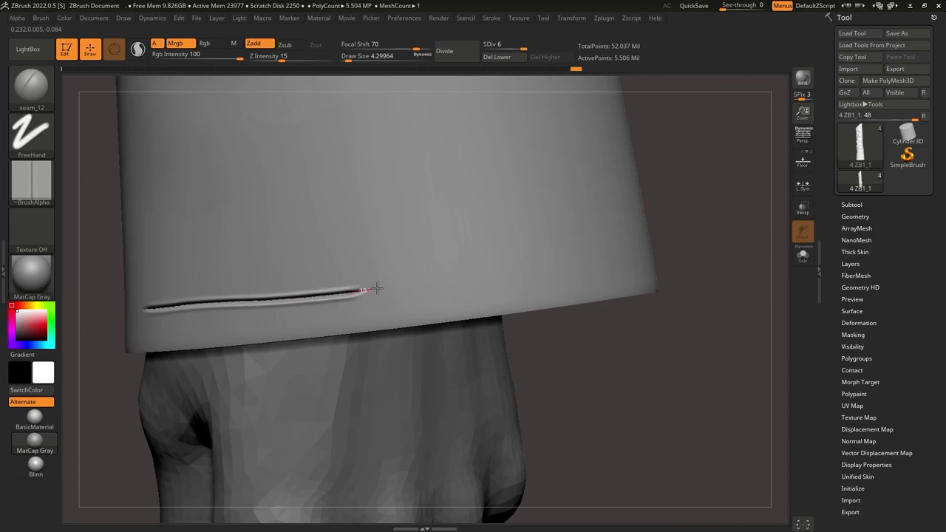
left_click_drag(534, 266, 571, 259)
mouse_move(572, 259)
right_mouse_down()
mouse_move(338, 310)
mouse_move(177, 313)
right_mouse_up()
key("ctrl+z")
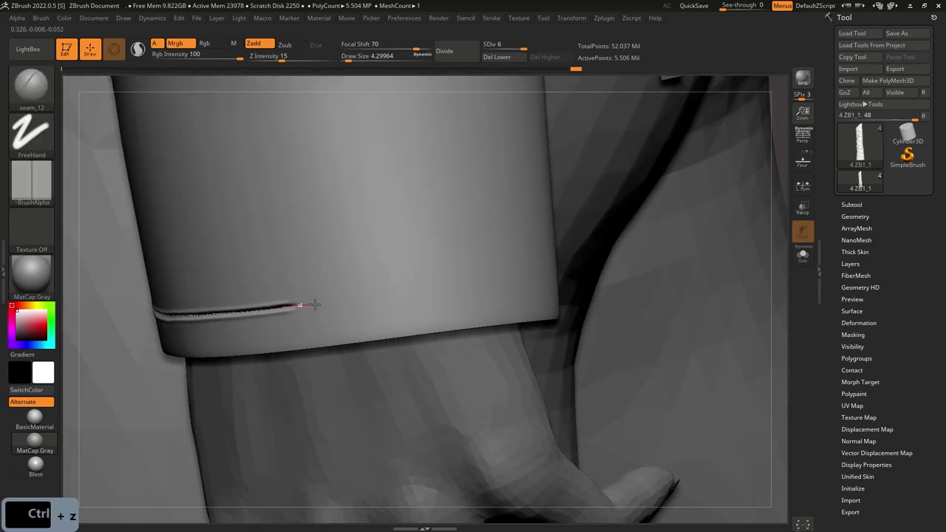
left_click_drag(297, 304, 377, 296)
left_click_drag(508, 283, 515, 281)
mouse_move(516, 282)
right_mouse_down()
mouse_move(468, 303)
mouse_move(273, 313)
right_mouse_up()
left_click_drag(243, 311, 283, 309)
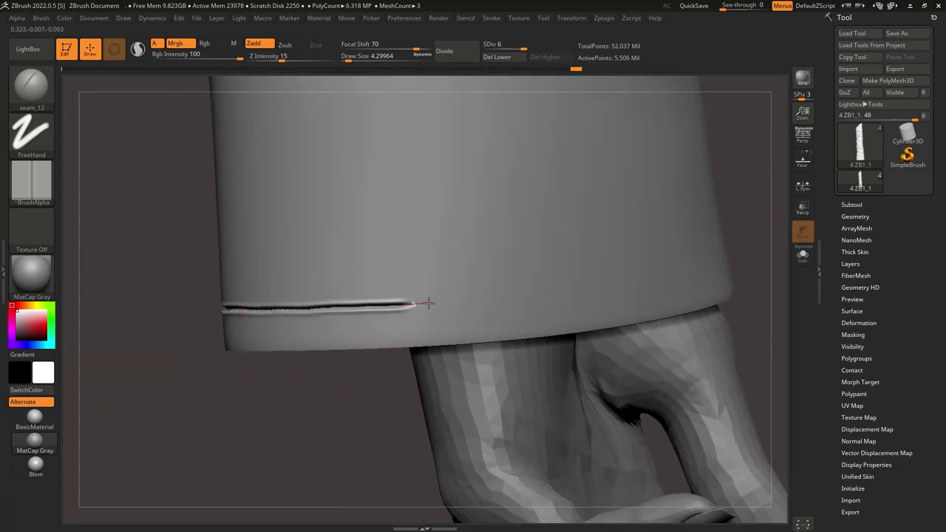
right_click_drag(320, 310, 258, 307)
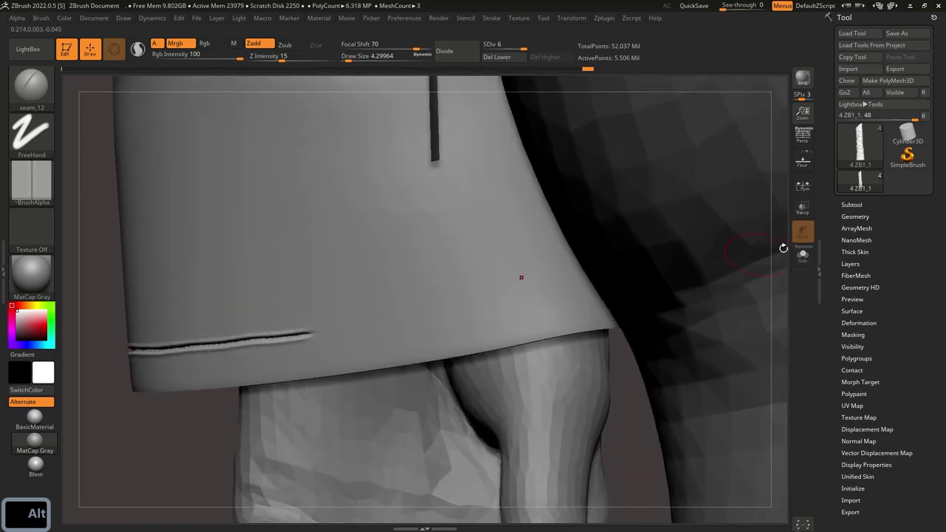
Step: Isolate the sleeve, carve the missing stretch of the cuff seam to close the loop, and bring the other parts back
left_click(803, 256)
right_click_drag(390, 305, 348, 297, "alt")
key("ctrl+z")
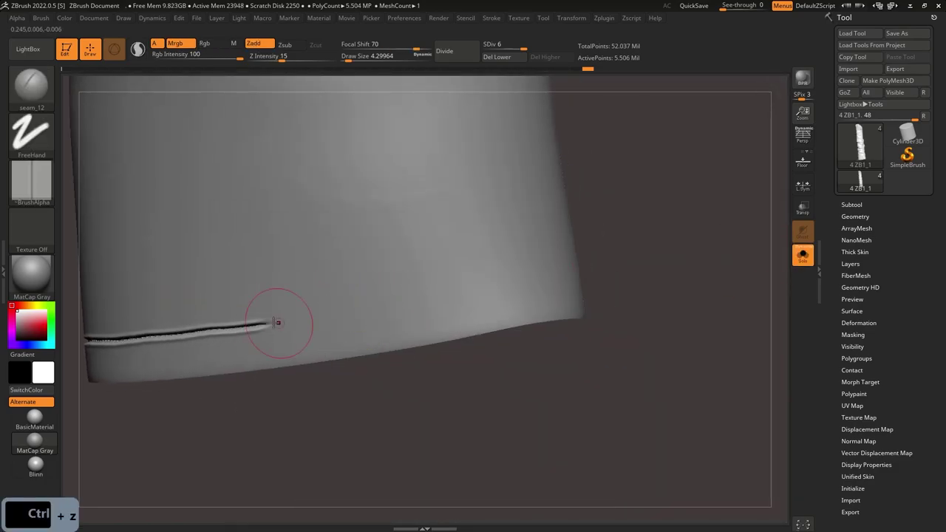
key("ctrl+z")
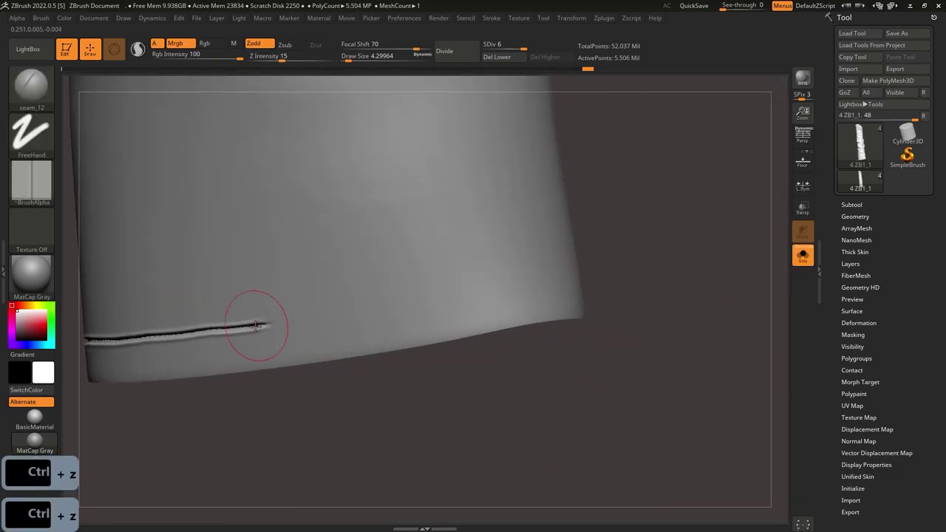
right_click_drag(489, 299, 339, 340)
right_click_drag(340, 340, 371, 320)
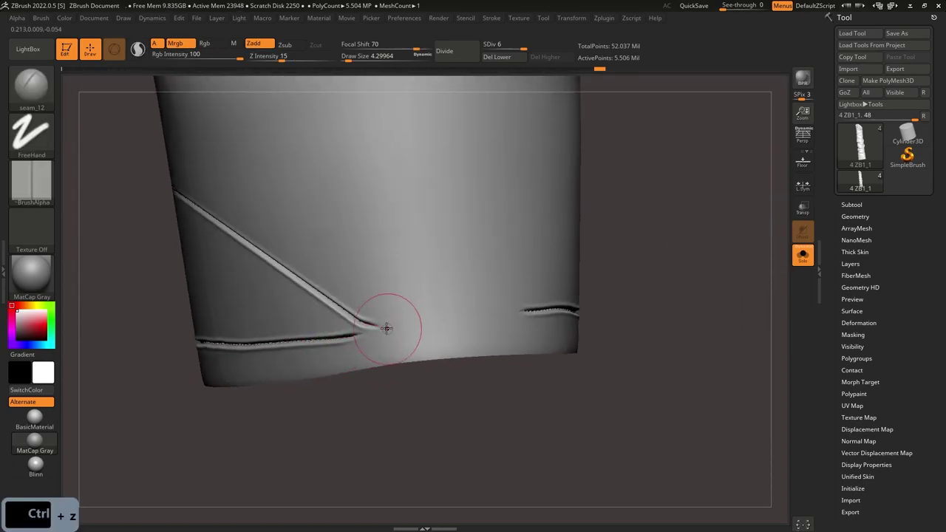
mouse_move(542, 312)
right_mouse_down("ctrl")
mouse_move(441, 172)
mouse_move(507, 315)
mouse_move(510, 384)
mouse_move(497, 249)
mouse_move(469, 348)
mouse_move(498, 306)
mouse_move(479, 281)
right_mouse_up("ctrl")
left_click(802, 255)
Step: Close the brush library and switch to the Move brush
key("b")
key("comma")
key("m")
key("Escape")
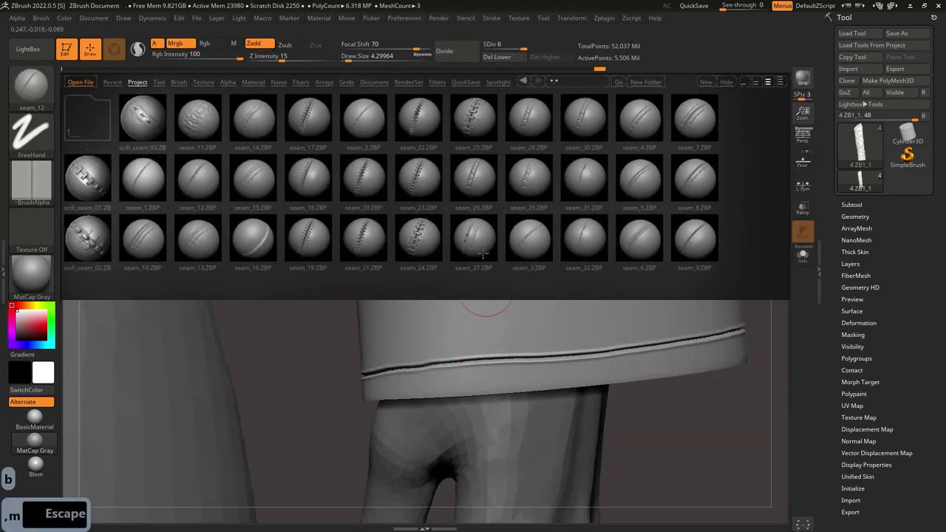
key("comma")
key("b")
key("m")
key("v")
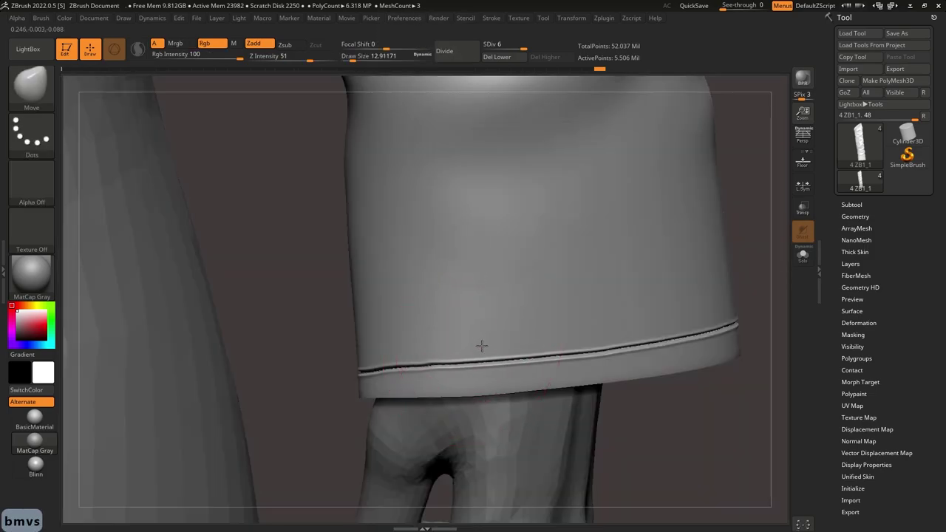
Step: Isolate the sleeve, straighten the cuff seam with the Move brush at draw size 7.4673, and show the other parts again
right_click_drag(508, 334, 528, 328)
left_click(804, 256)
mouse_move(305, 359)
right_mouse_down("alt")
mouse_move(362, 338)
mouse_move(403, 373)
mouse_move(452, 320)
right_mouse_up("alt")
left_click_drag(451, 320, 452, 324)
key("ctrl+z")
key("s")
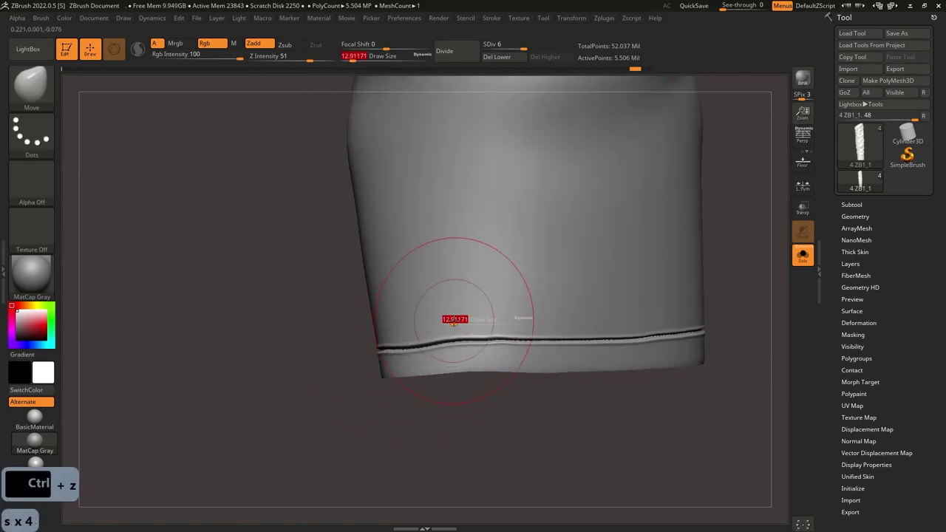
right_click_drag(456, 326, 490, 321)
left_click_drag(489, 321, 485, 317)
mouse_move(485, 318)
right_mouse_down("alt")
mouse_move(470, 308)
mouse_move(484, 212)
mouse_move(461, 243)
mouse_move(551, 349)
right_mouse_up("alt")
right_click_drag(551, 348, 467, 299, "alt")
left_click(803, 255)
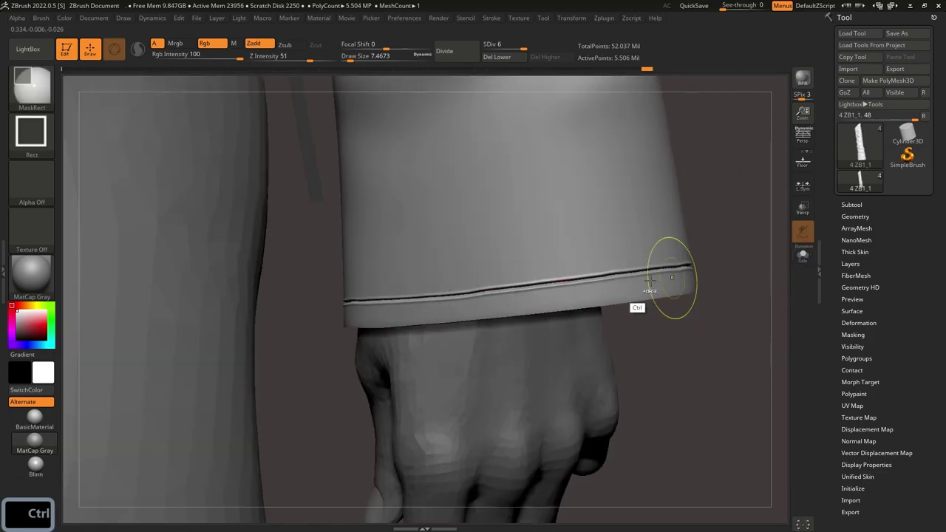
Step: Unhide the rest of the jacket so the whole garment shows
right_click_drag(692, 274, 675, 253, "ctrl")
left_click(676, 254, "ctrl+shift")
right_click_drag(534, 283, 502, 314, "ctrl")
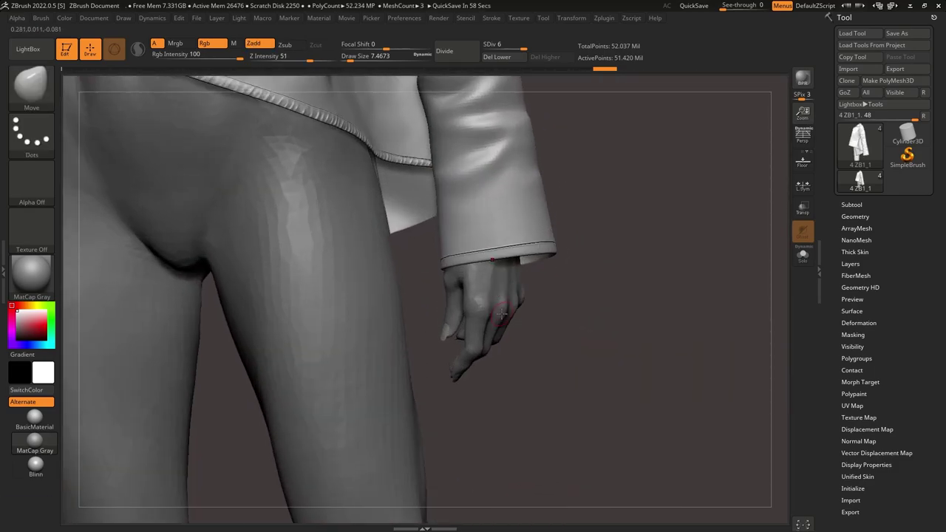
Step: Browse the cloth seam brushes in the BRUSHES CLO BB folder and close the library
right_click_drag(552, 204, 519, 189, "ctrl")
right_click_drag(520, 189, 524, 318, "alt")
left_click(29, 50)
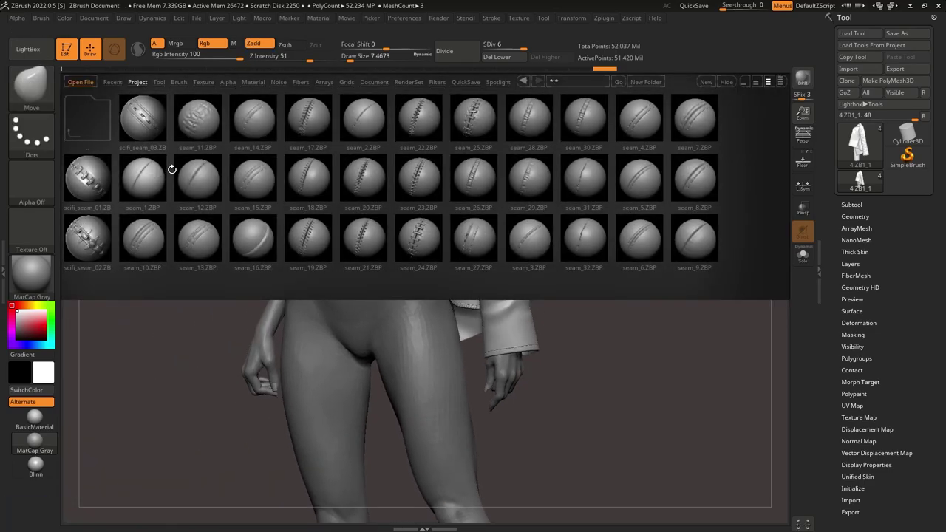
double_click(88, 244)
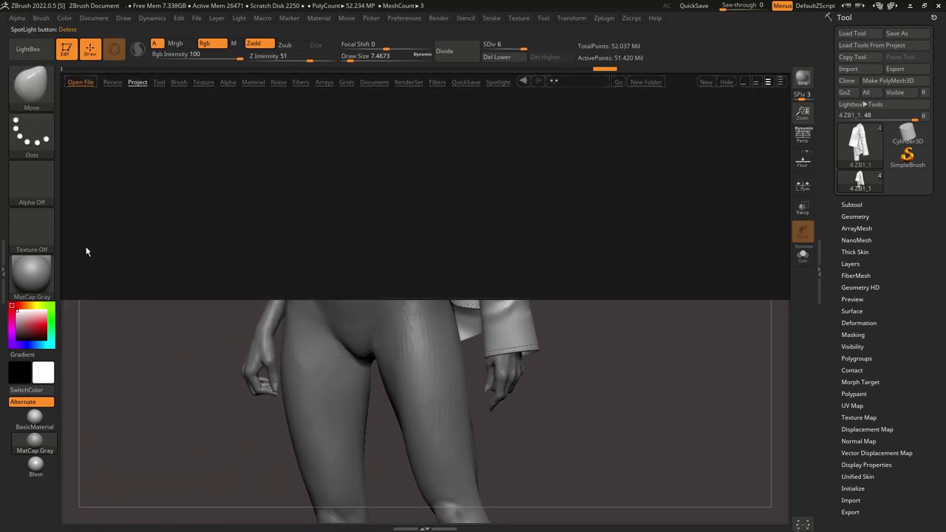
left_click_drag(535, 232, 387, 232)
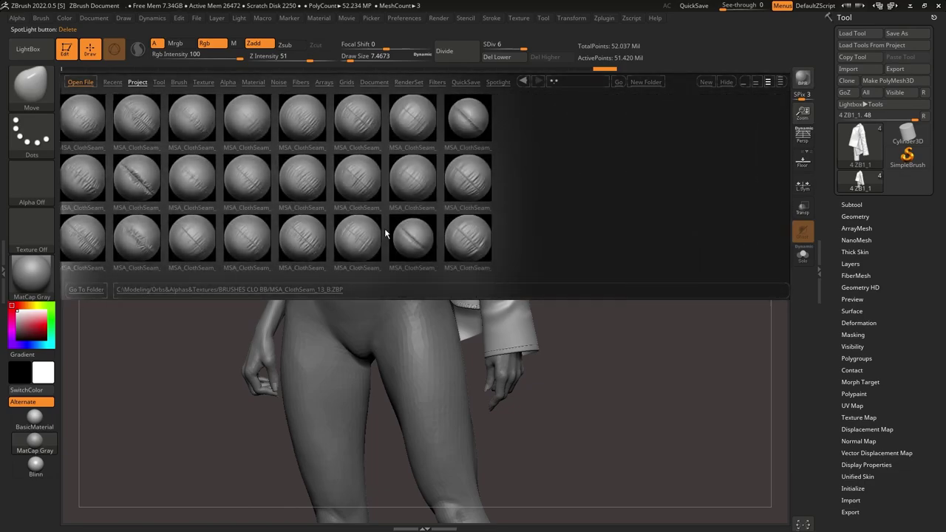
left_click(29, 50)
Step: Focus on the jacket's shoulder seam and lapel and switch to the Inflate brush
mouse_move(555, 299)
right_mouse_down("ctrl")
mouse_move(510, 259)
mouse_move(508, 284)
right_mouse_up("ctrl")
right_click_drag(422, 184, 465, 262, "alt")
right_click_drag(433, 232, 442, 277, "ctrl")
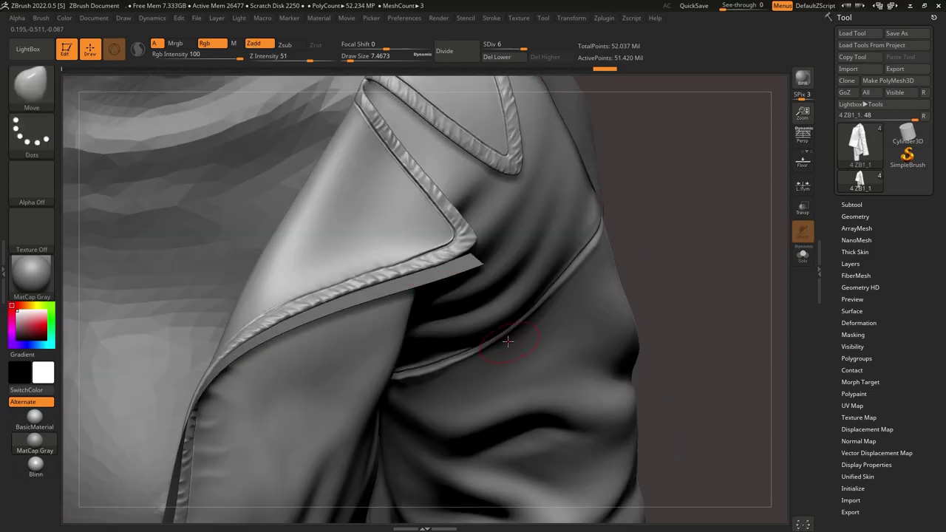
key("b")
key("i")
key("n")
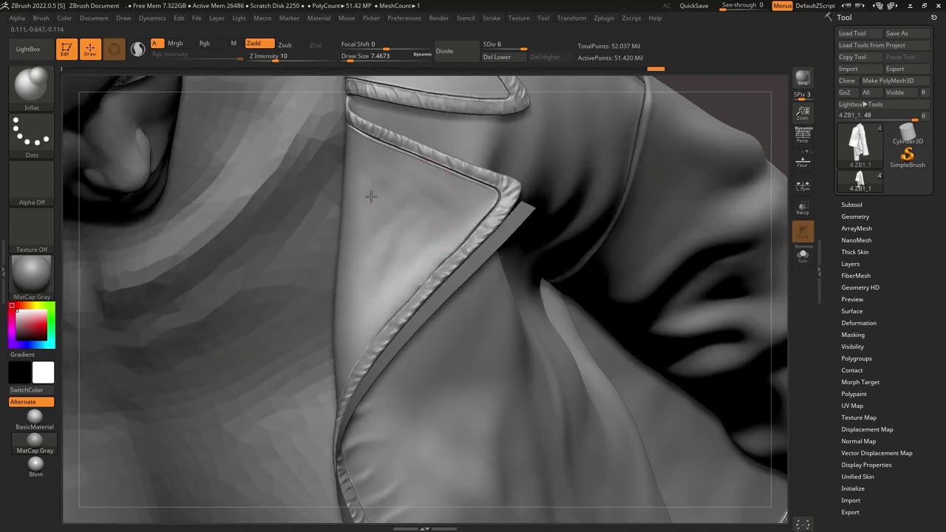
Step: Load the z6_2 material from the Materials(ZBrush) folder inside Orbs&Alphas&Textures and check the collar under it
mouse_move(444, 234)
right_mouse_down()
mouse_move(363, 326)
mouse_move(363, 254)
mouse_move(393, 278)
mouse_move(433, 380)
right_mouse_up()
right_click_drag(332, 293, 357, 230)
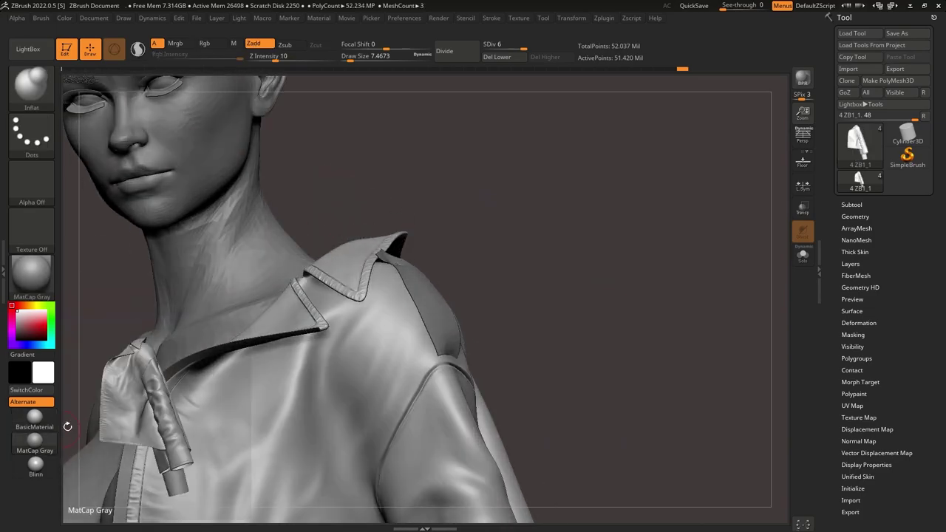
right_click_drag(340, 310, 348, 258, "ctrl")
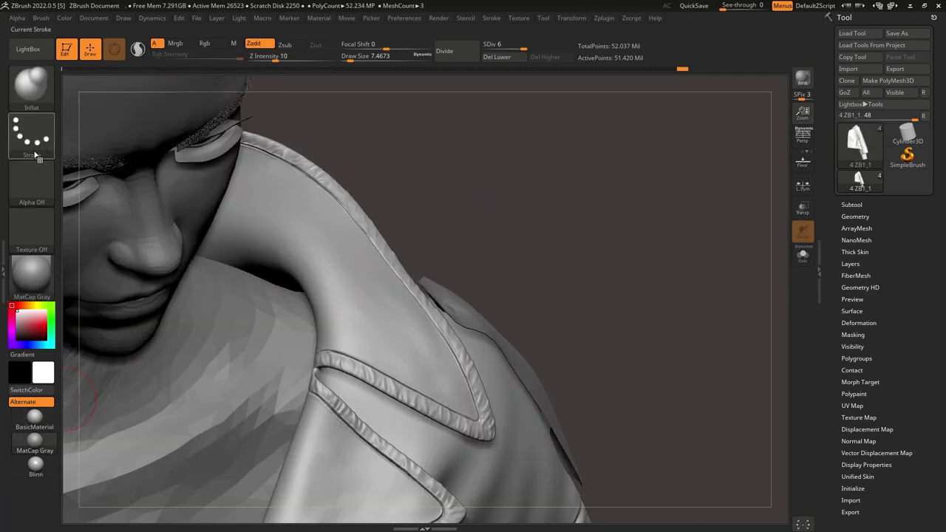
left_click(33, 275)
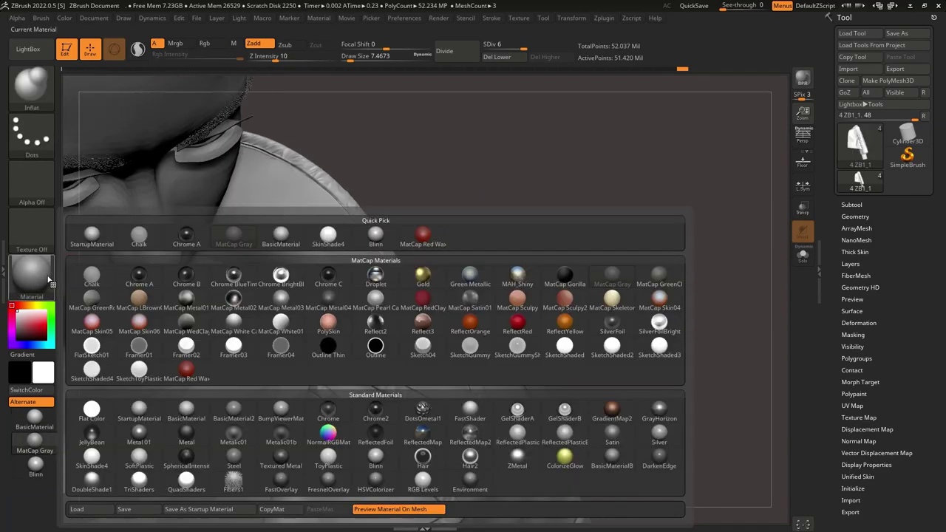
mouse_move(188, 345)
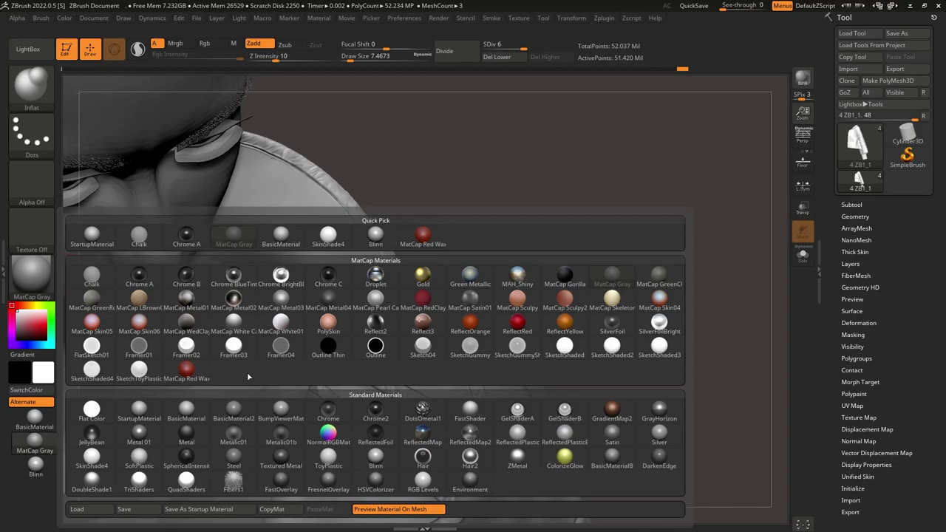
left_click(77, 509)
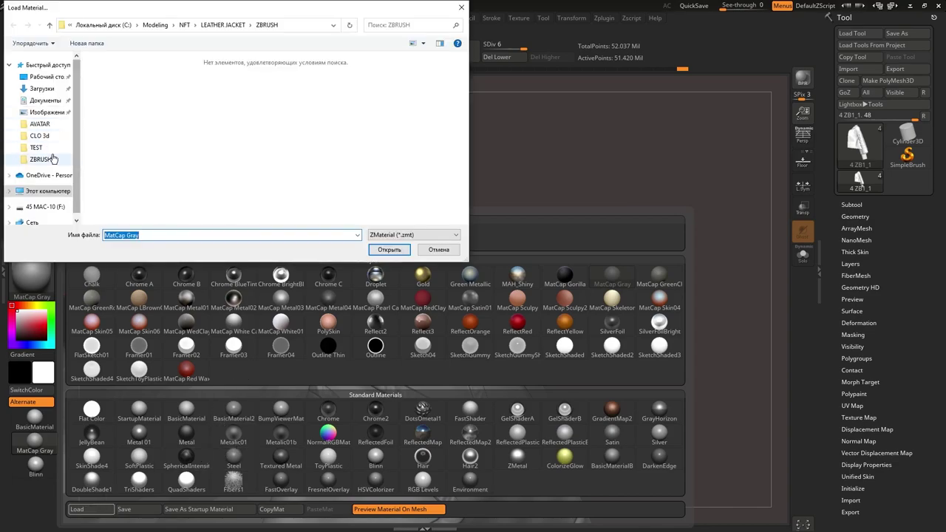
left_click(153, 26)
double_click(140, 155)
double_click(195, 155)
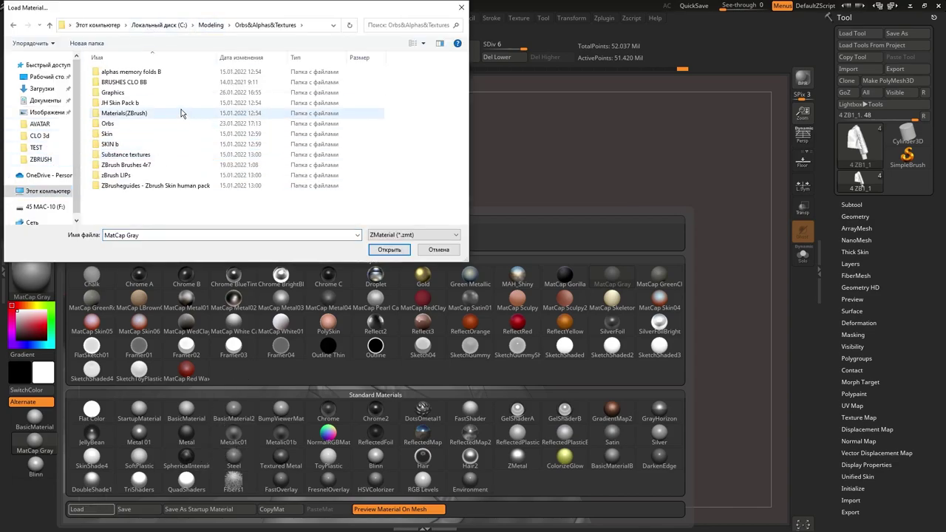
double_click(182, 113)
double_click(175, 83)
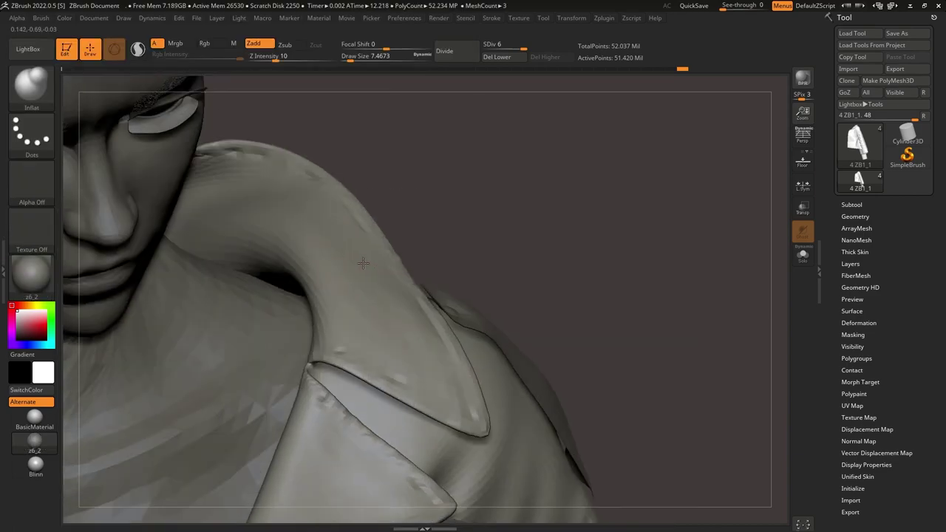
right_click_drag(332, 296, 342, 192)
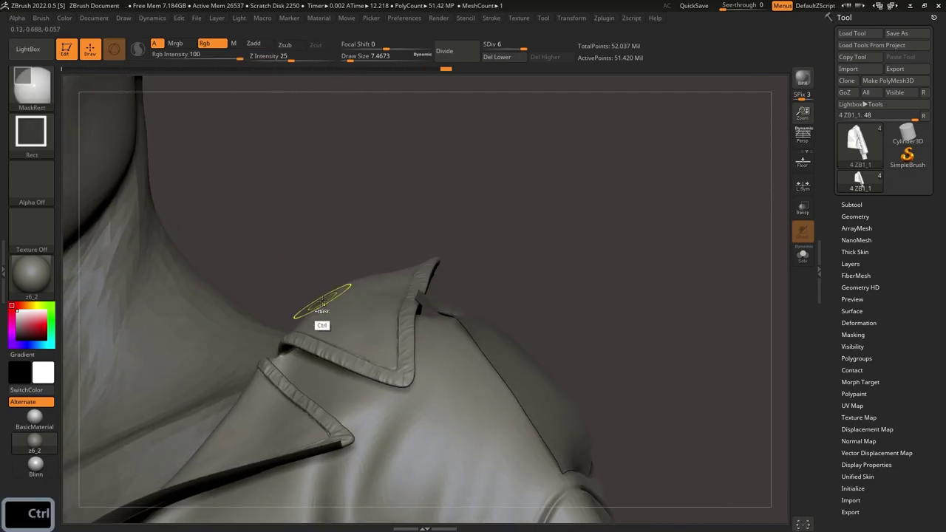
mouse_move(319, 323)
right_mouse_down("alt")
mouse_move(342, 258)
mouse_move(400, 288)
mouse_move(365, 327)
mouse_move(370, 279)
mouse_move(360, 290)
mouse_move(342, 228)
right_mouse_up("alt")
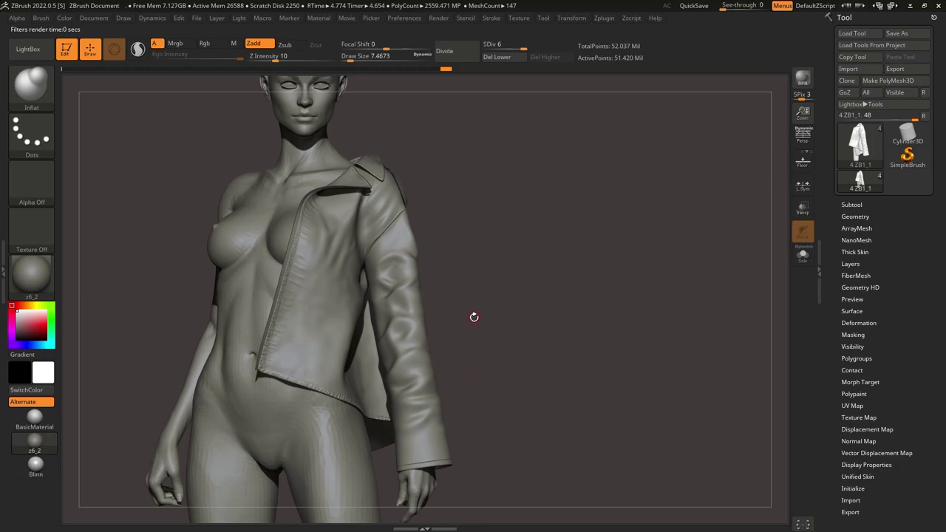
Step: Lower the jacket to subdivision level 3 and set the draw size to 10.53596
right_click_drag(457, 266, 417, 268)
mouse_move(417, 267)
right_mouse_down("ctrl")
mouse_move(413, 224)
mouse_move(456, 228)
right_mouse_up("ctrl")
mouse_move(457, 227)
right_mouse_down("alt")
mouse_move(448, 249)
mouse_move(446, 214)
right_mouse_up("alt")
key("shift+d")
key("shift+d")
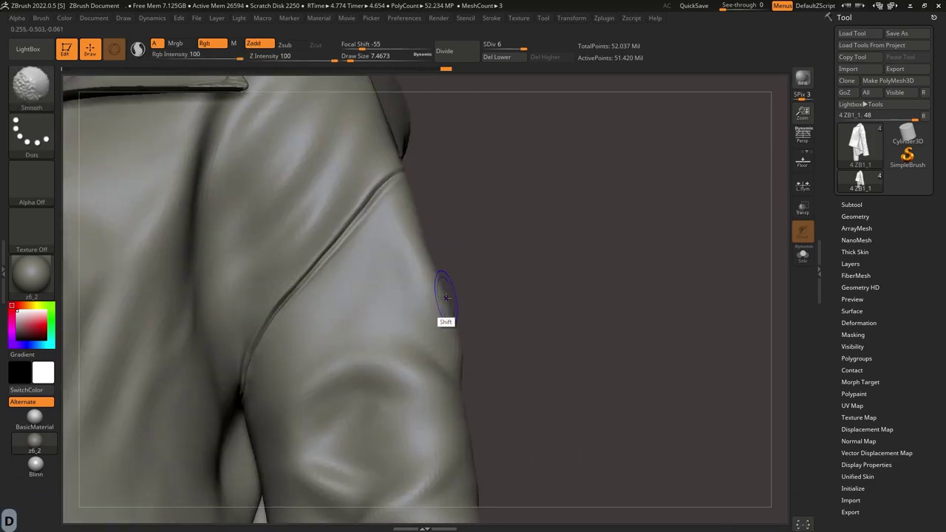
key("shift+d")
right_click_drag(443, 287, 438, 289)
key("s")
mouse_move(439, 288)
left_mouse_down()
mouse_move(435, 312)
mouse_move(464, 334)
left_mouse_up()
key("ctrl+z")
key("ctrl+z")
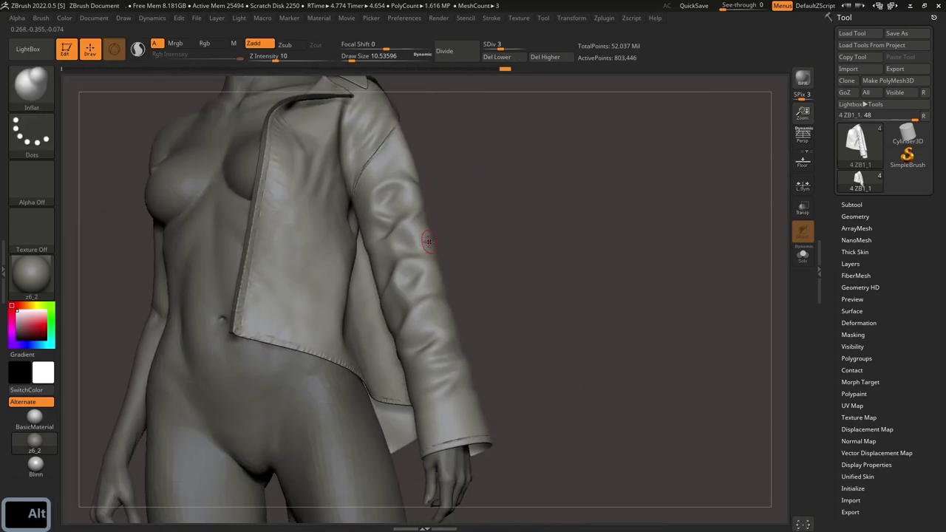
Step: Load the ER_FLB fold brush set from the brush library
left_click(29, 50)
double_click(93, 123)
double_click(309, 181)
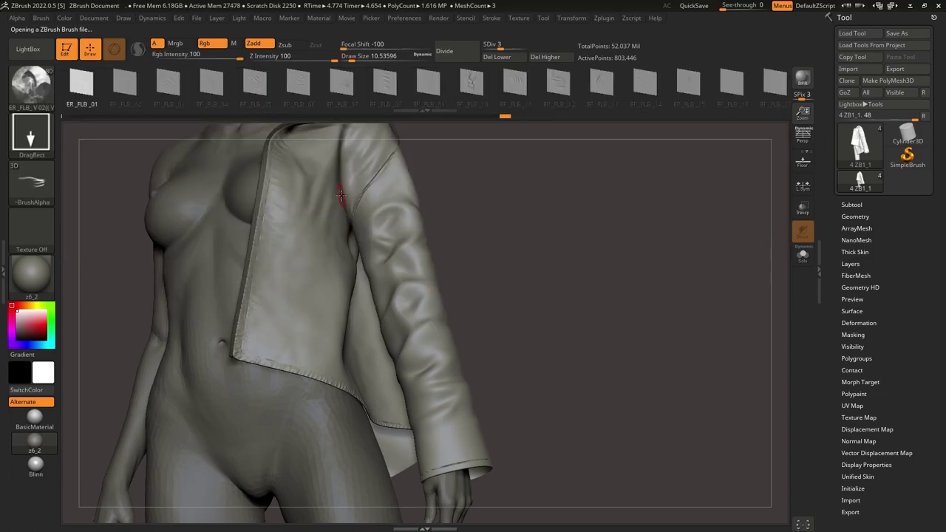
Step: Try stamping folds on the lower sleeve with different fold brushes, undoing the stamps and keeping the ER_FLB_07 variant selected
mouse_move(427, 262)
right_mouse_down("alt")
mouse_move(403, 164)
mouse_move(406, 243)
right_mouse_up("alt")
left_click_drag(436, 325, 411, 453)
key("ctrl+z")
left_click(634, 96)
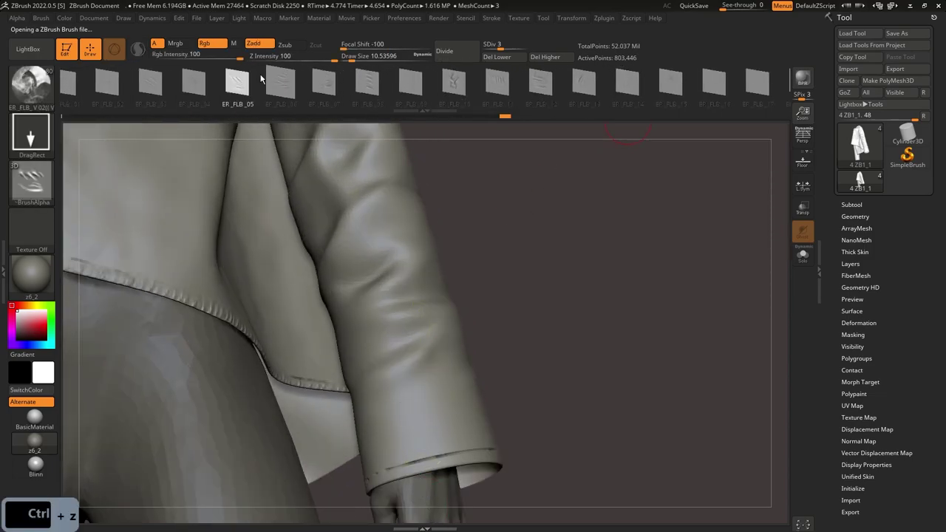
left_click(325, 89)
left_click(365, 88)
left_click(323, 88)
key("ctrl+z")
mouse_move(423, 334)
left_mouse_down("alt")
mouse_move(429, 414)
mouse_move(422, 362)
left_mouse_up("alt")
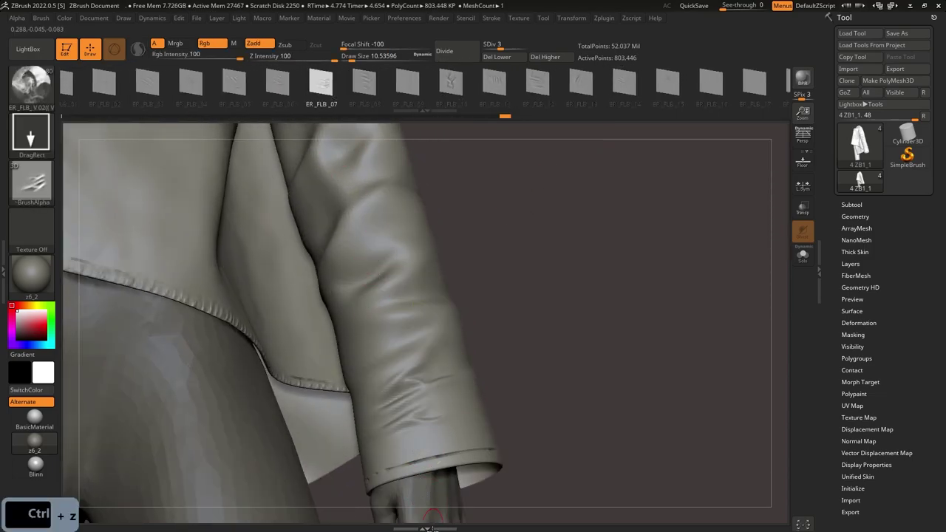
key("ctrl+z")
Step: Set the fold brush's draw size to 15.55142 and raise the jacket to subdivision level 6
right_click_drag(422, 361, 433, 254, "alt")
key("s")
left_click_drag(434, 264, 436, 265)
left_click(527, 50)
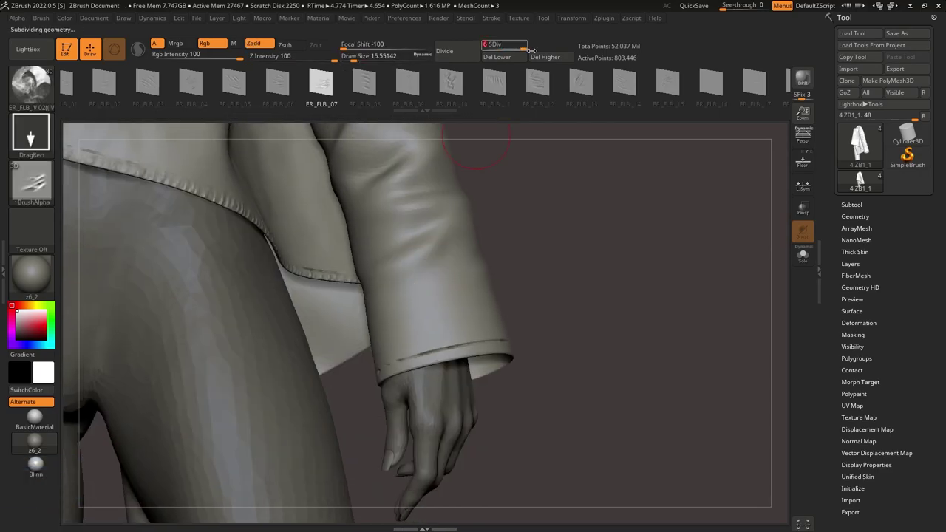
key("ctrl+z")
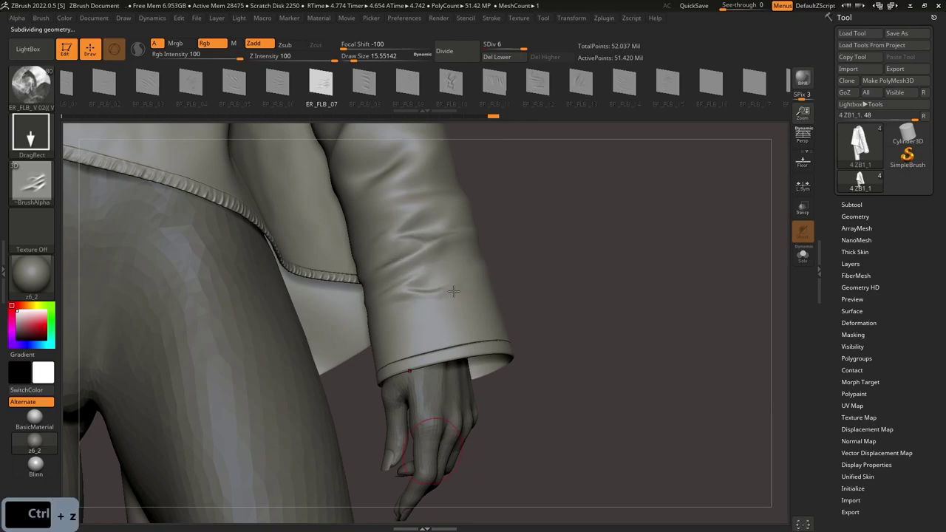
Step: Isolate the sleeve and try stamping ER_FLB_07 folds just above the cuff, undoing the stamps
left_click(454, 282, "ctrl+shift")
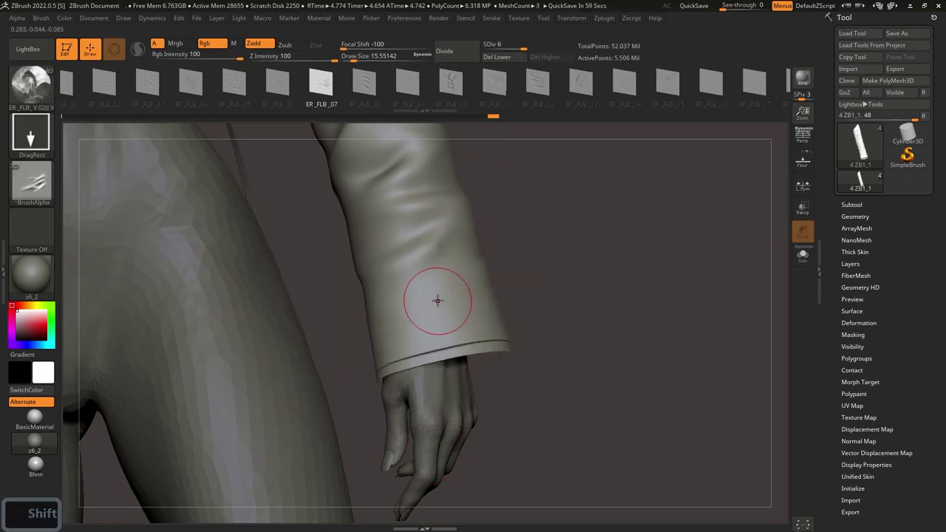
left_click_drag(441, 463, 440, 458)
right_click_drag(436, 332, 447, 325)
key("ctrl+z")
left_click_drag(446, 318, 437, 452)
key("ctrl+z")
right_click_drag(434, 355, 467, 314, "ctrl")
key("ctrl+z")
key("ctrl+z")
key("ctrl+z")
key("ctrl+z")
key("ctrl+z")
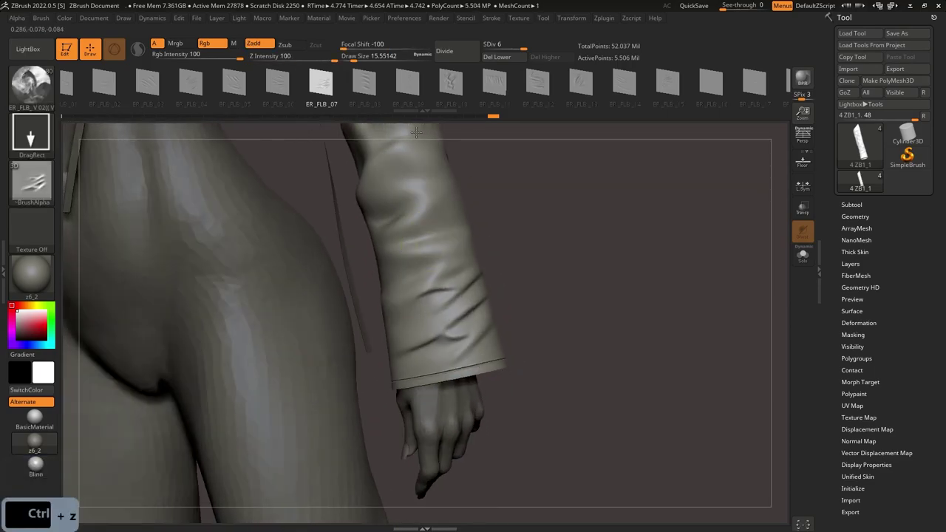
key("ctrl+z")
Step: Try stamping folds on the lower sleeve with the ER_FLB_10 variant, undoing the stamps
left_click_drag(230, 95, 158, 93)
mouse_move(281, 88)
left_mouse_down()
mouse_move(51, 94)
mouse_move(237, 90)
left_mouse_up()
left_click_drag(433, 336, 447, 414)
right_click_drag(345, 287, 404, 173, "ctrl")
key("ctrl+z")
key("ctrl+z")
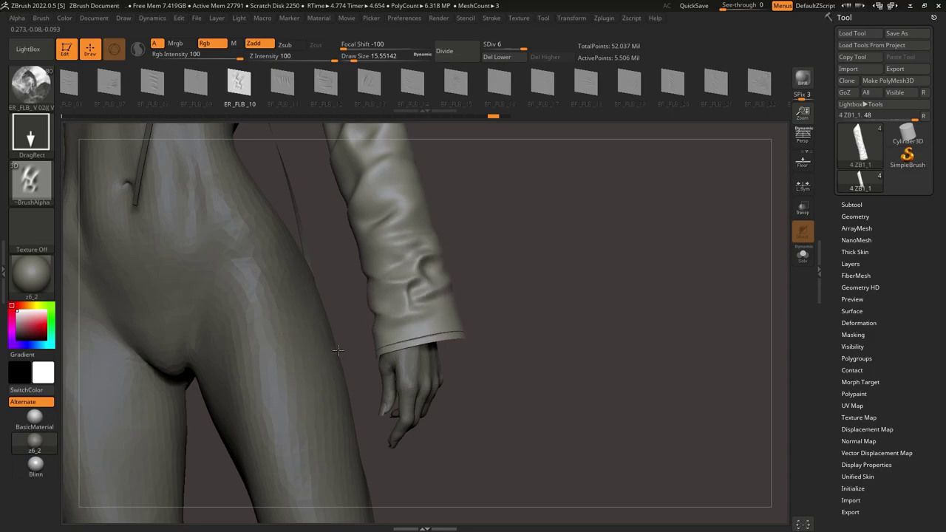
key("ctrl+z")
Step: Try other fold variants on the lower sleeve, including ER_FLB_03, and return to ER_FLB_07, undoing the stamps
left_click_drag(304, 91, 443, 91)
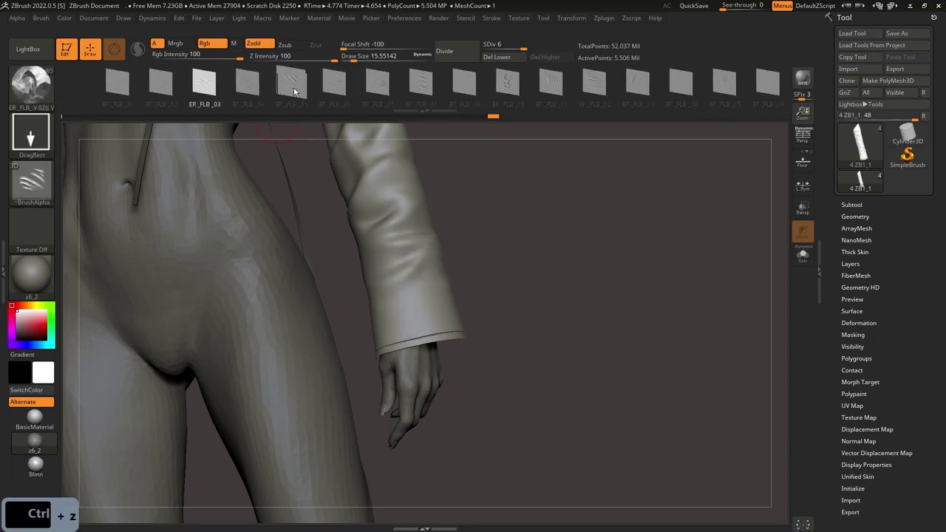
left_click_drag(207, 89, 372, 88)
left_click(412, 93)
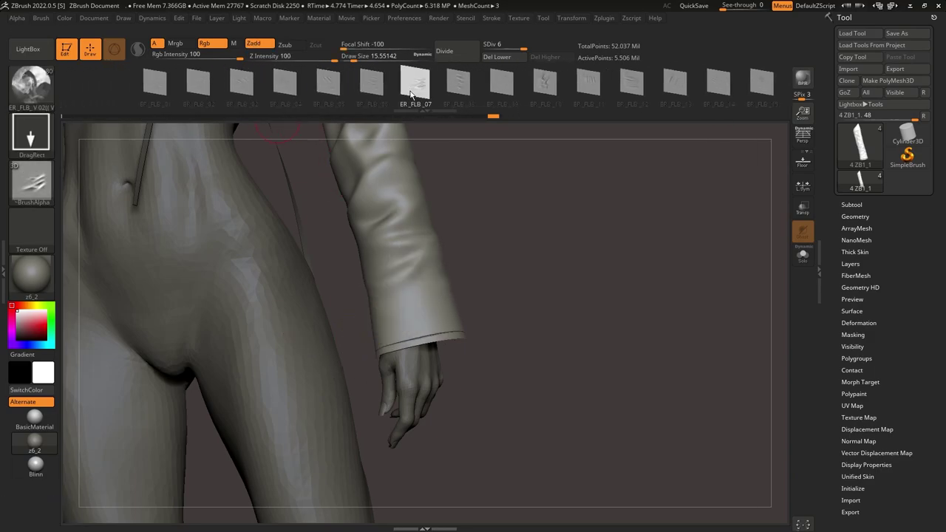
left_click(456, 89)
left_click(540, 96)
left_click_drag(455, 94, 539, 98)
left_click_drag(416, 94, 559, 99)
left_click_drag(405, 228, 438, 305)
key("ctrl+z")
key("ctrl+z")
key("ctrl+z")
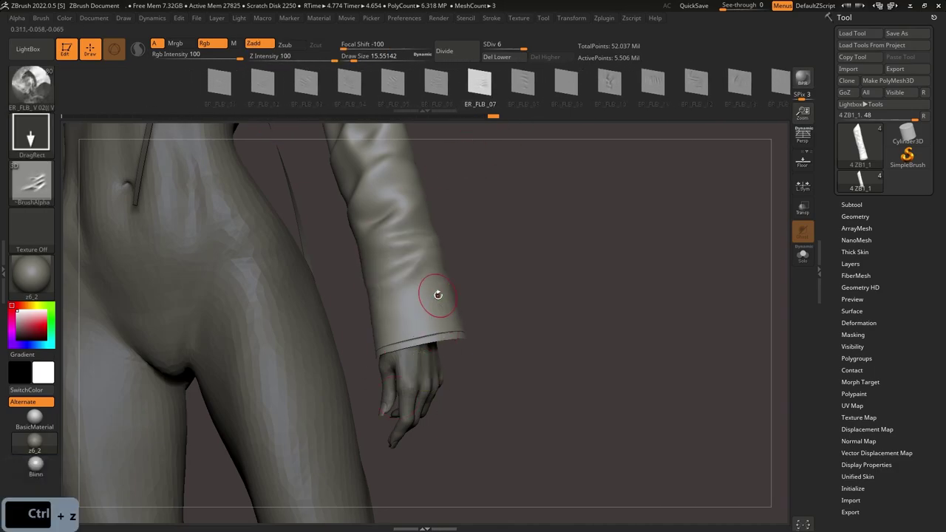
Step: Stamp an ER_FLB_07 fold above the cuff, soften it and lower the sleeve to subdivision level 4
left_click_drag(448, 357, 446, 403, "alt")
left_click_drag(388, 309, 414, 272, "shift")
key("shift+d")
key("shift+d")
key("shift+d")
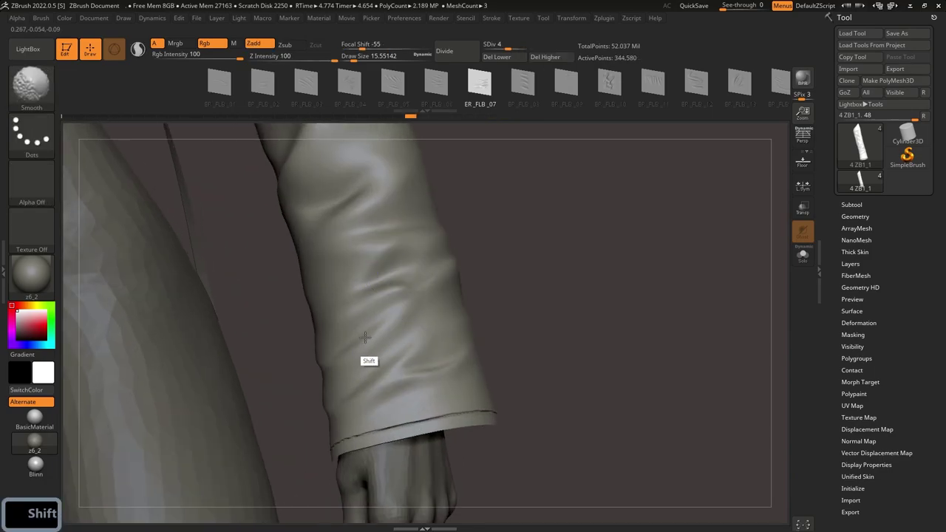
Step: Try stamping ER_FLB_07 folds on the upper sleeve, undoing the stamps
mouse_move(433, 285)
right_mouse_down("ctrl")
mouse_move(390, 170)
mouse_move(453, 311)
mouse_move(384, 291)
right_mouse_up("ctrl")
key("b")
key("Escape")
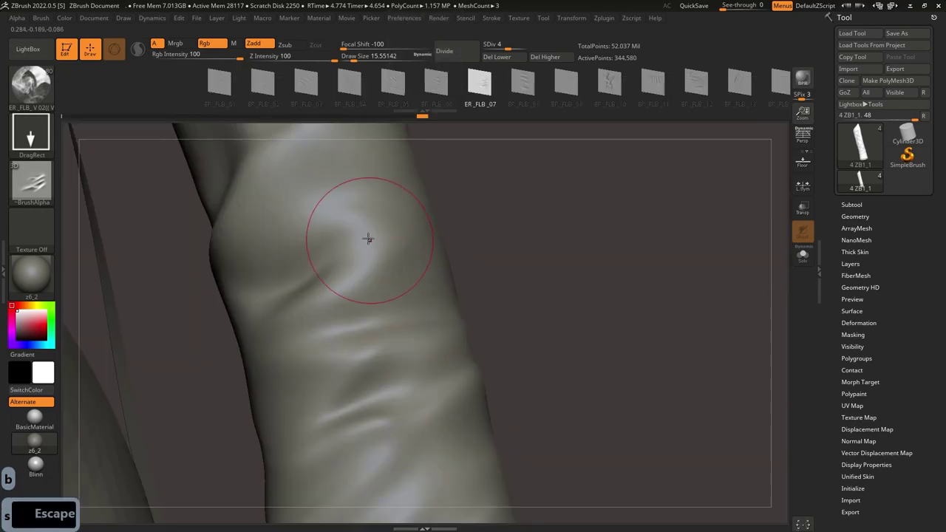
mouse_move(315, 251)
right_mouse_down("ctrl")
mouse_move(350, 189)
mouse_move(365, 303)
right_mouse_up("ctrl")
right_click_drag(365, 303, 368, 221, "ctrl")
key("ctrl+z")
key("ctrl+z")
key("ctrl+z")
key("ctrl+z")
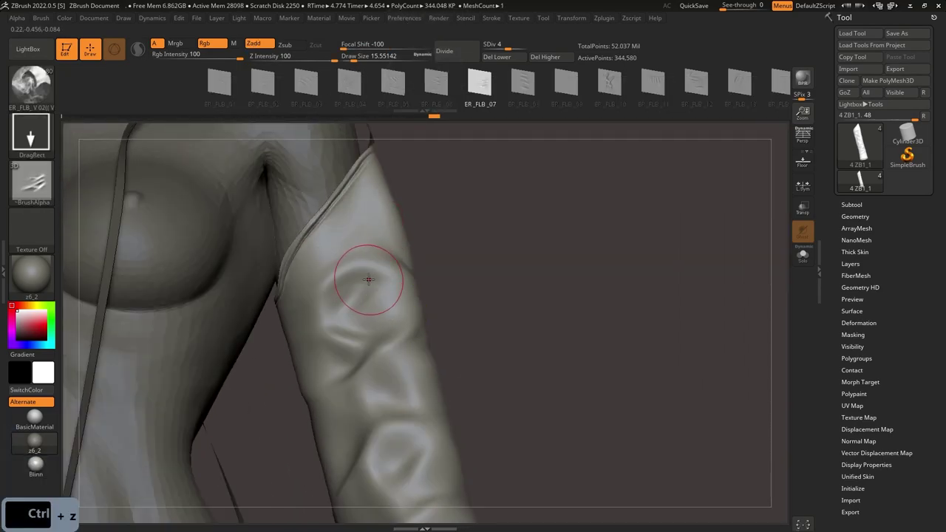
key("ctrl+z")
key("ctrl+z")
key("ctrl+z")
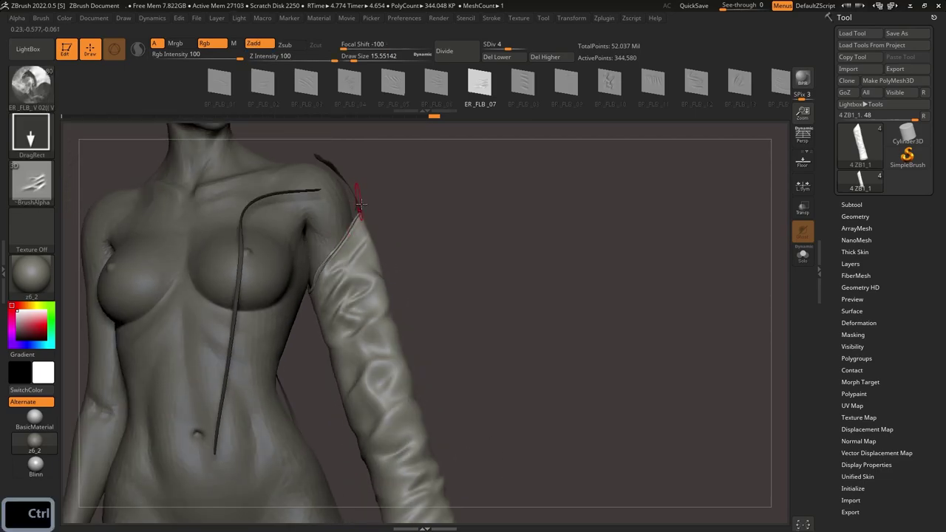
Step: Try the ER_FLB_01 and ER_FLB_13 variants for folds below the armhole seam, undoing the stamp
left_click_drag(237, 86, 301, 85)
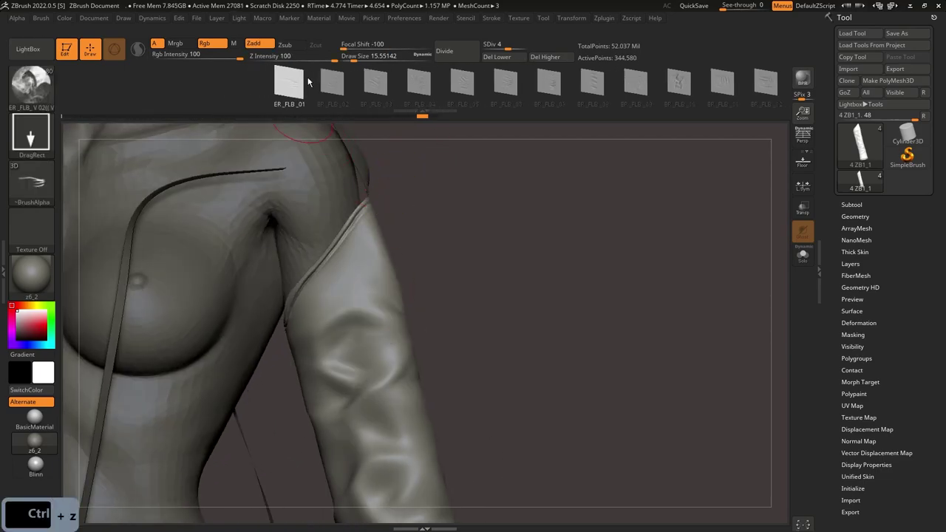
left_click_drag(374, 87, 234, 90)
left_click_drag(319, 89, 120, 101)
key("ctrl+z")
left_click_drag(381, 286, 397, 162)
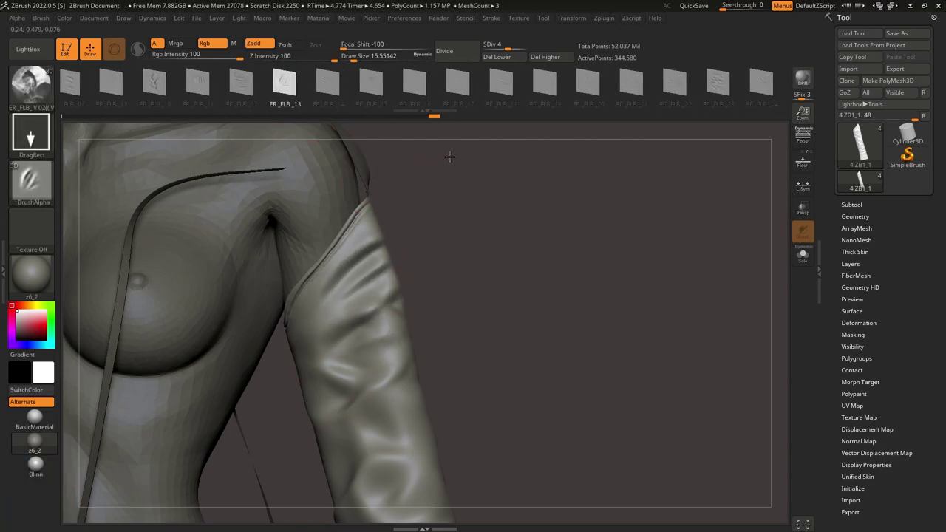
right_click_drag(449, 156, 342, 184, "ctrl")
key("ctrl+z")
Step: Switch to the Standard brush at draw size 7.4673 and try reworking the fold above the cuff, undoing the strokes
right_click_drag(343, 252, 371, 332, "alt")
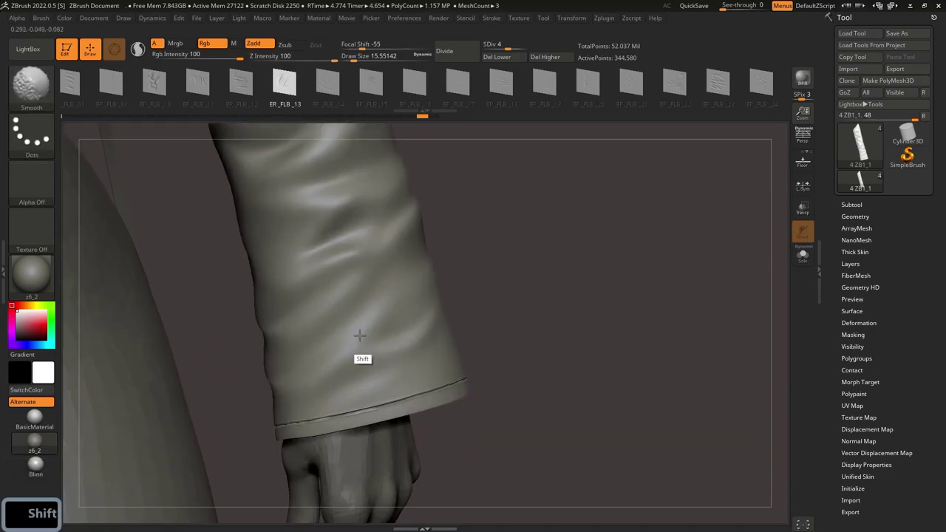
key("b")
key("s")
key("t")
key("s")
left_click_drag(368, 332, 433, 283, "alt")
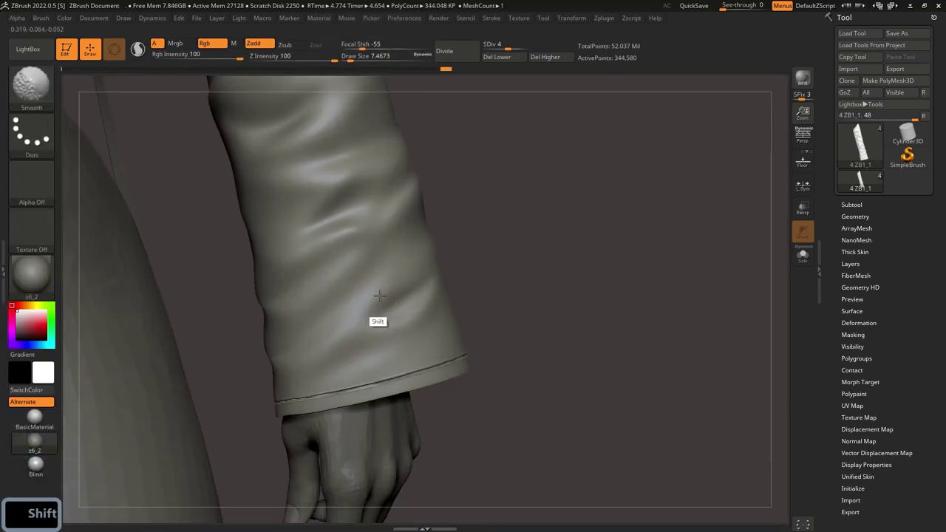
key("ctrl+z")
key("ctrl+z")
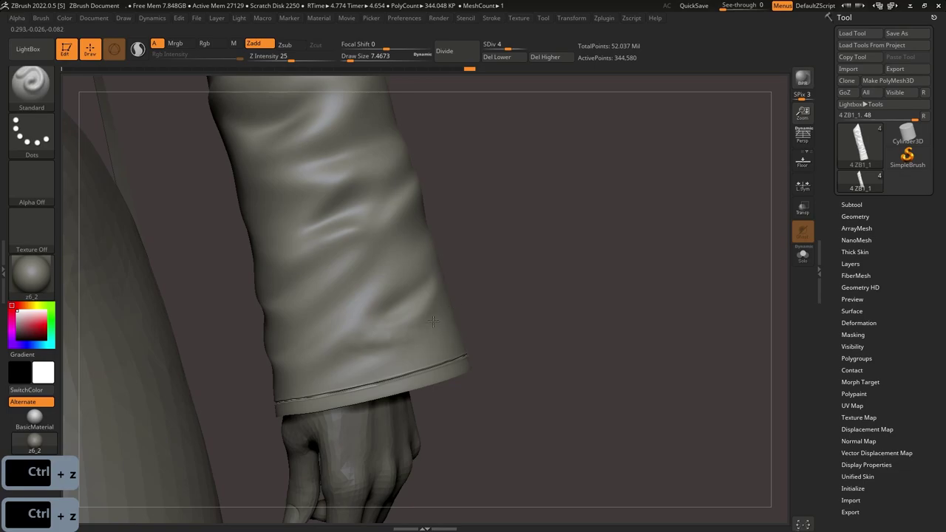
Step: Sculpt and smooth the folds around the lower sleeve above the cuff with the Standard brush
key("shift")
left_click_drag(431, 268, 435, 294, "shift")
mouse_move(436, 294)
right_mouse_down()
mouse_move(465, 290)
mouse_move(433, 284)
mouse_move(459, 260)
right_mouse_up()
right_click_drag(422, 314, 452, 260)
left_click_drag(452, 260, 429, 296, "shift")
right_click_drag(428, 296, 447, 244)
mouse_move(447, 244)
right_mouse_down("ctrl")
mouse_move(448, 172)
mouse_move(428, 148)
right_mouse_up("ctrl")
mouse_move(429, 148)
right_mouse_down("alt")
mouse_move(448, 248)
mouse_move(448, 360)
right_mouse_up("alt")
mouse_move(444, 323)
right_mouse_down()
mouse_move(302, 354)
mouse_move(325, 362)
right_mouse_up()
key("shift")
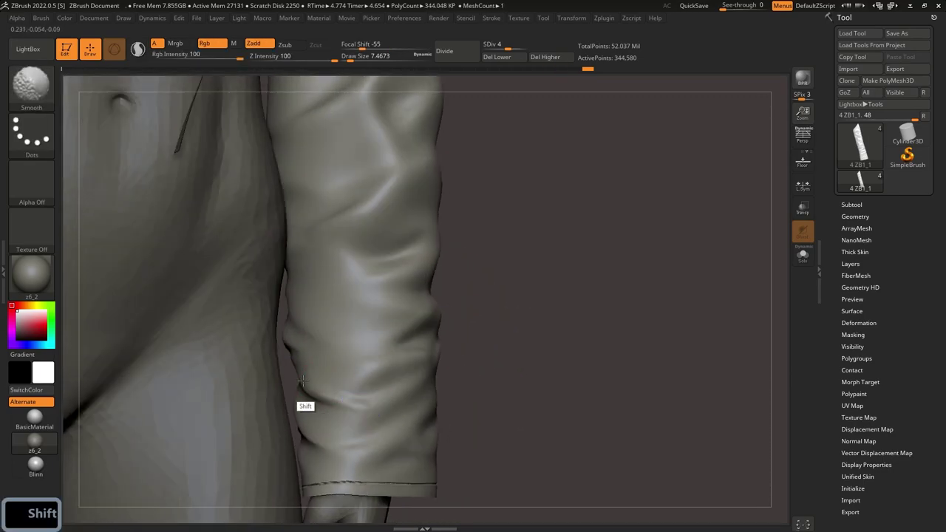
Step: Show only the sleeve in Solo mode and build up and carve the folds on its inner side
left_click_drag(315, 375, 301, 365, "shift")
mouse_move(302, 365)
right_mouse_down()
mouse_move(290, 342)
mouse_move(306, 328)
mouse_move(288, 275)
mouse_move(304, 263)
right_mouse_up()
key("ctrl+z")
left_click(803, 256)
right_click_drag(221, 260, 263, 255)
mouse_move(258, 252)
left_mouse_down()
mouse_move(304, 277)
mouse_move(267, 260)
left_mouse_up()
mouse_move(230, 258)
right_mouse_down()
mouse_move(259, 251)
mouse_move(271, 232)
mouse_move(232, 215)
right_mouse_up()
key("ctrl+z")
left_click_drag(232, 215, 197, 213)
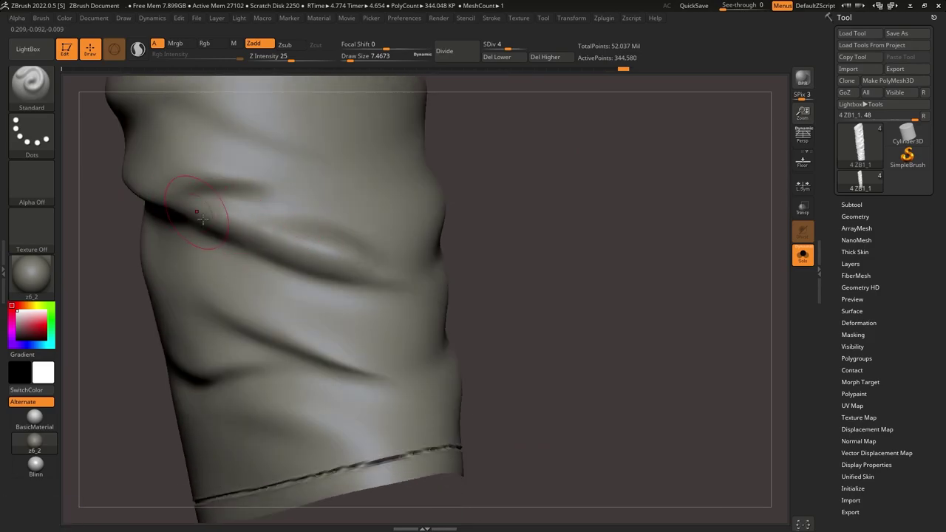
left_click_drag(281, 198, 256, 201, "alt")
right_click_drag(222, 178, 249, 169)
key("shift")
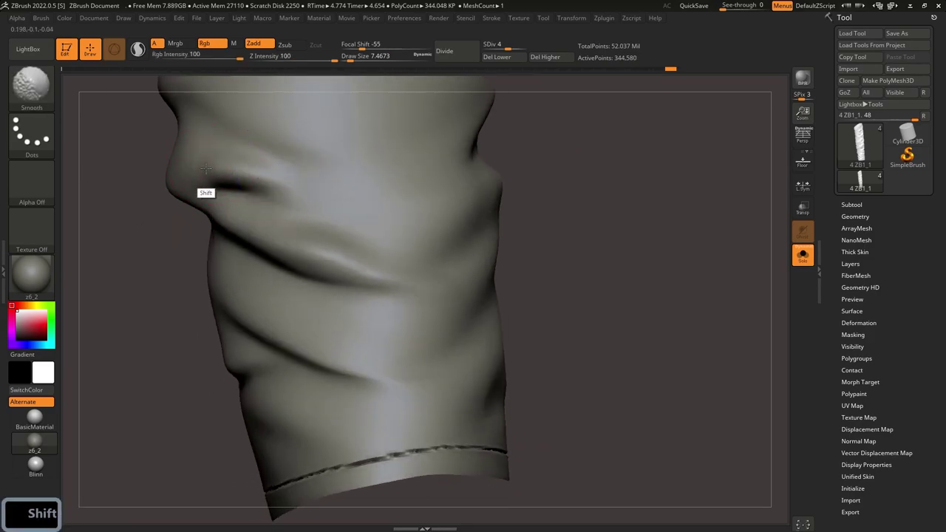
Step: Lower the sleeve to subdivision level 3 and reshape and smooth the inner-side folds
mouse_move(308, 224)
right_mouse_down("ctrl")
mouse_move(304, 180)
mouse_move(303, 199)
mouse_move(237, 215)
mouse_move(244, 234)
mouse_move(217, 212)
mouse_move(218, 192)
mouse_move(228, 314)
right_mouse_up("ctrl")
key("shift+d")
key("shift+d")
right_click(242, 219)
key("shift")
mouse_move(274, 305)
left_mouse_down()
mouse_move(212, 274)
mouse_move(300, 307)
left_mouse_up()
right_click_drag(225, 270, 154, 259)
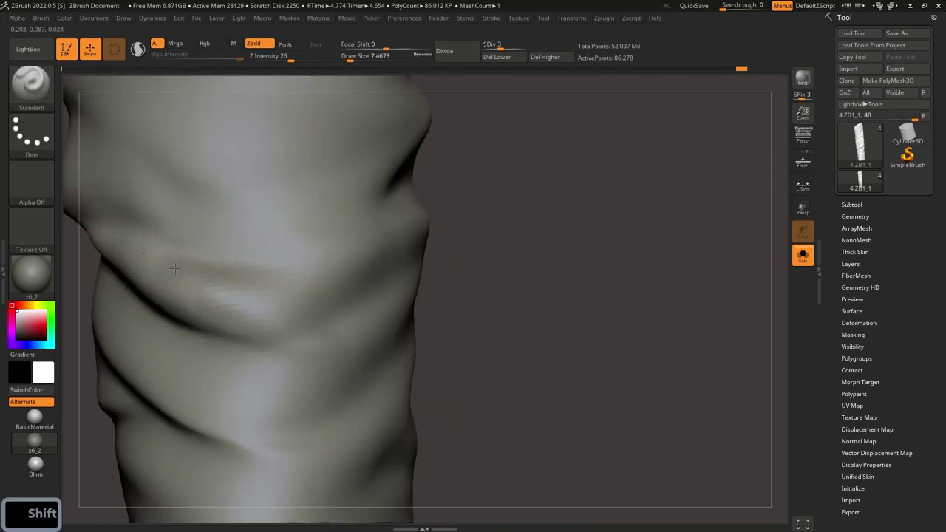
left_click_drag(158, 263, 194, 278, "shift")
mouse_move(166, 260)
right_mouse_down("ctrl")
mouse_move(160, 173)
mouse_move(209, 235)
mouse_move(201, 287)
right_mouse_up("ctrl")
Step: Carve and soften more creases above the cuff on the inner sleeve, and leave Solo mode
mouse_move(201, 287)
right_mouse_down("alt")
mouse_move(266, 214)
mouse_move(246, 215)
right_mouse_up("alt")
left_click_drag(311, 285, 265, 282, "alt")
mouse_move(280, 294)
right_mouse_down()
mouse_move(245, 314)
mouse_move(200, 319)
right_mouse_up()
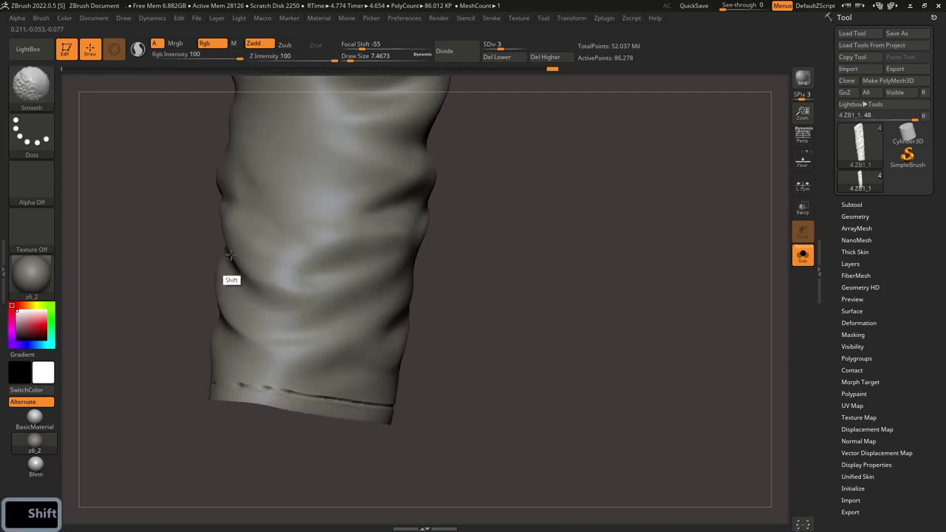
mouse_move(214, 237)
right_mouse_down("ctrl")
mouse_move(161, 141)
mouse_move(214, 211)
right_mouse_up("ctrl")
mouse_move(215, 210)
right_mouse_down("ctrl")
mouse_move(274, 305)
mouse_move(240, 189)
right_mouse_up("ctrl")
mouse_move(240, 188)
right_mouse_down("alt")
mouse_move(234, 232)
mouse_move(181, 240)
right_mouse_up("alt")
left_click_drag(239, 262, 260, 294, "shift")
mouse_move(251, 288)
right_mouse_down()
mouse_move(288, 284)
mouse_move(184, 218)
right_mouse_up()
left_click(802, 254)
right_click_drag(382, 259, 338, 136)
Step: Undo the sculpting done on the inner side of the sleeve
key("ctrl+z")
key("ctrl+z")
key("ctrl+z")
key("ctrl+z")
key("ctrl+z")
key("ctrl+z")
key("ctrl+z")
key("ctrl+z")
key("ctrl+z")
key("ctrl+z")
key("ctrl+z")
key("ctrl+z")
key("ctrl+z")
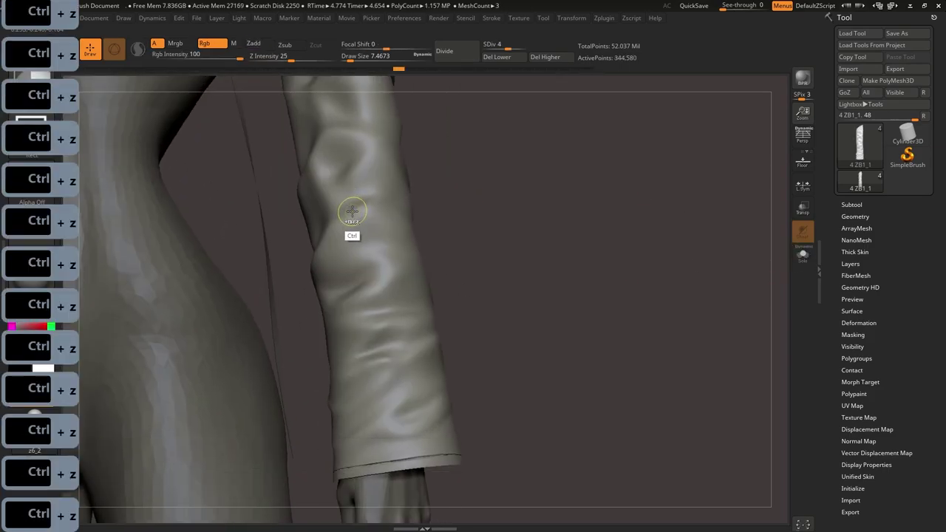
key("ctrl+z")
key("ctrl+z")
key("ctrl+z")
key("ctrl+z")
key("ctrl+z")
Step: Refine and smooth the fold just above the cuff on the outer side of the sleeve
mouse_move(352, 213)
right_mouse_down("ctrl")
mouse_move(333, 183)
mouse_move(285, 189)
mouse_move(318, 192)
mouse_move(430, 401)
mouse_move(408, 324)
mouse_move(397, 344)
mouse_move(404, 215)
mouse_move(428, 271)
right_mouse_up("ctrl")
left_click(431, 402, "ctrl")
left_click(349, 480)
key("shift")
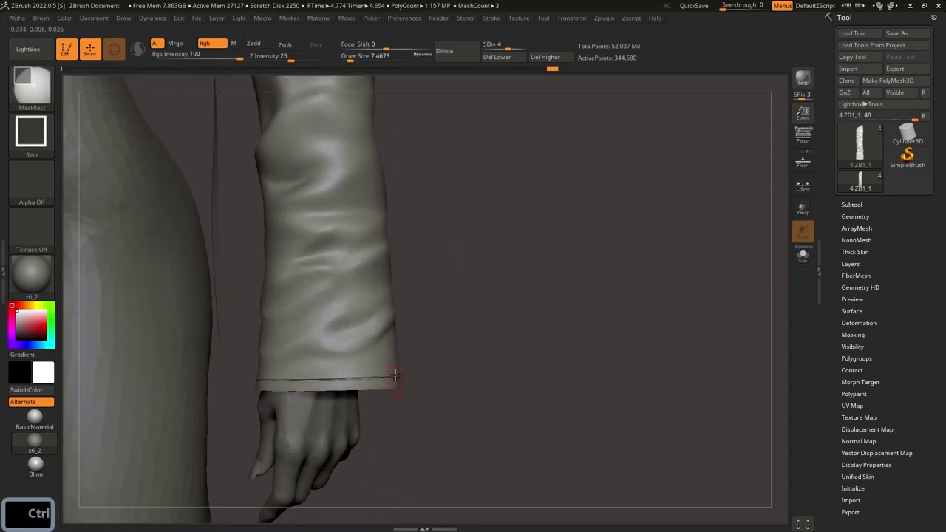
key("shift")
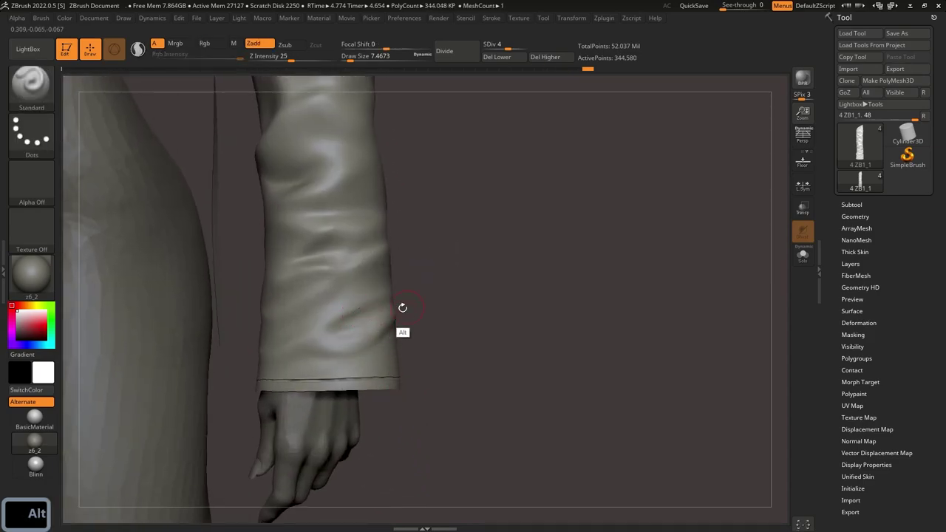
right_click_drag(408, 307, 357, 316)
right_click_drag(357, 316, 353, 347, "ctrl")
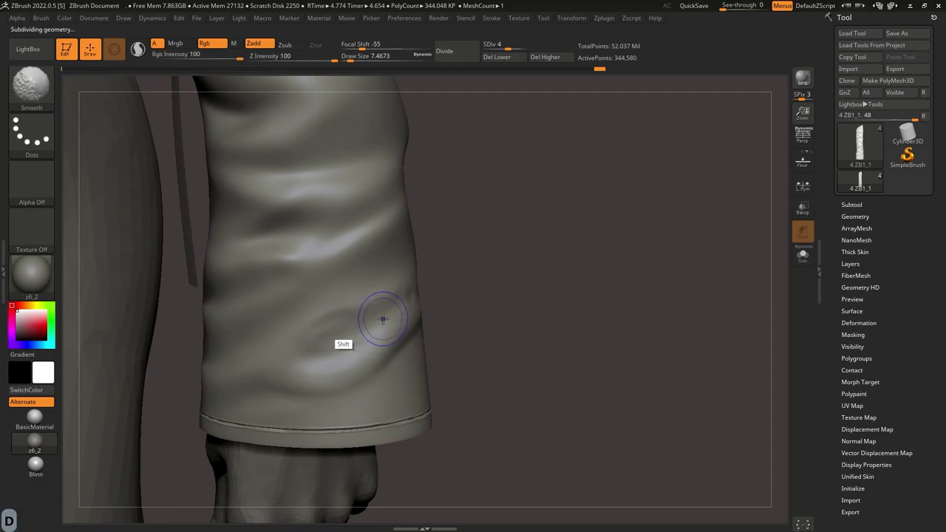
Step: Lower the sleeve to subdivision level 3 and sculpt the broad folds of the forearm
key("shift+d")
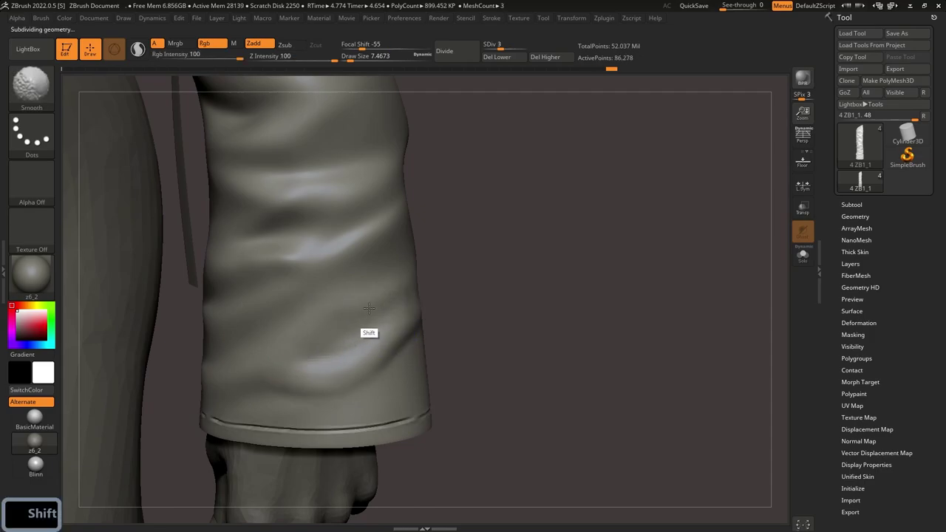
right_click_drag(291, 351, 299, 329, "ctrl")
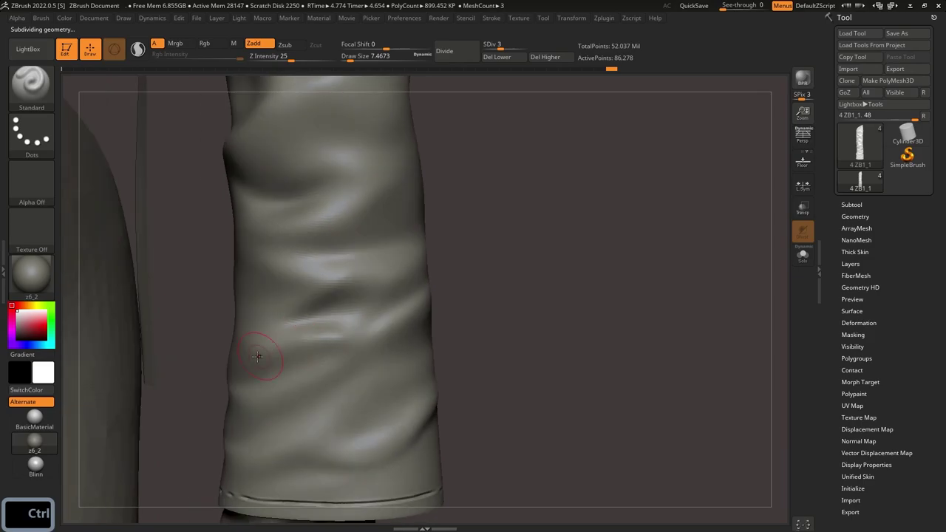
mouse_move(285, 356)
left_mouse_down()
mouse_move(316, 349)
mouse_move(275, 359)
left_mouse_up()
mouse_move(296, 333)
right_mouse_down()
mouse_move(332, 323)
mouse_move(351, 345)
right_mouse_up()
right_click_drag(433, 314, 368, 325)
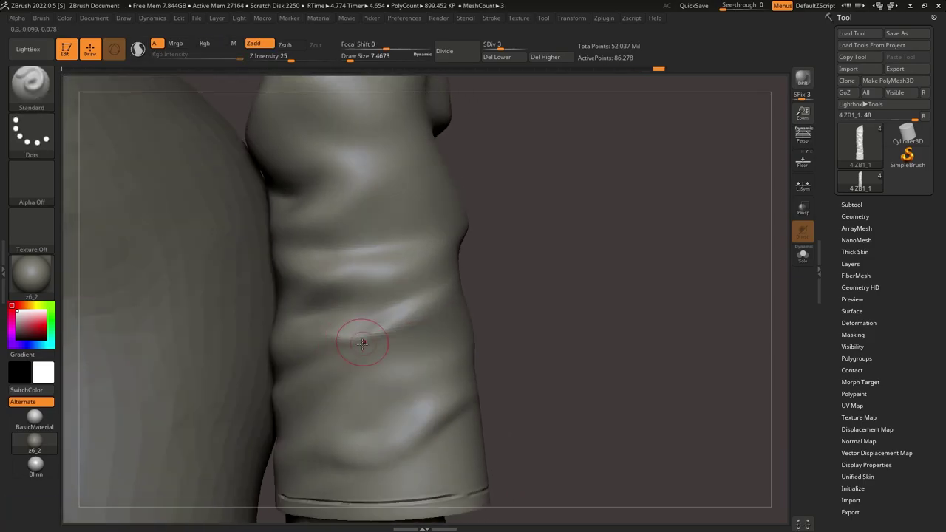
Step: Show the whole jacket again and raise it to subdivision level 6
right_click_drag(429, 332, 319, 236, "ctrl")
right_click_drag(240, 276, 303, 185, "ctrl")
right_click_drag(334, 92, 373, 145)
right_click_drag(373, 144, 507, 104, "alt")
left_click(475, 243, "ctrl+shift")
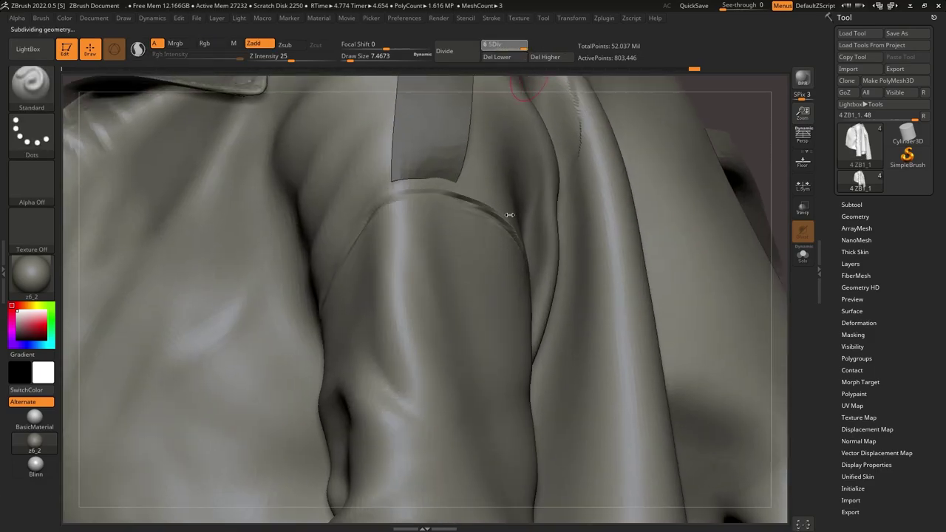
right_click_drag(545, 105, 452, 227, "alt")
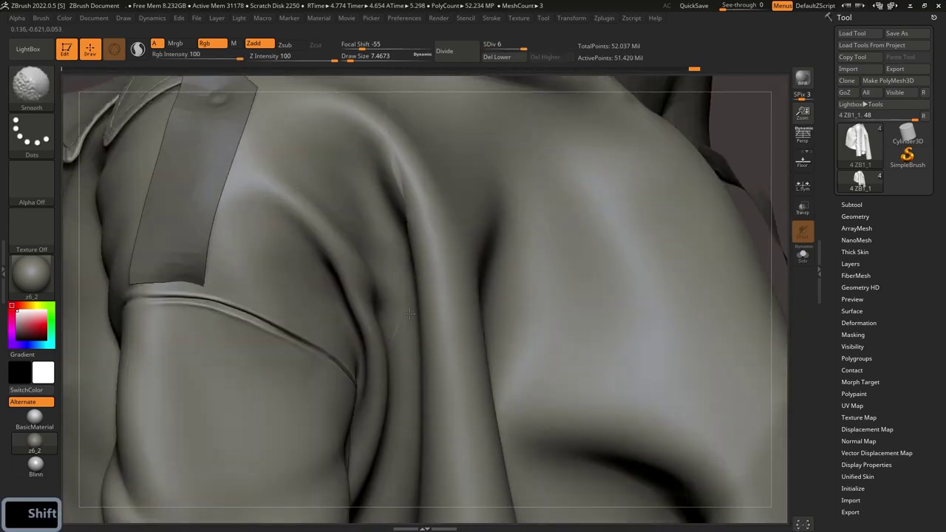
Step: Switch to the Inflat brush at draw size 1.82491 and work on the sleeve's cuff band
right_click_drag(399, 207, 458, 214)
right_click_drag(458, 215, 425, 222, "ctrl")
mouse_move(425, 222)
right_mouse_down("alt")
mouse_move(437, 328)
mouse_move(451, 289)
mouse_move(439, 269)
mouse_move(460, 264)
mouse_move(363, 218)
mouse_move(388, 211)
mouse_move(413, 183)
mouse_move(438, 224)
right_mouse_up("alt")
mouse_move(530, 319)
right_mouse_down("alt")
mouse_move(514, 301)
mouse_move(495, 347)
right_mouse_up("alt")
mouse_move(495, 347)
right_mouse_down("alt")
mouse_move(325, 229)
mouse_move(321, 260)
right_mouse_up("alt")
right_click_drag(322, 260, 355, 260, "alt")
key("b")
key("i")
key("n")
right_click_drag(512, 117, 419, 313, "ctrl")
key("s")
left_click_drag(418, 313, 369, 316)
right_click_drag(370, 316, 458, 318)
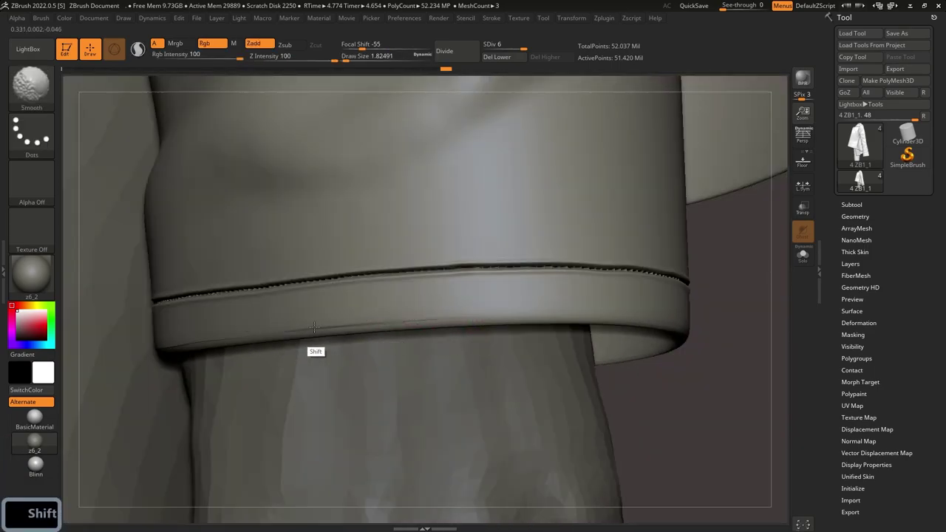
Step: Isolate the jacket from the body and inflate the sleeve's cuff band below the seam at draw size 5.75148
key("s")
left_click_drag(354, 310, 360, 310)
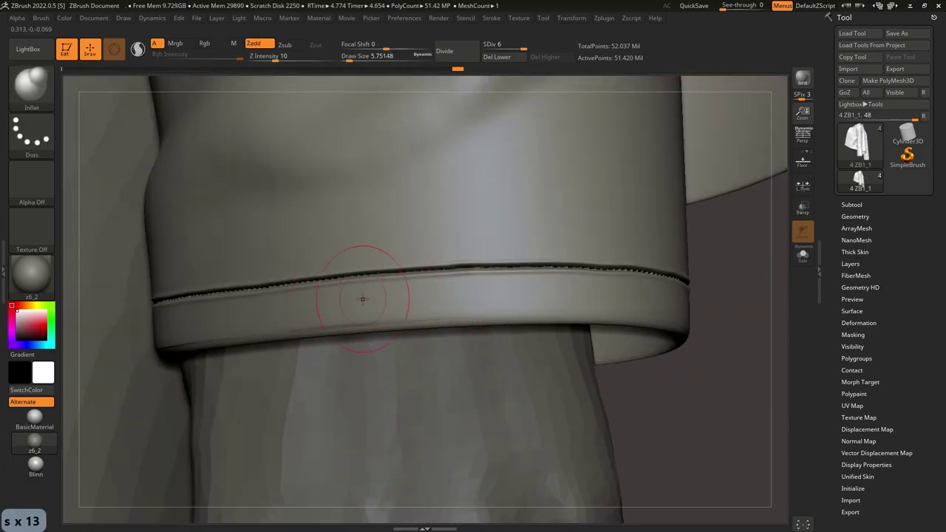
right_click_drag(526, 238, 589, 304)
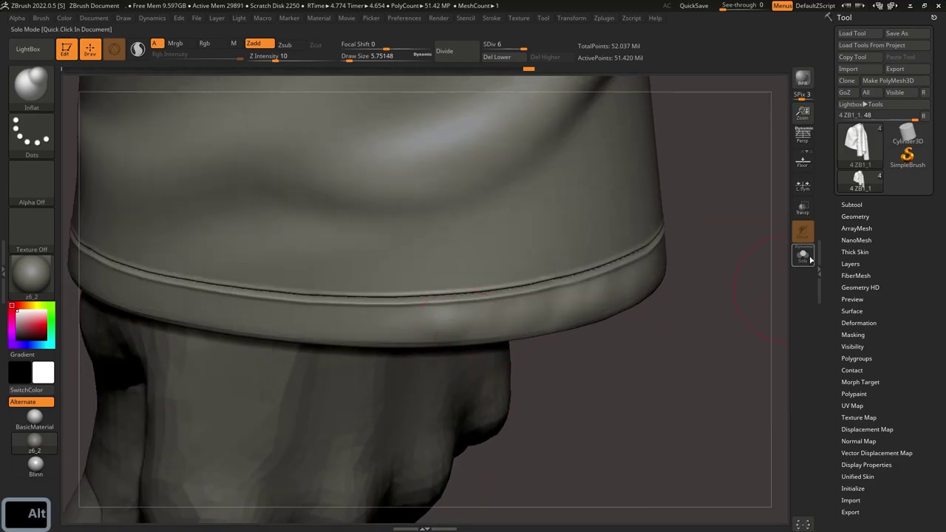
left_click(804, 255)
right_click_drag(418, 328, 419, 325)
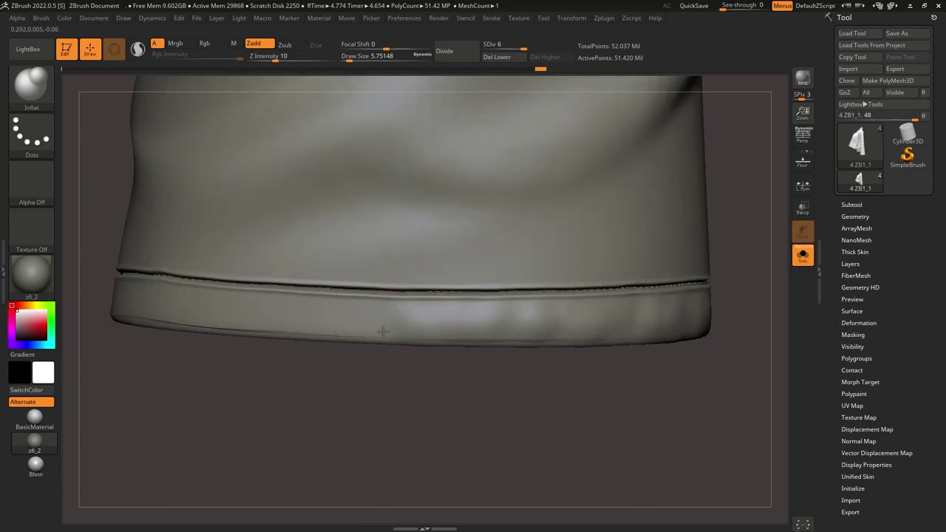
right_click_drag(301, 323, 311, 283, "alt")
left_click_drag(399, 319, 292, 332)
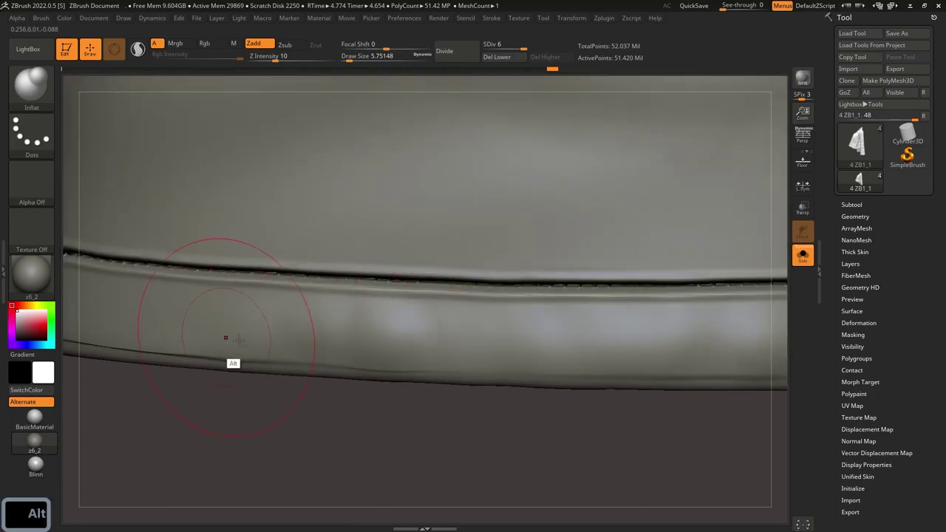
Step: Smooth the inflated area along the cuff band's lower edge at draw size 3.11177
right_click_drag(219, 333, 369, 328, "alt")
left_click_drag(250, 337, 214, 329, "shift")
key("ctrl+z")
mouse_move(261, 350)
right_mouse_down()
mouse_move(264, 322)
mouse_move(266, 333)
right_mouse_up()
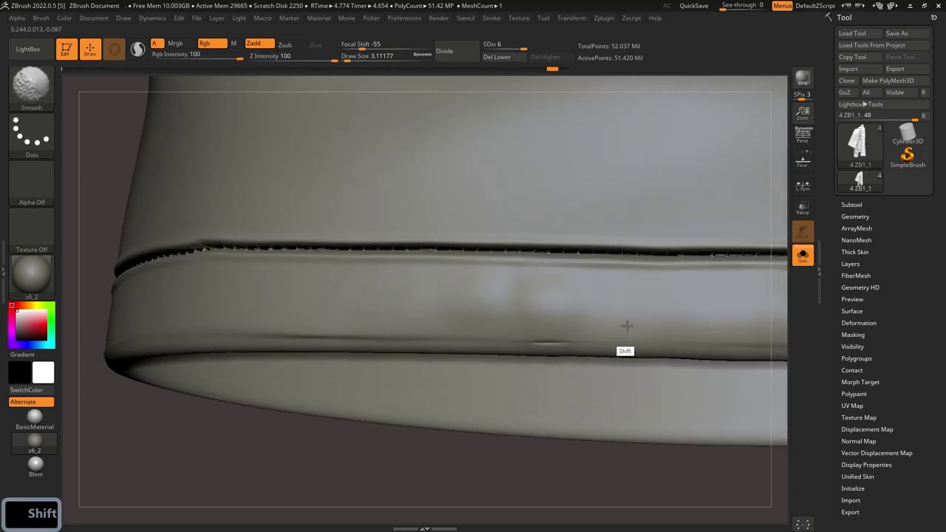
left_click_drag(385, 333, 429, 334, "shift")
right_click_drag(445, 286, 449, 312)
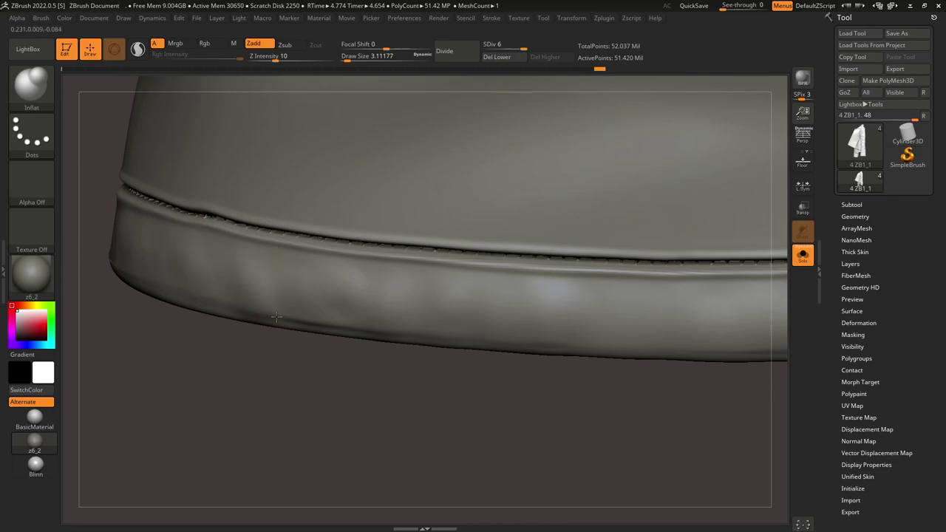
Step: Continue around the cuff band with Inflat strokes at draw size 3.11177 to build soft, irregular volume
left_click_drag(266, 299, 269, 299)
mouse_move(411, 341)
right_mouse_down("ctrl")
mouse_move(416, 279)
mouse_move(441, 283)
mouse_move(406, 359)
right_mouse_up("ctrl")
mouse_move(387, 373)
left_mouse_down()
mouse_move(388, 355)
mouse_move(389, 371)
left_mouse_up()
right_click_drag(482, 366, 310, 336, "alt")
left_click_drag(297, 365, 293, 353)
left_click_drag(421, 366, 437, 351)
right_click_drag(451, 350, 559, 334)
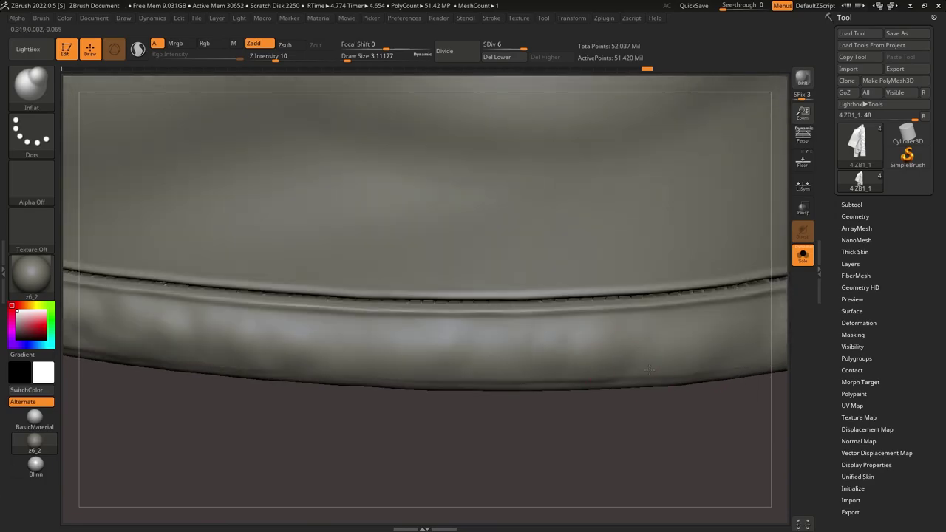
Step: Try further Inflat strokes along the rest of the cuff band, check them from farther away and undo them
left_click_drag(642, 368, 636, 356)
right_click_drag(636, 367, 348, 382, "alt")
left_click_drag(649, 342, 709, 316)
left_click_drag(520, 326, 501, 318)
mouse_move(509, 325)
right_mouse_down("ctrl")
mouse_move(528, 175)
mouse_move(508, 296)
right_mouse_up("ctrl")
right_click_drag(508, 296, 510, 221, "ctrl")
mouse_move(510, 221)
right_mouse_down("alt")
mouse_move(512, 286)
mouse_move(508, 110)
right_mouse_up("alt")
right_click_drag(508, 111, 481, 356, "ctrl")
key("ctrl+z")
right_click(302, 342)
right_click_drag(296, 325, 289, 365)
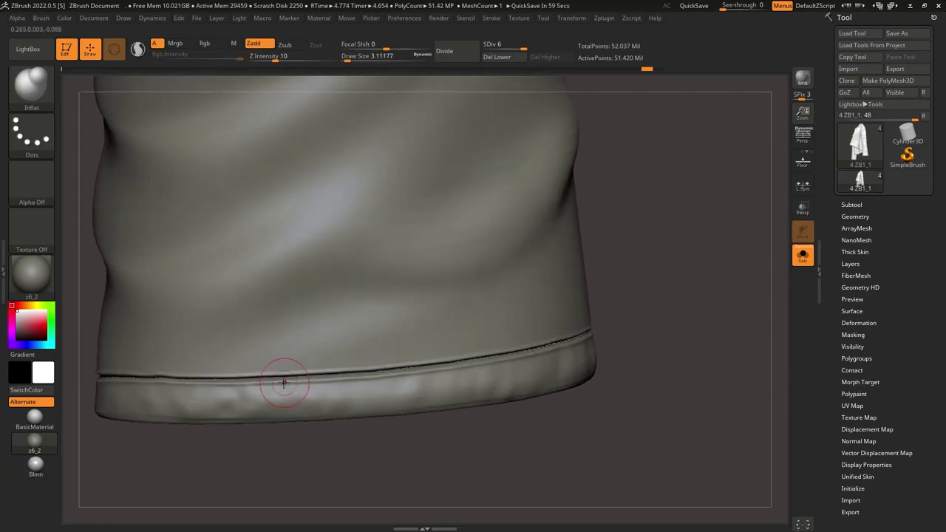
key("ctrl+z")
mouse_move(325, 403)
right_mouse_down("ctrl")
mouse_move(332, 468)
mouse_move(332, 304)
right_mouse_up("ctrl")
key("ctrl+z")
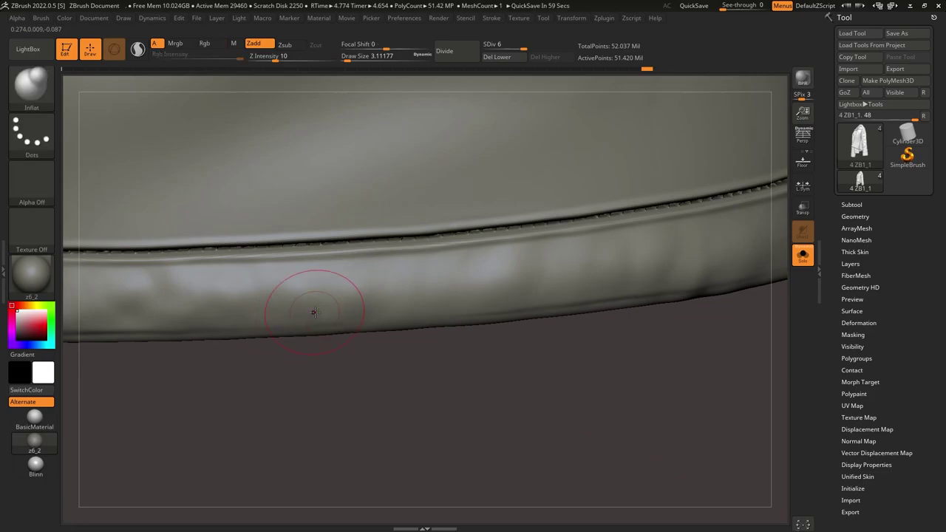
Step: Smooth the bumpy patches on the cuff band at draw size 1.29696
key("shift")
left_click_drag(194, 293, 82, 300, "shift")
right_click_drag(70, 318, 184, 315, "alt")
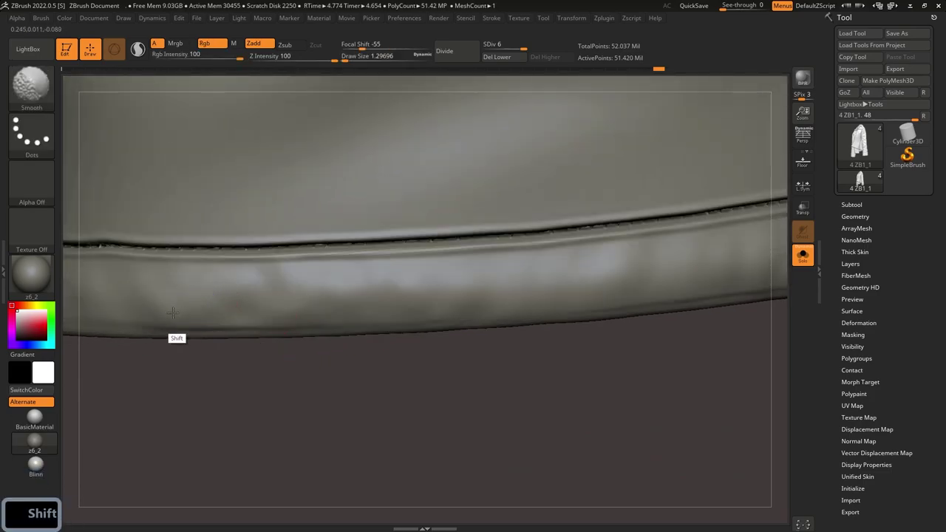
left_click_drag(268, 296, 189, 306, "shift")
Step: Show the body together with the jacket and examine the cuff and sleeve from a distance
mouse_move(215, 328)
right_mouse_down("ctrl")
mouse_move(328, 333)
mouse_move(458, 311)
mouse_move(403, 230)
mouse_move(465, 247)
mouse_move(614, 258)
right_mouse_up("ctrl")
right_click_drag(614, 257, 693, 310, "alt")
left_click(803, 255)
right_click_drag(477, 292, 560, 400, "alt")
right_click_drag(560, 400, 575, 308, "ctrl")
right_click_drag(575, 308, 559, 181, "alt")
right_click(619, 339)
right_click_drag(456, 337, 494, 363, "ctrl")
right_click_drag(494, 364, 468, 352, "ctrl")
right_click_drag(567, 350, 597, 294, "ctrl")
mouse_move(451, 347)
right_mouse_down("ctrl")
mouse_move(456, 296)
mouse_move(460, 348)
right_mouse_up("ctrl")
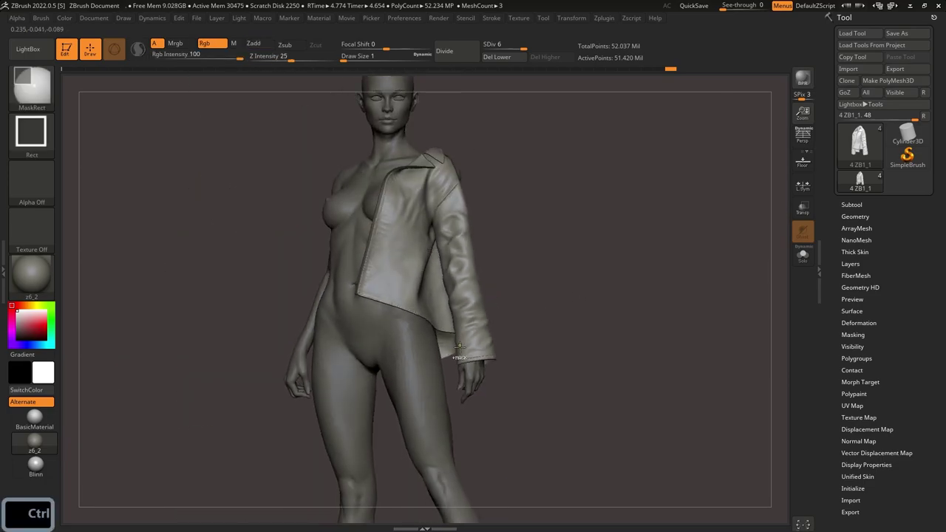
Step: Isolate the jacket and load the seam_1 brush from the seam brush folder
left_click(802, 255)
right_click_drag(437, 296, 503, 282, "ctrl")
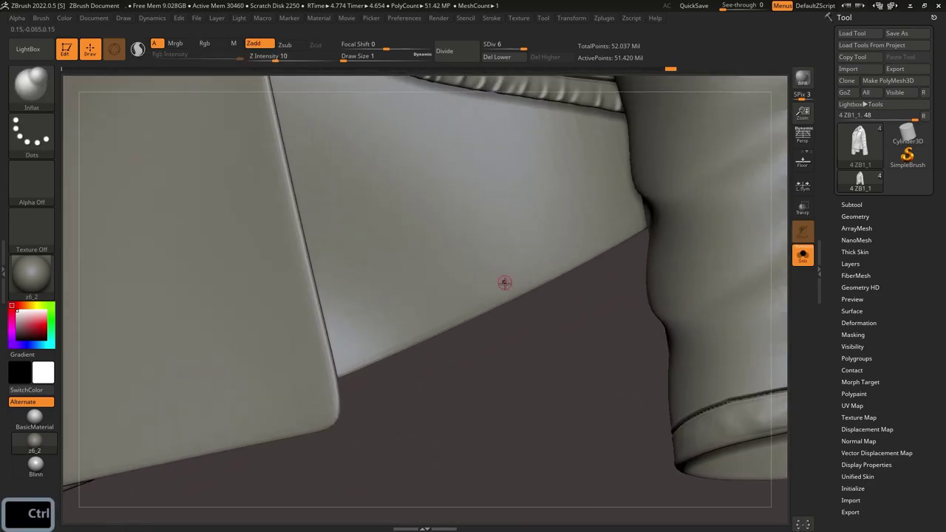
left_click(37, 53)
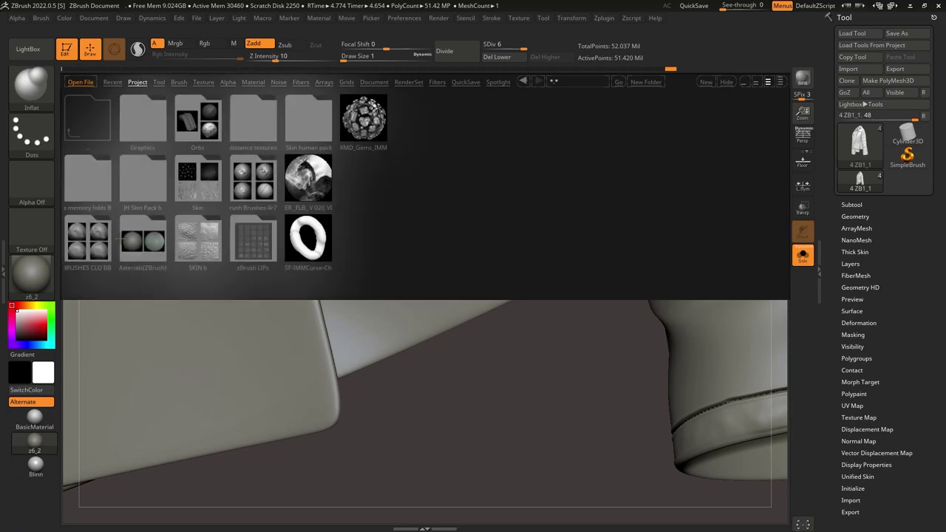
double_click(101, 231)
double_click(87, 120)
double_click(266, 196)
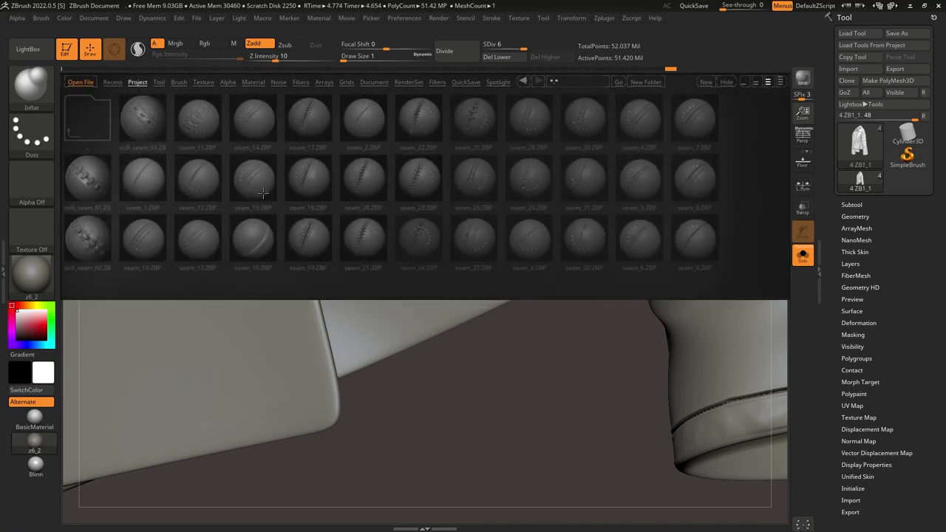
double_click(266, 195)
Step: Adjust the seam_1 brush options, undo a test stroke, and set RGB intensity to 0 and draw size to 2.61682
left_click(45, 20)
mouse_move(114, 481)
left_mouse_down()
mouse_move(124, 335)
mouse_move(112, 416)
left_mouse_up()
left_click(87, 468)
right_click_drag(481, 257, 629, 222)
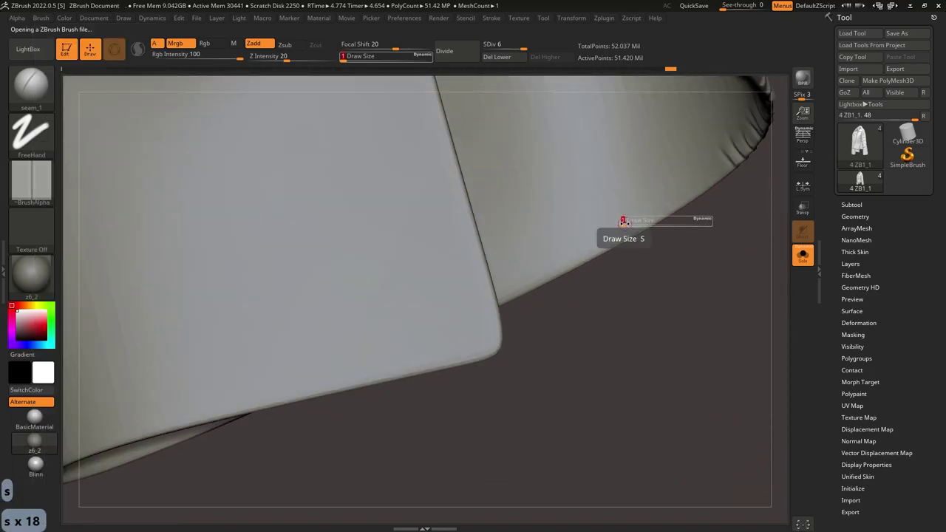
left_click_drag(557, 250, 545, 255)
key("ctrl+z")
right_click(579, 246)
left_click(606, 205)
key("s")
left_click_drag(605, 172, 601, 173)
Step: Draw a seam line parallel to the jacket's lower hem between the front panel and the sleeve, undoing the first attempt
right_click_drag(601, 175, 566, 237)
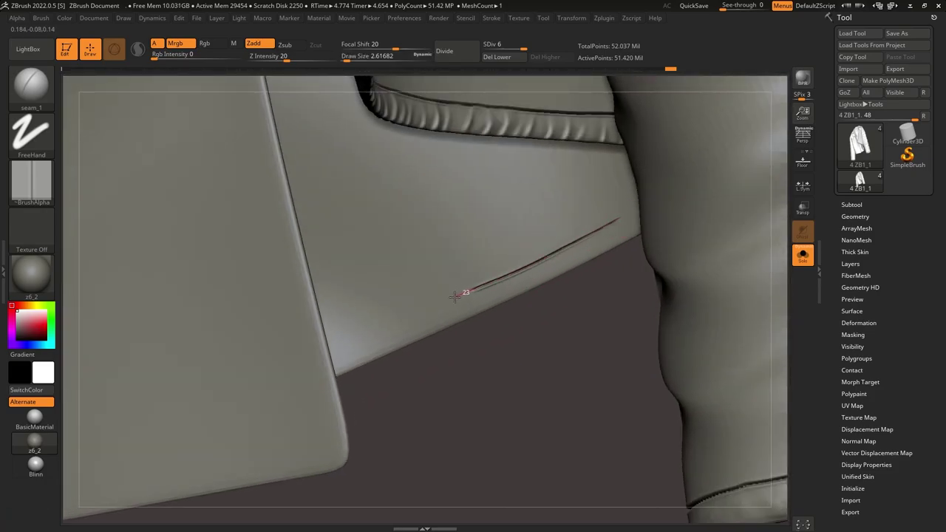
key("ctrl+z")
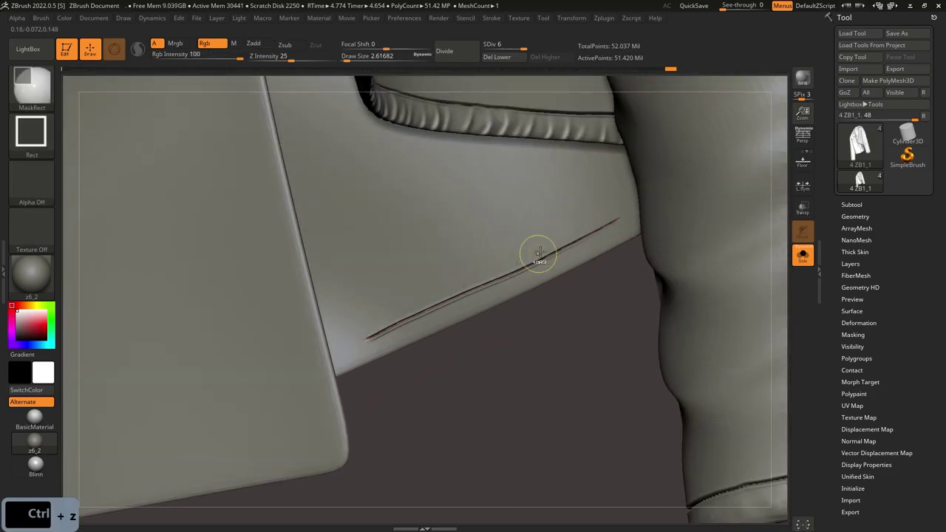
left_click_drag(620, 216, 600, 227)
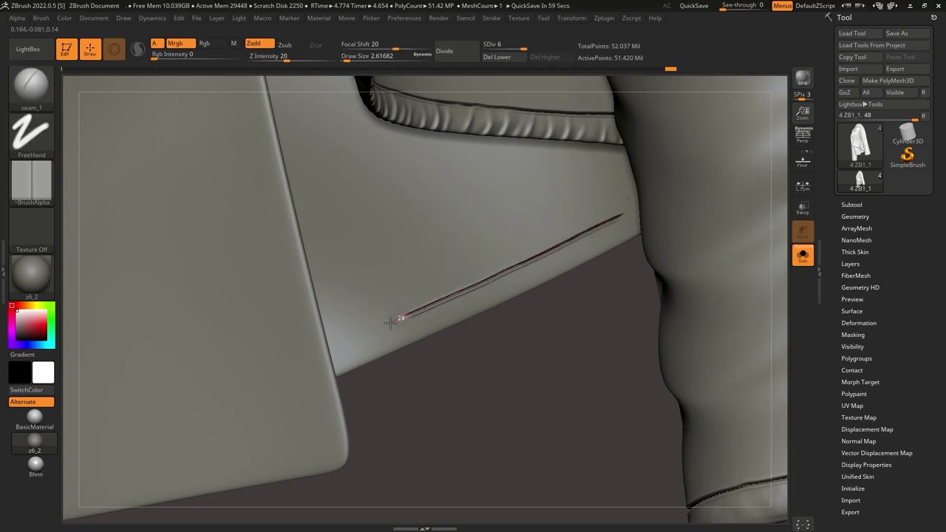
right_click_drag(437, 360, 506, 173)
left_click(802, 255)
right_click_drag(414, 273, 393, 359, "ctrl")
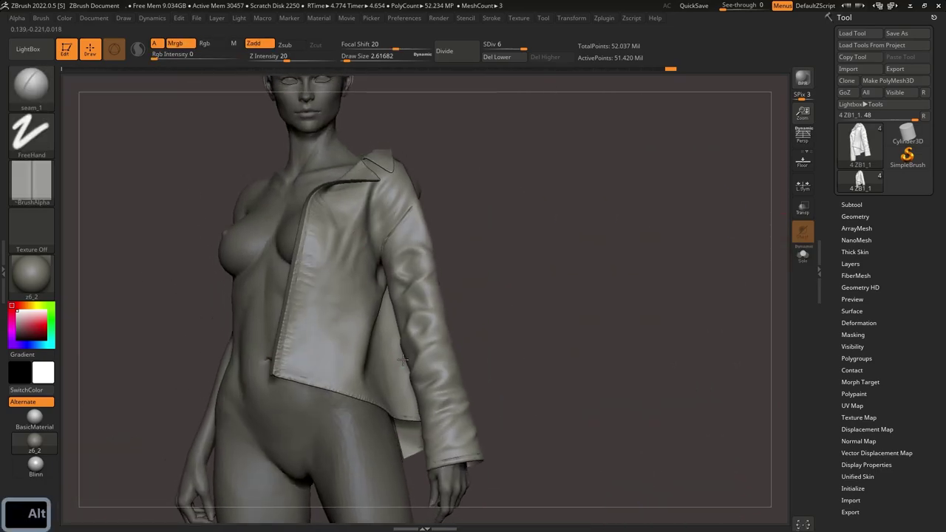
Step: Extend the hem seam toward the front panel's edge with only the jacket visible, and undo the uneven stroke
right_click(419, 424, "alt")
right_click_drag(420, 424, 383, 229, "alt")
right_click_drag(383, 229, 380, 444, "ctrl")
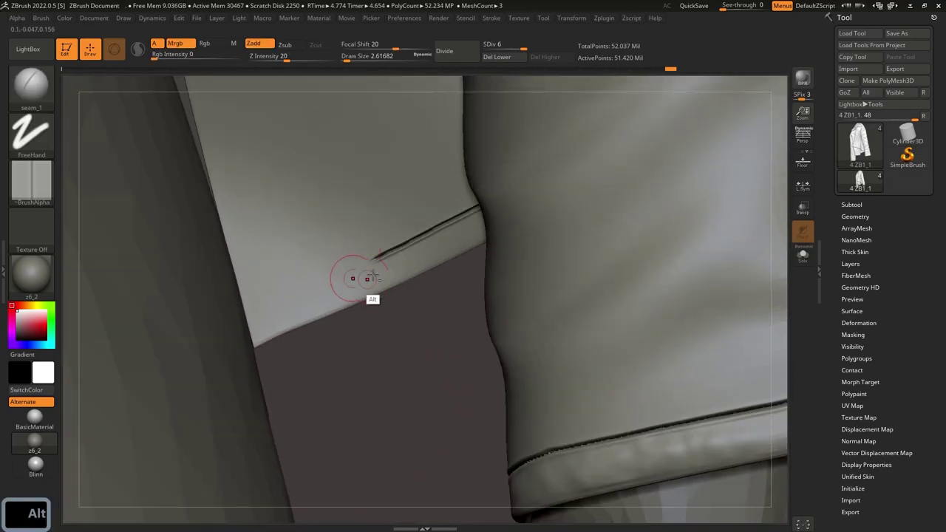
right_click_drag(357, 278, 473, 256, "alt")
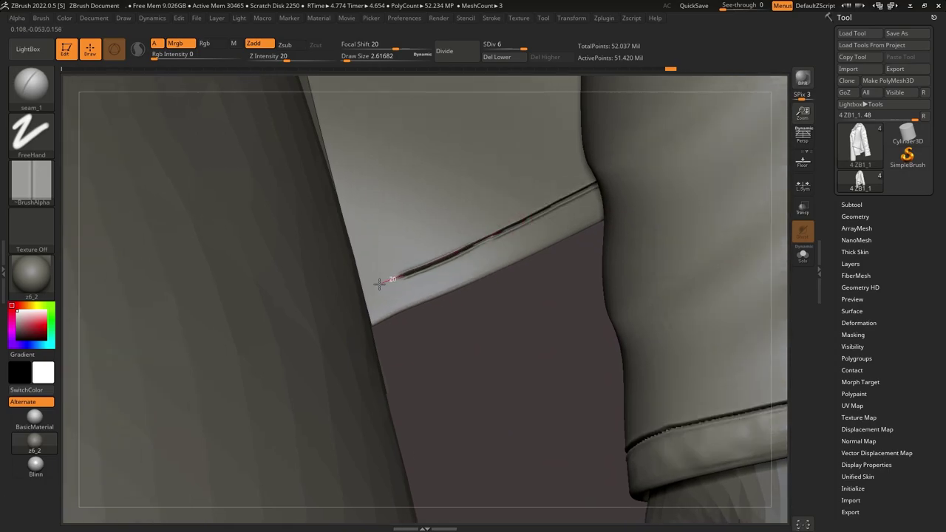
left_click(803, 256)
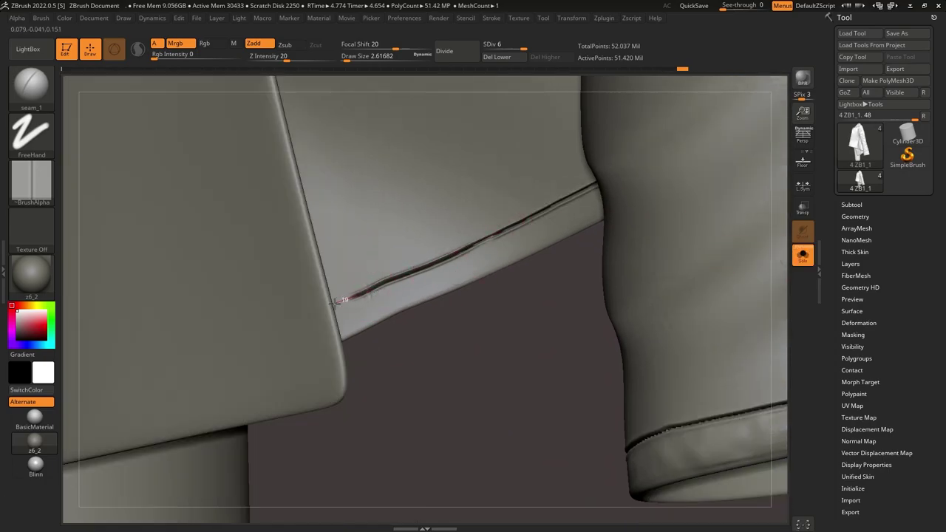
key("ctrl+z")
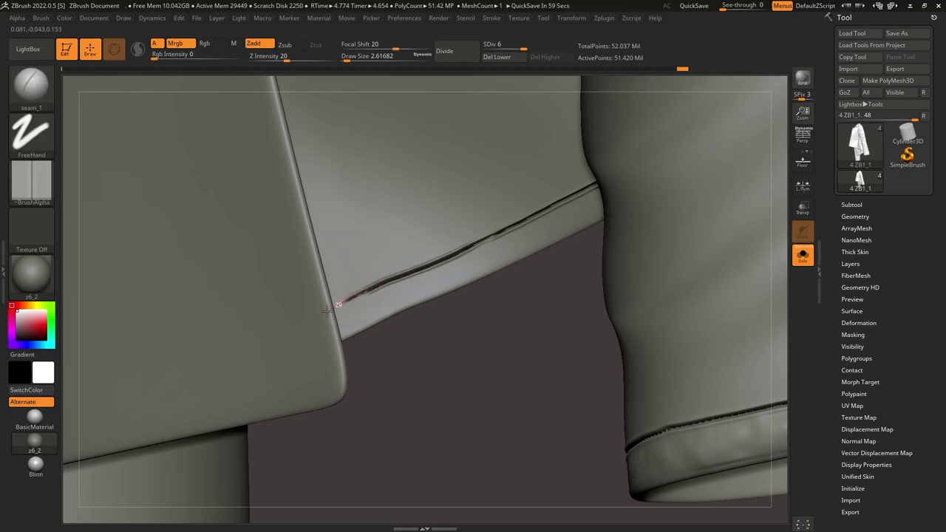
Step: Smooth the uneven parts of the hem seam and redraw it as one line up to the front panel
key("shift")
left_click_drag(399, 281, 412, 274, "shift")
right_click_drag(595, 196, 374, 304, "alt")
left_click_drag(642, 173, 463, 255, "shift")
mouse_move(484, 244)
right_mouse_down("alt")
mouse_move(557, 213)
mouse_move(385, 295)
right_mouse_up("alt")
left_click_drag(658, 160, 309, 330)
Step: Switch to the Inflat brush and puff up the hem band below the new seam along its length
key("b")
key("i")
key("n")
left_click_drag(464, 275, 497, 261)
mouse_move(497, 261)
right_mouse_down()
mouse_move(505, 257)
mouse_move(463, 285)
right_mouse_up()
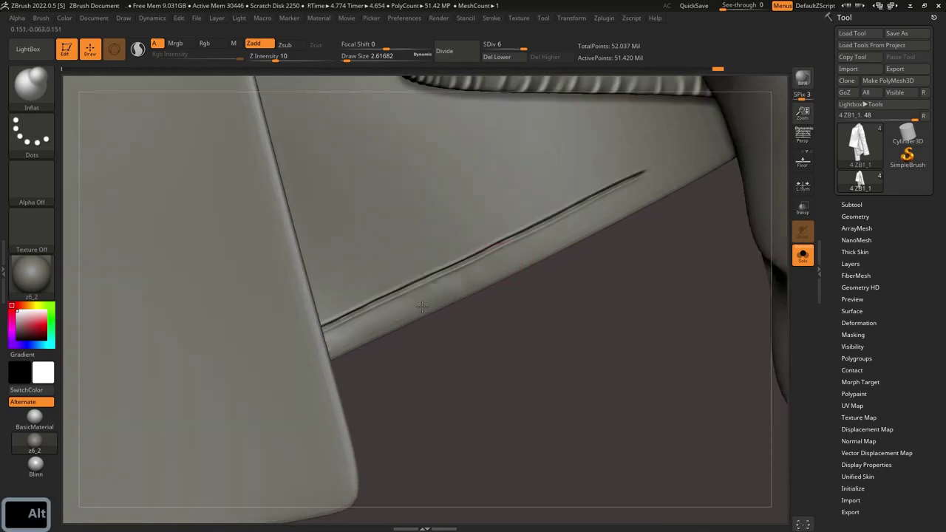
left_click_drag(647, 198, 497, 261)
right_click_drag(497, 260, 401, 284)
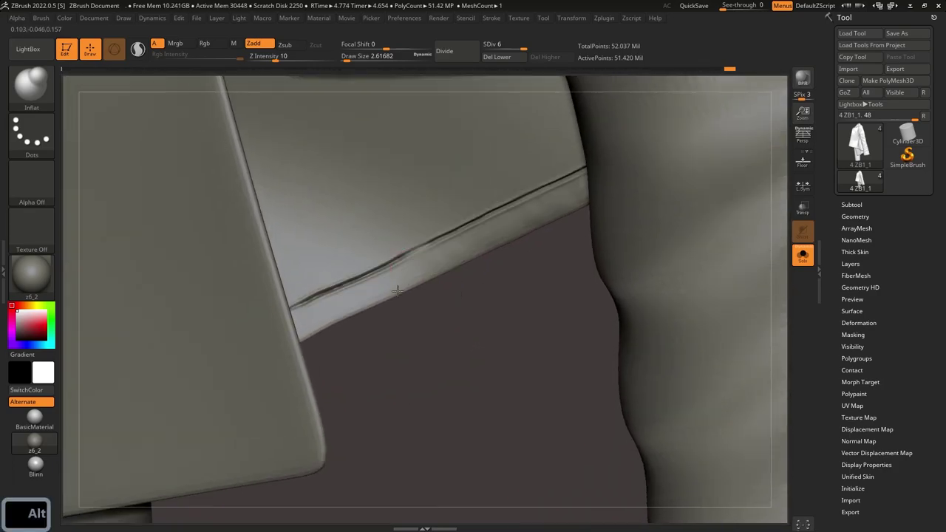
mouse_move(325, 316)
right_mouse_down()
mouse_move(310, 326)
mouse_move(458, 241)
right_mouse_up()
left_click_drag(517, 212, 393, 265)
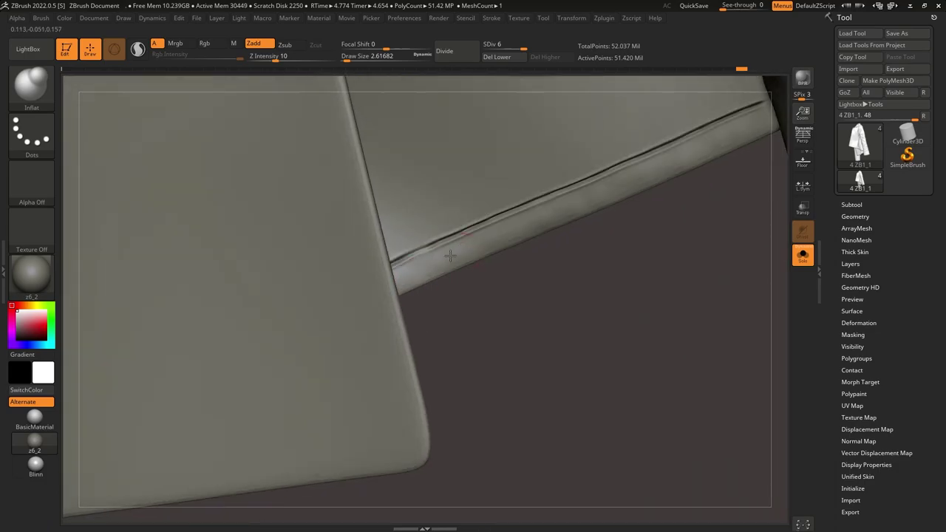
right_click_drag(534, 250, 456, 286)
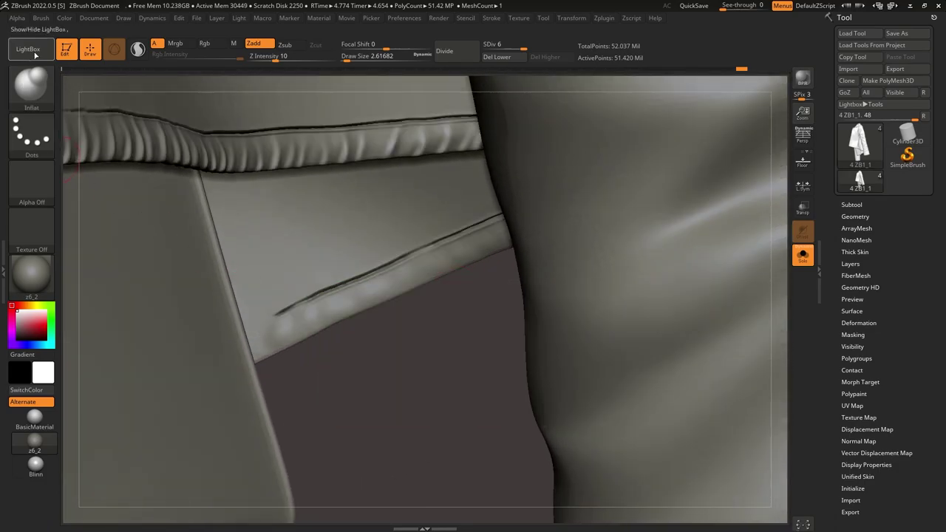
Step: Load the ER_FLB_V 02 VDM brush set and choose the ER_FLB_13 fold
left_click(31, 50)
left_click_drag(450, 241, 296, 194)
double_click(87, 120)
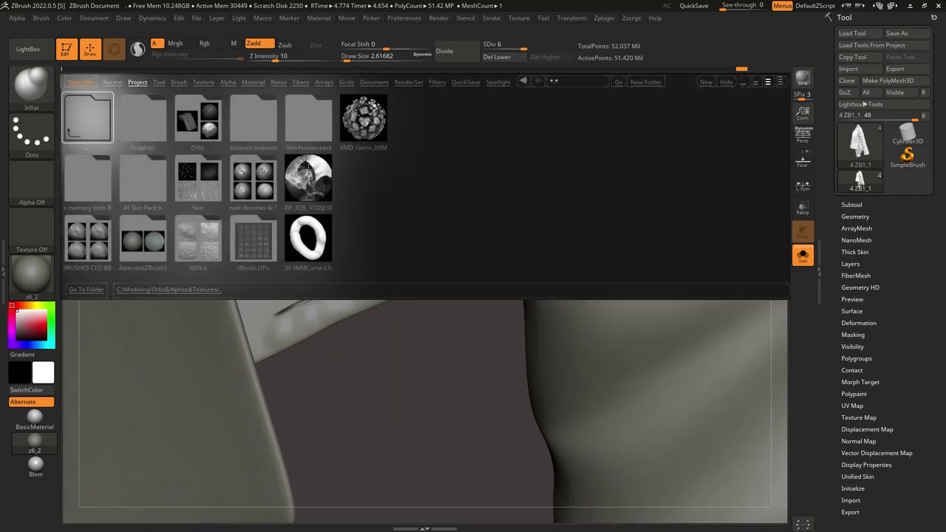
double_click(306, 175)
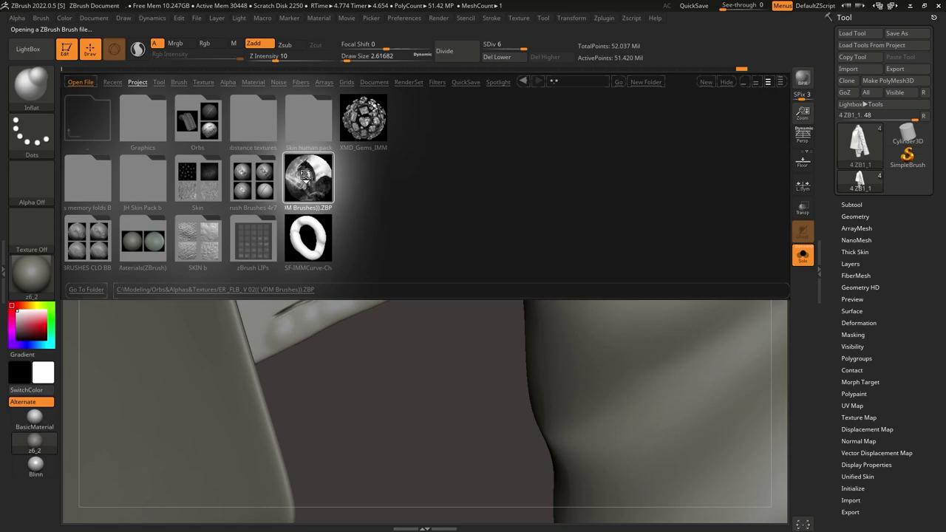
key("Right")
key("Right")
key("Right")
key("Right")
key("Right")
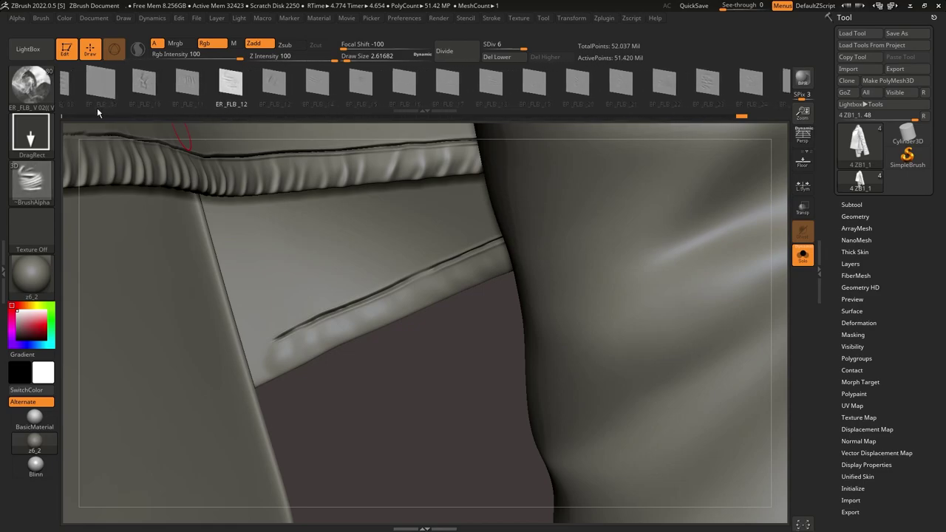
key("Right")
Step: Try stamping the ER_FLB_13 fold onto the hem band and undo it
right_click_drag(431, 310, 432, 337)
left_click_drag(436, 338, 371, 300)
right_click_drag(372, 300, 469, 312)
key("ctrl+z")
key("ctrl+z")
Step: Adjust the fold brush options, then stamp ER_FLB_13 wrinkles along the hem band below the seam and soften them
left_click(41, 18)
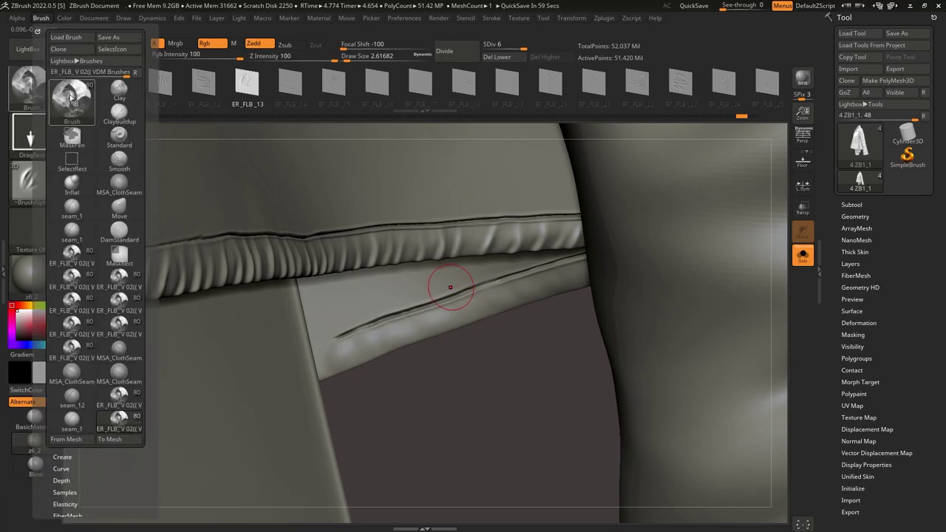
left_click_drag(133, 447, 131, 241)
left_click_drag(151, 491, 152, 425)
left_click(74, 464)
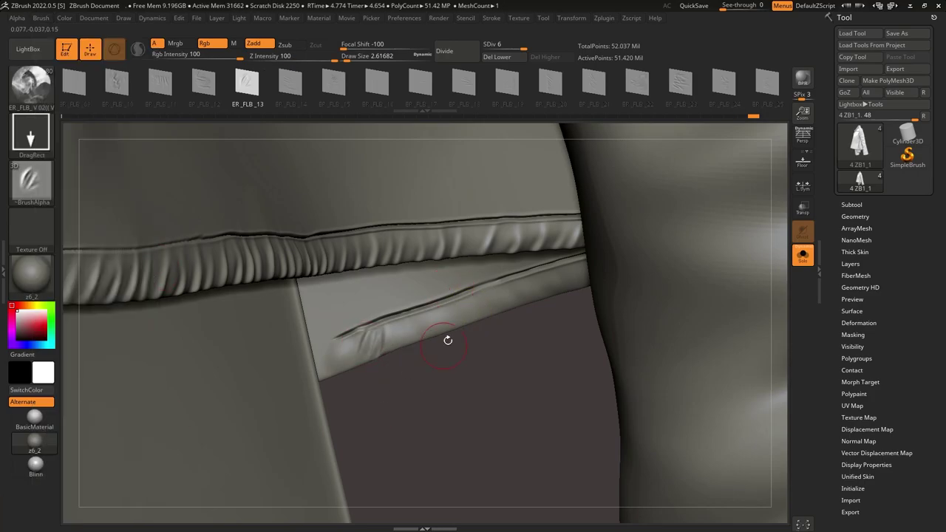
left_click_drag(415, 332, 359, 357, "shift")
left_click_drag(447, 317, 450, 356)
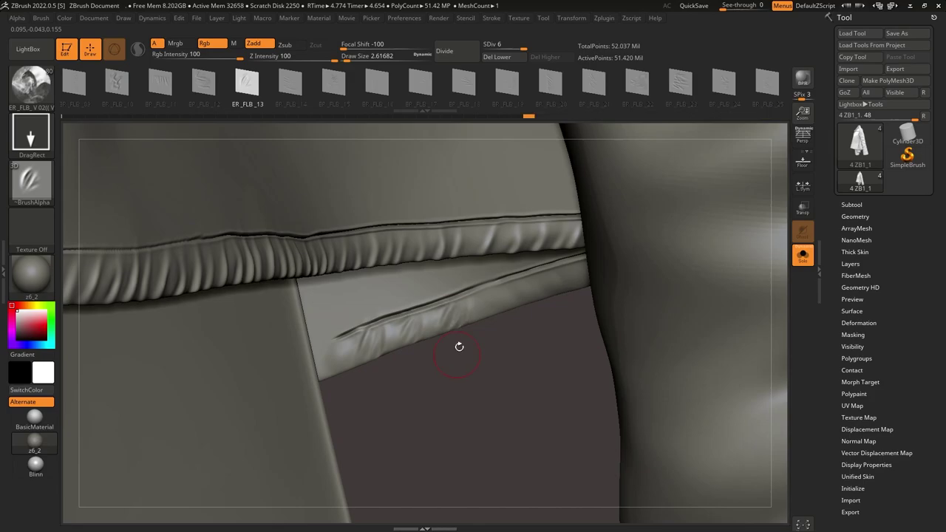
right_click_drag(453, 361, 459, 322)
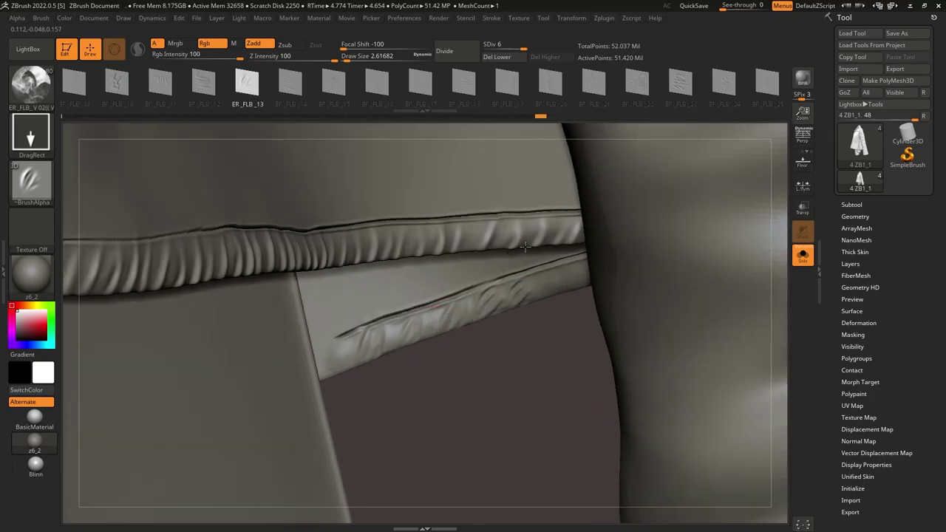
left_click_drag(527, 304, 428, 344, "shift")
right_click_drag(477, 316, 496, 344, "ctrl")
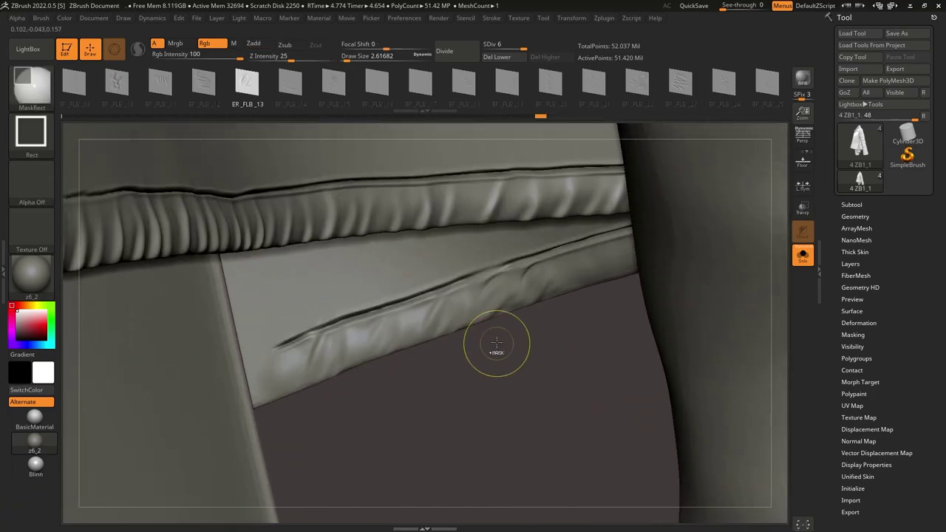
Step: Stamp another ER_FLB_13 fold on the hem band near the jacket's front edge and smooth the wrinkles along the band
left_click_drag(475, 325, 510, 295, "shift")
right_click_drag(562, 279, 367, 314, "alt")
mouse_move(473, 299)
left_mouse_down("shift")
mouse_move(504, 281)
mouse_move(522, 334)
left_mouse_up("shift")
left_click_drag(543, 270, 518, 281, "shift")
left_click_drag(601, 248, 578, 329)
left_click_drag(569, 273, 579, 257, "shift")
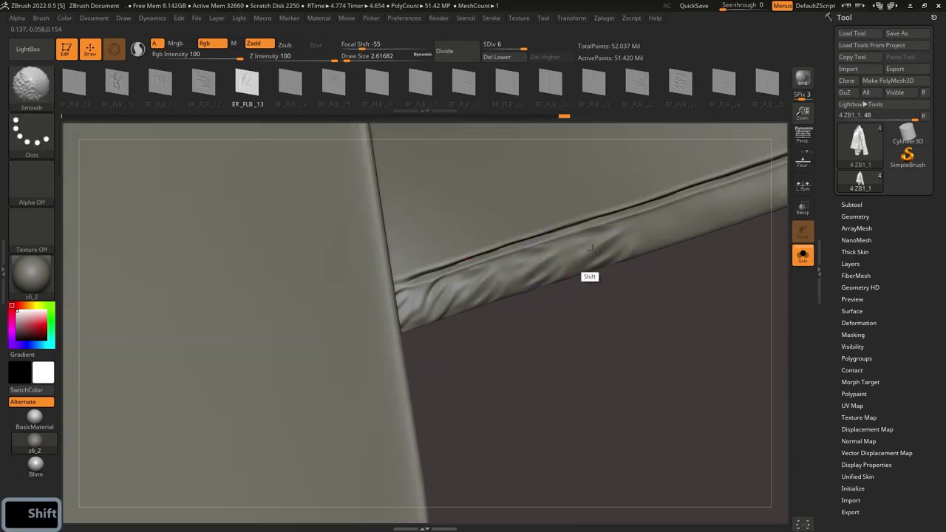
Step: Show the rest of the model again and examine the hem wrinkles, the collar and the shoulder area
mouse_move(528, 321)
right_mouse_down("ctrl")
mouse_move(534, 255)
mouse_move(572, 273)
mouse_move(523, 288)
right_mouse_up("ctrl")
right_click_drag(523, 288, 513, 229, "ctrl")
right_click_drag(513, 229, 545, 386, "alt")
mouse_move(607, 406)
right_mouse_down("ctrl")
mouse_move(555, 476)
mouse_move(556, 493)
right_mouse_up("ctrl")
mouse_move(515, 432)
right_mouse_down("ctrl")
mouse_move(510, 392)
mouse_move(490, 386)
right_mouse_up("ctrl")
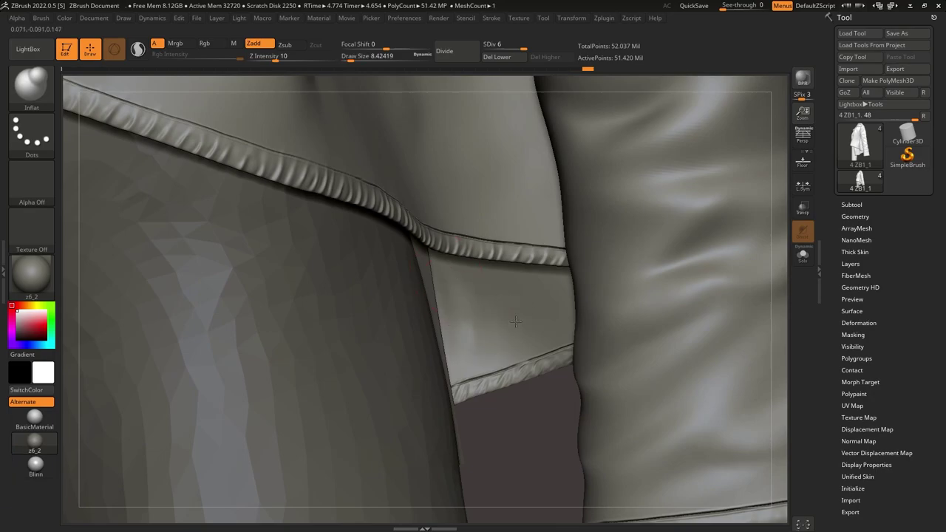
mouse_move(516, 321)
right_mouse_down()
mouse_move(536, 288)
mouse_move(467, 329)
mouse_move(515, 318)
right_mouse_up()
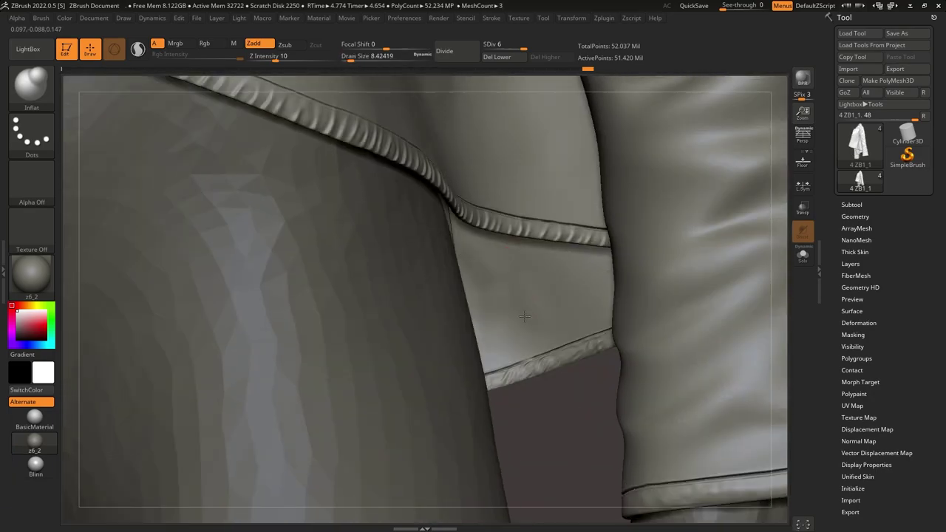
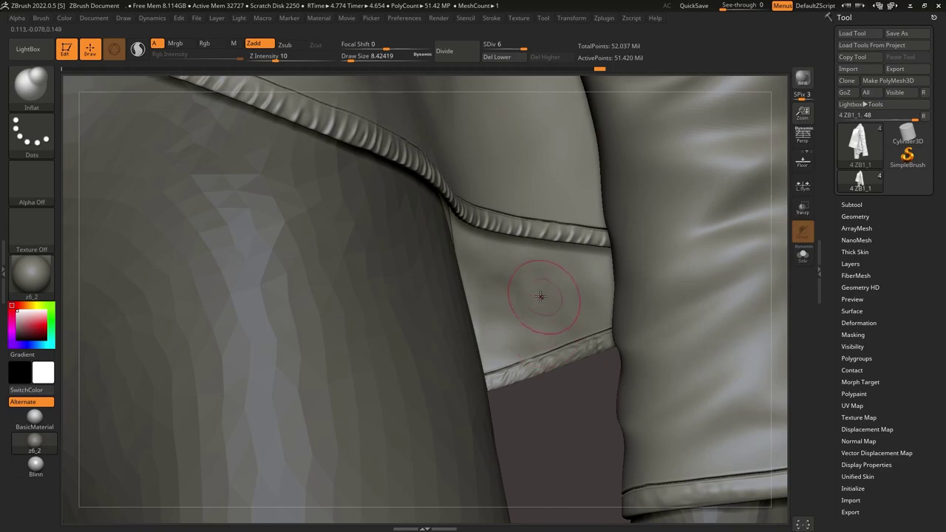
right_click_drag(543, 296, 492, 232)
right_click_drag(545, 275, 541, 296)
right_click_drag(556, 145, 488, 280, "alt")
right_click_drag(547, 268, 473, 184, "ctrl")
right_click_drag(384, 141, 353, 226, "ctrl")
right_click_drag(352, 348, 436, 126)
right_click_drag(436, 126, 303, 296, "alt")
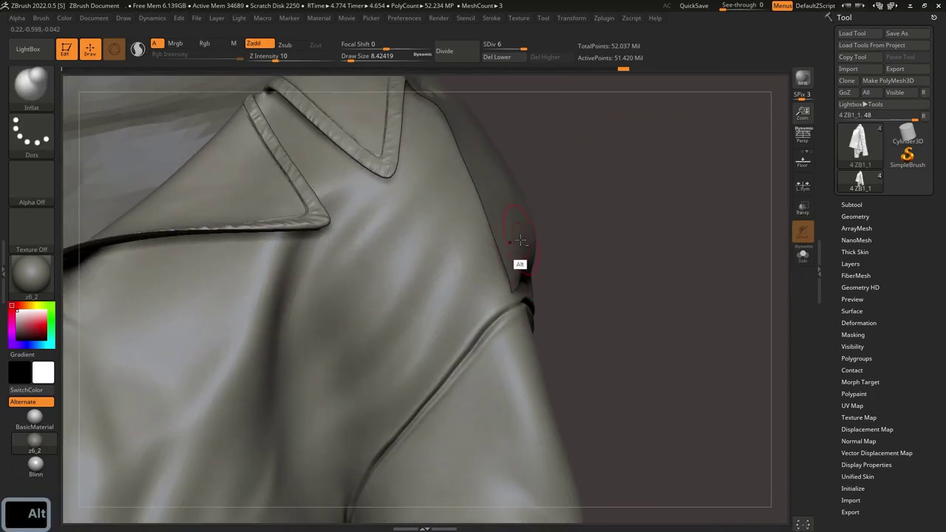
Step: Select the shoulder strap subtool, display its polygroup wireframe and check the strap on its own
left_click(520, 263, "alt")
right_click_drag(540, 249, 565, 144, "ctrl")
right_click_drag(565, 144, 562, 317)
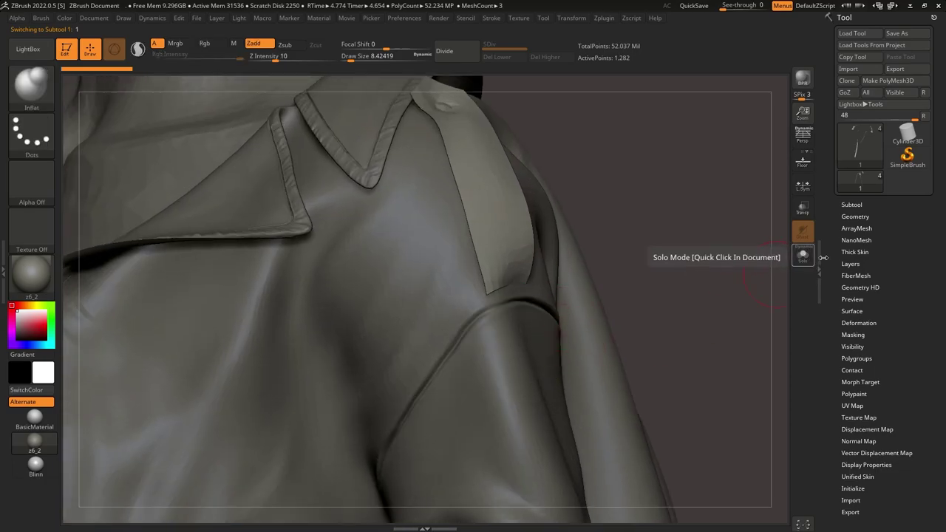
left_click(851, 204)
key("shift+f")
right_click_drag(604, 219, 543, 296)
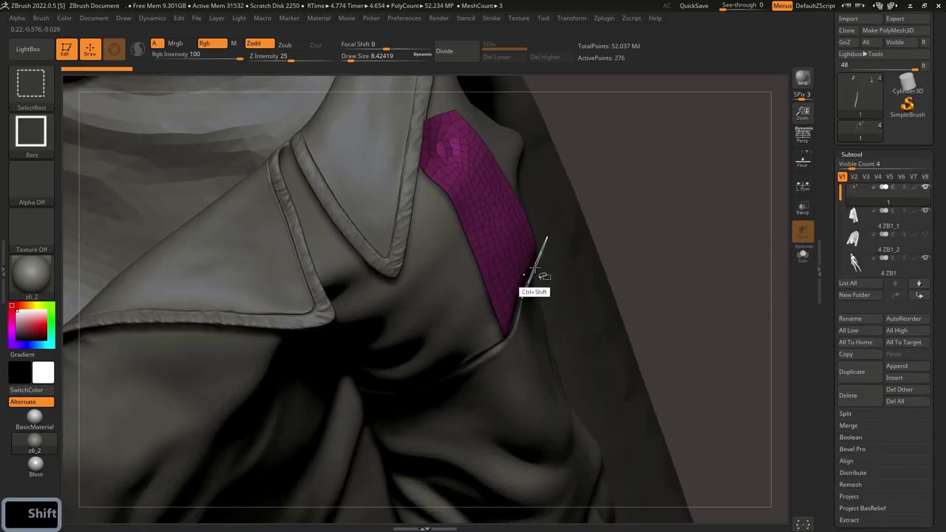
left_click(636, 231, "ctrl")
left_click(644, 203, "ctrl+shift")
Step: Load the Lakad Matataag.cfg interface configuration
key("v")
key("v")
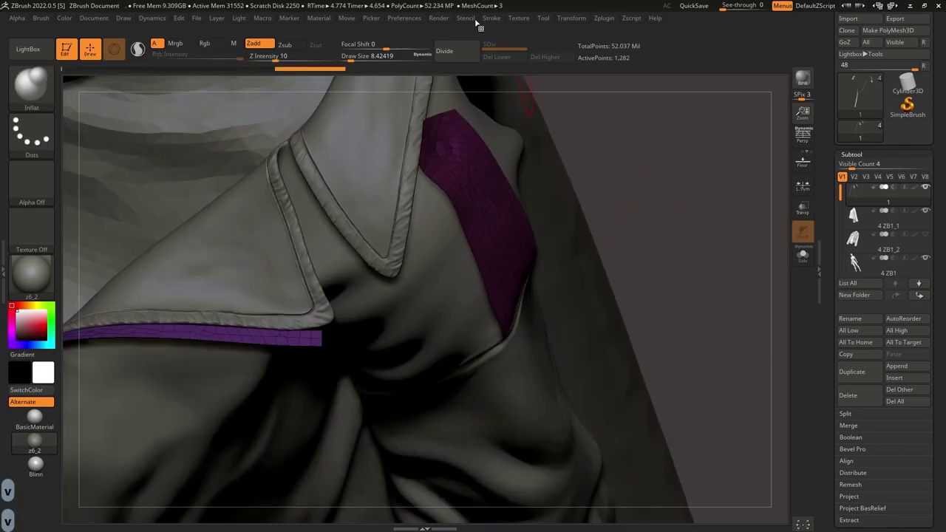
left_click(405, 18)
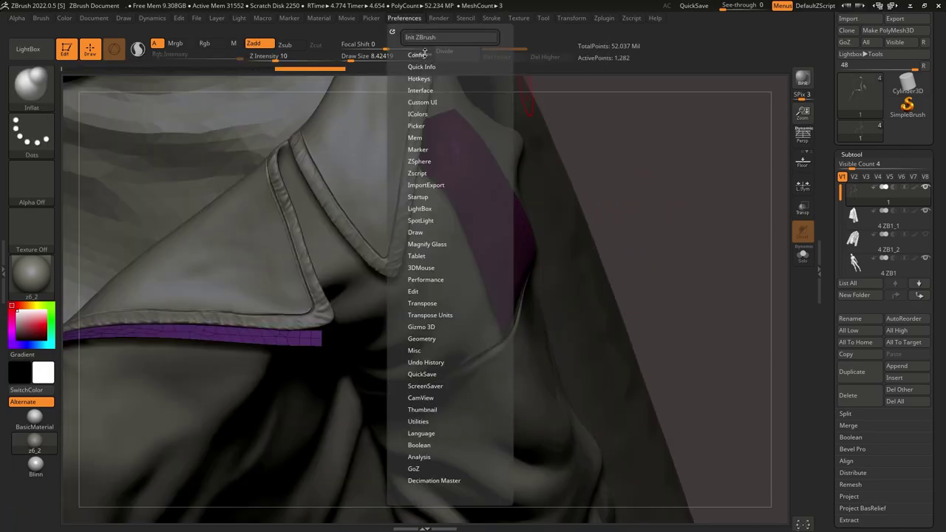
left_click(420, 55)
left_click(416, 100)
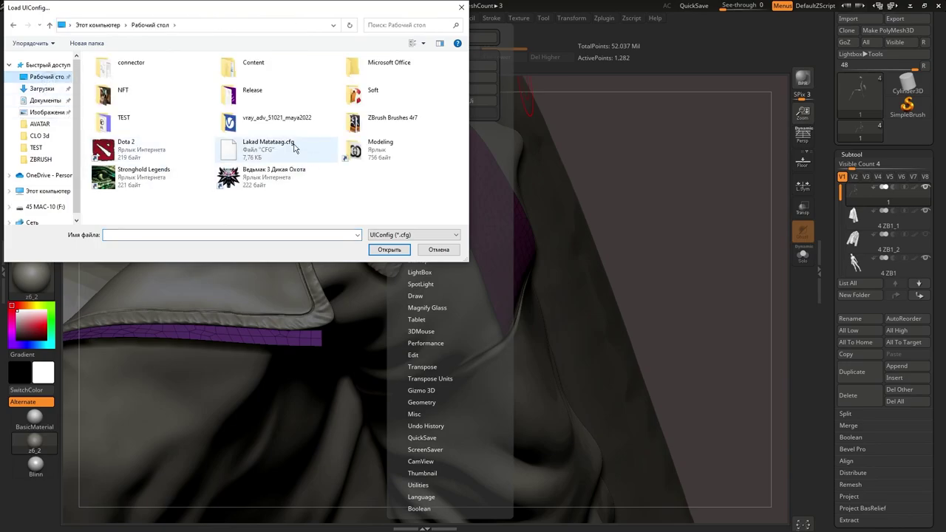
left_click(375, 252)
Step: Split the shoulder strap polygroup into its own subtool and make it the active one
key("v")
left_click(473, 212)
key("shift+f")
left_click(477, 183, "alt")
key("shift+f")
key("alt+Tab")
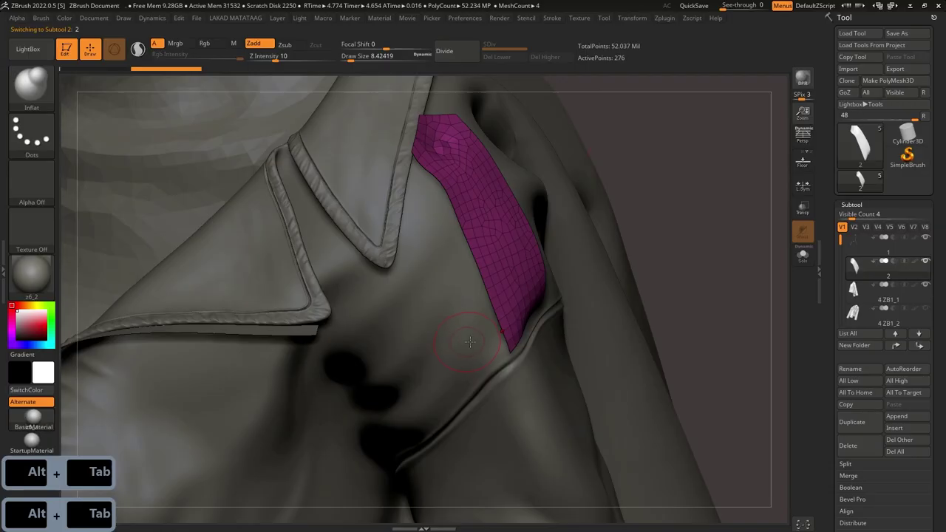
key("alt+Tab")
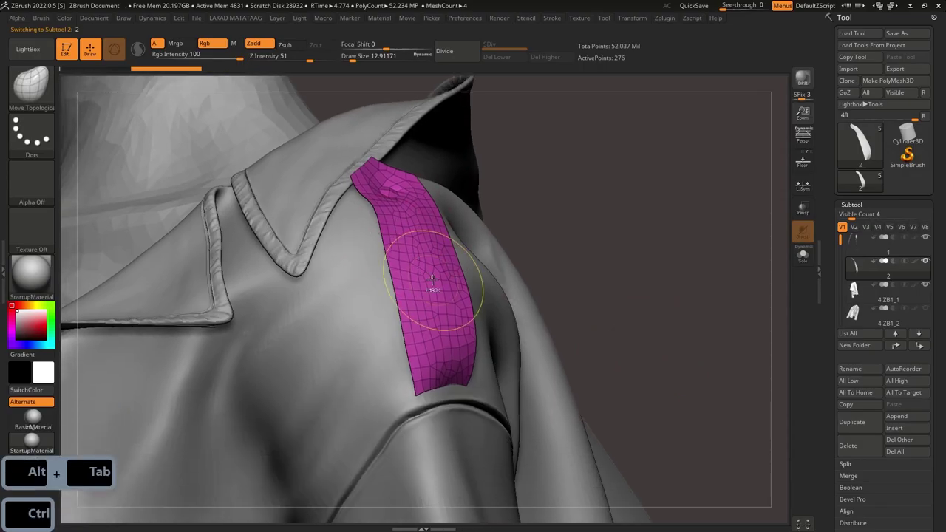
Step: Reshape the shoulder strap's lower end with the Move Topological brush so it follows the shoulder above the sleeve seam
key("f")
mouse_move(439, 313)
right_mouse_down()
mouse_move(416, 298)
mouse_move(448, 333)
mouse_move(481, 323)
right_mouse_up()
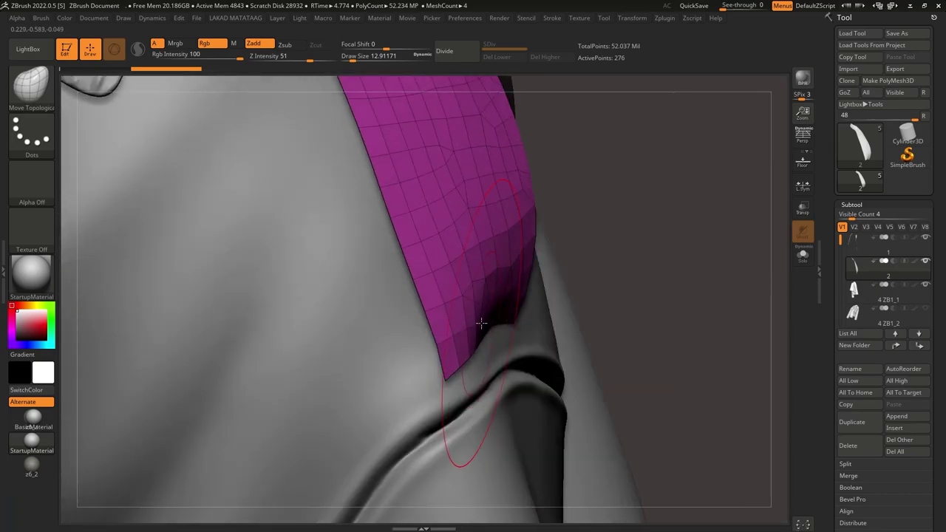
right_click_drag(529, 362, 507, 327)
left_click_drag(507, 328, 517, 344)
key("ctrl+z")
mouse_move(534, 348)
right_mouse_down()
mouse_move(486, 339)
mouse_move(442, 359)
mouse_move(448, 347)
right_mouse_up()
left_click_drag(449, 342, 455, 377)
right_click_drag(455, 377, 355, 318)
left_click_drag(342, 311, 340, 326)
right_click_drag(347, 354, 380, 370)
left_click_drag(318, 340, 306, 365)
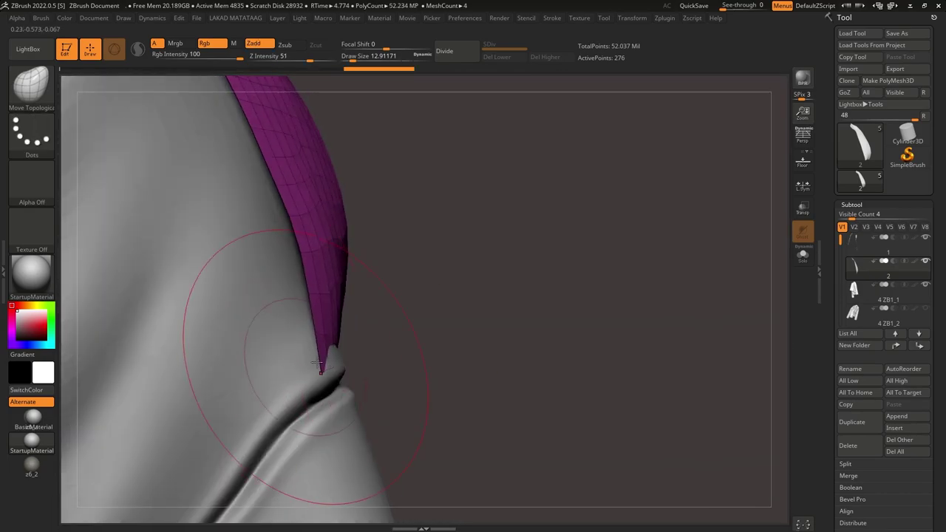
Step: Reduce the draw size to 5.75148 and even out the strap's lower edge along the sleeve seam
right_click_drag(306, 365, 346, 345)
key("s")
left_click_drag(349, 344, 340, 343)
mouse_move(413, 362)
right_mouse_down()
mouse_move(470, 350)
mouse_move(381, 312)
mouse_move(299, 327)
right_mouse_up()
left_click_drag(285, 328, 286, 342)
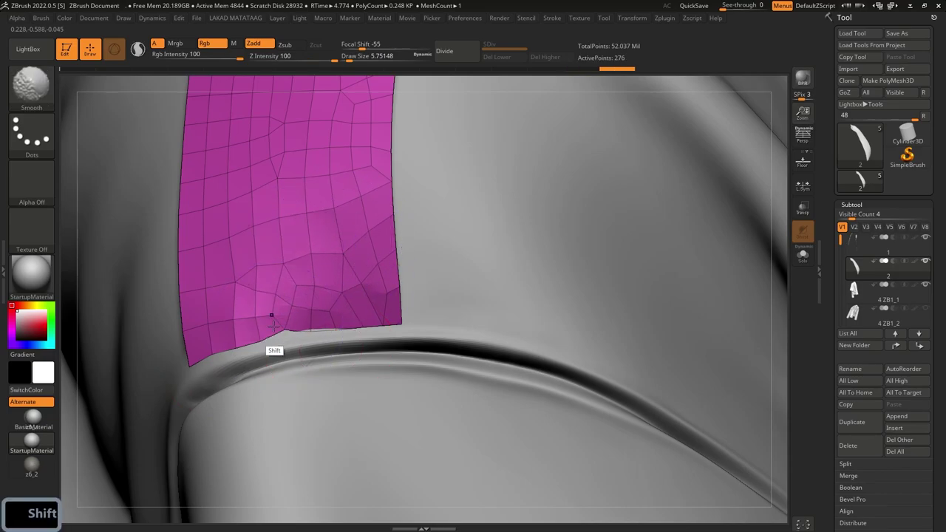
Step: Try remeshing the shoulder strap and undo the attempt
right_click_drag(378, 323, 414, 204, "ctrl")
key("shift+f")
right_click_drag(413, 203, 357, 187, "ctrl")
key("shift+f")
key("v")
key("shift+f")
key("shift+f")
key("shift+f")
key("ctrl+z")
Step: ZRemesh the shoulder strap with KeepCreases on and a target polygons count of 1, and check the result without wireframe
key("s")
key("s")
key("shift+f")
key("v")
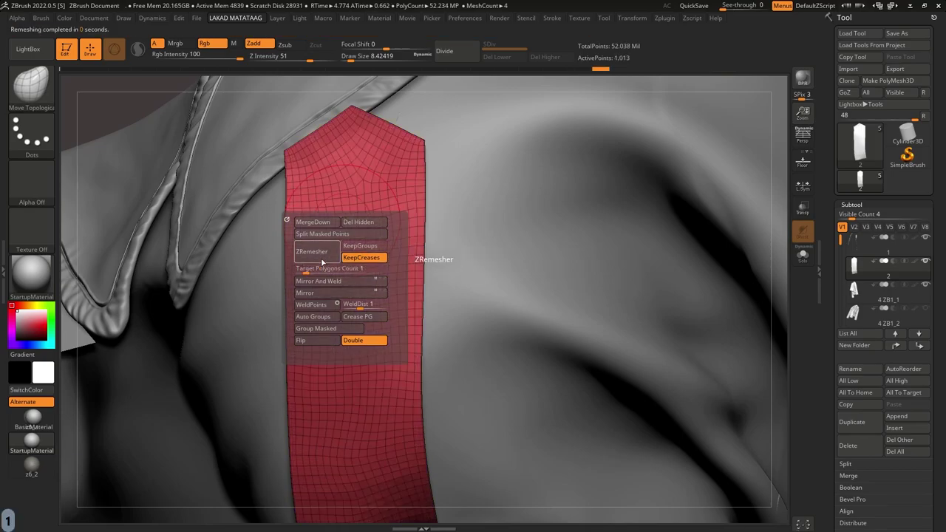
mouse_move(358, 311)
right_mouse_down("ctrl")
mouse_move(339, 275)
mouse_move(361, 256)
mouse_move(346, 297)
right_mouse_up("ctrl")
key("shift+f")
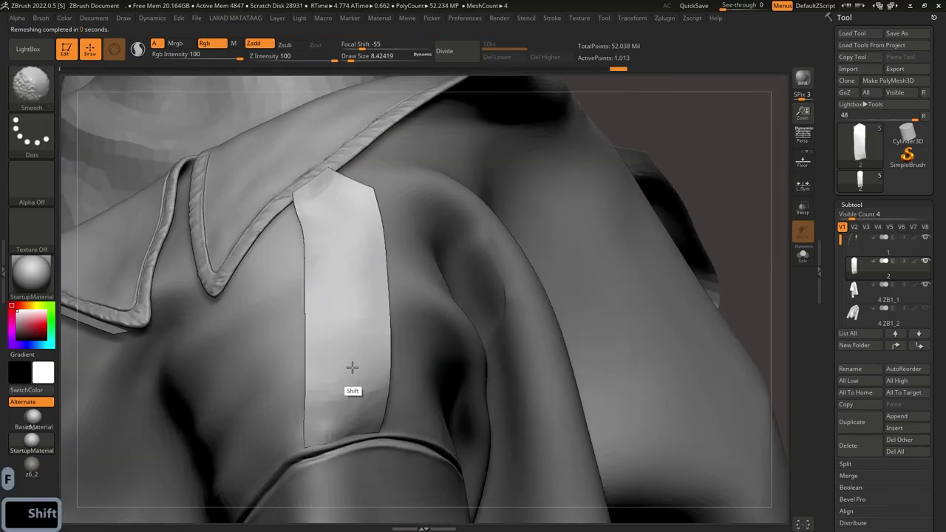
right_click_drag(341, 412, 323, 374, "ctrl")
key("shift+f")
Step: Try another ZRemesher pass on the shoulder strap and undo it
key("v")
key("shift+f")
right_click(338, 226)
key("shift+f")
key("v")
key("shift+f")
key("shift+f")
key("ctrl+z")
Step: ZRemesh the shoulder strap to a lighter mesh with a target polygons count of 0.36727
right_click_drag(323, 375, 332, 412, "ctrl")
key("v")
left_click(303, 357)
Step: Nudge the remeshed shoulder strap with the Move Topological brush to fit it to the shoulder
right_click_drag(318, 347, 355, 277, "ctrl")
right_click_drag(361, 350, 442, 278)
mouse_move(377, 293)
right_mouse_down()
mouse_move(332, 297)
mouse_move(373, 277)
right_mouse_up()
left_click_drag(356, 301, 355, 301)
mouse_move(354, 302)
right_mouse_down("ctrl")
mouse_move(353, 325)
mouse_move(347, 314)
mouse_move(311, 323)
mouse_move(283, 264)
right_mouse_up("ctrl")
mouse_move(332, 347)
right_mouse_down()
mouse_move(289, 323)
mouse_move(315, 268)
mouse_move(305, 381)
right_mouse_up()
Step: Set the draw size to 16.97027 and adjust the shoulder strap's upper end beside the collar with Move Topological
key("s")
left_click_drag(296, 327, 299, 327)
right_click_drag(299, 395, 264, 308)
right_click_drag(238, 144, 232, 192, "ctrl")
mouse_move(257, 249)
right_mouse_down("ctrl")
mouse_move(255, 166)
mouse_move(235, 199)
right_mouse_up("ctrl")
mouse_move(235, 200)
right_mouse_down("ctrl")
mouse_move(254, 254)
mouse_move(241, 295)
right_mouse_up("ctrl")
key("s")
left_click_drag(241, 301, 247, 301)
mouse_move(247, 301)
right_mouse_down()
mouse_move(243, 201)
mouse_move(212, 197)
right_mouse_up()
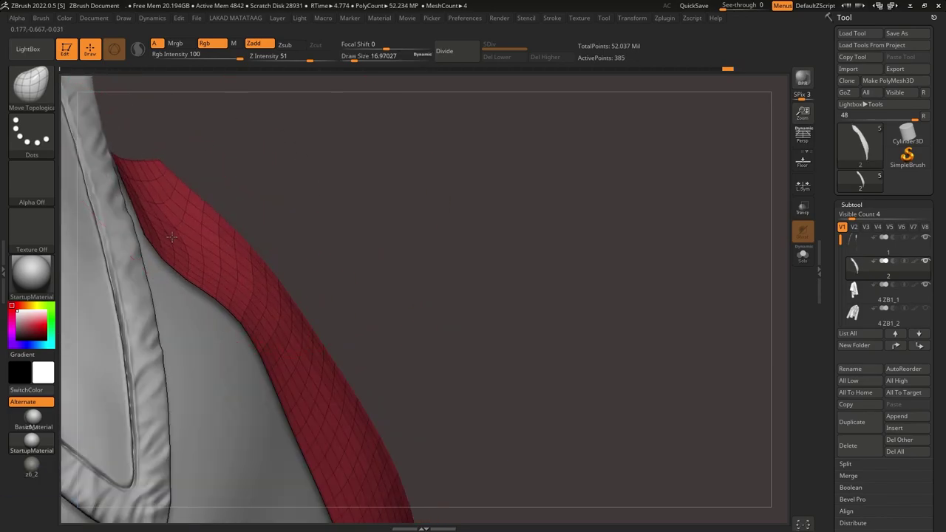
right_click_drag(206, 254, 329, 255, "ctrl")
right_click_drag(329, 255, 340, 246)
left_click_drag(334, 256, 328, 268)
mouse_move(329, 267)
right_mouse_down()
mouse_move(318, 283)
mouse_move(316, 275)
right_mouse_up()
left_click_drag(334, 252, 346, 234)
Step: Switch to the ZModeler brush and set its polygon action to Extrude with the Polygroup All target
mouse_move(310, 244)
right_mouse_down("ctrl")
mouse_move(254, 140)
mouse_move(210, 185)
right_mouse_up("ctrl")
right_click_drag(211, 184, 226, 232, "ctrl")
key("b")
key("z")
key("n")
key("Escape")
key("b")
key("z")
key("m")
right_click_drag(361, 258, 342, 277, "ctrl")
key("space")
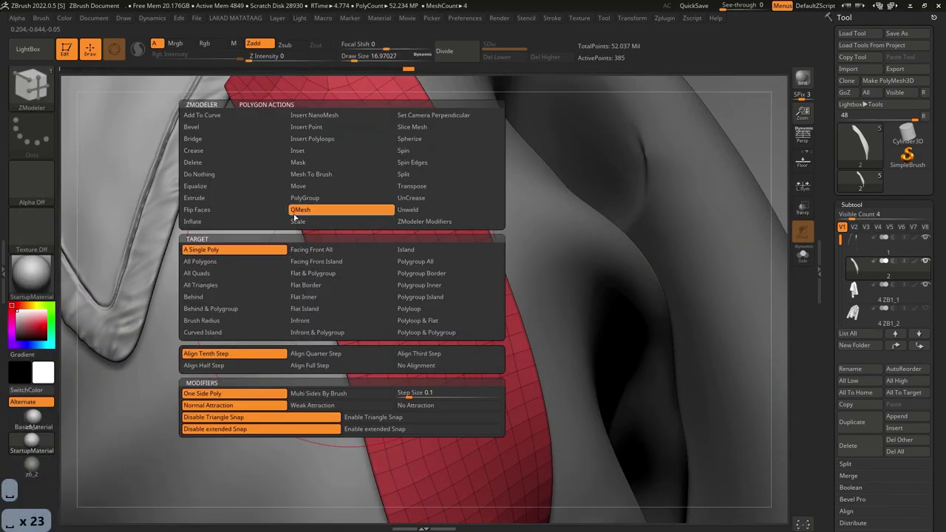
left_click(432, 264)
Step: Extrude the shoulder strap's polygroup to give it a thin thickness, redoing the first extrusion, and inspect the edge
left_click_drag(347, 256, 375, 240)
right_click_drag(376, 240, 336, 293, "ctrl")
key("ctrl+z")
left_click_drag(336, 294, 339, 288)
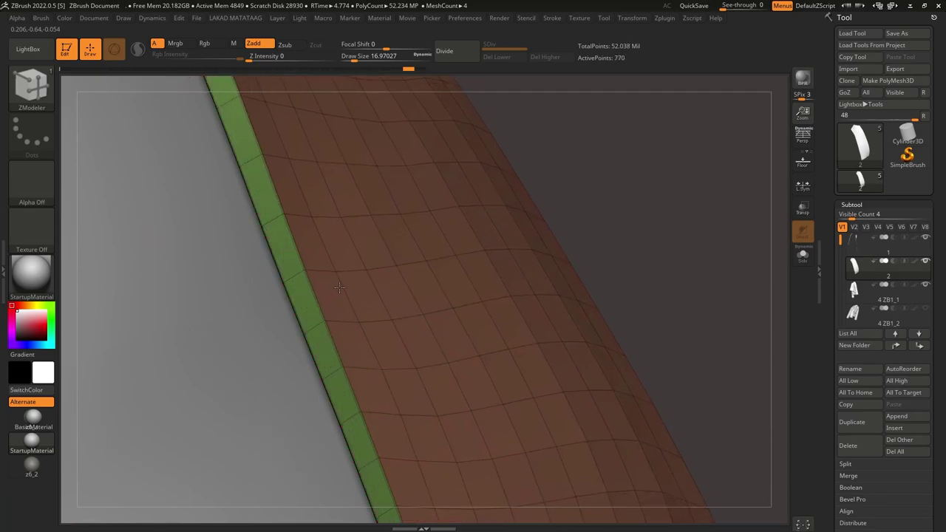
right_click_drag(343, 286, 303, 315)
key("shift+f")
key("ctrl+z")
key("ctrl+shift+z")
key("shift+f")
Step: Uncrease all edges of the shoulder strap
key("v")
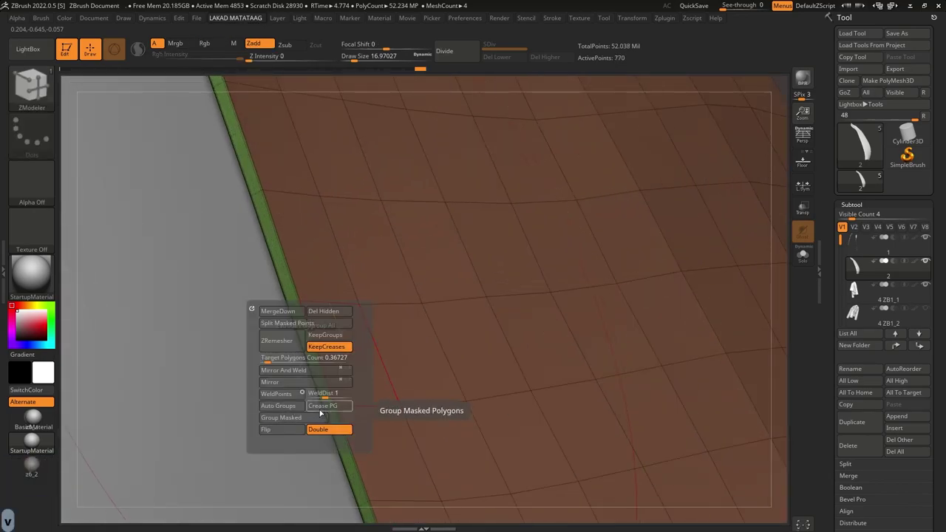
scroll(857, 321, "down", 4)
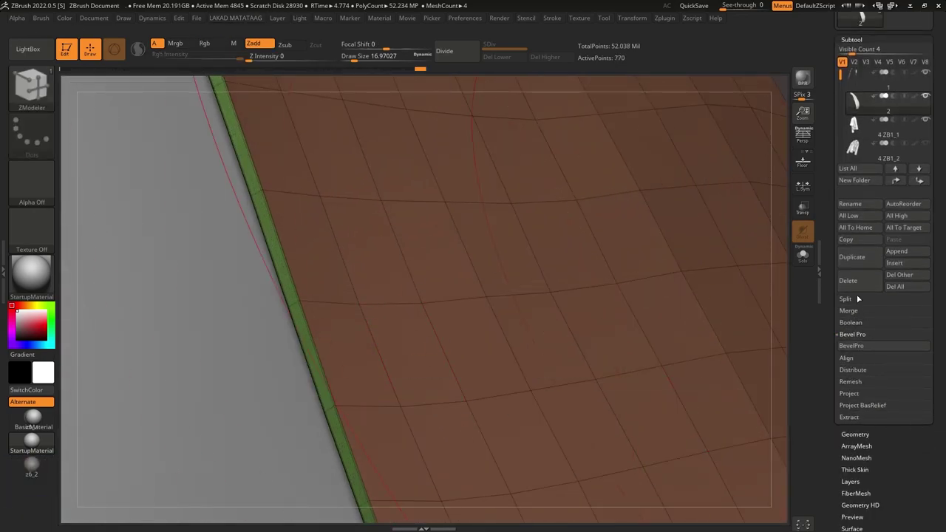
left_click(856, 435)
left_click(855, 181)
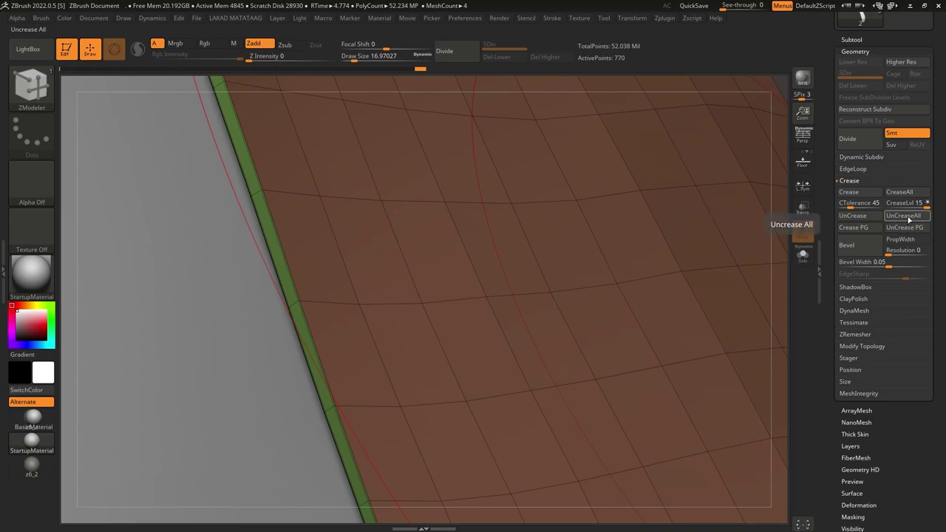
Step: Insert a supporting edge loop close to the strap's front long edge and isolate the strap
key("space")
left_click(312, 301)
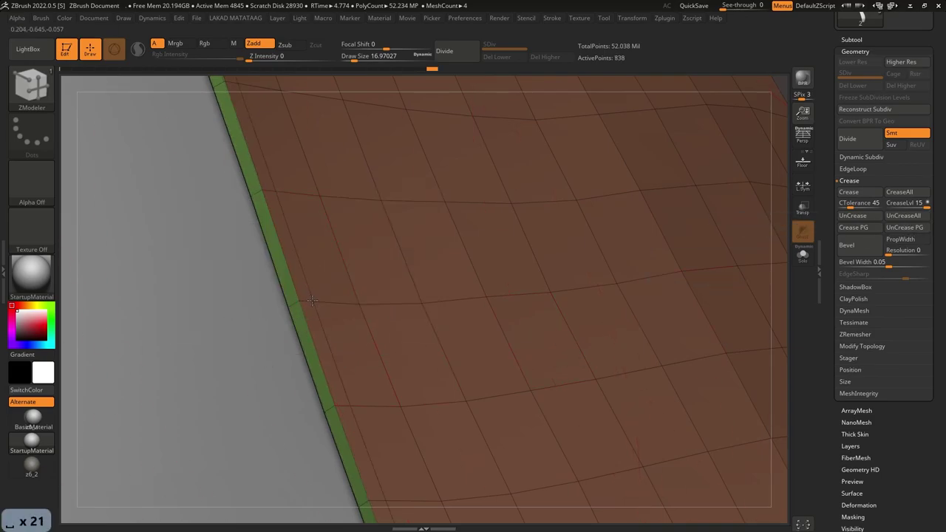
right_click_drag(314, 302, 348, 229)
left_click(803, 256)
right_click_drag(532, 259, 363, 491)
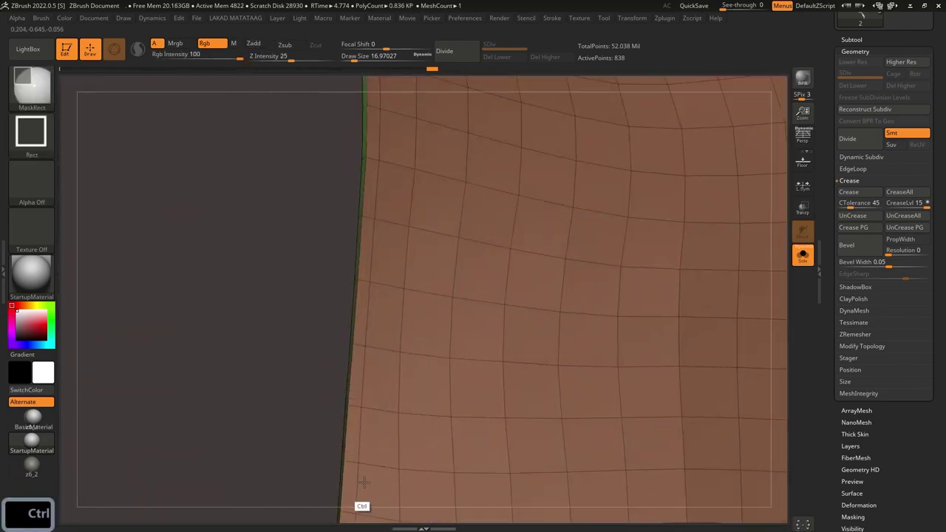
Step: Undo the misplaced edge loops and insert new supporting loops close to the strap's borders
key("ctrl+z")
right_click_drag(371, 209, 538, 252, "ctrl")
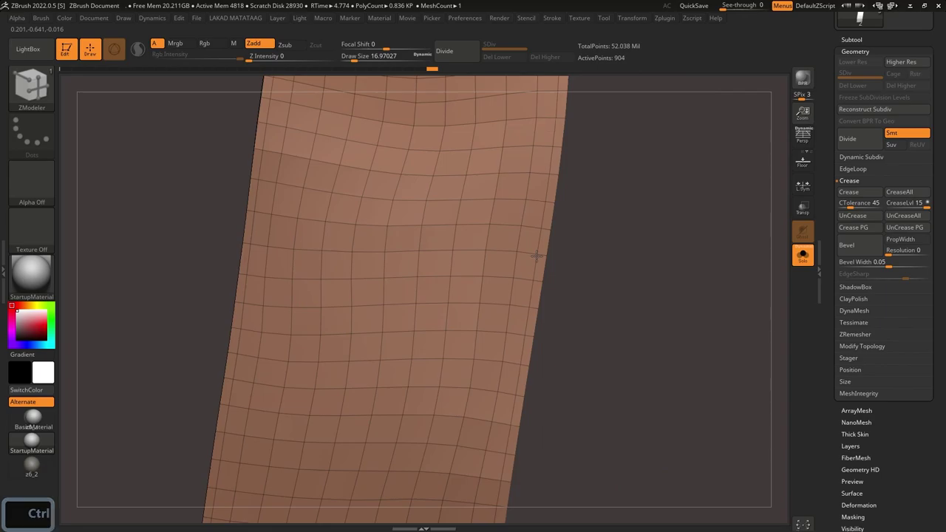
key("ctrl+z")
key("ctrl+z")
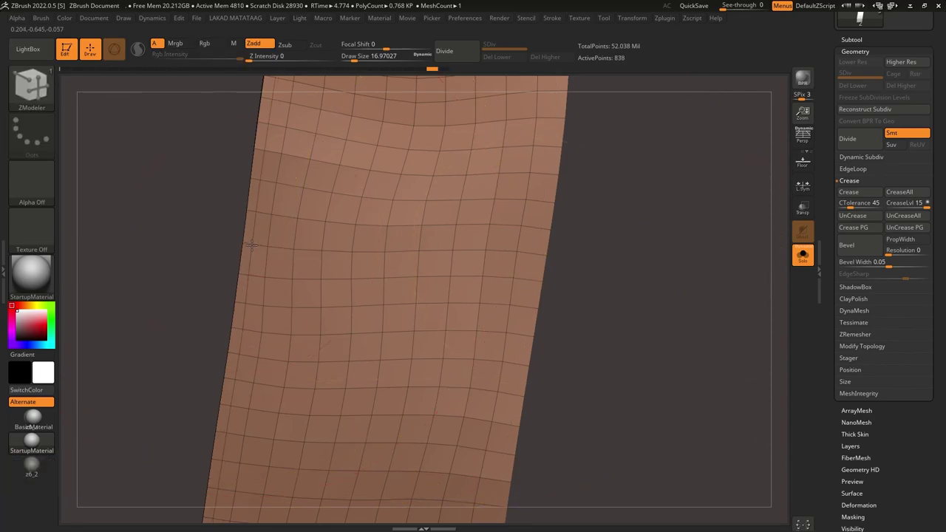
right_click_drag(523, 266, 477, 212, "ctrl")
key("shift+f")
key("shift+f")
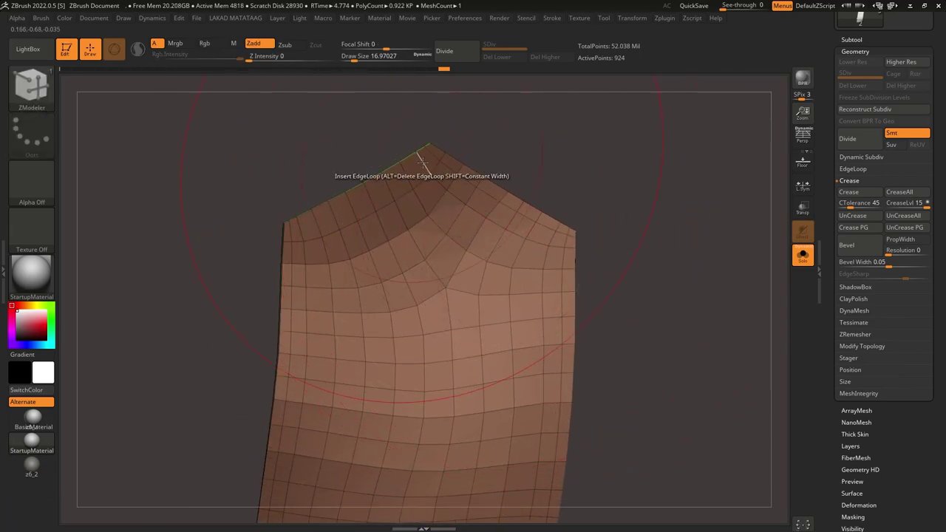
Step: Add a further edge loop around the strap's pointed end and reduce the draw size to 1
right_click_drag(421, 161, 458, 118, "ctrl")
mouse_move(458, 118)
right_mouse_down("alt")
mouse_move(481, 173)
mouse_move(447, 196)
mouse_move(459, 197)
right_mouse_up("alt")
key("s")
left_click_drag(459, 197, 456, 198)
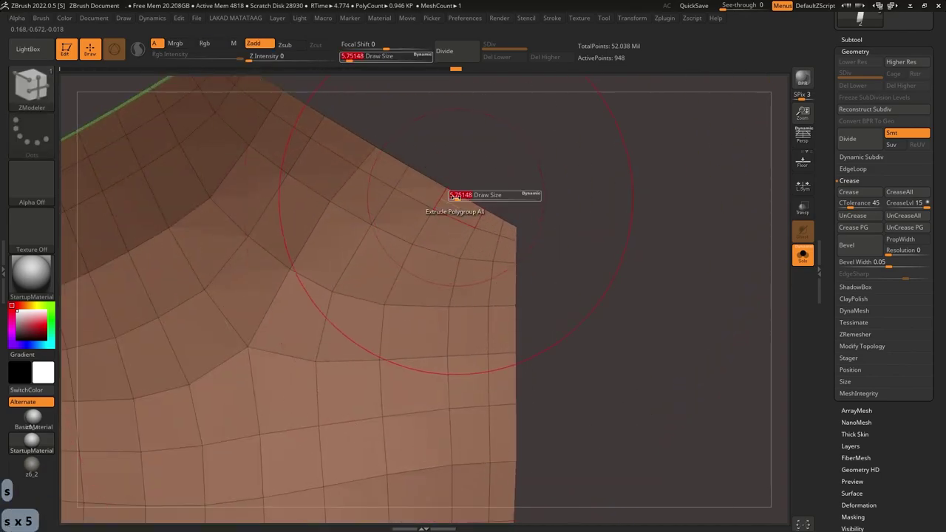
key("space")
key("s")
left_click_drag(471, 233, 465, 233)
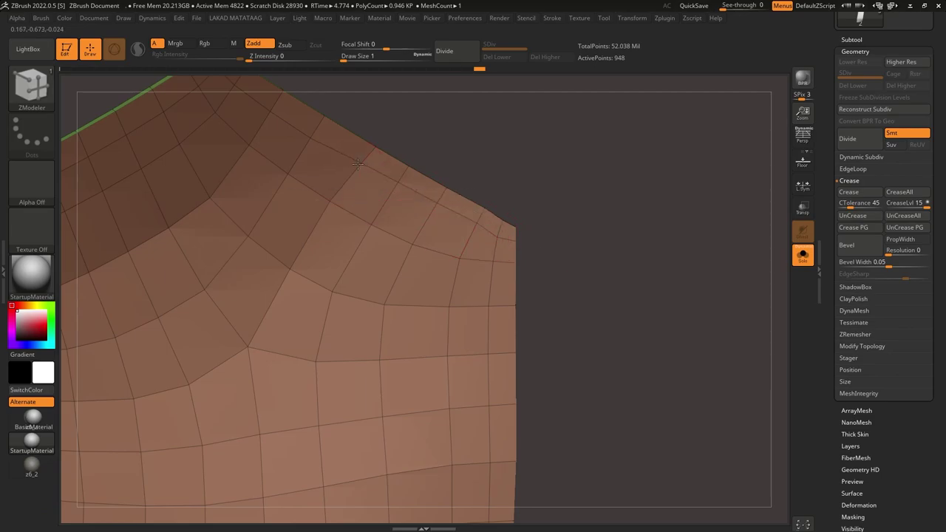
Step: Set the ZModeler point action to Slide, try it on the border point beside the strap's pointed-end corner, and undo the slide attempts
right_click_drag(300, 135, 362, 207, "alt")
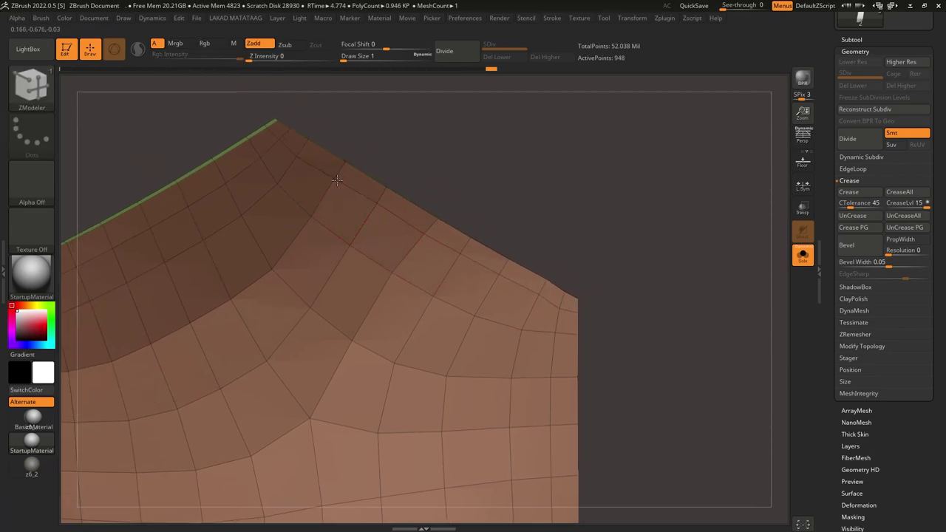
key("space")
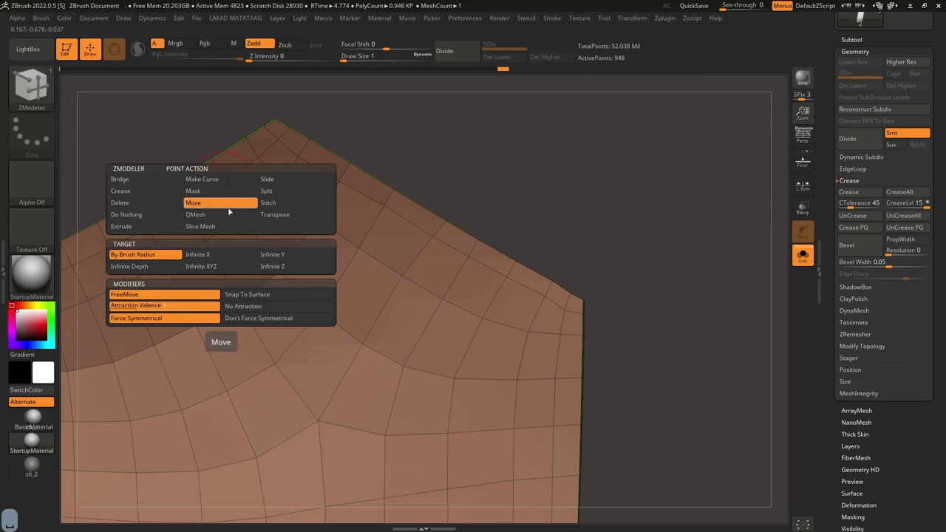
left_click(274, 180)
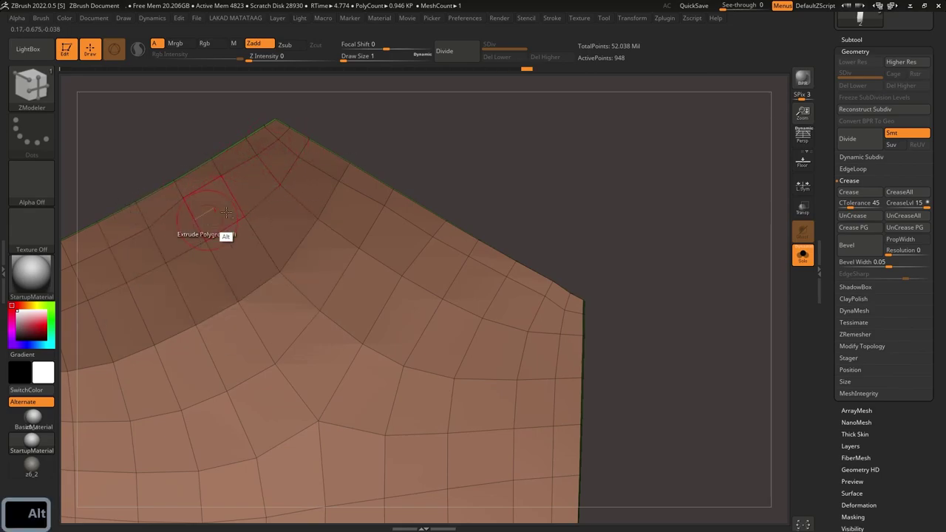
right_click_drag(207, 221, 250, 154, "alt")
right_click_drag(139, 215, 208, 187, "alt")
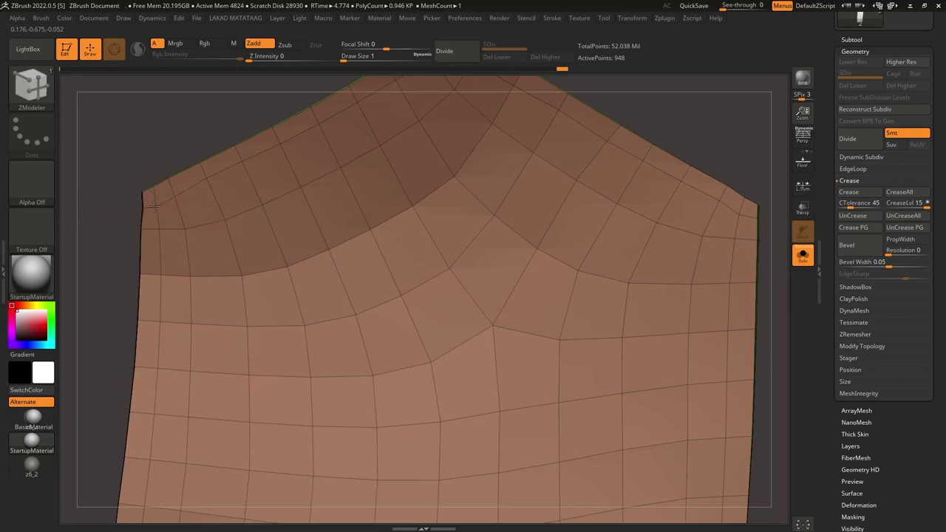
right_click_drag(190, 318, 241, 348, "ctrl")
right_click_drag(184, 274, 175, 342, "ctrl")
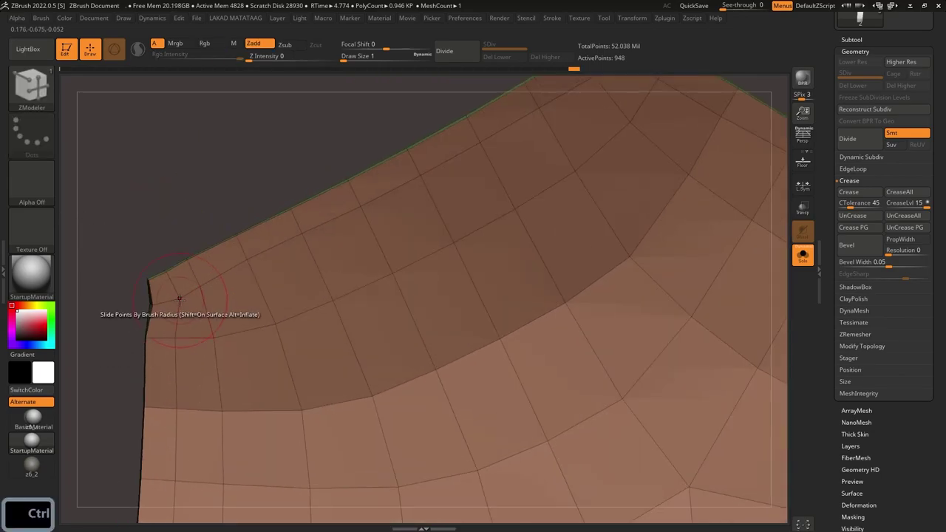
key("ctrl+z")
key("space")
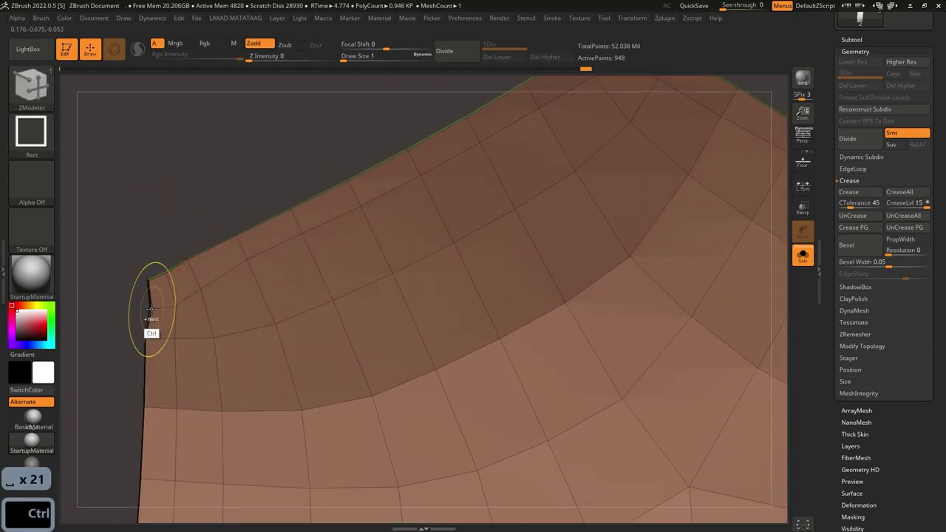
key("ctrl+z")
right_click_drag(150, 310, 154, 348, "ctrl")
key("ctrl+z")
Step: Set the point action back to Move and shift the border point beside the strap's corner slightly outward
key("space")
left_click(132, 329)
left_click_drag(153, 309, 139, 306)
mouse_move(142, 304)
right_mouse_down("ctrl")
mouse_move(145, 228)
mouse_move(160, 324)
mouse_move(167, 237)
mouse_move(265, 382)
mouse_move(260, 358)
right_mouse_up("ctrl")
right_click_drag(261, 358, 211, 251)
key("ctrl+z")
key("ctrl+z")
key("ctrl+z")
key("ctrl+z")
right_click_drag(211, 251, 194, 340, "ctrl")
Step: Assign a PolyGroup by Polyloop to the narrow border strip along the strap's long edge and the adjoining side of its pointed end
key("space")
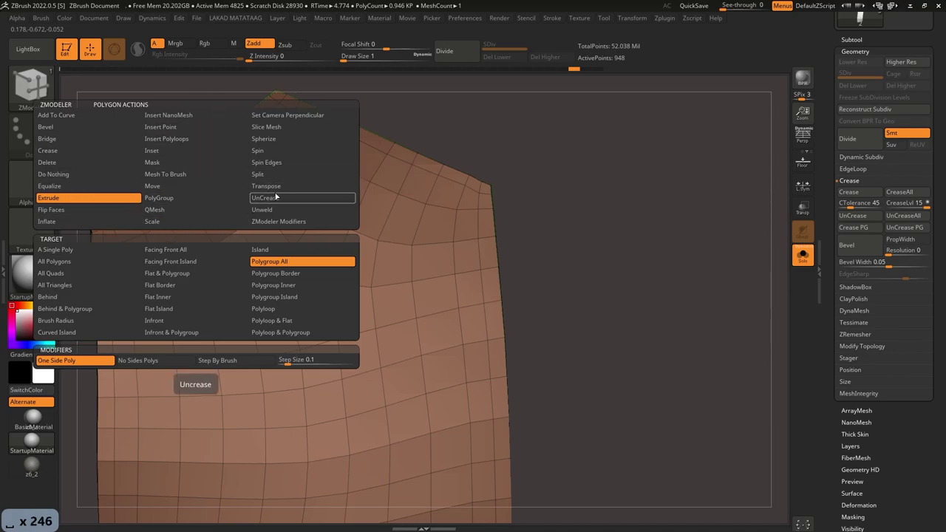
key("space")
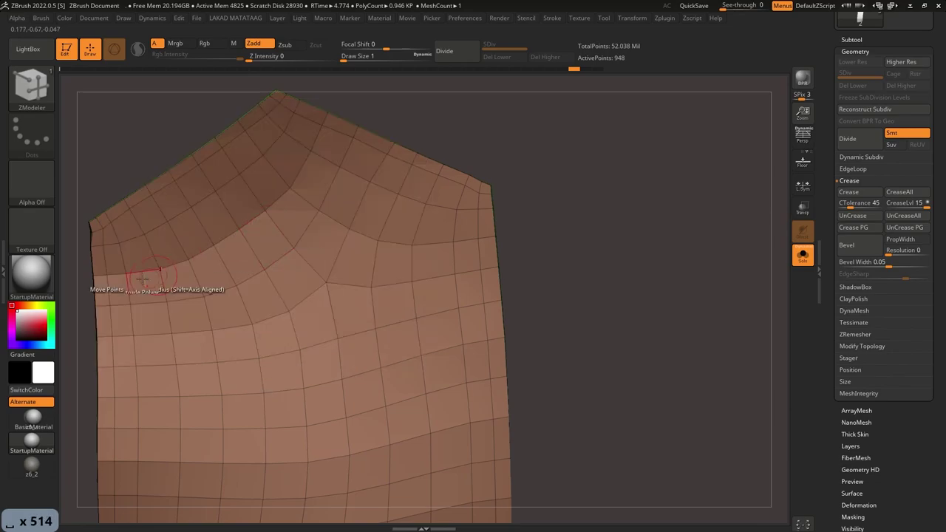
key("space")
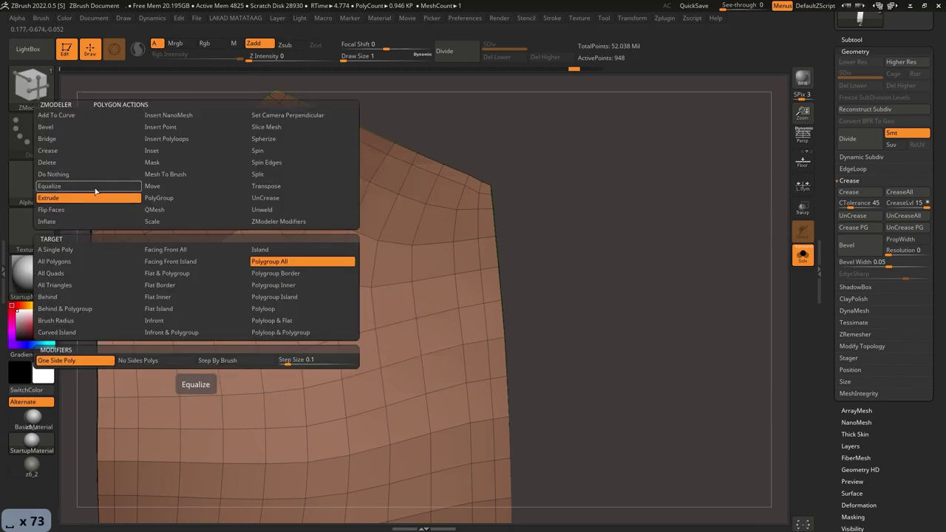
left_click(158, 198)
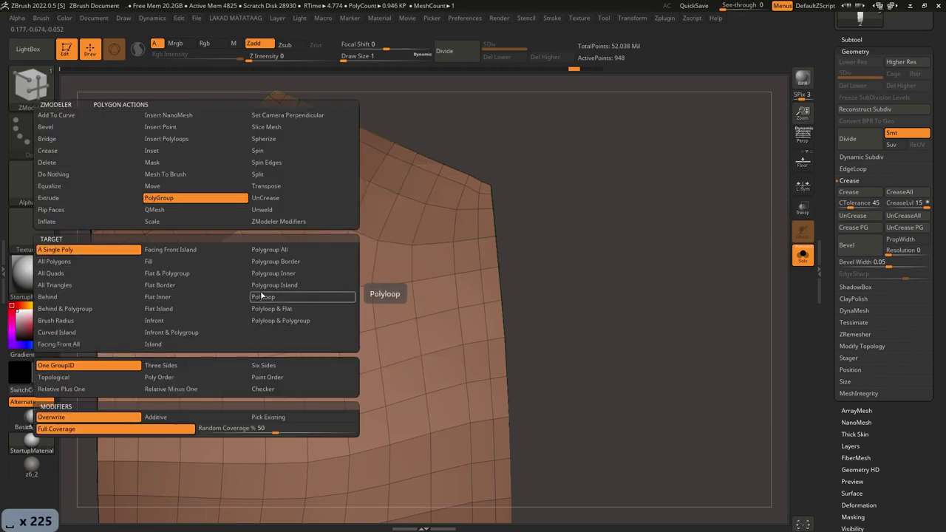
left_click(260, 296)
left_click(104, 220)
key("ctrl+z")
left_click(116, 213)
right_click_drag(126, 275, 163, 319, "ctrl")
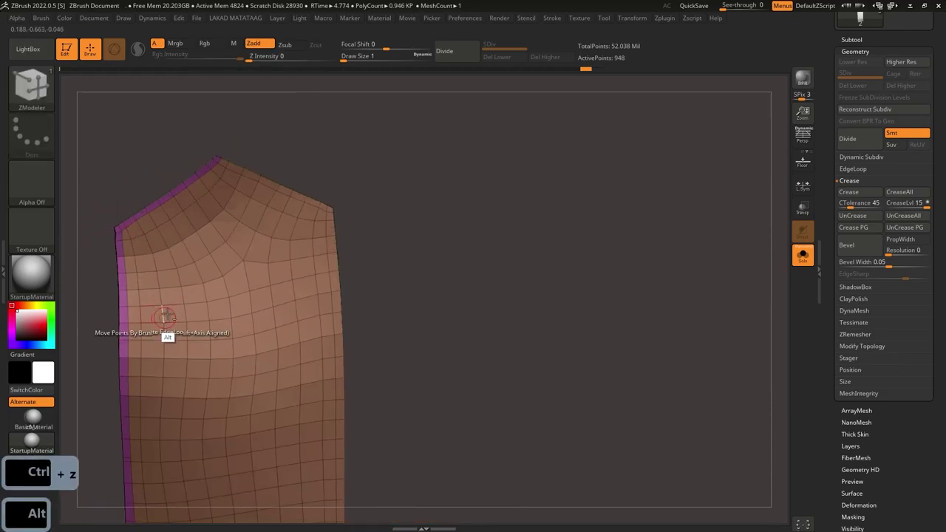
Step: Polygroup the border strips on the other side of the pointed end and the other long edge, and turn off Solo
right_click_drag(255, 178, 219, 165, "ctrl")
left_click(219, 164)
key("ctrl+z")
left_click(232, 170)
left_click(416, 291)
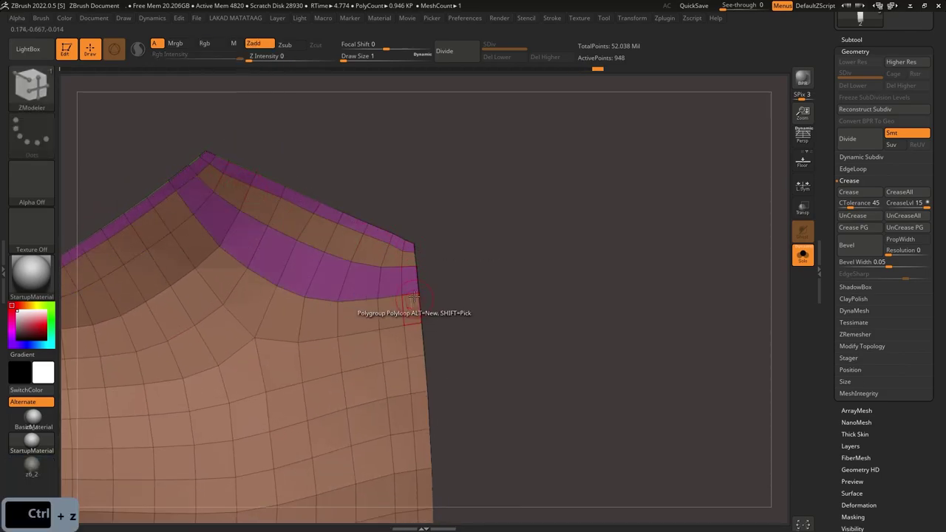
key("ctrl+z")
left_click(417, 314)
right_click_drag(406, 359, 306, 205, "alt")
left_click(325, 214, "alt")
right_click_drag(393, 267, 665, 289, "ctrl")
left_click(803, 255)
Step: Try extruding the strap's border strip with the Polygroup All target, divide the mesh twice, and undo everything
right_click_drag(428, 251, 340, 296, "ctrl")
right_click_drag(340, 295, 304, 288, "alt")
right_click_drag(303, 233, 295, 244, "ctrl")
key("space")
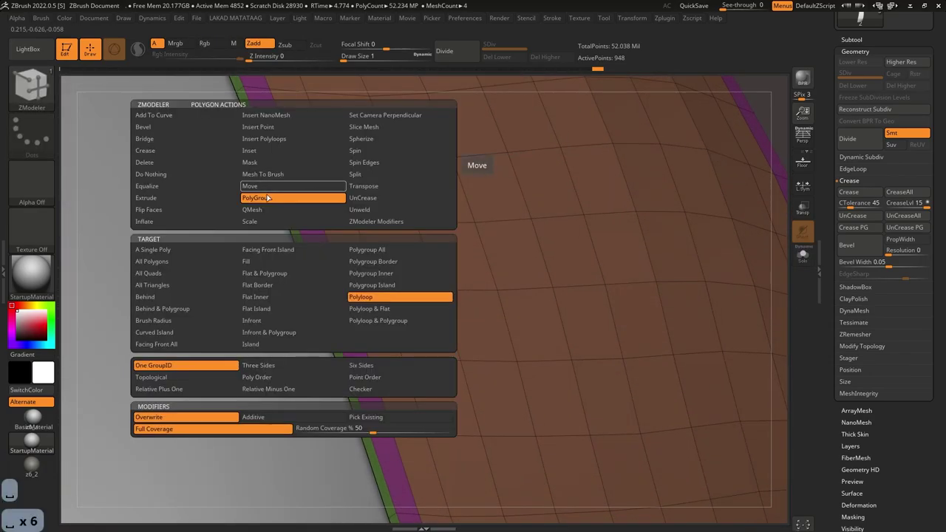
left_click(203, 198)
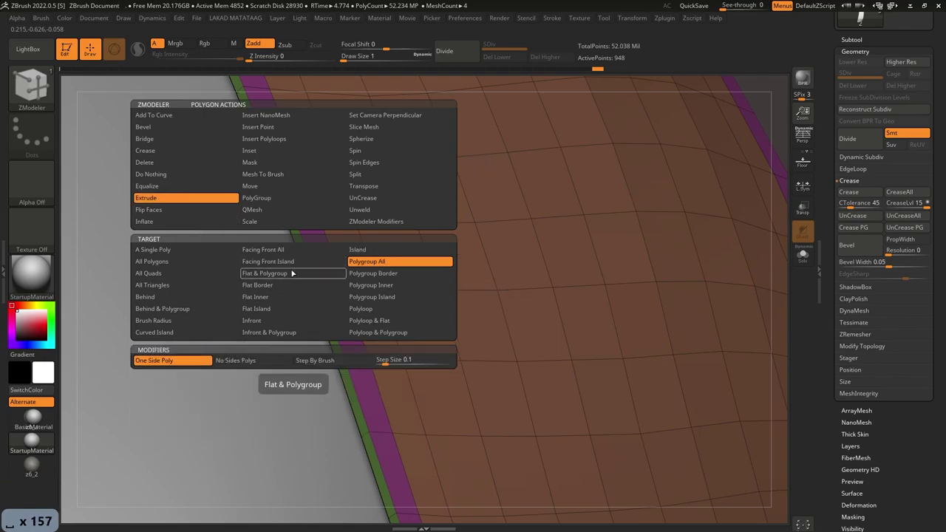
left_click_drag(305, 250, 327, 240)
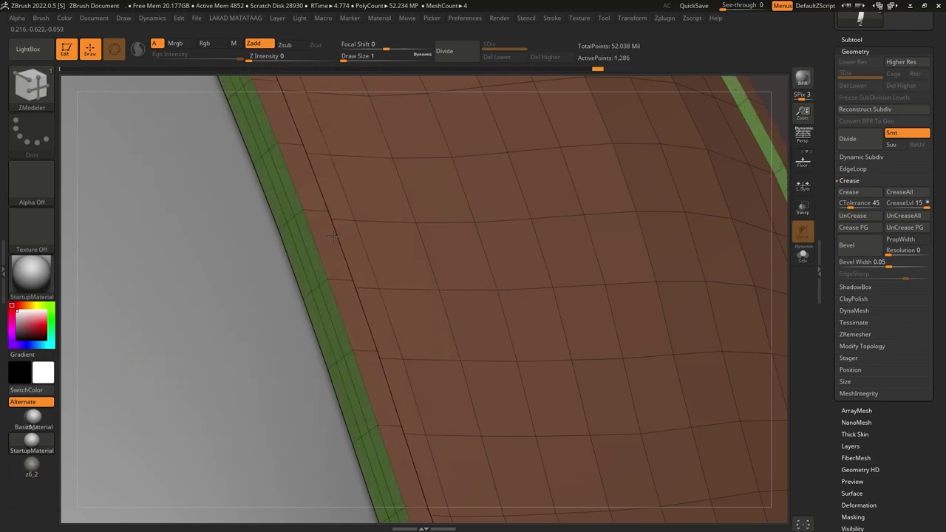
right_click_drag(333, 236, 291, 243, "ctrl")
key("shift+f")
key("ctrl+d")
key("ctrl+d")
right_click_drag(288, 363, 244, 247, "ctrl")
key("ctrl+z")
key("ctrl+z")
key("ctrl+z")
key("ctrl+z")
key("ctrl+z")
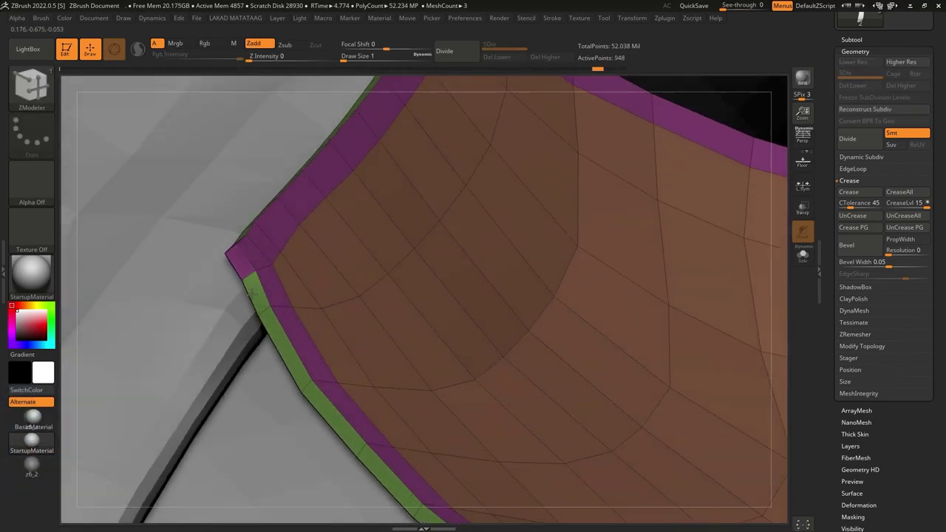
Step: Try regrouping the side faces near the strap's pointed-end corner and undo the attempts
left_click(247, 273, "alt")
right_click_drag(269, 284, 458, 255, "ctrl")
left_click(516, 220, "alt")
right_click_drag(517, 226, 327, 323, "ctrl")
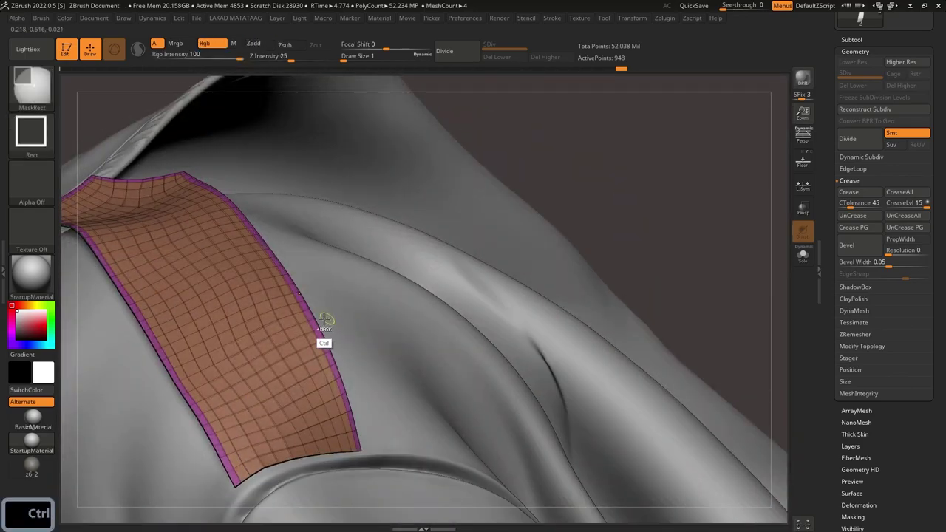
key("ctrl+z")
key("ctrl+z")
key("ctrl+z")
left_click(314, 201)
key("ctrl+z")
left_click(303, 209)
key("ctrl+z")
Step: Try extruding the side faces at the strap's corner with the Polygroup Border target and undo it
right_click_drag(303, 209, 284, 235)
right_click_drag(285, 235, 240, 303, "ctrl")
key("space")
key("space")
left_click(301, 273)
left_click_drag(296, 262, 280, 239)
key("ctrl+z")
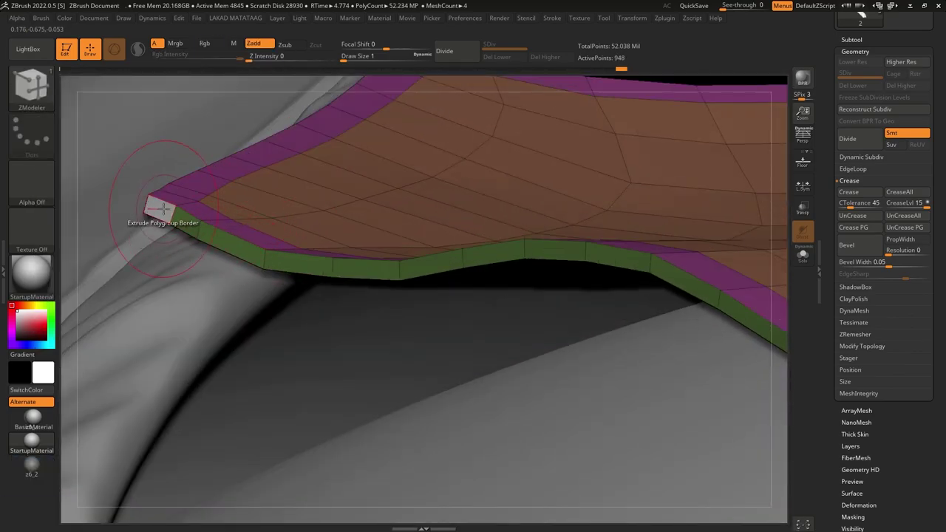
Step: Try merging the strap's side faces into the border polygroup with PolyGroup Polyloop and undo it
key("space")
left_click(178, 201)
left_click(185, 218)
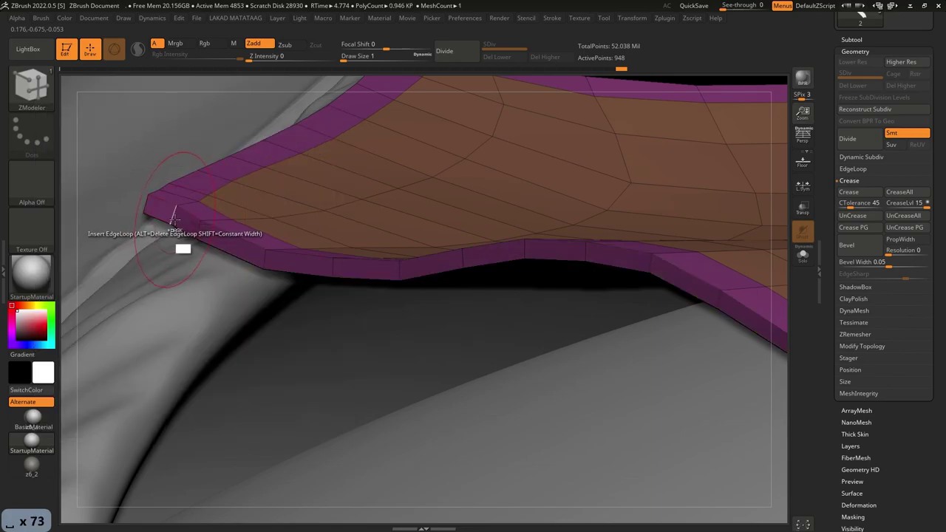
key("ctrl+z")
left_click(165, 211, "alt")
left_click(177, 222, "alt")
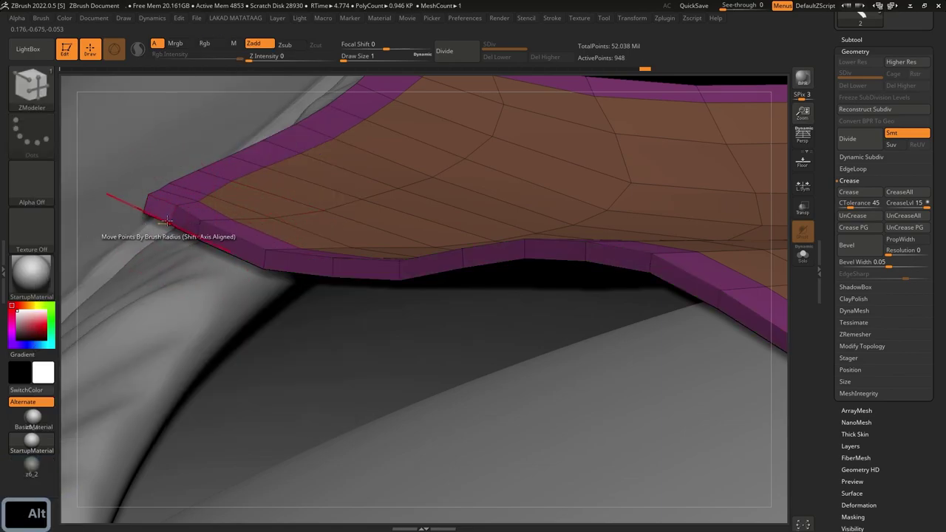
key("ctrl+z")
Step: Give the individual faces along the strap's thin side strip separate polygroups
key("space")
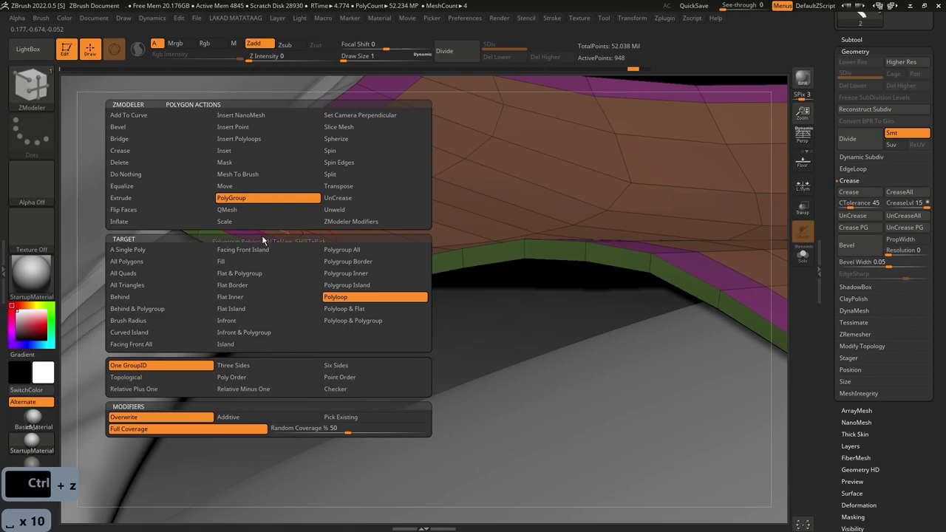
left_click(201, 380)
left_click(203, 240)
key("ctrl+z")
left_click(189, 229, "alt")
left_click(181, 234)
left_click(186, 231)
key("ctrl+z")
left_click(193, 233, "alt")
right_click_drag(237, 286, 253, 218, "ctrl")
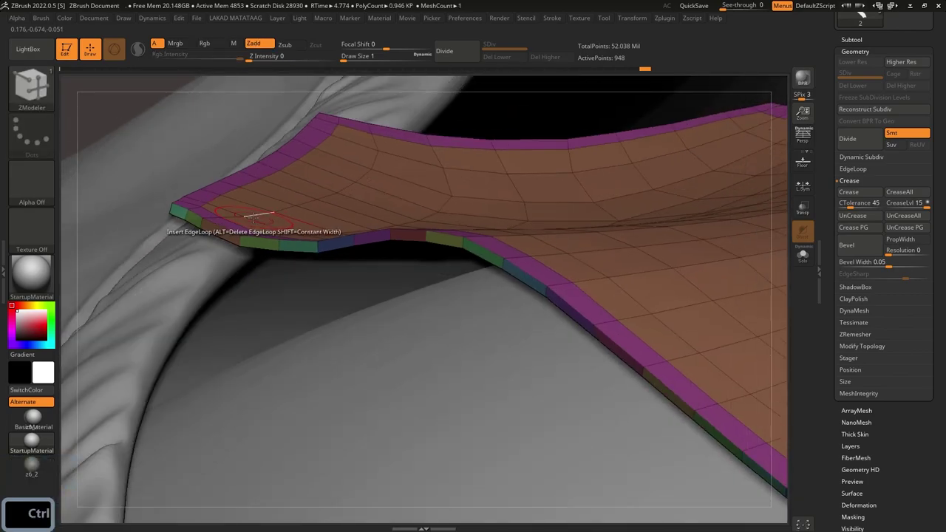
Step: Undo the recent run of edits on the strap's border and side strip
key("ctrl+z")
key("ctrl+z")
key("ctrl+z")
key("ctrl+z")
key("ctrl+z")
key("ctrl+z")
key("ctrl+z")
key("ctrl+z")
key("ctrl+z")
key("ctrl+z")
key("ctrl+z")
key("ctrl+z")
key("ctrl+z")
key("ctrl+z")
key("ctrl+z")
key("ctrl+z")
key("ctrl+z")
key("ctrl+z")
key("ctrl+z")
key("ctrl+z")
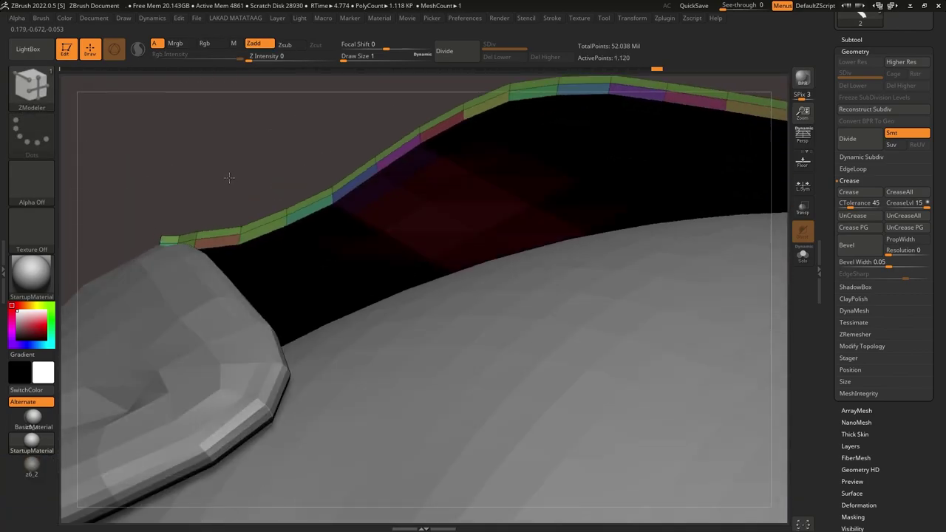
right_click_drag(229, 178, 221, 250)
key("ctrl+z")
Step: Try a small extrusion of the strap's border strip, divide the mesh to check it, and undo both
key("space")
left_click_drag(246, 213, 245, 207)
right_click_drag(244, 208, 185, 274)
key("ctrl+d")
key("ctrl+z")
key("ctrl+z")
Step: Extrude the border into a raised rim again, inspect the strap's short end without the polyframe, and undo the extrusion
left_click_drag(183, 275, 181, 284)
right_click_drag(181, 284, 255, 194)
key("shift+f")
right_click_drag(255, 194, 360, 353, "alt")
key("ctrl+z")
key("shift+f")
key("ctrl+z")
key("ctrl+z")
key("ctrl+z")
key("ctrl+z")
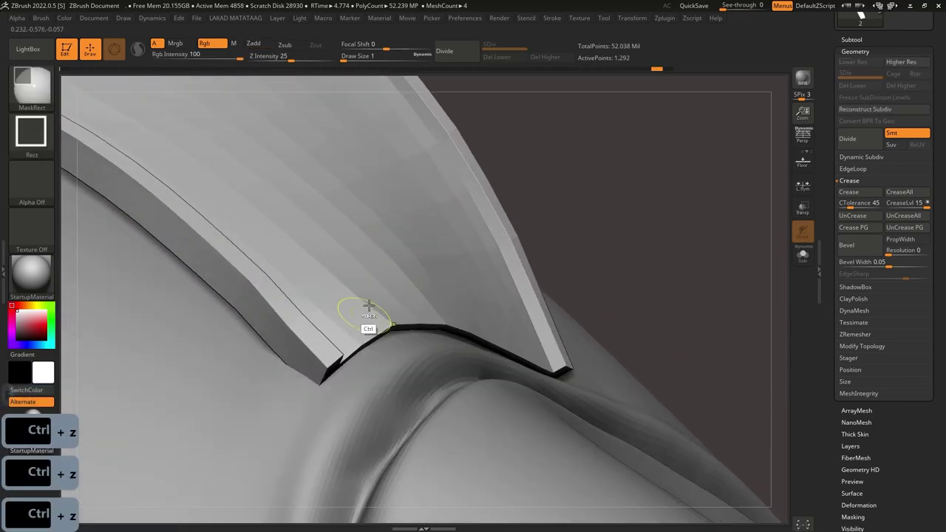
key("ctrl+z")
right_click_drag(369, 305, 346, 325)
key("shift+f")
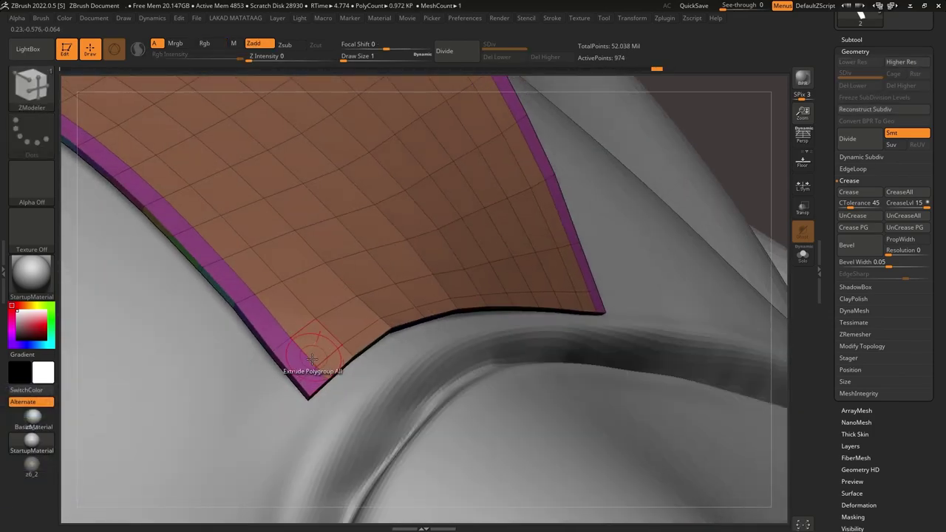
Step: Assign the narrow strip along the strap's short end to the border polygroup with PolyGroup Polyloop
right_click_drag(313, 357, 332, 361)
left_click(332, 361)
key("ctrl+z")
key("space")
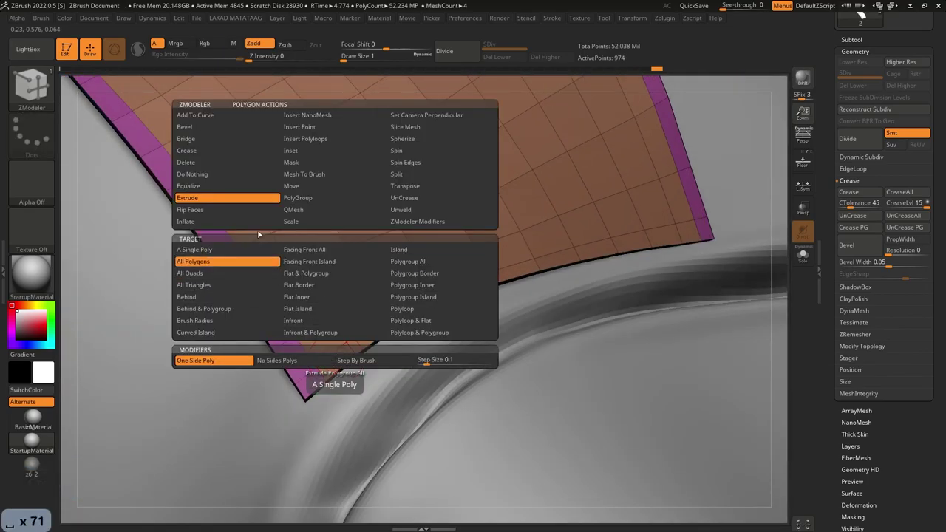
left_click(298, 198)
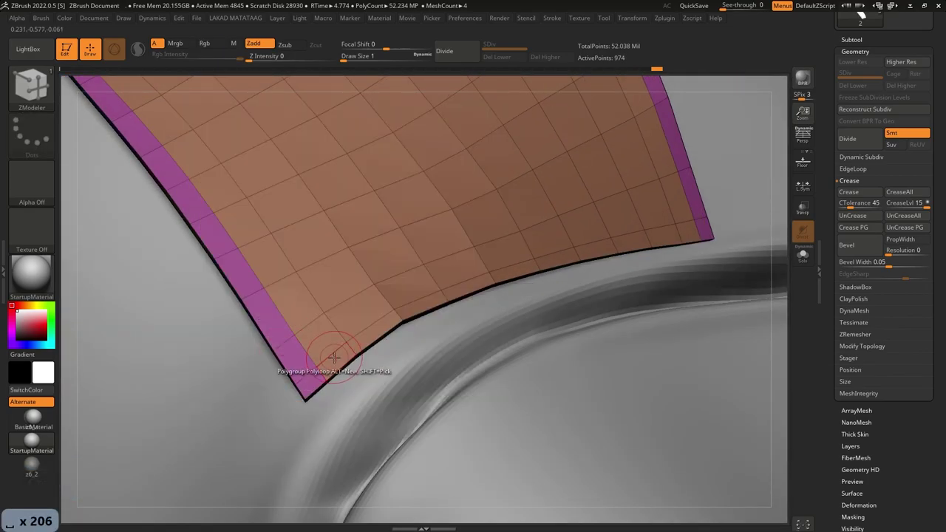
left_click(337, 352)
key("ctrl+z")
right_click_drag(359, 342, 326, 318)
right_click_drag(325, 318, 284, 315, "ctrl")
Step: Try extruding the strap's border with different ZModeler targets, including Polygroup All, and undo the attempts
key("space")
left_click(204, 199)
left_click(260, 294)
key("ctrl+z")
key("space")
key("space")
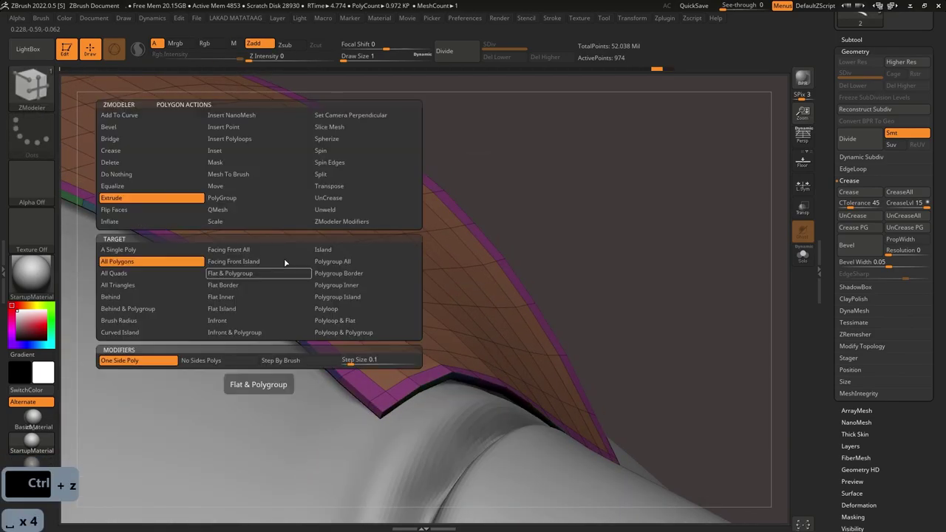
left_click(331, 262)
left_click_drag(227, 308, 239, 318)
key("ctrl+z")
Step: Extrude the strap's border polygroup into a raised rim using ZModeler Extrude with the Polygroup All target
right_click_drag(240, 317, 414, 332)
key("space")
left_click(293, 198)
left_click(356, 322, "alt")
key("ctrl+z")
key("space")
left_click(348, 319)
key("space")
left_click(313, 183)
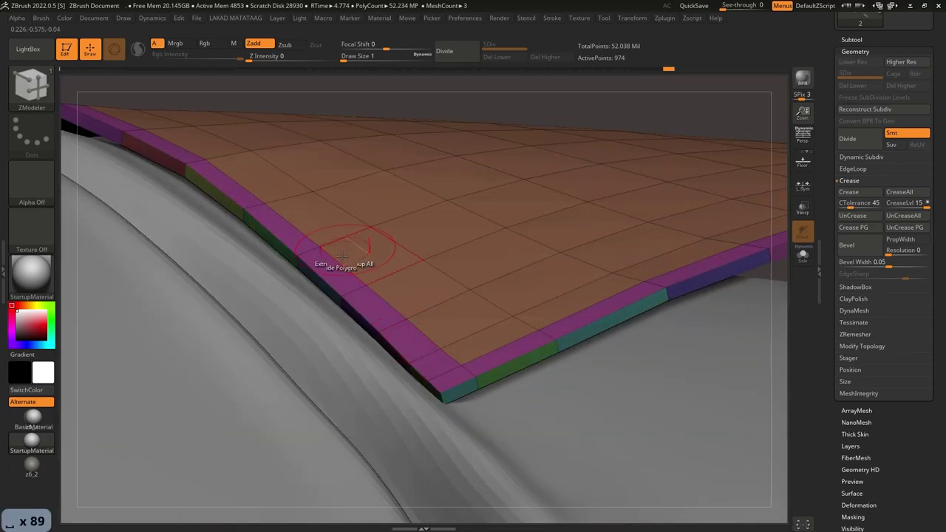
left_click_drag(344, 245, 332, 258)
right_click_drag(331, 258, 362, 255, "ctrl")
right_click_drag(362, 255, 392, 304, "ctrl")
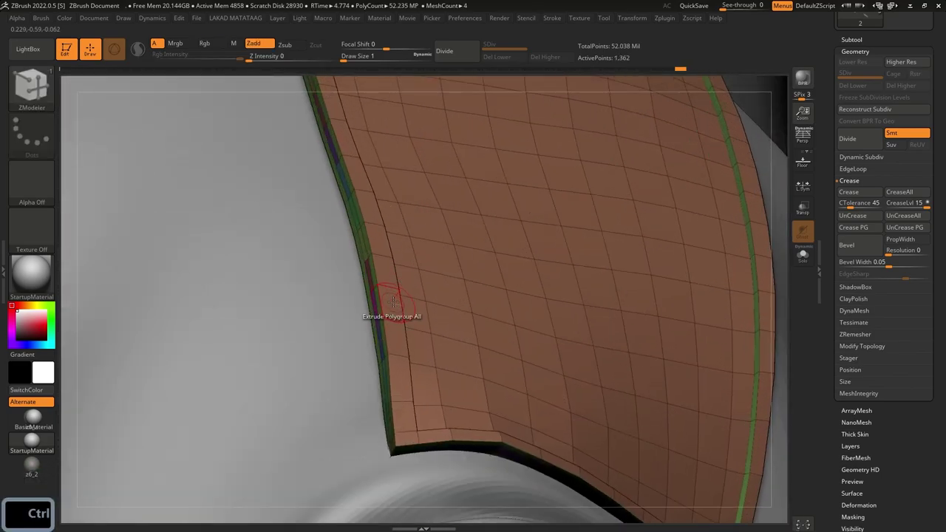
Step: Divide the strap mesh three times and compare its smoothed rim across subdivision levels with and without the polyframe
right_click_drag(395, 257, 410, 230, "ctrl")
key("ctrl+d")
key("shift+f")
key("ctrl+d")
right_click_drag(389, 331, 384, 258, "ctrl")
mouse_move(384, 259)
right_mouse_down()
mouse_move(393, 220)
mouse_move(399, 259)
right_mouse_up()
right_click_drag(399, 259, 378, 251)
right_click_drag(378, 251, 438, 325, "alt")
key("ctrl+d")
key("shift+f")
right_click_drag(447, 238, 441, 285, "ctrl")
key("shift+d")
key("shift+d")
key("shift+d")
right_click_drag(452, 237, 436, 141)
mouse_move(436, 140)
right_mouse_down("alt")
mouse_move(421, 205)
mouse_move(436, 219)
mouse_move(411, 234)
mouse_move(453, 233)
mouse_move(406, 220)
mouse_move(378, 259)
mouse_move(389, 244)
mouse_move(382, 226)
mouse_move(431, 244)
mouse_move(379, 273)
mouse_move(458, 286)
mouse_move(461, 173)
mouse_move(392, 224)
mouse_move(414, 236)
mouse_move(394, 252)
mouse_move(411, 234)
mouse_move(399, 276)
mouse_move(353, 254)
mouse_move(418, 195)
mouse_move(411, 143)
right_mouse_up("alt")
key("shift+f")
Step: Make the jacket's flat front edge strip active and load the Open-Zipper-Left part of the IMM ZipperM brush
left_click(417, 196, "alt")
key("b")
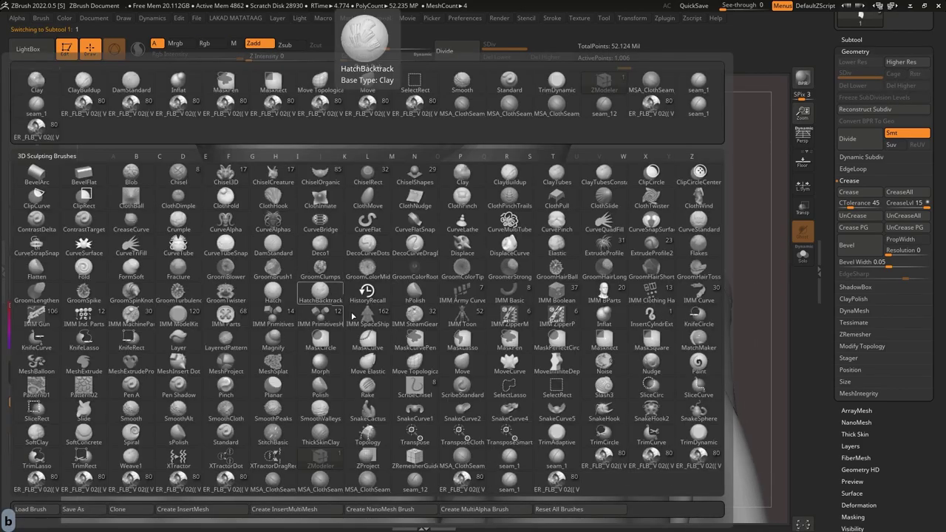
left_click(509, 298)
right_click_drag(325, 242, 414, 180, "alt")
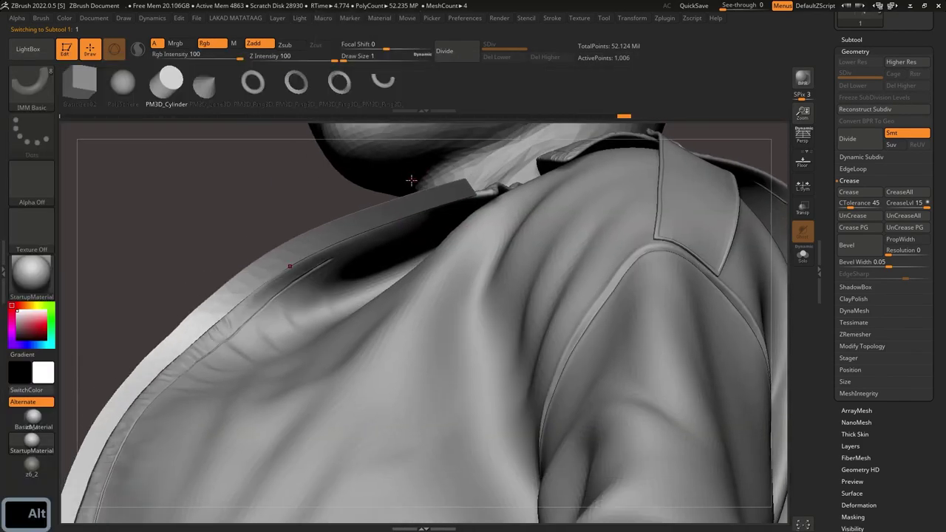
key("v")
key("b")
left_click(544, 316)
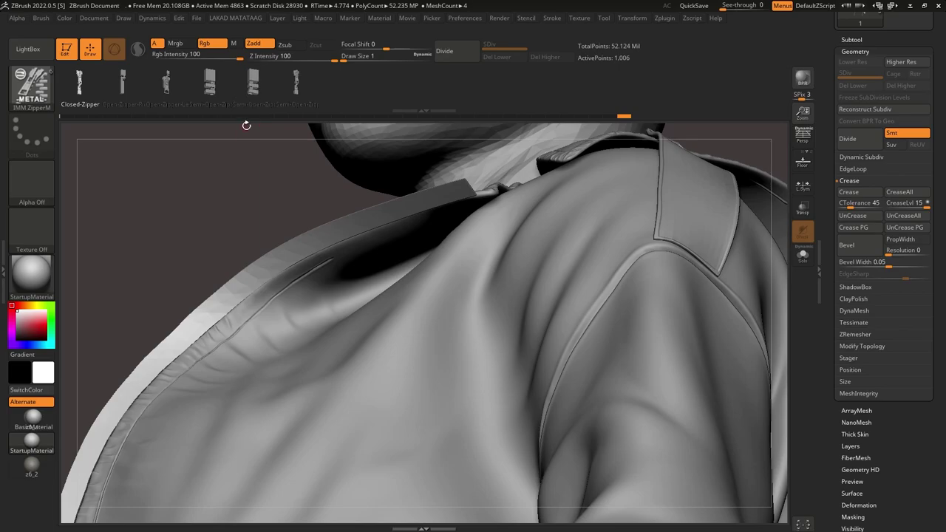
left_click(165, 85)
Step: Try inserting the left open zipper and another zipper part along the front strip, and undo each trial
right_click_drag(355, 251, 365, 196)
left_click_drag(460, 163, 344, 204)
key("ctrl+z")
right_click_drag(414, 233, 280, 407, "ctrl")
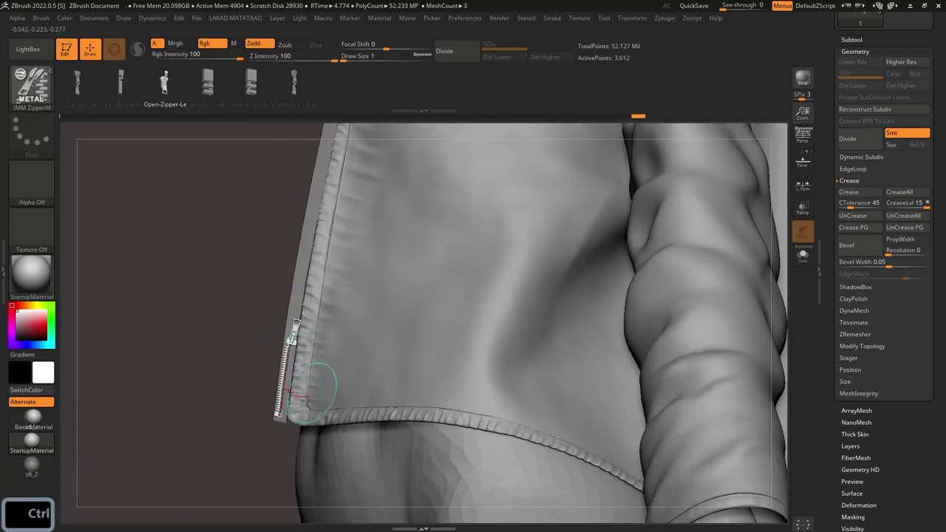
key("ctrl+z")
left_click_drag(308, 234, 296, 319)
right_click_drag(296, 321, 293, 373, "ctrl")
key("ctrl+z")
left_click(285, 93)
mouse_move(304, 302)
left_mouse_down()
mouse_move(335, 195)
mouse_move(302, 275)
left_mouse_up()
key("ctrl+z")
Step: Switch to the semi-open zipper part and test short rows of teeth on the strip at different brush sizes, undoing them
left_click(252, 93)
key("ctrl+z")
left_click_drag(318, 182, 296, 296)
key("ctrl+z")
right_click_drag(284, 298, 353, 91, "alt")
key("s")
mouse_move(321, 361)
left_mouse_down()
mouse_move(340, 272)
mouse_move(343, 296)
left_mouse_up()
key("ctrl+z")
key("s")
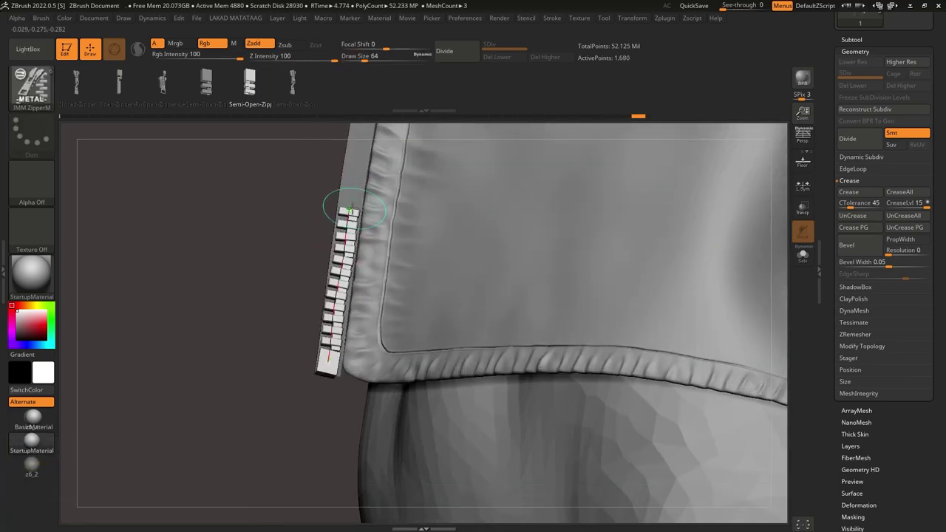
right_click_drag(345, 235, 359, 236)
mouse_move(359, 236)
right_mouse_down("ctrl")
mouse_move(321, 206)
mouse_move(319, 258)
right_mouse_up("ctrl")
mouse_move(319, 258)
right_mouse_down("alt")
mouse_move(283, 220)
mouse_move(301, 352)
right_mouse_up("alt")
key("ctrl+z")
Step: Set the draw size to about 1.82 and lay zipper teeth from the hem up the lower front strip
key("s")
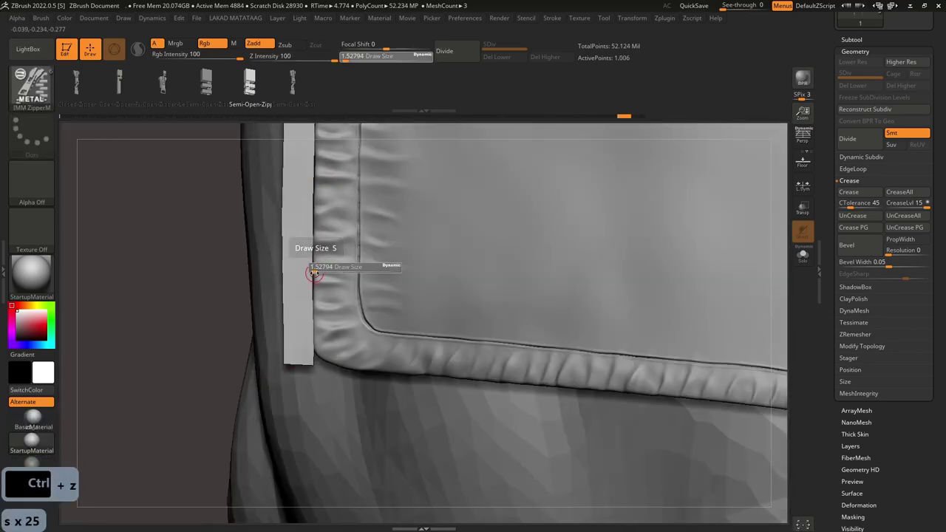
right_click_drag(308, 176, 304, 314, "ctrl")
right_click_drag(304, 314, 290, 309, "alt")
key("ctrl+z")
key("ctrl+z")
key("ctrl+z")
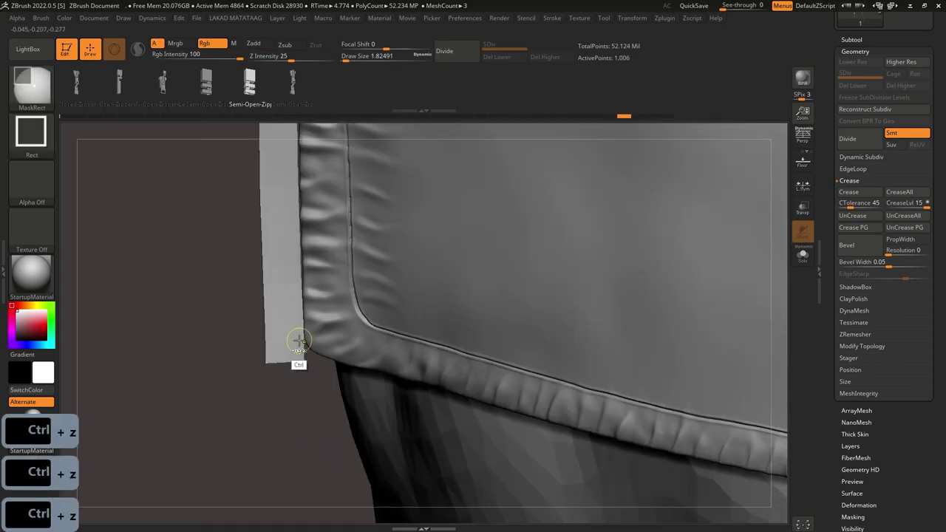
left_click_drag(288, 209, 287, 176)
mouse_move(300, 201)
right_mouse_down("alt")
mouse_move(316, 274)
mouse_move(318, 414)
right_mouse_up("alt")
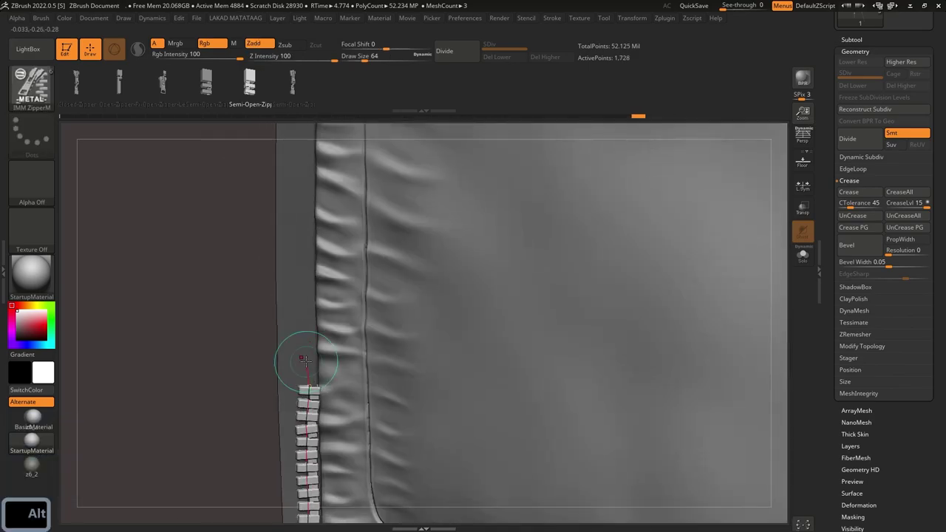
left_click_drag(301, 197, 302, 201)
right_click_drag(317, 508, 296, 324, "alt")
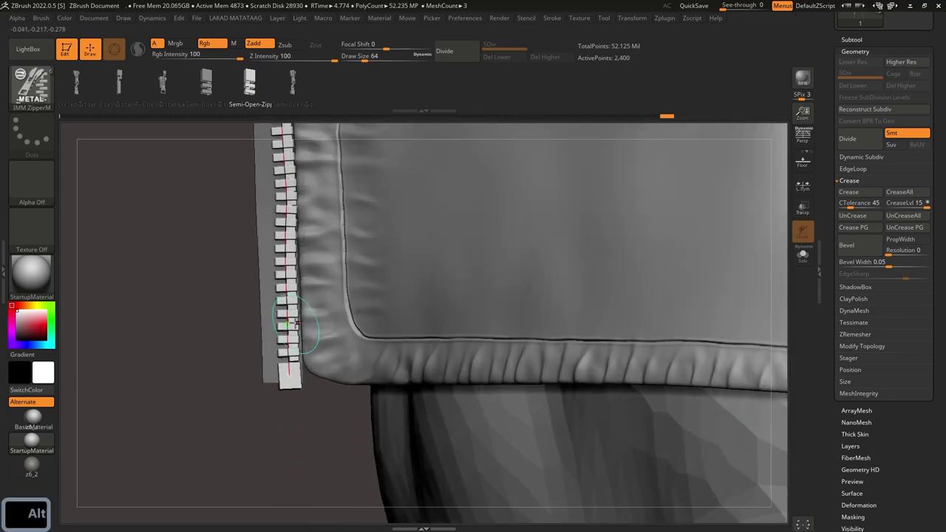
right_click_drag(290, 289, 296, 404, "alt")
right_click_drag(293, 140, 297, 387, "alt")
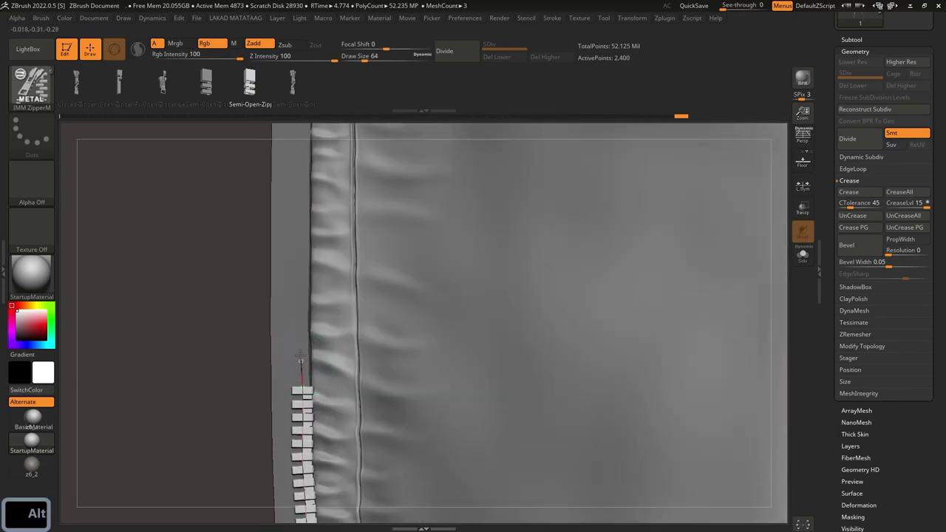
Step: Extend the row of zipper teeth up the middle of the front strip, following its curve toward the chest
left_click_drag(301, 201, 294, 367, "alt")
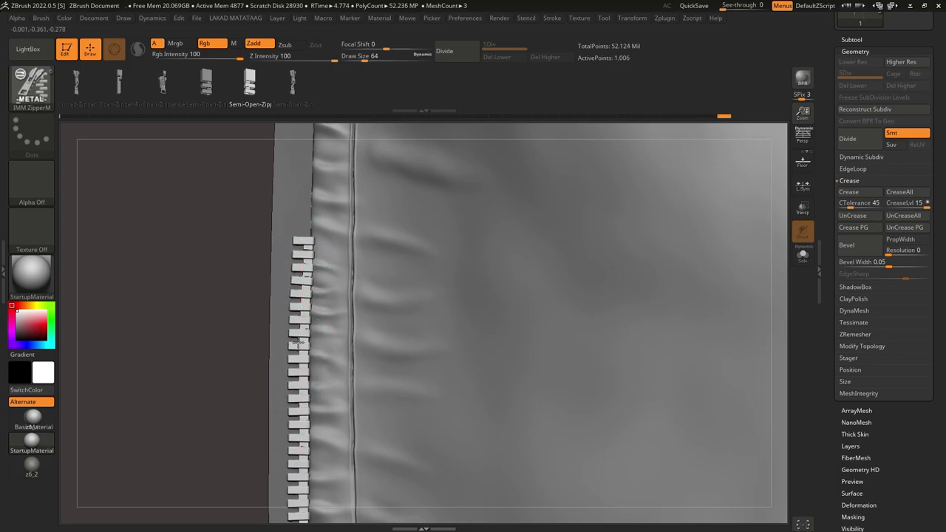
left_click_drag(299, 341, 294, 330, "alt")
left_click_drag(303, 169, 292, 368, "alt")
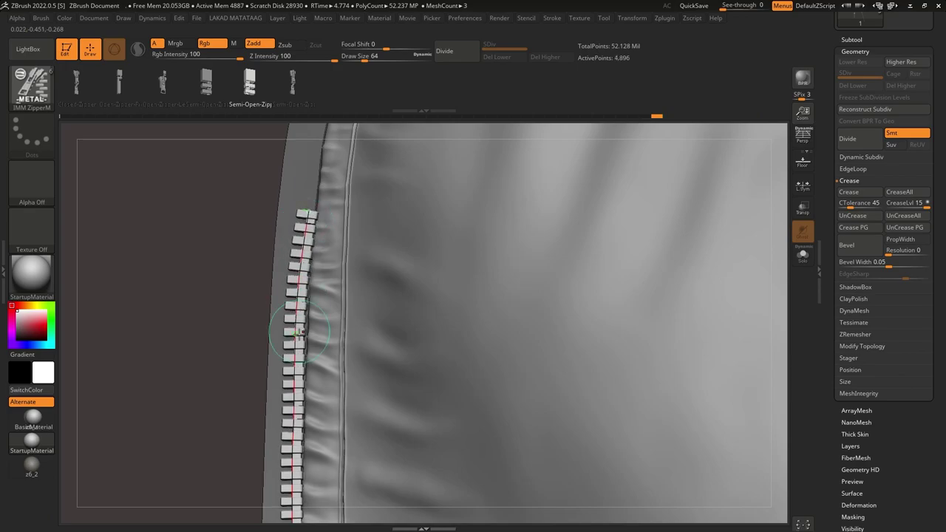
left_click_drag(304, 219, 289, 379, "alt")
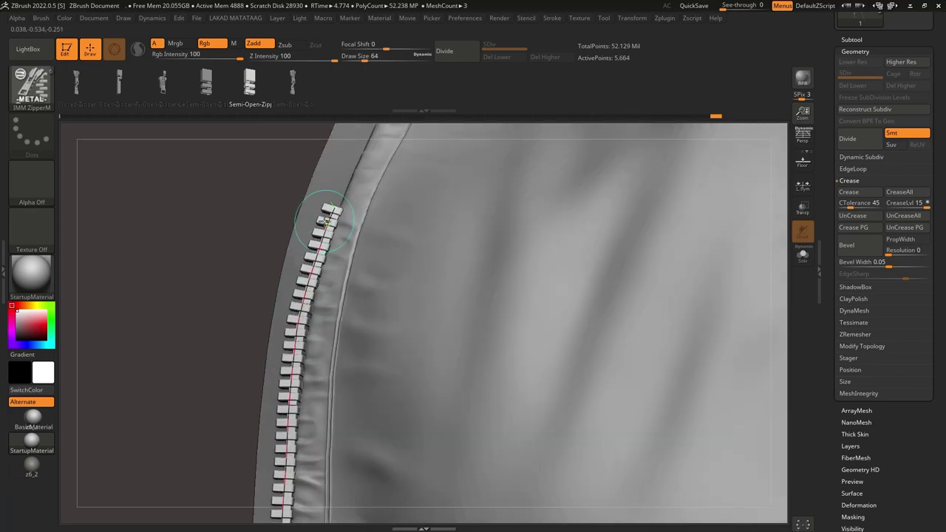
left_click_drag(336, 181, 301, 311, "alt")
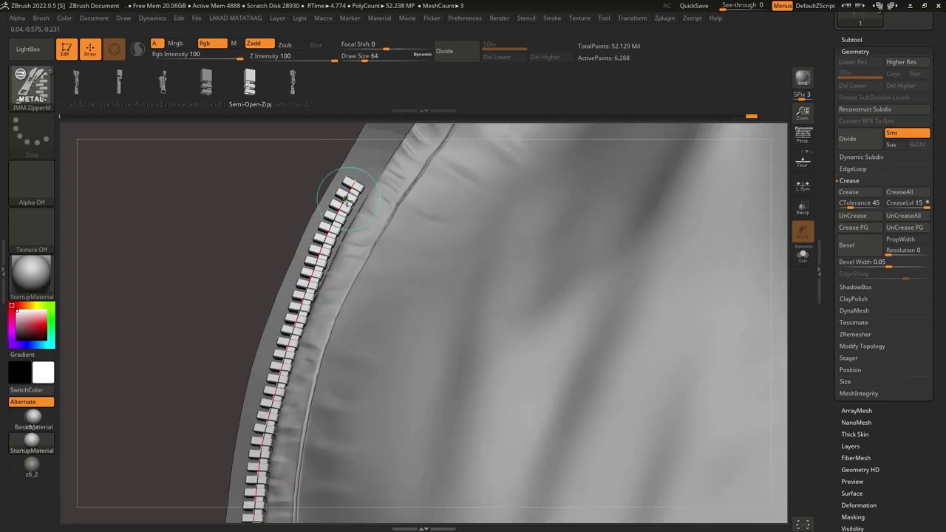
left_click_drag(359, 165, 281, 345, "alt")
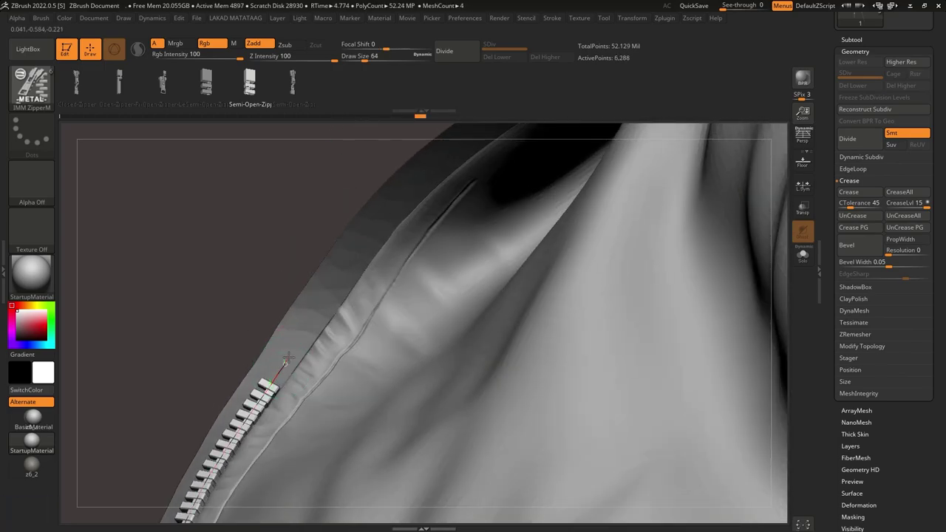
Step: Continue the zipper teeth along the lapel section up to the strip's upper end near the collar
right_click_drag(359, 248, 281, 387, "alt")
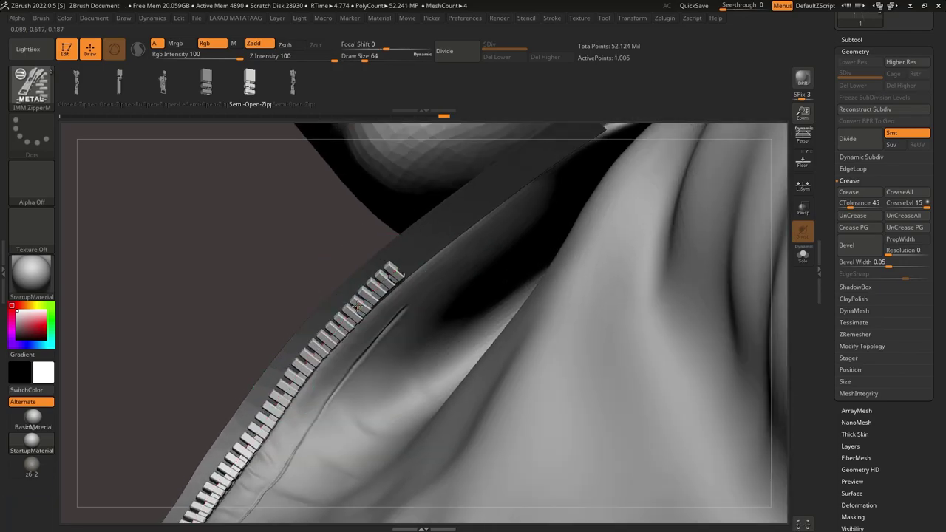
right_click_drag(357, 306, 378, 293)
left_click_drag(348, 319, 293, 390, "alt")
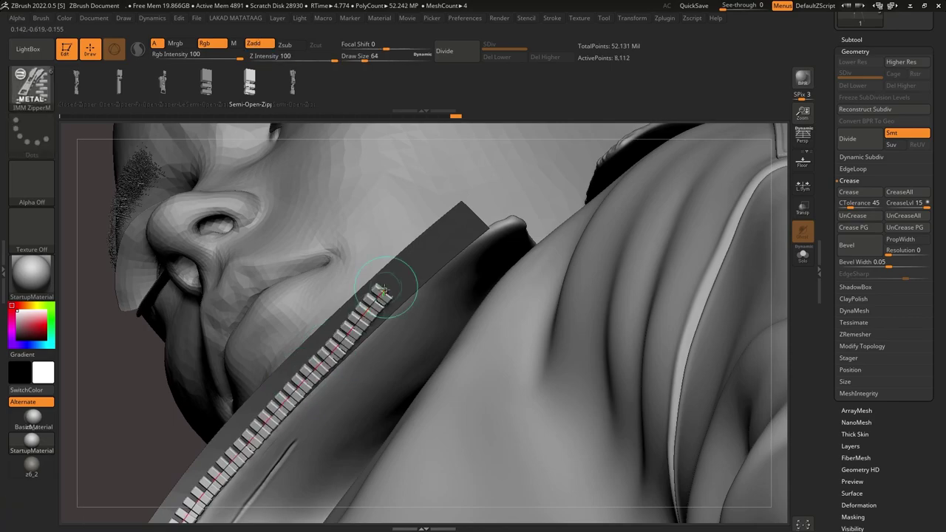
left_click_drag(365, 321, 319, 369)
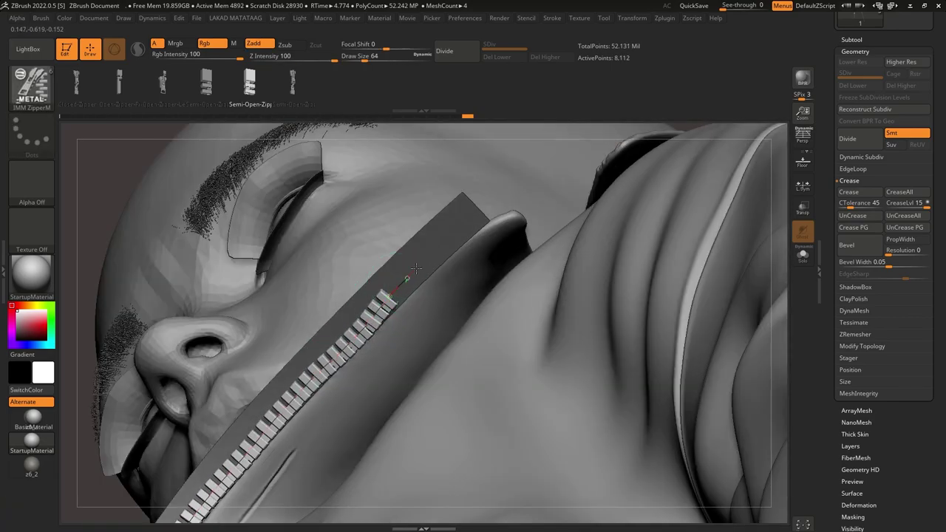
right_click_drag(427, 264, 404, 282)
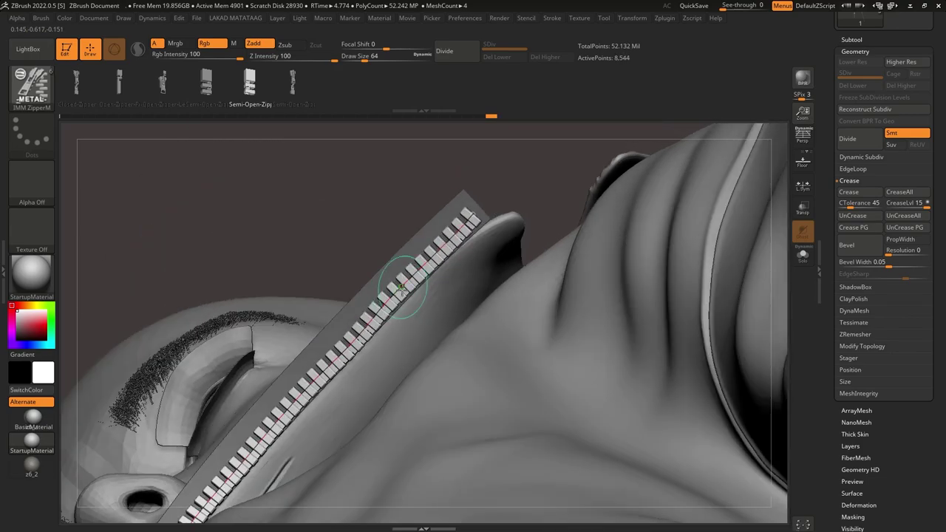
left_click_drag(397, 298, 414, 298)
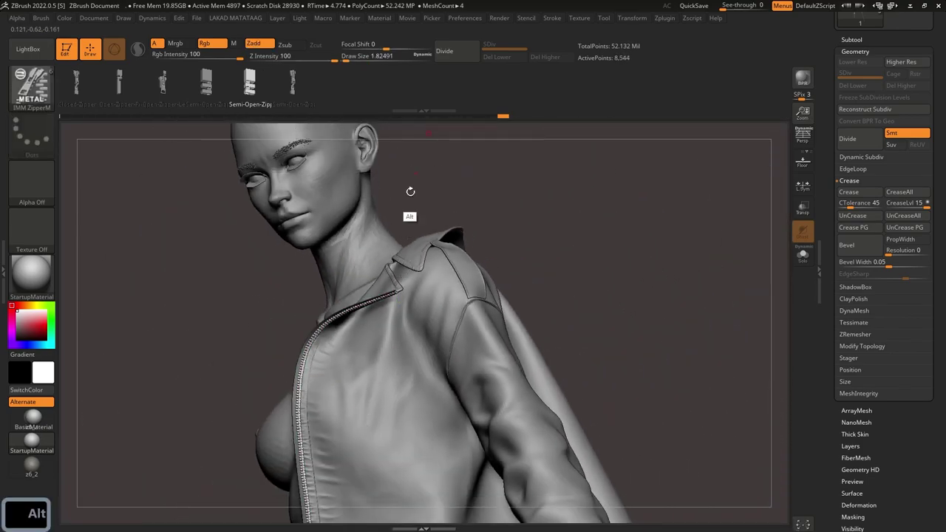
Step: Check the visibility of the zipper teeth and strip separately, and split the teeth off into their own subtool
mouse_move(407, 195)
left_mouse_down("alt")
mouse_move(412, 450)
mouse_move(406, 352)
left_mouse_up("alt")
right_click_drag(362, 331, 348, 340, "ctrl")
left_click(349, 341, "ctrl+shift")
left_click(347, 342, "ctrl+shift")
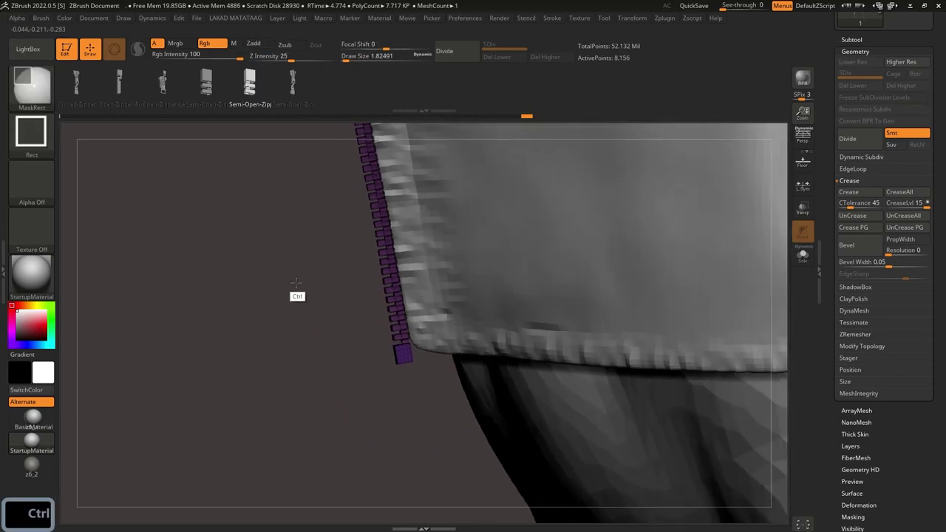
right_click(288, 347)
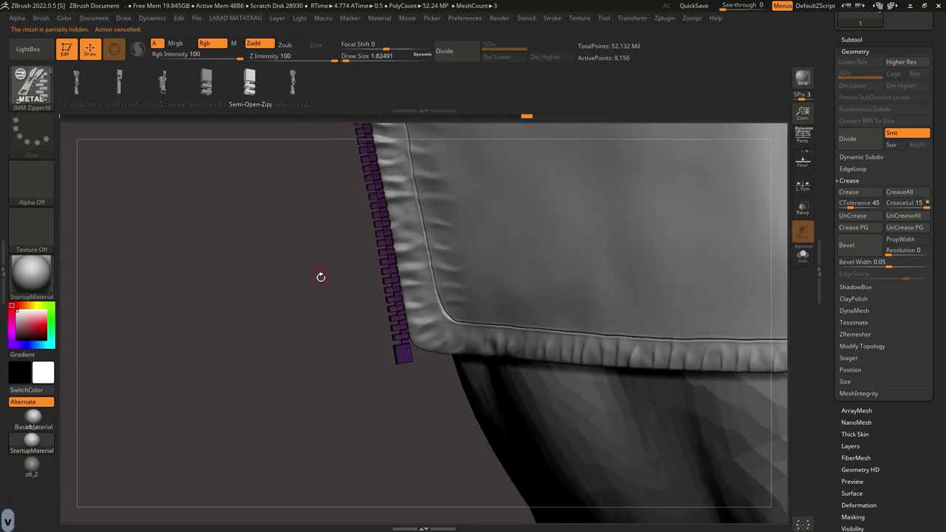
left_click(335, 361, "ctrl+shift")
left_click(382, 331, "ctrl+shift")
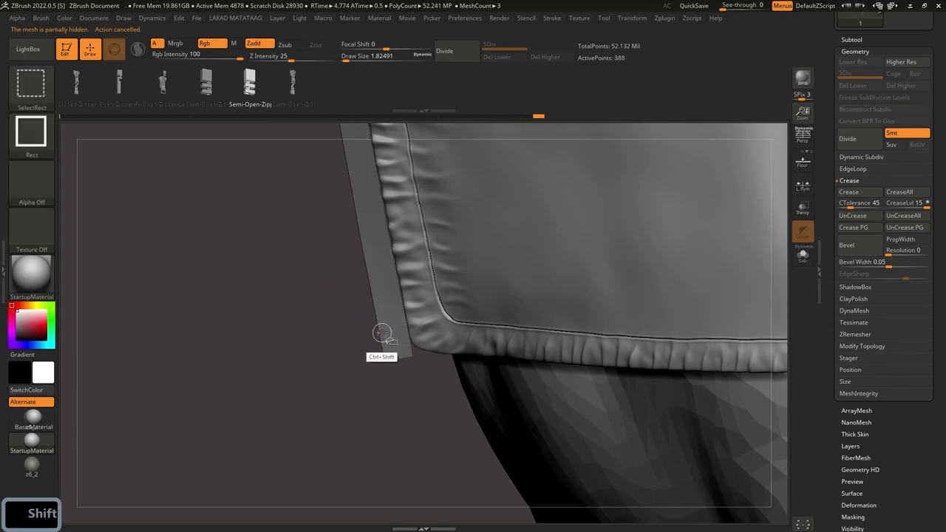
left_click(339, 353, "ctrl+shift")
key("v")
left_click_drag(348, 290, 303, 381, "alt")
left_click(851, 40)
mouse_move(876, 83)
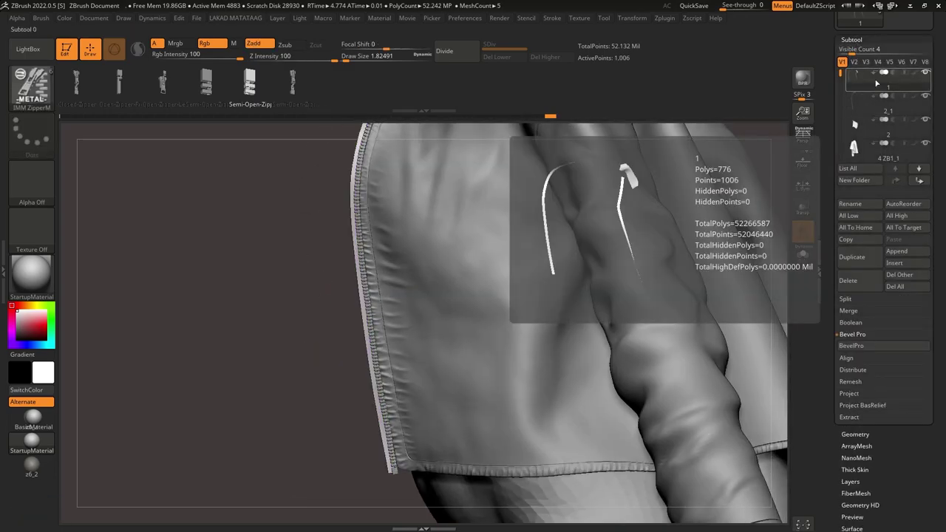
Step: Make the jacket subtool active and examine its front, sleeve, hem and new zipper from several angles
right_click_drag(469, 191, 404, 322, "alt")
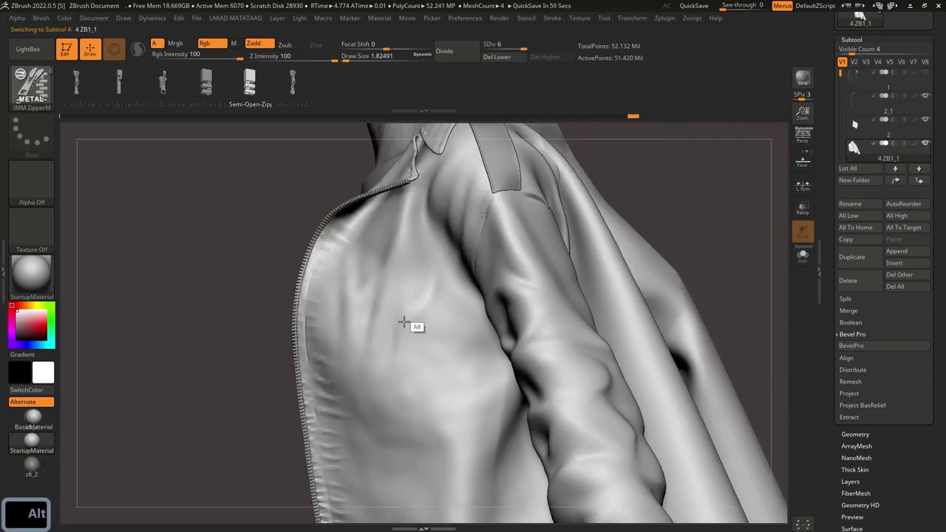
right_click_drag(415, 280, 441, 240, "ctrl")
right_click_drag(384, 368, 439, 284, "alt")
right_click_drag(439, 284, 399, 295, "ctrl")
right_click_drag(399, 296, 421, 225, "ctrl")
right_click_drag(421, 226, 432, 299, "alt")
right_click_drag(421, 423, 416, 295, "ctrl")
right_click_drag(415, 295, 417, 395, "ctrl")
right_click_drag(417, 396, 413, 299)
right_click_drag(431, 248, 441, 396, "ctrl")
right_click_drag(448, 310, 457, 384, "ctrl")
right_click_drag(471, 296, 464, 253, "ctrl")
right_click_drag(397, 380, 523, 203, "alt")
right_click_drag(523, 203, 547, 104, "ctrl")
Step: Save the tool as 1 in the LEATHER JACKET project's ZBRUSH folder
right_click_drag(547, 104, 629, 24, "alt")
left_click(604, 18)
left_click(673, 37)
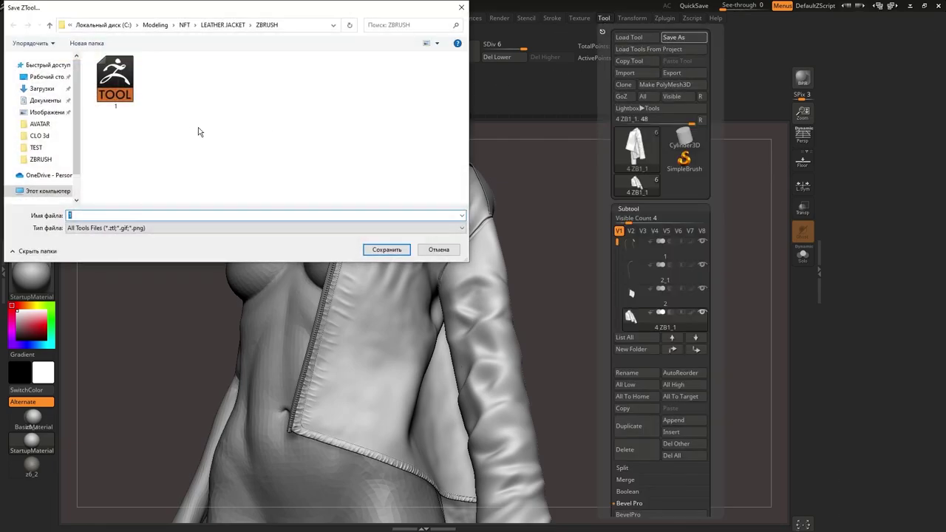
left_click(392, 251)
Step: Examine the jacket on the figure and check its polyframe at a lower subdivision level
right_click_drag(561, 295, 544, 245, "alt")
right_click_drag(595, 318, 585, 306, "ctrl")
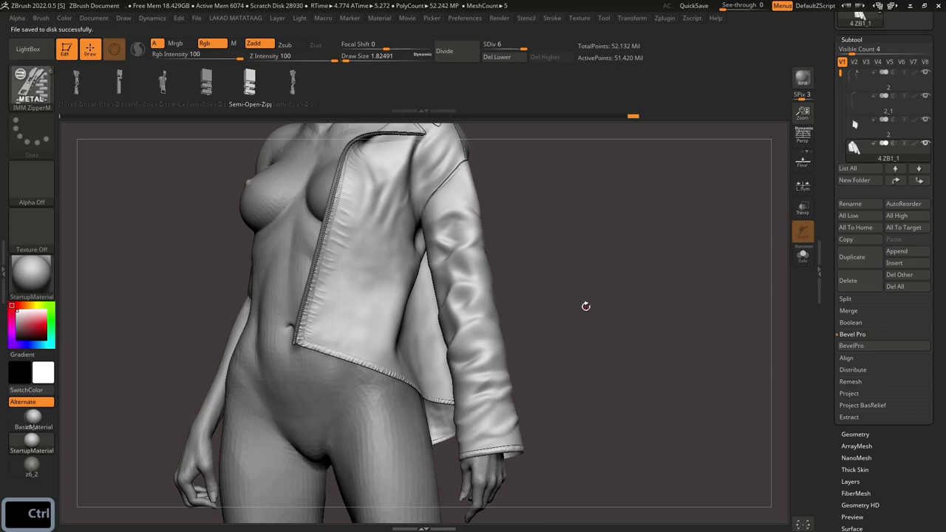
right_click_drag(506, 252, 518, 303, "alt")
right_click_drag(473, 214, 470, 233, "ctrl")
right_click_drag(470, 233, 477, 266, "alt")
mouse_move(466, 215)
right_mouse_down("ctrl")
mouse_move(458, 251)
mouse_move(455, 217)
mouse_move(480, 199)
right_mouse_up("ctrl")
right_click_drag(532, 214, 493, 217, "alt")
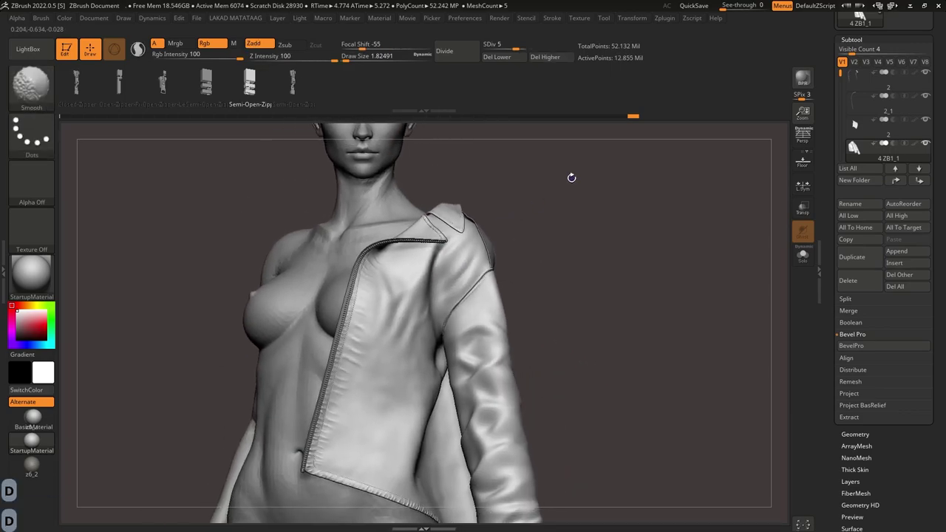
key("shift+d")
right_click_drag(575, 194, 587, 274, "ctrl")
key("shift+f")
key("shift+f")
key("d")
Step: Lower the jacket to subdivision level 1 and show its polyframe
right_click_drag(628, 305, 584, 281, "ctrl")
key("shift+d")
key("shift+f")
key("d")
key("shift+d")
key("shift+d")
right_click_drag(584, 281, 643, 157, "alt")
key("shift+f")
key("shift+f")
Step: Export the low-resolution jacket mesh as an OBJ named "4 ma" in the ZBRUSH folder
left_click(604, 18)
left_click(671, 73)
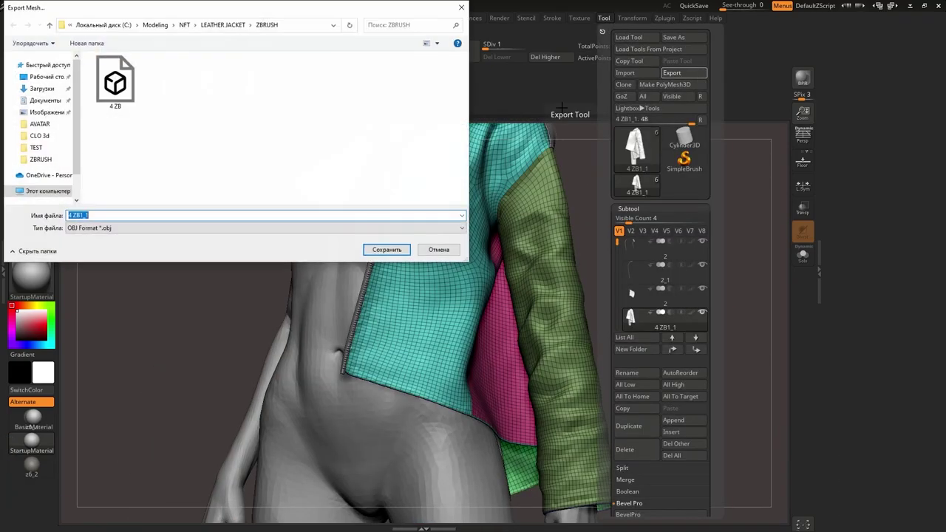
type("4 maya")
key("BackSpace")
key("BackSpace")
key("BackSpace")
key("BackSpace")
type("ma")
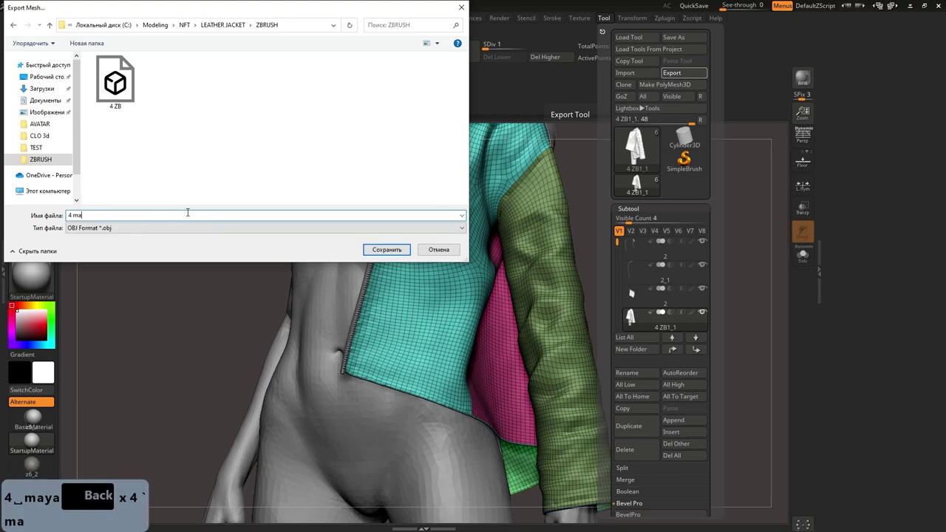
key("Return")
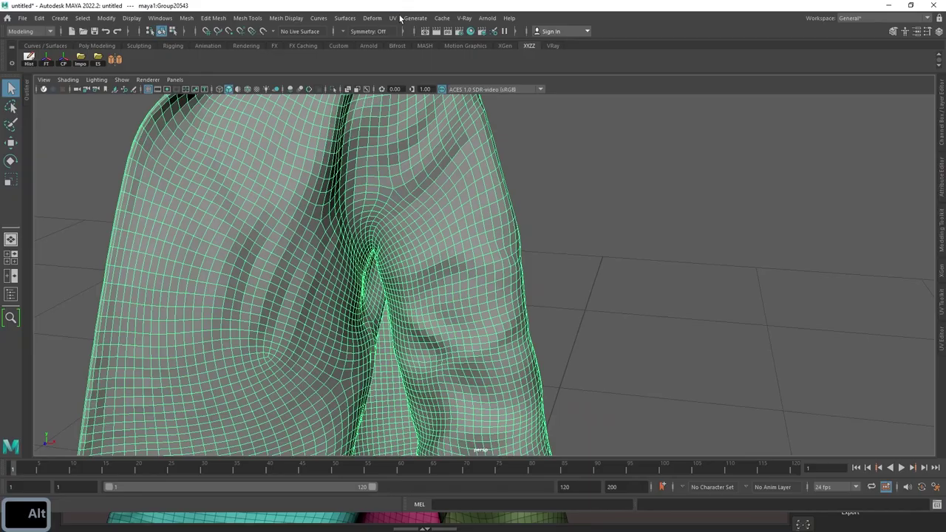
Step: Open the UV Editor beside the jacket and switch the mesh to edge selection
left_click(397, 19)
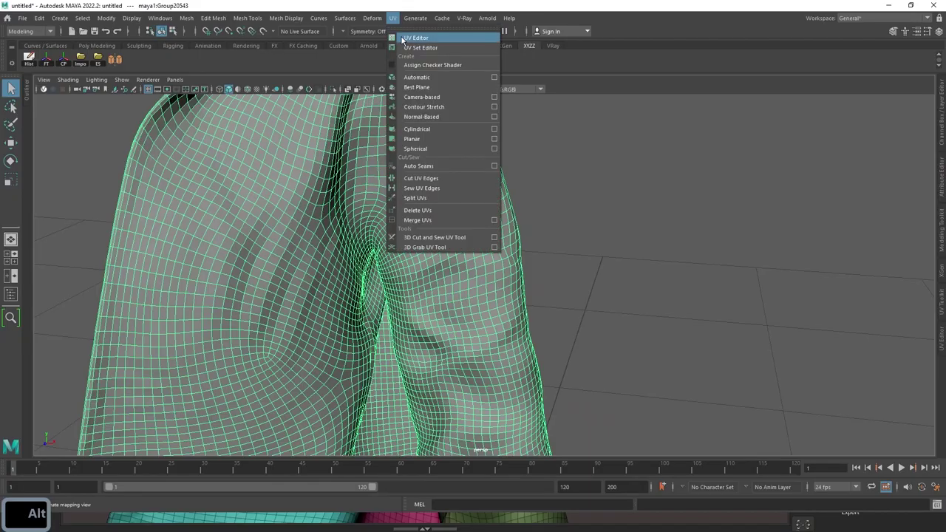
left_click(402, 38)
left_click(574, 301)
right_click_drag(230, 258, 328, 292, "alt")
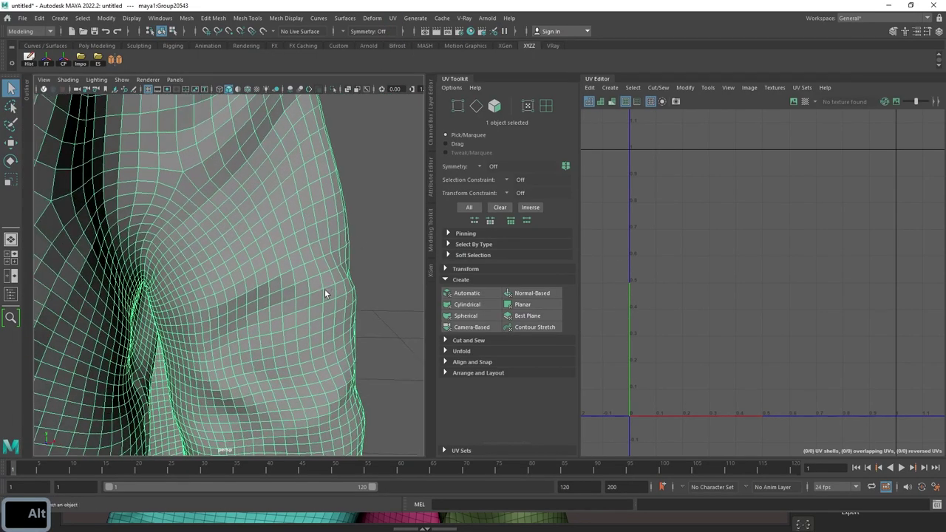
right_click_drag(261, 226, 249, 210)
Step: Compare the wrinkled sleeve's armhole in the Maya mesh with its polygroup boundary in ZBrush
key("alt+Tab")
right_click_drag(319, 239, 414, 270)
key("alt+Tab")
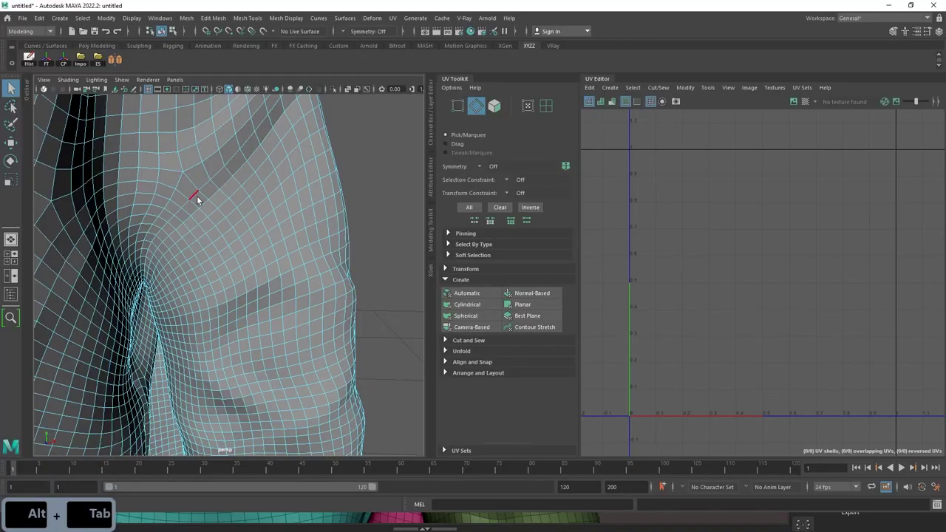
key("alt+Tab")
right_click_drag(277, 243, 379, 267)
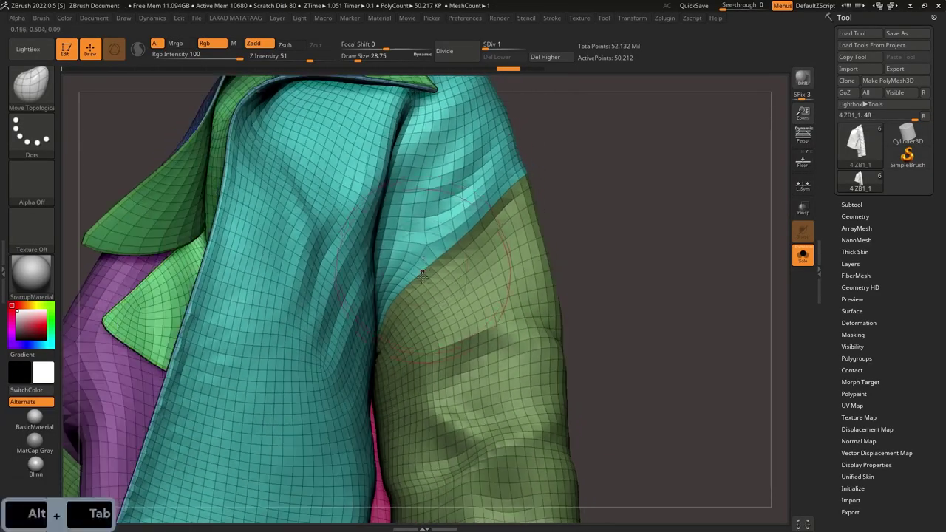
key("alt+Tab")
Step: Apply a planar UV projection to the jacket and cut the UVs along the wrinkled sleeve's armhole edge loop
right_click_drag(322, 189, 341, 166)
left_click(534, 306)
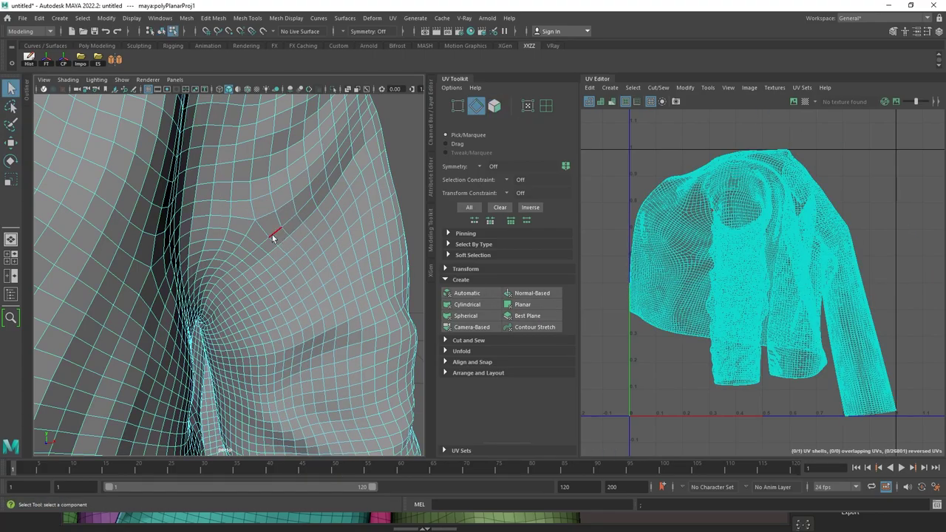
right_click_drag(595, 263, 608, 243, "shift")
left_click(411, 193)
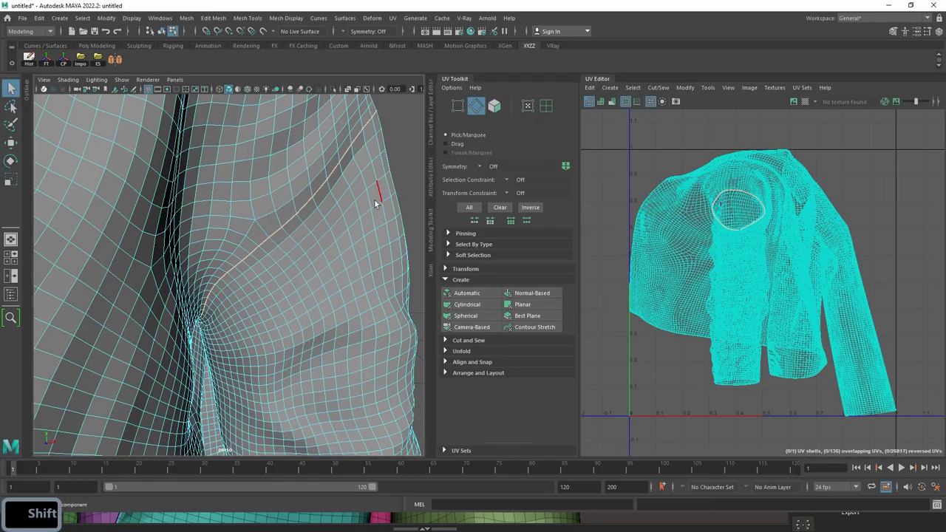
Step: Select the lengthwise edge loop along the wrinkled sleeve's underside, leaving out the edges on the other sleeve
right_click_drag(382, 189, 261, 289, "alt")
left_click_drag(261, 288, 193, 280, "alt")
right_click_drag(194, 280, 245, 268, "alt")
double_click(277, 373)
left_click_drag(279, 374, 362, 319, "alt")
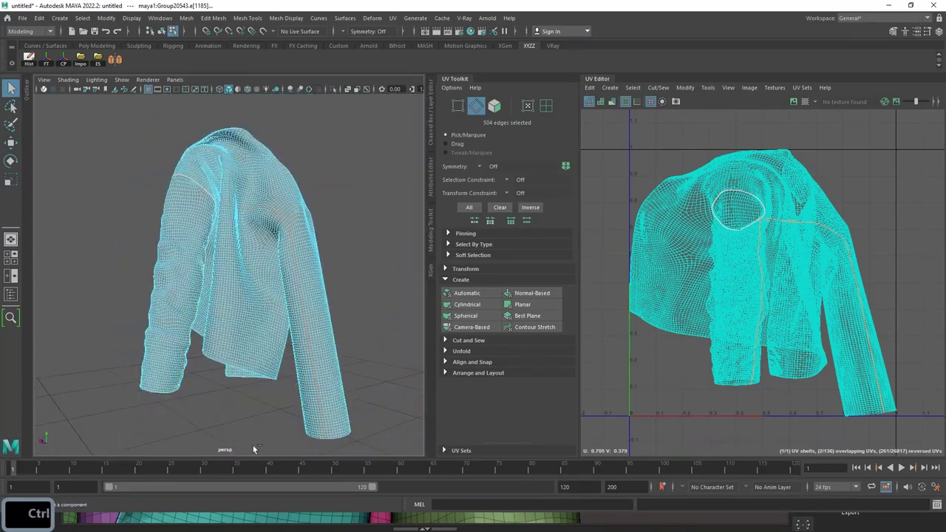
right_click_drag(325, 277, 412, 306, "alt")
left_click_drag(412, 306, 373, 296, "alt")
left_click_drag(377, 194, 273, 279, "ctrl")
Step: Deselect the surplus loop edges at the armpit and cut the UVs along the wrinkled sleeve's lengthwise seam
right_click_drag(184, 274, 286, 261, "alt")
left_click_drag(231, 284, 212, 249, "alt")
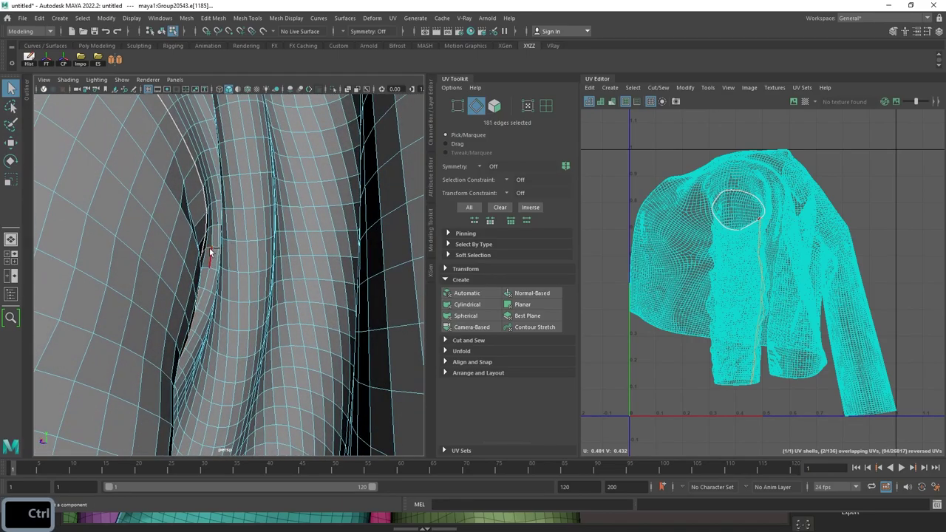
left_click(211, 250, "ctrl")
key("f")
right_click_drag(211, 250, 394, 318, "alt")
left_click_drag(394, 318, 259, 264, "alt")
right_click_drag(260, 264, 327, 286, "alt")
middle_click_drag(328, 286, 393, 335, "alt")
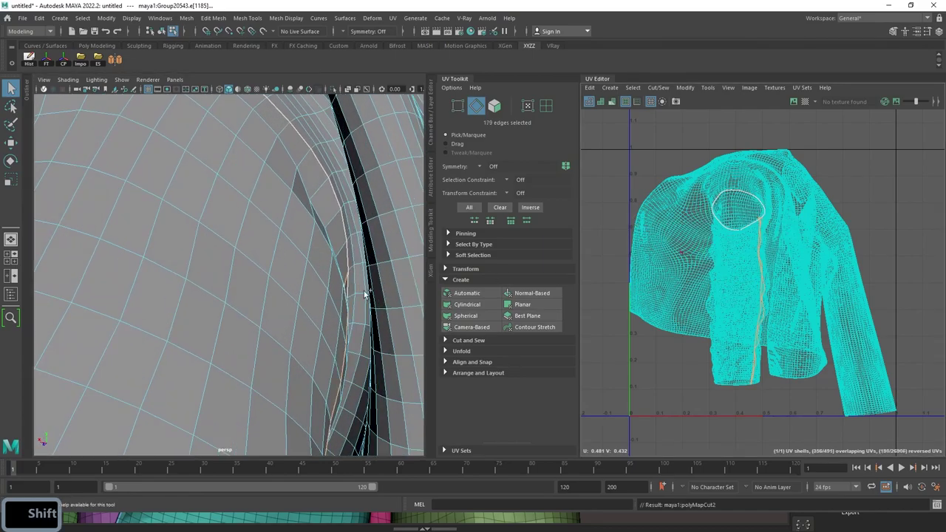
Step: Sew the four stray edges crossing the fold at the wrinkled sleeve's armpit
left_click(354, 271)
key("f")
right_click_drag(353, 273, 258, 234, "alt")
left_click_drag(259, 235, 245, 222, "alt")
right_click_drag(245, 222, 357, 355, "alt")
left_click_drag(357, 355, 291, 327, "alt")
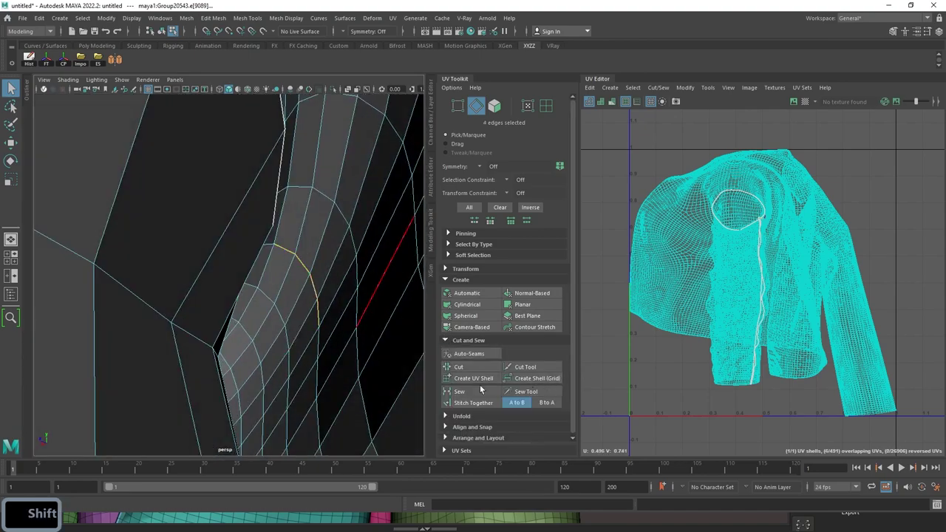
left_click_drag(324, 374, 287, 258, "alt")
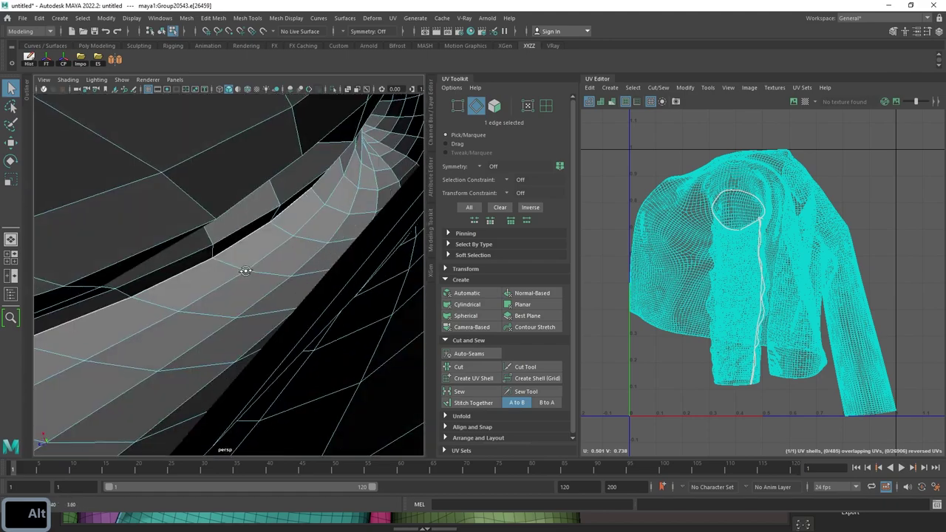
Step: Cut the UVs along the edges joining the wrinkled sleeve's lengthwise seam to its armhole cut
middle_click_drag(287, 259, 329, 245, "alt")
left_click_drag(329, 245, 253, 275, "alt")
right_click_drag(712, 245, 670, 271, "shift")
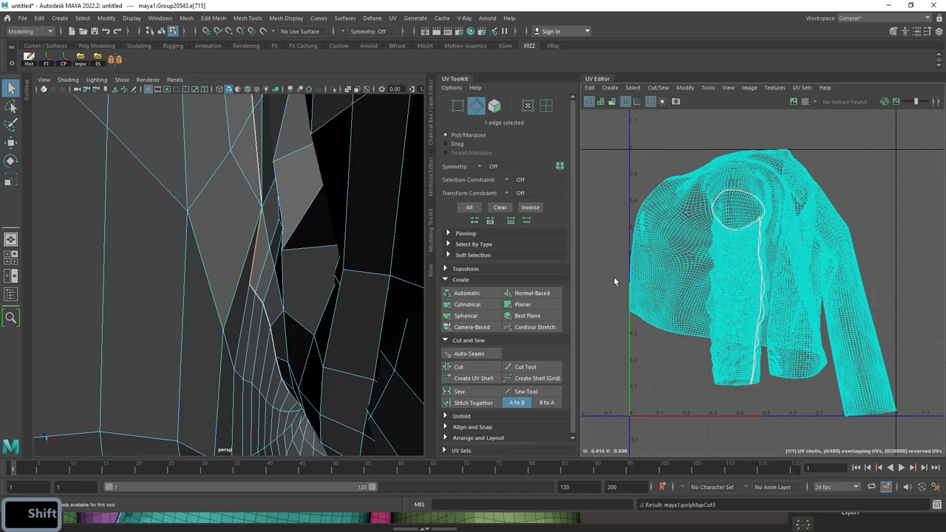
left_click_drag(318, 281, 284, 287, "alt")
left_click(276, 286)
left_click_drag(275, 231, 271, 246, "alt")
scroll(271, 245, "down", 6)
left_click_drag(321, 271, 285, 280, "alt")
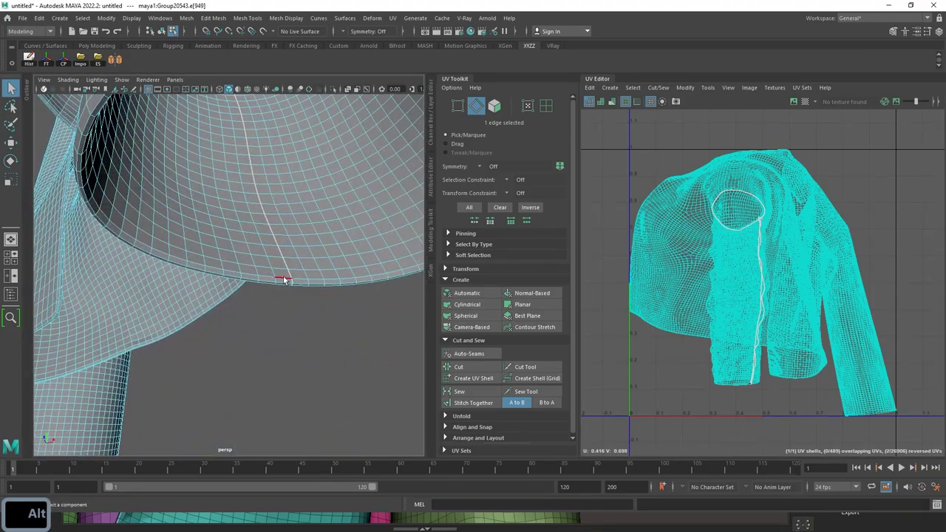
Step: Select the wrinkled outer sleeve's faces as a UV shell and unfold it
right_click_drag(317, 221, 317, 247)
scroll(314, 237, "down", 8)
left_click_drag(296, 182, 258, 210, "alt")
left_click(270, 218)
right_click_drag(319, 261, 320, 256, "ctrl")
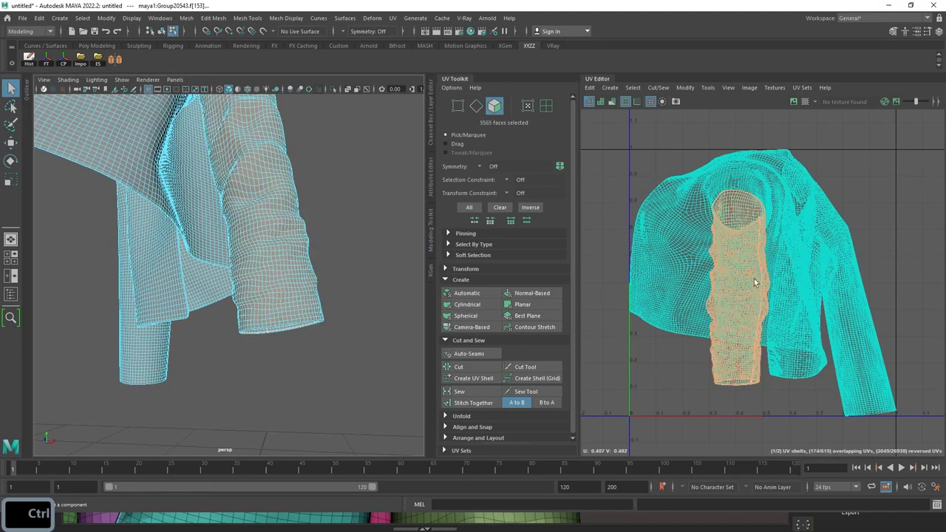
scroll(481, 421, "down", 2)
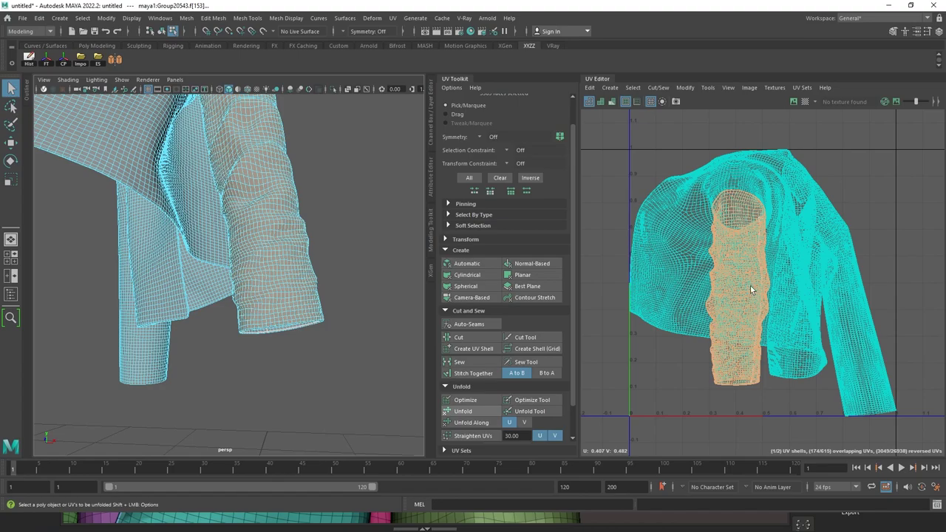
Step: Move the unfolded wrinkled sleeve shell out of the 0–1 UV tile, clear of the remaining jacket
right_click_drag(728, 299, 656, 240, "alt")
left_click(709, 367)
key("w")
left_click_drag(733, 293, 595, 155)
Step: Examine the remaining jacket shell and the lining inside the wrinkled sleeve's cuff opening
left_click(355, 286)
left_click_drag(355, 286, 364, 236, "alt")
left_click(777, 295)
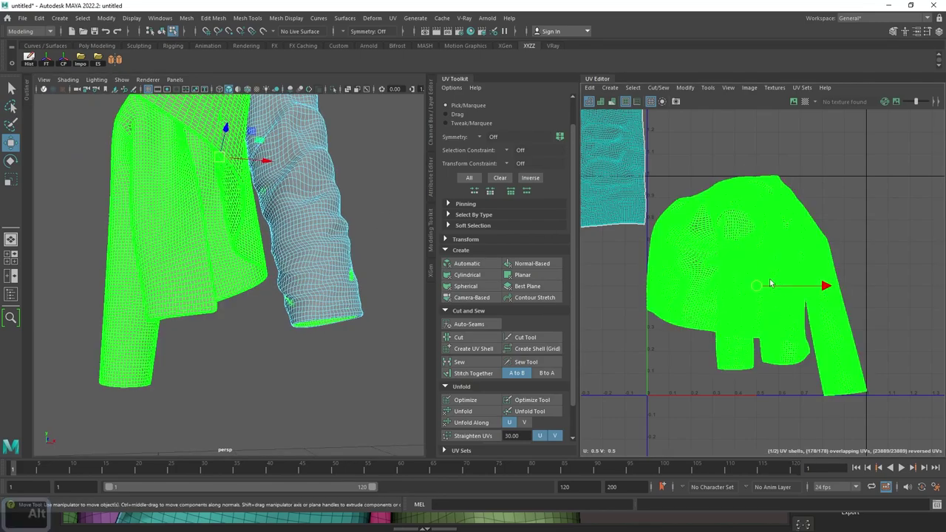
left_click(342, 356)
left_click_drag(343, 356, 327, 267, "alt")
left_click(323, 261)
right_click_drag(320, 261, 341, 306, "ctrl")
left_click(347, 319)
left_click_drag(347, 320, 325, 279, "alt")
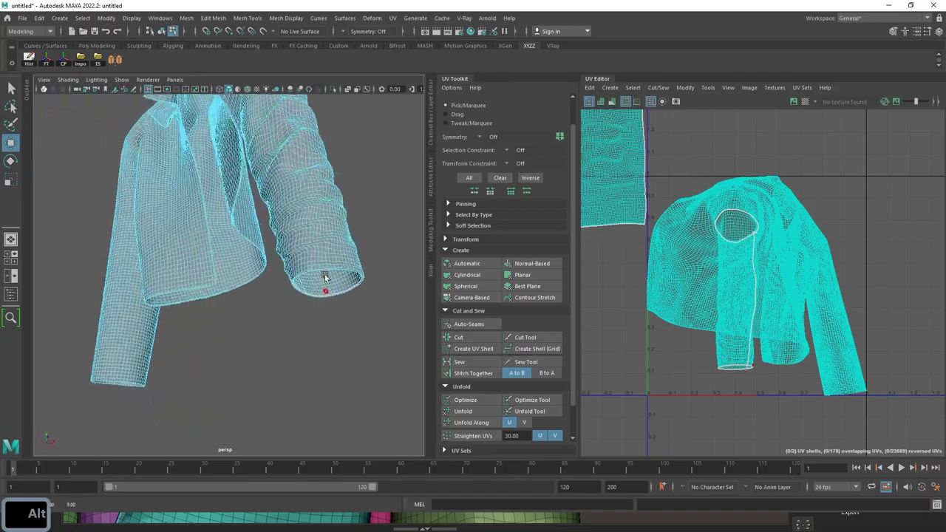
Step: Cut the UVs around the wrinkled sleeve lining's armhole and along the edges joining it to the lengthwise seam
right_click_drag(325, 279, 375, 239, "alt")
left_click_drag(375, 239, 229, 279, "alt")
right_click_drag(190, 251, 189, 220)
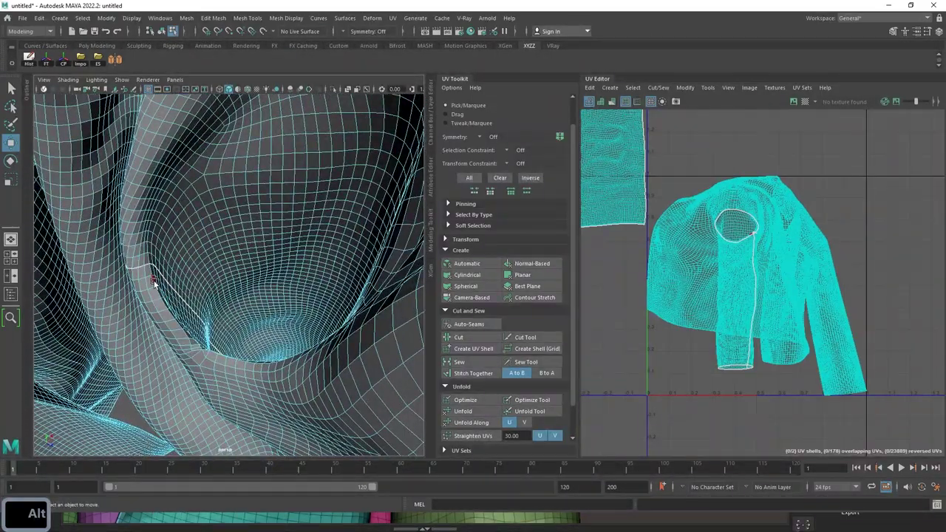
left_click(222, 240)
right_click_drag(232, 271, 232, 271, "ctrl")
left_click(232, 310)
mouse_move(246, 377)
left_mouse_down("alt")
mouse_move(211, 387)
mouse_move(241, 352)
mouse_move(235, 383)
left_mouse_up("alt")
left_click(212, 386)
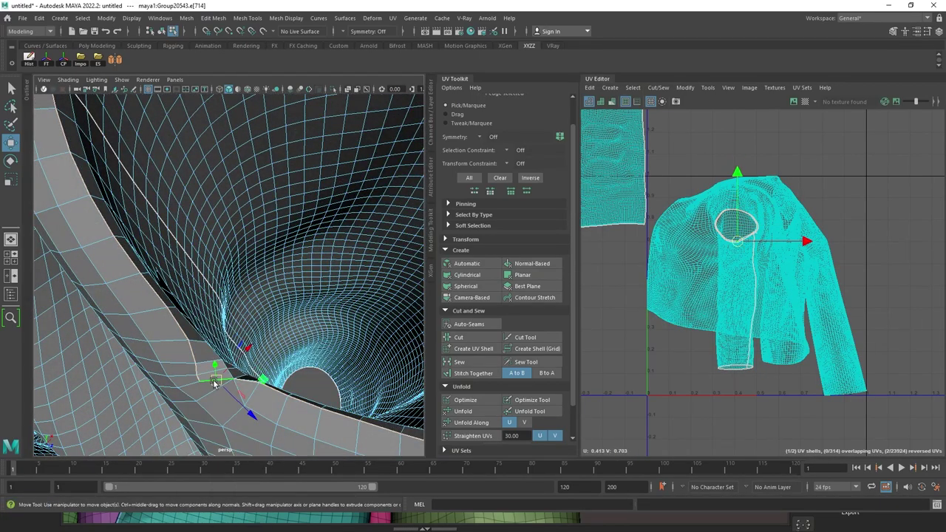
Step: Unfold the wrinkled sleeve lining's UV shell and move it outside the 0–1 tile, near the outer sleeve shell
double_click(234, 236)
left_click(270, 215)
right_click_drag(270, 216, 280, 275, "ctrl")
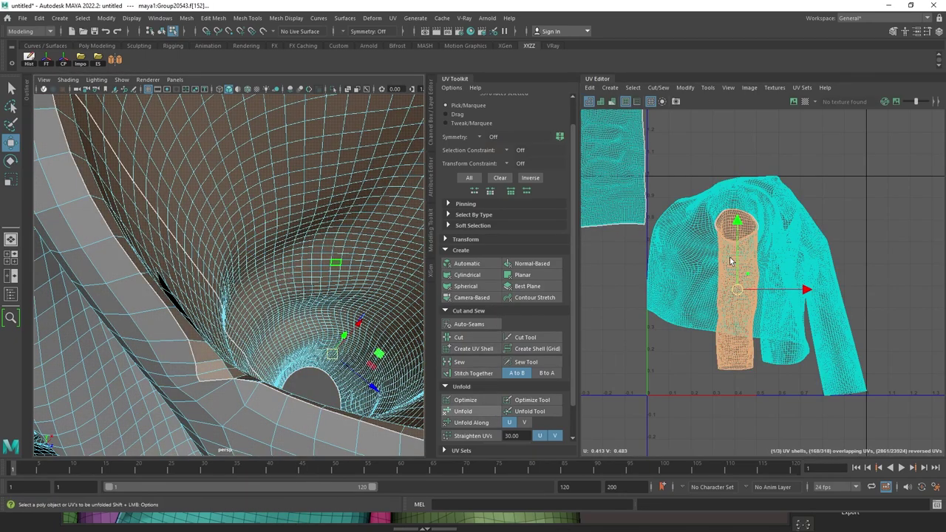
key("w")
scroll(737, 291, "down", 3)
left_click_drag(738, 291, 604, 305)
Step: Select the edge loop around the smooth sleeve's armhole
scroll(328, 269, "down", 5)
left_click_drag(328, 268, 300, 219, "alt")
left_click(257, 192)
left_click_drag(257, 192, 385, 226, "alt")
right_click(296, 219)
right_click_drag(296, 222, 295, 194)
left_click_drag(296, 194, 327, 207, "alt")
double_click(314, 206)
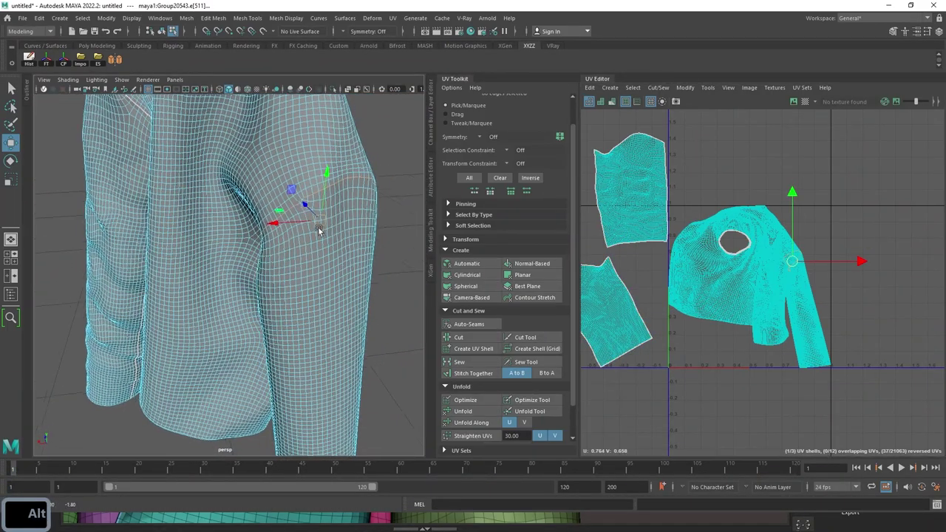
scroll(317, 232, "up", 5)
middle_click_drag(317, 232, 226, 325, "alt")
left_click_drag(198, 215, 146, 302, "alt")
Step: Compare the smooth sleeve's selected armhole loop with the polygroup boundary in ZBrush
key("alt+Tab")
right_click_drag(213, 297, 274, 207)
key("alt+Tab")
left_click_drag(243, 240, 260, 239, "alt")
key("alt+Tab")
key("alt+Tab")
left_click_drag(182, 268, 203, 259, "alt")
key("alt+Tab")
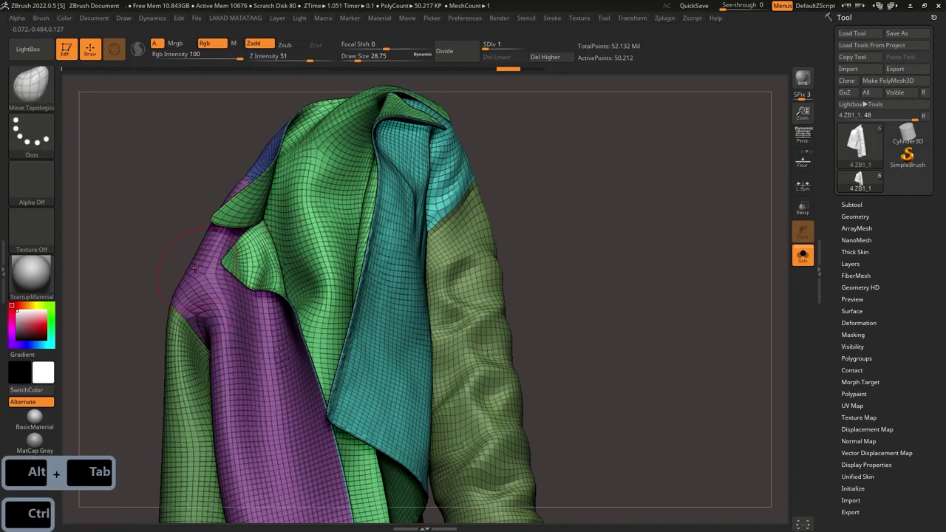
right_click_drag(195, 268, 246, 299, "ctrl")
key("alt+Tab")
key("alt+Tab")
key("alt+Tab")
Step: Cut the UVs along the smooth sleeve's armhole edge loop
left_click_drag(221, 284, 255, 280, "alt")
left_click(168, 277)
left_click_drag(168, 277, 373, 251, "alt")
left_click_drag(203, 294, 302, 251, "alt")
right_click_drag(702, 175, 669, 191, "shift")
Step: Cut the smooth outer sleeve's UVs along its lengthwise seam and around the cuff opening
left_click_drag(296, 340, 325, 297, "alt")
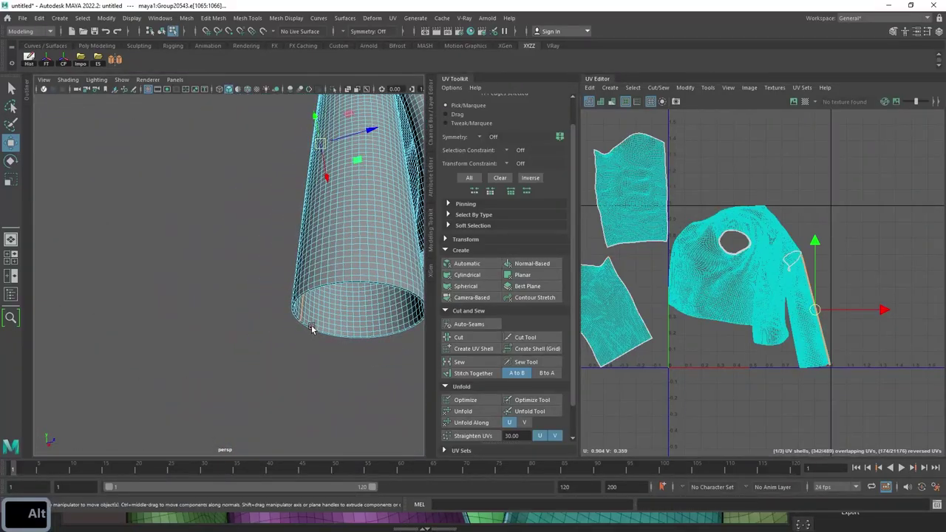
left_click_drag(377, 275, 363, 308, "alt")
left_click(363, 308)
right_click_drag(363, 308, 256, 241, "alt")
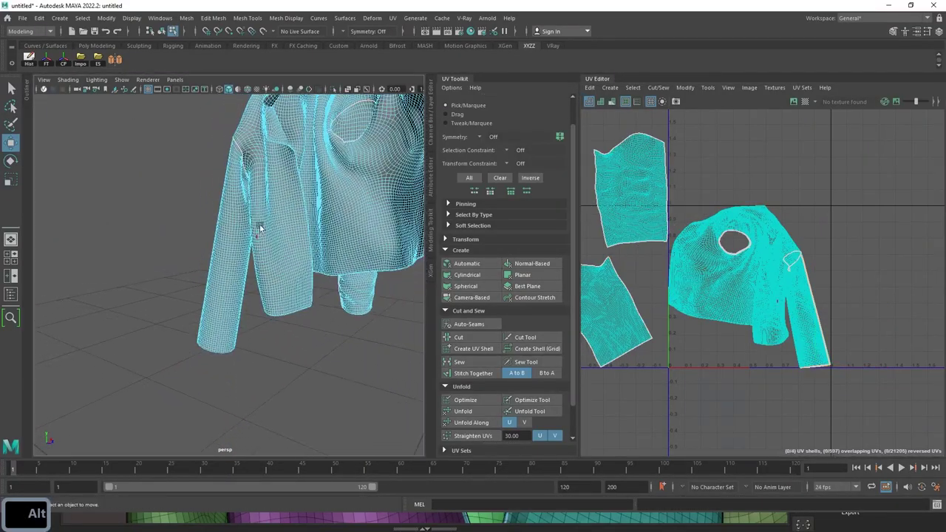
Step: Select the smooth outer sleeve's UV shell and unfold it
right_click_drag(184, 291, 186, 322, "ctrl")
left_click_drag(186, 322, 232, 238, "alt")
right_click_drag(232, 239, 325, 270, "alt")
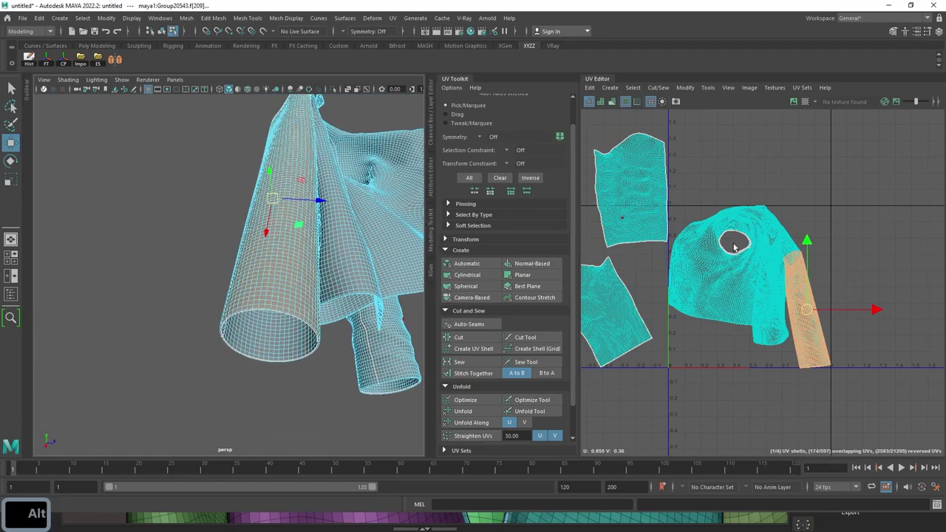
Step: Select the edge loop around the smooth sleeve lining's armhole and cut its UVs
left_click(267, 334)
left_click_drag(267, 334, 298, 256, "alt")
right_click_drag(298, 256, 303, 254, "alt")
right_click(304, 254)
double_click(303, 254)
left_click_drag(304, 253, 258, 261, "alt")
right_click_drag(258, 262, 354, 279, "alt")
left_click_drag(353, 279, 362, 286, "alt")
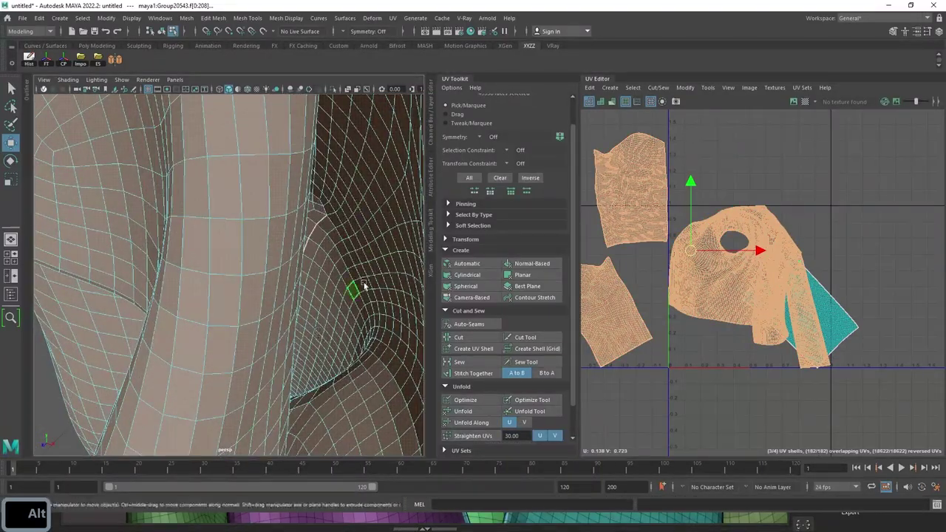
right_click_drag(363, 286, 342, 226)
left_click_drag(350, 264, 125, 227, "alt")
left_click_drag(238, 277, 359, 251, "alt")
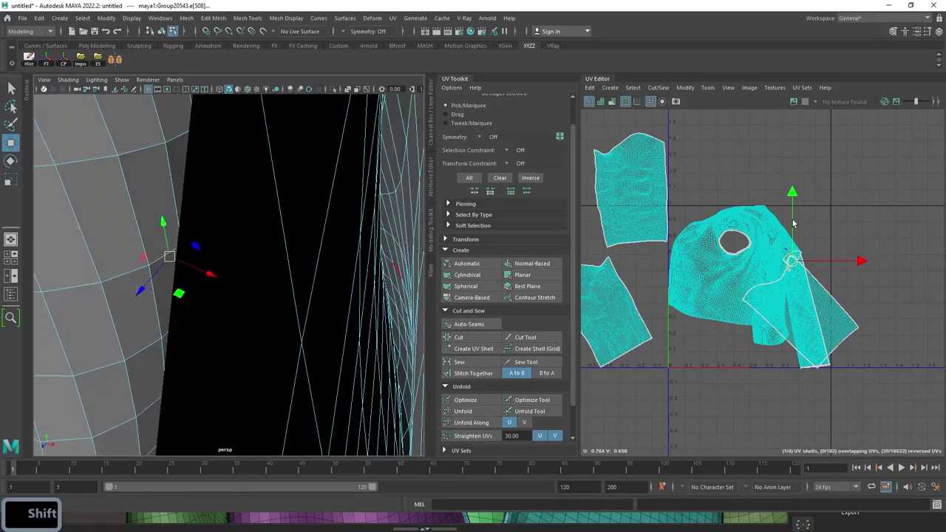
right_click_drag(878, 287, 835, 272)
Step: Try to select the smooth sleeve lining's UV shell from a face inside the cuff
left_click_drag(340, 273, 254, 318, "alt")
left_click(254, 320)
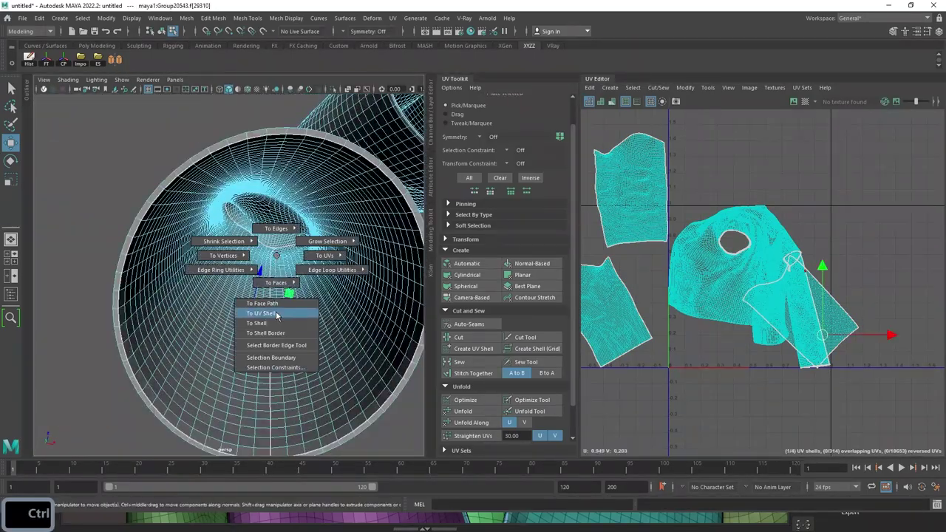
right_click_drag(274, 319, 275, 320, "ctrl")
scroll(308, 285, "down", 8)
left_click_drag(307, 285, 287, 289, "alt")
scroll(288, 289, "up", 6)
left_click(244, 316)
right_click_drag(245, 317, 316, 218)
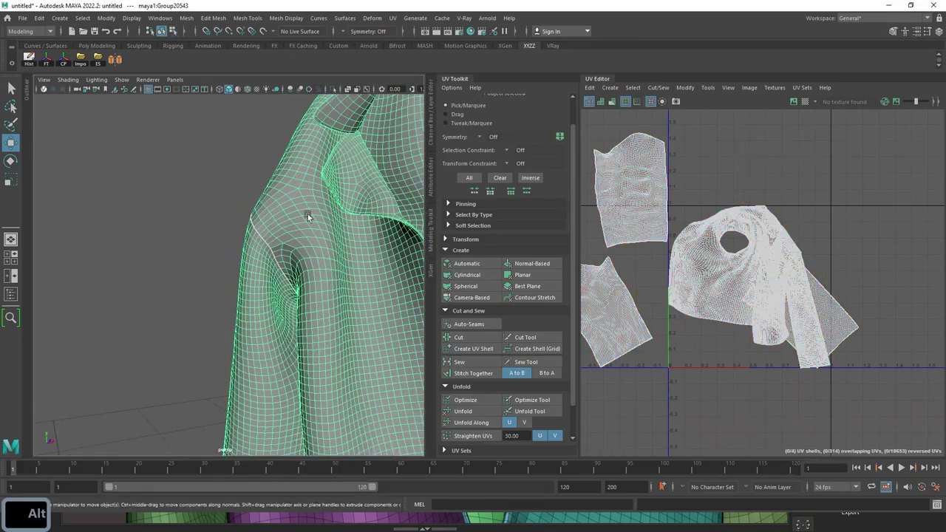
Step: Select the main jacket UV shell and isolate it
right_click_drag(759, 230, 755, 229)
left_click(709, 257)
key("ctrl+1")
key("ctrl+1")
left_click(862, 199)
key("ctrl+1")
key("ctrl+1")
scroll(341, 287, "down", 6)
left_click_drag(341, 286, 416, 296, "alt")
left_click(730, 189)
key("ctrl+1")
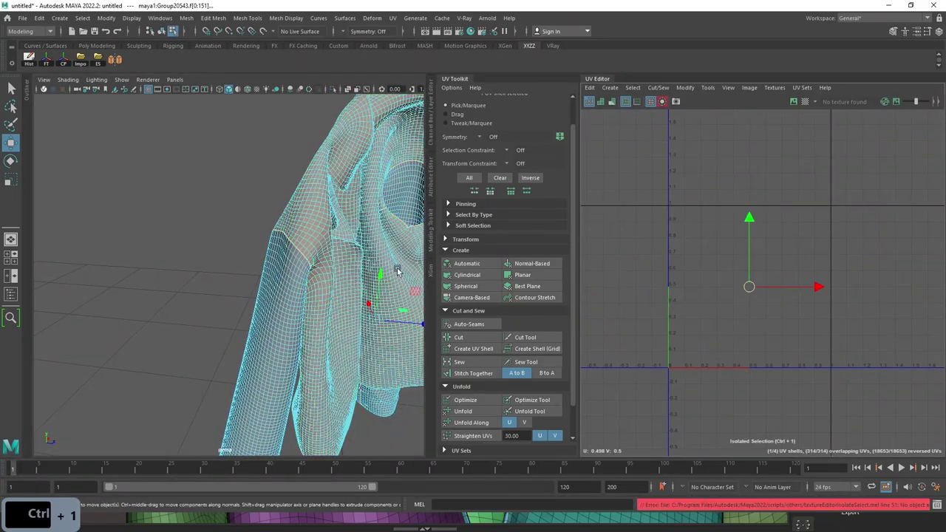
Step: Cut the UVs along the edges joining the smooth sleeve lining's armhole to its lengthwise seam
left_click(259, 216)
left_click_drag(285, 221, 313, 208, "alt")
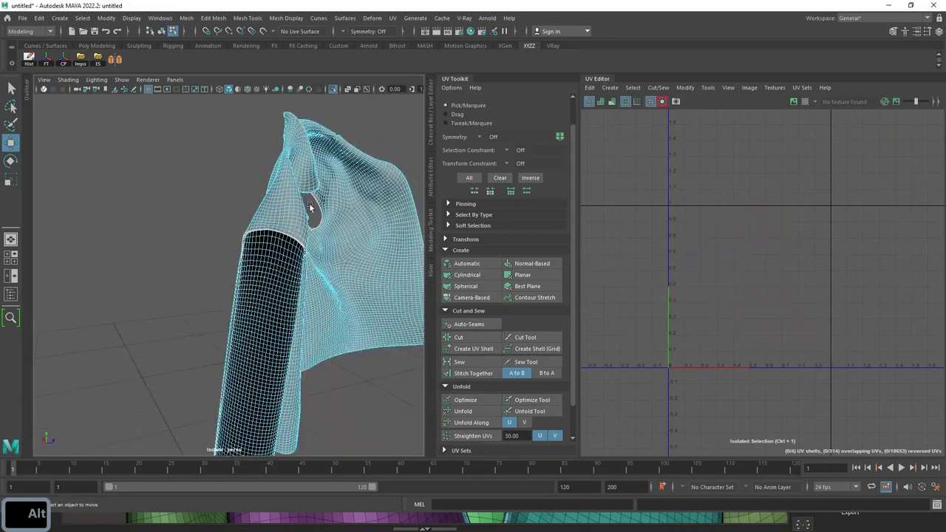
scroll(325, 192, "up", 5)
right_click_drag(345, 171, 345, 153)
left_click_drag(349, 194, 430, 185, "alt")
middle_click_drag(431, 186, 261, 207, "alt")
left_click_drag(261, 207, 299, 222, "alt")
right_click_drag(300, 222, 333, 252, "alt")
left_click(158, 150)
left_click_drag(161, 151, 209, 162, "alt")
middle_click_drag(209, 162, 263, 216, "alt")
Step: Select the smooth sleeve lining's UV shell from a face below the armhole, and show all UV shells again
right_click_drag(263, 216, 360, 189, "alt")
left_click(318, 188)
right_click_drag(387, 277, 300, 267, "alt")
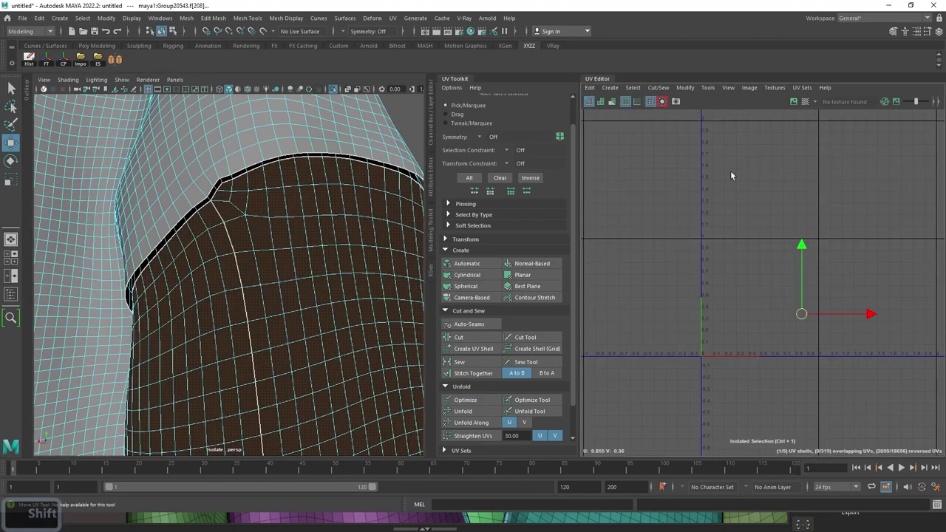
left_click(702, 163)
key("ctrl+1")
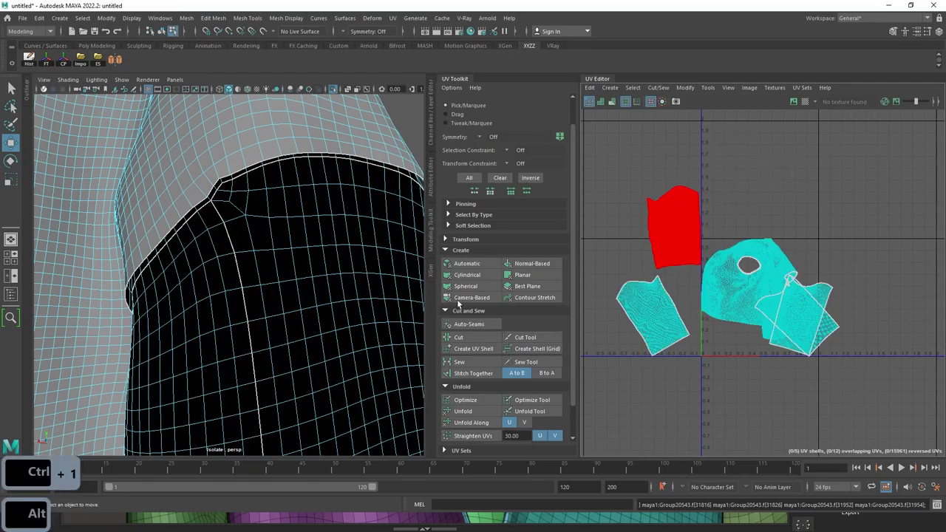
Step: Move the two overlapping sleeve UV shells above the main jacket shell, and isolate the main jacket shell
left_click(819, 301)
left_click(829, 332, "shift")
left_click(829, 332, "shift")
left_click(828, 332, "shift")
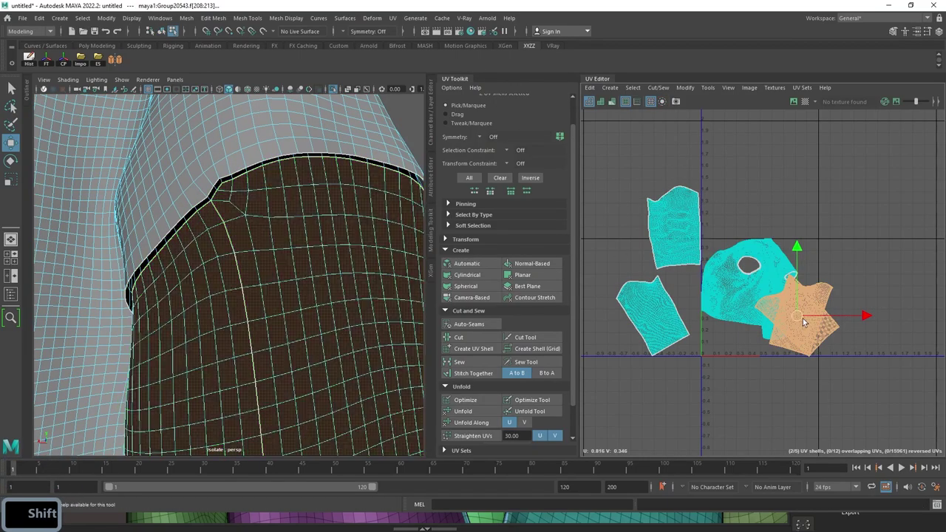
left_click_drag(292, 259, 248, 233, "alt")
scroll(262, 250, "down", 5)
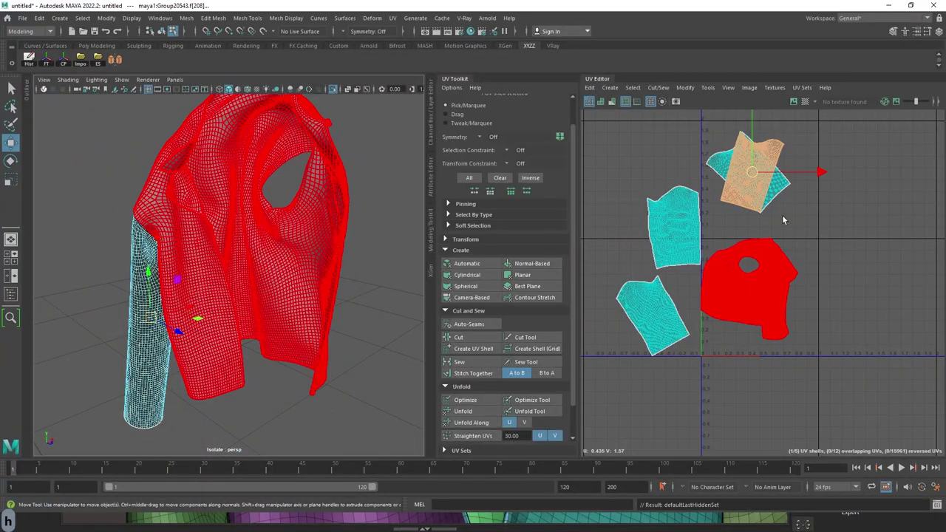
left_click(789, 231)
key("ctrl+1")
Step: Examine the polygroup borders along the jacket's front edge on the reference model in ZBrush
left_click_drag(357, 246, 315, 282, "alt")
left_click(262, 253)
scroll(314, 283, "up", 3)
key("alt+Tab")
right_click_drag(354, 292, 361, 170, "ctrl")
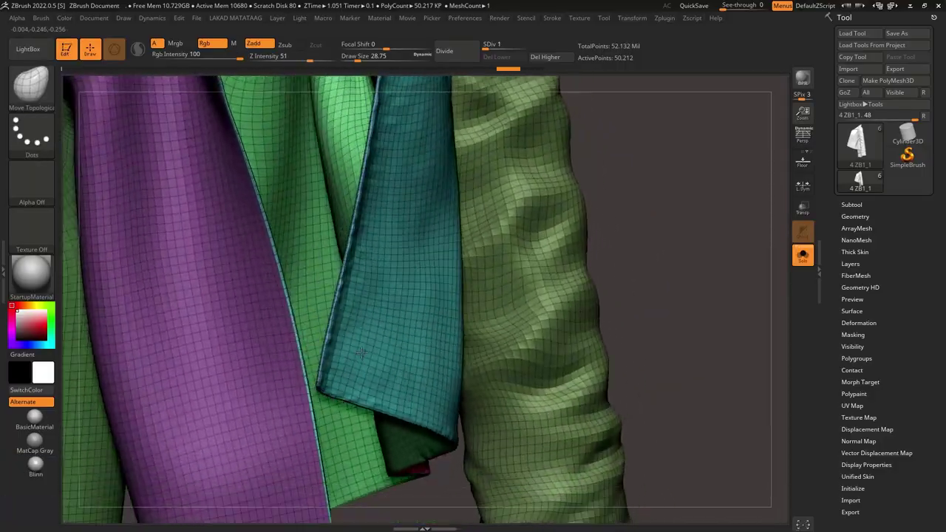
key("alt+Tab")
Step: Select the edge loop running around the jacket's front, hem and lapel borders in Maya
left_click_drag(323, 401, 379, 219, "alt")
left_click(287, 320)
left_click_drag(288, 320, 224, 219, "alt")
scroll(325, 285, "up", 3)
scroll(322, 277, "down", 4)
scroll(224, 220, "down", 4)
middle_click_drag(223, 219, 271, 269, "alt")
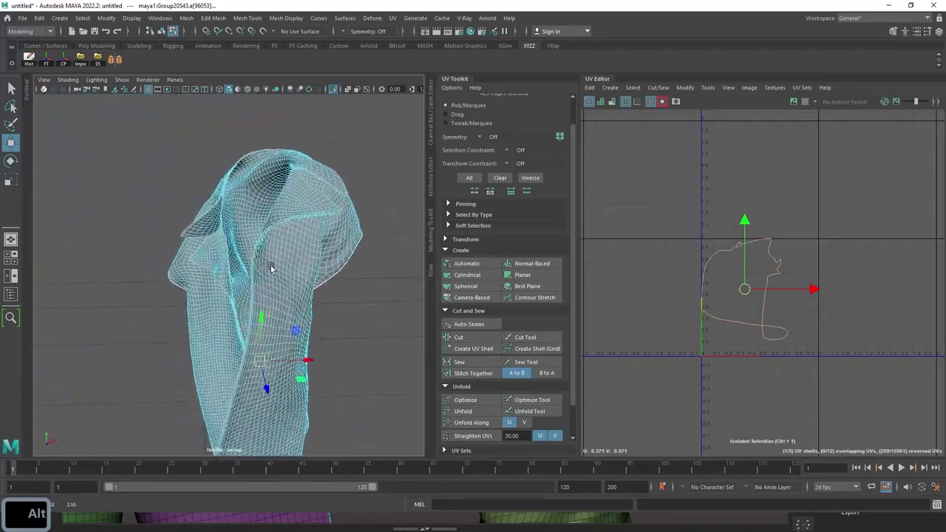
Step: Switch to ZBrush and examine the polygroup border along the lapel's folded rim
key("alt+Tab")
right_click_drag(270, 268, 310, 200, "ctrl")
right_click_drag(310, 200, 472, 280)
mouse_move(471, 280)
right_mouse_down("ctrl")
mouse_move(475, 310)
mouse_move(487, 273)
mouse_move(446, 302)
mouse_move(427, 271)
right_mouse_up("ctrl")
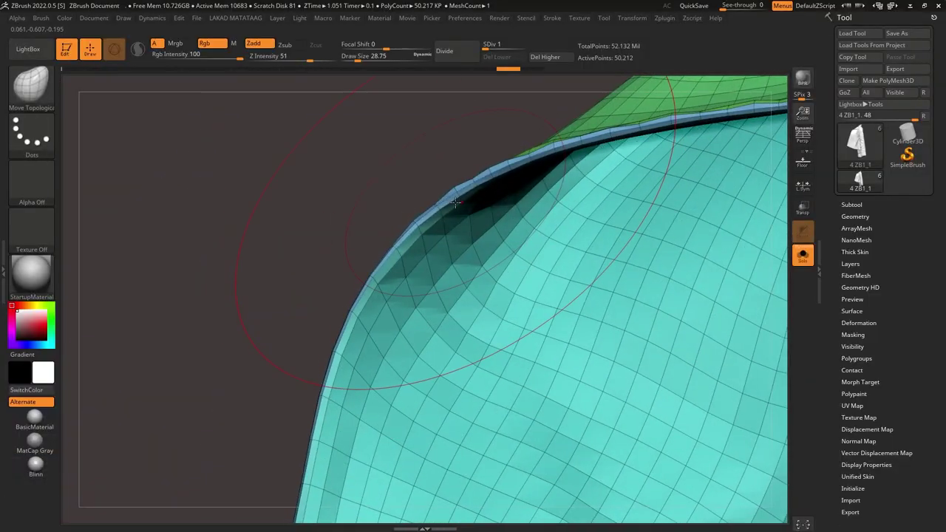
Step: Switch back to Maya and correct the selected edge loop along the lapel's folded rim up to its tip
key("alt+Tab")
left_click_drag(325, 225, 234, 204, "alt")
scroll(281, 232, "up", 4)
scroll(309, 182, "down", 3)
left_click_drag(327, 185, 319, 193, "alt")
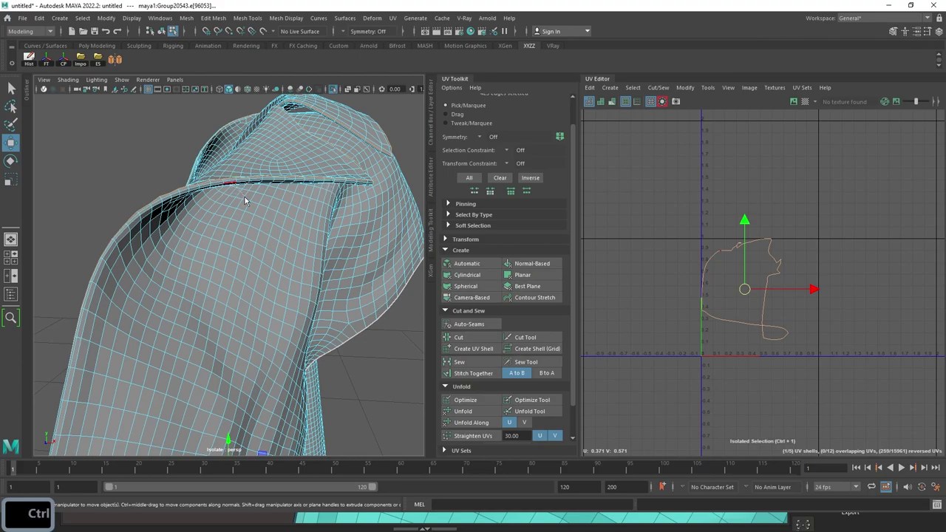
scroll(260, 226, "up", 4)
left_click_drag(256, 190, 253, 283, "alt")
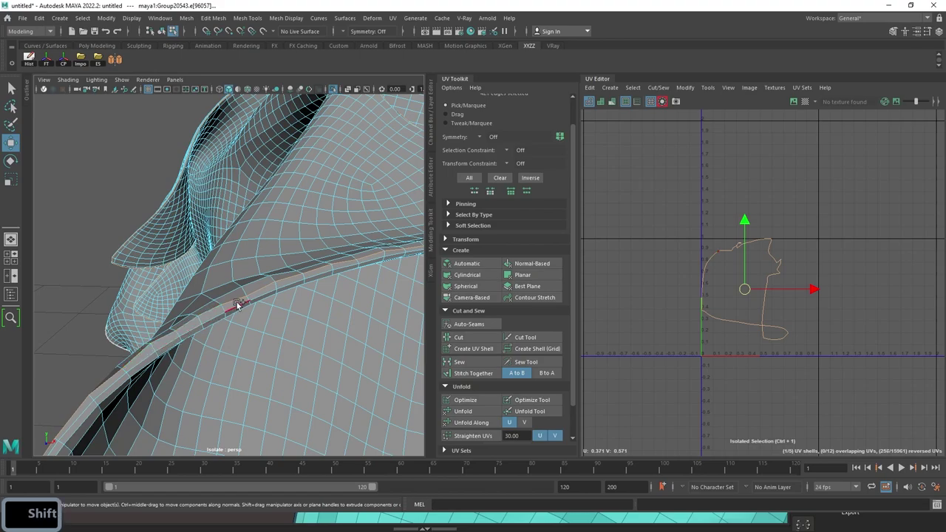
left_click_drag(373, 261, 185, 255, "alt")
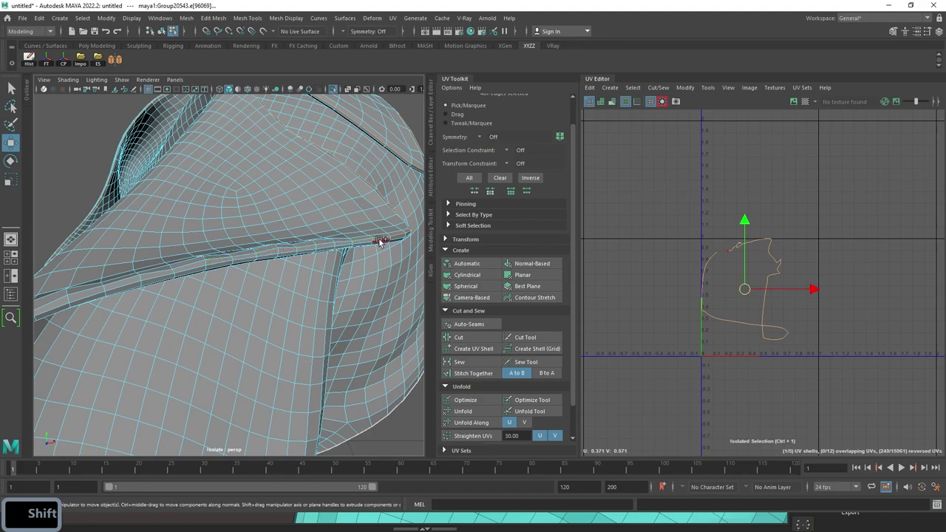
left_click_drag(354, 248, 126, 276, "alt")
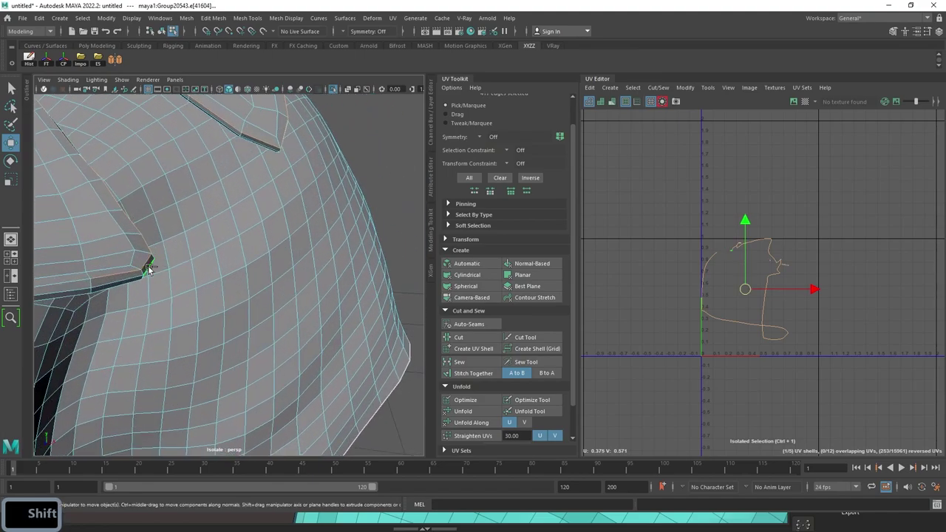
Step: Refine the edge selection from the lapel's tip along its upper edge to the collar notch
left_click_drag(91, 172, 191, 280, "alt")
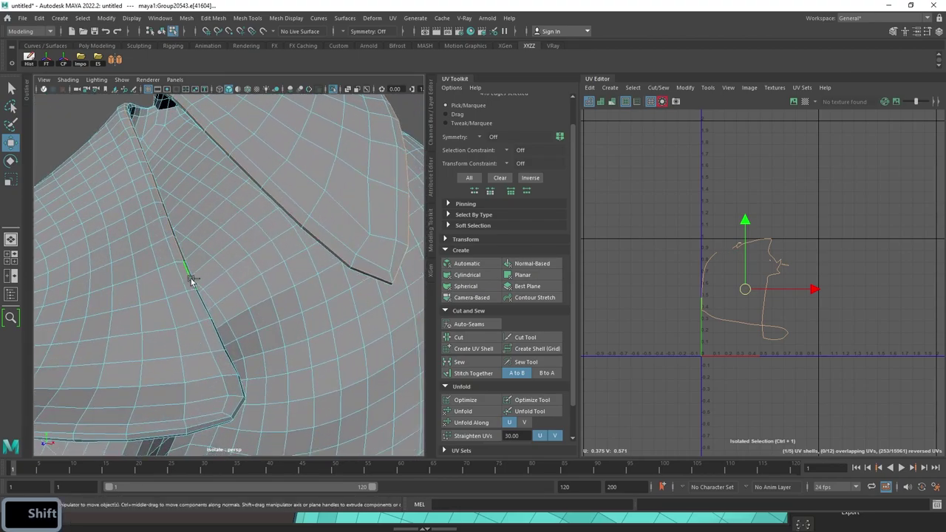
left_click(152, 167, "shift")
left_click_drag(152, 166, 190, 197, "alt")
right_click_drag(189, 196, 257, 255, "alt")
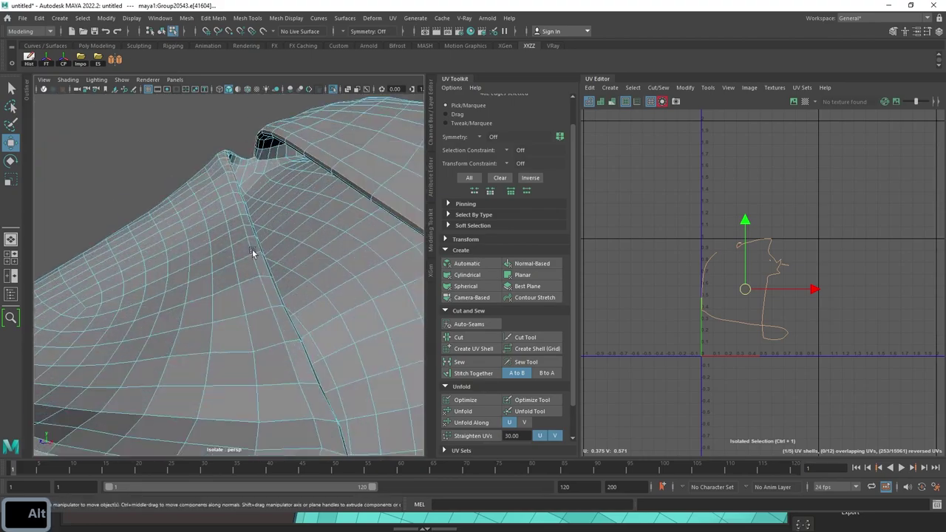
left_click_drag(257, 256, 169, 110, "alt")
left_click_drag(203, 141, 204, 140, "ctrl")
left_click_drag(265, 154, 352, 184, "alt")
left_click_drag(220, 123, 235, 219, "alt")
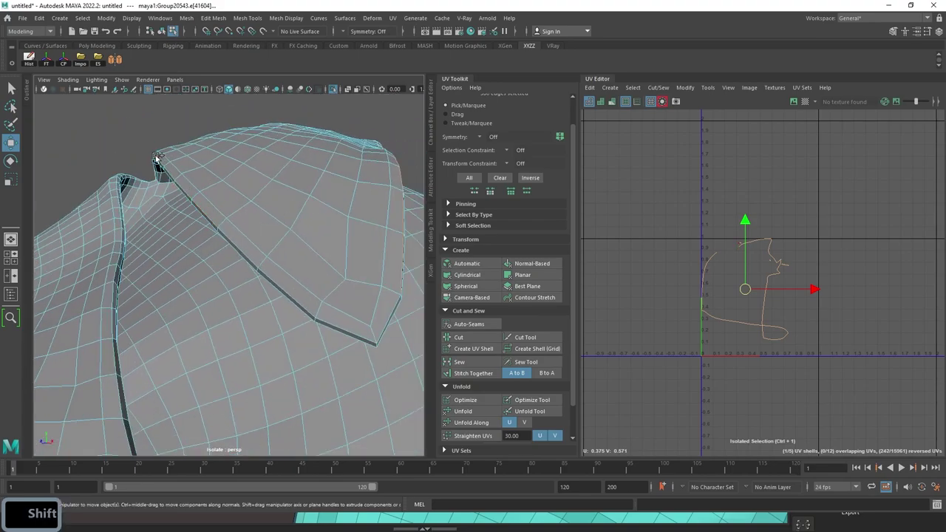
Step: Correct the selected edges around the collar notch and the start of the collar
left_click(157, 158, "shift")
left_click_drag(189, 173, 181, 182, "alt")
right_click_drag(182, 182, 288, 164, "alt")
left_click(371, 123, "shift")
left_click_drag(371, 123, 296, 152, "alt")
right_click_drag(295, 152, 295, 201, "alt")
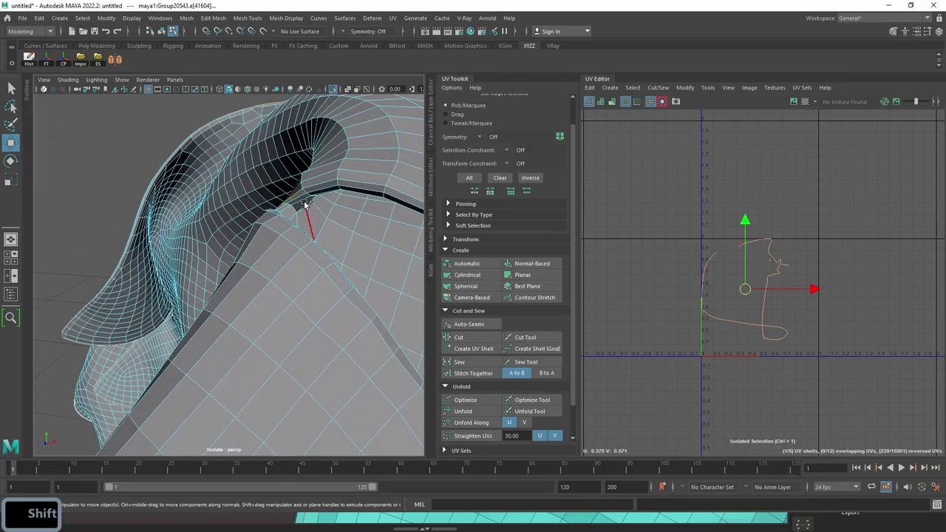
Step: Deselect the unwanted loop edges along the collar, and cut the UVs along the remaining selected edges
left_click_drag(295, 195, 275, 286, "alt")
left_click_drag(286, 194, 259, 220, "ctrl")
left_click_drag(261, 216, 278, 305, "alt")
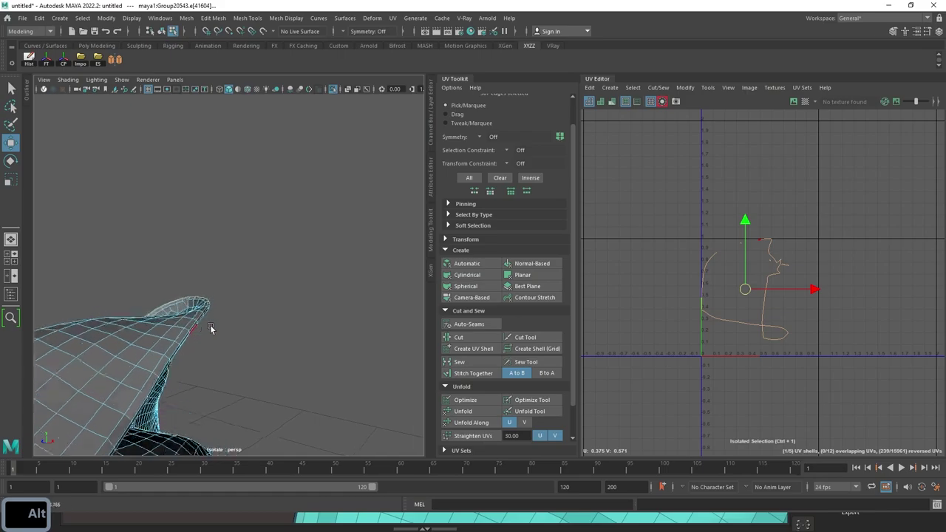
middle_click_drag(229, 352, 294, 296, "alt")
right_click_drag(294, 296, 384, 280, "alt")
right_click_drag(673, 184, 644, 202, "shift")
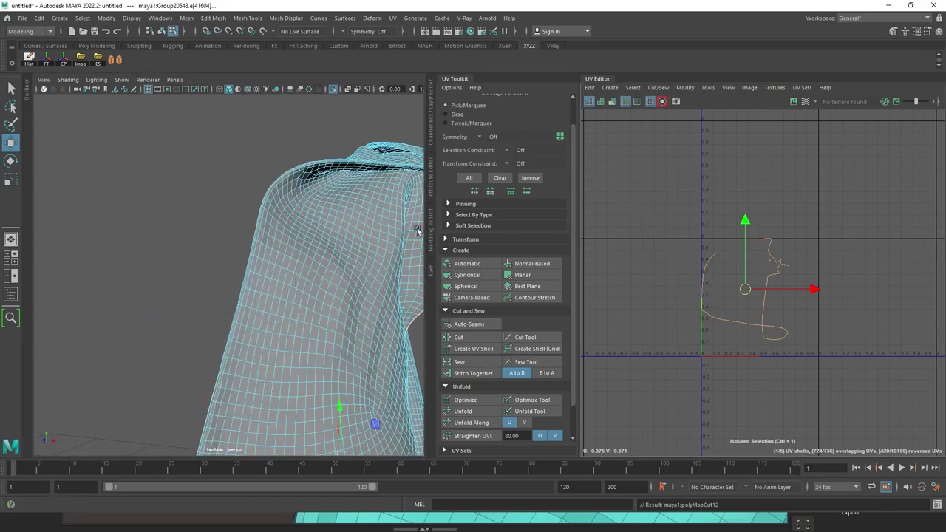
Step: Select the first rim edges on the lapel fold where the UV cut is interrupted
left_click(278, 149)
left_click(308, 175)
left_click_drag(308, 175, 316, 249, "alt")
right_click_drag(316, 250, 404, 260, "alt")
middle_click_drag(404, 260, 207, 257, "alt")
left_click(163, 246)
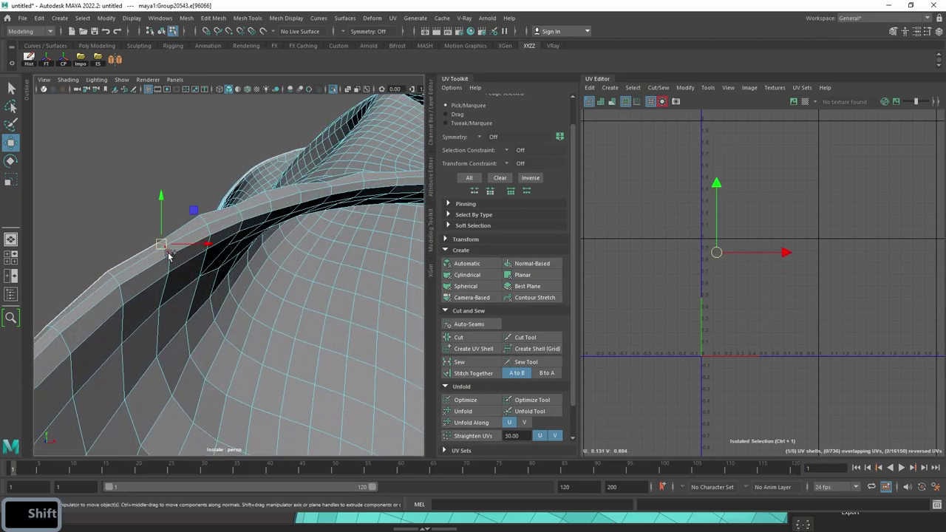
mouse_move(209, 277)
left_mouse_down("alt")
mouse_move(163, 258)
mouse_move(195, 271)
left_mouse_up("alt")
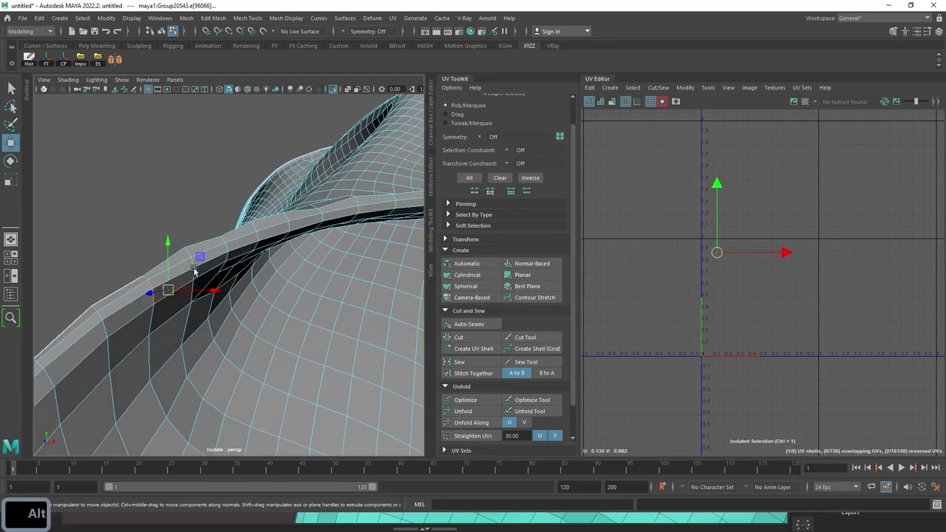
Step: Extend the edge selection along the lapel's rim towards its tip
right_click_drag(289, 255, 340, 249, "alt")
left_click_drag(340, 249, 268, 219, "alt")
right_click_drag(268, 219, 196, 221, "alt")
left_click_drag(196, 221, 293, 271, "alt")
left_click_drag(387, 278, 227, 252, "alt")
left_click(327, 272, "shift")
left_click_drag(328, 272, 205, 255, "alt")
left_click(294, 147, "shift")
Step: Undo the wrong edge pick and continue the edge selection along the lapel towards the collar notch
key("ctrl+z")
left_click(301, 145, "shift")
left_click(310, 144, "shift")
left_click(325, 144, "shift")
left_click_drag(325, 145, 281, 320, "alt")
left_click(285, 318, "shift")
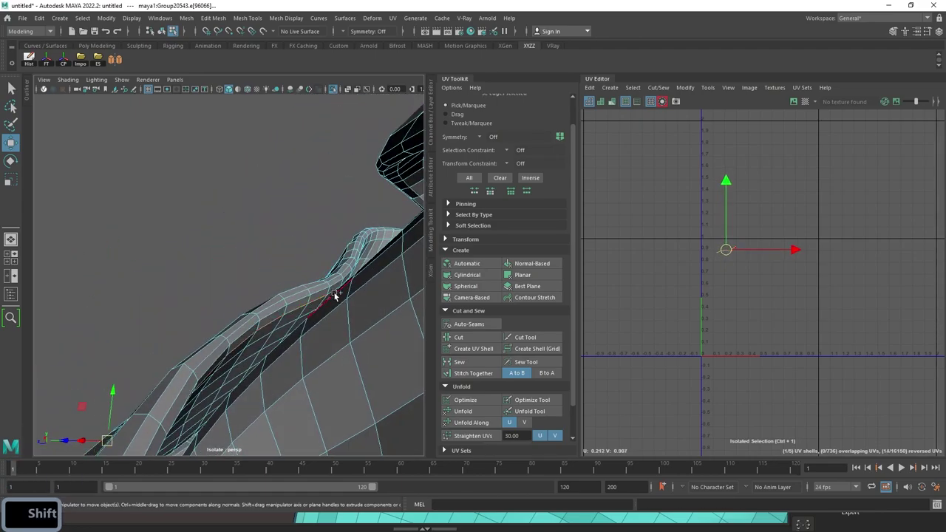
left_click_drag(354, 257, 284, 329, "alt")
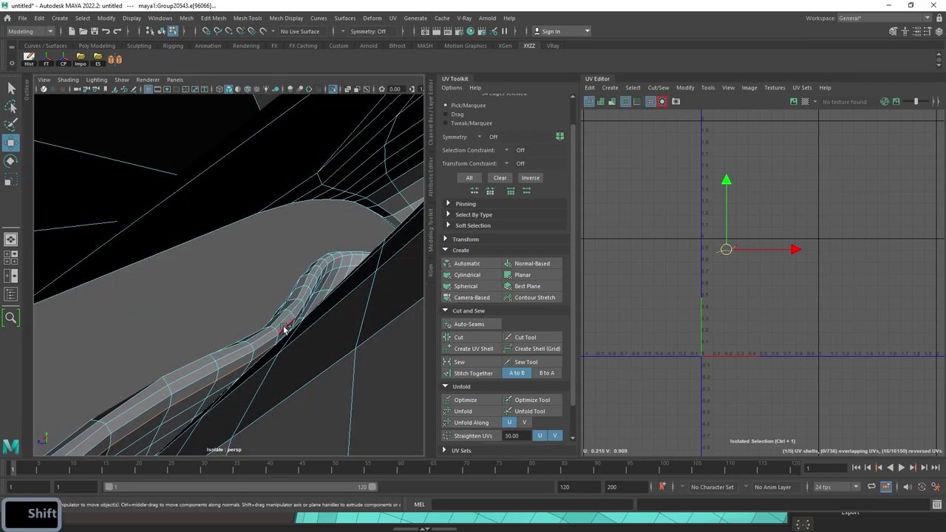
left_click(313, 294, "shift")
Step: Add the edges around the inside of the collar notch and along the start of the collar rim
left_click_drag(313, 294, 232, 344, "alt")
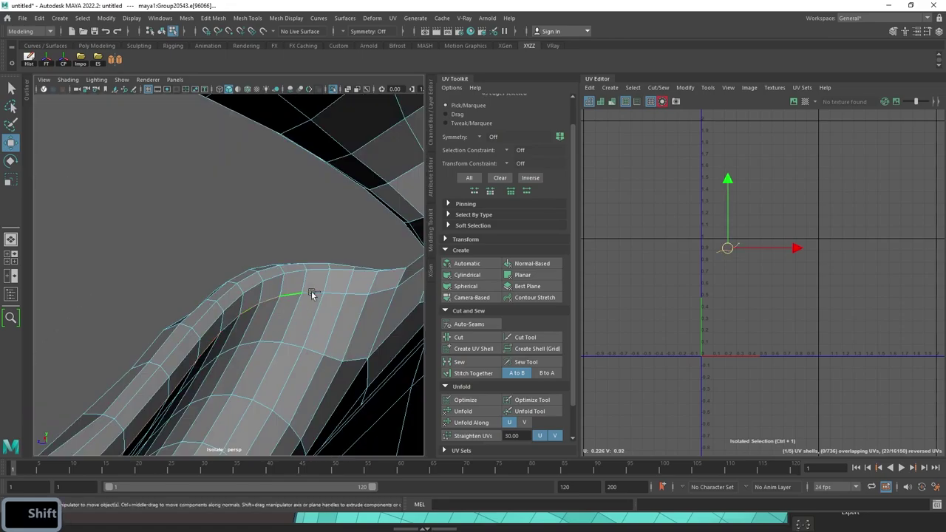
left_click_drag(372, 293, 277, 222, "alt")
left_click(362, 275, "shift")
left_click_drag(325, 117, 293, 119, "alt")
left_click(359, 124, "shift")
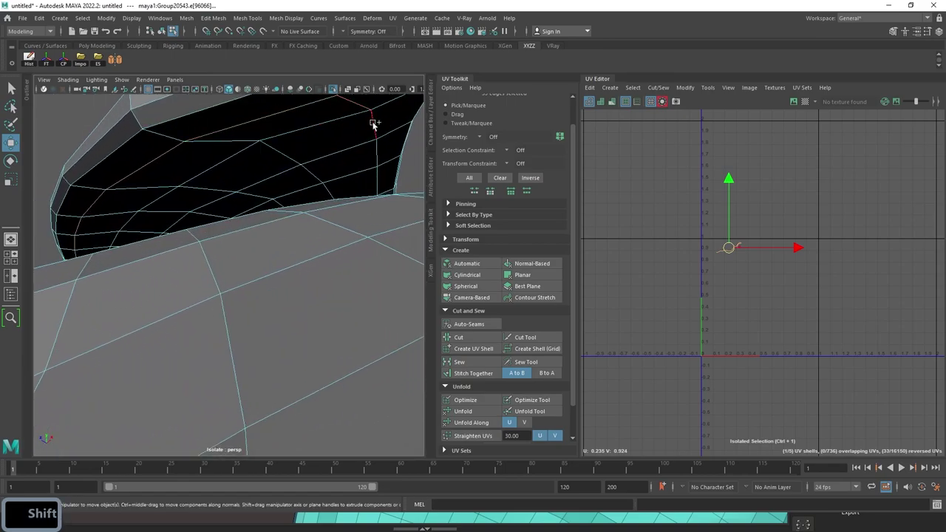
left_click(373, 175, "shift")
left_click_drag(373, 175, 189, 269, "alt")
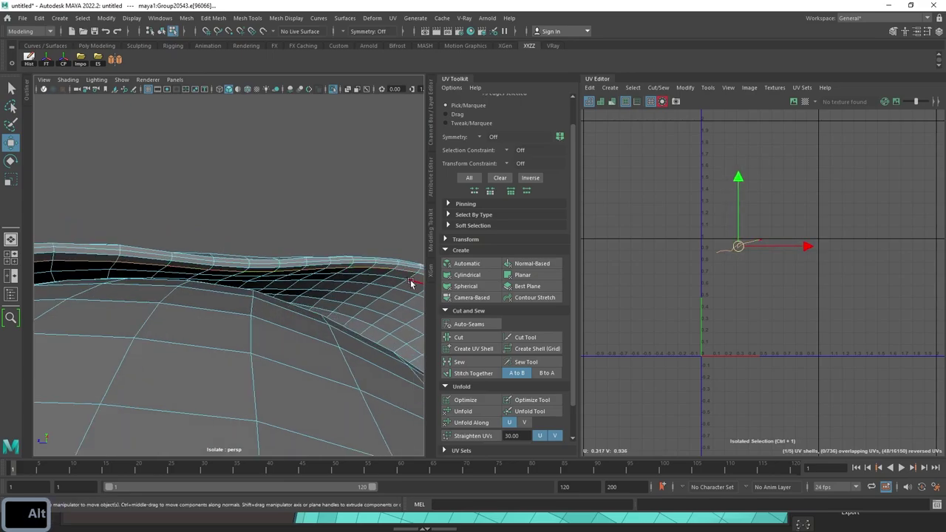
Step: Complete the edge selection along the collar's rim, and cut the UVs along it
left_click_drag(412, 283, 232, 266, "alt")
left_click(292, 280, "shift")
left_click_drag(310, 288, 330, 272, "alt")
left_click(311, 228, "shift")
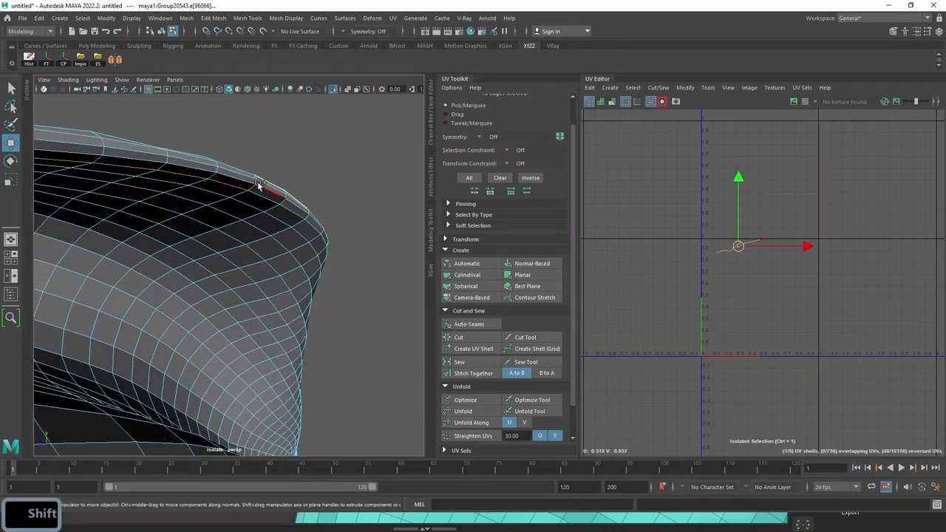
left_click_drag(256, 180, 385, 241, "alt")
left_click(306, 219)
key("ctrl+z")
right_click_drag(385, 242, 325, 238, "alt")
left_click_drag(325, 239, 350, 323, "alt")
key("shift+x")
Step: Select the stray cut edges near the collar notch and sew their UVs back together
left_click(304, 249)
left_click(309, 320)
middle_click_drag(350, 324, 293, 284, "alt")
left_click_drag(293, 284, 355, 310, "alt")
left_click(356, 312, "shift")
left_click(481, 363)
left_click(313, 344)
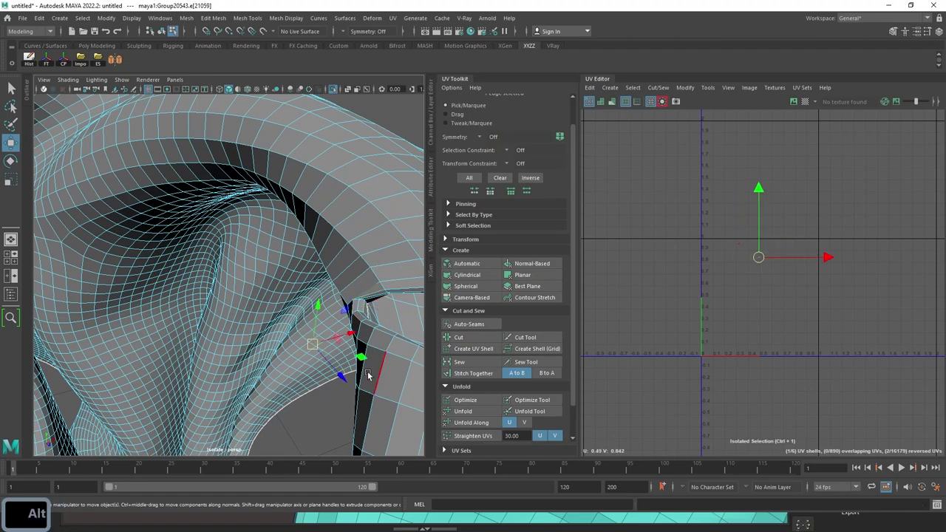
Step: Select the whole UV shell from a face on the collar to check how the jacket shells separate
right_click_drag(369, 376, 247, 277, "alt")
left_click_drag(247, 276, 332, 344, "alt")
left_click(307, 240)
right_click(327, 207, "ctrl")
right_click_drag(328, 210, 326, 265, "ctrl")
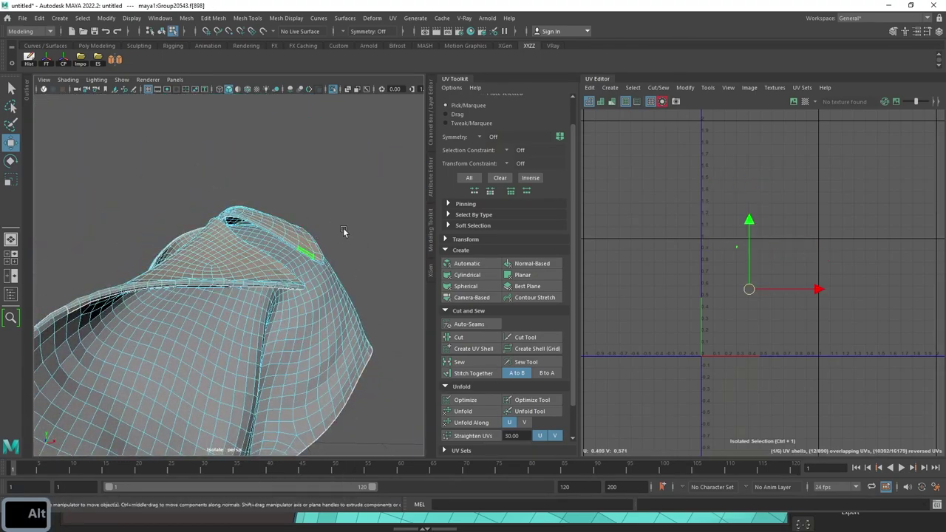
right_click_drag(343, 232, 321, 258, "alt")
left_click_drag(321, 258, 139, 206, "alt")
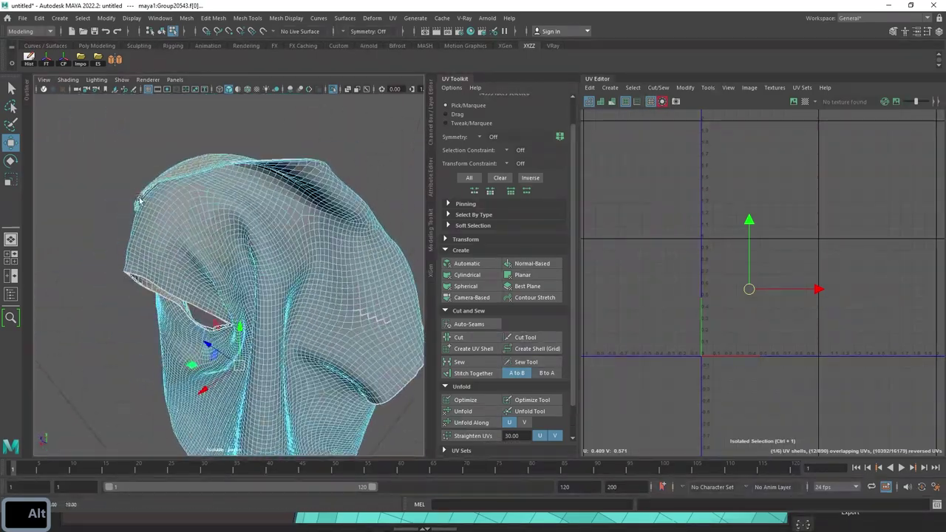
Step: Select the stray zigzag cut edges on the jacket's back and sew their UVs back together
right_click_drag(139, 206, 272, 201, "alt")
double_click(274, 199)
left_click(273, 197)
scroll(270, 191, "up", 3)
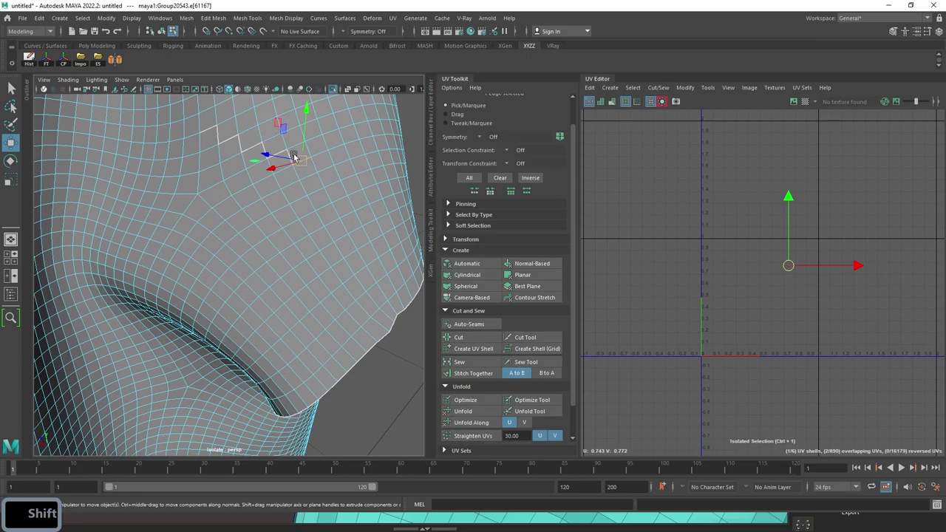
left_click(279, 151, "shift")
left_click(265, 149, "shift")
left_click(253, 147, "shift")
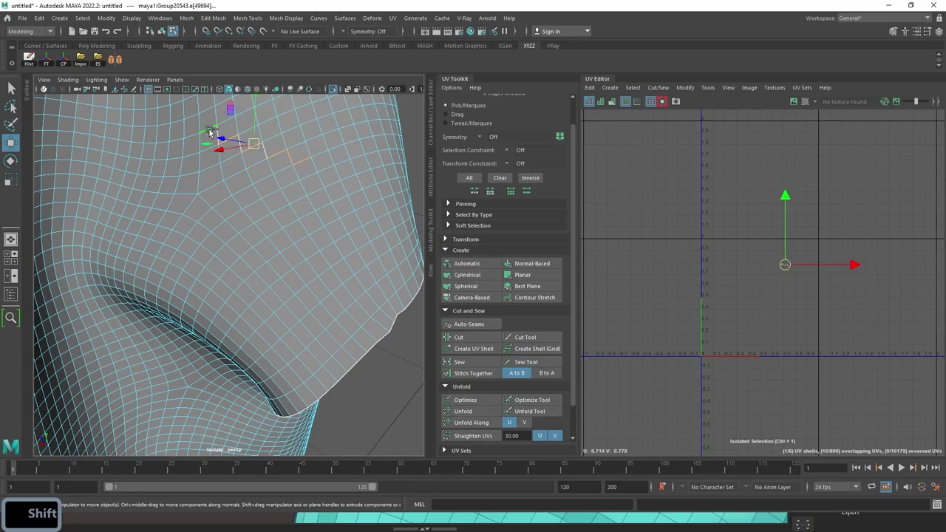
left_click(479, 362)
Step: Show all UV shells again, and select the separated jacket shell containing the collar to inspect its extent
right_click_drag(370, 319, 317, 245, "alt")
left_click_drag(316, 246, 458, 210, "alt")
key("ctrl+1")
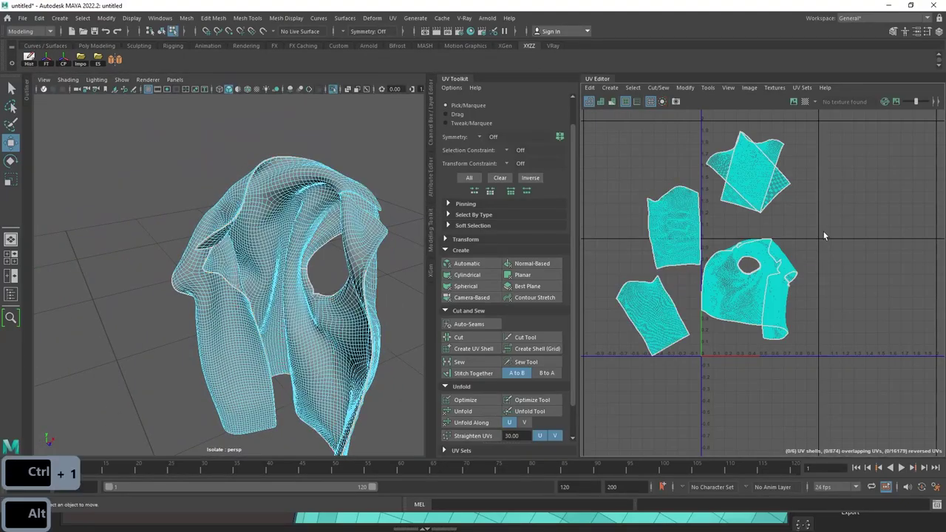
scroll(821, 232, "up", 1)
middle_click_drag(822, 232, 781, 232, "alt")
left_click_drag(327, 227, 302, 203, "alt")
left_click(302, 181)
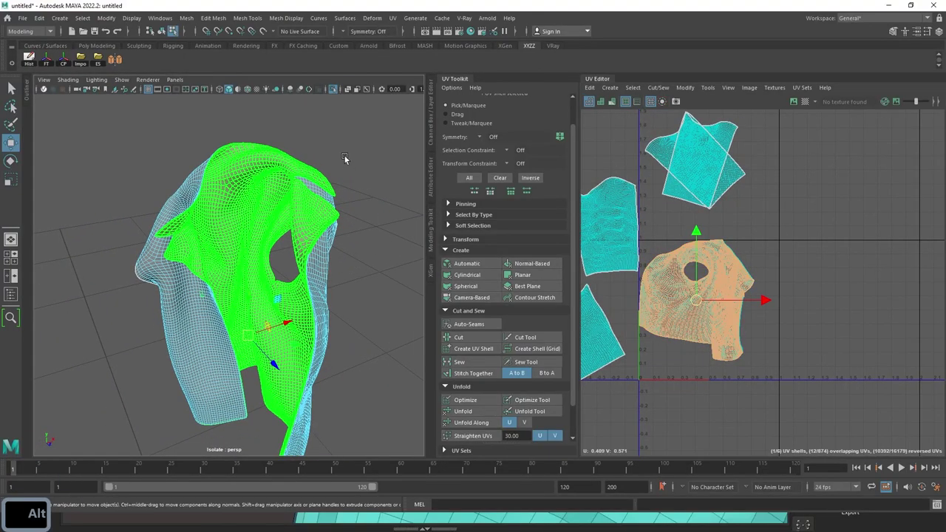
left_click_drag(345, 158, 363, 166, "alt")
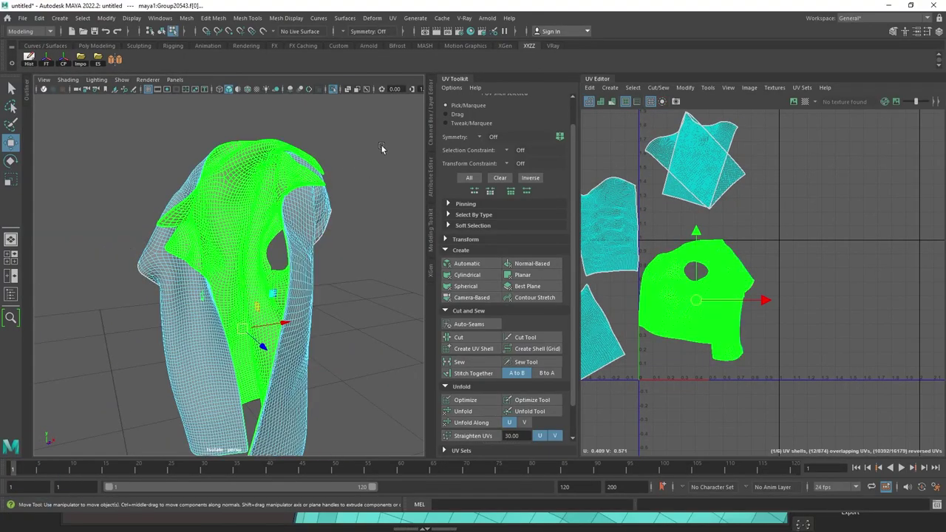
Step: Return to object selection, show the complete jacket with its sleeves, and select it
right_click_drag(382, 148, 425, 132)
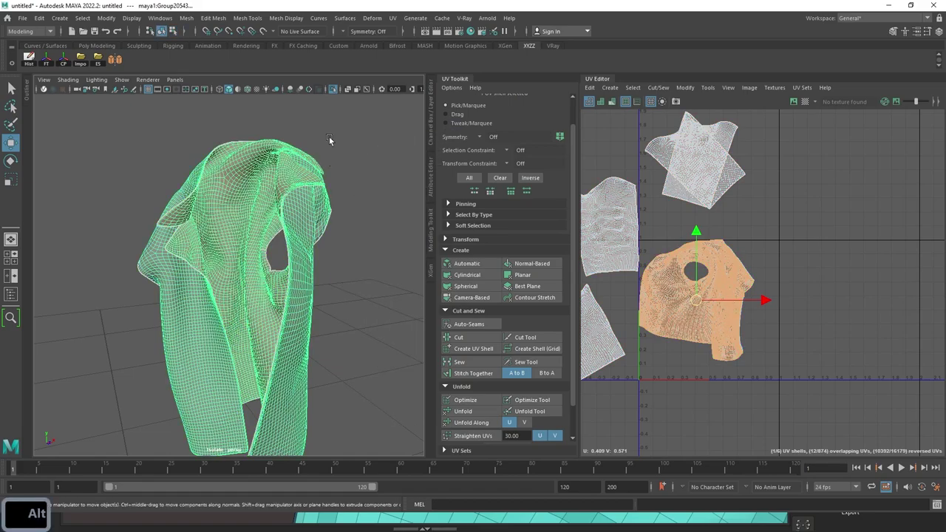
left_click(360, 163)
key("ctrl+1")
left_click(330, 171)
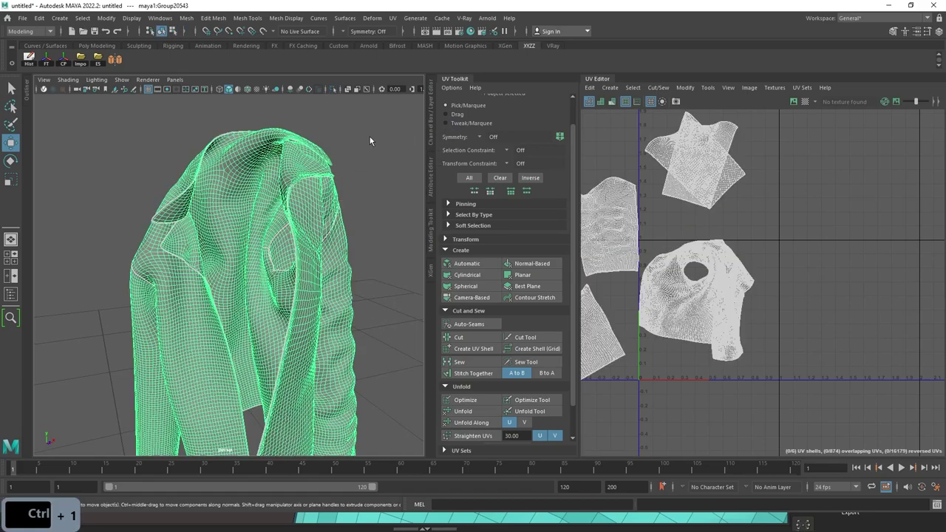
Step: Select the whole UV shell containing the collar and unfold it
double_click(278, 163)
left_click_drag(278, 163, 222, 185, "alt")
left_click(278, 200)
right_click_drag(379, 145, 374, 201, "ctrl")
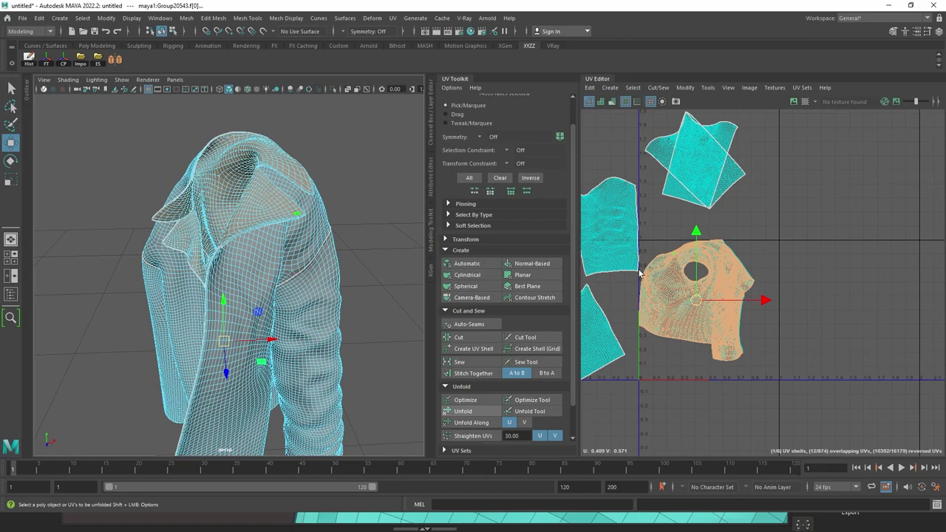
scroll(639, 271, "down", 1)
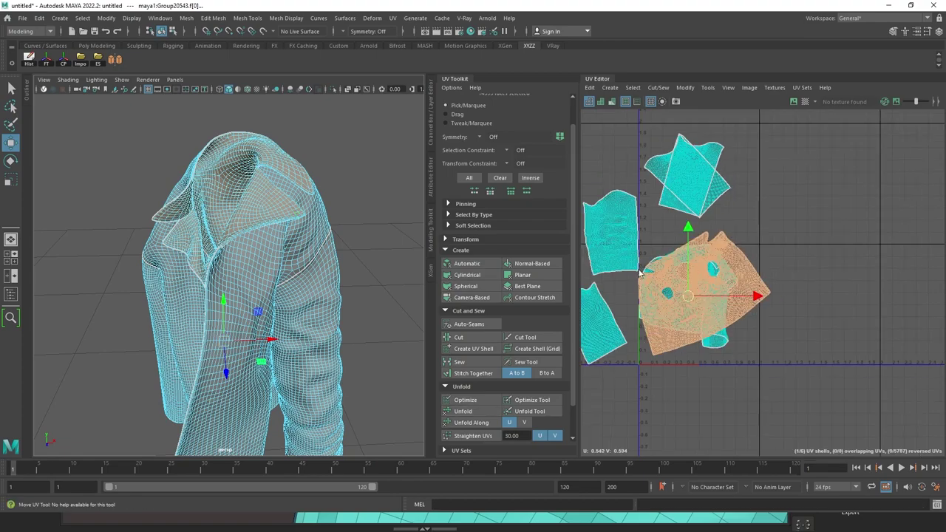
Step: Move the unfolded collar shell away from the overlapping body shell into empty UV space
left_click(766, 220)
right_click_drag(689, 241, 720, 266)
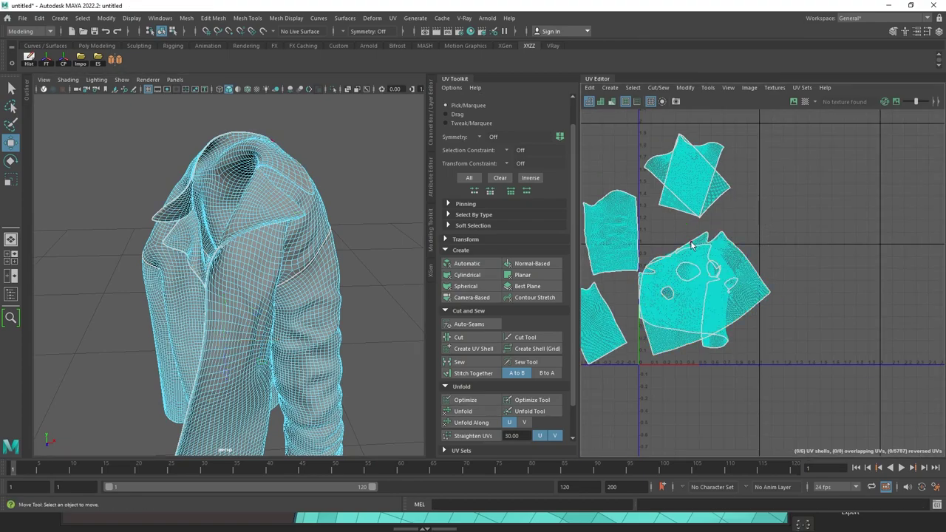
left_click(693, 261)
key("w")
left_click_drag(708, 296, 794, 224)
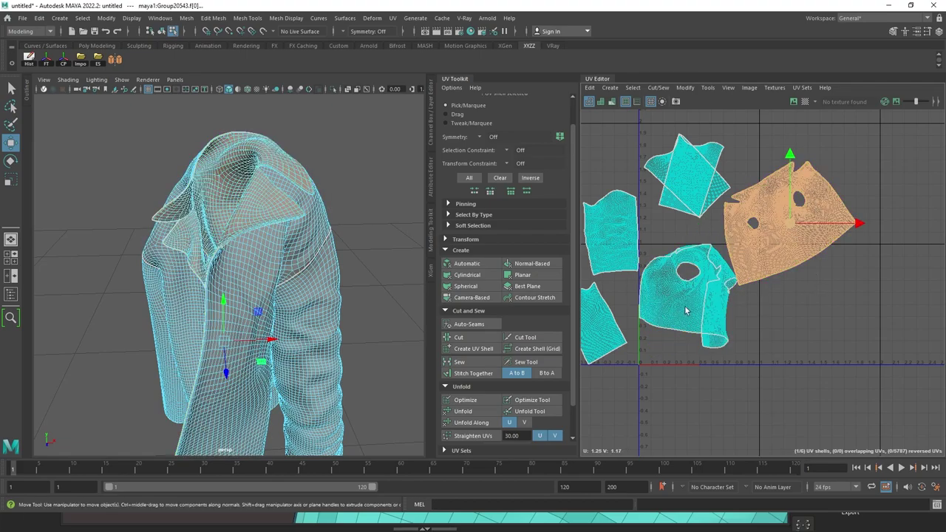
middle_click_drag(709, 291, 733, 269)
Step: Select the remaining large body shell beside the collar and unfold its UVs
left_click(702, 292)
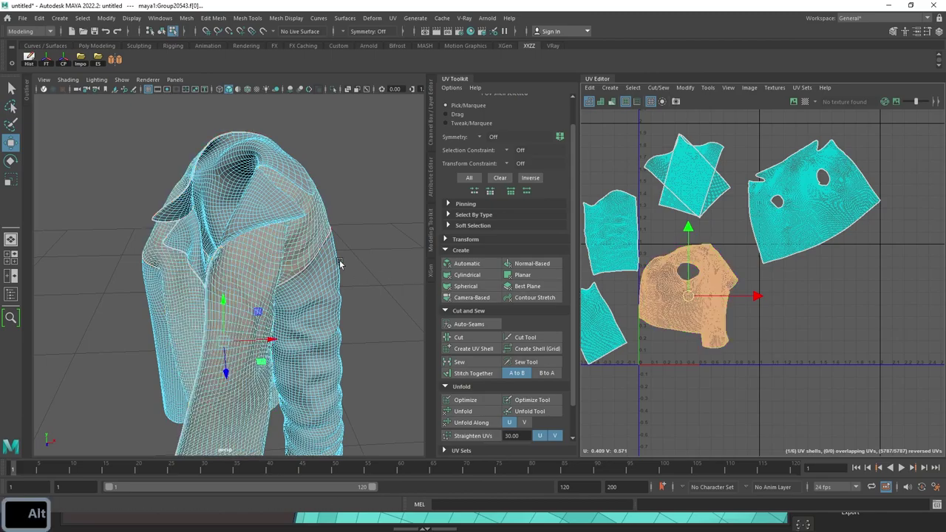
left_click_drag(340, 263, 435, 306, "alt")
scroll(334, 232, "up", 8)
right_click_drag(676, 274, 678, 280)
left_click(678, 281)
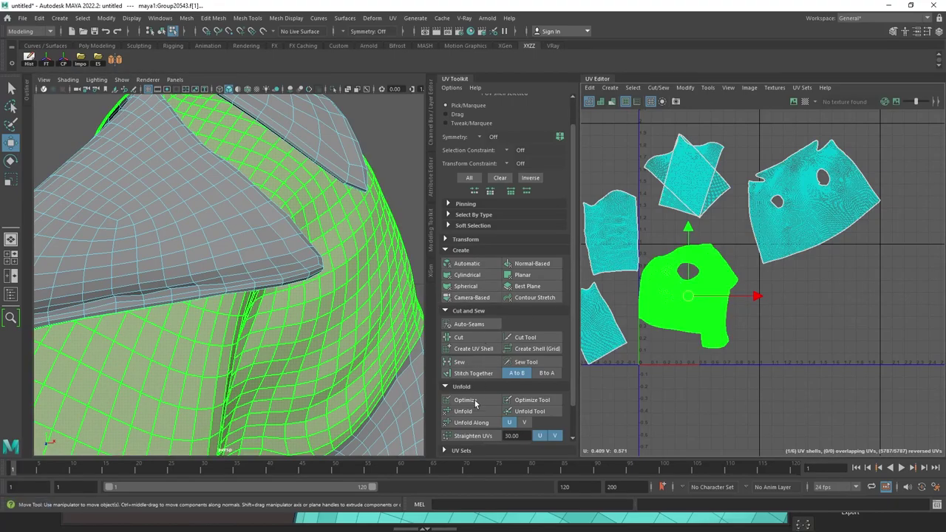
left_click(467, 413)
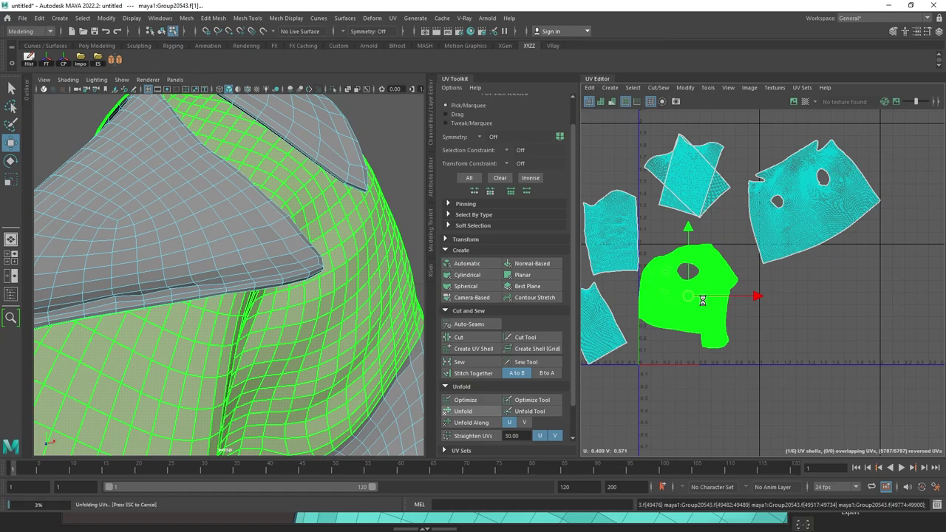
left_click(770, 343)
right_click_drag(790, 286, 761, 262, "alt")
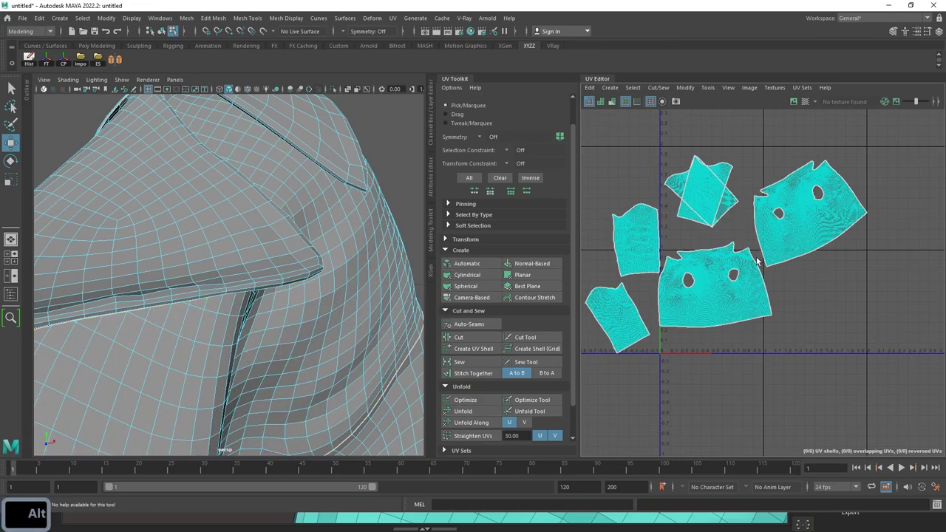
Step: Show the checker map on the jacket and lay out all its UV shells within the 0–1 UV space
left_click(743, 286)
left_click(805, 102)
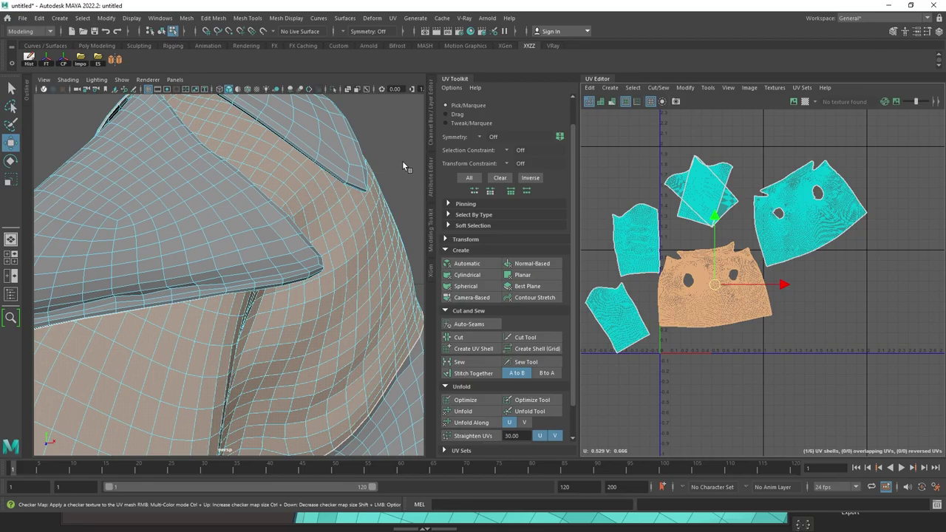
left_click(402, 161)
right_click_drag(402, 161, 335, 209, "alt")
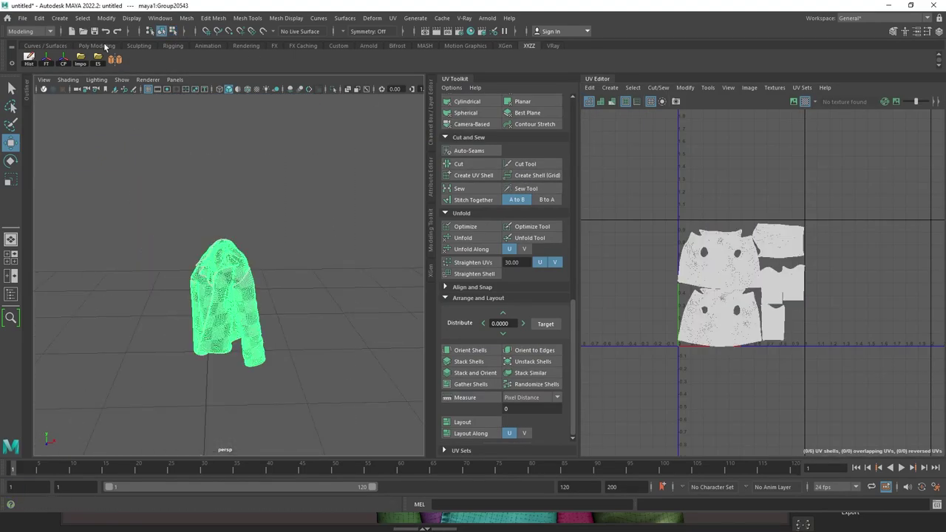
Step: Export the selected jacket to the MARMOSET folder, overwriting Jacket low.obj
left_click(99, 59)
left_click(215, 151)
left_click(560, 373)
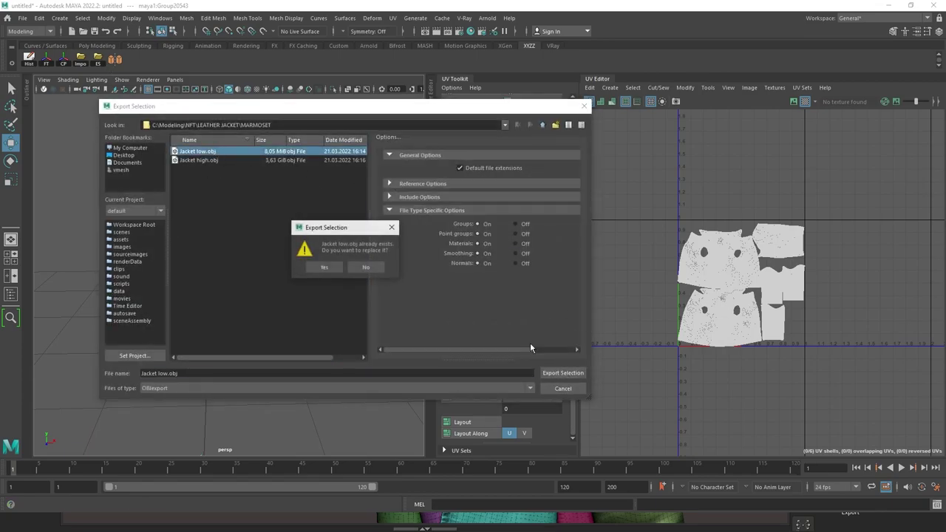
left_click(324, 268)
Step: Switch to Marmoset Toolbag, delete the old Jacket_normal file from the LEATHER JACKET MAPS folder, and clear the Default material's normal map
key("alt+Tab")
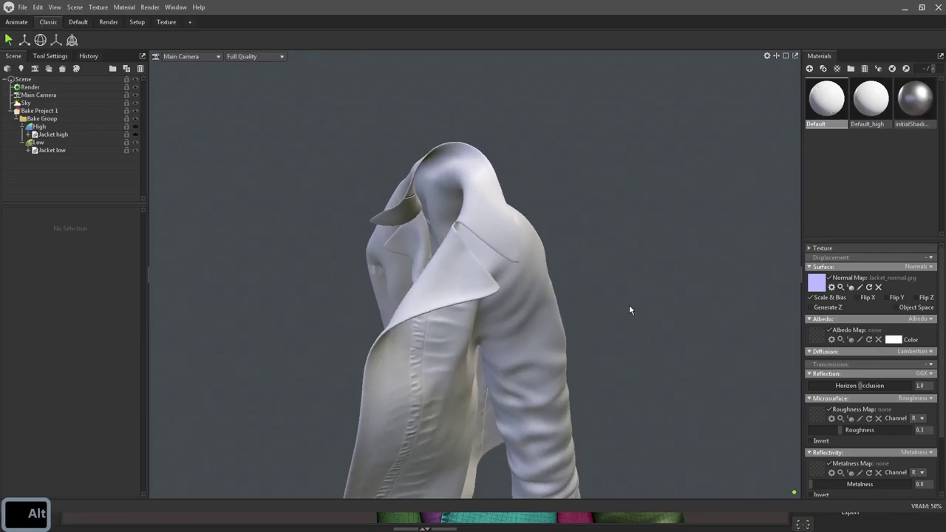
left_click_drag(535, 238, 566, 238, "alt")
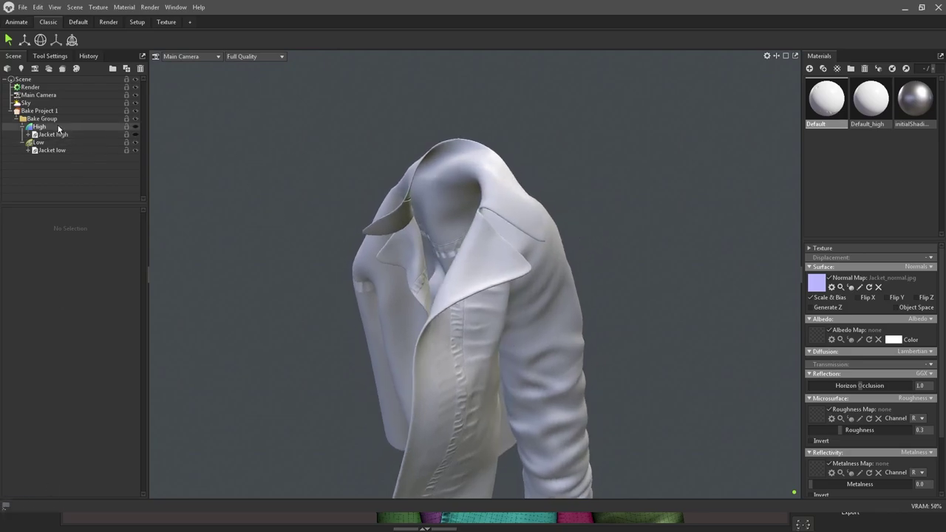
key("super+d")
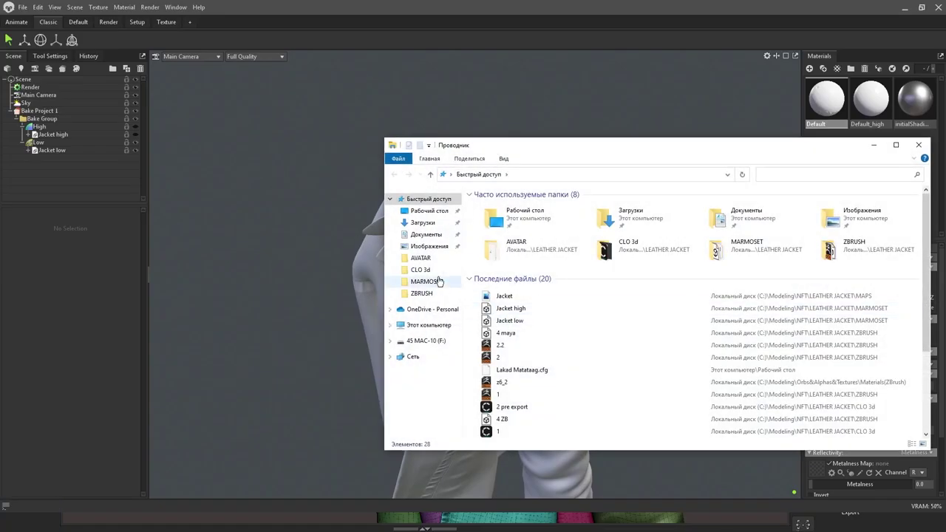
left_click(520, 298)
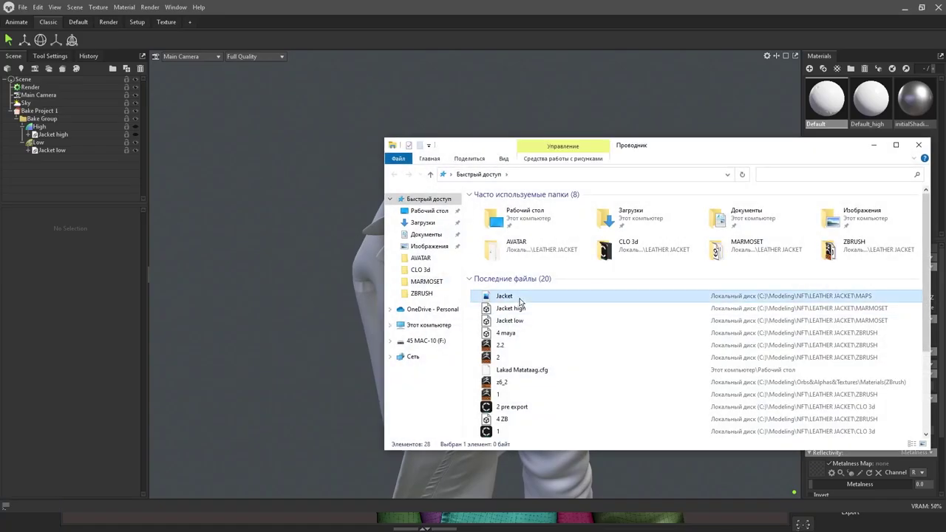
key("Delete")
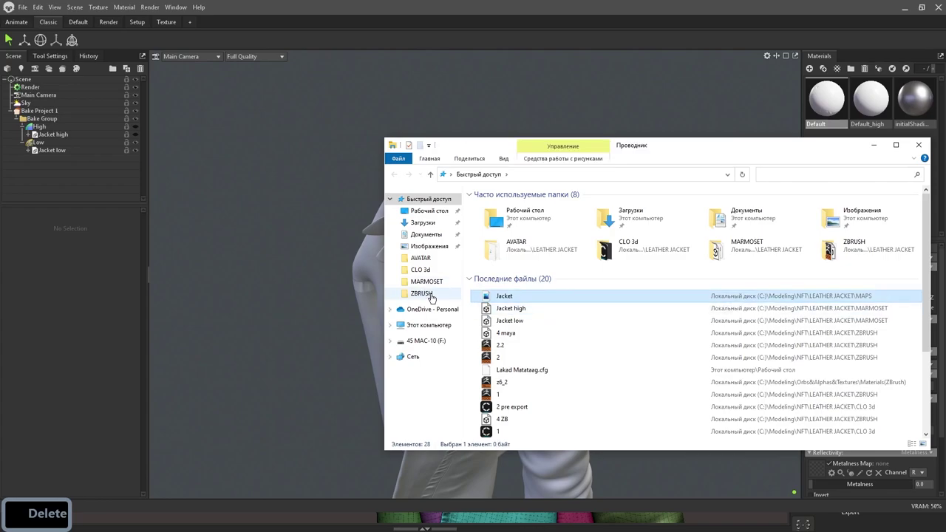
left_click(426, 282)
left_click(607, 175)
double_click(510, 228)
left_click(506, 210)
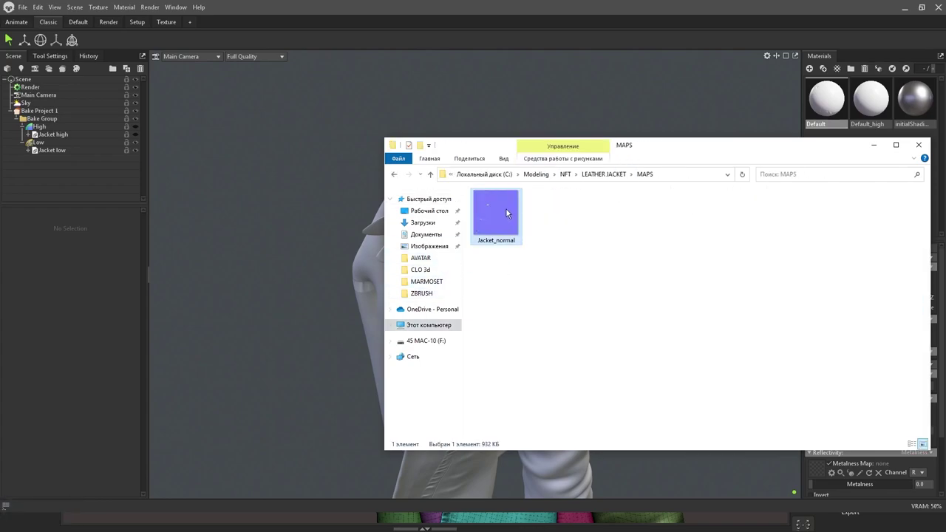
key("Delete")
left_click(244, 219)
left_click(878, 287)
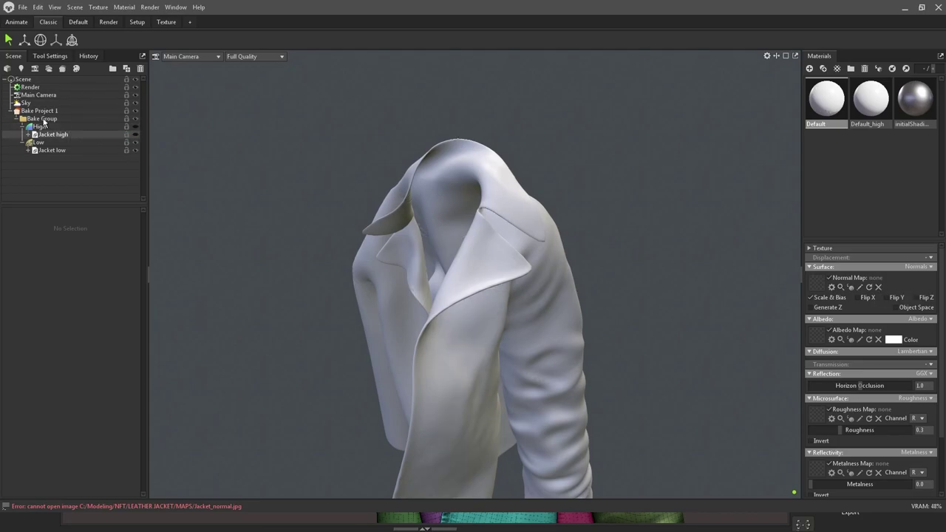
Step: Rebake Bake Project 1 with the updated low-poly jacket and preview the baked normals on the model
left_click(44, 119)
left_click(50, 111)
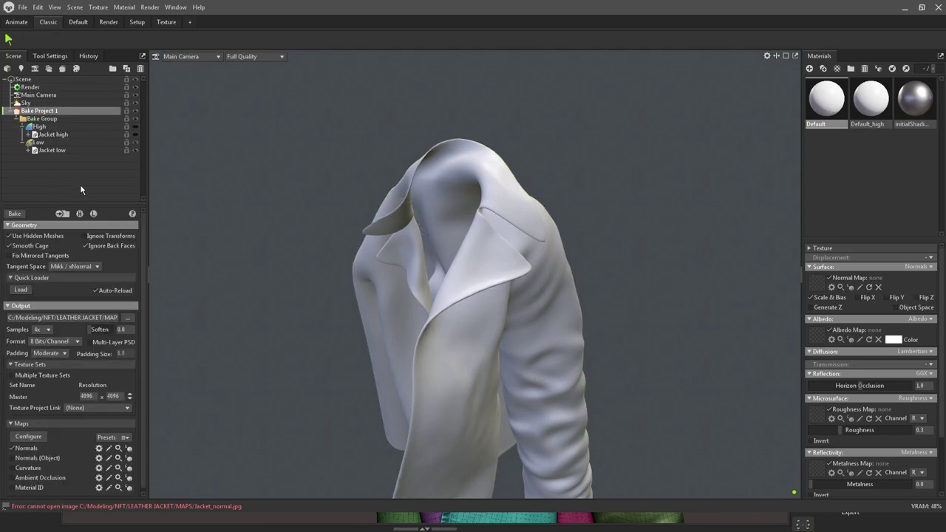
left_click(14, 213)
scroll(524, 255, "down", 1)
scroll(480, 229, "up", 2)
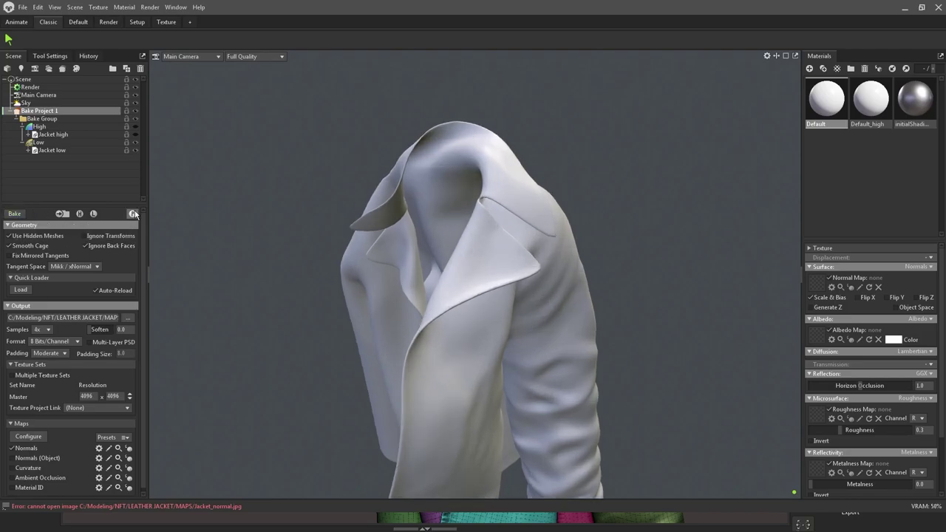
left_click(133, 213)
Step: Examine the baked normals up close on the lapel, collar edges, front panel and sleeve seam
scroll(565, 273, "up", 5)
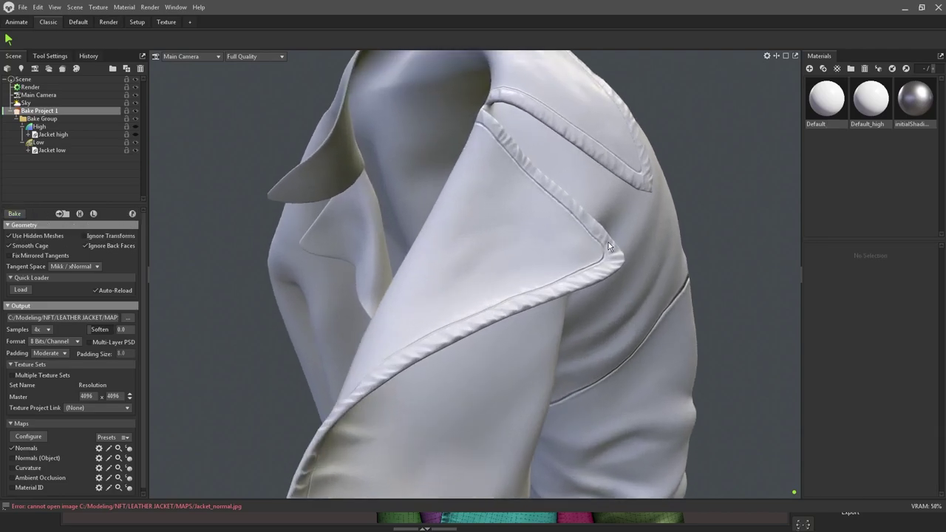
scroll(609, 270, "down", 4)
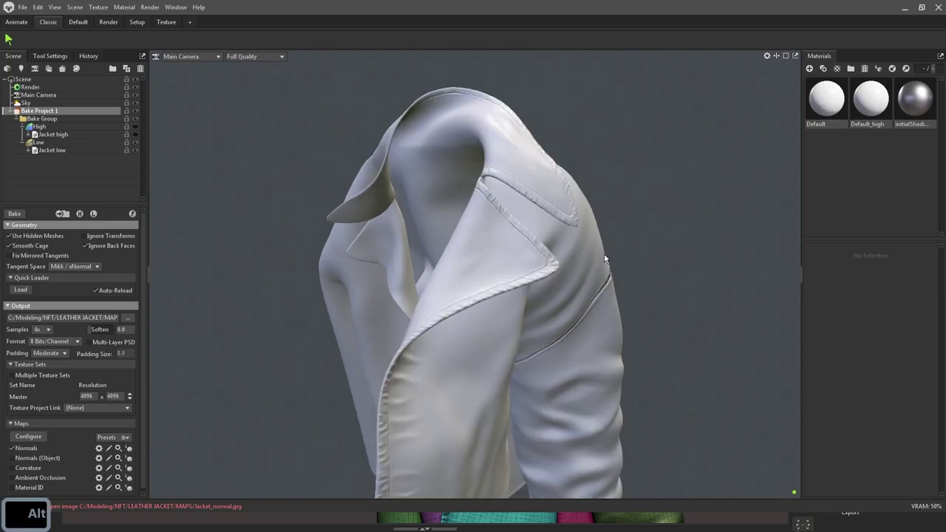
left_click(581, 243)
left_click_drag(648, 272, 612, 286, "alt")
right_click_drag(611, 287, 576, 355, "alt")
right_click_drag(572, 303, 570, 114, "alt")
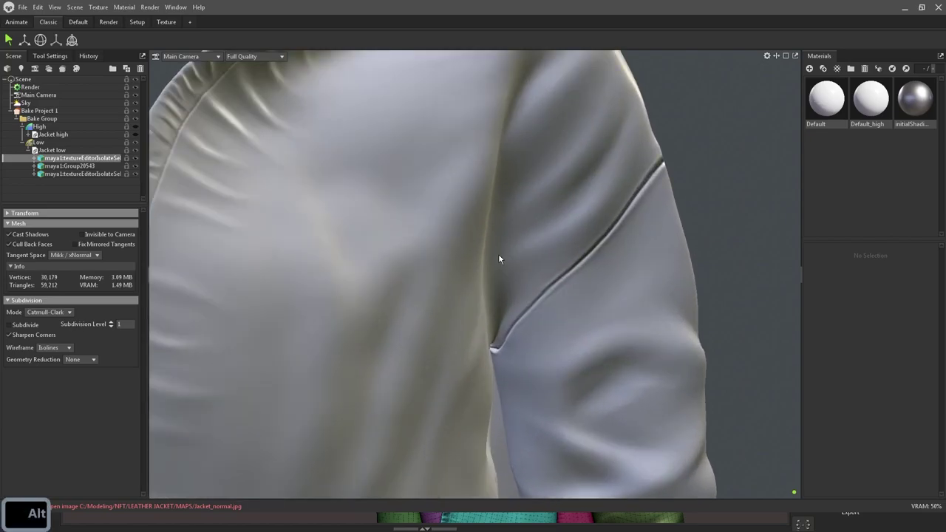
left_click_drag(606, 327, 669, 210, "alt")
right_click_drag(664, 146, 656, 176, "alt")
left_click_drag(602, 127, 579, 149, "alt")
Step: Switch to Maya and insert an additional edge loop through the collar's tip with the Multi-Cut tool
key("alt+Tab")
left_click_drag(311, 255, 296, 236, "alt")
left_click(341, 204)
right_click_drag(259, 199, 278, 188, "alt")
left_click(277, 188)
left_click_drag(278, 187, 270, 233, "alt")
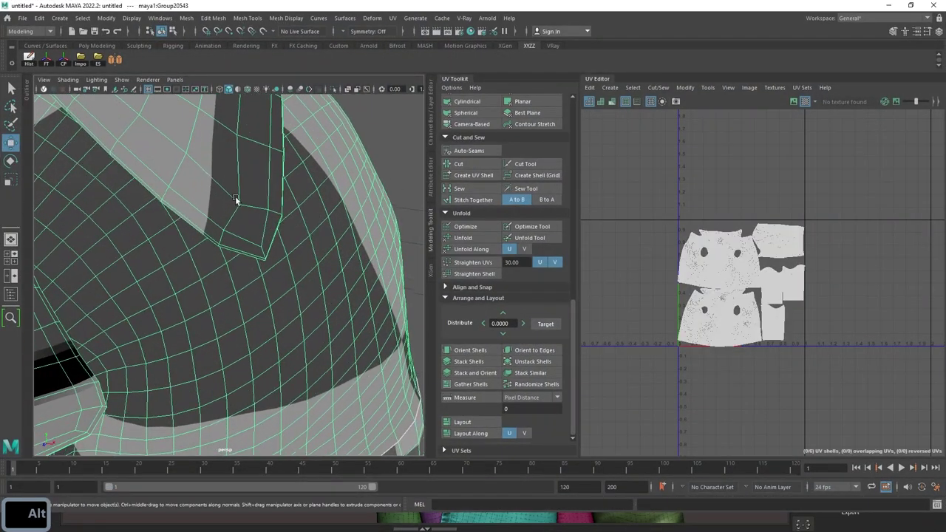
left_click_drag(236, 200, 240, 194, "alt")
mouse_move(241, 194)
right_mouse_down("alt")
mouse_move(276, 173)
mouse_move(253, 194)
right_mouse_up("alt")
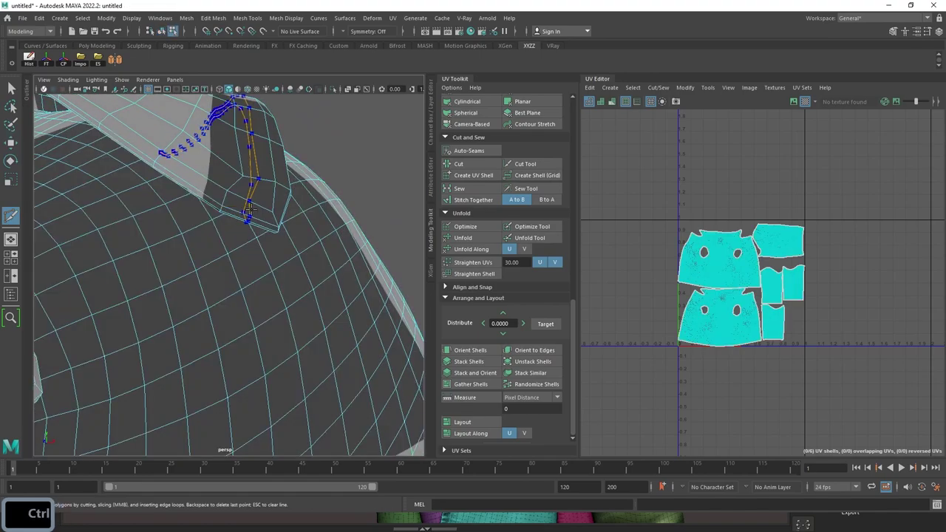
left_click(255, 211, "ctrl")
key("q")
Step: Select the newly inserted vertices on the collar tip's edge and collapse the UV Toolkit and UV Editor to enlarge the viewport
right_click_drag(365, 147, 331, 150)
right_click_drag(255, 226, 251, 158, "alt")
left_click(281, 150, "shift")
key("f")
left_click_drag(251, 158, 286, 165, "alt")
key("f")
right_click_drag(286, 165, 277, 177, "alt")
left_click_drag(277, 177, 282, 215, "alt")
right_click_drag(282, 215, 325, 196, "alt")
double_click(520, 82)
double_click(542, 80)
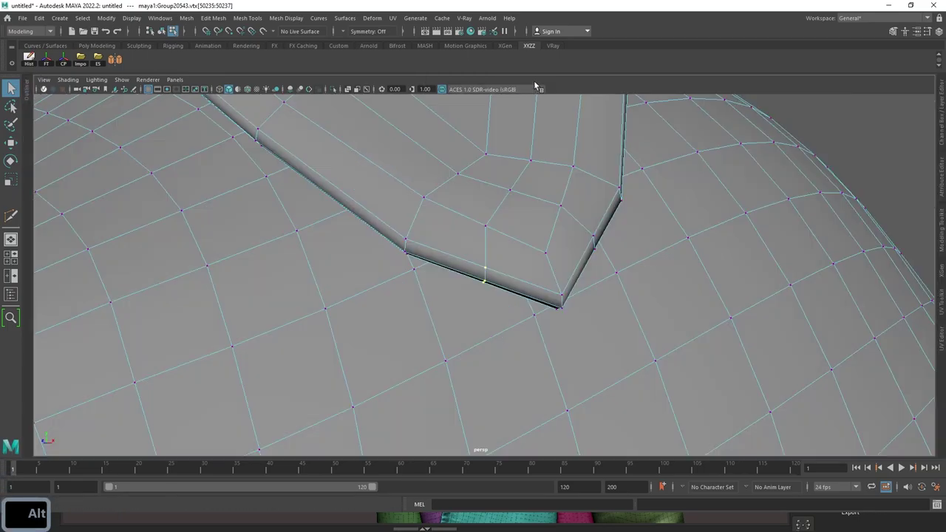
Step: Move the selected vertices on the collar tip's end edge to refine its outline
left_click_drag(507, 236, 497, 290, "alt")
key("w")
mouse_move(484, 276)
left_mouse_down()
mouse_move(478, 284)
mouse_move(502, 218)
mouse_move(470, 245)
mouse_move(501, 267)
left_mouse_up()
key("ctrl+z")
left_click(484, 253, "shift")
right_click_drag(501, 267, 484, 275, "alt")
left_click_drag(483, 273, 479, 274)
left_click(552, 253)
Step: Adjust the neighbouring vertices around the collar tip to smooth its corner
left_click_drag(552, 252, 559, 266, "alt")
left_click(540, 222, "shift")
left_click(529, 222, "shift")
key("ctrl+z")
left_click(532, 215, "shift")
left_click_drag(532, 215, 561, 251, "alt")
left_click(542, 232, "shift")
left_click(559, 195)
left_click_drag(560, 196, 573, 212)
scroll(553, 214, "up", 2)
Step: Reposition the vertices along the collar tip's thin side edge to even out its thickness
left_click(553, 280)
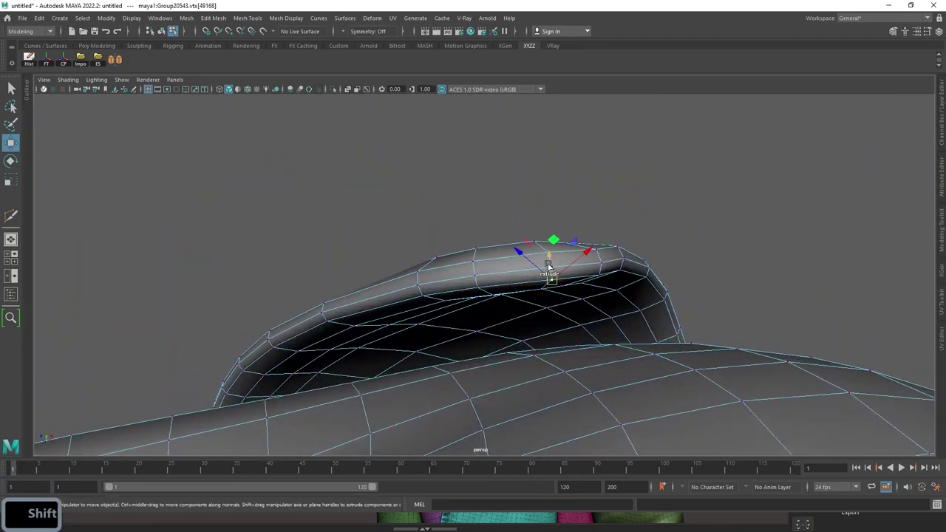
left_click(552, 268, "shift")
scroll(558, 249, "up", 2)
left_click_drag(566, 287, 595, 332, "alt")
key("w")
left_click_drag(566, 298, 567, 291)
mouse_move(572, 285)
left_mouse_down("alt")
mouse_move(538, 265)
mouse_move(534, 234)
mouse_move(557, 281)
left_mouse_up("alt")
key("ctrl+z")
left_click(543, 259, "shift")
scroll(590, 285, "down", 6)
Step: Try to reposition the corner vertex on another pointed collar tip
left_click(665, 178)
key("F8")
left_click(665, 178)
left_click_drag(665, 178, 668, 139, "alt")
scroll(591, 142, "down", 3)
scroll(503, 249, "up", 7)
left_click_drag(503, 249, 580, 342, "alt")
left_click(581, 342)
right_click_drag(552, 281, 528, 277)
left_click(565, 288)
left_click_drag(566, 289, 558, 289, "alt")
key("w")
left_click_drag(555, 289, 481, 283)
key("ctrl+z")
left_click(524, 325)
key("f")
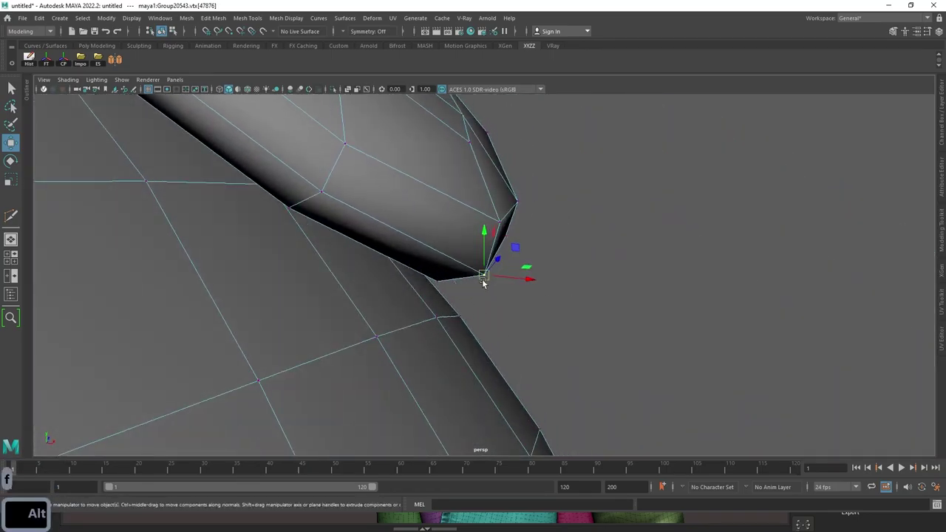
Step: Return to object selection and select the complete jacket body
scroll(520, 285, "down", 5)
left_click(574, 257)
scroll(575, 257, "down", 5)
left_click_drag(569, 258, 546, 318, "alt")
right_click_drag(451, 266, 493, 231)
left_click(732, 140)
left_click_drag(702, 204, 473, 217, "alt")
scroll(427, 175, "down", 5)
left_click(473, 219)
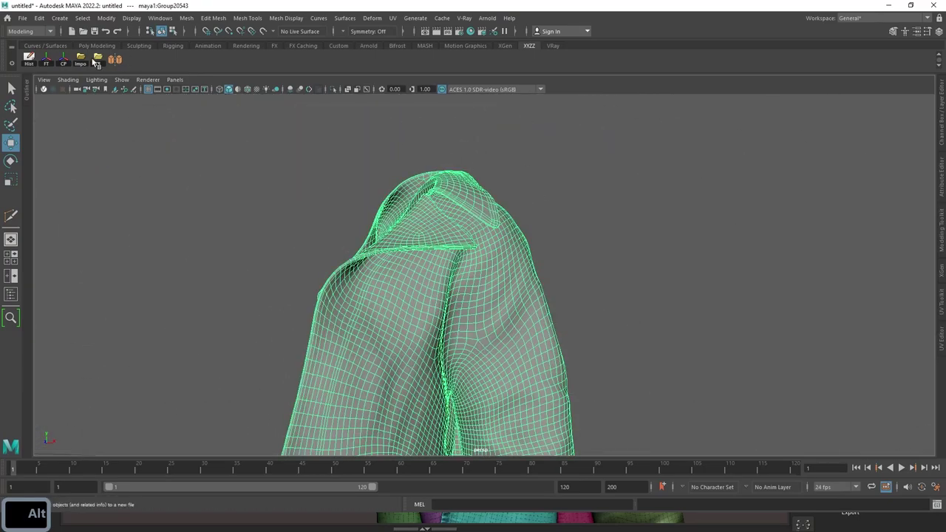
Step: Export the selected jacket over Jacket low.obj again and switch to Marmoset Toolbag
left_click(98, 59)
left_click(208, 161)
left_click(349, 286)
key("alt+Tab")
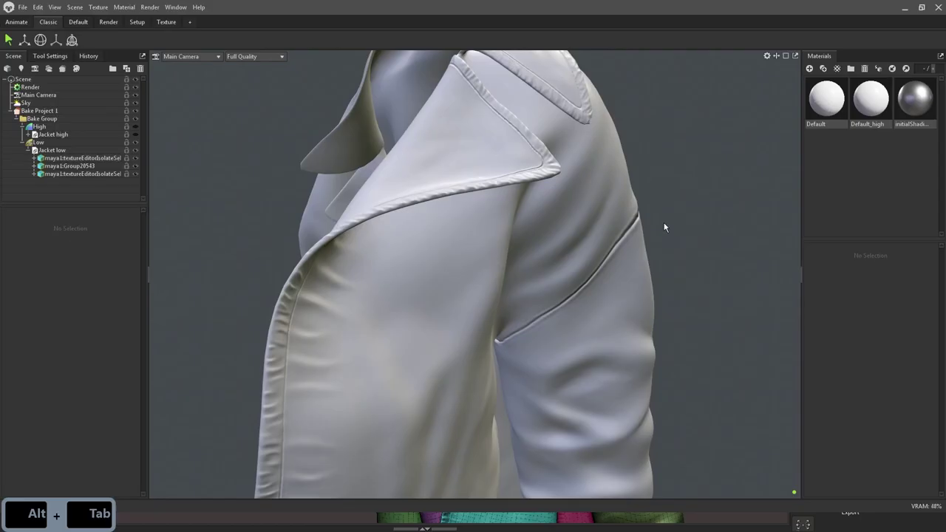
Step: Examine the collar tips on the baked jacket and switch back to Maya
left_click_drag(659, 237, 593, 224, "alt")
right_click_drag(508, 329, 562, 296, "alt")
left_click(528, 380)
left_click(577, 244)
left_click_drag(577, 245, 572, 170, "alt")
key("alt+Tab")
Step: Enter vertex selection on the jacket and adjust a vertex at the pointed collar tip
left_click(571, 169)
right_click_drag(571, 169, 690, 388, "alt")
left_click_drag(690, 389, 699, 395, "alt")
left_click(480, 220)
right_click_drag(480, 220, 560, 275, "alt")
left_click_drag(549, 161, 547, 175, "alt")
right_click_drag(547, 176, 520, 175)
left_click(552, 187)
key("f")
left_click_drag(487, 187, 514, 194, "alt")
mouse_move(483, 240)
left_mouse_down("ctrl+shift")
mouse_move(486, 263)
mouse_move(485, 255)
left_mouse_up("ctrl+shift")
left_click_drag(488, 261, 502, 235, "alt")
right_click_drag(502, 235, 458, 222, "alt")
Step: Reposition further vertices along the collar tip edges, undoing one misplaced move
left_click(765, 182)
right_click_drag(766, 181, 683, 175, "alt")
right_click_drag(683, 175, 461, 177)
left_click(707, 154)
left_click(436, 214)
right_click_drag(436, 214, 458, 285, "alt")
left_click_drag(458, 285, 455, 260, "alt")
left_click(464, 341)
left_click_drag(464, 341, 490, 335, "alt")
key("ctrl+z")
left_click_drag(469, 311, 465, 308)
left_click(551, 258)
left_click_drag(550, 259, 527, 210, "alt")
right_click_drag(528, 211, 421, 214, "alt")
right_click_drag(757, 242, 461, 214)
left_click_drag(460, 213, 518, 193, "alt")
Step: Return to object selection, export the jacket over Jacket low.obj again and switch to Marmoset Toolbag
right_click_drag(532, 184, 580, 170)
left_click(595, 177)
right_click_drag(595, 177, 475, 204, "alt")
key("alt+Tab")
key("alt+Tab")
left_click(425, 232)
left_click(98, 61)
left_click(205, 152)
left_click(574, 372)
left_click(324, 267)
key("alt+Tab")
Step: Examine the collar tips, shoulder seam and overall shape of the low-poly jacket with its normal map
scroll(437, 207, "up", 4)
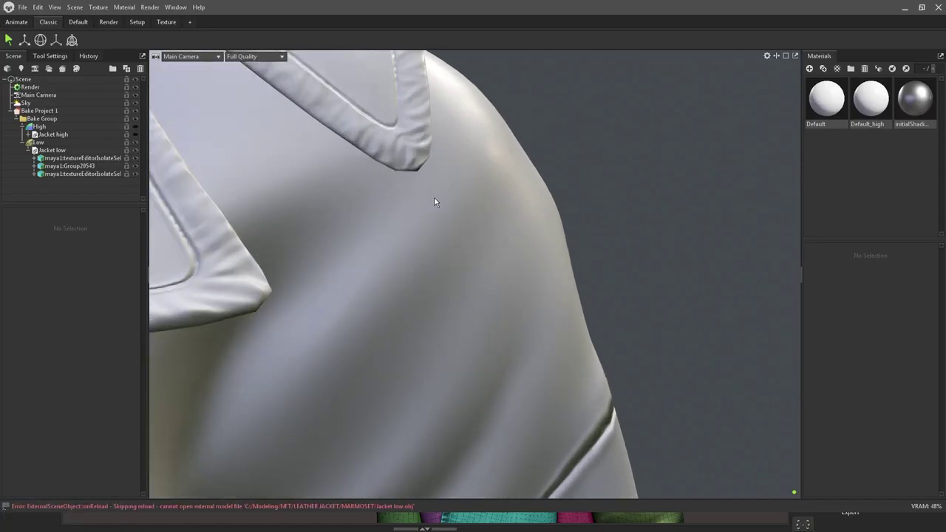
left_click(451, 198)
left_click(615, 244)
right_click_drag(615, 244, 493, 292, "alt")
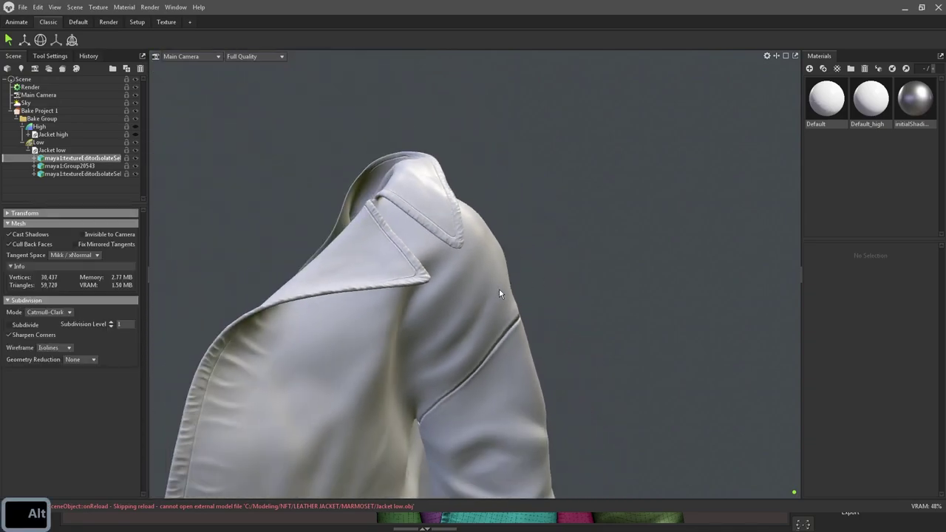
left_click_drag(544, 246, 537, 265, "alt")
right_click_drag(496, 267, 484, 275, "alt")
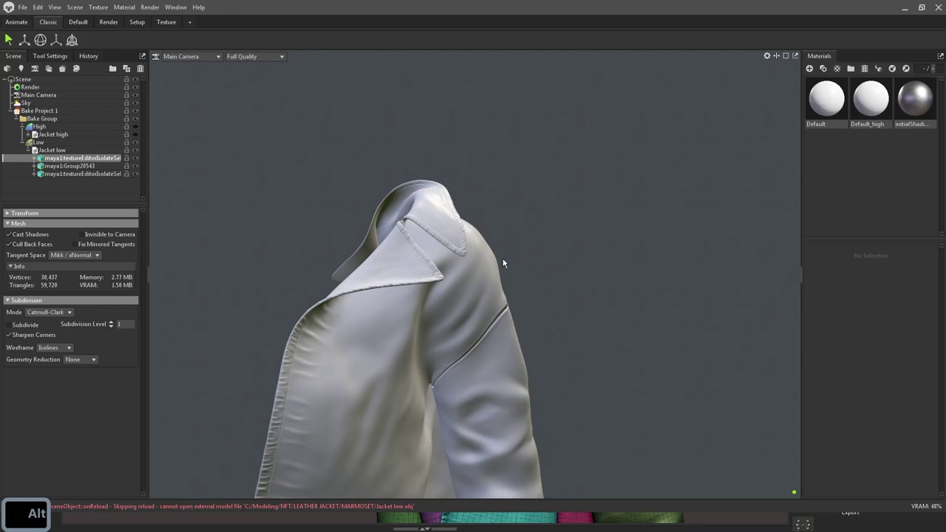
right_click_drag(505, 267, 498, 287, "alt")
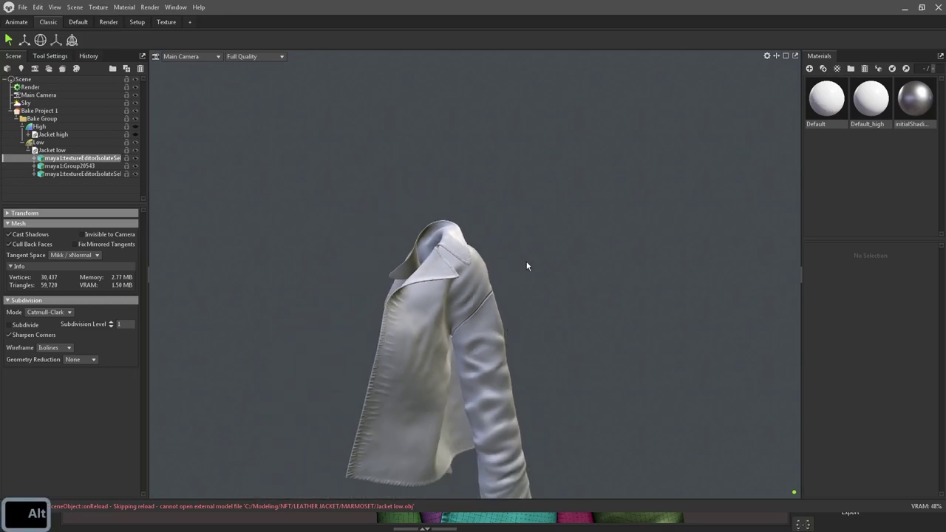
Step: Set the Default material's albedo color to a light tan and its roughness to 1.0
left_click(822, 97)
left_click(893, 340)
left_click_drag(429, 245, 400, 209)
left_click_drag(491, 201, 505, 313)
left_click(578, 203)
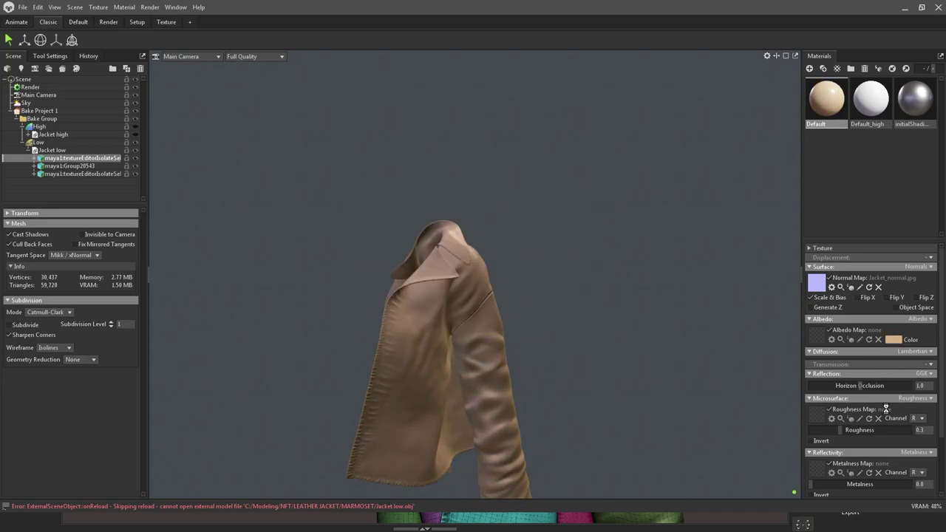
left_click_drag(875, 430, 930, 428)
Step: Examine the collar edges, shoulder and sleeve seam under the matte tan material
scroll(441, 258, "up", 5, "alt")
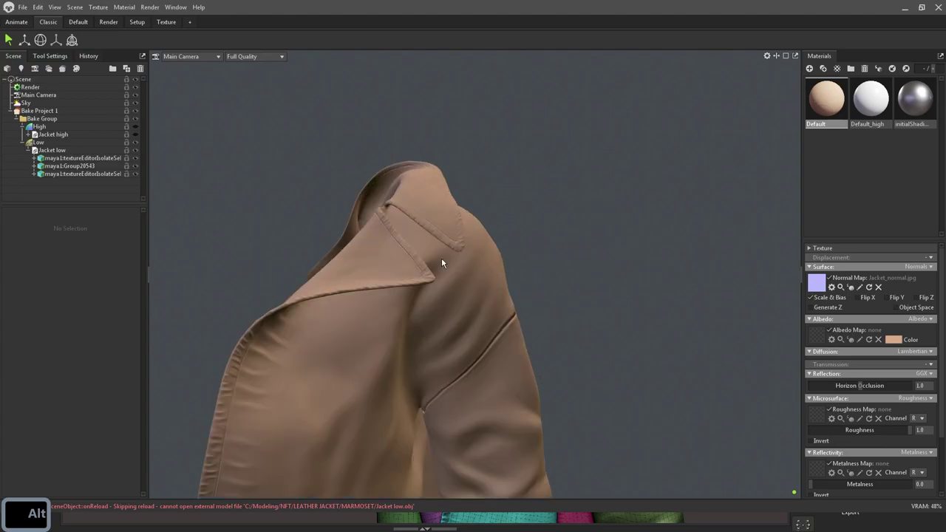
scroll(473, 230, "up", 1, "alt")
scroll(472, 231, "up", 5, "alt")
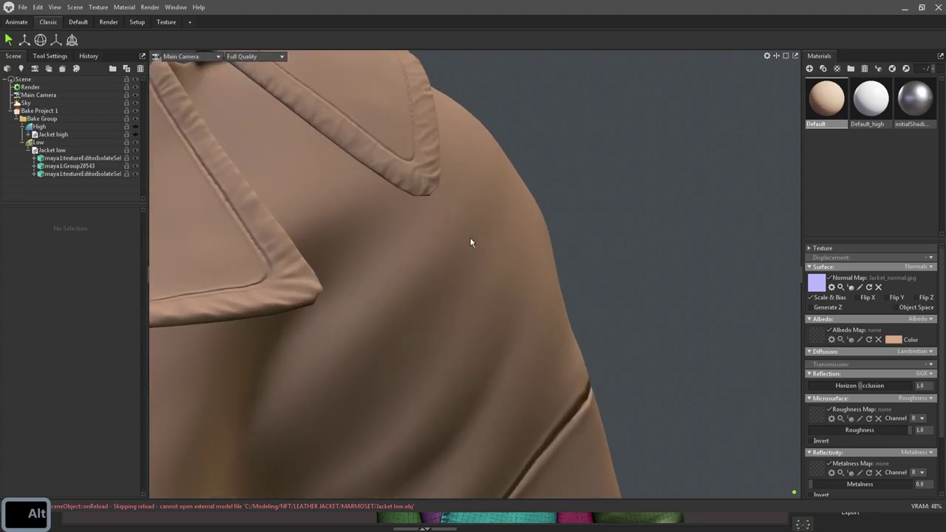
scroll(446, 181, "up", 2, "alt")
right_click_drag(446, 182, 517, 284, "alt")
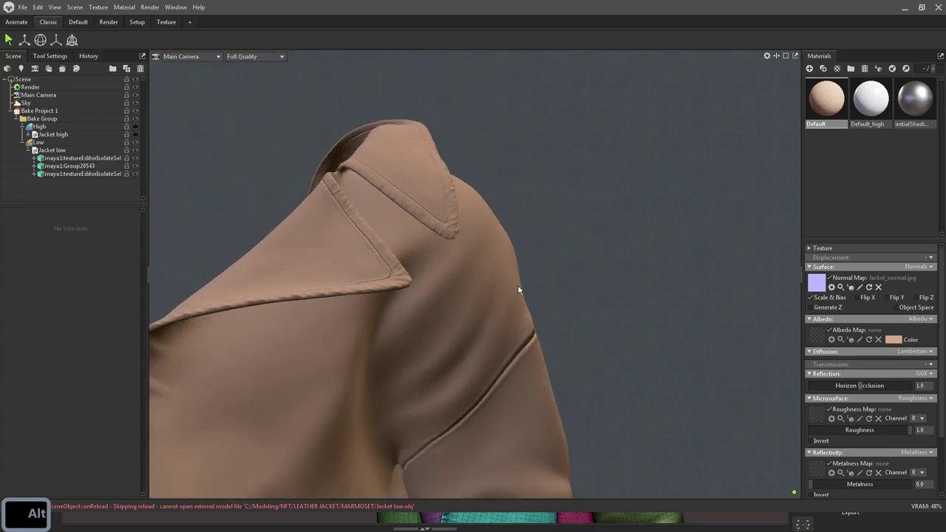
left_click_drag(504, 275, 414, 280, "alt")
right_click_drag(414, 280, 343, 269, "alt")
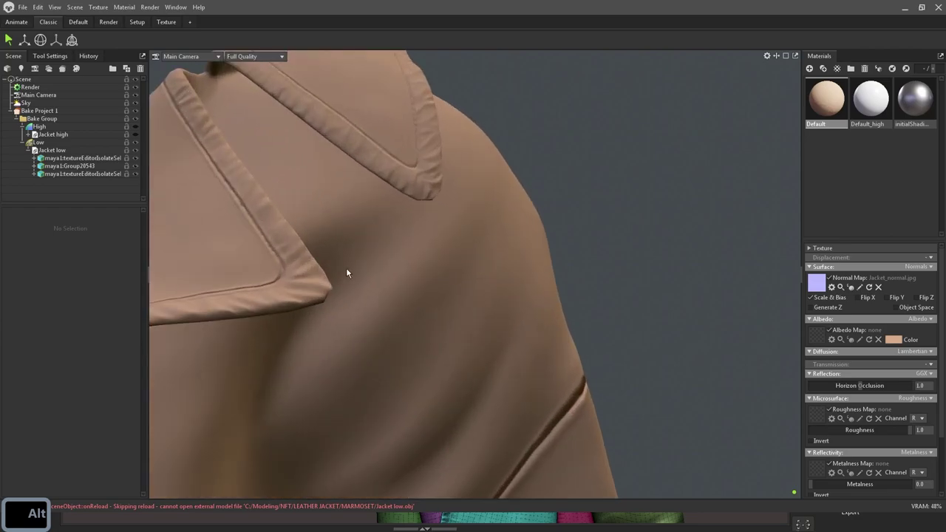
Step: Switch to Substance Painter and create a new project from the jacket mesh at 4096 document resolution
key("alt+Tab")
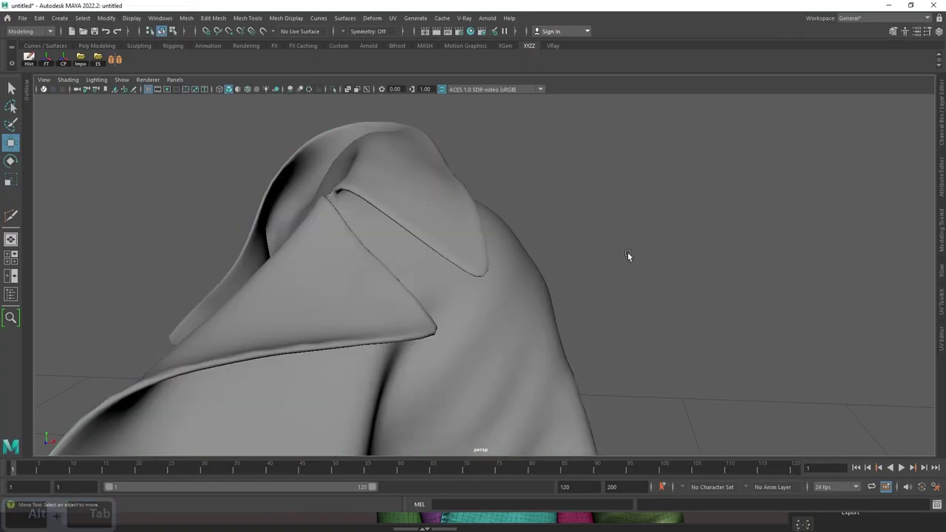
key("alt+Tab")
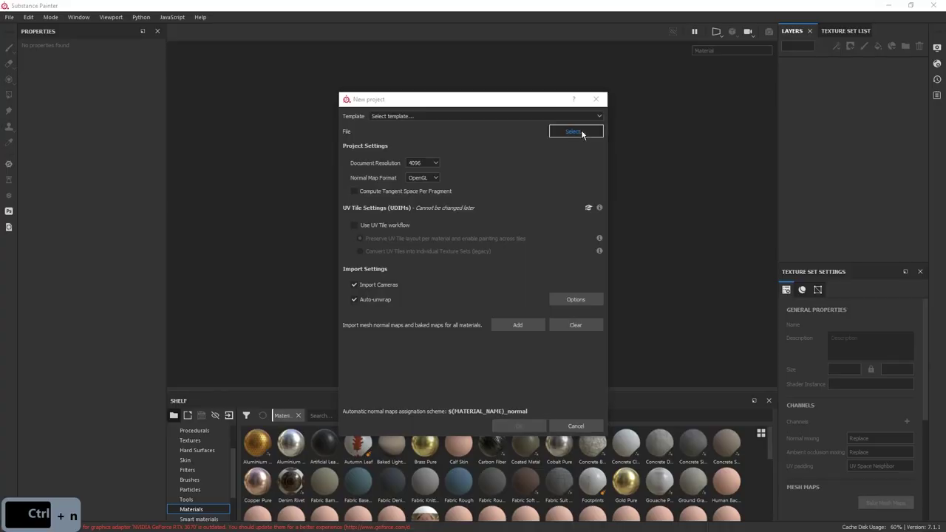
left_click(574, 131)
double_click(467, 214)
left_click(519, 420)
left_click_drag(646, 245, 585, 275, "alt")
Step: Open the MAPS folder in File Explorer and bring its four jacket maps into Substance Painter's shelf for import
key("super+d")
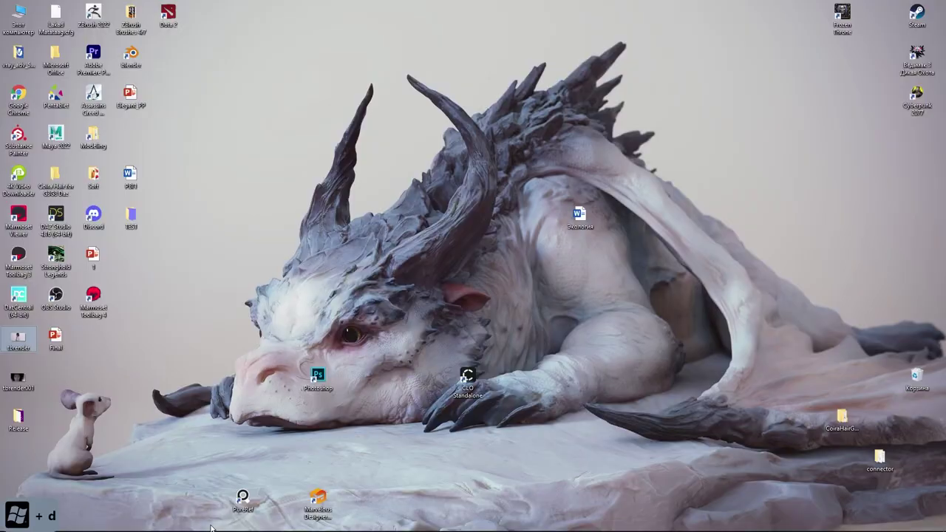
double_click(22, 16)
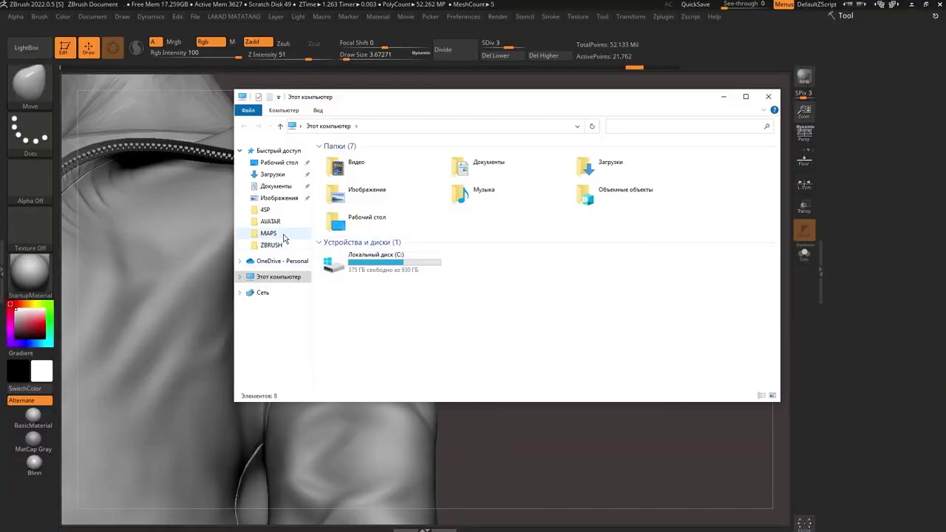
left_click(284, 237)
left_click_drag(358, 257, 596, 156)
key("alt+Tab")
key("alt+Tab")
left_click_drag(451, 183, 498, 472)
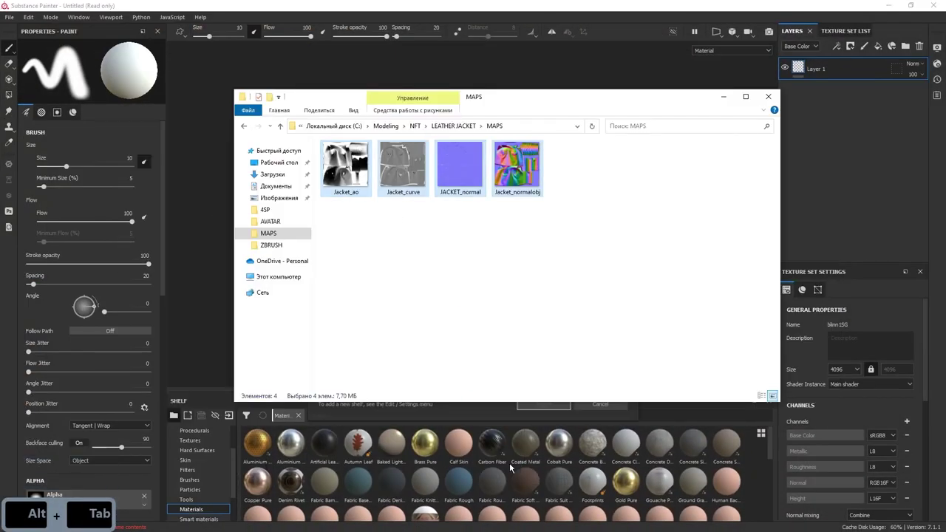
Step: Import Jacket_ao, Jacket_curve, JACKET_normal and Jacket_normalobj with their usage set to texture
left_click(453, 419)
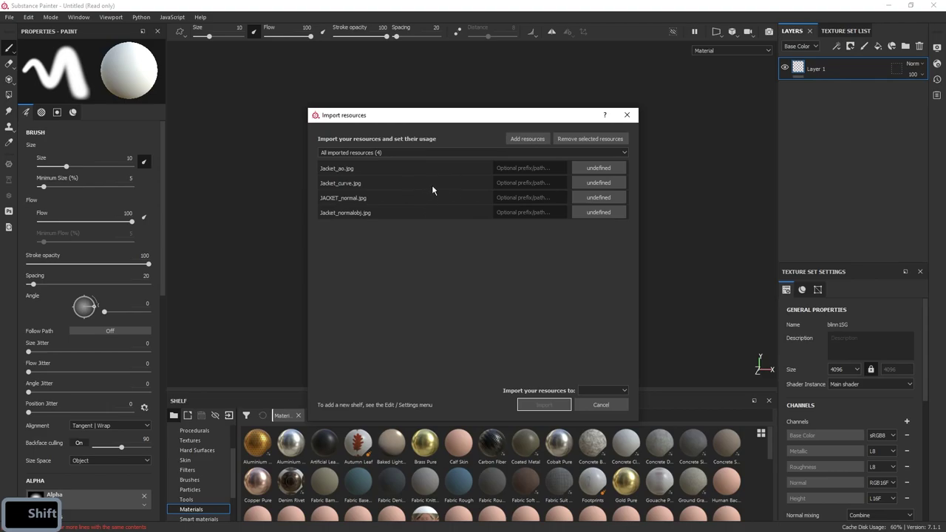
left_click(602, 391)
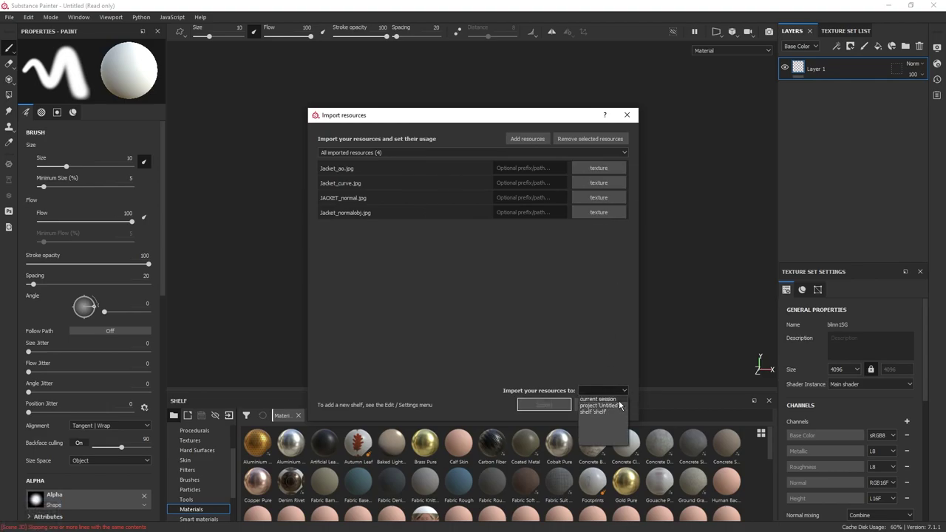
left_click(619, 402)
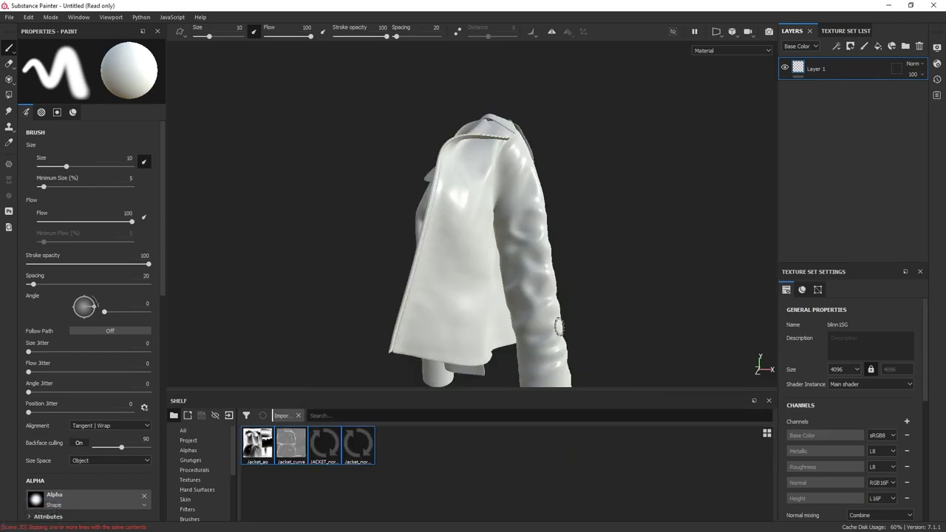
Step: Assign the imported maps to the texture set's Normal, World space normal, Ambient occlusion and Curvature mesh map slots
left_click_drag(498, 228, 513, 185, "alt")
right_click_drag(514, 185, 558, 257, "alt")
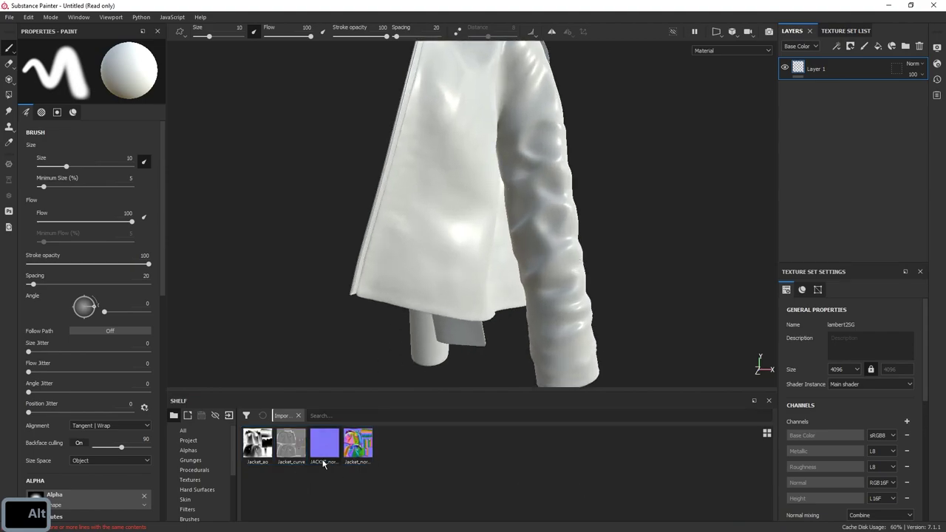
left_click_drag(784, 488, 788, 486)
scroll(922, 470, "down", 3)
left_click_drag(322, 461, 833, 446)
middle_click_drag(626, 193, 615, 240, "alt")
left_click_drag(615, 240, 569, 230, "alt")
left_click_drag(880, 506, 866, 468)
Step: Preview the assigned mesh maps one by one on the jacket and return to the Material view
left_click_drag(650, 286, 594, 259, "alt")
key("b")
key("b")
key("b")
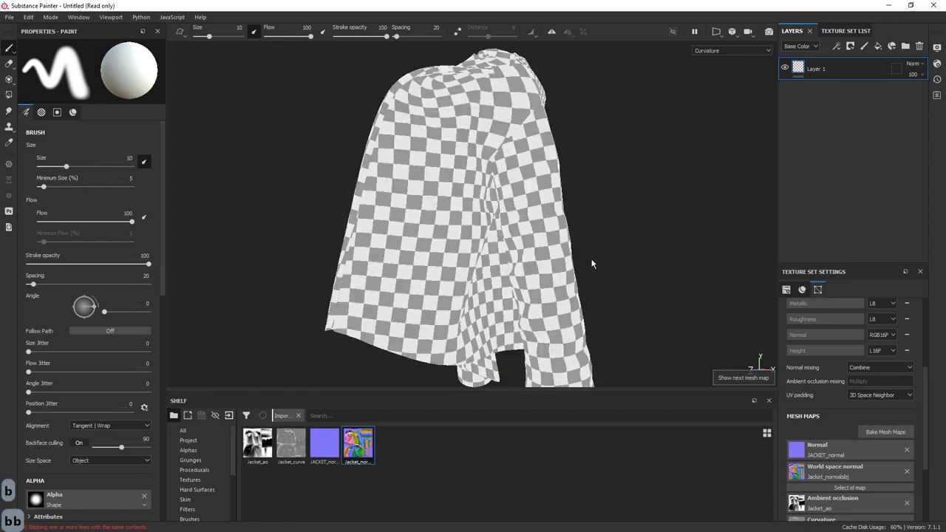
key("b")
key("b")
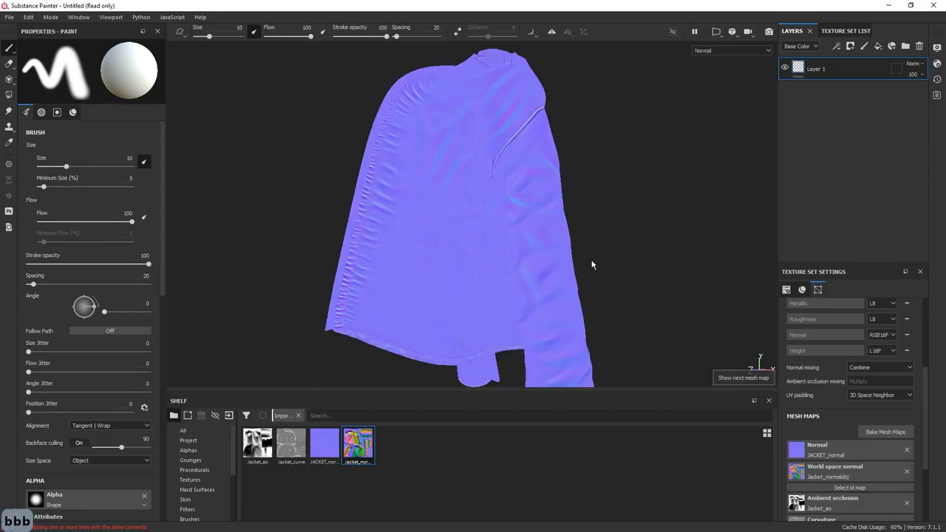
key("m")
Step: Delete Layer 1 and add a fill layer in its place
left_click_drag(580, 258, 724, 390, "alt")
left_click_drag(637, 294, 611, 271, "alt")
left_click(920, 47)
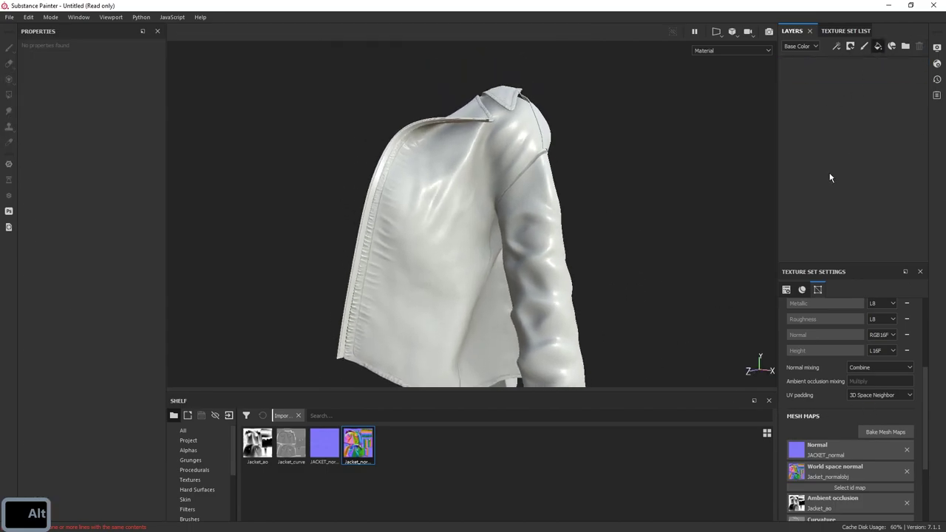
left_click(879, 47)
Step: Switch to File Explorer, open the Substance textures folder and search it for "Leather"
key("alt+Tab")
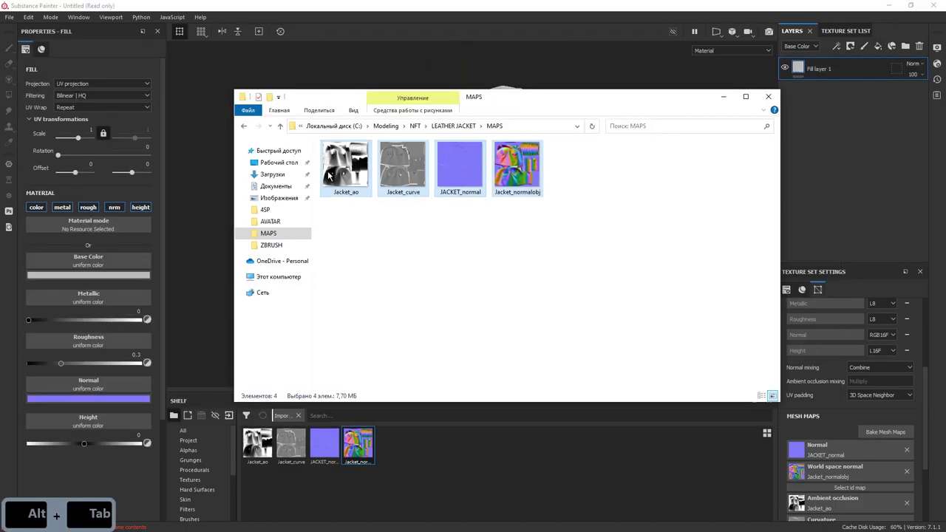
left_click(269, 211)
left_click(391, 127)
double_click(374, 240)
left_click(379, 244)
double_click(379, 242)
type("Lea")
left_click(617, 139)
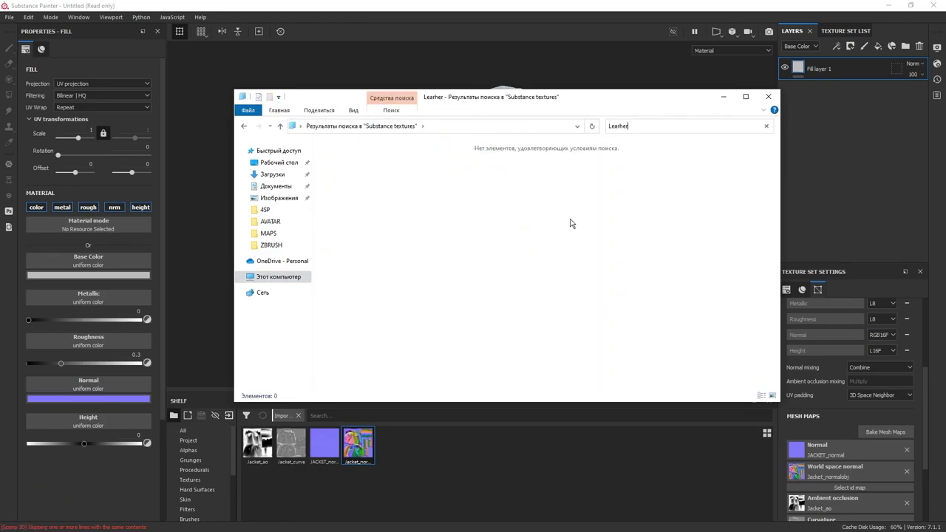
left_click(618, 131)
key("BackSpace")
type("t")
Step: Import natural_calfskin_leather.sbsar into Substance Painter as a texture and show the shelf's Textures category
left_click(402, 158)
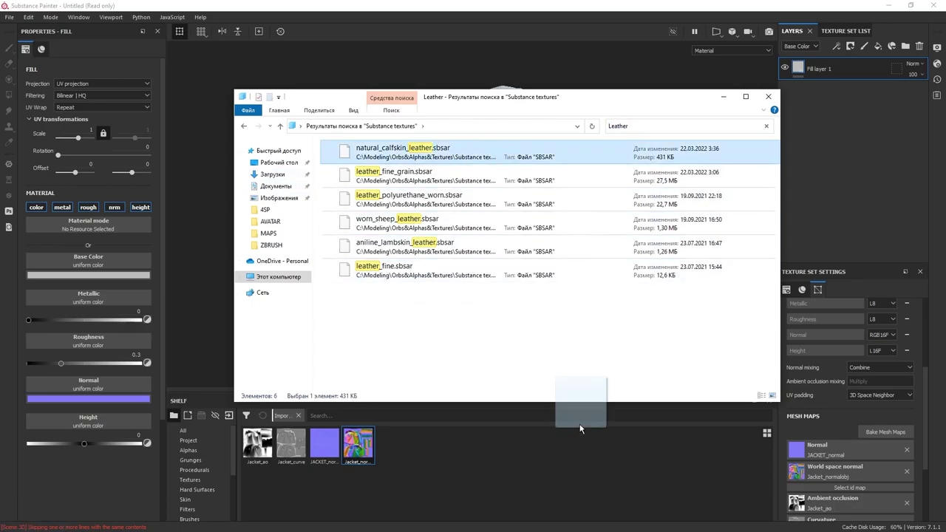
left_click_drag(530, 466, 555, 474)
left_click(583, 167)
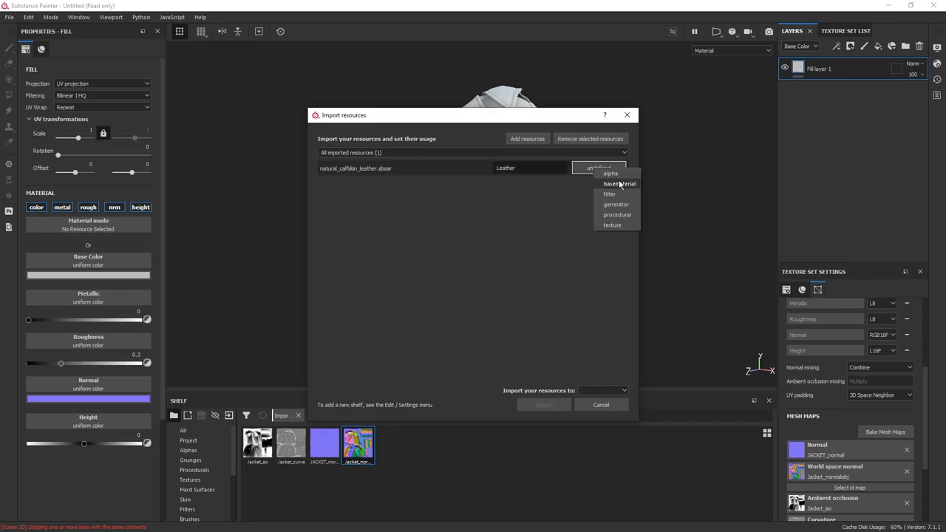
left_click(602, 404)
left_click(555, 404)
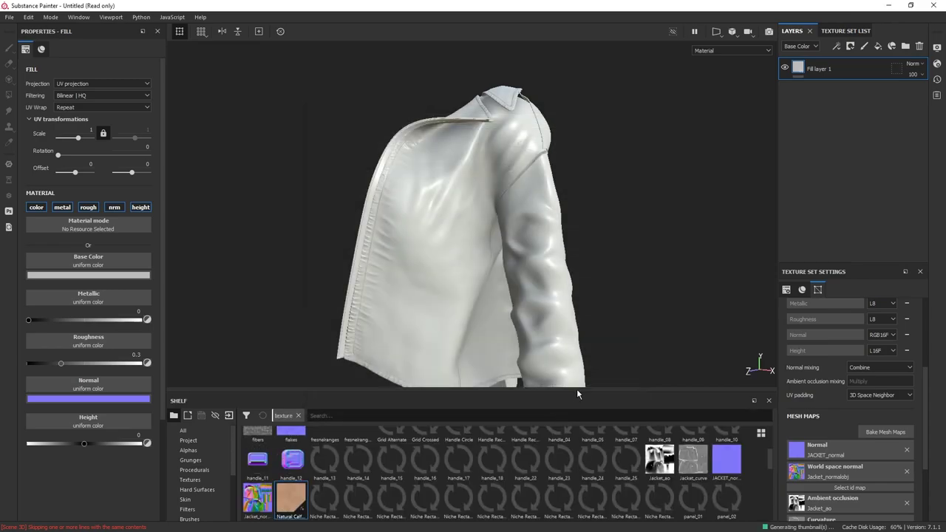
left_click(194, 443)
left_click(190, 480)
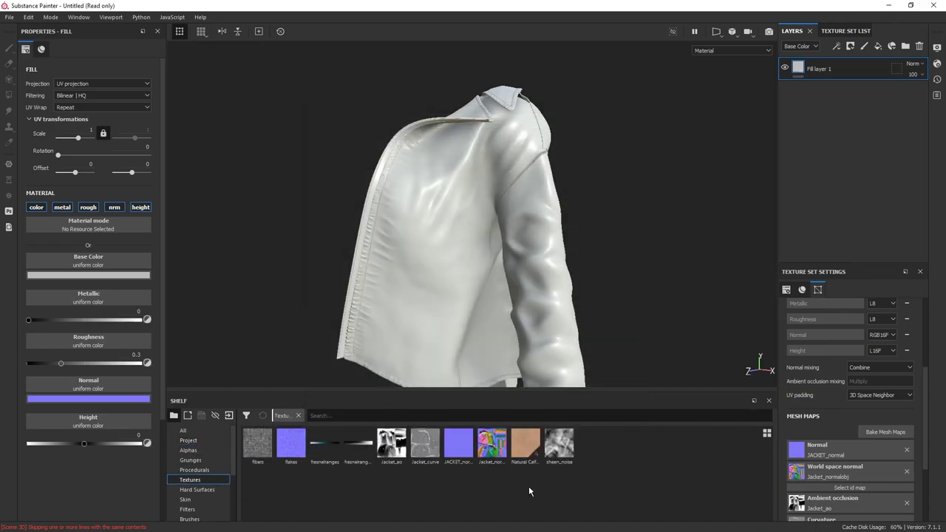
Step: Apply Natural Calfskin Leather to the fill layer's Base Color and set its Calfskin Color to black
left_click_drag(97, 261, 97, 262)
right_click_drag(443, 207, 484, 222, "alt")
mouse_move(484, 222)
middle_mouse_down("alt")
mouse_move(480, 161)
mouse_move(476, 224)
middle_mouse_up("alt")
scroll(158, 421, "down", 2)
scroll(162, 421, "up", 1)
left_click(117, 296)
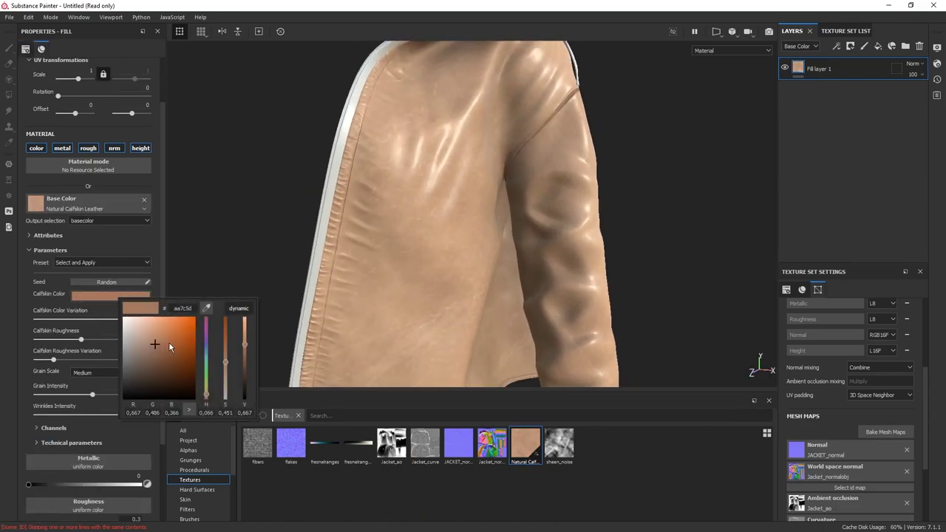
left_click_drag(175, 320, 56, 456)
Step: Apply Natural Calfskin Leather to the Metallic channel with the metallic output and collapse its parameters
right_click_drag(517, 308, 491, 299, "alt")
middle_click_drag(492, 299, 528, 256, "alt")
left_click_drag(528, 257, 520, 242, "alt")
scroll(156, 404, "down", 2)
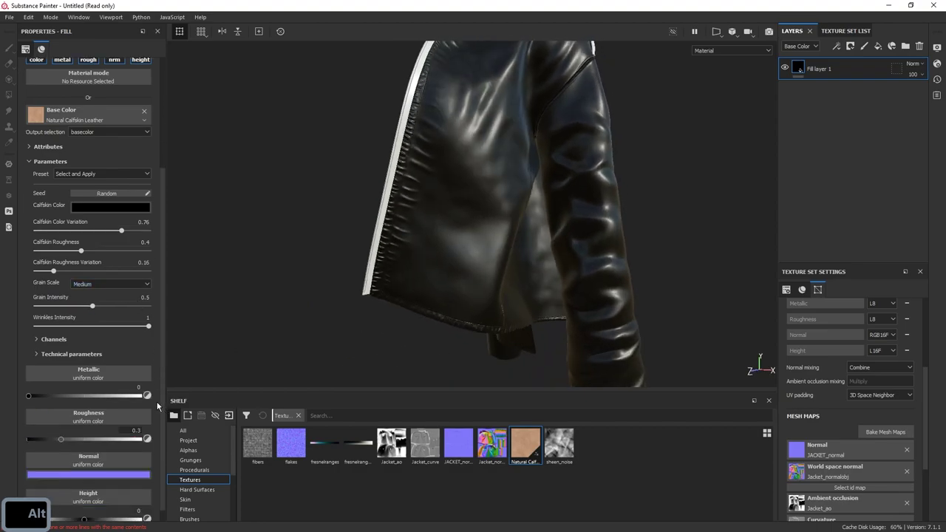
left_click_drag(525, 445, 104, 360)
left_click_drag(525, 446, 147, 397)
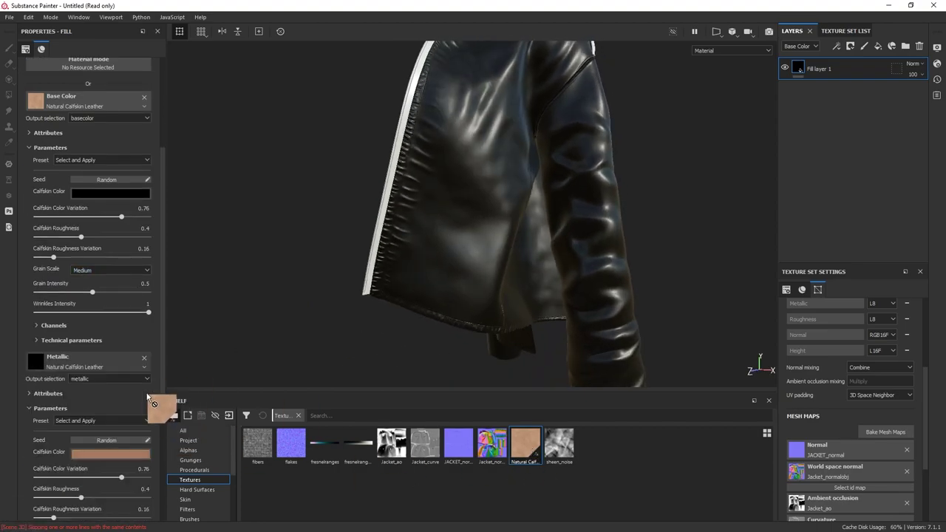
left_click(102, 379)
left_click(85, 404)
left_click(28, 409)
scroll(33, 411, "down", 1)
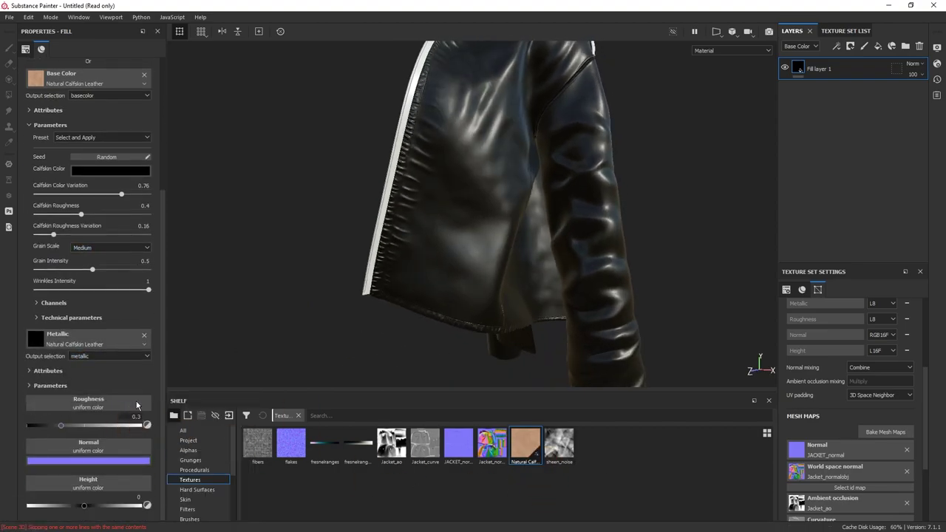
Step: Apply Natural Calfskin Leather to the fill layer's Roughness and Height channels
left_click_drag(129, 406, 118, 404)
scroll(164, 360, "down", 4)
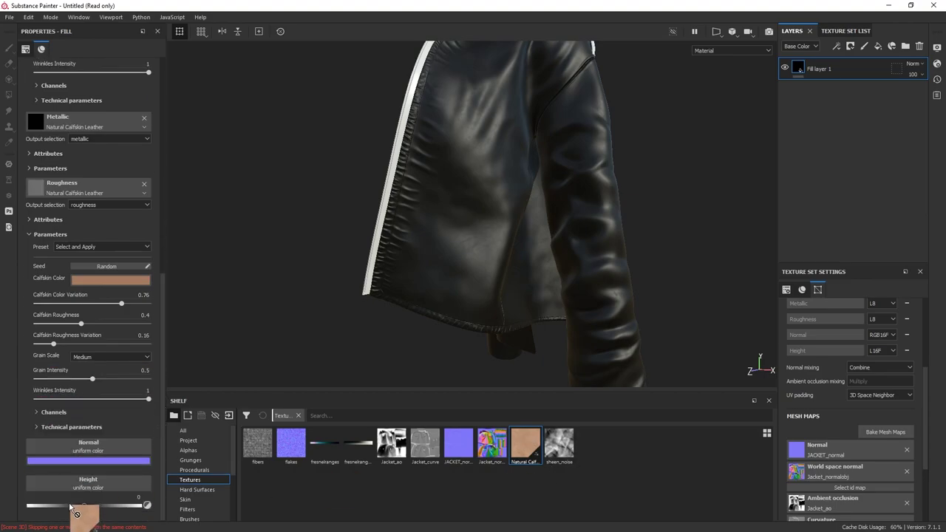
left_click_drag(74, 508, 77, 509)
scroll(160, 427, "down", 6)
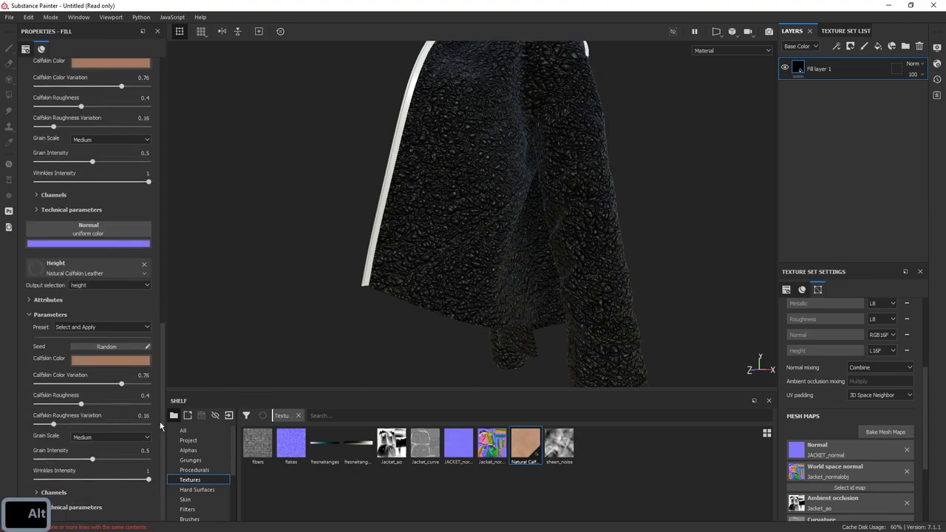
Step: Expand the Height leather's technical parameters and set its Grain Intensity to 0
left_click(59, 507)
scroll(89, 501, "down", 5)
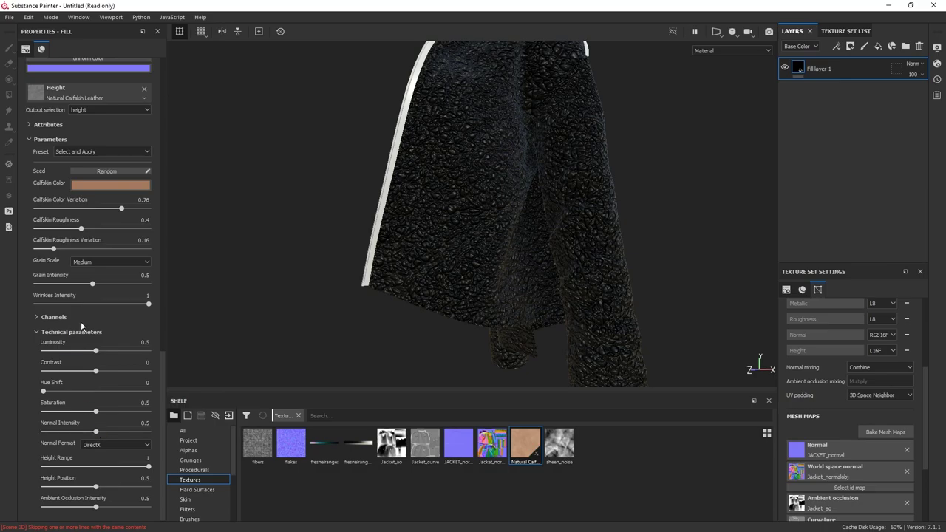
left_click_drag(90, 284, 30, 294)
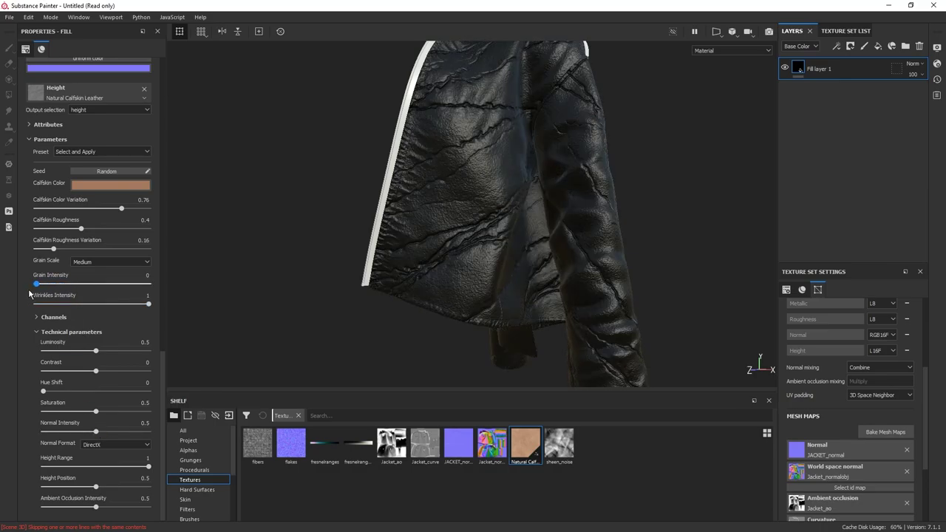
Step: Try a smaller UV scale on the fill layer, and undo the change
left_click_drag(161, 413, 157, 140)
left_click_drag(79, 84, 69, 86)
key("ctrl+z")
Step: Set the Height leather's Grain Intensity to 0.02 and its Wrinkles Intensity to 0
left_click_drag(162, 177, 155, 455)
scroll(437, 275, "down", 2)
scroll(438, 275, "up", 4)
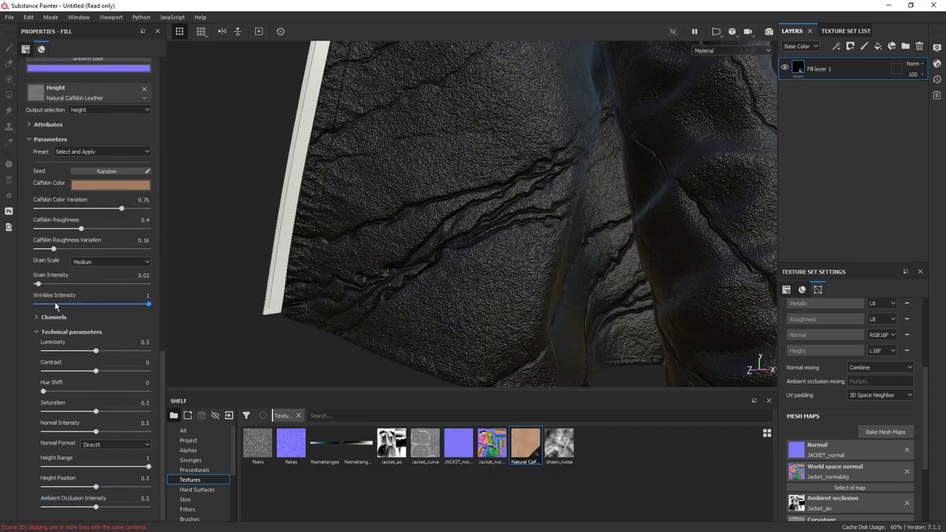
left_click_drag(124, 306, 53, 305)
left_click_drag(0, 330, 22, 325)
Step: Lower the Height leather's Height Position to 0.22 while checking the grain on the front panel and sleeve
right_click_drag(473, 194, 355, 184, "alt")
middle_click_drag(458, 192, 480, 296, "alt")
right_click_drag(480, 295, 671, 416, "alt")
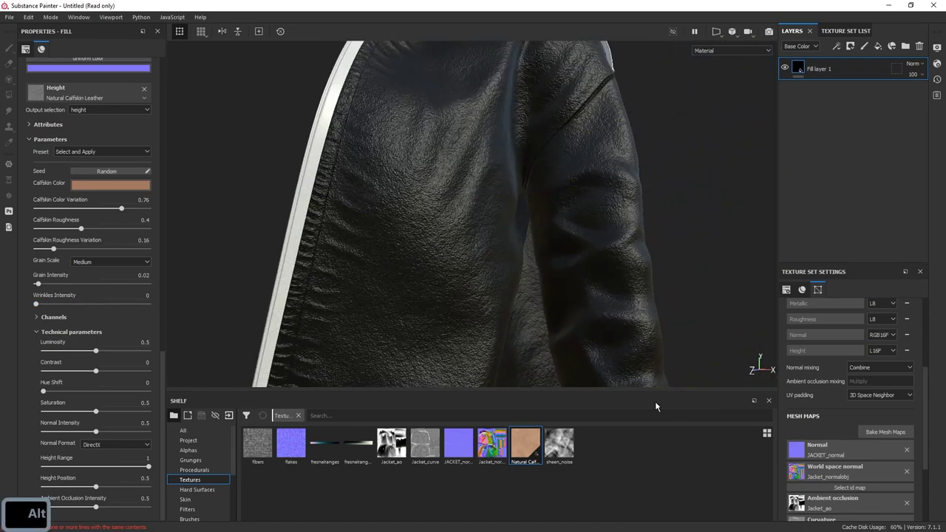
middle_click_drag(297, 375, 318, 346, "alt")
right_click_drag(318, 345, 366, 354, "alt")
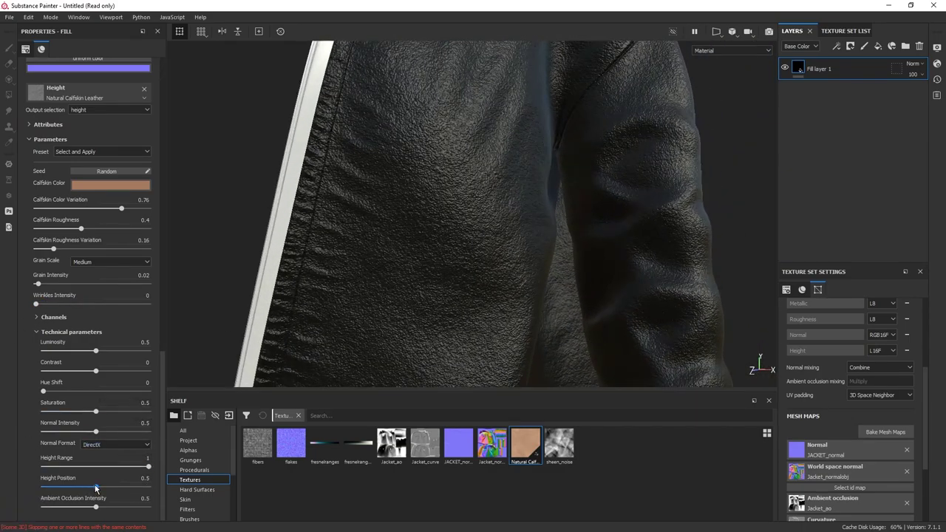
left_click_drag(96, 488, 66, 489)
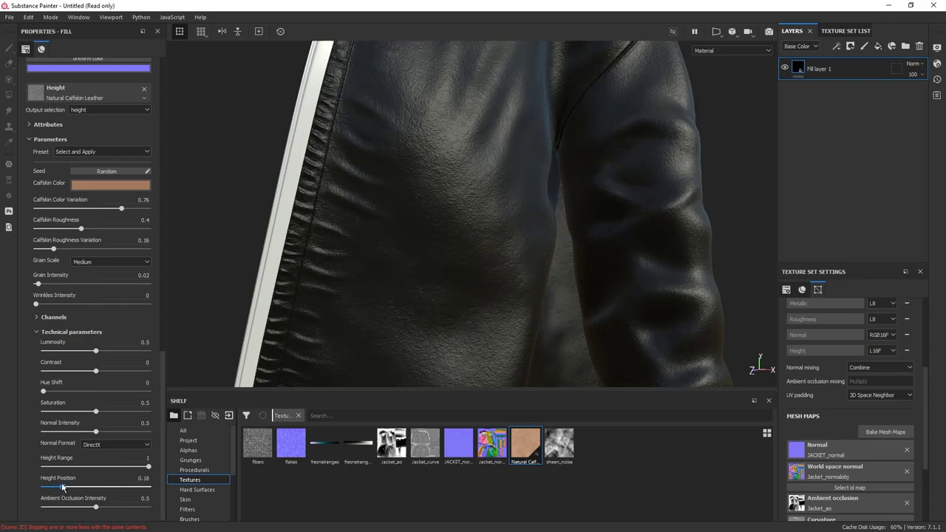
Step: Try a UV scale of about 5.18 on the fill layer, and undo the change
right_click_drag(551, 178, 473, 232, "alt")
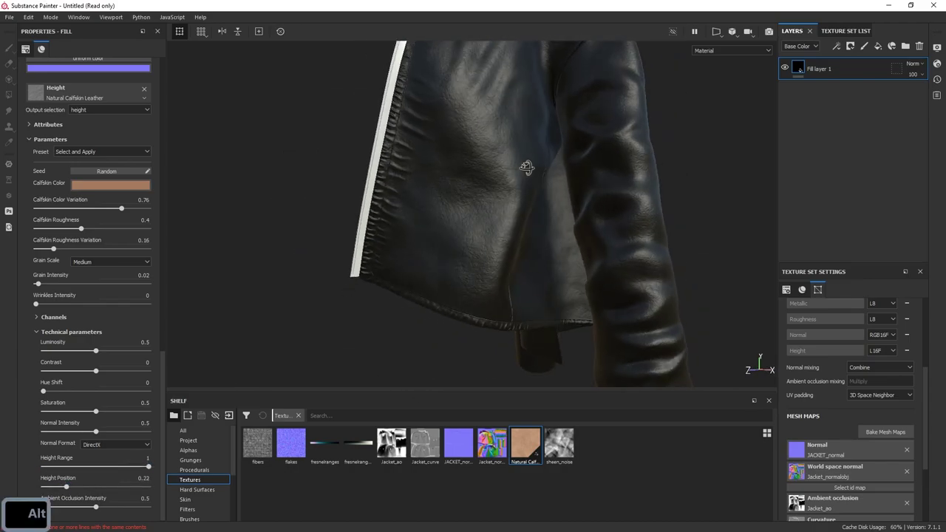
middle_click_drag(528, 167, 518, 347, "alt")
left_click_drag(518, 347, 484, 172, "alt")
middle_click_drag(484, 172, 489, 82, "alt")
scroll(156, 252, "up", 15)
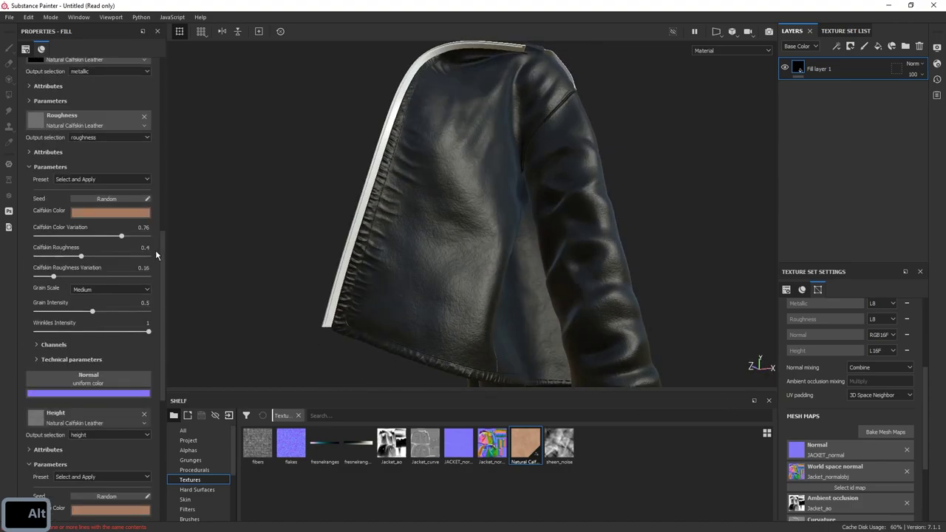
right_click_drag(331, 285, 348, 266, "alt")
left_click_drag(162, 238, 160, 210)
left_click_drag(78, 139, 81, 142)
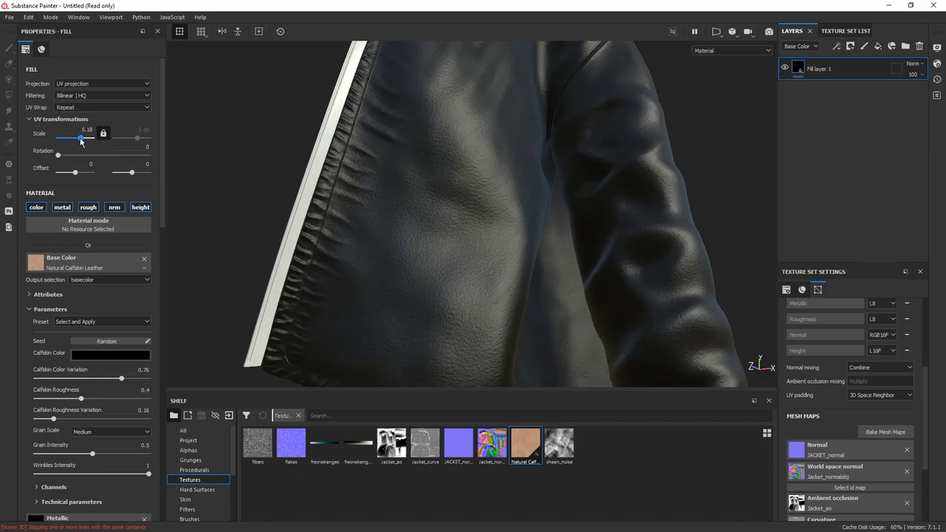
key("ctrl+z")
Step: Set the Height leather's Wrinkles Intensity to 0.1
right_click_drag(501, 285, 540, 212, "alt")
left_click_drag(540, 211, 582, 237, "alt")
scroll(156, 315, "down", 20)
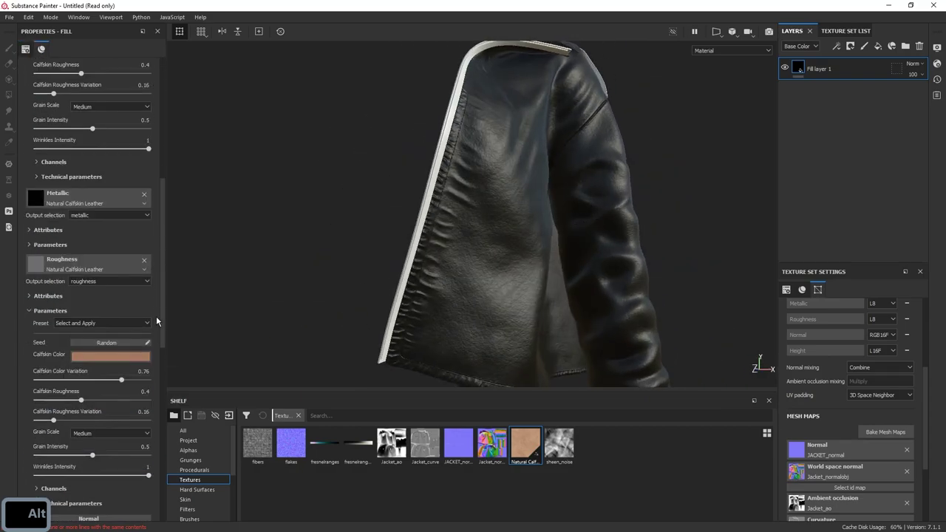
left_click_drag(37, 418, 49, 423)
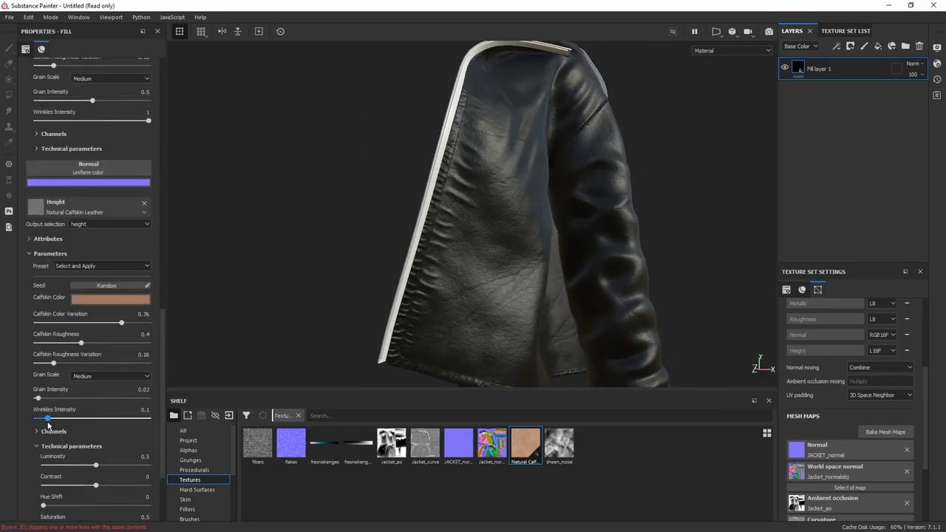
Step: Examine the Base Color leather's channel and technical parameters, and collapse both sections again
scroll(163, 321, "up", 15)
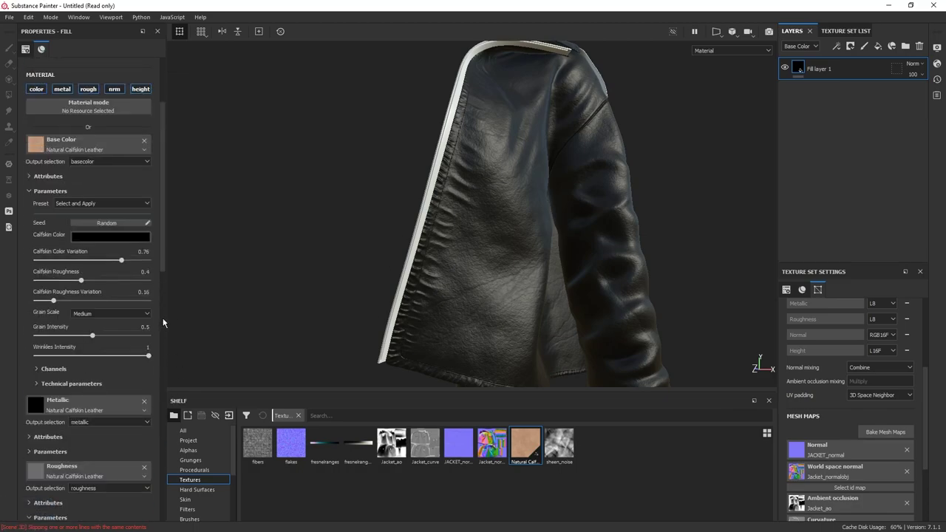
left_click(38, 412)
left_click(36, 399)
left_click(36, 399)
left_click(38, 413)
scroll(38, 409, "up", 1)
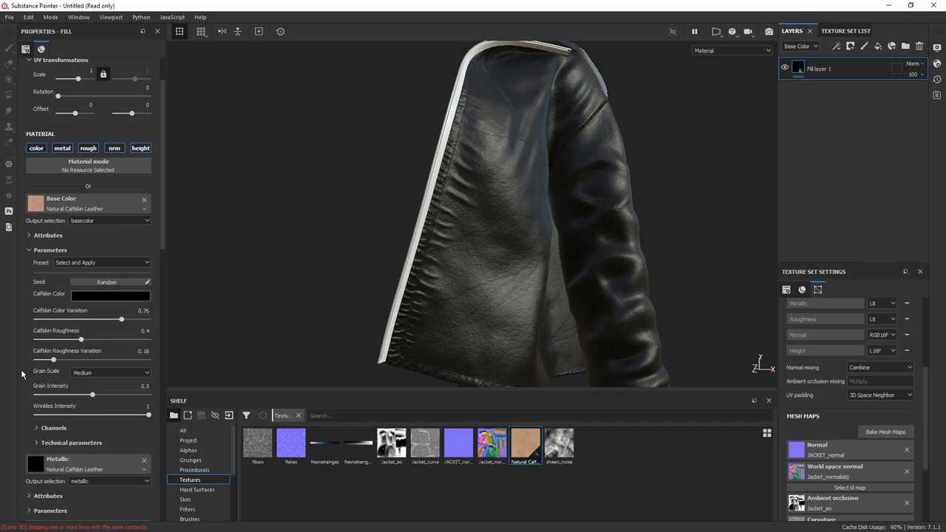
Step: Set the base color's Grain Scale to Small in the Natural Calfskin Leather parameters
left_click(92, 373)
left_click(89, 395)
scroll(492, 270, "down", 3)
scroll(473, 268, "up", 10)
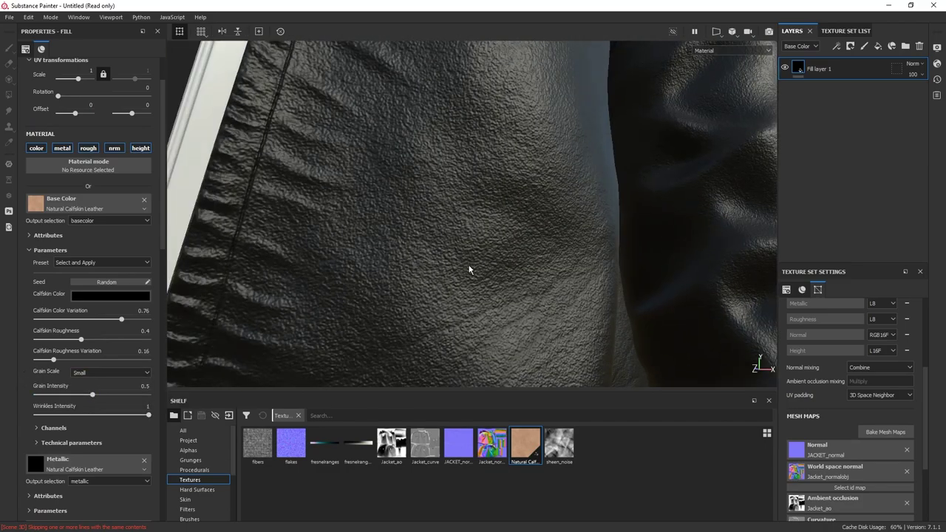
scroll(471, 268, "down", 2)
Step: Set the Grain Intensity of the height channel's calfskin leather to 0.06
scroll(159, 391, "down", 12)
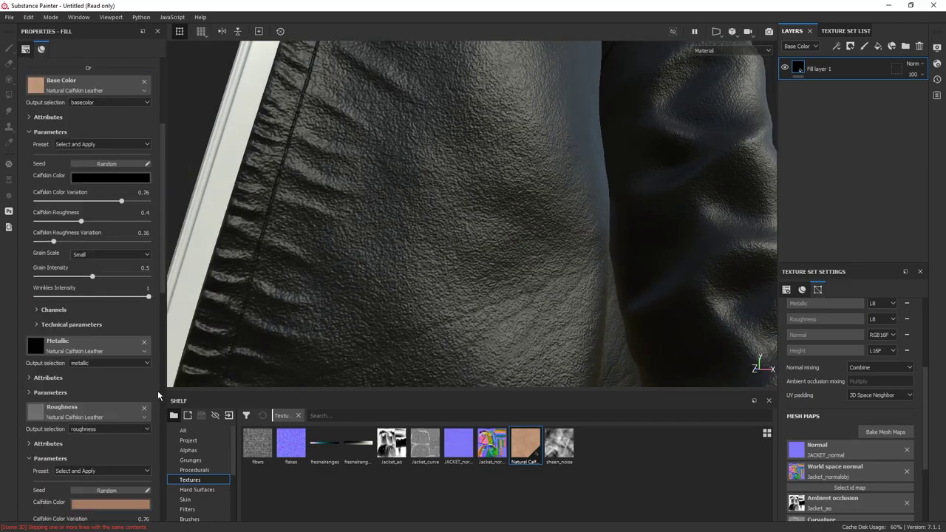
scroll(158, 392, "down", 8)
mouse_move(39, 398)
left_mouse_down()
mouse_move(50, 399)
mouse_move(38, 399)
left_mouse_up()
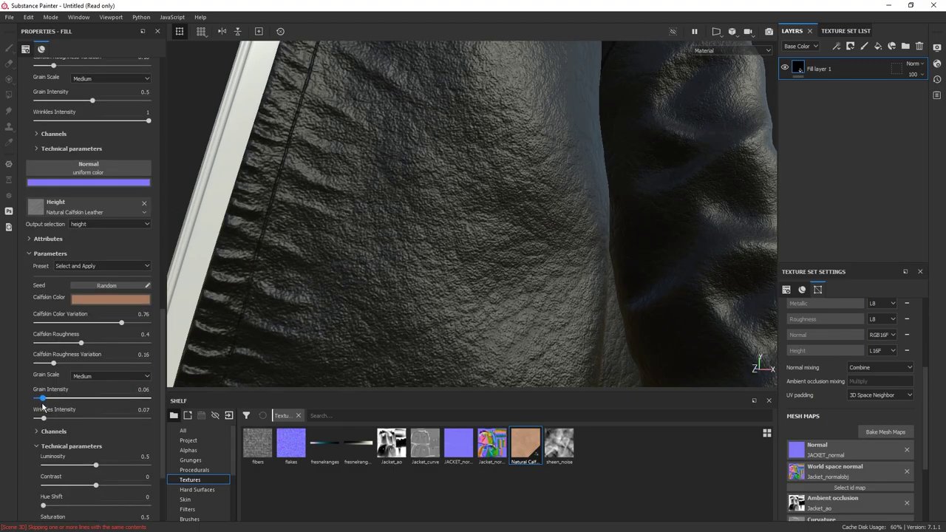
right_click_drag(417, 300, 482, 242, "alt")
left_click_drag(482, 242, 462, 244, "alt")
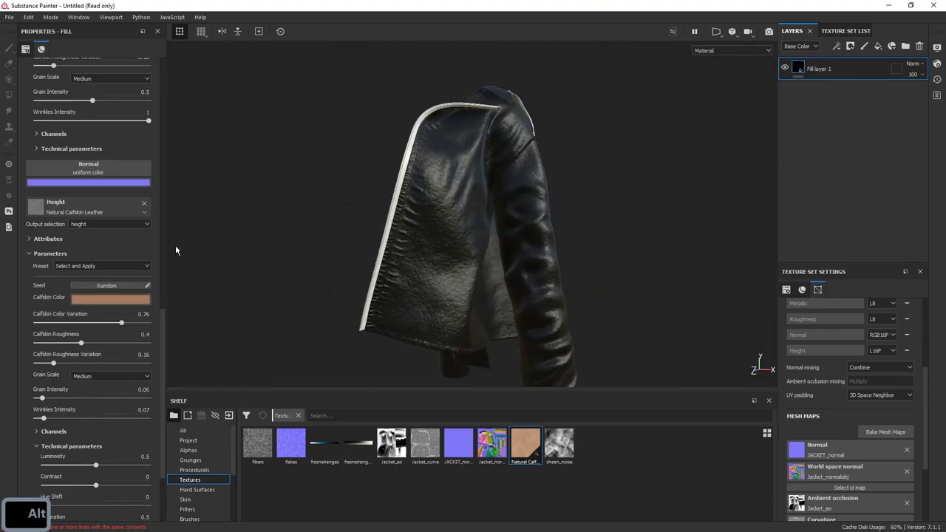
Step: Set the Grain Scale of the height channel's calfskin leather to Small
scroll(162, 244, "up", 12)
scroll(162, 247, "up", 5)
right_click_drag(422, 235, 436, 317, "alt")
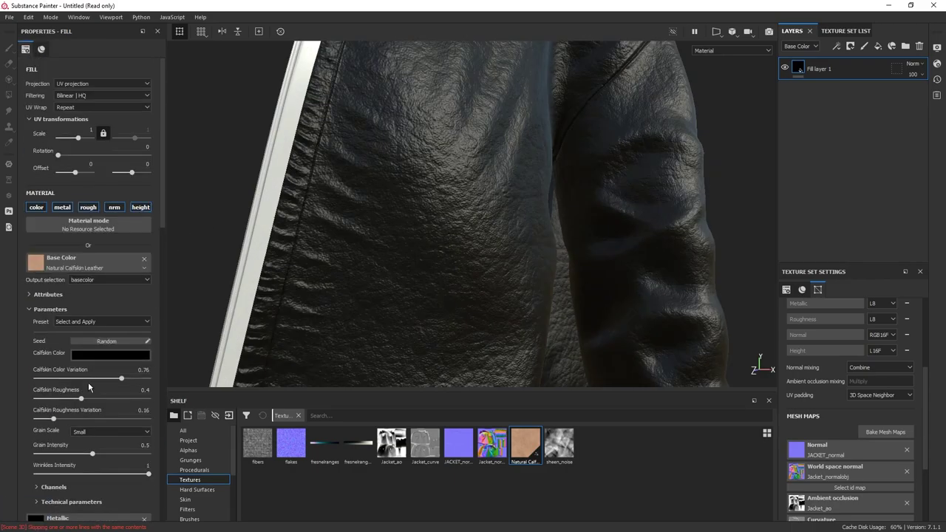
left_click(98, 433)
scroll(156, 445, "down", 5)
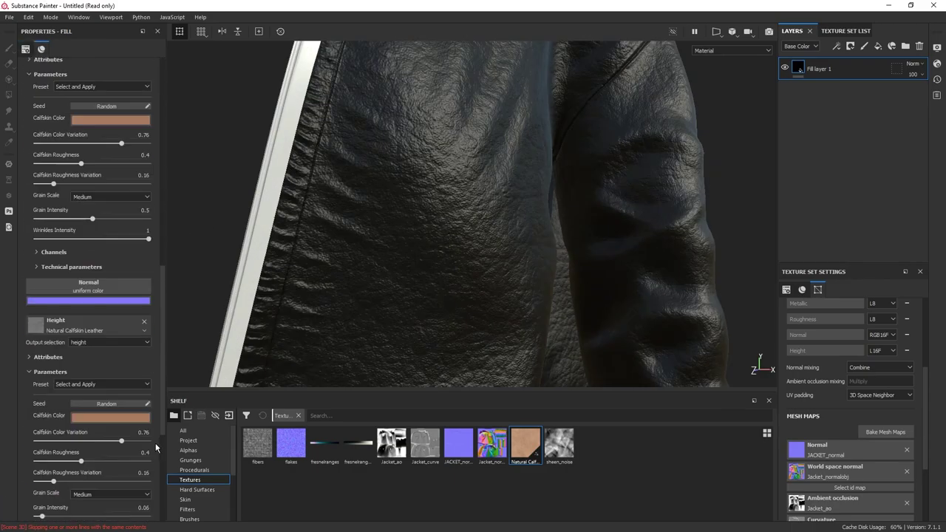
left_click(97, 317)
left_click(85, 338)
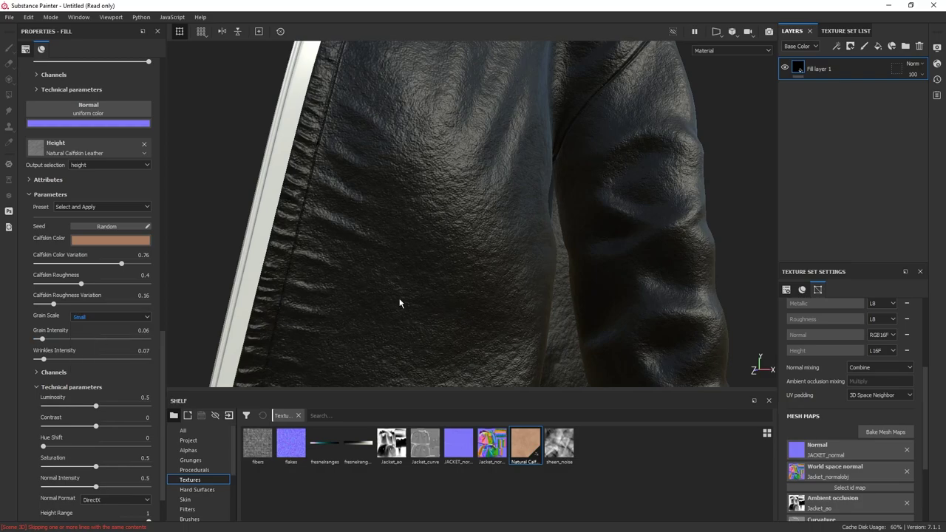
left_click(95, 318)
left_click(94, 326)
left_click(116, 316)
left_click(139, 353)
Step: Set the height channel's Grain Intensity to 0.04 and its Wrinkles Intensity to 0.06
left_click_drag(40, 339, 46, 338)
right_click_drag(591, 214, 522, 209, "alt")
left_click_drag(521, 209, 547, 199, "alt")
right_click_drag(546, 199, 606, 215, "alt")
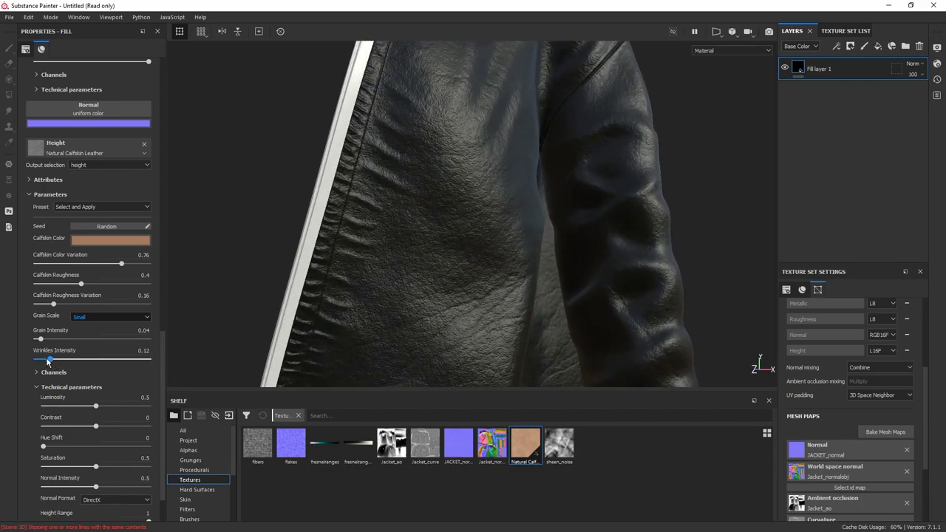
left_click_drag(42, 360, 43, 360)
mouse_move(473, 296)
right_mouse_down("alt")
mouse_move(487, 196)
mouse_move(479, 287)
right_mouse_up("alt")
Step: Set the leather fill layer's UV scale to 2.92
left_click_drag(162, 372, 162, 392)
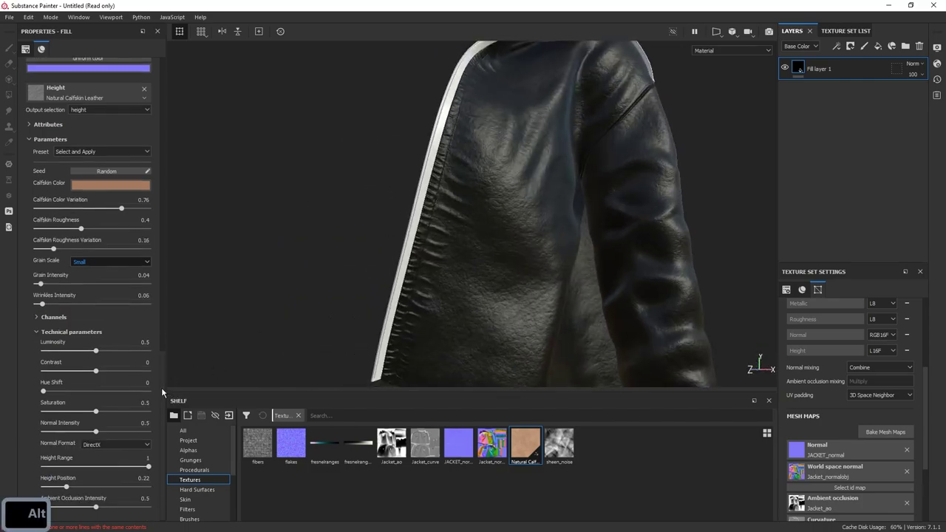
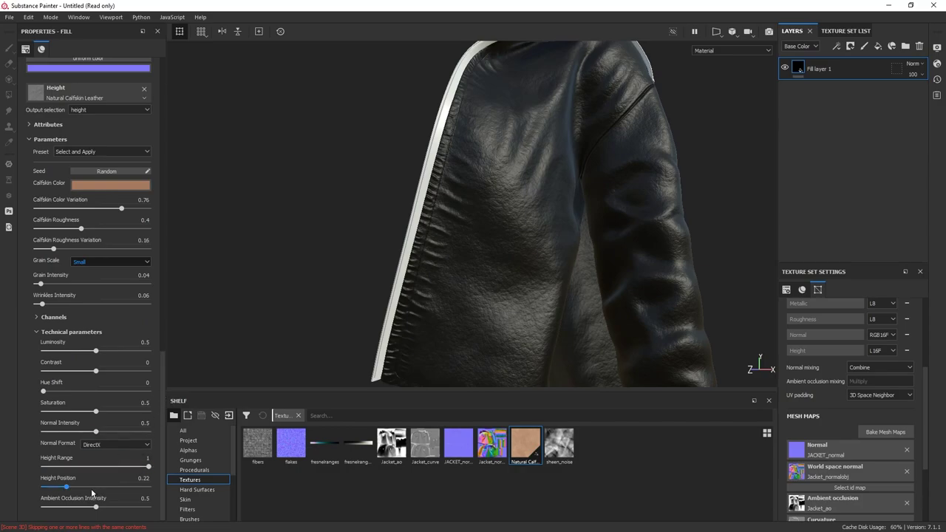
scroll(162, 393, "up", 10)
middle_click_drag(592, 166, 566, 229, "alt")
right_click_drag(566, 228, 512, 226, "alt")
left_click_drag(513, 226, 530, 245, "alt")
left_click_drag(164, 193, 163, 167)
left_click_drag(78, 138, 80, 140)
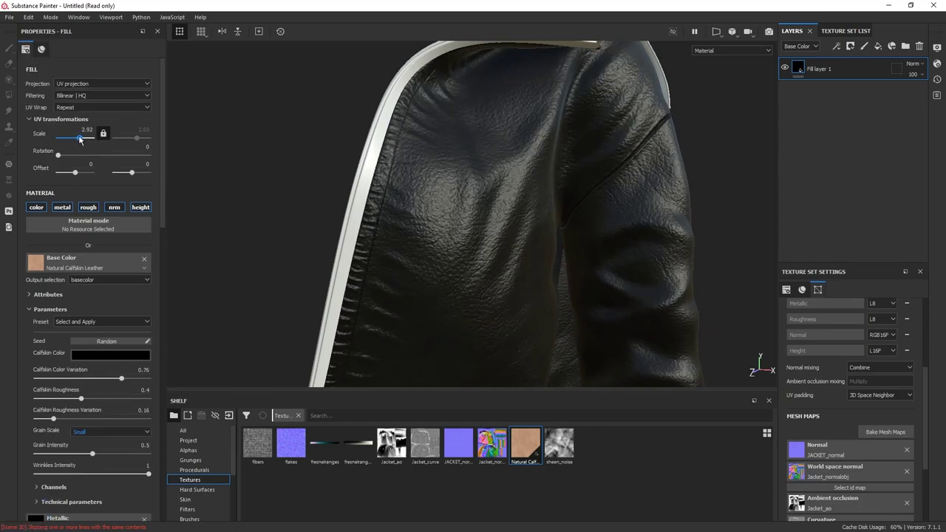
Step: Examine the rescaled leather grain across the whole jacket, from close up and from a distance
left_click_drag(462, 141, 453, 87, "alt")
right_click_drag(443, 140, 519, 163, "shift")
left_click_drag(519, 164, 518, 196, "alt")
middle_click_drag(519, 195, 491, 254, "alt")
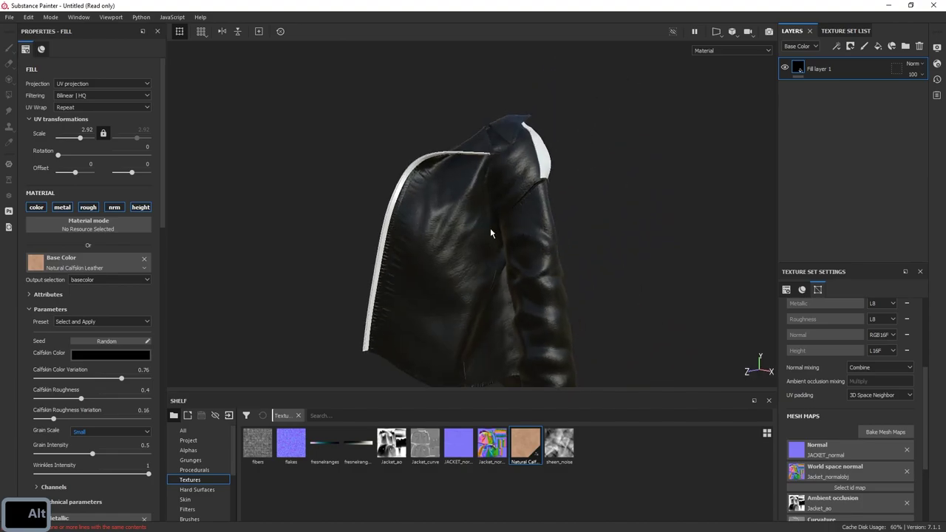
right_click_drag(492, 254, 673, 247, "alt")
left_click_drag(674, 247, 717, 256, "alt")
right_click_drag(718, 255, 480, 269, "alt")
middle_click_drag(481, 270, 531, 191, "alt")
left_click_drag(531, 190, 502, 181, "alt")
right_click_drag(502, 181, 543, 270, "shift")
middle_click_drag(542, 271, 574, 234, "alt")
left_click_drag(575, 235, 524, 262, "alt")
right_click_drag(417, 316, 318, 319, "alt")
Step: Adjust the base color's calfskin color in black and lower the Calfskin Roughness of the roughness channel
left_click(108, 357)
left_click_drag(118, 453, 84, 476)
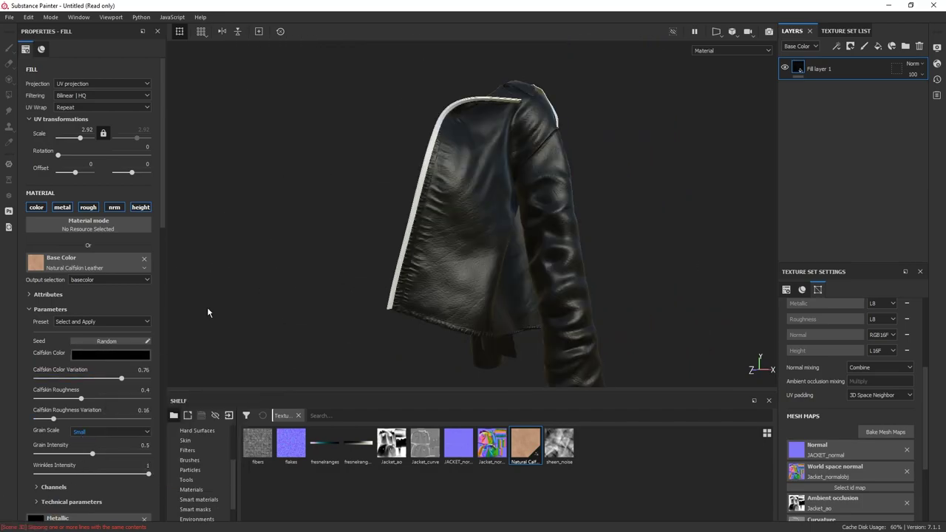
scroll(162, 460, "down", 11)
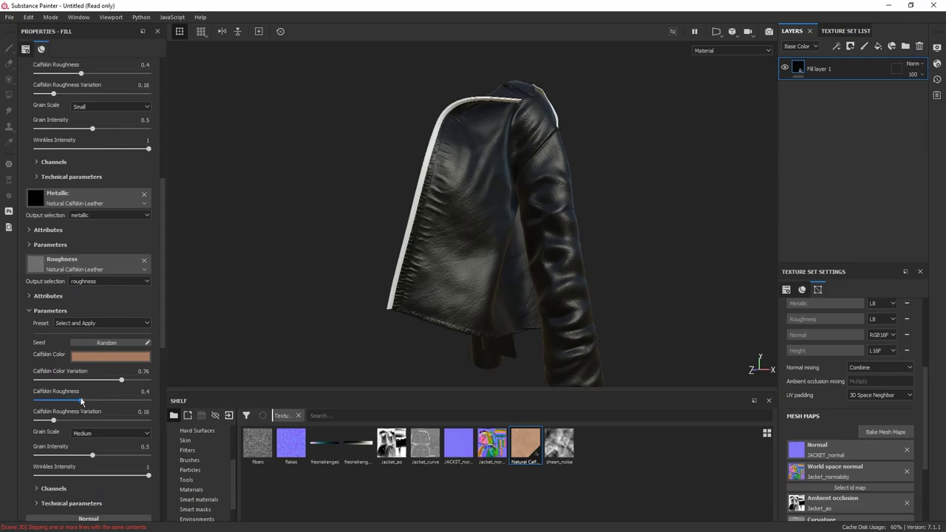
left_click_drag(80, 397, 61, 410)
right_click_drag(505, 282, 587, 229, "alt")
mouse_move(587, 229)
left_mouse_down("alt")
mouse_move(371, 234)
mouse_move(610, 234)
mouse_move(628, 207)
mouse_move(648, 207)
mouse_move(594, 212)
left_mouse_up("alt")
right_click_drag(594, 212, 600, 251, "alt")
middle_click_drag(566, 223, 588, 207, "alt")
Step: Add a second fill layer with a black mask that contains a paint effect
left_click(878, 46)
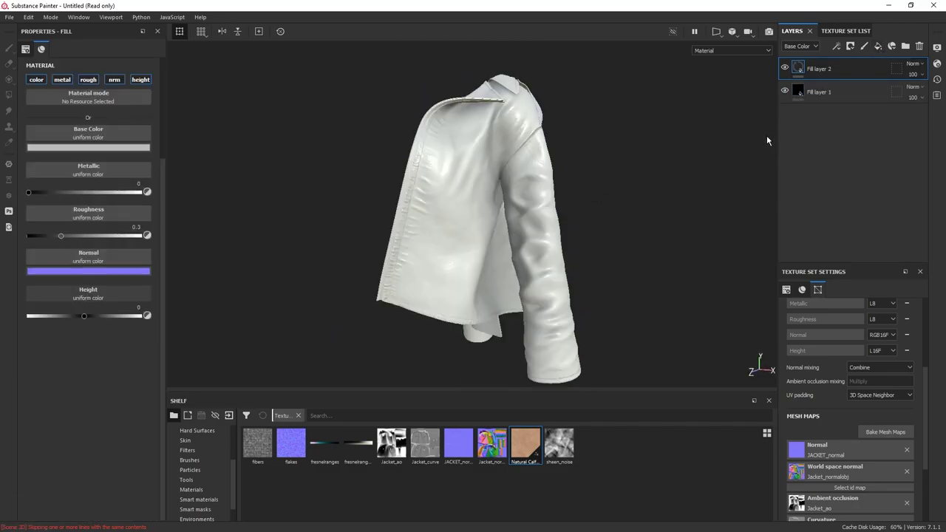
middle_click_drag(457, 188, 447, 207, "alt")
right_click(844, 60)
left_click(834, 77)
right_click(837, 66)
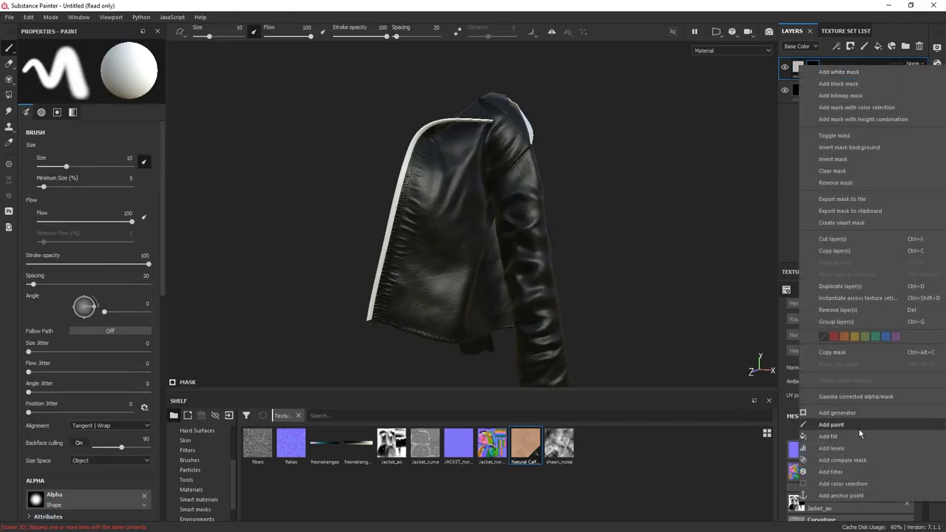
left_click(859, 429)
Step: Try a default brush stroke in the mask on the jacket's lower front panel
right_click_drag(466, 201, 464, 255, "alt")
left_click_drag(447, 253, 418, 255)
key("ctrl+z")
middle_click_drag(433, 254, 440, 224, "alt")
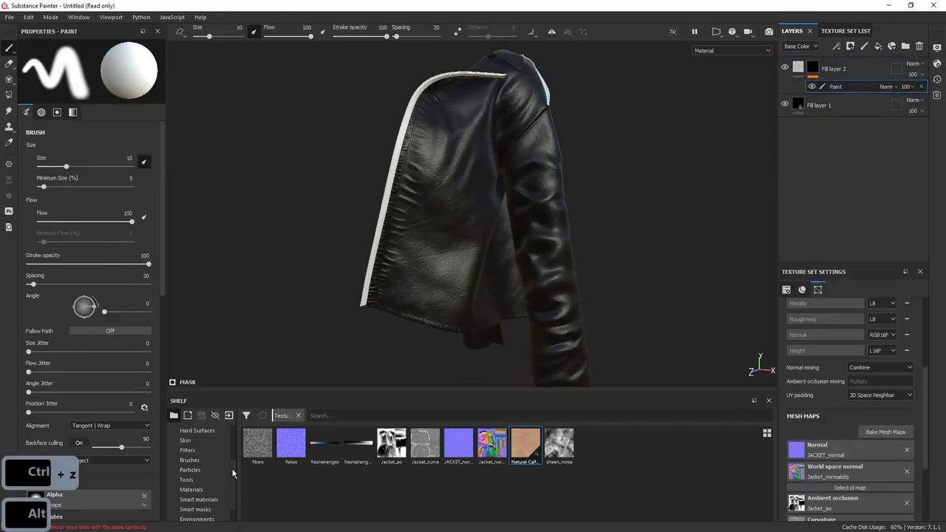
Step: Look through the Brushes and Hard Surfaces categories of the shelf for a suitable stain shape
left_click(199, 441)
scroll(200, 451, "up", 1)
left_click(201, 489)
mouse_move(489, 255)
left_mouse_down("alt")
mouse_move(476, 202)
mouse_move(540, 197)
mouse_move(534, 213)
left_mouse_up("alt")
scroll(682, 488, "down", 12)
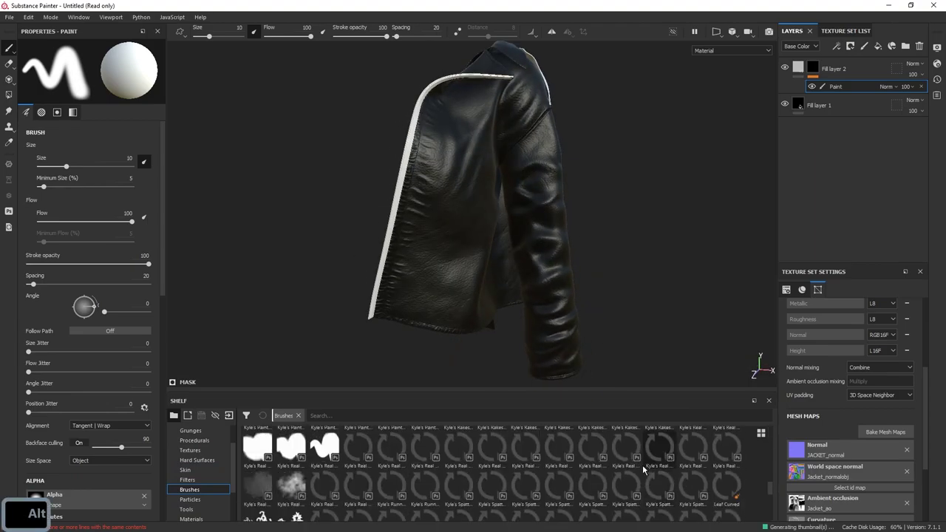
left_click(197, 459)
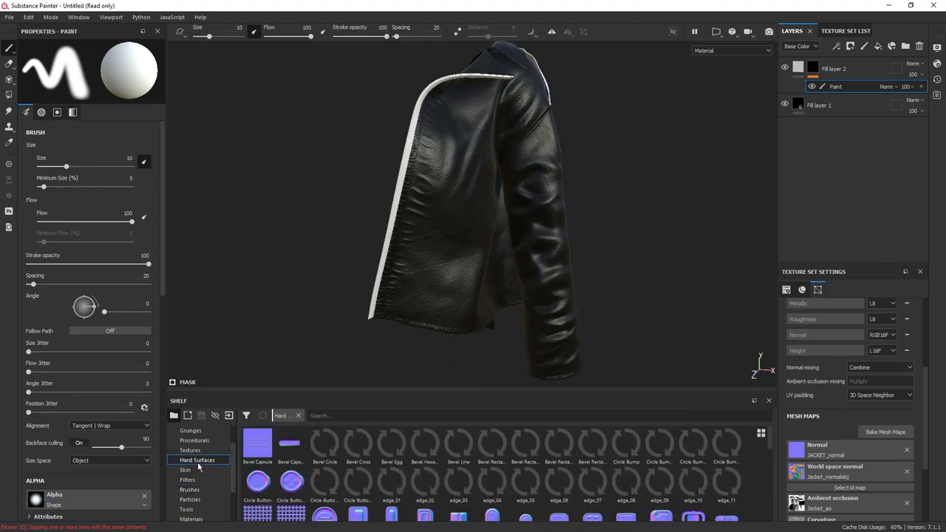
Step: Show the Alphas category in the shelf and enlarge the shelf to browse it
scroll(200, 451, "up", 1)
left_click(200, 451)
scroll(473, 465, "down", 2)
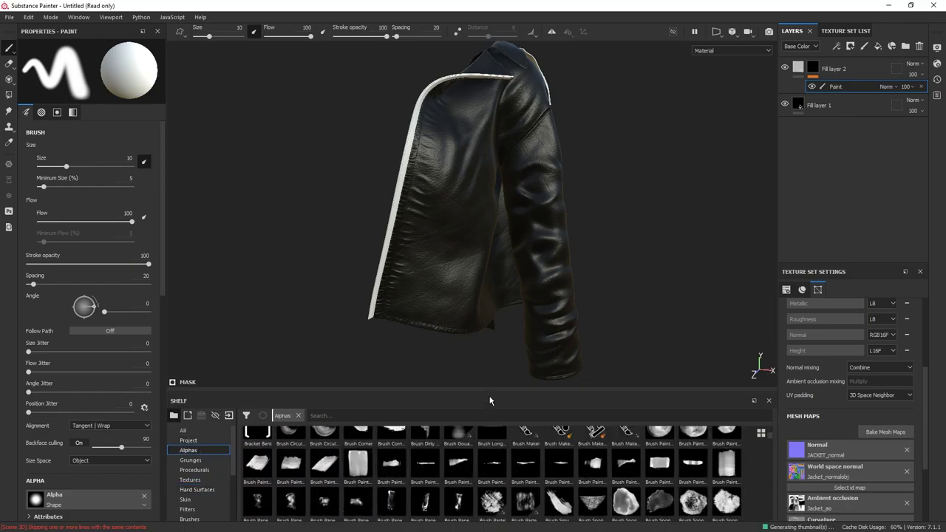
left_click_drag(489, 389, 489, 355)
scroll(537, 500, "down", 10)
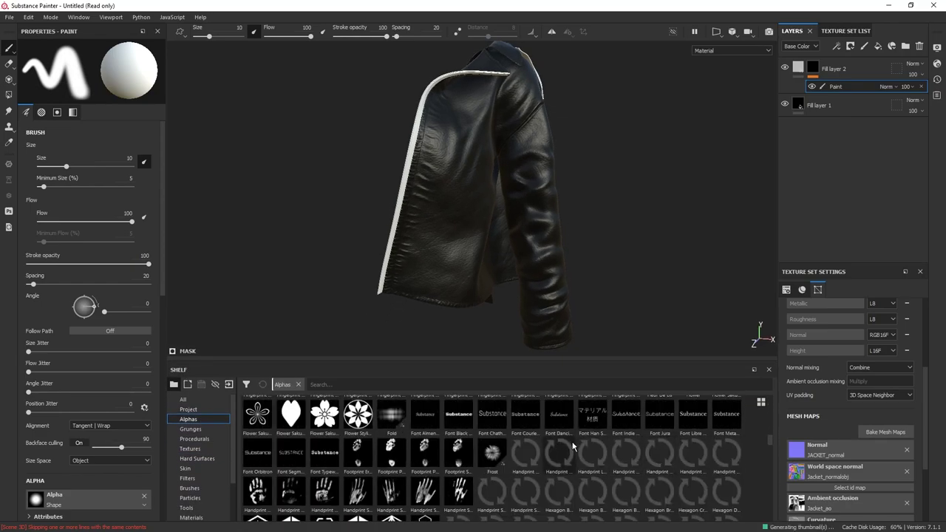
Step: Try painting with the Frost alpha at brush size 19.72 on the jacket's lower front panel
left_click(454, 244)
right_click_drag(506, 305, 628, 376, "alt")
key("ctrl+z")
right_click_drag(373, 213, 398, 214, "ctrl")
left_click(398, 213)
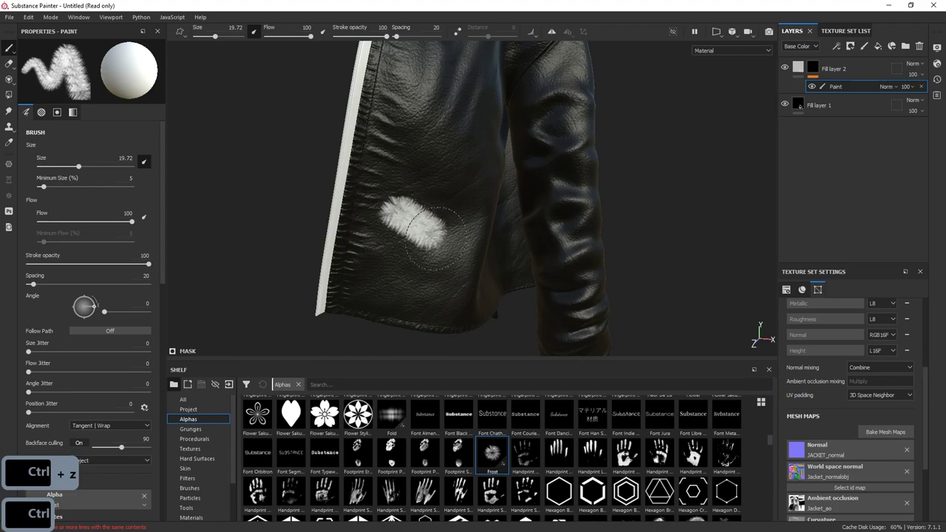
key("ctrl+z")
Step: Choose the Stain Spread alpha and set the brush size to 79.94 and its angle to 25
scroll(594, 454, "down", 10)
scroll(573, 447, "down", 15)
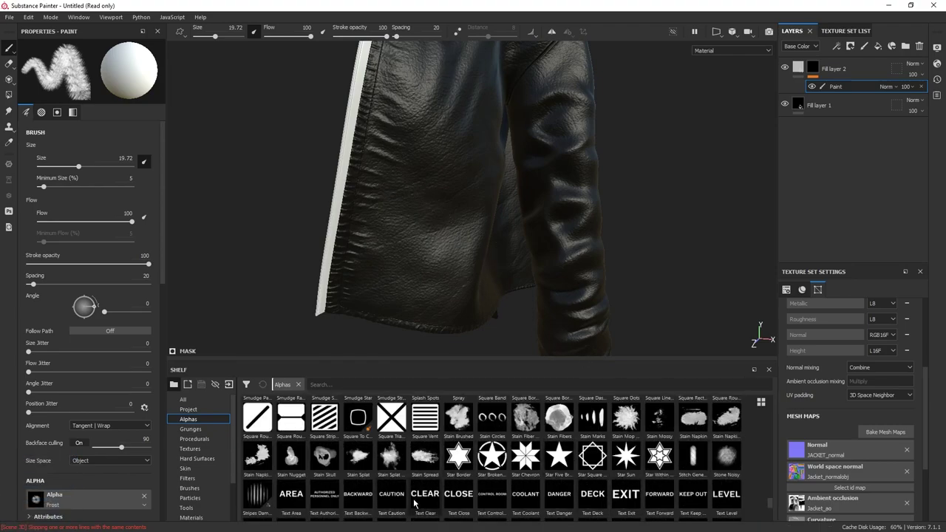
right_click_drag(413, 246, 466, 246, "ctrl")
mouse_move(419, 246)
left_mouse_down("ctrl")
mouse_move(425, 262)
mouse_move(401, 206)
left_mouse_up("ctrl")
Step: Try stamping the Stain Spread alpha on the lower front panel
left_click(459, 232)
key("ctrl+z")
left_click(460, 234)
key("ctrl+z")
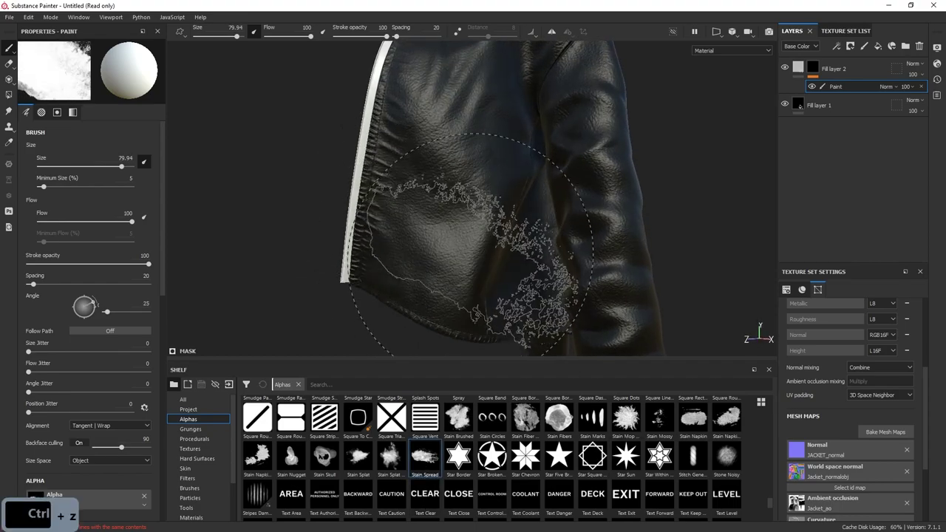
left_click(473, 240)
left_click_drag(473, 240, 467, 265, "alt")
key("ctrl+z")
Step: Set the brush size to 100 and the brush alignment to UV
right_click_drag(450, 231, 468, 232, "ctrl")
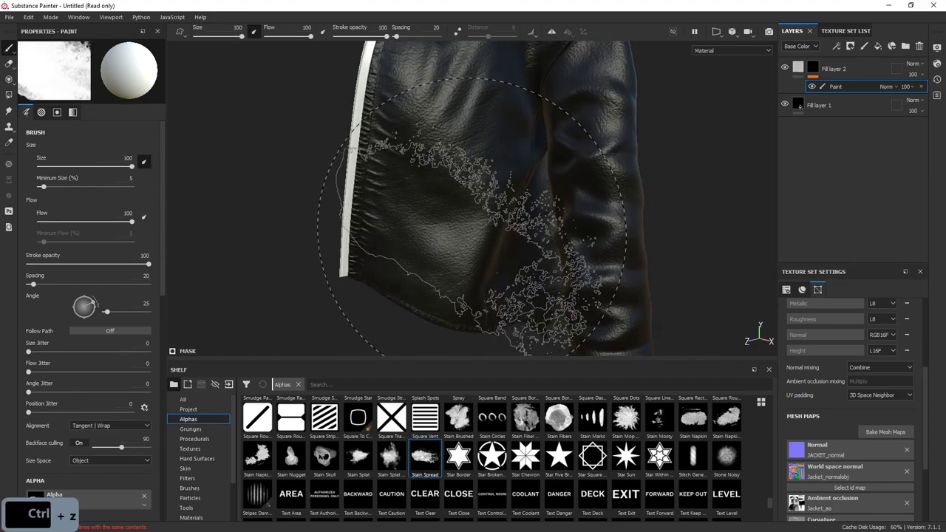
left_click(468, 232)
left_click_drag(469, 231, 487, 220, "alt")
key("ctrl+z")
left_click(107, 428)
left_click(107, 458)
Step: Try UV-aligned Stain Spread stamps at several positions on the lower front panel
mouse_move(421, 233)
left_mouse_down("alt")
mouse_move(437, 224)
mouse_move(459, 258)
mouse_move(470, 252)
left_mouse_up("alt")
left_click(438, 225)
key("ctrl+z")
left_click(489, 240)
key("ctrl+z")
left_click(457, 260)
key("ctrl+z")
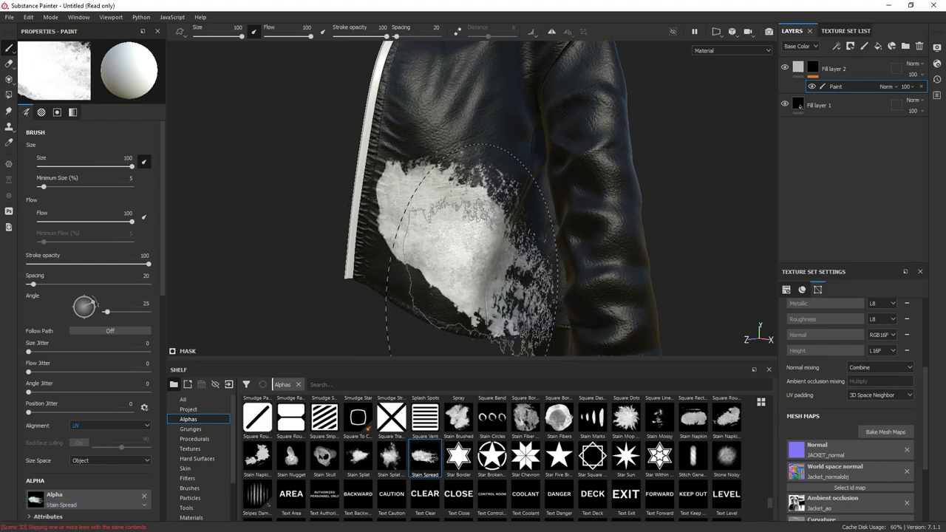
key("ctrl+z")
left_click(454, 239)
left_click_drag(455, 240, 463, 244, "alt")
key("ctrl+z")
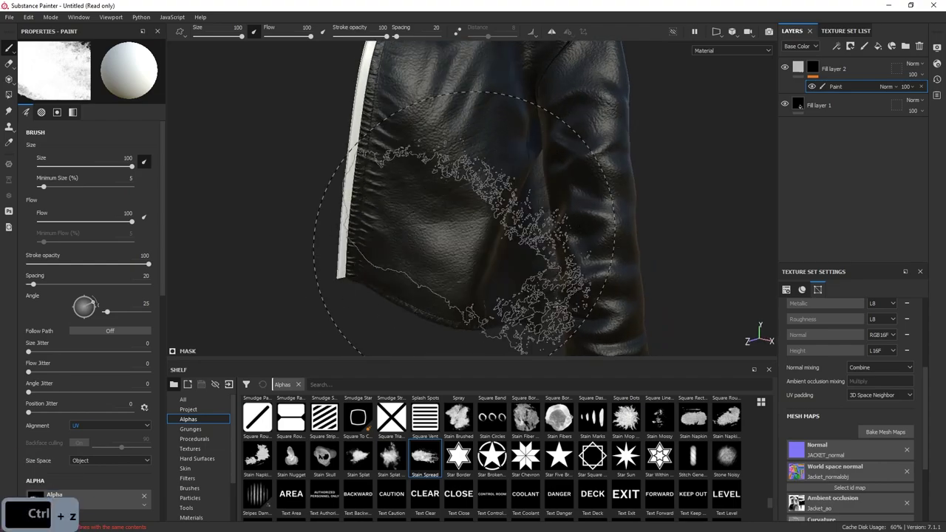
Step: Examine the stamped stain on the jacket front from several sides
right_click_drag(457, 230, 405, 173, "alt")
left_click_drag(405, 173, 510, 197, "alt")
mouse_move(665, 227)
left_mouse_down("alt")
mouse_move(654, 237)
mouse_move(504, 230)
mouse_move(558, 203)
left_mouse_up("alt")
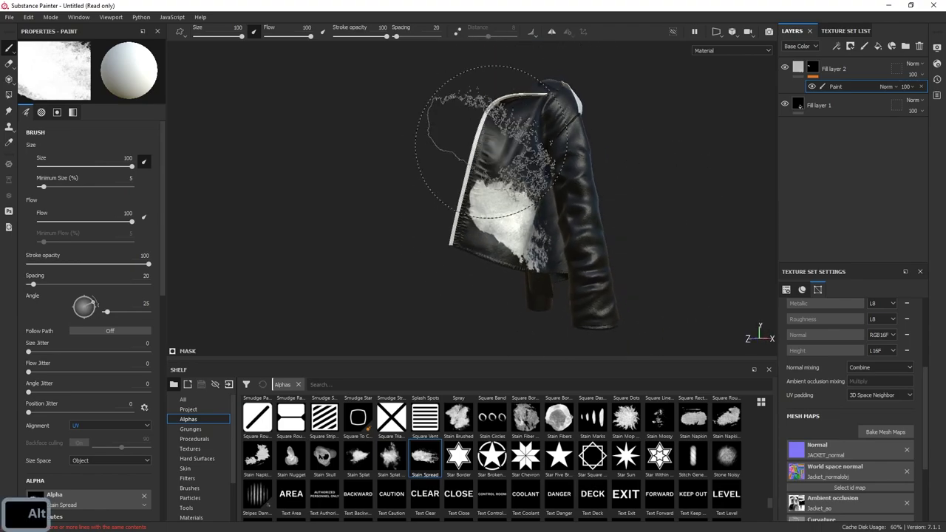
left_click_drag(465, 130, 547, 185, "alt")
right_click_drag(547, 185, 670, 323, "alt")
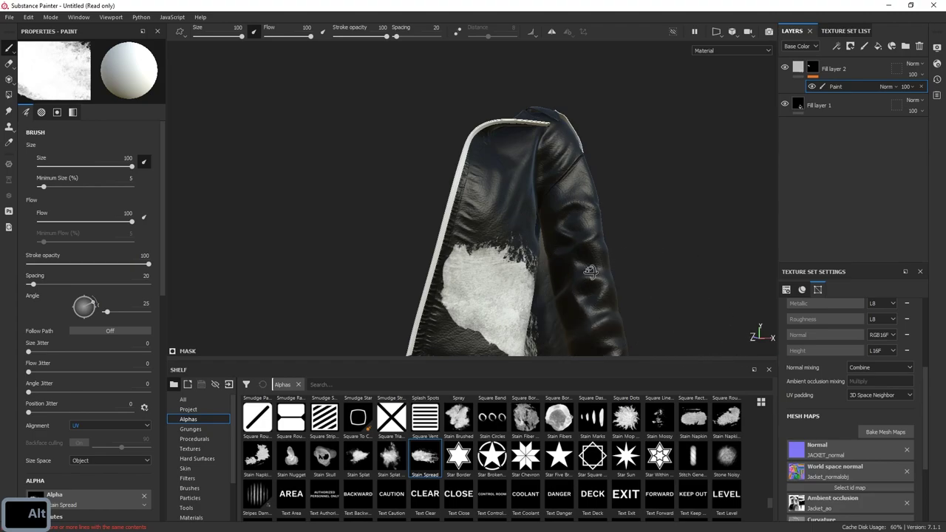
right_click_drag(591, 271, 538, 152, "alt")
left_click_drag(537, 152, 502, 159, "alt")
Step: Undo the oversized stain and try a smaller stamp with the brush size set to 70.54
right_click_drag(529, 232, 500, 232, "ctrl")
key("ctrl+z")
left_click(497, 252)
left_click_drag(465, 319, 558, 306, "alt")
right_click_drag(494, 140, 522, 288, "alt")
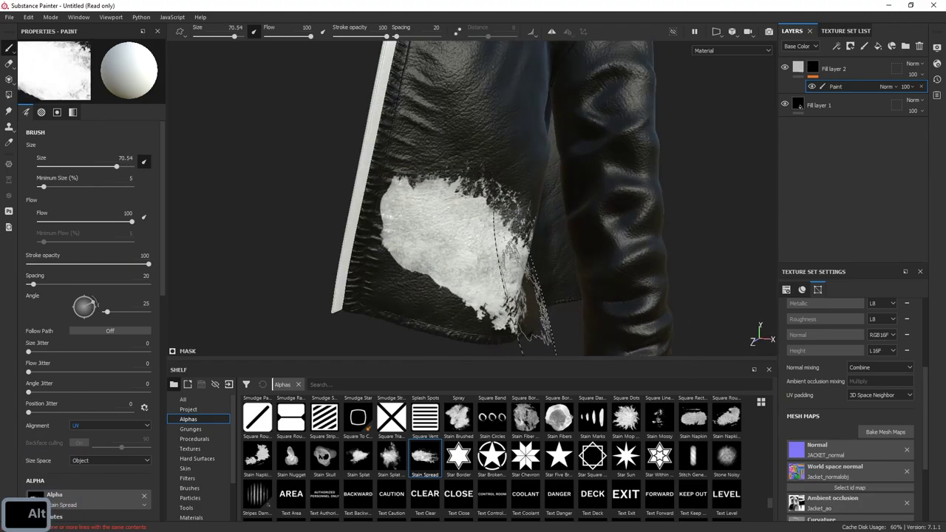
left_click_drag(521, 288, 473, 270, "alt")
key("ctrl+z")
Step: Stamp the Stain Spread alpha repeatedly over one spot on the lower front panel to build a dense stain
double_click(458, 221)
mouse_move(459, 208)
left_mouse_down("alt")
mouse_move(474, 167)
mouse_move(507, 194)
mouse_move(459, 238)
mouse_move(464, 246)
mouse_move(457, 101)
mouse_move(476, 125)
left_mouse_up("alt")
key("ctrl+z")
key("ctrl+z")
key("ctrl+z")
left_click(464, 242)
key("ctrl+z")
double_click(463, 242)
Step: Set Fill layer 2's height to 0.0215 and turn off its metallic channel
right_click_drag(601, 207, 475, 137, "alt")
middle_click_drag(475, 137, 450, 220, "alt")
left_click_drag(451, 220, 450, 248, "alt")
left_click(798, 69)
middle_click_drag(450, 247, 457, 195, "alt")
right_click_drag(457, 195, 540, 199, "alt")
left_click_drag(85, 317, 86, 318)
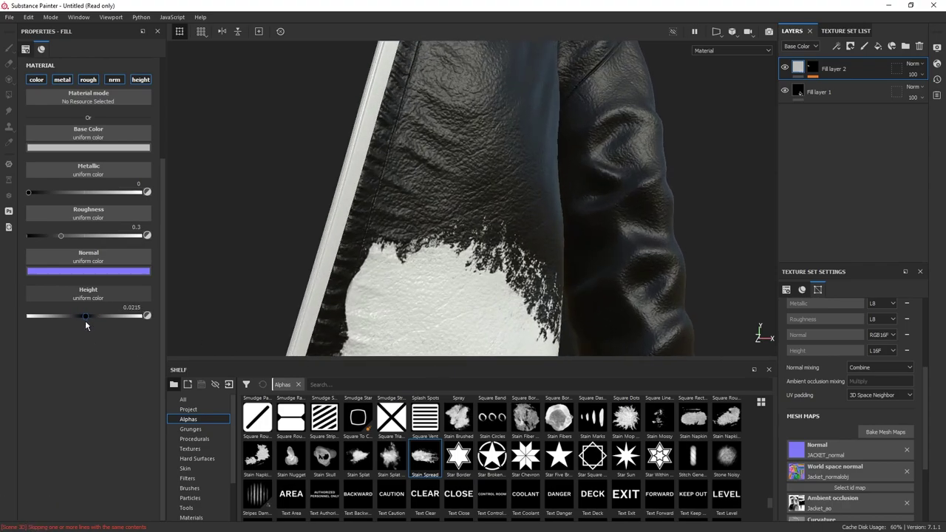
left_click(64, 82)
left_click_drag(64, 193, 65, 193)
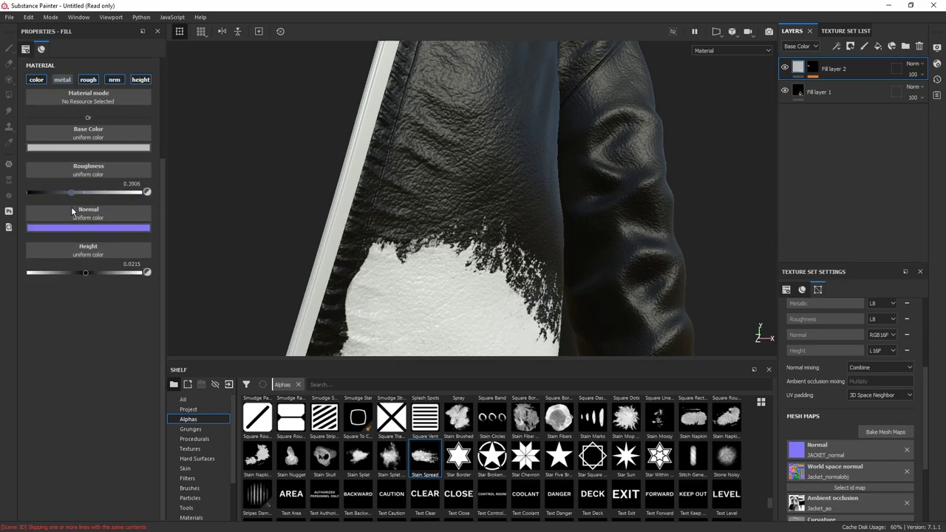
Step: Change Fill layer 2's base color to orange
left_click(102, 148)
left_click_drag(171, 195, 161, 193)
right_click_drag(503, 237, 472, 239, "alt")
middle_click_drag(471, 235, 453, 171, "alt")
left_click(102, 149)
mouse_move(194, 227)
left_mouse_down()
mouse_move(192, 244)
mouse_move(192, 212)
mouse_move(197, 245)
left_mouse_up()
Step: Activate Fill layer 2's mask and try Stain Splat alpha stamps on the sleeve with the brush size at 70.54
right_click_drag(641, 198, 657, 243, "alt")
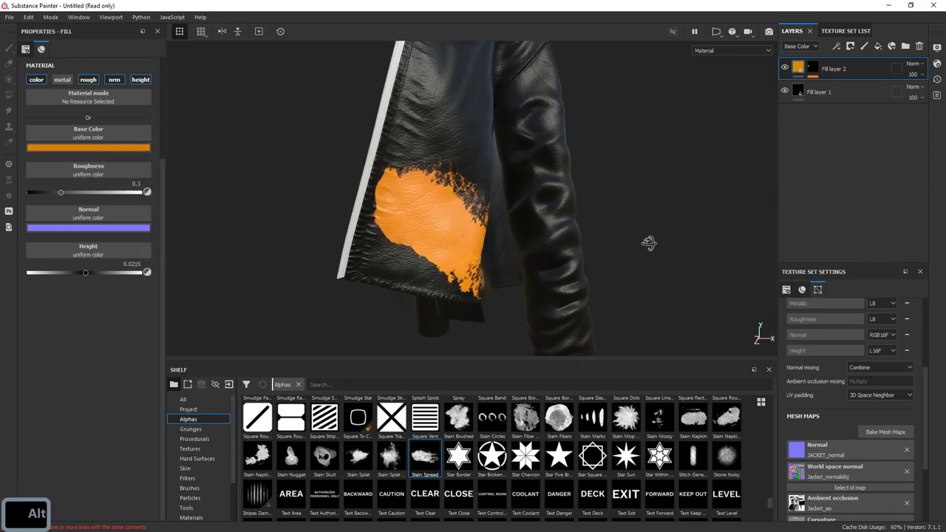
middle_click_drag(657, 243, 560, 335, "alt")
left_click_drag(560, 336, 443, 447, "alt")
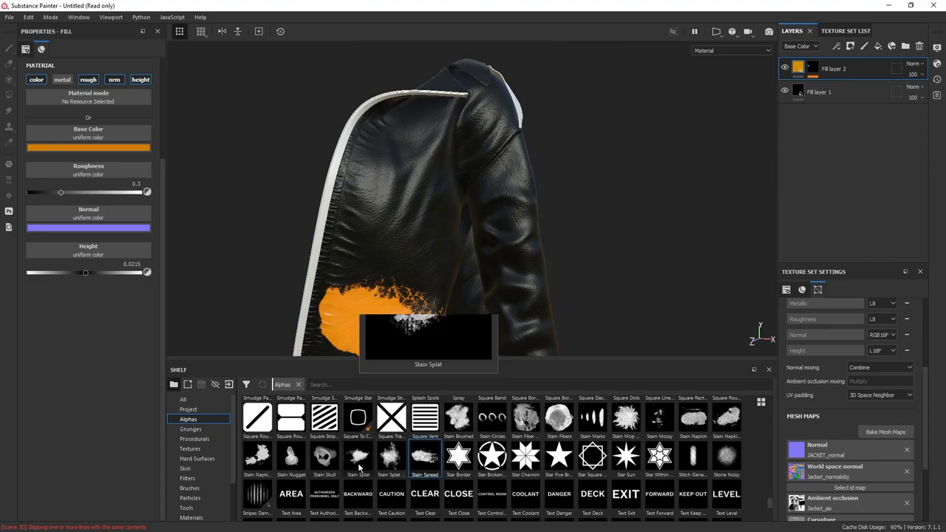
left_click(812, 68)
left_click(517, 245)
middle_click_drag(571, 293, 546, 231, "alt")
key("ctrl+z")
left_click(499, 238)
mouse_move(568, 228)
right_mouse_down("alt")
mouse_move(576, 226)
mouse_move(549, 198)
right_mouse_up("alt")
key("ctrl+z")
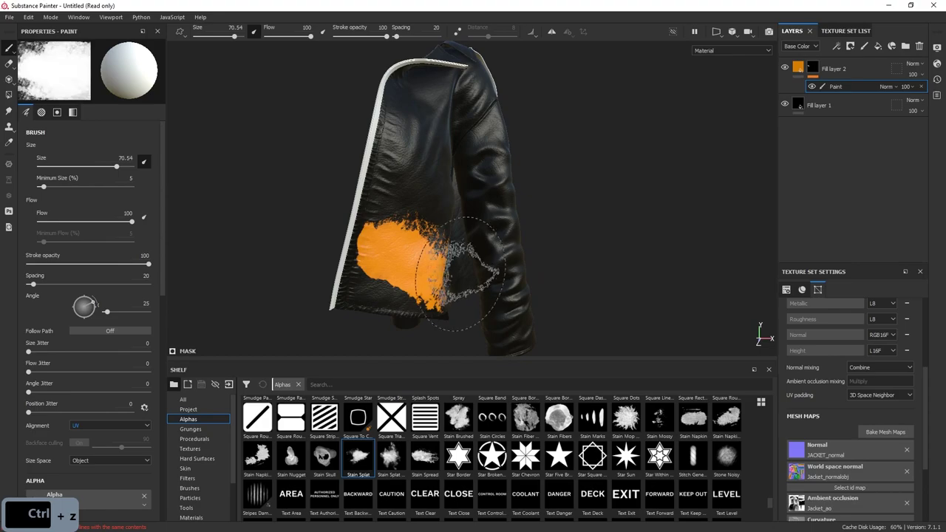
Step: Try larger Stain Splat stamps on the sleeve with brush size 89.47, flow 89 and varied rotation
left_click(496, 244)
mouse_move(502, 242)
left_mouse_down("alt")
mouse_move(623, 229)
mouse_move(576, 223)
mouse_move(571, 235)
left_mouse_up("alt")
key("ctrl+z")
left_click_drag(489, 217, 489, 211, "ctrl")
left_click(491, 221)
left_click_drag(492, 226, 507, 260, "alt")
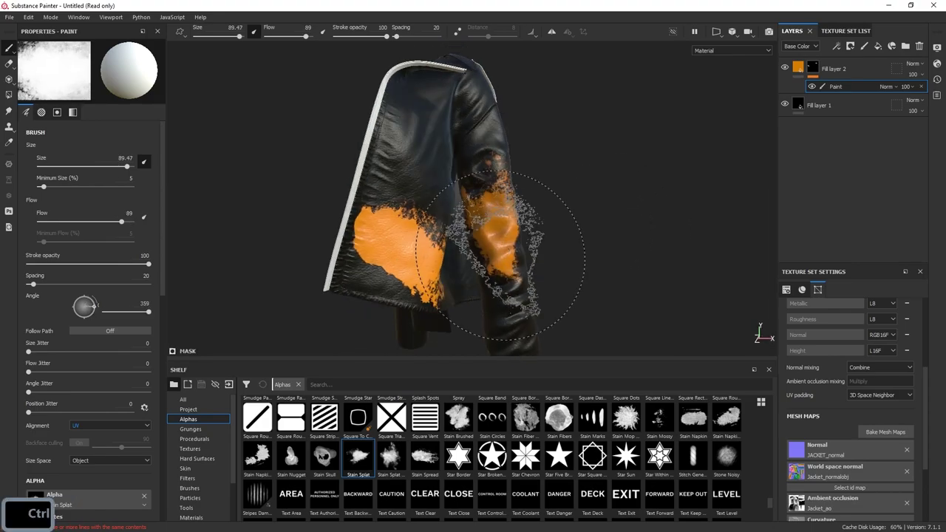
key("ctrl+z")
left_click(500, 250)
left_click_drag(587, 243, 580, 231, "alt")
key("ctrl+z")
Step: Stamp the Stain Splat alpha around the sleeve's elbow with the brush size at about 89
left_click(504, 229)
right_click_drag(506, 229, 520, 229, "ctrl")
key("ctrl+z")
left_click(498, 221)
mouse_move(549, 284)
left_mouse_down("alt")
mouse_move(555, 289)
mouse_move(564, 269)
left_mouse_up("alt")
middle_click_drag(581, 243, 619, 337, "alt")
Step: Try the Stain Napkin Island alpha on the upper front panel in the 3D view and undo the stamps
key("ctrl+z")
left_click_drag(467, 249, 444, 256, "alt")
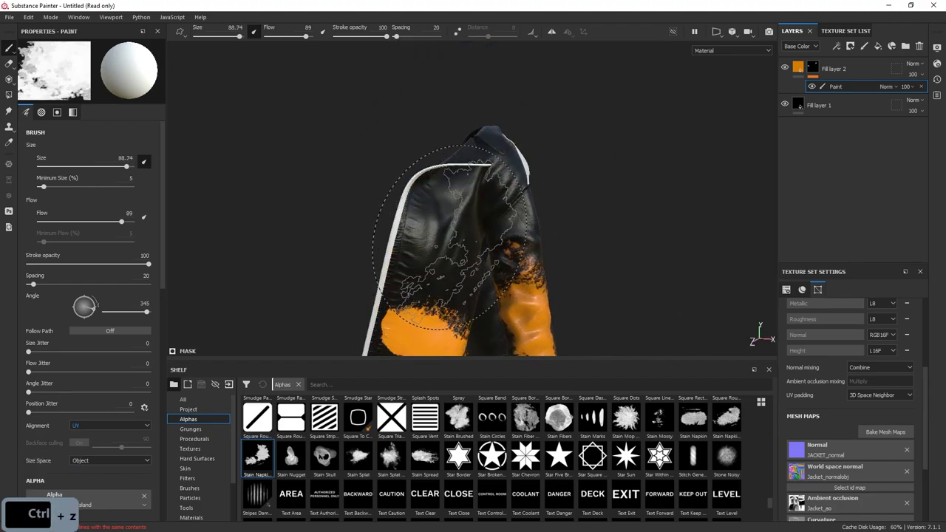
key("ctrl+z")
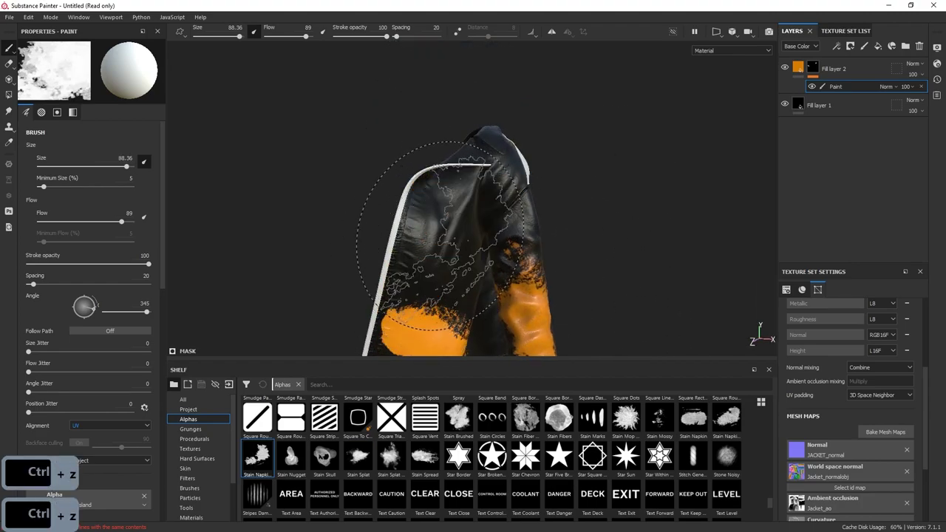
left_click_drag(445, 233, 441, 241, "alt")
Step: Show the 3D and 2D views side by side, with the front panel's UV area framed in the 2D view
key("F2")
key("F3")
key("F1")
right_click_drag(546, 179, 509, 67, "alt")
middle_click_drag(510, 67, 672, 238, "alt")
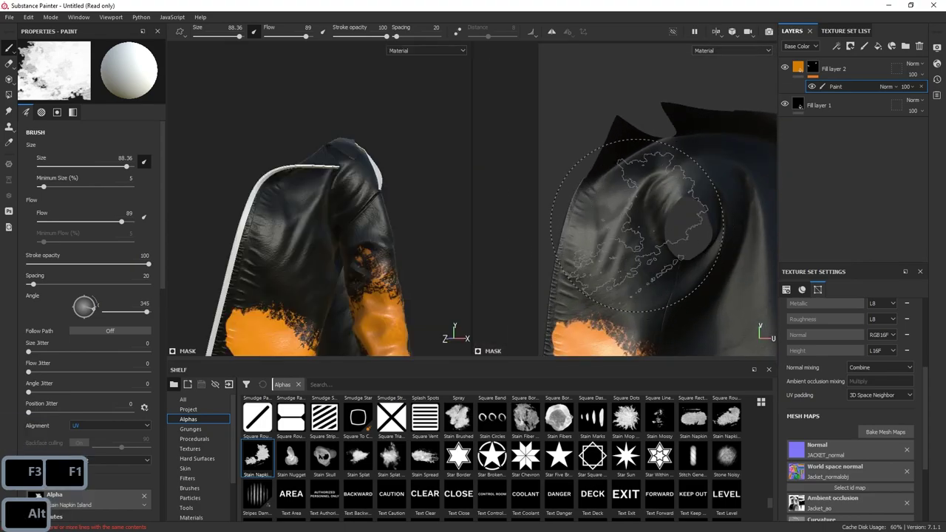
Step: Try stamping Stain Napkin Island on the upper front panel in the 2D view with the brush angle at 336
left_click_drag(609, 224, 608, 232, "ctrl")
left_click(608, 225)
key("ctrl+z")
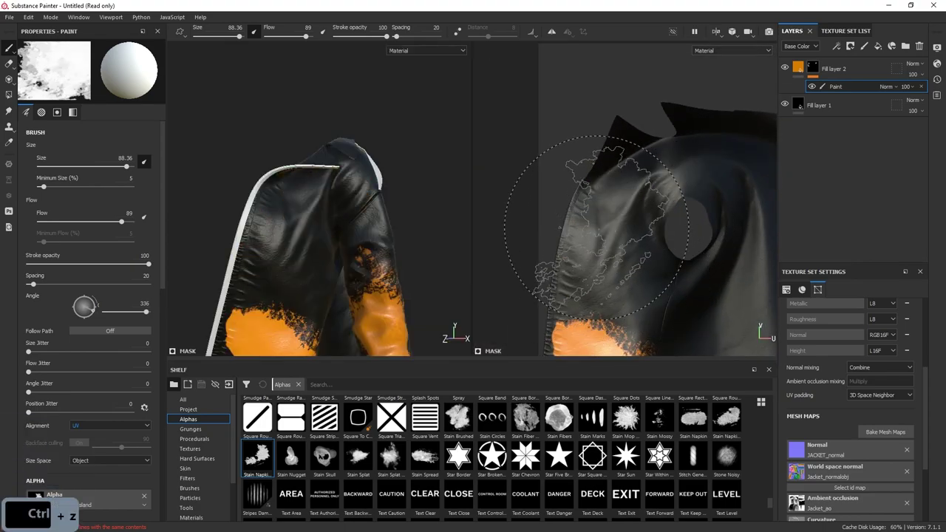
key("ctrl+y")
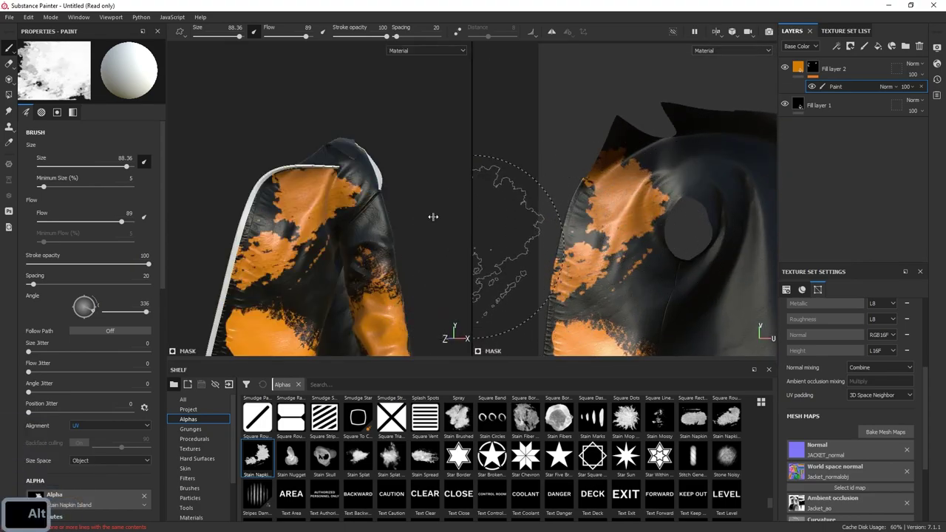
right_click_drag(447, 226, 419, 211, "alt")
middle_click_drag(420, 211, 399, 137, "alt")
left_click_drag(399, 137, 413, 144, "alt")
right_click_drag(413, 144, 463, 205, "alt")
mouse_move(463, 205)
left_mouse_down("alt")
mouse_move(436, 207)
mouse_move(467, 221)
left_mouse_up("alt")
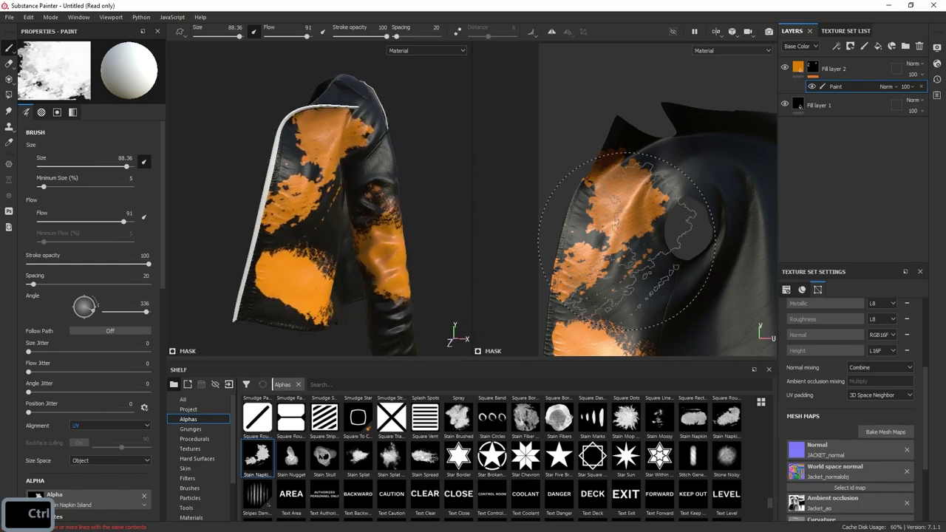
Step: Replace the upper front panel stain with a Stain Napkin Island stamp at brush size 88.36 and angle 315
left_click_drag(627, 241, 625, 228, "ctrl")
key("ctrl+z")
left_click(619, 226)
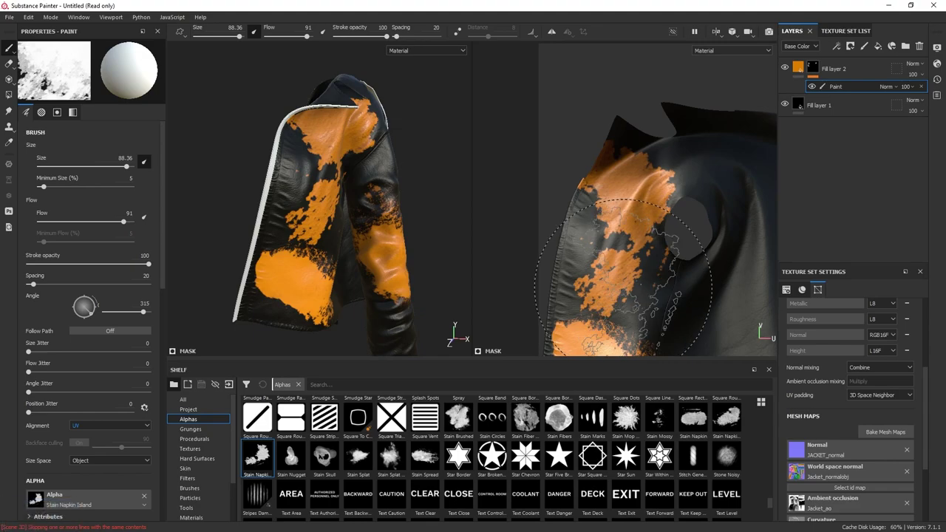
key("ctrl+z")
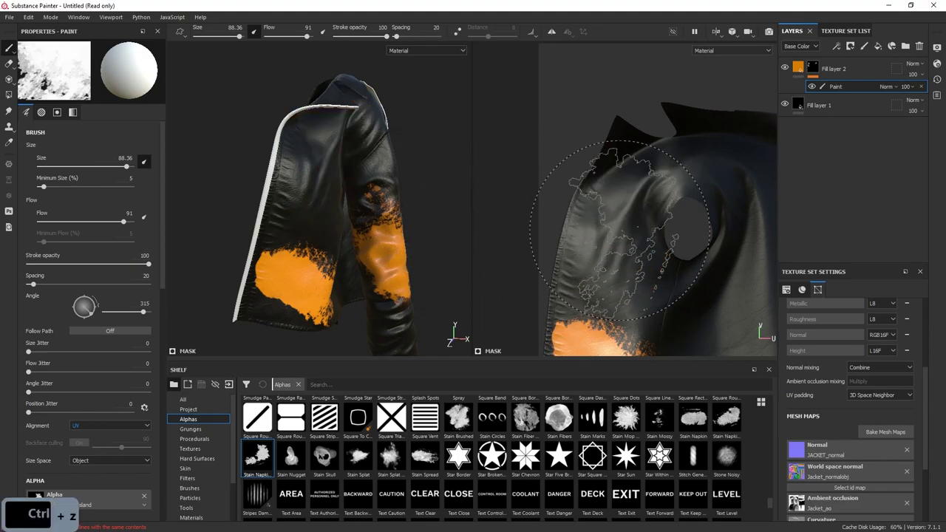
mouse_move(478, 217)
left_mouse_down("alt")
mouse_move(492, 208)
mouse_move(480, 216)
left_mouse_up("alt")
middle_click_drag(446, 200, 428, 161, "alt")
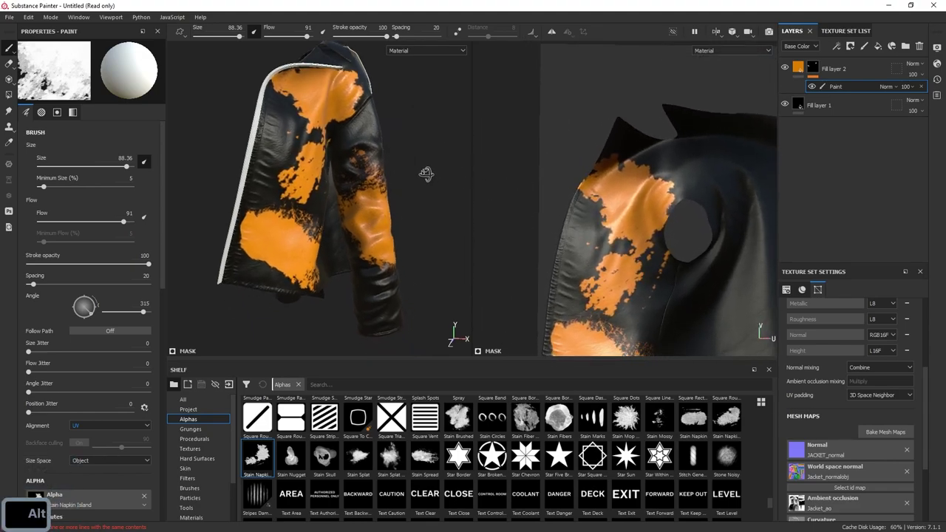
Step: Try more stain stamps on the lower sleeve and the UV area beside the lower front panel, and undo them
left_click_drag(428, 161, 443, 173, "alt")
mouse_move(380, 296)
left_mouse_down("alt")
mouse_move(369, 255)
mouse_move(455, 266)
left_mouse_up("alt")
left_click(361, 258)
key("ctrl+z")
right_click_drag(739, 318, 726, 330, "alt")
middle_click_drag(726, 331, 675, 270, "alt")
left_click(675, 270)
left_click_drag(326, 244, 425, 247, "alt")
key("ctrl+z")
right_click_drag(696, 278, 668, 266, "ctrl")
left_click(668, 266)
right_click_drag(310, 244, 113, 99, "alt")
middle_click_drag(310, 192, 369, 221, "alt")
left_click_drag(369, 221, 412, 213, "alt")
key("ctrl+z")
key("ctrl+z")
Step: Switch to the Stain Napkin alpha at brush size 71.57 and try a stamp over the lower front panel stain
left_click(693, 418)
left_click_drag(658, 270, 710, 270, "ctrl")
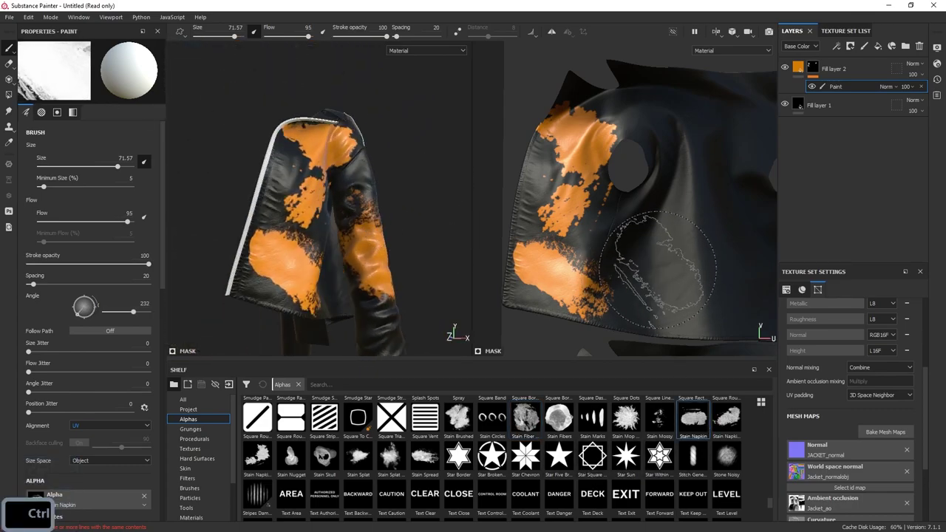
left_click(564, 275)
left_click_drag(370, 280, 348, 283, "alt")
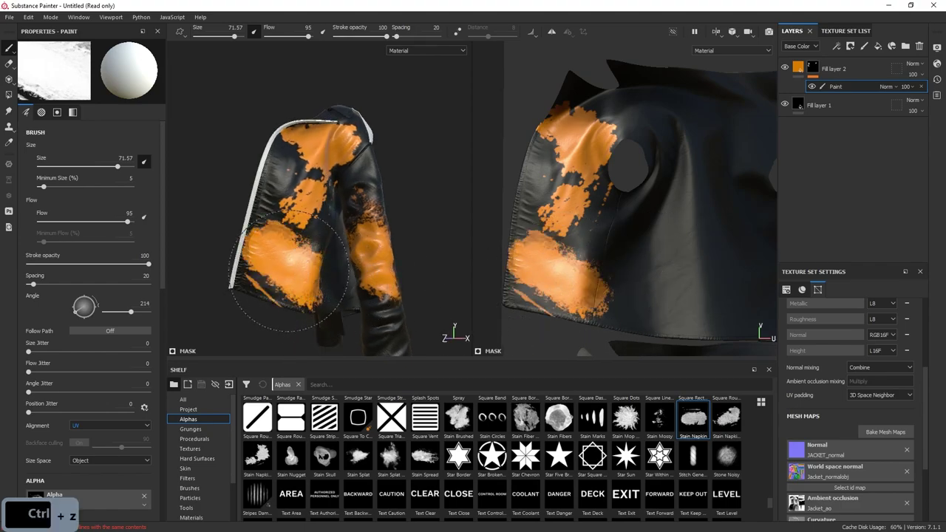
key("ctrl+z")
Step: Try Stain Napkin stamps on the lower sleeve above the cuff with the brush angle at 108
middle_click_drag(385, 204, 376, 110, "alt")
left_click_drag(387, 235, 382, 251, "ctrl")
left_click(380, 247)
left_click_drag(407, 203, 442, 198, "alt")
right_click_drag(442, 198, 461, 287, "alt")
left_click(377, 284)
left_click_drag(401, 220, 429, 211, "alt")
right_click_drag(429, 211, 401, 148, "alt")
left_click_drag(425, 177, 445, 184, "alt")
right_click_drag(446, 184, 443, 259, "alt")
key("ctrl+z")
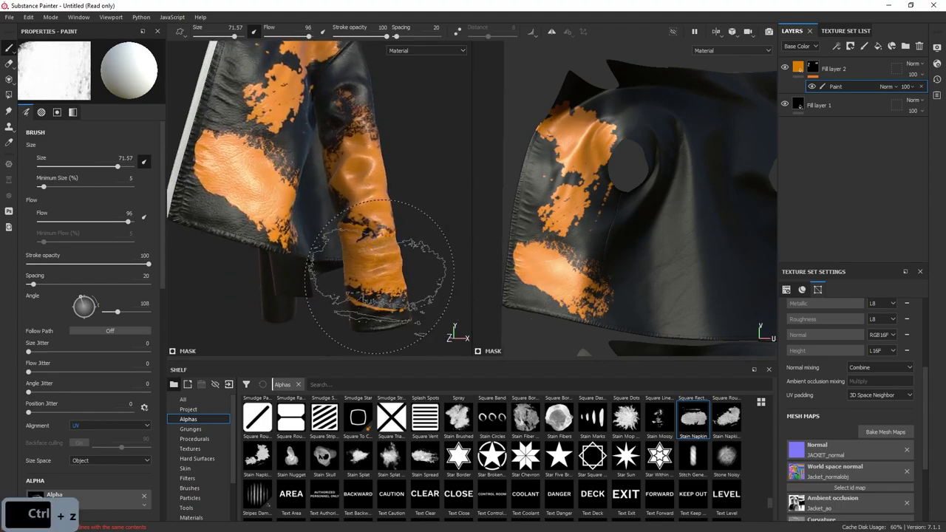
Step: Reduce the brush size to 58.96 and try Stain Napkin stamps on the lower sleeve at angle 75
left_click_drag(382, 276, 403, 251, "alt")
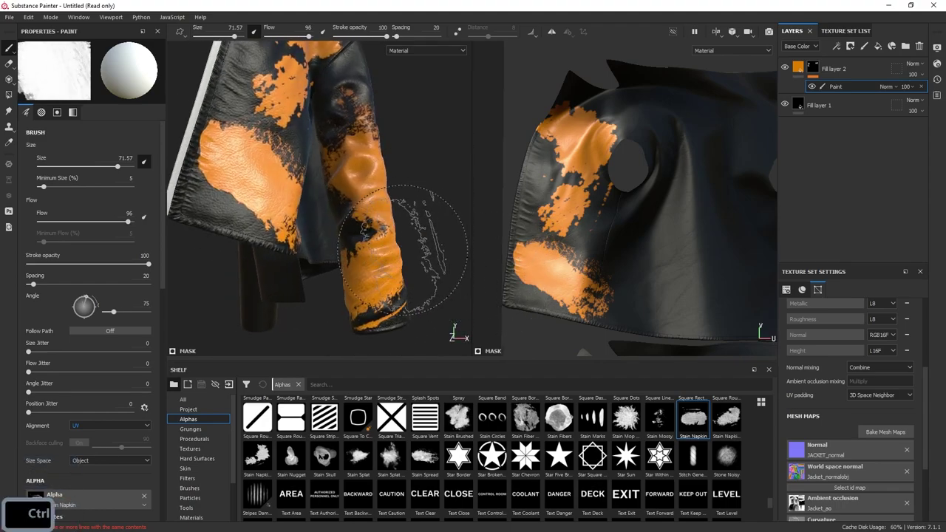
right_click_drag(376, 280, 358, 280, "ctrl")
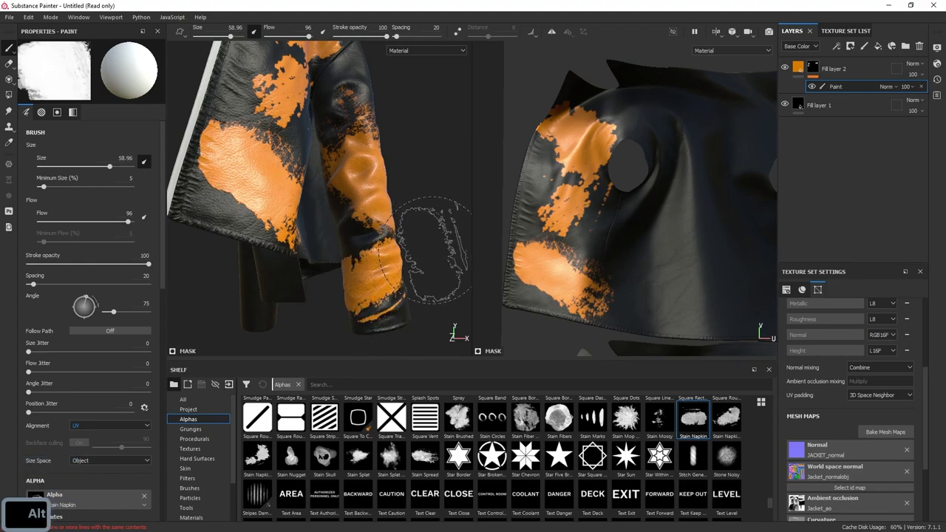
right_click_drag(432, 250, 407, 185, "alt")
left_click_drag(407, 185, 425, 187, "alt")
right_click_drag(425, 187, 382, 266, "alt")
key("ctrl+z")
key("ctrl+z")
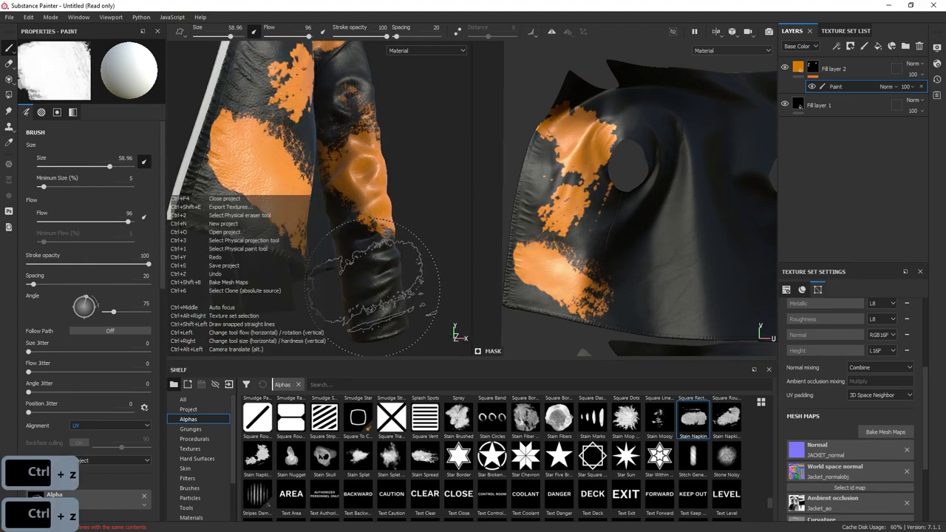
Step: Stamp the Stain Napkin alpha on the lower sleeve near the cuff with flow 98 and the brush angle at 71
left_click_drag(372, 288, 372, 300, "ctrl")
right_click_drag(430, 250, 448, 166, "alt")
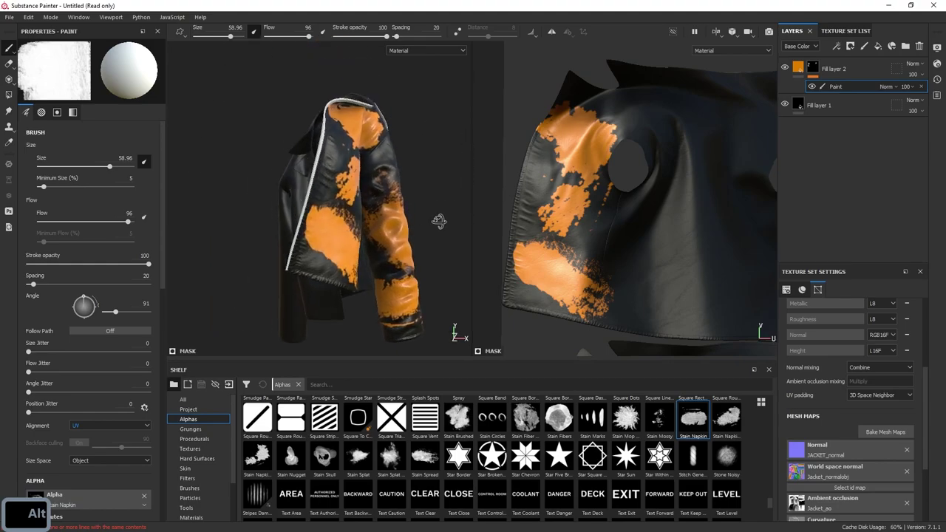
right_click_drag(415, 233, 387, 288, "alt")
key("ctrl+z")
right_click_drag(406, 228, 413, 144, "alt")
middle_click_drag(413, 144, 433, 190, "alt")
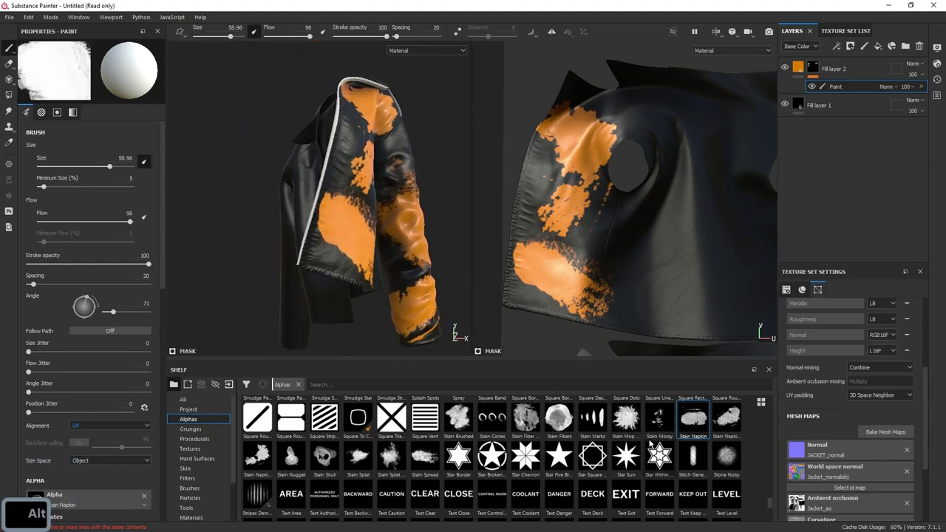
Step: Try the Stain Mossy alpha on the jacket's front with the brush size at 58.96 and undo the stamps
left_click(665, 421)
left_click_drag(420, 227, 403, 238, "alt")
key("ctrl+z")
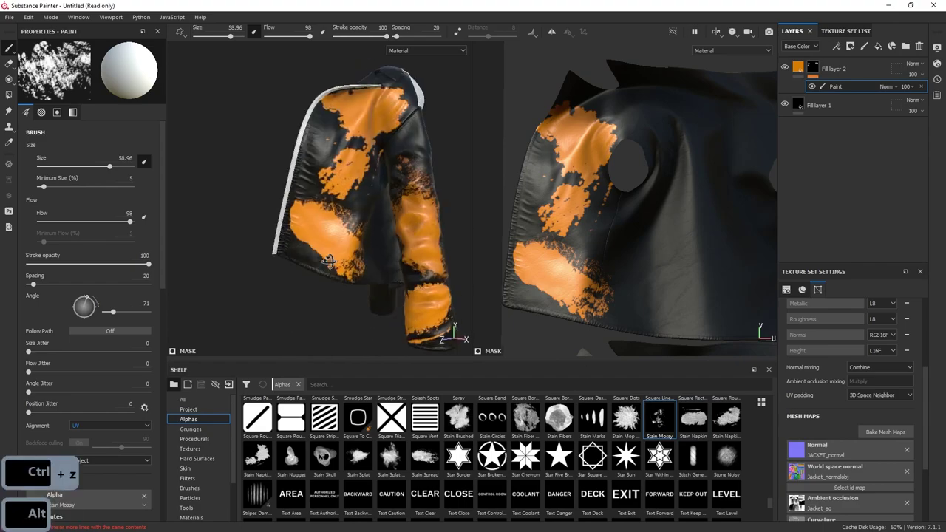
right_click_drag(444, 230, 481, 295, "alt")
left_click_drag(428, 295, 362, 310, "alt")
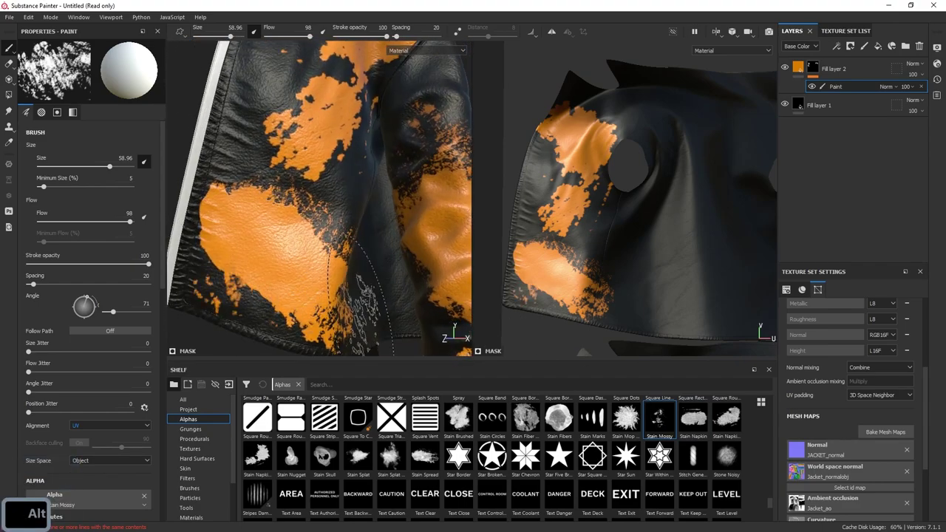
key("ctrl+z")
Step: Try smaller, rotated Stain Mossy stamps around the lower front panel stain with the brush size at 50.38
middle_click_drag(284, 92, 312, 222, "alt")
mouse_move(349, 232)
left_mouse_down("ctrl")
mouse_move(350, 210)
mouse_move(377, 236)
left_mouse_up("ctrl")
left_click(350, 222)
right_click_drag(377, 237, 333, 288, "alt")
middle_click_drag(329, 318, 332, 181, "alt")
left_click_drag(332, 181, 329, 178, "ctrl")
key("ctrl+z")
left_click_drag(313, 47, 278, 111, "alt")
right_click_drag(255, 133, 317, 159, "alt")
left_click(292, 177)
middle_click_drag(318, 159, 319, 236, "alt")
key("ctrl+z")
key("ctrl+z")
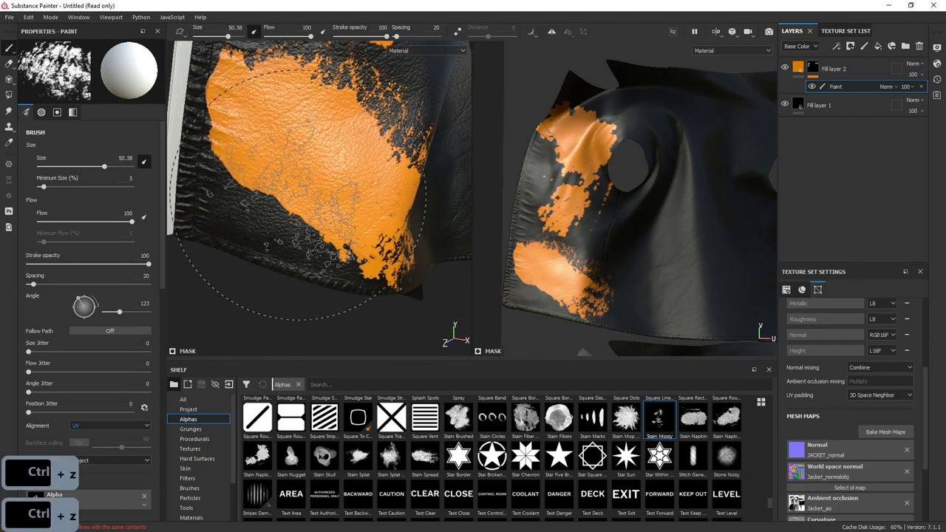
Step: Try Drips Top stamps below the lower front panel stain at brush size 22.41 and angle 19, and undo them
right_click_drag(287, 209, 243, 86, "alt")
left_click_drag(244, 86, 376, 113, "alt")
right_click_drag(317, 195, 396, 235, "alt")
key("ctrl+z")
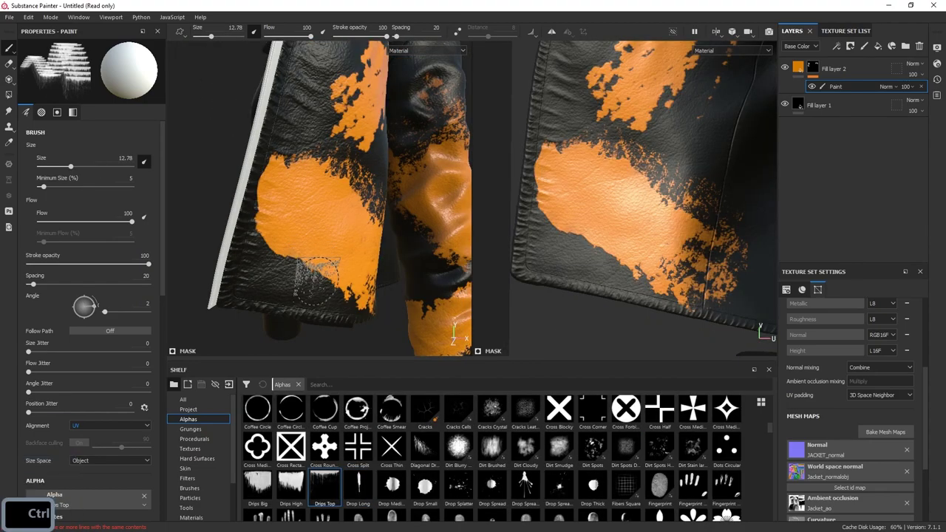
left_click_drag(316, 289, 323, 249, "alt")
right_click_drag(322, 249, 346, 266, "alt")
left_click_drag(296, 275, 296, 292, "ctrl")
key("ctrl+z")
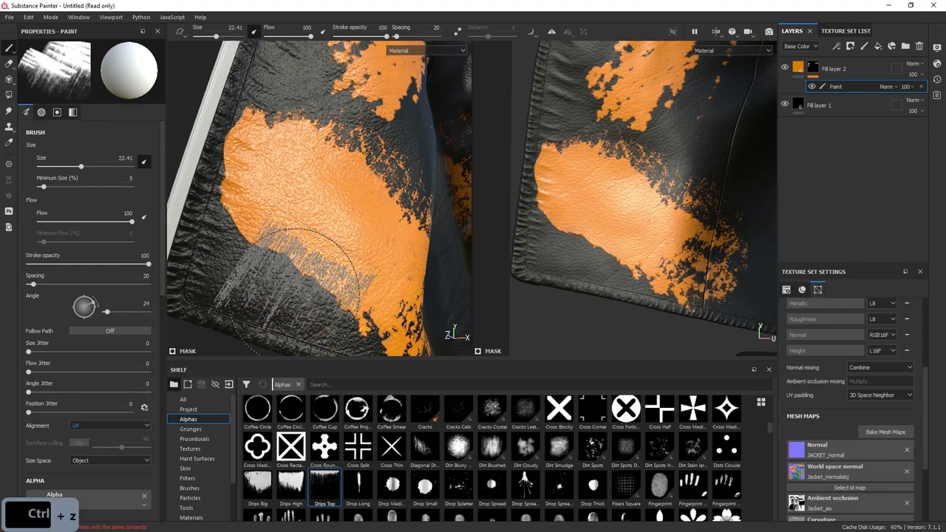
mouse_move(295, 288)
right_mouse_down("alt")
mouse_move(185, 122)
mouse_move(302, 276)
right_mouse_up("alt")
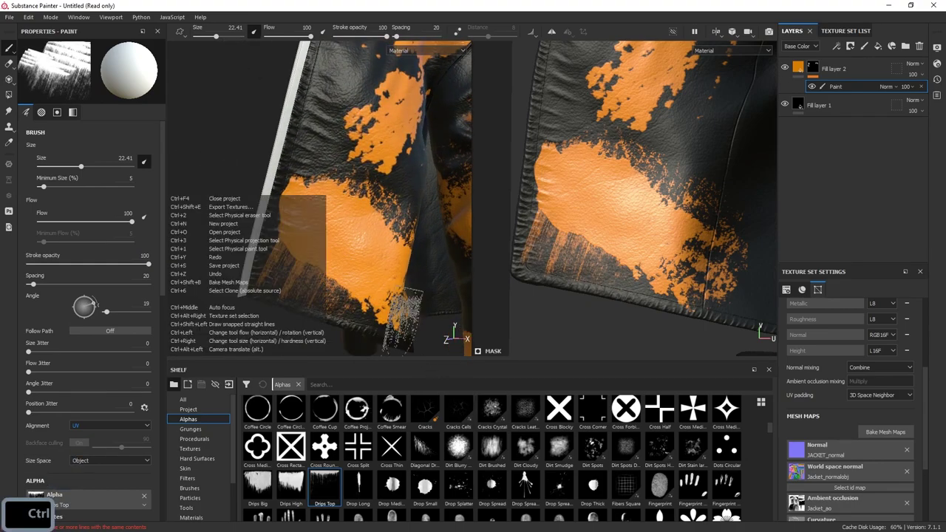
key("ctrl+z")
key("ctrl+z")
key("ctrl+z")
key("ctrl+z")
Step: Try masking out part of the lower front panel stain with a black Drips Top stamp
mouse_move(435, 308)
left_mouse_down("alt")
mouse_move(396, 316)
mouse_move(414, 307)
left_mouse_up("alt")
key("x")
left_click(352, 216)
key("ctrl+z")
right_click_drag(366, 254, 378, 256, "alt")
middle_click_drag(379, 255, 351, 206, "alt")
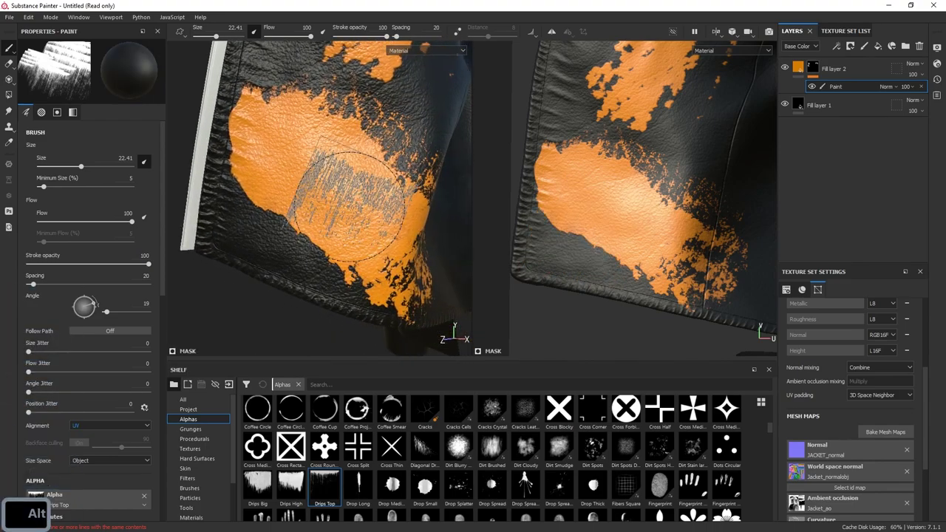
Step: Stamp white Diagonal Drips below the lower front panel stain with brush size 41.91, flow 98 and angle 357
right_click_drag(217, 413, 519, 460, "alt")
left_click(425, 448)
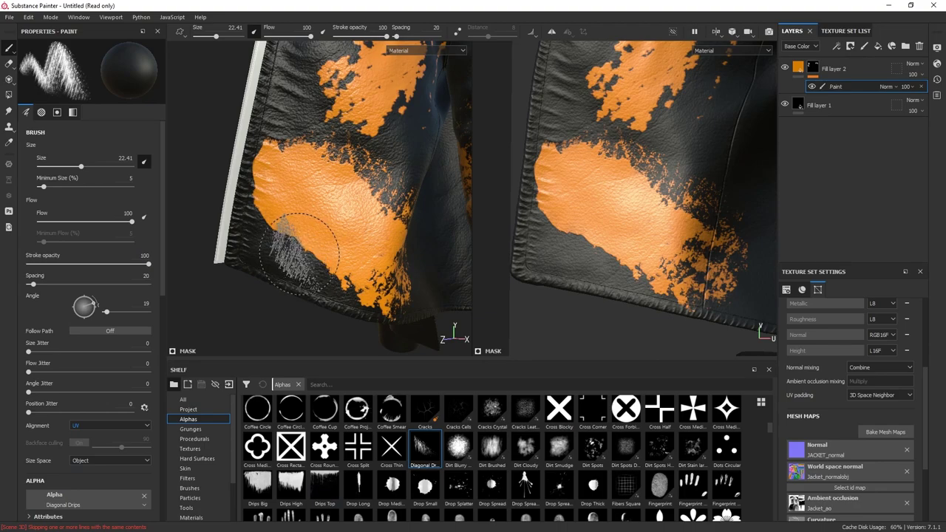
key("x")
left_click(313, 253)
key("ctrl+z")
right_click_drag(315, 255, 355, 255, "ctrl")
left_click_drag(312, 255, 309, 273, "ctrl")
left_click(309, 255)
key("ctrl+z")
left_click(323, 264)
mouse_move(373, 251)
left_mouse_down("alt")
mouse_move(394, 247)
mouse_move(380, 250)
left_mouse_up("alt")
right_click_drag(380, 250, 186, 113, "alt")
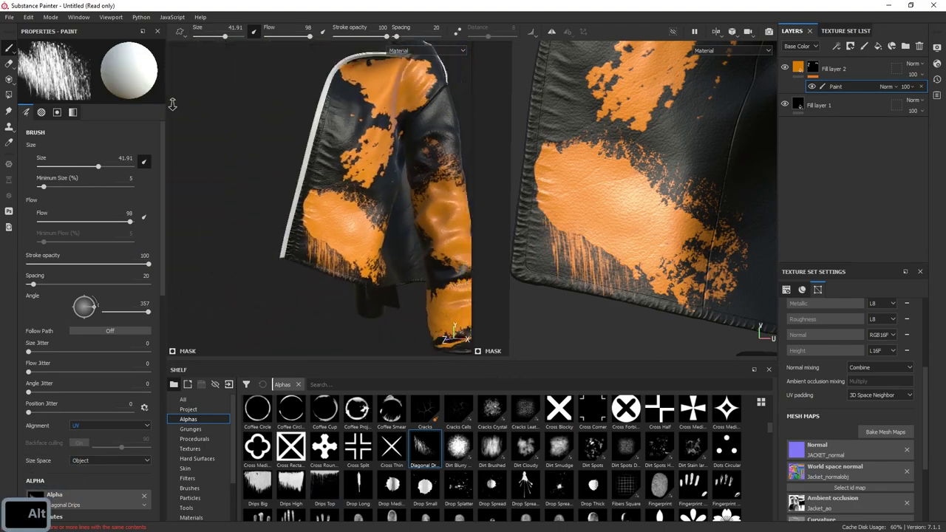
Step: Try a Drop Spread Small stamp beside the upper front panel stain and undo it
left_click_drag(452, 275, 417, 279, "alt")
mouse_move(417, 284)
right_mouse_down("alt")
mouse_move(440, 237)
mouse_move(496, 310)
right_mouse_up("alt")
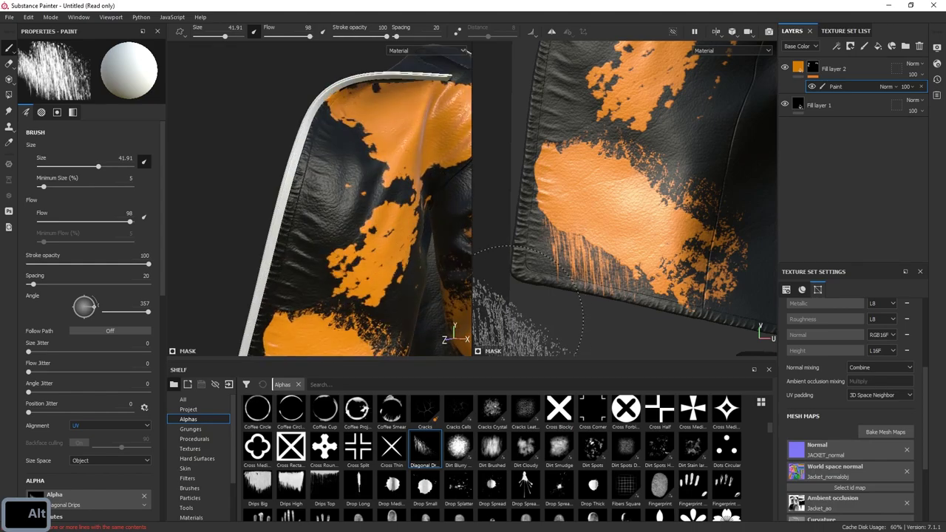
left_click(531, 489)
key("ctrl+z")
left_click(431, 227)
left_click_drag(431, 229, 406, 269, "alt")
key("ctrl+z")
right_click_drag(400, 233, 276, 177, "alt")
left_click_drag(276, 177, 427, 220, "alt")
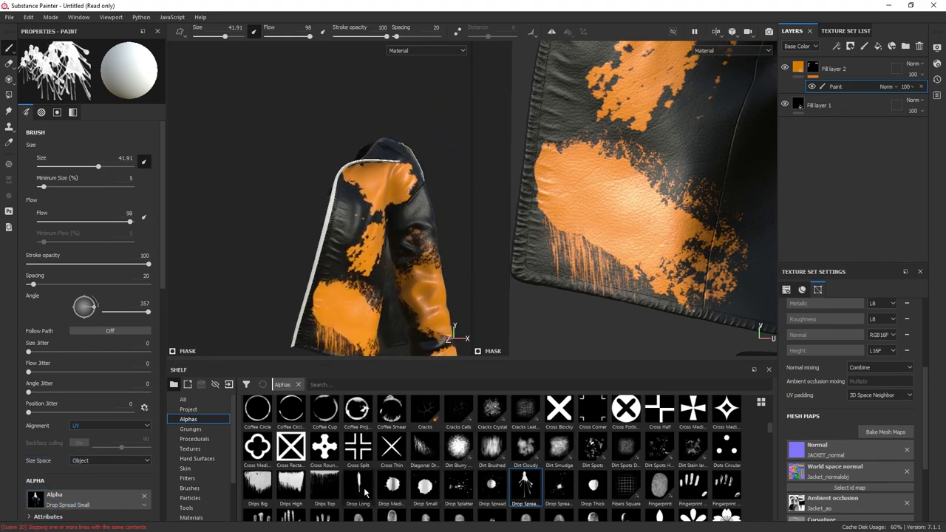
Step: Try a Drop Spread Wide stamp on the front panel at brush size 51.72 and angle 61, and undo it
scroll(767, 423, "up", 5)
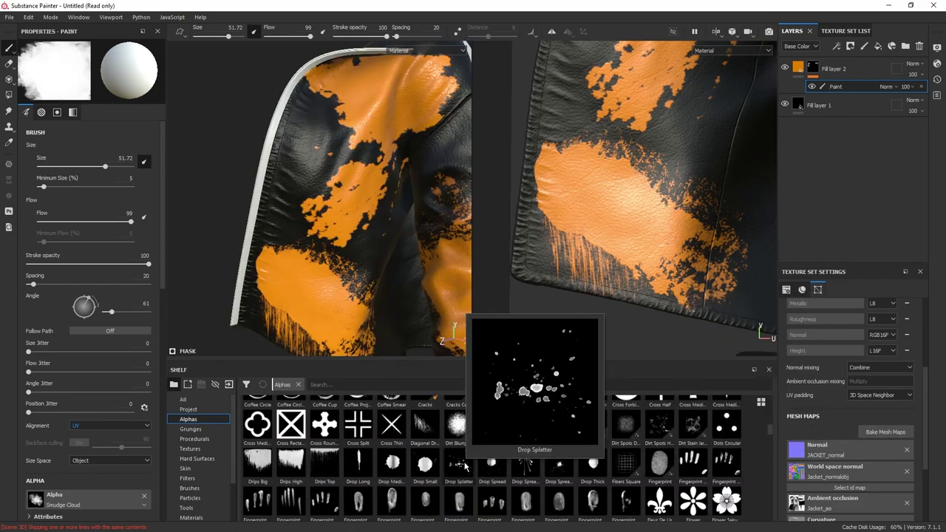
left_click(558, 465)
left_click_drag(341, 206, 359, 232, "alt")
key("ctrl+z")
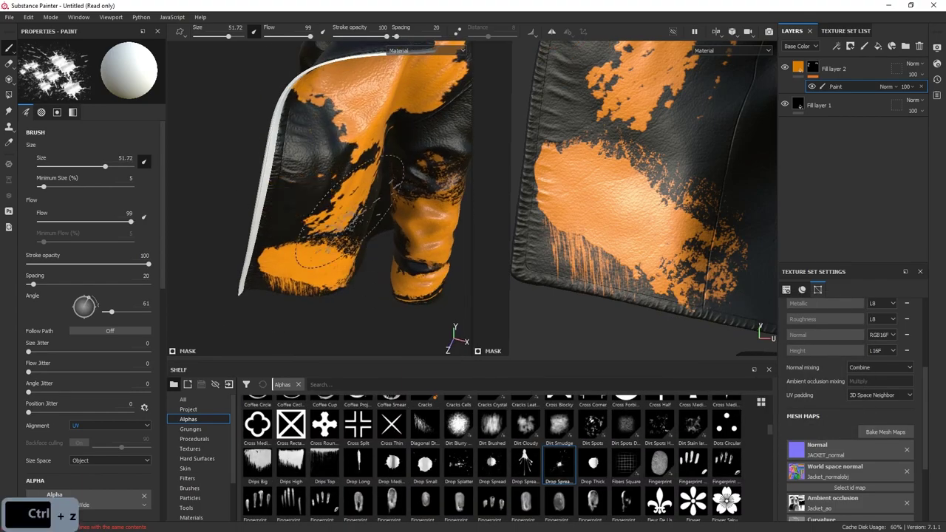
Step: Stamp white Drop Spread Wide splatter beside the upper front panel stain at brush size 70.03 and angle 74, undoing the surplus stamp
right_click_drag(327, 171, 365, 171, "ctrl")
mouse_move(362, 171)
left_mouse_down("alt")
mouse_move(347, 185)
mouse_move(318, 141)
mouse_move(358, 189)
left_mouse_up("alt")
left_click(325, 122)
left_click_drag(303, 164, 307, 107, "alt")
middle_click_drag(307, 107, 310, 146, "alt")
key("ctrl+z")
mouse_move(310, 133)
left_mouse_down("alt")
mouse_move(343, 140)
mouse_move(333, 145)
mouse_move(330, 122)
left_mouse_up("alt")
mouse_move(405, 213)
left_mouse_down("alt")
mouse_move(385, 201)
mouse_move(411, 196)
left_mouse_up("alt")
right_click_drag(411, 196, 237, 77, "alt")
left_click_drag(346, 138, 362, 140, "alt")
mouse_move(362, 141)
right_mouse_down("alt")
mouse_move(468, 218)
mouse_move(475, 274)
right_mouse_up("alt")
middle_click_drag(470, 275, 445, 225, "alt")
Step: Try masking out parts of the front panel stains with black Drop Spread Wide stamps, and undo them
key("x")
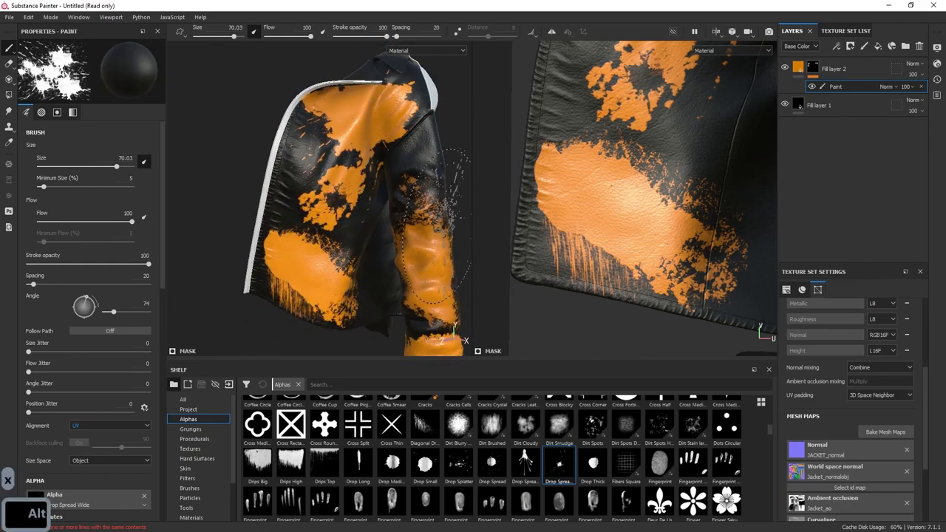
scroll(446, 219, "up", 5)
right_click_drag(452, 220, 355, 154, "alt")
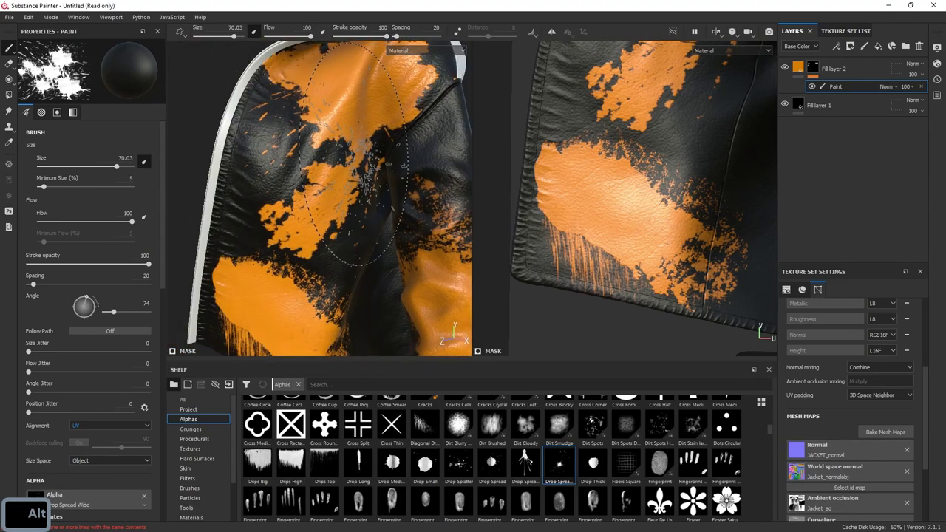
right_click_drag(455, 218, 413, 194, "alt")
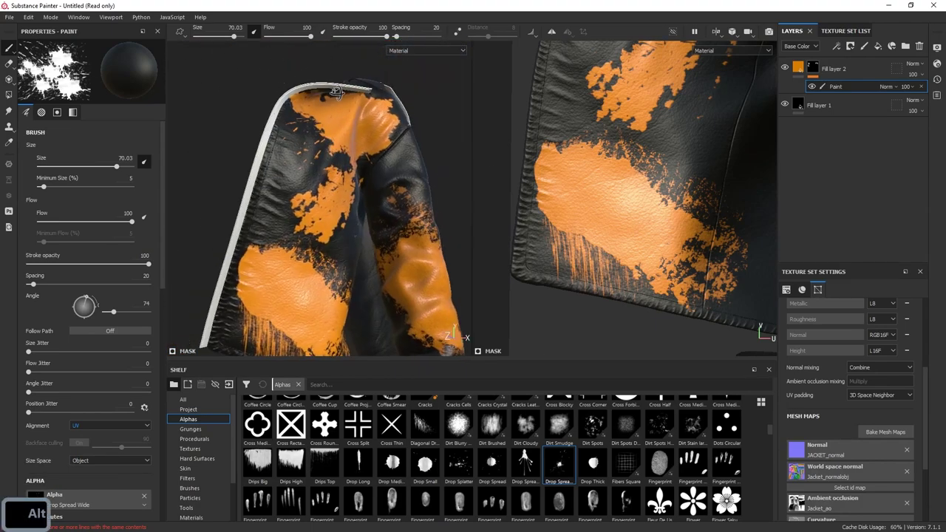
middle_click_drag(402, 203, 414, 140, "alt")
right_click_drag(296, 207, 314, 225, "alt")
left_click(294, 233)
left_click_drag(317, 247, 343, 254, "alt")
key("ctrl+z")
right_click_drag(344, 255, 416, 123, "alt")
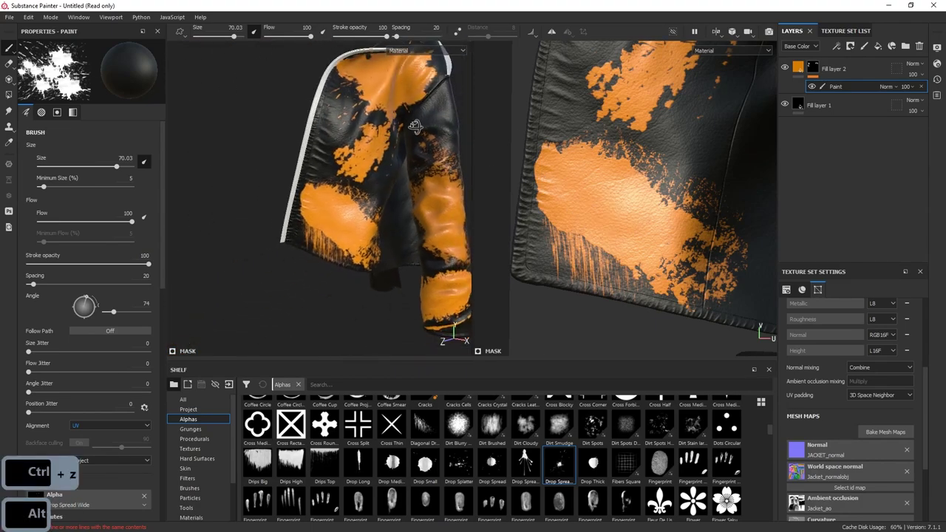
left_click_drag(441, 140, 431, 135, "alt")
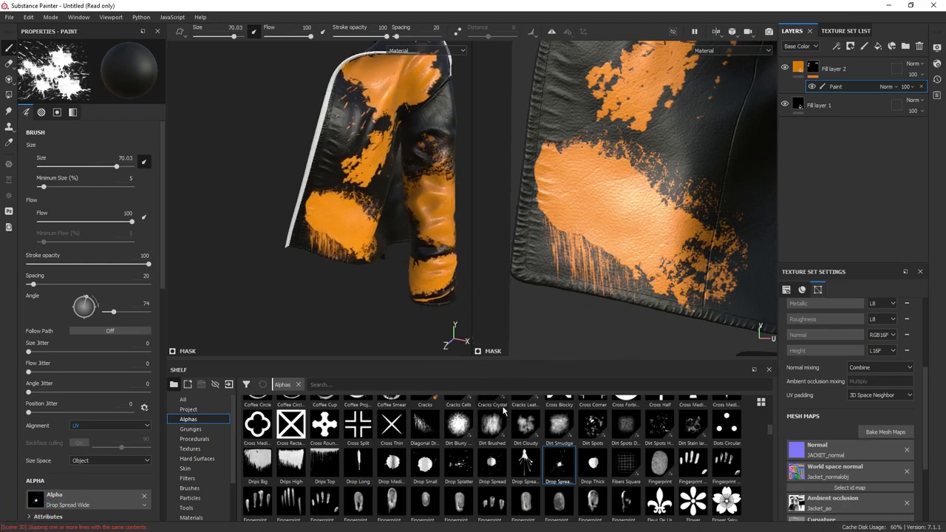
Step: Stamp white Diagonal Drips below the upper front panel stain at brush size 70.03, flow 98 and angle 332, undoing the trial stamps
mouse_move(504, 412)
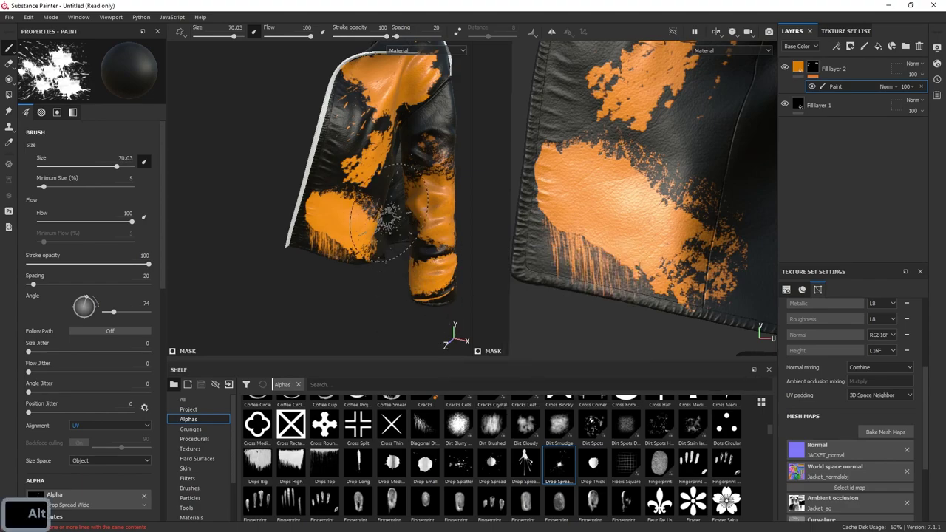
middle_click_drag(424, 177, 419, 252, "alt")
right_click_drag(418, 252, 430, 296, "alt")
left_click(425, 426)
left_click_drag(340, 199, 338, 214, "ctrl")
key("x")
key("ctrl+z")
left_click_drag(343, 179, 344, 188, "ctrl")
left_click(346, 188)
mouse_move(397, 294)
left_mouse_down("alt")
mouse_move(375, 247)
mouse_move(400, 224)
mouse_move(380, 204)
left_mouse_up("alt")
mouse_move(380, 205)
right_mouse_down("alt")
mouse_move(338, 162)
mouse_move(376, 263)
right_mouse_up("alt")
left_click(377, 264)
key("ctrl+z")
key("ctrl+z")
left_click_drag(343, 179, 344, 183, "ctrl")
left_click(344, 182)
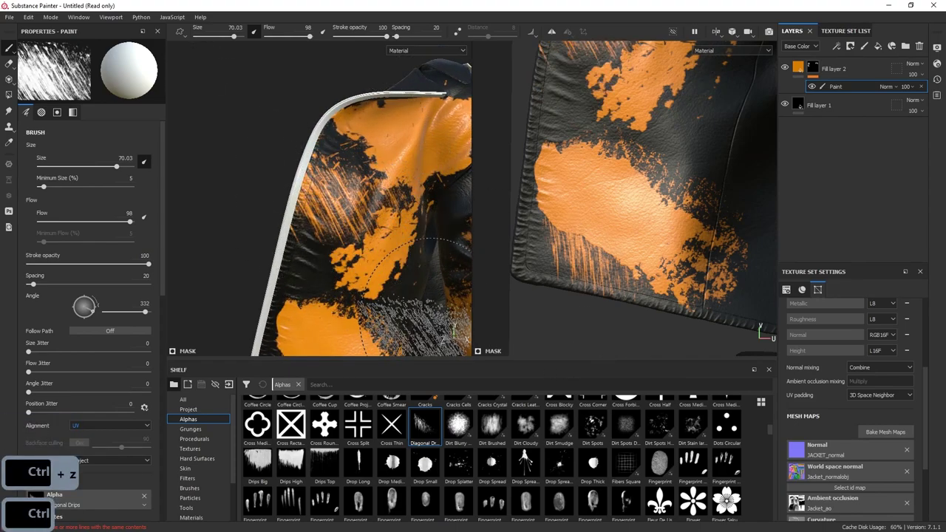
right_click_drag(381, 196, 475, 281, "alt")
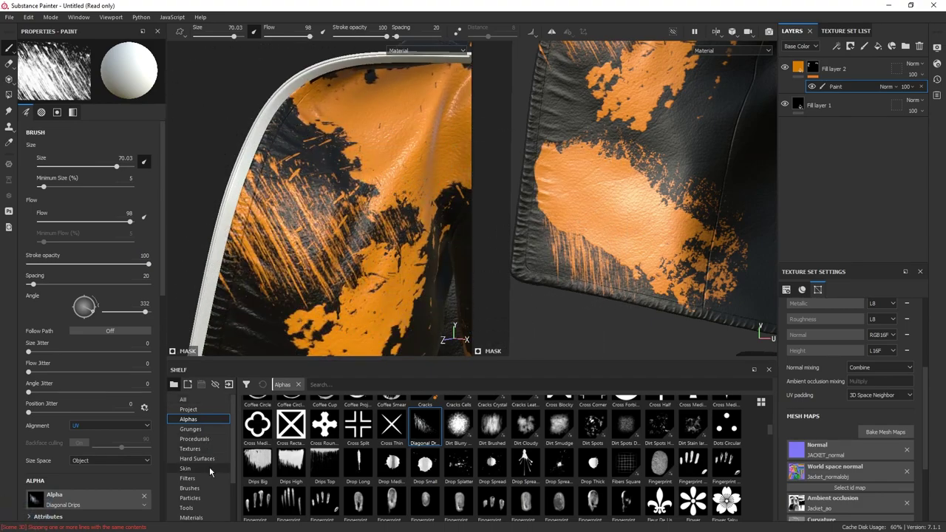
Step: Paint out the top part of the new drips with the Basic Soft brush in black at size 10
left_click(191, 488)
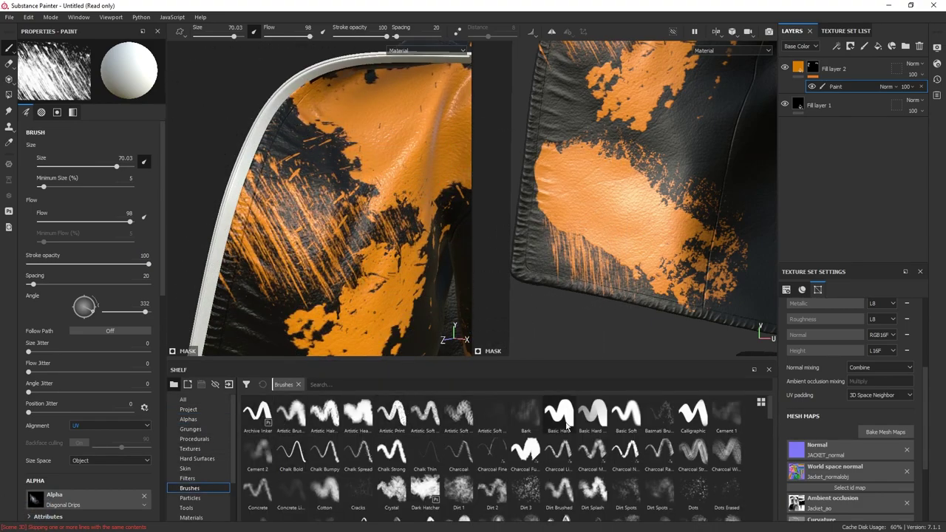
left_click(626, 417)
key("ctrl+z")
key("x")
left_click_drag(327, 193, 312, 184)
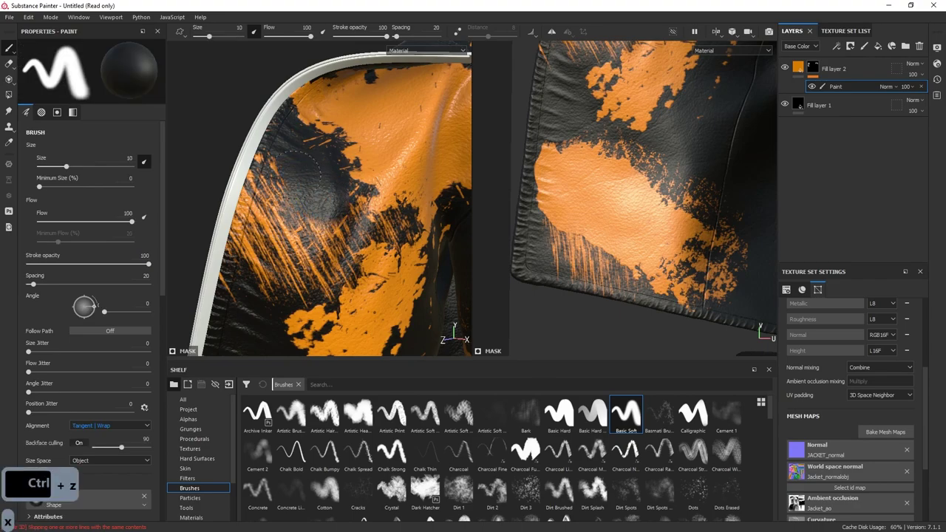
Step: Erase the remaining drips next to the upper front panel stain with the black Basic Soft brush at size 6.07
middle_click_drag(628, 81, 648, 207, "alt")
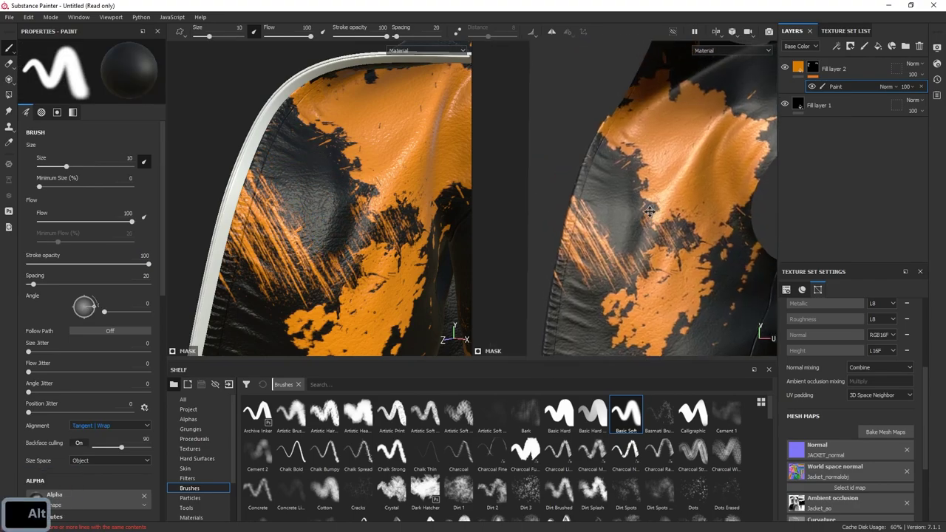
right_click_drag(648, 206, 633, 231, "alt")
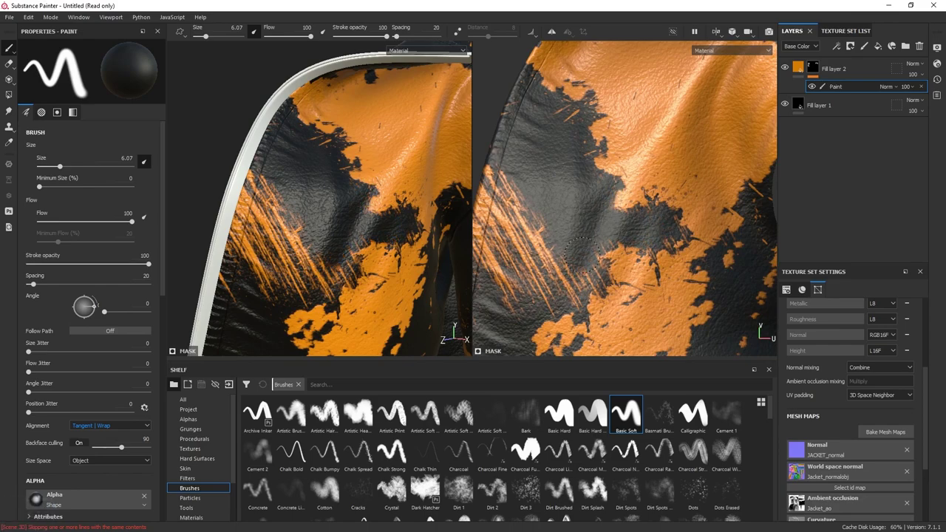
middle_click_drag(535, 221, 572, 196, "alt")
right_click_drag(573, 195, 525, 218, "alt")
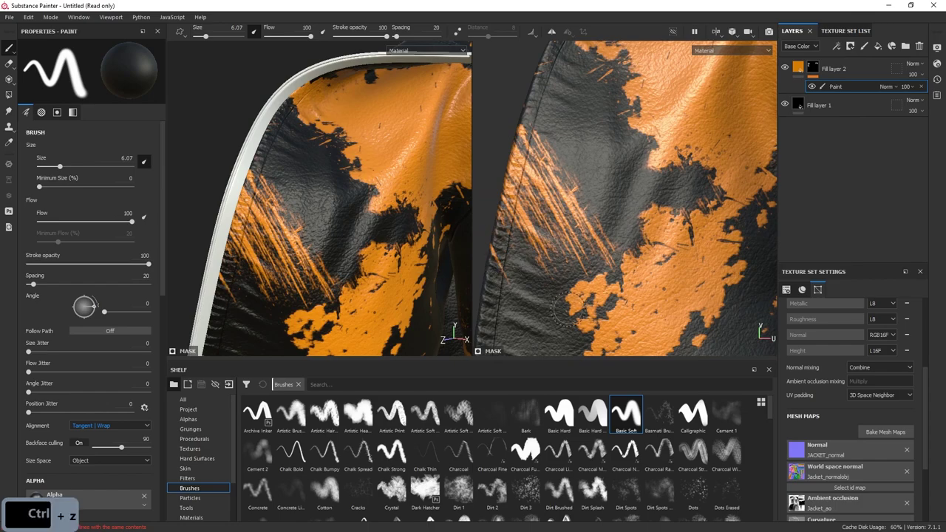
Step: Try masking the lower front panel stain with black Diagonal Drips at spacing 167, angle 140 and Follow Path on, and undo it
right_click_drag(260, 127, 354, 205, "alt")
left_click_drag(354, 205, 383, 189, "alt")
right_click_drag(383, 189, 392, 196, "alt")
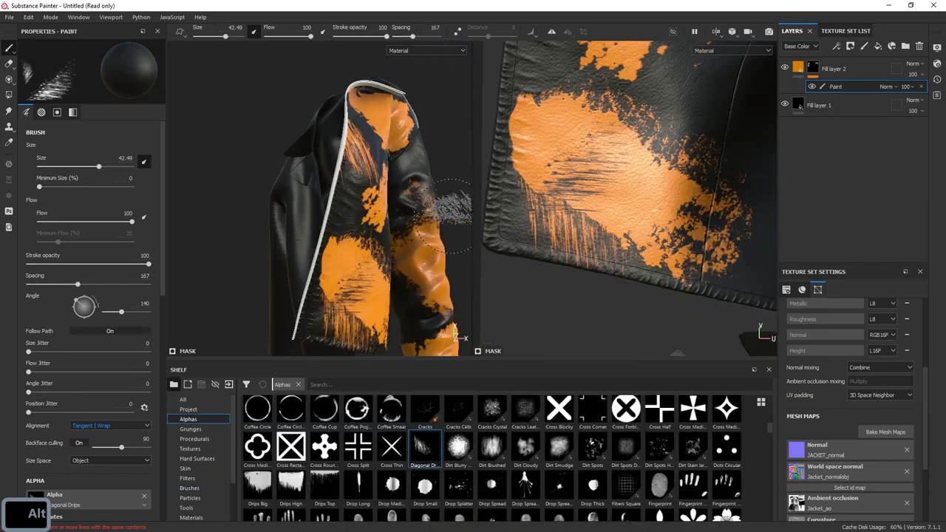
key("ctrl+z")
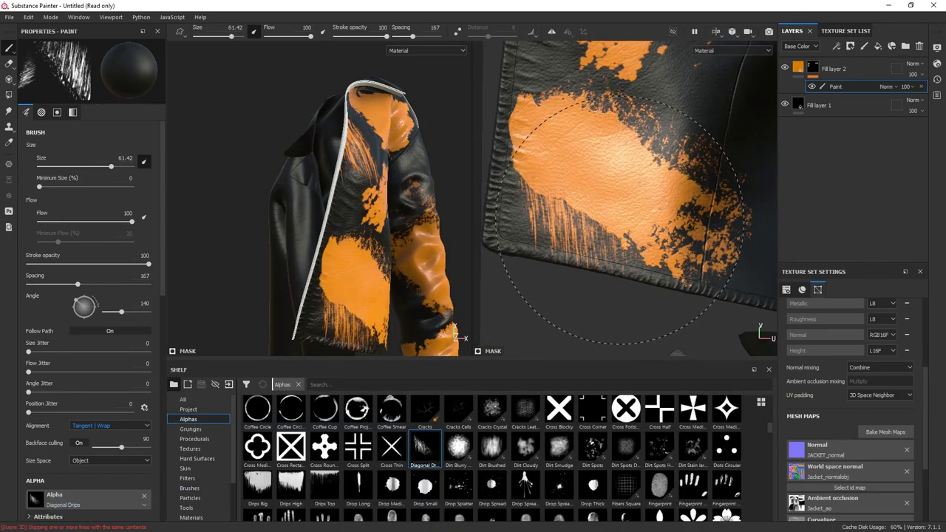
left_click_drag(617, 214, 691, 244)
key("ctrl+z")
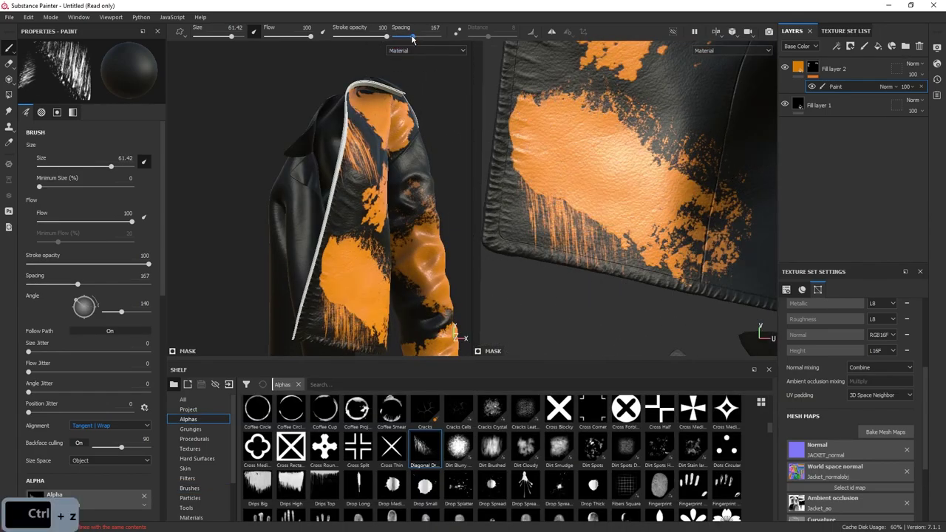
Step: Set the brush spacing to 5 and try black Diagonal Drips over the lower front panel stain, undoing the strokes
left_click_drag(413, 36, 393, 36)
key("ctrl+z")
left_click_drag(588, 165, 618, 193)
key("ctrl+z")
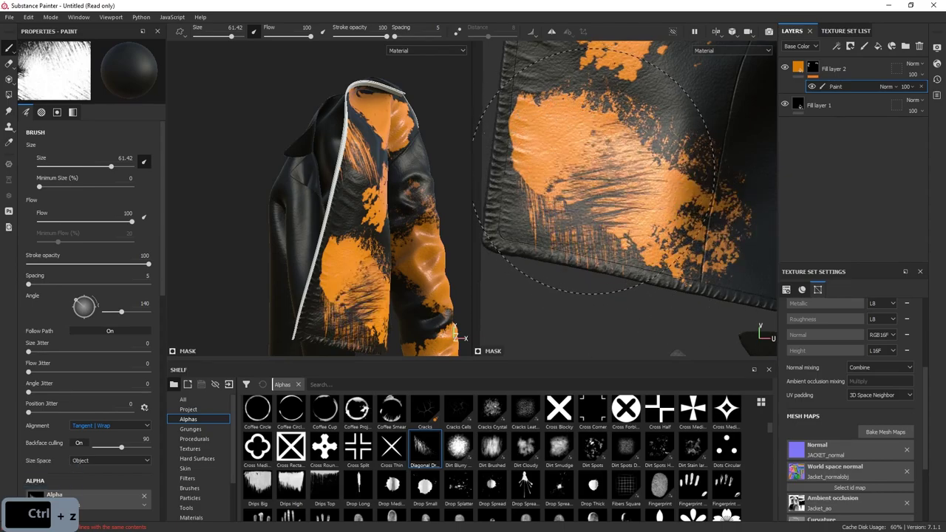
key("ctrl+z")
Step: Try a black Diagonal Drips stamp on the lower front panel stain with flow 95, and undo it
mouse_move(369, 207)
left_mouse_down("alt")
mouse_move(417, 206)
mouse_move(373, 209)
left_mouse_up("alt")
right_click_drag(373, 208, 399, 214, "alt")
key("ctrl+z")
left_click_drag(596, 150, 591, 151, "ctrl")
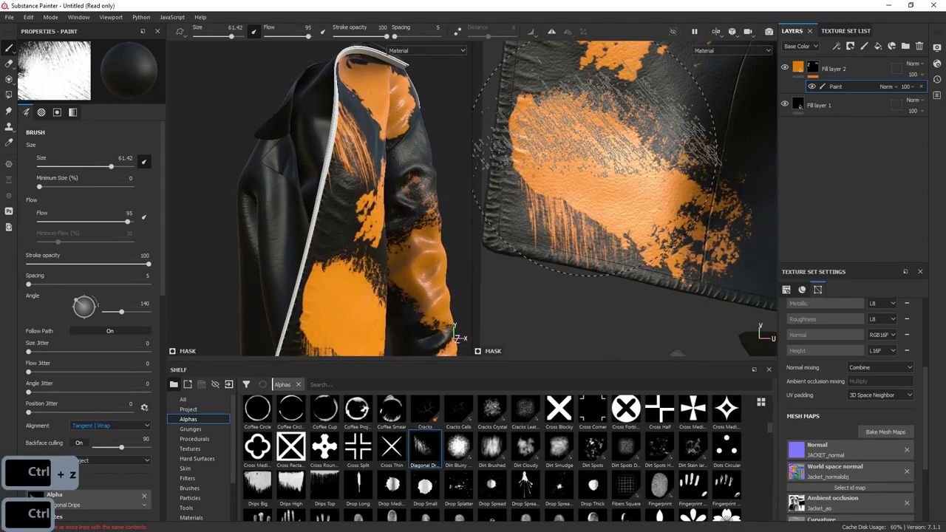
left_click(591, 166)
left_click_drag(417, 215, 369, 229, "alt")
key("ctrl+z")
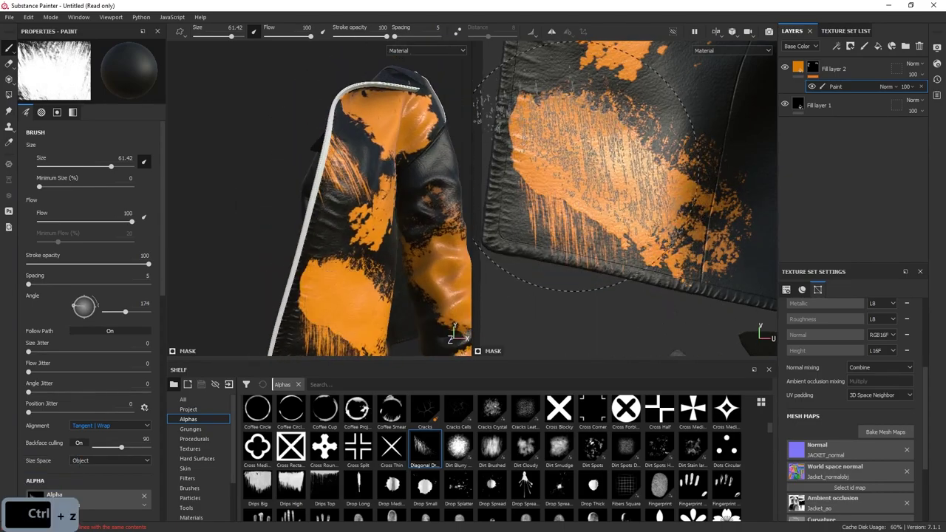
Step: Undo the black Diagonal Drips stamp made at angle 174 on the lower front panel stain
left_click_drag(331, 182, 305, 161, "alt")
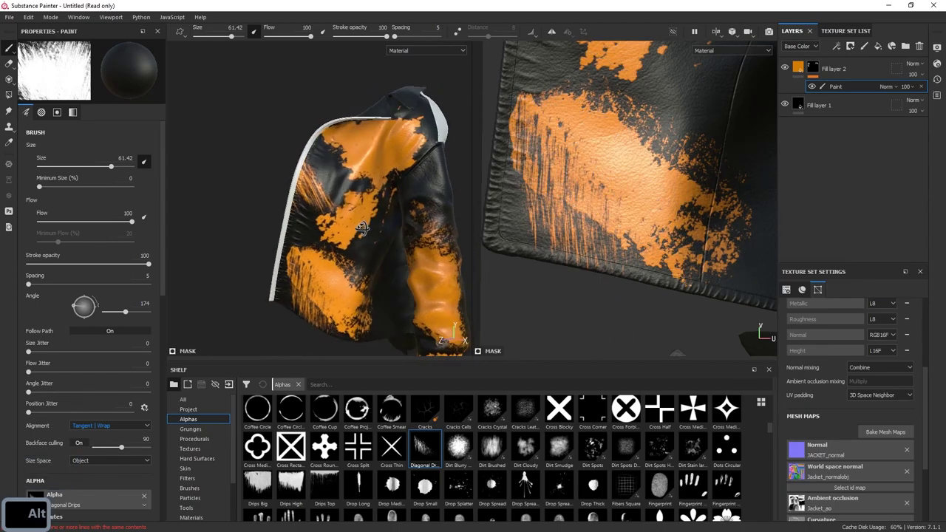
key("ctrl+z")
key("ctrl+z")
Step: Try black Diagonal Drips stamps at flow 99 and angle 162 on the lower front panel stain, and undo them
left_click(588, 157)
key("ctrl+z")
left_click(592, 161)
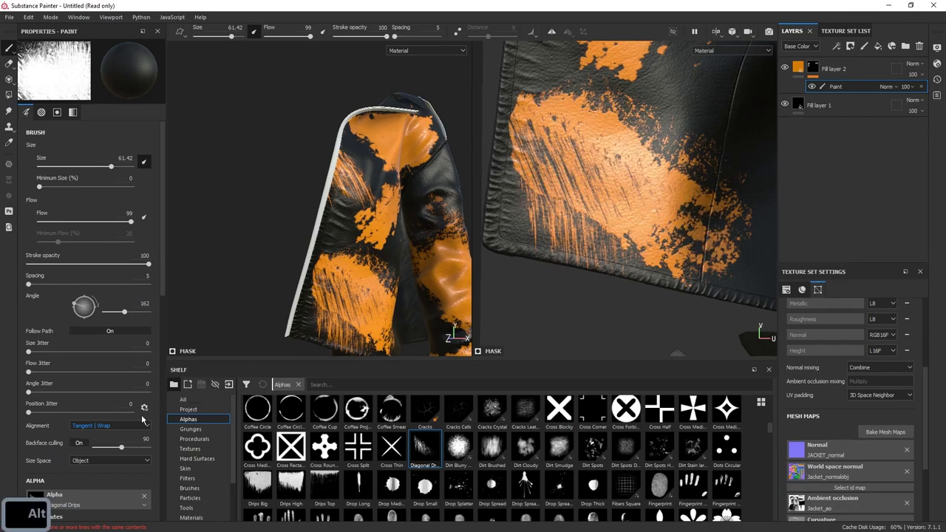
right_click_drag(663, 179, 500, 89, "alt")
left_click_drag(621, 133, 668, 154, "alt")
right_click_drag(362, 166, 324, 142, "alt")
left_click_drag(324, 142, 329, 143, "alt")
key("ctrl+z")
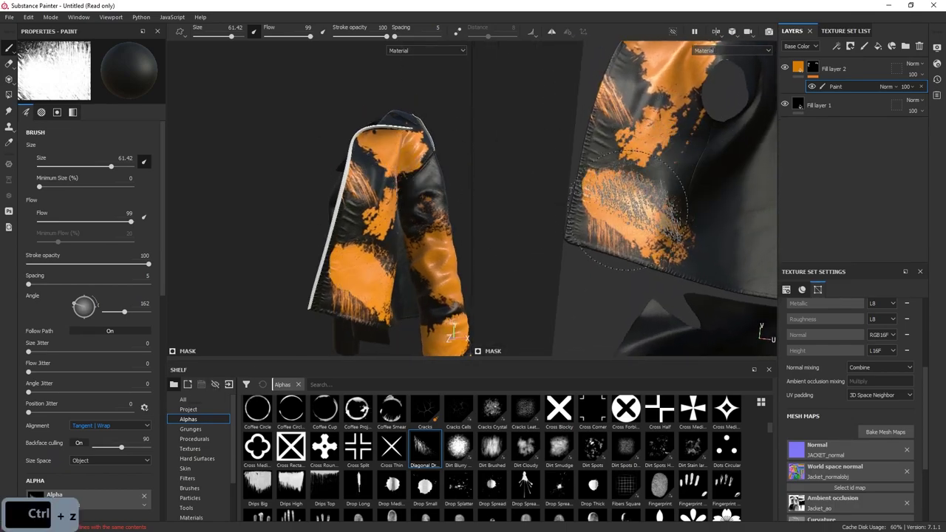
Step: Try a black Diagonal Drips stamp at angle 187 on the lower front panel stain, and undo it
left_click_drag(637, 209, 609, 201, "alt")
right_click_drag(572, 181, 620, 206, "alt")
left_click_drag(621, 207, 603, 208, "ctrl")
key("ctrl+z")
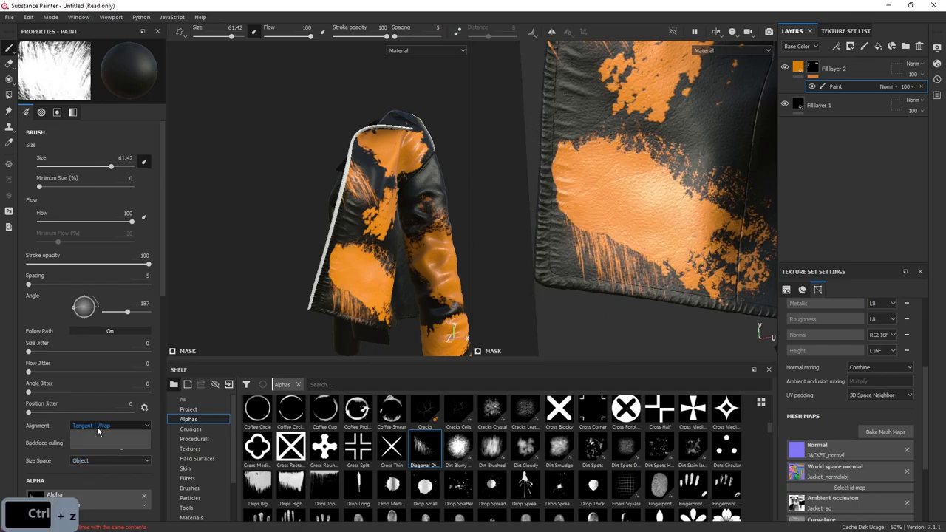
Step: Set the brush alignment to UV and mask streaks out of the lower front panel stain with black Diagonal Drips at angle 176
key("ctrl+z")
key("ctrl+z")
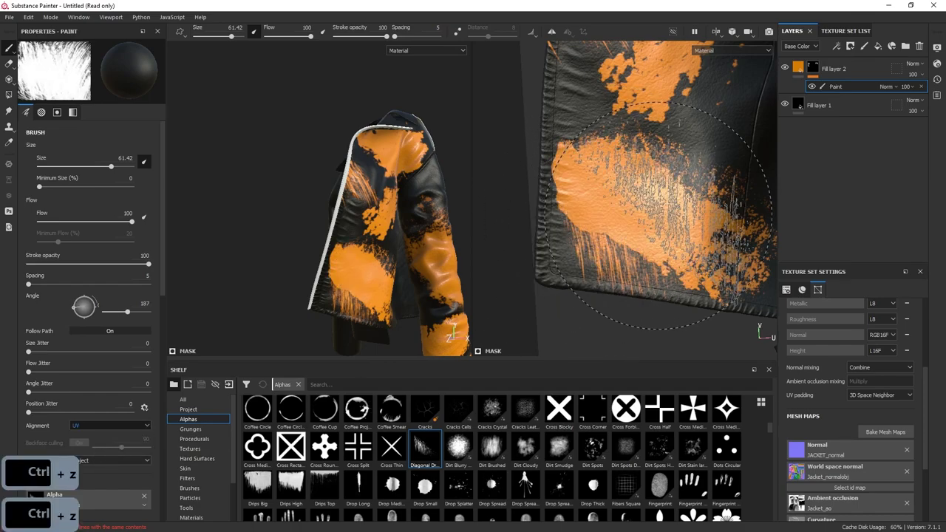
left_click_drag(628, 216, 625, 210, "ctrl")
left_click(624, 207)
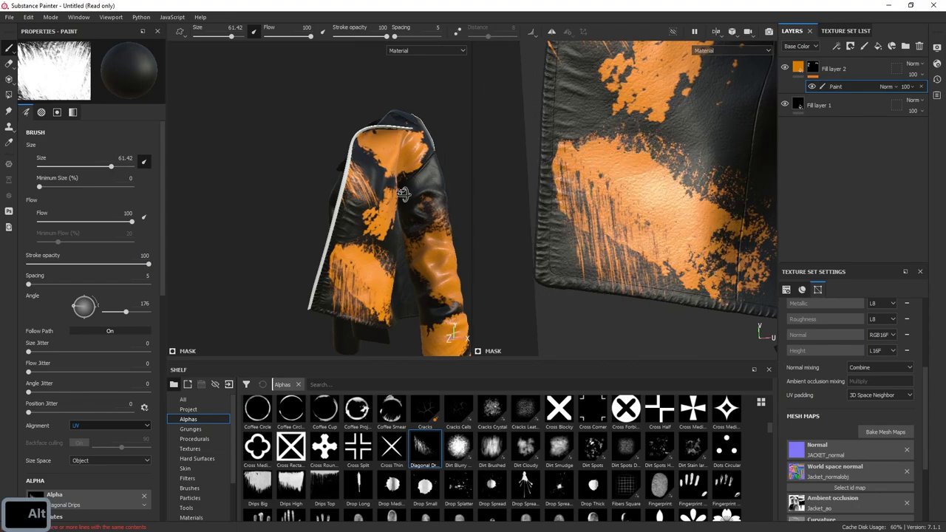
Step: Mask streaks out of the upper front panel stain with black Diagonal Drips at size 61.42 and angle 127
right_click_drag(403, 200, 417, 201, "alt")
left_click_drag(417, 201, 393, 185, "alt")
right_click_drag(393, 184, 425, 155, "alt")
left_click_drag(425, 155, 411, 185, "alt")
middle_click_drag(381, 114, 375, 179, "alt")
left_click_drag(375, 179, 363, 180, "alt")
left_click_drag(288, 196, 288, 168, "ctrl")
key("ctrl+z")
mouse_move(347, 174)
left_mouse_down("alt")
mouse_move(328, 180)
mouse_move(370, 191)
left_mouse_up("alt")
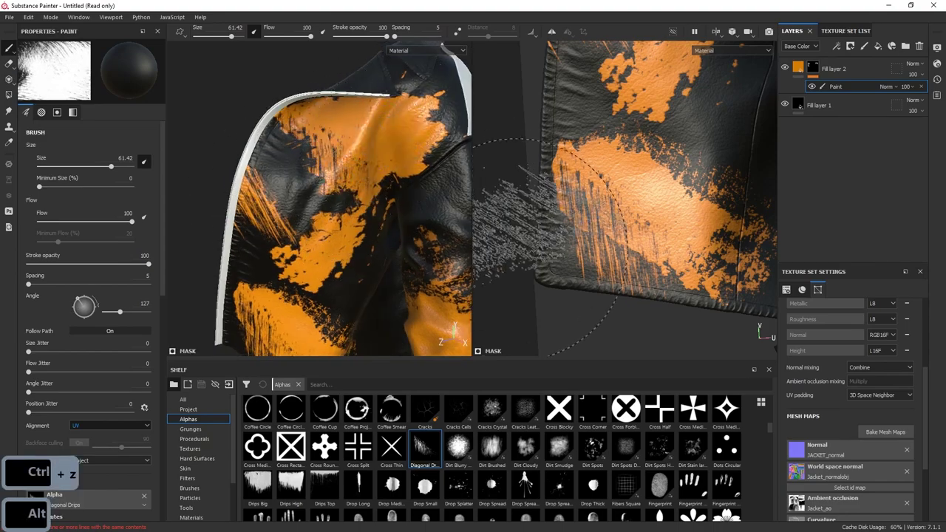
right_click_drag(443, 163, 382, 108, "alt")
left_click_drag(382, 103, 380, 214, "alt")
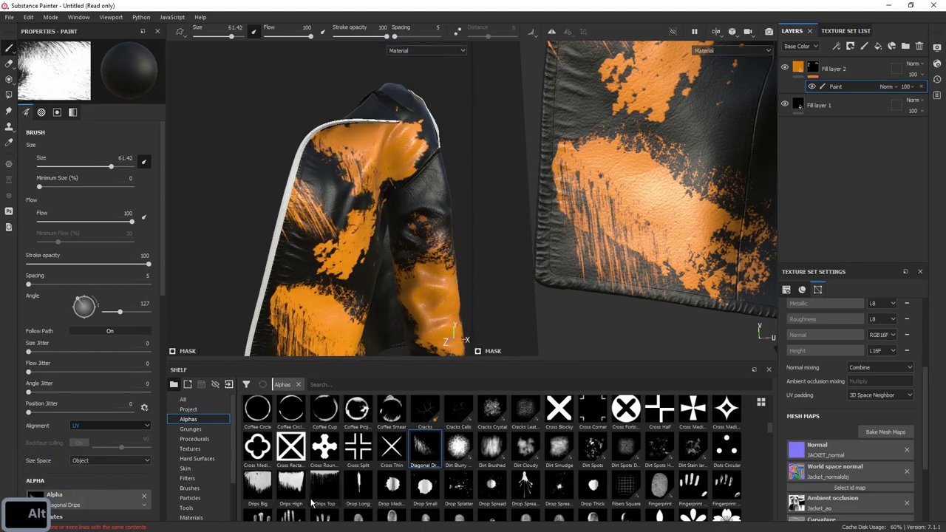
Step: Stamp a white Stain Splat on the jacket's lower side beside the front panel stains at brush size 100, flow 97 and angle 307
scroll(458, 450, "down", 5)
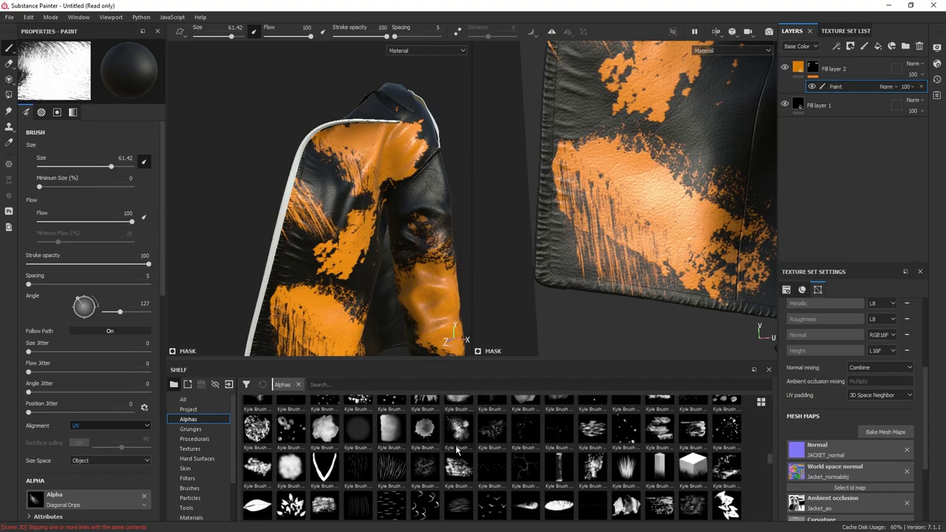
scroll(538, 471, "down", 3)
scroll(429, 438, "down", 10)
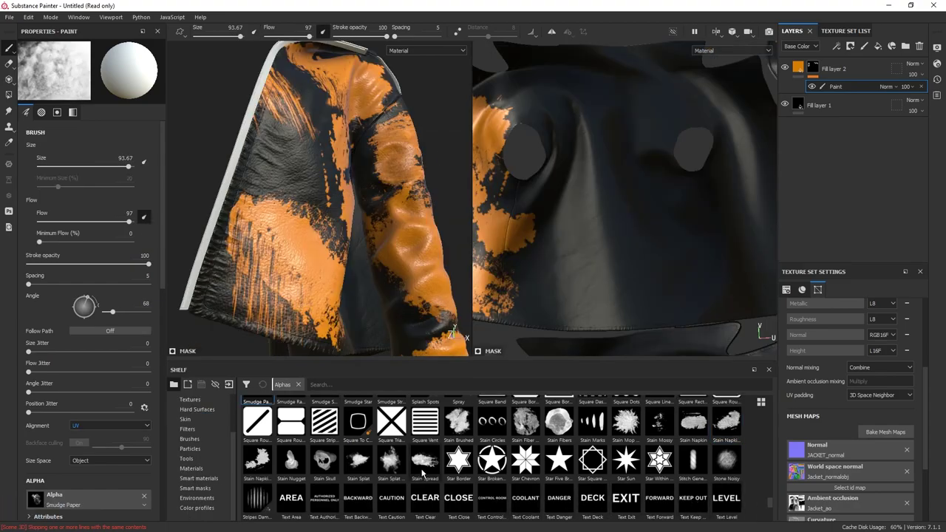
left_click(357, 459)
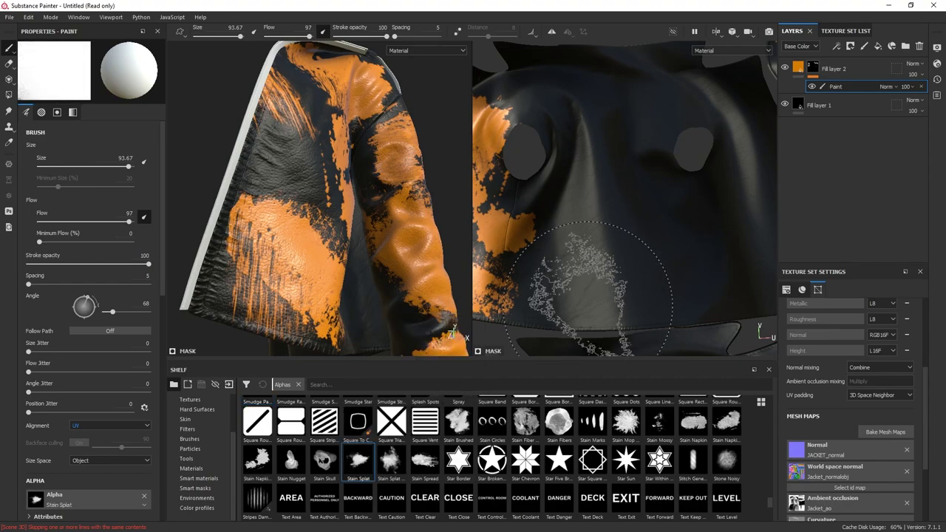
left_click_drag(586, 311, 586, 281, "ctrl")
left_click(610, 287)
key("ctrl+z")
right_click_drag(591, 272, 603, 272, "ctrl")
left_click(591, 272)
mouse_move(403, 203)
left_mouse_down("alt")
mouse_move(417, 230)
mouse_move(399, 251)
left_mouse_up("alt")
Step: Mask out the top of the new side stain with a black Stain Splat stamp, undoing the second stamp
key("x")
left_click(613, 207)
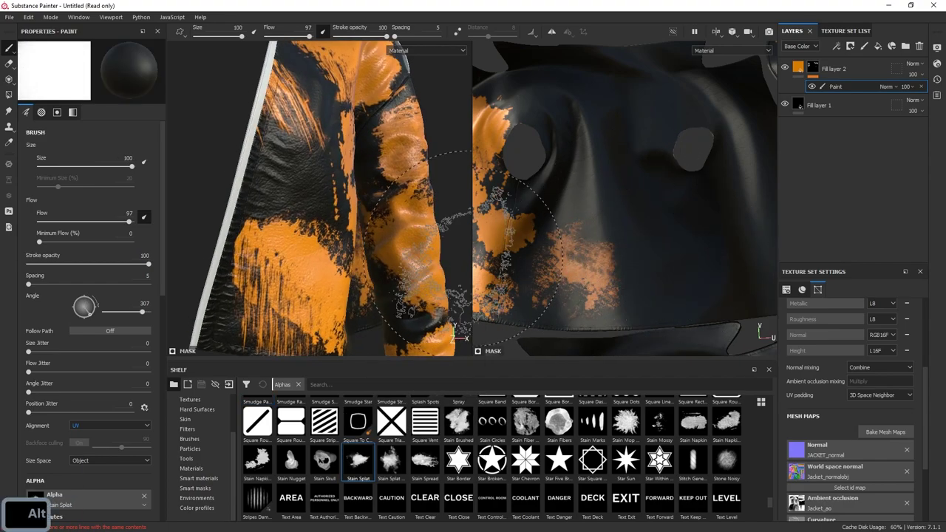
right_click_drag(414, 210, 387, 171, "alt")
left_click_drag(388, 172, 336, 134, "alt")
left_click(606, 200)
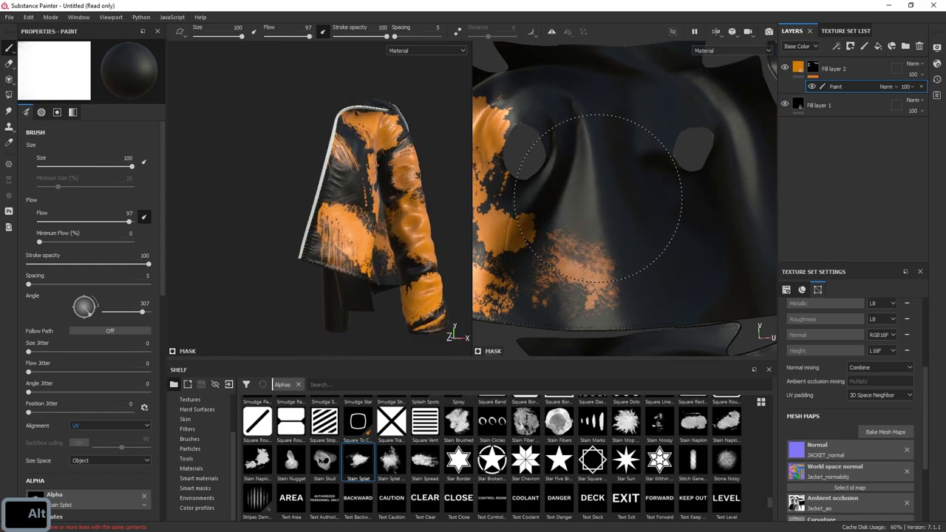
key("ctrl+z")
left_click_drag(442, 160, 438, 178, "alt")
right_click_drag(442, 160, 485, 240, "alt")
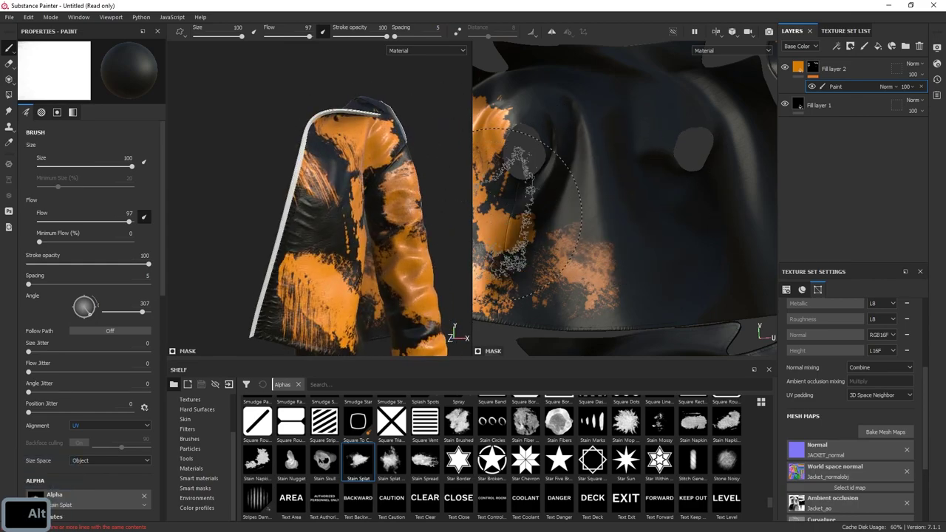
Step: Try masking streaks out of the sleeve stain with the Diagonal Drips alpha at brush size 100
right_click_drag(433, 182, 400, 153, "alt")
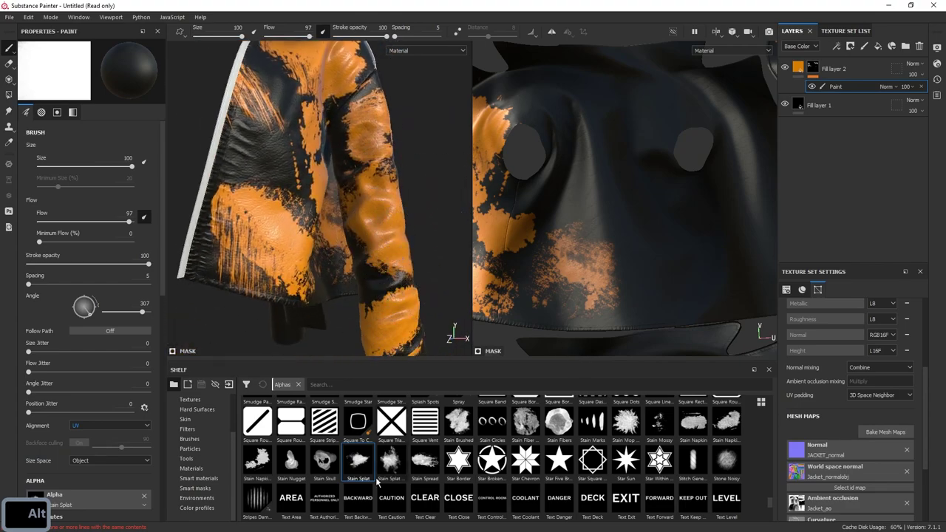
scroll(382, 470, "down", 3)
scroll(383, 446, "up", 6)
scroll(382, 445, "up", 10)
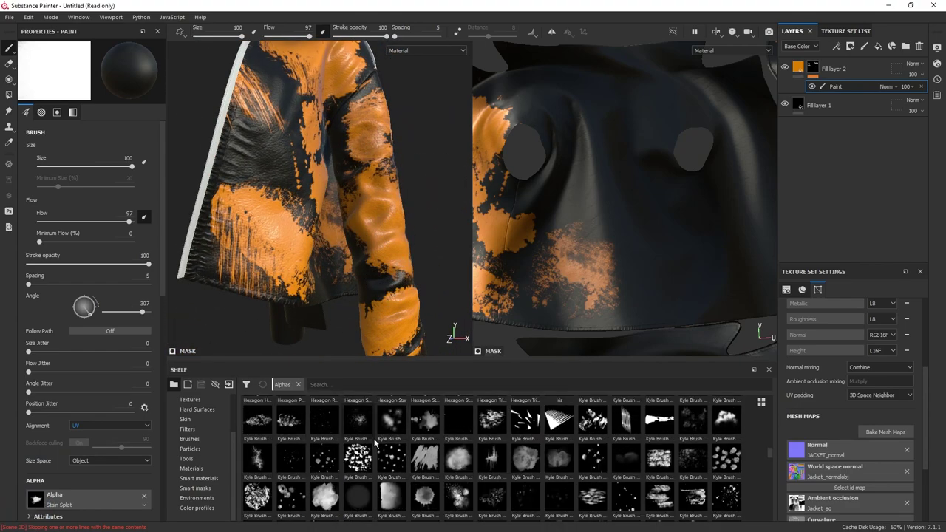
left_click_drag(770, 435, 770, 431)
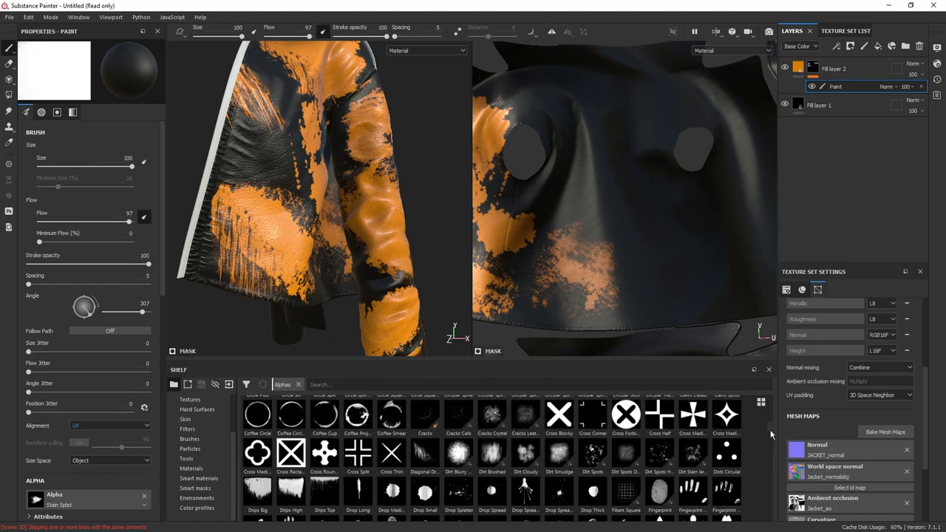
left_click(425, 453)
key("x")
left_click(377, 199)
key("ctrl+z")
key("x")
left_click(381, 201)
left_click_drag(386, 212, 403, 220, "alt")
key("ctrl+z")
Step: Try masking the sleeve stain with black Diagonal Drips at brush size 57.15 and angle 309
right_click_drag(403, 220, 391, 220, "ctrl")
key("x")
left_click_drag(399, 218, 400, 224, "ctrl")
right_click_drag(401, 221, 420, 259, "alt")
key("ctrl+z")
key("x")
left_click(380, 227)
left_click_drag(454, 326, 517, 357, "alt")
key("ctrl+z")
left_click_drag(398, 249, 397, 257, "ctrl")
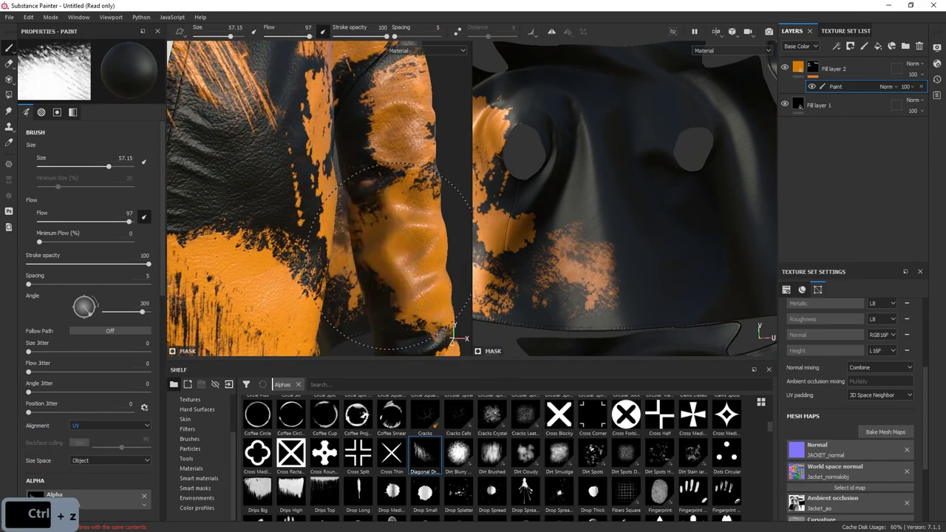
Step: Try stamping the Drop Splatter alpha over the sleeve stain at brush size 57.15
scroll(432, 439, "up", 5)
scroll(437, 460, "down", 6)
left_click(525, 436)
left_click(458, 440)
key("x")
key("x")
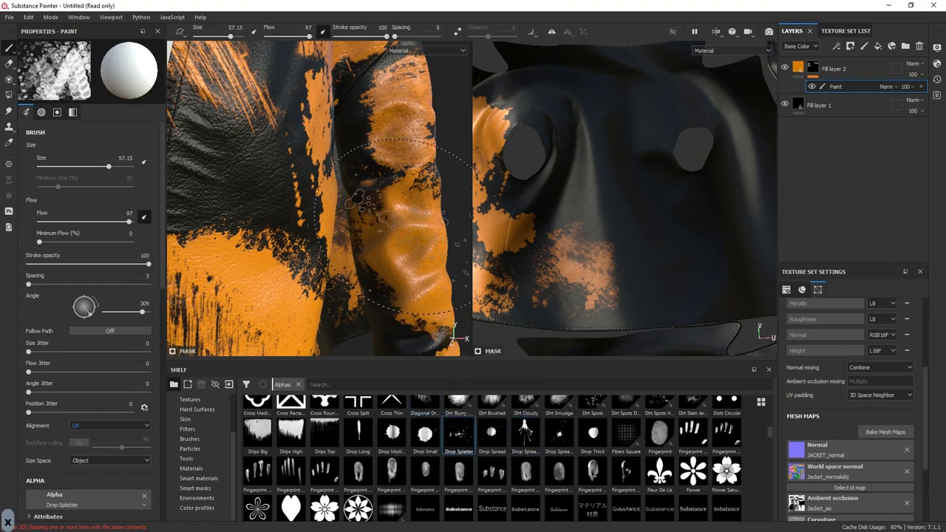
key("ctrl+z")
key("ctrl+z")
Step: Try masking the sleeve stain with black Drop Spread and Drop Spread Small stamps
left_click(492, 438)
left_click(397, 224)
key("ctrl+z")
left_click(523, 436)
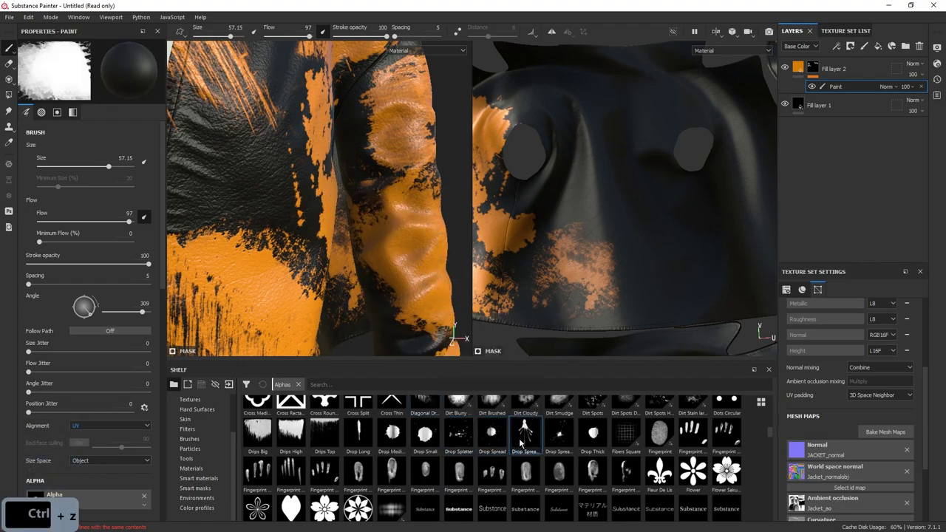
left_click(403, 227)
key("ctrl+z")
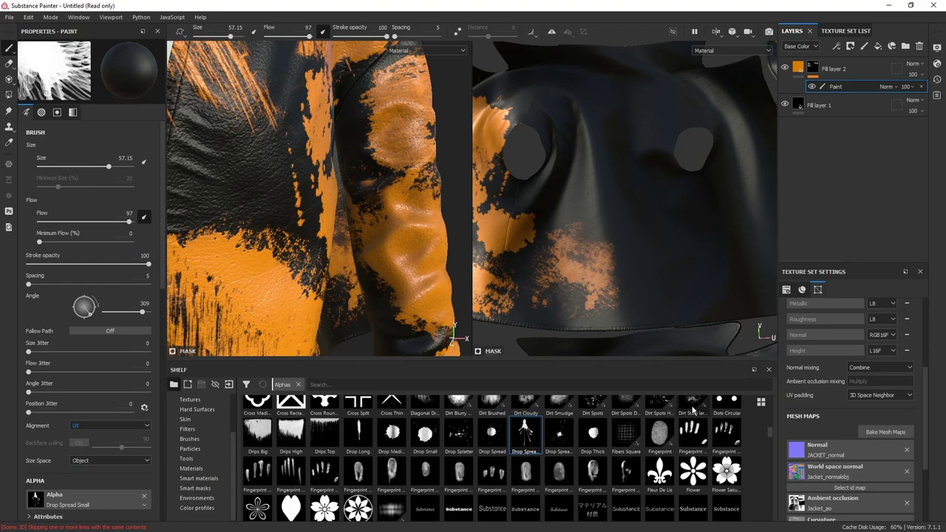
Step: Try masking the sleeve stain with black Dirt Spots and Dirt Stain large stamps
left_click(662, 407)
key("ctrl+z")
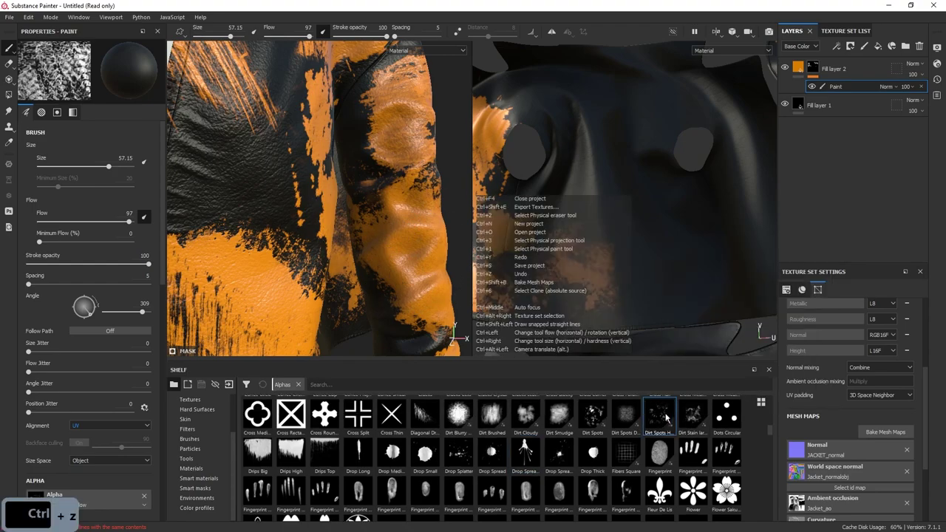
left_click(692, 415)
left_click_drag(375, 226, 414, 215, "alt")
left_click(398, 207)
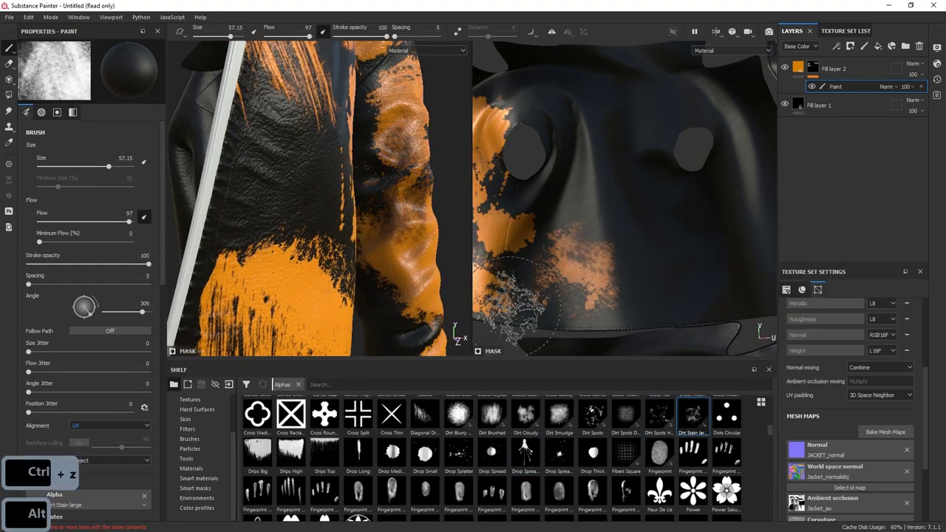
key("ctrl+z")
key("ctrl+z")
Step: Try masking diagonal streaks across the sleeve's elbow area with black Diagonal Drips again
left_click(428, 418)
right_click_drag(451, 310, 391, 296, "alt")
mouse_move(392, 296)
left_mouse_down("alt")
mouse_move(354, 231)
mouse_move(403, 240)
left_mouse_up("alt")
key("ctrl+z")
right_click_drag(402, 240, 421, 262, "alt")
left_click(420, 267)
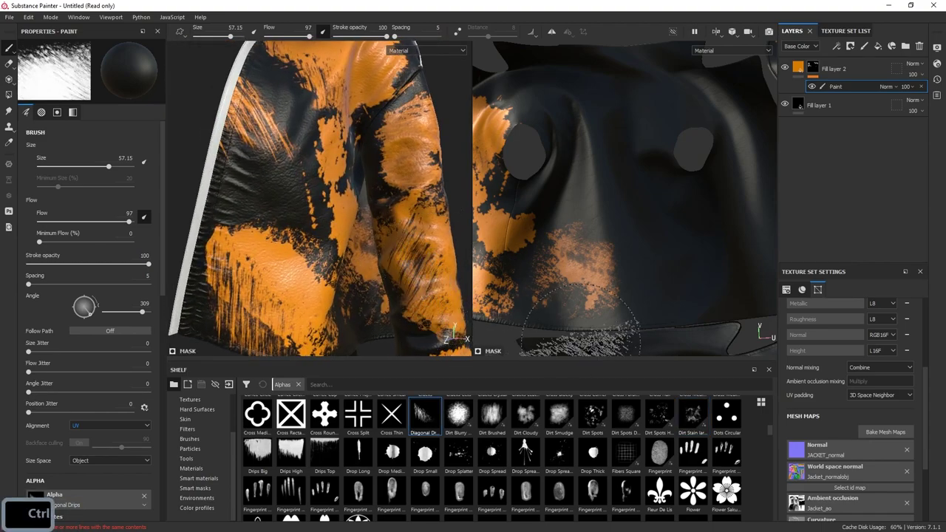
key("ctrl+z")
Step: Choose the Dirt 1 brush preset and show only the 3D view, framed on the sleeve
scroll(198, 462, "up", 2)
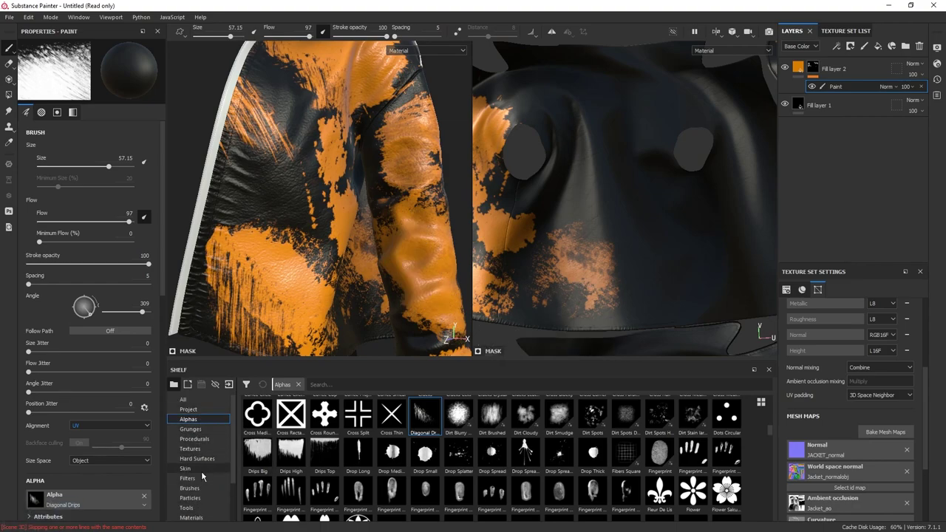
left_click(190, 488)
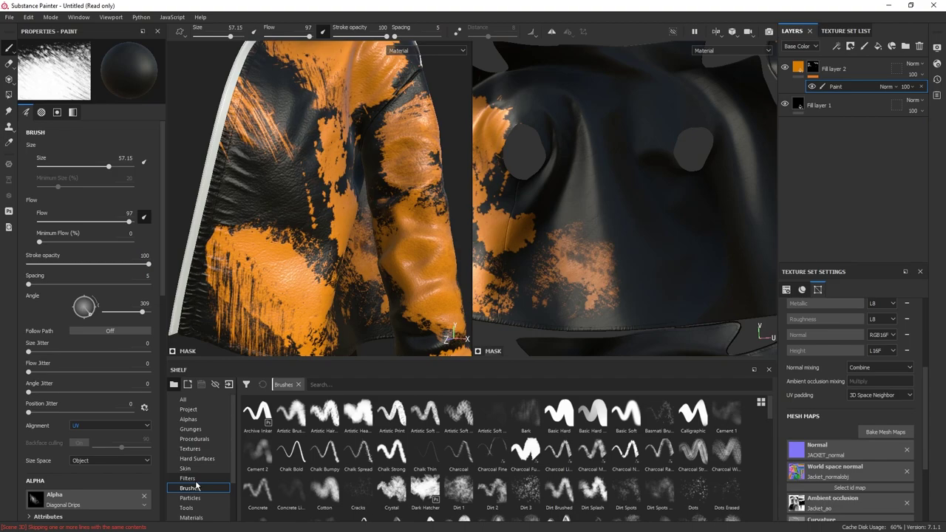
scroll(339, 268, "down", 3)
left_click_drag(295, 203, 303, 229, "alt")
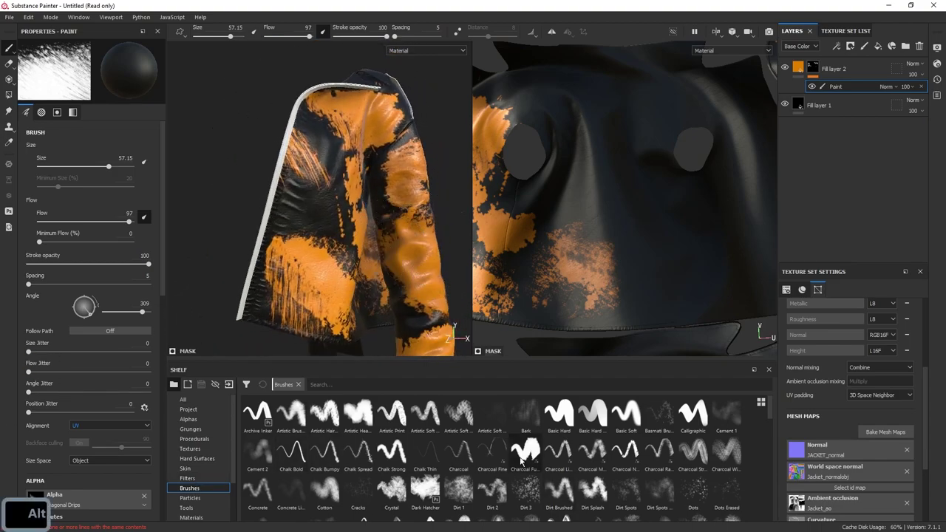
left_click(456, 487)
key("F2")
right_click_drag(479, 186, 517, 222, "alt")
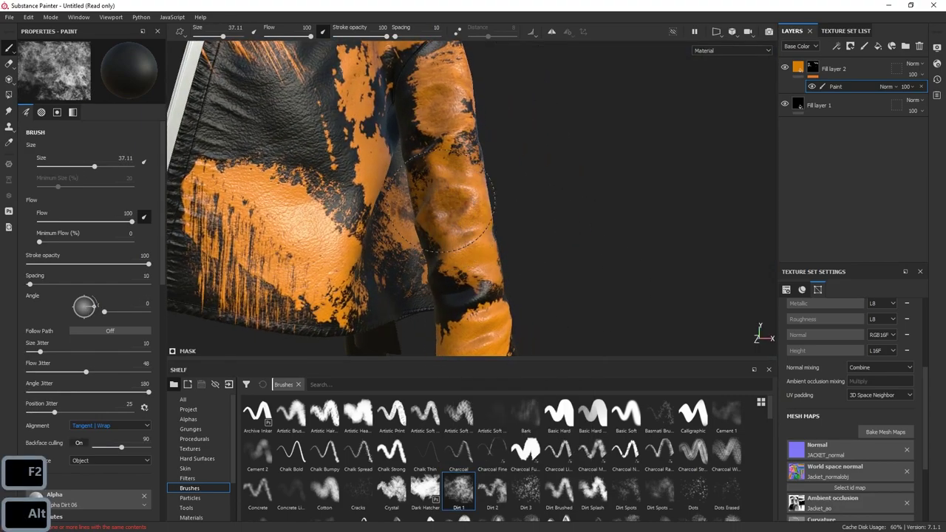
Step: Try wearing away the sleeve stain with black Dirt 1 strokes at brush size 22.96
middle_click_drag(532, 233, 517, 264, "alt")
middle_click_drag(443, 214, 477, 169, "alt")
mouse_move(477, 169)
left_mouse_down("alt")
mouse_move(447, 188)
mouse_move(485, 173)
left_mouse_up("alt")
key("ctrl+z")
key("ctrl+z")
key("ctrl+z")
left_click_drag(480, 165, 497, 191, "alt")
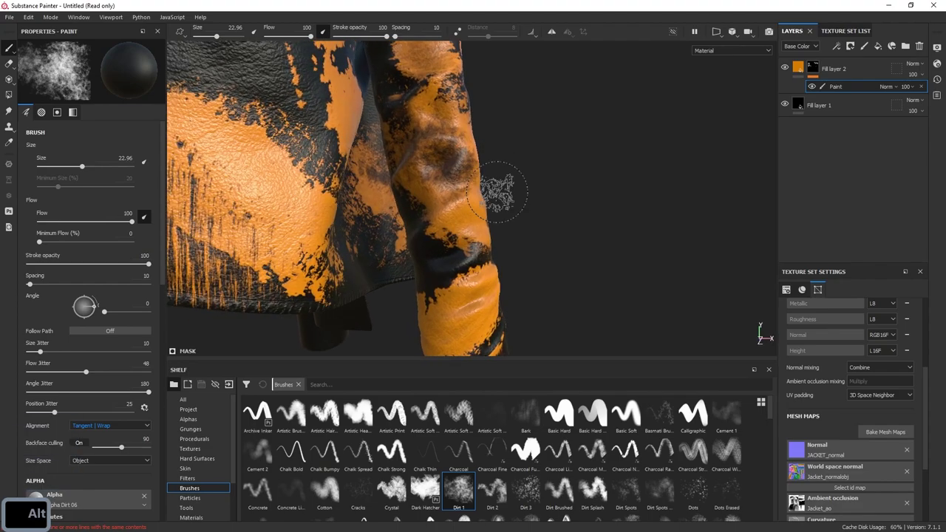
key("ctrl+z")
right_click_drag(500, 194, 534, 213, "alt")
Step: Wear away paint along the sleeve's creases and edges with black Dirt 1 at brush size 7.68, undoing the last four strokes
scroll(484, 439, "down", 3)
mouse_move(486, 439)
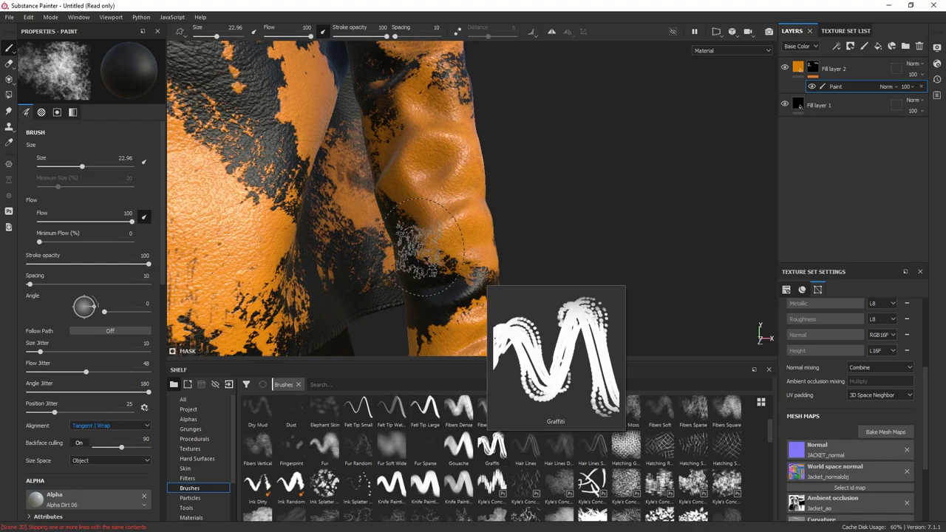
right_click_drag(419, 191, 393, 191, "ctrl")
left_click_drag(396, 177, 448, 223, "shift")
right_click_drag(531, 246, 503, 133, "alt")
left_click_drag(502, 133, 522, 144, "alt")
right_click_drag(521, 143, 730, 351, "alt")
middle_click_drag(583, 185, 600, 274, "alt")
left_click_drag(600, 274, 517, 279, "alt")
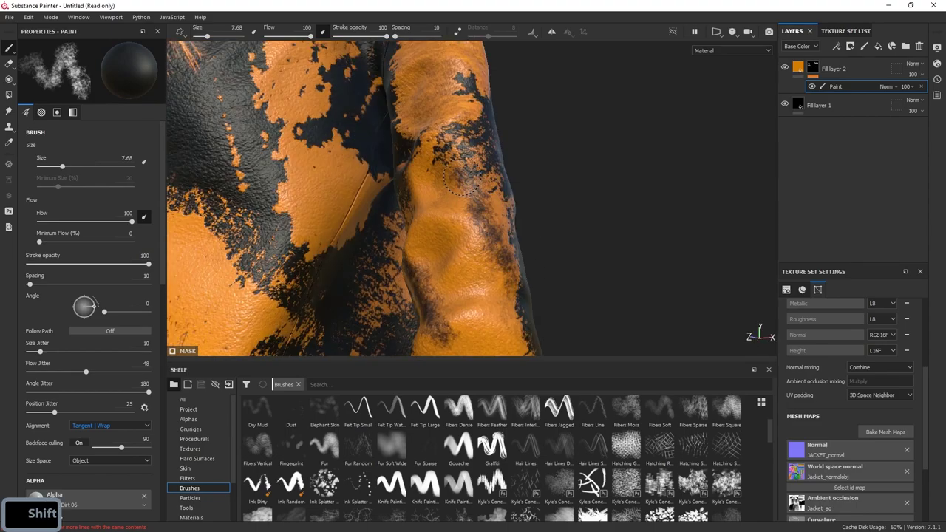
right_click_drag(457, 170, 436, 93, "alt")
left_click_drag(436, 92, 444, 103, "alt")
key("ctrl+z")
key("ctrl+z")
key("ctrl+z")
key("ctrl+z")
Step: Break up the sleeve stain around the elbow folds with more black Dirt 1 strokes, undoing the last one
mouse_move(443, 104)
right_mouse_down("alt")
mouse_move(549, 251)
mouse_move(506, 227)
right_mouse_up("alt")
left_click_drag(474, 192, 540, 292, "shift")
right_click_drag(550, 224, 517, 158, "alt")
left_click_drag(517, 158, 462, 155, "alt")
right_click_drag(462, 155, 476, 200, "alt")
left_click_drag(499, 184, 474, 175)
right_click_drag(502, 186, 484, 133, "alt")
left_click_drag(517, 177, 540, 192, "alt")
right_click_drag(540, 192, 526, 249, "alt")
key("ctrl+z")
left_click_drag(525, 249, 510, 240, "alt")
Step: Set the height of the orange paint in Fill layer 2 to 0.0129
left_click(798, 68)
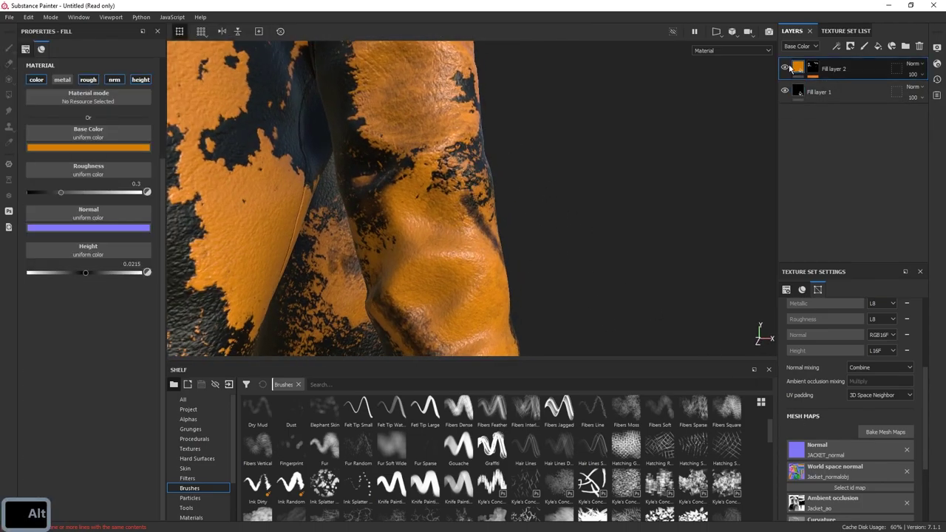
left_click_drag(355, 233, 385, 245, "alt")
right_click_drag(385, 246, 403, 236, "alt")
left_click_drag(404, 236, 390, 242, "alt")
mouse_move(85, 273)
left_mouse_down()
mouse_move(95, 276)
mouse_move(85, 280)
left_mouse_up()
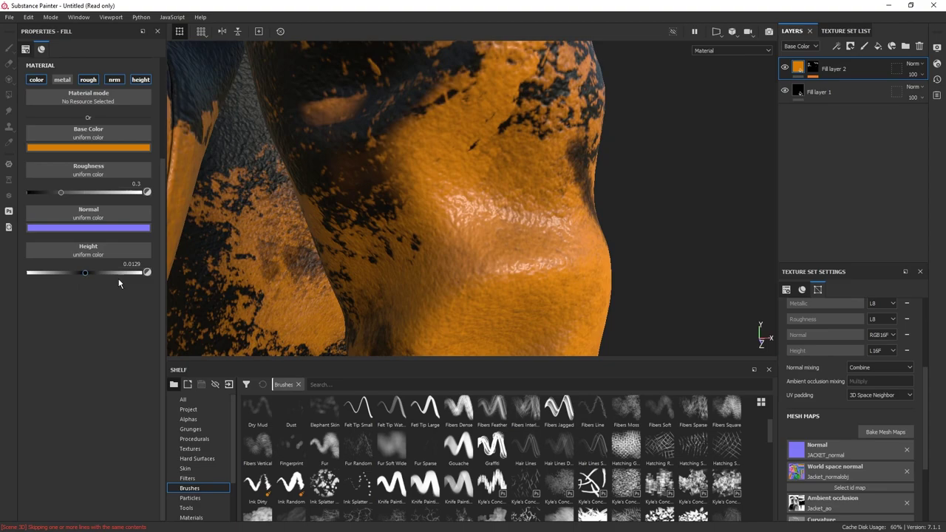
Step: Return to the paint effect in Fill layer 2's mask and choose a Kyle's Concept brush that uses the Brush Maker Photoshop alpha
left_click_drag(443, 251, 592, 270, "alt")
right_click_drag(591, 271, 543, 249, "alt")
middle_click_drag(543, 249, 526, 156, "alt")
left_click_drag(526, 157, 451, 188, "alt")
right_click_drag(451, 189, 484, 277, "alt")
middle_click_drag(484, 277, 429, 214, "alt")
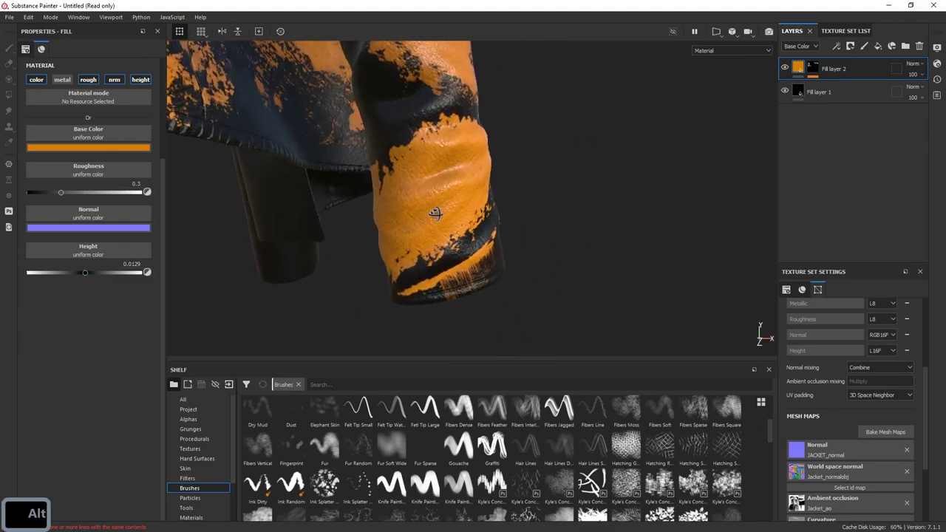
left_click_drag(428, 213, 448, 220, "alt")
scroll(315, 458, "down", 3)
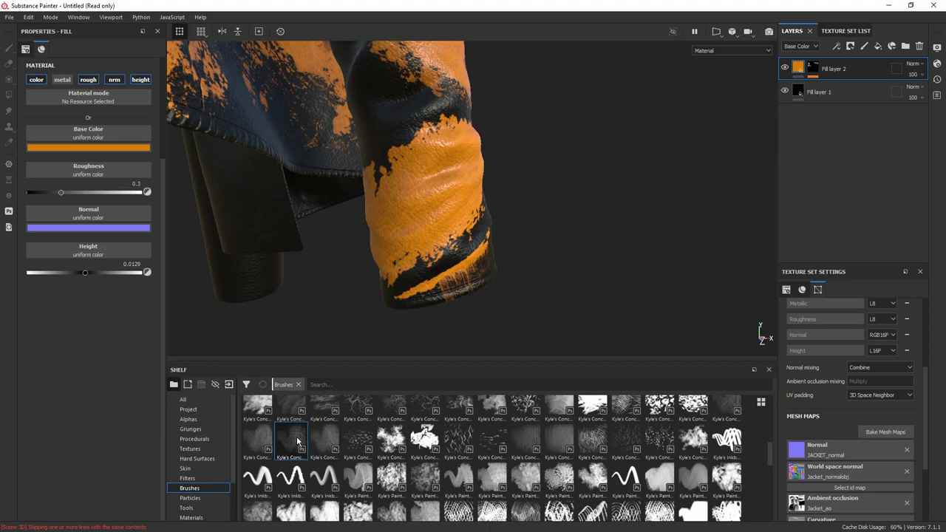
left_click(813, 67)
left_click(824, 87)
left_click(292, 440)
Step: Try masking the stain above the sleeve cuff with the concept brush at size 6.8 and flow 100
right_click_drag(440, 218, 377, 218, "ctrl")
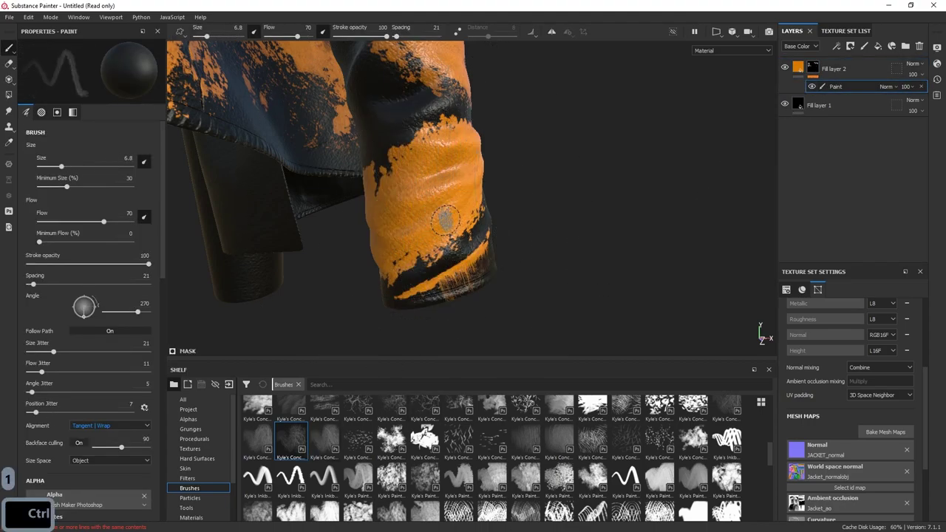
left_click_drag(440, 218, 403, 268)
right_click_drag(403, 268, 429, 222, "alt")
key("ctrl+z")
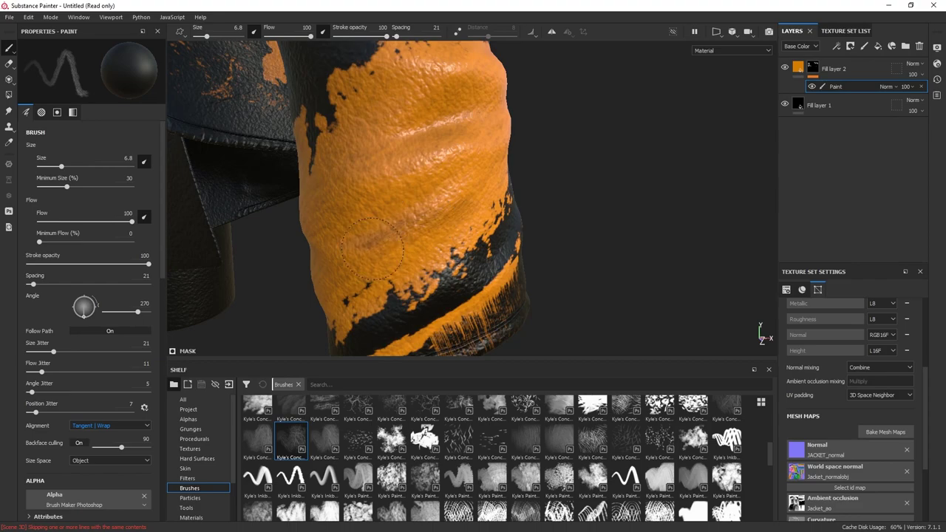
right_click_drag(458, 242, 399, 255, "alt")
left_click_drag(399, 222, 458, 237, "alt")
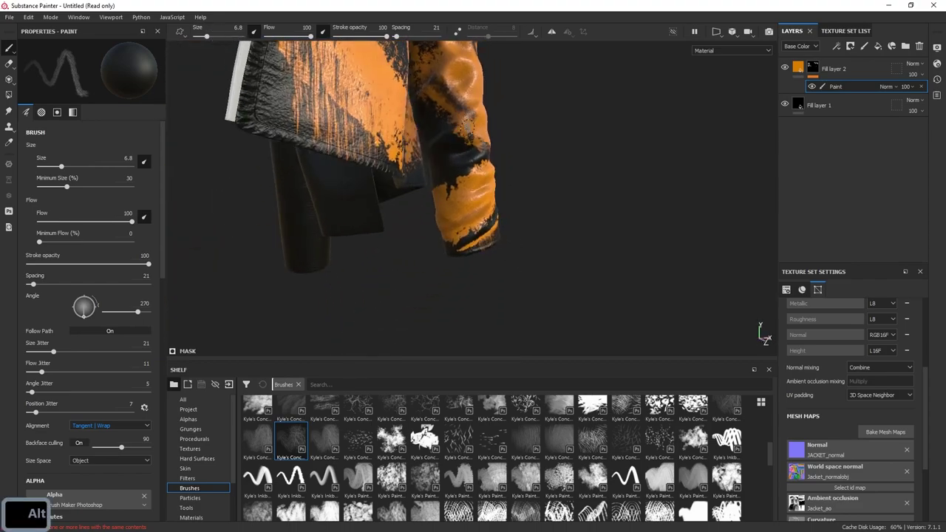
key("ctrl+z")
Step: Try scuffing the paint along the forearm creases with black concept brush strokes, undoing seven strokes
right_click_drag(473, 251, 593, 349, "alt")
middle_click_drag(485, 166, 490, 198, "alt")
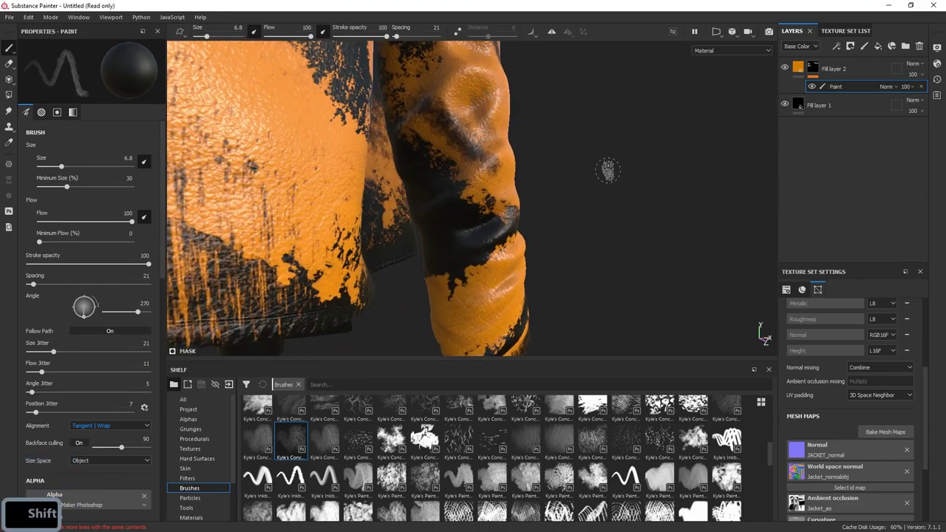
middle_click_drag(580, 157, 593, 284, "alt")
key("ctrl+z")
key("ctrl+z")
key("ctrl+z")
key("ctrl+z")
key("ctrl+z")
key("ctrl+z")
key("ctrl+z")
right_click_drag(597, 281, 521, 244, "alt")
mouse_move(521, 185)
left_mouse_down("alt")
mouse_move(481, 161)
mouse_move(467, 181)
left_mouse_up("alt")
right_click_drag(467, 181, 395, 163, "alt")
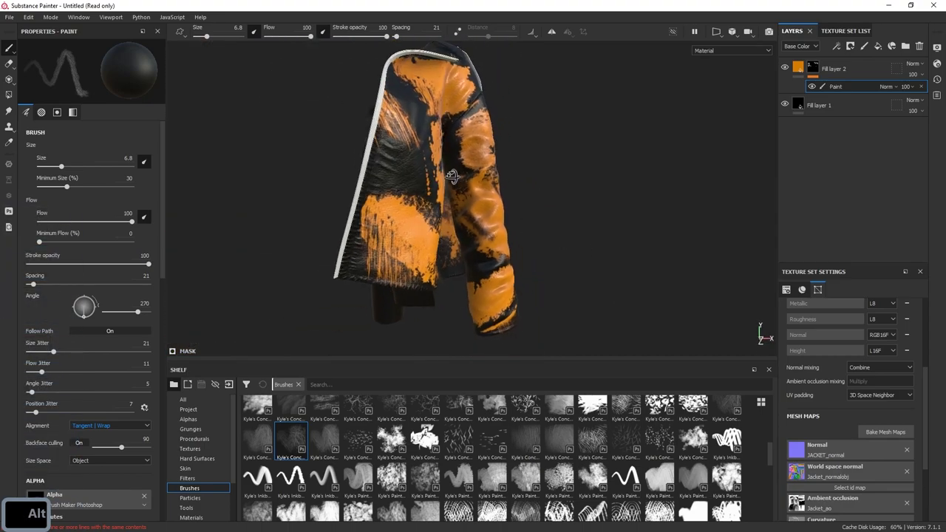
Step: Choose the crack-patterned Kyle's Concept brush and set its size, angle and position jitter to 0
left_click(363, 405)
mouse_move(510, 273)
left_mouse_down("alt")
mouse_move(542, 254)
mouse_move(492, 255)
left_mouse_up("alt")
right_click_drag(458, 255, 502, 295, "alt")
middle_click_drag(488, 310, 473, 254, "alt")
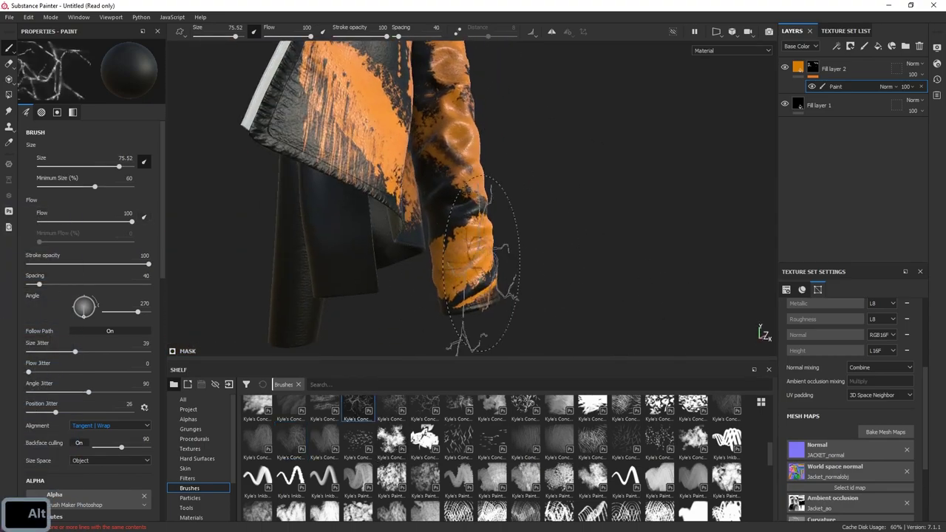
left_click_drag(470, 262, 542, 266, "alt")
left_click_drag(66, 352, 27, 352)
left_click_drag(56, 413, 26, 412)
Step: Try masking cracks into the stain above the sleeve cuff with the crack-patterned brush at size 75.52
mouse_move(476, 269)
left_mouse_down()
mouse_move(483, 255)
mouse_move(536, 266)
mouse_move(494, 290)
left_mouse_up()
right_click_drag(495, 290, 511, 133, "alt")
key("ctrl+z")
middle_click_drag(513, 121, 496, 187, "alt")
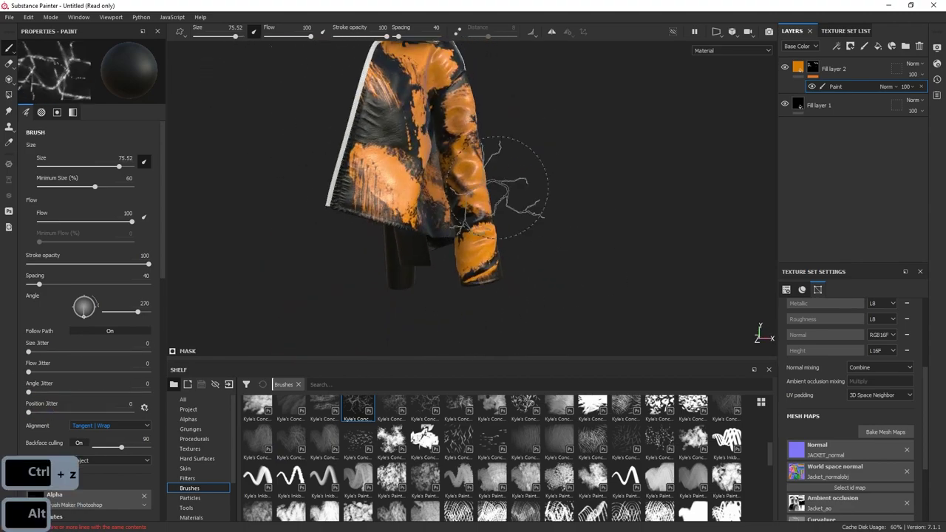
Step: Mask out the stain above the sleeve cuff with a black Stain Spread stamp at brush size 75.52 and angle 322
right_click_drag(495, 188, 634, 298, "alt")
middle_click_drag(634, 298, 560, 167, "alt")
right_click_drag(560, 167, 622, 222, "alt")
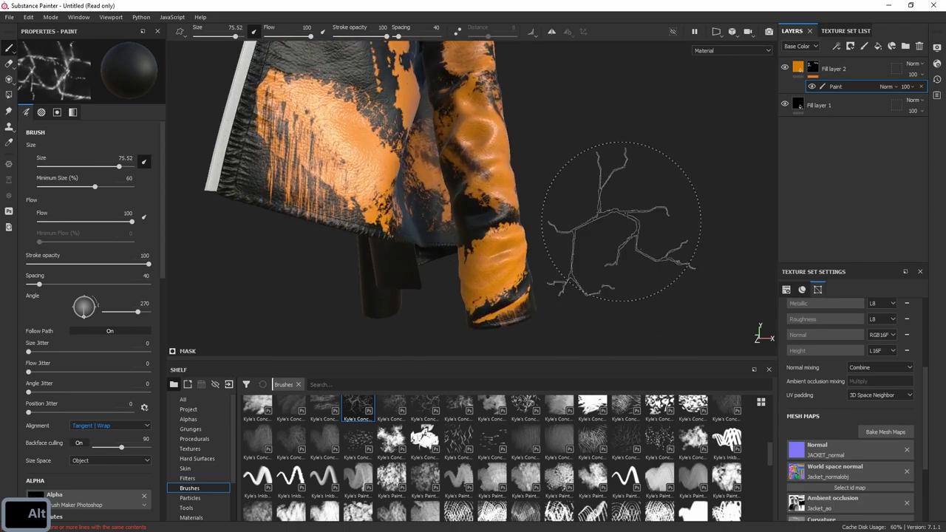
scroll(199, 517, "down", 2)
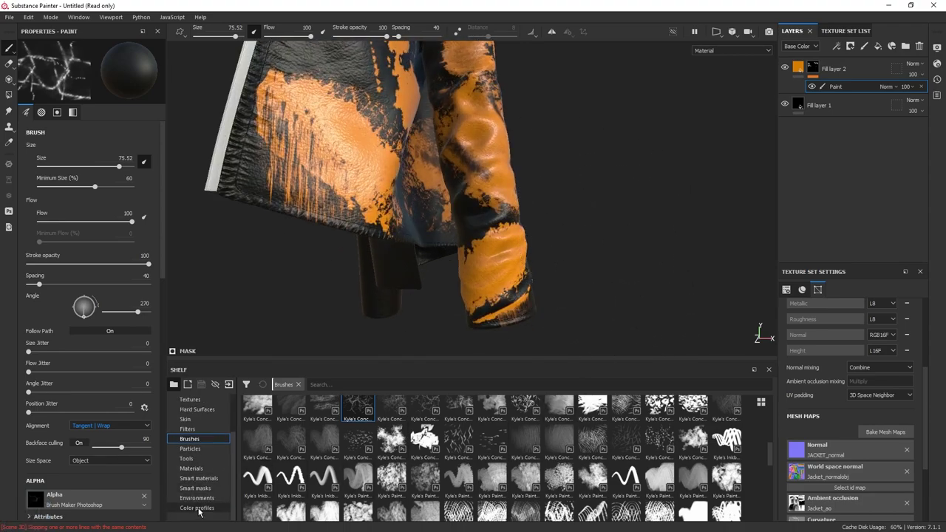
scroll(200, 433, "up", 2)
left_click(198, 419)
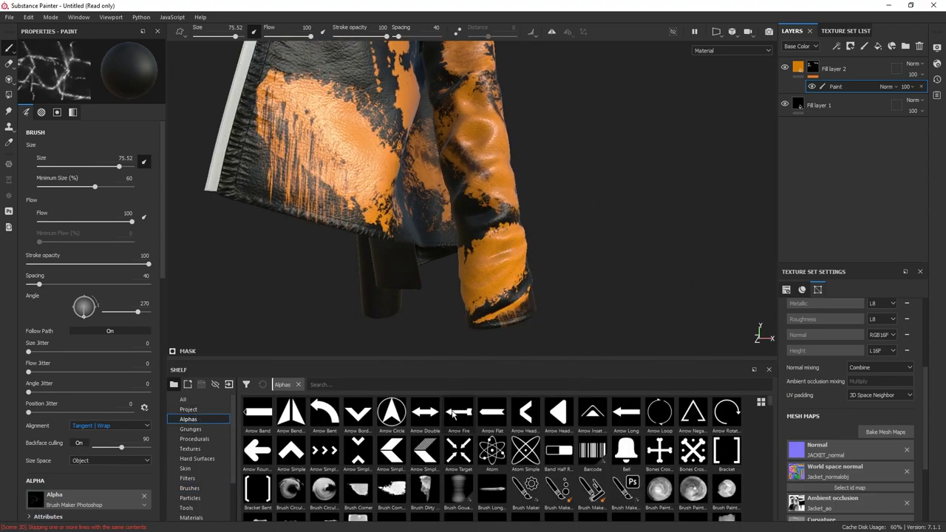
scroll(459, 414, "down", 10)
left_click(425, 429)
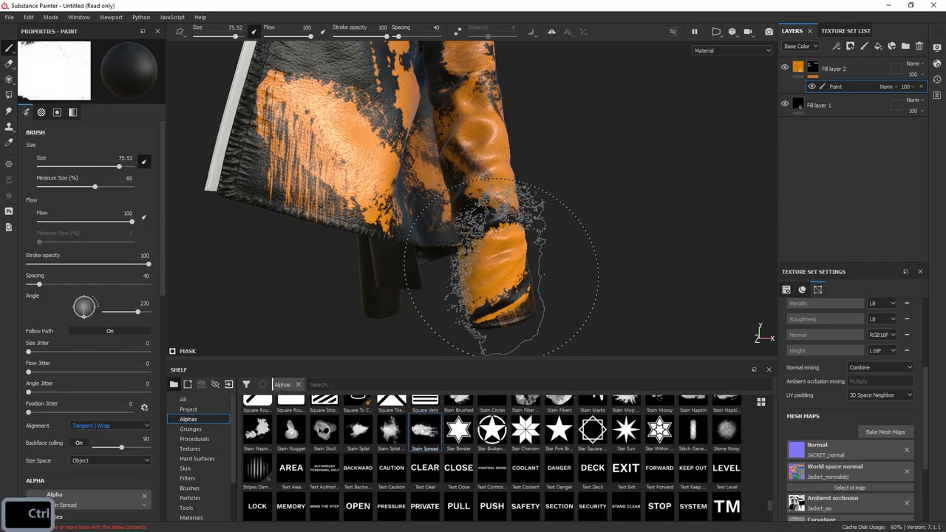
right_click_drag(542, 243, 584, 274, "alt")
middle_click_drag(584, 310, 551, 221, "alt")
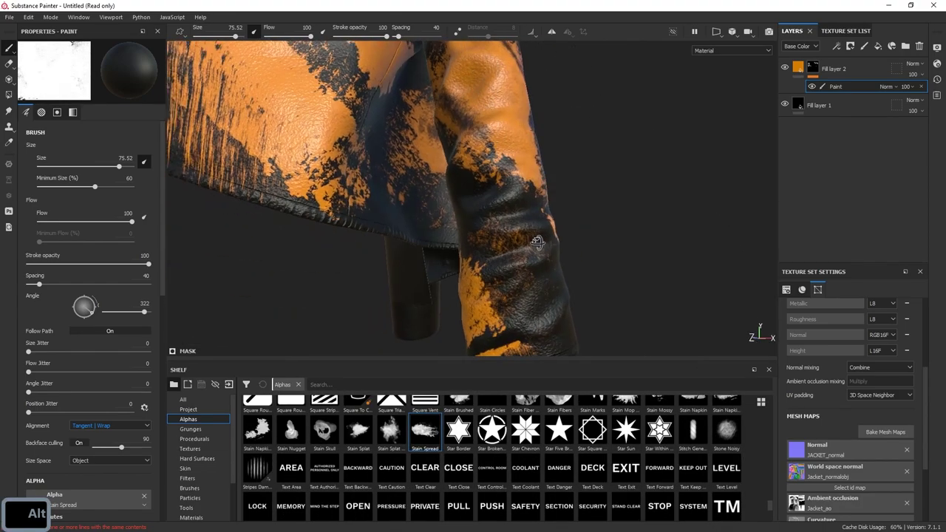
Step: Try masking out the forearm stain with black Stain Spread stamps at size 75.52, undoing each stamp
left_click_drag(540, 229, 553, 235, "alt")
left_click(497, 259)
key("ctrl+z")
left_click_drag(507, 285, 473, 258, "alt")
left_click(437, 330)
key("ctrl+z")
Step: Try black Stain Spread stamps at angle 16 on different parts of the sleeve, undoing each one
right_click_drag(473, 259, 388, 128, "alt")
left_click_drag(606, 151, 529, 189, "alt")
right_click_drag(528, 189, 554, 200, "alt")
left_click_drag(552, 197, 574, 293, "ctrl")
left_click(524, 244)
key("ctrl+z")
left_click_drag(532, 221, 591, 148, "alt")
right_click_drag(591, 148, 631, 220, "alt")
mouse_move(631, 220)
left_mouse_down("alt")
mouse_move(638, 270)
mouse_move(602, 200)
left_mouse_up("alt")
right_click_drag(602, 200, 536, 140, "alt")
left_click(517, 126)
key("ctrl+z")
Step: Try a black size 75.52 stamp on the lower sleeve from a full jacket view and undo it
mouse_move(528, 111)
left_mouse_down("alt")
mouse_move(565, 89)
mouse_move(578, 102)
left_mouse_up("alt")
middle_click_drag(578, 102, 591, 214, "alt")
right_click_drag(591, 214, 538, 135, "alt")
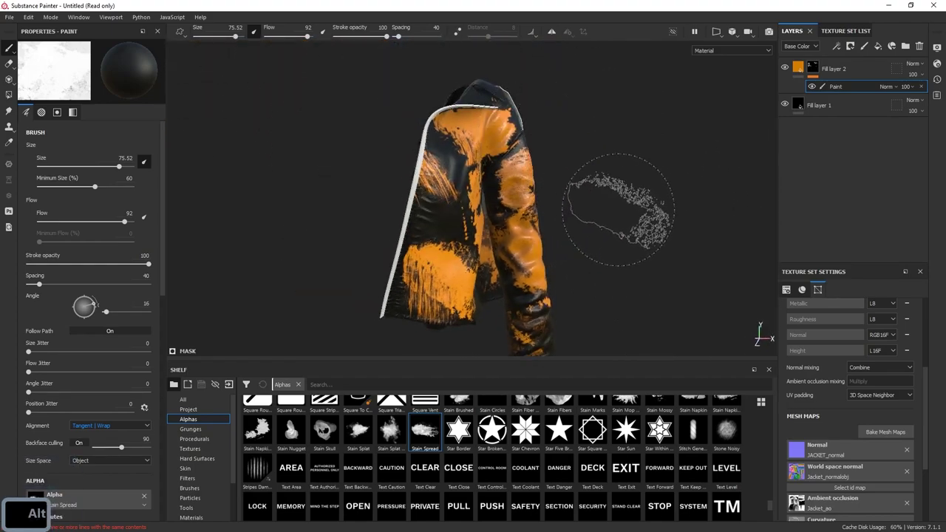
left_click(540, 249)
left_click_drag(566, 273, 573, 275, "alt")
middle_click_drag(573, 275, 591, 185, "alt")
right_click_drag(591, 185, 688, 295, "alt")
key("ctrl+z")
key("ctrl+z")
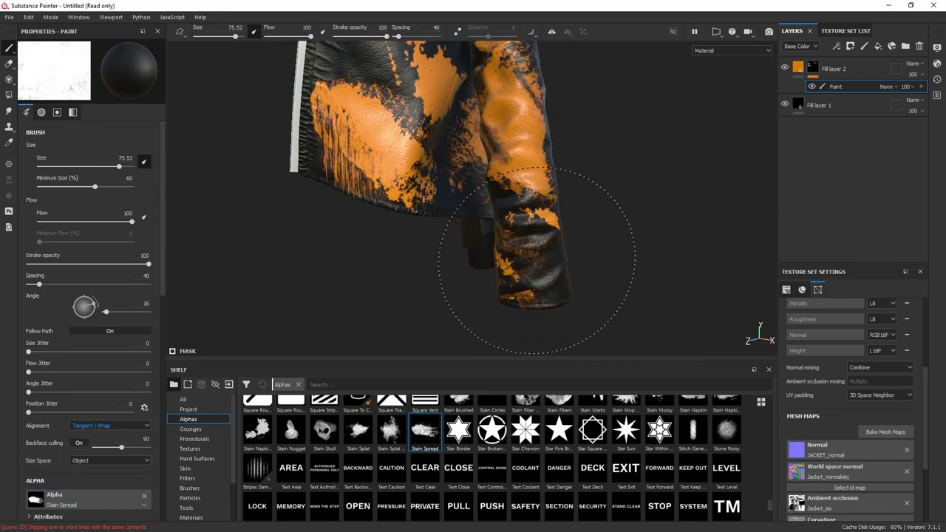
Step: Reduce the brush size to 65.82 while trying black stamps along the sleeve, undoing each attempt
mouse_move(514, 275)
left_mouse_down("alt")
mouse_move(610, 226)
mouse_move(517, 173)
mouse_move(468, 234)
mouse_move(559, 125)
mouse_move(501, 101)
left_mouse_up("alt")
key("ctrl+z")
right_click_drag(500, 101, 576, 207, "alt")
right_click_drag(576, 207, 543, 212, "ctrl")
mouse_move(555, 258)
left_mouse_down("alt")
mouse_move(514, 248)
mouse_move(543, 211)
left_mouse_up("alt")
key("ctrl+z")
middle_click_drag(532, 133, 500, 229, "alt")
right_click_drag(500, 229, 551, 229, "ctrl")
key("ctrl+z")
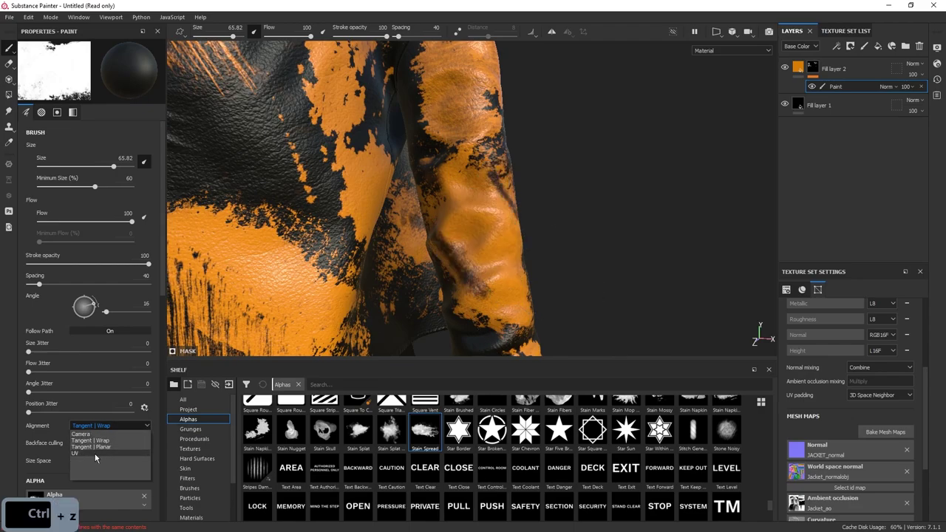
Step: Set the brush alignment to UV and the angle to 2, and mask out the stain below the elbow with black Stain Spread stamps
mouse_move(572, 284)
right_mouse_down("alt")
mouse_move(549, 185)
mouse_move(605, 295)
mouse_move(591, 288)
right_mouse_up("alt")
left_click_drag(552, 286, 552, 274, "ctrl")
left_click_drag(615, 277, 640, 215, "alt")
right_click_drag(643, 252, 529, 162, "alt")
left_click_drag(530, 162, 551, 214, "alt")
middle_click_drag(551, 214, 543, 163, "alt")
right_click_drag(542, 162, 562, 251, "alt")
key("ctrl+z")
left_click_drag(585, 232, 585, 255, "ctrl")
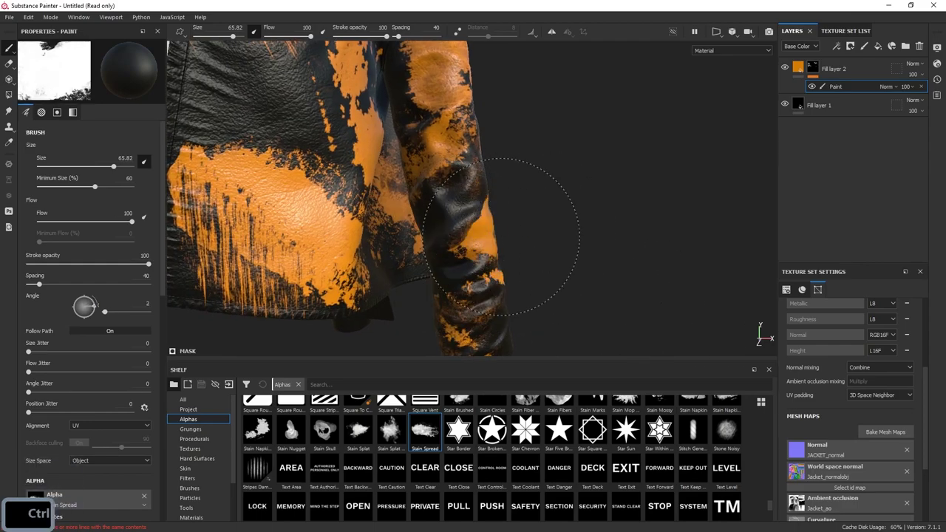
left_click(487, 245)
Step: Inspect the masked sleeve and jacket front from several angles under rotated environment lighting
right_click_drag(525, 244, 496, 187, "alt")
middle_click_drag(495, 187, 553, 250, "alt")
mouse_move(553, 250)
left_mouse_down("alt")
mouse_move(545, 224)
mouse_move(573, 224)
left_mouse_up("alt")
right_click_drag(662, 158, 568, 185, "shift")
left_click_drag(602, 182, 628, 194, "alt")
right_click_drag(628, 194, 612, 164, "shift")
left_click_drag(612, 164, 630, 178, "alt")
Step: Select Fill layer 1 and lower one of its Natural Calfskin Leather parameters
left_click(798, 67)
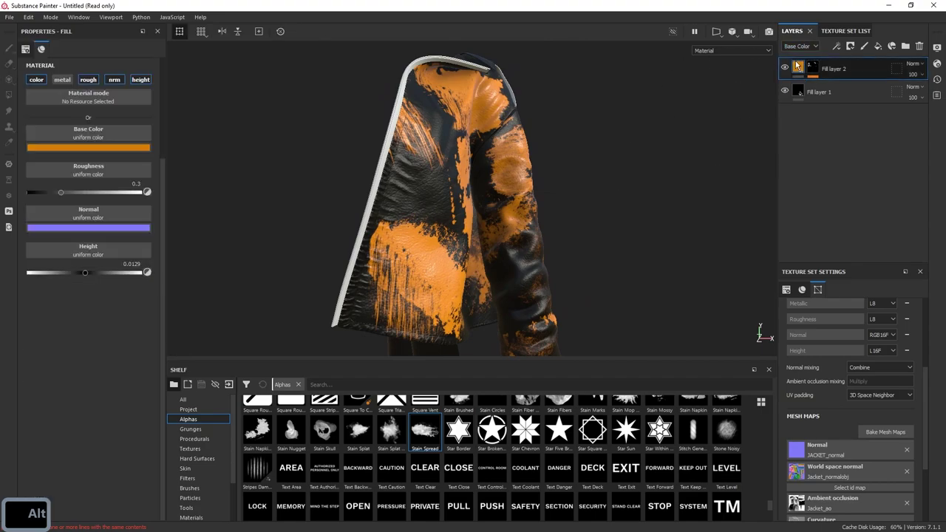
left_click(798, 92)
right_click_drag(410, 186, 448, 214, "alt")
left_click_drag(447, 214, 434, 203, "alt")
scroll(50, 289, "down", 1)
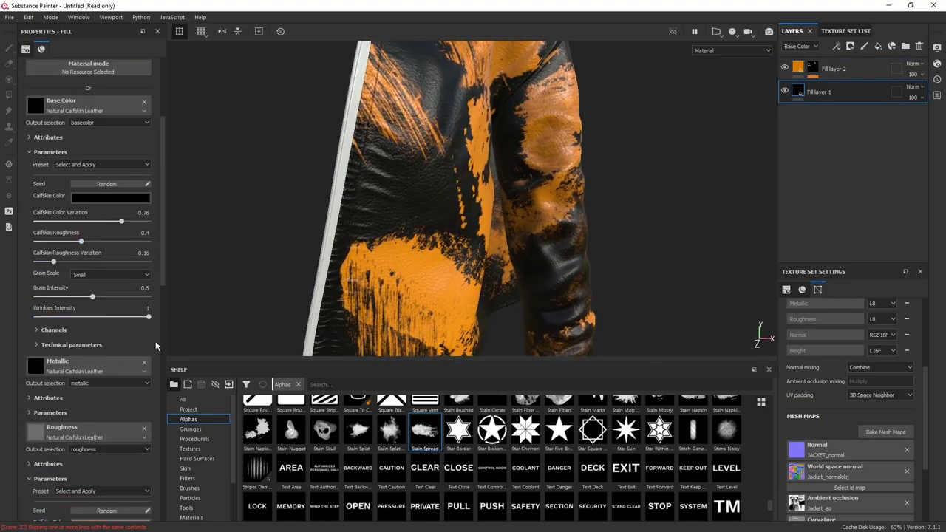
scroll(156, 344, "down", 5)
left_click_drag(100, 394, 69, 398)
Step: Shrink the shelf to enlarge the viewport and examine the leather grain on the jacket front and sleeve
left_click_drag(309, 371, 305, 493, "alt")
right_click_drag(317, 211, 259, 189, "alt")
left_click_drag(509, 359, 510, 415)
left_click_drag(526, 275, 451, 220, "alt")
right_click_drag(451, 219, 537, 188, "alt")
left_click_drag(538, 188, 524, 247, "alt")
right_click(558, 226, "ctrl+alt")
left_click_drag(563, 210, 611, 213, "alt")
right_click(508, 231, "ctrl+alt")
left_click_drag(616, 252, 564, 243, "alt")
right_click_drag(564, 242, 593, 283, "alt")
Step: Try a different UV scale on Fill layer 1 and undo the change
scroll(158, 275, "up", 4)
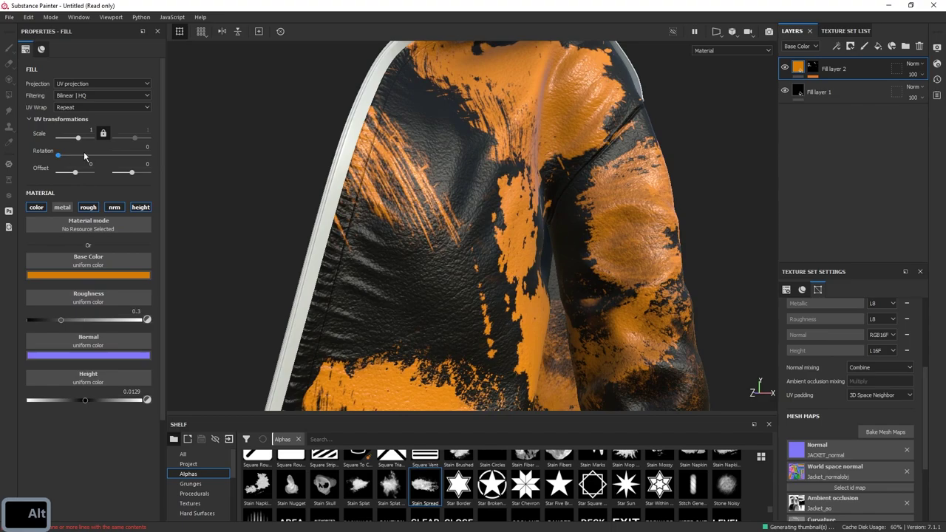
left_click(813, 94)
left_click_drag(82, 141, 82, 144)
key("ctrl+z")
Step: Set the Wrinkles Intensity to 0.05 in Fill layer 1's Height leather parameters and check the grain on the jacket front
scroll(156, 412, "down", 1)
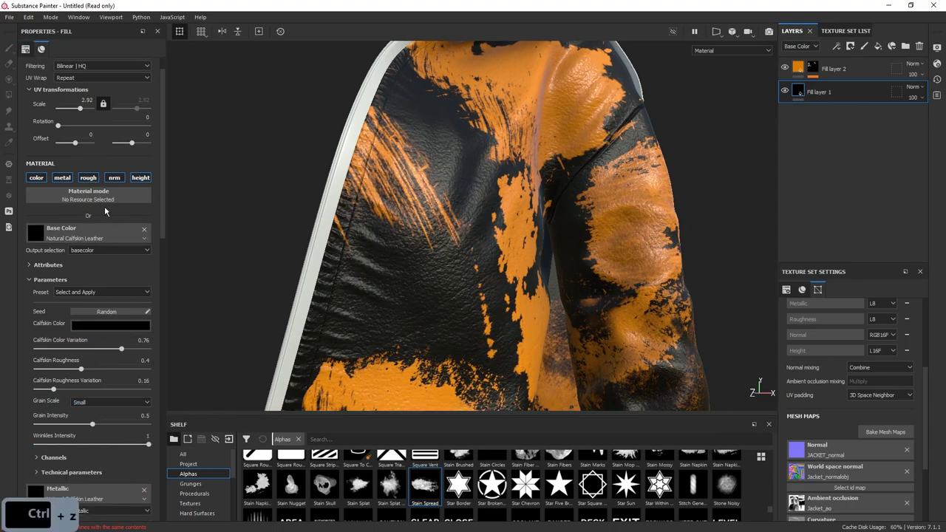
scroll(129, 410, "down", 15)
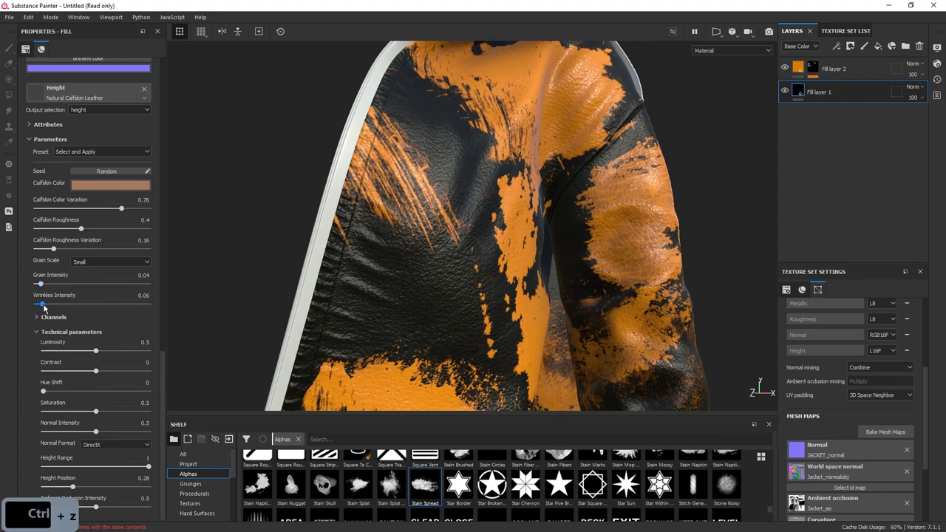
left_click_drag(436, 259, 517, 280, "alt")
right_click_drag(444, 288, 488, 295, "alt")
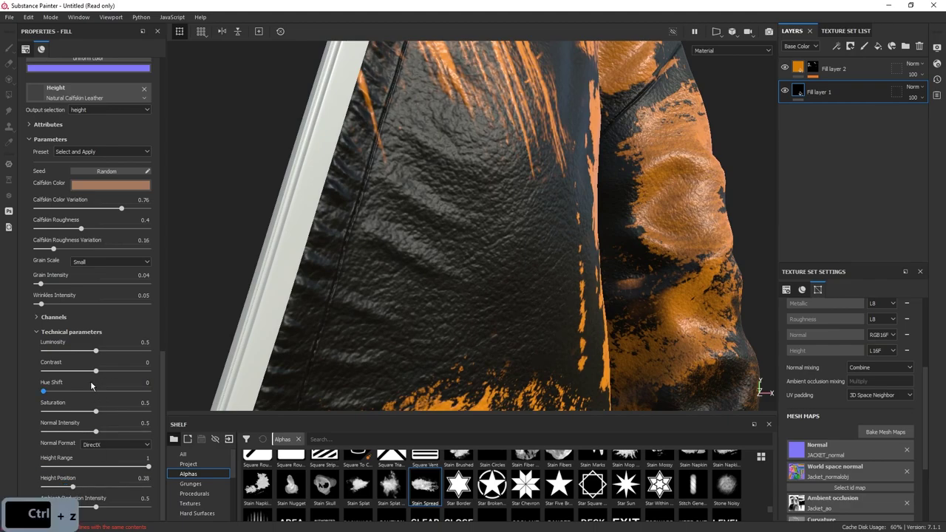
Step: Try a Grain Intensity of 0.02 in the leather's Height parameters and undo it
mouse_move(40, 286)
left_mouse_down()
mouse_move(49, 286)
mouse_move(38, 289)
left_mouse_up()
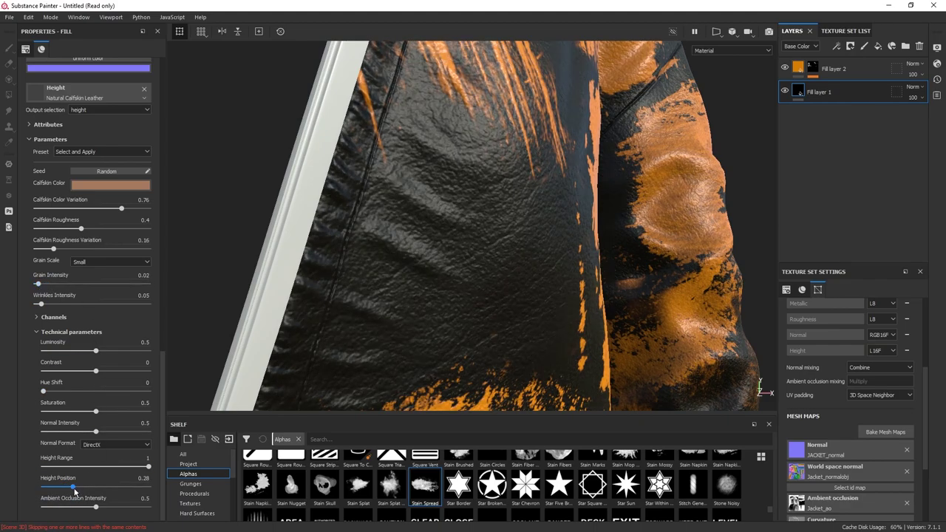
right_click_drag(532, 222, 450, 215, "alt")
left_click_drag(450, 215, 527, 247, "alt")
right_click_drag(528, 246, 473, 266, "alt")
key("ctrl+z")
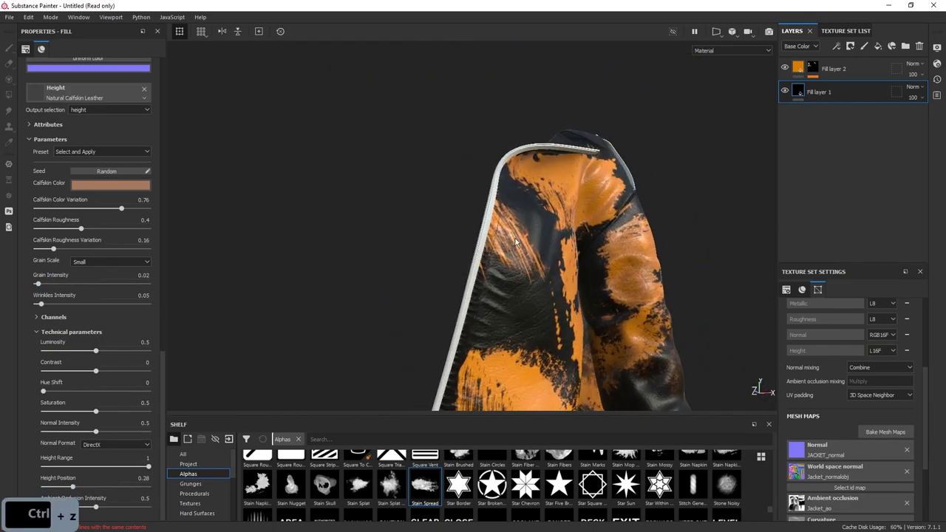
Step: Set Fill layer 1's UV scale to 15.29 and check the finer grain up close
right_click_drag(547, 310, 689, 330, "alt")
left_click_drag(511, 232, 545, 248, "alt")
scroll(80, 221, "up", 12)
left_click_drag(81, 139, 82, 142)
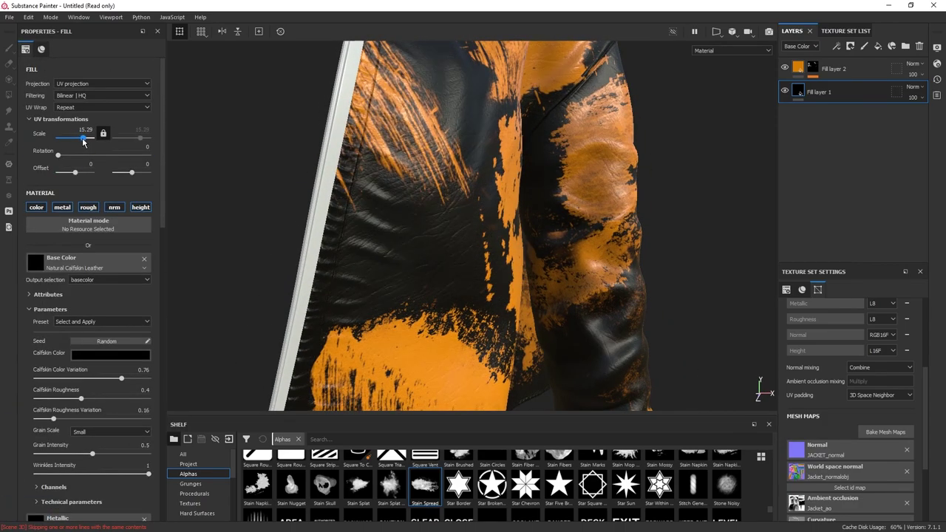
left_click_drag(493, 193, 537, 251, "alt")
right_click_drag(536, 251, 603, 362, "alt")
Step: Set the Wrinkles Intensity to 0 in Fill layer 1's Height leather parameters and review the surface
scroll(160, 407, "down", 10)
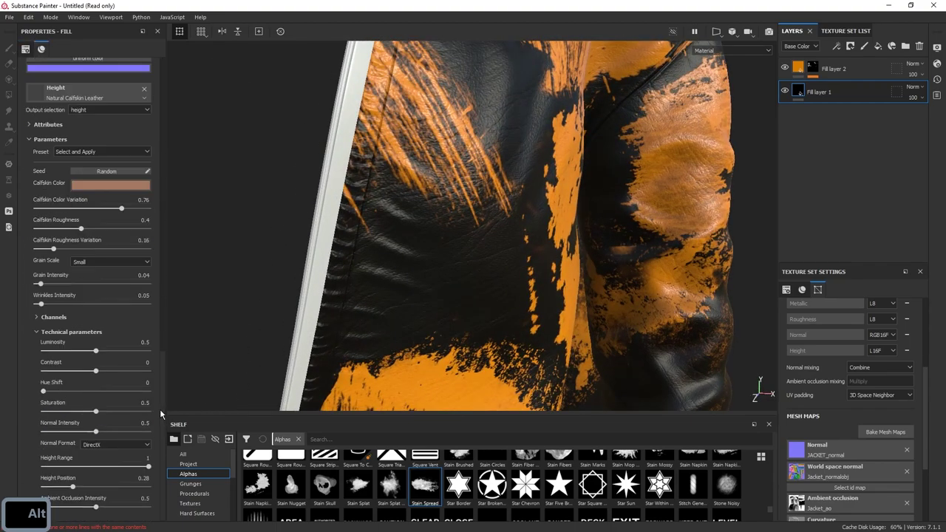
right_click_drag(445, 346, 347, 207, "alt")
left_click_drag(370, 207, 443, 214, "alt")
right_click_drag(443, 215, 337, 103, "alt")
left_click_drag(444, 162, 562, 200, "alt")
right_click_drag(561, 200, 633, 336, "alt")
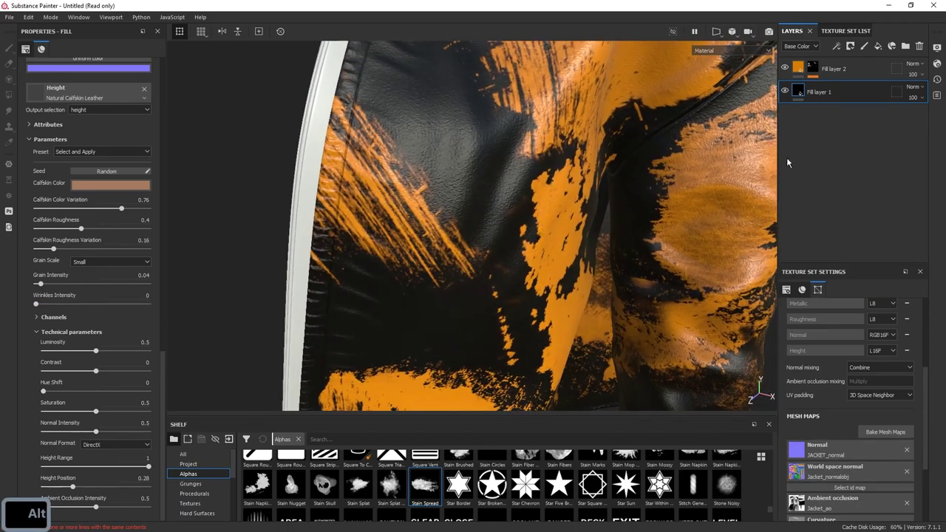
Step: Select the Paint effect in Fill layer 2's mask and try black Stain Spread strokes by the drips at size 9.2, setting the angle to 50
left_click(814, 68)
left_click(830, 87)
right_click_drag(548, 261, 489, 262, "ctrl")
left_click_drag(548, 262, 504, 310, "alt")
left_click_drag(405, 362, 501, 325, "alt")
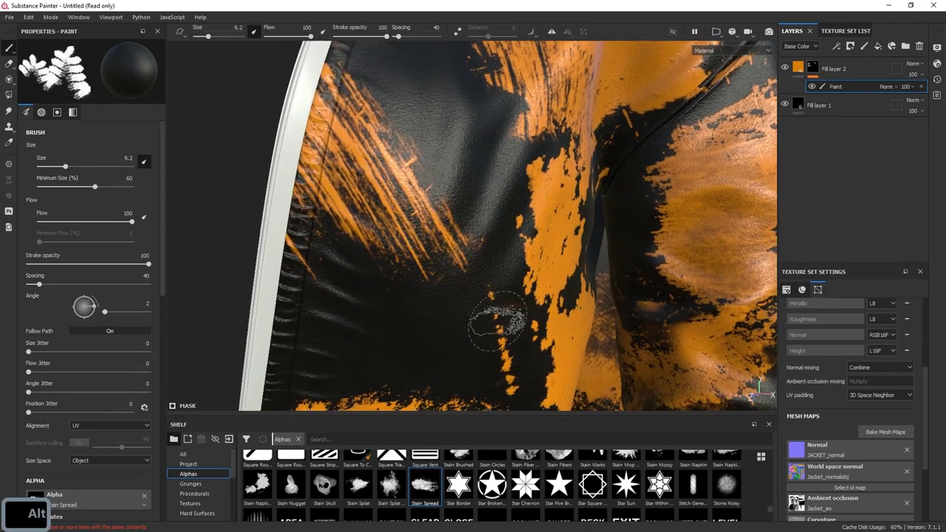
mouse_move(559, 335)
right_mouse_down("alt")
mouse_move(464, 147)
mouse_move(520, 316)
right_mouse_up("alt")
key("ctrl+z")
left_click_drag(520, 316, 520, 281, "ctrl")
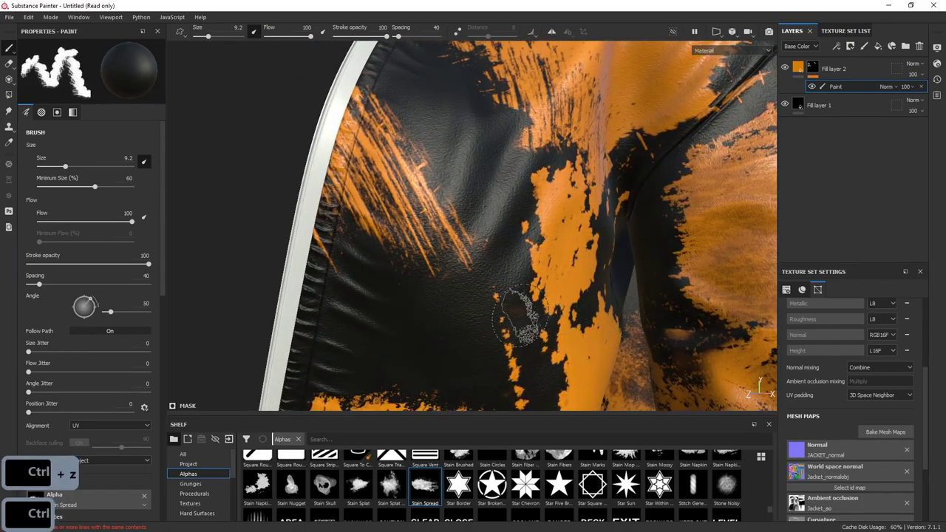
mouse_move(499, 355)
right_mouse_down("alt")
mouse_move(454, 281)
mouse_move(494, 322)
mouse_move(532, 317)
right_mouse_up("alt")
key("ctrl+z")
key("ctrl+z")
Step: Break up the orange drips on the jacket front with small black Stain Spread strokes at size 3.2
right_click_drag(514, 277, 472, 278, "ctrl")
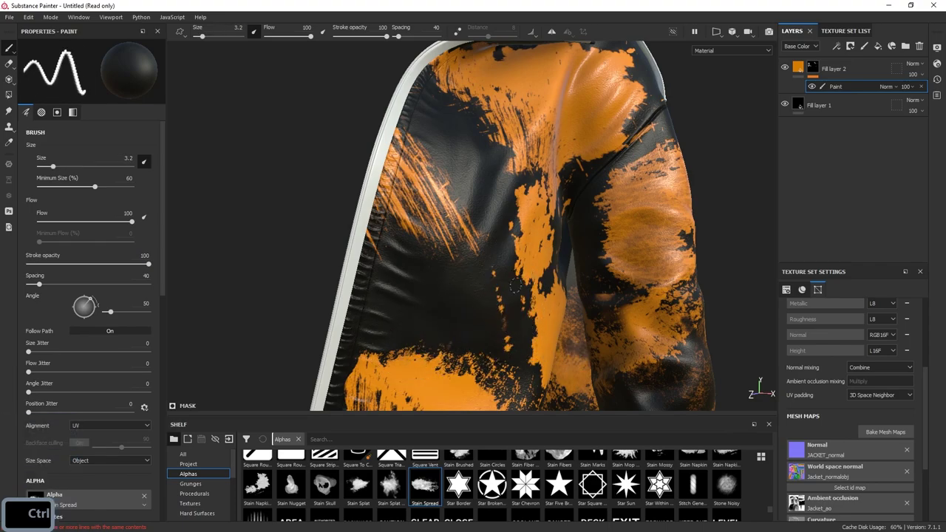
right_click_drag(587, 315, 583, 314, "ctrl")
right_click_drag(583, 314, 528, 244, "alt")
mouse_move(529, 243)
middle_mouse_down("alt")
mouse_move(591, 277)
mouse_move(509, 191)
middle_mouse_up("alt")
mouse_move(508, 191)
right_mouse_down("alt")
mouse_move(472, 339)
mouse_move(509, 293)
mouse_move(495, 214)
right_mouse_up("alt")
mouse_move(495, 214)
left_mouse_down("alt")
mouse_move(510, 222)
mouse_move(451, 236)
mouse_move(518, 244)
left_mouse_up("alt")
Step: Switch the brush to white and fill the worn elbow patch with solid orange using Stain Spread strokes at size 19.78
right_click_drag(636, 251, 724, 327, "alt")
left_click_drag(724, 327, 694, 318, "alt")
right_click_drag(576, 222, 602, 262, "alt")
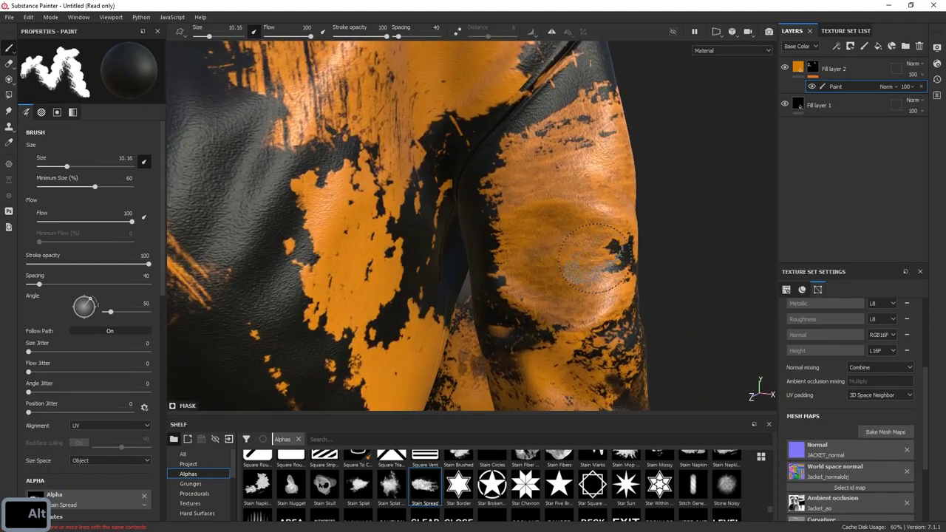
key("x")
right_click_drag(548, 197, 594, 196, "ctrl")
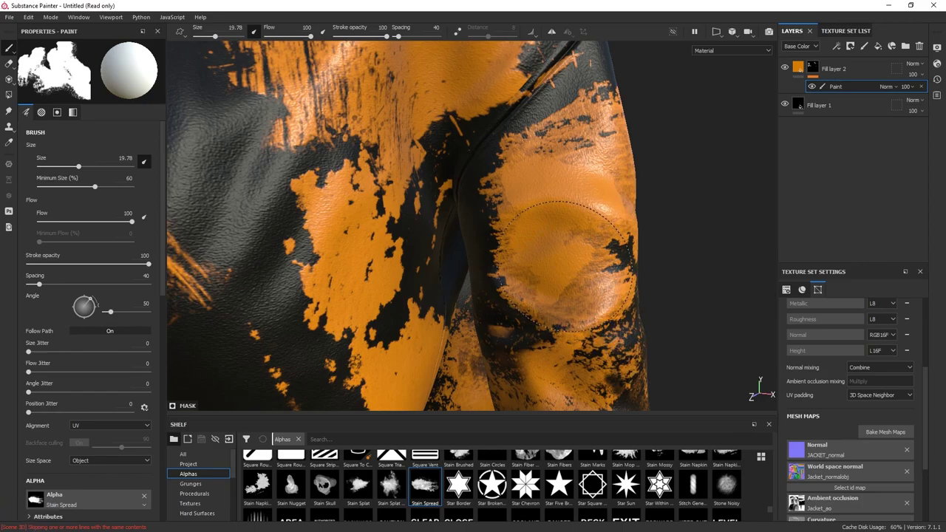
right_click_drag(590, 267, 633, 179, "alt")
mouse_move(662, 194)
left_mouse_down("alt")
mouse_move(577, 197)
mouse_move(710, 195)
left_mouse_up("alt")
Step: Continue filling the elbow patch with white strokes at size 11.05, undo the last stroke and set the size to 10.78
right_click_drag(604, 205, 579, 206, "ctrl")
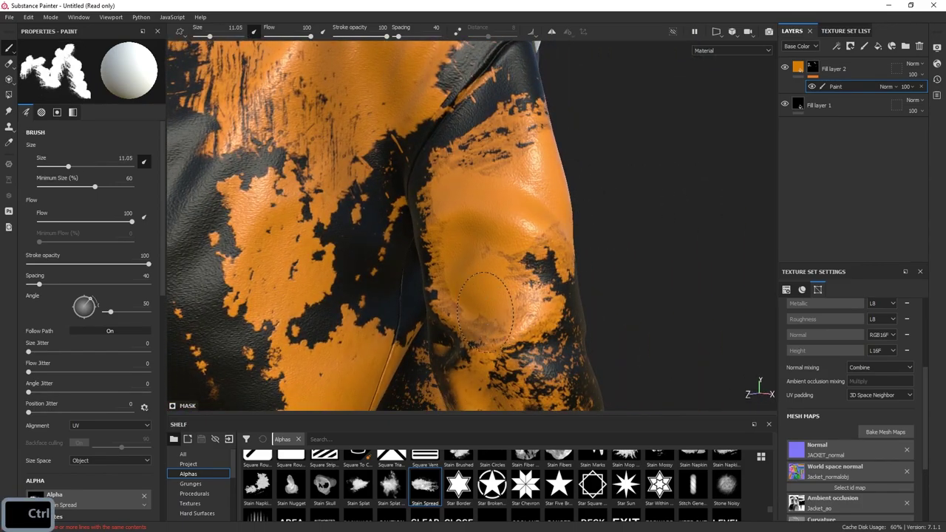
mouse_move(526, 206)
left_mouse_down("alt")
mouse_move(523, 224)
mouse_move(480, 220)
left_mouse_up("alt")
left_click_drag(625, 265, 568, 250, "alt")
left_click_drag(510, 241, 538, 238, "alt")
key("ctrl+z")
right_click_drag(600, 205, 594, 205, "ctrl")
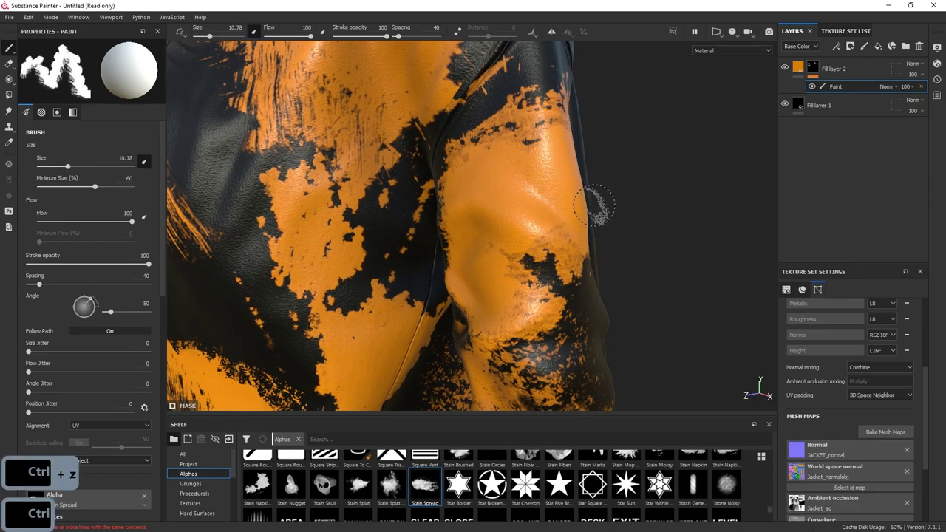
Step: Undo the last three elbow strokes and switch the brush back to black
mouse_move(547, 142)
right_mouse_down("alt")
mouse_move(554, 96)
mouse_move(554, 158)
mouse_move(879, 448)
right_mouse_up("alt")
key("ctrl+z")
key("ctrl+z")
key("ctrl+z")
key("x")
Step: Try masking out the elbow paint with black Stain Spread stamps up to size 54.24, undoing each stamp
left_click(473, 201)
key("ctrl+z")
left_click(477, 201)
mouse_move(682, 253)
left_mouse_down("alt")
mouse_move(727, 240)
mouse_move(565, 214)
left_mouse_up("alt")
left_click_drag(566, 214, 558, 210, "ctrl")
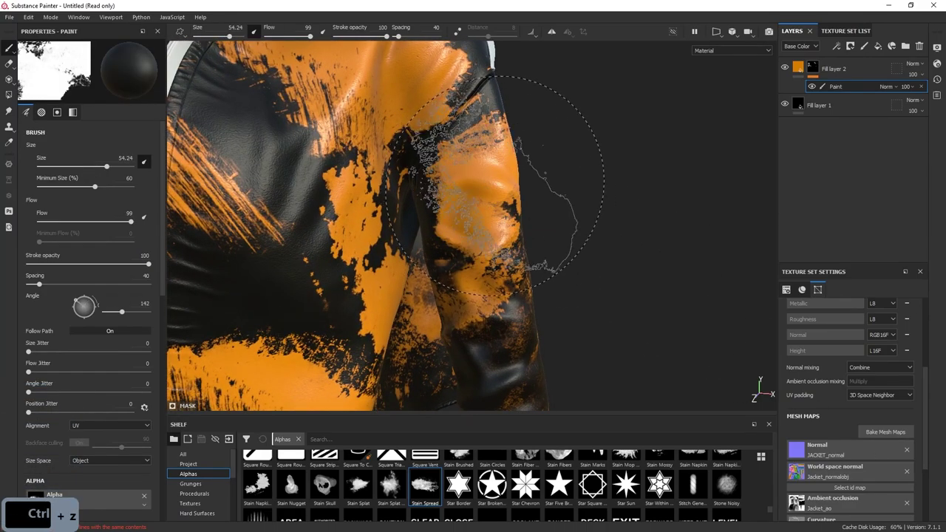
left_click(493, 182)
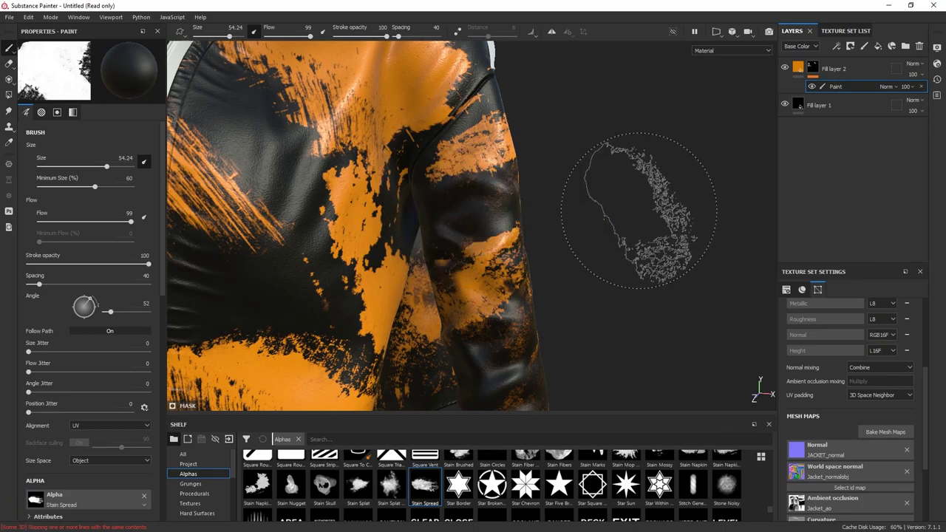
key("ctrl+z")
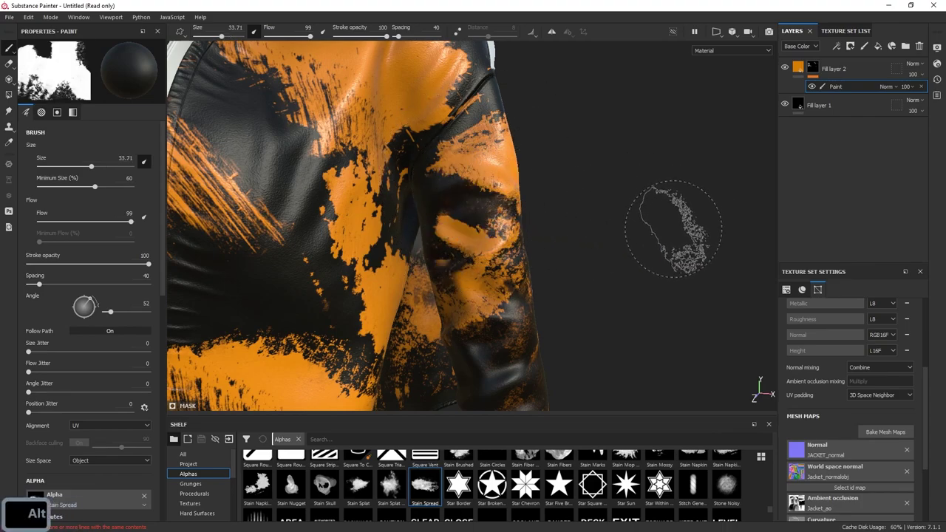
Step: Mask a smear across the elbow with a black Stain Spread stroke at size 33.71, angle 52 and spacing 5
key("ctrl+z")
left_click_drag(524, 199, 458, 214, "alt")
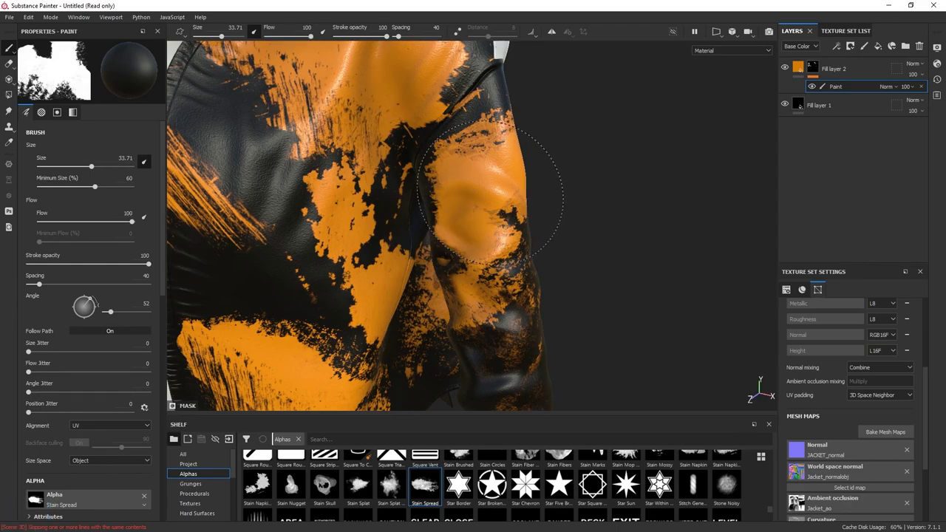
key("ctrl+z")
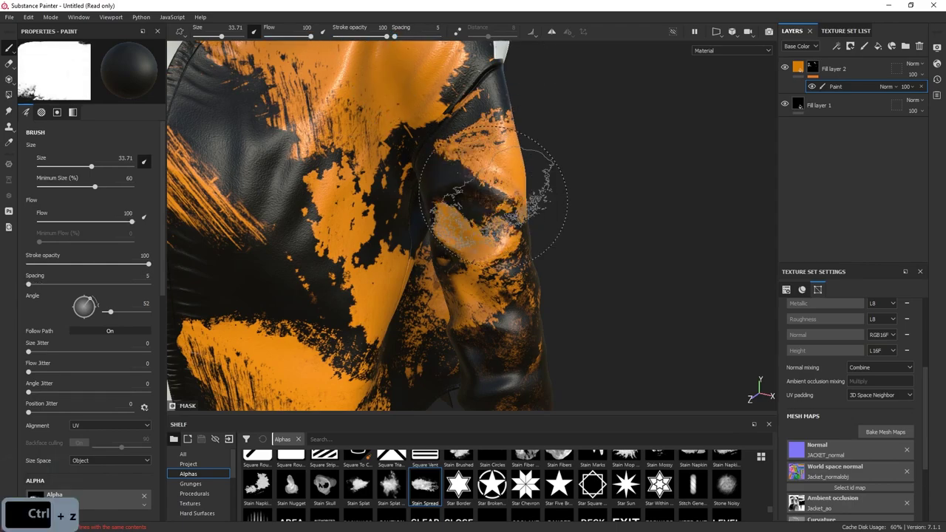
scroll(517, 148, "down", 2)
left_click_drag(540, 108, 568, 146, "alt")
scroll(532, 140, "down", 4)
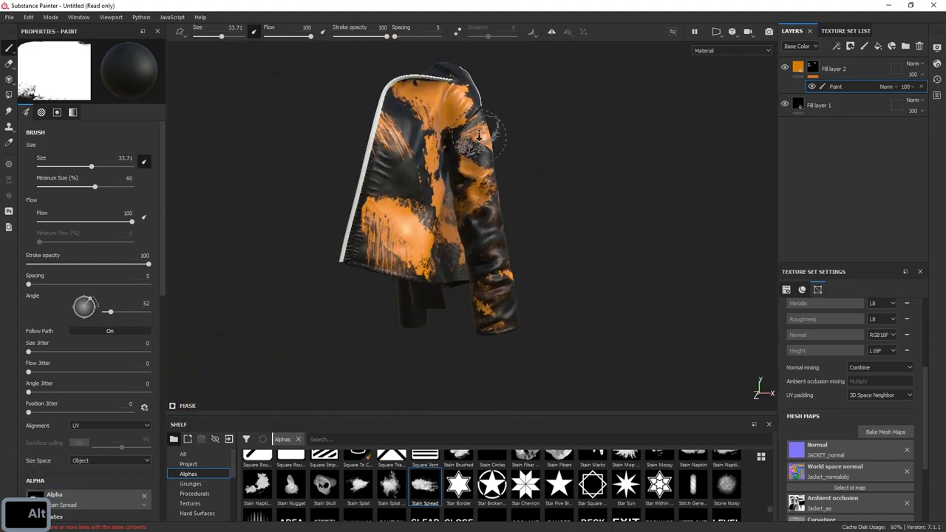
Step: Undo the black elbow smear and the earlier mask strokes on the sleeve's elbow patch
key("ctrl+z")
scroll(517, 163, "up", 4)
left_click_drag(518, 177, 555, 218, "alt")
right_click_drag(554, 218, 726, 359, "alt")
key("ctrl+z")
key("ctrl+z")
key("ctrl+z")
key("ctrl+z")
key("ctrl+z")
key("ctrl+z")
key("ctrl+z")
key("ctrl+z")
key("ctrl+z")
key("ctrl+z")
key("ctrl+z")
Step: Try masking the elbow paint with black Stain Spread strokes up to size 49.36, undoing each one
right_click_drag(598, 258, 479, 160, "alt")
left_click_drag(478, 160, 474, 173)
key("ctrl+z")
mouse_move(484, 161)
right_mouse_down("ctrl")
mouse_move(526, 161)
mouse_move(491, 153)
right_mouse_up("ctrl")
key("ctrl+z")
left_click_drag(479, 148, 477, 170)
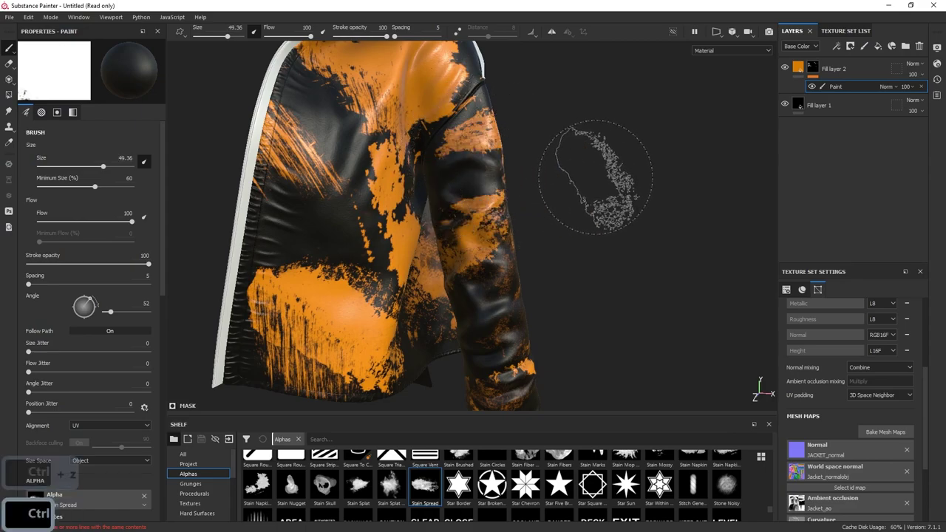
key("ctrl+z")
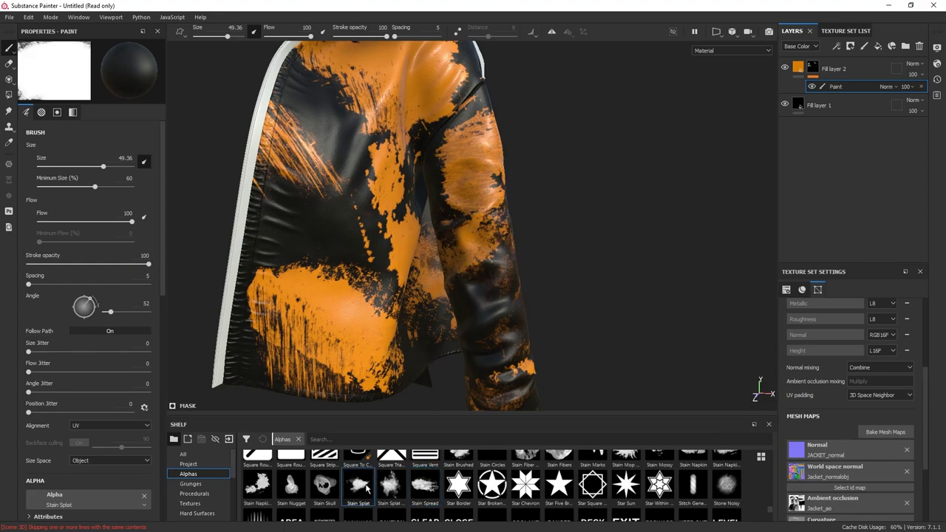
Step: Switch the Stain Splat brush to white, undo the last stroke and set the size to 20.63
key("x")
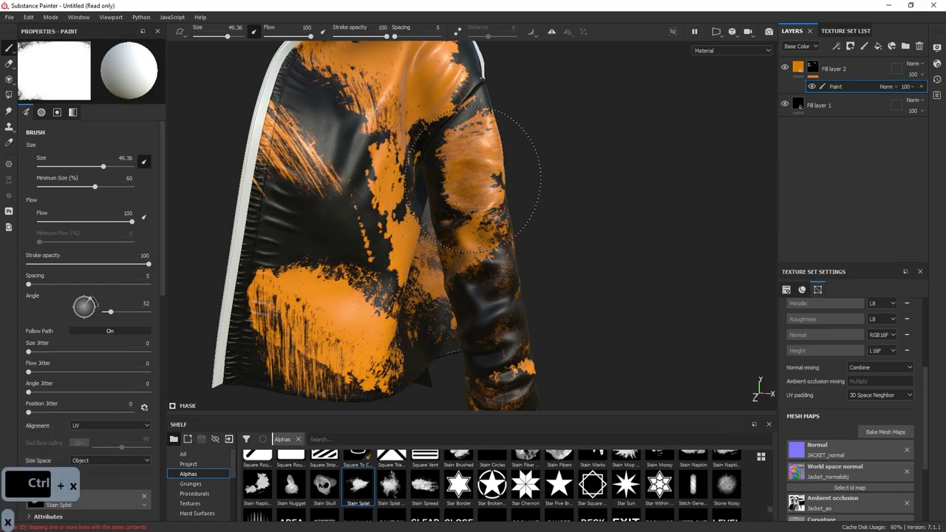
key("ctrl+z")
left_click_drag(590, 178, 618, 232, "alt")
mouse_move(618, 232)
right_mouse_down("alt")
mouse_move(577, 166)
mouse_move(692, 338)
right_mouse_up("alt")
left_click_drag(693, 337, 675, 314, "alt")
right_click_drag(506, 235, 475, 234, "ctrl")
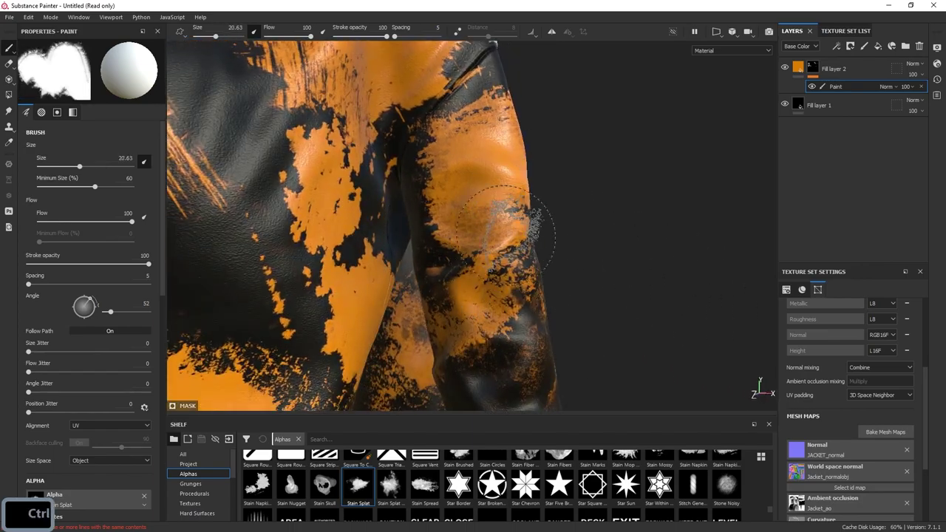
Step: Try Stain Splat strokes on the elbow patch, undo them and set the brush size to 31.83
left_click_drag(682, 242, 674, 264, "alt")
right_click_drag(674, 264, 739, 361, "alt")
left_click_drag(739, 362, 711, 348, "alt")
key("x")
left_click_drag(552, 274, 570, 255, "alt")
mouse_move(583, 266)
left_mouse_down("alt")
mouse_move(660, 289)
mouse_move(642, 284)
left_mouse_up("alt")
key("ctrl+z")
right_click_drag(552, 238, 577, 237, "ctrl")
left_click_drag(576, 236, 566, 263)
mouse_move(566, 263)
right_mouse_down("alt")
mouse_move(226, 99)
mouse_move(296, 141)
right_mouse_up("alt")
key("ctrl+z")
key("ctrl+z")
mouse_move(557, 211)
right_mouse_down("ctrl")
mouse_move(567, 211)
mouse_move(517, 235)
right_mouse_up("ctrl")
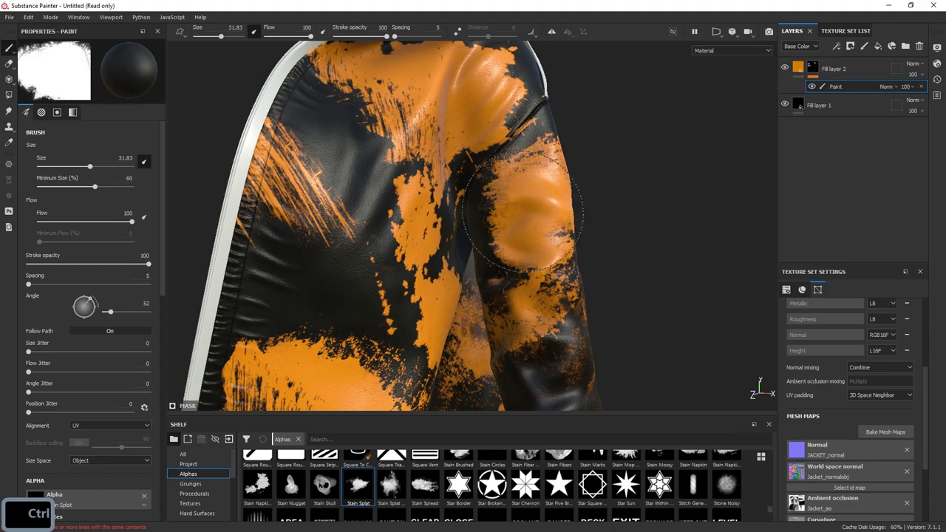
Step: Mask a blotch out of the orange elbow patch with a black Stain Splat stamp at size 31.83
left_click_drag(597, 283, 629, 276, "alt")
right_click_drag(646, 280, 572, 166, "alt")
key("ctrl+z")
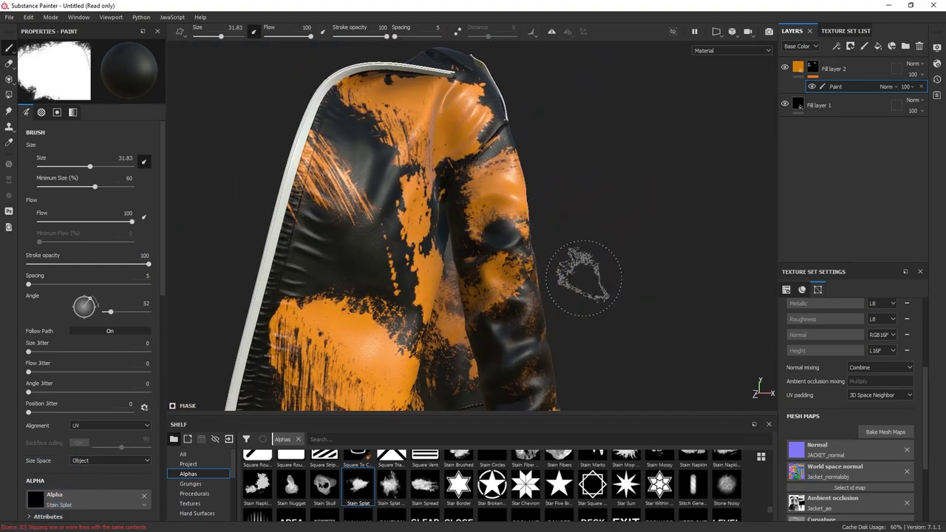
left_click_drag(584, 278, 701, 367, "alt")
right_click_drag(690, 349, 580, 154, "alt")
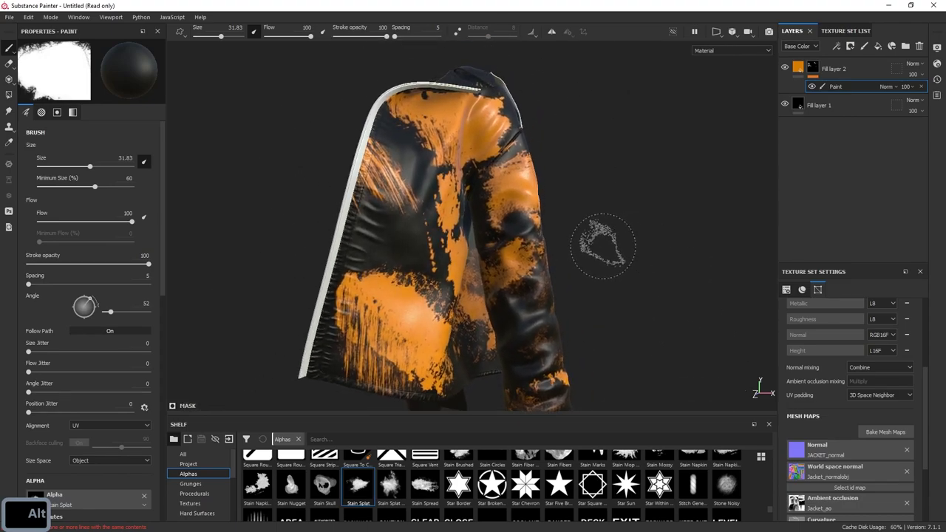
mouse_move(583, 249)
left_mouse_down("alt")
mouse_move(551, 267)
mouse_move(586, 252)
left_mouse_up("alt")
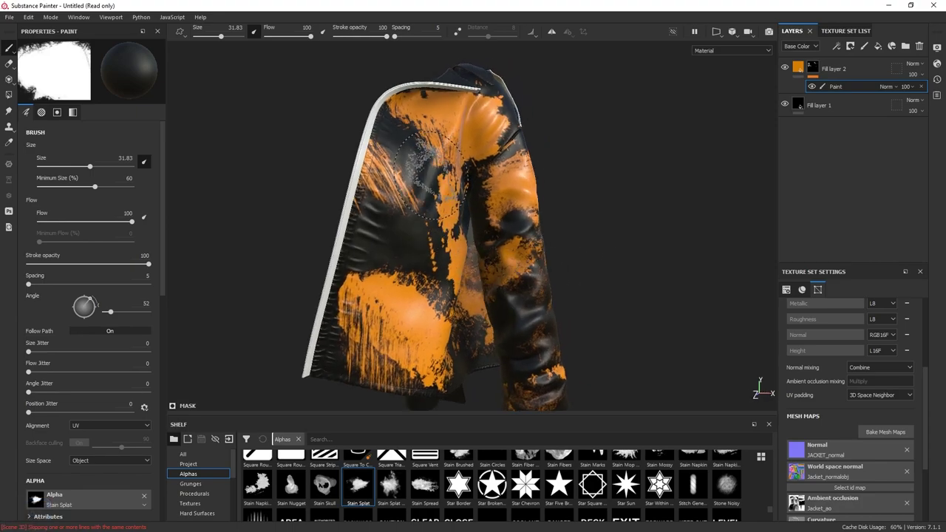
Step: Add a new fill layer above the orange paint layer
left_click(797, 68)
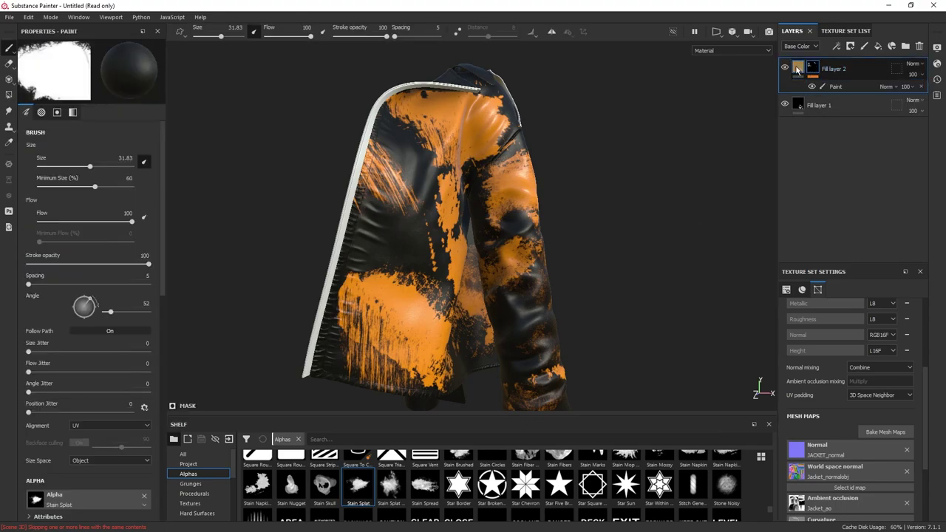
left_click(797, 69)
left_click(878, 46)
left_click_drag(444, 247, 473, 262, "alt")
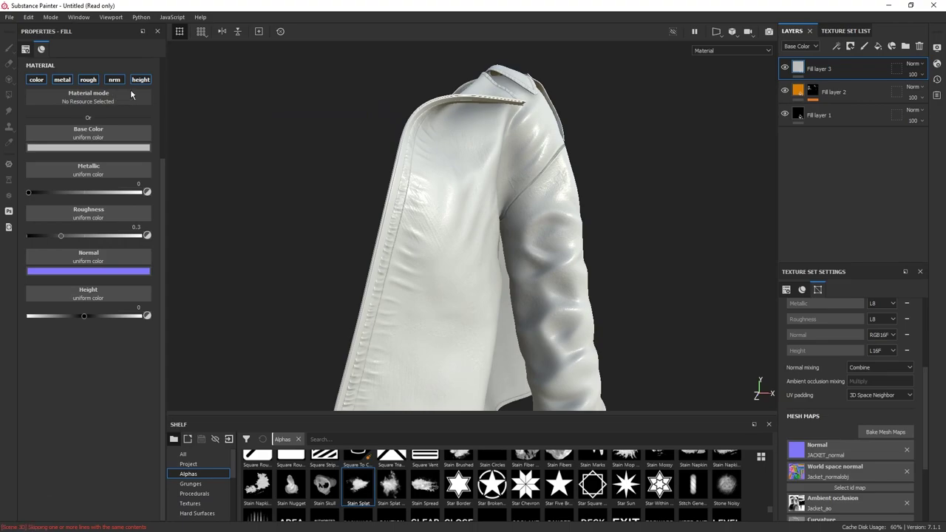
Step: Turn off the new fill's metallic channel and set a dark grey base colour, roughness 1 and height 0.0129
left_click(67, 80)
left_click(102, 149)
left_click_drag(108, 227, 96, 245)
left_click_drag(103, 193, 192, 198)
scroll(463, 219, "up", 5)
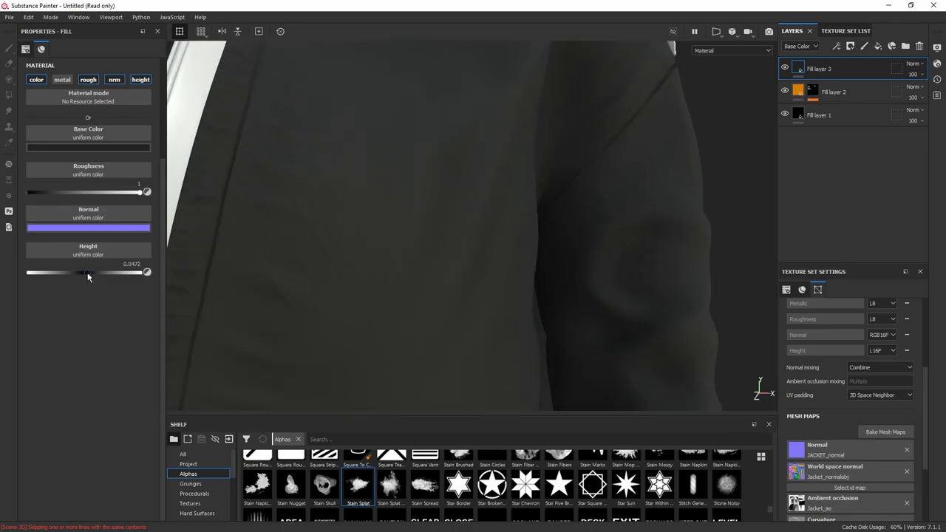
left_click_drag(561, 229, 766, 202, "alt")
right_click_drag(767, 202, 497, 125, "alt")
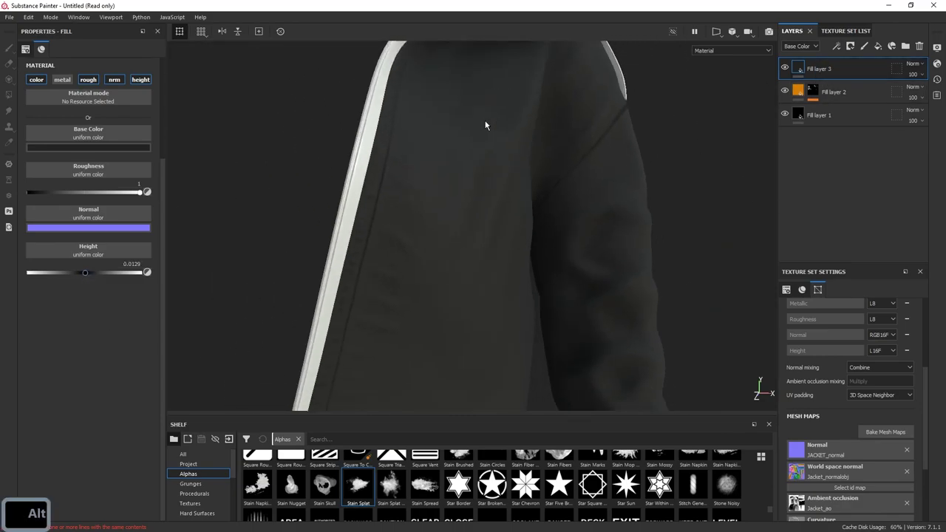
Step: Add a black mask to Fill layer 3 and load the Dirt 1 brush at size 66.42
right_click(861, 68)
left_click(873, 84)
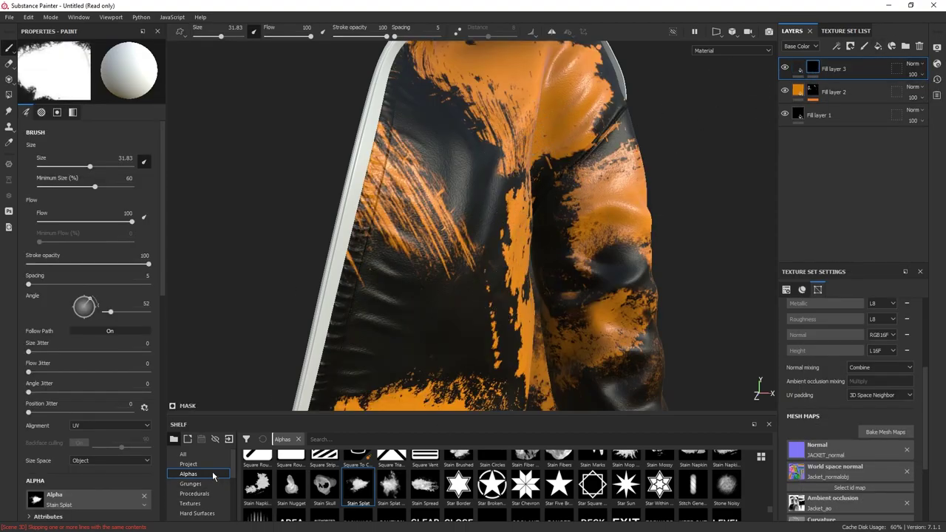
left_click(190, 513)
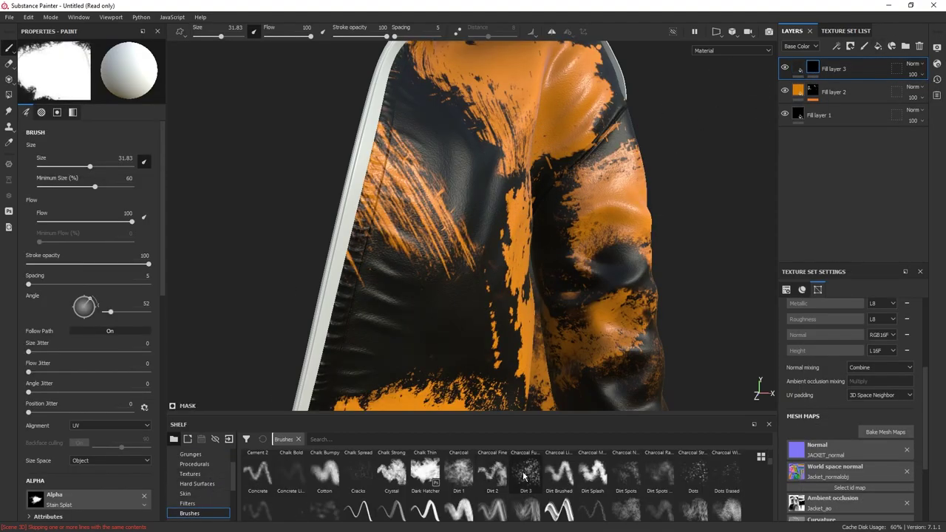
left_click(459, 473)
right_click_drag(458, 317, 532, 314, "ctrl")
Step: Try Dirt 1 strokes at sizes up to 78.31, undo them and set the size to 56.69
left_click_drag(602, 252, 588, 247, "alt")
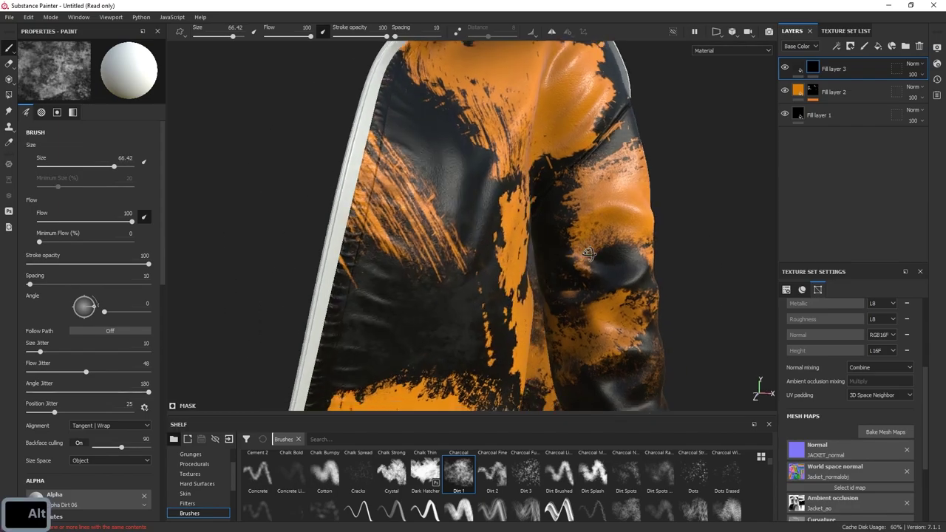
right_click_drag(588, 247, 601, 118, "alt")
left_click_drag(602, 118, 576, 125, "alt")
key("ctrl+z")
middle_click_drag(569, 321, 566, 232, "alt")
right_click_drag(566, 232, 592, 259, "alt")
right_click_drag(400, 242, 425, 242, "ctrl")
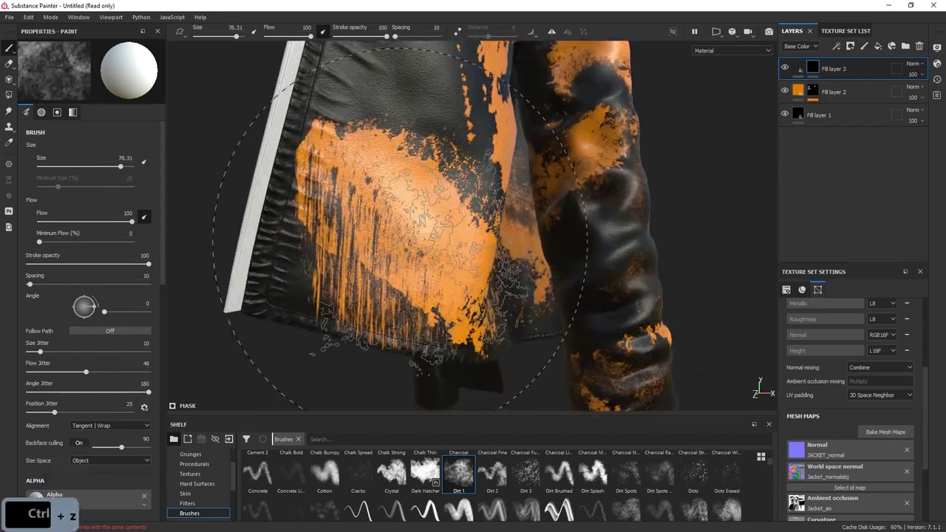
left_click_drag(518, 237, 600, 268, "alt")
right_click_drag(408, 283, 362, 283, "ctrl")
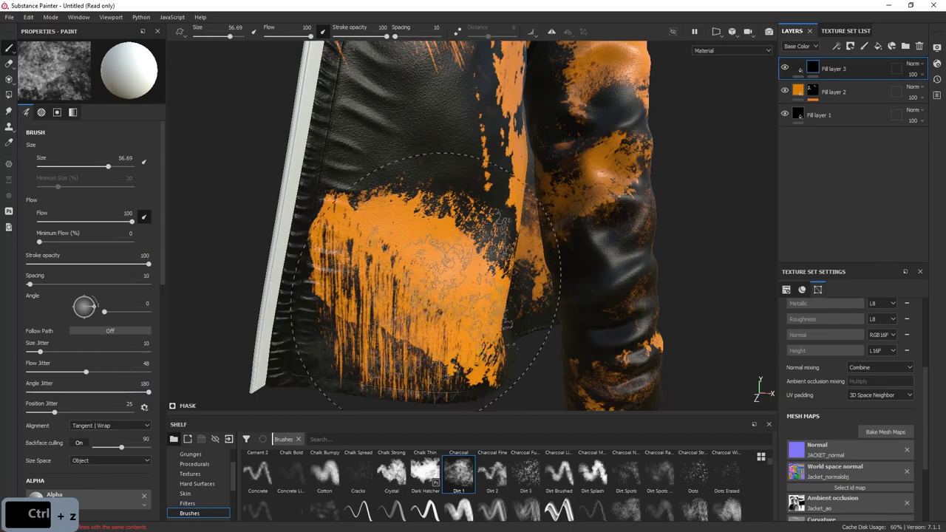
Step: Add a paint effect to Fill layer 3's mask and try a Dirt 1 stamp on the lower front patch
right_click(814, 68)
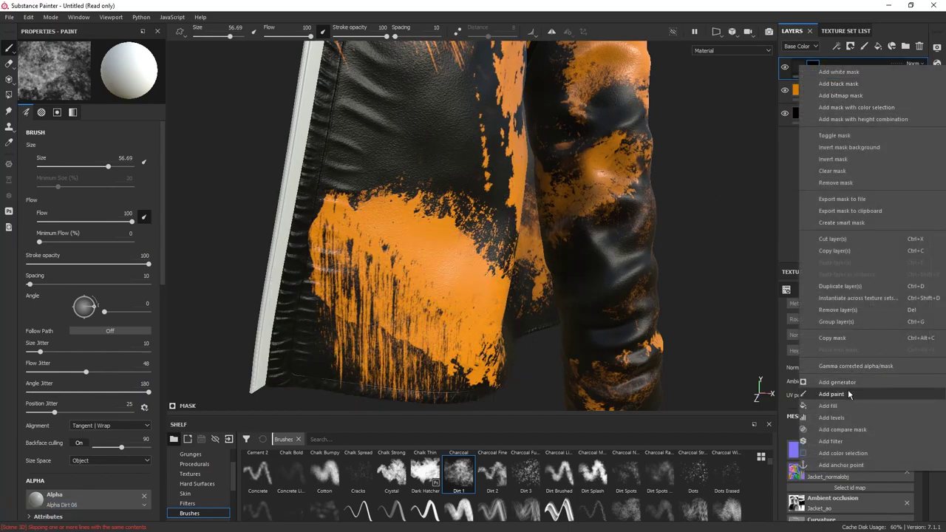
left_click(849, 393)
left_click(437, 277)
mouse_move(550, 273)
left_mouse_down("alt")
mouse_move(512, 269)
mouse_move(399, 188)
mouse_move(581, 270)
left_mouse_up("alt")
middle_click_drag(473, 281, 465, 233, "alt")
left_click_drag(518, 251, 473, 253, "alt")
key("ctrl+z")
Step: Resize the Dirt 1 brush, up to size 62.54, and stamp grime over the orange patches on the front and sleeve
right_click_drag(294, 257, 252, 257, "ctrl")
left_click_drag(480, 279, 443, 260, "alt")
right_click_drag(254, 260, 221, 258, "ctrl")
left_click_drag(425, 223, 384, 220, "alt")
mouse_move(383, 220)
right_mouse_down("alt")
mouse_move(347, 224)
mouse_move(414, 209)
right_mouse_up("alt")
mouse_move(322, 193)
left_mouse_down("alt")
mouse_move(404, 233)
mouse_move(420, 215)
left_mouse_up("alt")
key("ctrl+z")
left_click_drag(569, 124, 588, 192, "alt")
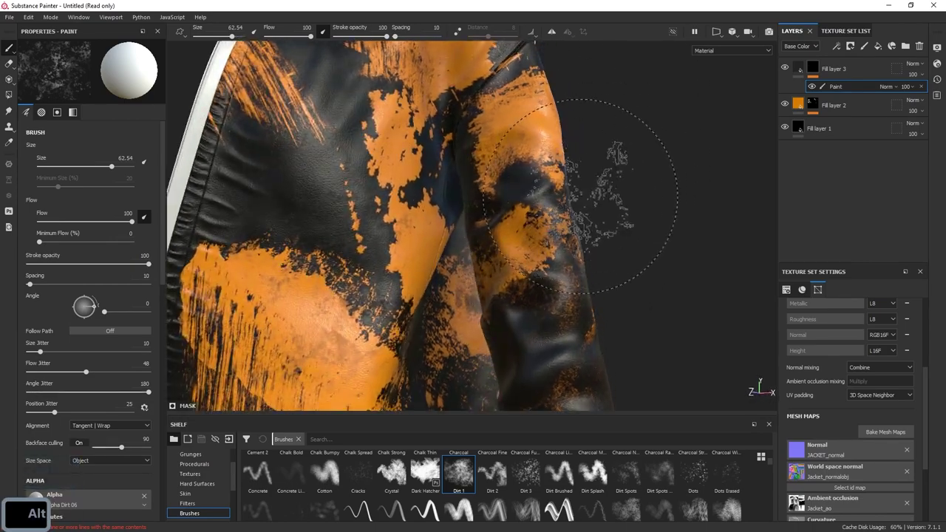
middle_click_drag(587, 354, 547, 291, "alt")
right_click_drag(546, 291, 609, 302, "ctrl")
mouse_move(608, 302)
left_mouse_down("alt")
mouse_move(709, 319)
mouse_move(663, 221)
mouse_move(702, 199)
left_mouse_up("alt")
Step: Darken the base colour of Fill layer 3 to near black
left_click(798, 68)
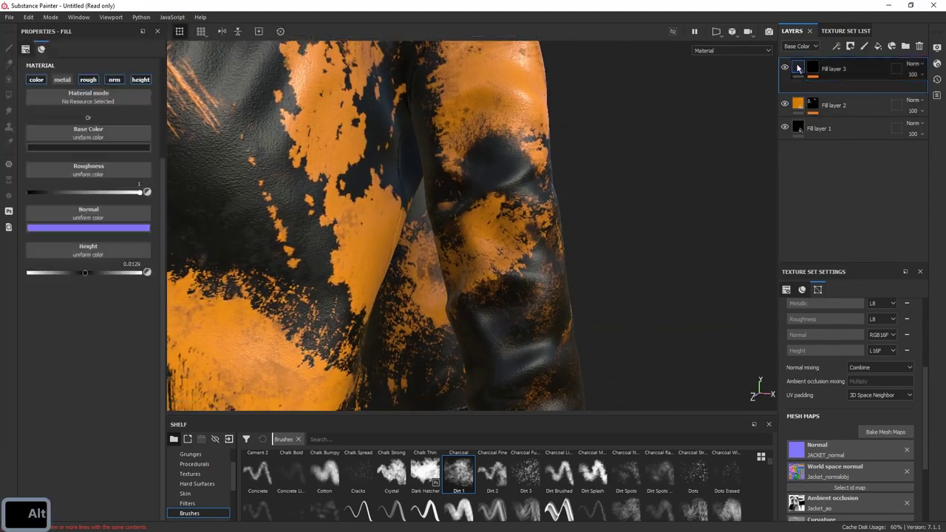
left_click(111, 147)
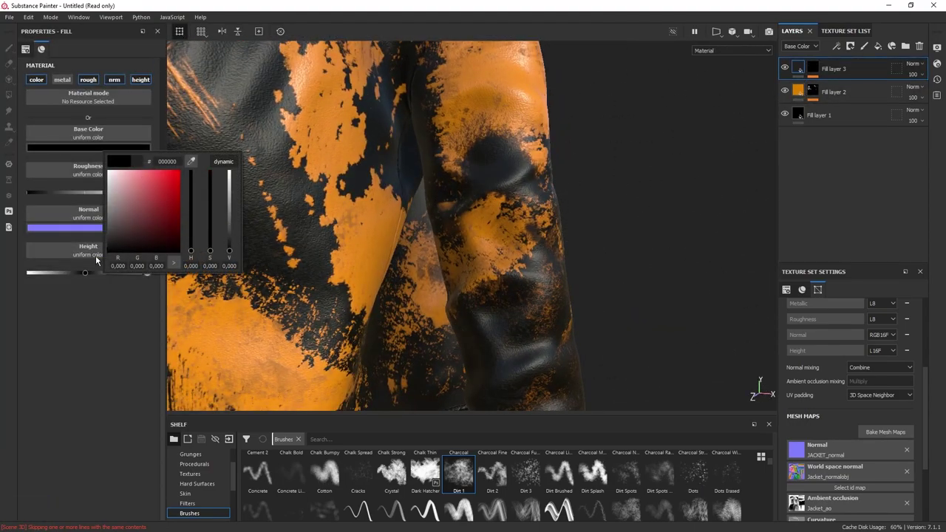
left_click_drag(95, 244, 95, 247)
right_click_drag(370, 251, 303, 273, "alt")
middle_click_drag(303, 274, 428, 196, "alt")
left_click_drag(428, 196, 517, 184, "alt")
right_click_drag(547, 170, 494, 148, "alt")
mouse_move(493, 148)
middle_mouse_down("alt")
mouse_move(522, 215)
mouse_move(516, 247)
middle_mouse_up("alt")
right_click_drag(516, 248, 565, 266, "alt")
Step: Reselect the paint effect on Fill layer 3's mask and set the Dirt 1 brush size to 44.74
left_click(811, 68)
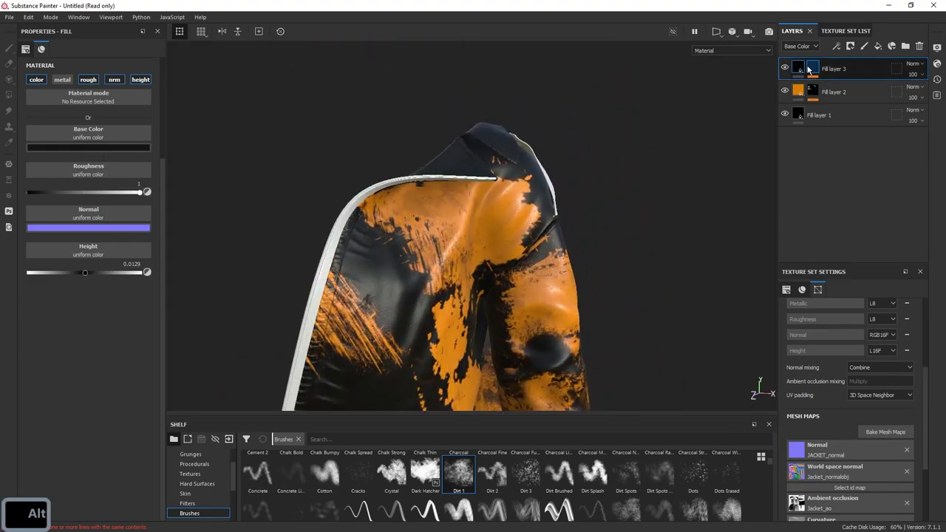
left_click(798, 104)
left_click(836, 87)
right_click_drag(560, 169, 656, 151, "alt")
middle_click_drag(656, 151, 616, 158, "alt")
right_click_drag(616, 158, 580, 166, "ctrl")
Step: Examine the grime over the jacket's front, sleeve, shoulder and collar
right_click_drag(645, 269, 670, 212, "alt")
left_click_drag(669, 212, 584, 207, "alt")
middle_click_drag(584, 207, 546, 148, "alt")
left_click_drag(559, 194, 458, 194, "alt")
left_click_drag(563, 166, 682, 69, "alt")
middle_click_drag(682, 69, 679, 111, "alt")
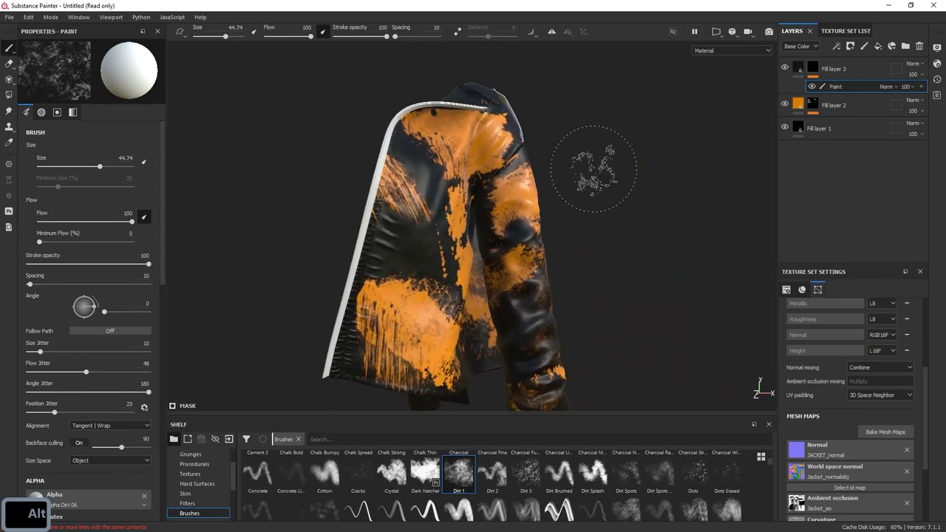
right_click_drag(678, 111, 709, 122, "alt")
middle_click_drag(636, 122, 635, 193, "alt")
right_click_drag(636, 192, 702, 200, "alt")
left_click_drag(694, 288, 596, 340, "alt")
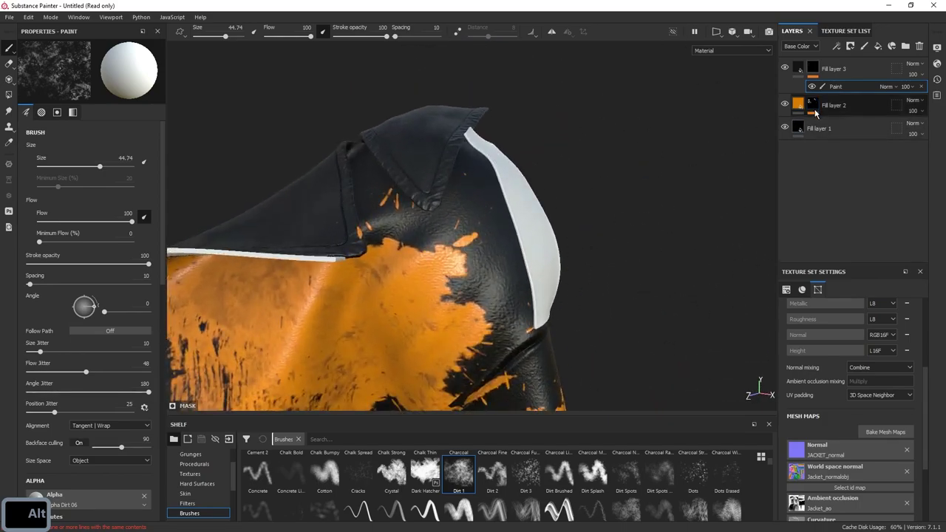
Step: Copy the leather Fill layer 1 and paste it into the layer stack of the white trim's texture set
left_click(846, 128)
right_click(854, 132)
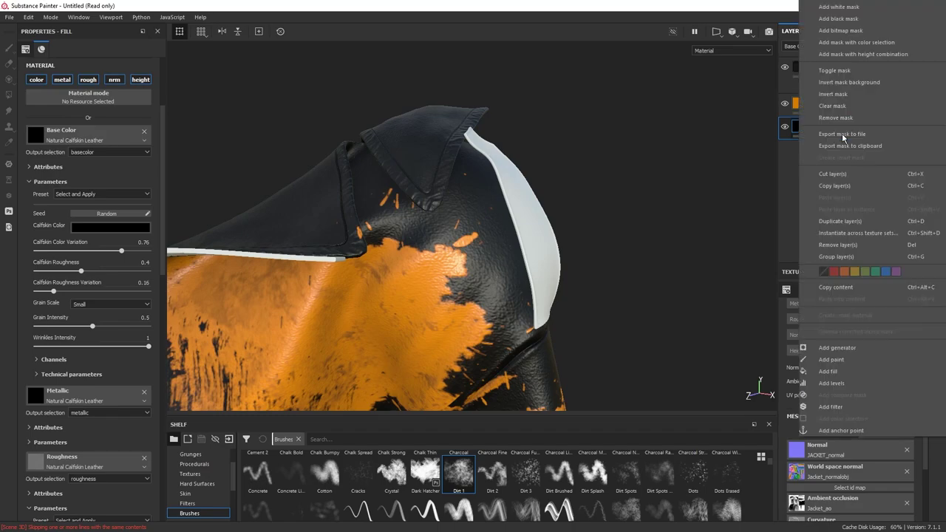
left_click(825, 190)
left_click(845, 31)
left_click(817, 67)
left_click(798, 32)
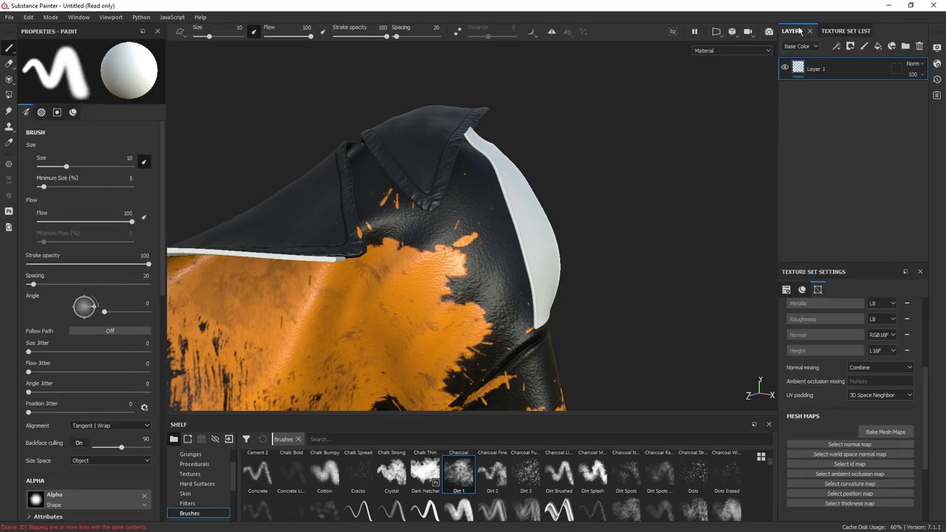
right_click(827, 96)
left_click(843, 293)
Step: Examine the pasted leather on the shoulder trim against the surrounding jacket leather
mouse_move(648, 194)
left_mouse_down("alt")
mouse_move(481, 217)
mouse_move(687, 188)
mouse_move(693, 150)
left_mouse_up("alt")
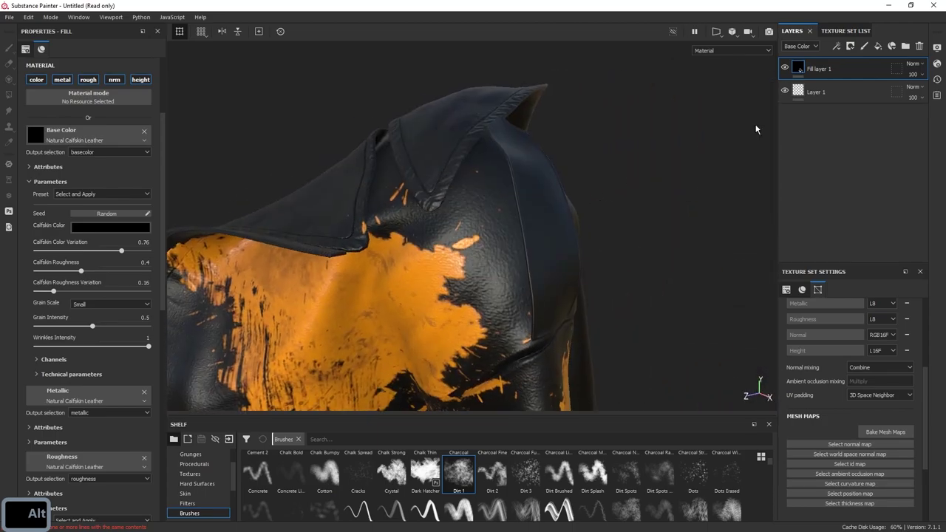
left_click_drag(591, 205, 426, 147, "alt")
right_click_drag(426, 148, 442, 174, "alt")
left_click_drag(442, 173, 425, 137, "alt")
middle_click_drag(424, 137, 504, 178, "alt")
right_click_drag(503, 179, 572, 198, "alt")
left_click_drag(573, 198, 587, 259, "alt")
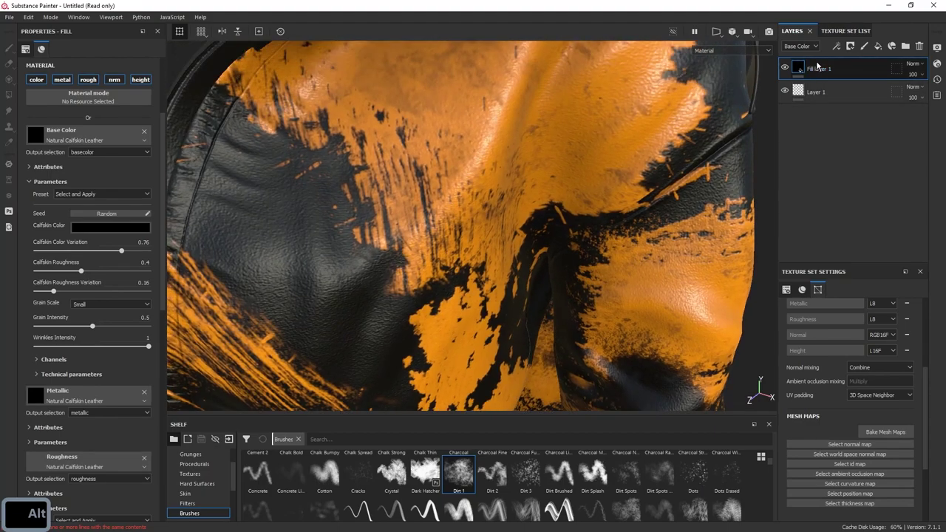
Step: Return to the painted texture set and set the UV scale of its leather Fill layer 1 to 16.71
left_click(842, 31)
left_click(803, 70)
left_click(796, 31)
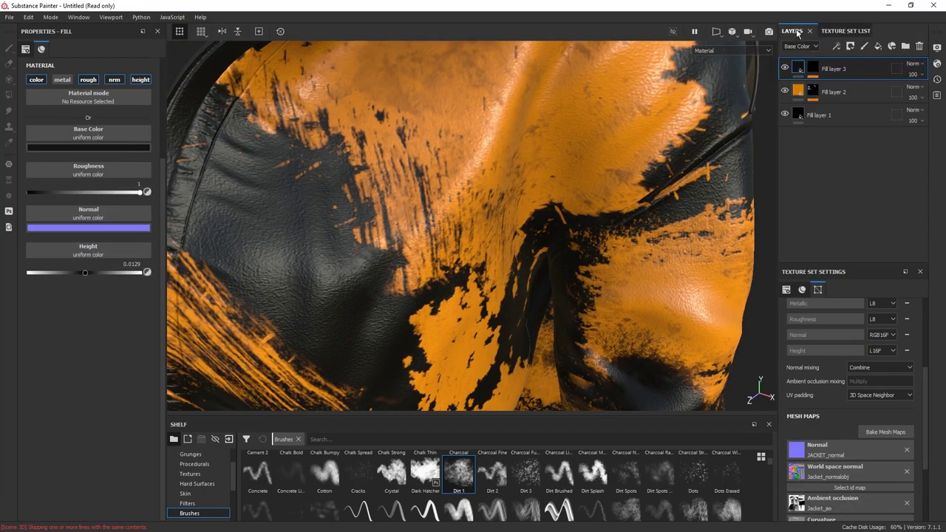
left_click(799, 115)
scroll(159, 140, "down", 2)
left_click_drag(162, 140, 162, 95)
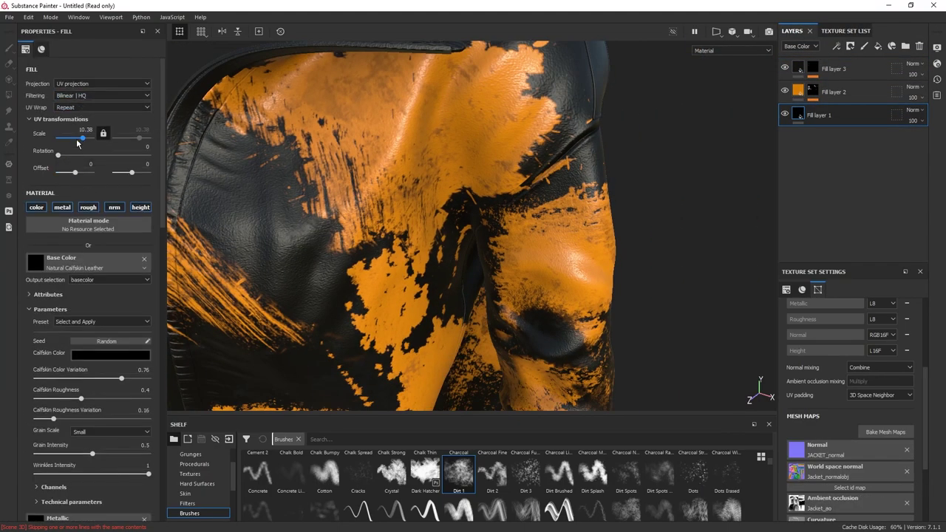
left_click_drag(332, 218, 265, 244, "alt")
right_click_drag(264, 244, 305, 268, "alt")
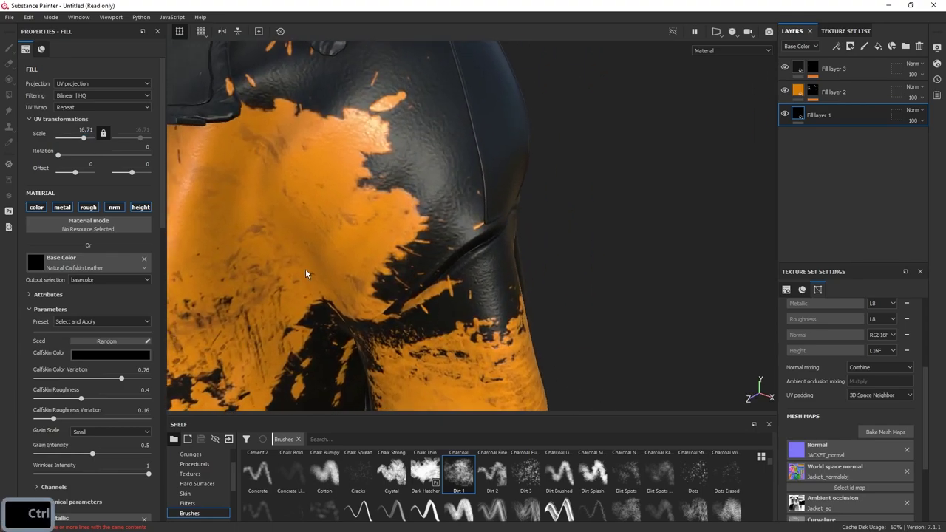
key("ctrl+z")
key("ctrl+y")
Step: Examine the rescaled leather grain on the front panel and review Fill layer 1's height parameters
right_click_drag(428, 244, 394, 152, "alt")
left_click_drag(395, 152, 438, 44, "alt")
right_click_drag(437, 44, 485, 47, "alt")
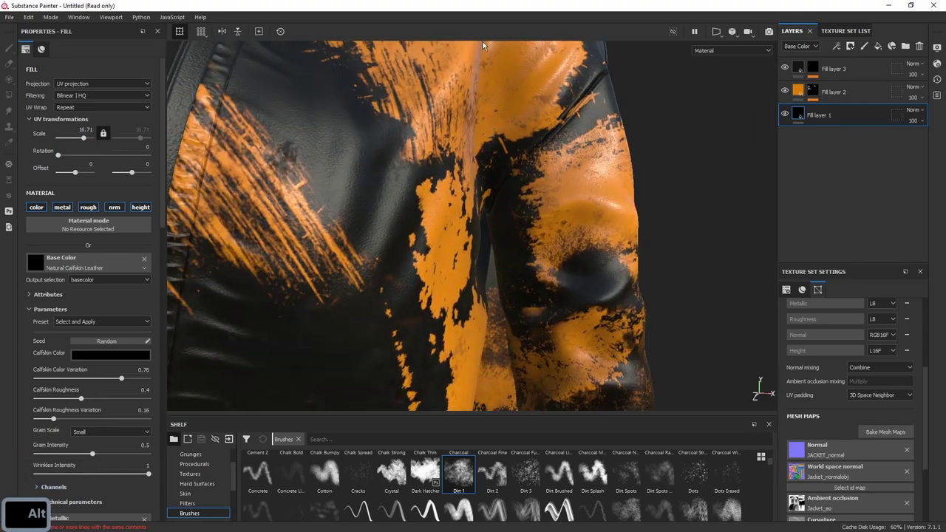
left_click_drag(486, 47, 348, 254, "alt")
middle_click_drag(348, 253, 411, 140, "alt")
scroll(164, 396, "down", 2)
scroll(165, 397, "down", 5)
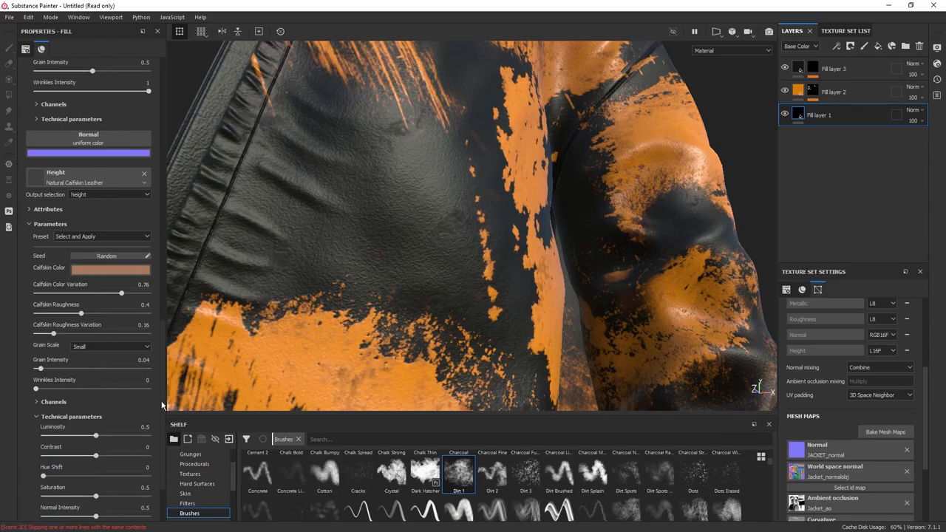
Step: Switch to the trim's texture set and set the UV scale of its leather Fill layer 1 to 0.57
right_click_drag(473, 259, 402, 163, "alt")
left_click_drag(403, 162, 436, 195, "alt")
right_click_drag(436, 196, 631, 283, "alt")
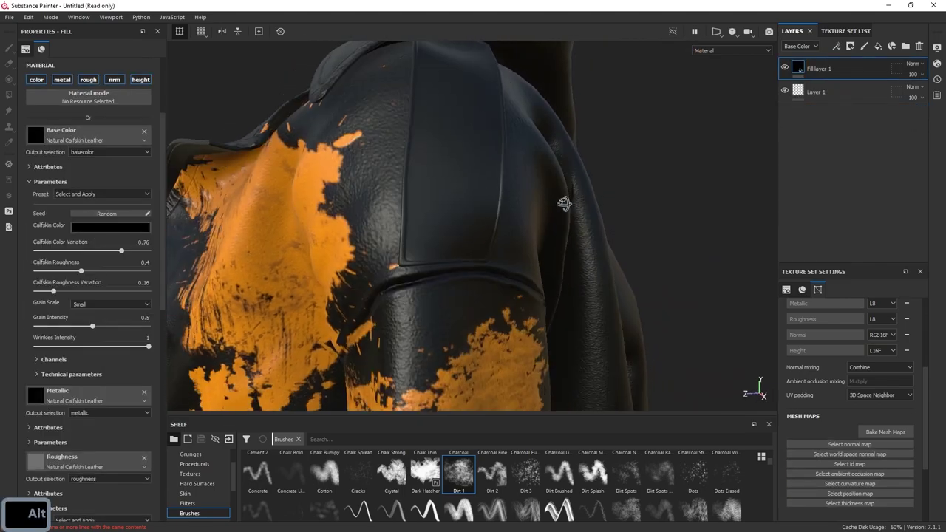
left_click_drag(562, 204, 439, 250, "alt")
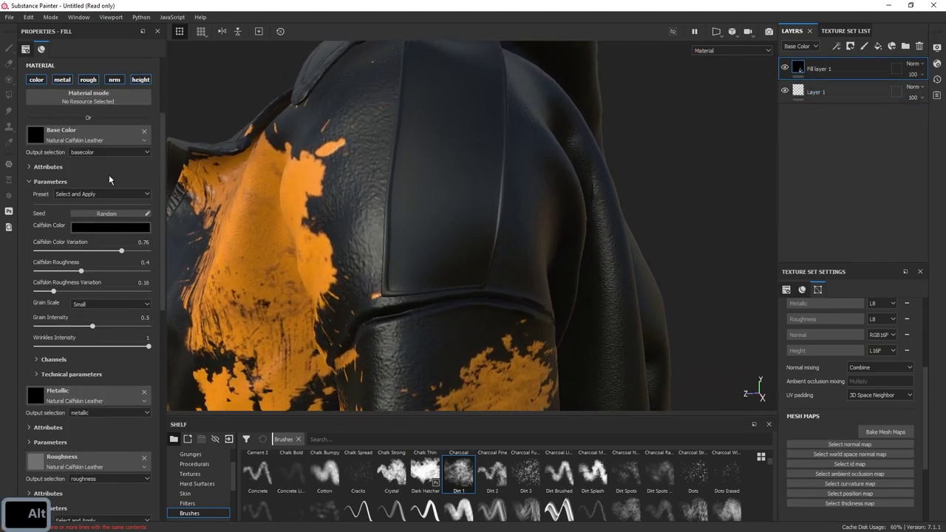
scroll(155, 310, "down", 8)
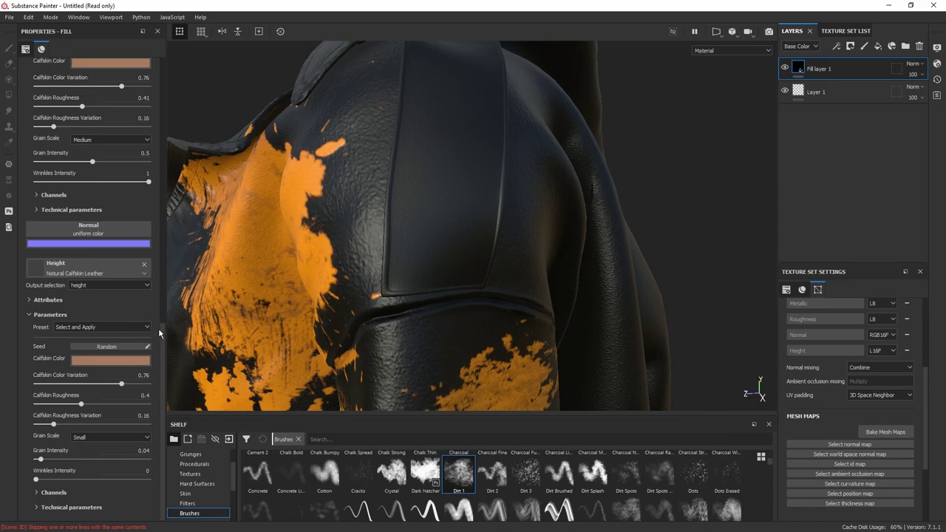
scroll(152, 324, "up", 10)
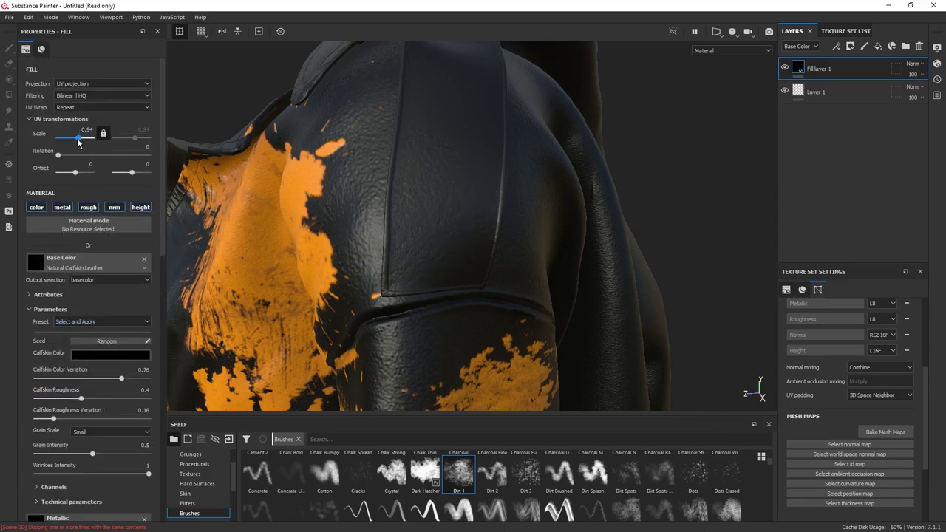
left_click_drag(318, 269, 485, 263, "alt")
right_click_drag(485, 264, 317, 190, "alt")
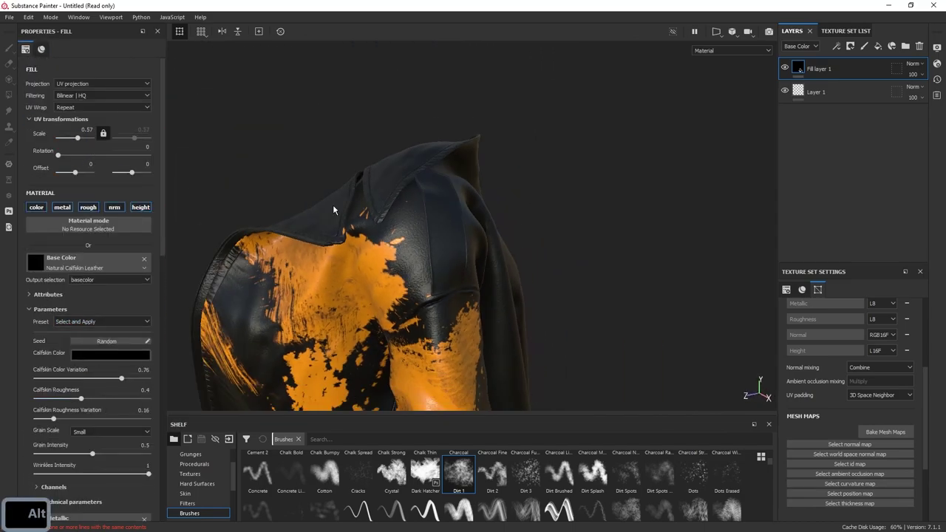
Step: Return to the painted texture set and set the UV scale of its leather Fill layer 1 to 33.84
left_click_drag(317, 190, 524, 203, "alt")
middle_click_drag(425, 210, 488, 167, "alt")
right_click_drag(488, 167, 566, 169, "alt")
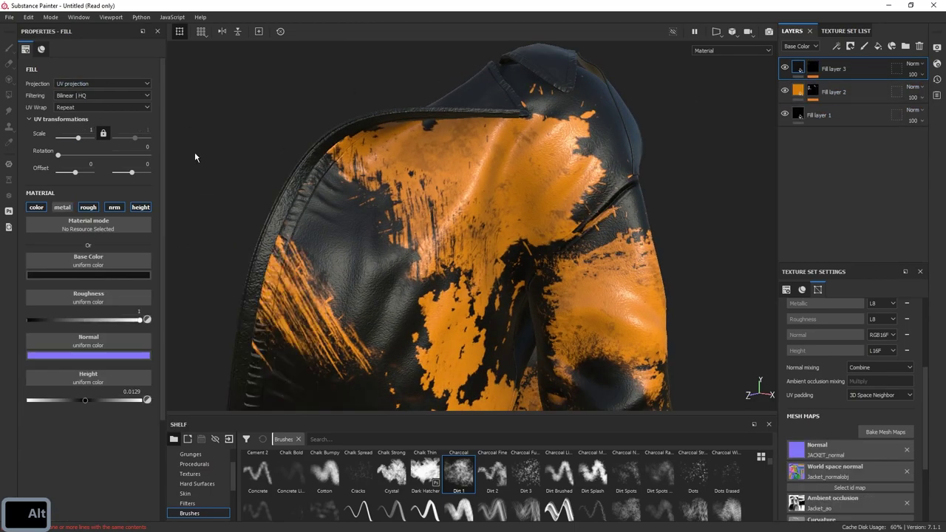
left_click_drag(194, 151, 328, 186, "alt")
left_click_drag(83, 137, 86, 140)
left_click_drag(509, 172, 274, 235, "alt")
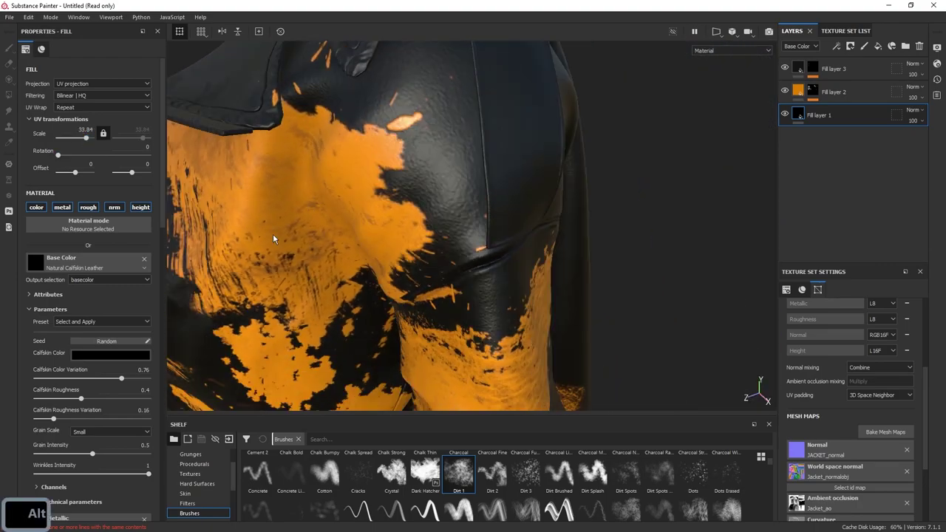
left_click_drag(84, 139, 85, 142)
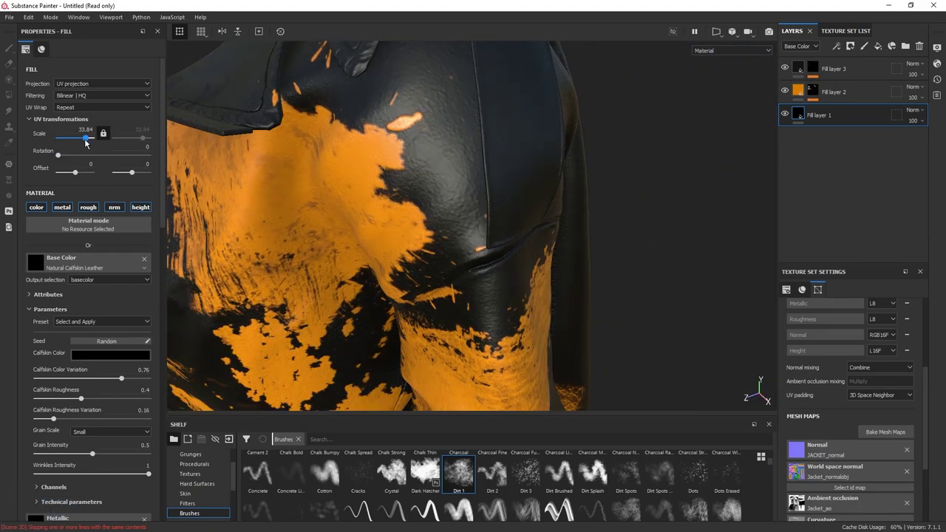
Step: Set Fill layer 1's base color grain scale to Medium and its height grain intensity to 0.07, with a Small height grain scale
left_click(102, 431)
left_click(94, 448)
left_click_drag(285, 326, 193, 317, "alt")
scroll(147, 425, "down", 4)
scroll(149, 427, "down", 7)
left_click(97, 261)
left_click(97, 279)
left_click(105, 262)
left_click(97, 283)
scroll(155, 229, "up", 1)
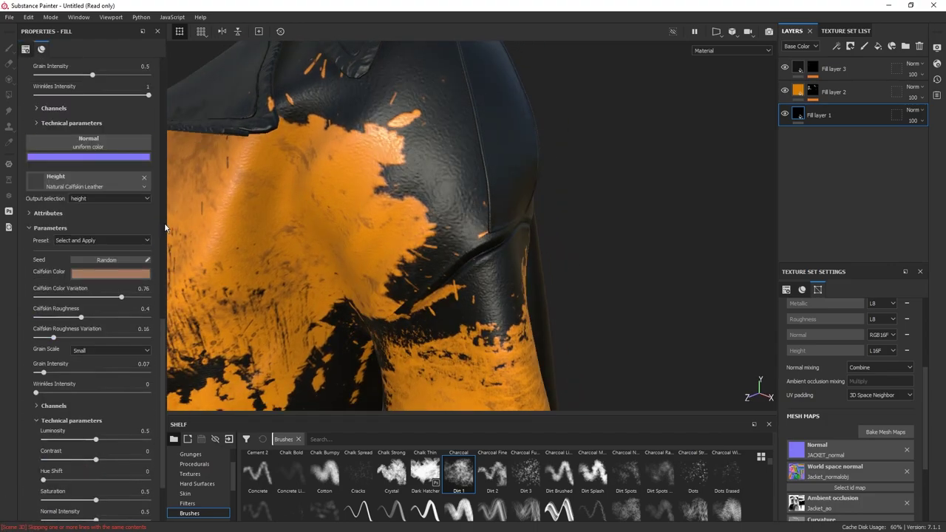
Step: Set the UV scale of the painted texture set's Fill layer 1 to 12.68
scroll(168, 225, "up", 14)
scroll(158, 212, "up", 3)
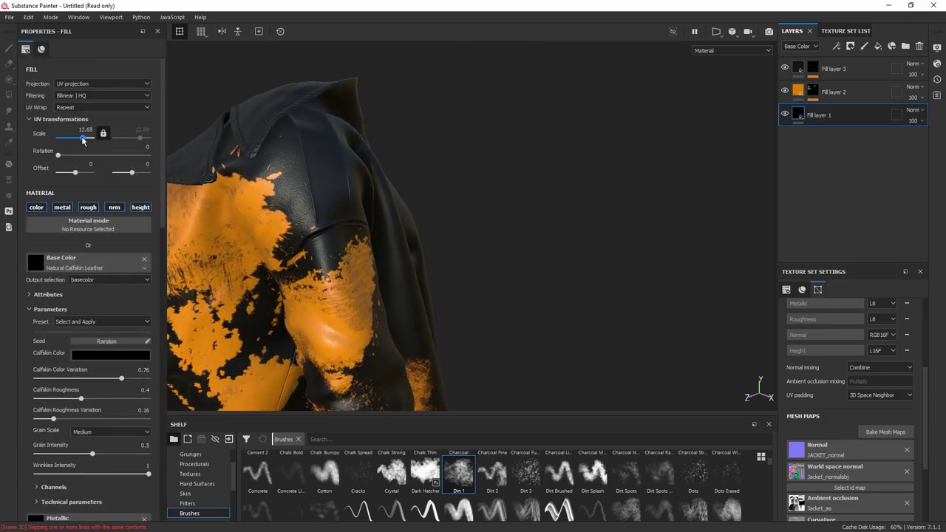
left_click_drag(311, 199, 400, 203, "alt")
middle_click_drag(369, 192, 424, 258, "alt")
right_click_drag(424, 258, 554, 248, "alt")
left_click_drag(391, 215, 328, 207, "alt")
Step: Set the grain intensity in Fill layer 1's height parameters to 0.13
left_click_drag(161, 150, 158, 434)
left_click_drag(56, 284, 49, 284)
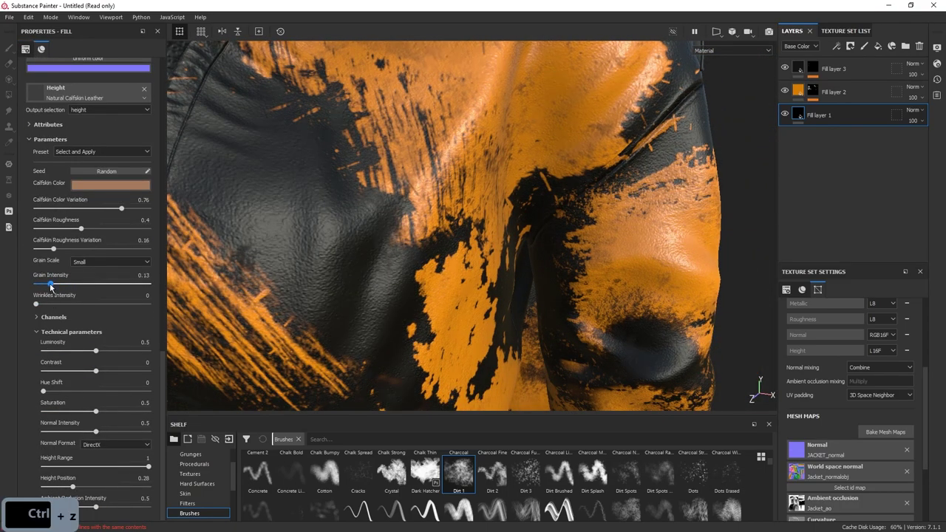
right_click_drag(680, 214, 647, 225, "alt")
middle_click_drag(646, 226, 593, 289, "alt")
right_click_drag(593, 289, 655, 372, "alt")
Step: Switch to the trim's texture set and set the UV scale of its leather Fill layer 1 to 2.09
middle_click_drag(532, 178, 510, 325, "alt")
left_click_drag(510, 295, 441, 236, "alt")
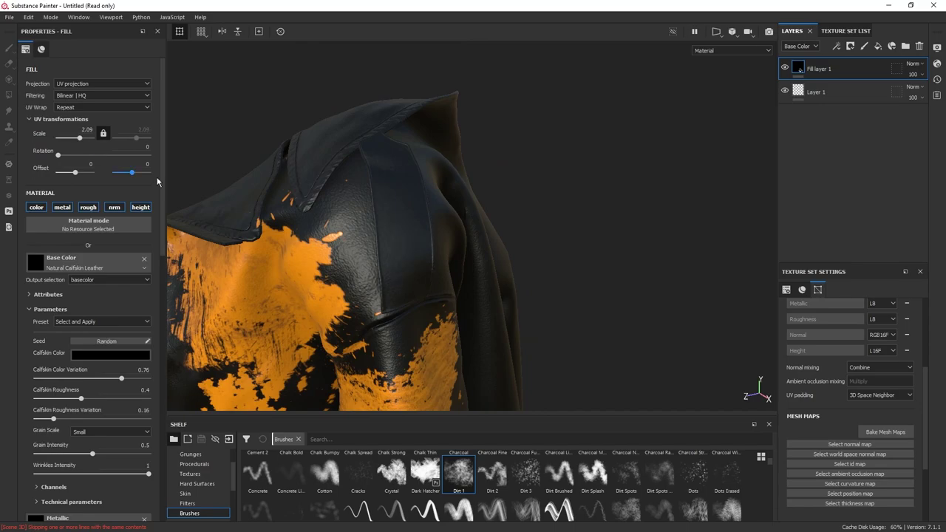
left_click_drag(391, 214, 418, 274, "alt")
right_click_drag(418, 274, 447, 270, "alt")
left_click_drag(447, 270, 475, 191, "alt")
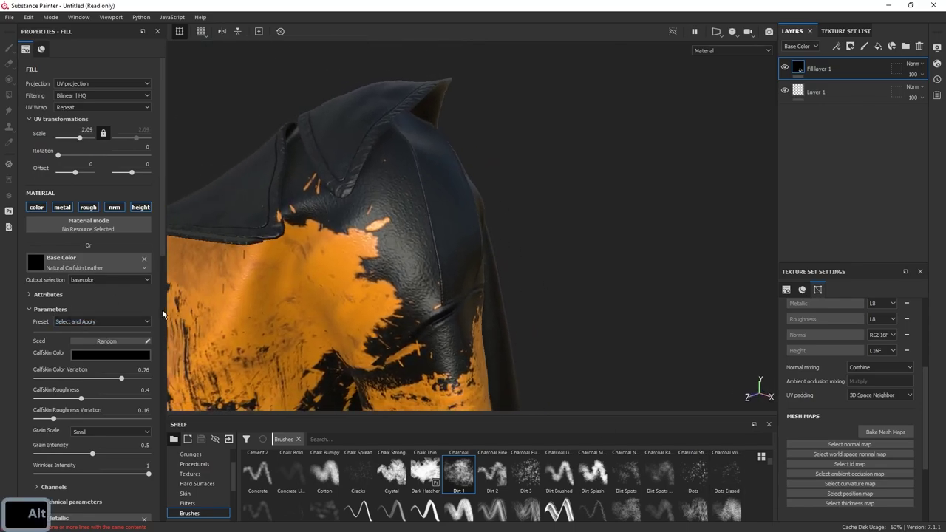
scroll(163, 314, "down", 4)
scroll(163, 314, "up", 4)
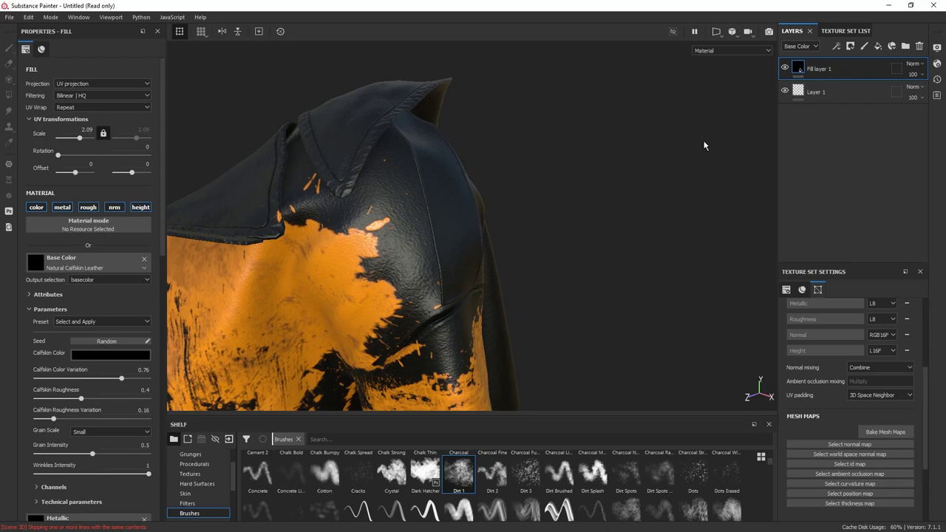
Step: Add a black mask to the trim set's Fill layer 1 and polygon-fill only the shoulder panel into it
right_click(842, 71)
left_click(849, 90)
key("4")
left_click_drag(456, 211, 348, 226, "alt")
key("ctrl+z")
right_click_drag(349, 226, 606, 226, "alt")
key("1")
left_click_drag(602, 220, 578, 224, "alt")
Step: Delete the empty Layer 1 and duplicate the masked Fill layer 1 in the trim's layer stack
left_click(828, 99)
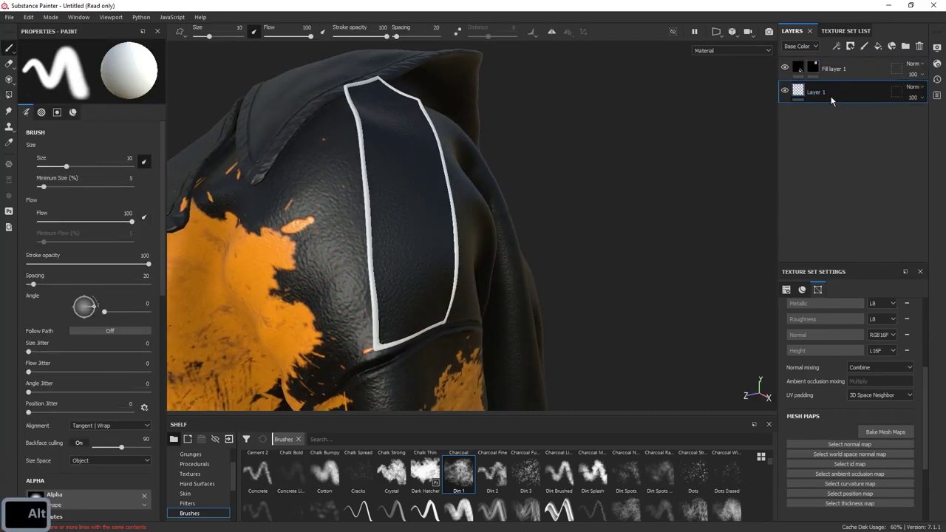
left_click(921, 48)
left_click(860, 72)
key("ctrl+c")
key("ctrl+v")
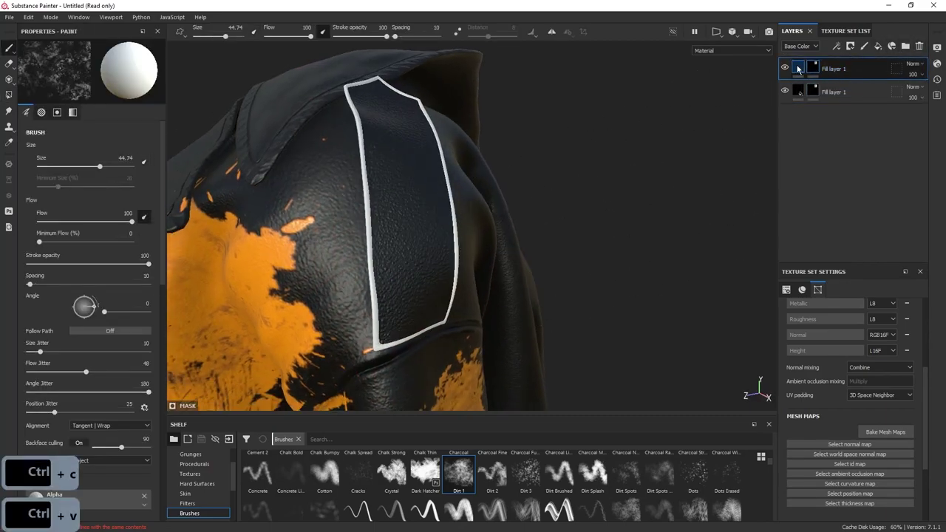
Step: Rework the duplicated Fill layer 1's mask with Polygon Fill so it covers the thin trim strips instead of the shoulder panel
right_click(812, 69)
left_click(858, 171)
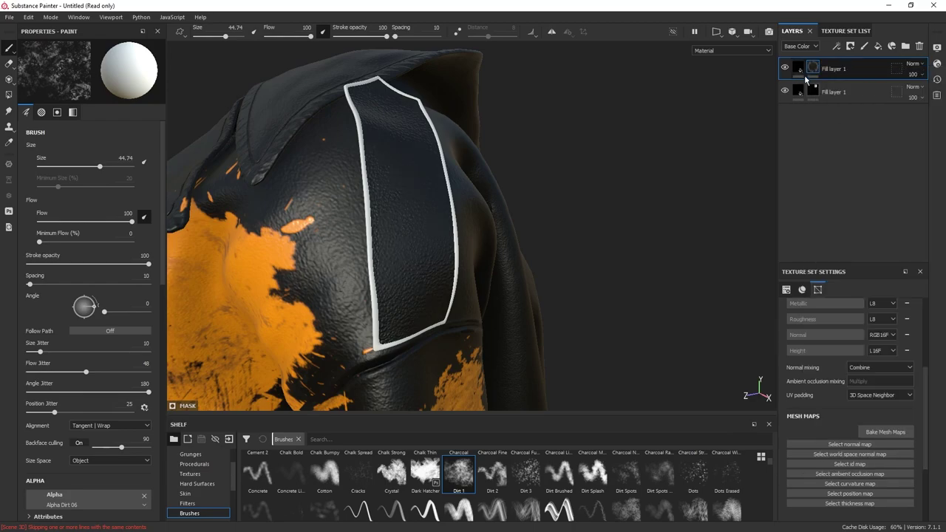
left_click(812, 68)
key("4")
mouse_move(362, 146)
left_mouse_down("alt")
mouse_move(591, 160)
mouse_move(431, 203)
left_mouse_up("alt")
key("5")
mouse_move(524, 258)
left_mouse_down("alt")
mouse_move(439, 142)
mouse_move(501, 201)
mouse_move(519, 164)
left_mouse_up("alt")
Step: Set the base color's calfskin color of the duplicated Fill layer 1 to white
left_click(798, 67)
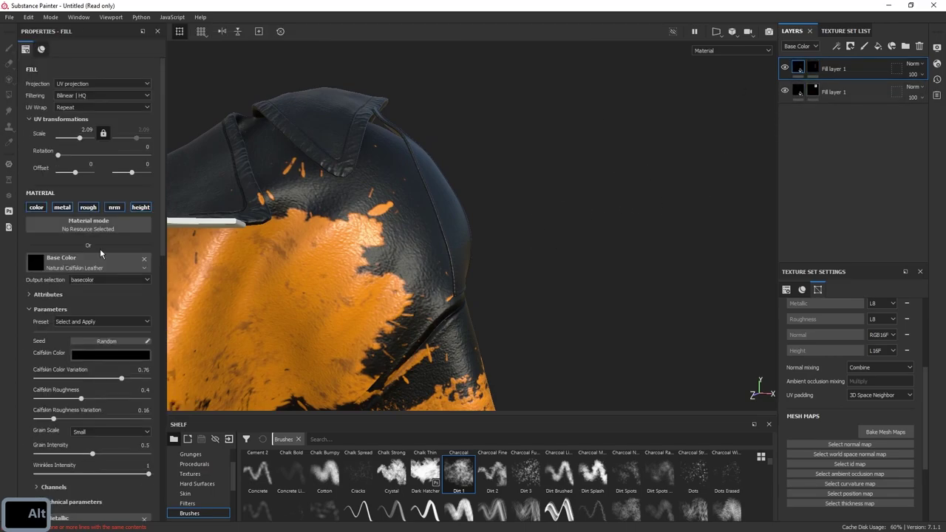
left_click(102, 356)
right_click_drag(529, 224, 477, 251, "alt")
left_click_drag(476, 251, 542, 241, "alt")
right_click_drag(543, 240, 577, 243, "alt")
left_click_drag(576, 244, 436, 199, "alt")
right_click_drag(435, 199, 391, 210, "alt")
Step: Select the mask's Paint effect on the orange Fill layer 2 and choose the Basic Soft brush
left_click_drag(520, 190, 544, 190, "alt")
right_click_drag(544, 190, 676, 210, "alt")
left_click_drag(676, 209, 581, 216, "alt")
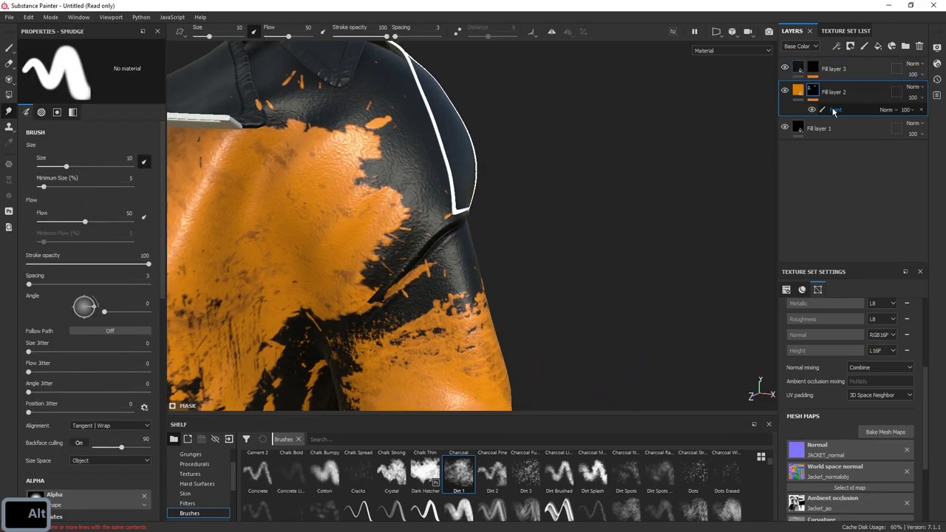
key("x")
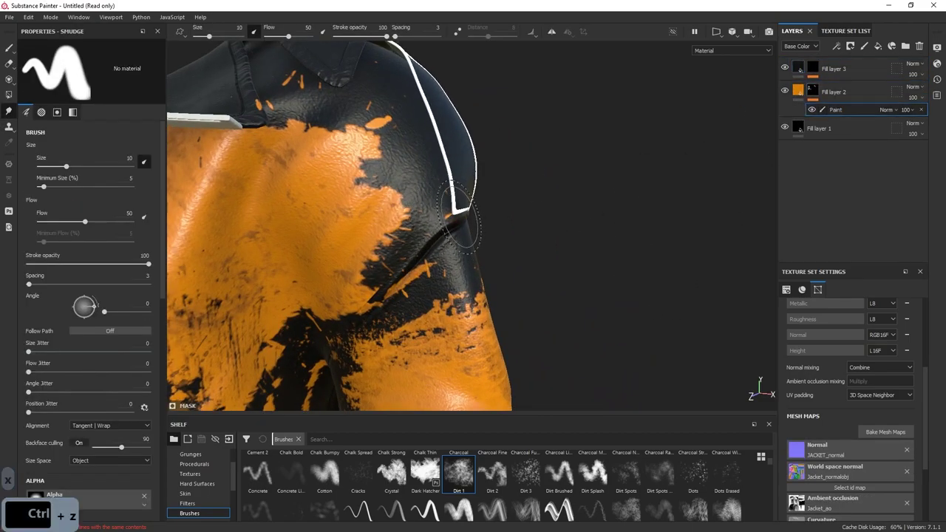
scroll(204, 510, "down", 1)
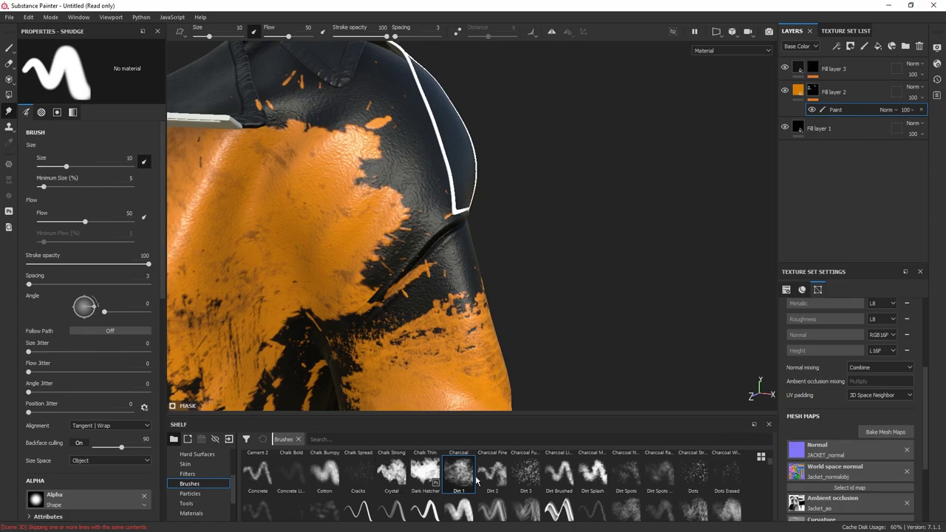
scroll(464, 481, "up", 3)
left_click(658, 473)
left_click(628, 470)
Step: Try to smudge out the orange specks below the shoulder panel's white outline in Fill layer 2's mask
left_click_drag(681, 225, 704, 216, "alt")
left_click(816, 90)
left_click(835, 110)
right_click_drag(614, 191, 540, 272, "alt")
key("ctrl+z")
key("x")
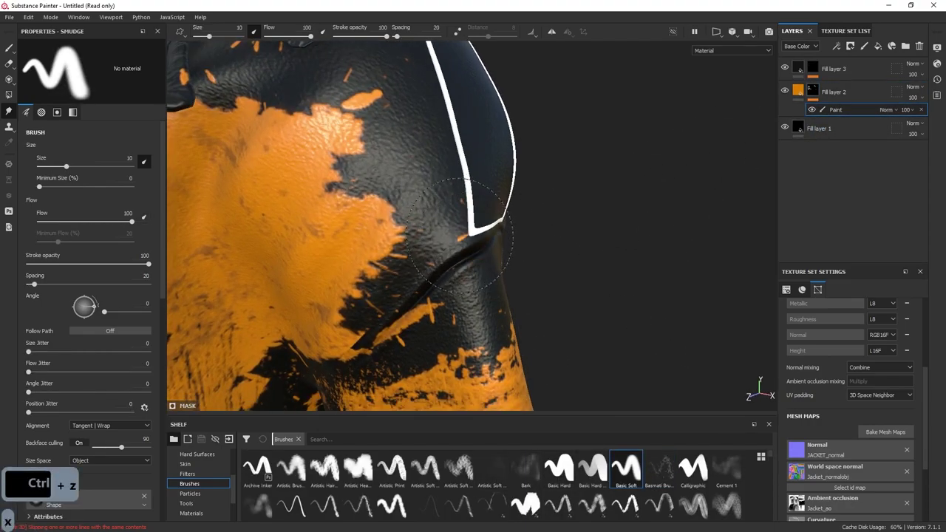
left_click_drag(458, 235, 475, 246)
key("ctrl+z")
Step: Try the Archive Inker brush with the Smudge tool on the orange specks below the shoulder panel
scroll(207, 489, "up", 2)
left_click(198, 475)
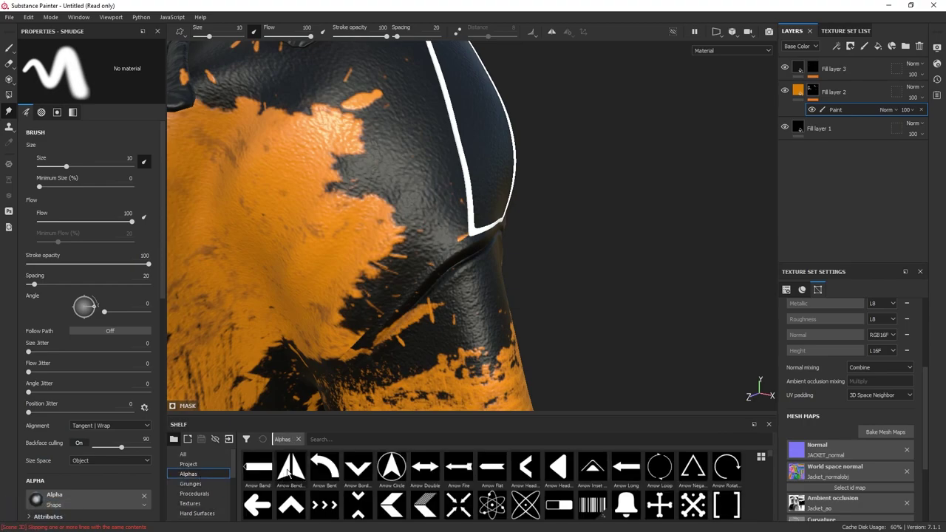
left_click(189, 512)
left_click(260, 464)
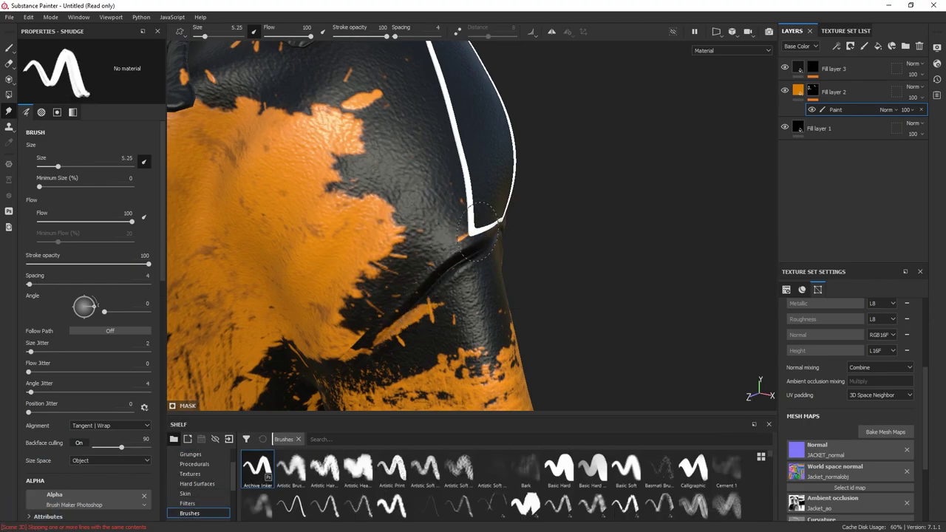
left_click_drag(451, 240, 469, 241, "alt")
key("ctrl+z")
Step: Set the smudge brush spacing to 1, remove its Brush Maker alpha, and replace it with the Basic Hard brush
right_click_drag(466, 216, 465, 216, "ctrl")
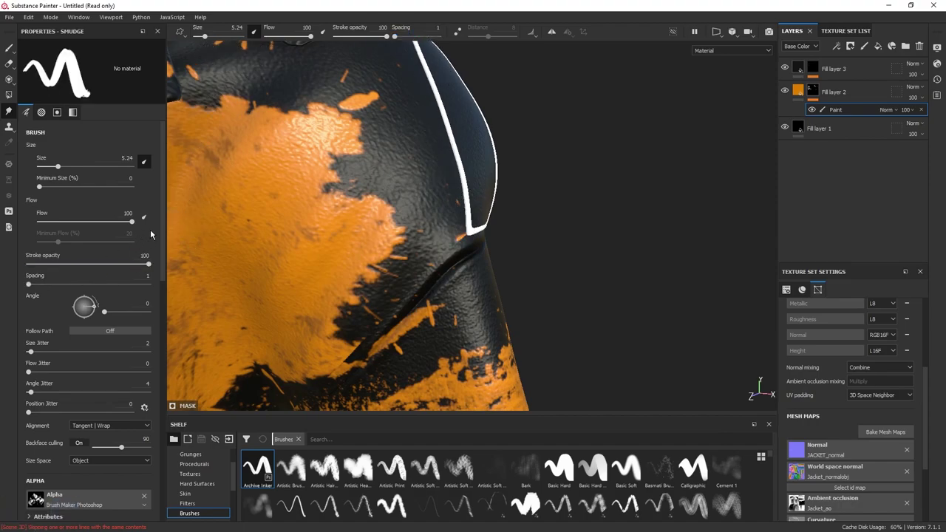
scroll(162, 464, "down", 3)
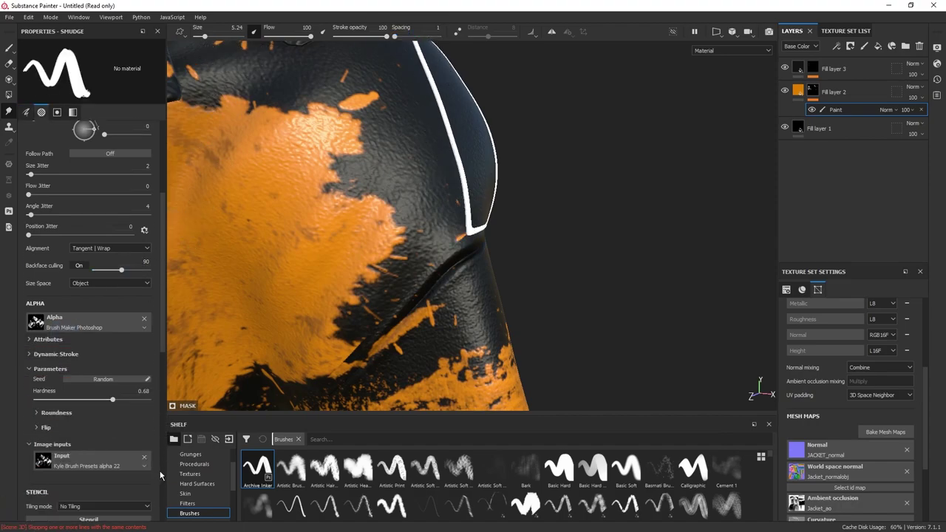
left_click(144, 319)
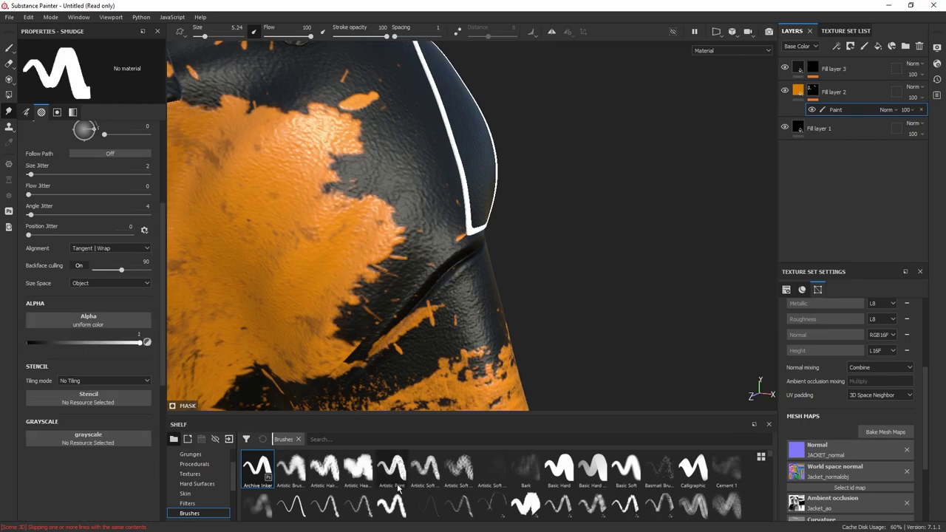
left_click(568, 476)
left_click(27, 112)
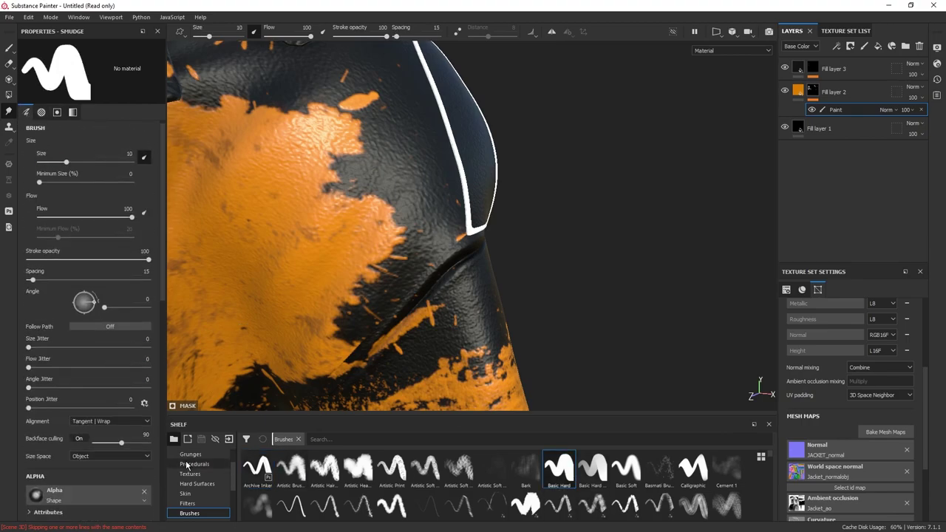
Step: Try to cover the orange specks below the shoulder panel with the Paint tool at brush size 10.7
key("1")
left_click_drag(462, 211, 380, 214, "alt")
right_click_drag(380, 214, 325, 215, "ctrl")
left_click(453, 248)
key("ctrl+z")
key("x")
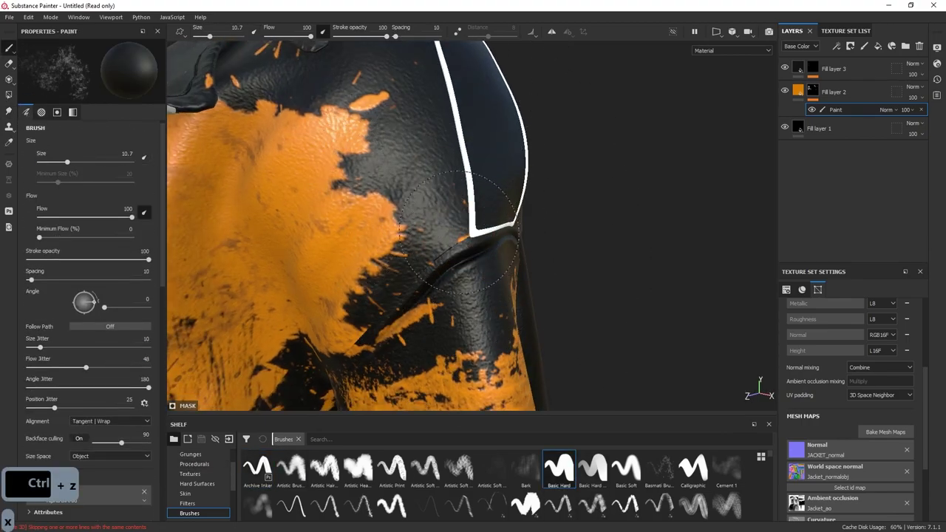
key("ctrl+z")
Step: Choose the Basic Soft brush for the Paint tool on Fill layer 2's mask
left_click(625, 470)
left_click_drag(487, 222, 590, 261, "alt")
right_click_drag(589, 262, 360, 131, "alt")
middle_click_drag(424, 150, 481, 174, "alt")
right_click_drag(481, 174, 606, 287, "alt")
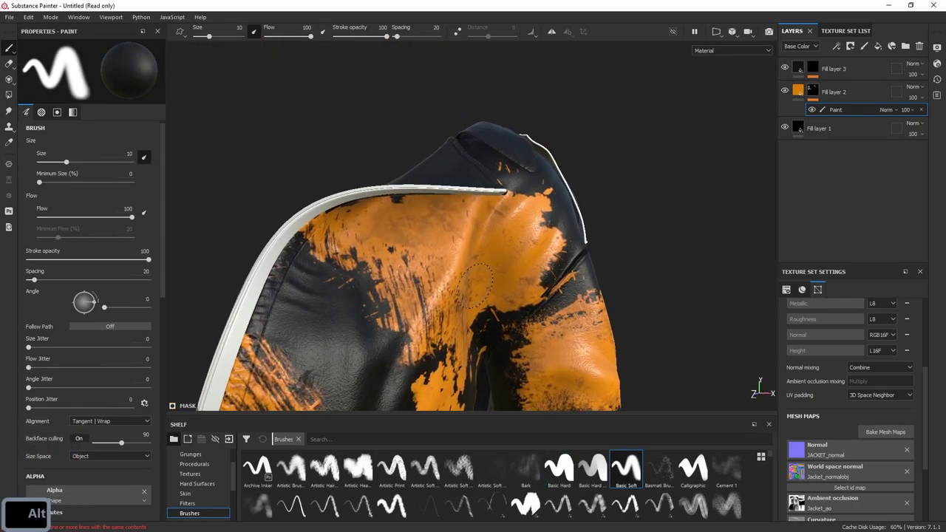
Step: Select the trim's texture set from the jacket's front edge and examine the white trim strip
left_click_drag(607, 288, 560, 283, "alt")
right_click(272, 237, "ctrl+alt")
middle_click_drag(354, 297, 429, 190, "alt")
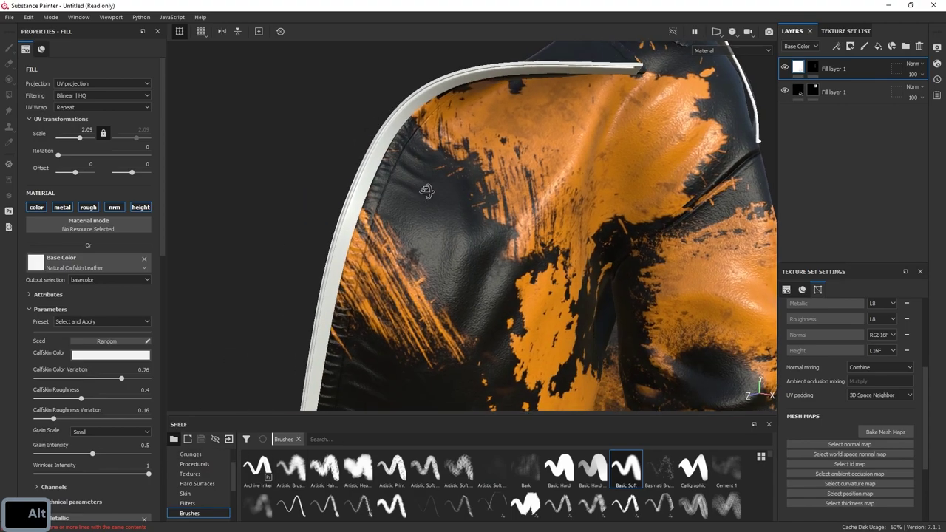
right_click_drag(428, 189, 502, 266, "alt")
middle_click_drag(502, 267, 540, 255, "alt")
right_click_drag(540, 255, 591, 321, "alt")
Step: Show the smart materials in the shelf and enlarge the shelf to browse them
scroll(279, 480, "down", 8)
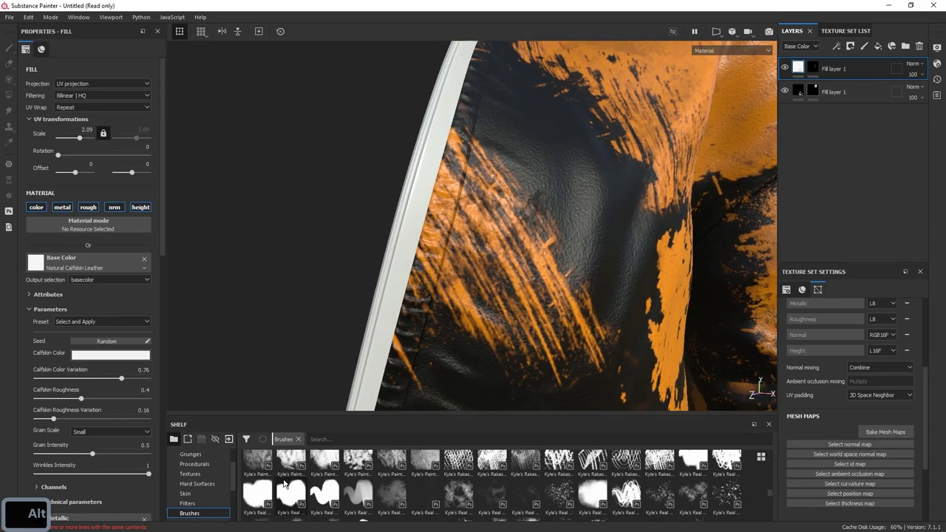
scroll(206, 492, "up", 2)
scroll(206, 468, "down", 2)
left_click(219, 494)
left_click_drag(331, 415, 340, 371)
left_click(333, 393)
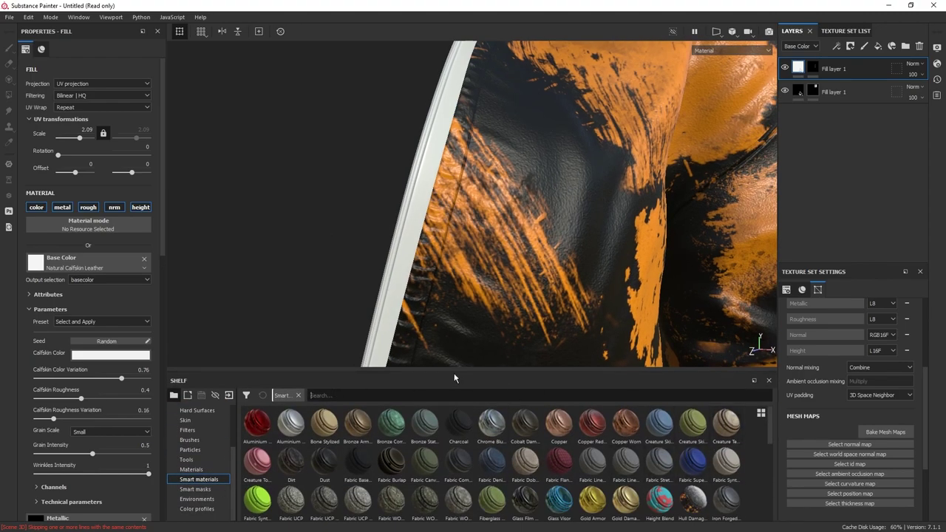
Step: Add a fill layer at the top of the trim's stack and set its base color to black
mouse_move(517, 292)
left_mouse_down("alt")
mouse_move(480, 277)
mouse_move(474, 286)
mouse_move(527, 277)
left_mouse_up("alt")
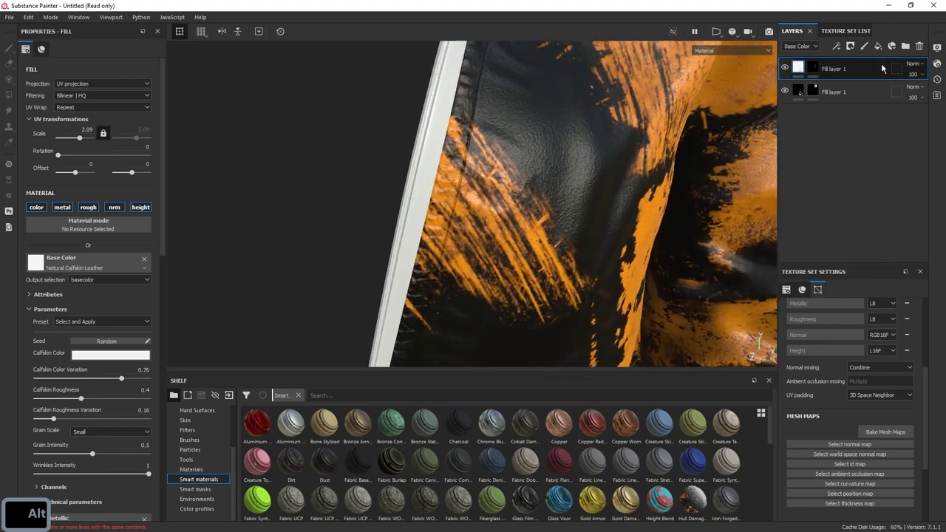
left_click(878, 47)
left_click(111, 274)
left_click_drag(153, 315, 101, 387)
mouse_move(424, 274)
left_mouse_down("alt")
mouse_move(472, 275)
mouse_move(421, 260)
left_mouse_up("alt")
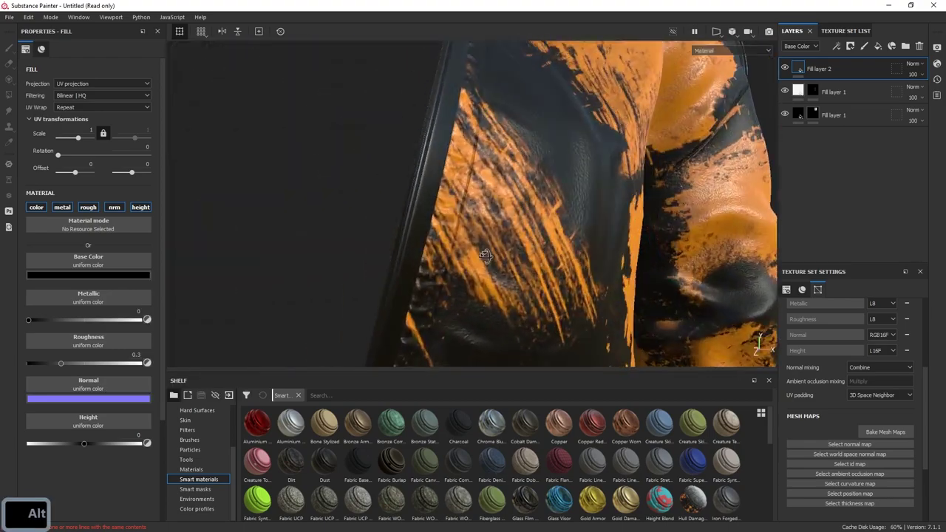
Step: Turn off Fill layer 2's height and normal channels, and set its roughness to 0.3648 with a black base color
right_click_drag(421, 260, 436, 255, "alt")
left_click_drag(436, 255, 405, 250, "alt")
left_click(140, 208)
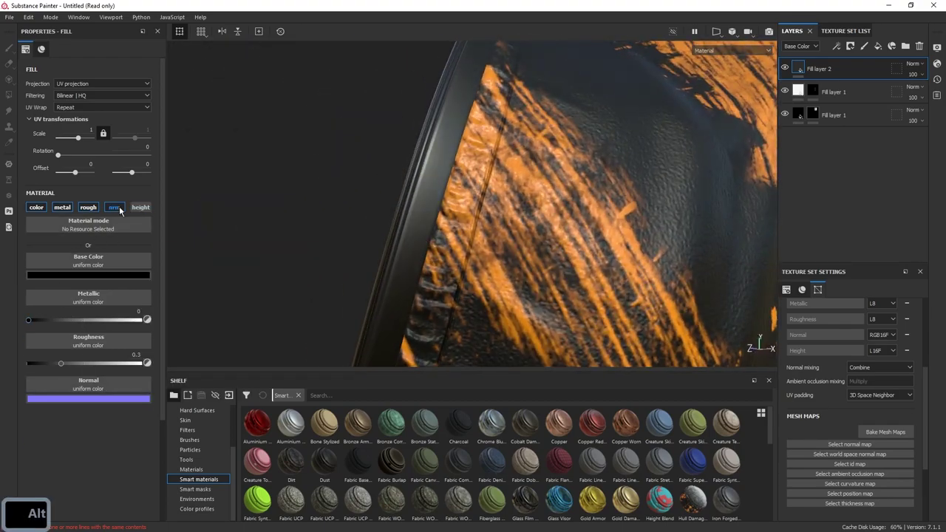
left_click(118, 209)
left_click_drag(59, 364, 68, 369)
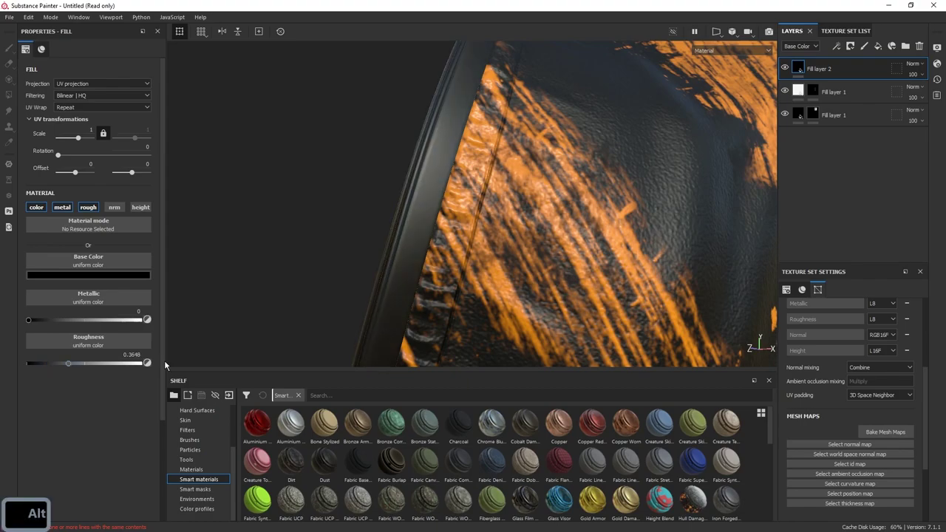
right_click_drag(650, 243, 620, 270, "alt")
left_click_drag(621, 270, 642, 270, "alt")
left_click(102, 277)
left_click_drag(112, 344, 81, 408)
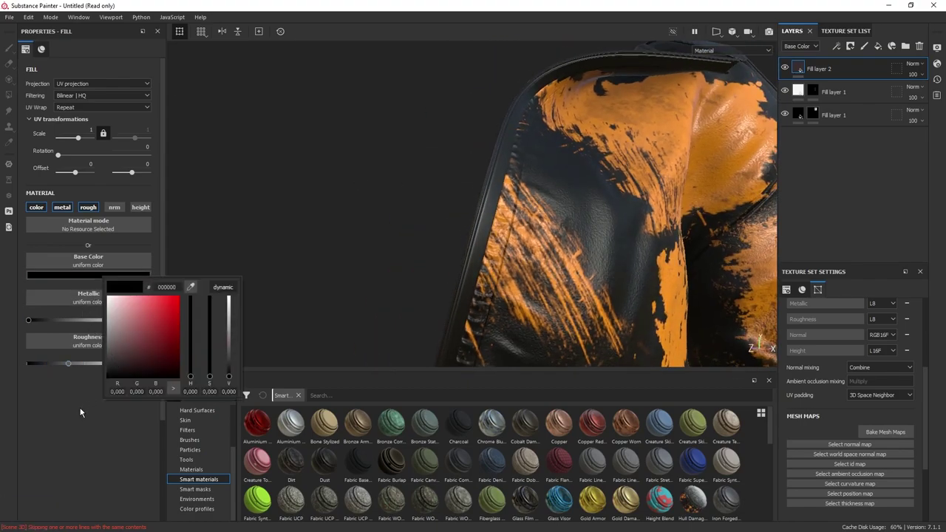
Step: Give Fill layer 2 a black mask and reveal the layer on the jacket's front edge trim with polygon fill
left_click_drag(584, 222, 563, 238, "alt")
right_click(857, 68)
left_click(850, 85)
key("4")
left_click(481, 158)
left_click_drag(488, 161, 523, 175, "alt")
key("ctrl+z")
left_click(212, 32)
left_click(473, 141)
key("1")
Step: Search the smart materials for "Fa", add Fabric Canvas Creased to the top of the stack and expand its group
right_click_drag(524, 175, 510, 206, "alt")
mouse_move(532, 215)
left_mouse_down("alt")
mouse_move(451, 222)
mouse_move(626, 262)
mouse_move(517, 228)
mouse_move(517, 213)
left_mouse_up("alt")
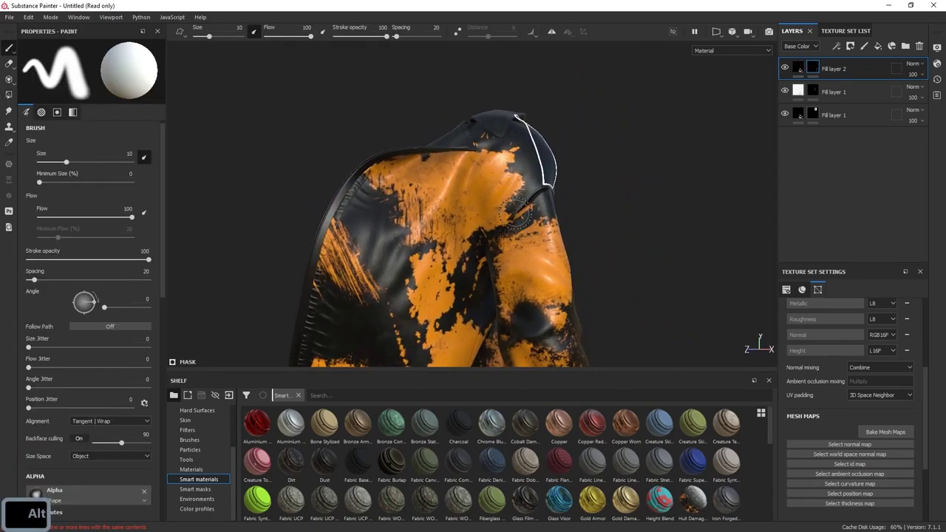
middle_click_drag(620, 270, 665, 224, "alt")
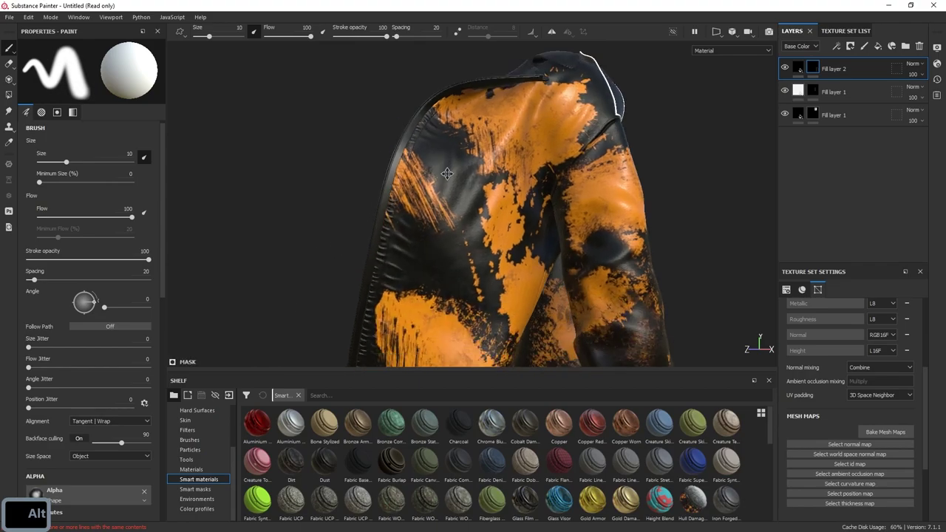
right_click_drag(665, 224, 403, 495, "alt")
middle_click_drag(403, 495, 464, 447, "alt")
left_click(387, 396)
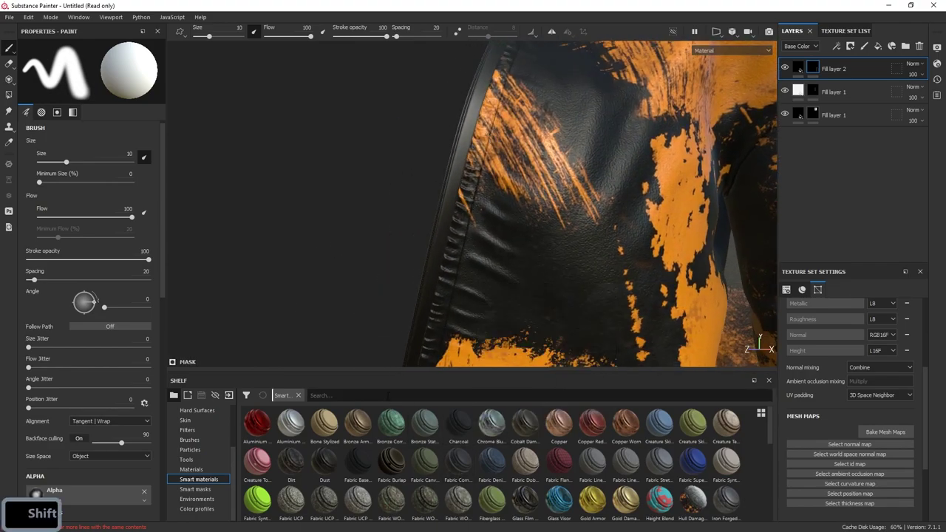
type("Fa")
left_click(321, 432)
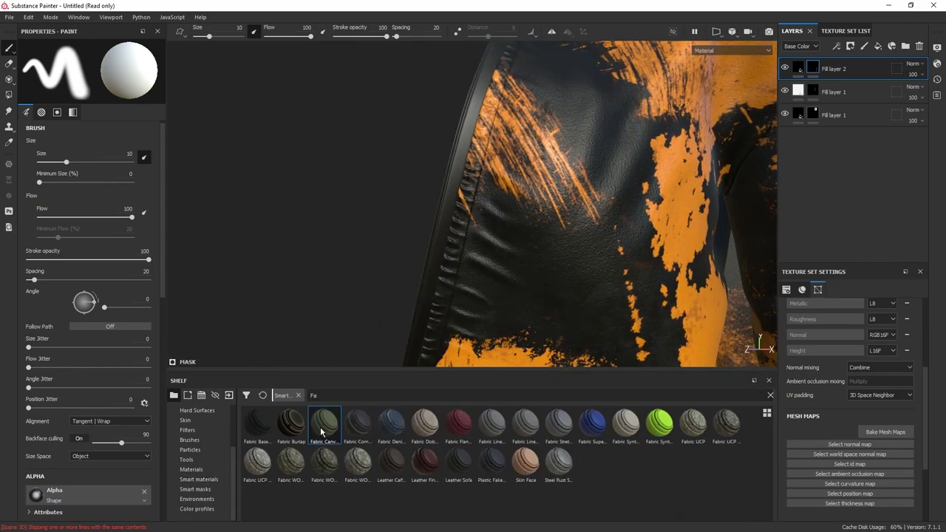
left_click_drag(491, 223, 513, 232, "alt")
left_click(796, 68)
scroll(860, 254, "down", 1)
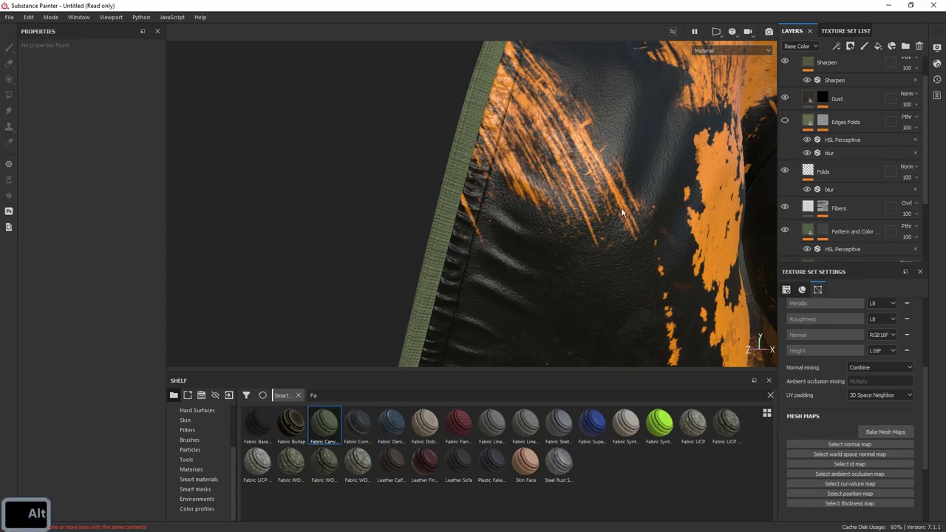
Step: Set the base color of the Base layer in the Fabric Canvas Creased group to black
left_click_drag(709, 173, 669, 191, "alt")
key("ctrl+z")
scroll(815, 236, "down", 2)
left_click(809, 207)
left_click(99, 276)
left_click_drag(117, 327, 83, 432)
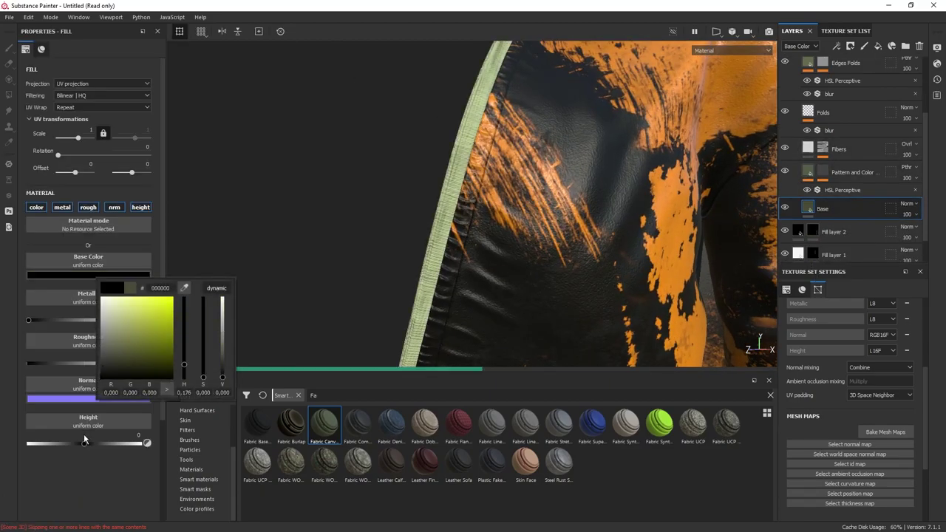
Step: Set the scale of the fabric pattern fill in the Pattern and Color layer's mask to 18.25
scroll(564, 229, "down", 4)
left_click_drag(564, 228, 529, 323, "alt")
scroll(510, 214, "up", 4)
middle_click_drag(530, 323, 510, 174, "alt")
scroll(532, 273, "up", 3)
mouse_move(545, 285)
left_mouse_down("alt")
mouse_move(451, 286)
mouse_move(511, 186)
mouse_move(613, 193)
left_mouse_up("alt")
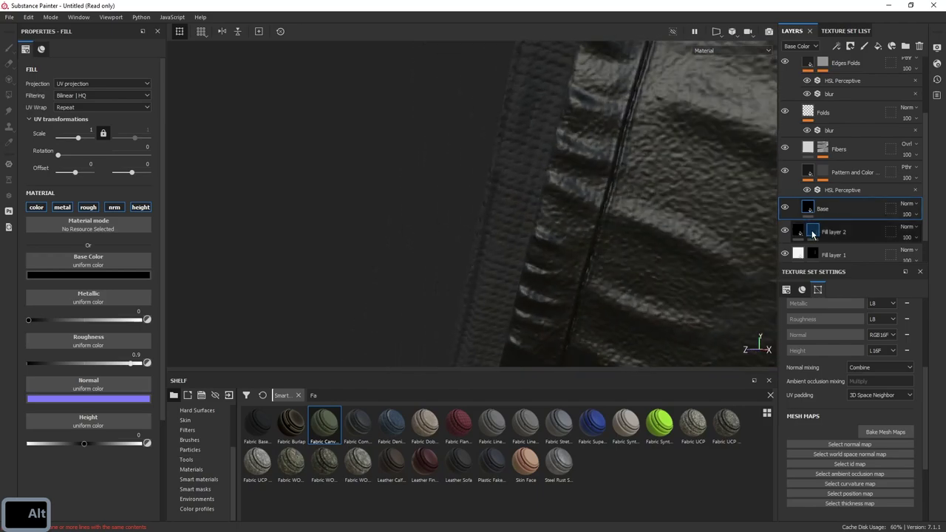
left_click(829, 173)
left_click(824, 172)
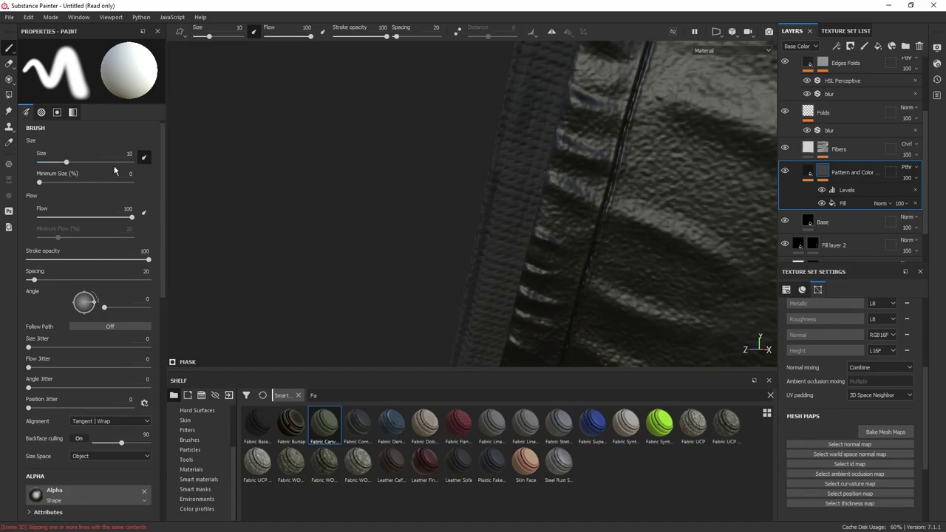
left_click(818, 173)
key("ctrl+z")
left_click(824, 192)
left_click(824, 172)
left_click(843, 203)
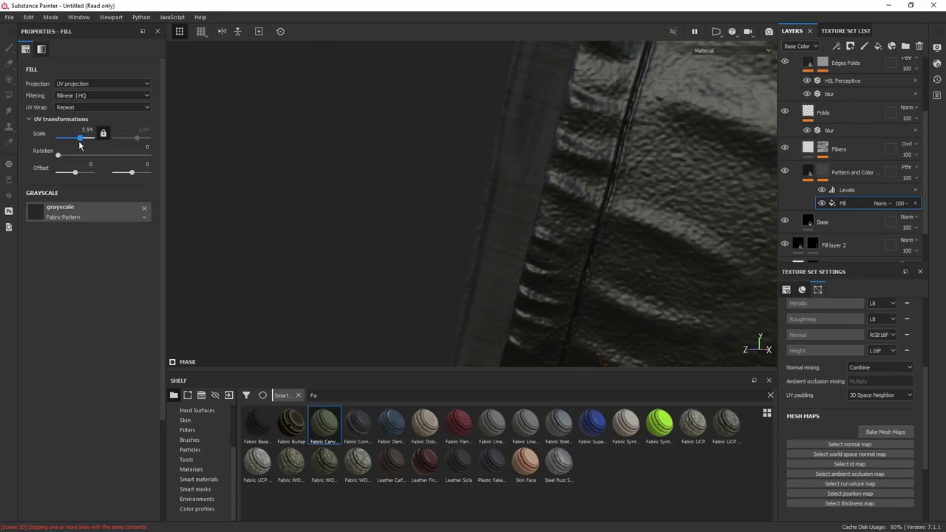
right_click_drag(621, 158, 529, 178, "alt")
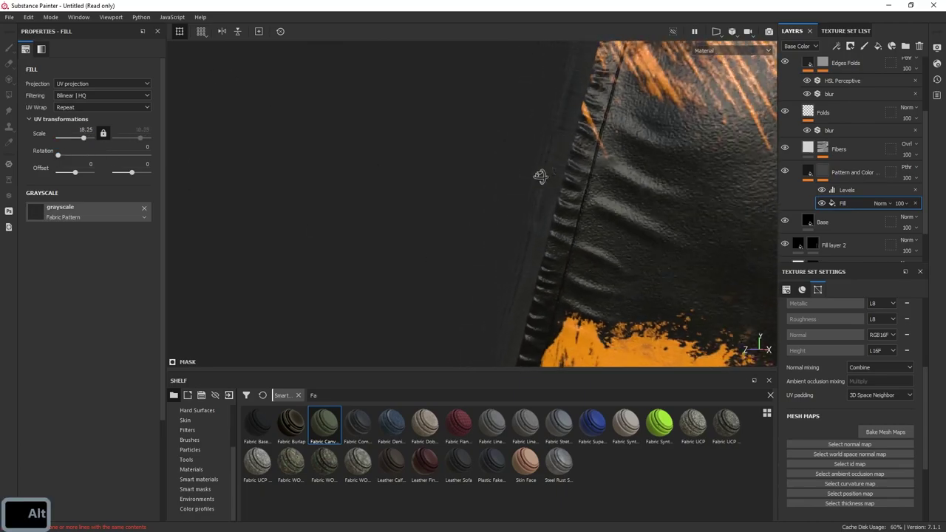
left_click_drag(528, 177, 603, 156, "alt")
Step: Toggle the Edges Folds layer's visibility to compare its effect on the front edge trim
left_click(826, 171)
left_click(804, 168)
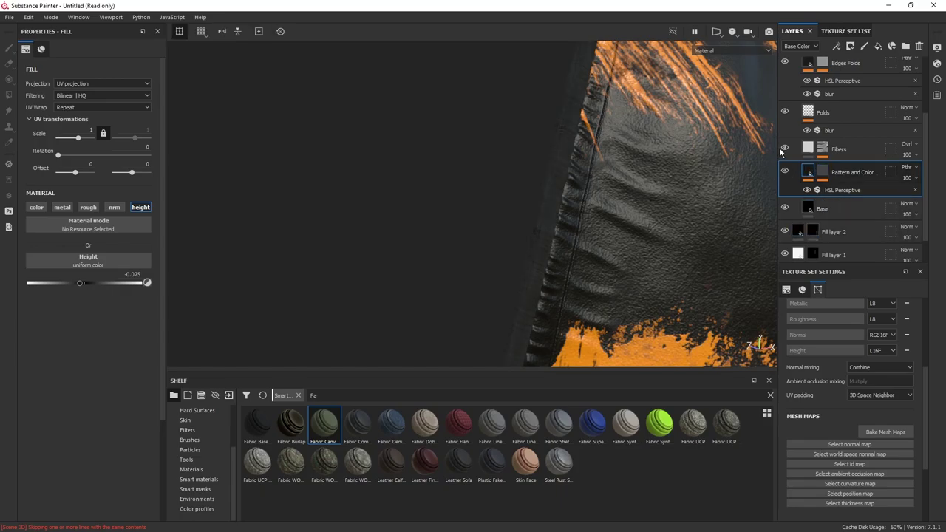
right_click_drag(636, 201, 721, 394, "alt")
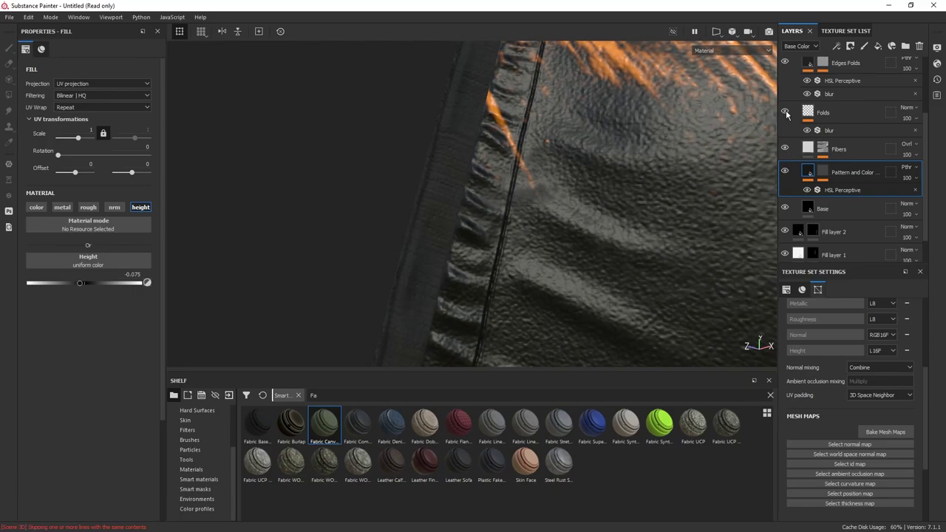
scroll(827, 116, "up", 3)
left_click(786, 151)
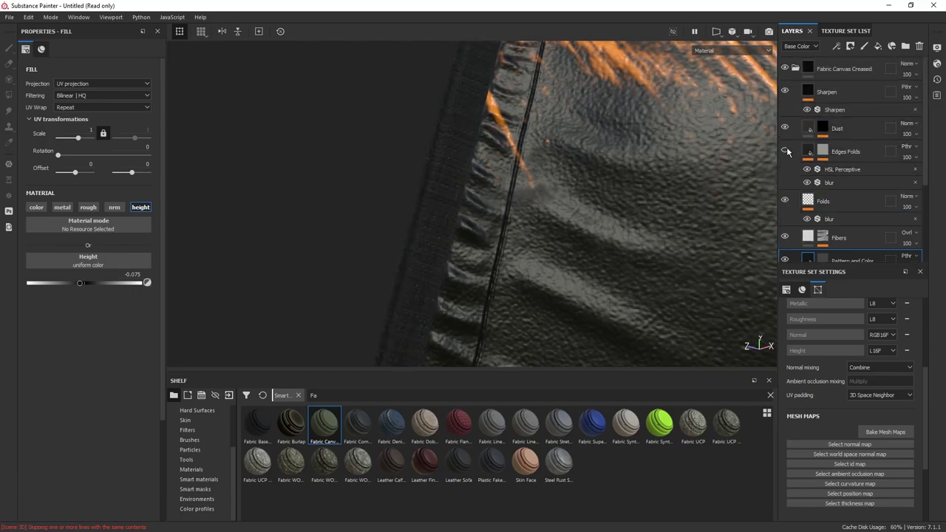
left_click(787, 152)
left_click(786, 153)
left_click(786, 151)
Step: Delete the Dust layer from the Fabric Canvas Creased group
left_click(784, 128)
left_click(851, 129)
left_click(919, 46)
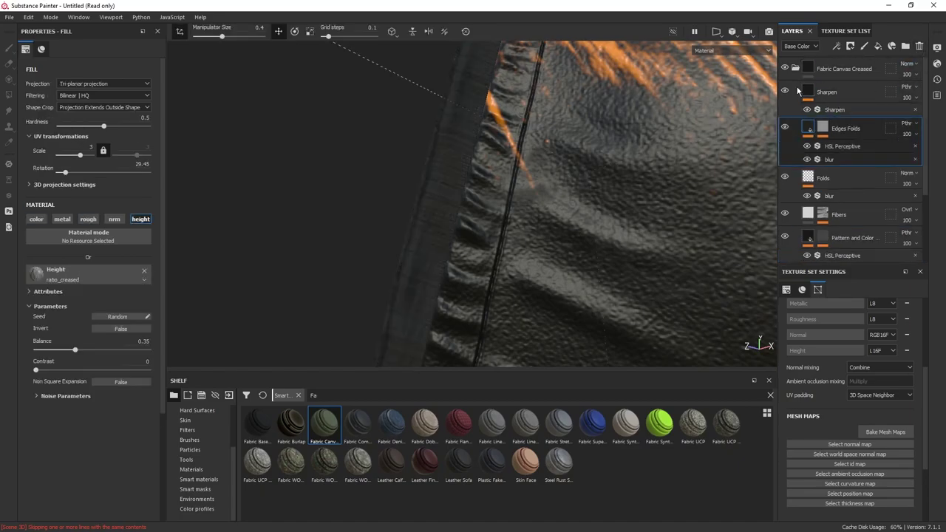
Step: Check the effect of the Sharpen and Edges Folds layers on the trim, and delete the Edges Folds layer
left_click(786, 93)
left_click_drag(620, 177, 648, 187, "alt")
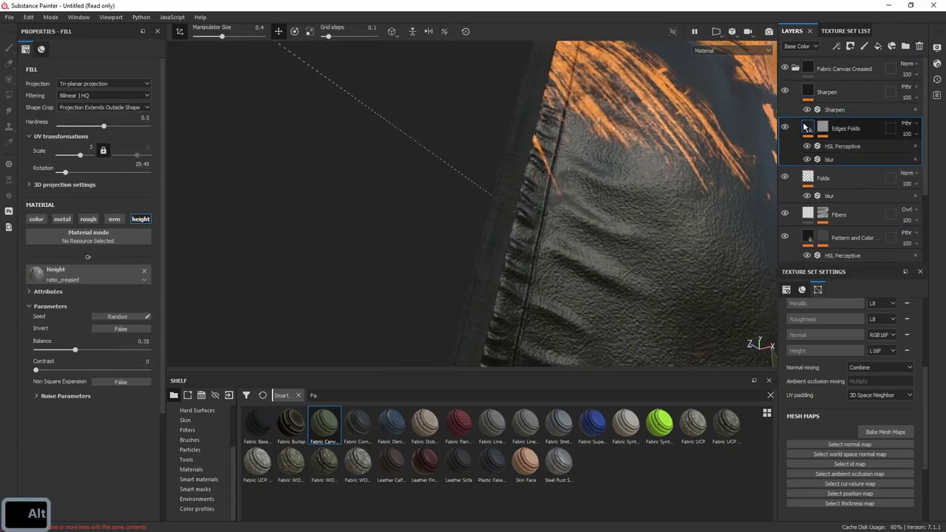
left_click(786, 127)
left_click_drag(591, 161, 566, 217, "alt")
right_click_drag(566, 217, 392, 44, "alt")
left_click(918, 46)
Step: Delete the Fibers layer from the fabric group and check the effect of the Folds layer on the trim
left_click(784, 165)
right_click_drag(661, 207, 910, 339, "alt")
left_click(859, 166)
key("Delete")
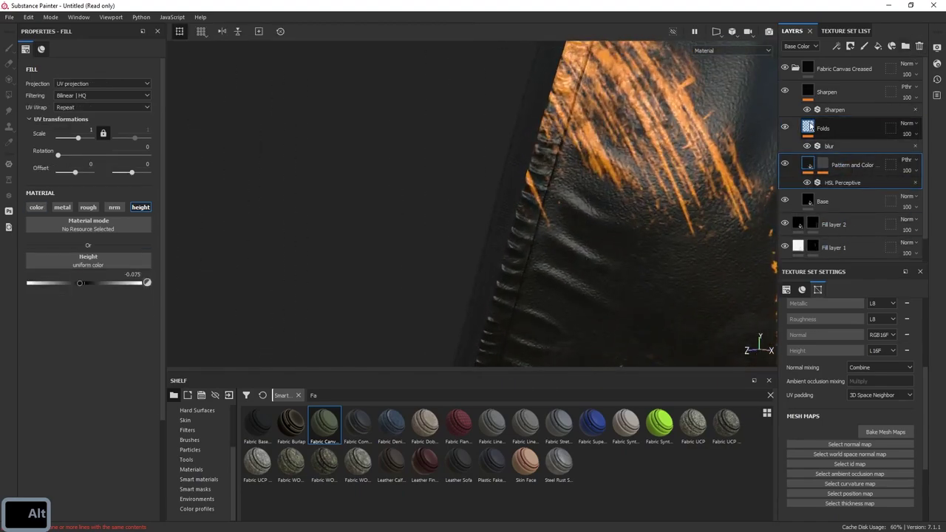
left_click(787, 127)
right_click_drag(650, 222, 531, 193, "alt")
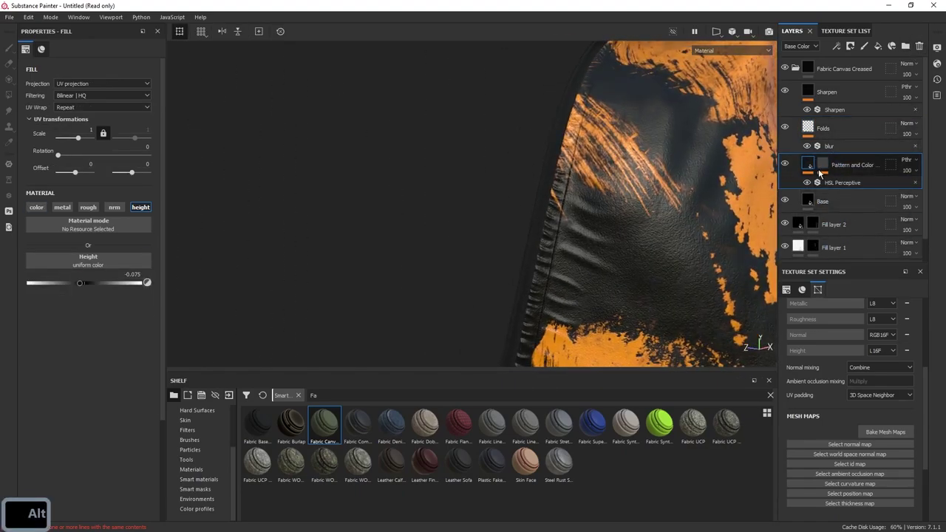
Step: Set the scale of the fabric pattern fill in the Pattern and Color layer's mask to 8.38
left_click(821, 167)
left_click(843, 195)
right_click_drag(263, 175, 537, 234, "alt")
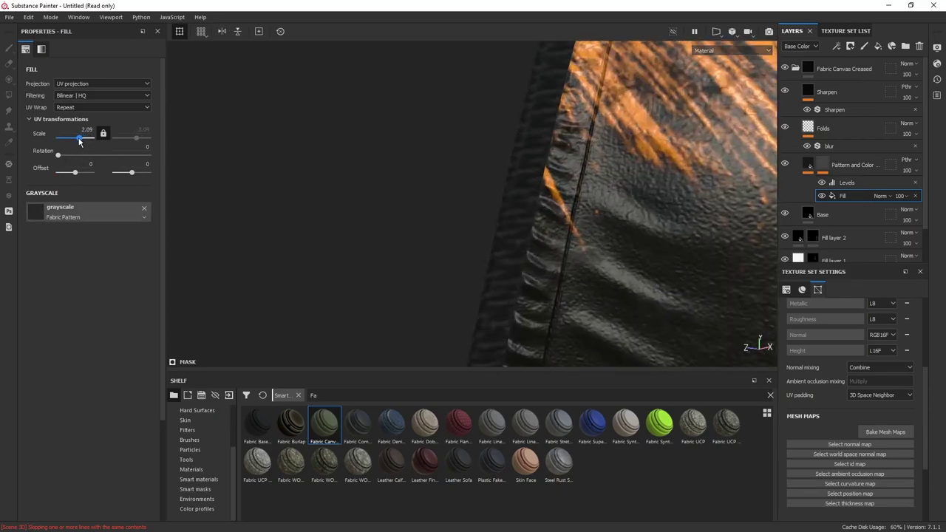
right_click_drag(628, 247, 485, 226, "alt")
left_click_drag(485, 226, 510, 244, "alt")
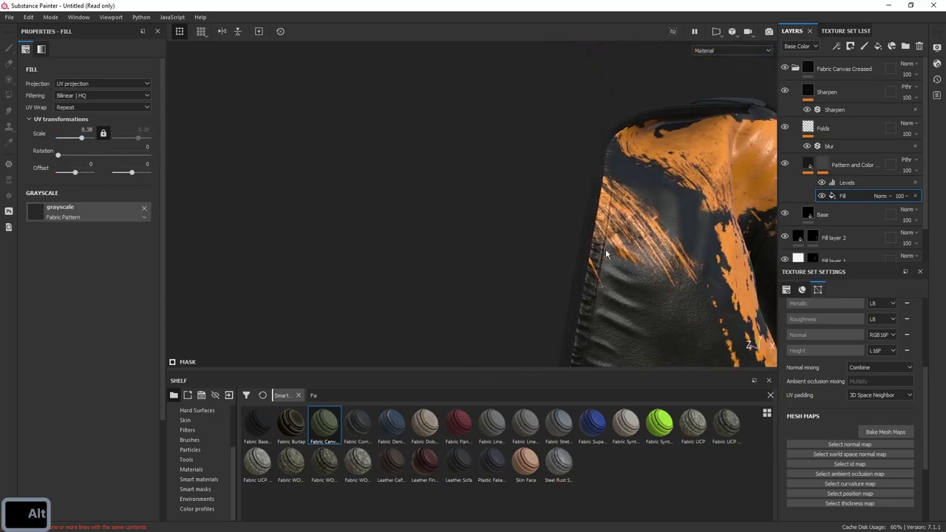
right_click_drag(510, 244, 677, 278, "alt")
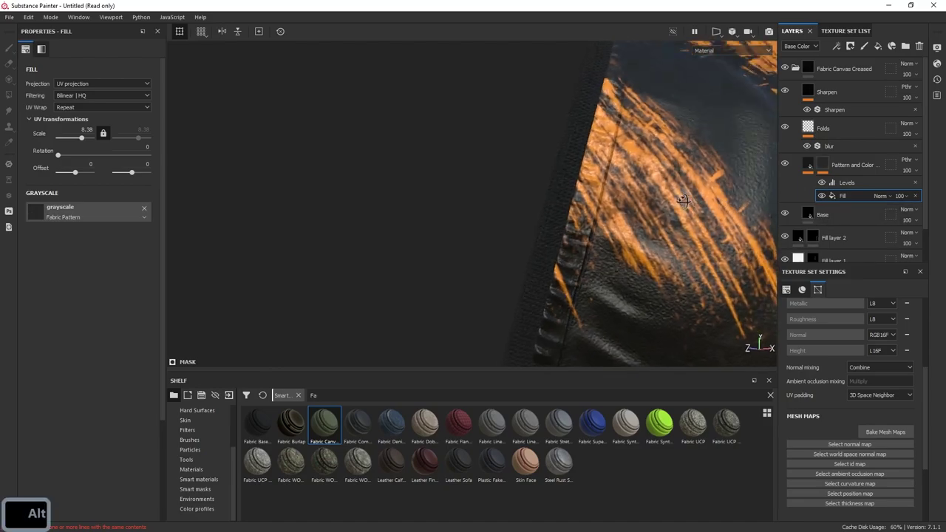
Step: Set the roughness of the fabric group's Base layer to 0.7554 and check the trim on the whole jacket
left_click(848, 183)
left_click(820, 215)
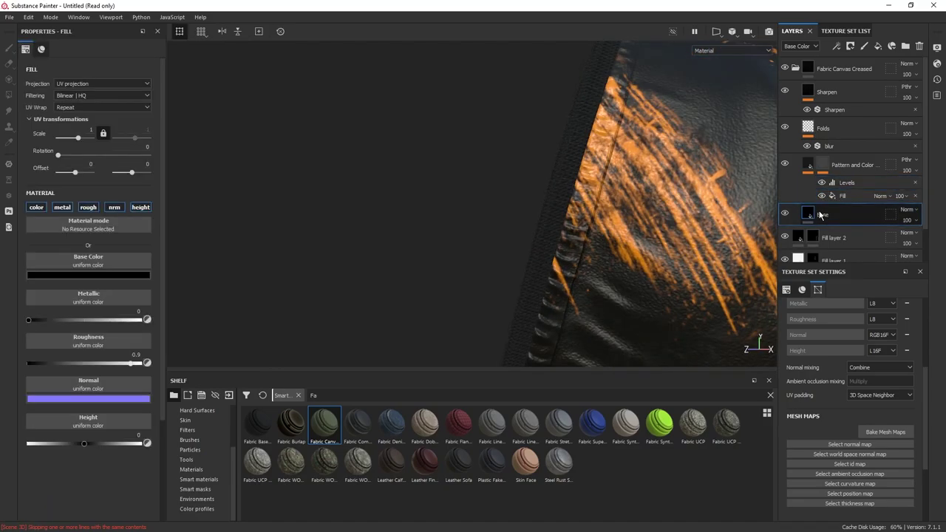
mouse_move(130, 364)
left_mouse_down()
mouse_move(91, 363)
mouse_move(174, 367)
left_mouse_up()
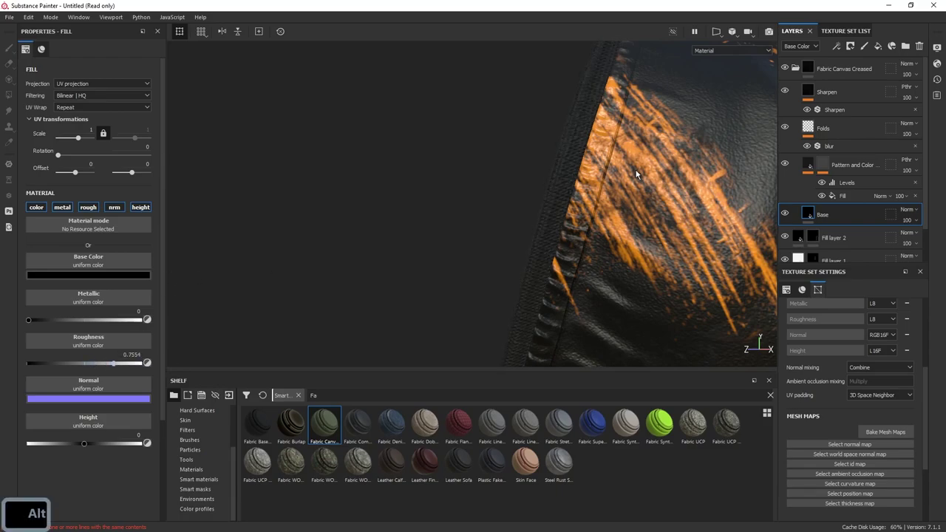
right_click_drag(644, 187, 588, 213, "alt")
middle_click_drag(710, 295, 627, 228, "alt")
left_click_drag(628, 228, 653, 253, "alt")
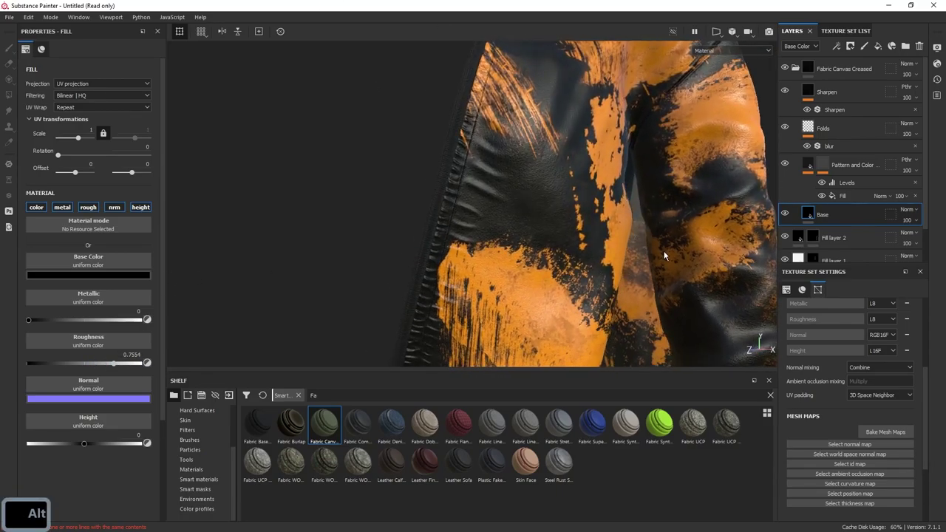
right_click_drag(652, 254, 587, 200, "alt")
middle_click_drag(587, 170, 558, 210, "alt")
left_click_drag(558, 199, 642, 203, "alt")
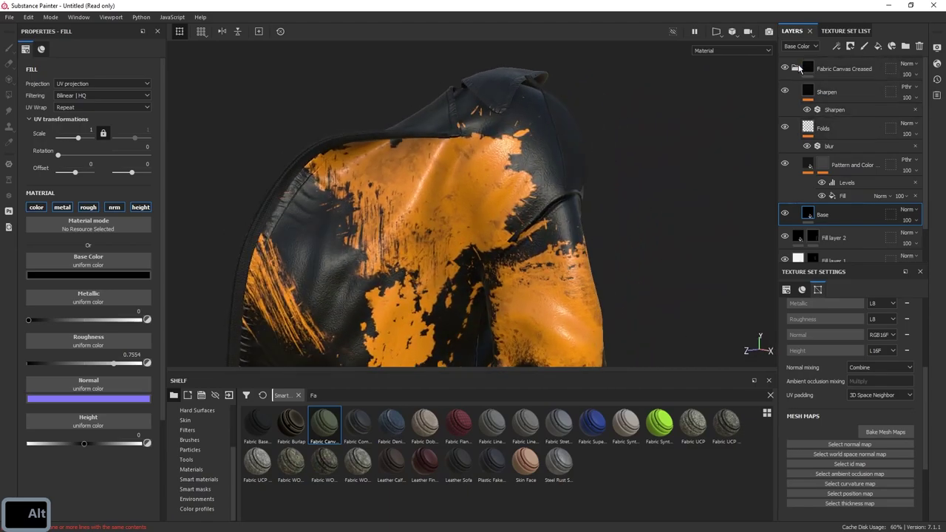
Step: Give the collapsed Fabric Canvas Creased group a black mask and reveal it on the front edge trim with polygon fill
left_click(797, 68)
right_click(798, 68)
left_click(859, 89)
key("4")
right_click_drag(295, 243, 340, 222, "alt")
middle_click_drag(281, 237, 392, 199, "alt")
left_click(343, 189)
right_click_drag(472, 159, 411, 186, "alt")
key("1")
Step: Examine the fabric trim and the white shoulder strip on the jacket from several angles
left_click_drag(412, 185, 518, 222, "alt")
middle_click_drag(517, 222, 485, 248, "alt")
right_click_drag(606, 332, 676, 319, "alt")
left_click_drag(676, 318, 616, 238, "alt")
right_click_drag(617, 239, 577, 274, "alt")
middle_click_drag(576, 273, 539, 251, "alt")
right_click_drag(503, 174, 588, 174, "alt")
left_click_drag(587, 174, 551, 200, "alt")
right_click_drag(532, 203, 565, 193, "alt")
left_click_drag(554, 194, 481, 175, "alt")
right_click_drag(481, 175, 447, 189, "alt")
Step: Darken the Calfskin Color of the white strip's Fill layer 1 to light grey a8a8a8
left_click(800, 115)
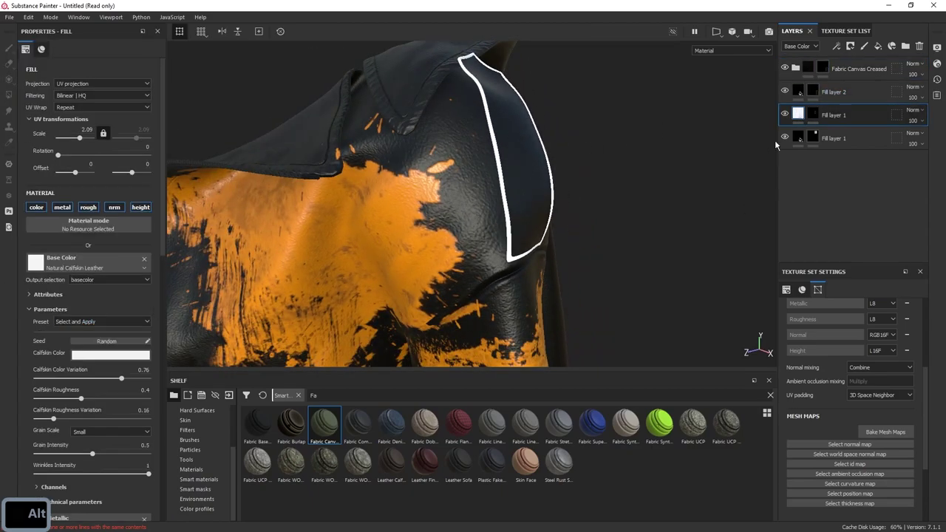
left_click(77, 355)
mouse_move(94, 405)
left_mouse_down()
mouse_move(96, 397)
mouse_move(94, 428)
mouse_move(93, 416)
left_mouse_up()
left_click_drag(384, 341, 409, 333, "alt")
right_click_drag(369, 292, 411, 279, "shift")
left_click(98, 354)
left_click(105, 404)
left_click_drag(106, 404, 97, 403)
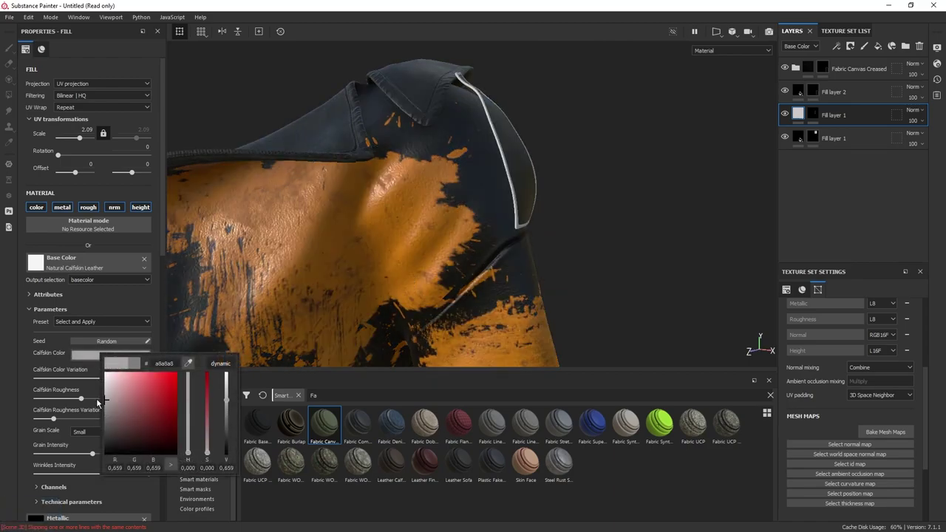
Step: Add a fill layer at the top of the stack with a black mask and a paint effect in the mask
left_click(875, 65)
left_click(878, 45)
right_click(842, 70)
left_click(837, 69)
right_click(838, 70)
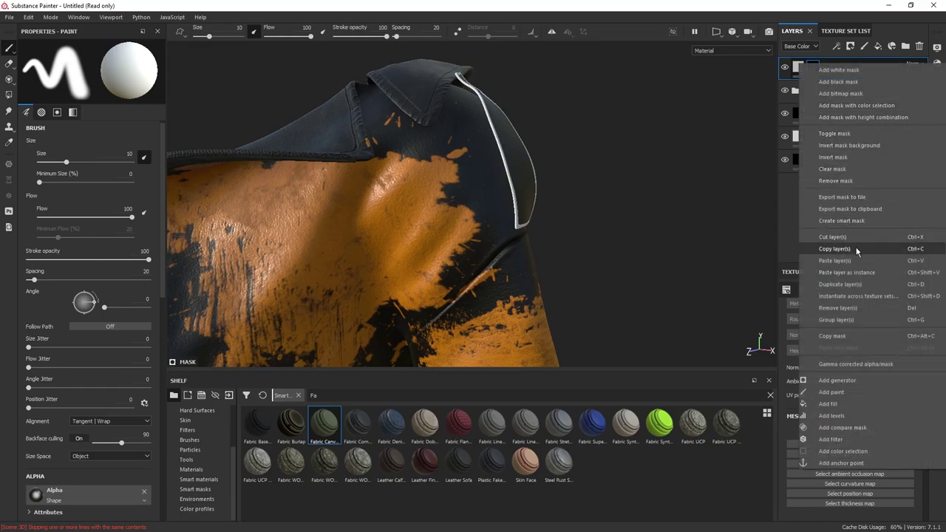
left_click(868, 393)
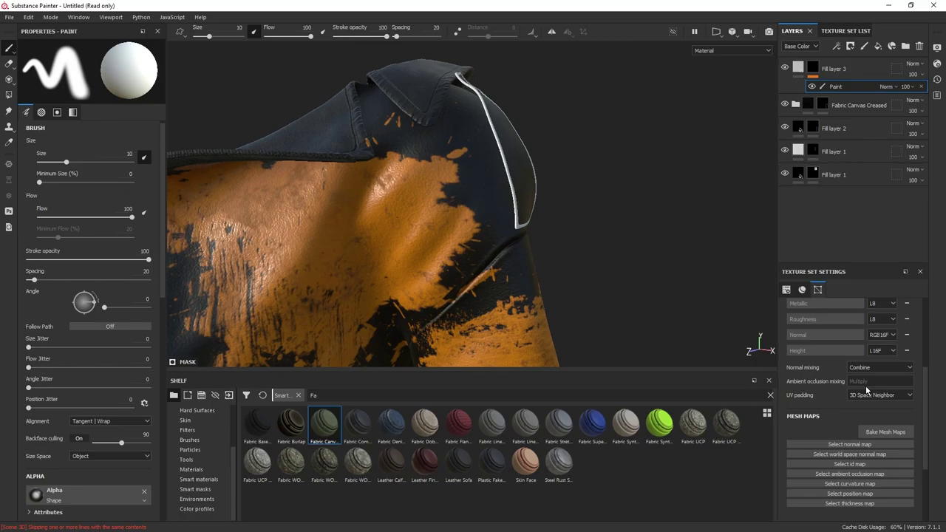
Step: Choose the Basic Hard brush at size 0.23 for the mask's paint effect and frame the collar's seam
mouse_move(650, 177)
left_mouse_down("alt")
mouse_move(642, 165)
mouse_move(651, 118)
mouse_move(591, 184)
left_mouse_up("alt")
right_click_drag(511, 167, 451, 167, "ctrl")
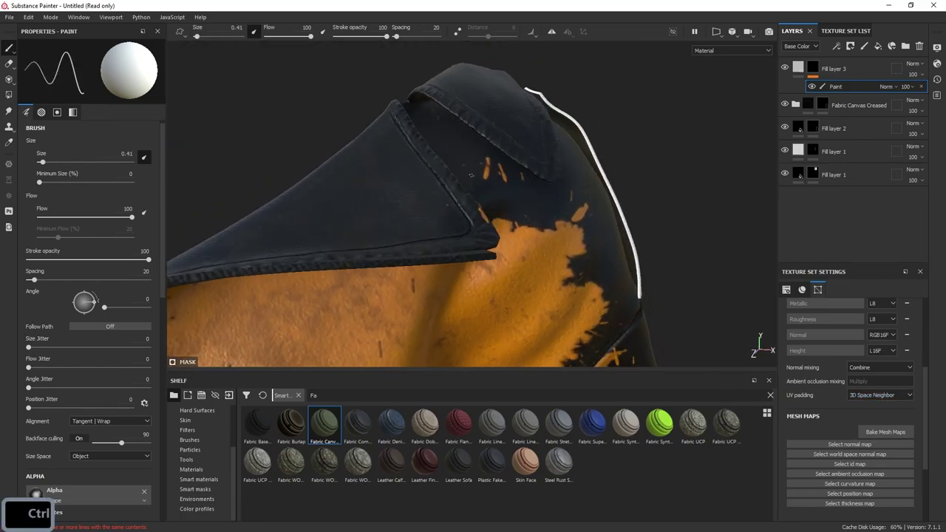
left_click(189, 440)
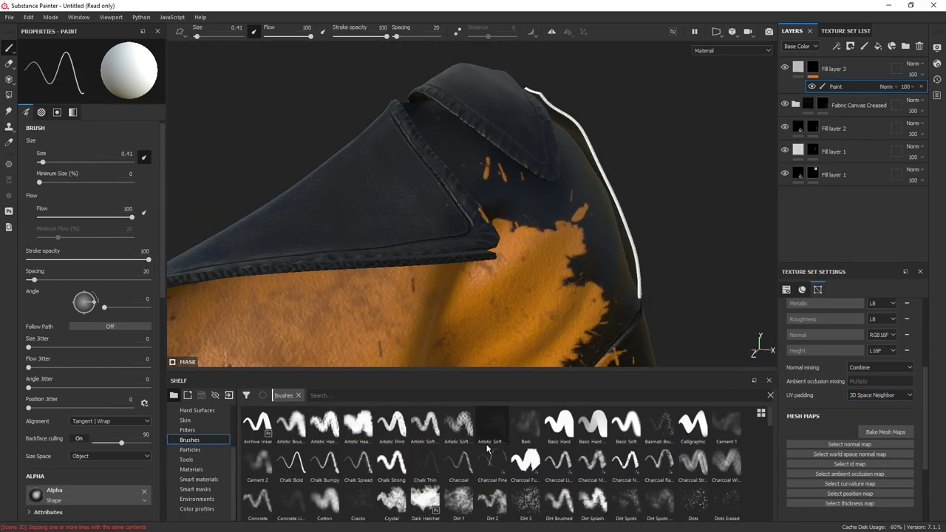
left_click(565, 425)
right_click_drag(515, 140, 456, 140, "ctrl")
left_click_drag(472, 152, 475, 209, "alt")
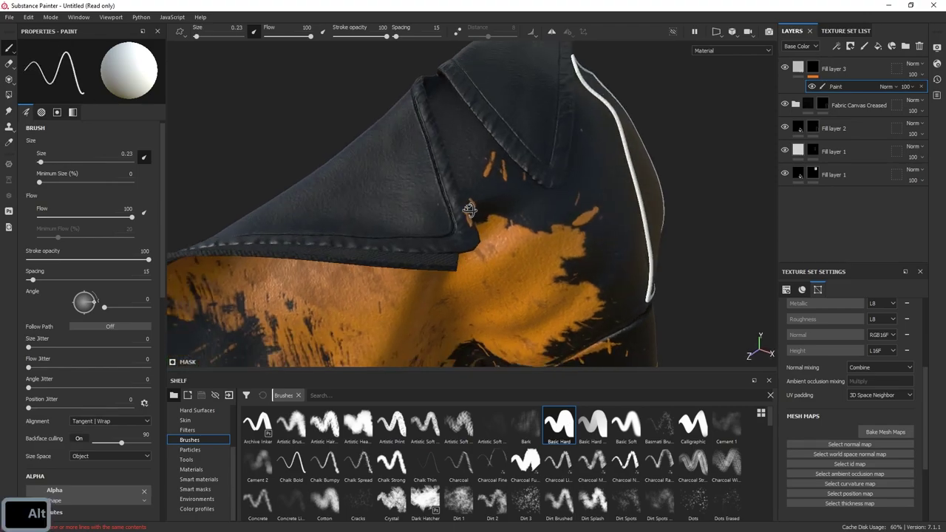
right_click_drag(475, 209, 531, 164, "alt")
left_click_drag(531, 165, 532, 178, "alt")
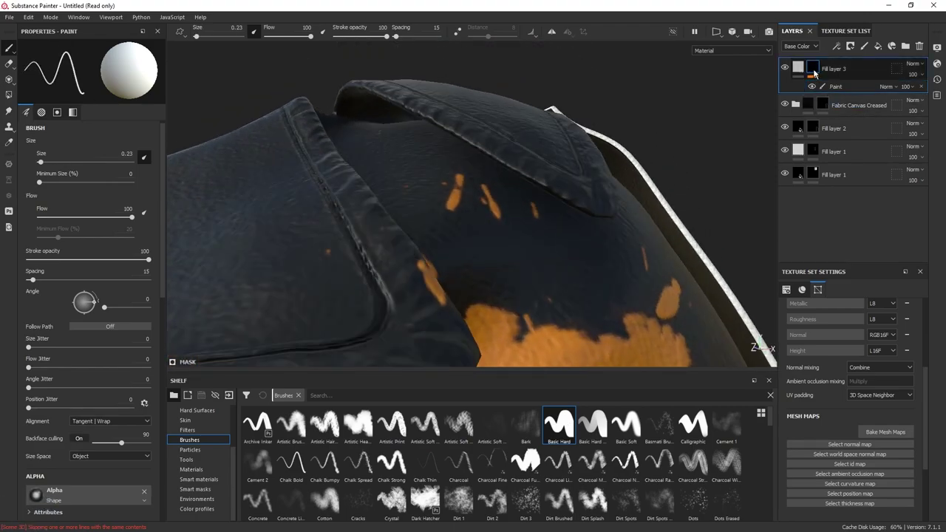
Step: Undo the last change and switch to the layer stack of the lambert2SG texture set
right_click(665, 185, "ctrl+alt")
key("ctrl+z")
left_click(852, 32)
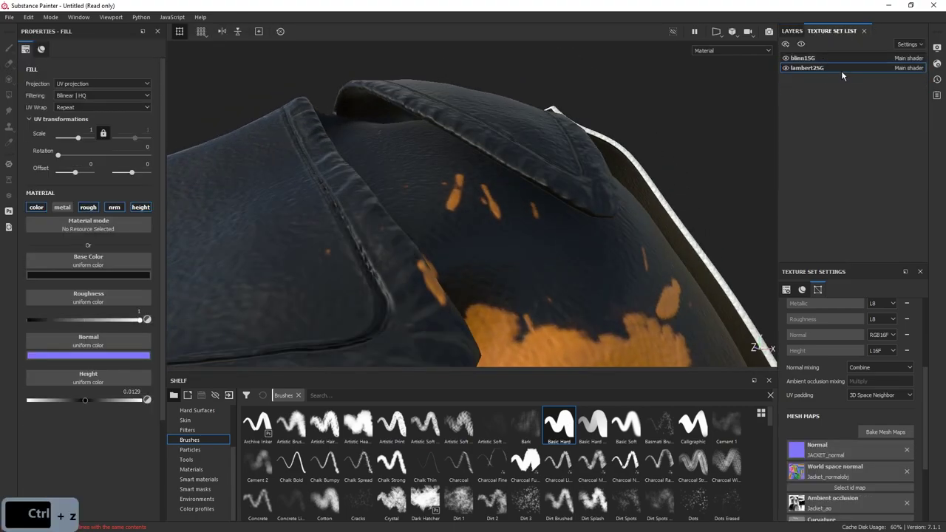
left_click(831, 59)
left_click(793, 31)
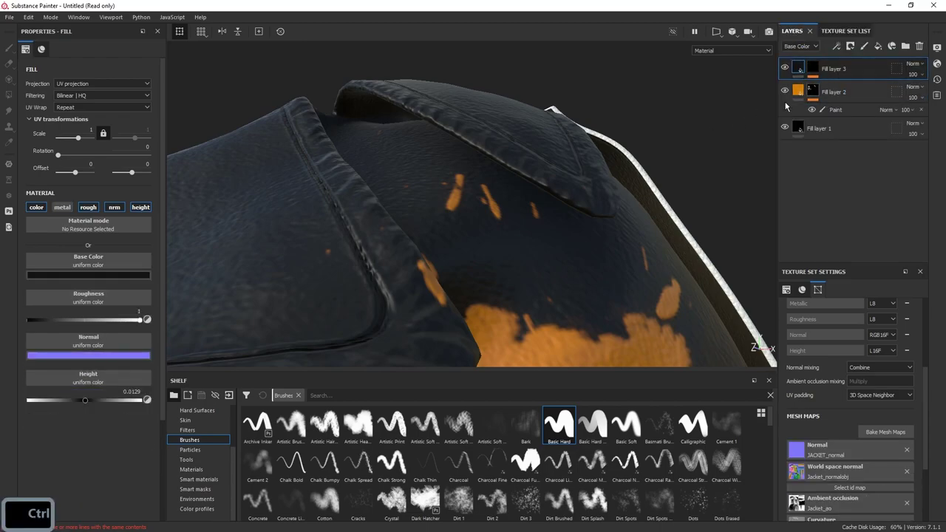
Step: Add a fill layer at the top of the lambert2SG stack with a black mask and a paint effect in the mask
mouse_move(640, 169)
left_mouse_down("alt")
mouse_move(650, 195)
mouse_move(682, 116)
mouse_move(751, 168)
left_mouse_up("alt")
left_click(683, 116, "ctrl+shift")
right_click(663, 229, "ctrl+alt")
left_click_drag(663, 229, 675, 140, "alt")
right_click(679, 152, "ctrl+alt")
right_click(676, 141, "ctrl+alt")
left_click(878, 47)
right_click(814, 69)
left_click(903, 87)
right_click(819, 68)
left_click(850, 397)
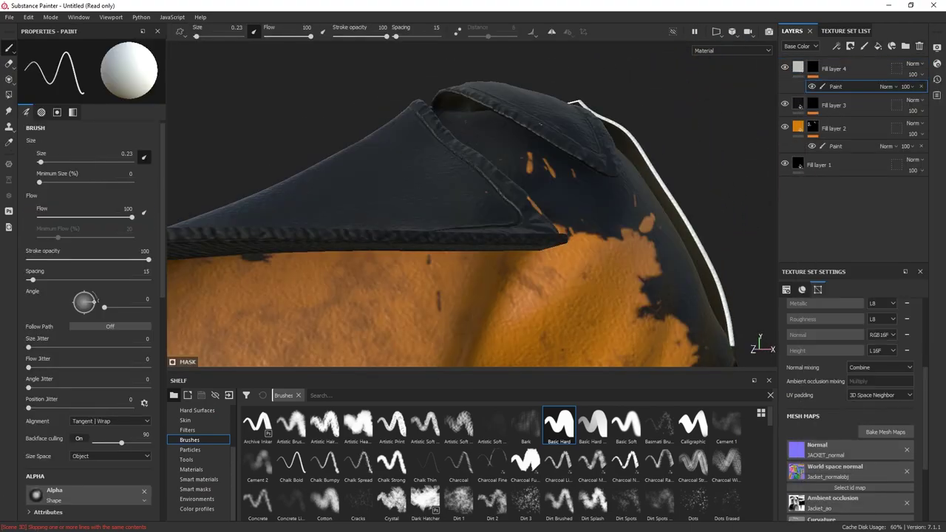
Step: Switch to Polygon Fill for Fill layer 4's mask and frame the collar's thin edge
right_click_drag(540, 109, 659, 256, "alt")
left_click_drag(659, 255, 431, 279, "alt")
mouse_move(540, 246)
left_mouse_down("alt")
mouse_move(623, 222)
mouse_move(473, 184)
mouse_move(536, 202)
mouse_move(596, 262)
left_mouse_up("alt")
left_click_drag(566, 319, 580, 349)
mouse_move(580, 350)
left_mouse_down("alt")
mouse_move(785, 368)
mouse_move(583, 303)
left_mouse_up("alt")
key("5")
key("5")
mouse_move(532, 244)
left_mouse_down("alt")
mouse_move(558, 219)
mouse_move(534, 211)
mouse_move(523, 235)
mouse_move(542, 266)
left_mouse_up("alt")
key("4")
Step: Try to fill single faces on the collar's thin edge in Fill layer 4's mask
left_click(523, 235)
key("ctrl+z")
left_click(543, 249)
right_click_drag(542, 266, 509, 274, "alt")
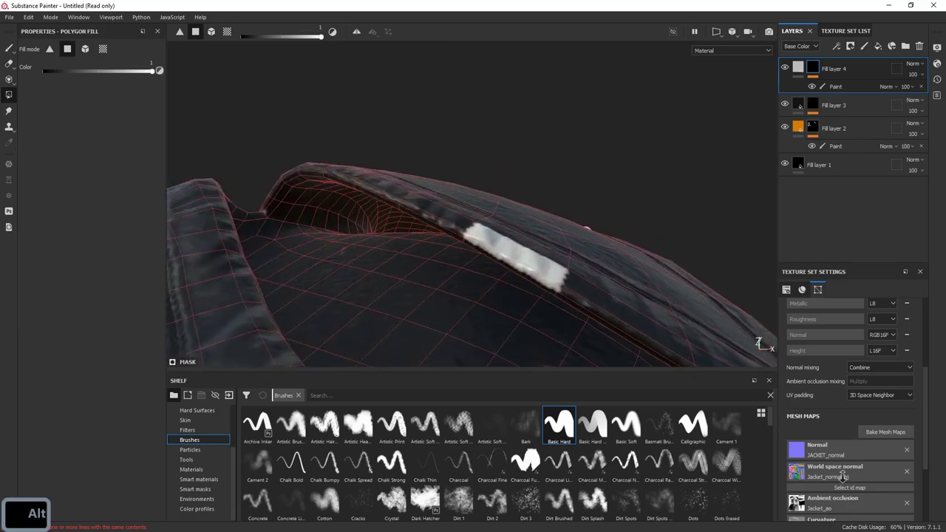
key("ctrl+z")
key("ctrl+z")
key("ctrl+z")
key("ctrl+z")
Step: Fill the thin edge faces white from the collar's tip upward in Fill layer 4's mask with Polygon Fill
mouse_move(506, 263)
left_mouse_down("alt")
mouse_move(553, 264)
mouse_move(317, 154)
mouse_move(566, 171)
mouse_move(574, 156)
mouse_move(387, 184)
mouse_move(429, 231)
left_mouse_up("alt")
mouse_move(566, 304)
left_mouse_down("alt")
mouse_move(599, 234)
mouse_move(490, 209)
mouse_move(534, 206)
left_mouse_up("alt")
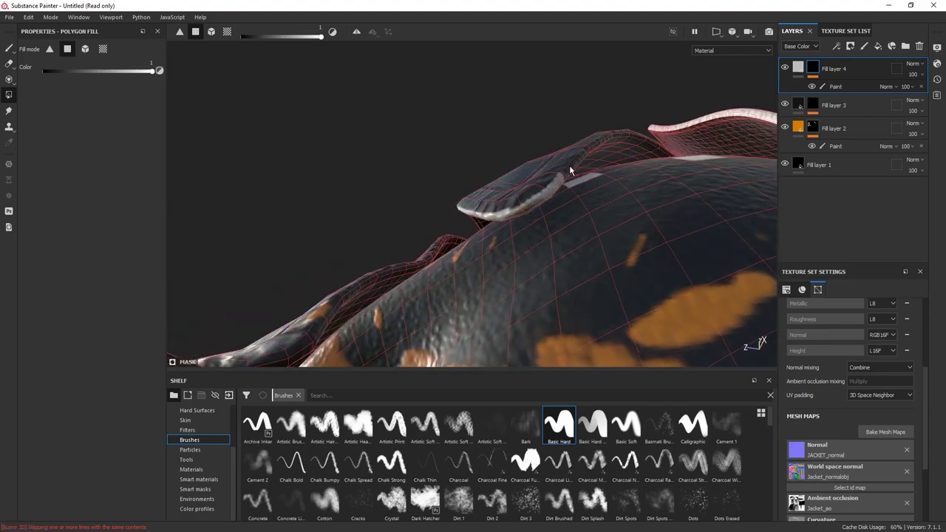
left_click_drag(566, 175, 564, 172, "alt")
left_click_drag(644, 92, 486, 190, "alt")
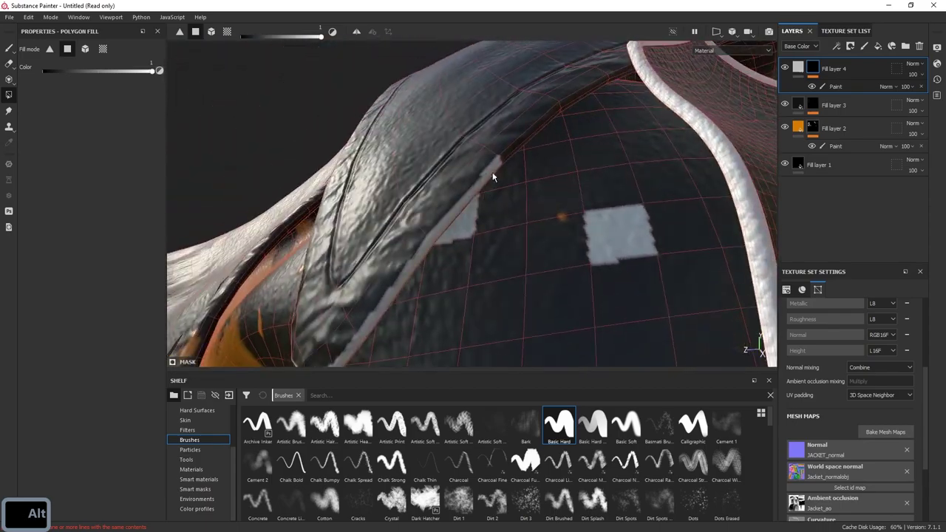
key("ctrl+z")
left_click(517, 148)
left_click_drag(518, 148, 518, 128, "alt")
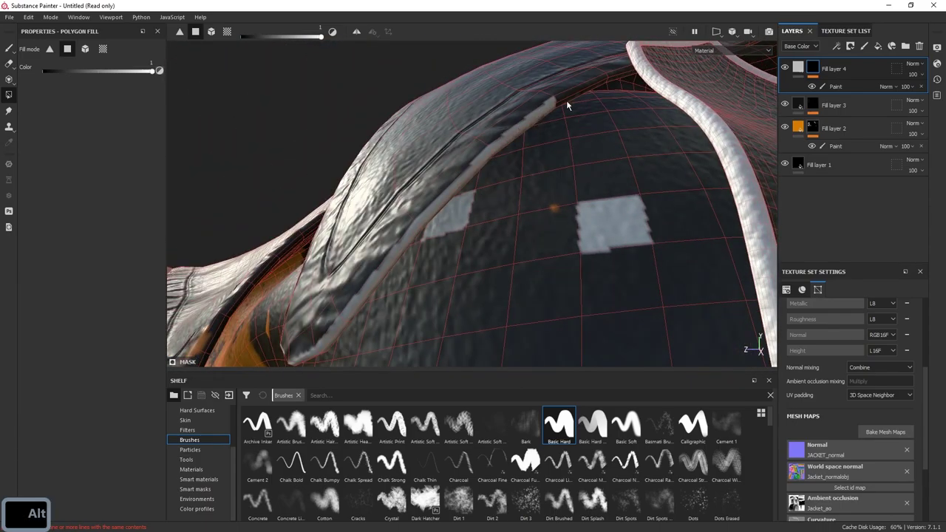
left_click(567, 101)
Step: Extend the white polygon fill along the remaining edge faces of the collar towards the neck
left_click_drag(616, 77, 614, 165, "alt")
left_click(551, 132)
left_click(483, 101)
left_click(456, 88)
left_click(424, 90)
left_click_drag(425, 92, 505, 115, "alt")
left_click(366, 88)
mouse_move(365, 89)
left_mouse_down("alt")
mouse_move(350, 92)
mouse_move(351, 132)
mouse_move(580, 215)
mouse_move(586, 188)
mouse_move(502, 162)
left_mouse_up("alt")
left_click(349, 97)
right_click_drag(502, 163, 572, 178, "alt")
mouse_move(578, 178)
left_mouse_down("alt")
mouse_move(540, 184)
mouse_move(554, 165)
mouse_move(519, 156)
mouse_move(504, 221)
left_mouse_up("alt")
Step: Add a Blur filter to Fill layer 4's mask and set its Blur Intensity to 0.06
key("1")
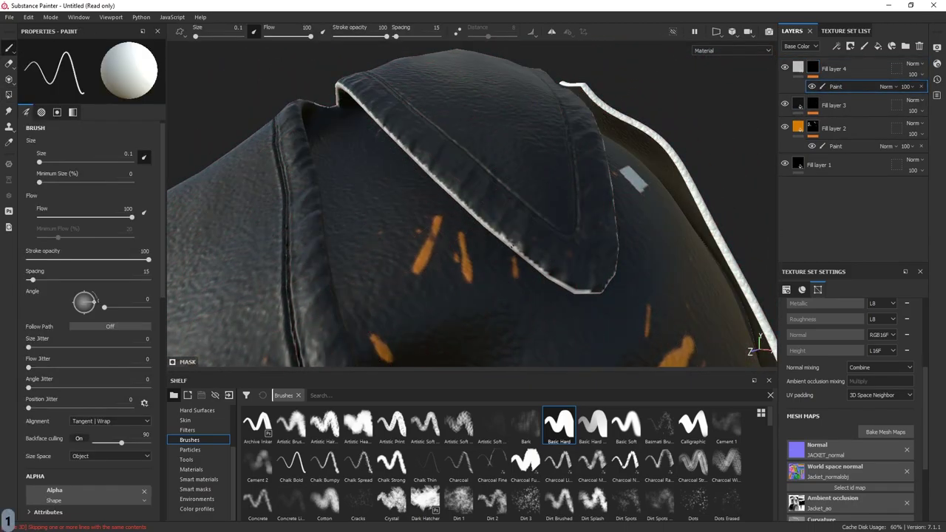
key("x")
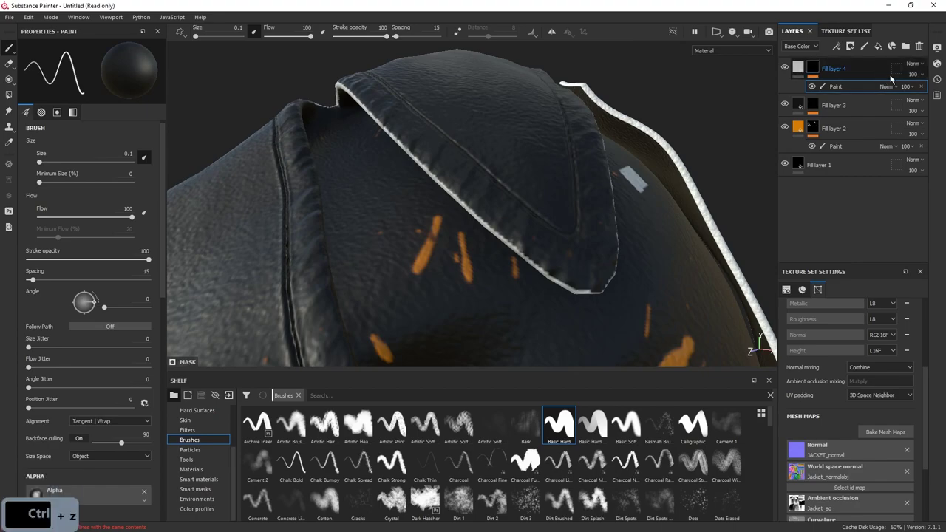
right_click(800, 68)
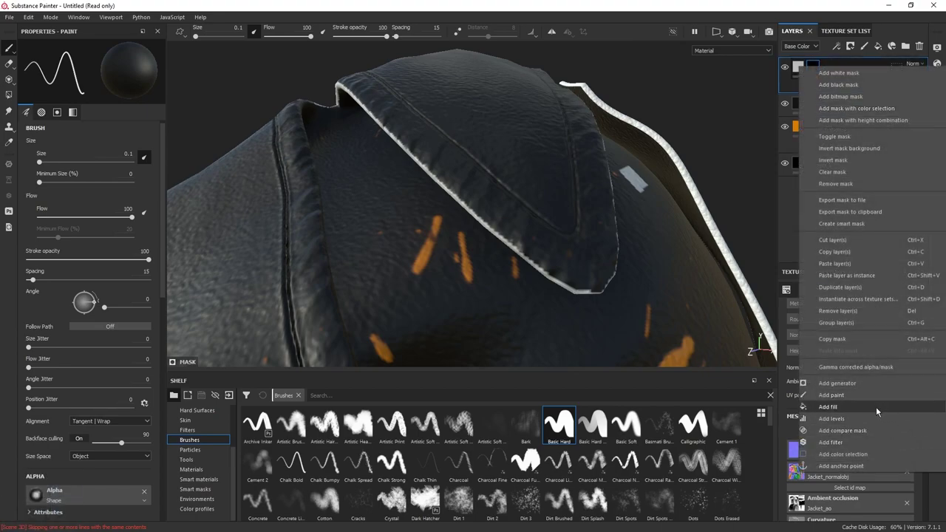
left_click(868, 442)
left_click(123, 69)
left_click(206, 91)
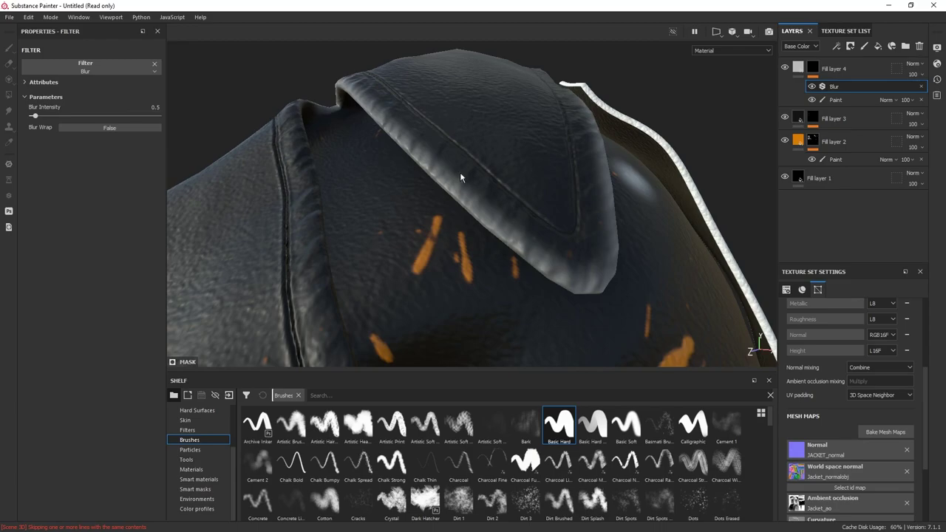
left_click_drag(33, 118, 32, 122)
right_click_drag(421, 222, 274, 188, "alt")
left_click_drag(274, 188, 297, 126, "alt")
left_click_drag(481, 196, 474, 207, "alt")
right_click_drag(474, 207, 676, 310, "alt")
left_click_drag(676, 311, 491, 271, "alt")
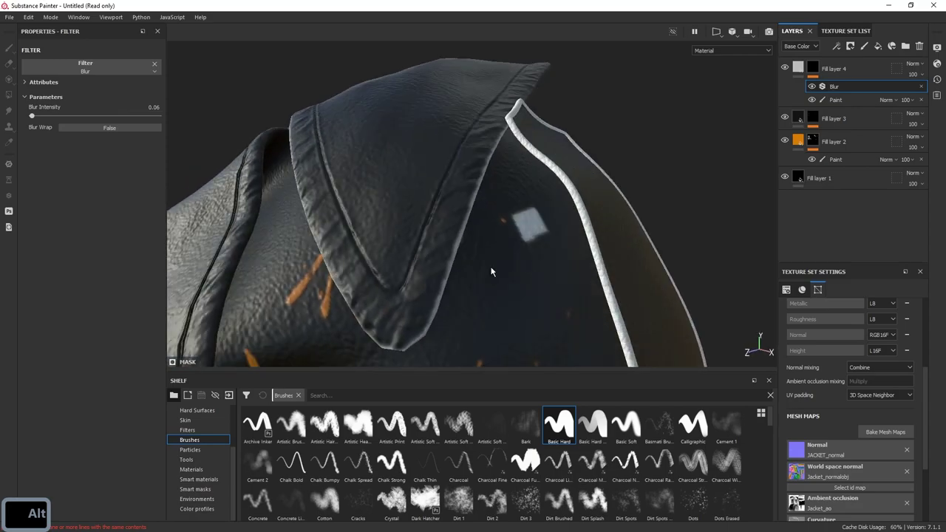
Step: Remove the stray white patch on the shoulder from Fill layer 4's mask by filling it black
left_click(812, 69)
key("x")
left_click(525, 220)
right_click_drag(525, 220, 301, 145, "alt")
Step: Touch up the white collar edge in the mask's paint effect with the black Basic Hard brush at size 0.1
key("1")
left_click_drag(402, 244, 551, 122, "alt")
left_click(830, 99)
mouse_move(583, 197)
left_mouse_down("alt")
mouse_move(549, 206)
mouse_move(551, 217)
left_mouse_up("alt")
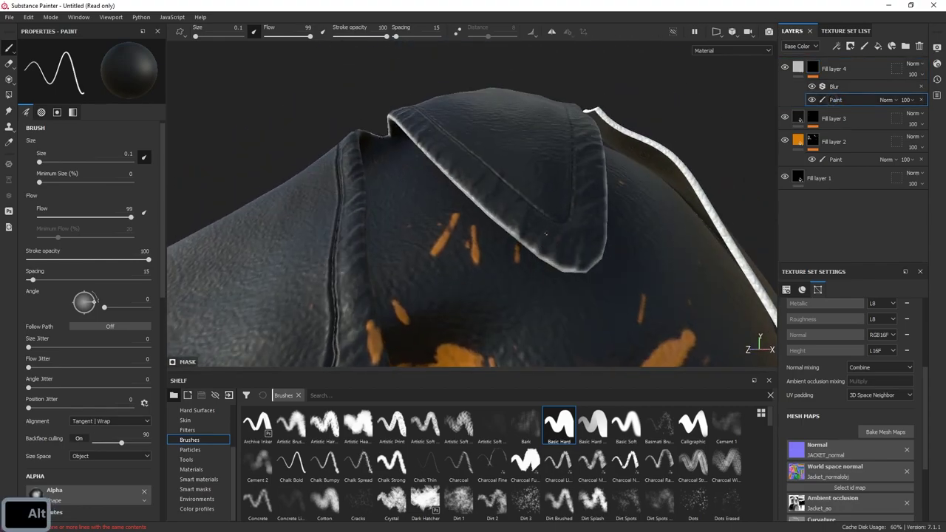
key("ctrl+z")
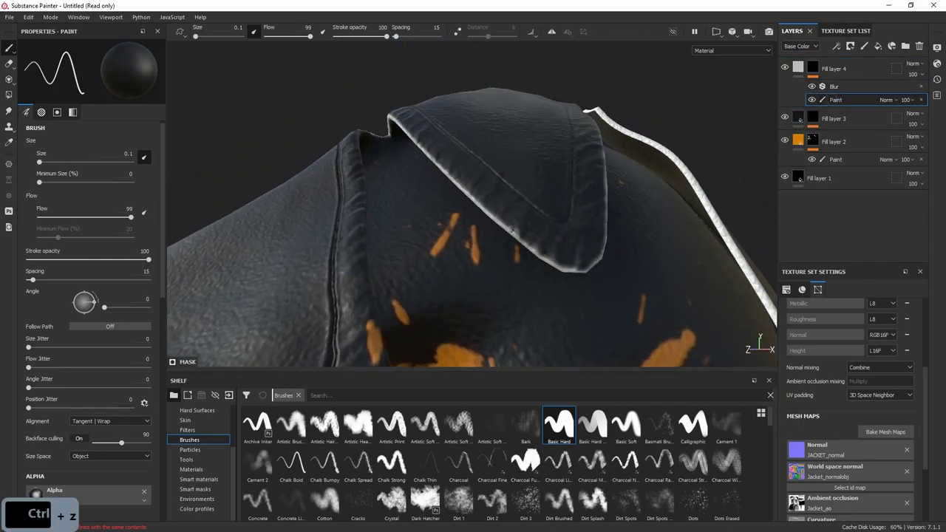
left_click_drag(519, 236, 614, 320, "alt")
key("ctrl+z")
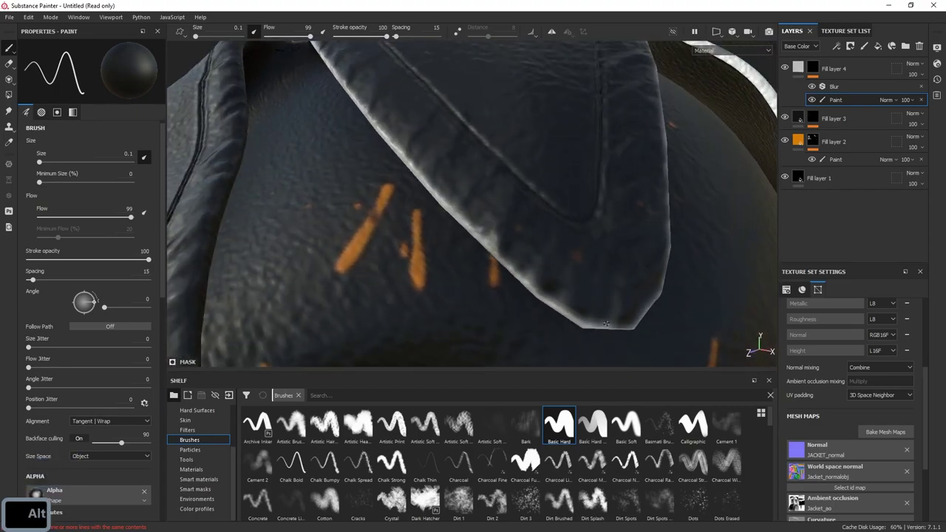
left_click_drag(545, 286, 651, 307, "alt")
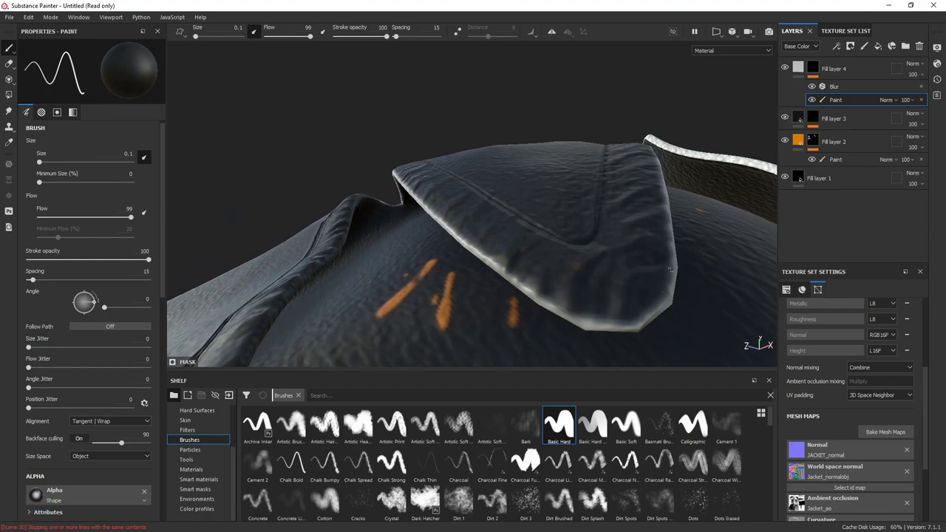
Step: Examine the collar's light edge from several angles and try a white brush touch-up on it
right_click_drag(670, 266, 510, 234, "alt")
left_click_drag(510, 233, 536, 232, "alt")
right_click_drag(536, 232, 693, 274, "alt")
left_click_drag(693, 275, 611, 243, "alt")
right_click_drag(610, 243, 657, 255, "alt")
mouse_move(591, 240)
left_mouse_down("alt")
mouse_move(495, 224)
mouse_move(443, 259)
left_mouse_up("alt")
right_click_drag(443, 259, 559, 281, "alt")
left_click_drag(559, 281, 480, 195, "alt")
key("x")
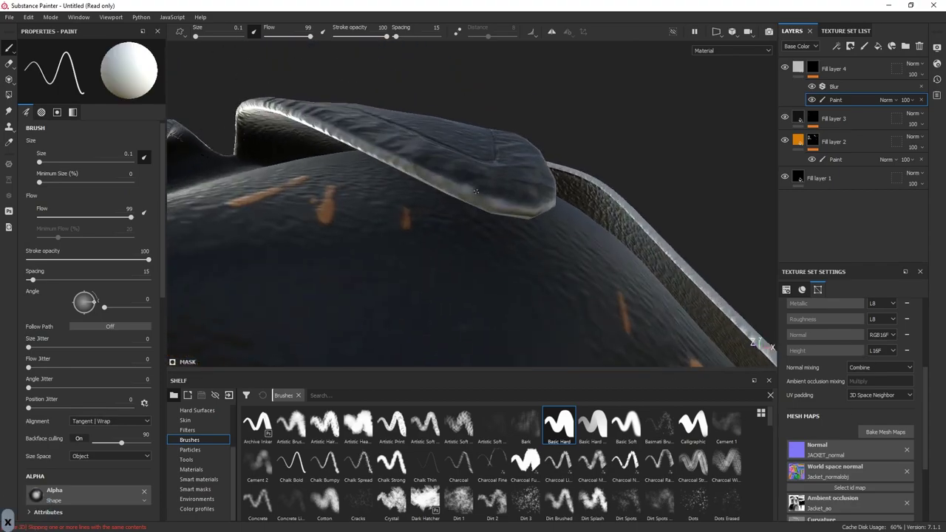
key("ctrl+z")
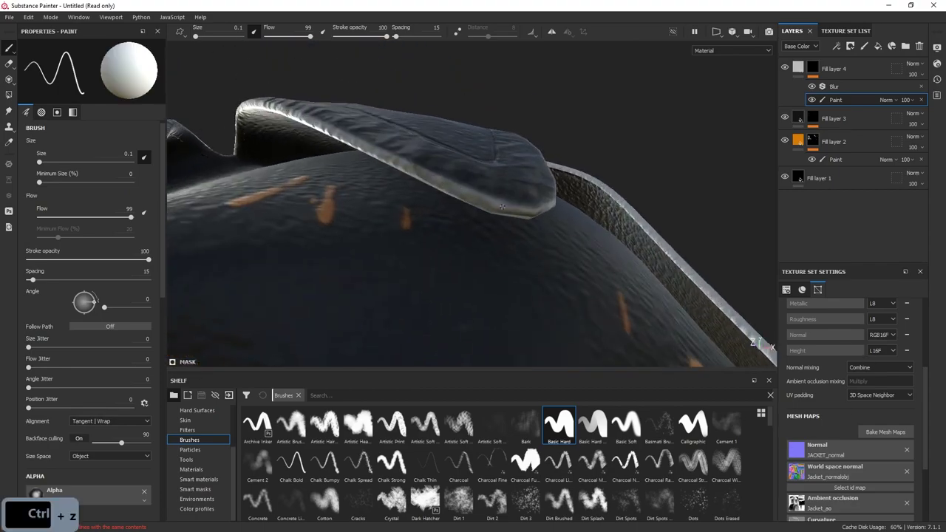
Step: Switch to Polygon Fill at the lapel and hide the blinn1SG texture set to expose the lapel's lower edge
left_click_drag(495, 204, 492, 255, "alt")
middle_click_drag(491, 255, 609, 211, "alt")
left_click_drag(609, 211, 635, 226, "alt")
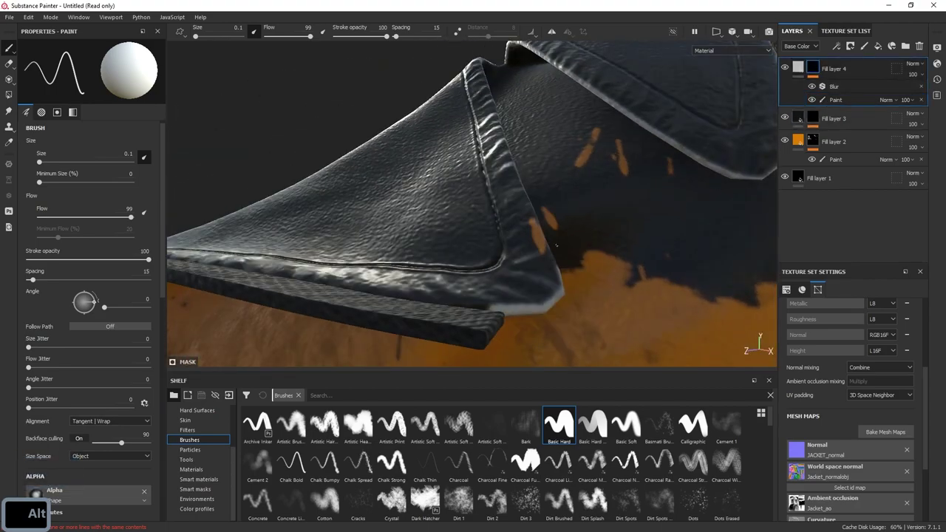
key("4")
left_click(856, 32)
left_click(785, 59)
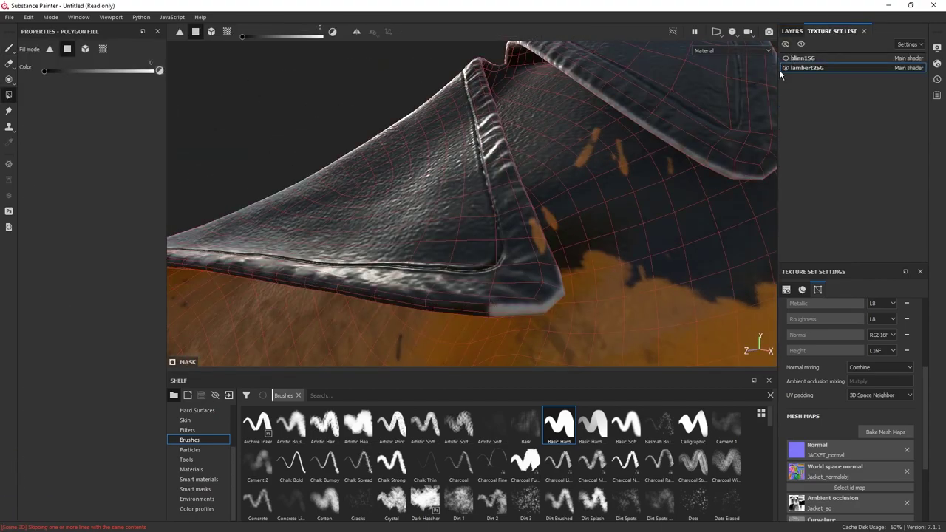
left_click(797, 33)
Step: Fill the faces along the lapel's lower edge white in Fill layer 4's mask and show blinn1SG again
left_click_drag(477, 312, 487, 258, "alt")
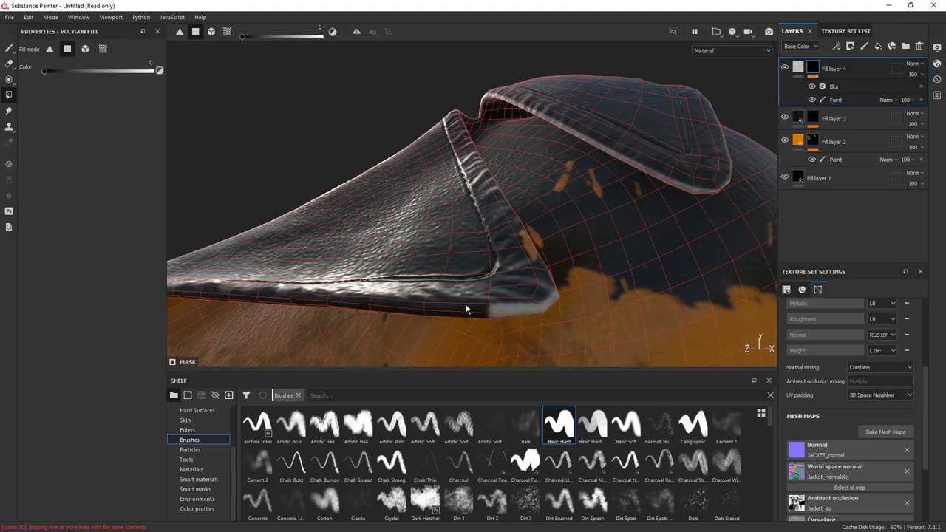
mouse_move(462, 308)
left_mouse_down()
mouse_move(427, 307)
mouse_move(460, 273)
left_mouse_up()
left_click_drag(416, 305, 308, 303)
left_click_drag(444, 198, 625, 284, "alt")
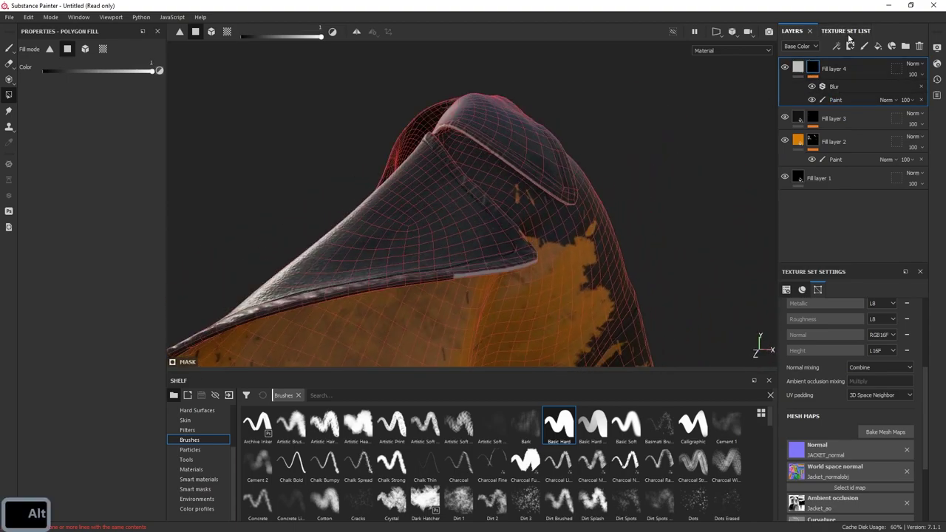
left_click(855, 35)
left_click(785, 57)
Step: Examine the whole painted jacket from several angles and under rotated environment lighting
left_click_drag(658, 183, 580, 161, "alt")
key("1")
right_click_drag(678, 232, 667, 233, "alt")
middle_click_drag(603, 218, 494, 203, "alt")
right_click_drag(493, 202, 605, 250, "alt")
left_click_drag(605, 249, 467, 246, "alt")
right_click_drag(466, 246, 488, 251, "alt")
middle_click_drag(488, 252, 537, 213, "alt")
right_click_drag(538, 213, 584, 214, "shift")
left_click_drag(584, 215, 547, 222, "alt")
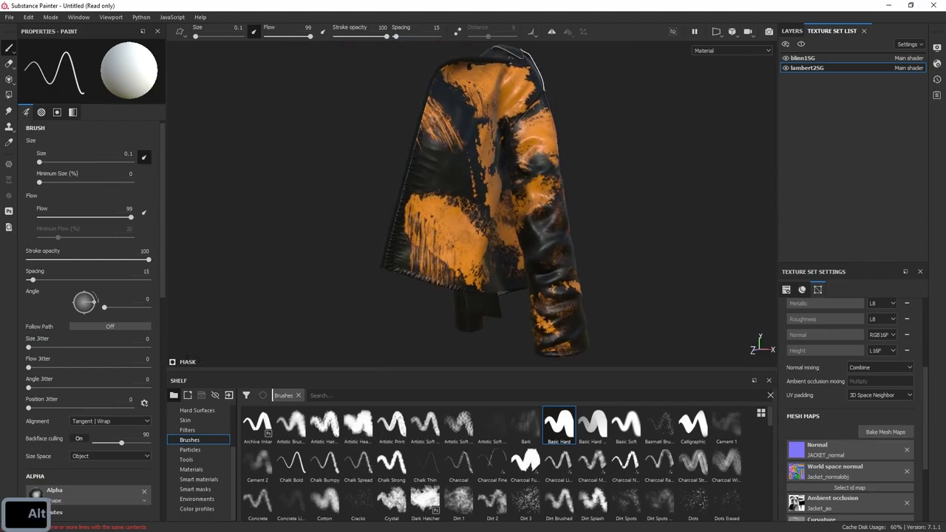
middle_click_drag(547, 222, 523, 299, "alt")
left_click_drag(523, 299, 566, 278, "alt")
middle_click_drag(566, 278, 560, 163, "alt")
left_click_drag(560, 164, 496, 209, "alt")
right_click_drag(496, 209, 529, 182, "alt")
left_click_drag(530, 182, 510, 207, "alt")
middle_click_drag(509, 207, 536, 193, "alt")
mouse_move(536, 193)
right_mouse_down("shift")
mouse_move(584, 186)
mouse_move(545, 187)
right_mouse_up("shift")
left_click_drag(545, 187, 501, 194, "alt")
right_click_drag(501, 193, 452, 220, "alt")
middle_click_drag(452, 220, 418, 203, "alt")
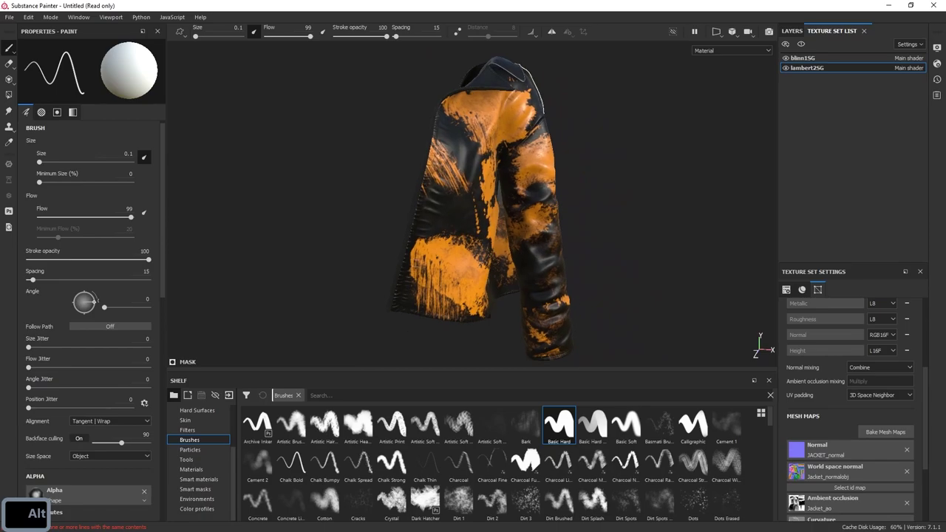
Step: Start a texture export and browse for its output directory in the LEATHER JACKET folder
left_click(10, 17)
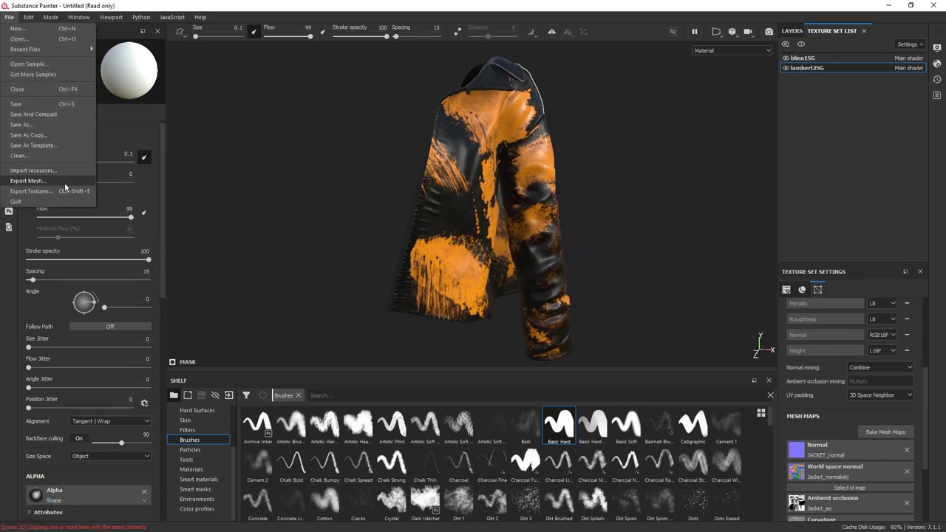
left_click(81, 193)
left_click(618, 145)
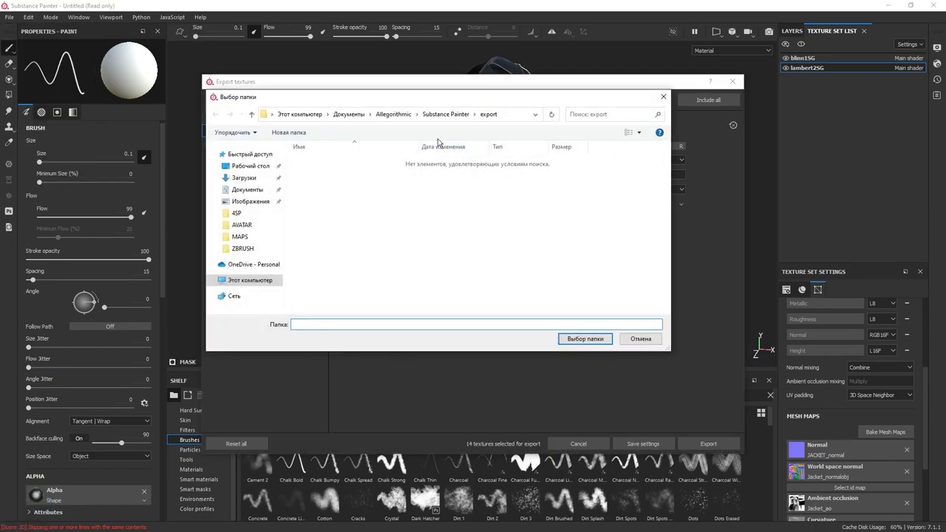
left_click(244, 238)
left_click(426, 116)
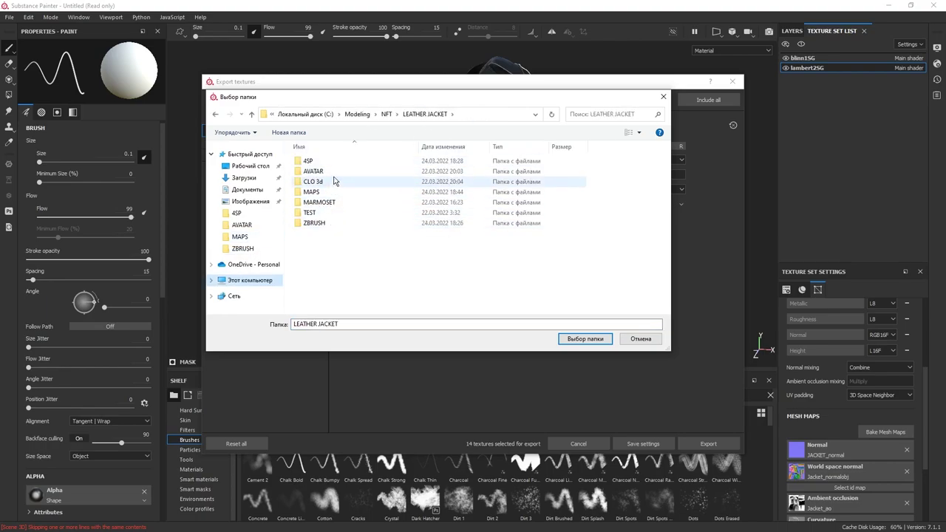
double_click(340, 163)
left_click(216, 115)
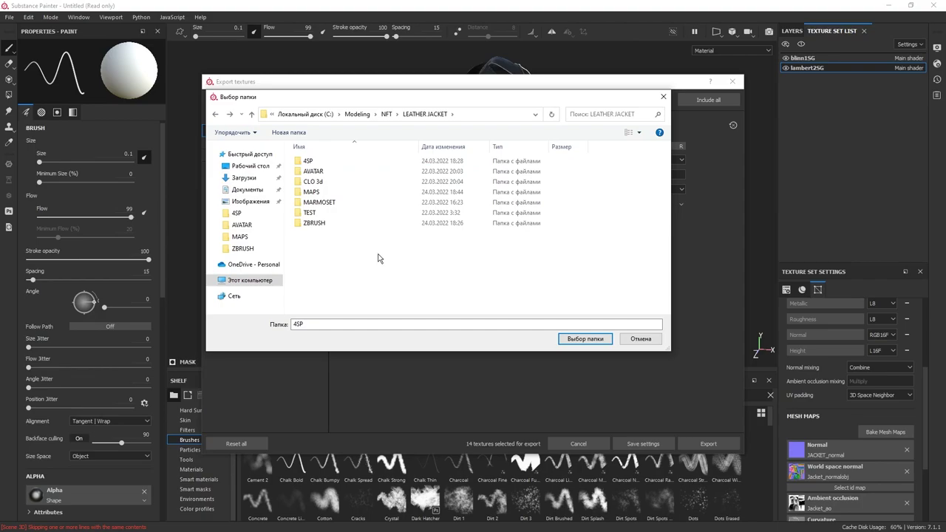
Step: Create a TEXTURES folder inside LEATHER JACKET and choose it as the export's output directory
key("ctrl+shift+n")
type("TEXTURES")
key("Return")
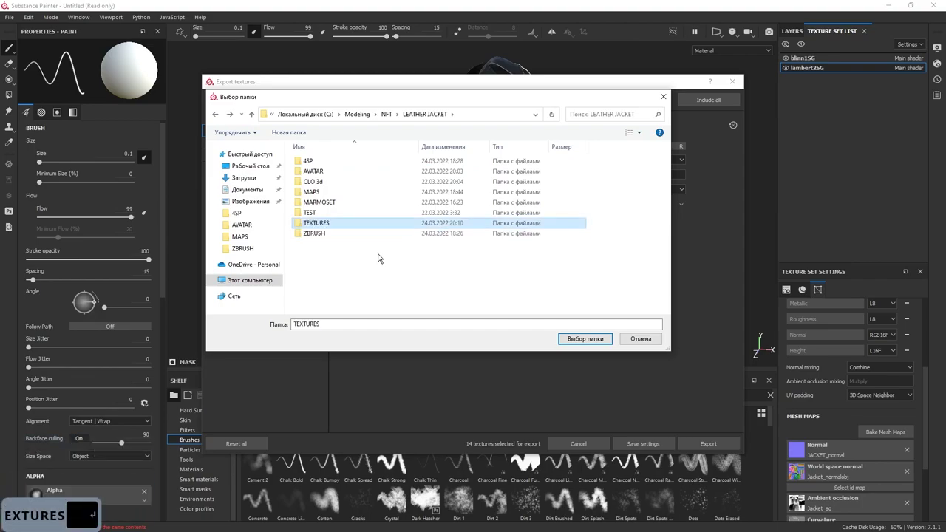
double_click(375, 224)
left_click(572, 339)
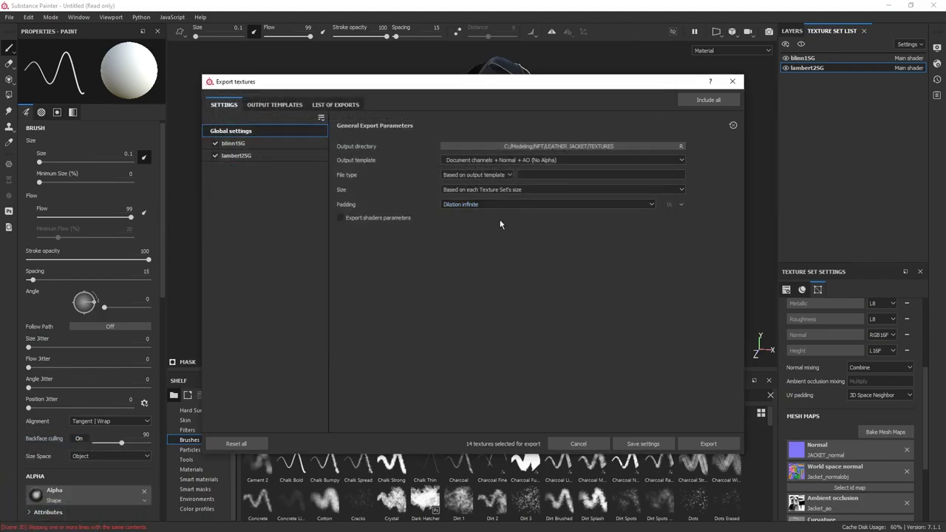
Step: Check the blinn1SG export settings and set the global export size to 8192
left_click(278, 146)
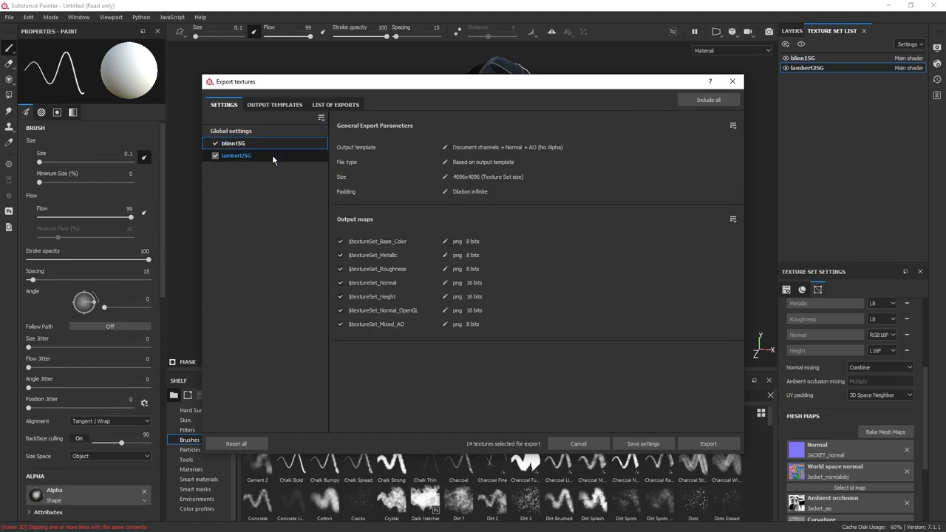
left_click(244, 131)
left_click(490, 190)
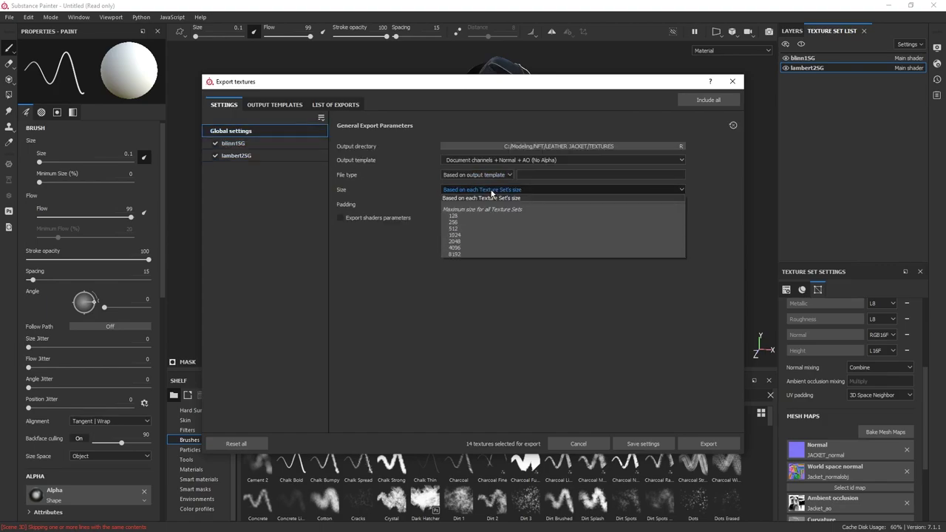
left_click(459, 253)
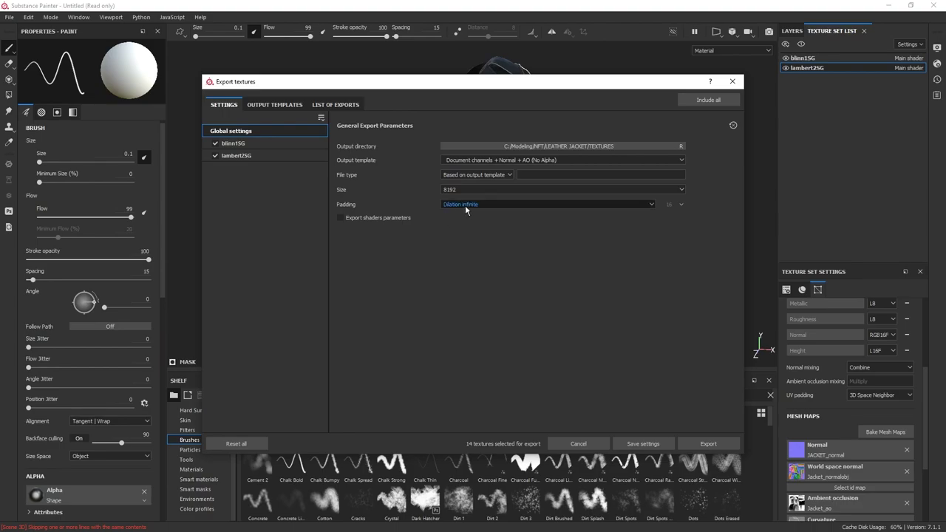
Step: Review the available output templates and the list of texture maps selected for export
left_click(505, 161)
left_click(505, 160)
left_click(275, 109)
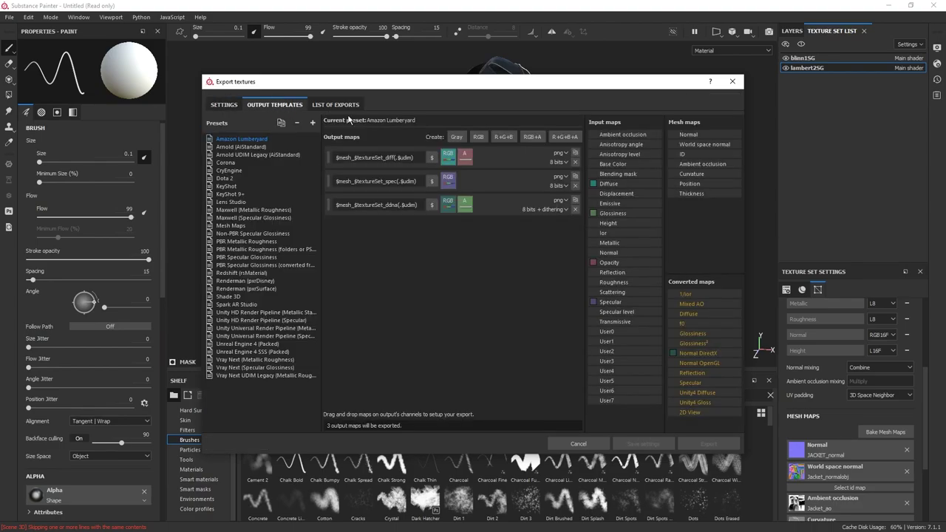
left_click(357, 108)
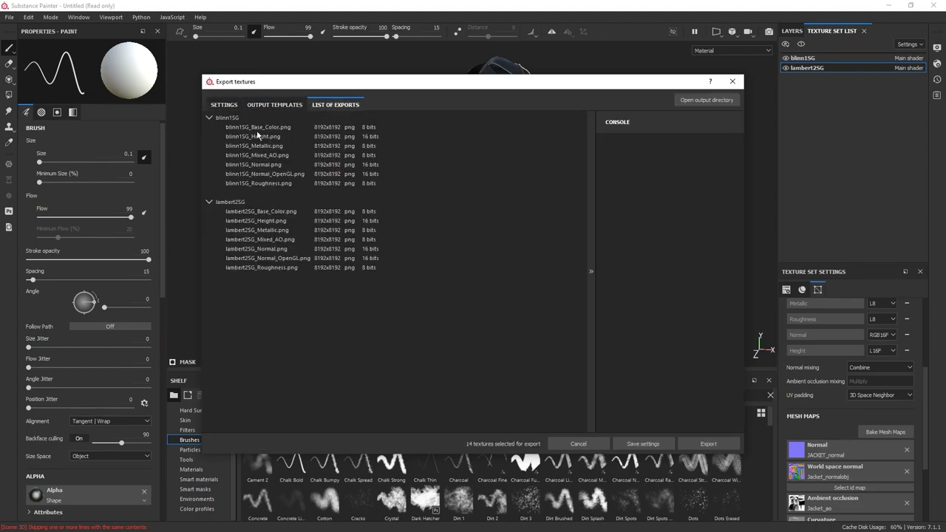
Step: Export the blinn1SG and lambert2SG texture maps with the current export settings
left_click(223, 105)
left_click(706, 444)
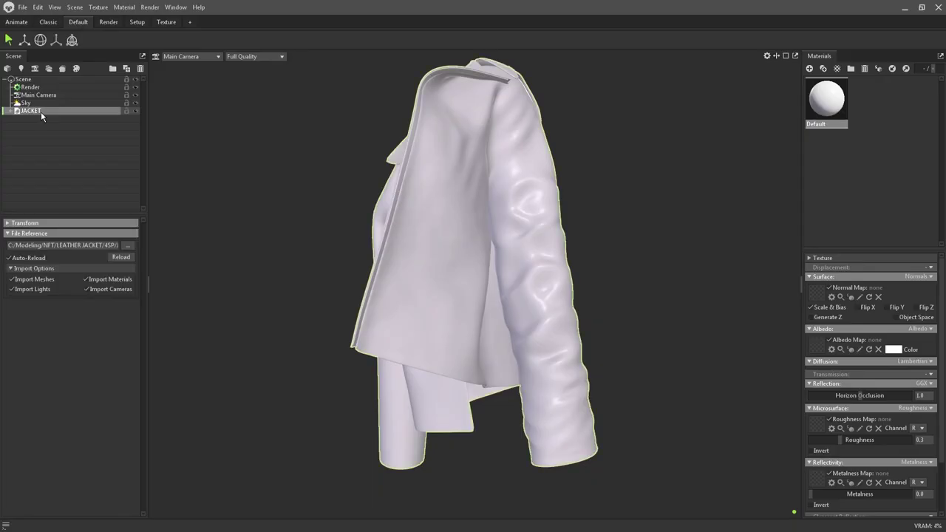
Step: Switch to Marmoset Toolbag and turn on subdivision for the individual meshes inside JACKET
left_click(59, 102)
left_click(43, 112)
scroll(510, 171, "up", 5)
middle_click_drag(509, 171, 504, 399, "alt")
left_click(468, 230)
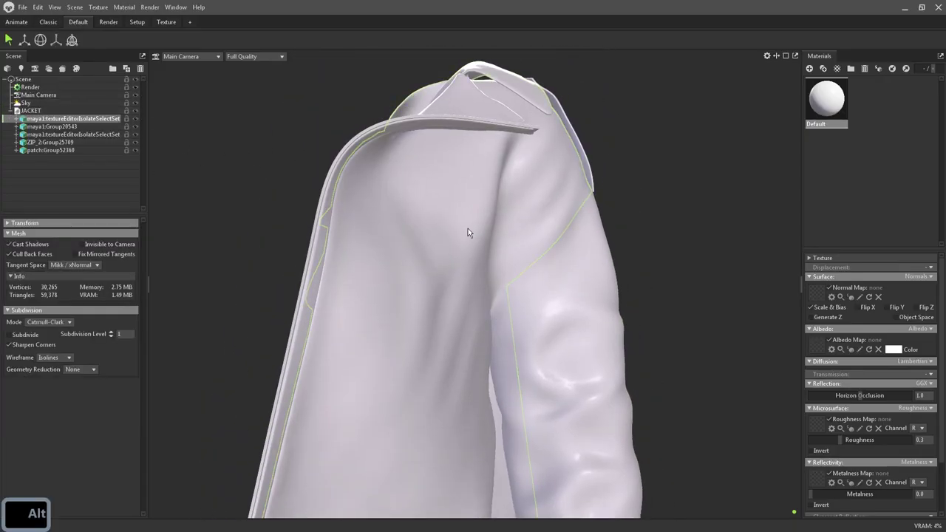
left_click(64, 152, "shift")
left_click(64, 151)
left_click(68, 120, "shift")
left_click(68, 125)
left_click(68, 119)
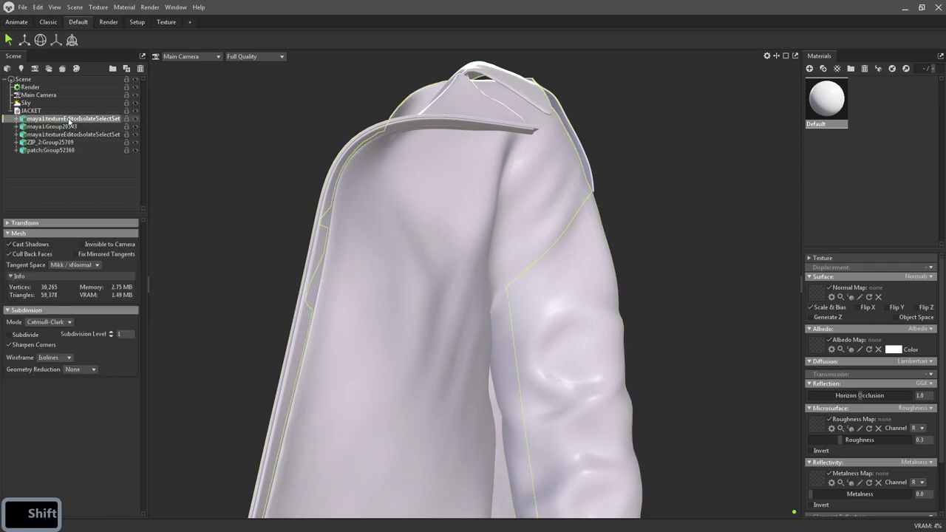
left_click(59, 127)
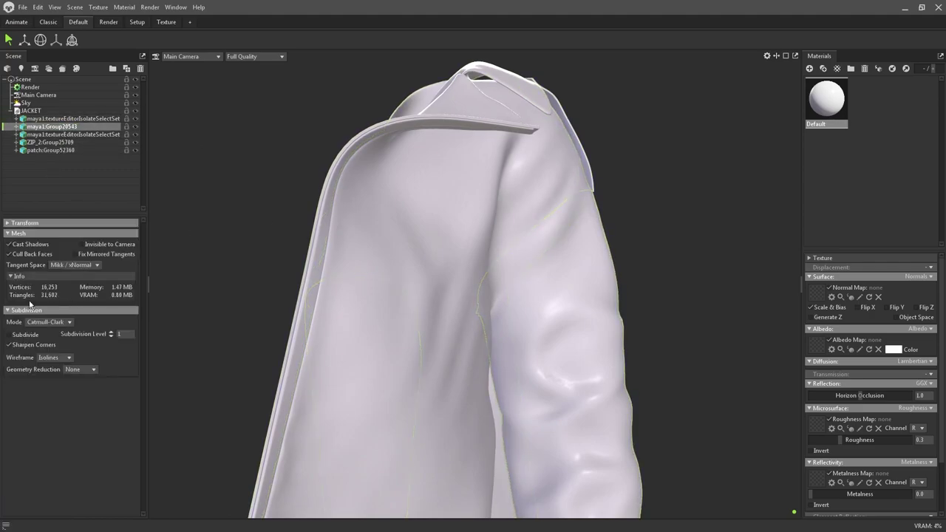
left_click(65, 135)
left_click(49, 143)
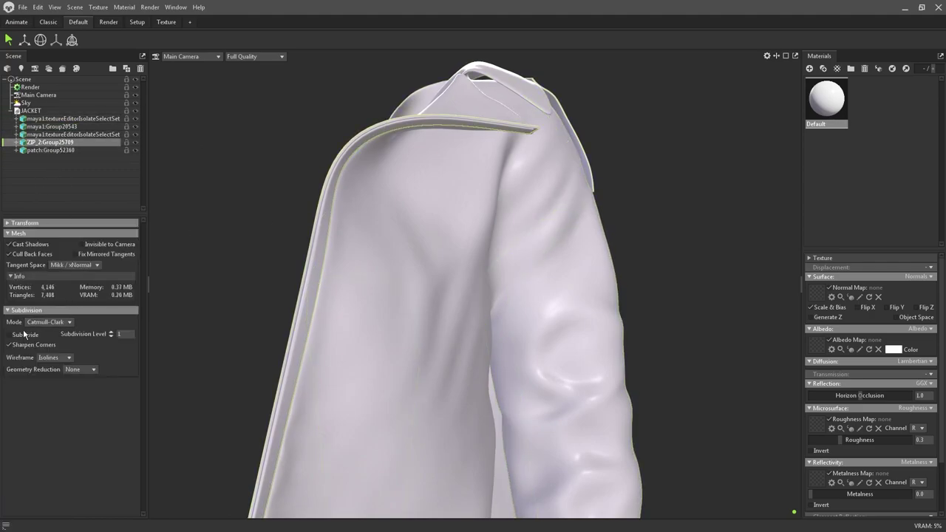
Step: Toggle subdivision off and on again for the main jacket mesh to compare the smoothing around the collar
right_click_drag(459, 244, 576, 186, "alt")
middle_click_drag(577, 185, 559, 264, "alt")
left_click(558, 265)
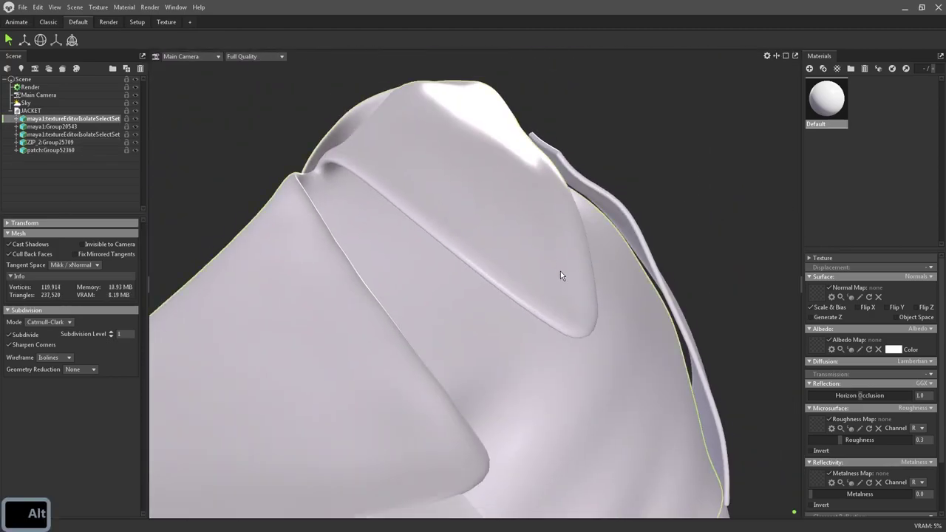
left_click_drag(558, 265, 551, 290, "alt")
left_click(23, 336)
left_click(23, 336)
right_click_drag(397, 335, 522, 155, "alt")
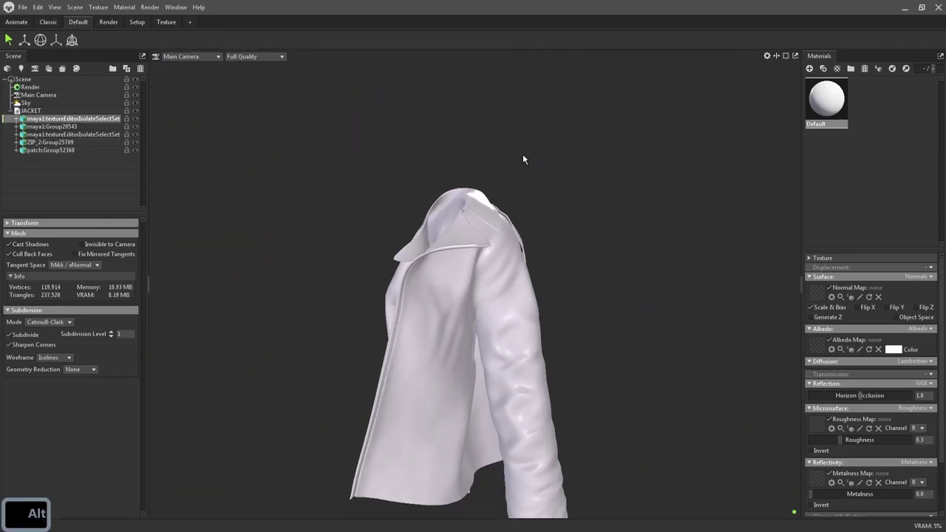
Step: Toggle the visibility of the jacket's meshes one by one to identify which part each one is
left_click_drag(523, 155, 724, 129, "alt")
left_click(834, 119)
left_click(834, 119)
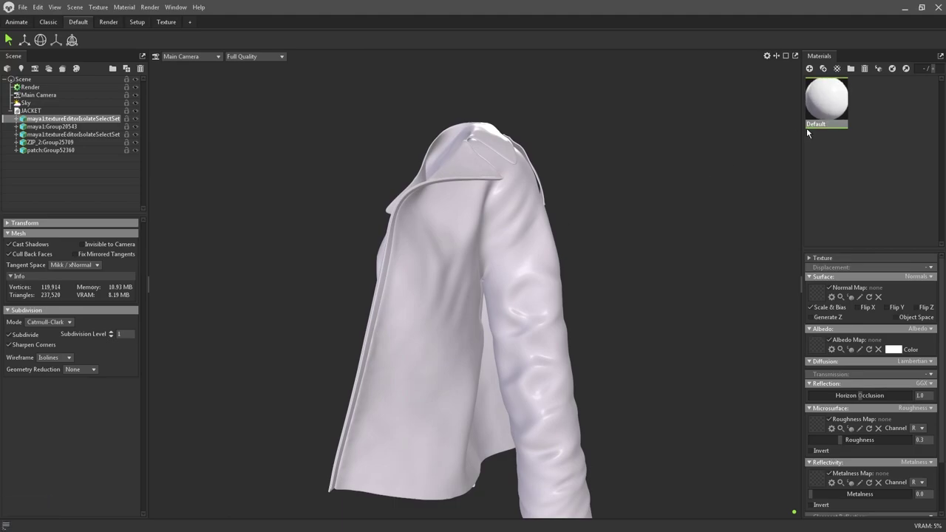
left_click_drag(368, 222, 493, 188, "alt")
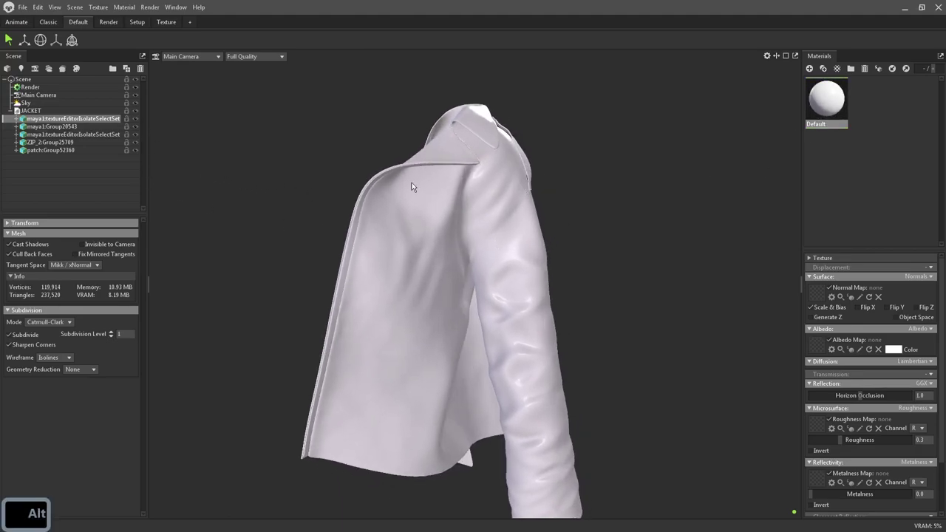
left_click(136, 118)
left_click(136, 118)
left_click(135, 125)
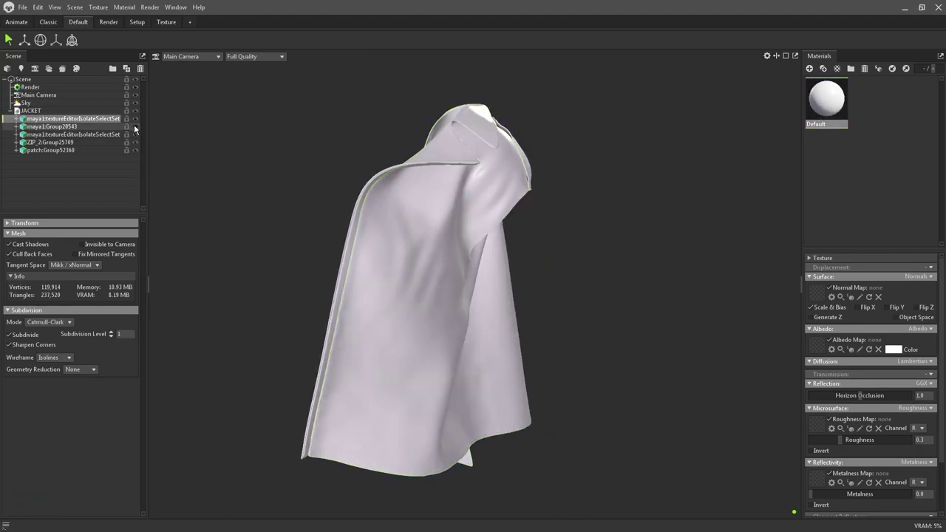
left_click(135, 126)
left_click(136, 136)
left_click_drag(573, 161, 643, 185, "alt")
right_click_drag(517, 222, 532, 252, "alt")
left_click(133, 141)
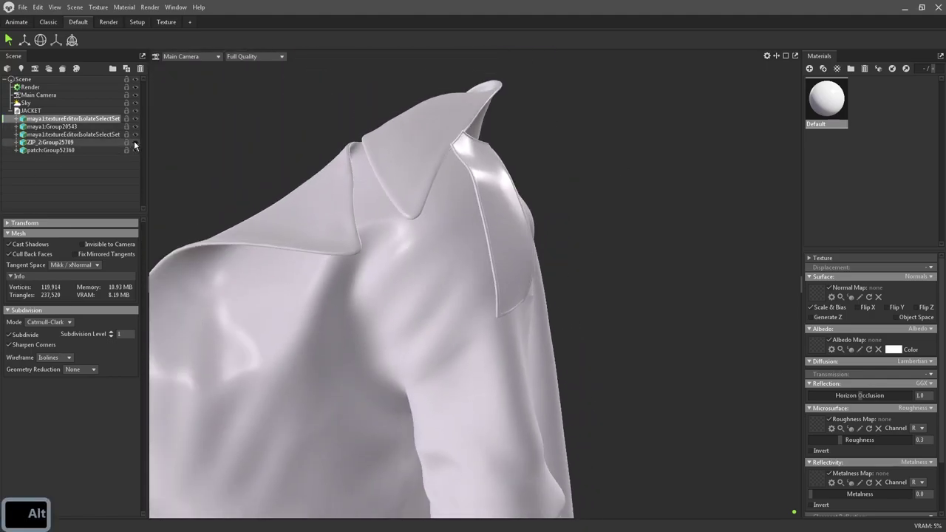
left_click(134, 142)
Step: Identify the shoulder patch mesh and group it together with the ZIP_2 mesh
left_click(91, 142)
left_click(137, 149)
left_click(136, 150)
left_click(87, 149, "shift")
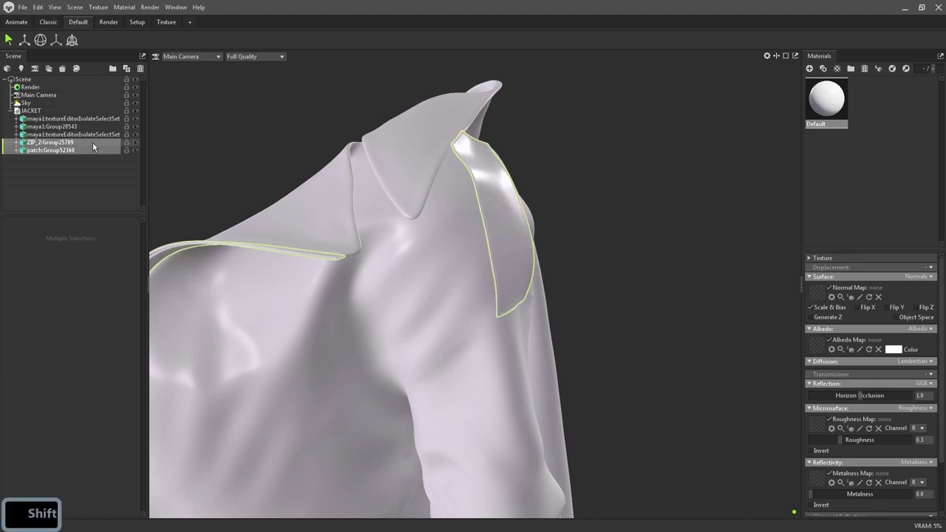
key("ctrl+g")
left_click(10, 143)
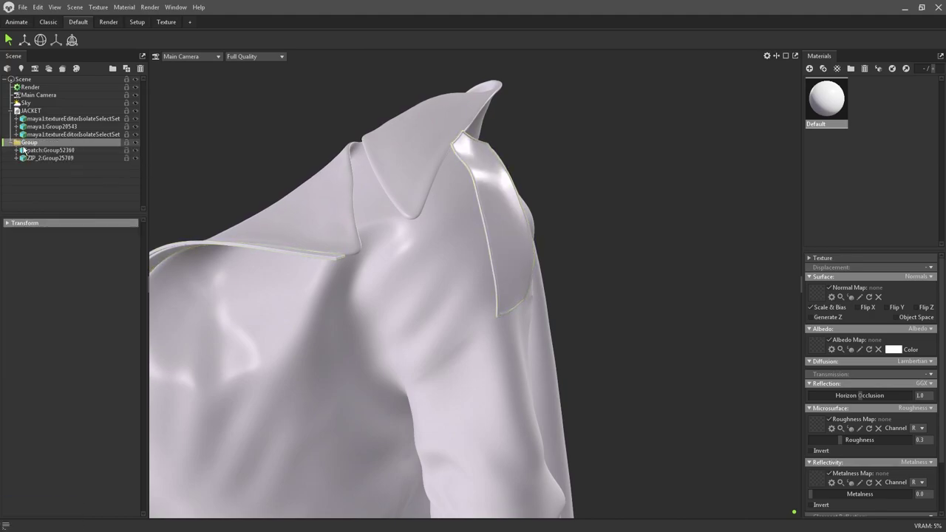
Step: Duplicate the Default material and assign the copy to the group holding the patch and zip meshes
key("ctrl+d")
right_click(838, 99)
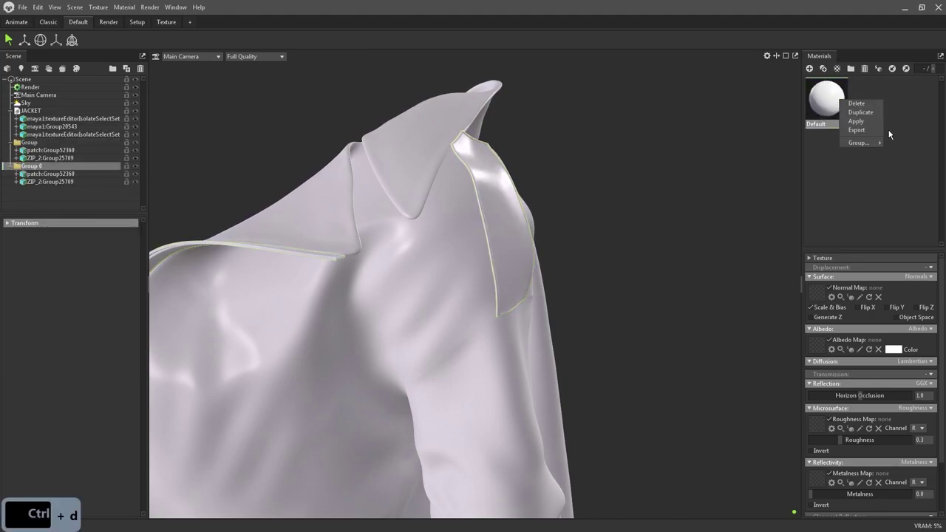
left_click(860, 113)
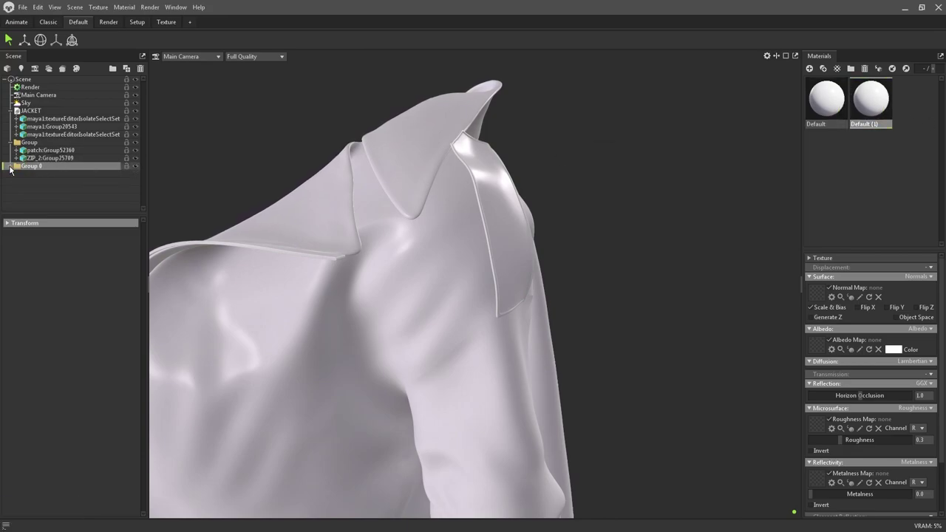
key("Delete")
left_click_drag(869, 102, 62, 142)
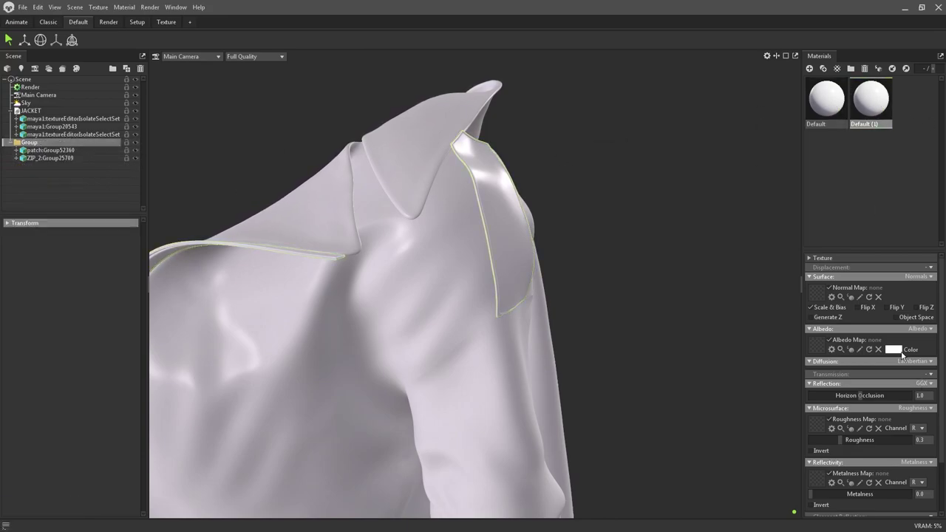
Step: Try a different albedo color on the Default (1) material and undo it
left_click(897, 350)
left_click_drag(387, 250, 376, 256)
left_click(576, 213)
key("ctrl+z")
Step: Assign the Default material to JACKET and check the albedo color of Default (1)
left_click_drag(827, 102, 61, 111)
left_click(872, 102)
left_click(894, 350)
left_click(424, 259)
left_click(575, 228)
Step: Load lambert2SG_Normal_OpenGL from the TEXTURES folder as the normal map of the Default material
left_click(849, 100)
left_click(838, 100)
left_click(817, 293)
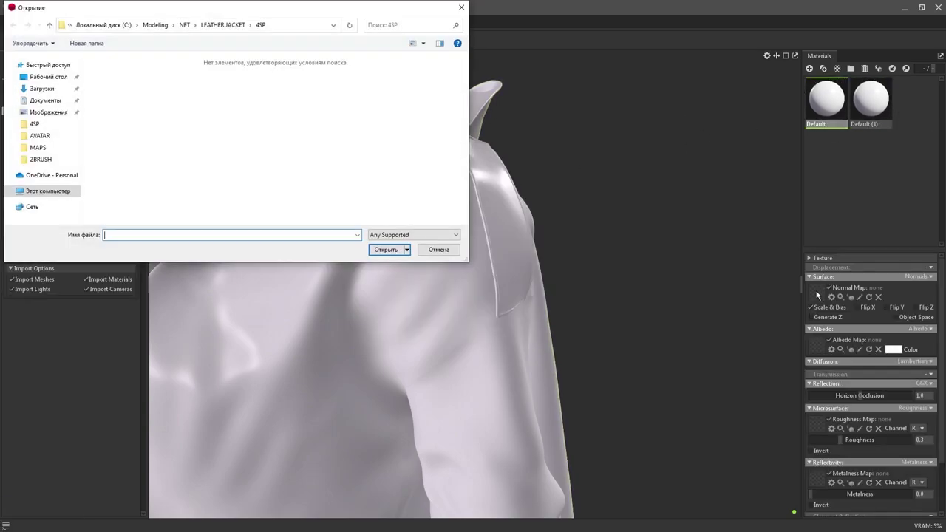
left_click(209, 26)
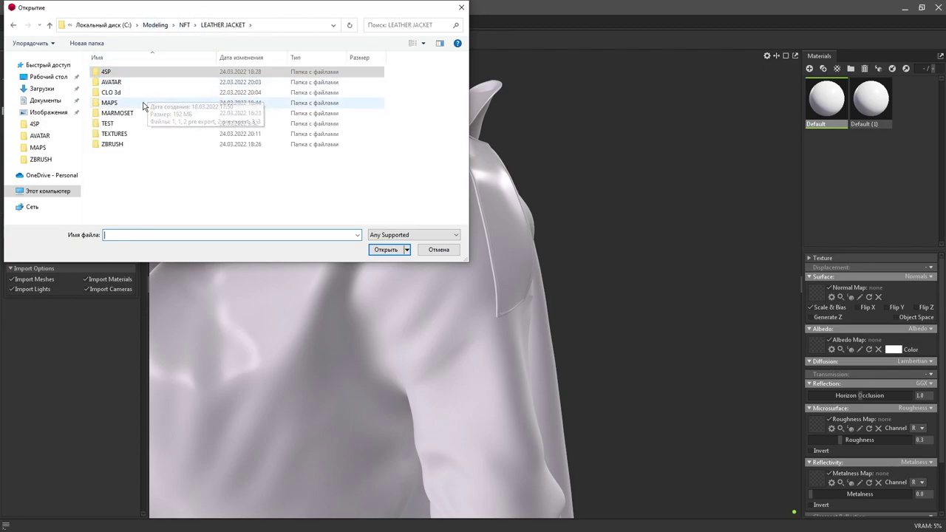
double_click(139, 134)
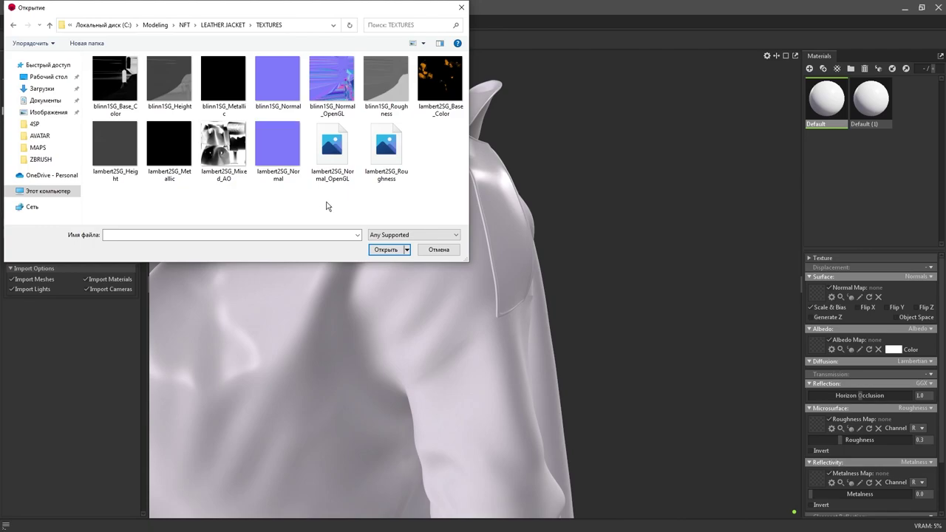
double_click(350, 153)
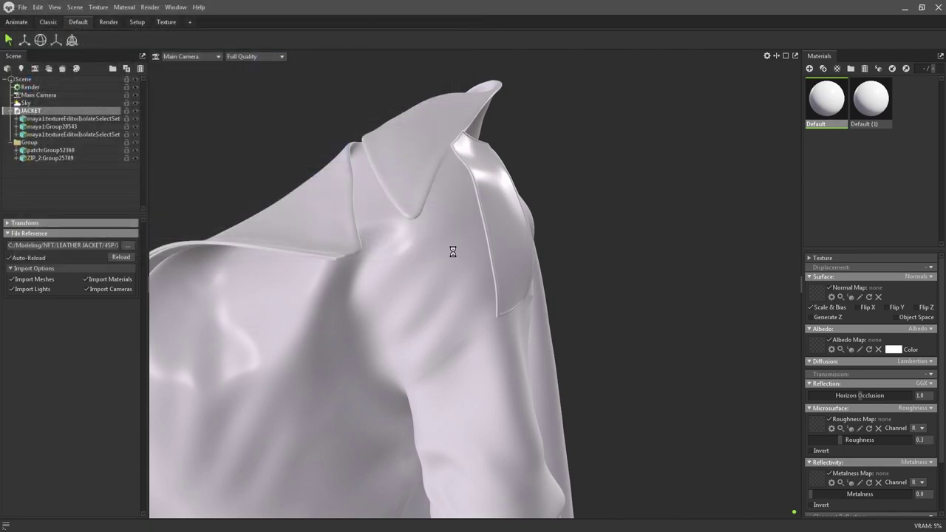
left_click_drag(443, 260, 450, 258, "alt")
right_click_drag(450, 259, 878, 350, "alt")
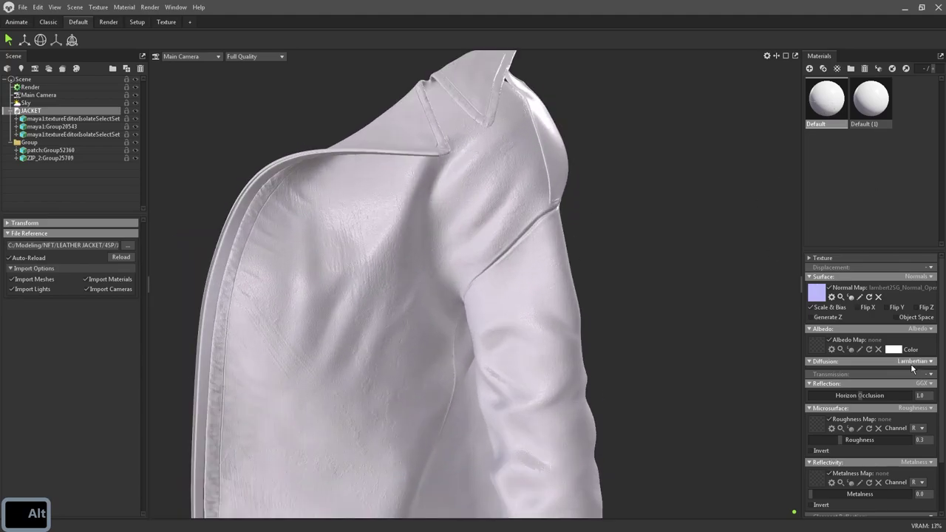
Step: Load lambert2SG_Base_Color as the Default material's albedo map and inspect the painted jacket
left_click(816, 347)
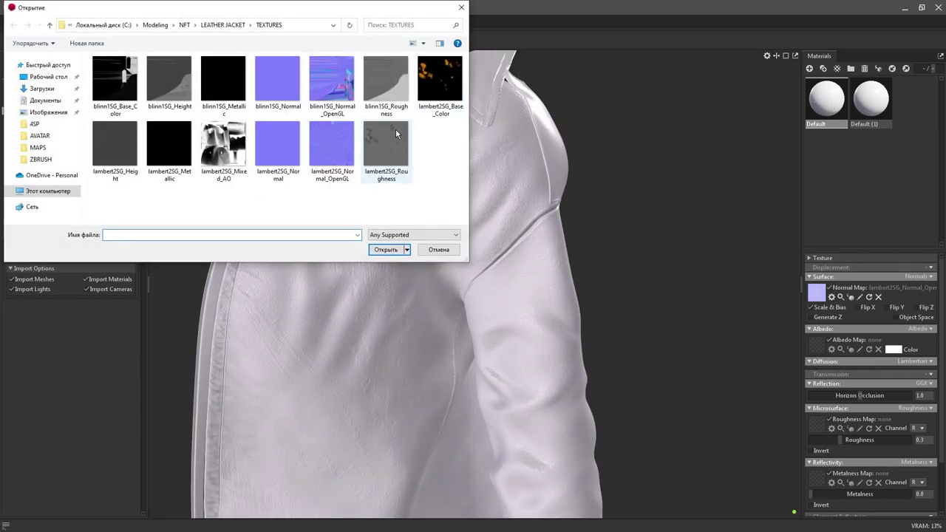
left_click(399, 252)
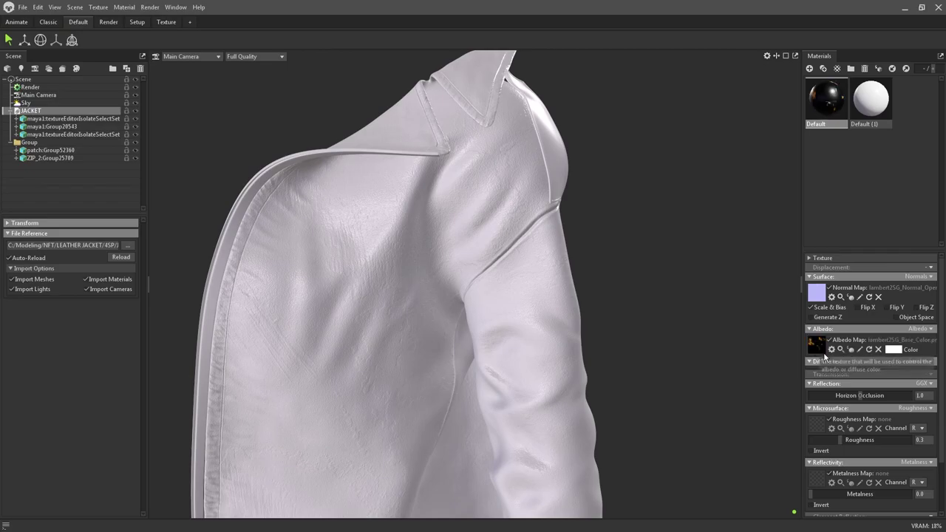
mouse_move(700, 270)
left_mouse_down("alt")
mouse_move(670, 257)
mouse_move(688, 267)
left_mouse_up("alt")
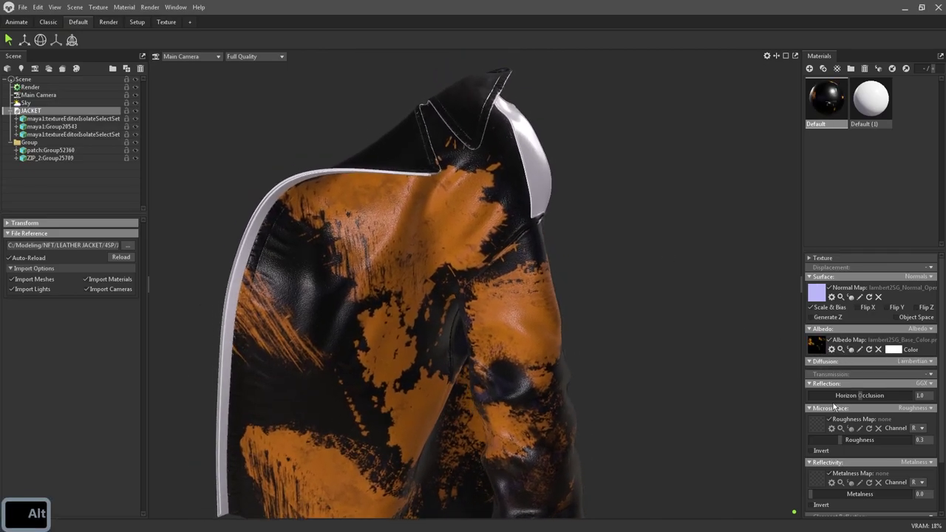
right_click_drag(598, 282, 585, 232, "alt")
middle_click_drag(584, 232, 558, 195, "alt")
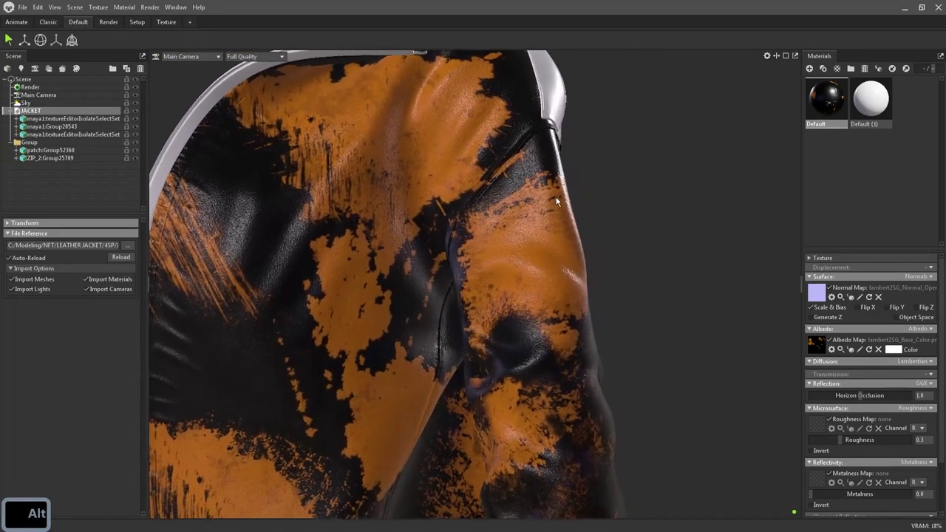
left_click_drag(559, 195, 415, 233, "alt")
middle_click_drag(415, 233, 532, 230, "alt")
right_click_drag(532, 230, 359, 185, "alt")
Step: Load lambert2SG_Roughness as the Default material's roughness map and lambert2SG_Metallic as its metalness map
left_click(818, 422)
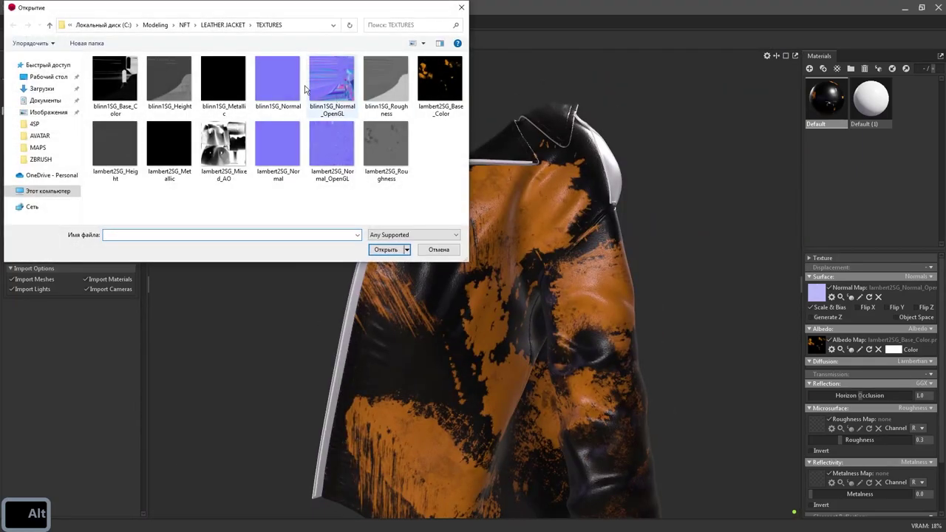
left_click(386, 249)
left_click_drag(621, 264, 930, 382, "alt")
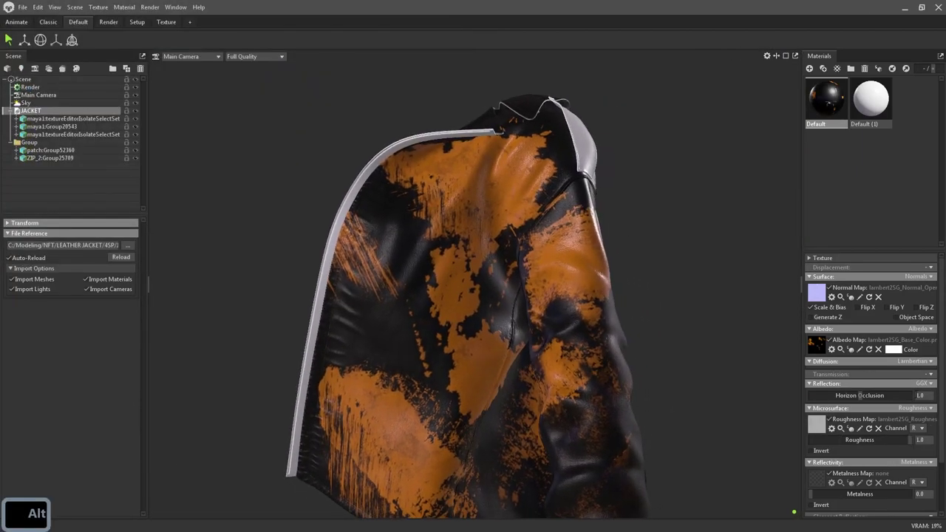
left_click(812, 480)
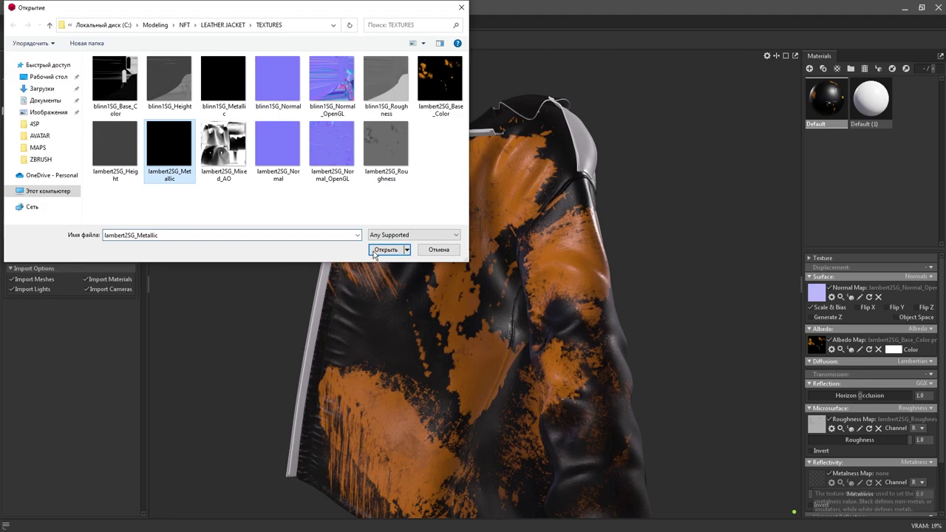
left_click(370, 252)
scroll(938, 429, "down", 2)
scroll(636, 214, "down", 4)
left_click_drag(635, 215, 555, 203, "alt")
scroll(555, 202, "up", 5)
Step: Give the Default (1) material blinn1SG_Normal_OpenGL as its normal map and blinn1SG_Base_Color as its albedo map
left_click(875, 96)
scroll(817, 282, "up", 2)
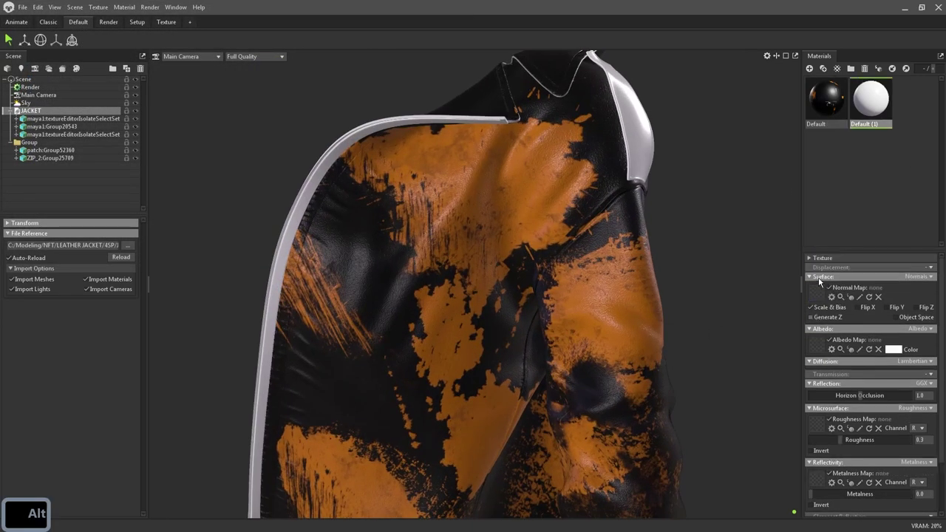
left_click(820, 294)
double_click(320, 87)
left_click_drag(682, 167, 612, 277, "alt")
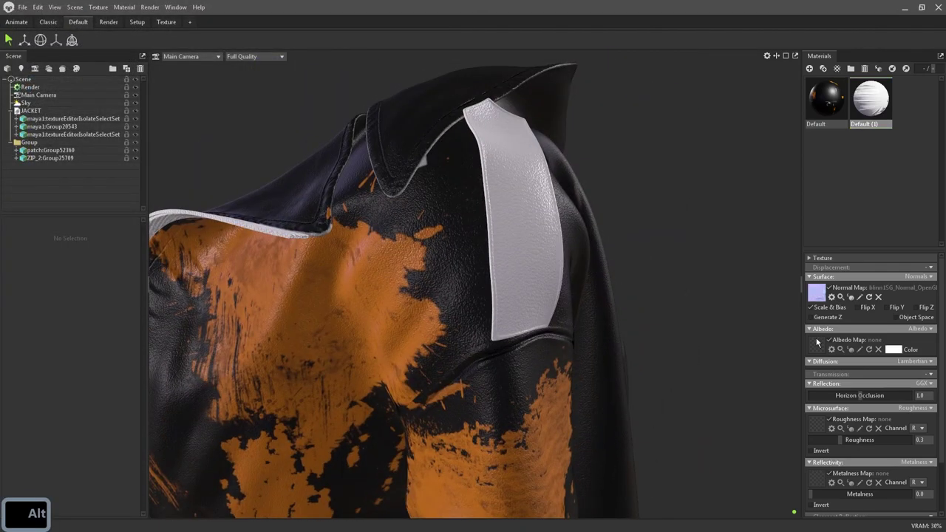
left_click(817, 343)
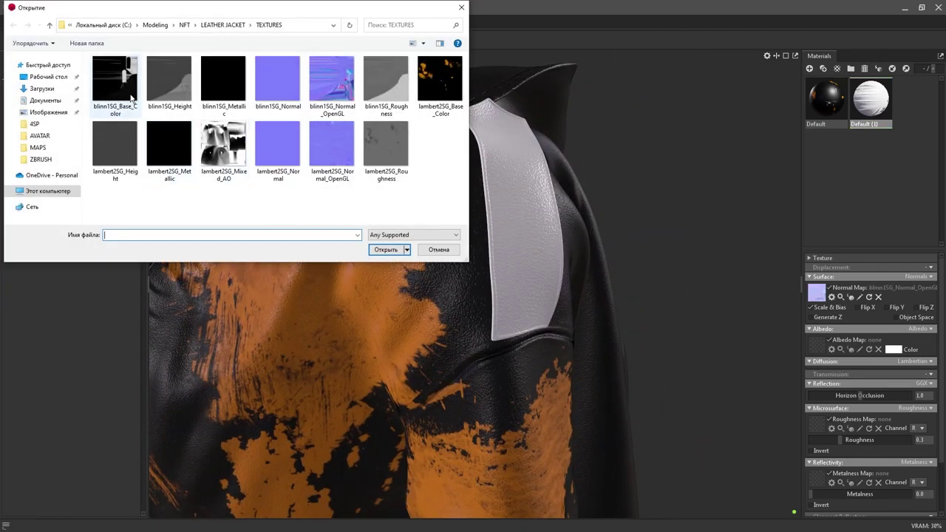
double_click(131, 98)
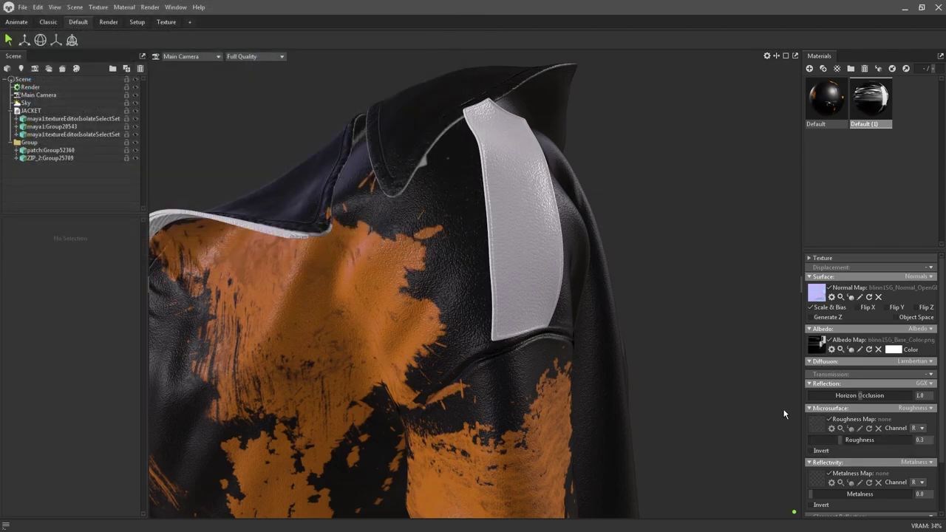
left_click_drag(615, 264, 636, 253, "alt")
Step: Load blinn1SG_Roughness as the Default (1) material's roughness map and blinn1SG_Metallic as its metalness map
left_click(818, 429)
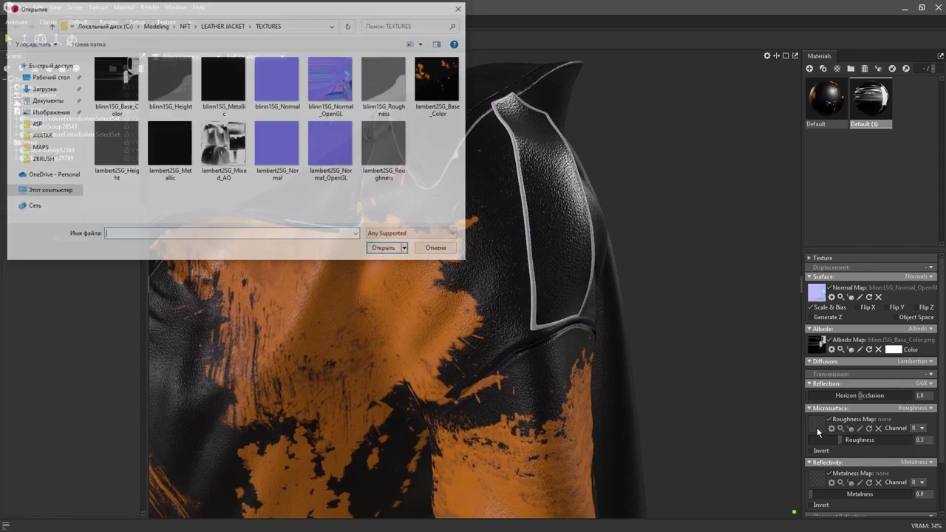
left_click(382, 250)
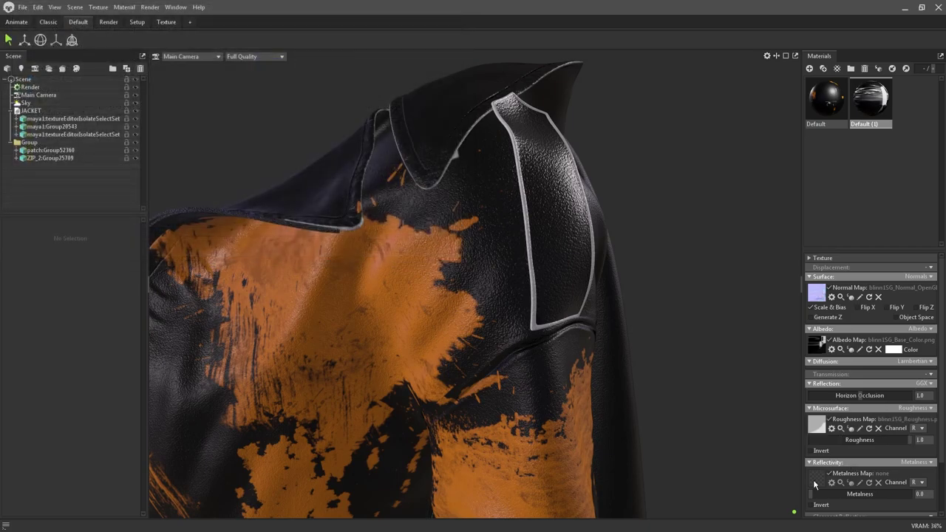
left_click(816, 482)
left_click(223, 80)
left_click(373, 252)
scroll(620, 182, "down", 5)
scroll(539, 205, "up", 4)
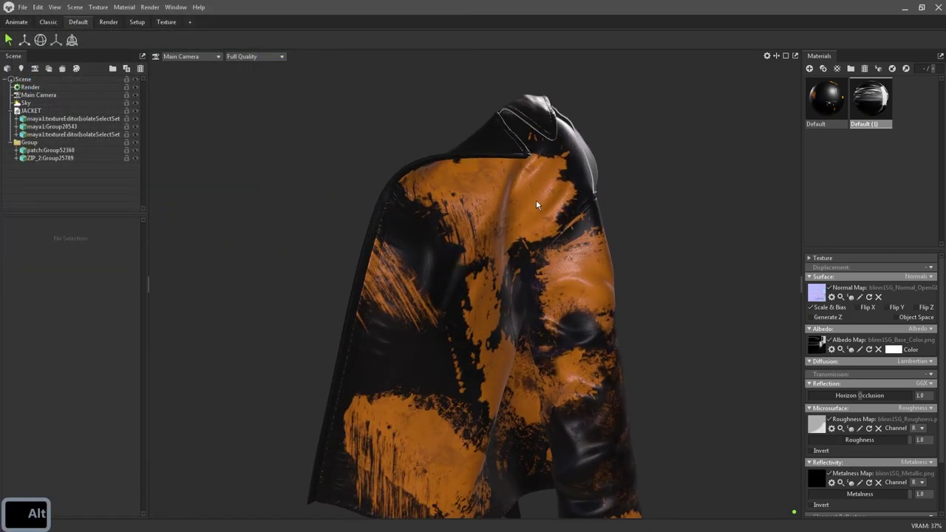